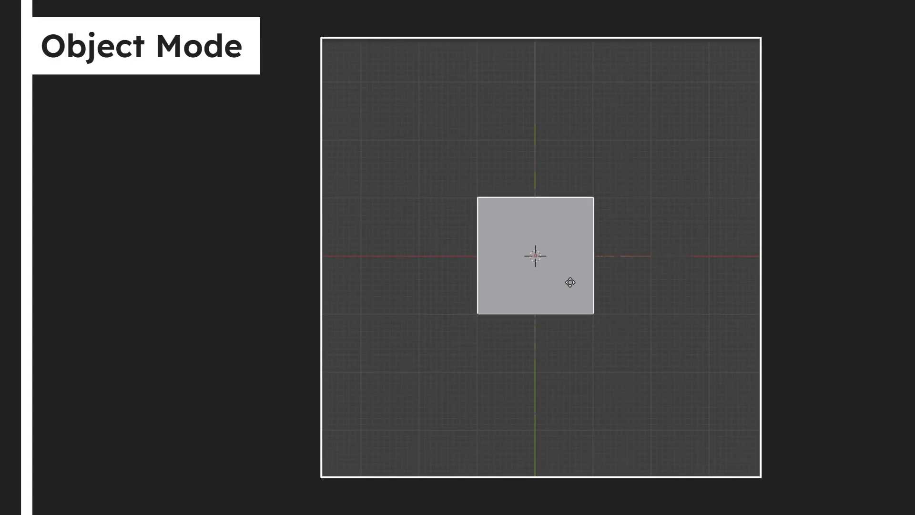
click(571, 284)
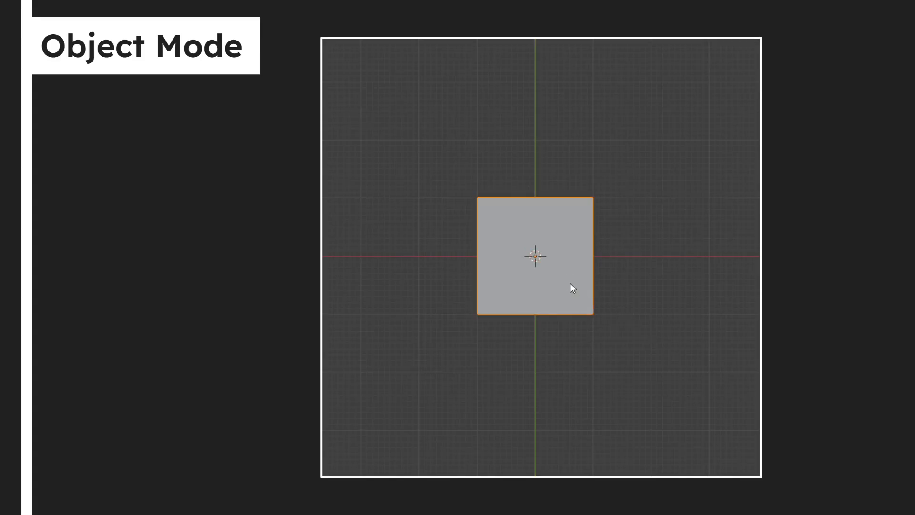
key(g)
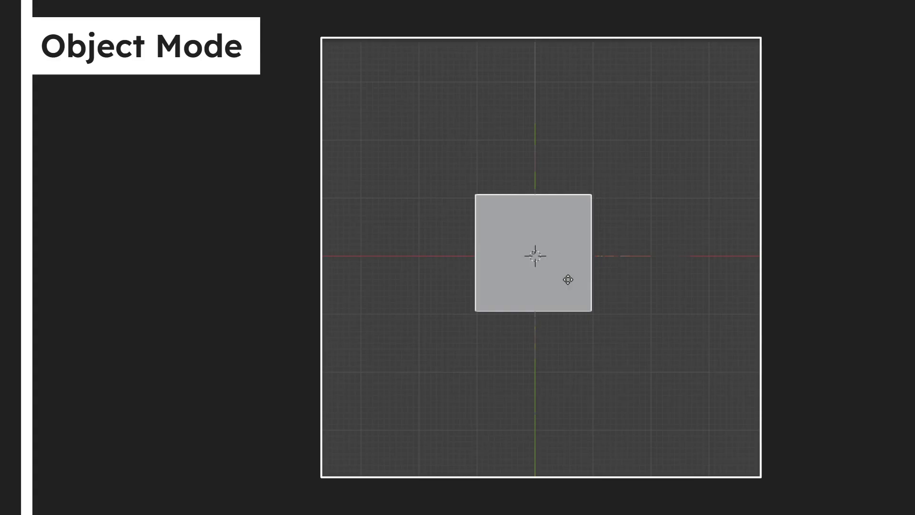
click(570, 283)
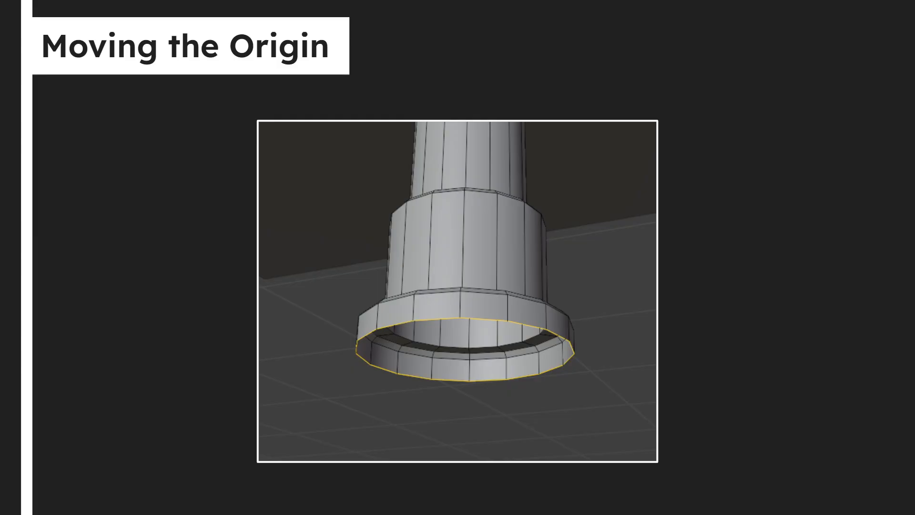
Step: Switch from the slideshow to Blender and dismiss its splash screen
key(alt+Tab)
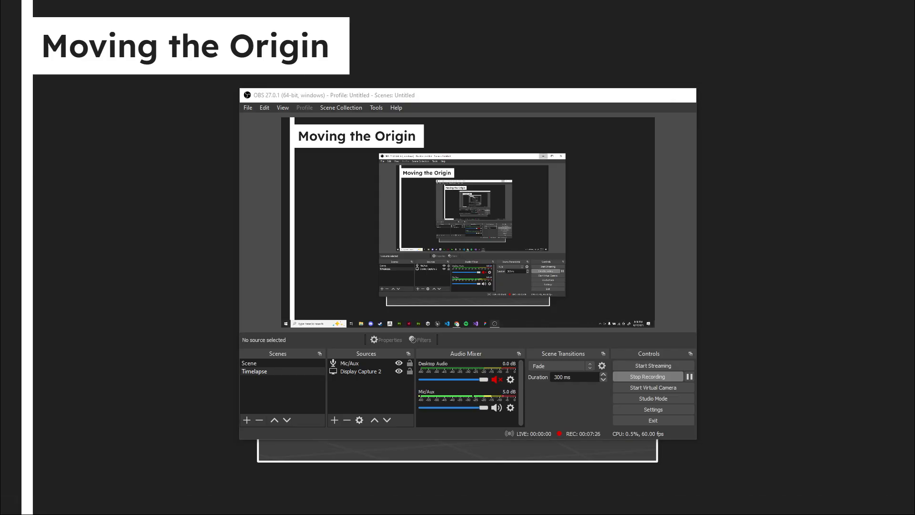
key(alt+Tab)
click(861, 10)
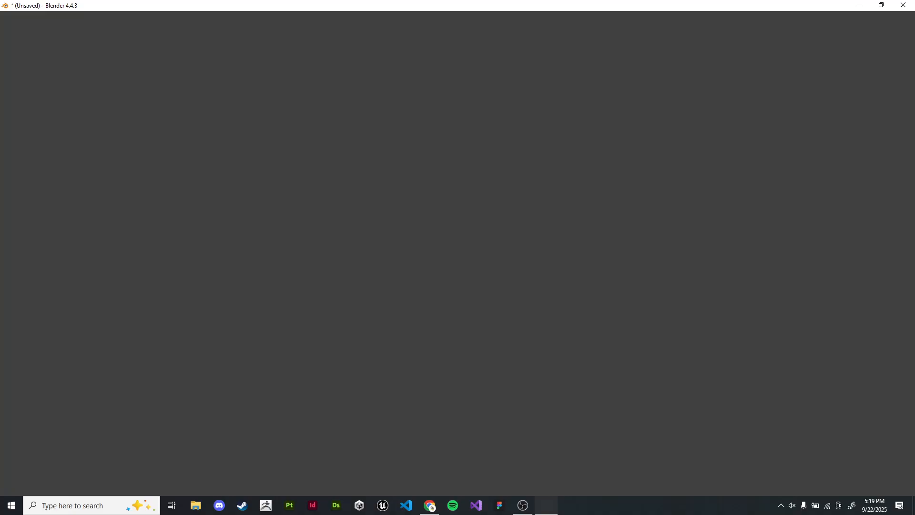
key(Escape)
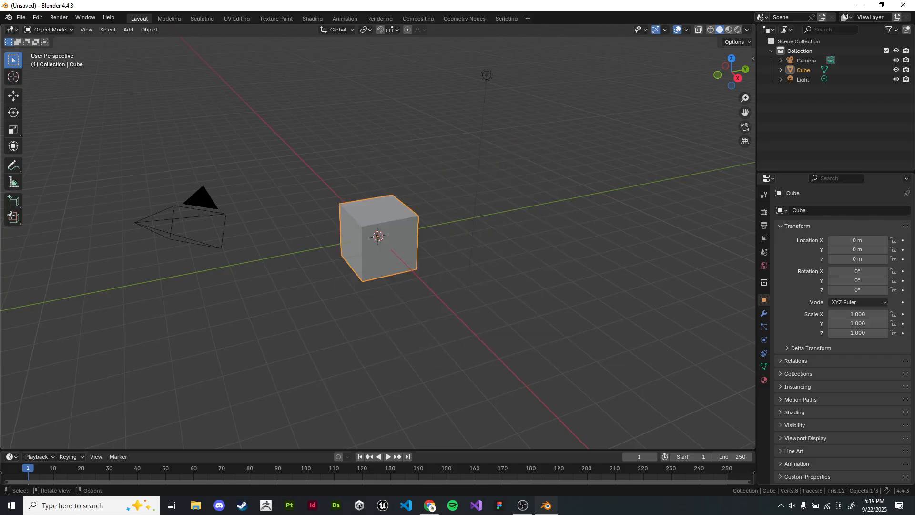
Step: Place the 3D cursor at several different spots in the empty space around the cube
shift+right_click(546, 195)
shift+right_click(293, 138)
shift+right_click(216, 312)
shift+right_click(631, 295)
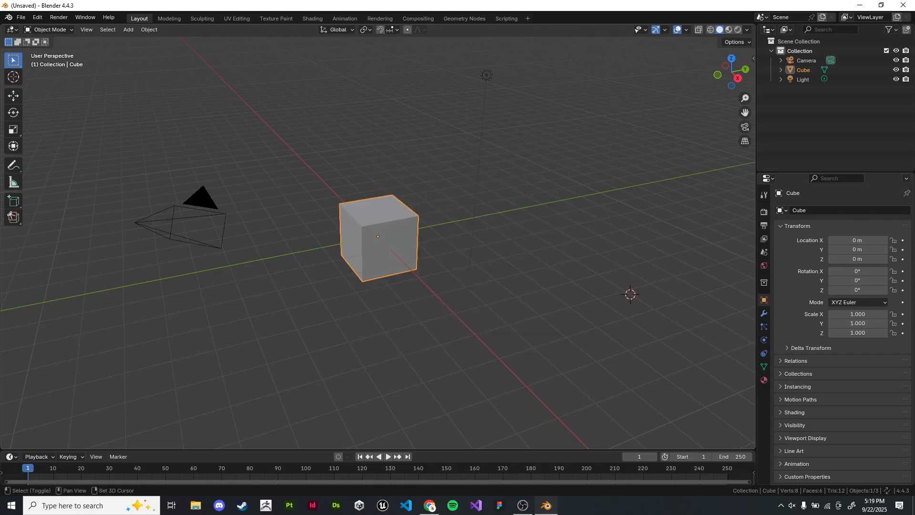
shift+right_click(398, 120)
shift+right_click(243, 296)
shift+right_click(574, 301)
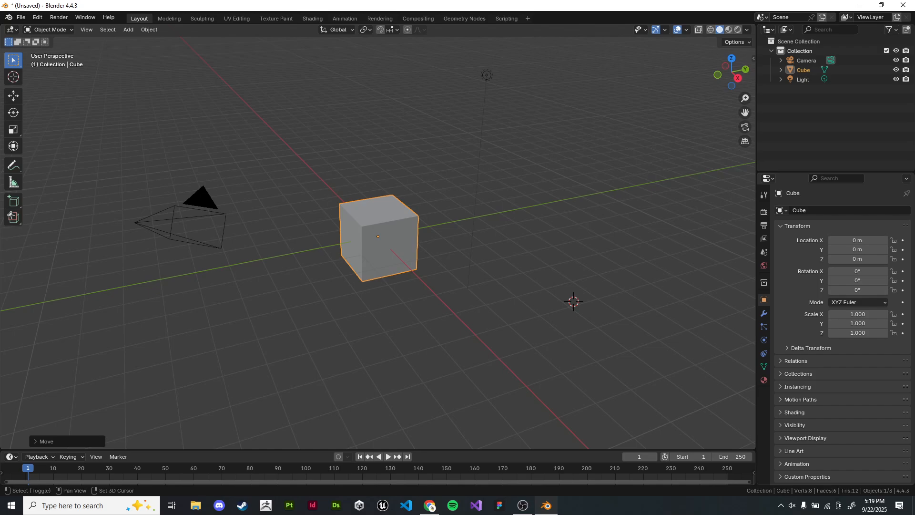
shift+right_click(381, 149)
shift+right_click(290, 327)
shift+right_click(612, 258)
shift+right_click(384, 147)
shift+right_click(281, 296)
shift+right_click(533, 269)
Step: Place the 3D cursor on several different faces of the cube, viewing it from above, the sides and below
middle_drag(533, 269, 585, 288)
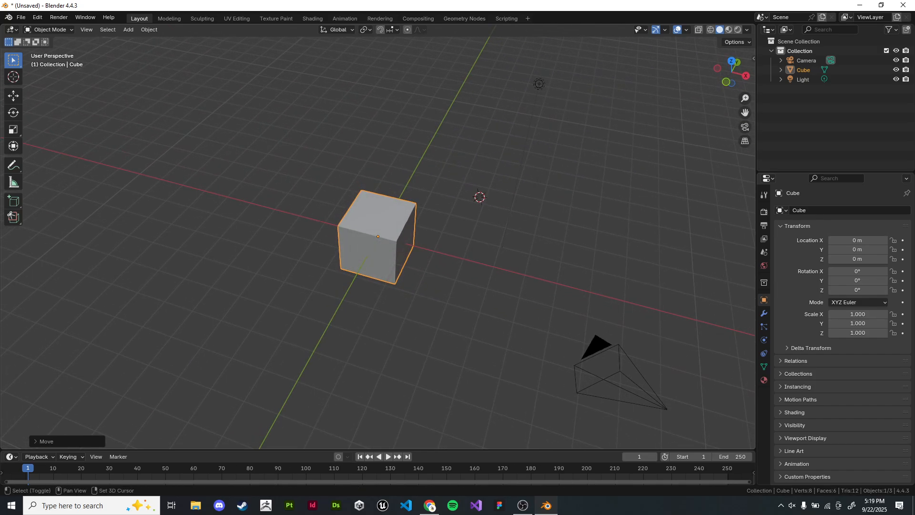
shift+right_click(376, 215)
scroll(375, 215, up, 6)
scroll(375, 214, up, 2)
middle_drag(376, 214, 430, 187)
shift+right_click(444, 178)
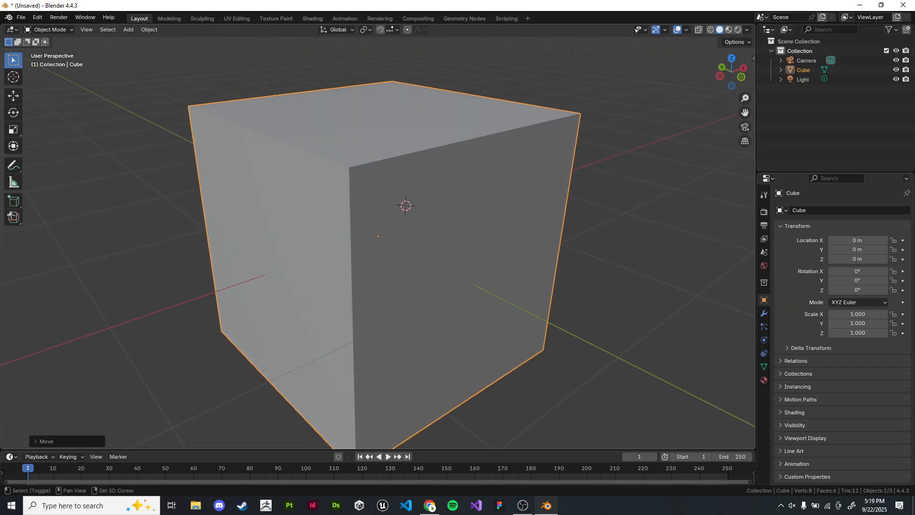
shift+right_click(350, 123)
middle_drag(350, 123, 196, 171)
shift+right_click(468, 224)
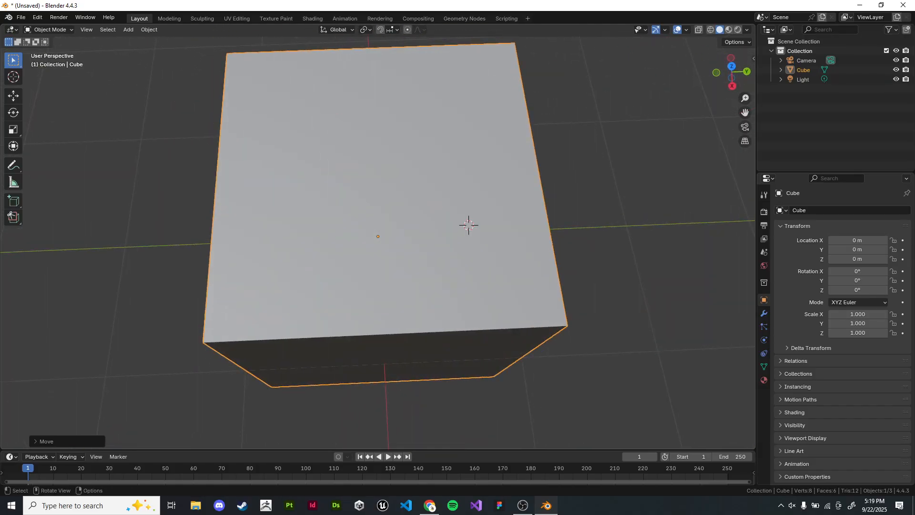
middle_drag(468, 224, 403, 55)
shift+right_click(431, 182)
shift+right_click(531, 262)
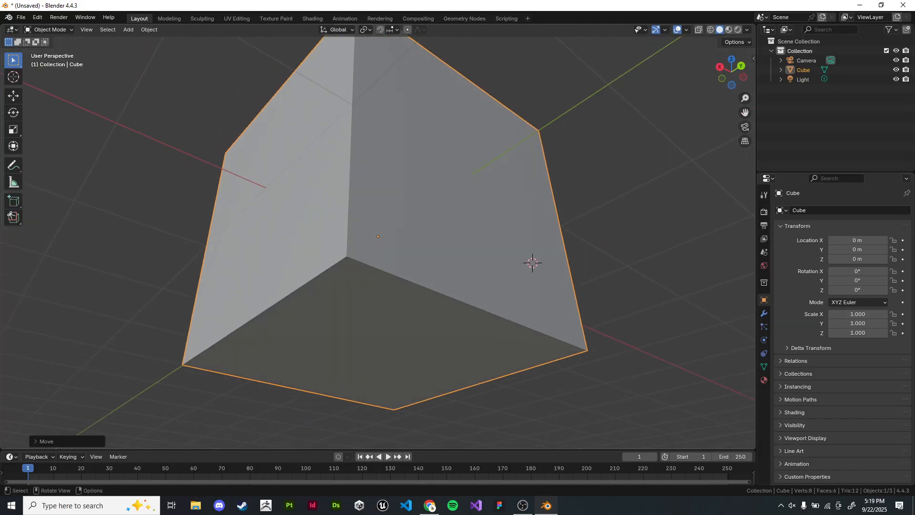
middle_drag(531, 262, 433, 205)
shift+right_click(417, 211)
shift+right_click(352, 308)
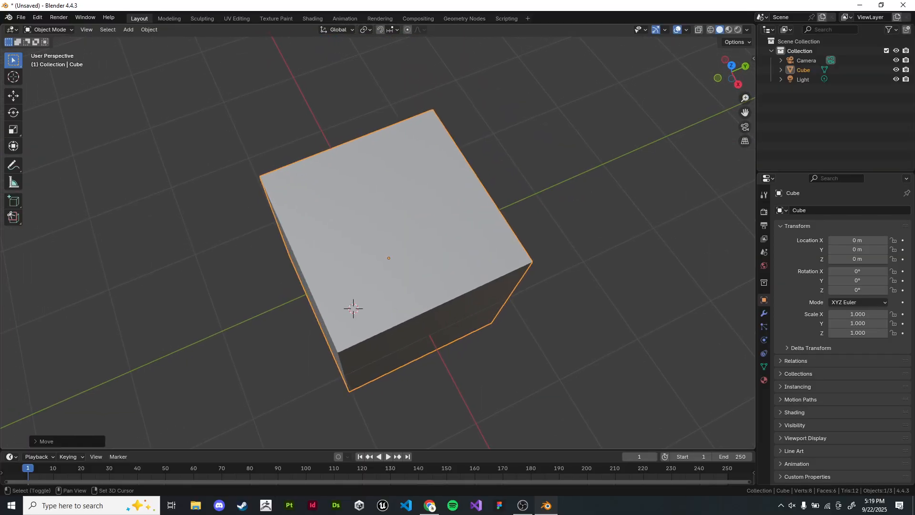
Step: Place the 3D cursor near a corner of the cube's top face and add a mesh cube there
middle_drag(351, 308, 364, 268)
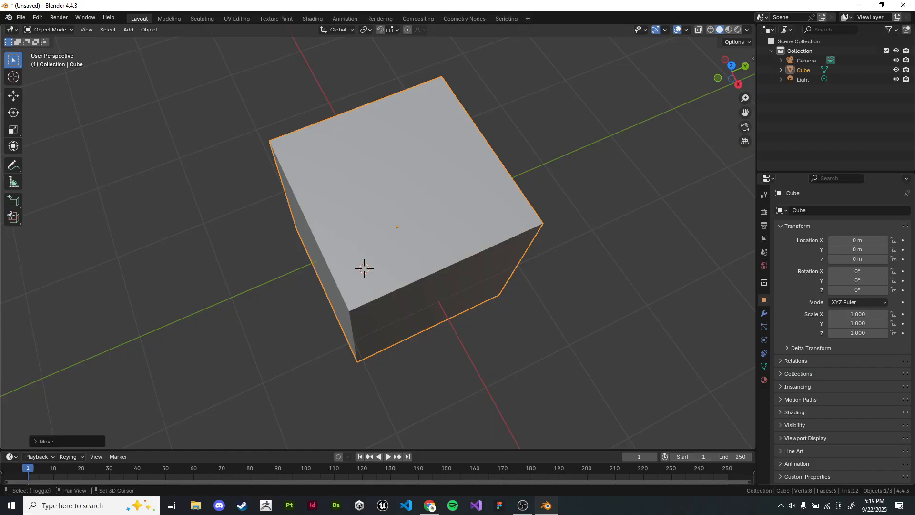
shift+right_click(363, 266)
key(shift+a)
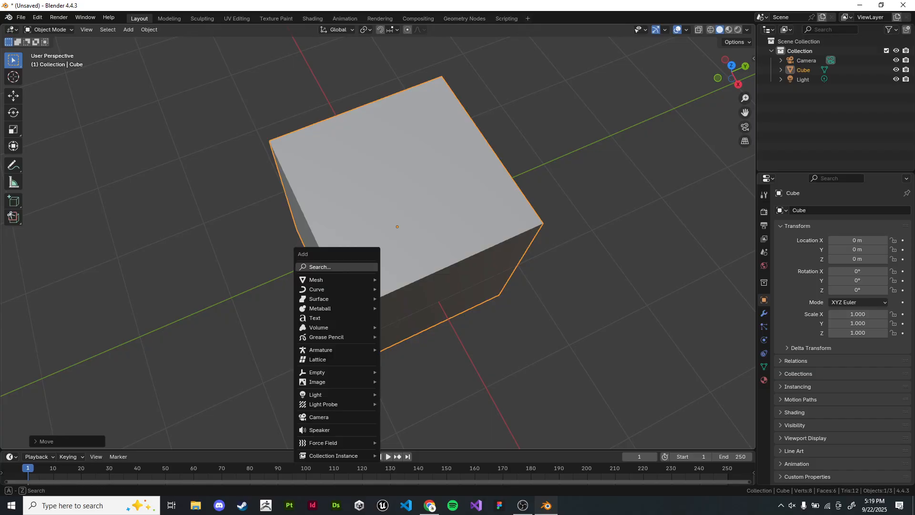
mouse_move(317, 280)
click(409, 290)
middle_drag(408, 290, 320, 172)
scroll(377, 242, up, 2)
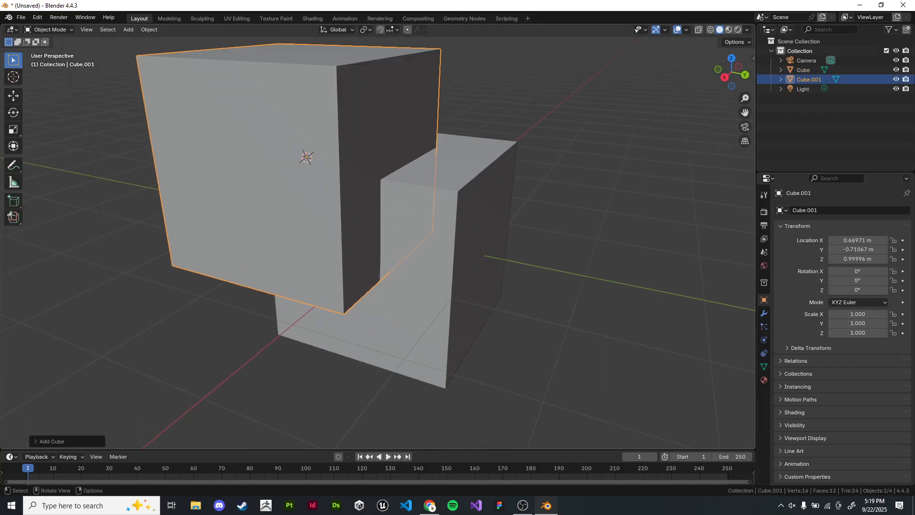
Step: Deselect everything, place the 3D cursor on the original cube's side face, and add another mesh cube there
middle_drag(378, 242, 409, 269)
key(alt+a)
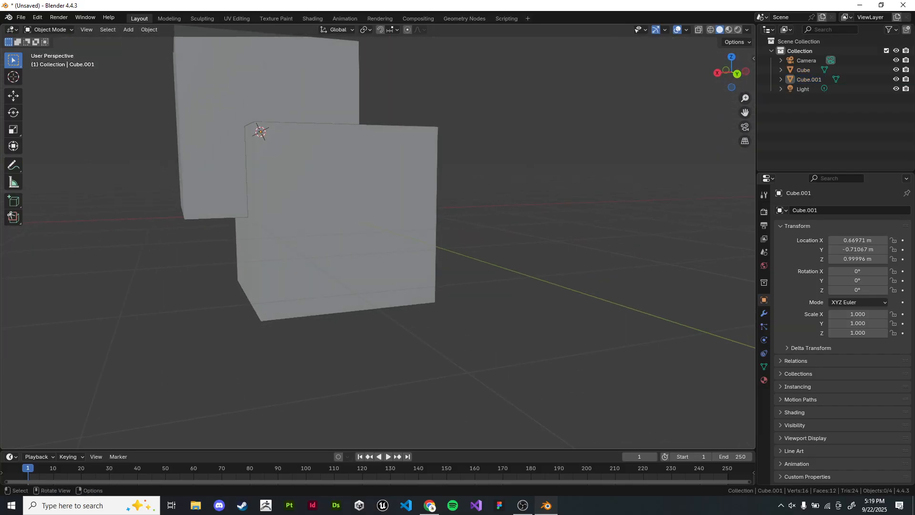
shift+right_click(410, 268)
key(shift+a)
mouse_move(505, 259)
click(587, 278)
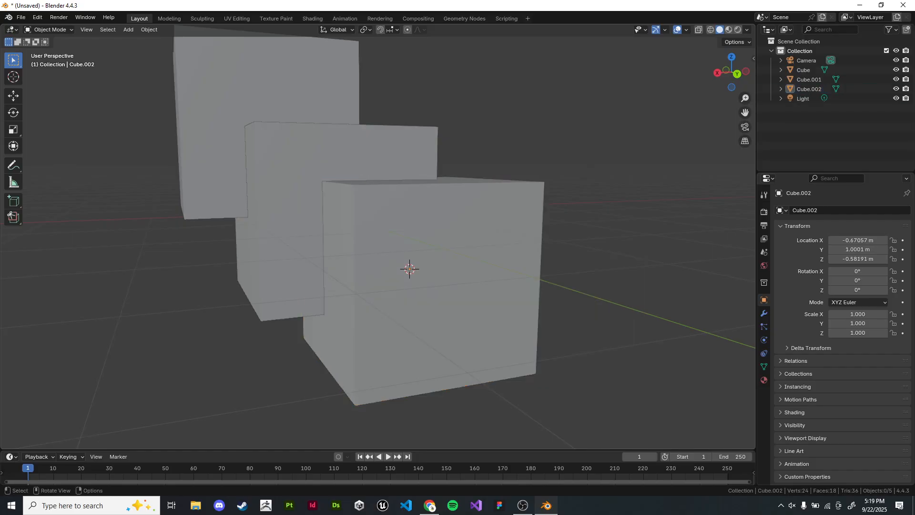
middle_drag(587, 278, 548, 238)
Step: Switch back to the Google Slides lecture, resume the slideshow and advance to the next slide
key(alt+Tab)
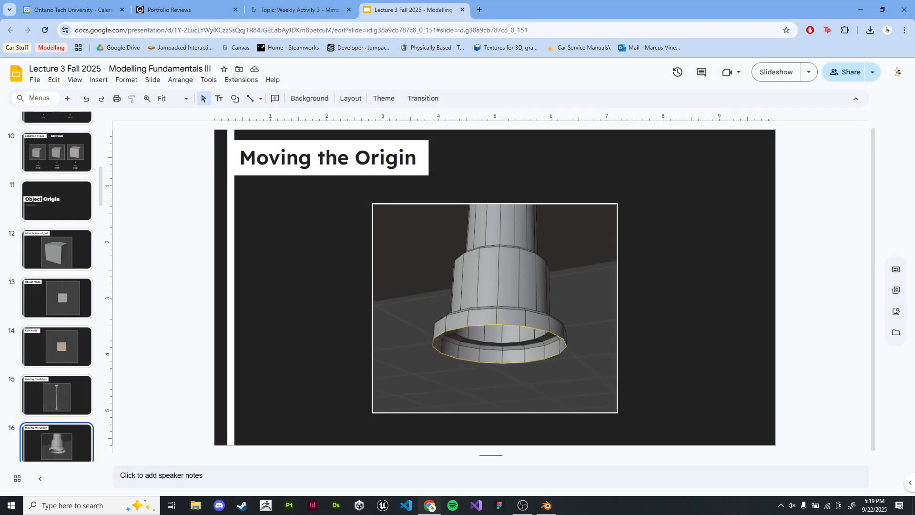
key(ctrl+F5)
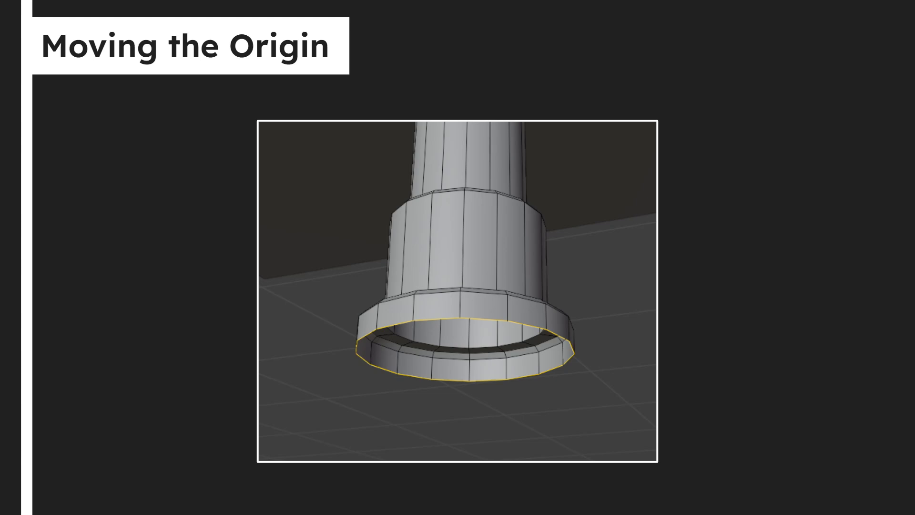
key(Right)
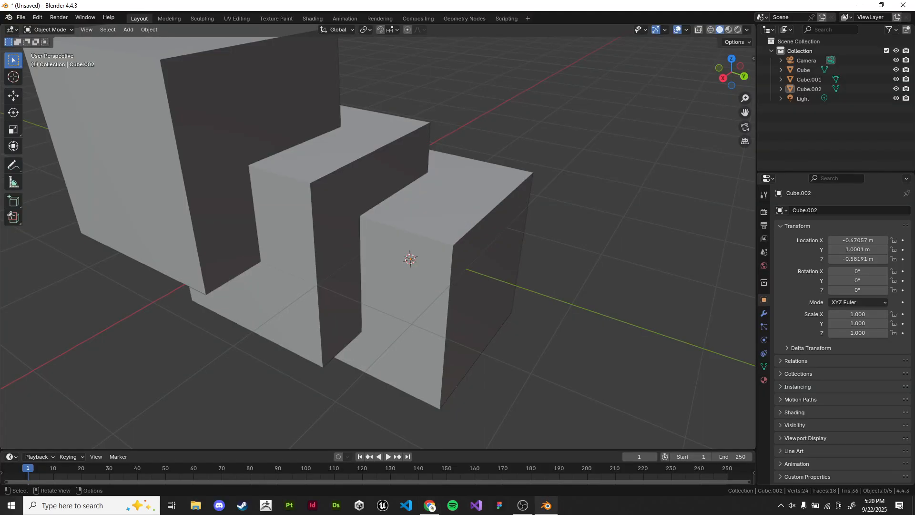
Step: Delete the original cube in the middle of the three overlapping cubes
scroll(400, 253, down, 3)
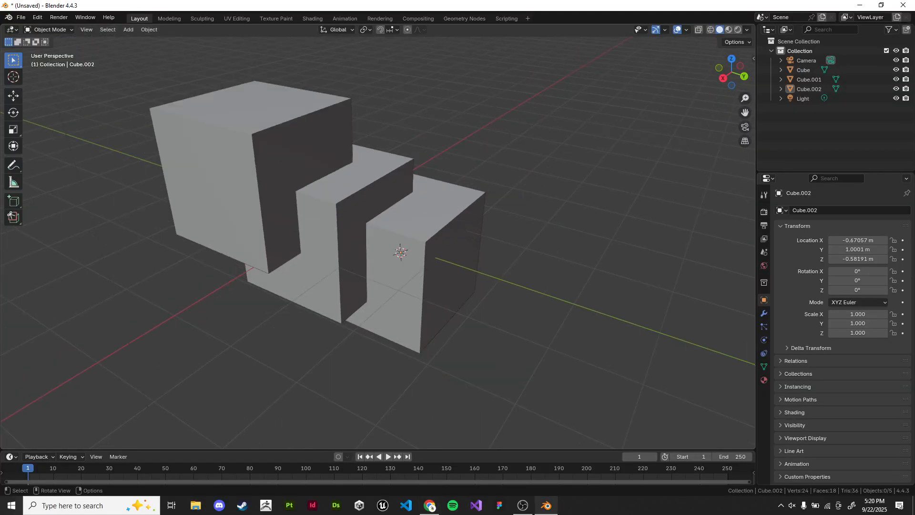
click(403, 252)
key(Delete)
scroll(248, 167, up, 1)
Step: Place the 3D cursor on the top face of the lower cube
click(248, 167)
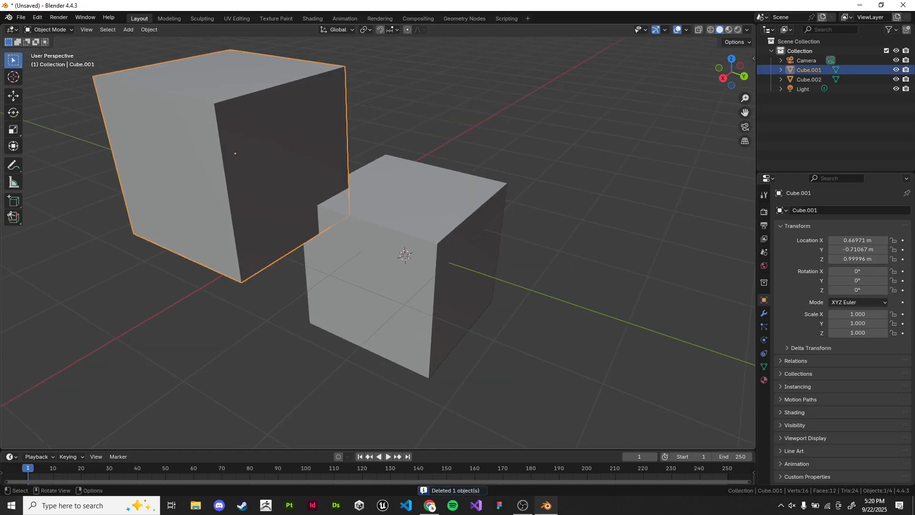
shift+middle_drag(248, 167, 266, 183)
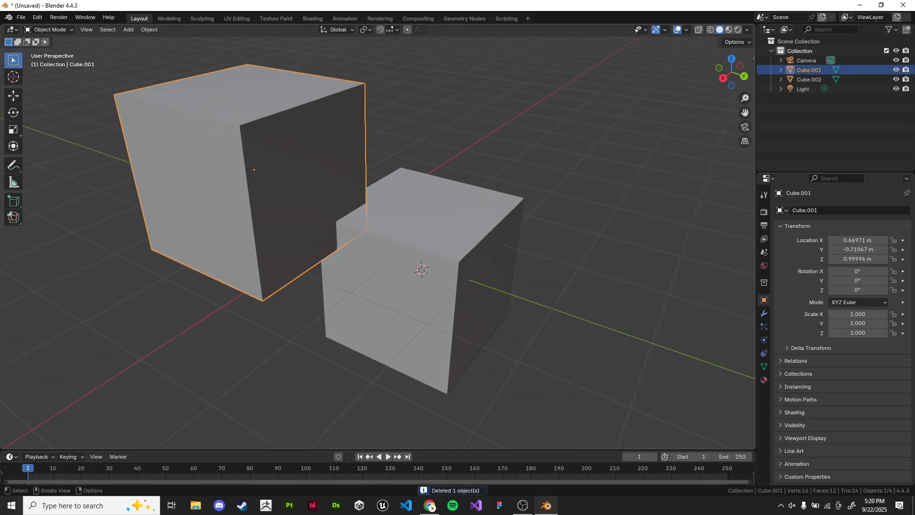
shift+middle_drag(412, 274, 395, 299)
click(405, 287)
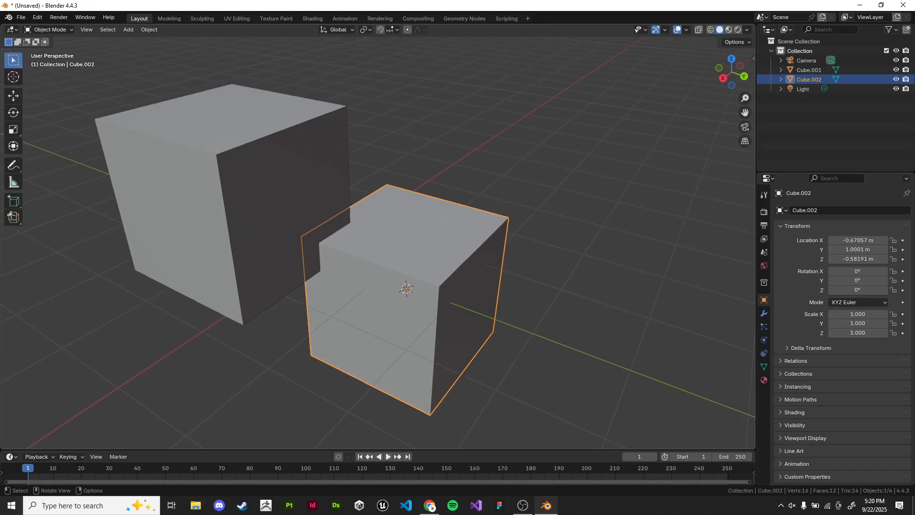
shift+right_click(451, 223)
shift+middle_drag(451, 223, 442, 231)
Step: Select the upper cube and snap it to the 3D cursor using Selection to Cursor
click(282, 205)
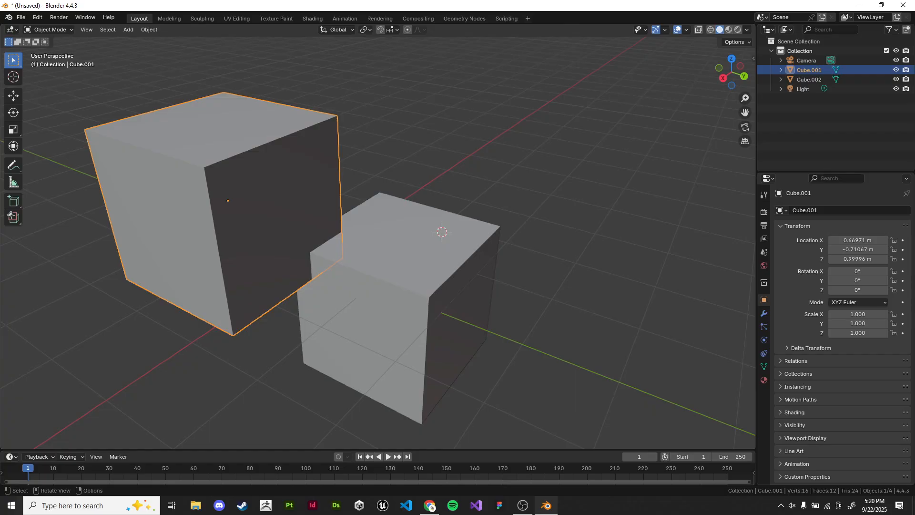
key(shift+s)
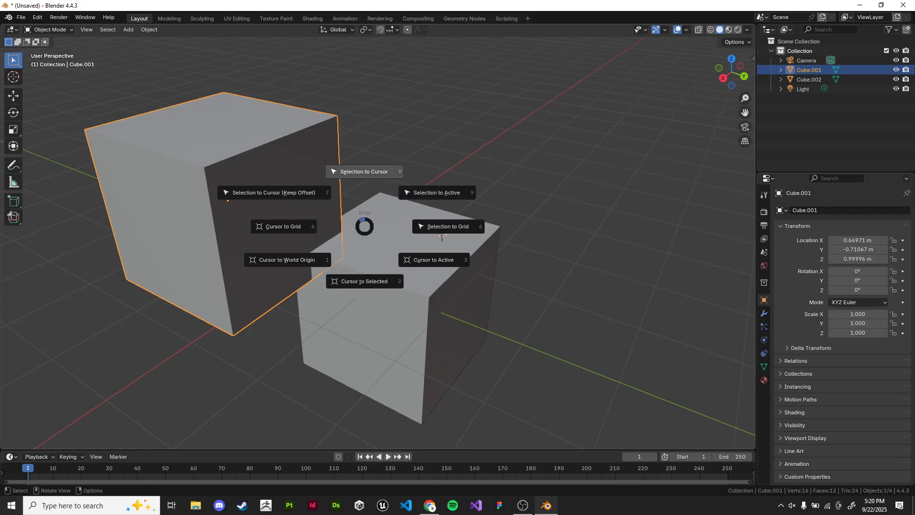
key(Escape)
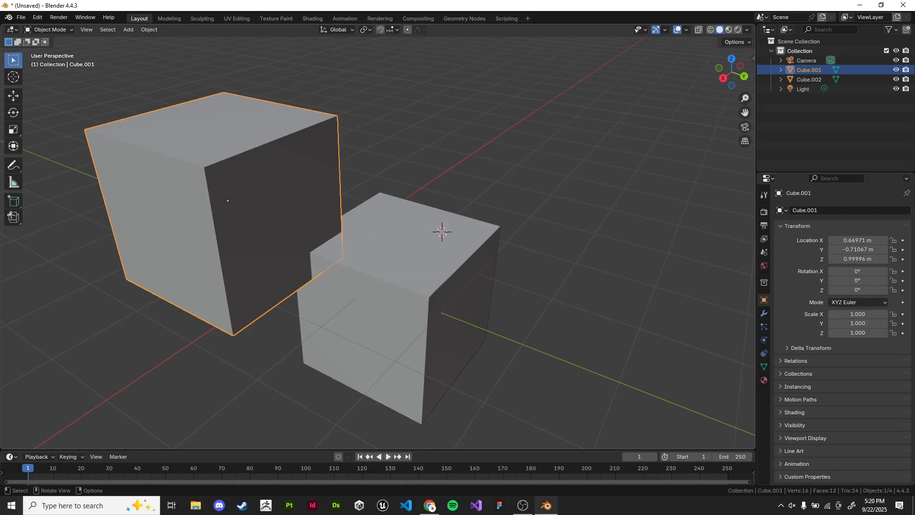
key(shift+s)
click(299, 150)
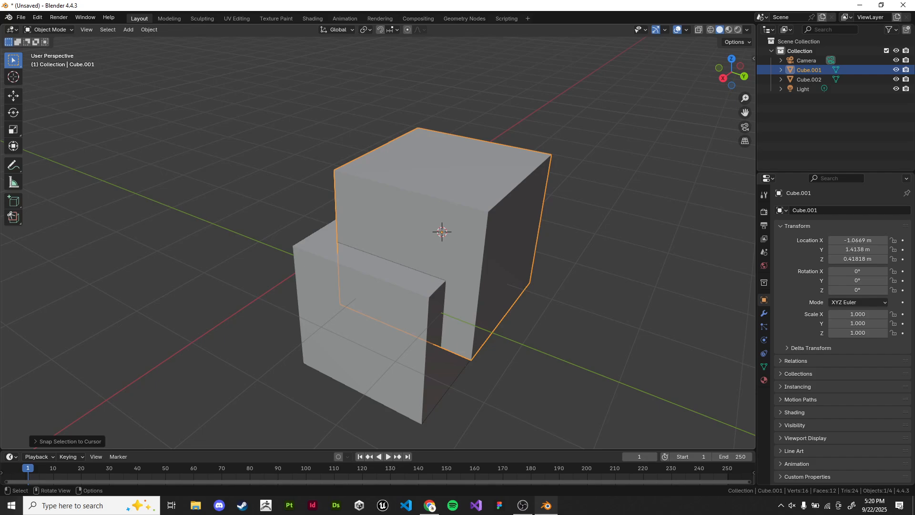
mouse_move(334, 205)
middle_down()
mouse_move(360, 200)
mouse_move(309, 206)
mouse_move(329, 210)
middle_up()
scroll(377, 239, down, 2)
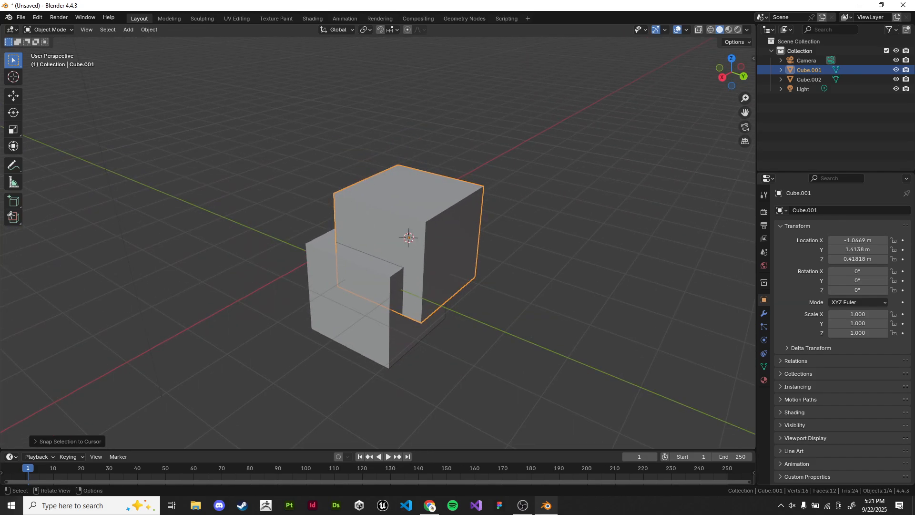
Step: Move the snapped cube to about X -3.61, Y 2.93, Z 2.55 m and delete the other cube
key(g)
click(472, 93)
click(380, 259)
key(x)
click(380, 260)
scroll(380, 260, down, 2)
middle_drag(380, 259, 405, 260)
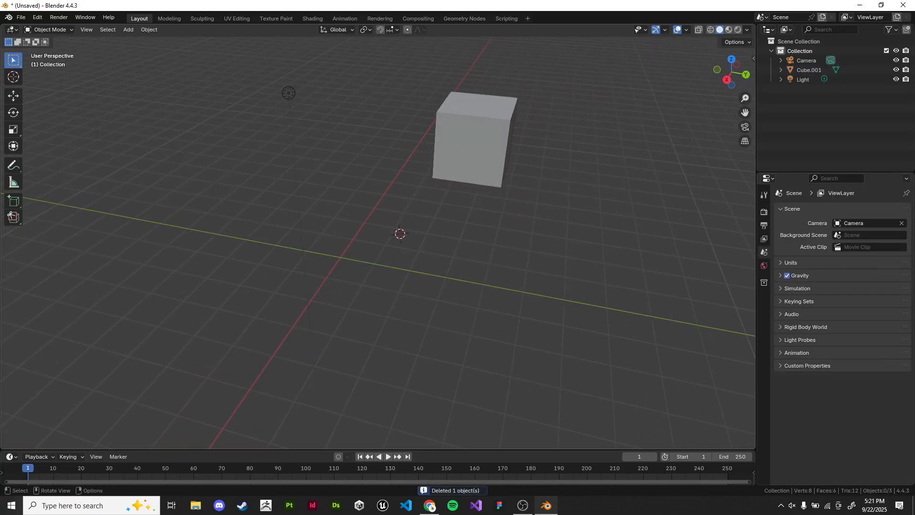
Step: Deselect the remaining cube and snap the 3D cursor to the world origin
scroll(405, 260, up, 3)
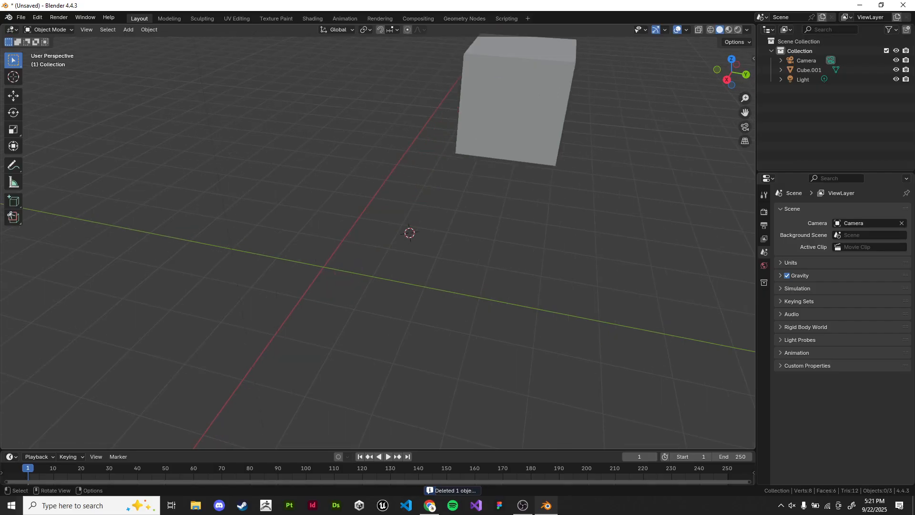
click(529, 102)
click(457, 190)
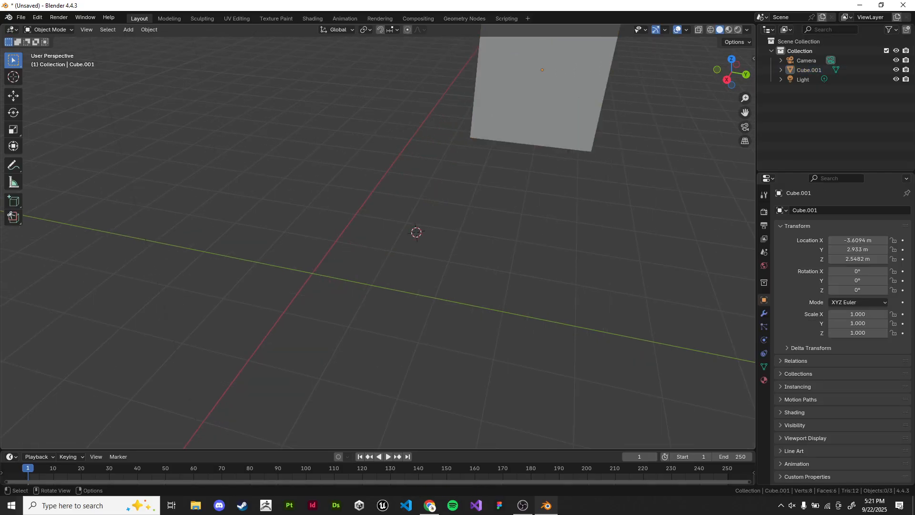
key(shift+s)
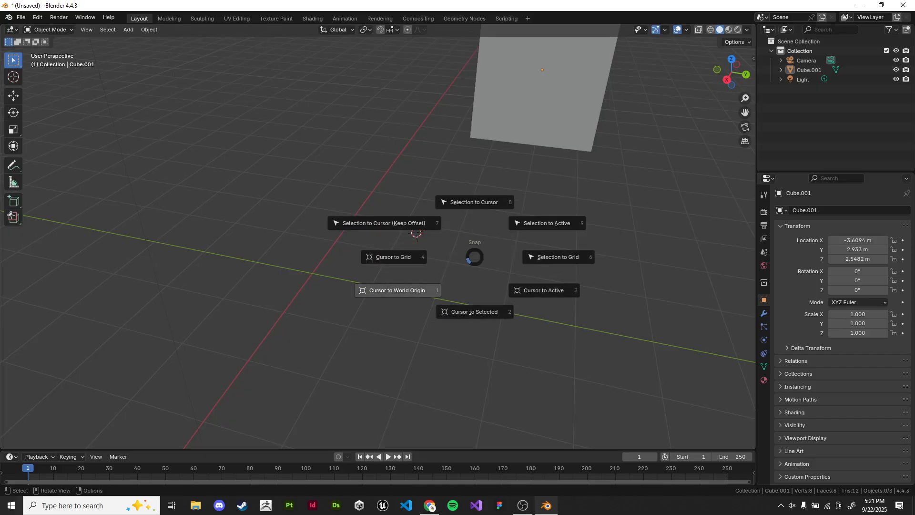
click(398, 291)
scroll(372, 248, up, 5)
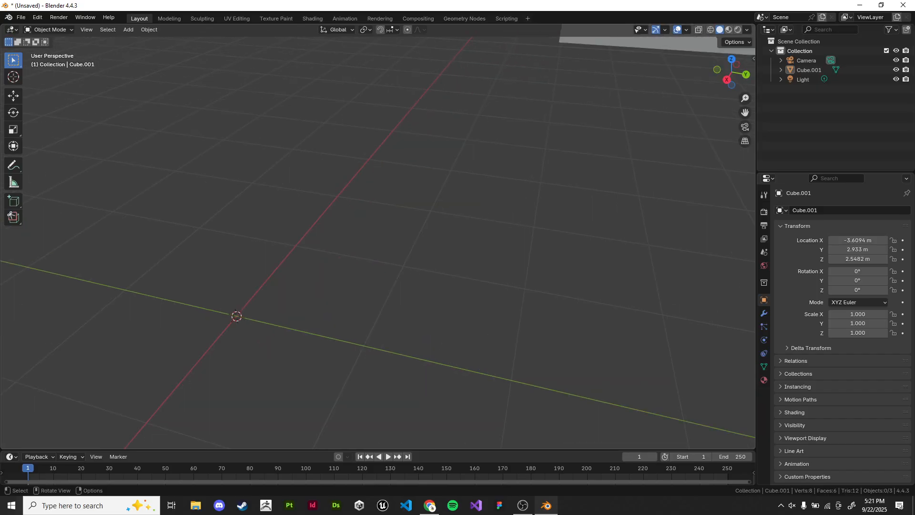
Step: Select the cube and snap it to the 3D cursor at the world origin using Selection to Cursor
shift+middle_drag(372, 247, 413, 221)
scroll(309, 79, down, 4)
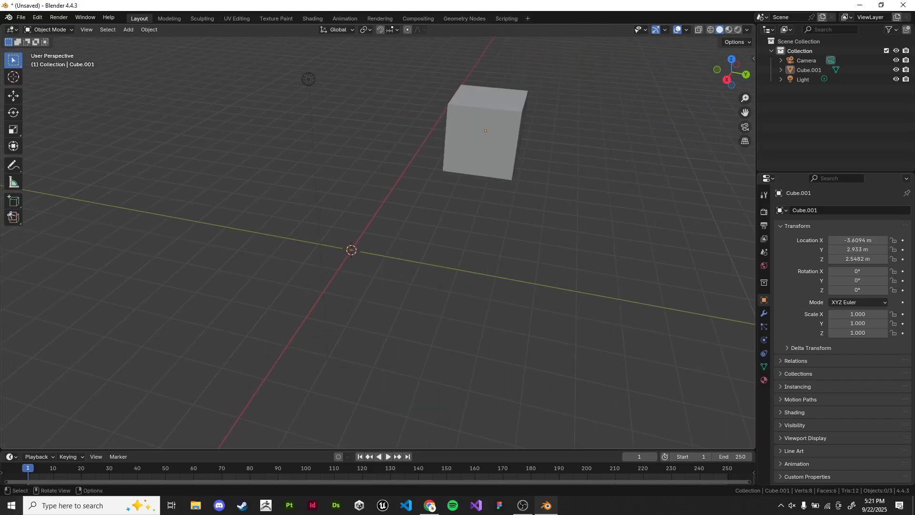
click(485, 138)
shift+middle_drag(485, 138, 455, 168)
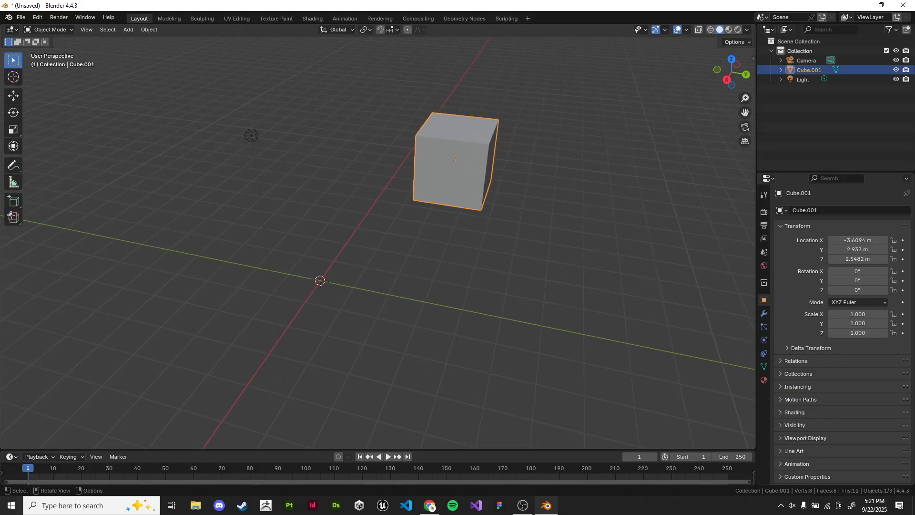
key(shift+s)
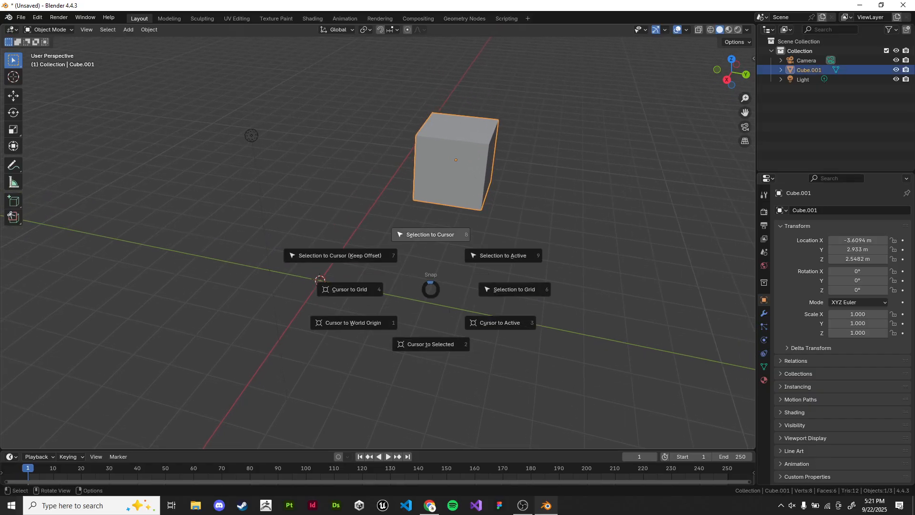
click(431, 235)
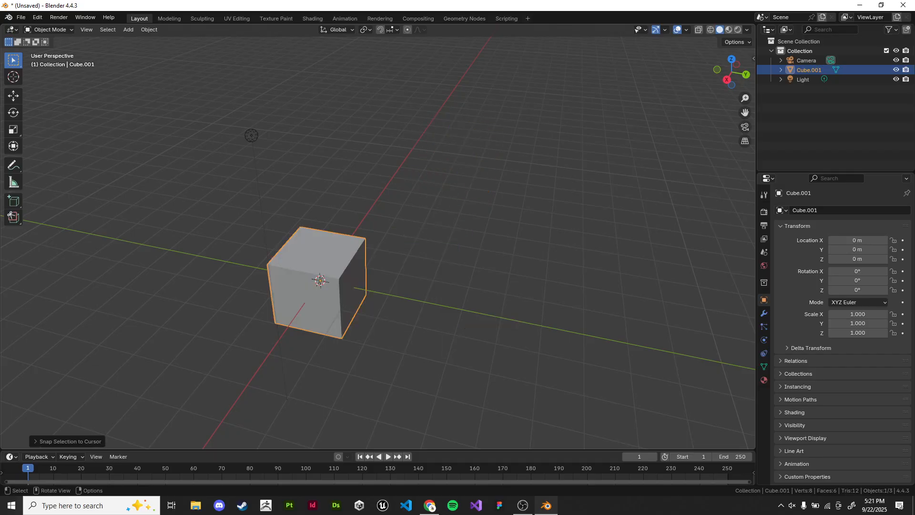
Step: Move the cube away from the world origin to about X -4.26, Y 6.92, Z 3.01 m
shift+middle_drag(431, 234, 460, 211)
scroll(460, 211, down, 3)
key(g)
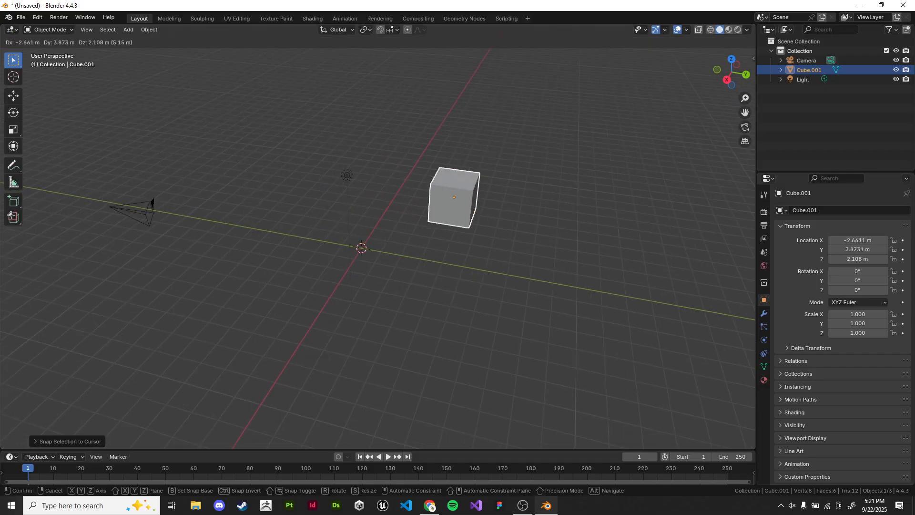
click(620, 139)
shift+middle_drag(620, 140, 600, 143)
scroll(582, 181, up, 1)
mouse_move(582, 181)
middle_down()
mouse_move(536, 161)
mouse_move(576, 183)
middle_up()
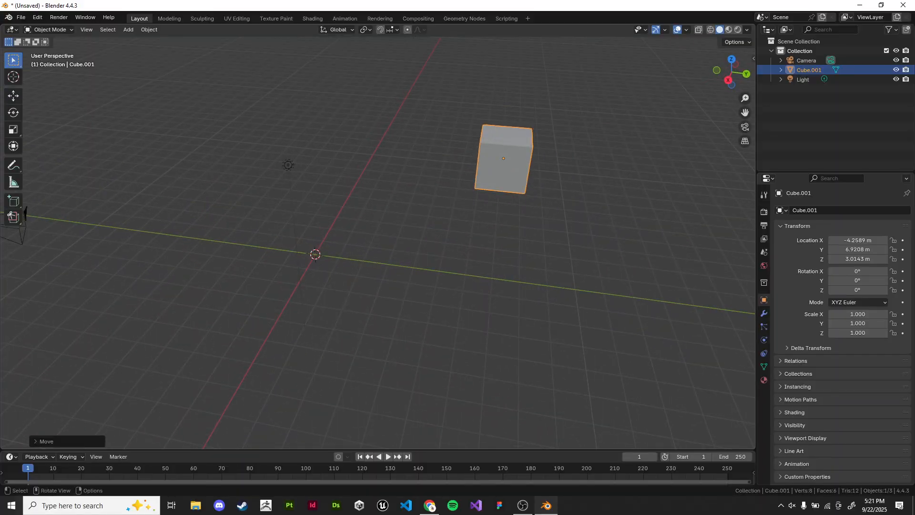
Step: Snap the moved cube back onto the 3D cursor with Selection to Cursor
key(shift+s)
click(505, 185)
shift+middle_drag(505, 185, 593, 190)
key(alt+Tab)
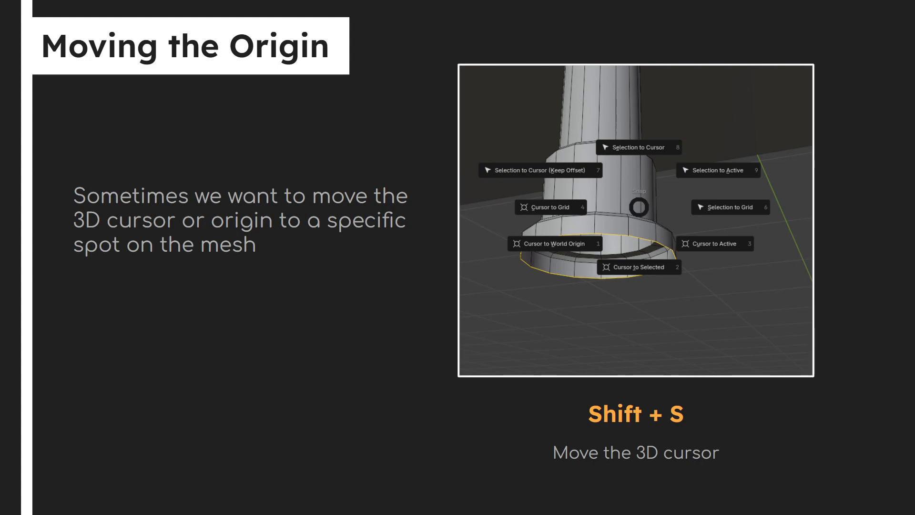
key(Right)
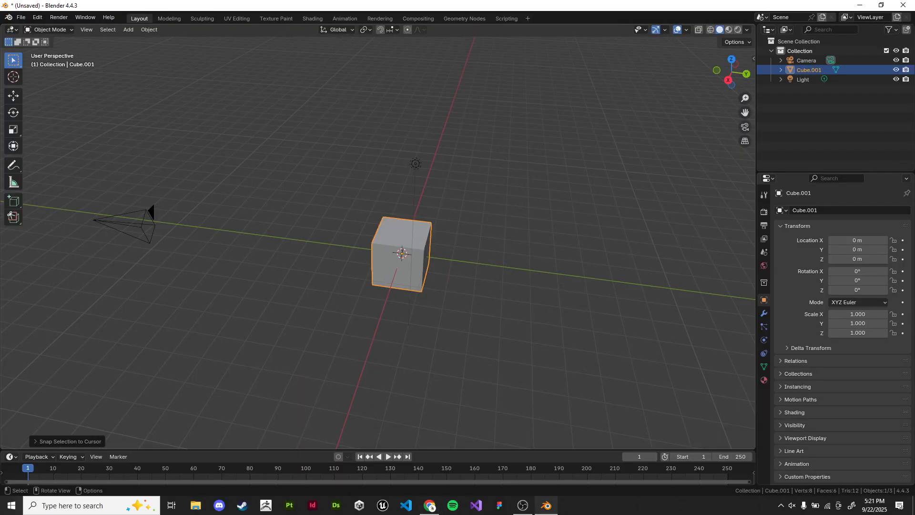
key(shift+s)
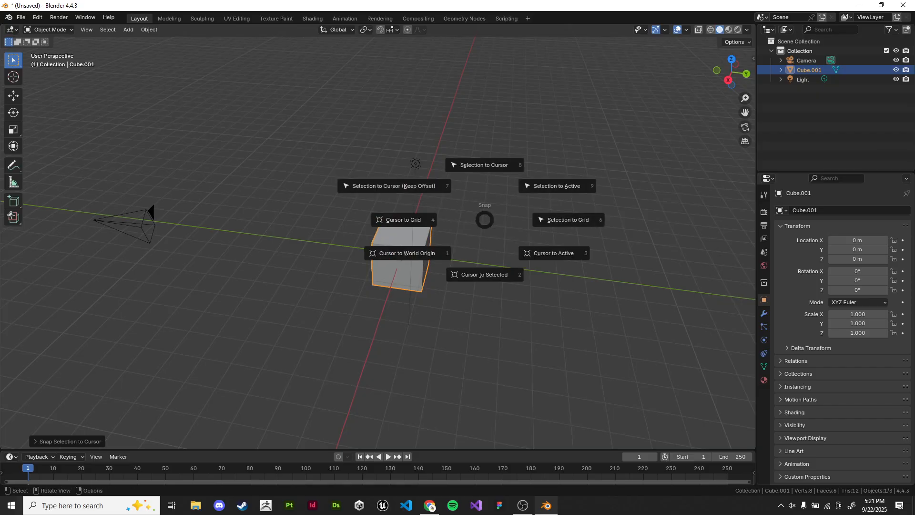
key(Escape)
key(shift+s)
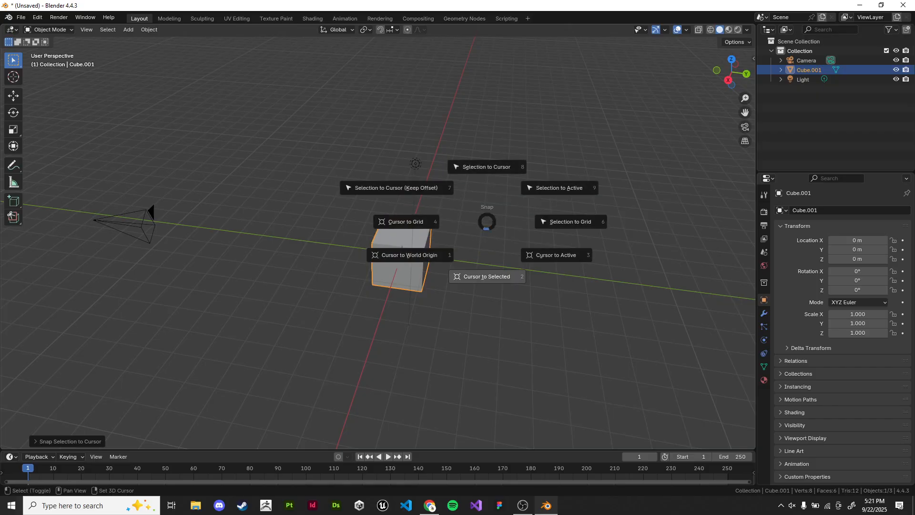
key(Escape)
Step: Move the cube to about X -2.63, Y 4.19, Z 2.51 m and snap the 3D cursor to the world origin
key(shift+s)
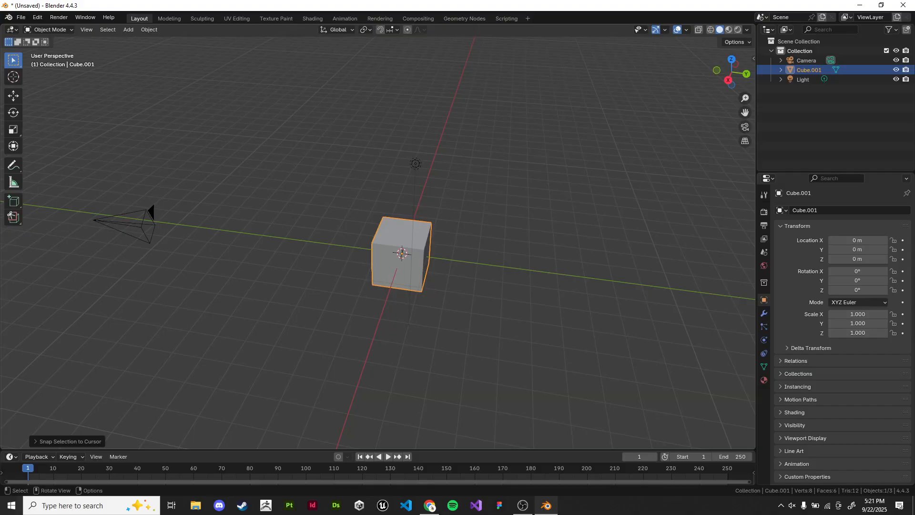
key(g)
key(Return)
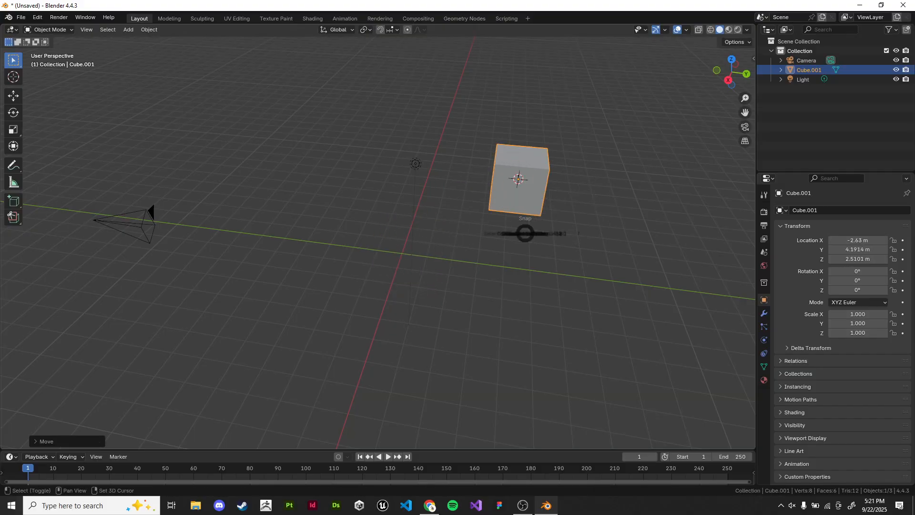
key(shift+s)
click(445, 263)
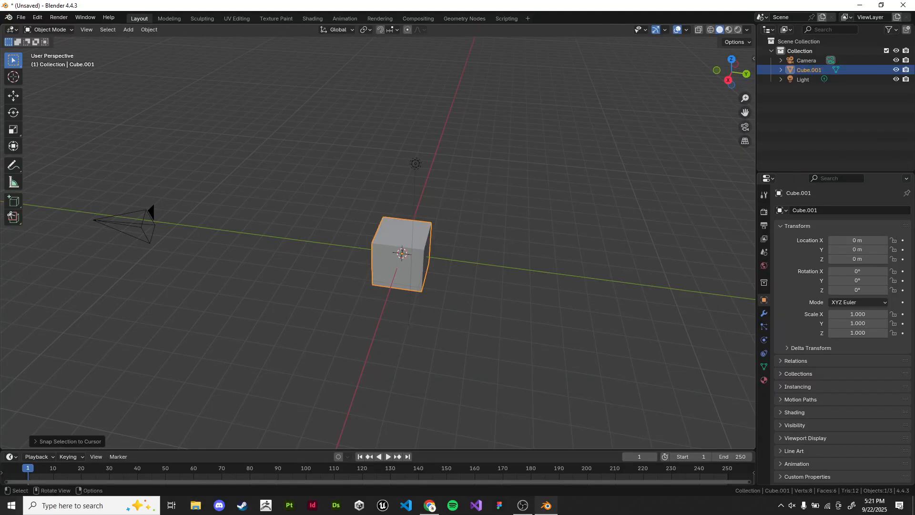
Step: In Edit Mode with face selection, select the cube's bottom face and snap the 3D cursor to it using Cursor to Selected
scroll(415, 238, up, 4)
key(Tab)
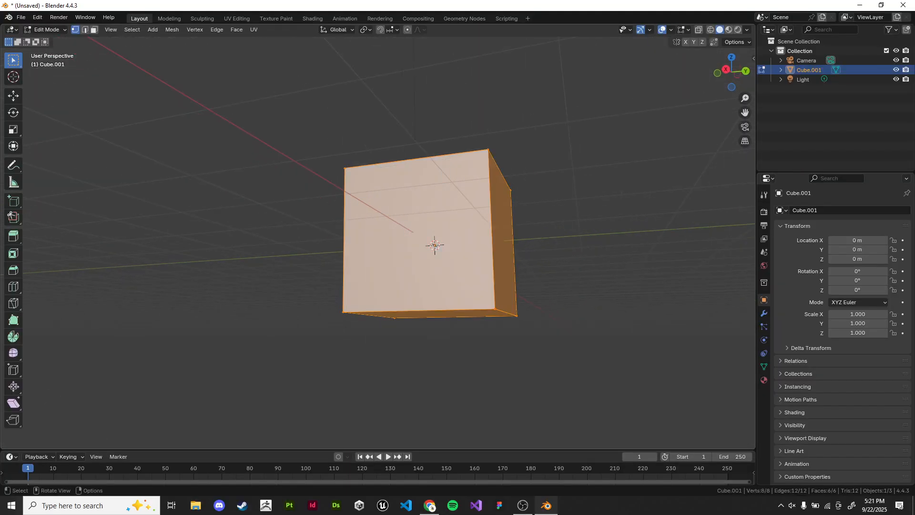
middle_drag(410, 238, 429, 267)
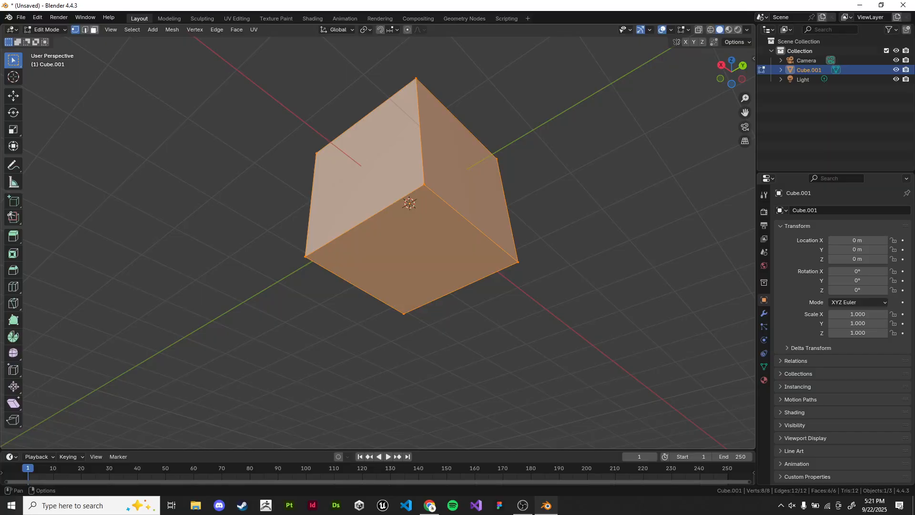
click(94, 29)
click(414, 255)
middle_drag(414, 255, 567, 192)
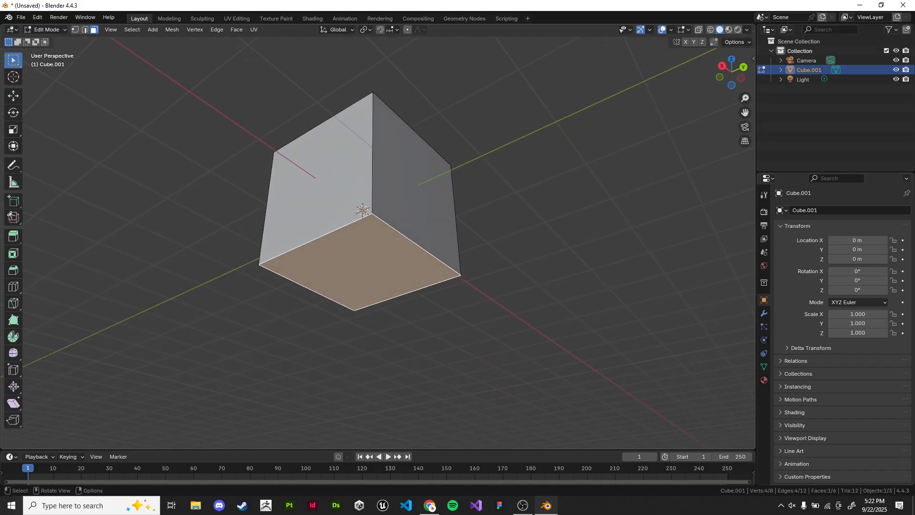
key(shift+s)
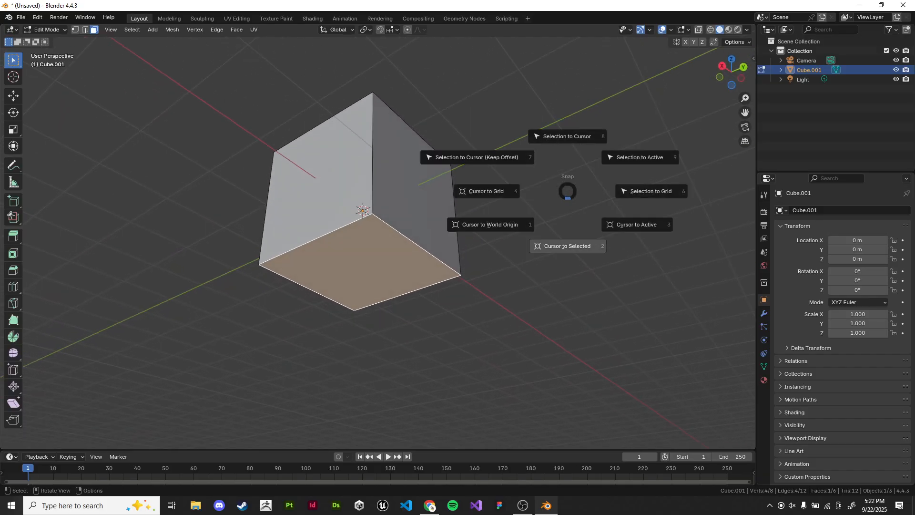
click(568, 246)
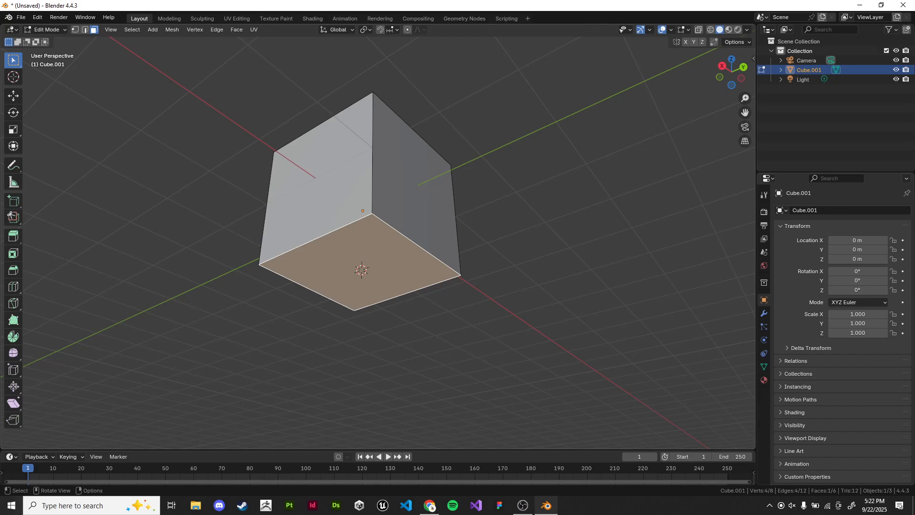
Step: Return to Object Mode and move the cube's origin to its bottom face with Origin to 3D Cursor
key(Tab)
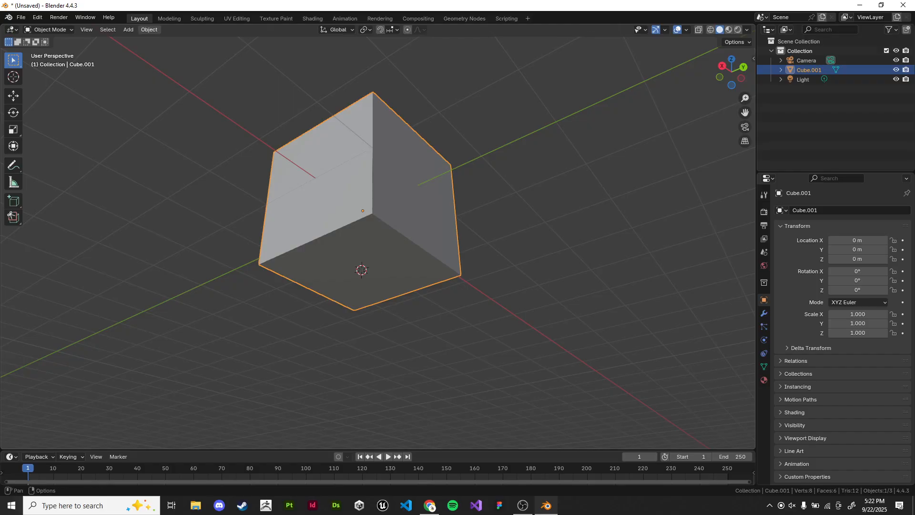
click(149, 30)
mouse_move(181, 50)
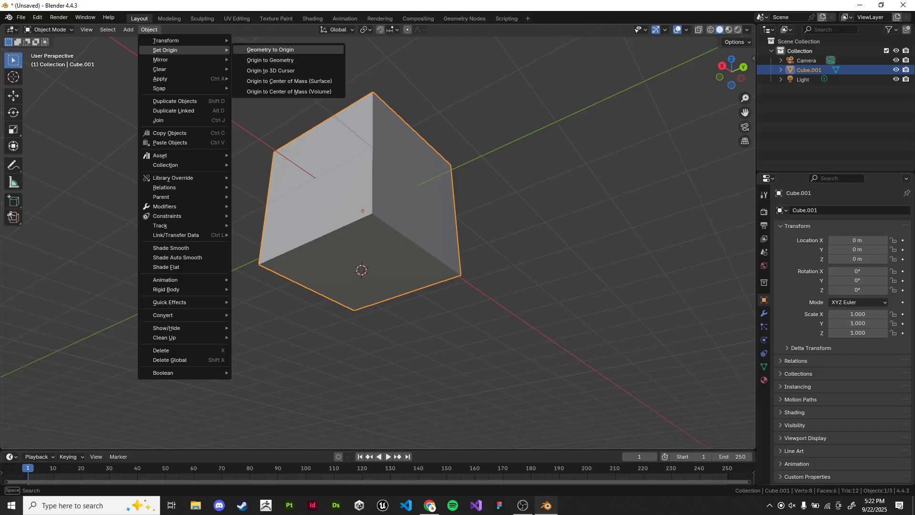
click(270, 60)
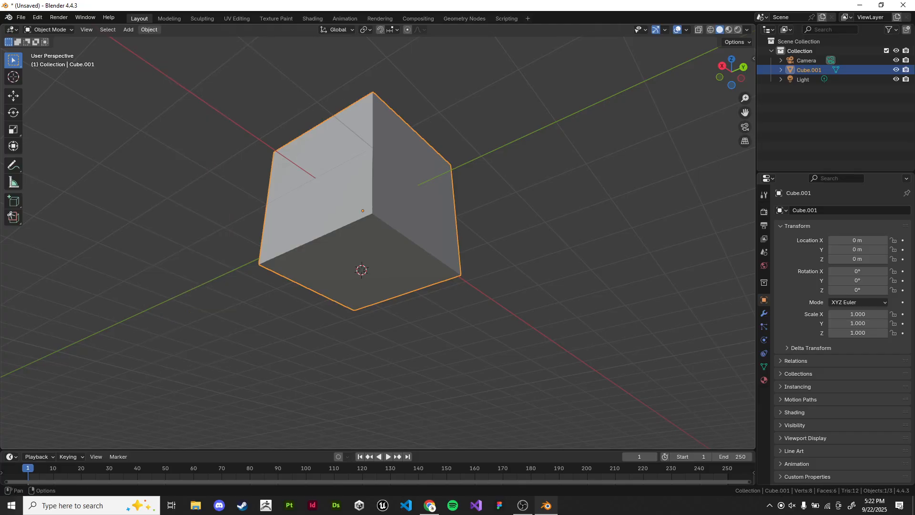
click(149, 30)
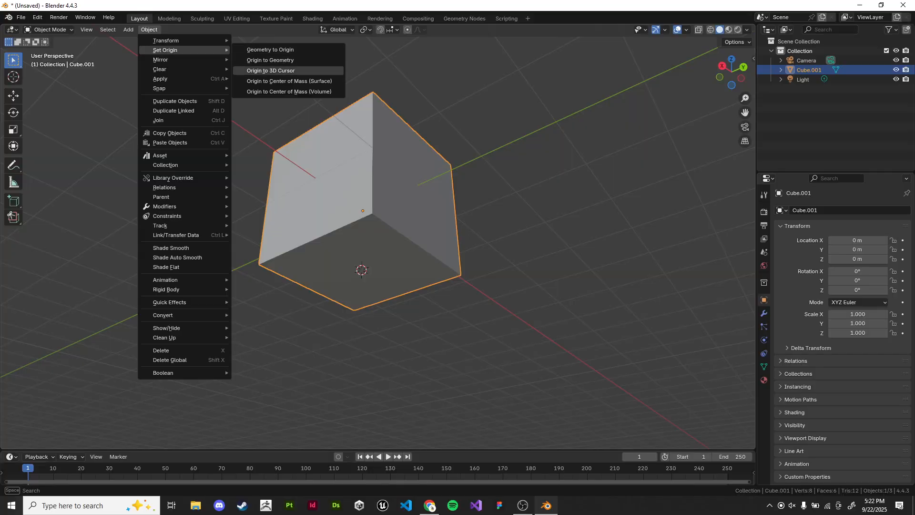
click(271, 71)
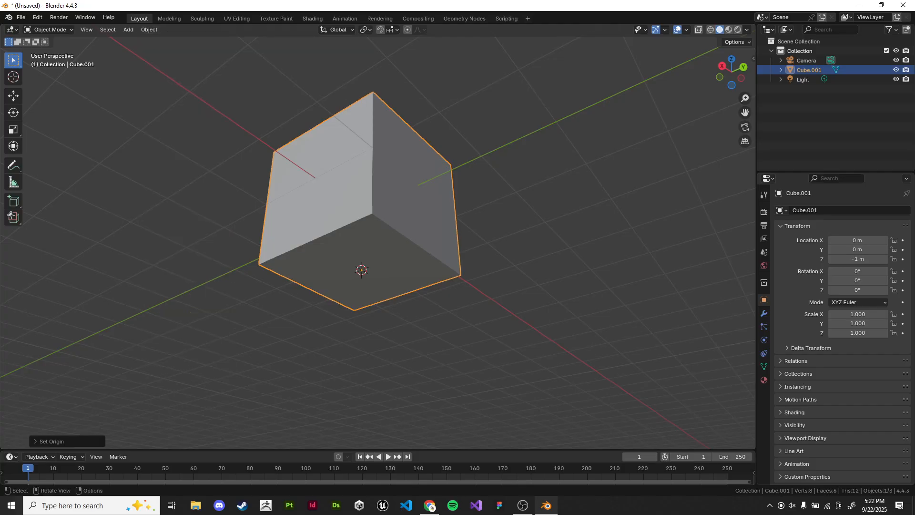
middle_drag(362, 205, 370, 182)
scroll(387, 238, up, 1)
scroll(355, 205, up, 1)
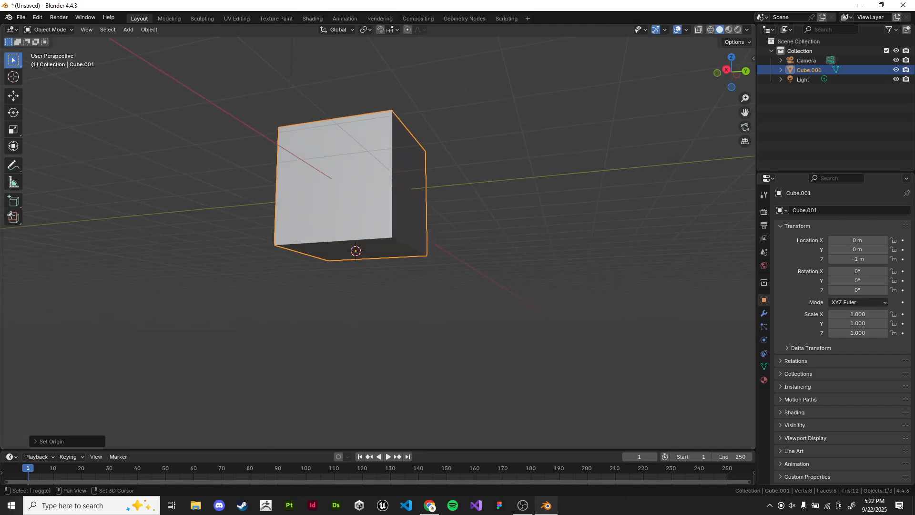
Step: Reset the 3D cursor to the world origin and snap the cube to it with Selection to Cursor
key(shift+c)
key(shift+s)
click(594, 255)
scroll(620, 320, up, 2)
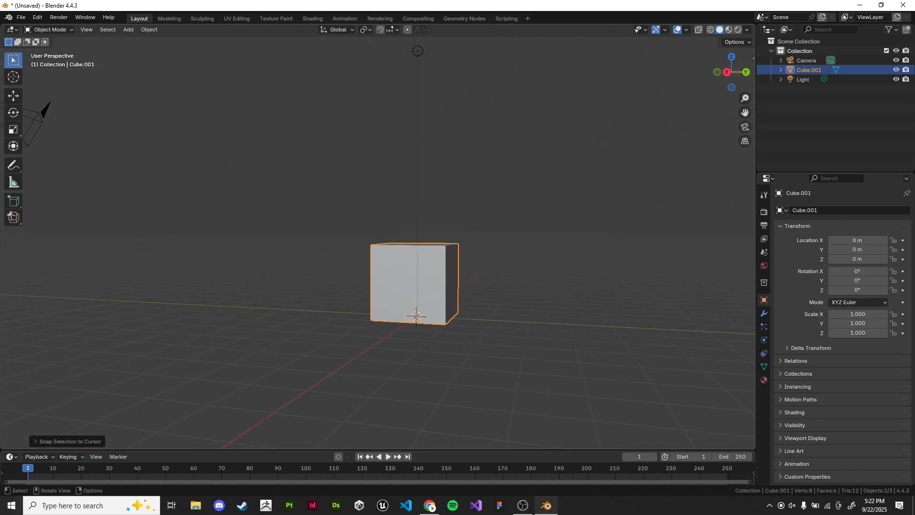
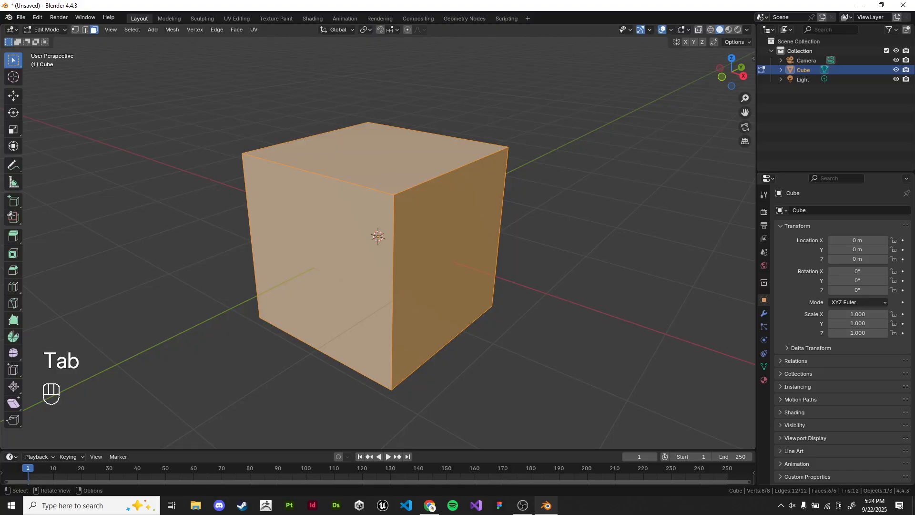
key(alt+a)
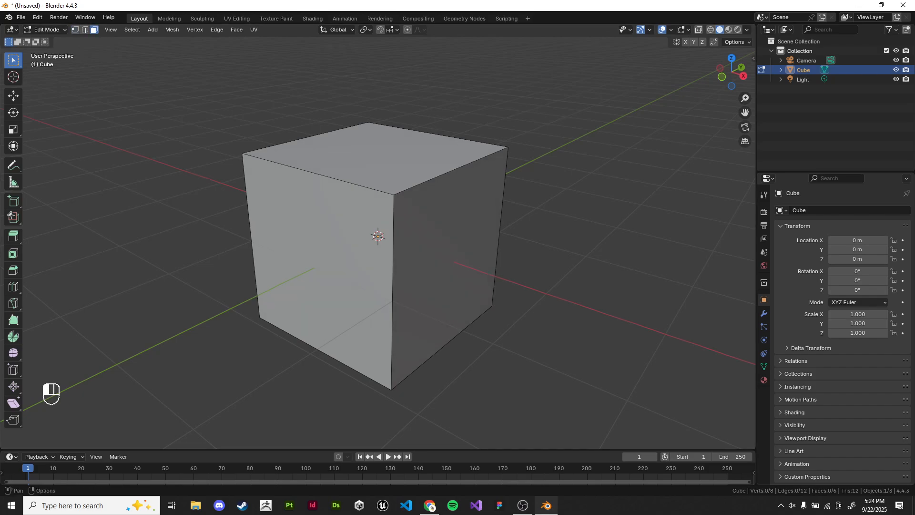
middle_drag(381, 238, 376, 155)
click(377, 282)
shift+middle_drag(377, 282, 333, 290)
key(shift+s)
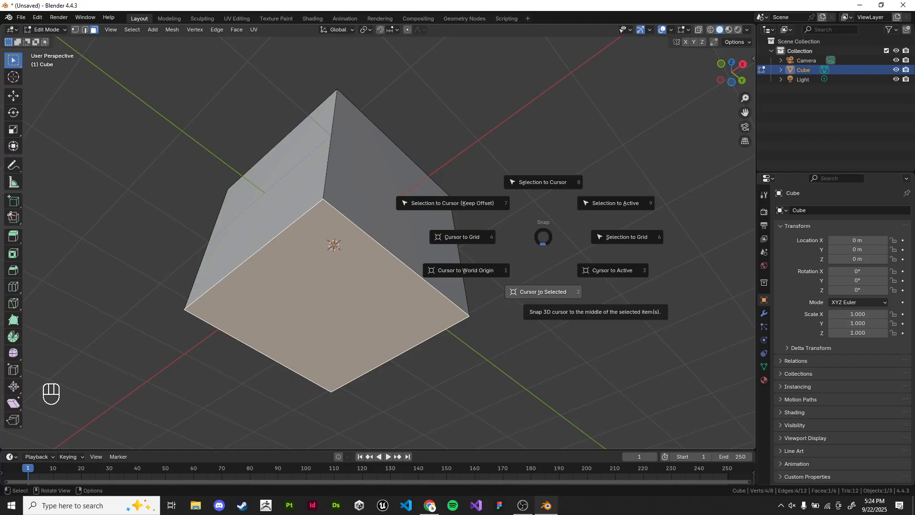
key(Escape)
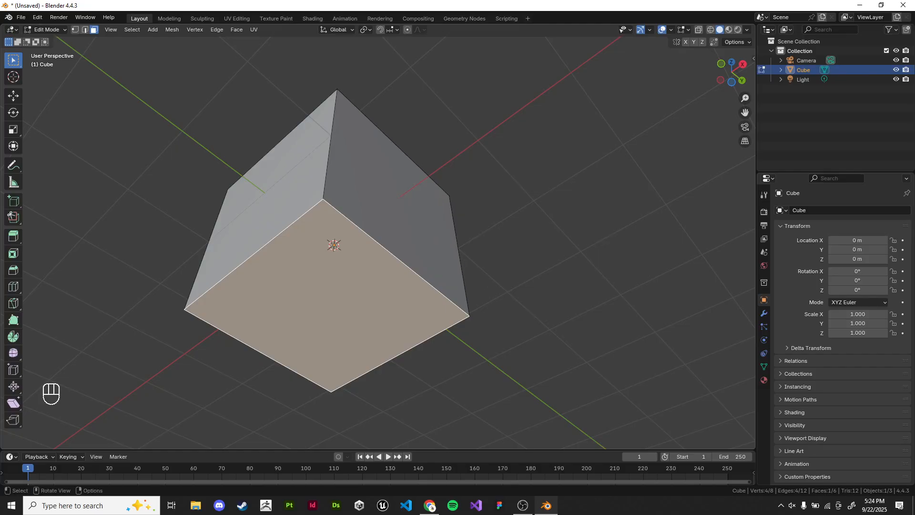
Step: Select two adjacent side faces of the cube, snap the 3D cursor to their midpoint with Cursor to Selected, and check it from above
click(391, 205)
shift+click(282, 200)
middle_drag(286, 191, 291, 228)
key(shift+s)
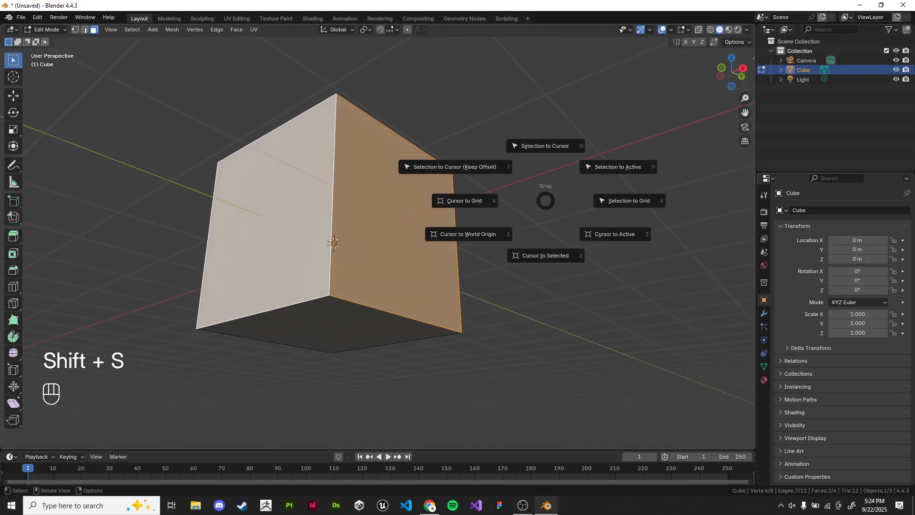
click(546, 256)
middle_drag(544, 257, 596, 367)
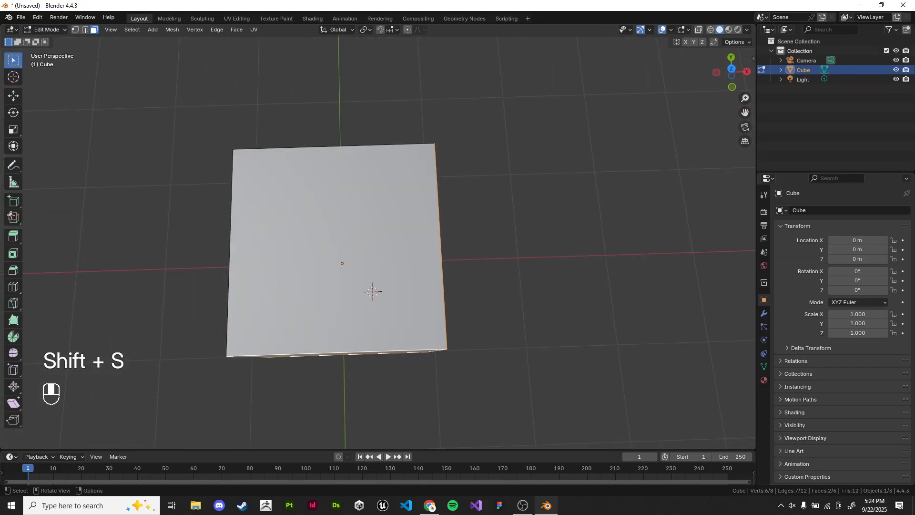
key(KP_7)
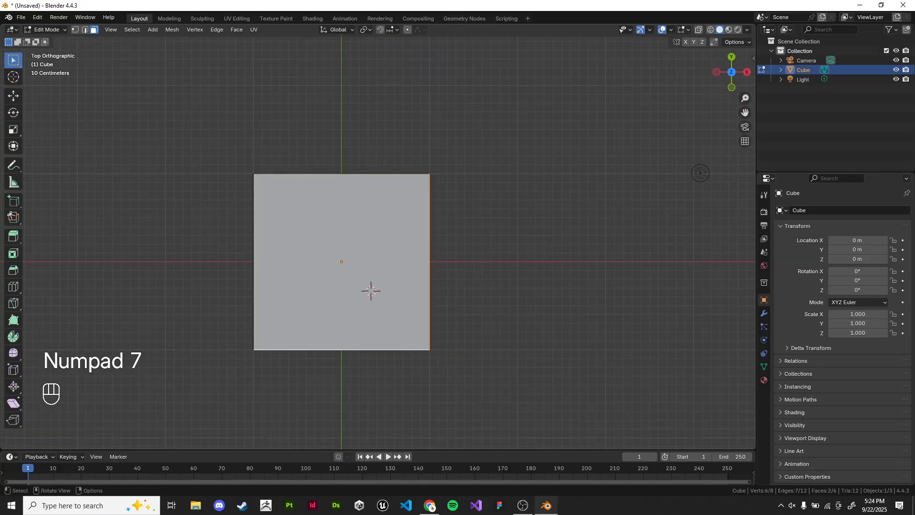
middle_drag(477, 305, 412, 234)
Step: Select only the cube's bottom face and snap the 3D cursor to its centre using Cursor to Selected
click(341, 174)
middle_drag(341, 174, 358, 57)
middle_drag(544, 142, 548, 124)
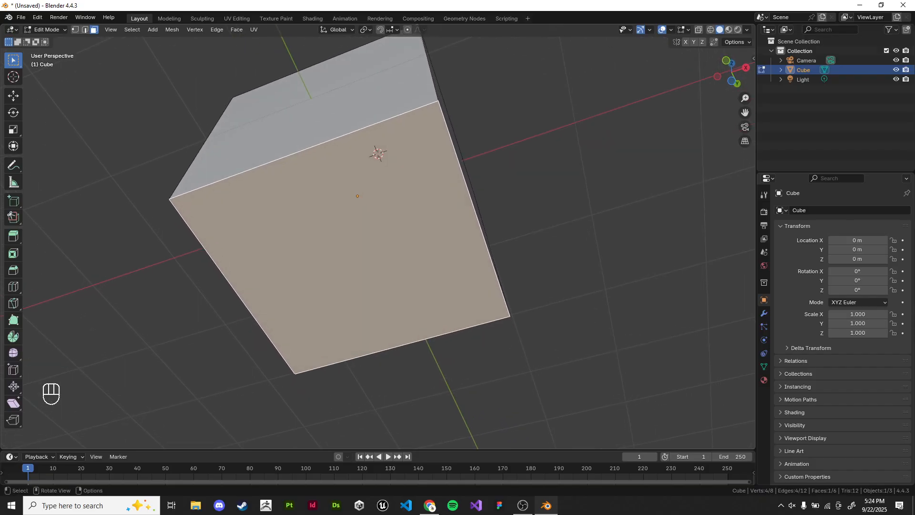
key(shift+s)
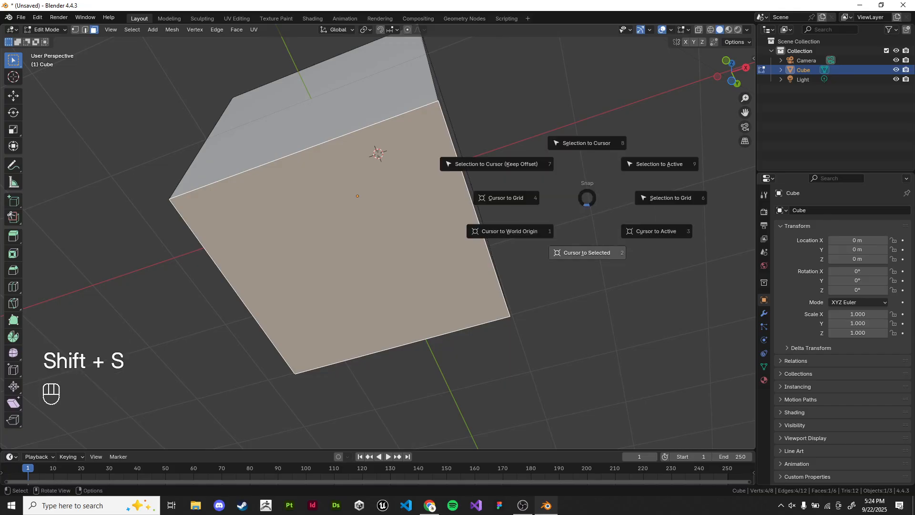
click(587, 253)
shift+middle_drag(586, 252, 528, 260)
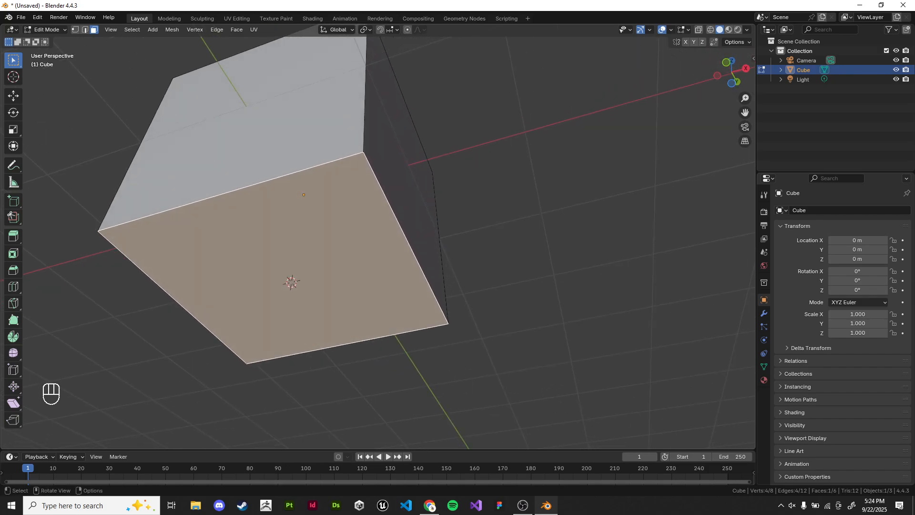
Step: Snap the 3D cursor to the middle of the cube's selected bottom face again with Cursor to Selected
key(shift+s)
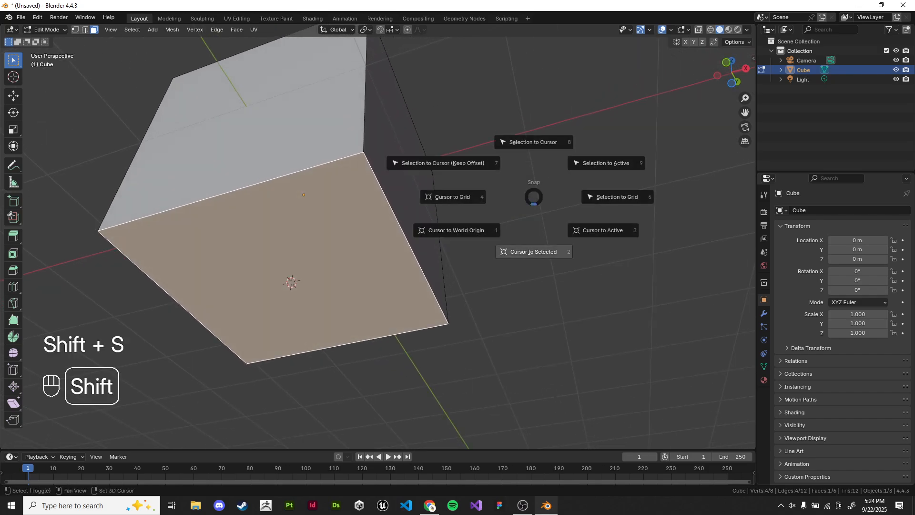
click(534, 252)
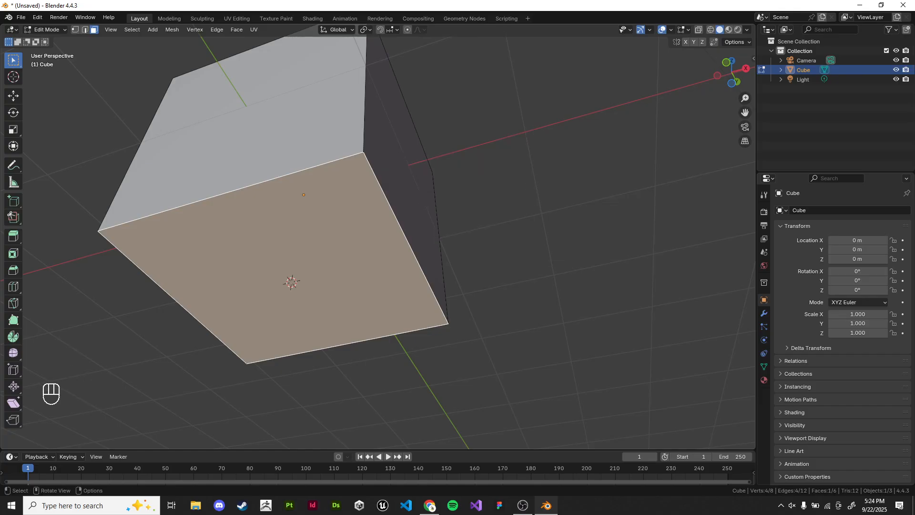
middle_drag(534, 196, 541, 201)
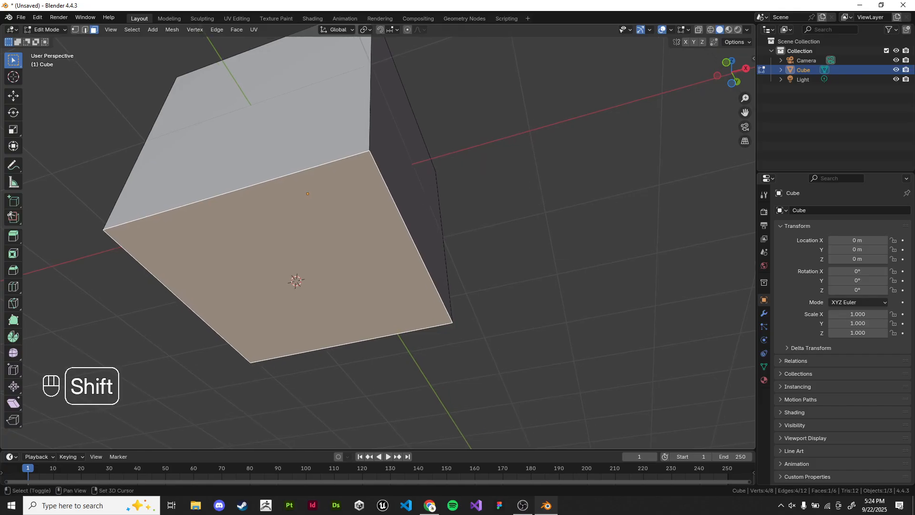
key(shift+s)
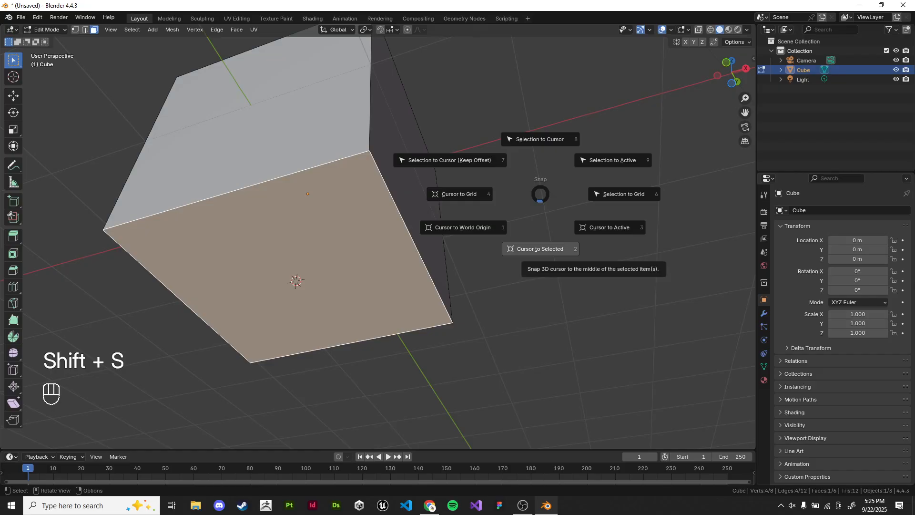
click(532, 250)
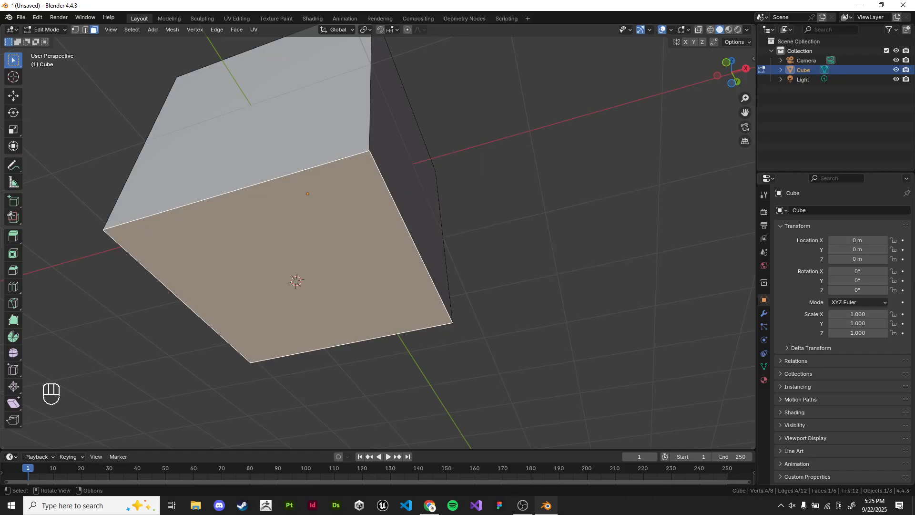
Step: Switch to the lecture slides in Google Slides and advance to the instructions for setting the origin to the 3D cursor
key(alt+Tab)
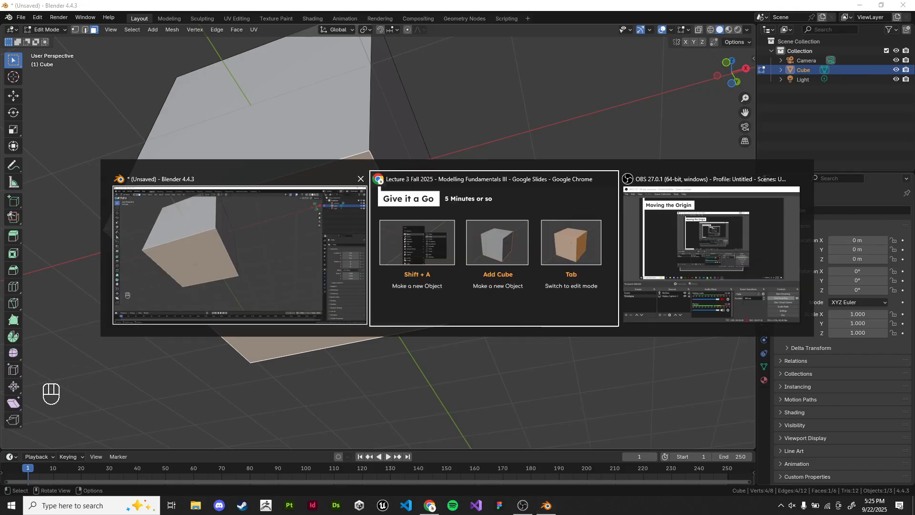
key(Right)
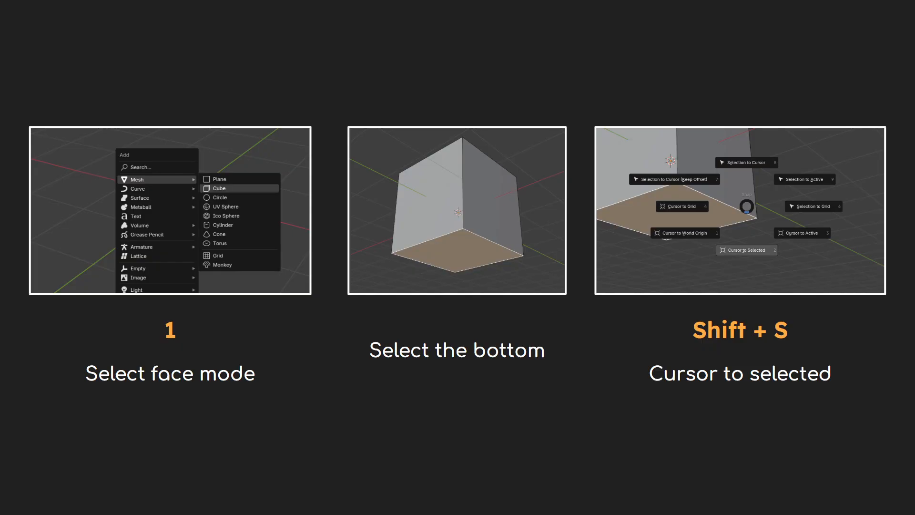
key(Right)
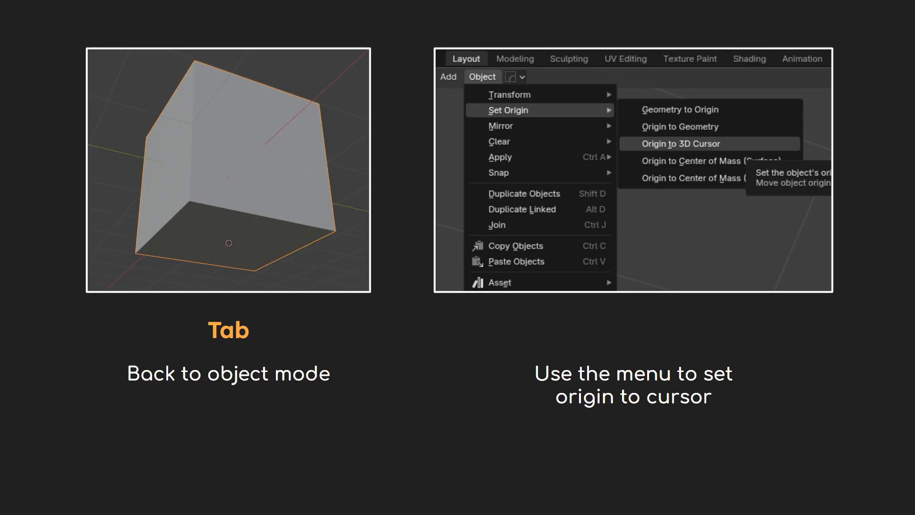
Step: Switch back to Blender, return to Object Mode and set the cube's origin with Origin to 3D Cursor
key(alt+Tab)
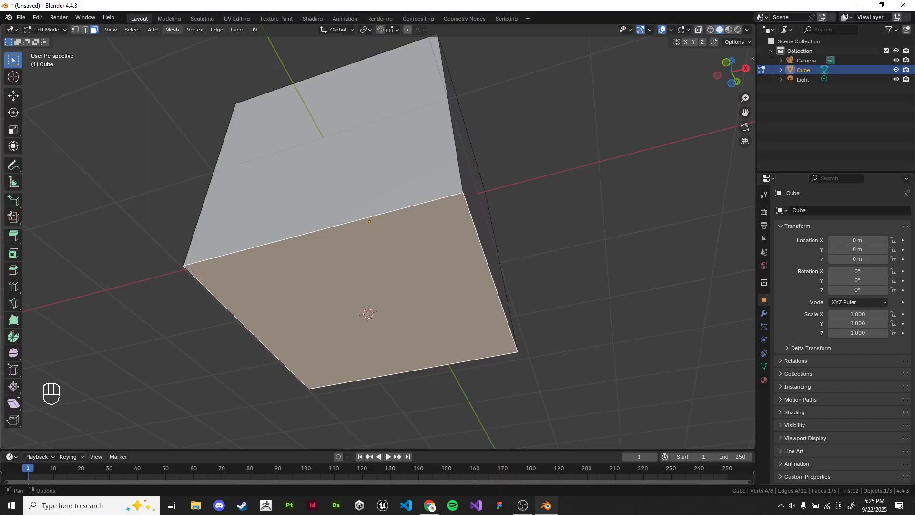
key(Tab)
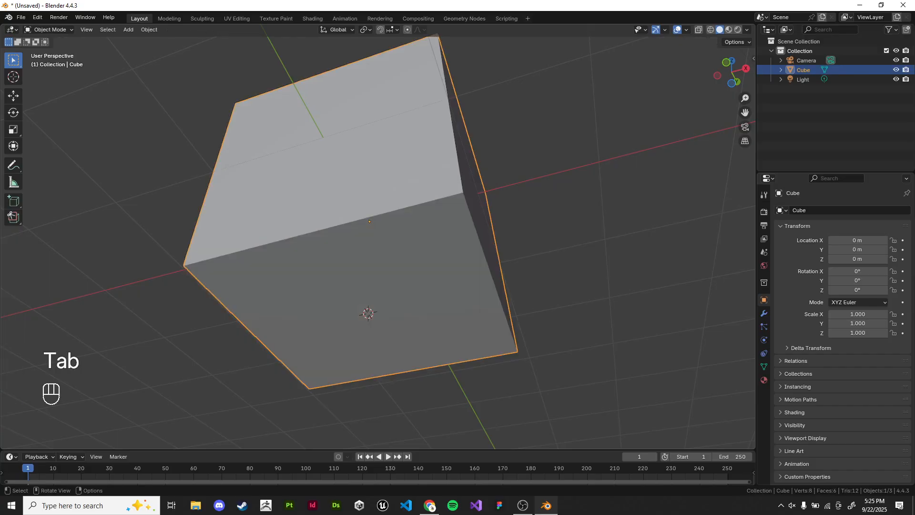
click(149, 30)
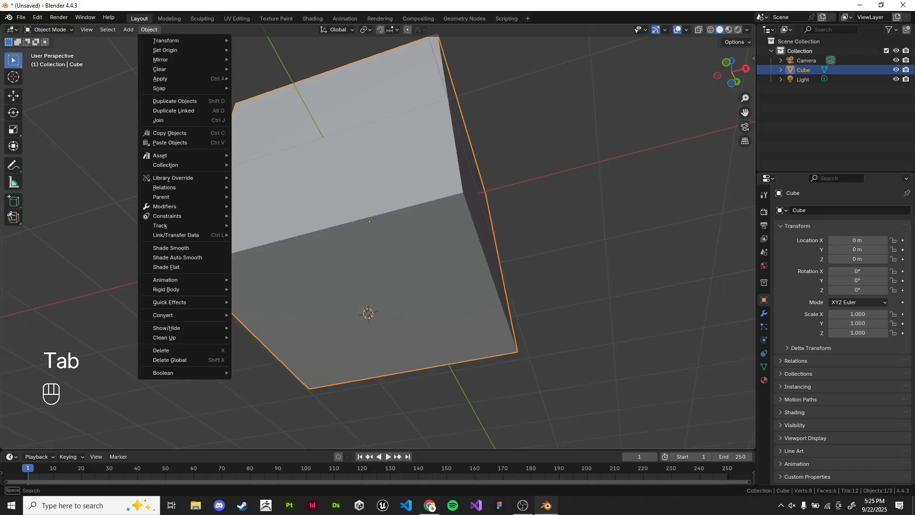
mouse_move(167, 41)
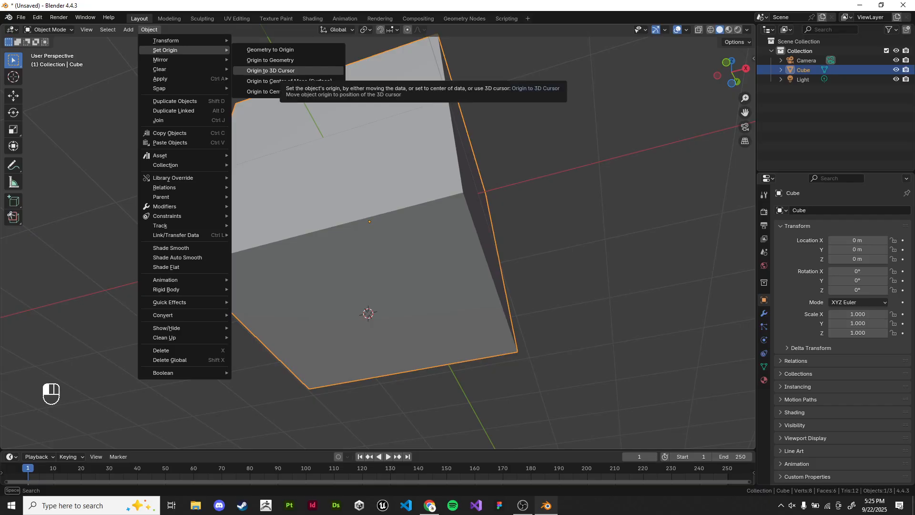
click(271, 70)
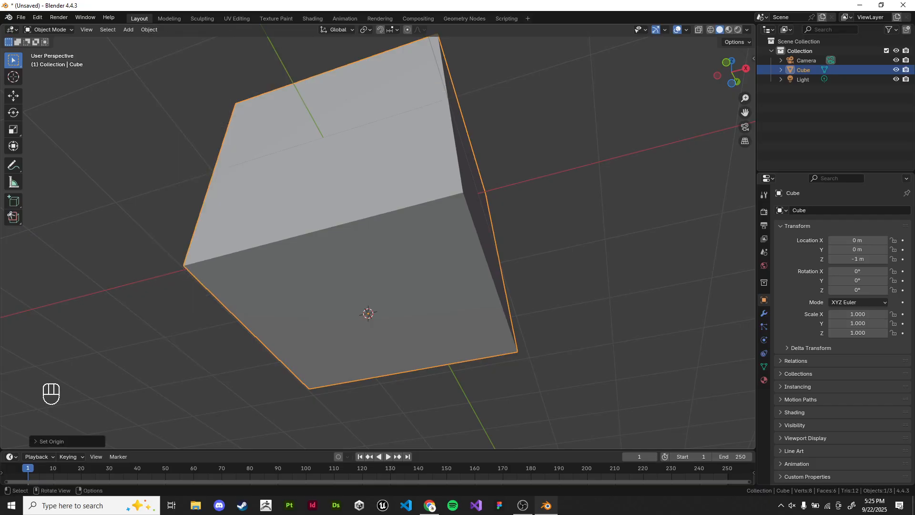
Step: Reset the 3D cursor to the world origin and move the cube onto it with Selection to Cursor
shift+middle_drag(410, 296, 453, 216)
scroll(453, 217, down, 2)
middle_drag(649, 230, 613, 232)
key(shift+s)
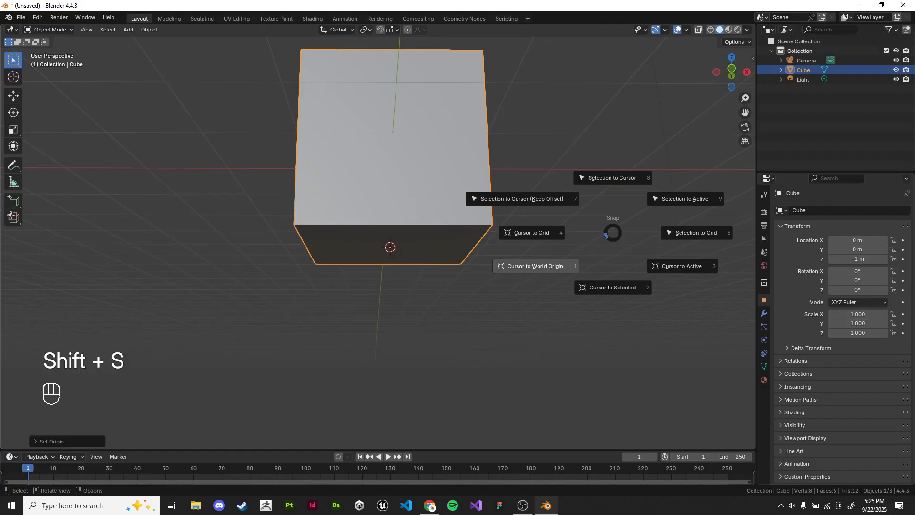
click(536, 266)
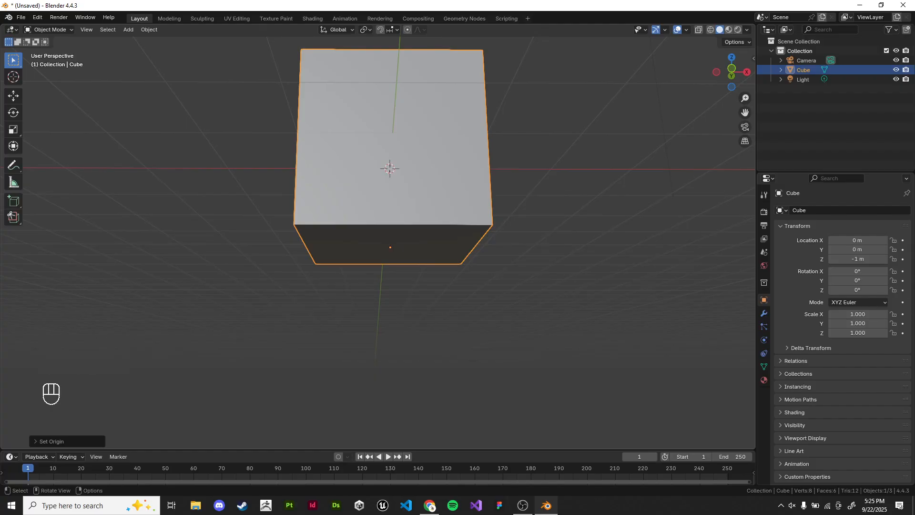
middle_drag(615, 234, 573, 265)
key(shift+s)
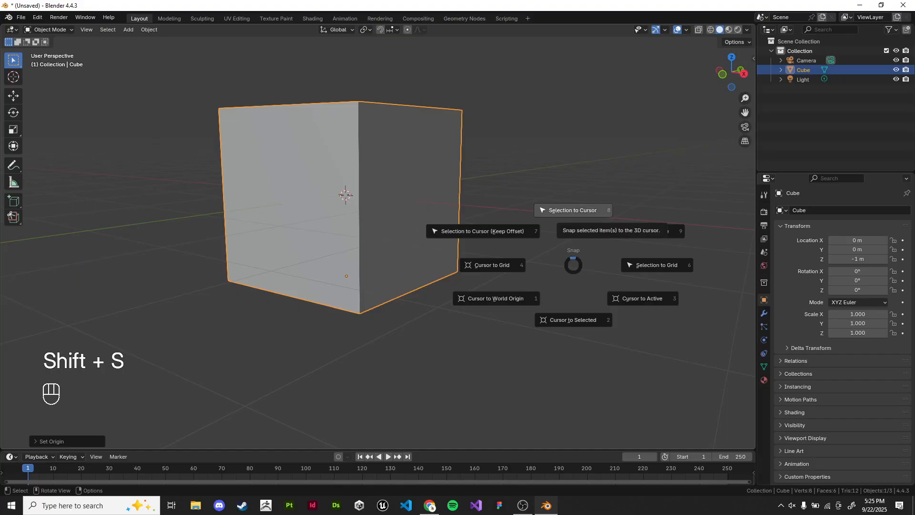
click(572, 211)
middle_drag(572, 211, 639, 266)
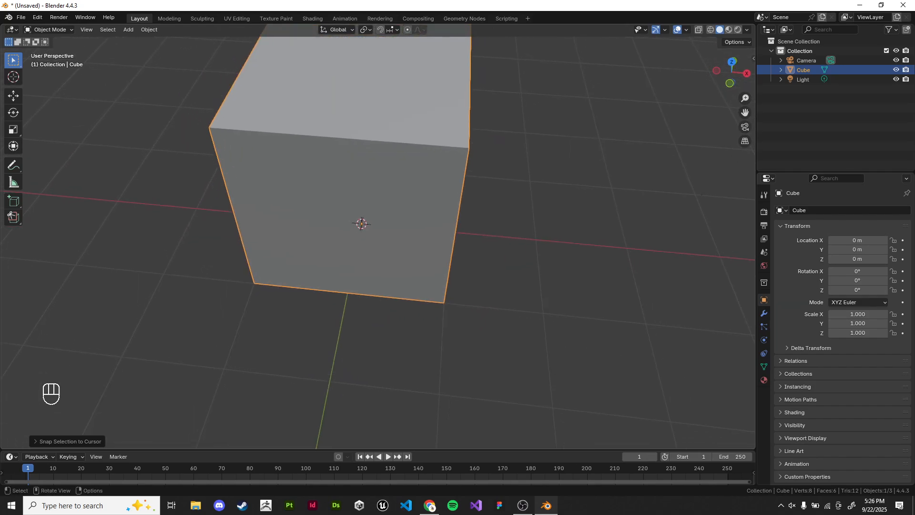
Step: Delete the cube and add a mesh plane at the world origin
key(x)
click(484, 196)
key(shift+a)
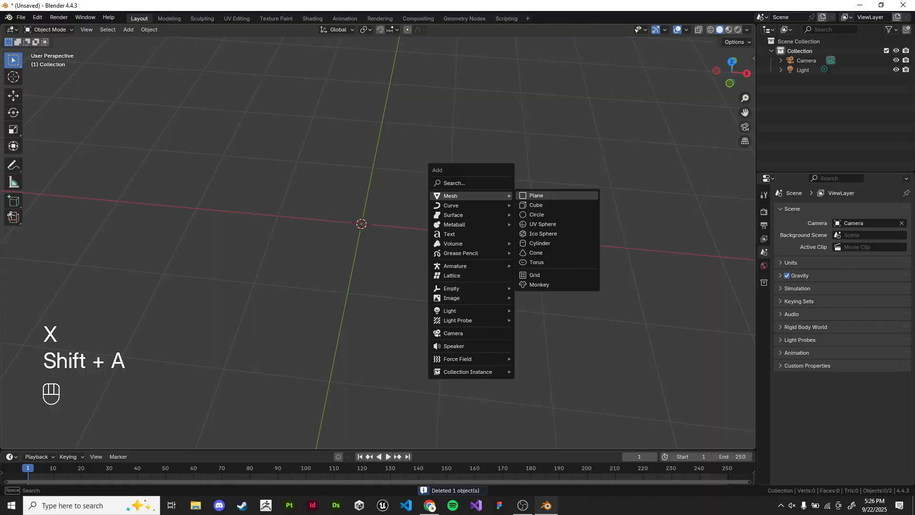
click(538, 195)
Step: Examine the plane and its central origin from the top view and in perspective
key(Tab)
scroll(379, 241, up, 3)
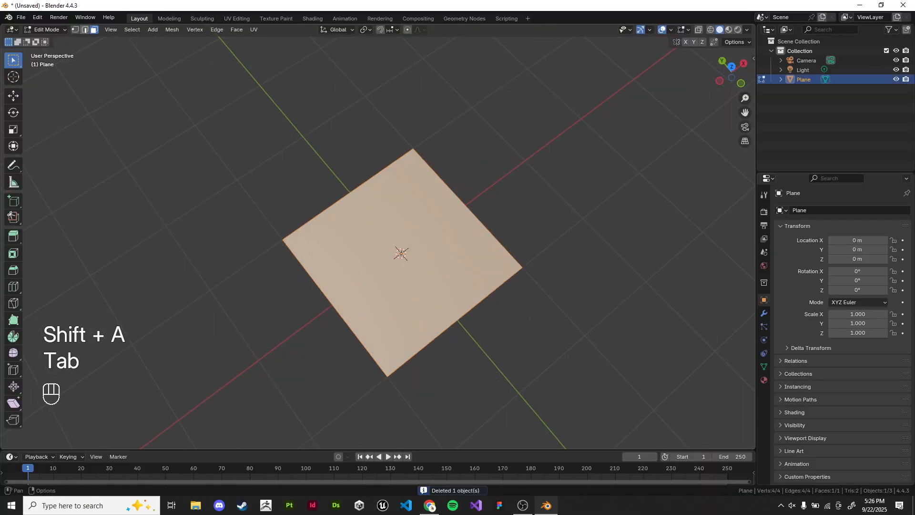
key(Tab)
key(KP_6)
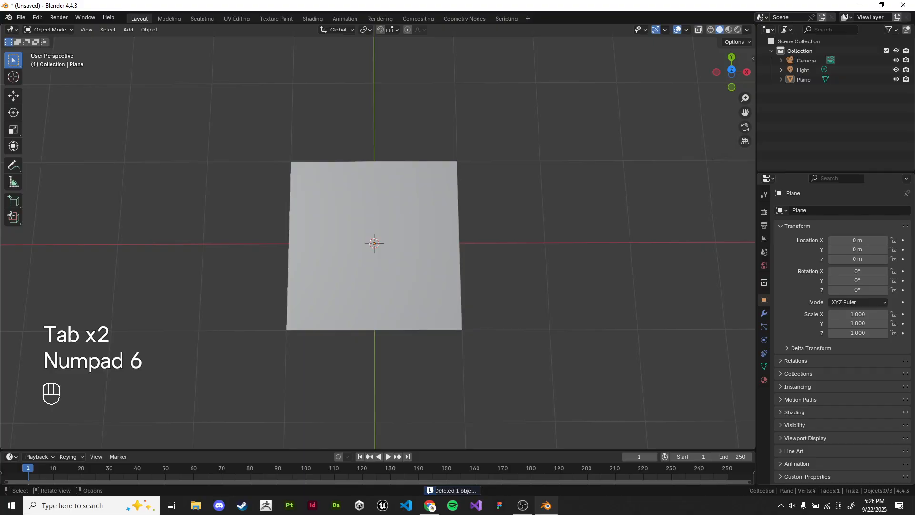
key(KP_6)
key(KP_7)
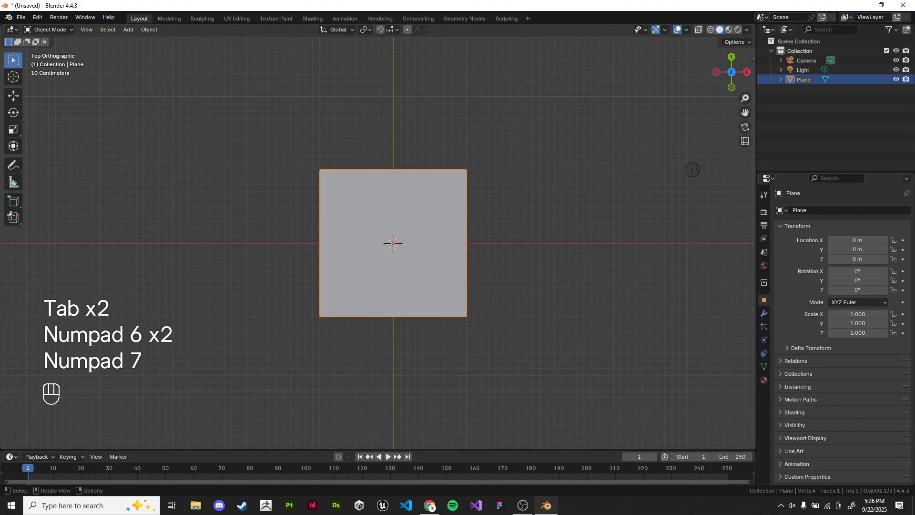
key(g)
key(Escape)
scroll(378, 239, up, 2)
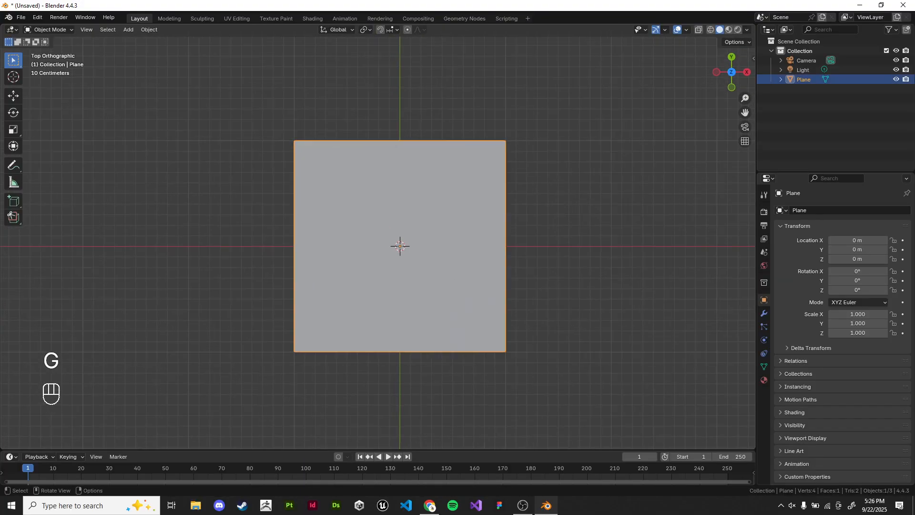
scroll(378, 238, up, 2)
scroll(378, 239, down, 3)
shift+middle_drag(378, 238, 324, 235)
middle_drag(324, 235, 363, 186)
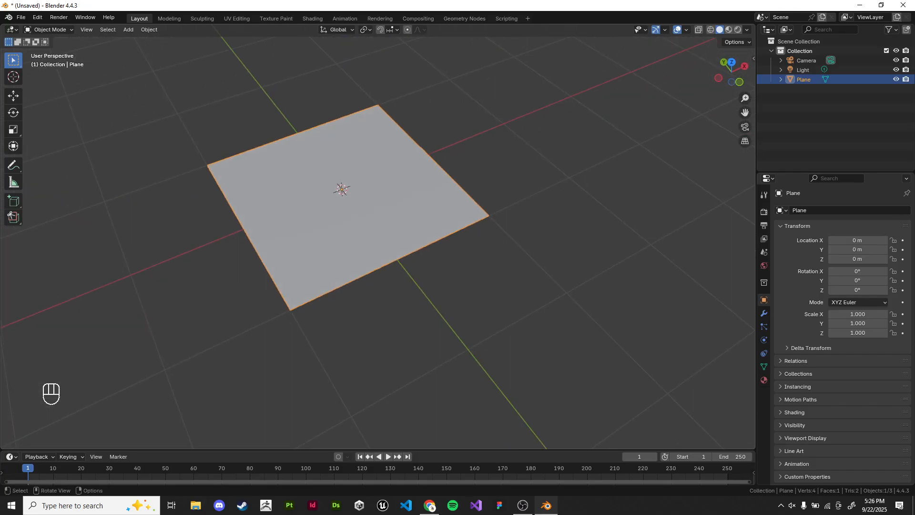
scroll(378, 239, up, 3)
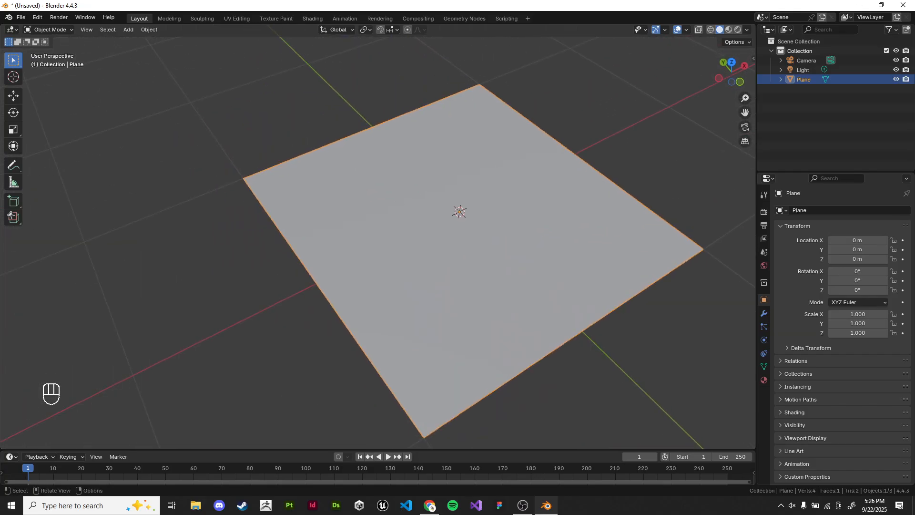
Step: Enter Edit Mode with vertex selection and pick the plane's corners one by one, ending on the corner at negative X and positive Y
key(Tab)
key(Tab)
shift+middle_drag(378, 239, 342, 230)
scroll(334, 224, down, 2)
key(Tab)
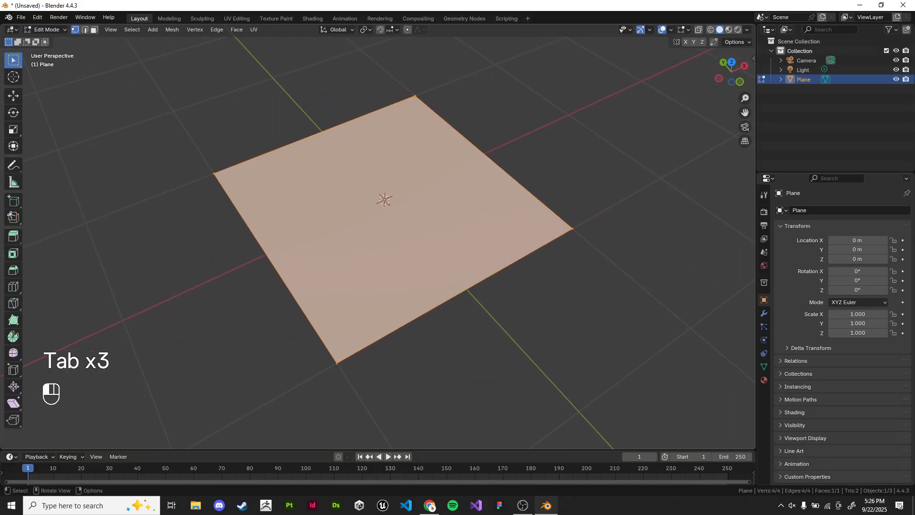
click(337, 363)
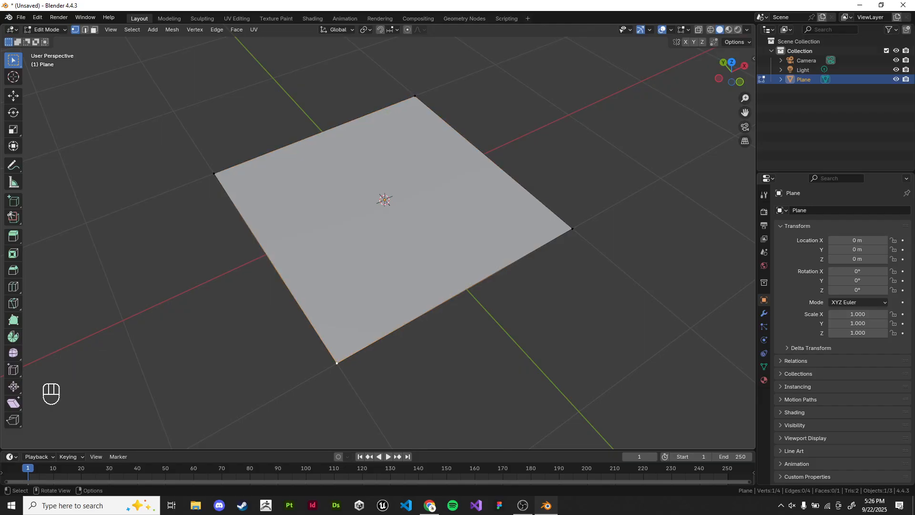
click(573, 229)
click(416, 97)
click(214, 173)
shift+middle_drag(385, 200, 406, 192)
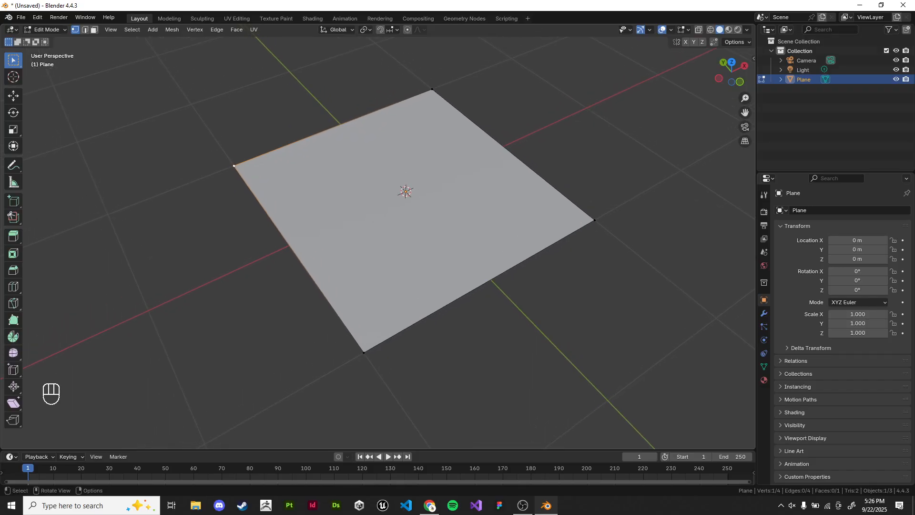
Step: Snap the 3D cursor to the selected corner vertex with Cursor to Selected and check its placement up close
key(shift+s)
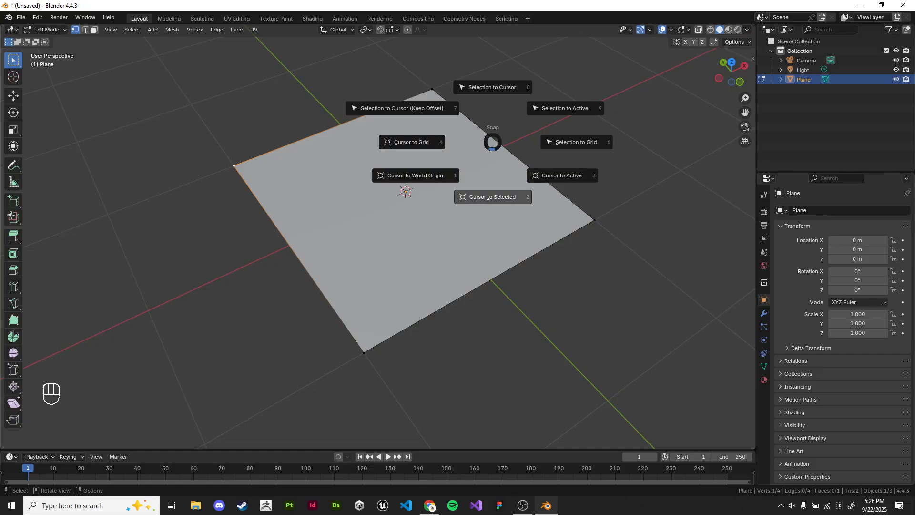
click(493, 196)
mouse_move(493, 197)
shift+middle_down()
mouse_move(490, 206)
mouse_move(548, 195)
mouse_move(566, 241)
shift+middle_up()
scroll(548, 195, up, 3)
drag(292, 138, 355, 206)
scroll(477, 238, down, 3)
shift+middle_drag(477, 238, 353, 187)
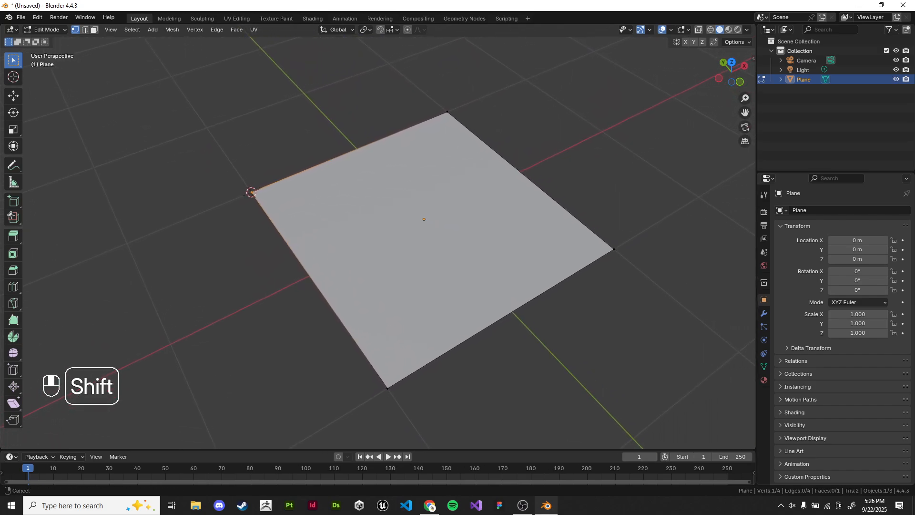
Step: Return to Object Mode and move the plane's origin to its corner with Origin to 3D Cursor
key(Tab)
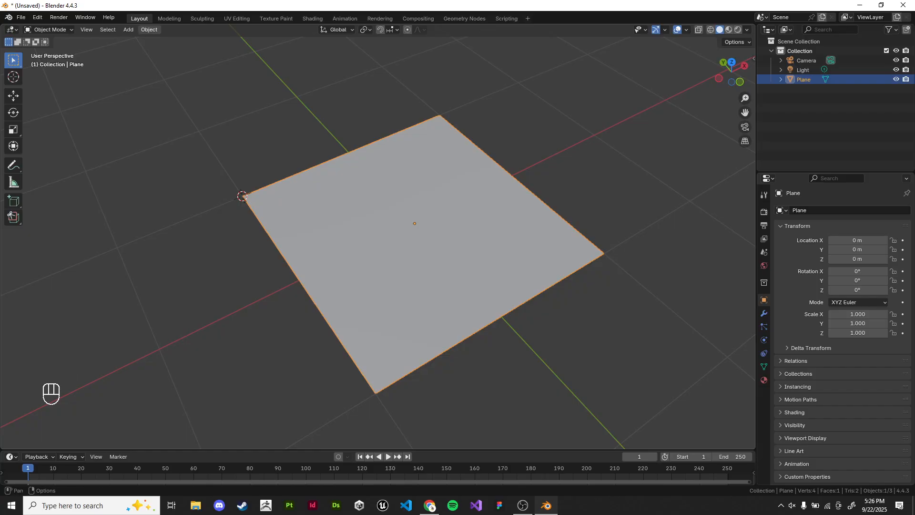
click(149, 30)
mouse_move(165, 50)
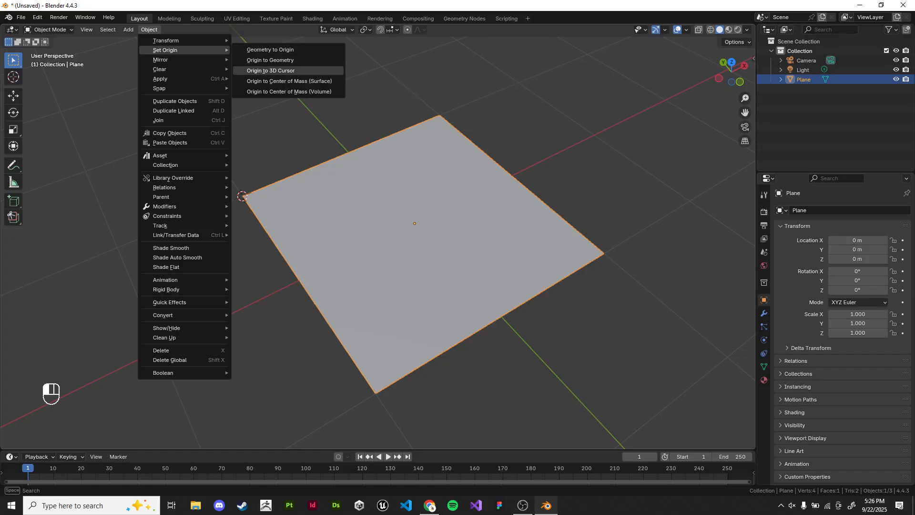
click(271, 71)
Step: Reset the 3D cursor to the world origin and snap the plane's corner origin to it with Selection to Cursor
key(shift+s)
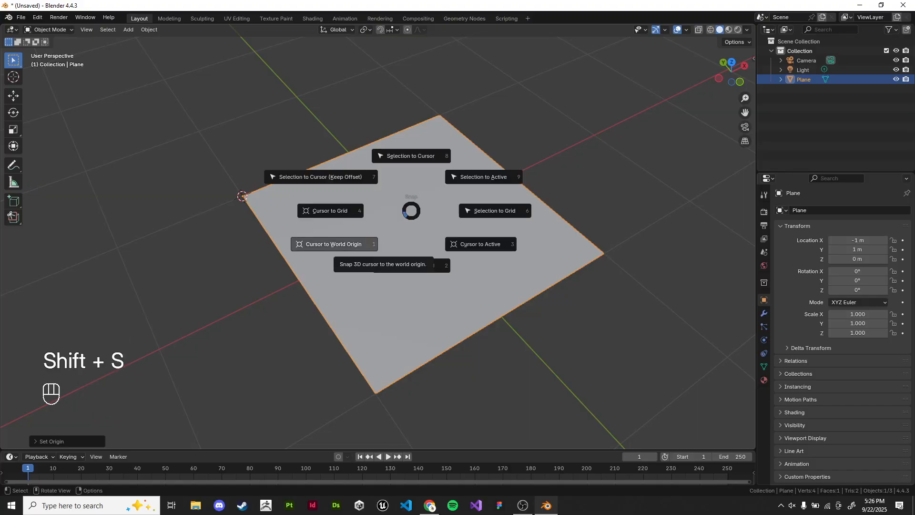
click(333, 244)
key(shift+s)
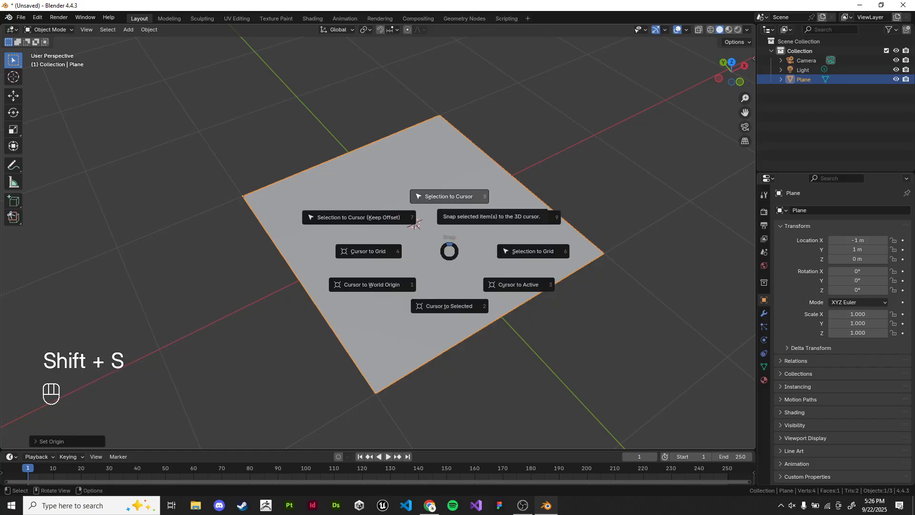
click(445, 198)
shift+middle_drag(445, 198, 251, 180)
middle_drag(250, 181, 327, 180)
Step: Add a second mesh plane at the world origin and rotate it 90° about the X axis
key(shift+a)
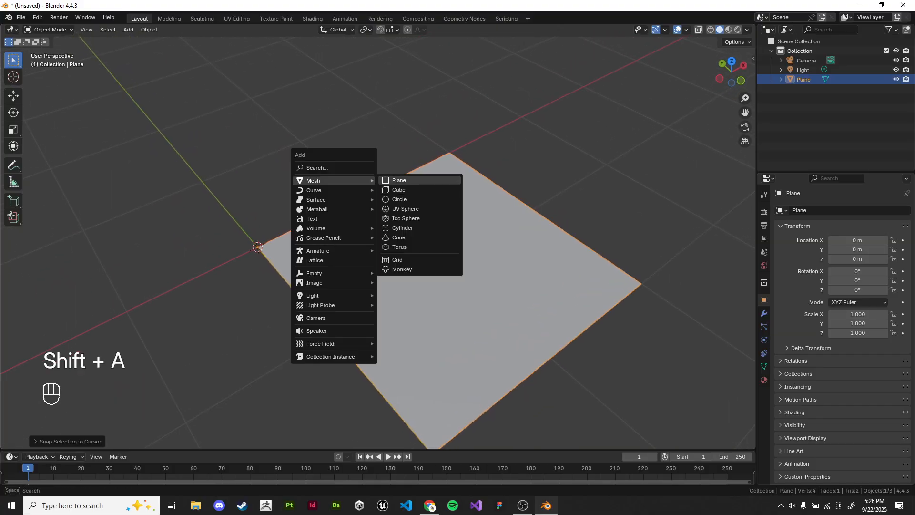
click(389, 180)
middle_drag(444, 194, 462, 196)
text(rx90)
key(Return)
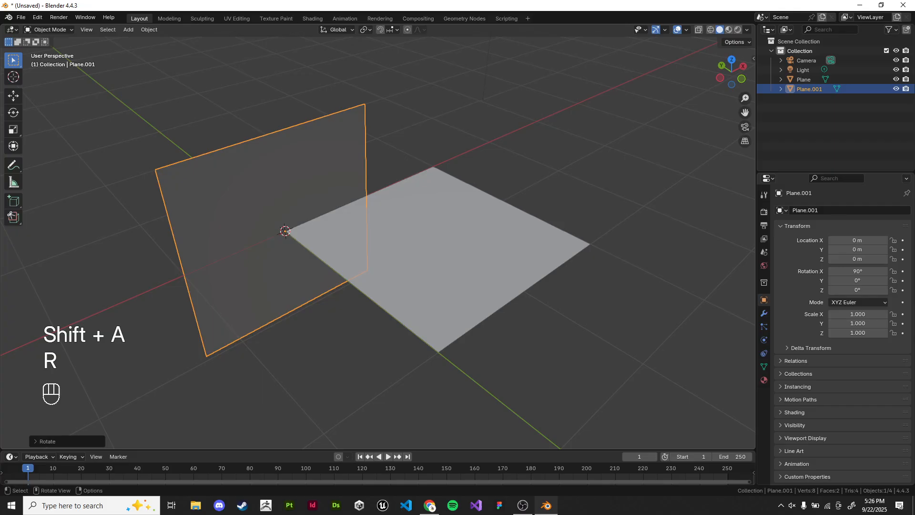
Step: Snap the 3D cursor to the upright plane's lower outer corner vertex using Cursor to Selected, and return to Object Mode
key(Tab)
click(206, 356)
key(shift+s)
click(472, 186)
key(Tab)
Step: Move the upright plane's origin to its lower corner with Origin to 3D Cursor
key(q)
click(376, 203)
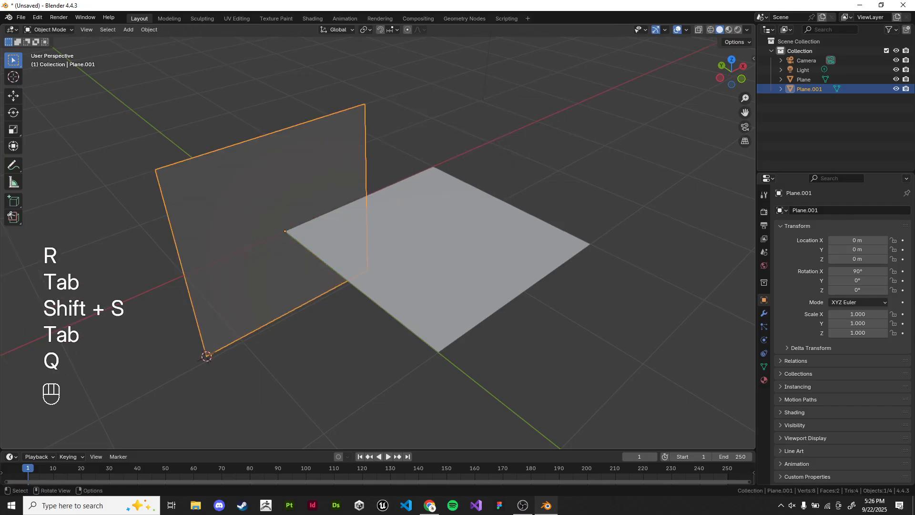
shift+middle_drag(377, 203, 461, 168)
click(149, 30)
mouse_move(162, 50)
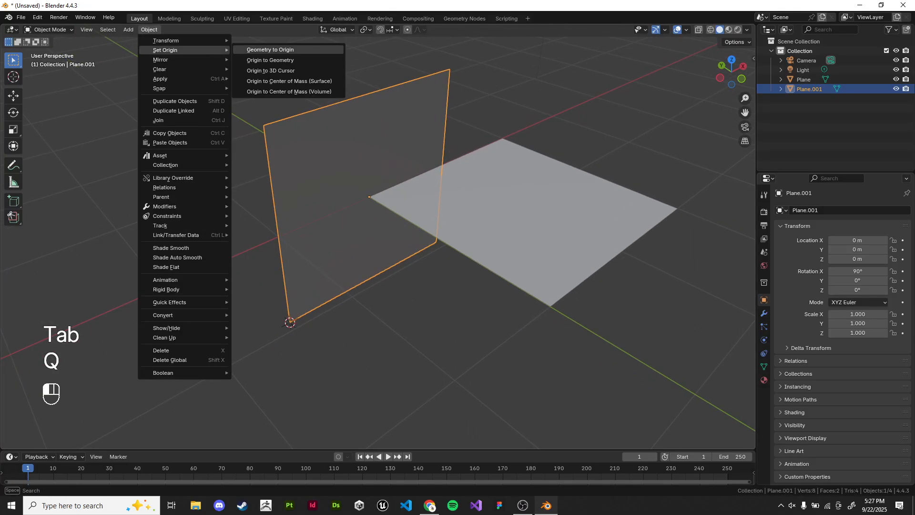
click(262, 49)
click(149, 30)
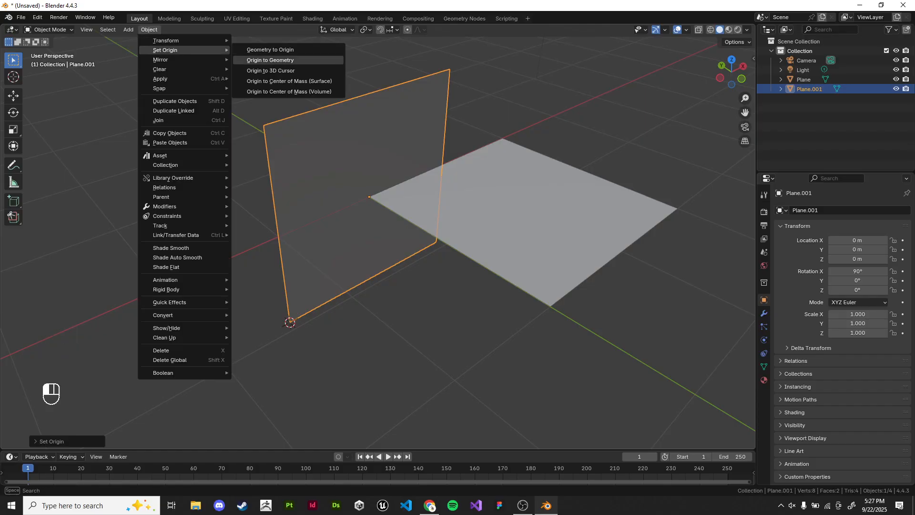
click(271, 70)
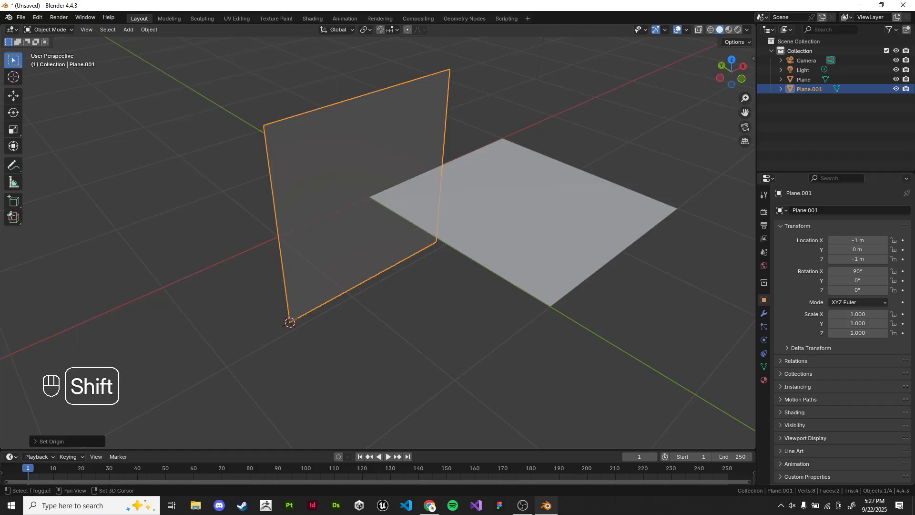
Step: Reset the 3D cursor to the world origin, snap the upright plane to it with Selection to Cursor, and deselect the plane
key(shift+s)
click(404, 177)
key(shift+s)
click(479, 239)
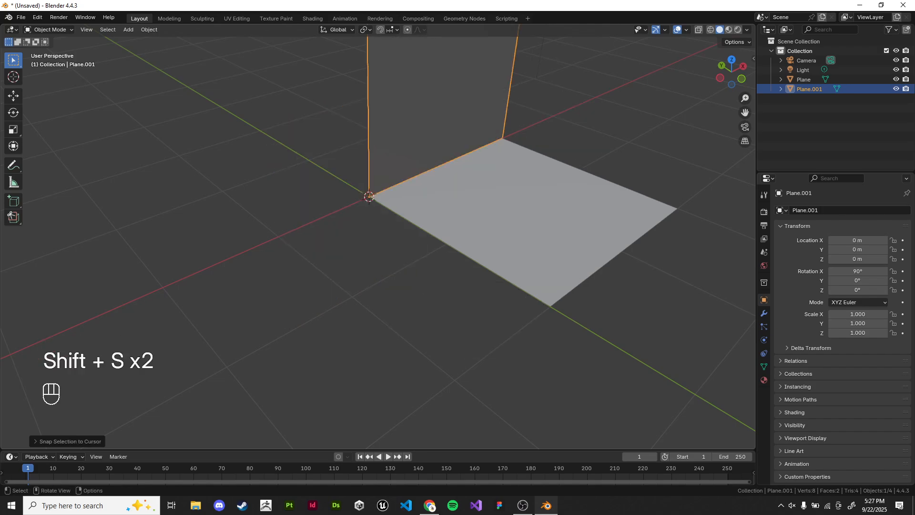
shift+middle_drag(591, 274, 482, 305)
click(493, 325)
shift+middle_drag(376, 157, 385, 220)
click(363, 191)
shift+middle_drag(363, 190, 349, 228)
click(486, 222)
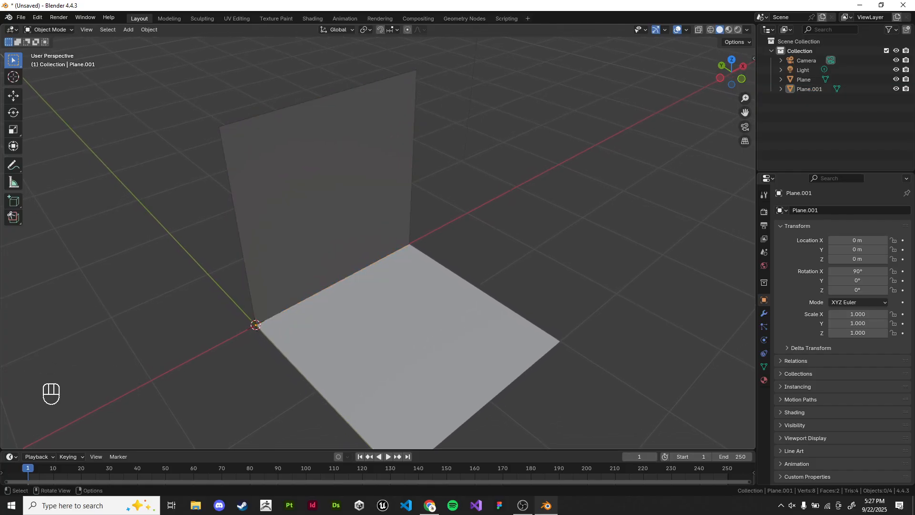
Step: Delete both the upright plane and the flat plane from the scene
click(328, 231)
key(x)
click(328, 231)
click(382, 301)
key(x)
click(381, 300)
shift+middle_drag(382, 300, 448, 261)
key(KP_Decimal)
key(KP_Decimal)
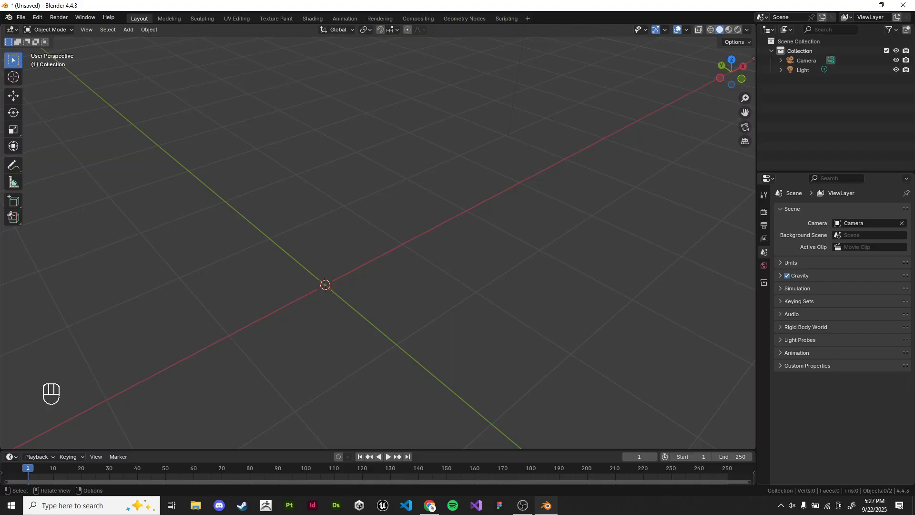
Step: Add a mesh cube at the world origin and scale it down uniformly to about 0.221
shift+middle_drag(448, 261, 475, 242)
key(shift+a)
click(536, 245)
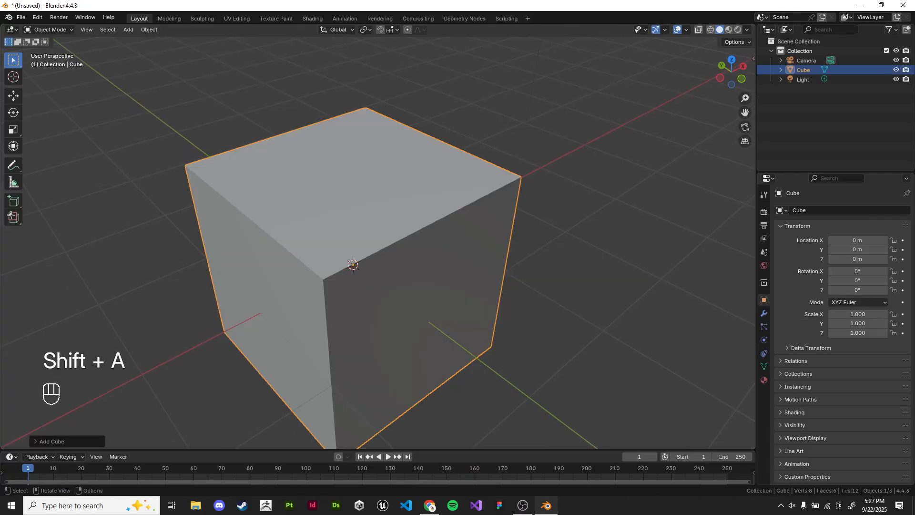
mouse_move(530, 247)
middle_down()
mouse_move(505, 200)
mouse_move(524, 255)
middle_up()
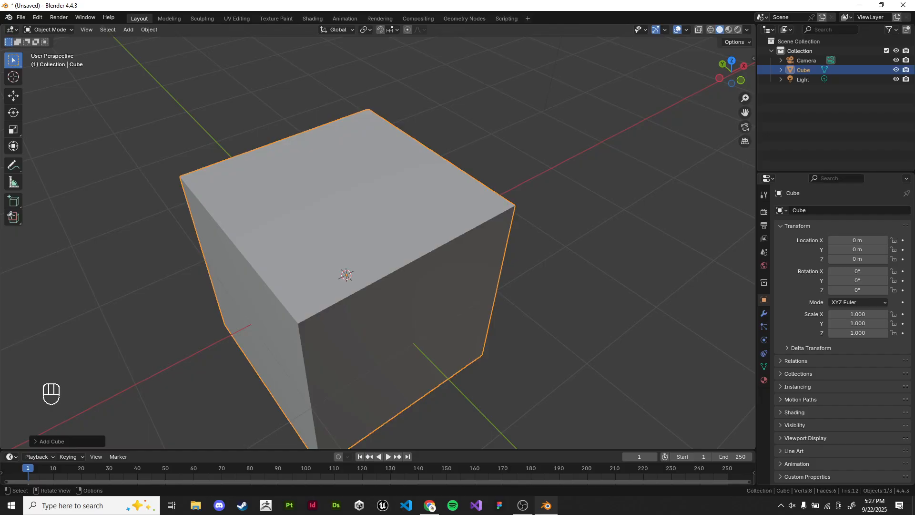
key(s)
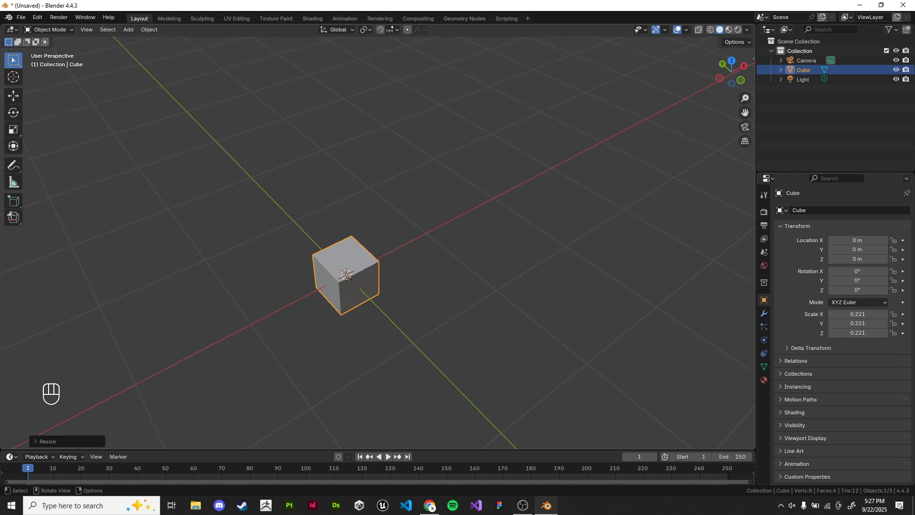
Step: Delete the scaled-down cube from the scene
key(x)
click(471, 256)
shift+middle_drag(471, 256, 482, 212)
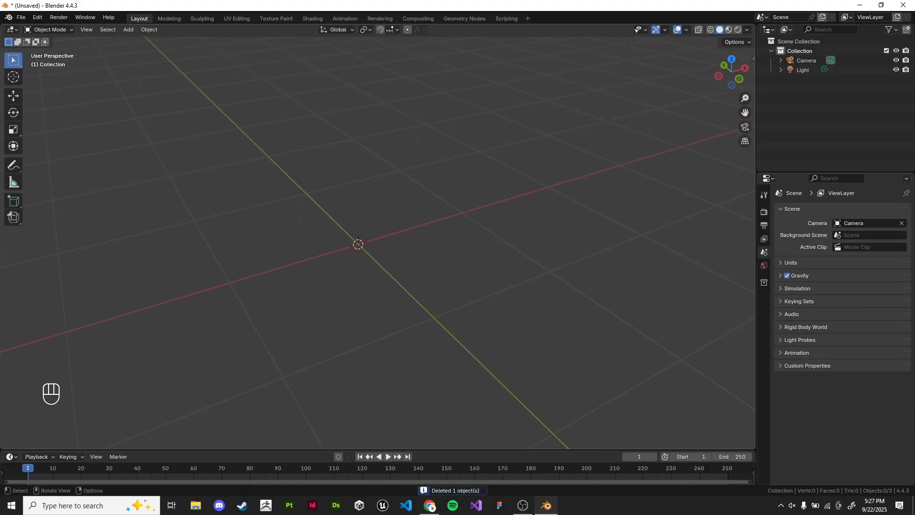
Step: Add a mesh cube at the world origin and select its four bottom vertices in Edit Mode with wireframe shading
key(shift+a)
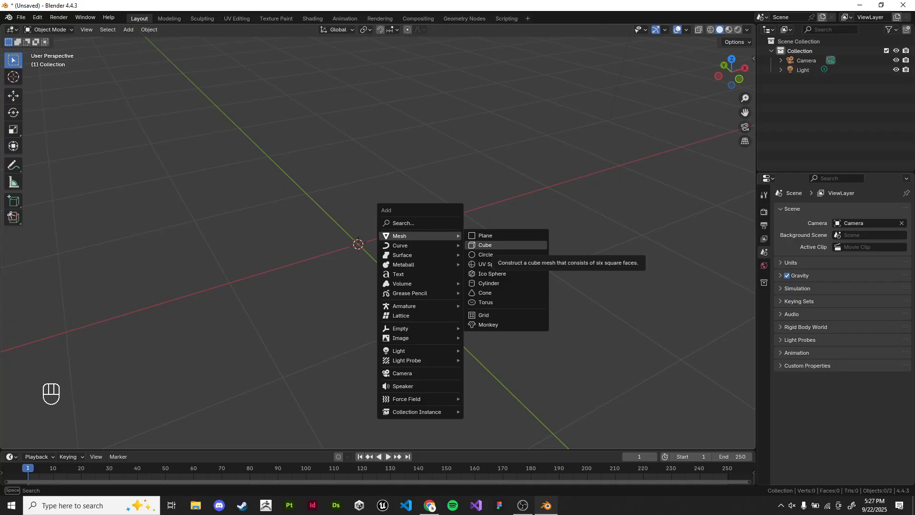
click(485, 245)
key(Tab)
scroll(477, 248, down, 3)
key(z)
drag(209, 220, 477, 322)
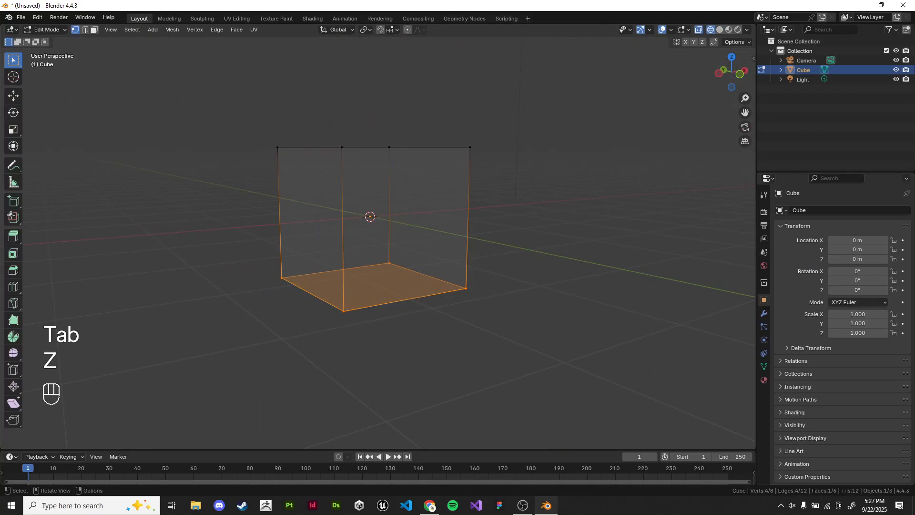
Step: Snap the 3D cursor to the centre of the cube's bottom face and move the cube's origin there with Origin to 3D Cursor
key(shift+s)
key(Tab)
key(q)
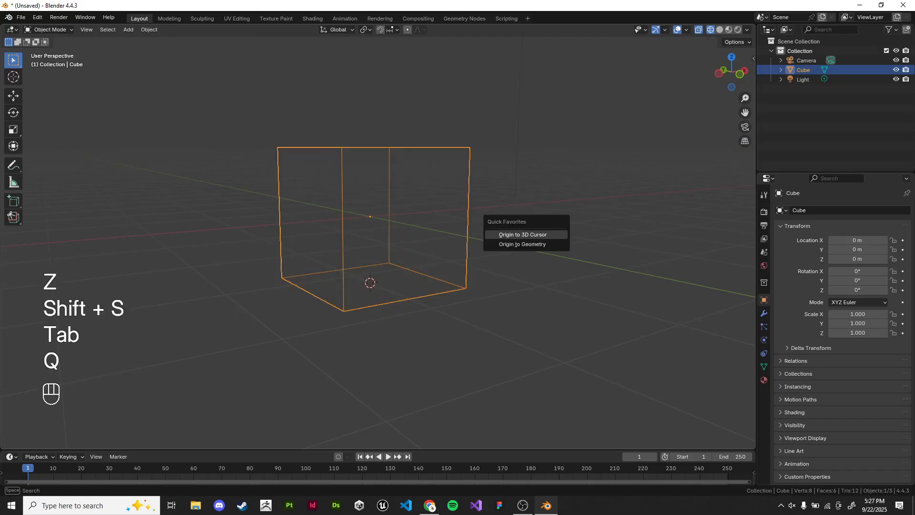
key(q)
click(149, 30)
mouse_move(181, 50)
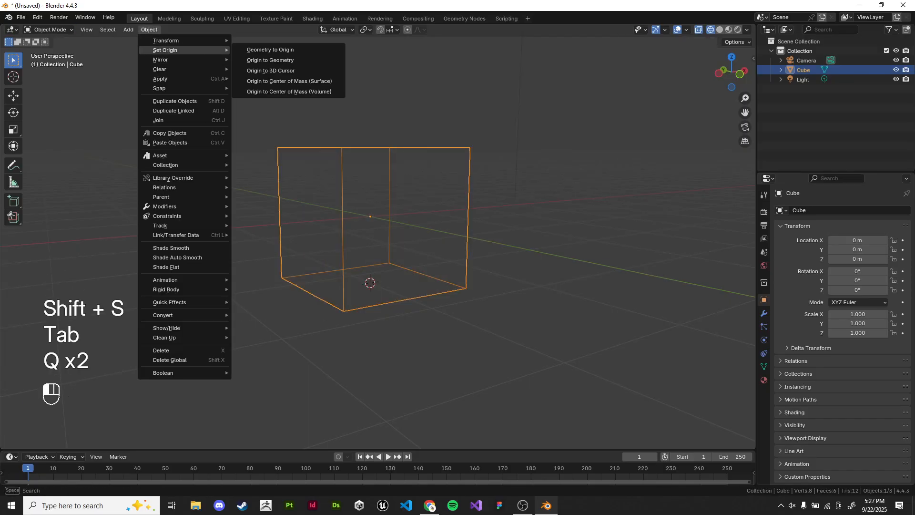
click(270, 71)
Step: Reset the 3D cursor to the world origin, snap the cube to it with Selection to Cursor, and return to solid shading
key(shift+s)
click(505, 215)
key(shift+s)
click(576, 135)
middle_drag(575, 157, 575, 190)
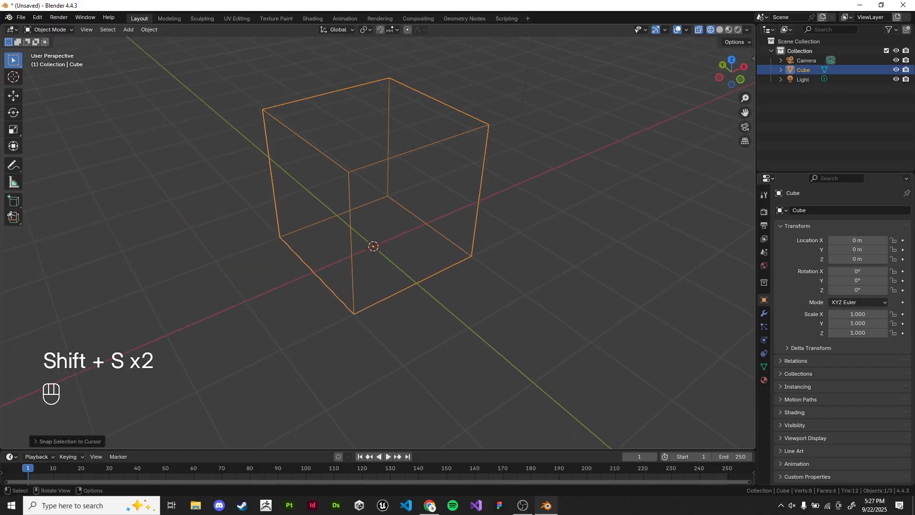
key(KP_Decimal)
key(z)
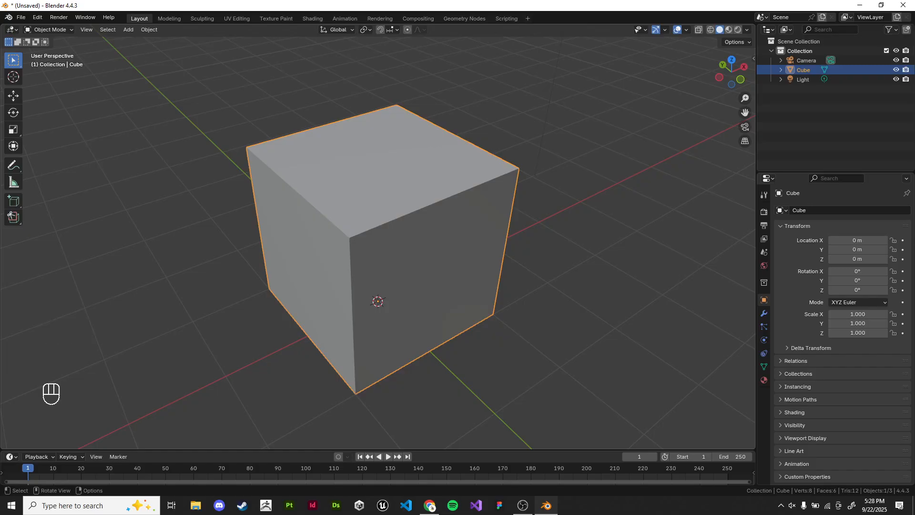
Step: Try rotating the cube around its bottom-face origin, both freely with trackball rotation and in the view plane
key(x)
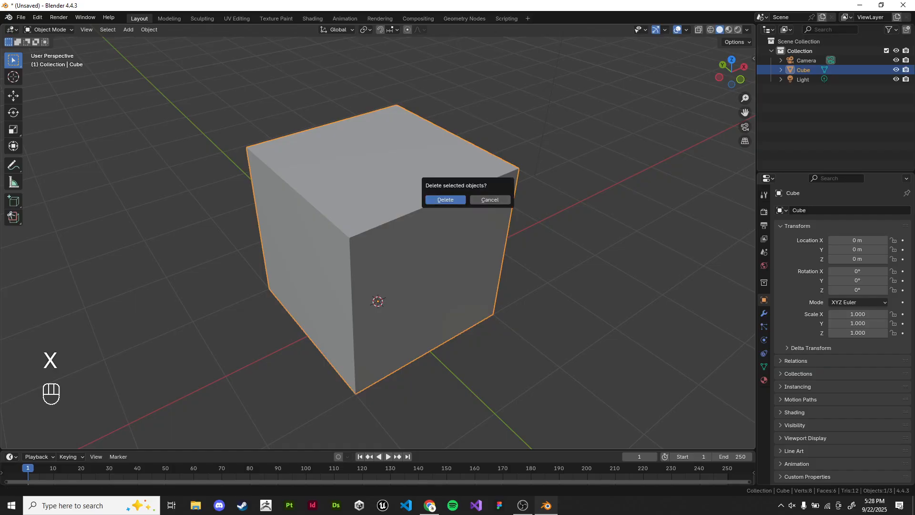
click(490, 200)
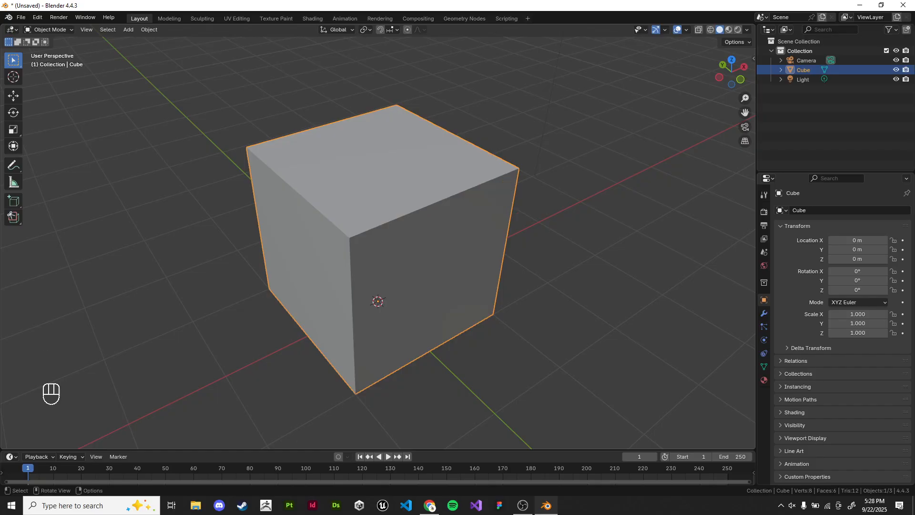
middle_drag(490, 199, 581, 263)
scroll(489, 172, down, 1)
key(r)
key(r)
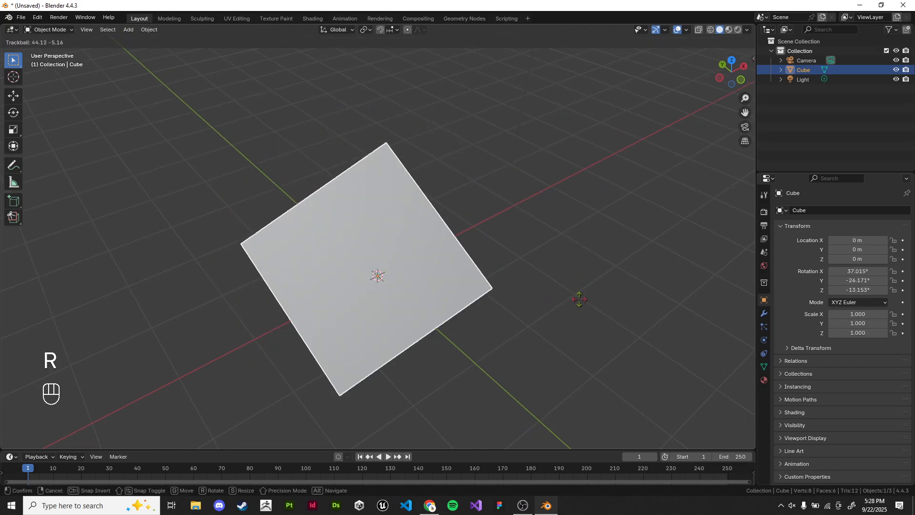
right_click(544, 197)
middle_drag(543, 196, 544, 146)
key(r)
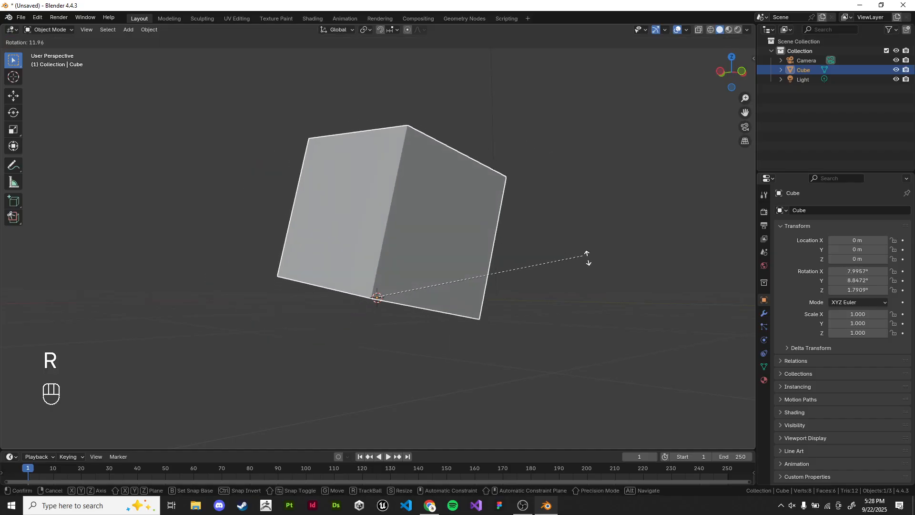
right_click(588, 258)
key(r)
key(r)
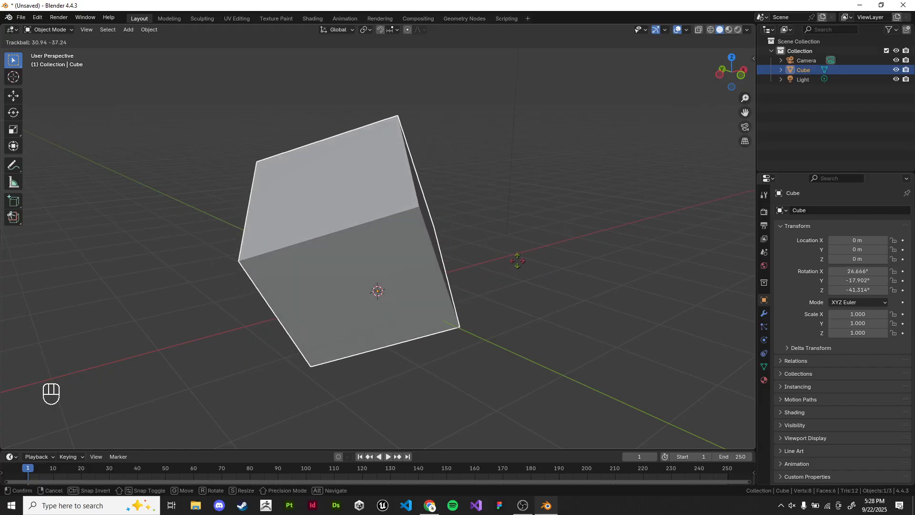
right_click(515, 259)
middle_drag(515, 259, 514, 238)
Step: Try scaling the cube uniformly from its bottom-face origin
key(s)
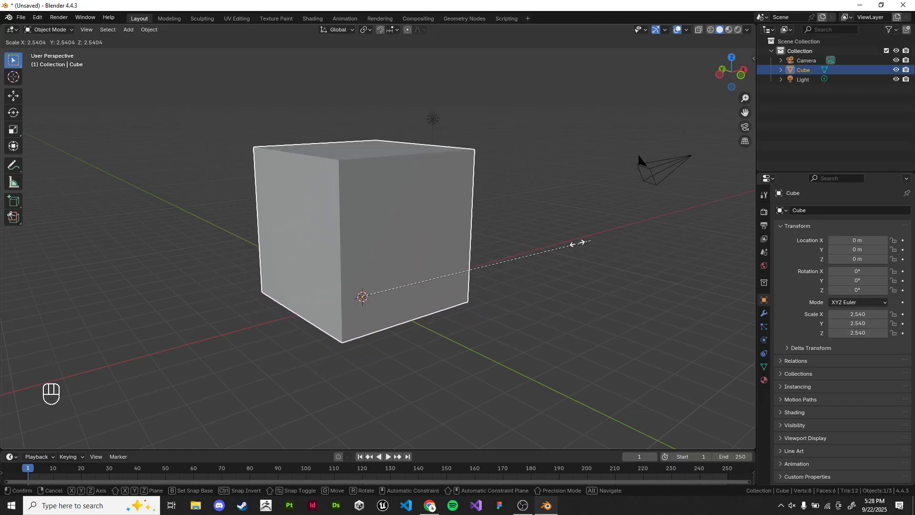
right_click(600, 221)
shift+middle_drag(599, 221, 570, 232)
scroll(570, 231, up, 2)
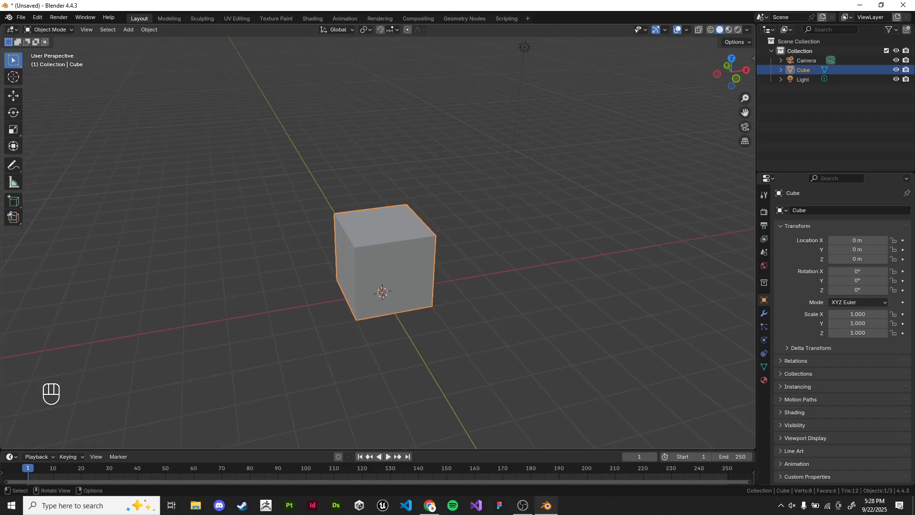
key(s)
right_click(535, 264)
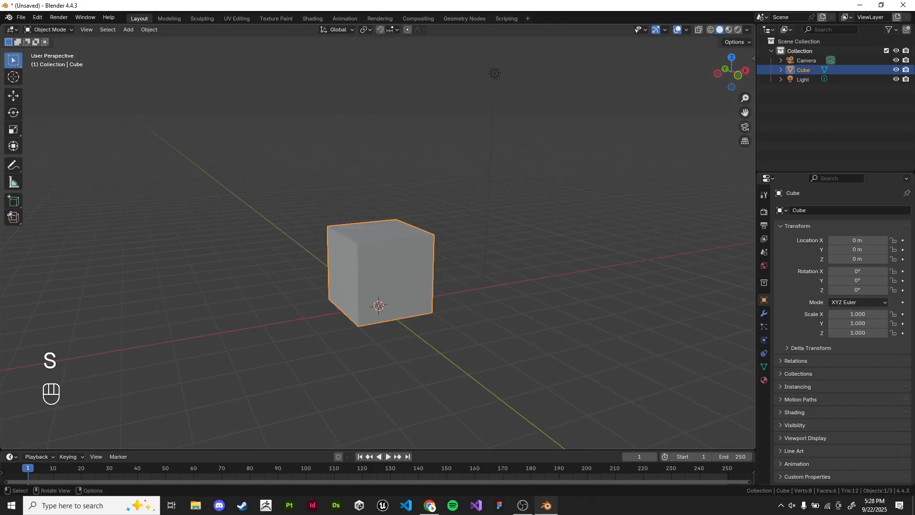
Step: Replace the cube with a new default mesh cube that has its origin at its centre
key(x)
click(491, 283)
key(shift+a)
click(556, 292)
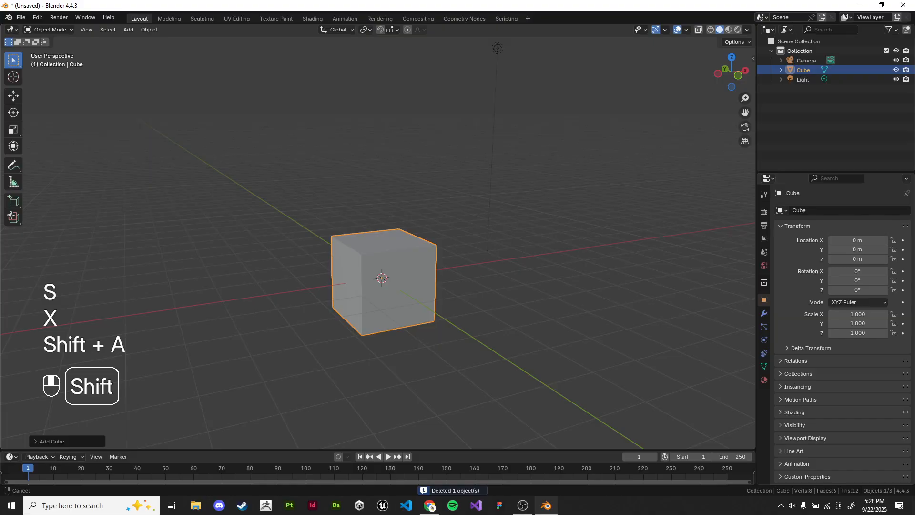
Step: Add a mesh plane at the world origin and scale it up to about 4.836 as a floor
key(shift+a)
click(549, 263)
key(s)
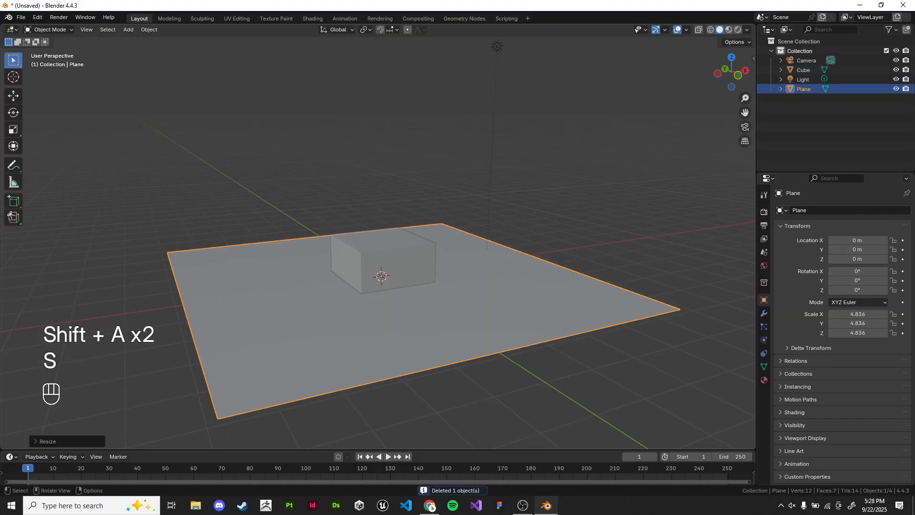
Step: Raise the cube along Z to about 0.965 m so its bottom sits near the floor plane
click(396, 260)
key(g)
key(z)
click(395, 228)
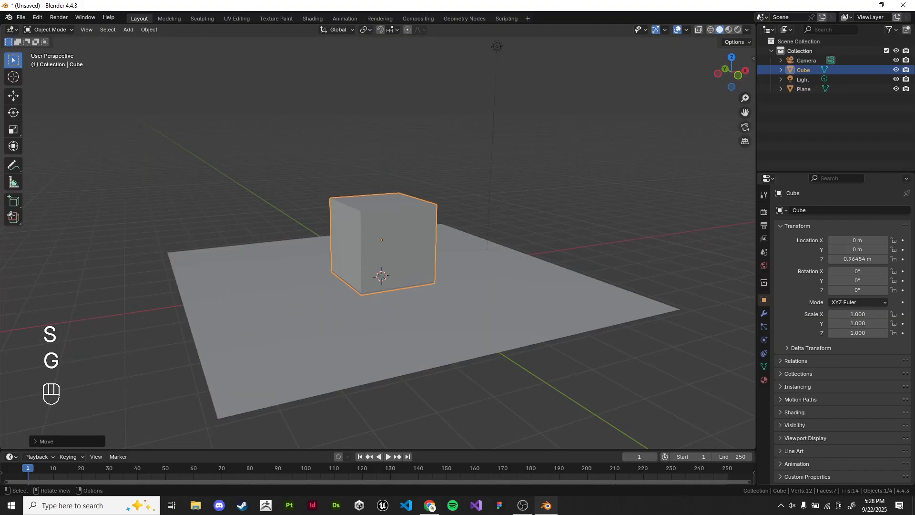
click(500, 181)
shift+middle_drag(500, 182, 501, 196)
scroll(378, 238, up, 4)
shift+middle_drag(382, 276, 369, 238)
drag(506, 191, 429, 248)
scroll(378, 238, down, 4)
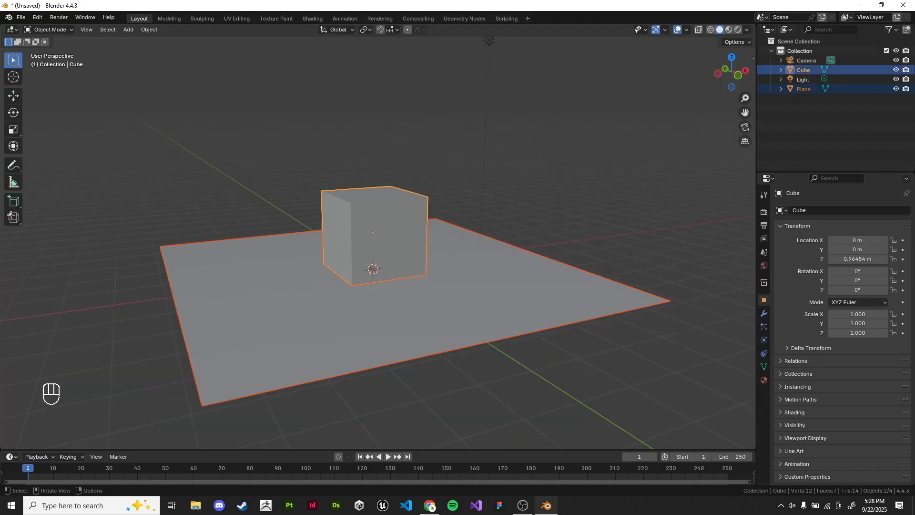
Step: Scale the cube up to about 1.597 and raise it along Z to about 1.637 m to sit on the floor
click(500, 157)
click(390, 229)
scroll(391, 229, up, 3)
middle_drag(391, 239, 393, 212)
scroll(393, 213, down, 1)
middle_drag(468, 200, 459, 214)
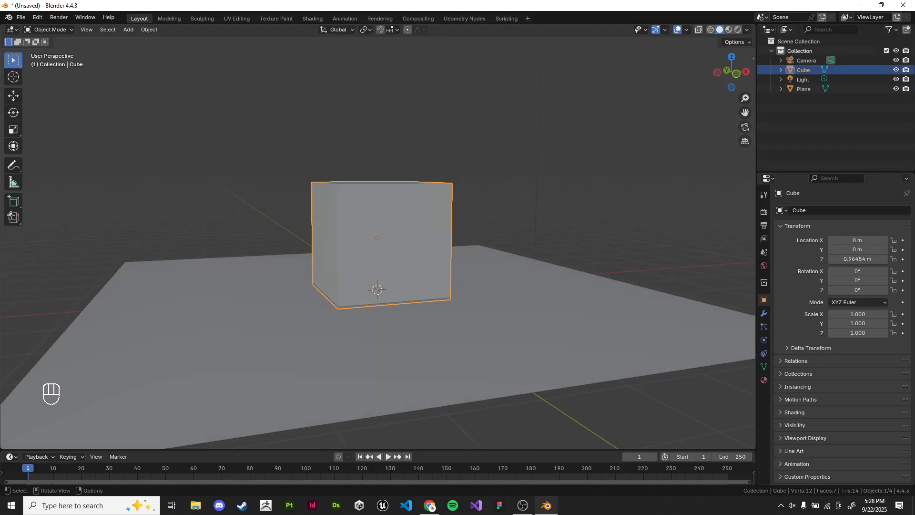
key(s)
click(511, 193)
mouse_move(510, 193)
middle_down()
mouse_move(496, 112)
mouse_move(526, 196)
middle_up()
key(g)
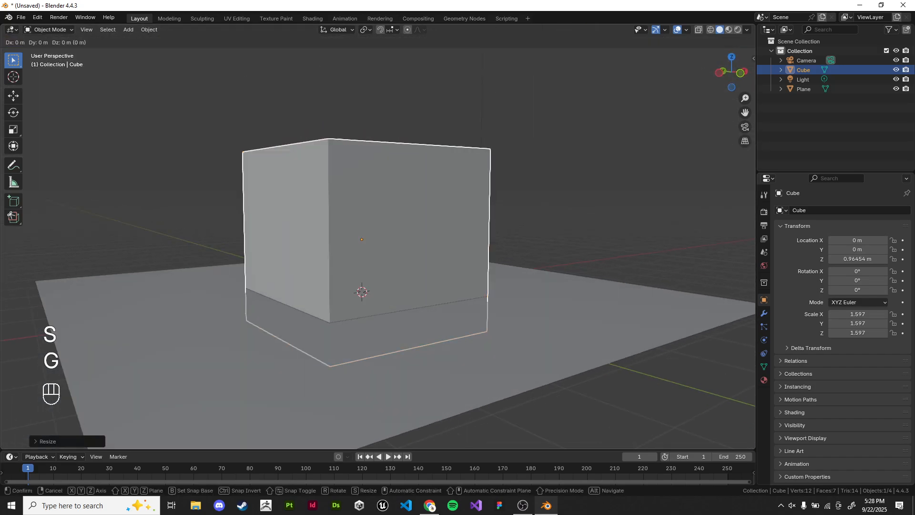
key(z)
click(526, 155)
Step: Scale the cube to about 1.347 and move it down along Z onto the floor plane
middle_drag(525, 155, 520, 161)
key(s)
click(548, 152)
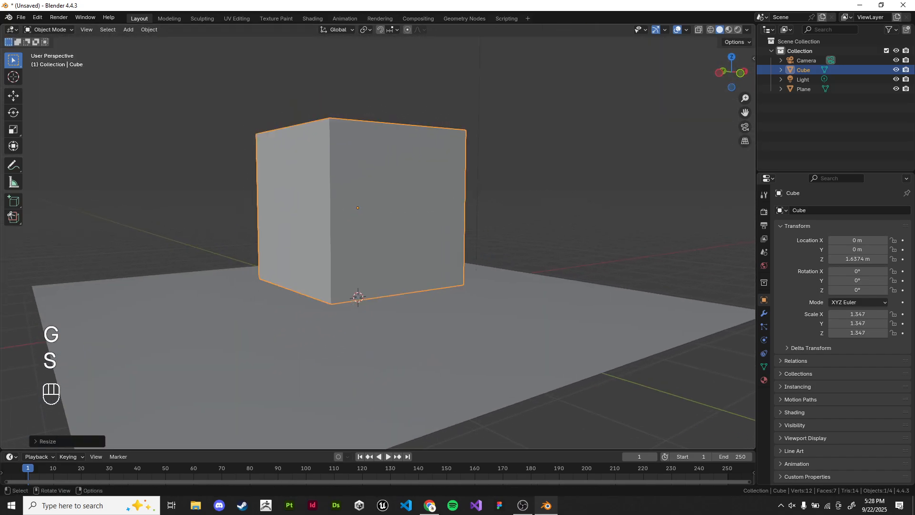
key(g)
key(z)
click(556, 173)
Step: Scale the cube down to about 0.815 and lower it along Z toward the floor plane
key(s)
click(492, 190)
key(g)
key(z)
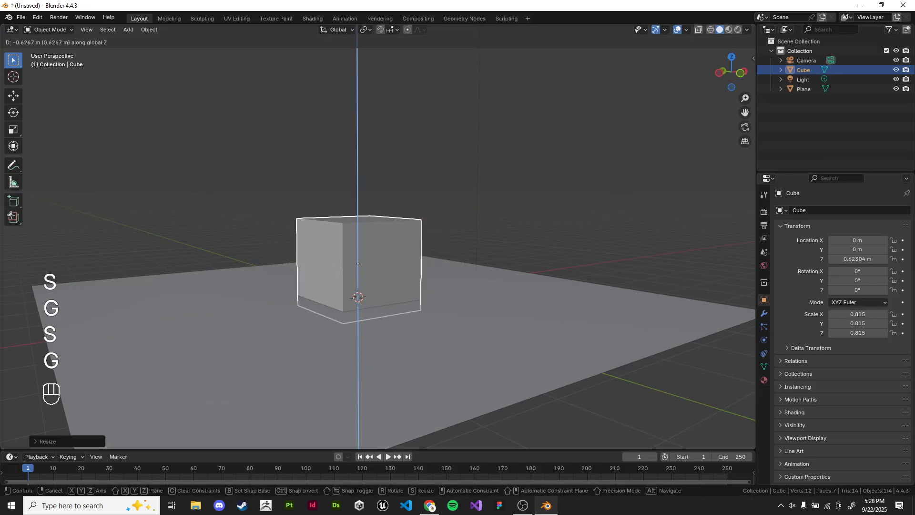
click(492, 213)
Step: Scale the cube up to about 1.904 and raise it along Z to about 1.842 m
key(s)
click(670, 184)
key(g)
key(z)
click(530, 207)
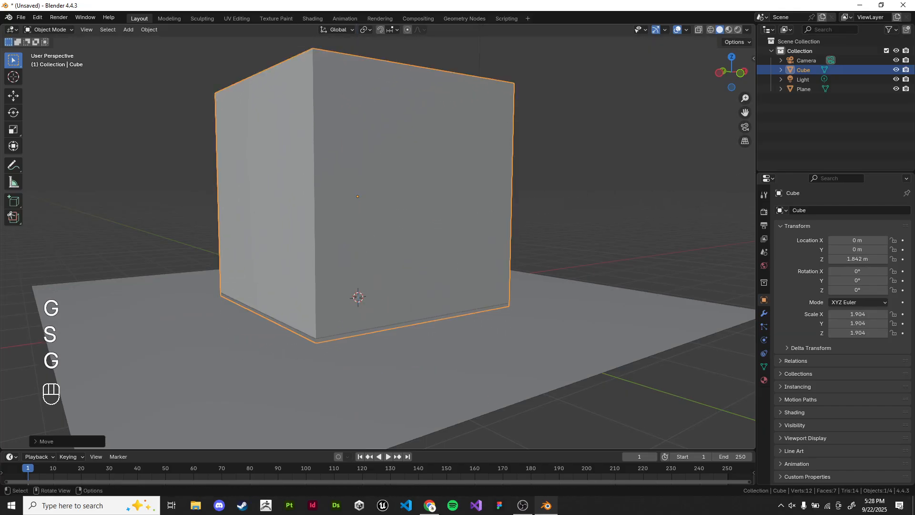
Step: Delete the resized cube and add a fresh mesh cube at the world origin
key(x)
click(530, 209)
key(shift+a)
mouse_move(561, 237)
click(602, 246)
middle_drag(591, 244, 584, 208)
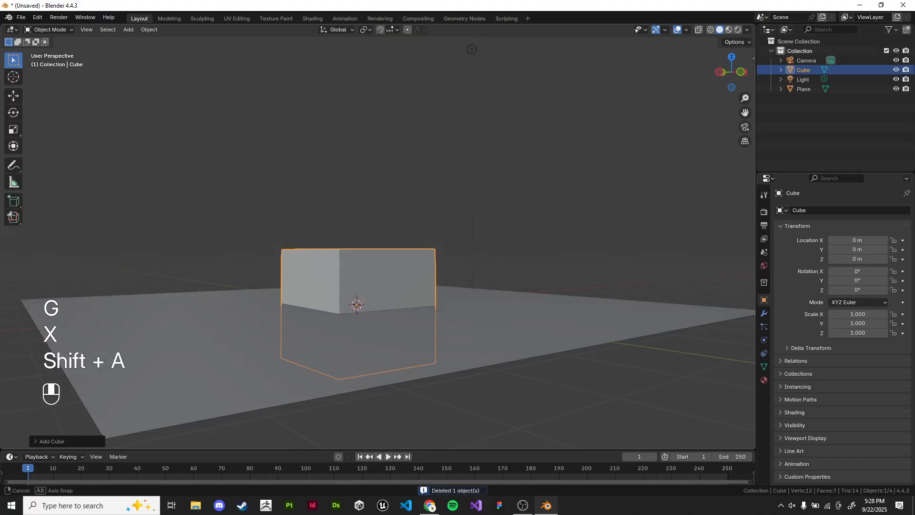
Step: Select the cube's bottom vertices in wireframe, snap the 3D cursor to them, and set the cube's origin at the 3D cursor
key(Tab)
key(z)
drag(207, 345, 446, 408)
key(shift+s)
key(Tab)
key(q)
click(502, 293)
Step: Snap the 3D cursor to the world origin and the cube to the cursor, and restore solid shading
key(shift+s)
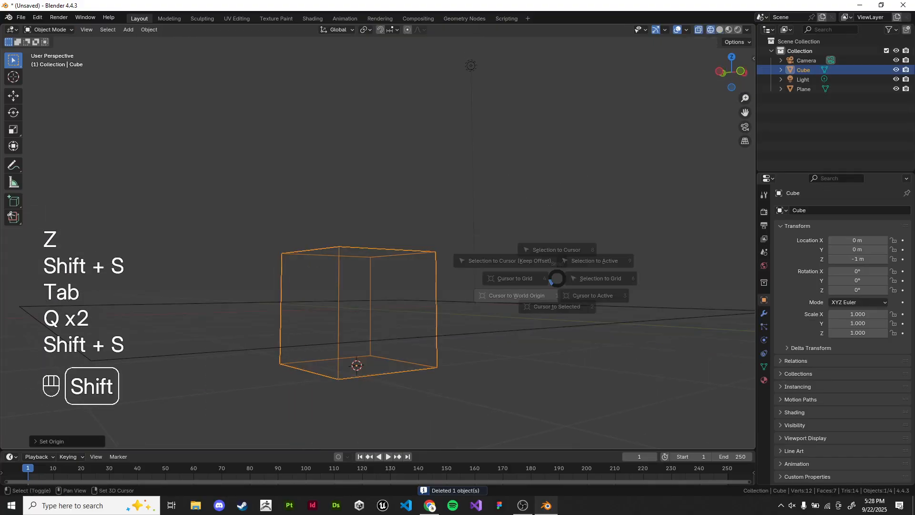
key(shift+s)
key(shift+s)
key(z)
Step: Scale the cube up and down several times from its bottom origin, reaching a scale of about 2.253
key(s)
key(s)
key(s)
key(s)
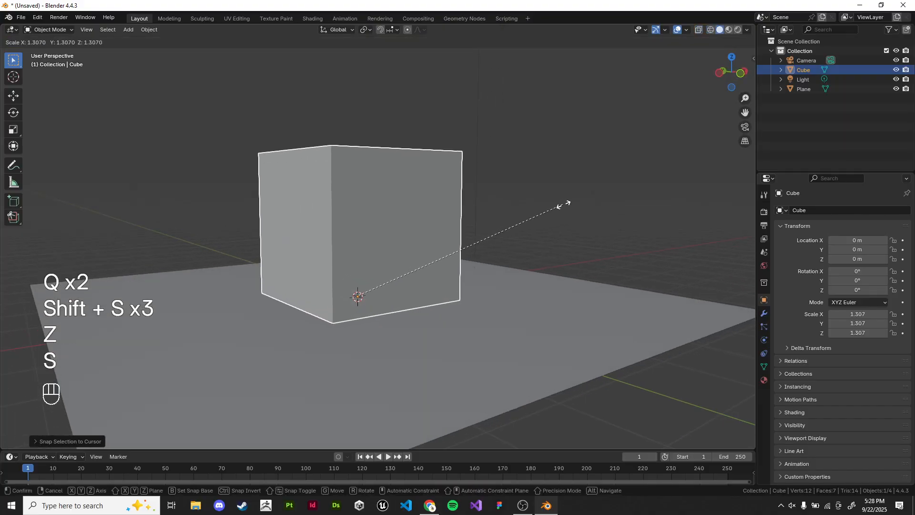
key(s)
key(s)
key(s)
key(s)
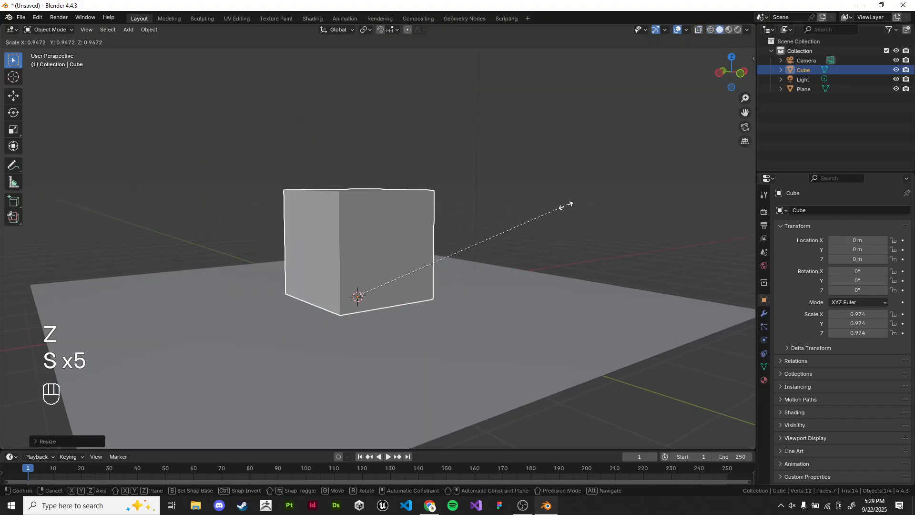
click(620, 188)
key(s)
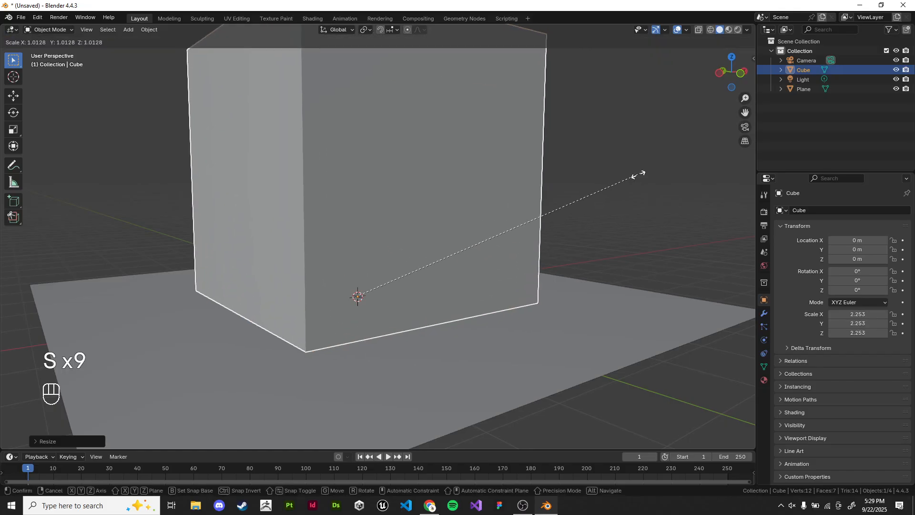
Step: Scale the cube down from its bottom origin to about 0.877
click(587, 191)
key(s)
click(589, 185)
key(s)
click(520, 217)
key(s)
middle_drag(520, 217, 500, 244)
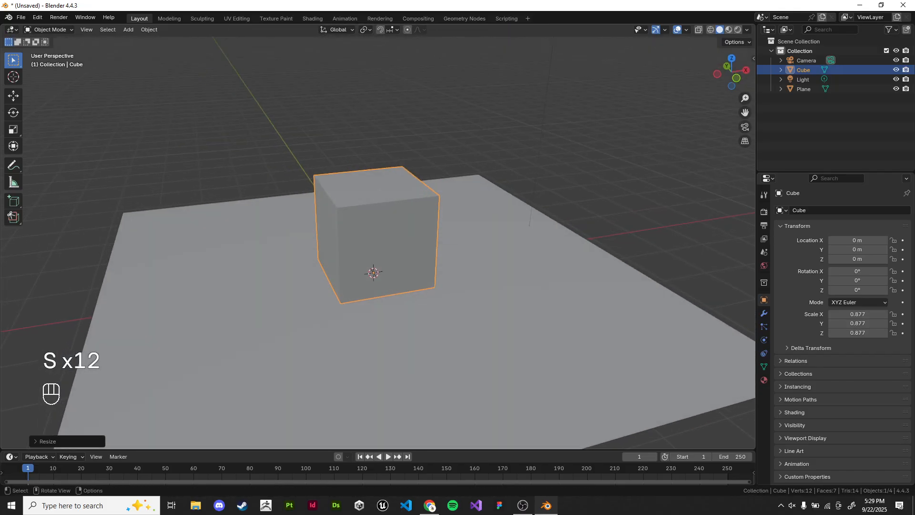
Step: Rescale the cube twice more and delete it together with the floor plane
key(s)
click(587, 201)
key(s)
click(535, 217)
middle_drag(534, 217, 558, 227)
key(x)
key(x)
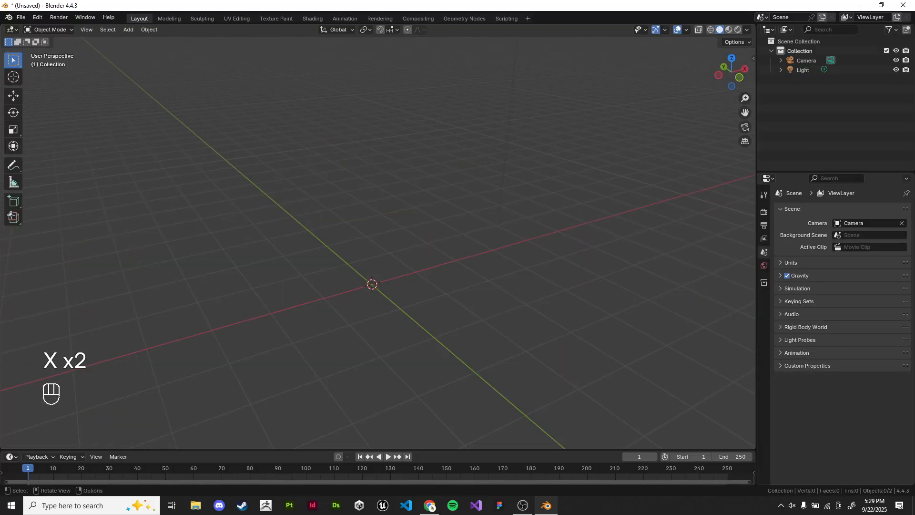
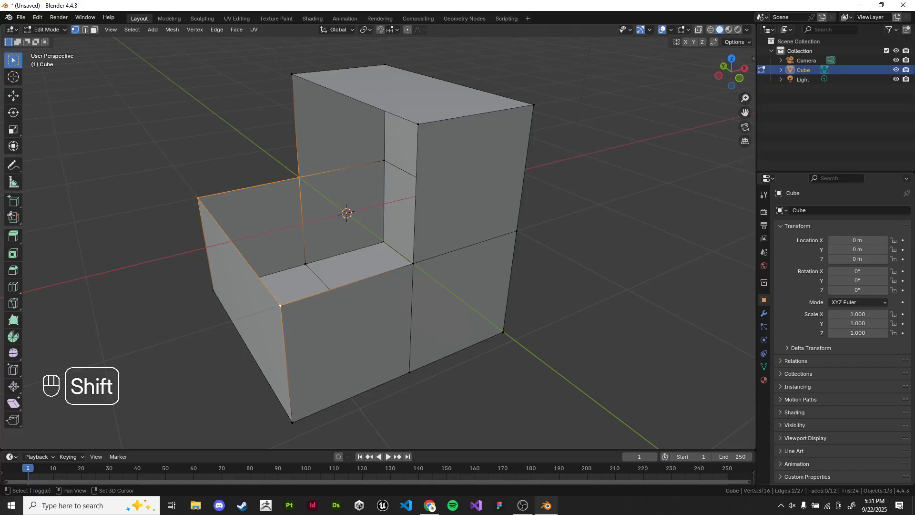
Step: Fill the stepped cube's missing tread and riser faces from their corner vertices and return to object mode
key(f)
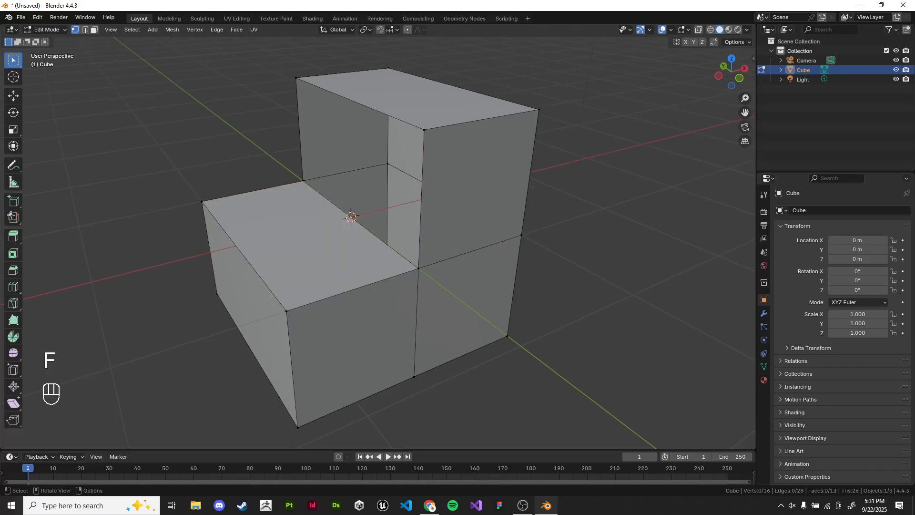
click(418, 269)
shift+click(424, 129)
shift+click(296, 78)
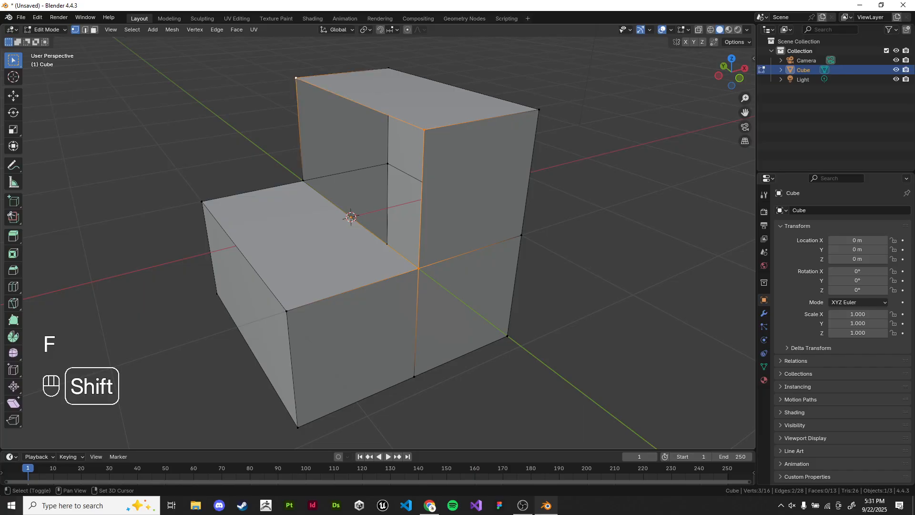
shift+click(303, 180)
key(f)
key(Tab)
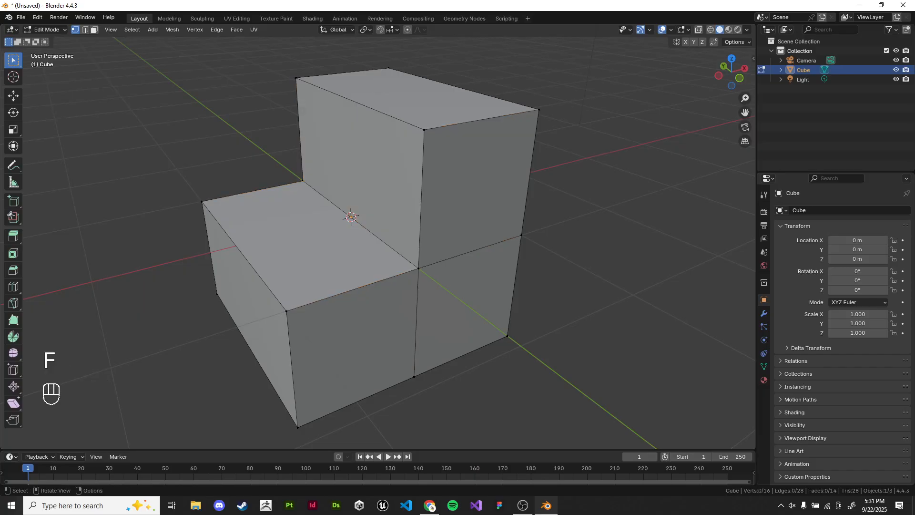
key(KP_1)
middle_drag(378, 243, 405, 267)
Step: Switch to the lecture slides, advance to the Building N-Gons slide, and return to Blender
key(alt+Tab)
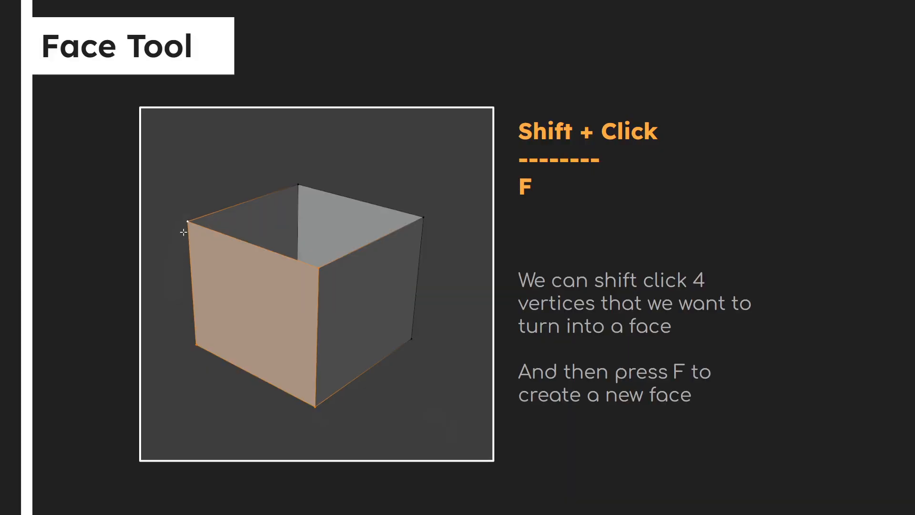
key(Right)
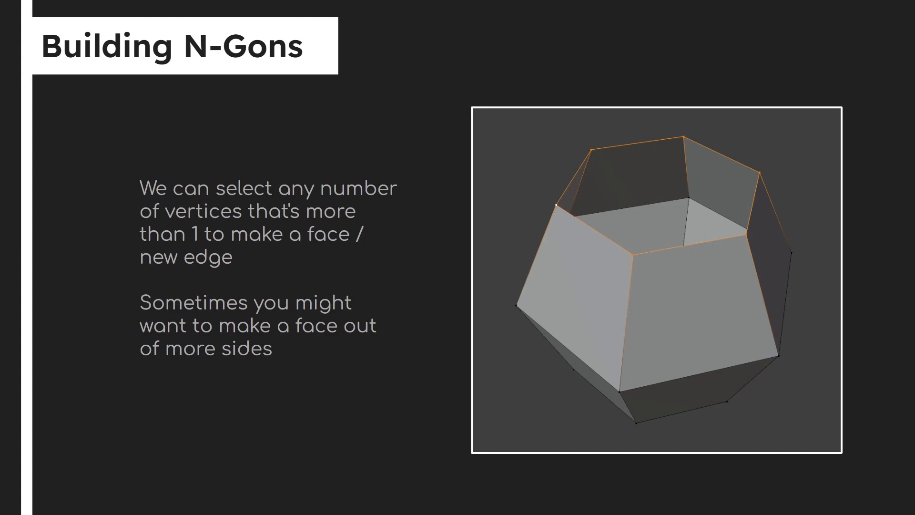
key(alt+Tab)
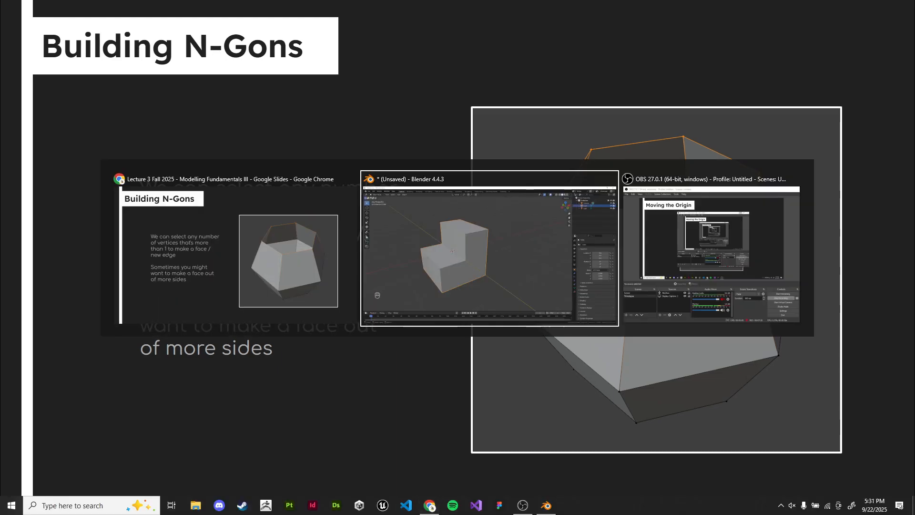
Step: Undo the tread and riser face fills on the stepped cube
key(ctrl+z)
key(ctrl+z)
key(ctrl+z)
key(ctrl+z)
key(ctrl+z)
key(ctrl+z)
key(ctrl+z)
key(ctrl+z)
key(ctrl+z)
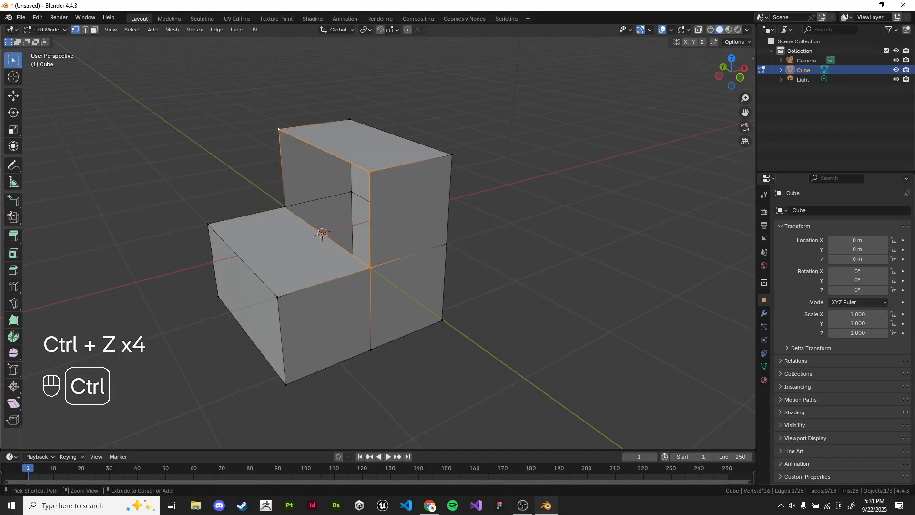
middle_drag(381, 238, 406, 229)
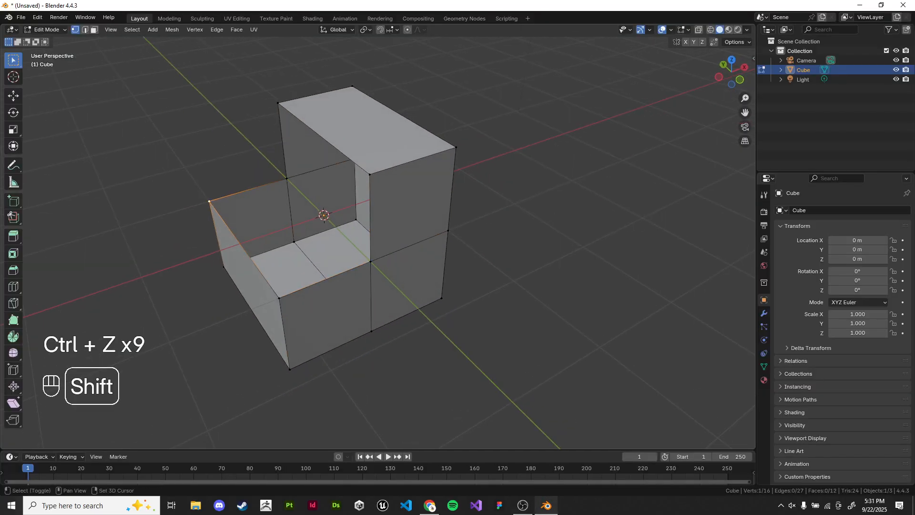
Step: Try filling the stepped cube's open faces again and undo that attempt
scroll(267, 212, up, 3)
key(f)
key(f)
click(620, 296)
shift+middle_drag(477, 286, 433, 300)
scroll(464, 286, down, 2)
key(ctrl+z)
key(ctrl+z)
key(ctrl+z)
Step: Close the stepped cube with new tread and riser faces, return to object mode, and deselect it
mouse_move(433, 300)
middle_down()
mouse_move(440, 312)
mouse_move(431, 292)
middle_up()
key(f)
key(f)
click(572, 286)
key(Tab)
shift+middle_drag(572, 286, 593, 261)
click(592, 262)
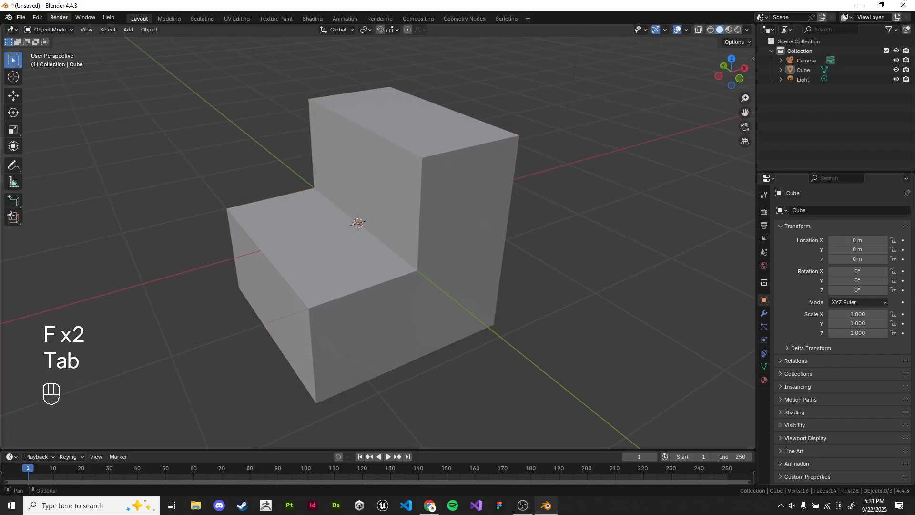
click(38, 17)
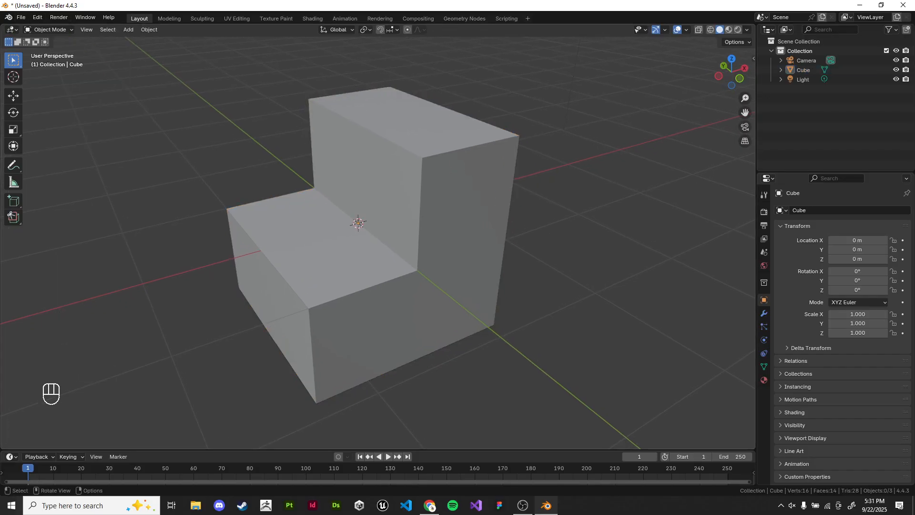
Step: Delete the stepped cube's tread and riser faces and refill only the tread from its four corner vertices
key(Tab)
click(358, 191)
shift+click(326, 230)
key(x)
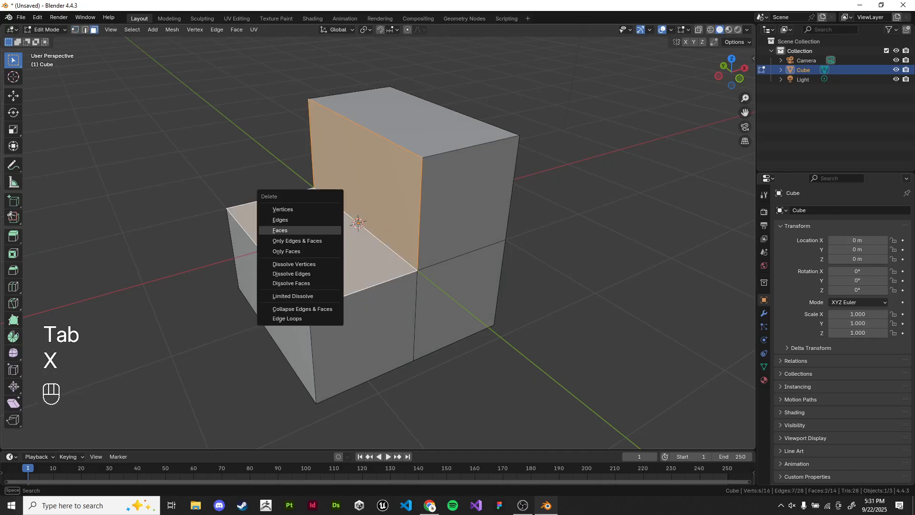
click(326, 230)
click(75, 29)
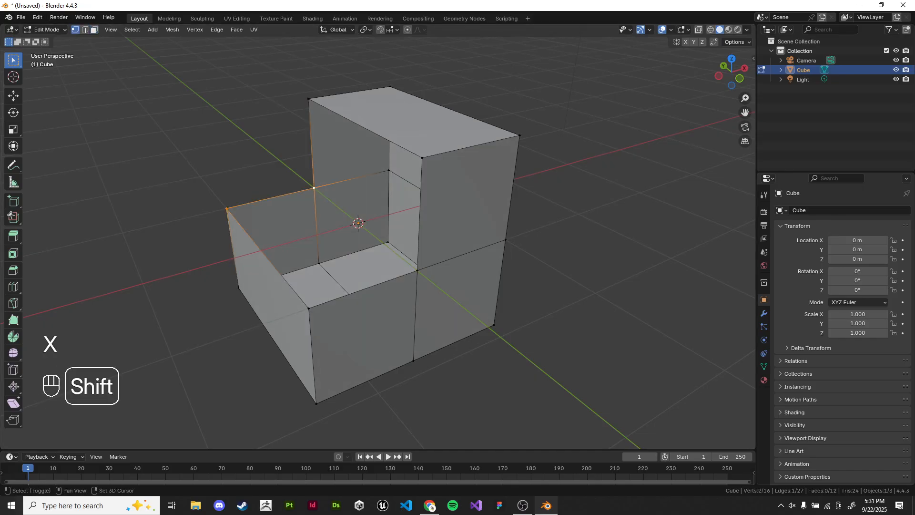
key(f)
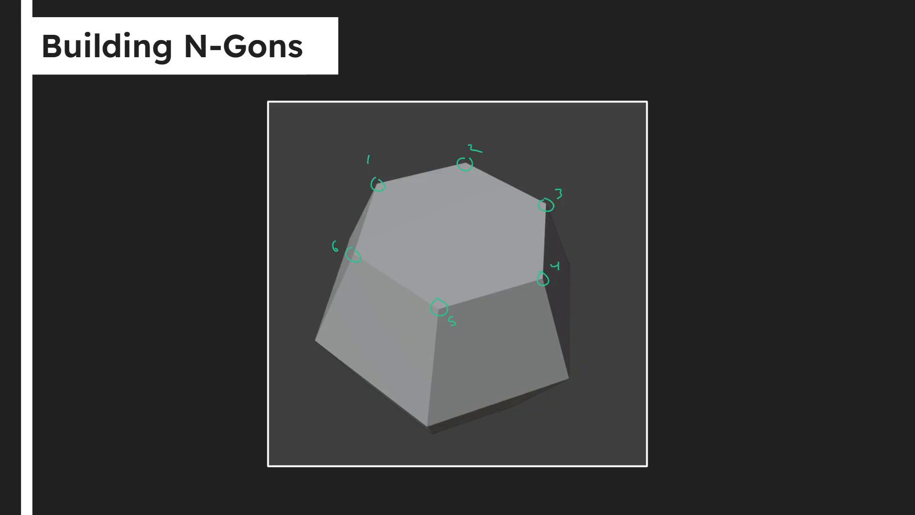
Step: Return to Blender, delete the stepped cube, and add a mesh cylinder at the world origin
key(alt+Tab)
key(Tab)
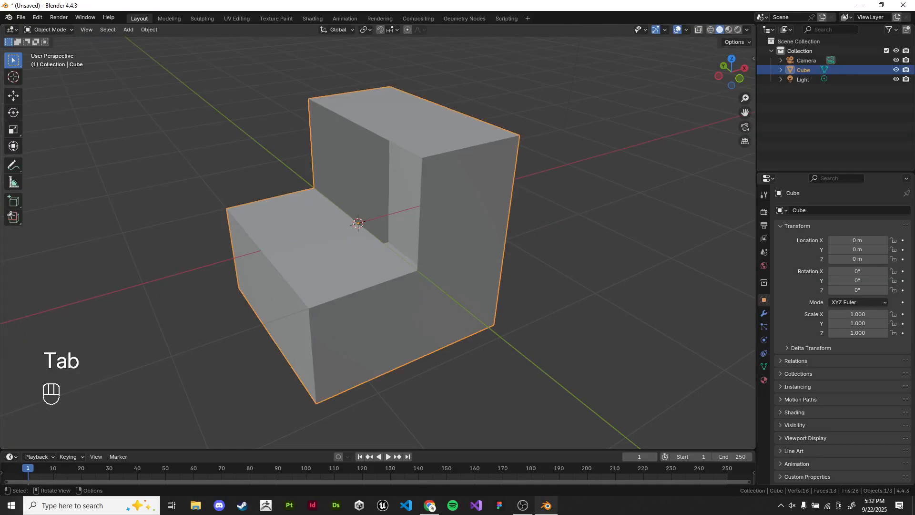
key(x)
key(shift+a)
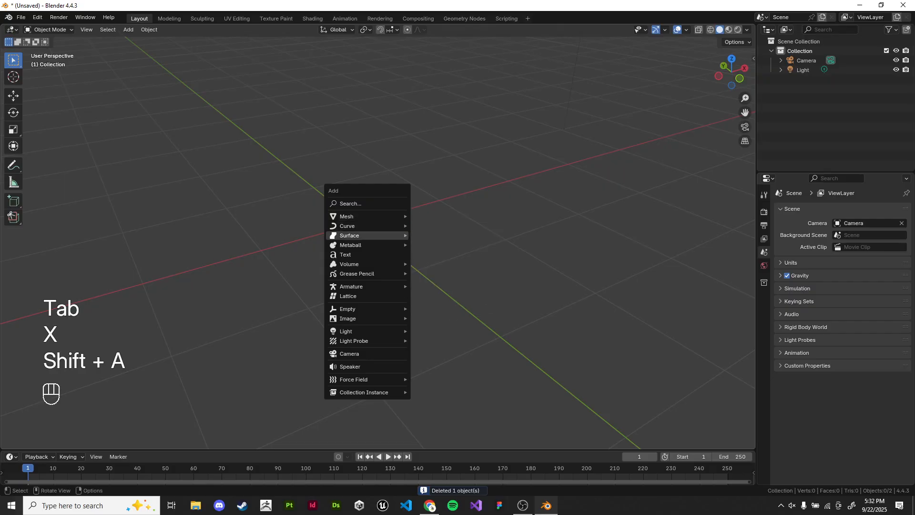
click(436, 264)
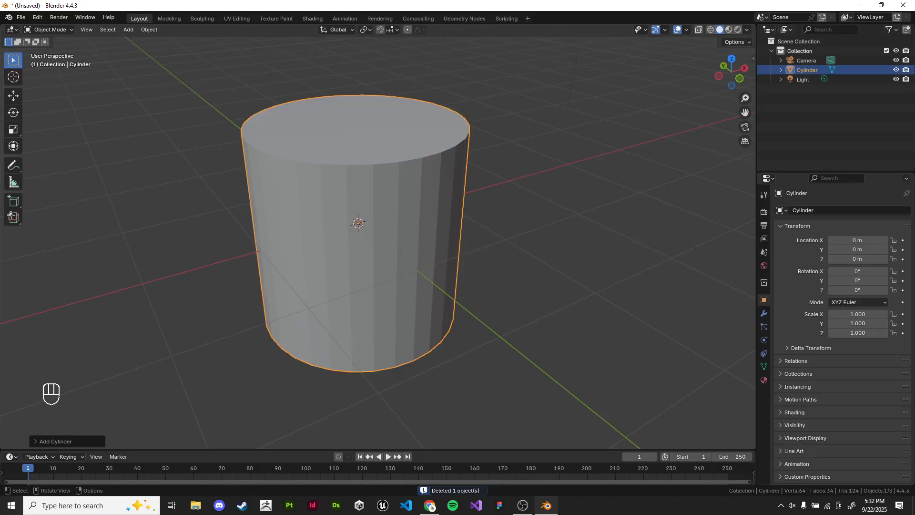
Step: Set the new cylinder's vertex count to 6
click(55, 441)
click(122, 326)
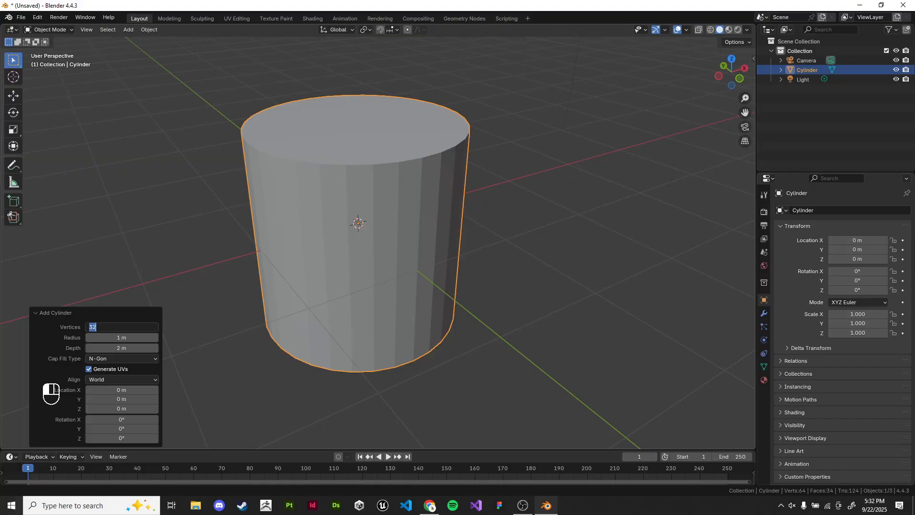
text(6)
key(Return)
Step: Add a horizontal loop cut around the middle of the six-sided cylinder and scale it outward by about 1.237
key(Tab)
key(ctrl+r)
key(s)
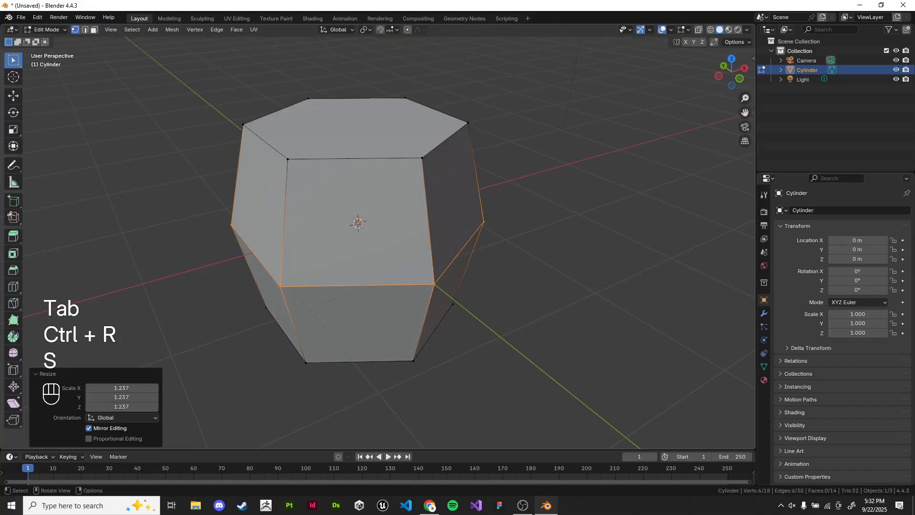
key(s)
Step: Try deleting geometry from the six-sided cylinder in face selection and undo the deletion
key(3)
middle_drag(574, 202, 535, 215)
scroll(539, 237, down, 5)
key(x)
click(500, 235)
key(ctrl+z)
scroll(515, 191, up, 3)
shift+middle_drag(535, 214, 524, 172)
Step: Select several faces of the six-sided cylinder one at a time, ending with its top face, and switch to vertex selection
click(75, 29)
scroll(529, 196, down, 2)
key(3)
click(472, 286)
click(377, 396)
click(465, 377)
middle_drag(464, 372, 471, 427)
click(386, 200)
middle_drag(386, 200, 374, 240)
key(1)
scroll(374, 209, up, 2)
scroll(364, 243, up, 1)
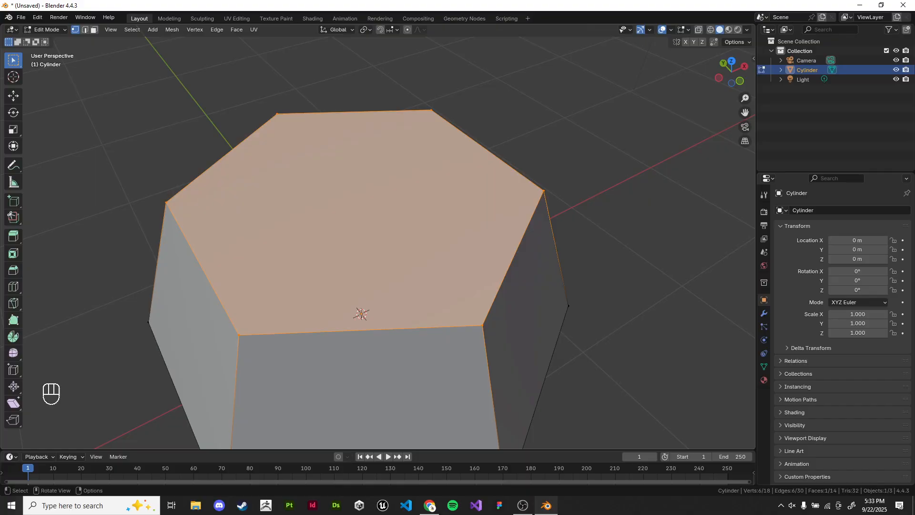
Step: Select two opposite corner vertices of the top face and try raising them about 0.28 m along Z
scroll(374, 239, down, 1)
click(291, 129)
shift+click(464, 309)
key(g)
key(z)
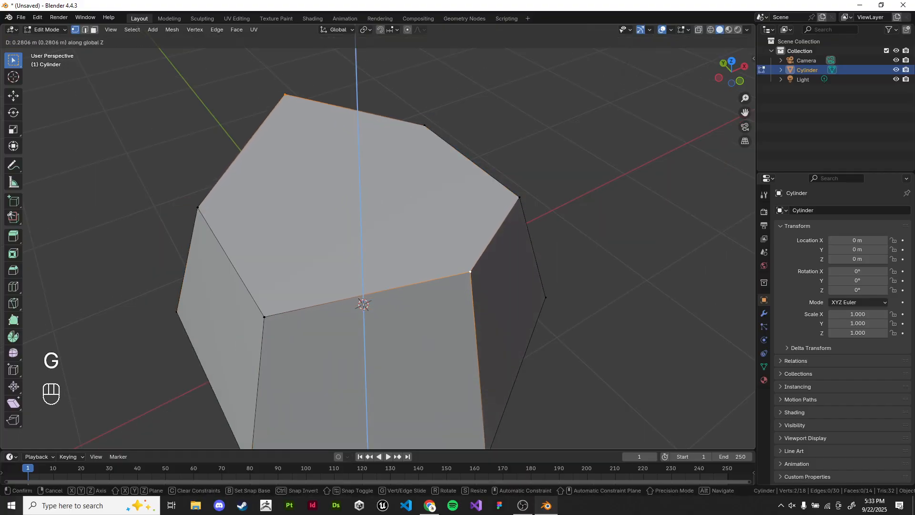
right_click(472, 246)
Step: Try further small Z moves of the two selected top vertices, viewing the n-gon from different angles
middle_drag(472, 245, 477, 238)
key(g)
key(z)
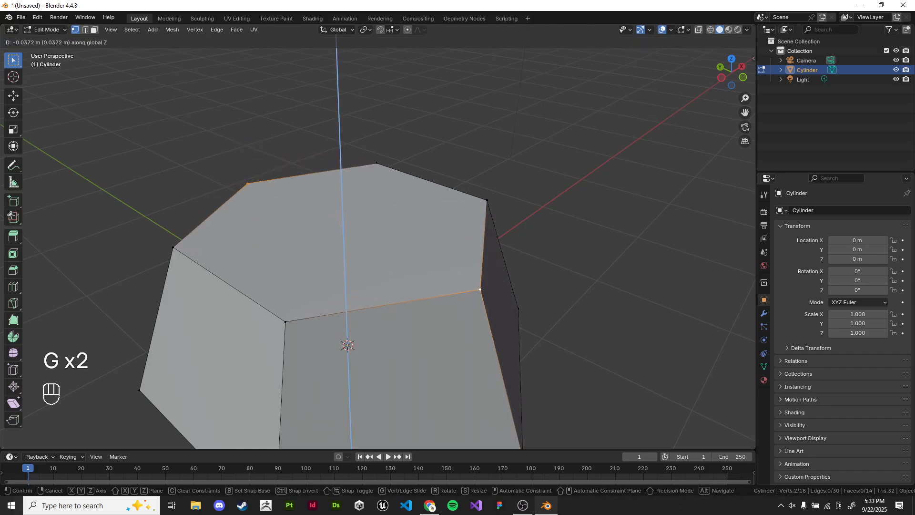
right_click(478, 224)
middle_drag(478, 224, 410, 229)
key(g)
key(z)
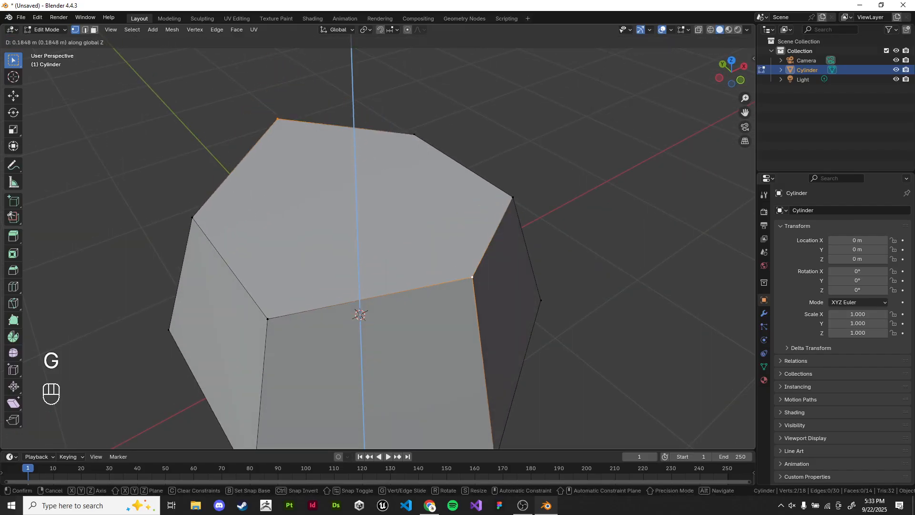
right_click(410, 216)
Step: Move the two selected top vertices up about 0.523 m along Z and deselect them
key(g)
key(z)
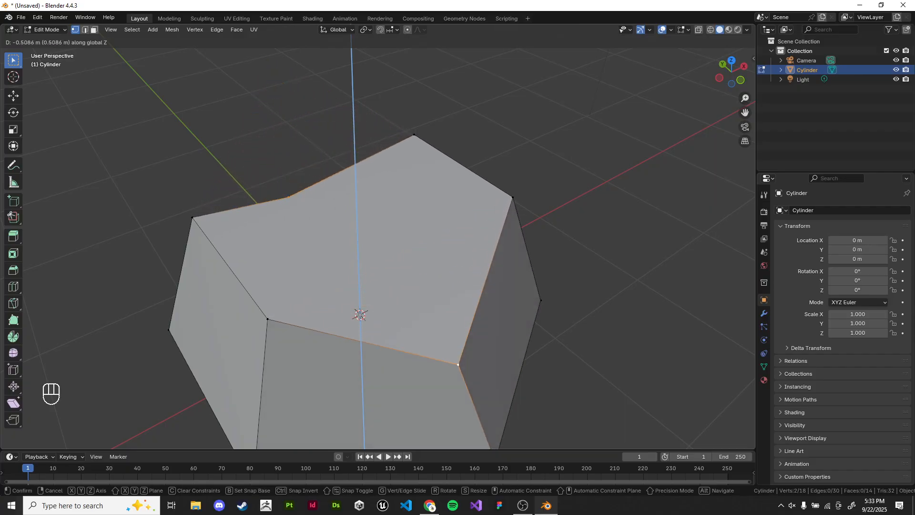
click(572, 215)
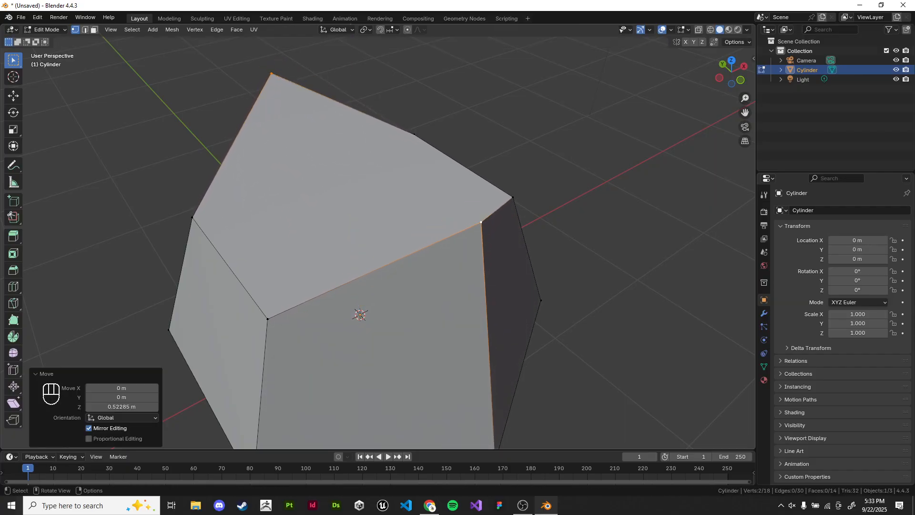
click(587, 200)
mouse_move(586, 200)
shift+middle_down()
mouse_move(608, 208)
mouse_move(591, 206)
shift+middle_up()
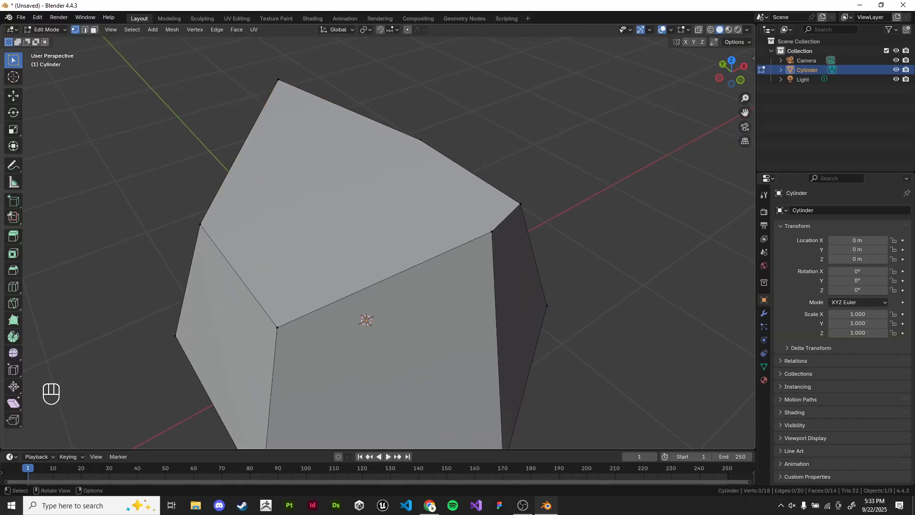
Step: Examine the warped top n-gon from several angles and select its highest raised corner vertex
shift+middle_drag(592, 206, 606, 203)
scroll(286, 138, up, 1)
middle_drag(286, 138, 426, 190)
middle_drag(286, 253, 691, 217)
middle_drag(381, 229, 344, 228)
click(268, 87)
shift+middle_drag(282, 181, 282, 156)
click(282, 156)
click(268, 57)
shift+middle_drag(276, 95, 264, 126)
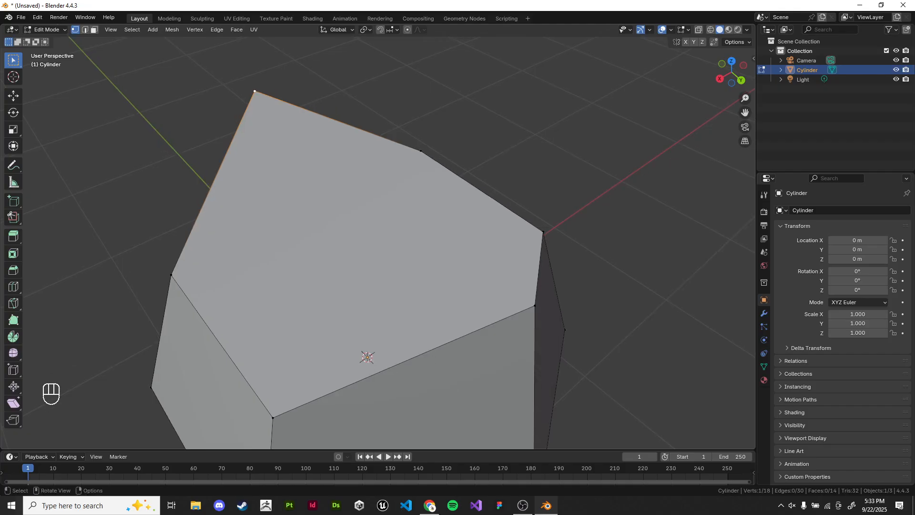
Step: Switch to the lecture slides and advance to the Joining Verts slide
key(alt+Tab)
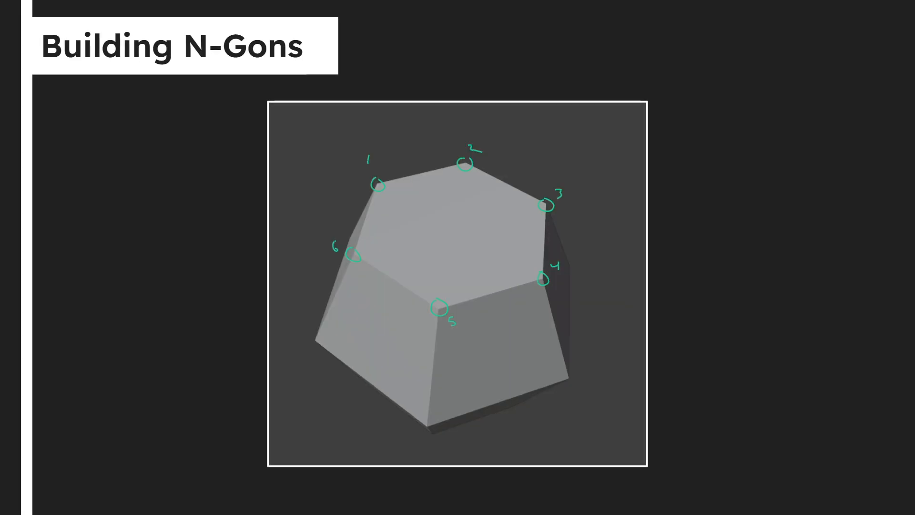
key(Right)
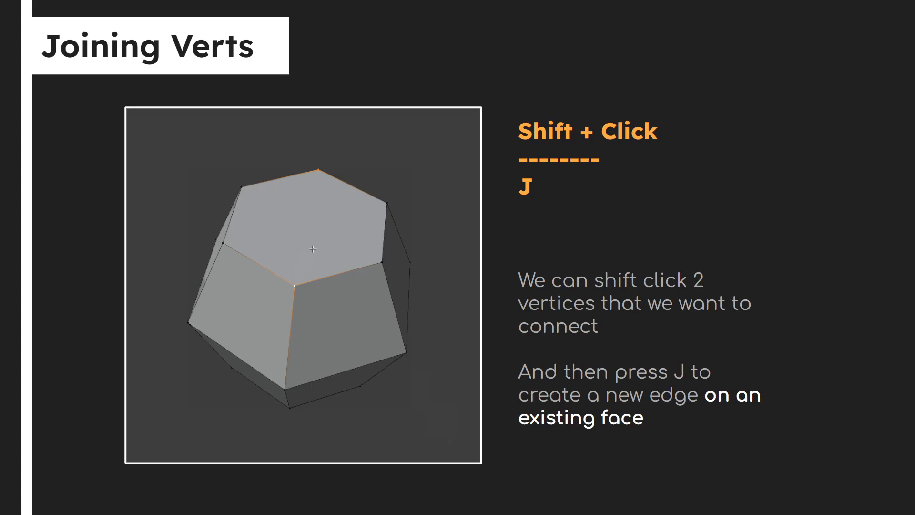
Step: Switch back to Blender and join the highest raised vertex of the top n-gon to the opposite raised vertex with an edge
key(alt+Tab)
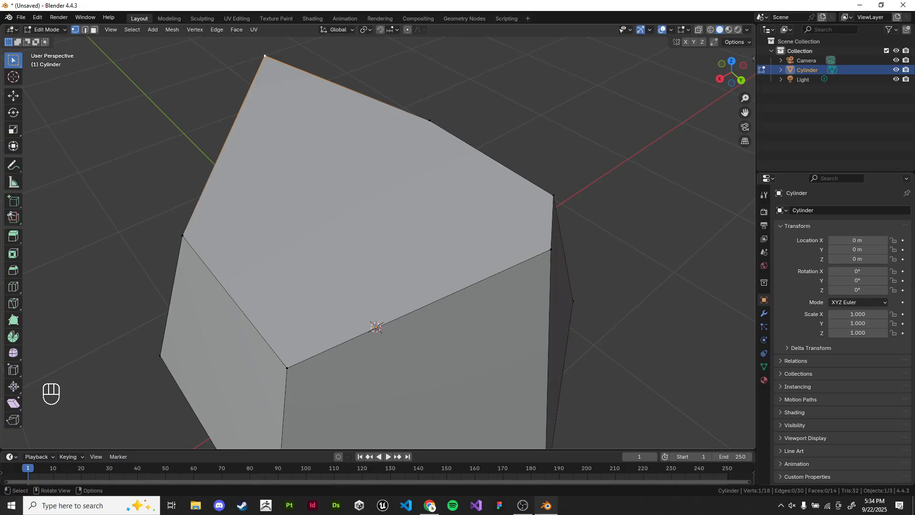
shift+click(551, 249)
scroll(551, 249, down, 3)
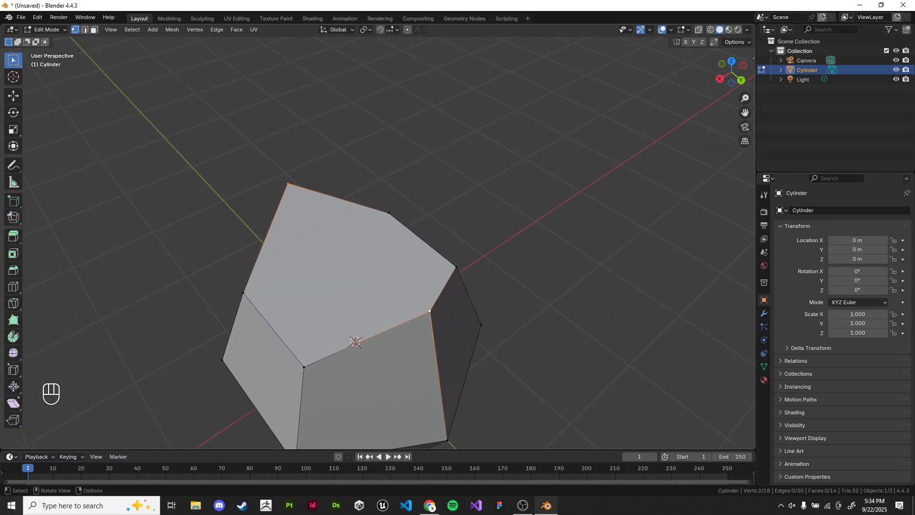
shift+middle_drag(355, 341, 383, 320)
key(ctrl+z)
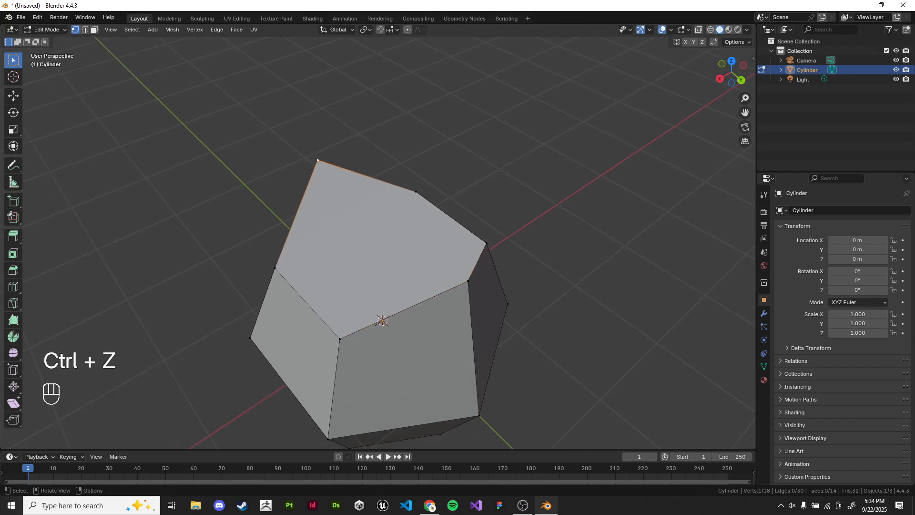
shift+click(468, 281)
scroll(468, 281, up, 3)
middle_drag(468, 281, 424, 322)
scroll(526, 282, down, 3)
key(j)
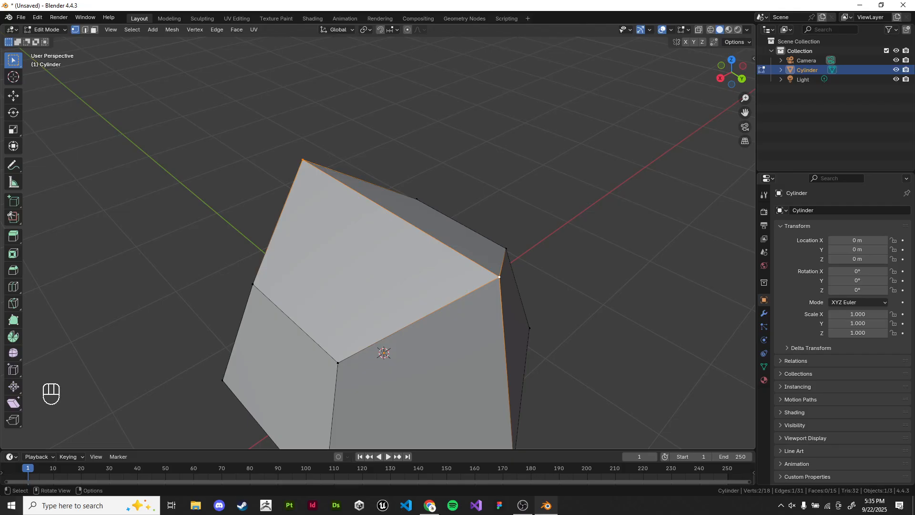
Step: Undo the edge between the raised vertices and join the low back vertex to the low front corner across the top face
scroll(389, 243, up, 2)
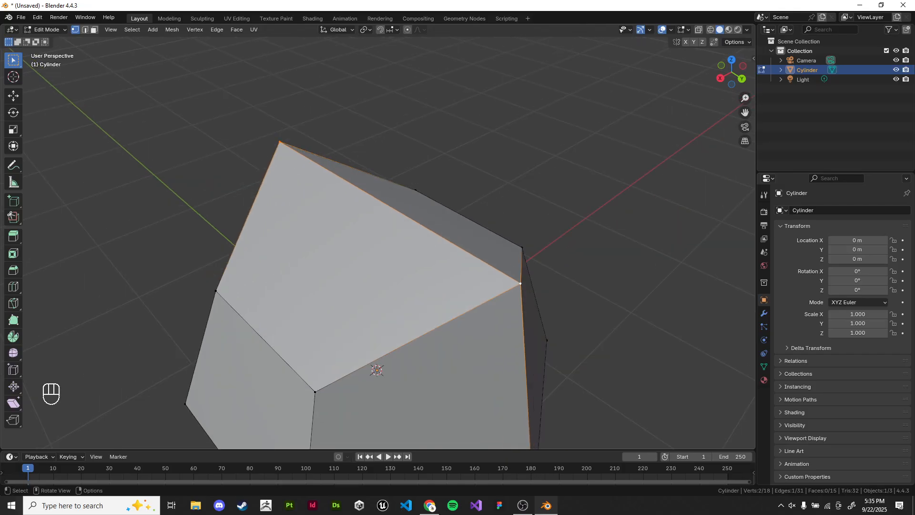
key(ctrl)
mouse_move(430, 287)
middle_down()
mouse_move(457, 243)
mouse_move(441, 282)
middle_up()
key(ctrl+z)
click(591, 201)
click(399, 189)
shift+click(356, 395)
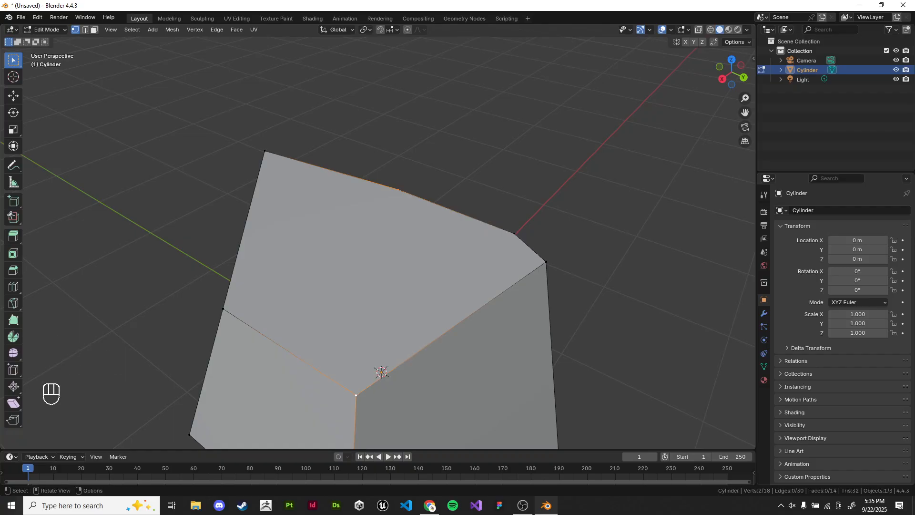
click(591, 201)
middle_drag(591, 200, 609, 129)
scroll(603, 184, down, 1)
scroll(603, 184, up, 1)
Step: Undo the back-to-front edge and try joining the other diagonal pair of low top vertices
key(ctrl+z)
key(ctrl+z)
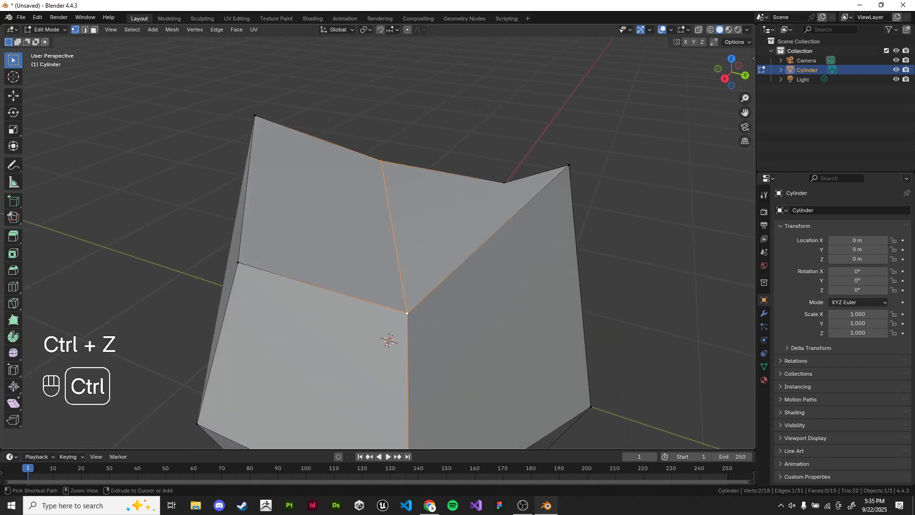
shift+click(238, 288)
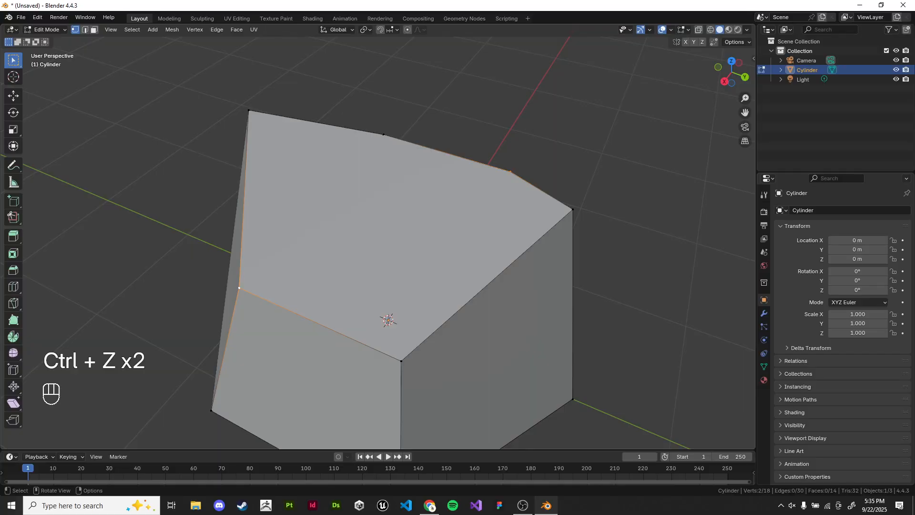
key(j)
key(ctrl+z)
Step: Try joining the two raised top vertices again and undo the edge
click(249, 110)
shift+click(573, 209)
key(j)
key(ctrl+z)
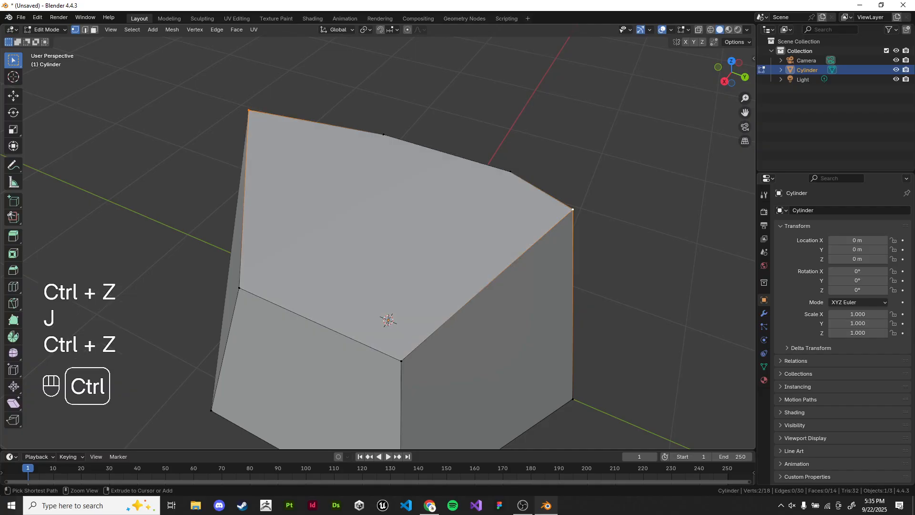
Step: Join both diagonal pairs of low top vertices with two crossing edges and deselect everything
click(510, 172)
shift+click(239, 288)
key(j)
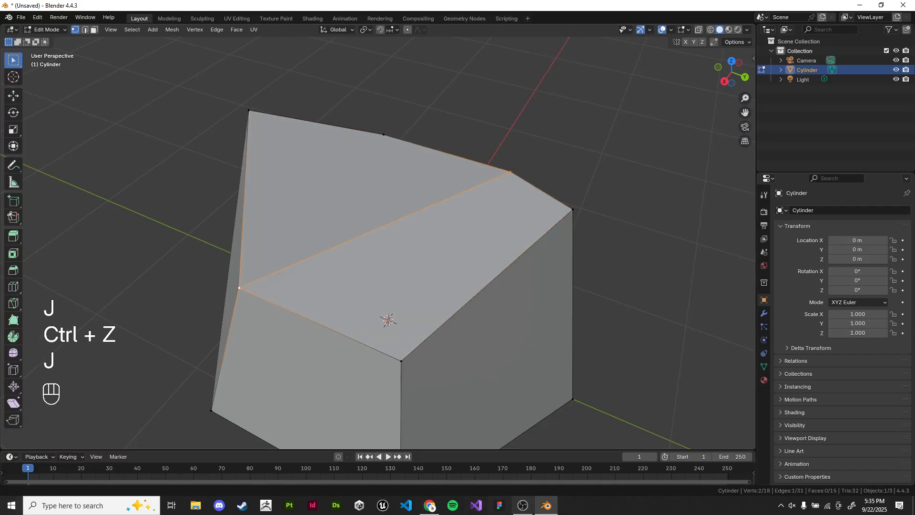
click(401, 361)
shift+click(384, 134)
key(j)
key(alt+a)
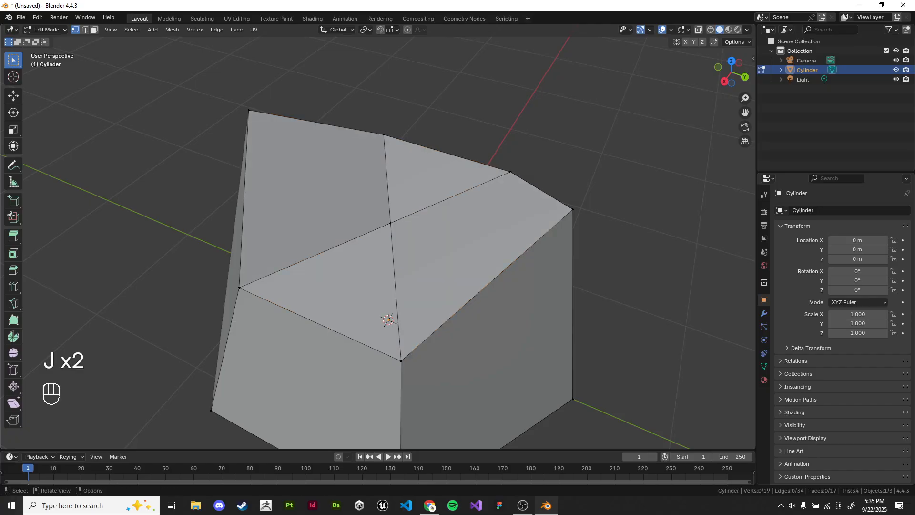
Step: Undo both crossing edges on the top face
key(ctrl+z)
key(ctrl+z)
key(ctrl+z)
key(ctrl+z)
key(ctrl+z)
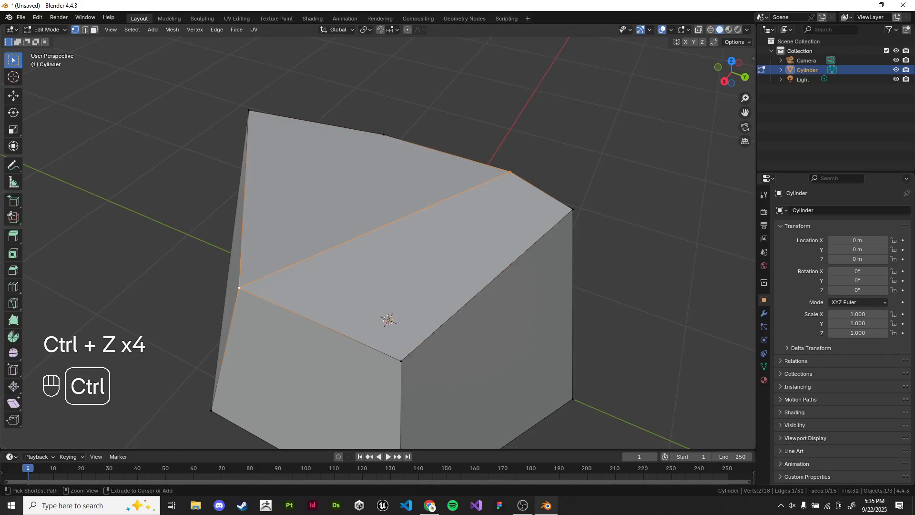
Step: Connect the low back vertex and low front corner of the top n-gon using Fill instead of Join, and inspect the edge
click(384, 134)
shift+click(401, 361)
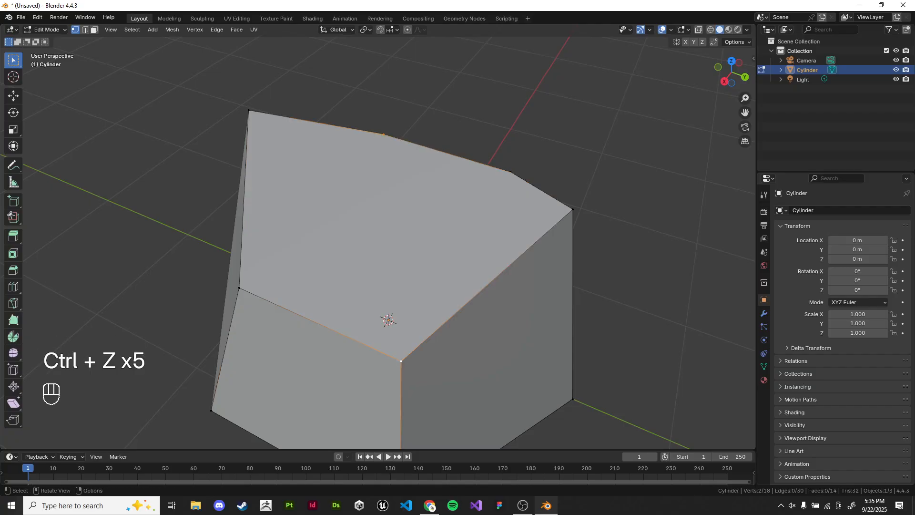
key(f)
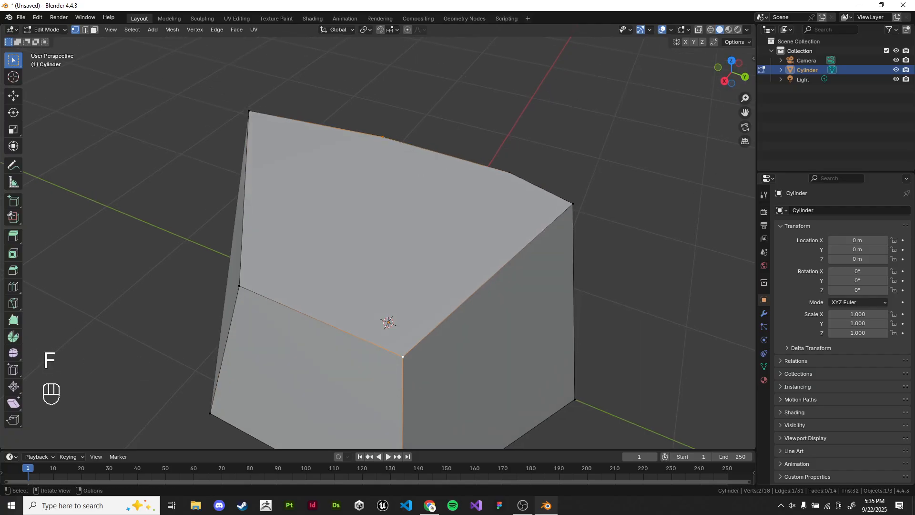
key(f)
mouse_move(429, 239)
middle_down()
mouse_move(412, 259)
mouse_move(461, 210)
mouse_move(435, 224)
mouse_move(414, 256)
middle_up()
key(z)
scroll(429, 239, up, 2)
key(z)
scroll(414, 255, down, 2)
Step: Select the top n-gon in face mode, try moving it freely, and delete the face
click(94, 30)
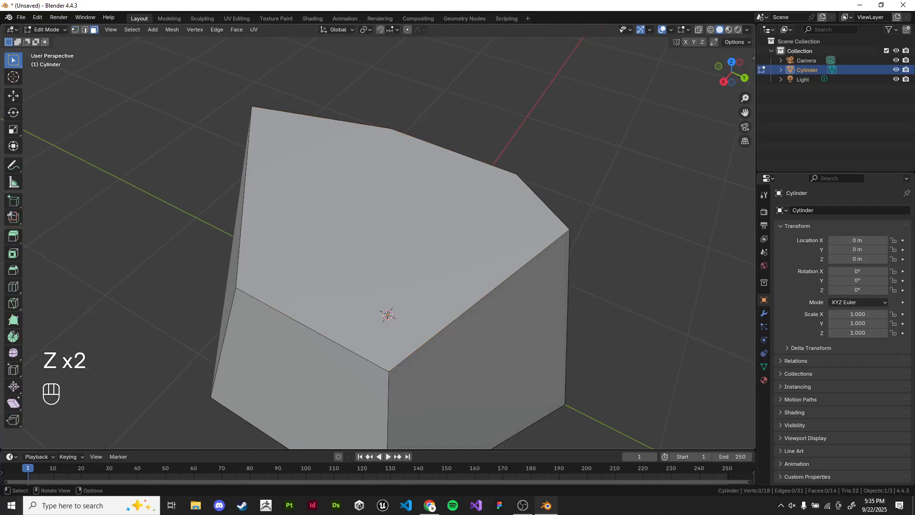
click(372, 219)
key(g)
right_click(372, 267)
key(g)
middle_click(606, 172)
middle_drag(584, 176, 595, 157)
right_click(608, 160)
key(x)
click(596, 174)
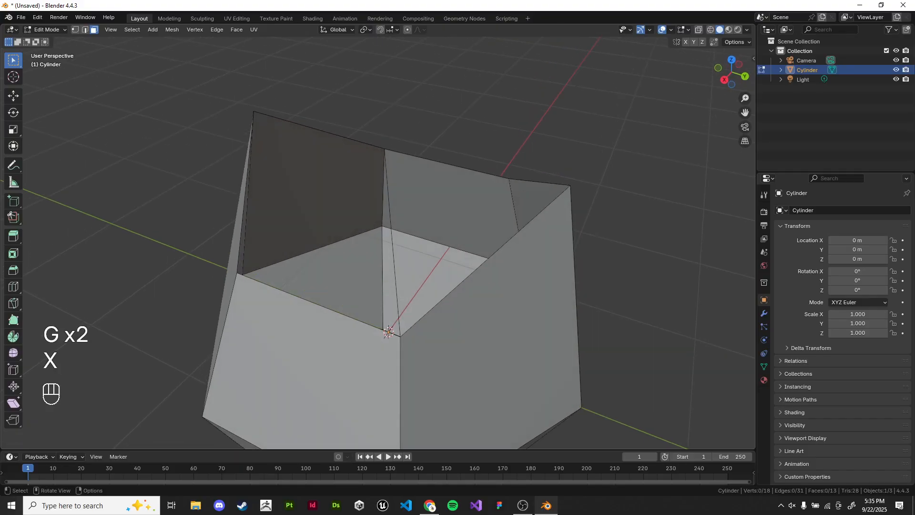
Step: Delete the loose edge spanning the opening and fill the open top boundary loop with a new face
key(2)
middle_drag(387, 196, 431, 183)
click(400, 192)
key(x)
click(404, 190)
key(x)
click(429, 188)
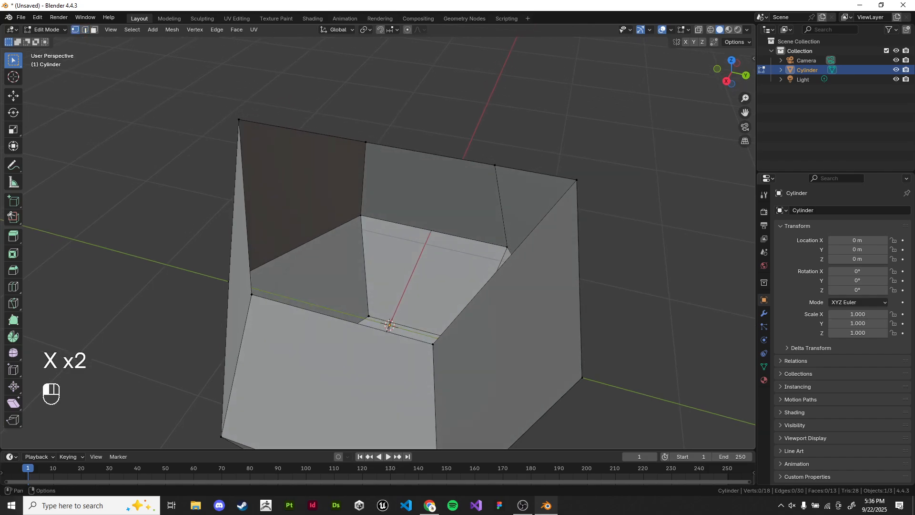
alt+shift+click(431, 154)
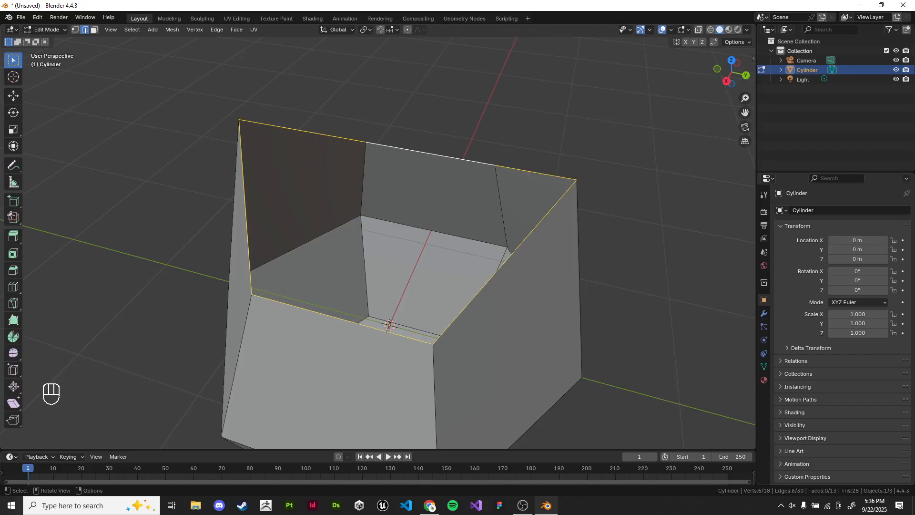
key(f)
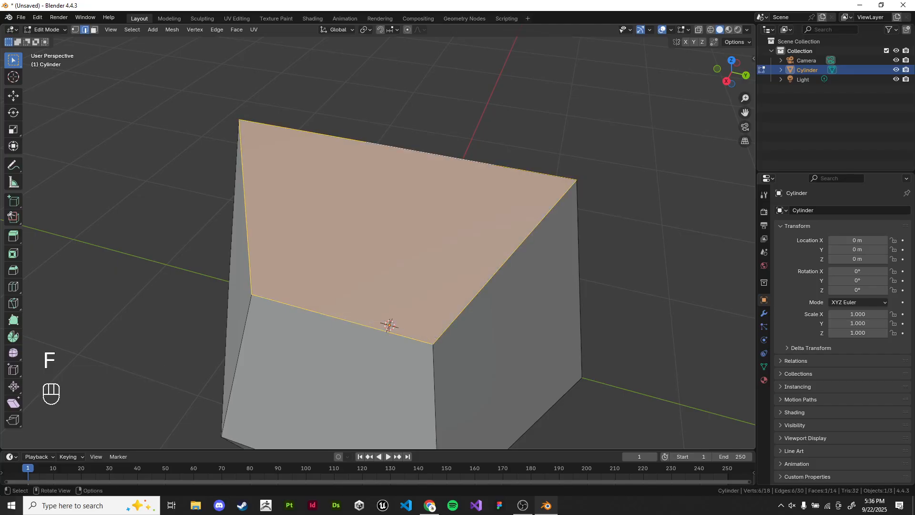
Step: Select the refilled top face, try moving it freely, and return to vertex selection
key(1)
middle_drag(390, 325, 396, 314)
click(373, 132)
shift+click(419, 362)
key(3)
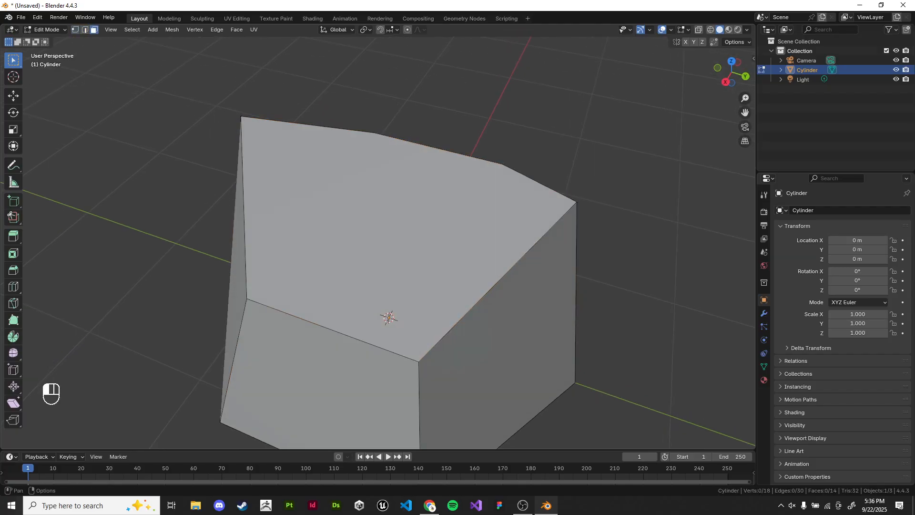
click(396, 267)
middle_drag(396, 267, 401, 253)
key(g)
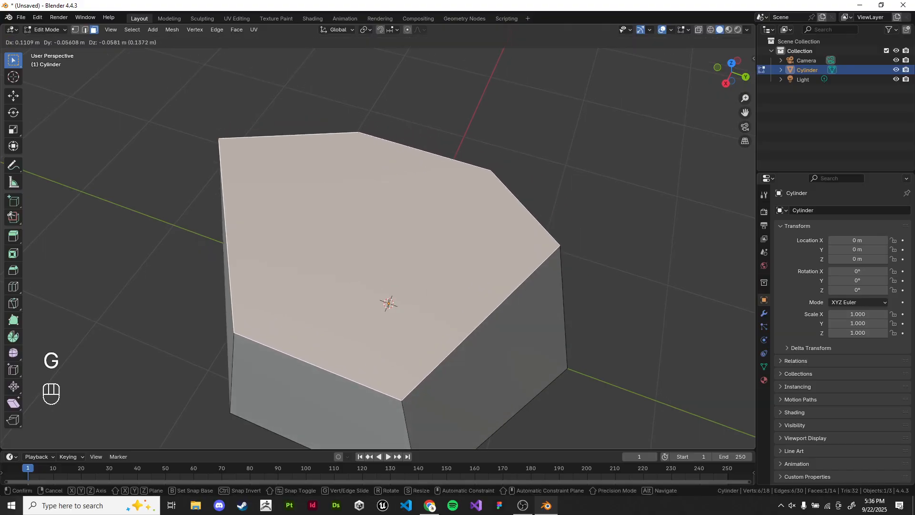
key(1)
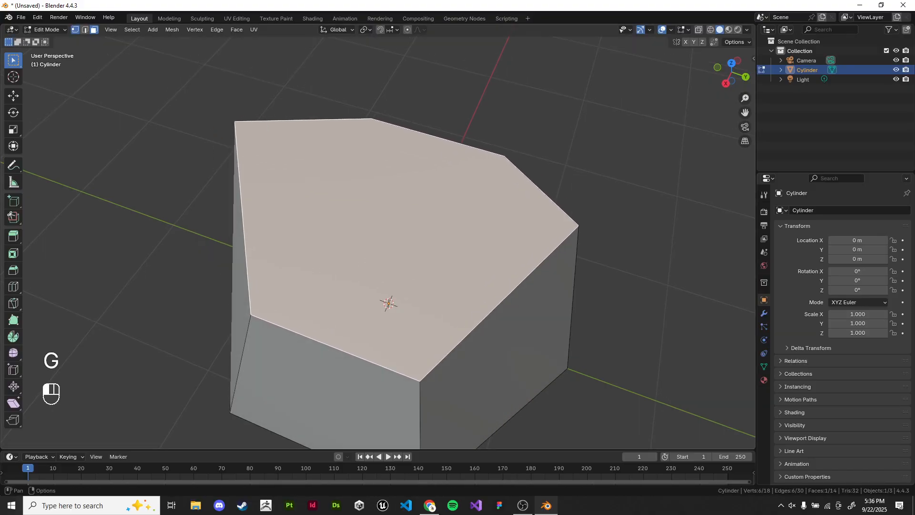
Step: Restore the cleared top face selection and try moving its six vertices together with the connected sides
key(alt+a)
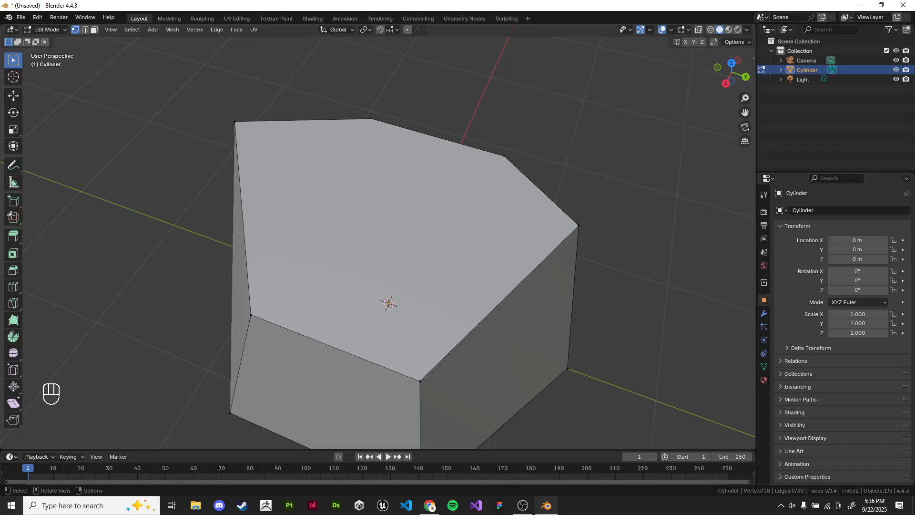
key(ctrl+z)
key(g)
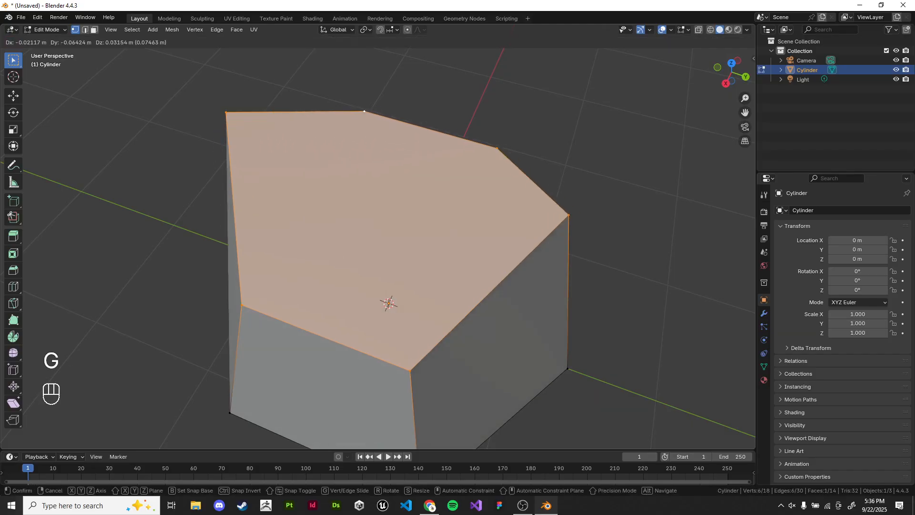
key(Escape)
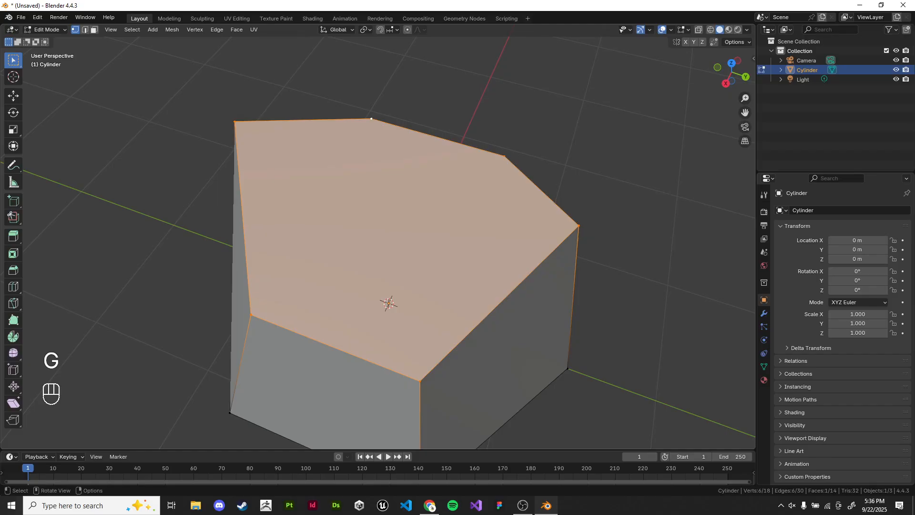
Step: Try joining the low back vertex to the front corner on the refilled face and undo the edge
click(371, 118)
shift+click(420, 381)
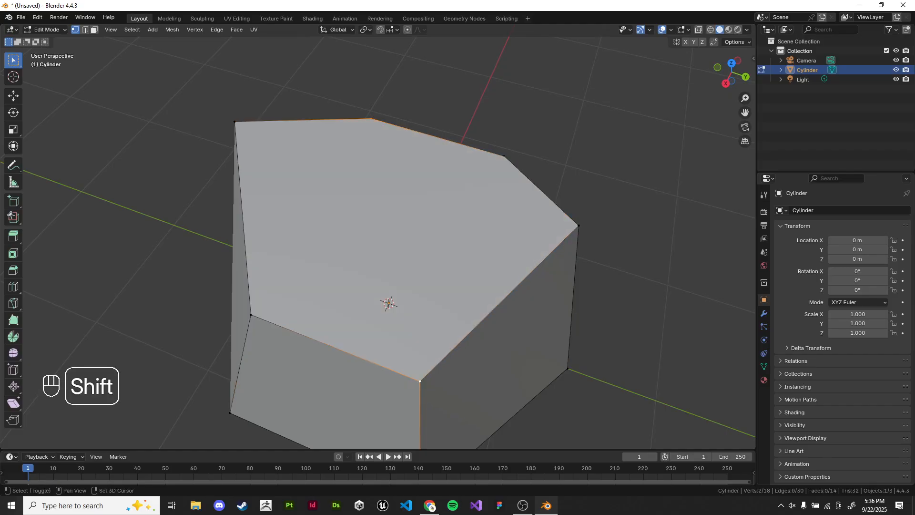
key(j)
key(ctrl+z)
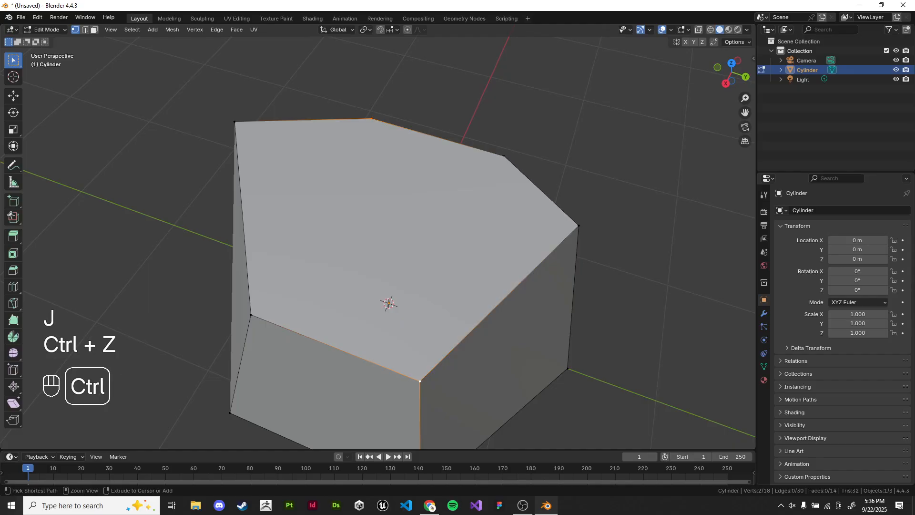
Step: Rip the top face's two front edges apart from the side faces below
key(v)
middle_drag(529, 143, 391, 157)
click(85, 29)
shift+click(418, 214)
shift+click(305, 305)
key(v)
middle_drag(382, 239, 334, 215)
middle_drag(381, 239, 310, 229)
Step: Move the top face slightly away from the body, about 0.018 m in X and Y and 0.031 m in Z
key(3)
scroll(310, 228, up, 1)
click(301, 196)
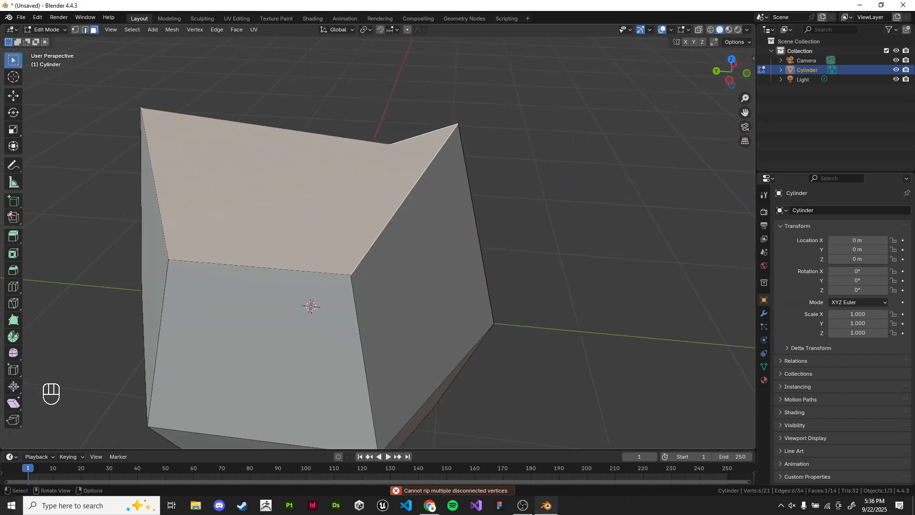
shift+middle_drag(300, 196, 318, 207)
key(g)
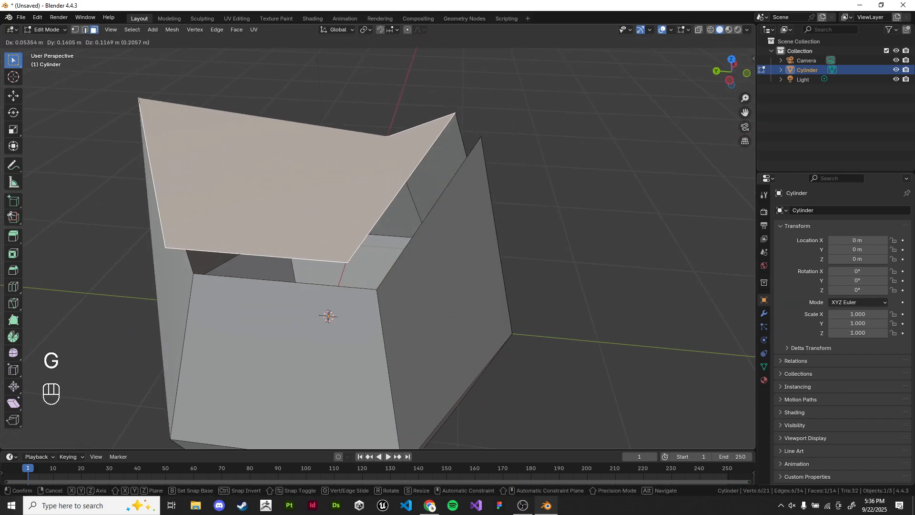
right_click(310, 192)
key(g)
click(307, 186)
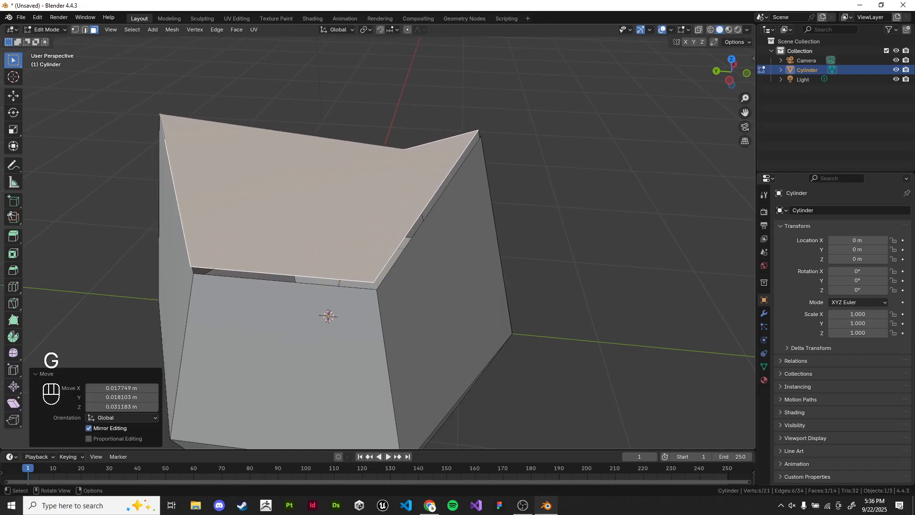
Step: Join the body's detached front corner vertex to the top face's back vertex and inspect the resulting geometry
click(75, 30)
click(377, 290)
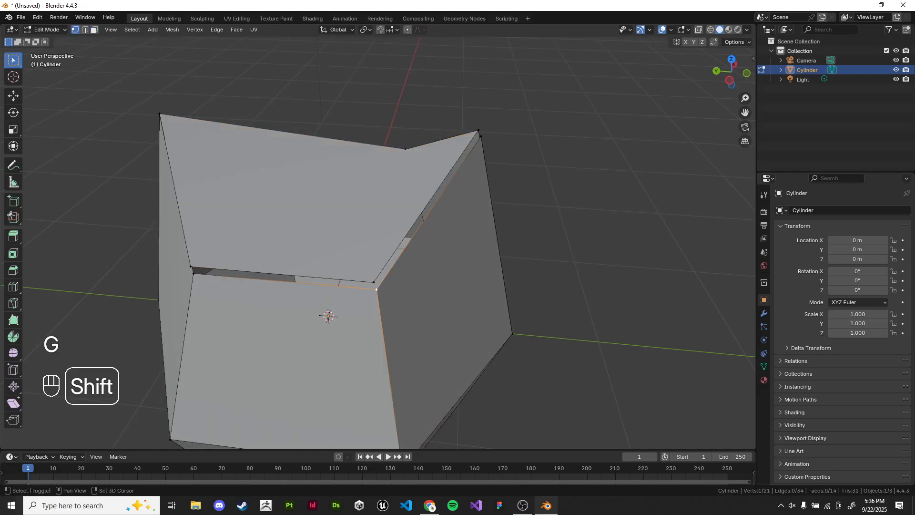
middle_drag(377, 290, 379, 311)
shift+click(270, 112)
key(j)
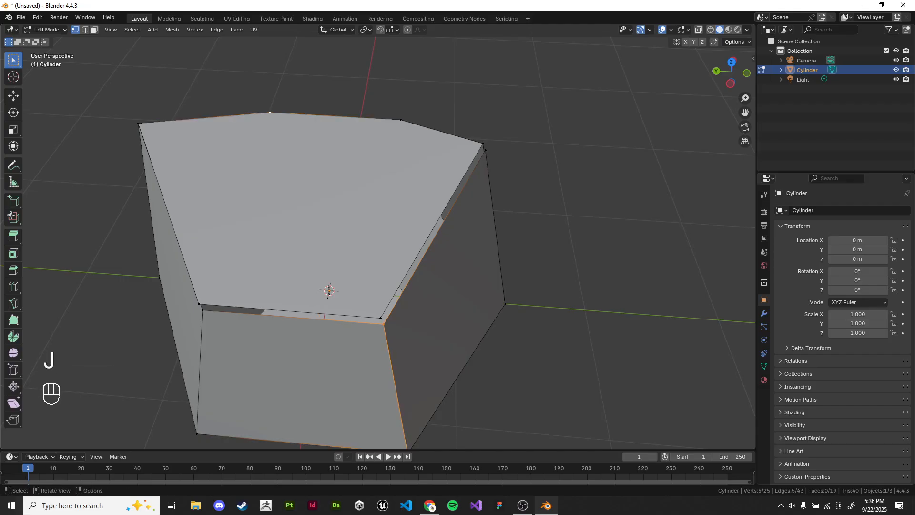
mouse_move(286, 158)
middle_down()
mouse_move(293, 117)
mouse_move(303, 121)
mouse_move(292, 138)
middle_up()
key(z)
middle_drag(615, 291, 732, 299)
Step: Undo the join across the gap and retry the same join twice, undoing each attempt
key(ctrl+z)
key(z)
click(739, 321)
key(j)
key(ctrl+z)
key(j)
key(ctrl+z)
scroll(725, 320, up, 2)
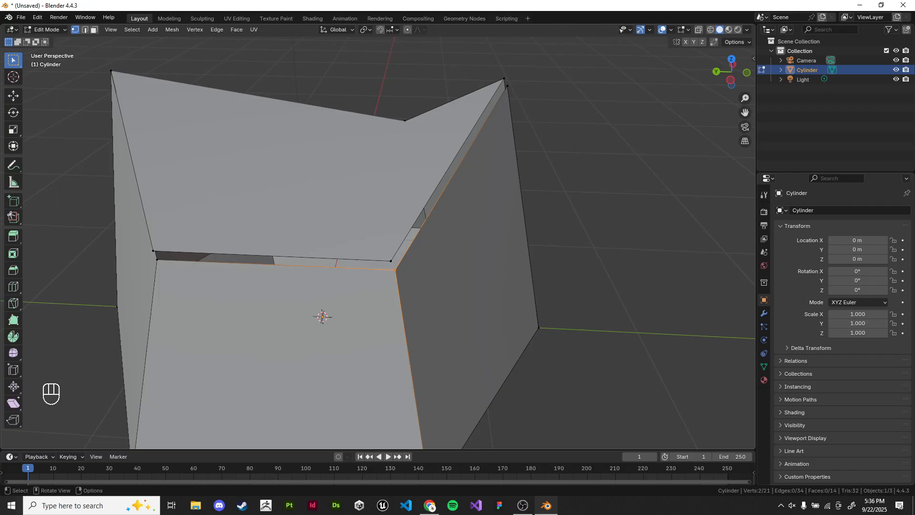
Step: Move the detached raised corner vertex of the side face down about 0.512 m along Z
shift+middle_drag(381, 238, 415, 240)
click(145, 73)
click(544, 88)
middle_drag(539, 124, 496, 155)
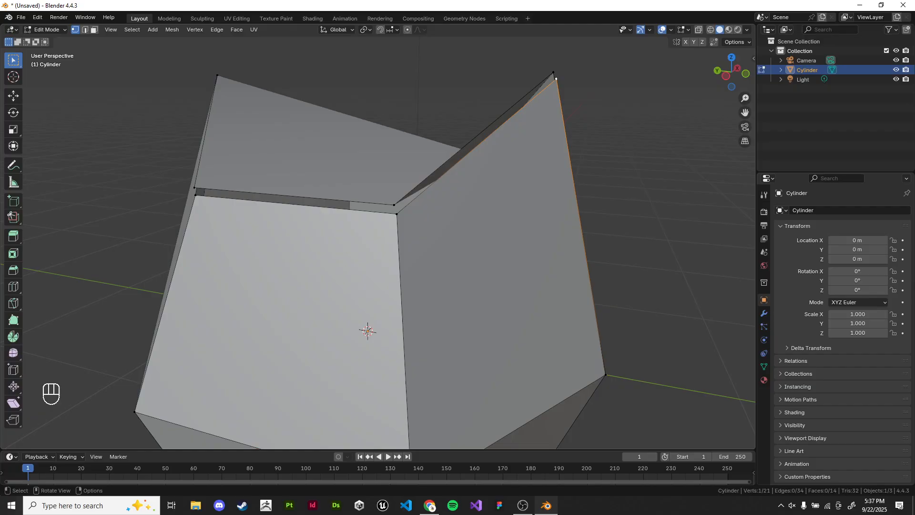
key(g)
key(z)
click(541, 229)
middle_drag(541, 229, 525, 235)
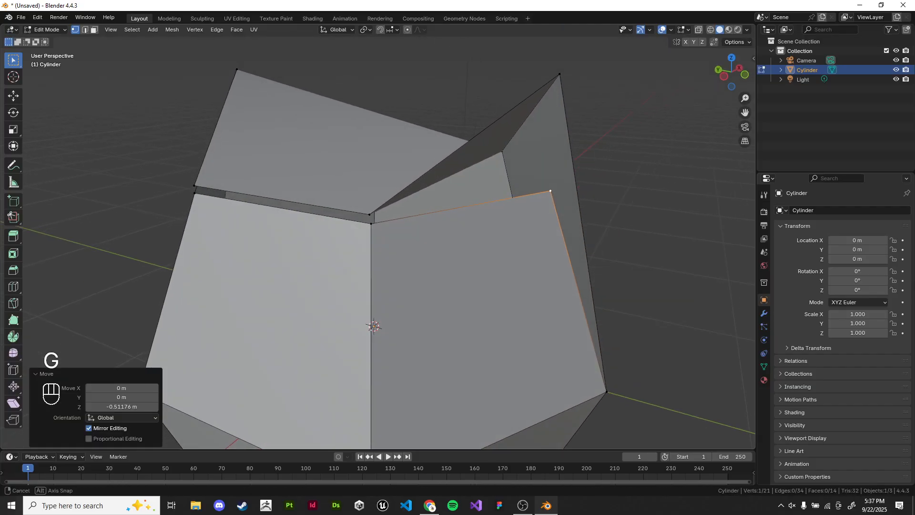
Step: Leave Edit Mode and delete the edited cylinder from the scene
middle_drag(500, 174, 528, 192)
scroll(528, 192, down, 3)
key(Tab)
key(x)
click(524, 191)
Step: Add a new cylinder mesh and enter Edit Mode on it
key(shift+a)
mouse_move(520, 184)
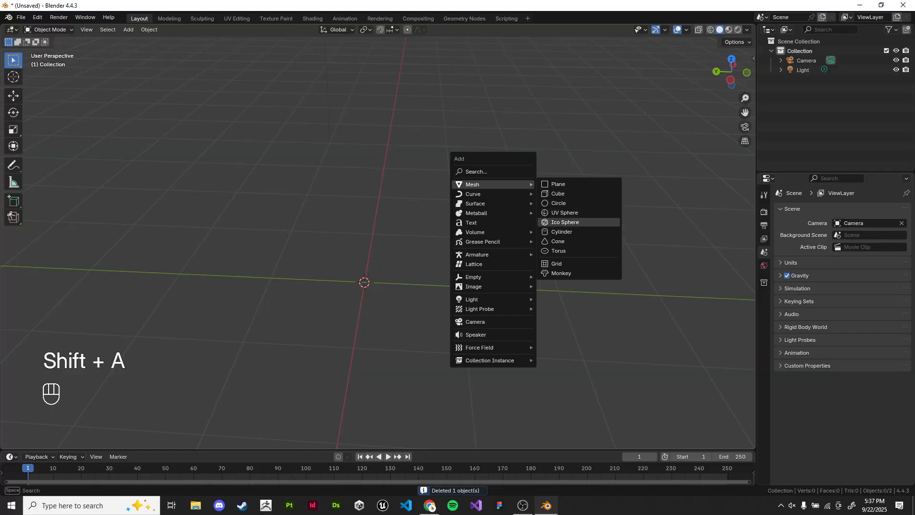
click(545, 232)
key(x)
middle_drag(491, 257, 543, 265)
key(Tab)
scroll(378, 237, up, 2)
Step: Select the cylinder's top face in face select mode and split it into triangles with Poke Faces
click(94, 30)
click(363, 209)
shift+middle_drag(363, 210, 413, 218)
scroll(383, 226, down, 1)
scroll(384, 226, down, 1)
scroll(389, 253, up, 2)
shift+middle_drag(413, 219, 346, 217)
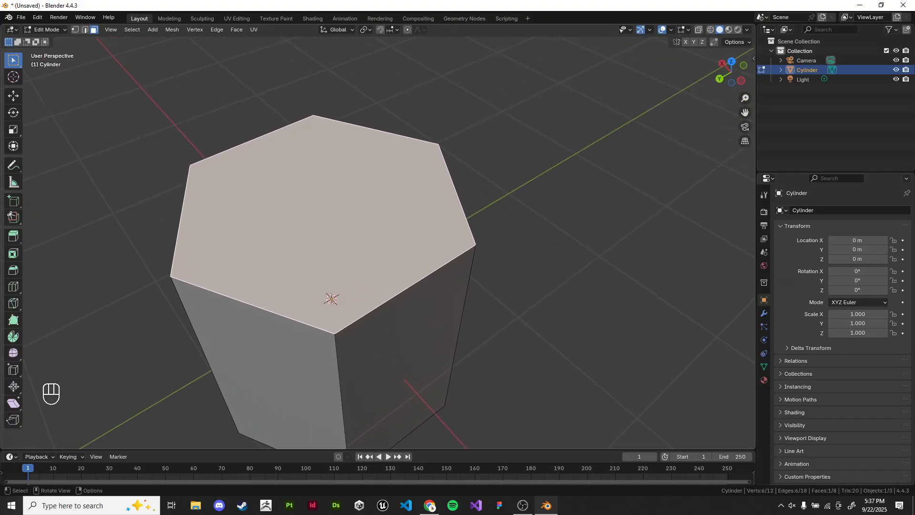
key(ctrl+f)
click(484, 216)
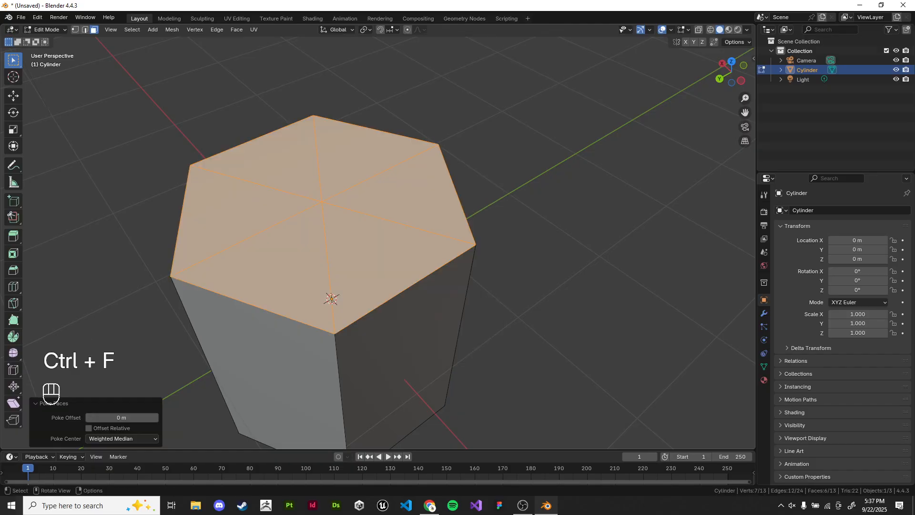
click(529, 218)
shift+middle_drag(529, 219, 552, 218)
drag(551, 218, 286, 158)
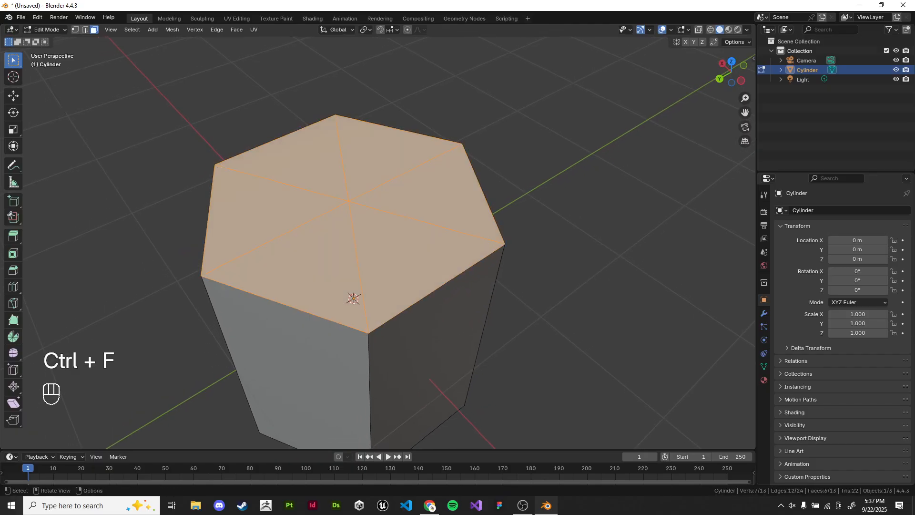
Step: Try moving one inner edge of the poked top face down along Z and cancel the move
click(85, 30)
click(406, 172)
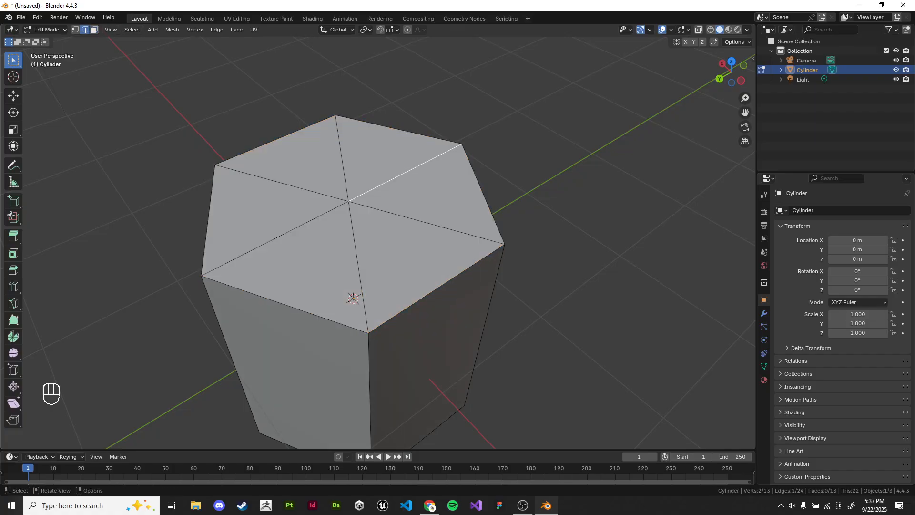
key(g)
key(z)
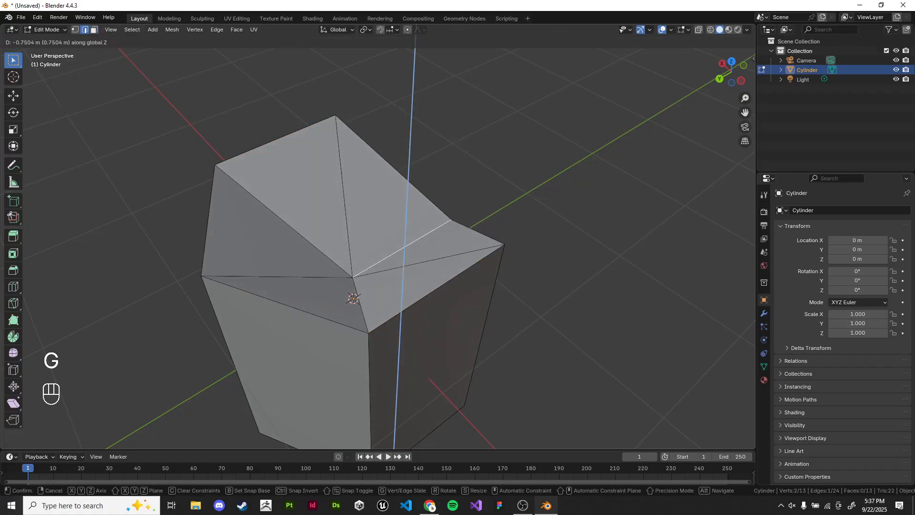
right_click(404, 209)
Step: Dissolve the poked edges back into a single top face and clear the selection
shift+middle_drag(405, 210, 418, 215)
key(ctrl+x)
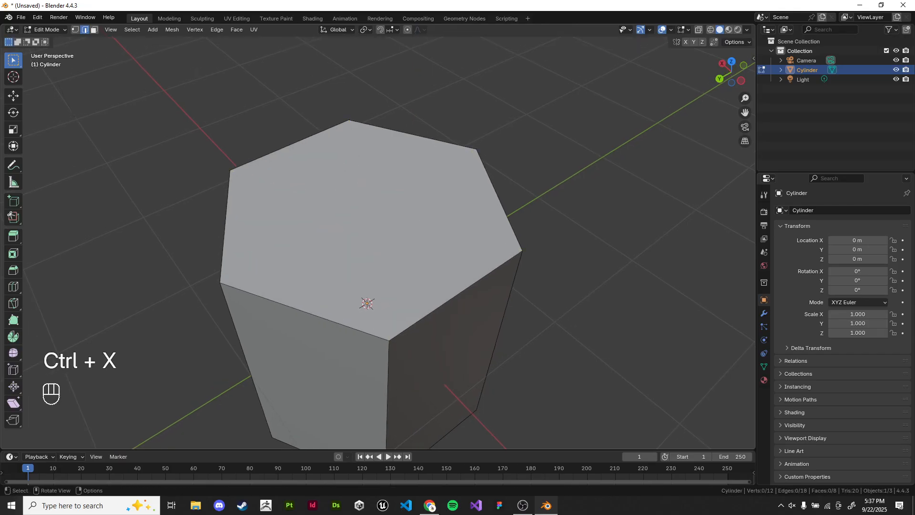
click(95, 29)
click(381, 210)
shift+middle_drag(613, 240, 622, 222)
click(617, 221)
scroll(617, 221, down, 1)
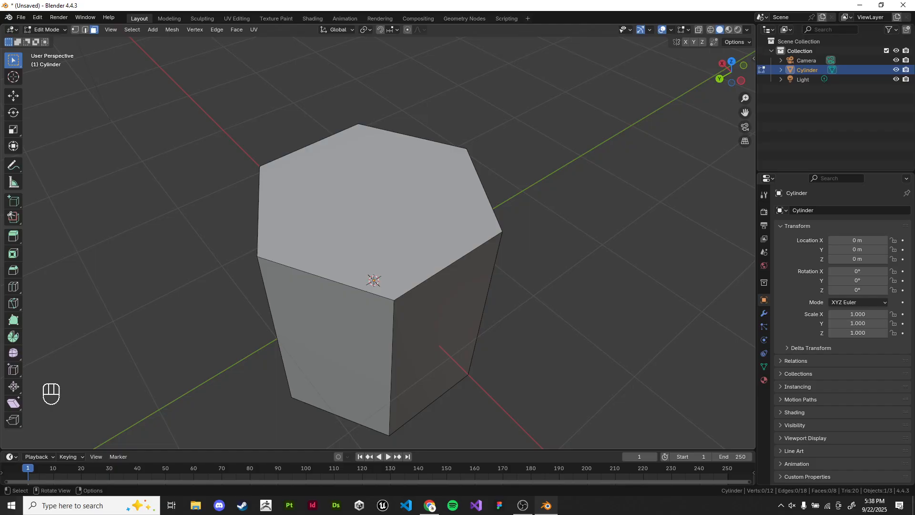
Step: Search the operators for "select faces" and select Faces by Sides with 4 vertices, type Not Equal To
shift+middle_drag(381, 238, 277, 234)
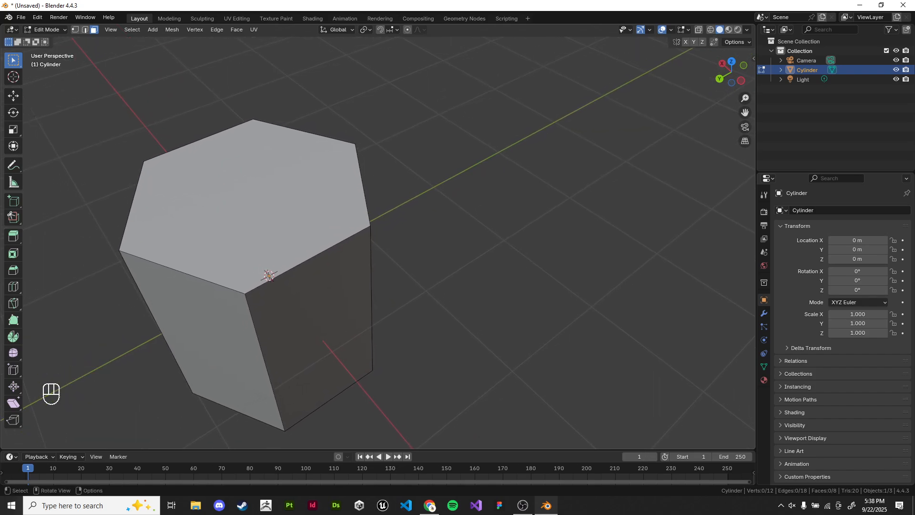
key(space)
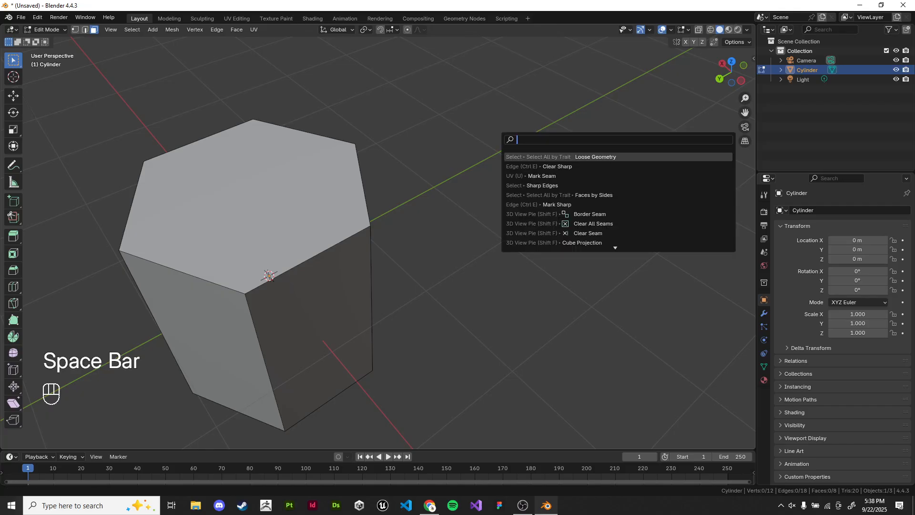
text(select non)
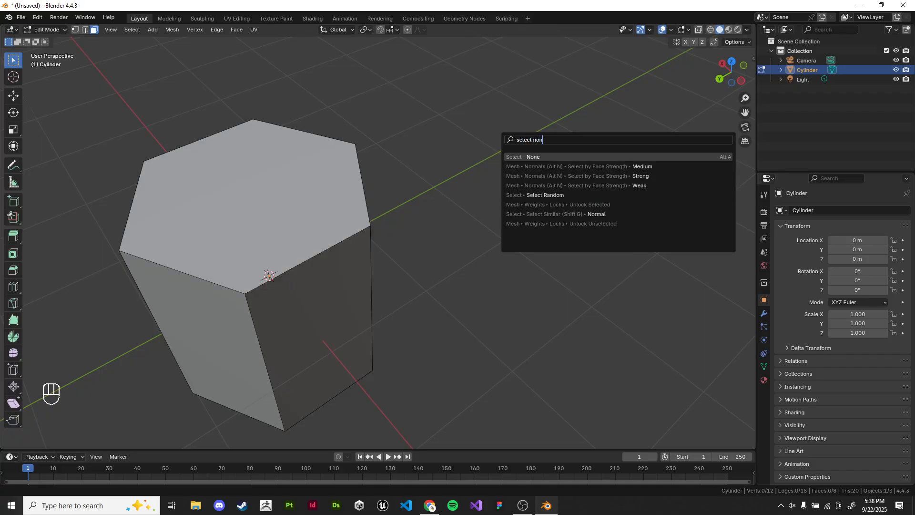
key(BackSpace)
key(BackSpace)
key(BackSpace)
key(BackSpace)
key(BackSpace)
key(BackSpace)
key(BackSpace)
key(BackSpace)
key(BackSpace)
key(BackSpace)
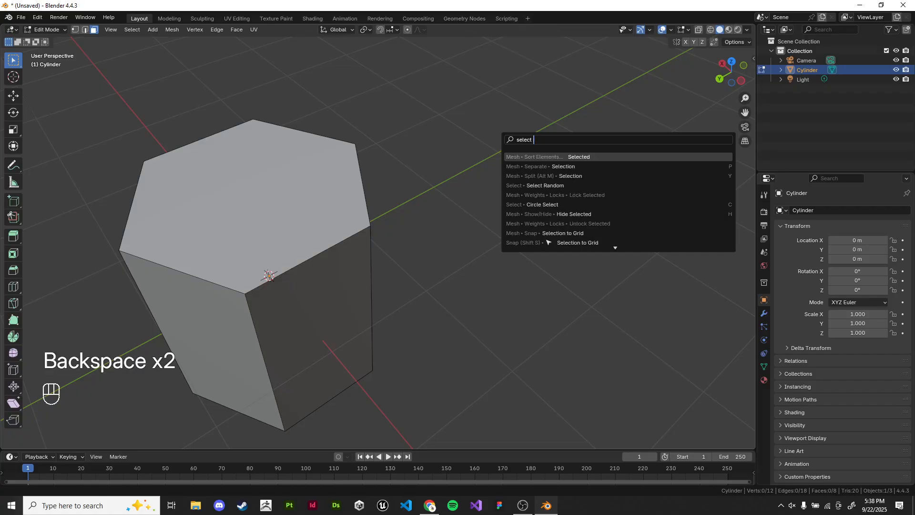
key(BackSpace)
text(select faces)
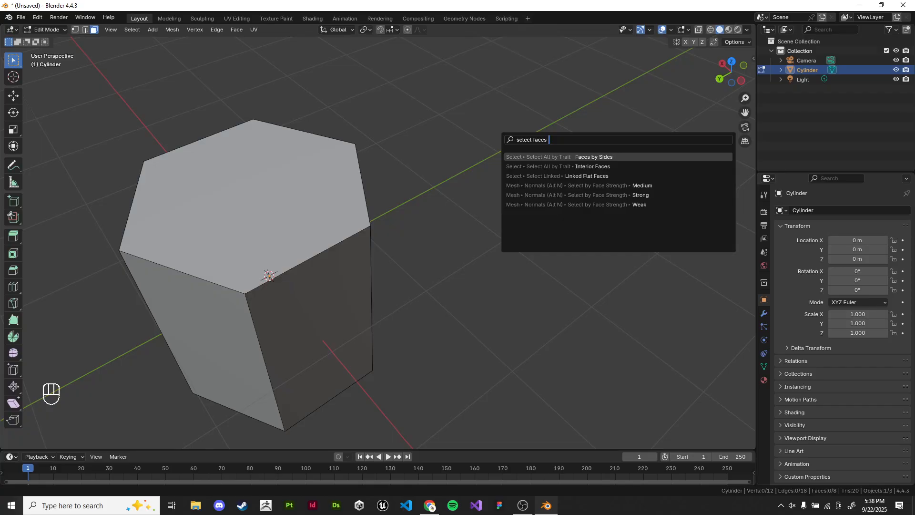
key(Return)
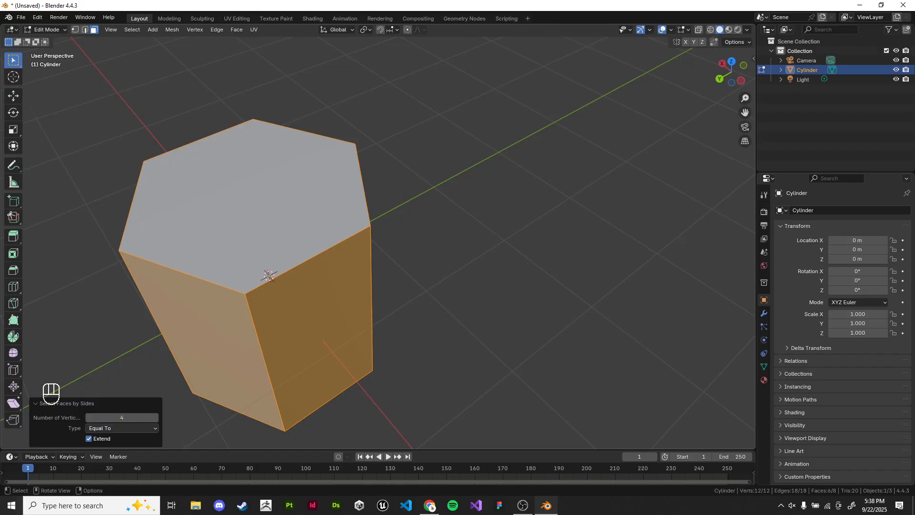
click(122, 428)
click(105, 471)
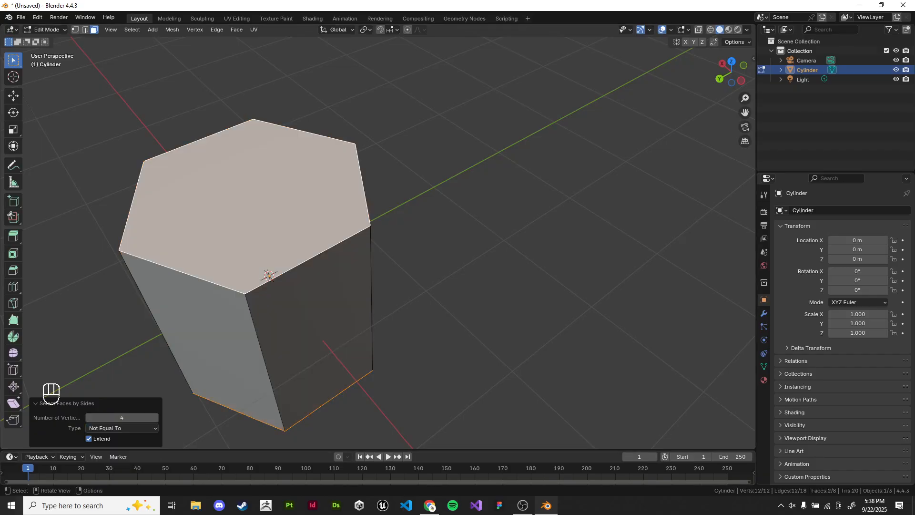
Step: Examine the selected end faces of the cylinder in see-through wireframe shading and return to solid shading
shift+middle_drag(269, 276, 335, 268)
key(alt+z)
scroll(342, 265, down, 4)
scroll(355, 242, up, 1)
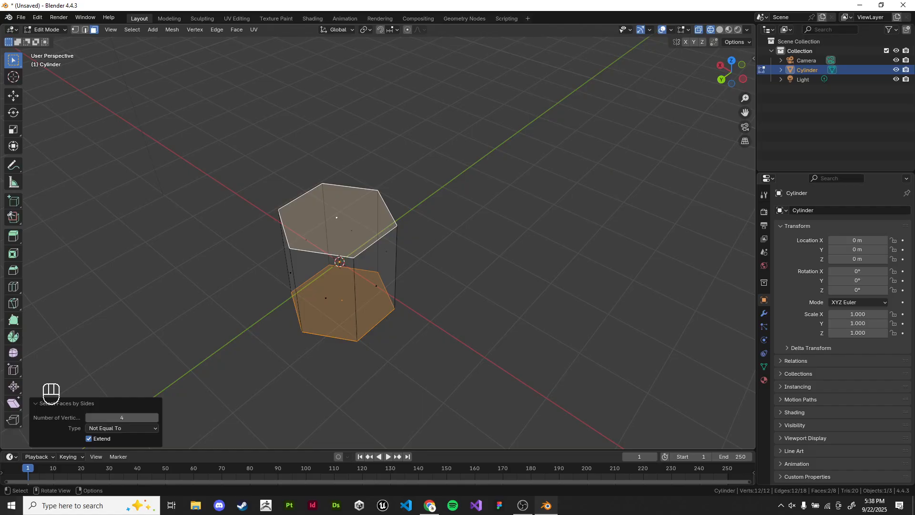
key(z)
scroll(335, 269, up, 3)
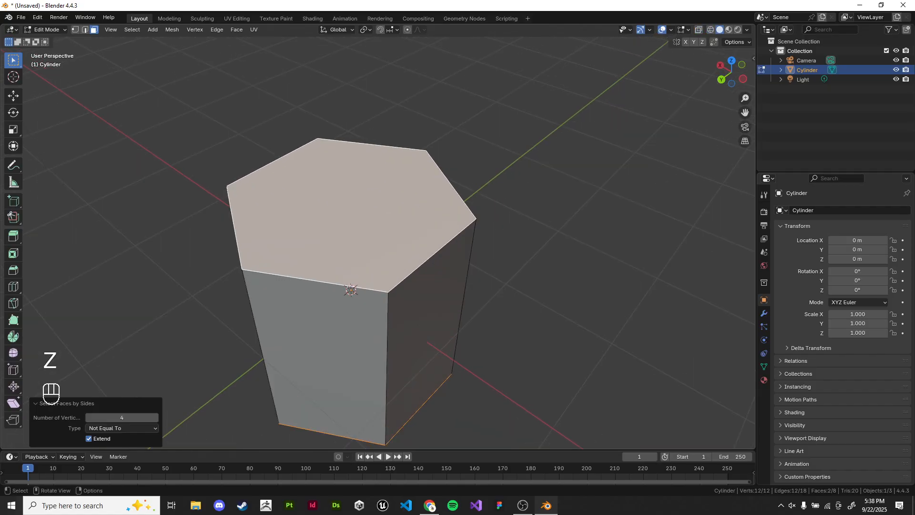
Step: Select a corner vertex of the top face and move it in the wireframe top view, returning to solid shading
middle_drag(334, 268, 337, 239)
click(76, 30)
click(393, 231)
key(KP_7)
key(z)
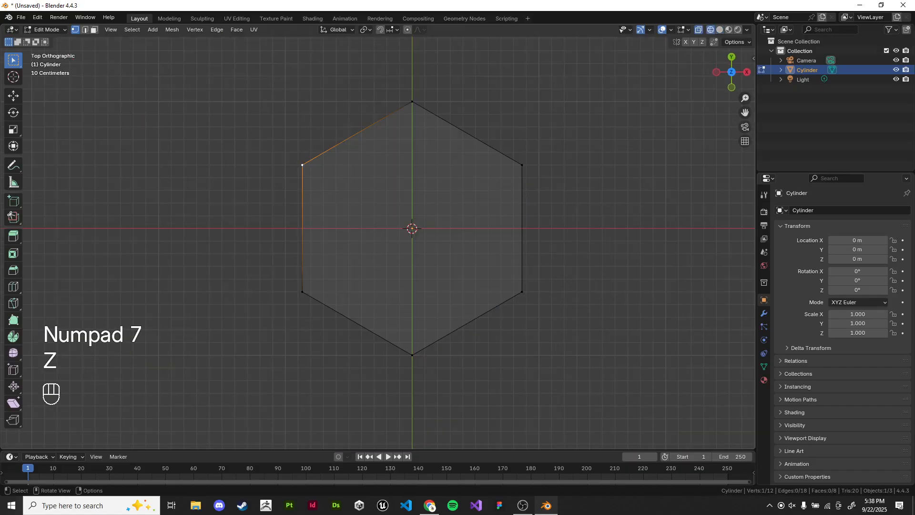
key(g)
click(262, 64)
key(z)
mouse_move(286, 229)
middle_down()
mouse_move(476, 107)
mouse_move(477, 66)
mouse_move(475, 73)
middle_up()
Step: Try joining two different pairs of opposite vertices across the top face, undoing each join
click(328, 154)
shift+click(433, 329)
key(j)
key(ctrl+z)
shift+click(437, 105)
shift+click(310, 308)
key(j)
key(ctrl+z)
Step: Clear the selection, leave Edit Mode and delete the cylinder
middle_drag(310, 308, 329, 363)
click(505, 239)
click(452, 250)
middle_drag(451, 250, 369, 169)
middle_drag(265, 193, 472, 243)
key(Tab)
key(x)
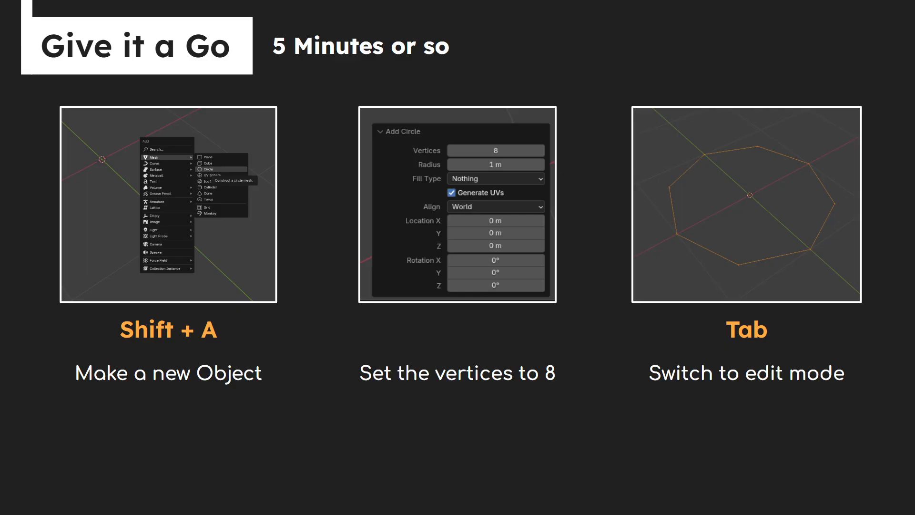
Step: Switch back to Blender and add a circle mesh with 7 vertices, opening it in Edit Mode
key(alt+Tab)
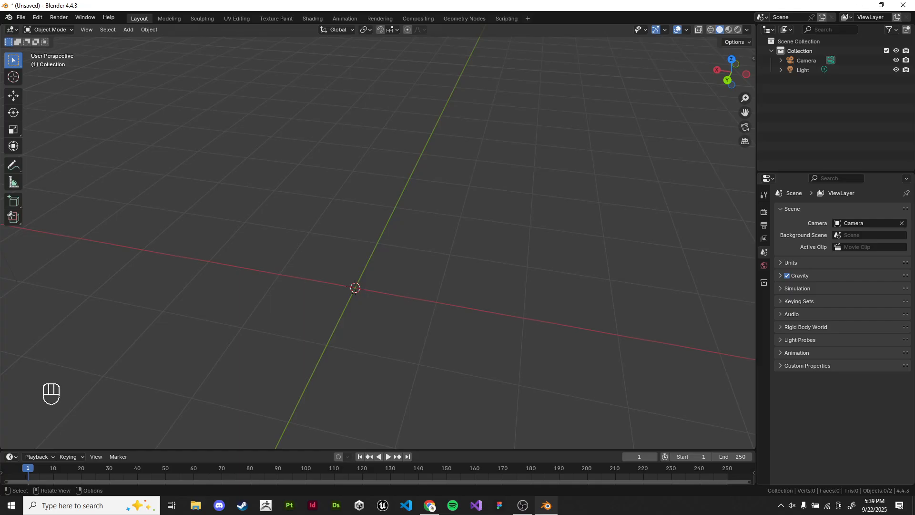
key(shift+a)
mouse_move(409, 253)
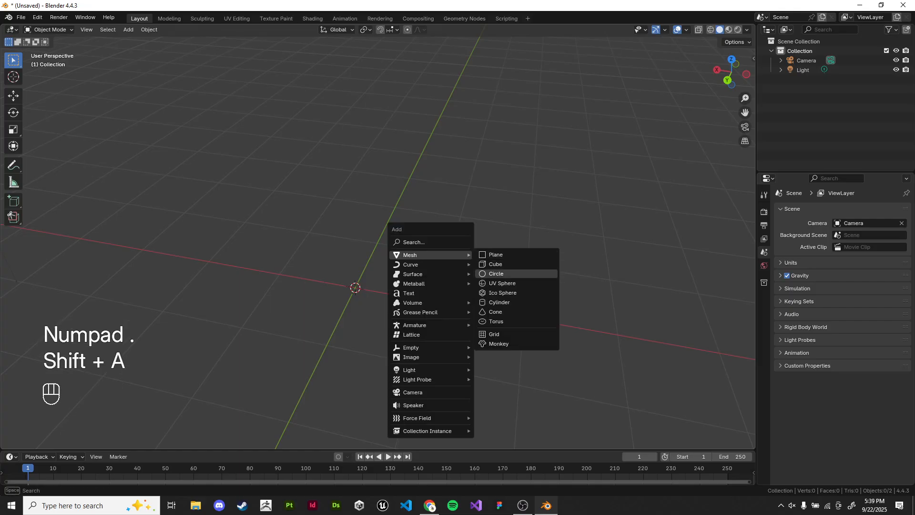
click(491, 274)
click(122, 337)
text(7)
key(Return)
key(Tab)
middle_drag(376, 238, 376, 258)
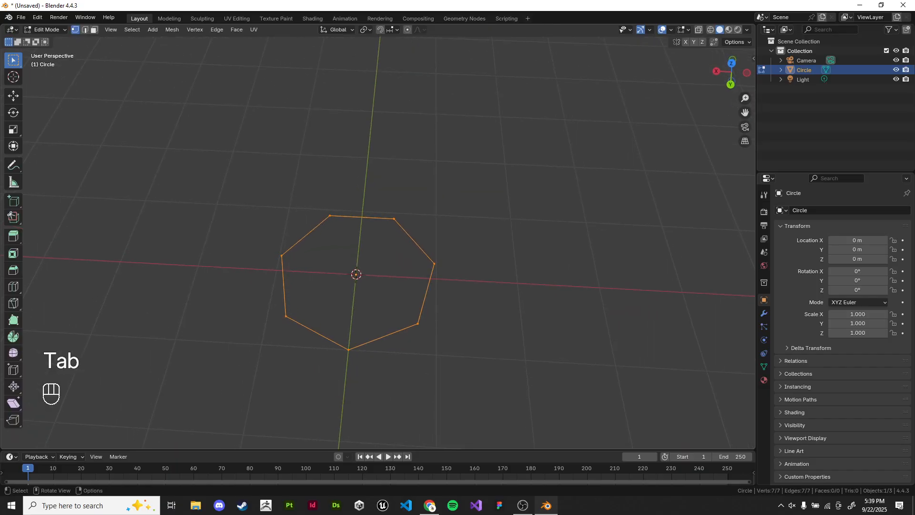
Step: Fill the seven-vertex circle with a face and join two opposite vertices across it
key(f)
click(330, 216)
shift+middle_drag(334, 219, 344, 205)
scroll(362, 229, up, 3)
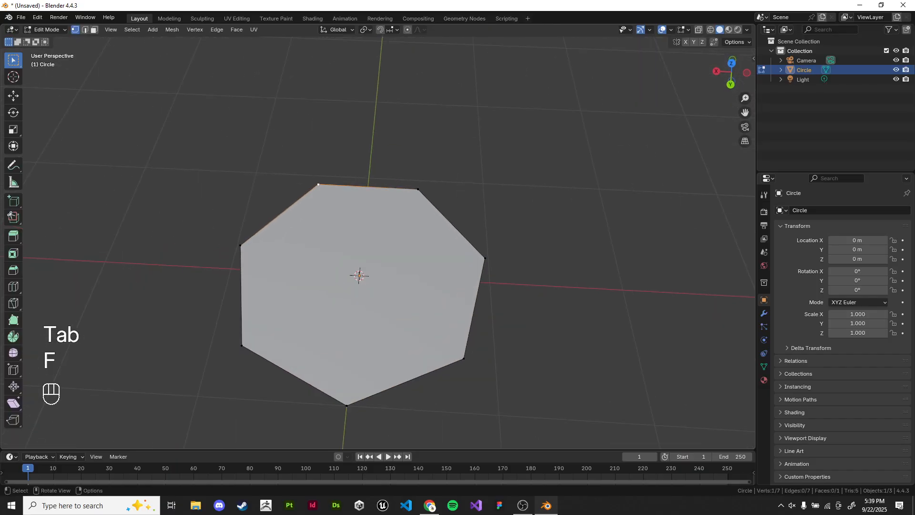
shift+click(464, 358)
key(j)
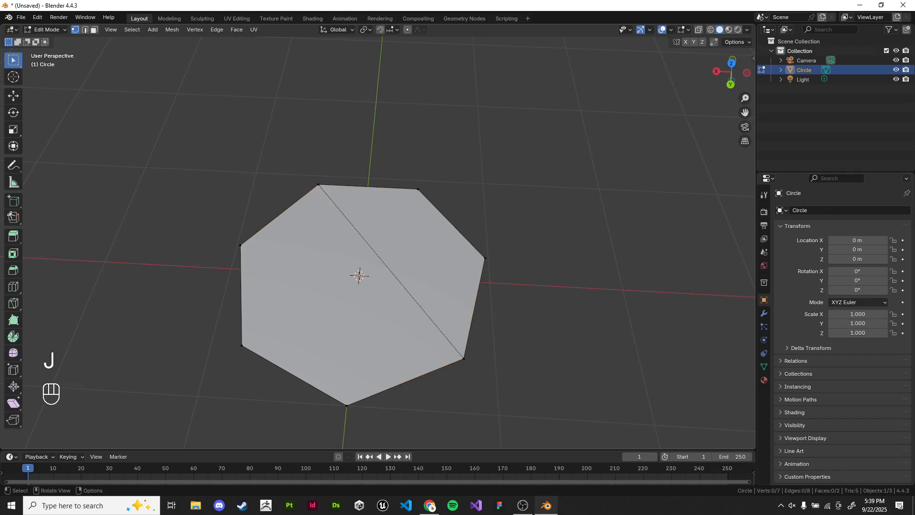
shift+middle_drag(367, 238, 375, 228)
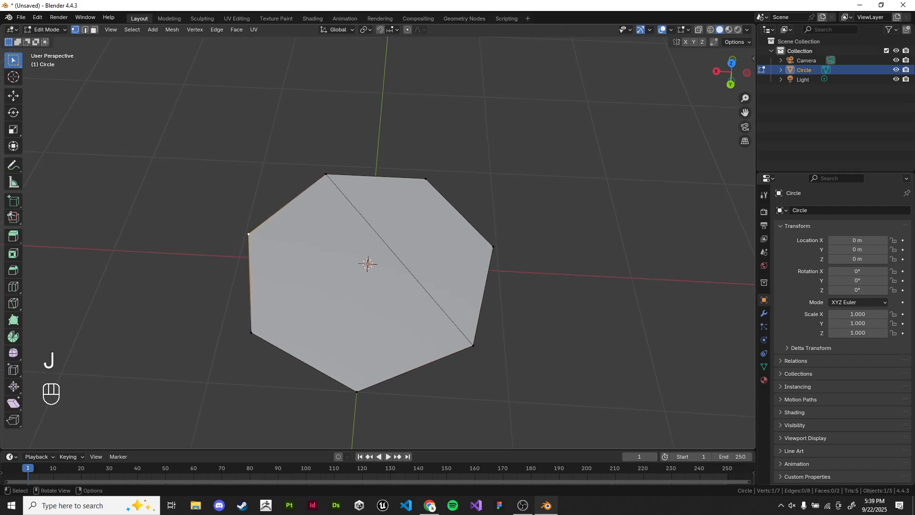
Step: Select the four vertices bounding the smaller face of the split circle
click(326, 174)
shift+click(426, 178)
shift+click(494, 246)
shift+click(473, 346)
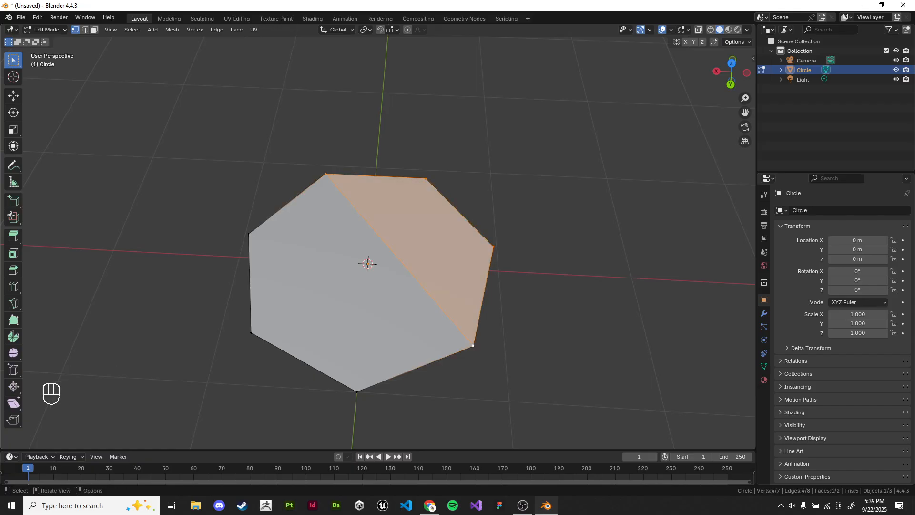
Step: Select the five vertices bounding the larger face of the split circle and clear the selection
click(326, 174)
shift+click(249, 234)
shift+click(252, 333)
shift+click(356, 392)
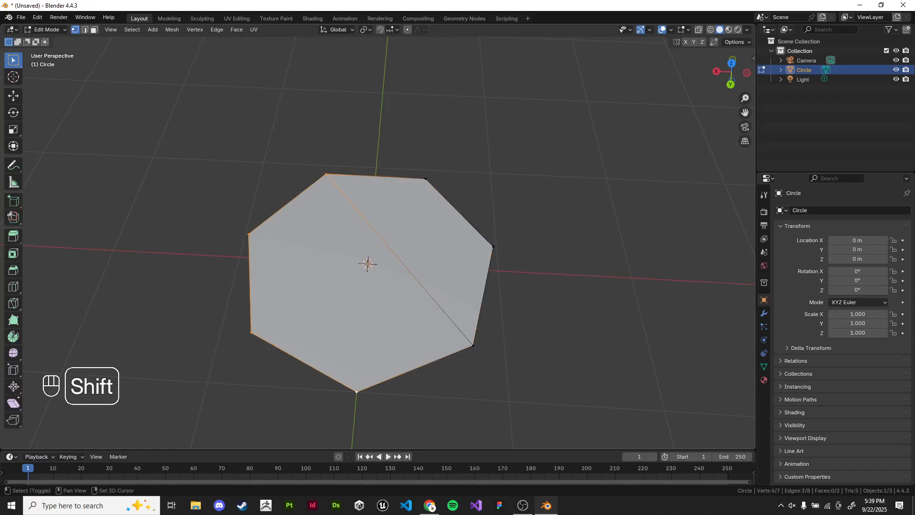
shift+click(474, 345)
click(548, 353)
shift+middle_drag(548, 353, 552, 354)
Step: Delete the seven-vertex circle in Object Mode and switch to the "Give it a Go" slide
key(Tab)
key(Tab)
key(Tab)
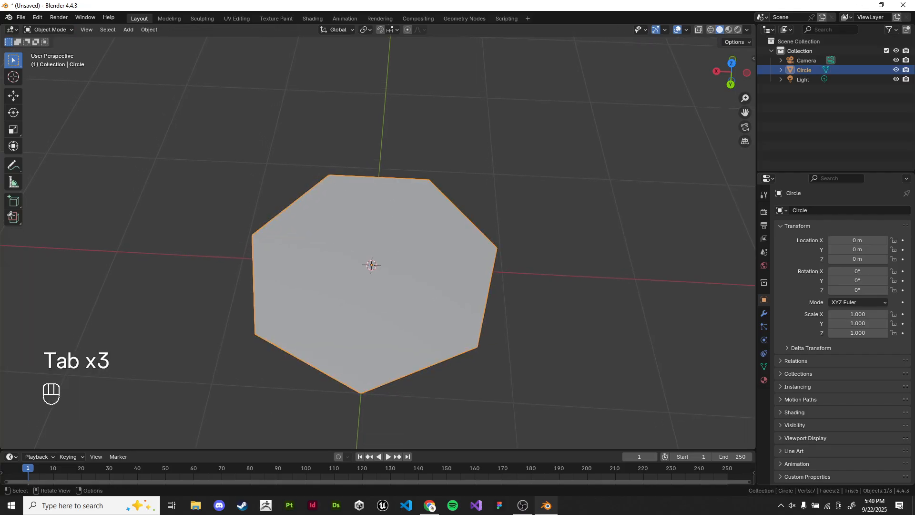
key(x)
key(Return)
key(shift+a)
key(alt+Tab)
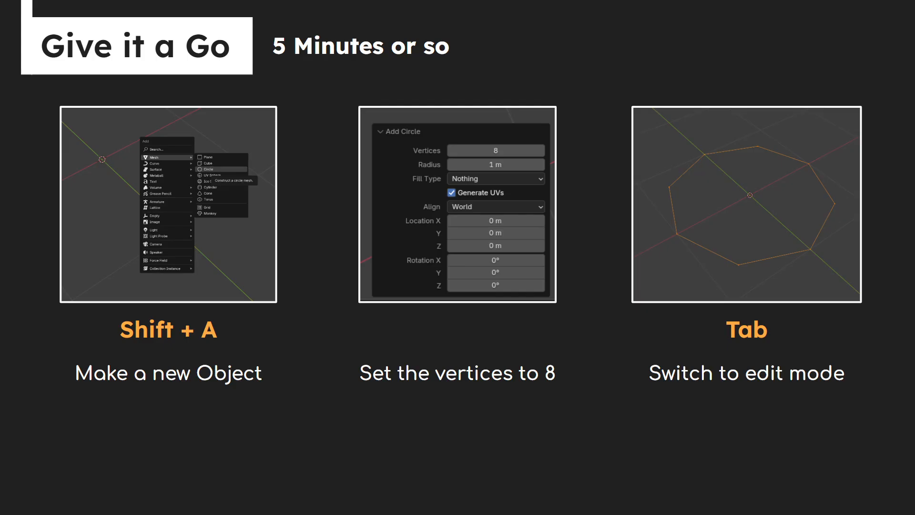
Step: Switch back to Blender and add a circle mesh with 8 vertices
key(alt+Tab)
key(shift+a)
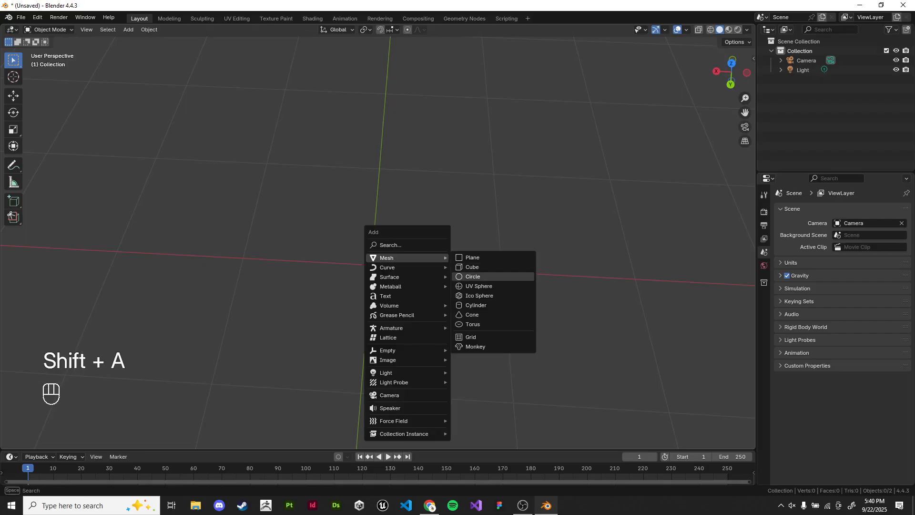
click(474, 277)
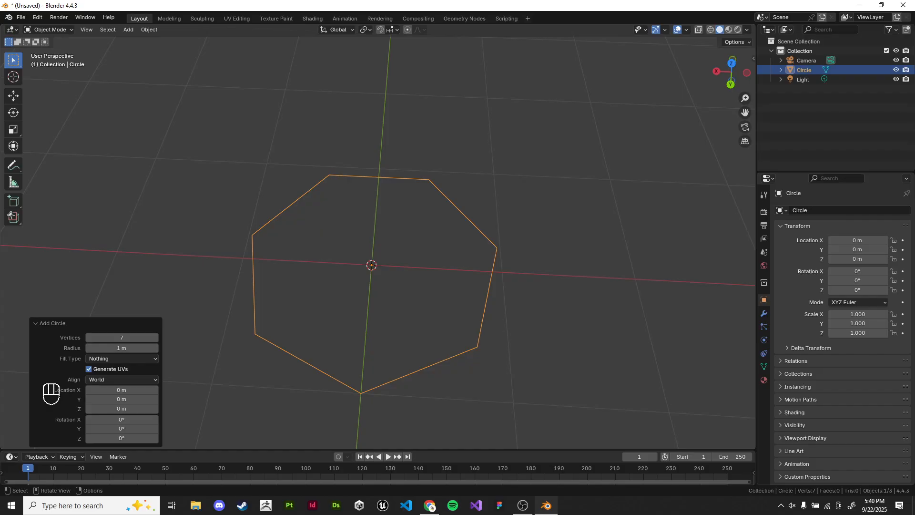
click(121, 337)
text(8)
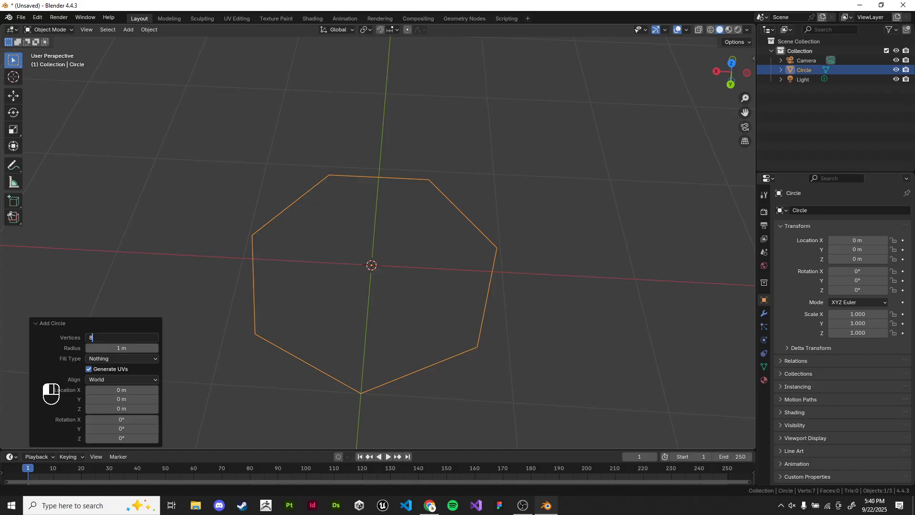
key(Return)
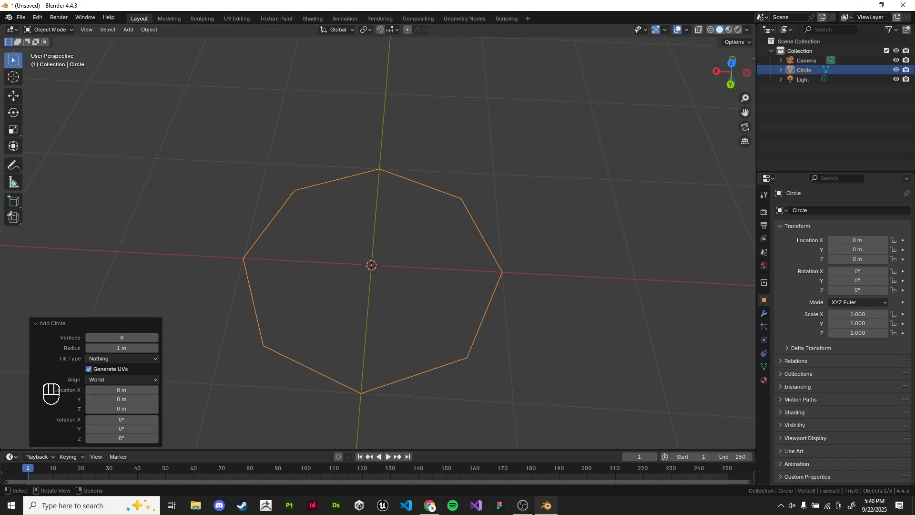
Step: Enter Edit Mode on the eight-vertex circle and select all of its vertices
key(alt+a)
middle_drag(382, 238, 430, 229)
click(452, 367)
shift+middle_drag(452, 367, 467, 320)
key(Tab)
key(Tab)
key(Tab)
click(467, 320)
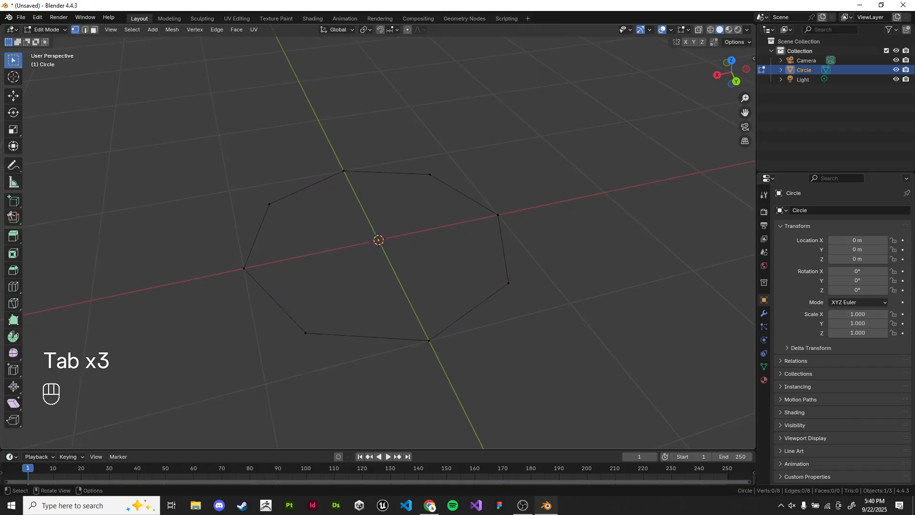
drag(141, 93, 650, 386)
scroll(379, 238, up, 1)
shift+middle_drag(387, 239, 382, 241)
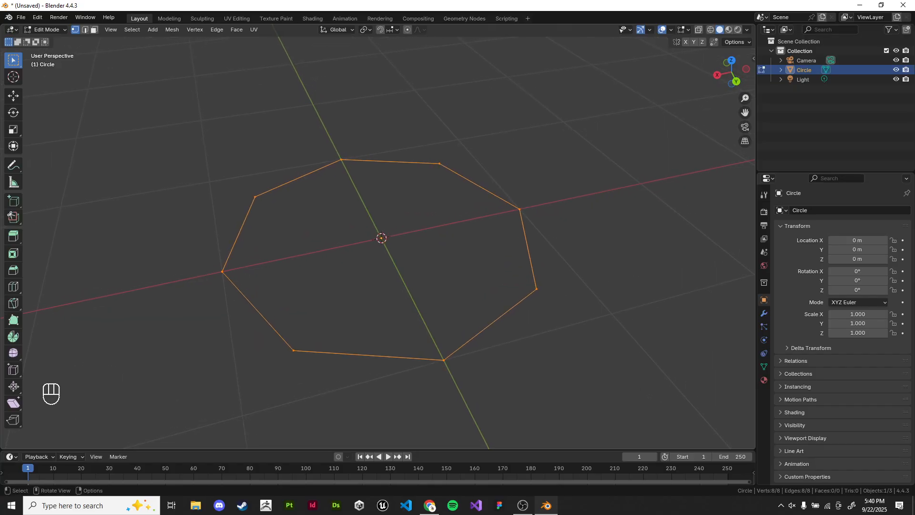
Step: Fill the circle's eight selected vertices with a face and check the next practice slide before returning to Blender
key(f)
key(alt+Tab)
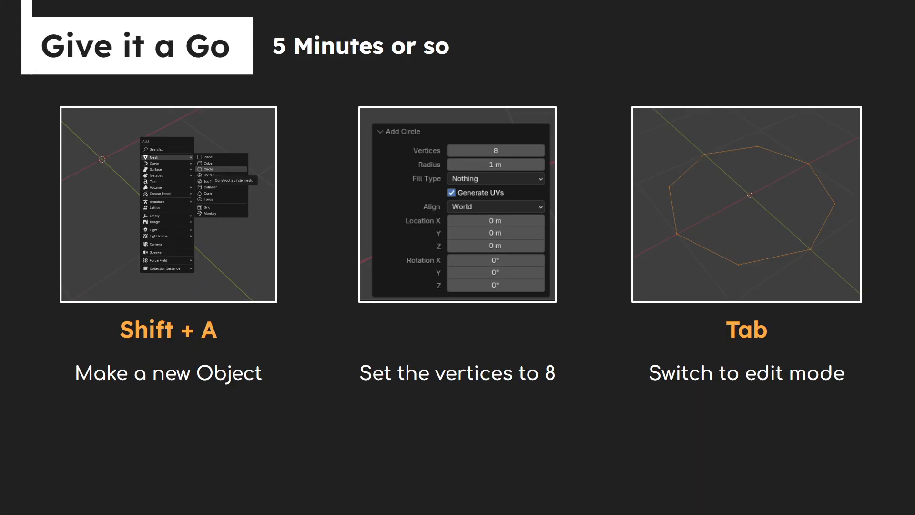
key(Right)
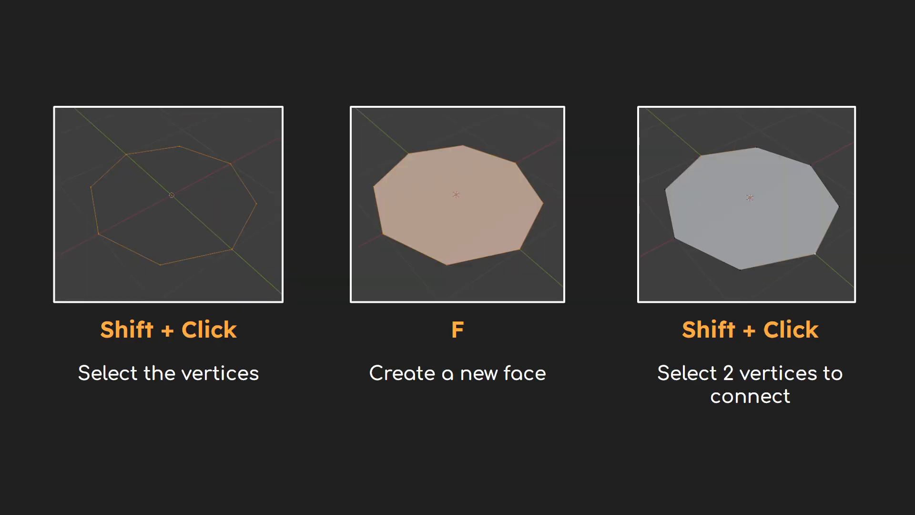
key(alt+Tab)
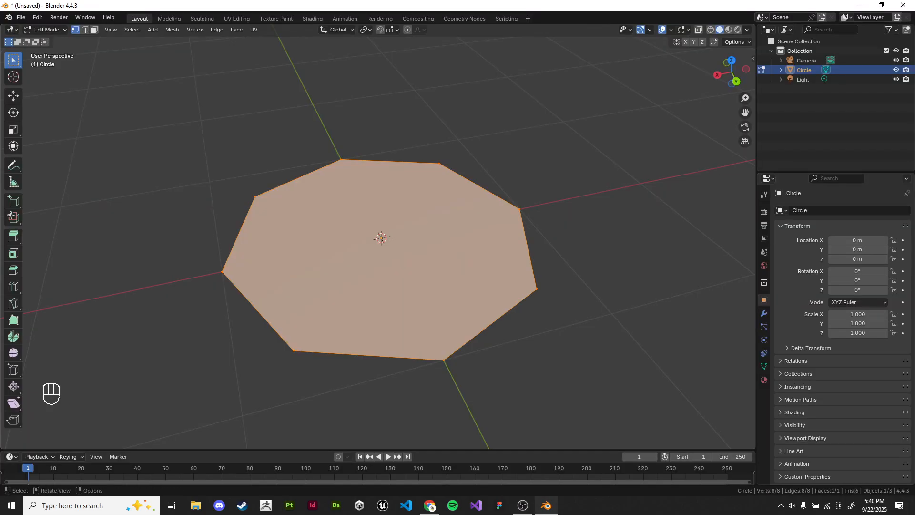
Step: Select the two opposite vertices on the Y axis and examine the filled circle in front and top views
click(572, 333)
shift+middle_drag(573, 334, 581, 318)
click(348, 146)
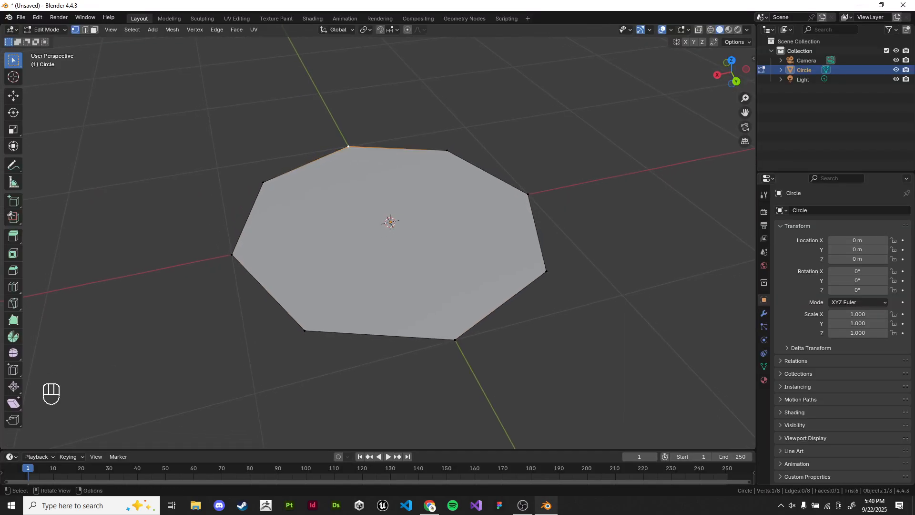
shift+click(455, 340)
shift+middle_drag(456, 340, 454, 342)
key(KP_1)
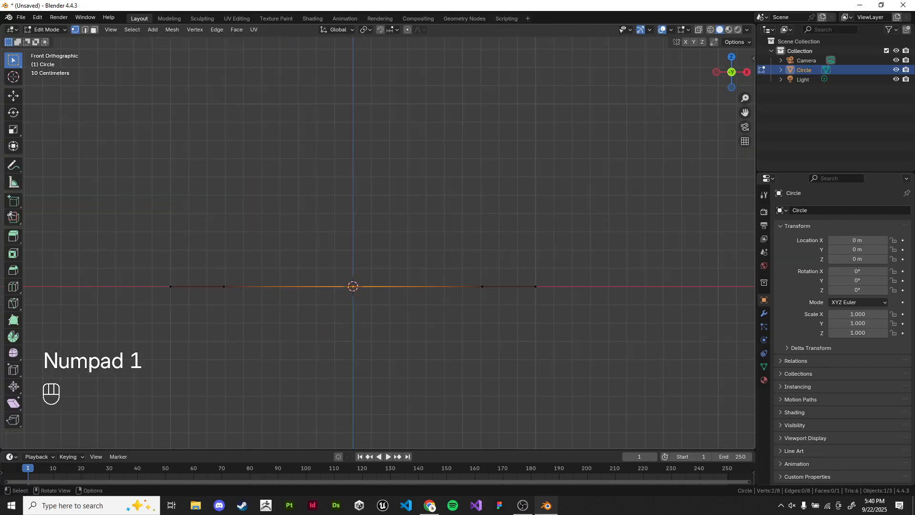
key(KP_7)
shift+middle_drag(393, 236, 401, 248)
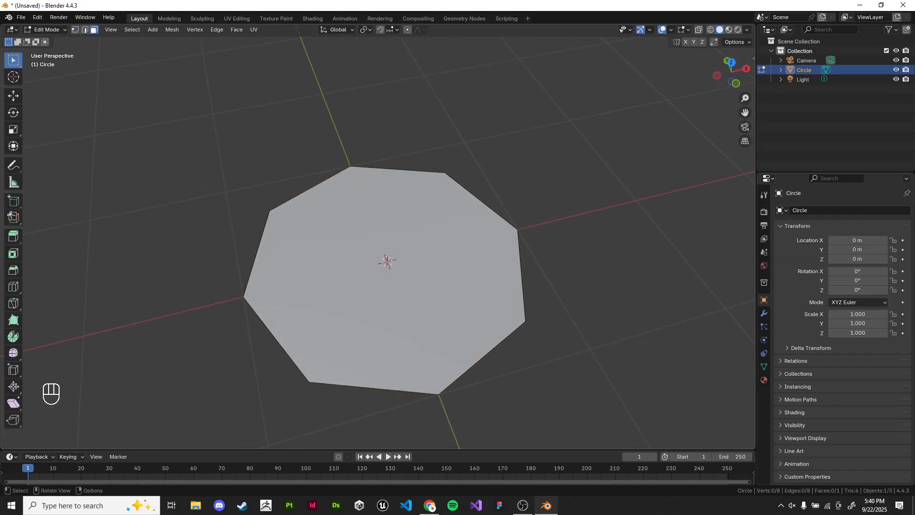
key(a)
key(g)
right_click(377, 267)
Step: In vertex mode, join the two opposite vertices on the Y axis to split the face, and clear the selection
click(75, 30)
click(351, 167)
shift+click(439, 395)
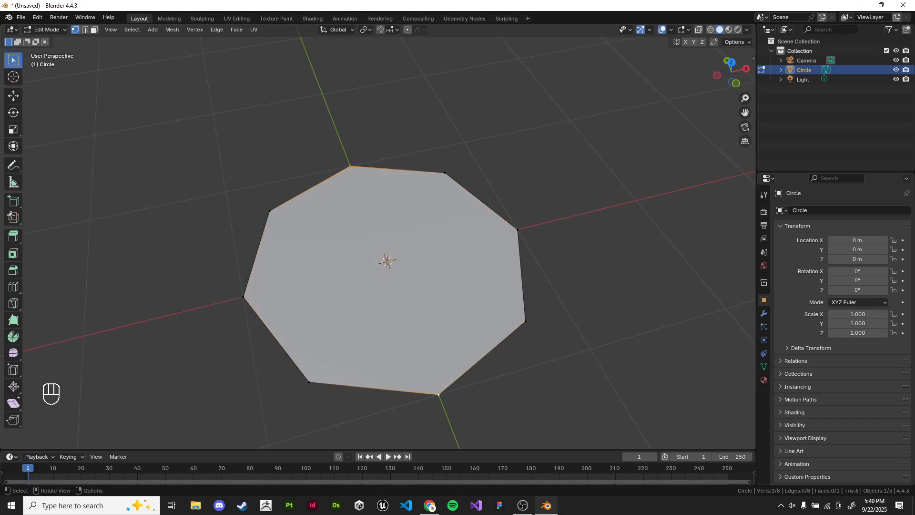
key(j)
click(534, 377)
Step: Select the five vertices bounding the positive X half of the split circle and clear the selection
click(351, 167)
shift+click(445, 172)
shift+click(518, 230)
shift+click(525, 322)
shift+click(439, 394)
click(505, 401)
Step: Select the five vertices bounding the negative X half of the split circle and clear the selection
shift+click(350, 167)
shift+click(270, 211)
shift+click(243, 297)
shift+click(310, 382)
shift+click(439, 395)
click(476, 413)
Step: Pick the two opposite vertices on the X axis and examine the two half faces in face selection mode
shift+middle_drag(396, 243, 410, 222)
scroll(391, 226, up, 1)
click(238, 288)
shift+click(561, 210)
click(94, 29)
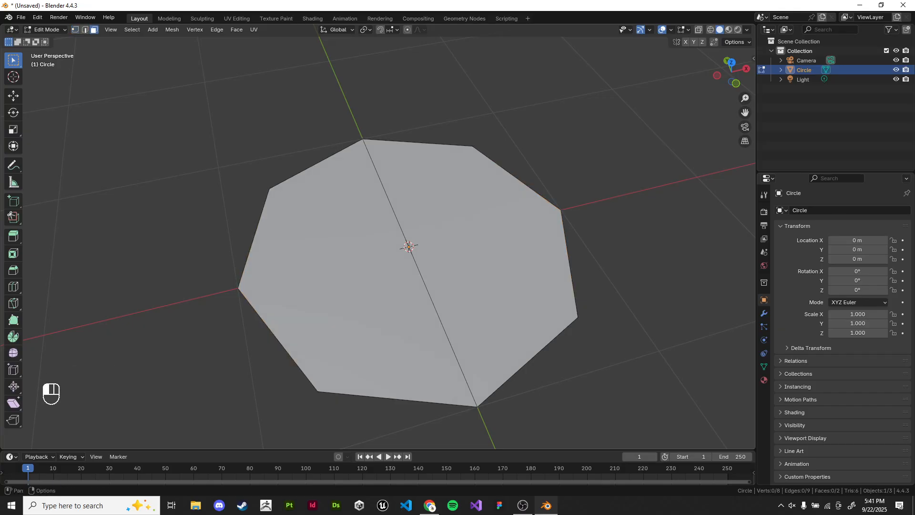
click(334, 267)
key(g)
key(g)
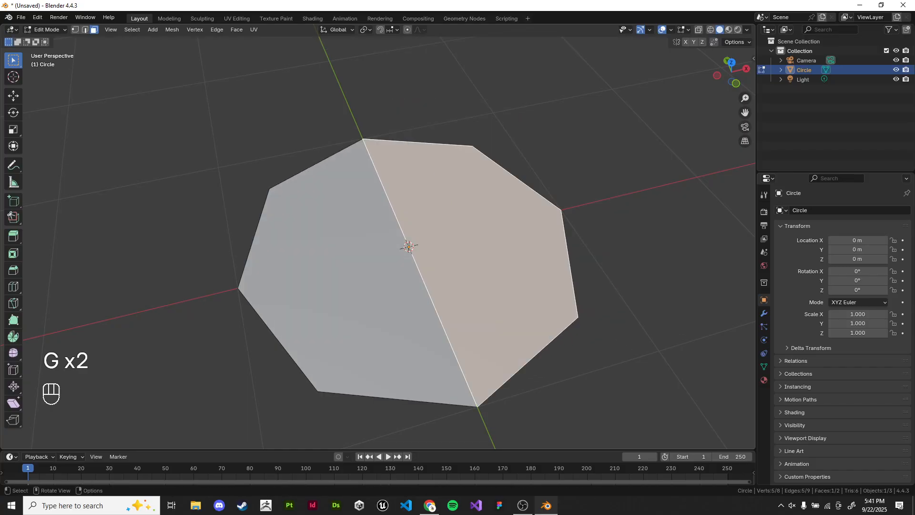
Step: In vertex mode, join the two opposite vertices on the X axis to divide the circle into quarters
click(75, 29)
click(238, 288)
shift+click(562, 210)
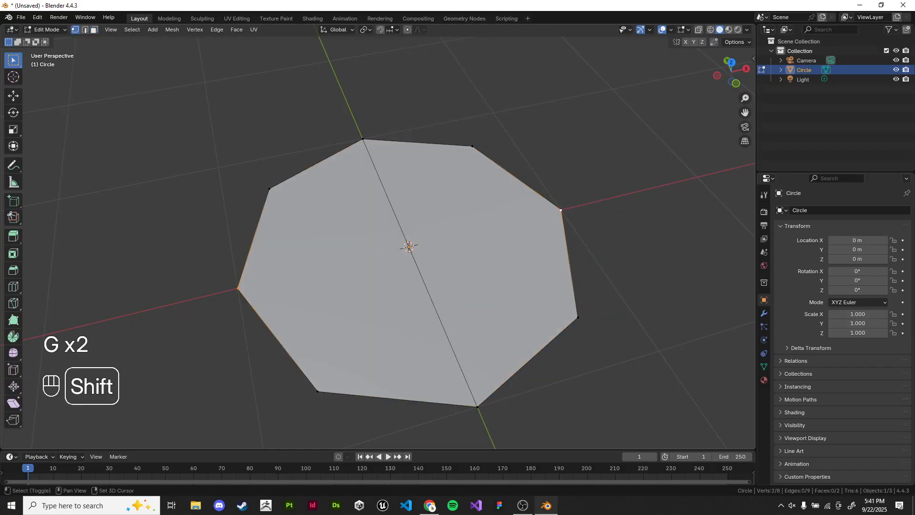
key(j)
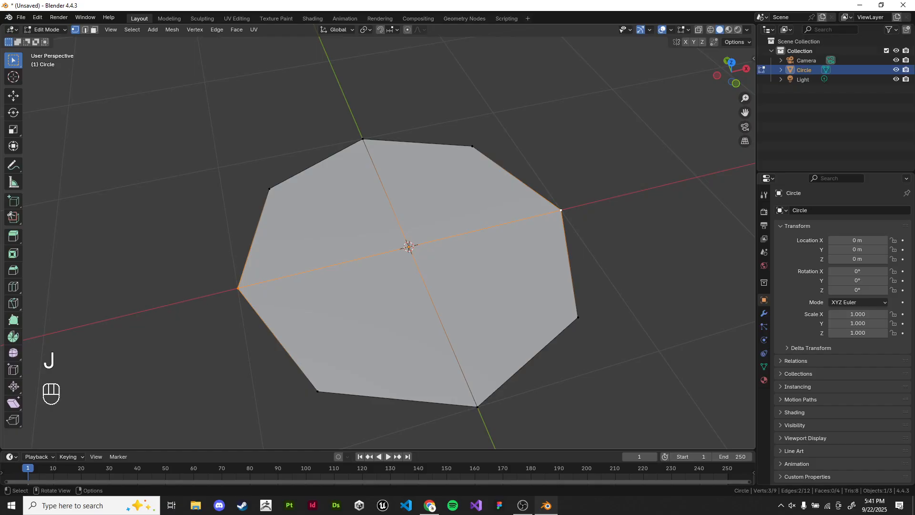
Step: Select each of the circle's four quarter faces in turn in face selection mode and clear the selection
click(85, 29)
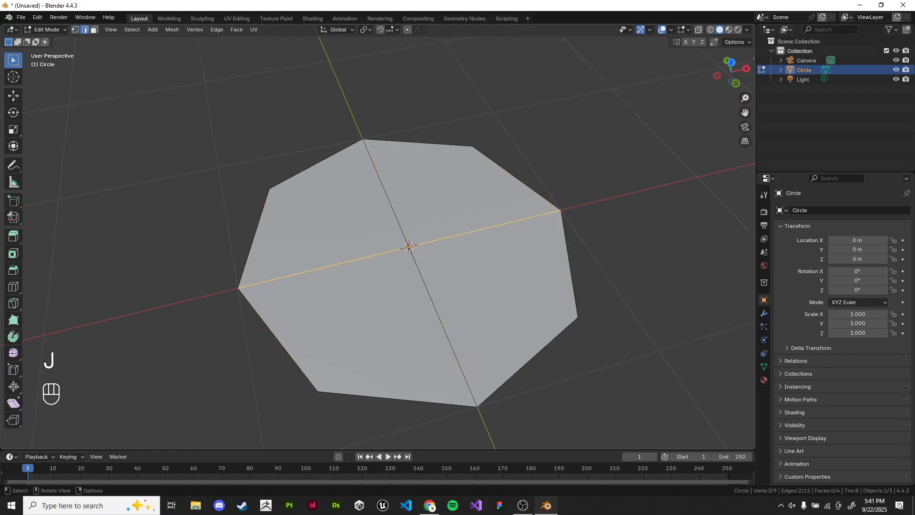
click(94, 29)
click(457, 194)
click(336, 210)
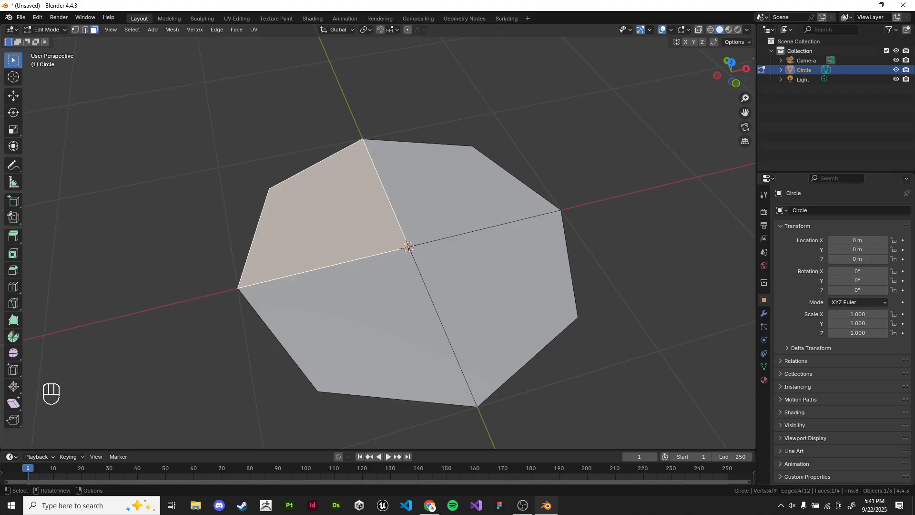
click(363, 319)
click(493, 296)
shift+middle_drag(409, 247, 377, 213)
key(a)
key(a)
scroll(399, 252, down, 1)
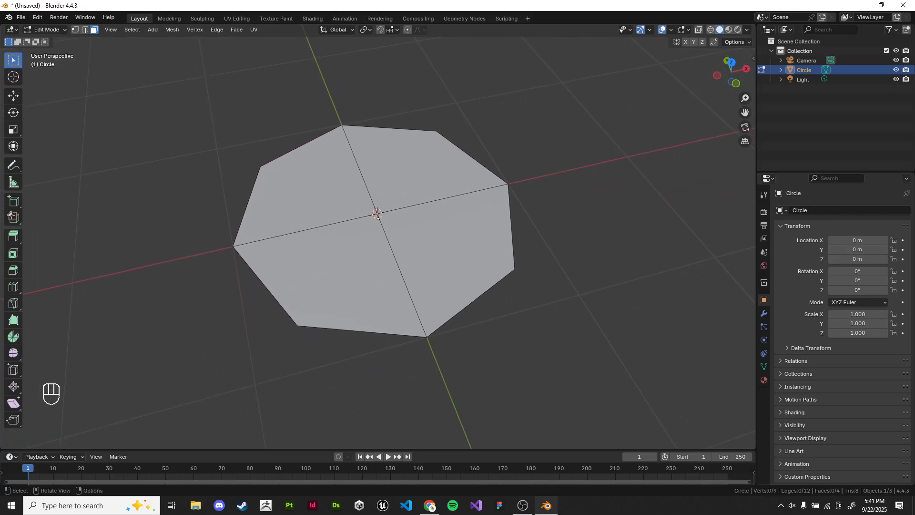
Step: Return to Object Mode and switch to the "Give it a Go" slide
key(alt)
key(Tab)
key(Tab)
shift+middle_drag(377, 214, 382, 224)
key(alt+Tab)
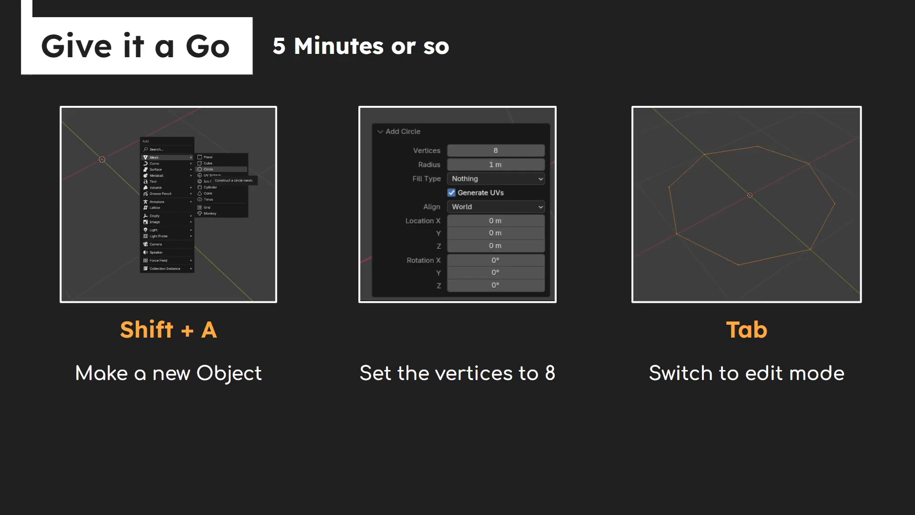
Step: Review the practice exercise slides and switch back to Blender
key(Right)
key(Right)
key(Left)
key(Left)
key(Right)
key(Left)
key(alt+Tab)
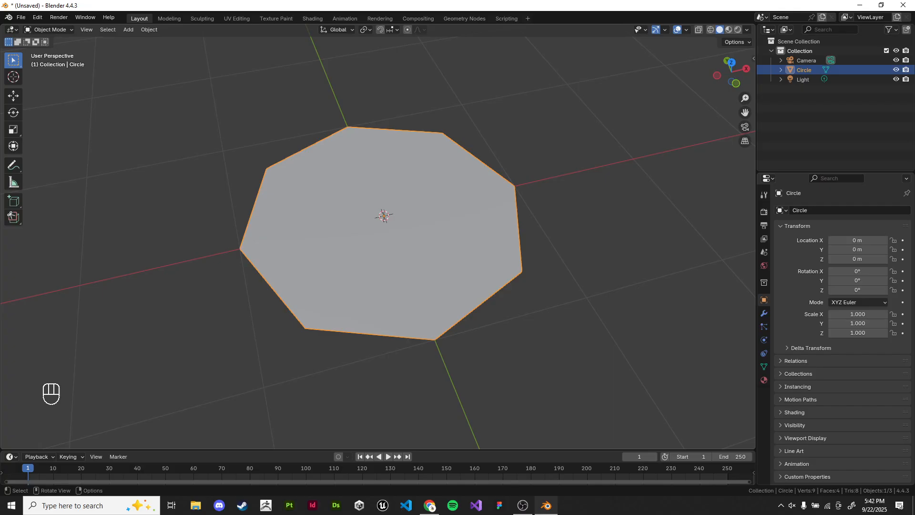
Step: Delete the divided circle and add a new circle mesh with 8 vertices
key(x)
click(554, 217)
key(shift+a)
mouse_move(549, 217)
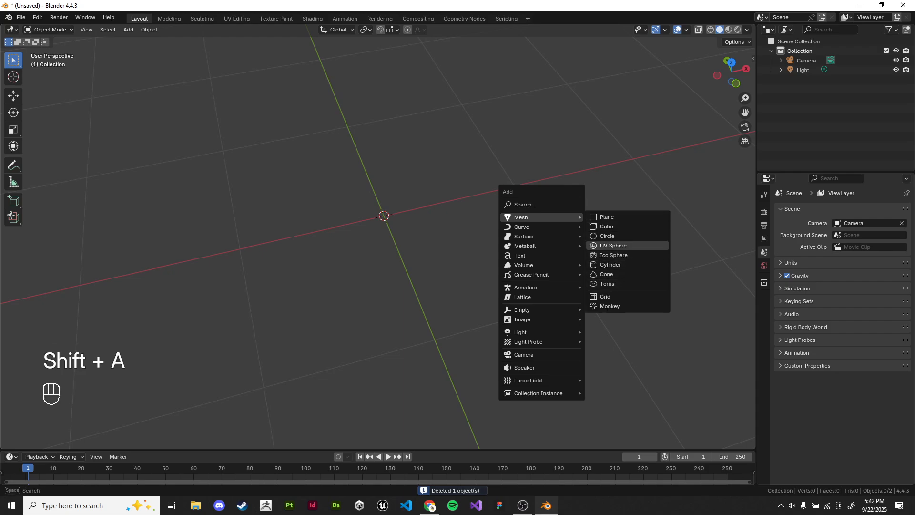
click(610, 236)
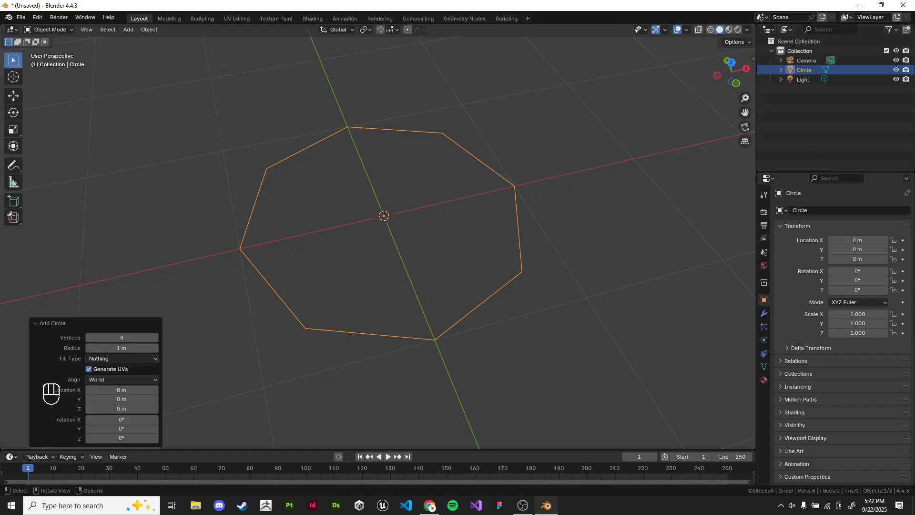
Step: Fill the new circle with a face in Edit Mode and return to Object Mode
key(Tab)
mouse_move(562, 267)
shift+middle_down()
mouse_move(557, 274)
mouse_move(567, 255)
shift+middle_up()
key(f)
click(564, 269)
key(Tab)
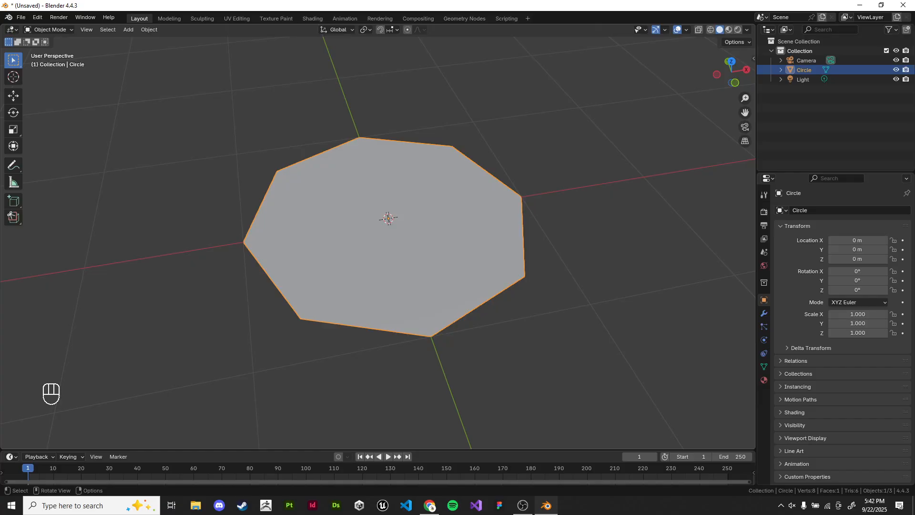
Step: Triangulate the circle's whole face in Edit Mode with the Beauty method
key(Tab)
key(a)
key(ctrl+t)
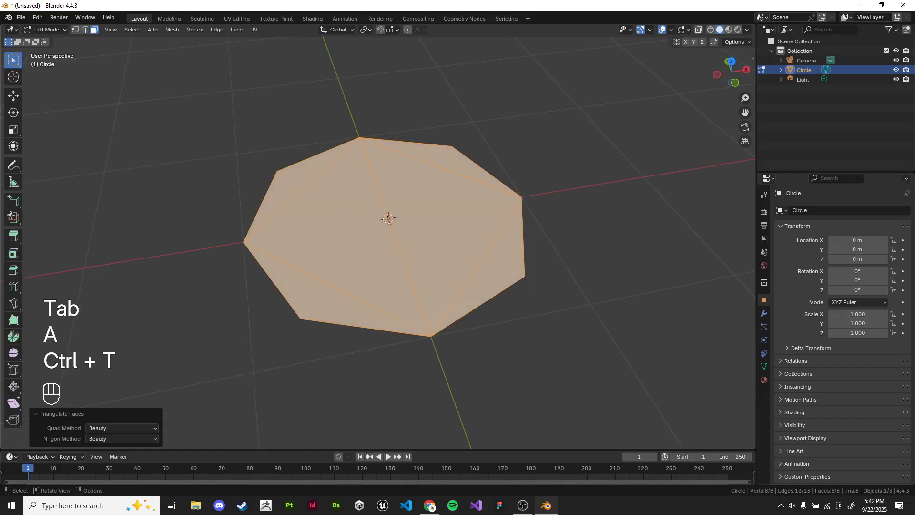
scroll(379, 238, up, 2)
shift+middle_drag(378, 234, 464, 283)
Step: Undo the triangulation of the circle's face and return to Object Mode
key(ctrl+z)
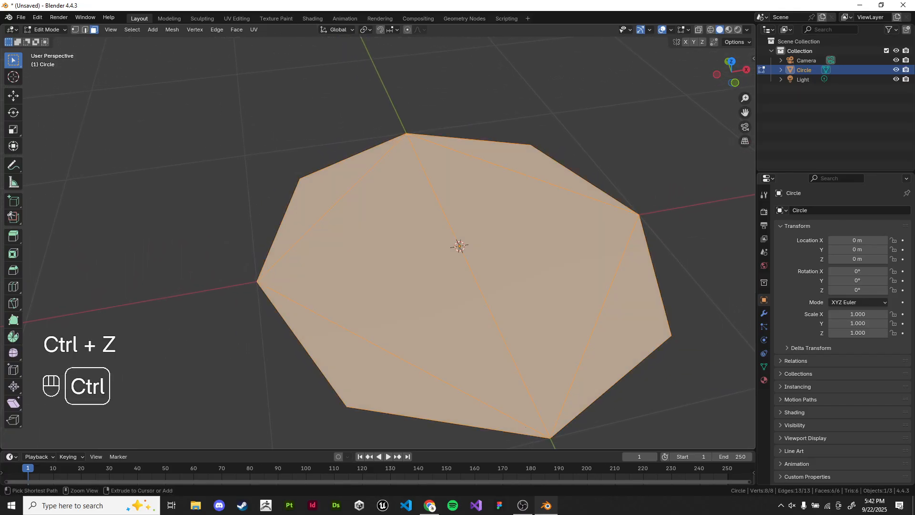
key(ctrl+z)
key(Tab)
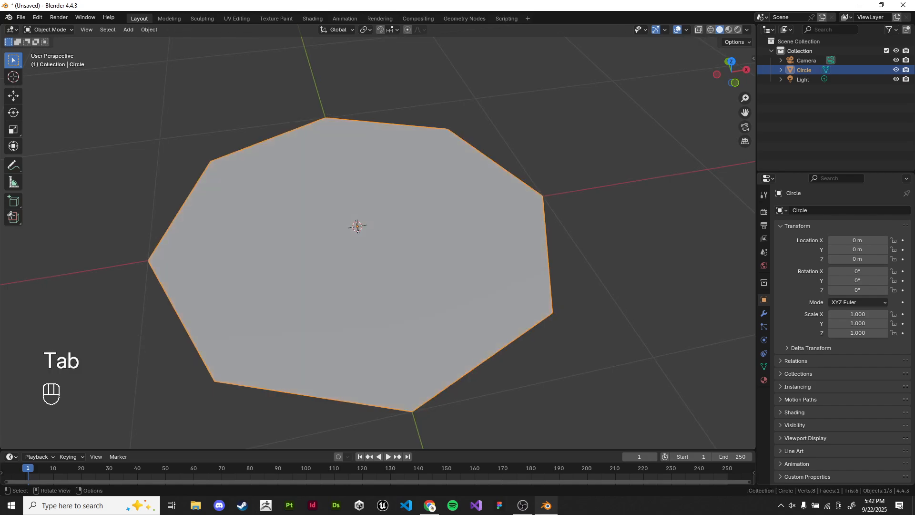
right_click(527, 211)
Step: In Edit Mode, join the two opposite vertices on the Y axis across the filled circle
key(Tab)
middle_drag(487, 244, 523, 230)
key(1)
click(235, 171)
shift+click(510, 360)
key(j)
Step: Undo the join across the circle and return to Object Mode
key(ctrl+z)
key(ctrl+z)
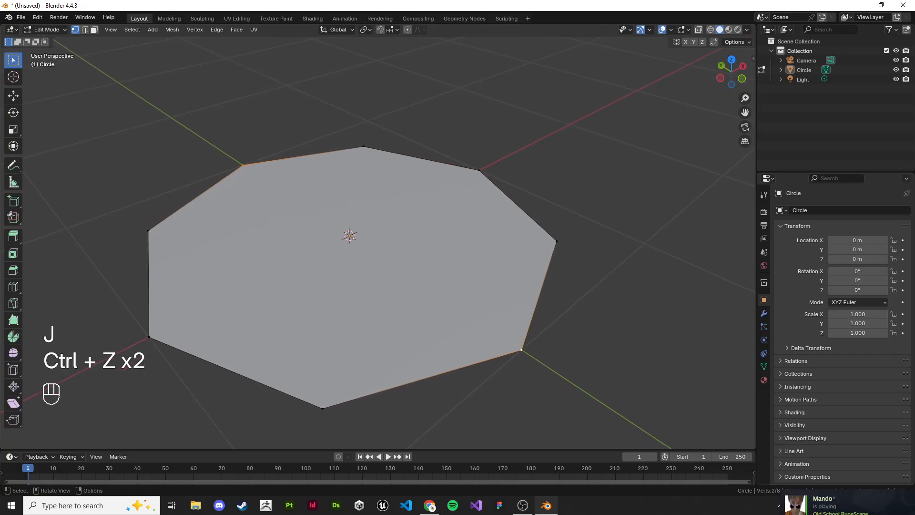
key(Tab)
shift+middle_drag(341, 234, 350, 232)
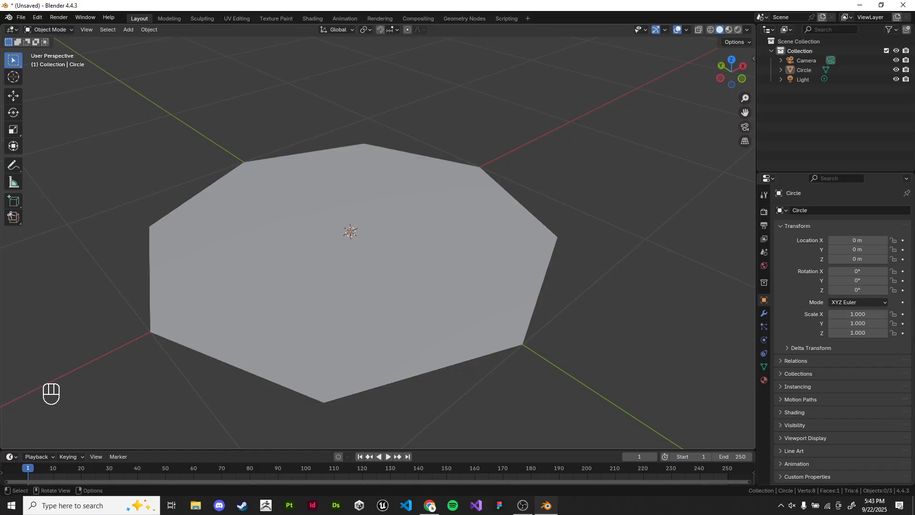
Step: Delete the filled circle in Object Mode
key(Tab)
key(x)
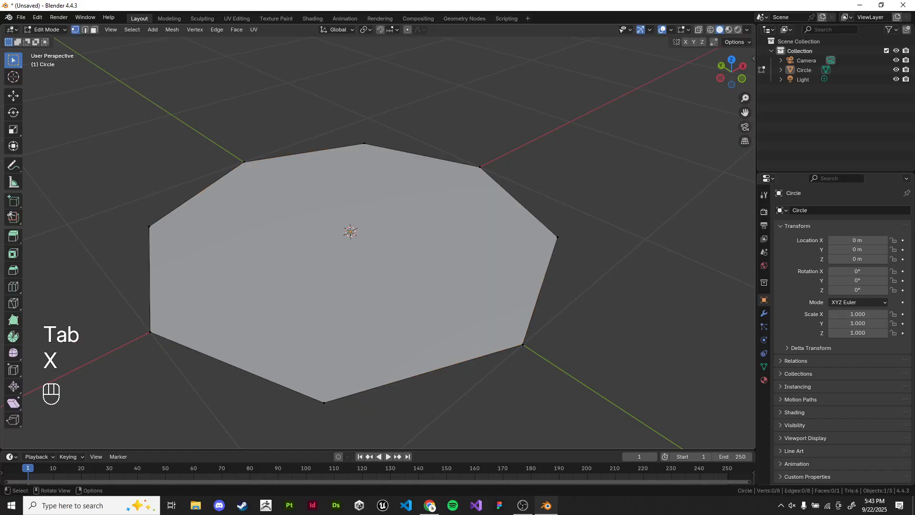
key(Tab)
key(x)
key(shift+a)
mouse_move(448, 212)
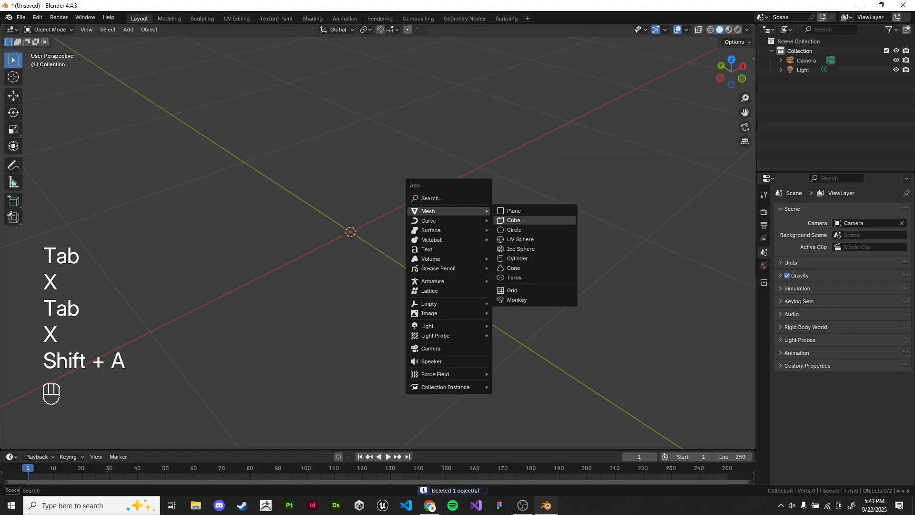
click(521, 248)
key(ctrl+z)
Step: Add a five-sided cylinder mesh, enter Edit Mode on it and clear the selection
key(shift+a)
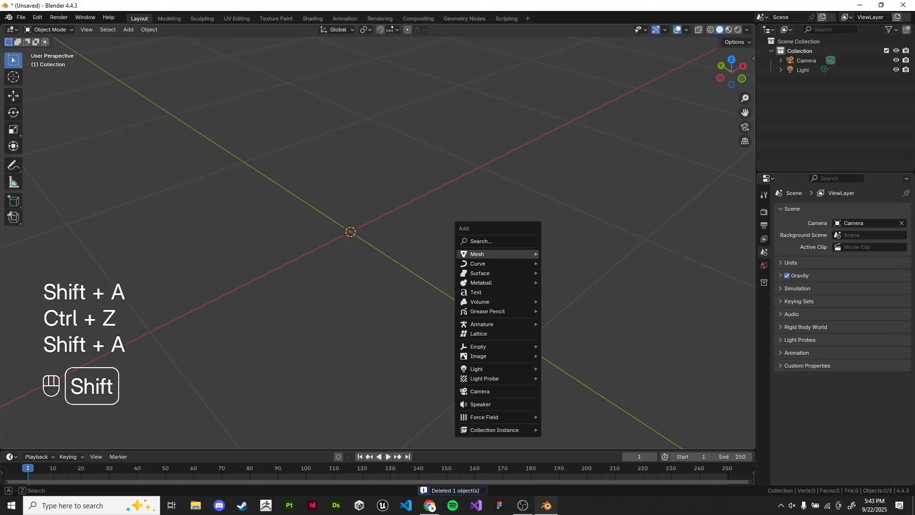
mouse_move(496, 254)
click(567, 301)
drag(122, 327, 128, 327)
scroll(378, 237, down, 3)
key(Tab)
shift+middle_drag(429, 238, 430, 268)
click(549, 267)
scroll(378, 236, up, 2)
shift+middle_drag(367, 229, 377, 262)
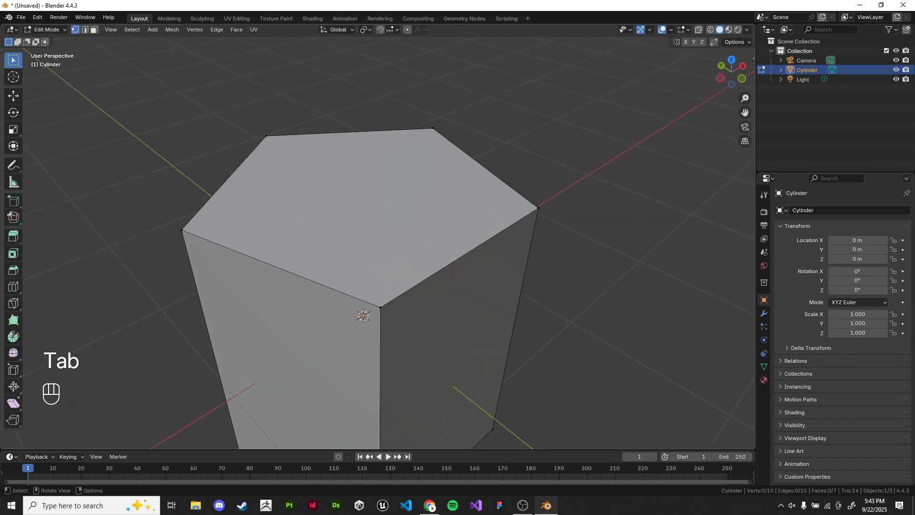
Step: Add a vertical loop cut through one side face and join its top vertex to the opposite corner of the cap
shift+click(267, 136)
key(ctrl+r)
double_click(458, 262)
click(267, 136)
shift+click(469, 251)
key(j)
middle_drag(429, 238, 432, 248)
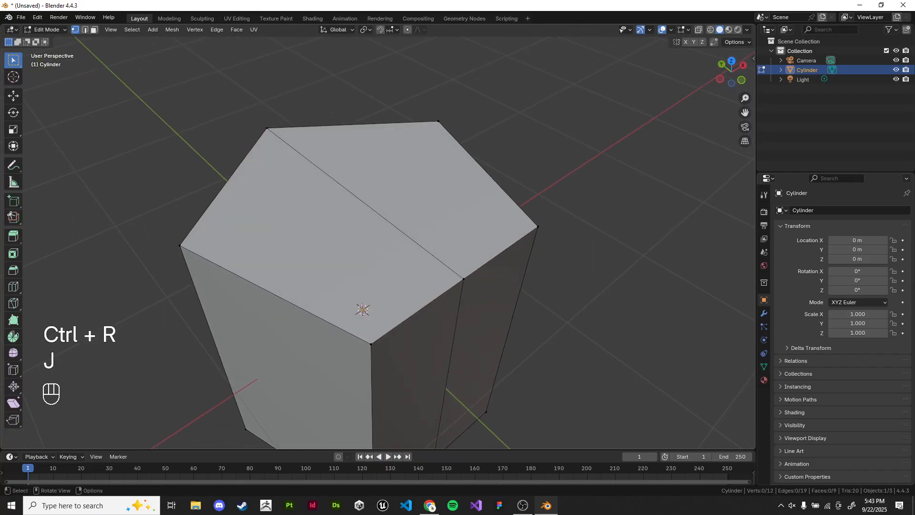
Step: Undo the join between the cap corner and the loop cut's vertex
key(ctrl+z)
key(ctrl+z)
key(ctrl+z)
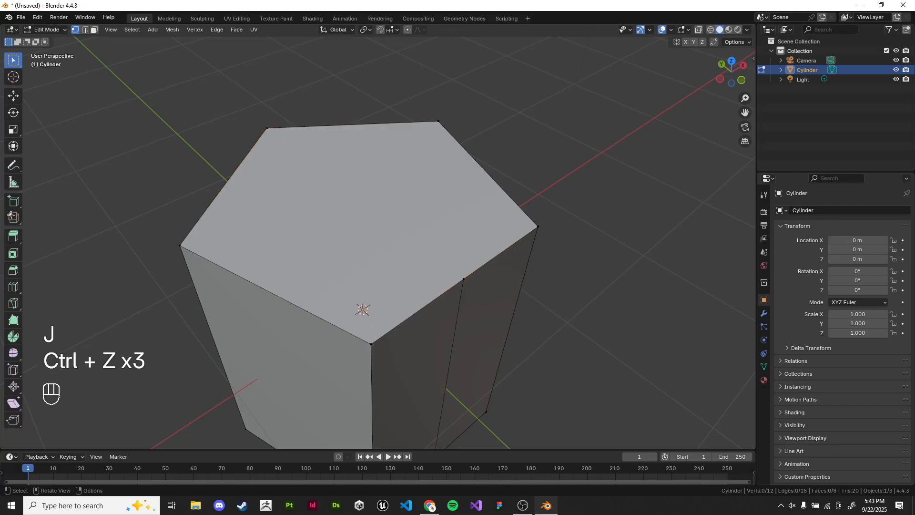
Step: Join the rear cap corner to the nearest front cap corner, splitting the pentagon into a triangle and a quad
click(266, 128)
shift+click(371, 344)
key(j)
Step: Dissolve the vertical loop cut edge on the cylinder's side in edge selection mode
key(2)
key(ctrl+x)
mouse_move(364, 310)
middle_down()
mouse_move(367, 289)
mouse_move(362, 310)
middle_up()
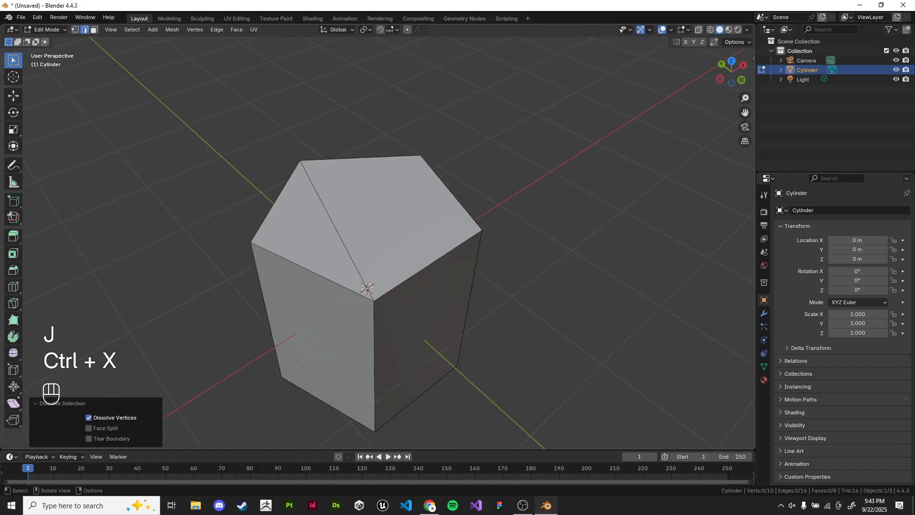
scroll(367, 309, up, 3)
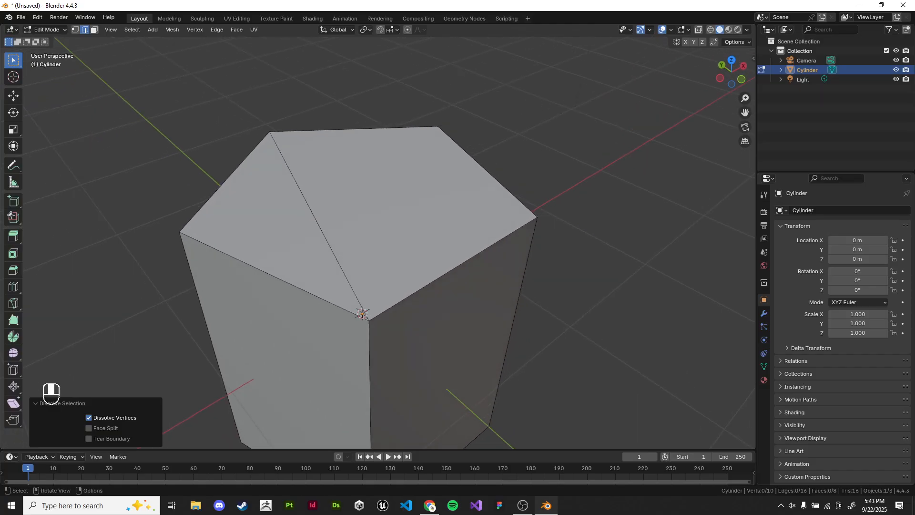
Step: Select the joining edge across the cap, and in face mode select both the triangle and the quad
key(Tab)
key(Tab)
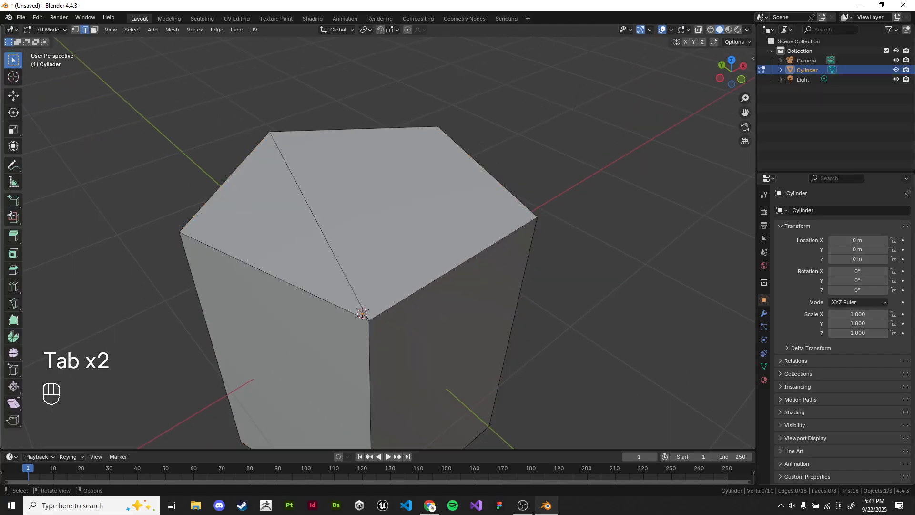
click(295, 182)
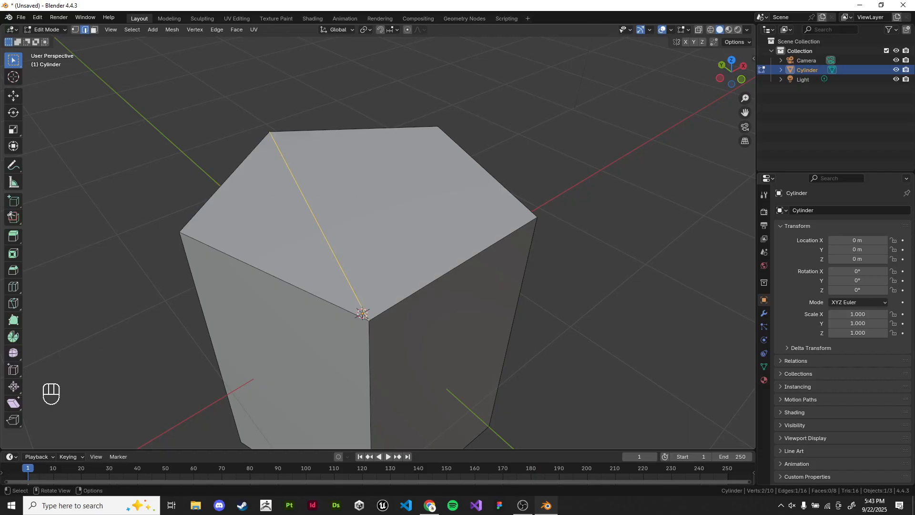
key(3)
drag(273, 161, 349, 197)
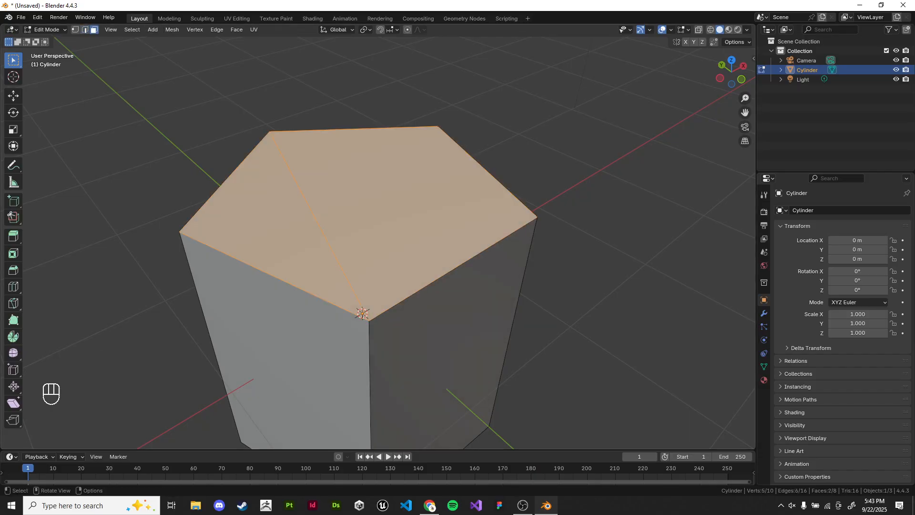
Step: Return the five-sided cylinder to Object Mode and delete it
shift+middle_drag(349, 197, 358, 189)
scroll(399, 243, down, 4)
key(Tab)
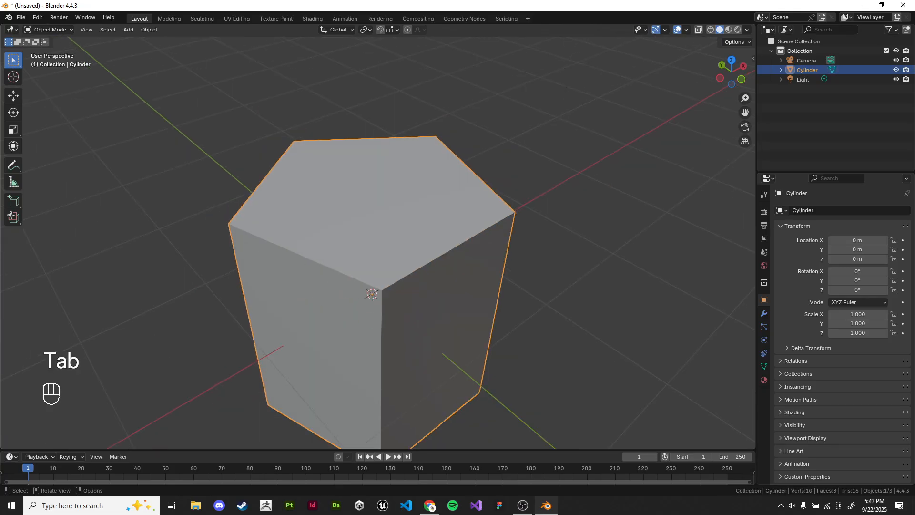
key(x)
click(399, 243)
Step: Switch to the Google Slides presentation and advance to the Snapping title slide
key(alt+Tab)
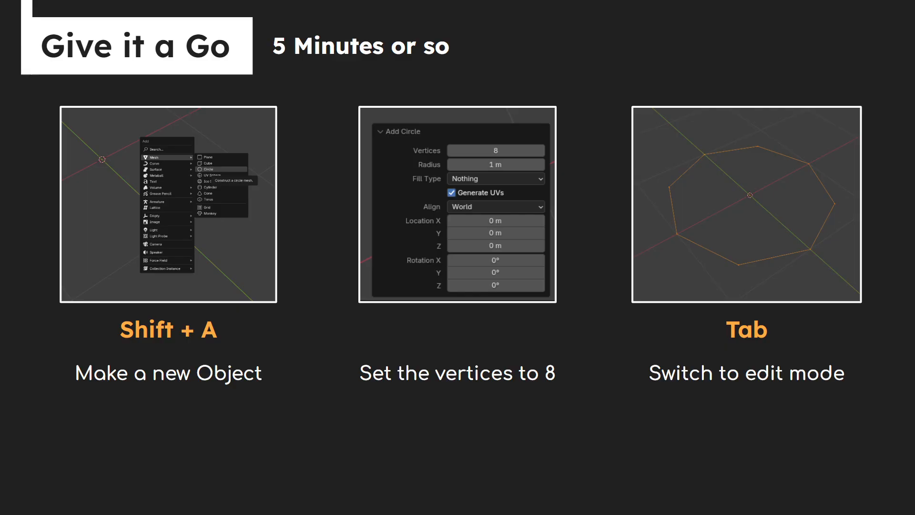
key(Right)
key(Right)
key(Right)
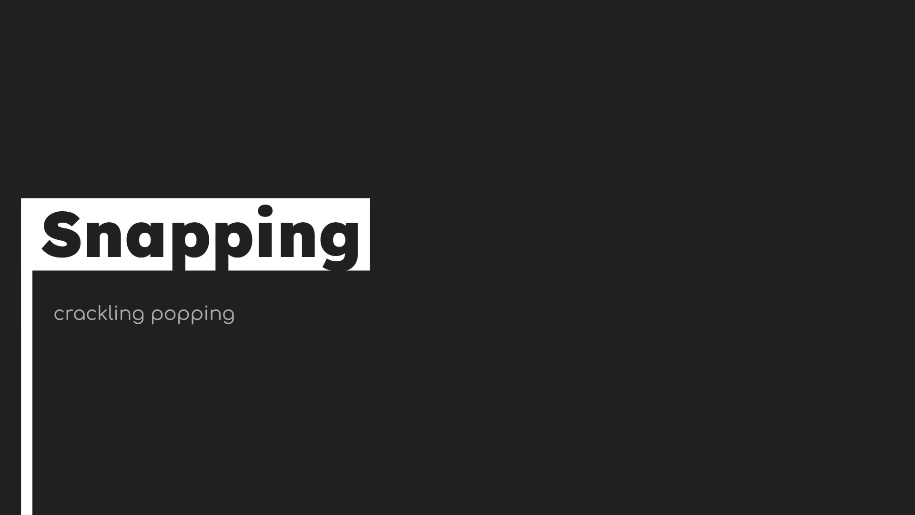
Step: Switch back to Blender, add a cube and enter Edit Mode on it
key(alt+Tab)
key(shift+a)
mouse_move(406, 215)
click(477, 225)
middle_drag(477, 224, 415, 222)
scroll(363, 207, down, 4)
key(Tab)
key(ctrl+r)
right_click(420, 224)
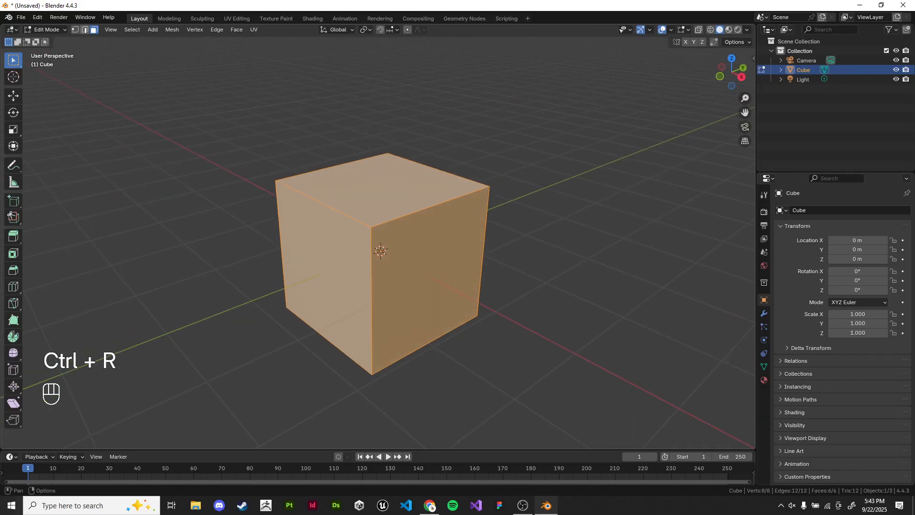
Step: Delete four of the cube's faces, keeping only one upright wall face and the adjoining floor face
shift+click(379, 251)
key(x)
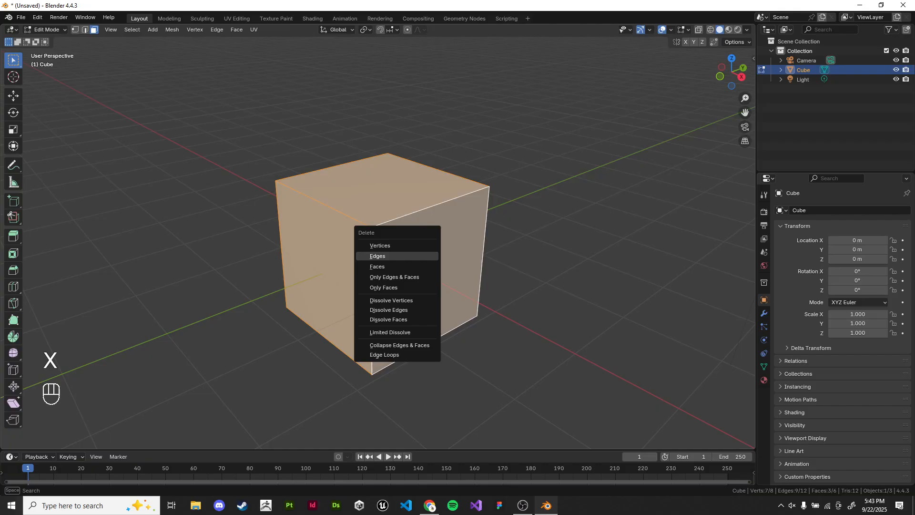
middle_drag(380, 249, 472, 262)
shift+click(311, 262)
key(x)
click(311, 262)
middle_drag(311, 262, 419, 222)
key(ctrl+z)
key(x)
click(420, 233)
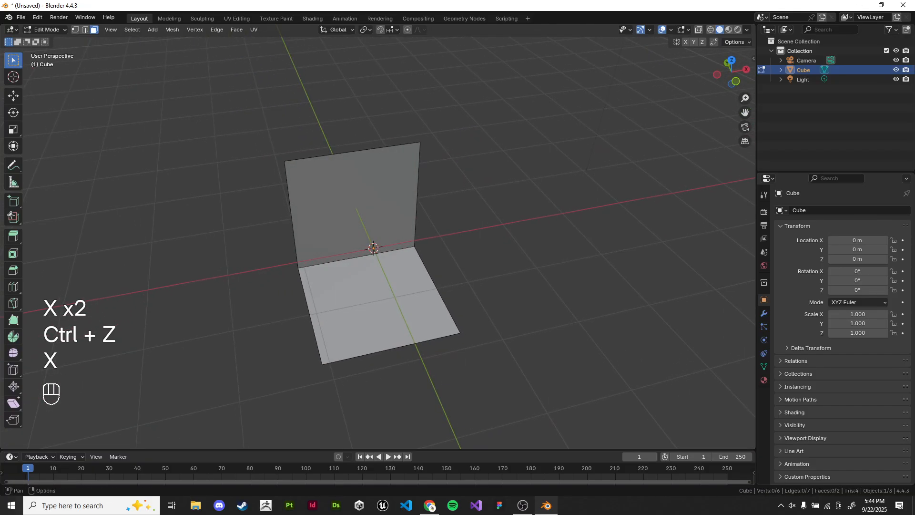
Step: In edge selection mode, extrude the wall's side edge about 2.15 m along X, and extrude it again to form a third panel
click(85, 29)
middle_drag(441, 221, 310, 189)
click(434, 212)
key(e)
middle_click(494, 194)
click(453, 193)
key(e)
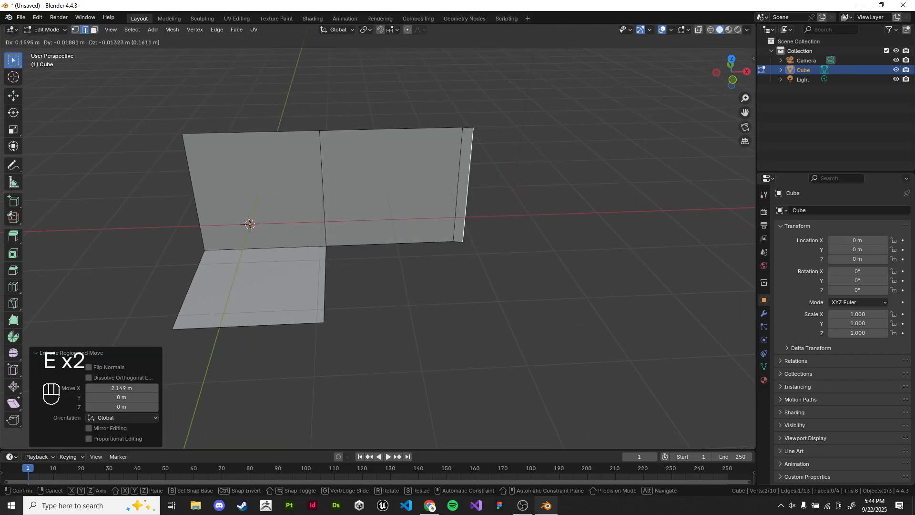
middle_click(563, 191)
click(651, 191)
click(634, 267)
middle_drag(591, 267, 684, 277)
scroll(684, 277, up, 3)
middle_drag(683, 277, 673, 287)
shift+middle_drag(673, 287, 668, 248)
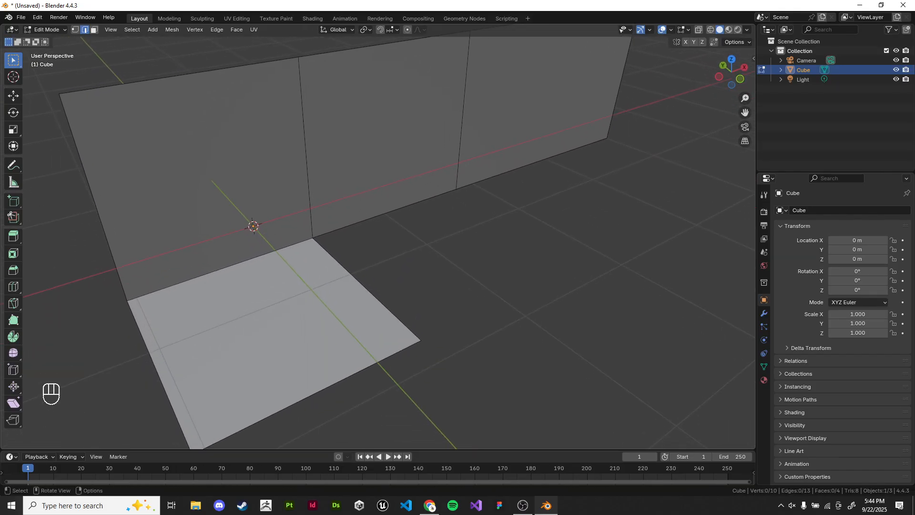
click(370, 291)
key(g)
right_click(371, 275)
shift+middle_drag(371, 276, 365, 277)
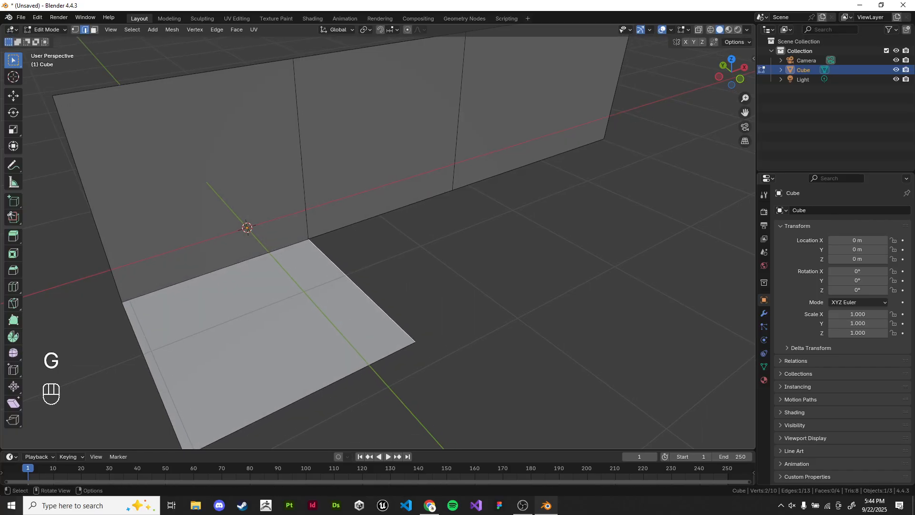
shift+middle_drag(366, 277, 356, 299)
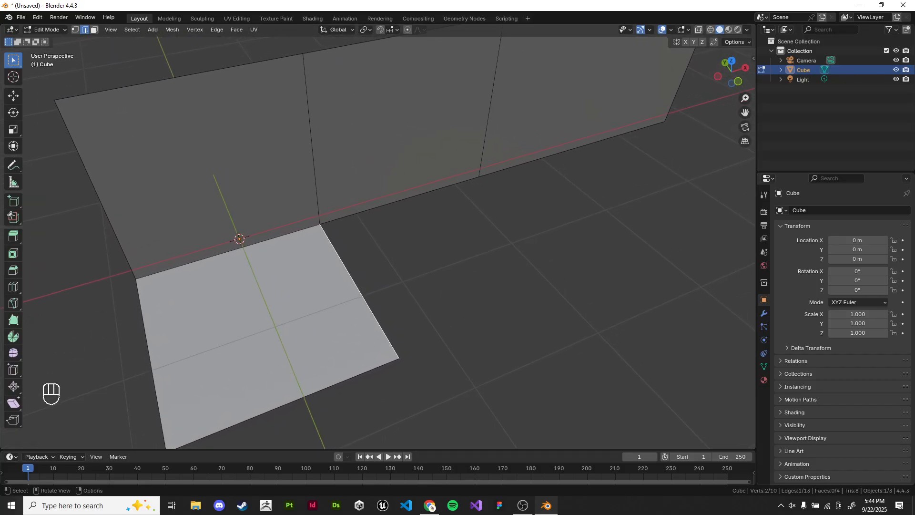
Step: In vertex selection mode, select the lower wall vertex shared by the second and third panels
key(1)
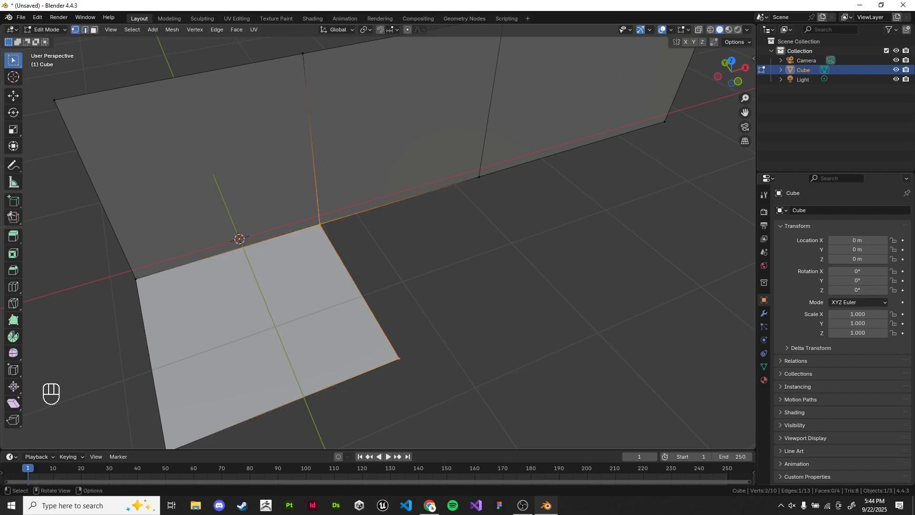
drag(474, 155, 511, 202)
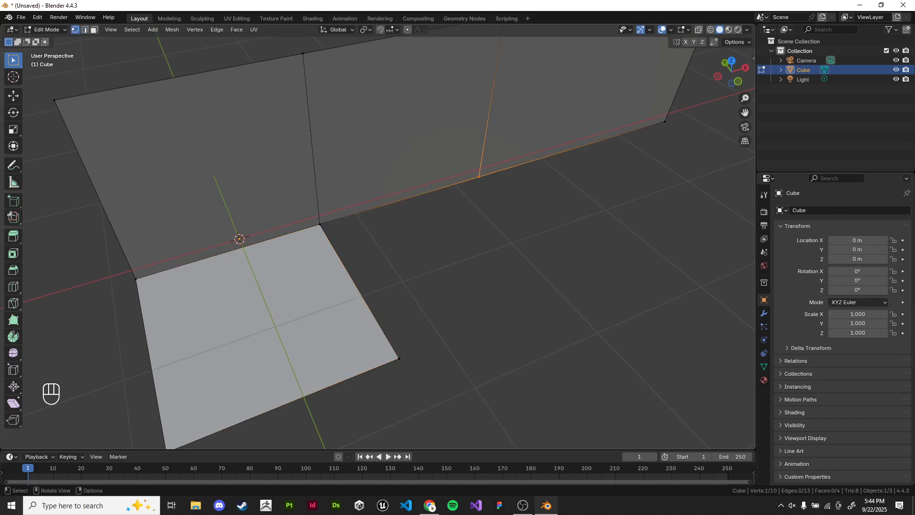
key(e)
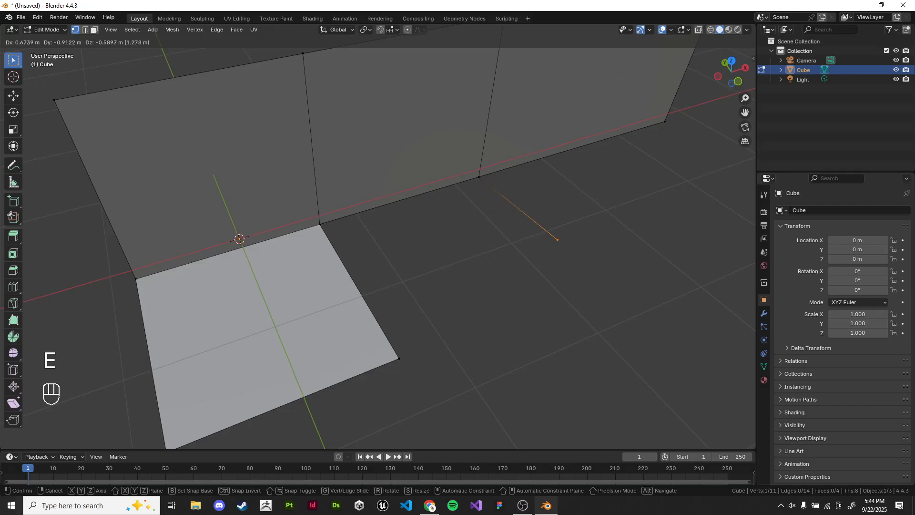
right_click(572, 265)
key(ctrl+z)
shift+middle_drag(572, 264, 573, 249)
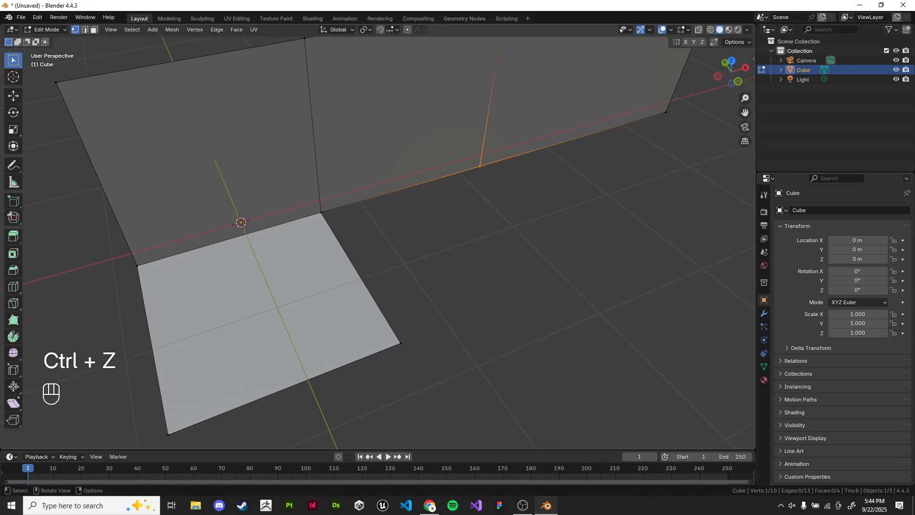
Step: Extrude the selected lower wall vertex about 1.84 m outward along negative Y
key(e)
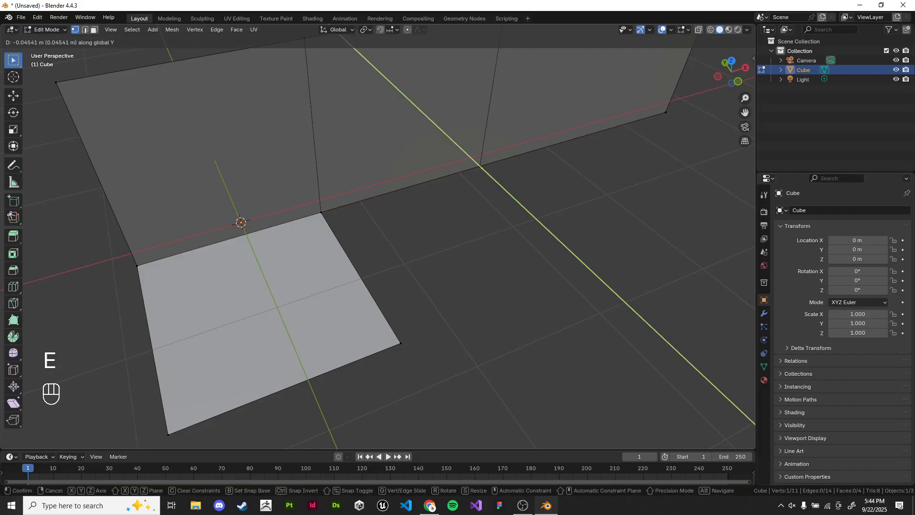
click(579, 257)
middle_drag(579, 258, 532, 258)
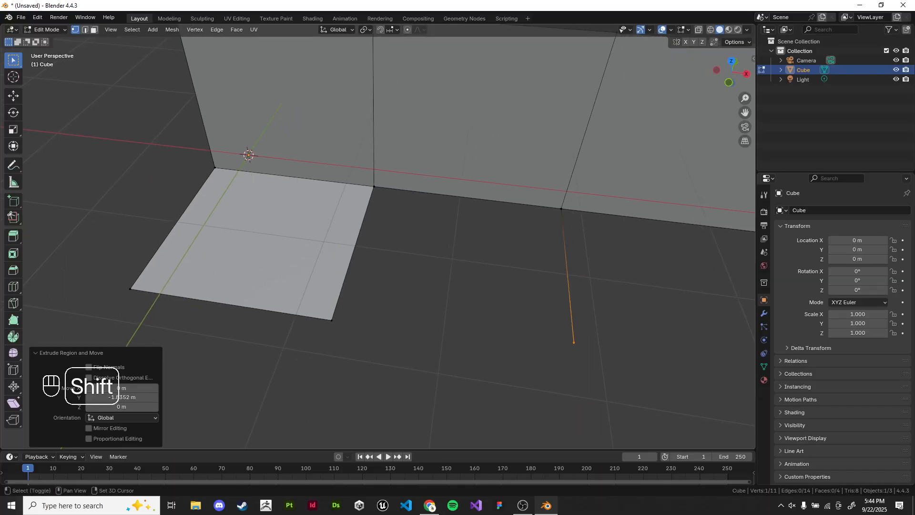
Step: Fill a floor face between the extruded vertex, the existing floor's front corner and the second panel's two lower vertices
shift+click(332, 320)
shift+click(374, 187)
shift+click(562, 209)
key(f)
click(605, 267)
Step: Extrude the lower vertex at the wall's far end outward along negative Y
shift+middle_drag(606, 267, 413, 218)
click(601, 209)
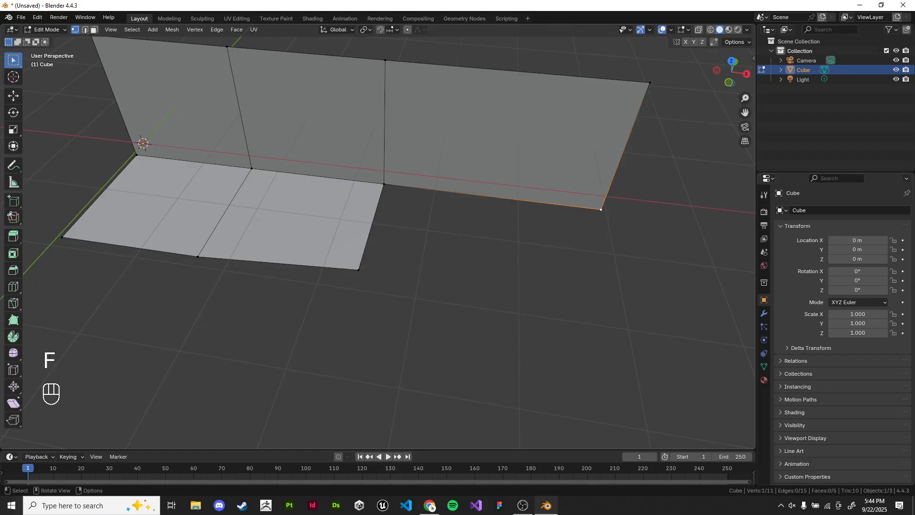
key(e)
key(y)
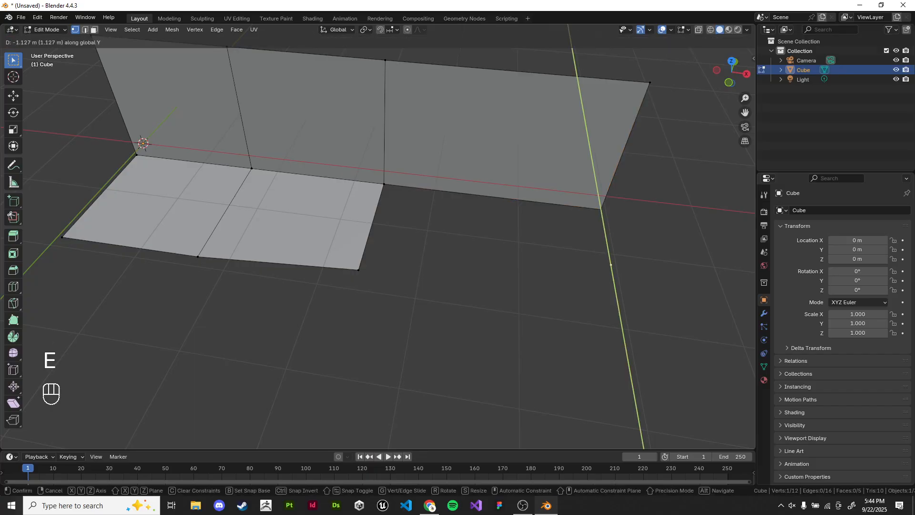
click(617, 299)
Step: Fill the third floor face between the new vertex, the neighbouring front corner and the third panel's two lower vertices
shift+click(358, 270)
shift+click(384, 184)
shift+click(601, 210)
key(f)
click(668, 267)
Step: Try moving the floor's middle front vertex along X, and check the front edge's alignment in top orthographic view
middle_drag(477, 276, 534, 281)
shift+middle_drag(443, 274, 521, 203)
scroll(514, 260, up, 1)
click(518, 200)
key(g)
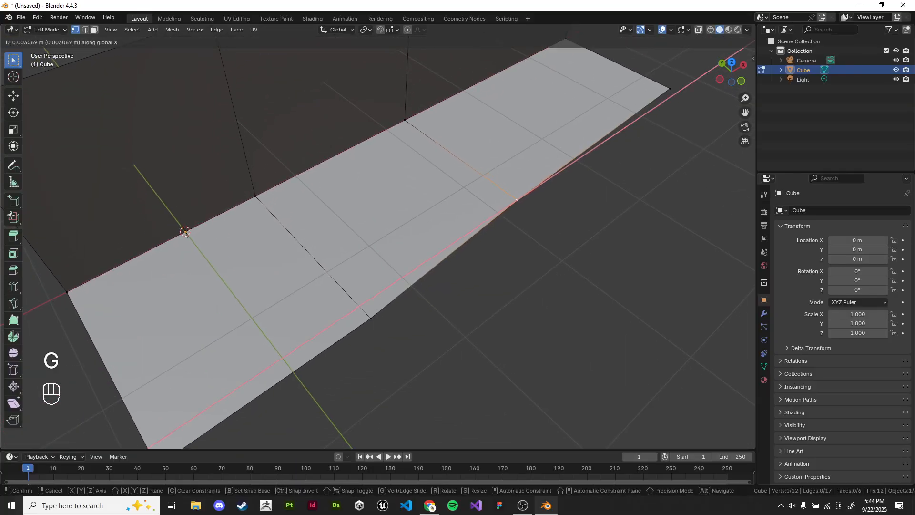
key(g)
key(KP_7)
scroll(509, 178, down, 2)
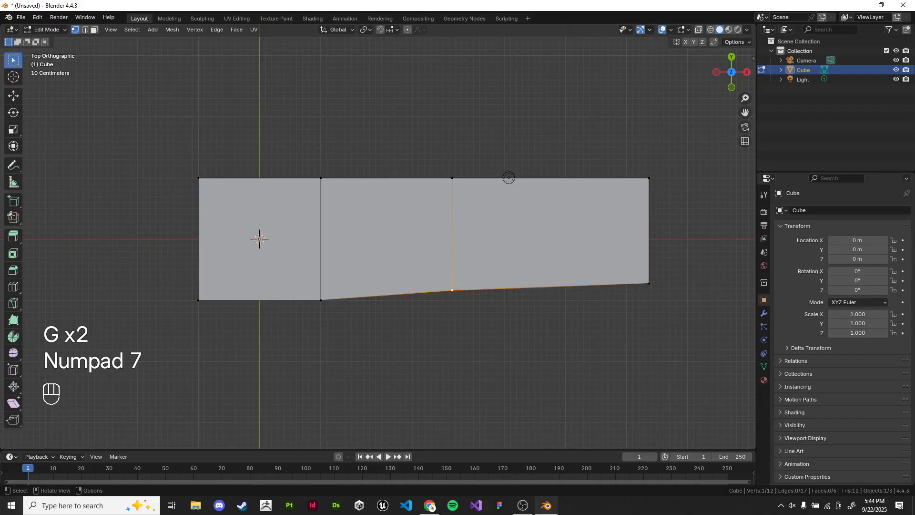
mouse_move(517, 200)
shift+middle_down()
mouse_move(527, 203)
mouse_move(526, 218)
mouse_move(527, 209)
shift+middle_up()
Step: Consult the Snapping slide in the presentation, return to Blender and toggle snapping repeatedly, leaving it on
key(alt+Tab)
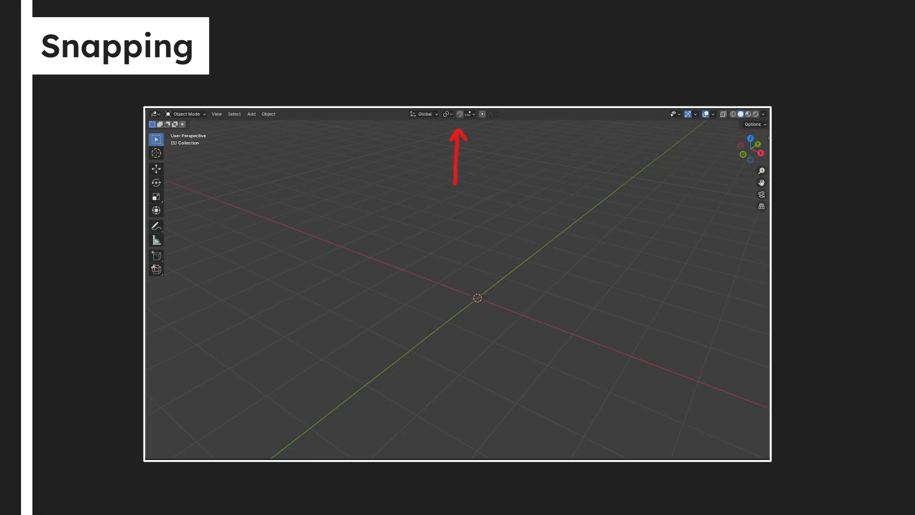
key(alt+Tab)
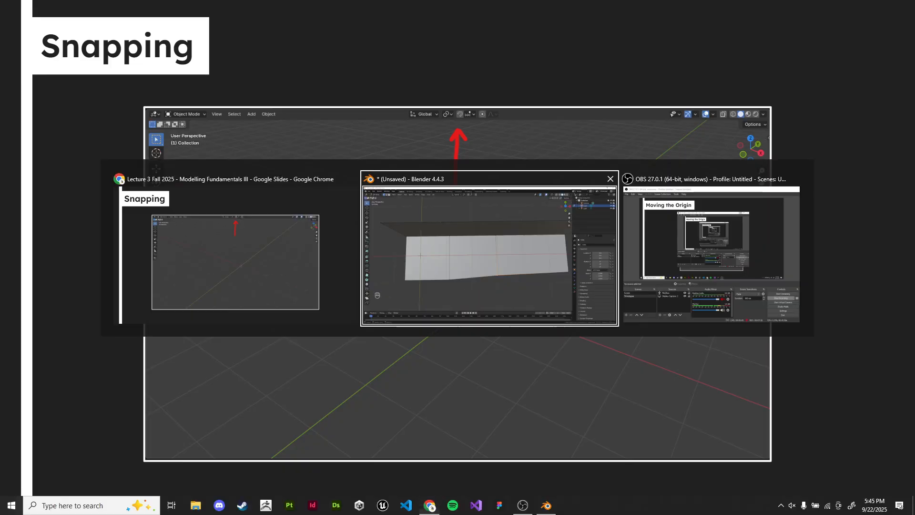
middle_drag(458, 286, 487, 243)
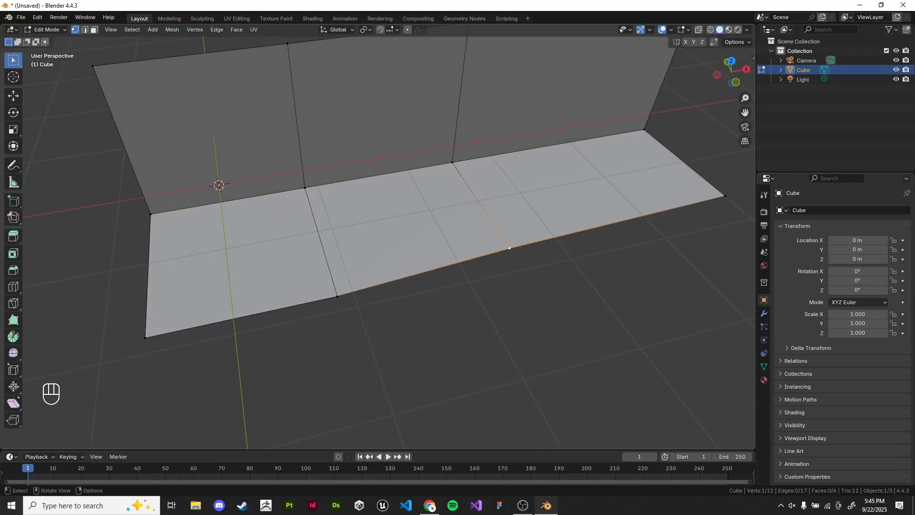
key(shift+Tab)
shift+middle_drag(458, 286, 537, 280)
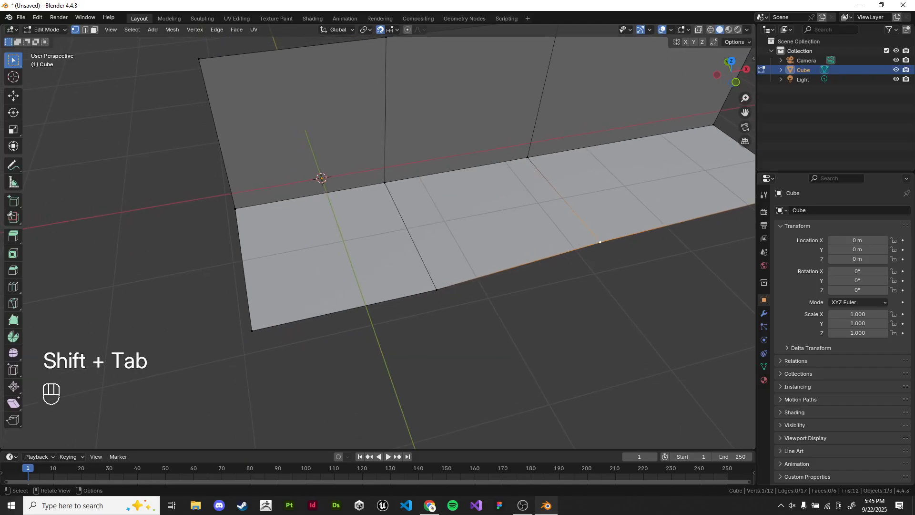
key(shift+Tab)
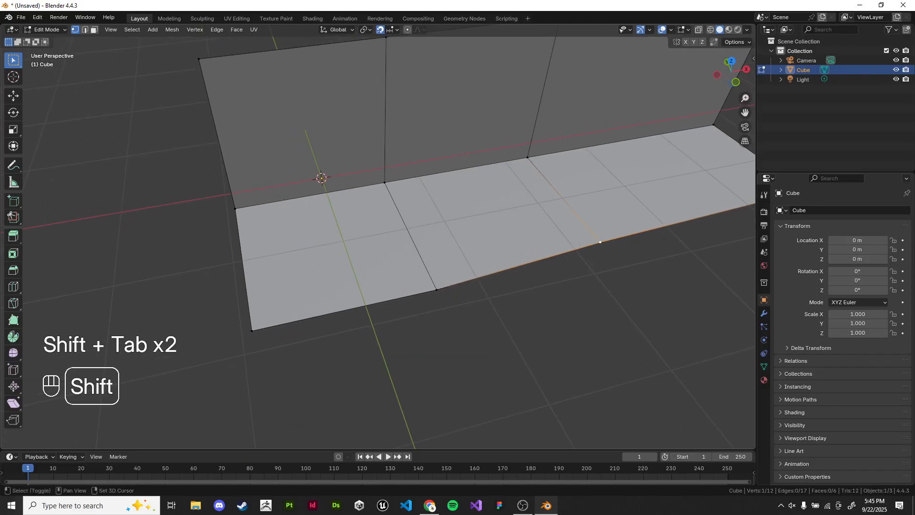
key(shift+Tab)
key(shift+Tab)
key(shift+Tab)
key(shift+Tab)
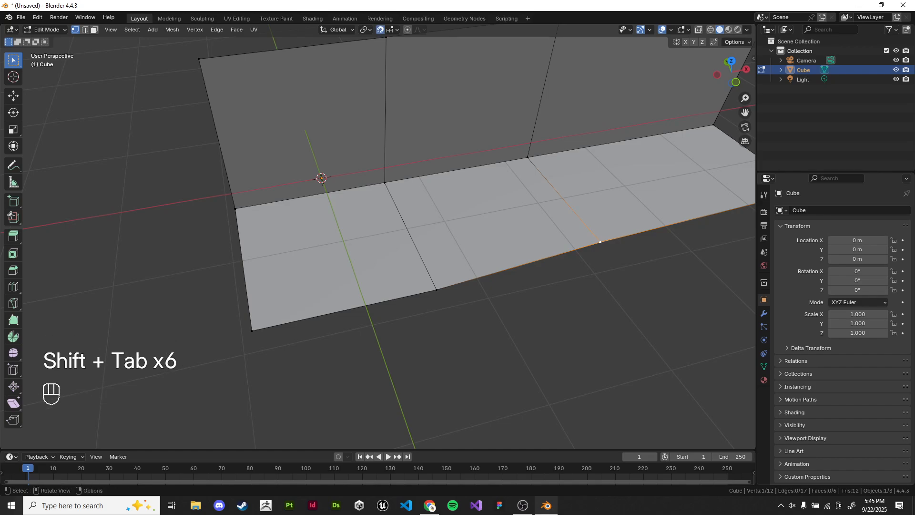
Step: Open the snapping options, and switch to the presentation to view the slide on Snap Base and Snap Target
click(392, 30)
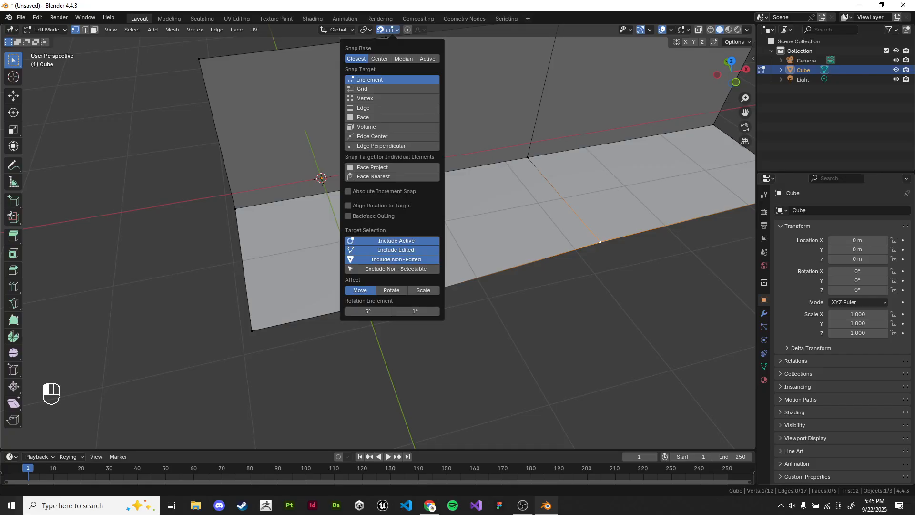
key(alt+Tab)
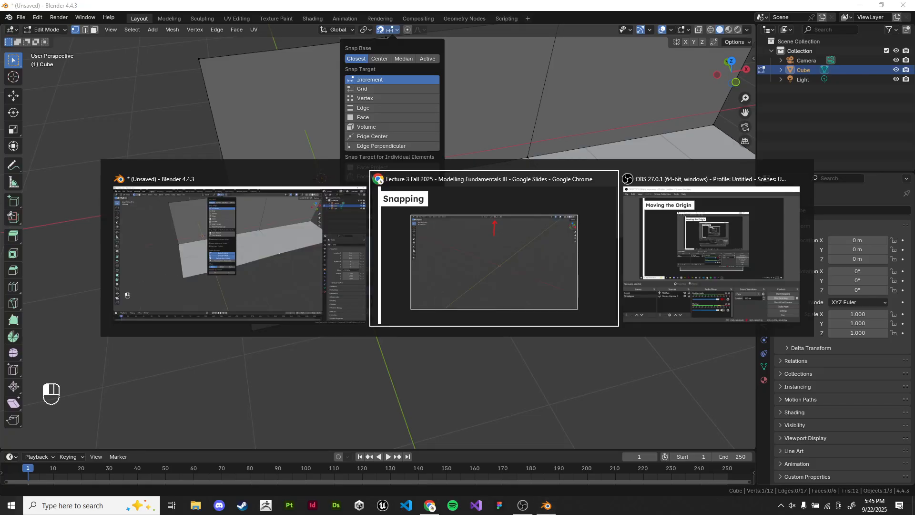
key(Right)
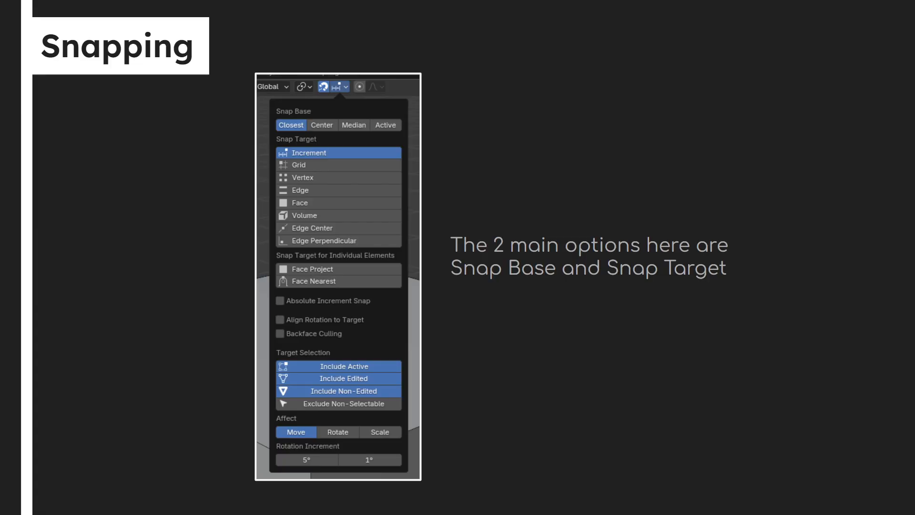
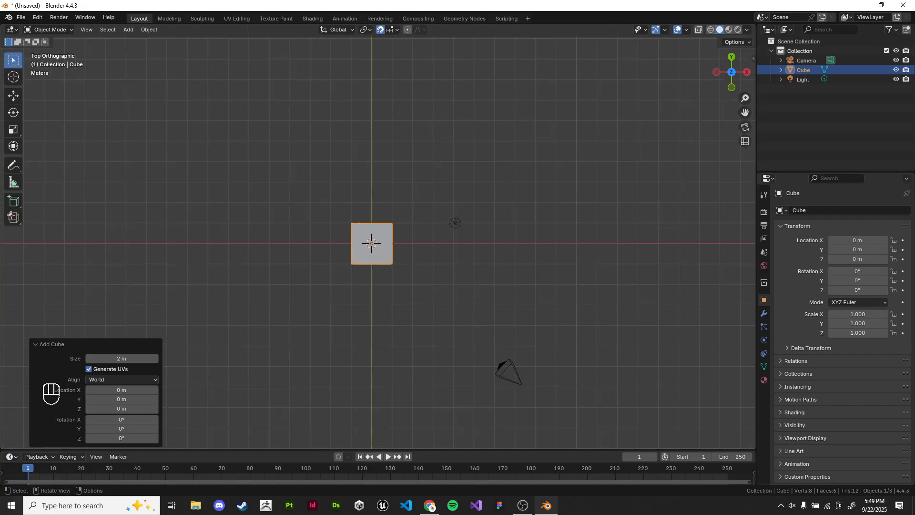
Step: Try moving the cube with increment snapping in whole metres, to about X -3 m and Y -1 m, in the zoomed-out top view
shift+middle_drag(371, 243, 375, 247)
scroll(379, 243, down, 3)
scroll(378, 243, up, 2)
key(g)
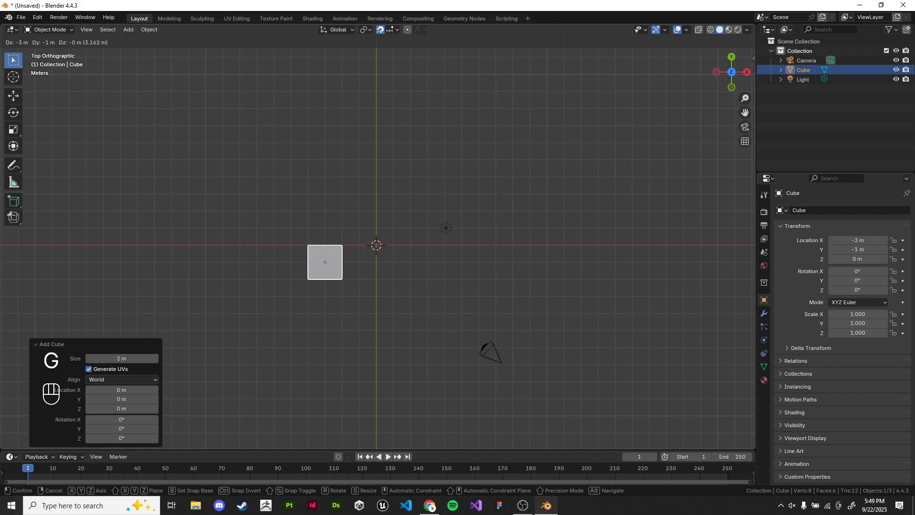
key(Escape)
Step: Try moving the cube with increment snapping on the 10-centimetre grid, to about X -0.6 m and Y -0.3 m
scroll(377, 245, up, 8)
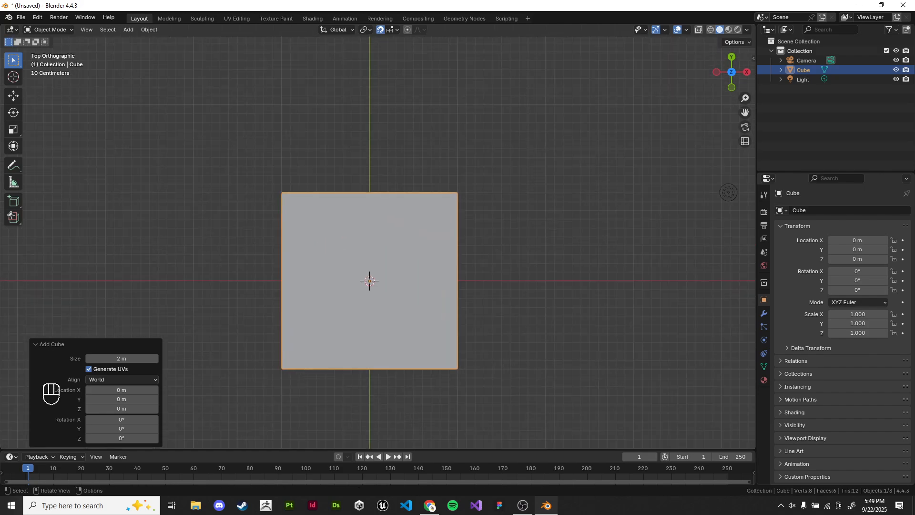
shift+middle_drag(348, 302, 318, 287)
key(g)
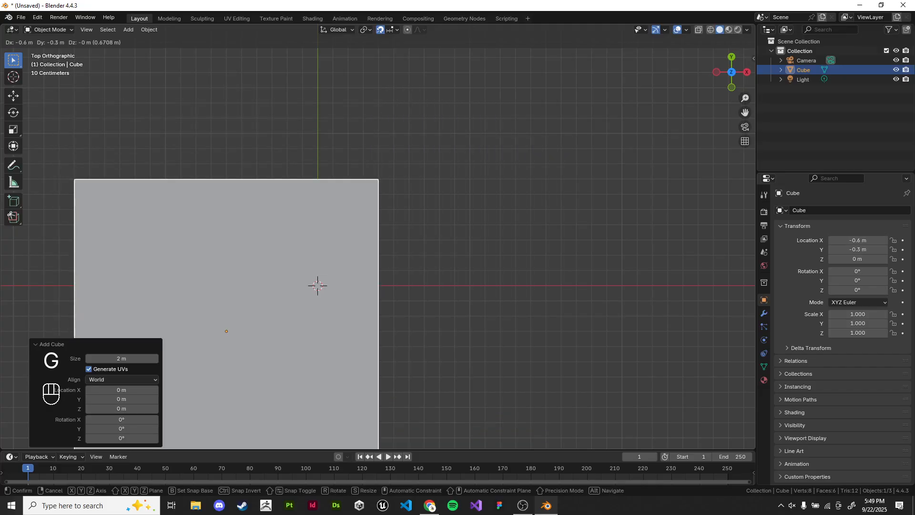
key(Escape)
Step: Try moving the cube with increment snapping on the centimetre grid, to about X 0.06 m
scroll(566, 200, down, 6)
scroll(702, 176, up, 3)
scroll(227, 358, up, 8)
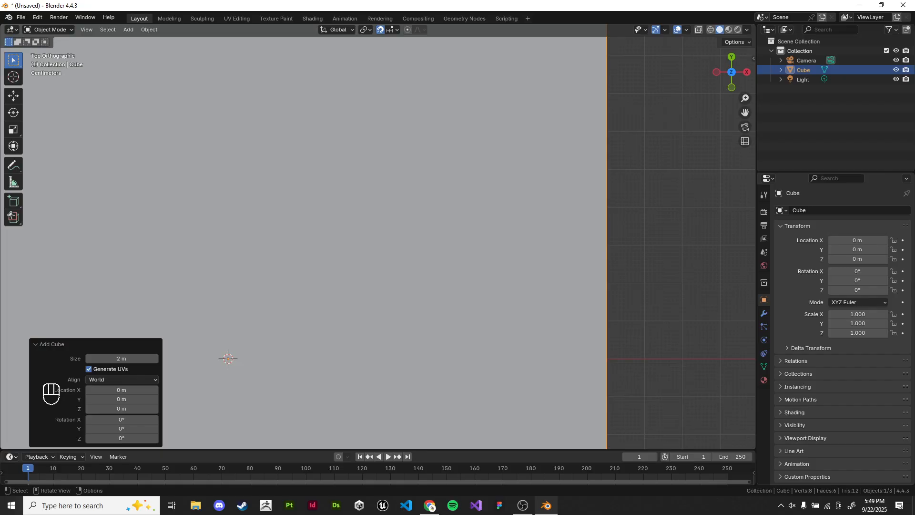
shift+middle_drag(227, 358, 4, 269)
key(g)
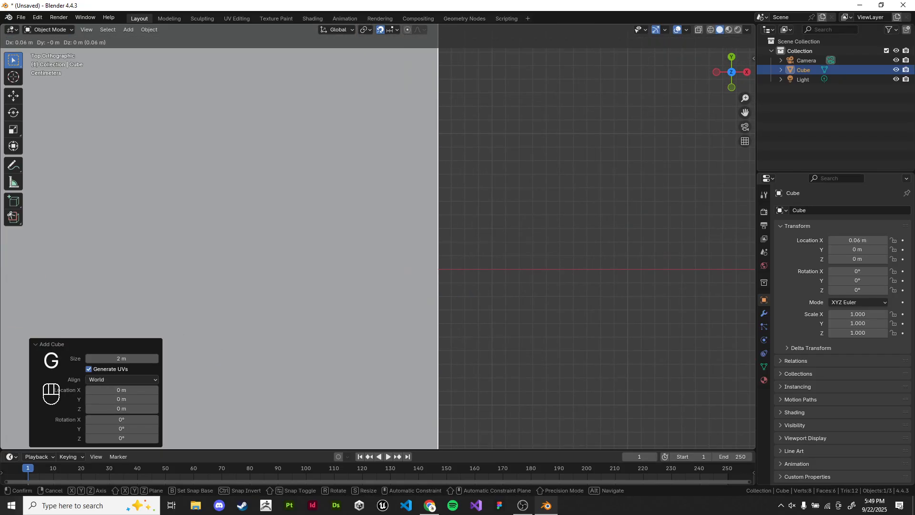
key(Escape)
scroll(381, 236, down, 5)
scroll(422, 176, down, 7)
middle_drag(382, 236, 486, 153)
key(KP_7)
scroll(389, 240, down, 6)
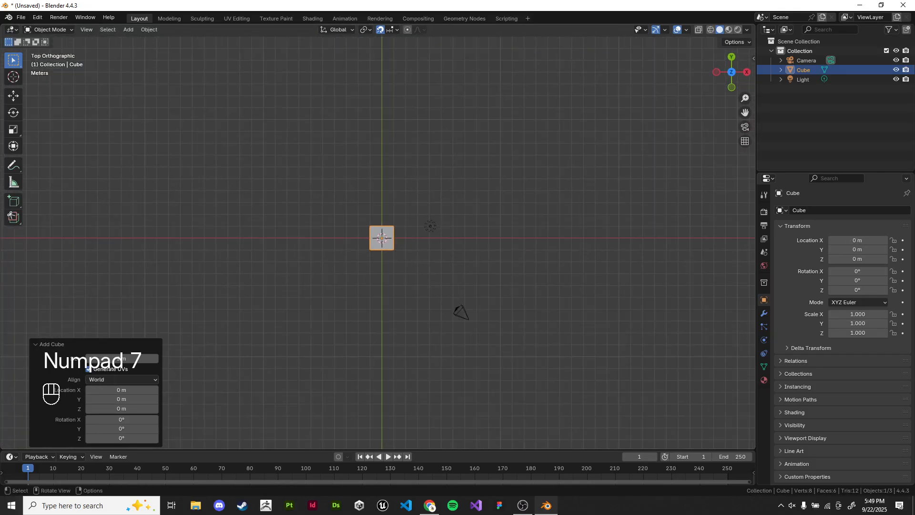
scroll(390, 241, up, 6)
key(g)
right_click(435, 195)
Step: Move the cube with metre-increment snapping in top view to X 1 m and Y 1 m
scroll(436, 195, down, 7)
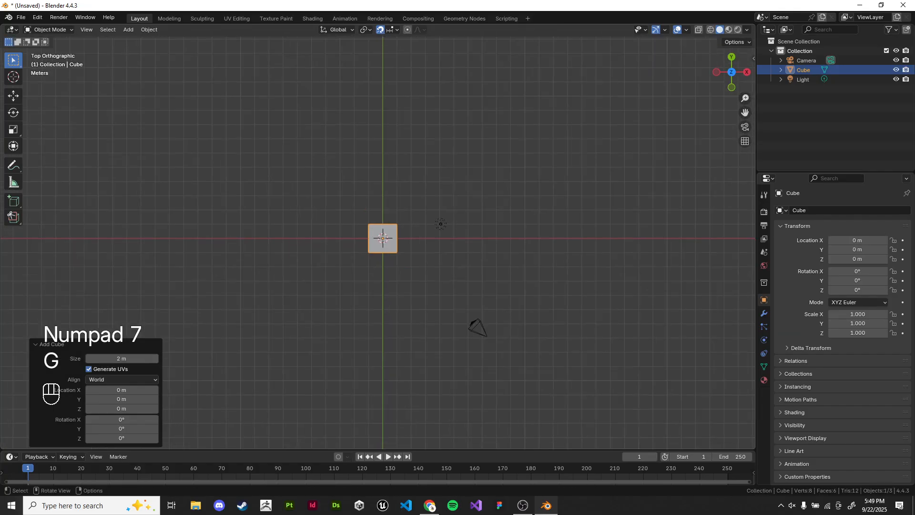
key(g)
click(401, 220)
click(420, 200)
scroll(406, 201, up, 10)
middle_drag(391, 224, 377, 205)
middle_drag(377, 205, 384, 186)
click(377, 191)
Step: Move the cube up along Z to 1 m in front view, so its base rests on the floor grid
scroll(377, 191, down, 6)
key(KP_1)
scroll(376, 191, up, 4)
key(g)
key(z)
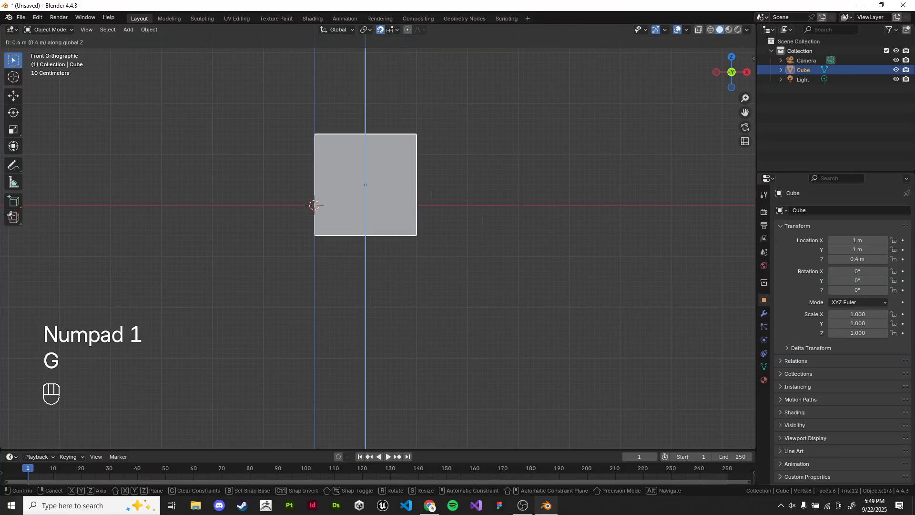
click(374, 165)
key(g)
key(z)
click(374, 158)
click(519, 171)
middle_drag(519, 172, 550, 210)
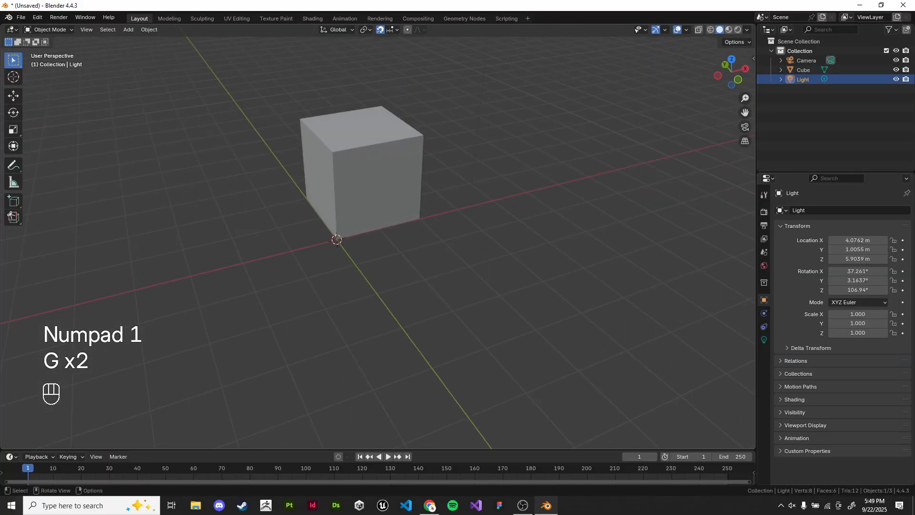
scroll(550, 209, down, 1)
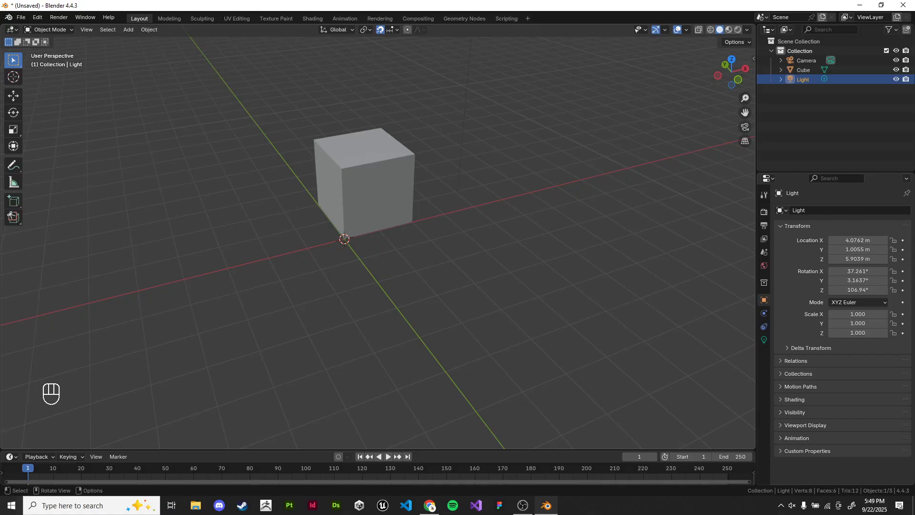
Step: Select the cube's bottom face in Edit Mode with wireframe shading, and snap the 3D cursor to it
scroll(378, 238, up, 2)
click(406, 191)
mouse_move(363, 191)
shift+middle_down()
mouse_move(406, 197)
mouse_move(407, 180)
shift+middle_up()
key(Tab)
key(z)
click(395, 209)
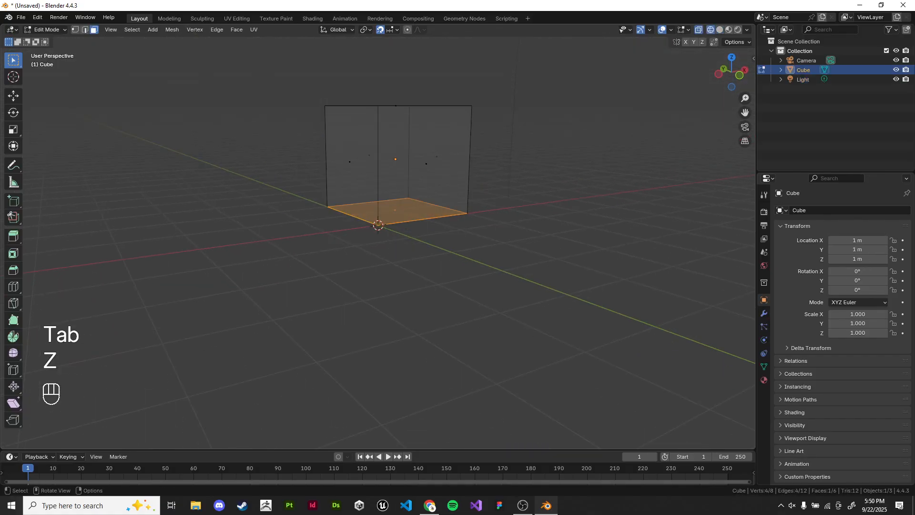
key(shift+s)
Step: Return to Object Mode and set the cube's origin to the 3D cursor
key(Tab)
key(q)
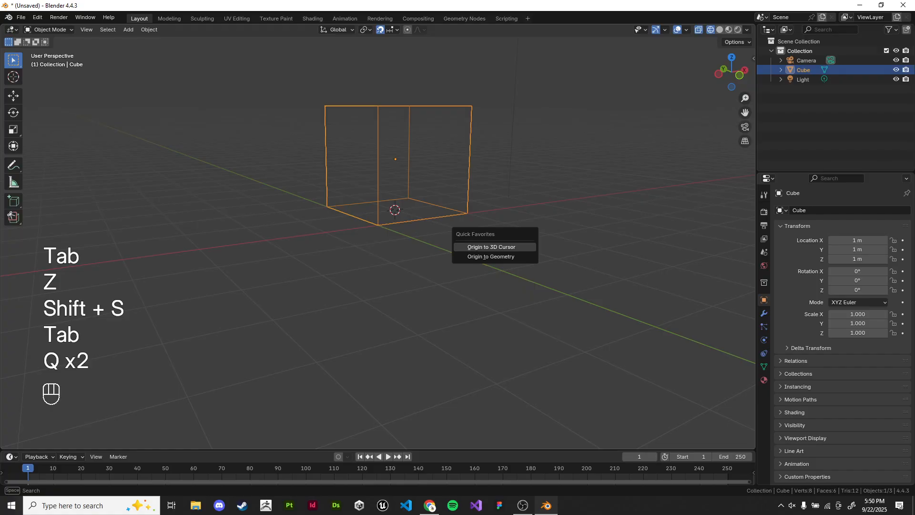
click(481, 247)
Step: Snap the 3D cursor to the world origin and the cube to the cursor, in solid shading
key(shift+s)
key(shift+s)
middle_drag(528, 223, 523, 230)
key(z)
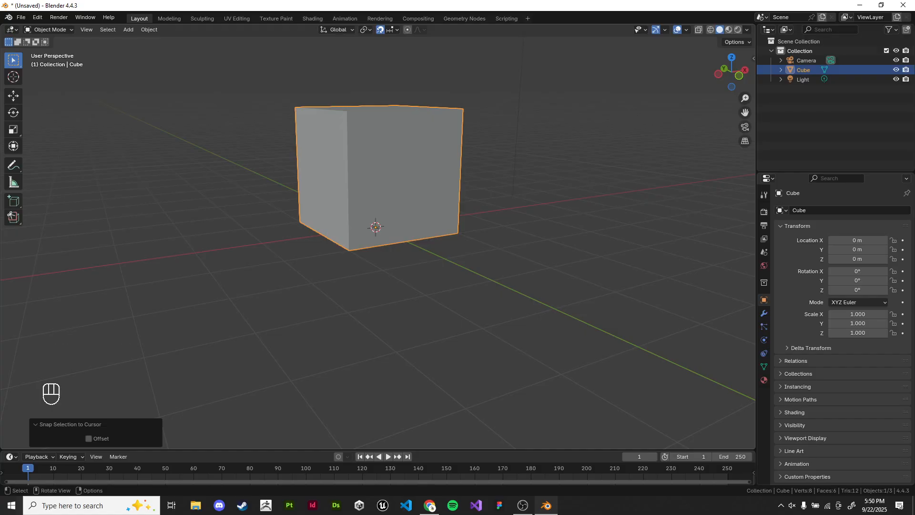
Step: Scale the cube uniformly from its base origin to about 1.785
scroll(710, 70, down, 3)
key(s)
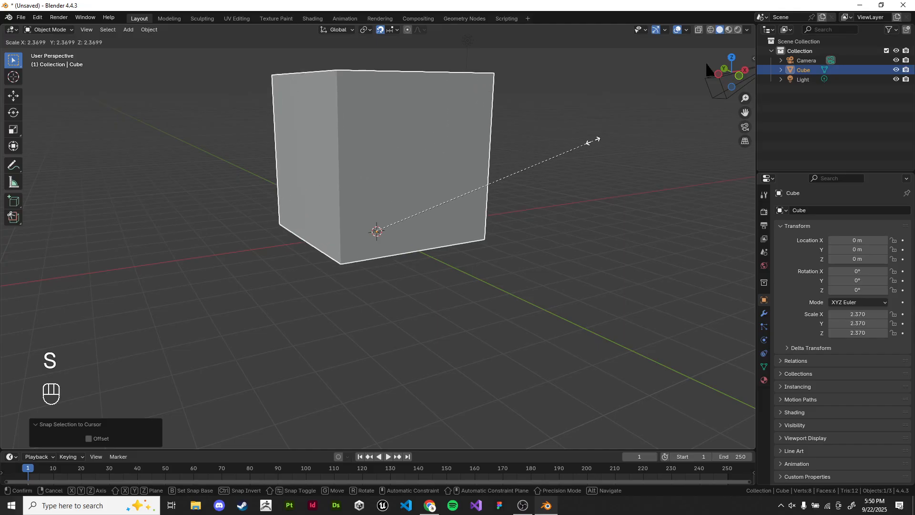
right_click(552, 151)
key(s)
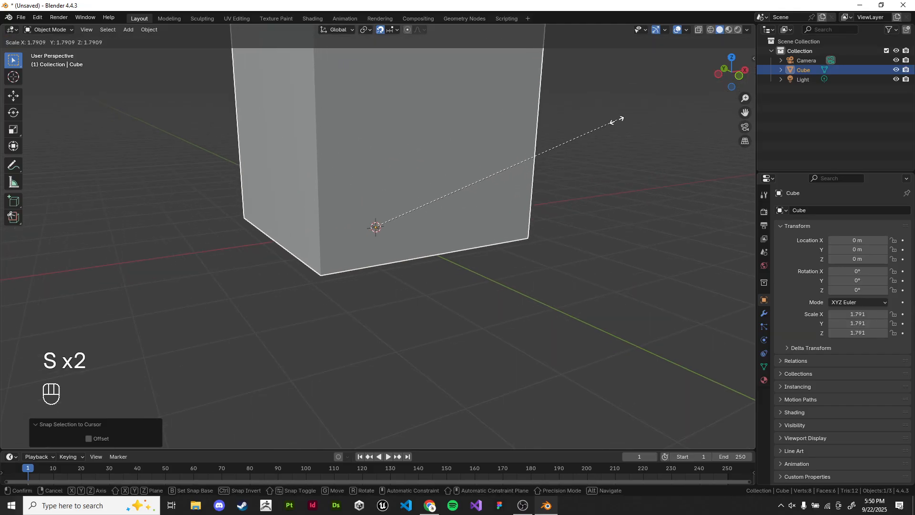
click(617, 119)
Step: Add one centred vertical loop cut to the cube in Edit Mode and switch to wireframe shading
key(Tab)
key(ctrl+r)
double_click(422, 79)
middle_drag(421, 78, 375, 92)
key(z)
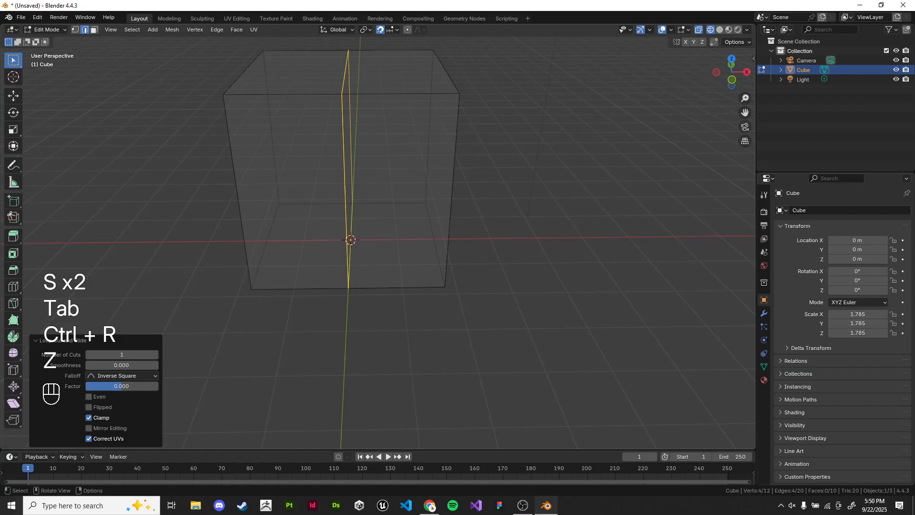
click(217, 30)
click(246, 264)
key(ctrl+z)
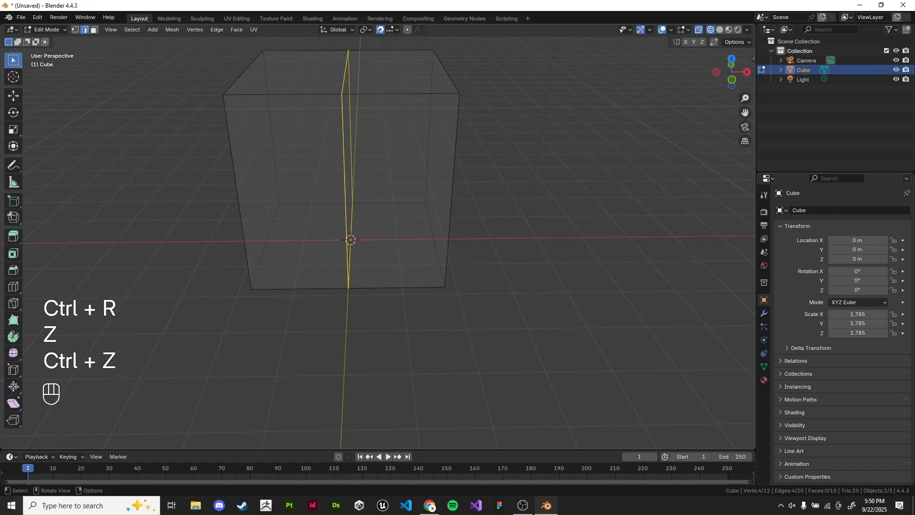
Step: Try moving the centre loop along X and symmetrizing the mesh in X from positive to negative, and undo both
key(g)
key(x)
click(310, 263)
shift+middle_drag(309, 263, 292, 274)
key(alt+x)
key(z)
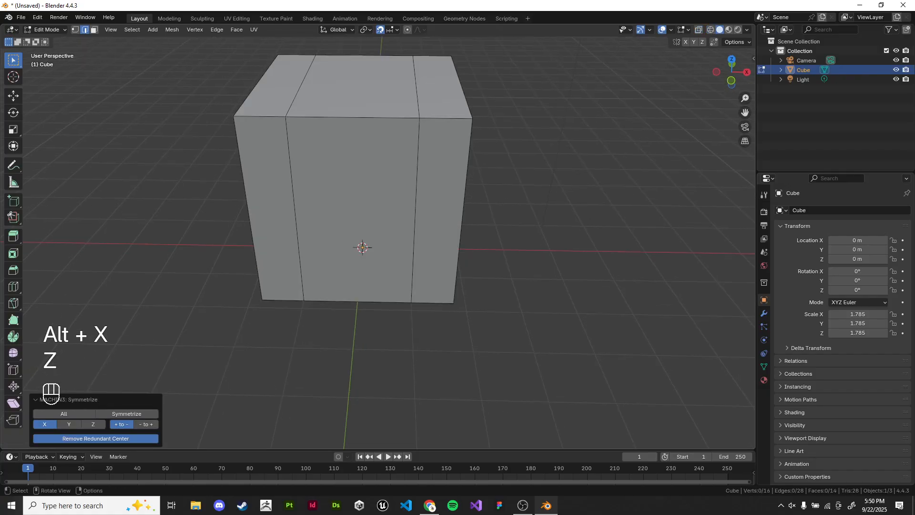
key(ctrl+z)
key(ctrl+z)
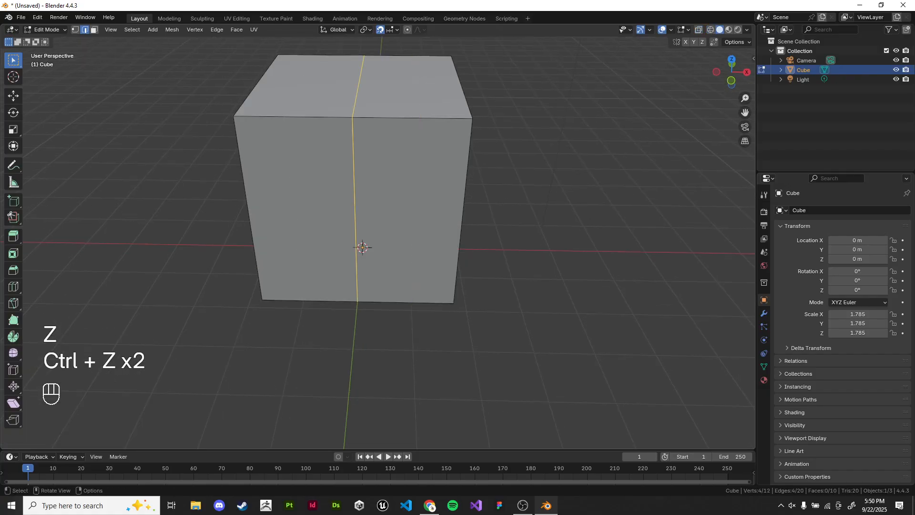
Step: Move the centre edge loop 1 m along X with increment snapping
key(g)
click(362, 248)
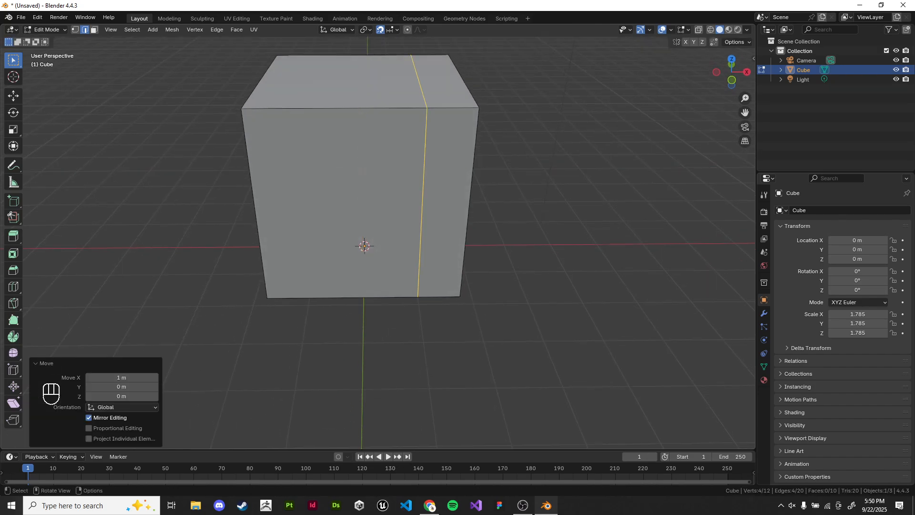
Step: Leave Edit Mode, switch from the slides back to Blender, and add a new cube at the world origin
key(Tab)
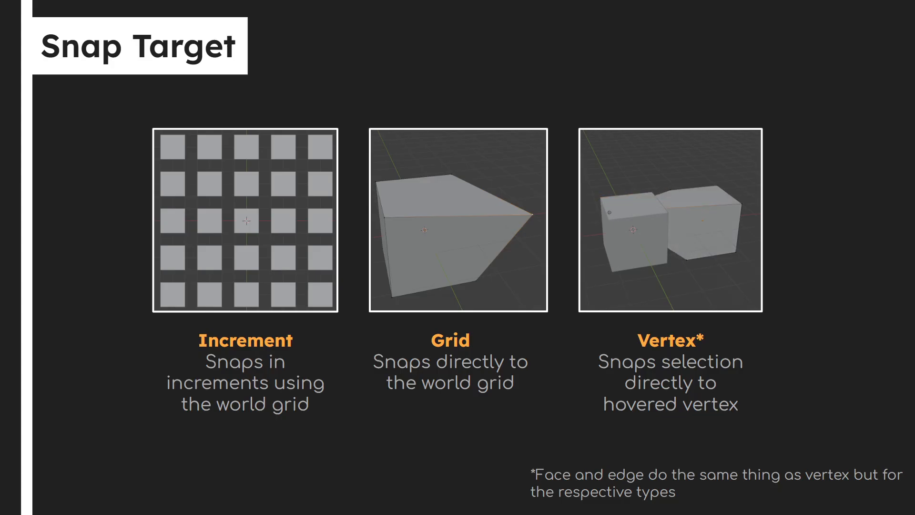
key(alt+Tab)
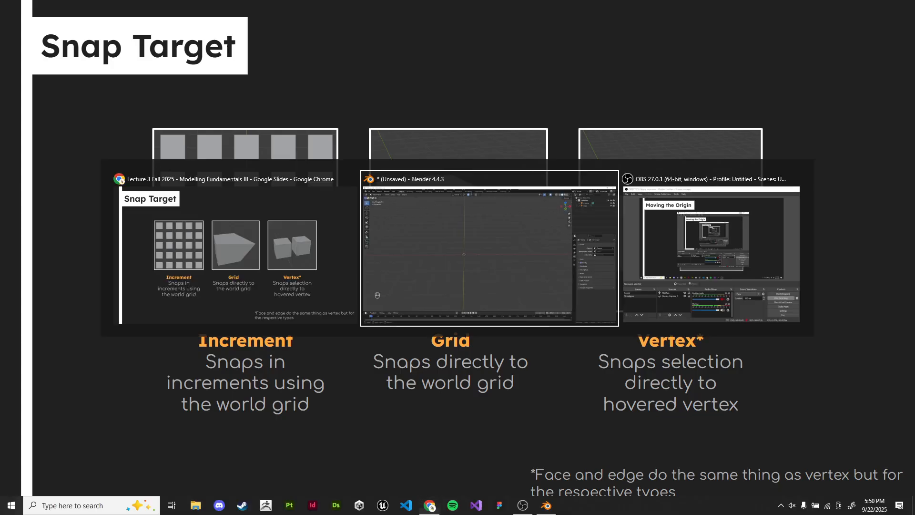
key(shift+a)
mouse_move(381, 255)
click(466, 264)
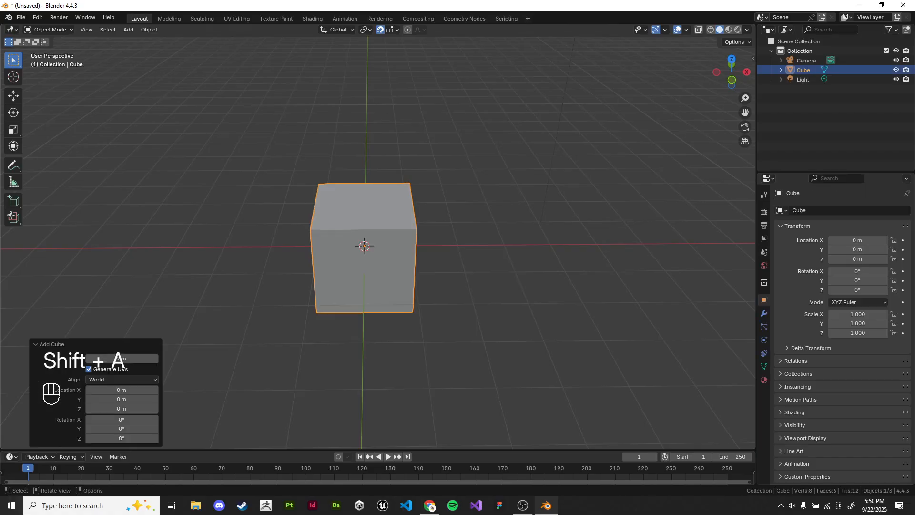
Step: With snapping off, select the cube's front face in wireframe top view and move it about 0.256 m along Y
middle_drag(467, 265, 513, 287)
scroll(513, 287, up, 2)
click(380, 30)
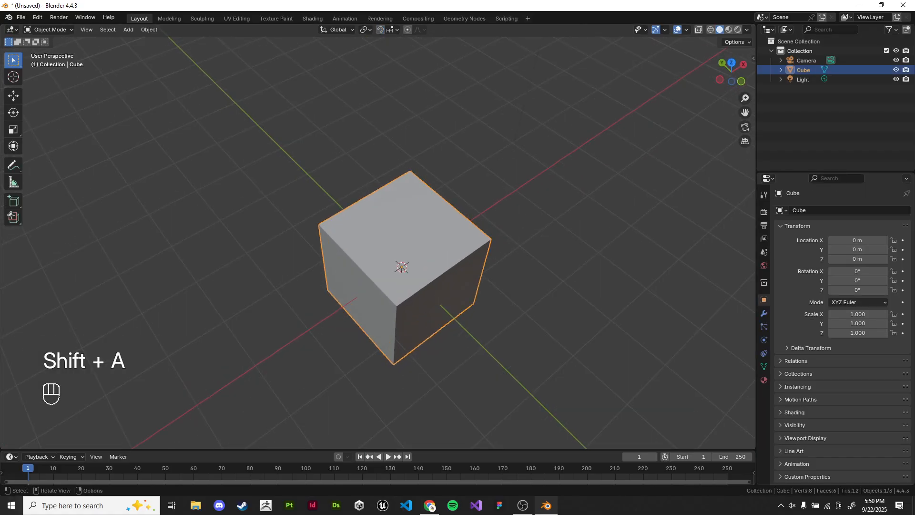
key(KP_7)
key(Tab)
key(z)
drag(189, 329, 511, 405)
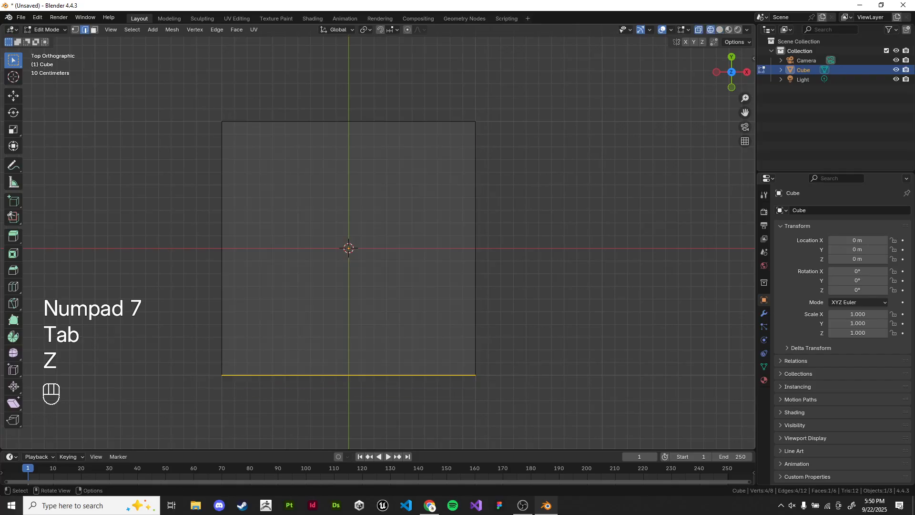
key(g)
key(Escape)
key(g)
key(y)
click(348, 248)
key(z)
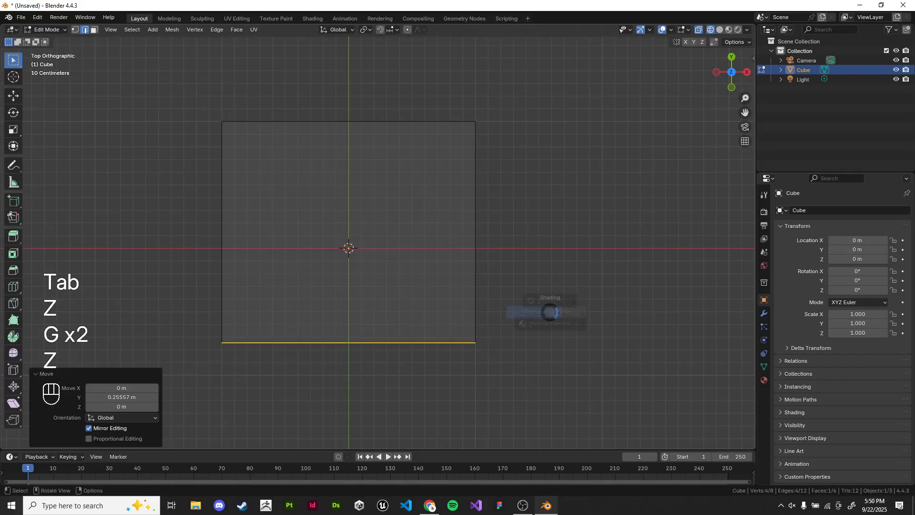
Step: Turn snapping on with the Increment target and try moving the cube's front face along Y from the top view
mouse_move(343, 194)
middle_down()
mouse_move(347, 117)
mouse_move(293, 123)
middle_up()
key(KP_7)
key(KP_6)
key(KP_7)
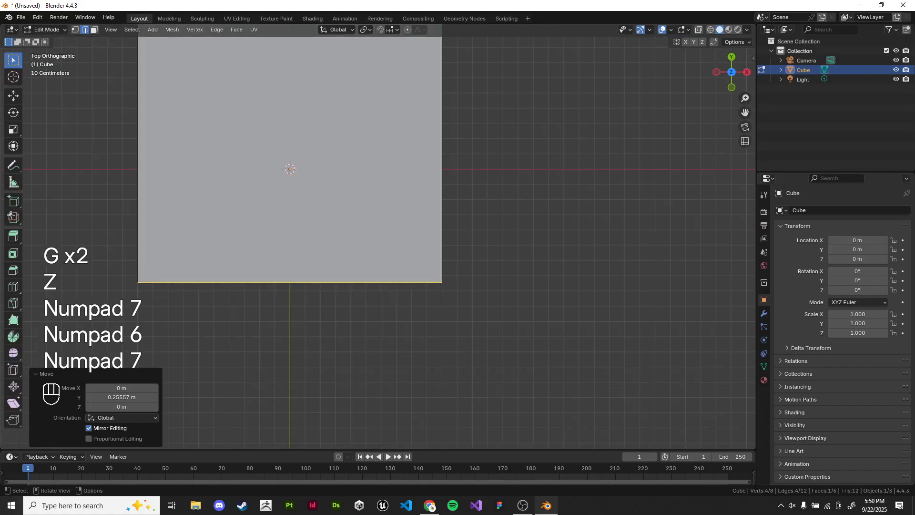
scroll(687, 108, down, 7)
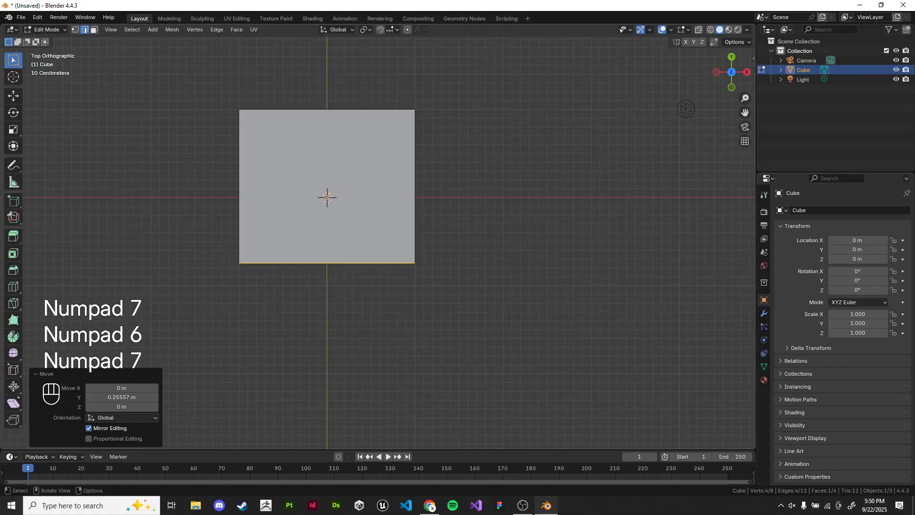
shift+middle_drag(344, 214, 365, 229)
scroll(340, 215, down, 2)
scroll(378, 235, up, 2)
scroll(341, 275, down, 2)
scroll(369, 243, up, 3)
click(380, 30)
click(397, 29)
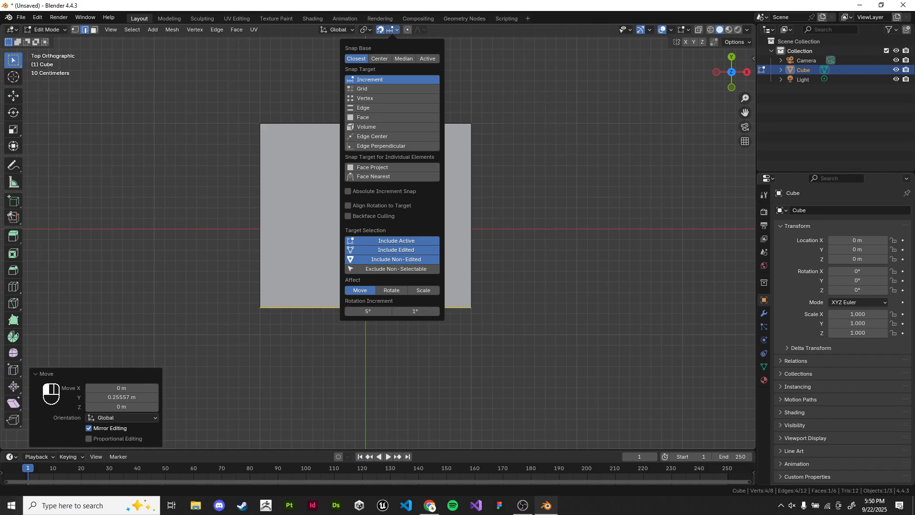
key(g)
key(y)
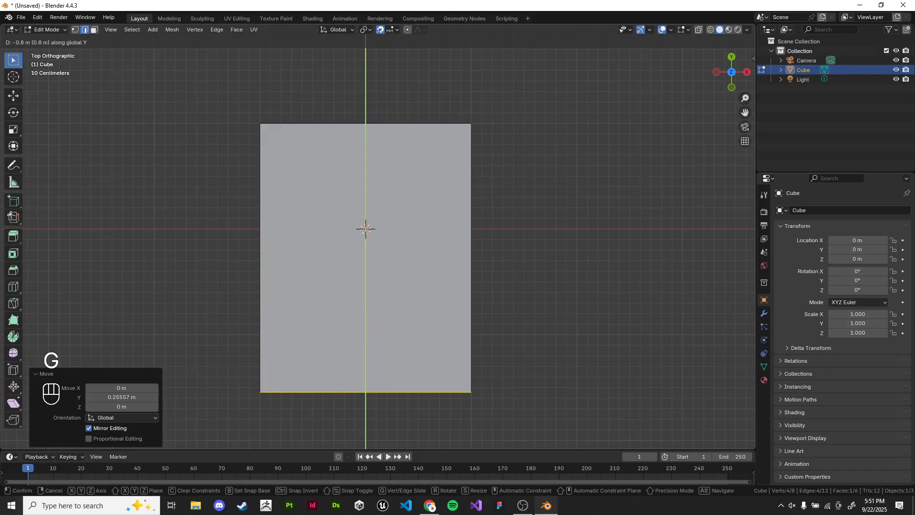
key(Escape)
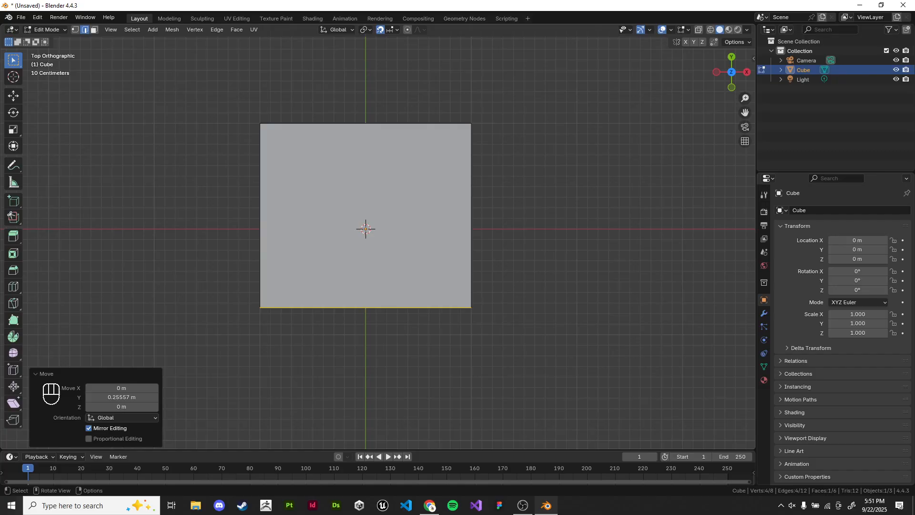
Step: Set the snap target to Grid, move the front face about -0.256 m along Y onto the grid, and return to Object Mode
click(392, 30)
click(390, 90)
shift+middle_drag(420, 286, 426, 251)
key(g)
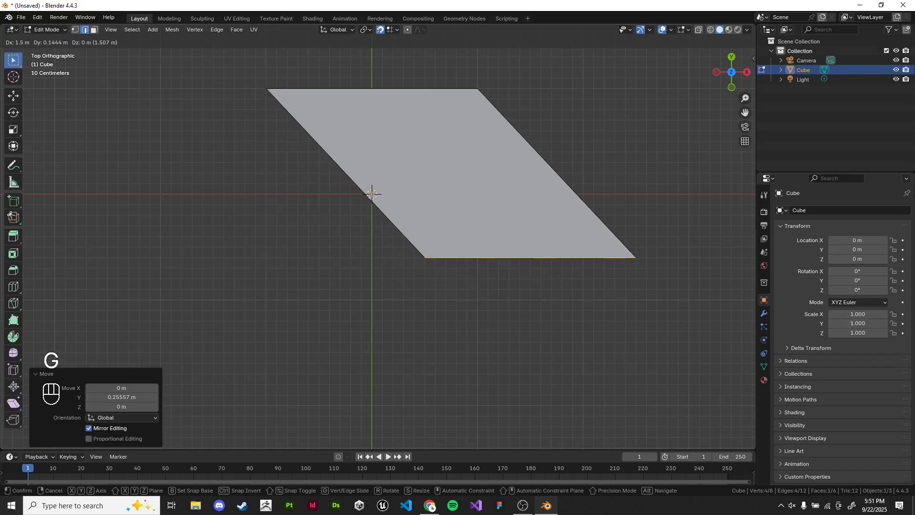
key(y)
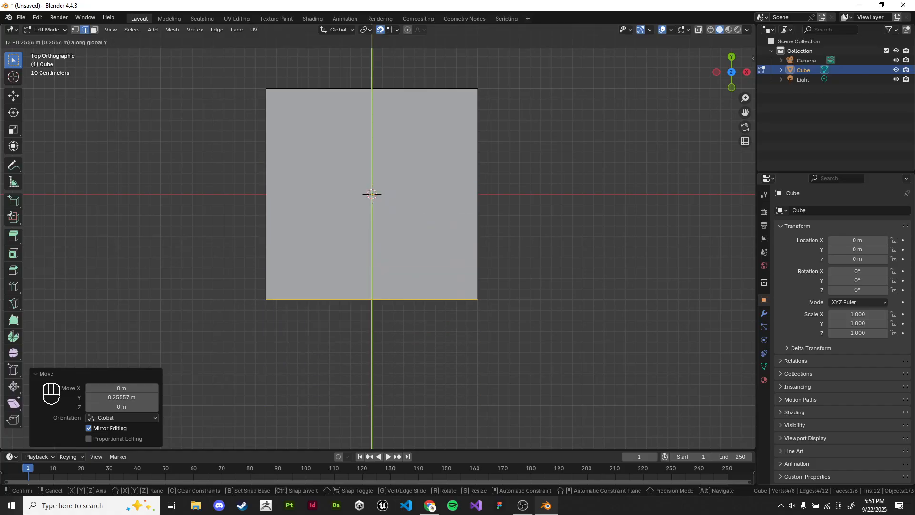
key(Return)
middle_drag(420, 305, 376, 305)
key(z)
key(Tab)
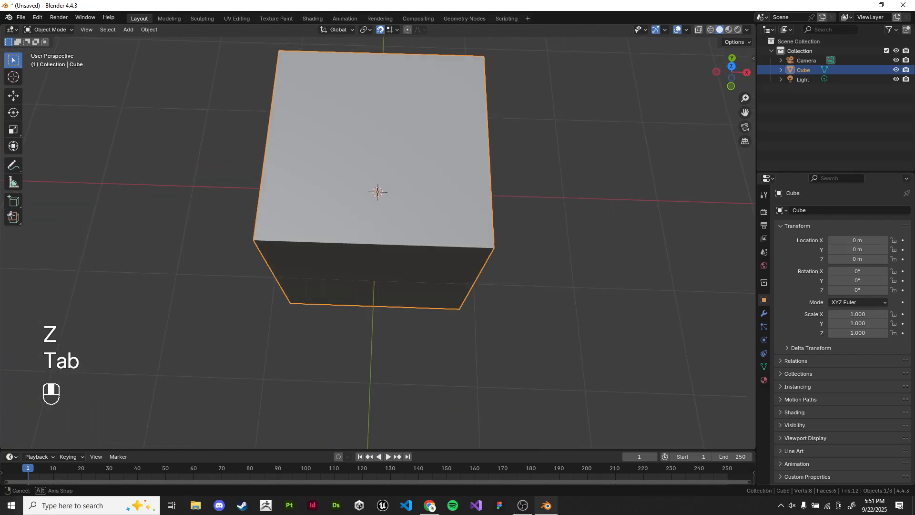
Step: Return to Blender after checking the slides, add a second cube, and move it -3 m in X and 2 m in Y
key(alt+Tab)
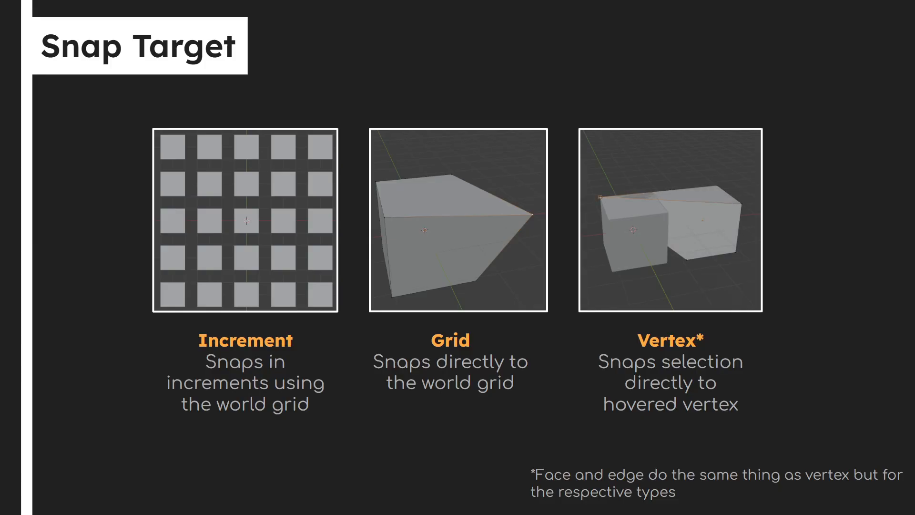
key(alt+Tab)
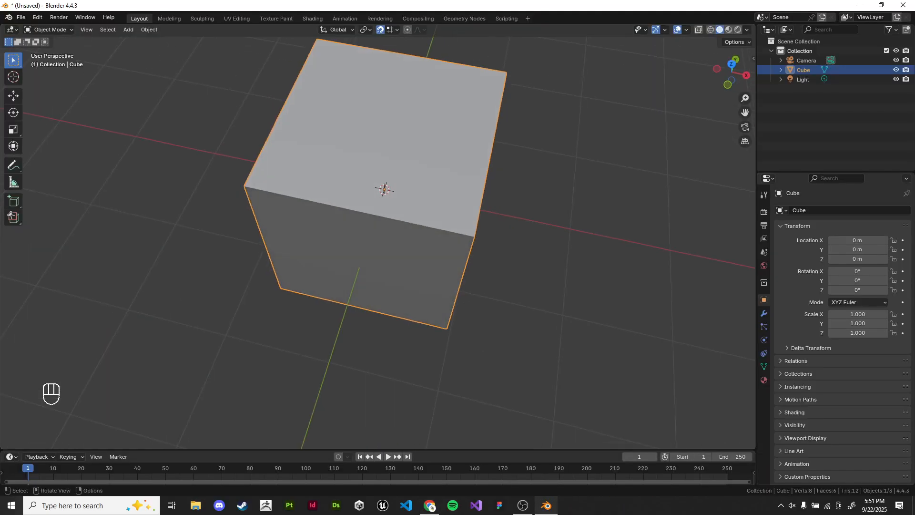
key(shift+a)
click(587, 157)
scroll(587, 157, down, 4)
middle_drag(587, 156, 594, 135)
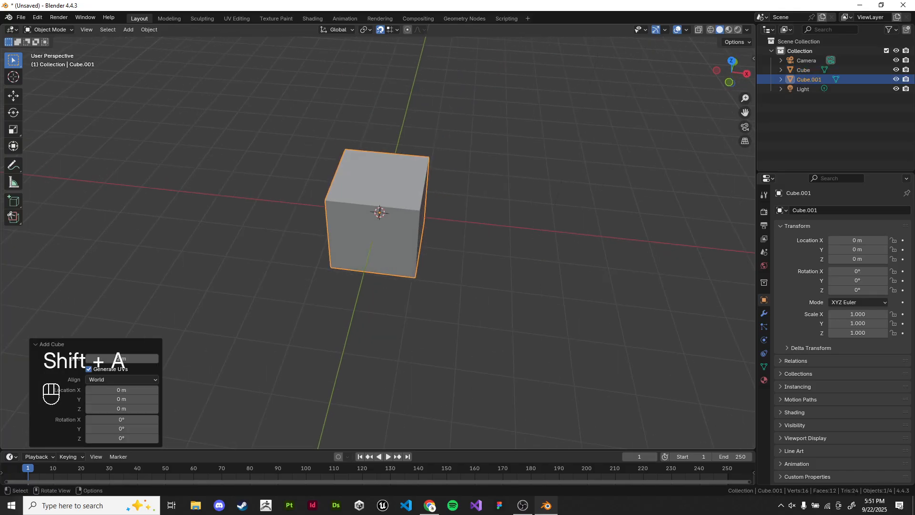
key(g)
click(494, 78)
Step: Set the snap target to Vertex, select the original cube at the origin, and try moving it towards the second cube
click(393, 30)
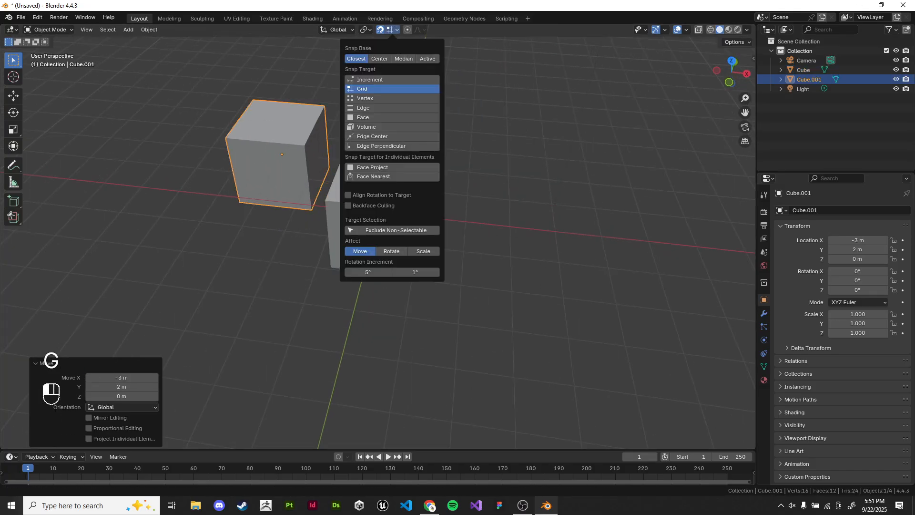
click(381, 98)
scroll(372, 231, up, 3)
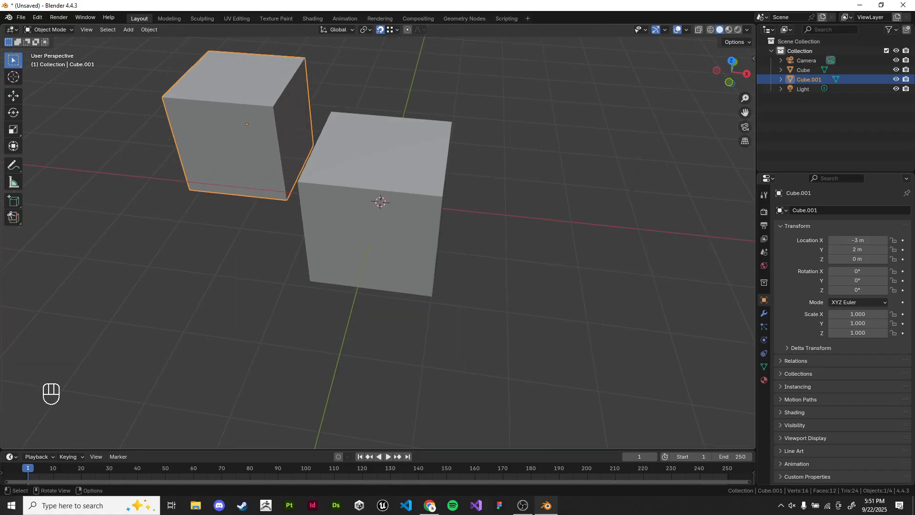
click(348, 215)
shift+middle_drag(396, 238, 473, 308)
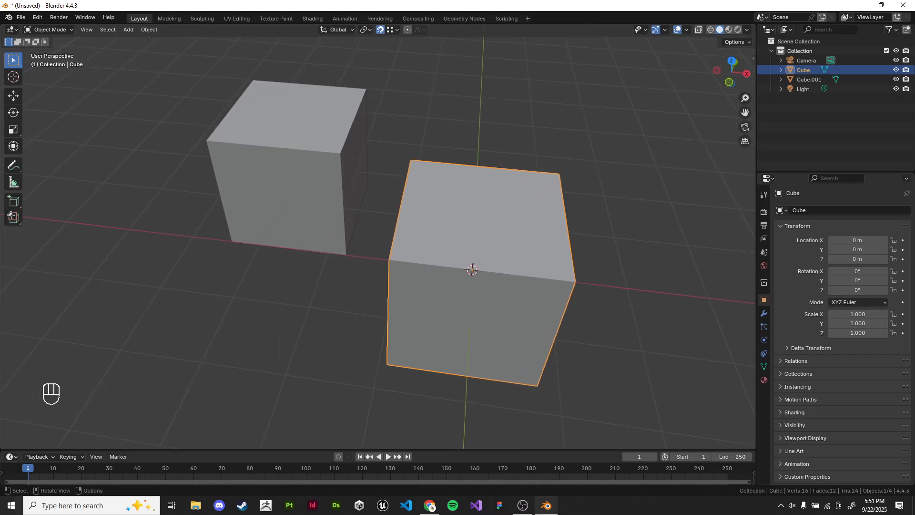
drag(305, 184, 317, 186)
click(453, 229)
key(g)
key(Escape)
Step: Set the snap base to Active and try snapping the original cube to the second cube's vertices
click(397, 29)
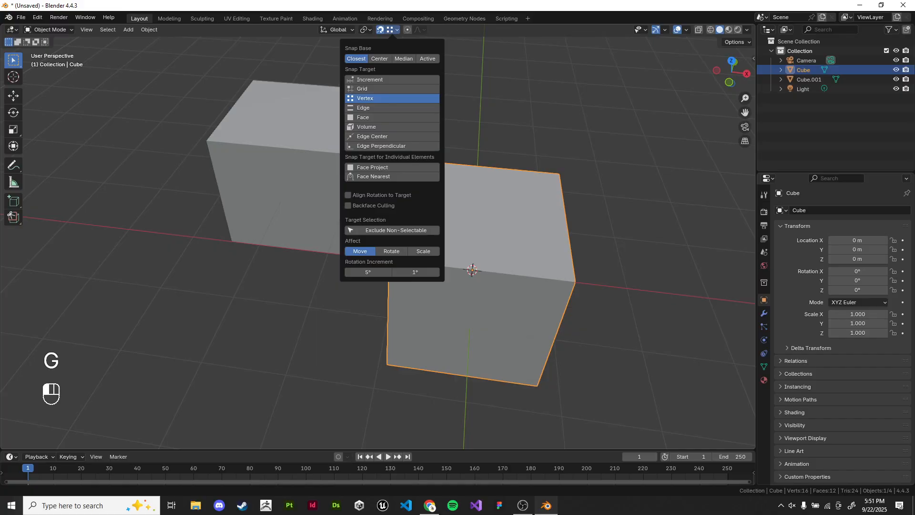
click(394, 29)
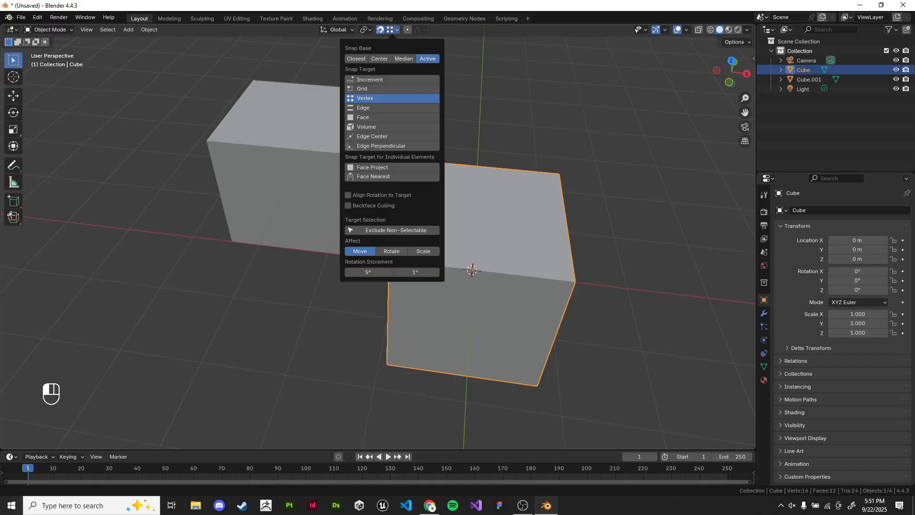
key(g)
key(Escape)
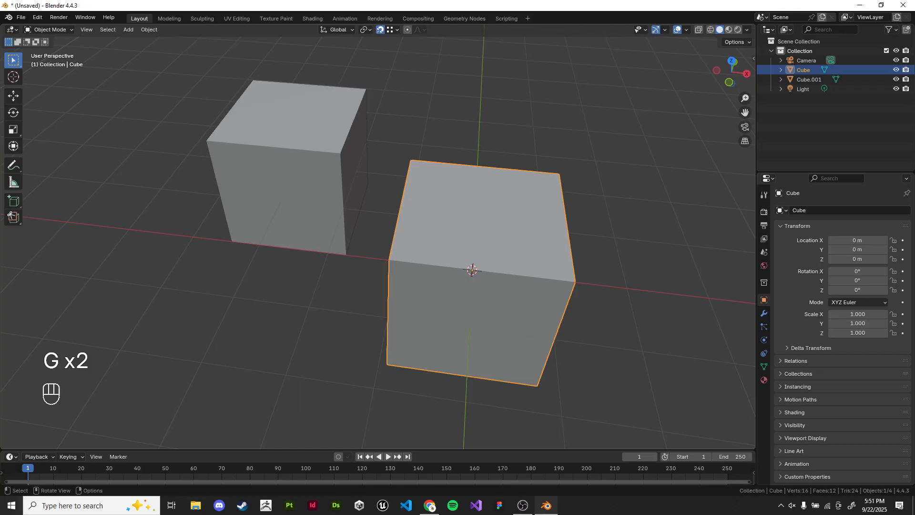
key(g)
key(Escape)
key(g)
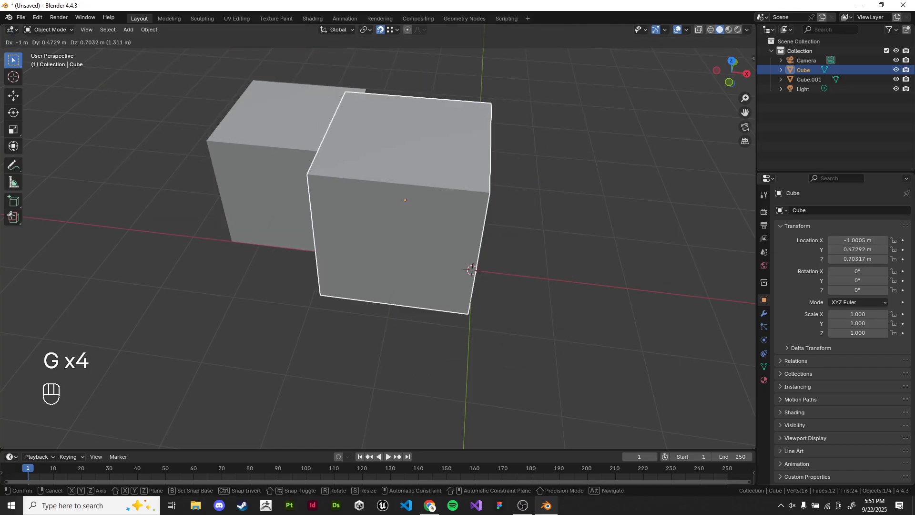
key(Escape)
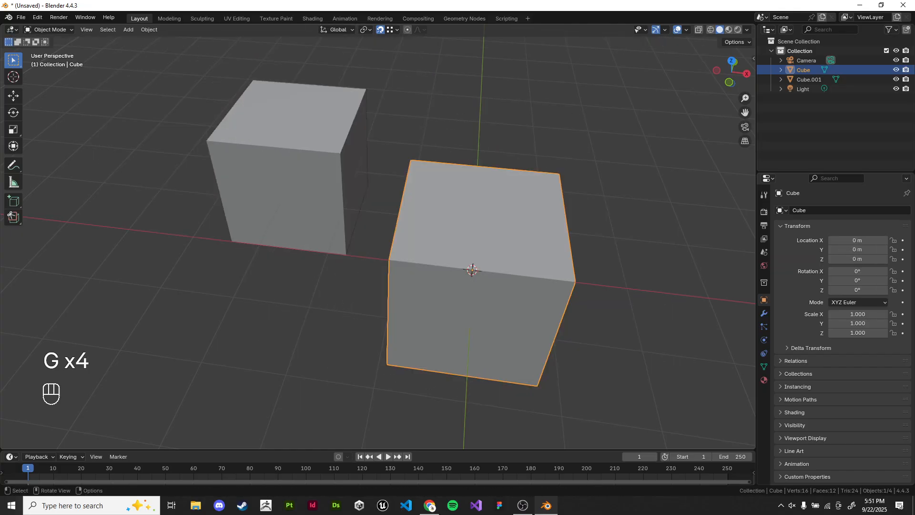
Step: Set the snap target to Edge and try moving the original cube along the second cube's edges
click(394, 30)
click(363, 108)
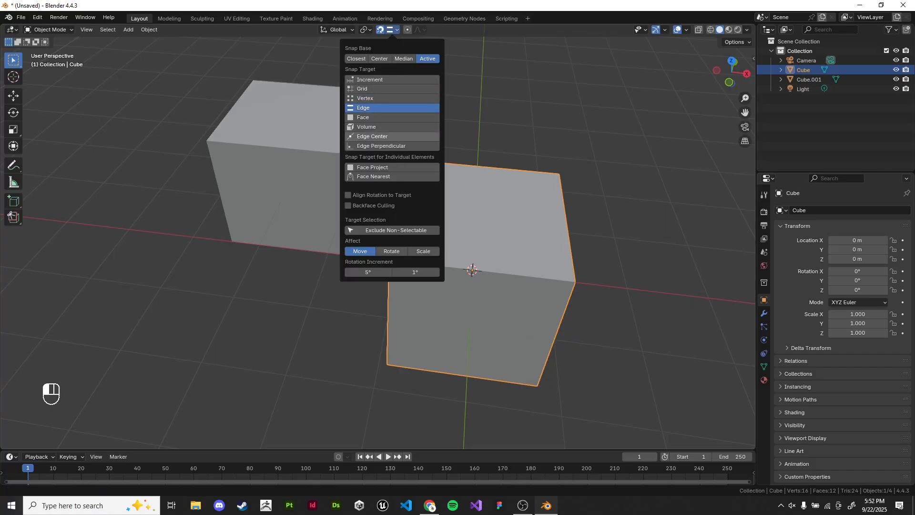
key(g)
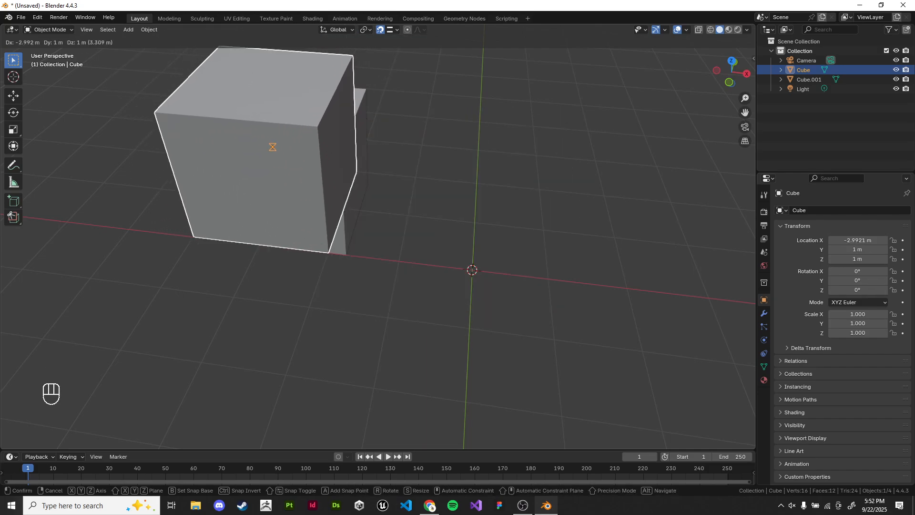
right_click(420, 217)
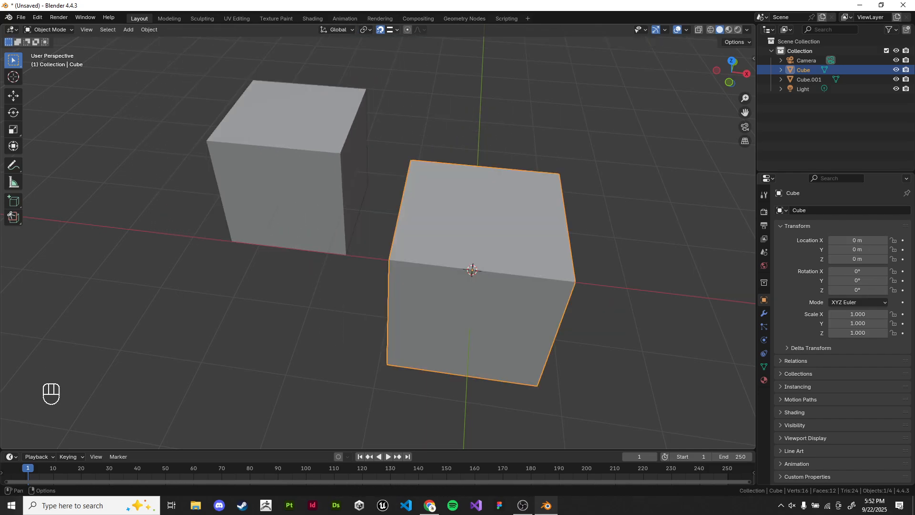
Step: Set the snap target to Edge Center and try snapping the original cube to an edge midpoint of the second cube
click(397, 29)
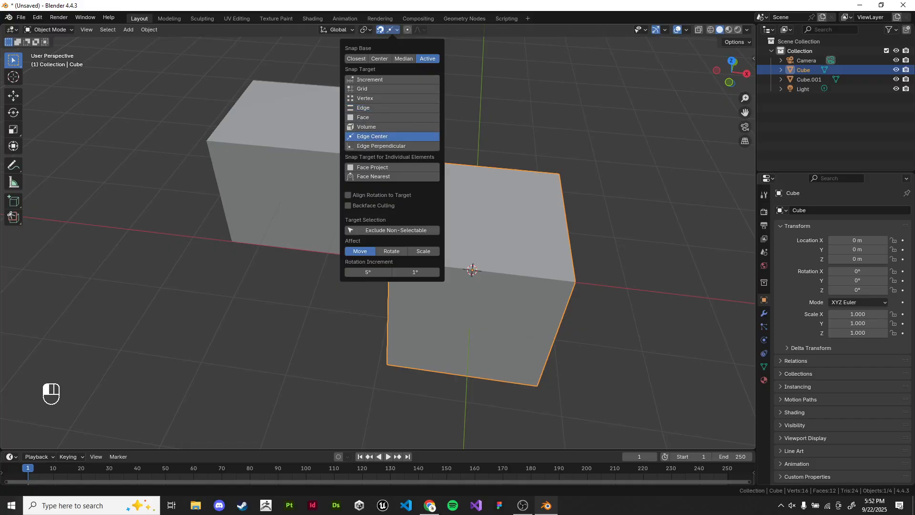
key(g)
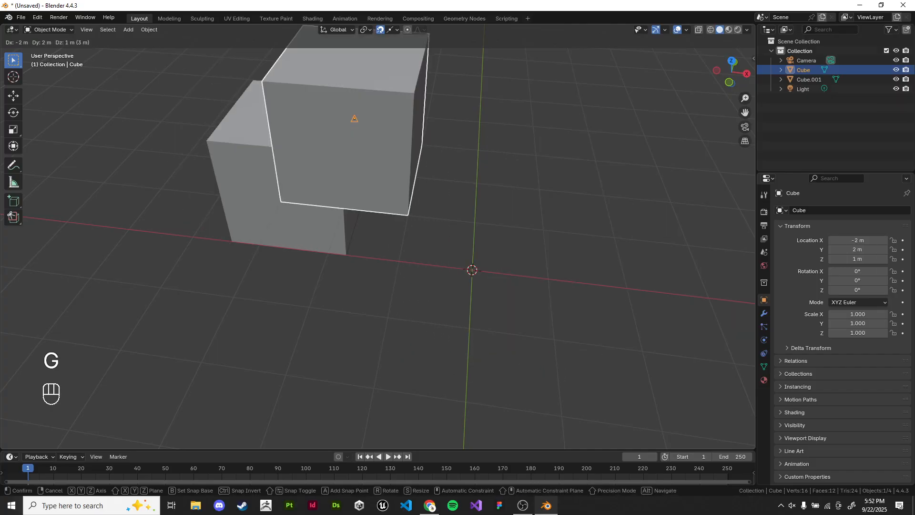
key(Escape)
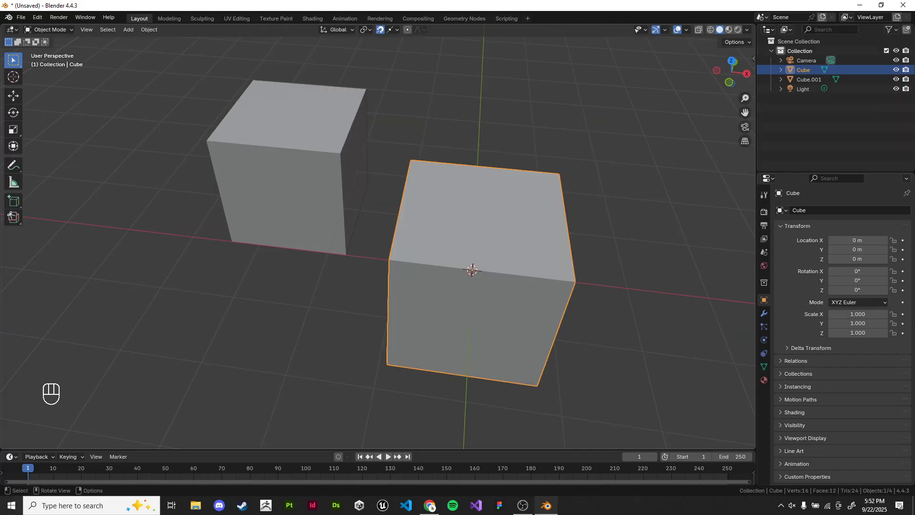
Step: Set the snap target to Face and try moving the original cube onto a face of the second cube
click(393, 29)
click(392, 117)
key(g)
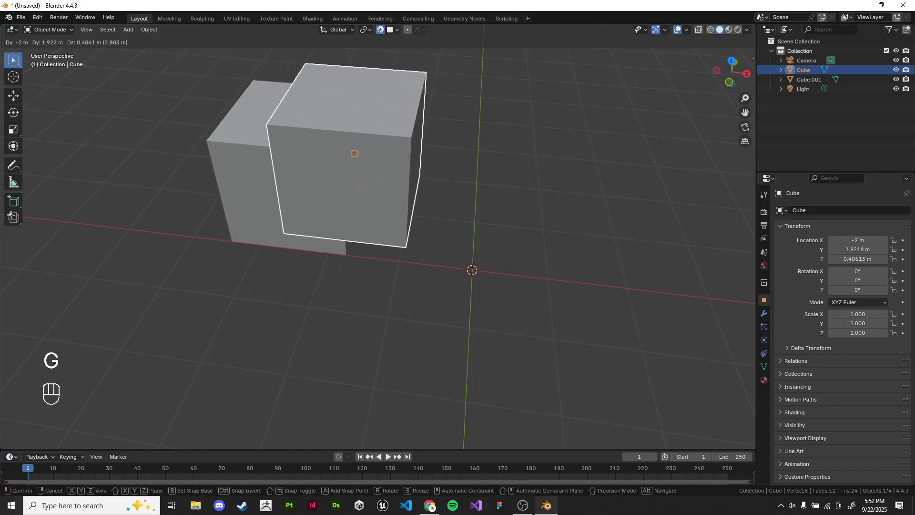
key(Escape)
Step: Set the snap target to Vertex
click(394, 29)
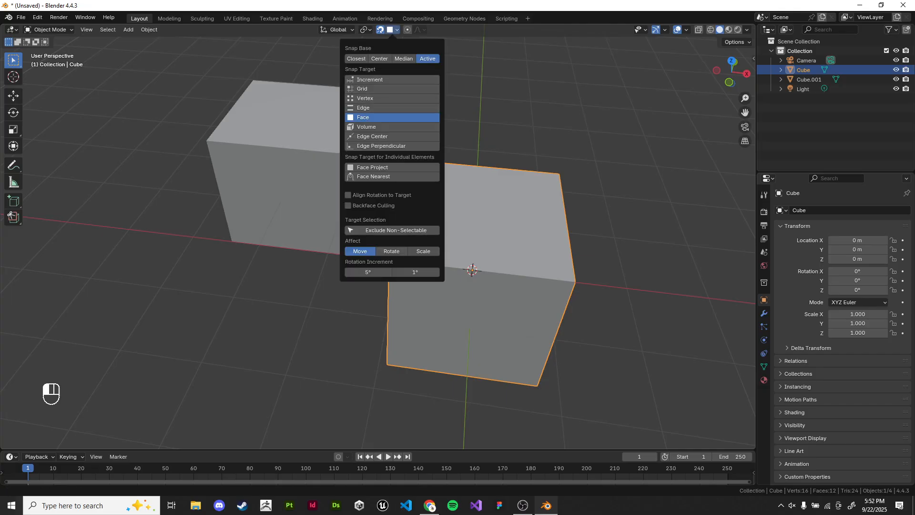
click(392, 98)
shift+middle_drag(458, 248, 405, 219)
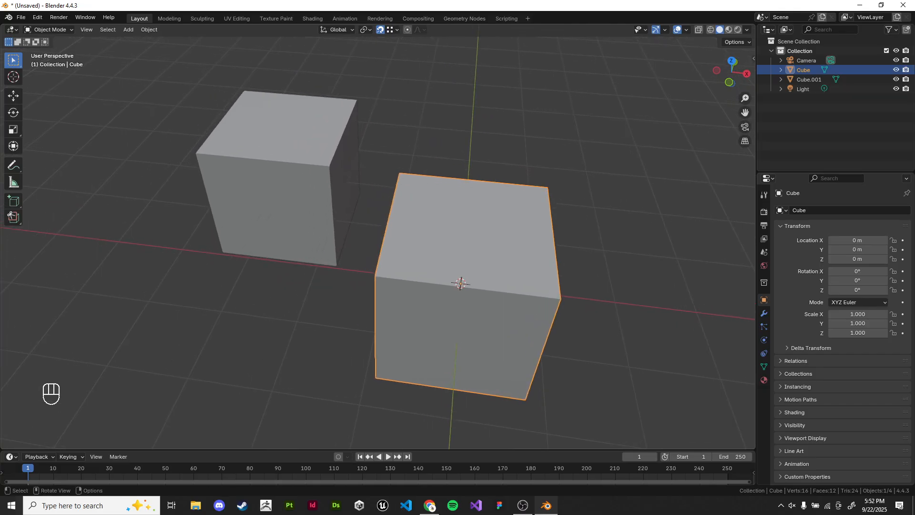
Step: Delete both cubes from the scene
key(x)
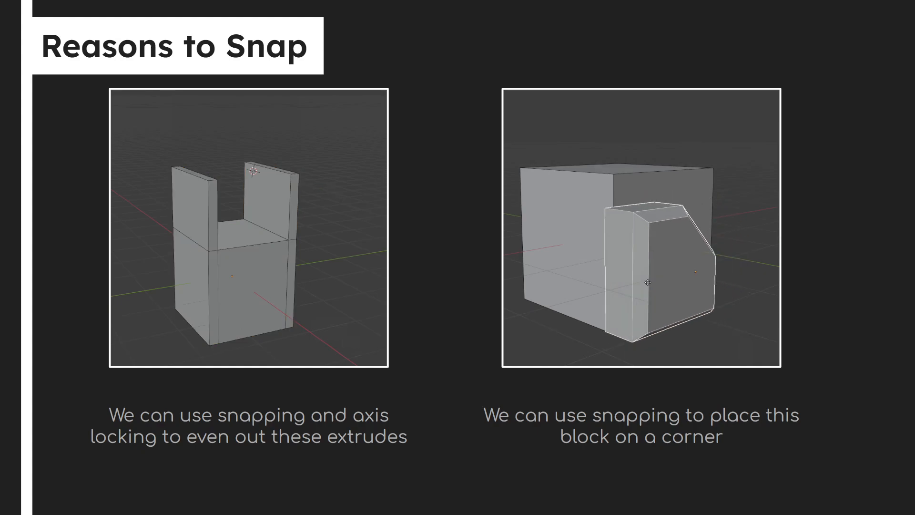
key(alt+Tab)
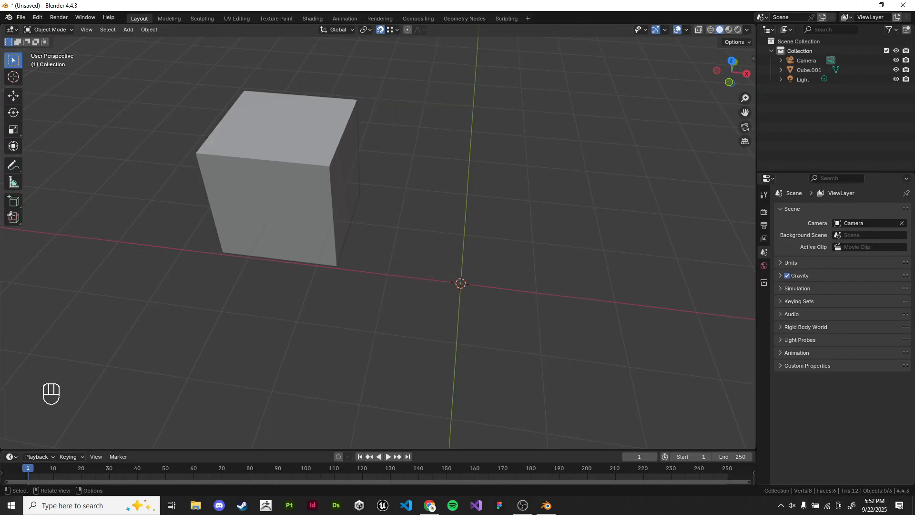
click(348, 219)
key(x)
click(334, 234)
Step: Add a new mesh cube at the world origin
key(shift+a)
key(shift+a)
click(539, 243)
middle_drag(539, 246, 584, 234)
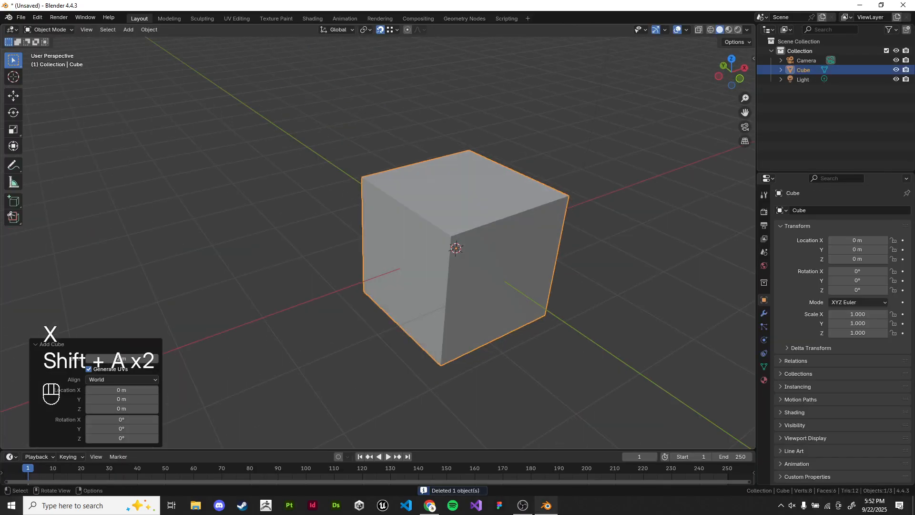
Step: Select the cube's bottom vertices in wireframe and snap the 3D cursor to their centre
key(Tab)
shift+middle_drag(529, 267, 495, 248)
key(z)
drag(305, 286, 567, 391)
key(shift+s)
click(630, 217)
Step: Set the cube's origin to the 3D cursor in Object Mode
key(Tab)
key(q)
key(q)
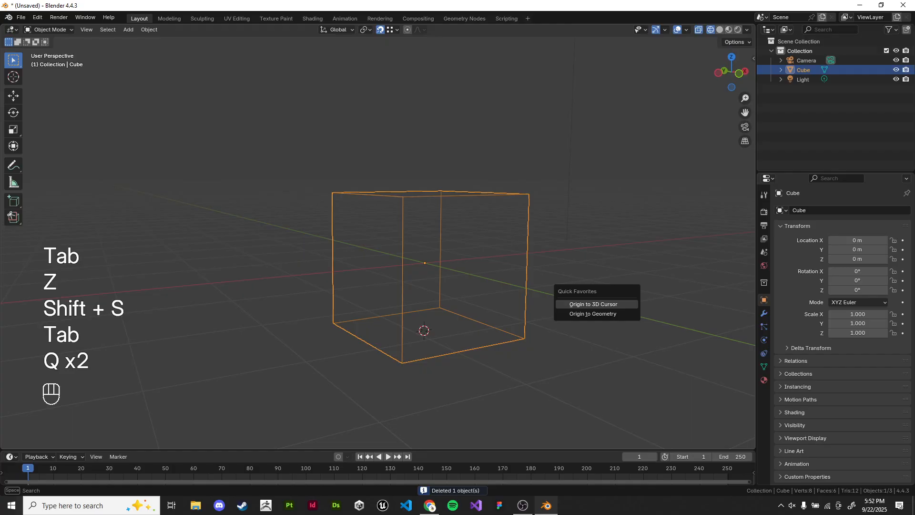
click(615, 304)
Step: Reset the 3D cursor to the world origin and snap the cube to it so its base rests on the grid
key(shift+s)
click(616, 286)
key(shift+s)
key(shift+s)
mouse_move(615, 286)
shift+middle_down()
mouse_move(557, 287)
mouse_move(552, 323)
shift+middle_up()
key(shift+s)
key(shift+s)
shift+middle_drag(552, 322, 503, 325)
Step: Delete the cube's top and front faces using face selection in solid shading
key(Tab)
click(334, 172)
key(z)
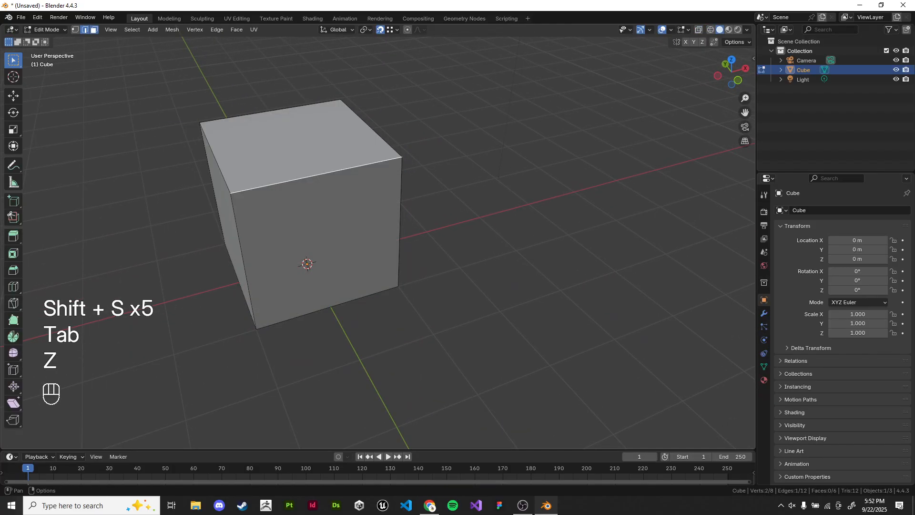
click(94, 30)
shift+click(308, 214)
shift+click(296, 153)
key(x)
click(293, 145)
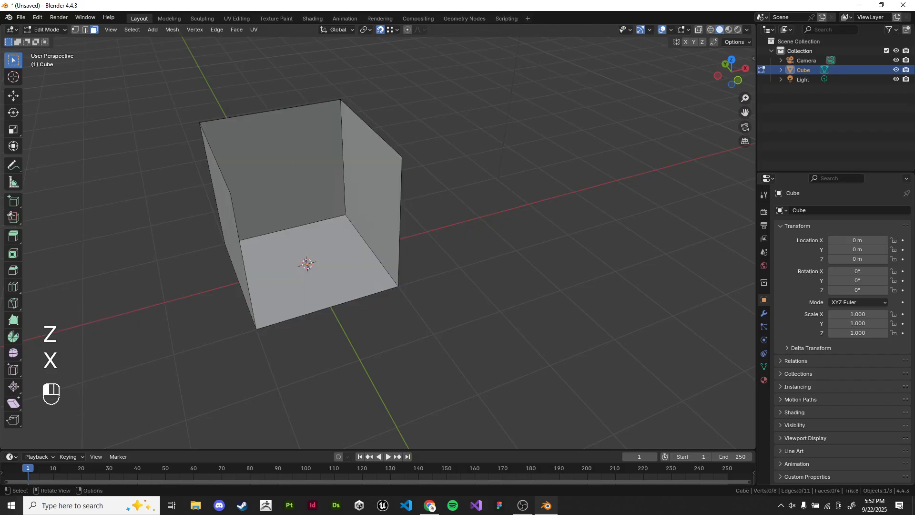
Step: Delete the two side faces, keeping only the cube's back wall and floor
click(231, 224)
shift+click(383, 186)
key(x)
click(383, 185)
middle_drag(383, 189, 354, 195)
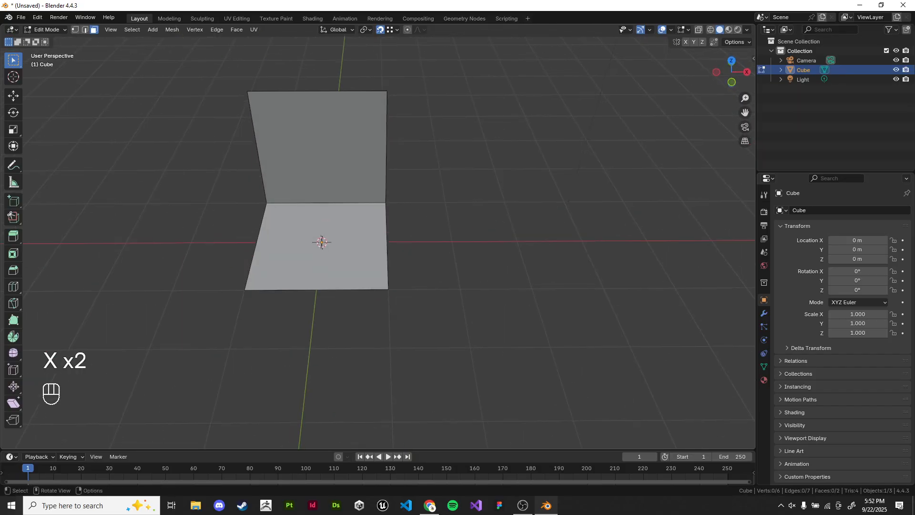
Step: Extrude the back wall's outer vertical edge about 2.3 m along the X axis
key(e)
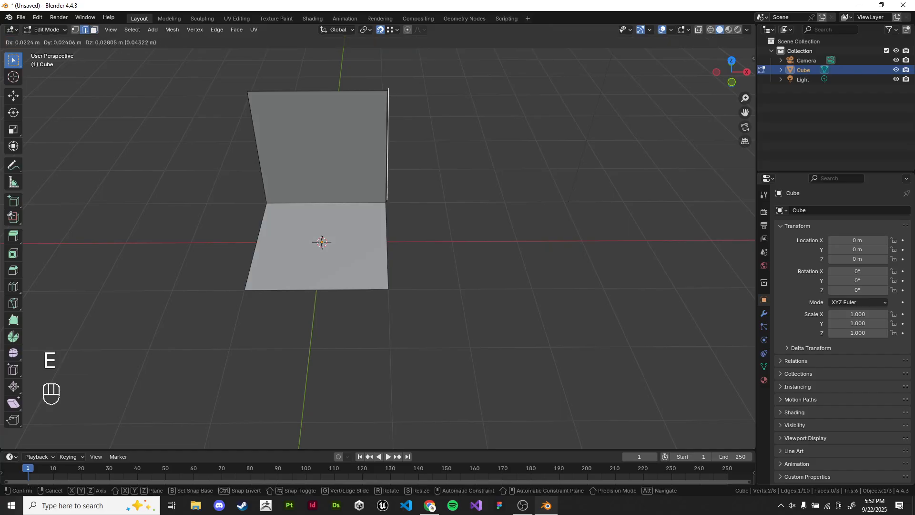
key(Return)
shift+middle_drag(580, 200, 572, 201)
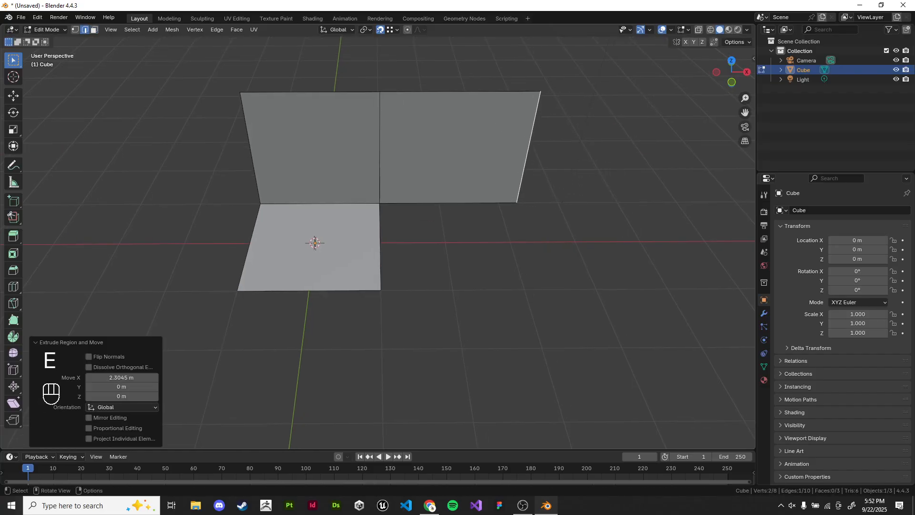
Step: Extrude the lower outer vertex of the new wall section along the Y axis past the existing floor's front edge
click(572, 201)
shift+middle_drag(517, 203, 490, 209)
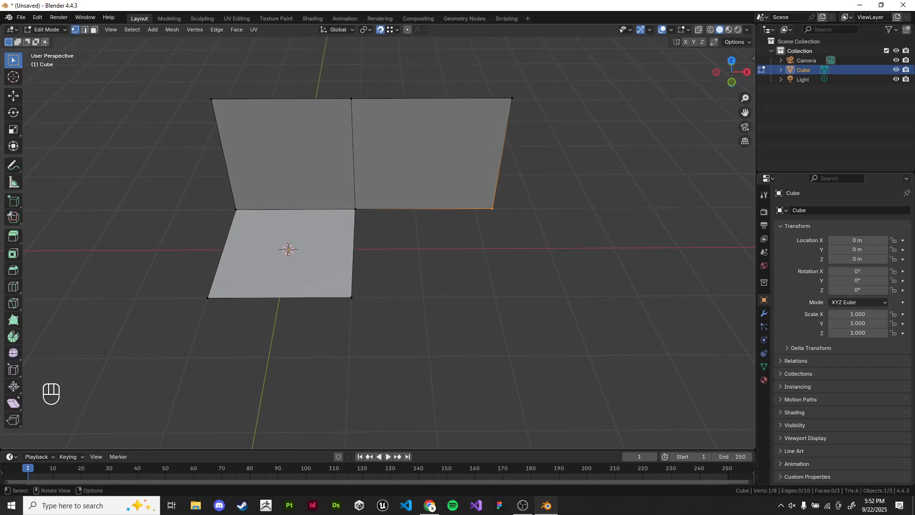
key(e)
key(y)
click(523, 312)
Step: Fill a floor face between the extruded vertices and the existing floor's side edge
middle_drag(523, 313, 615, 279)
scroll(581, 303, up, 3)
shift+click(427, 348)
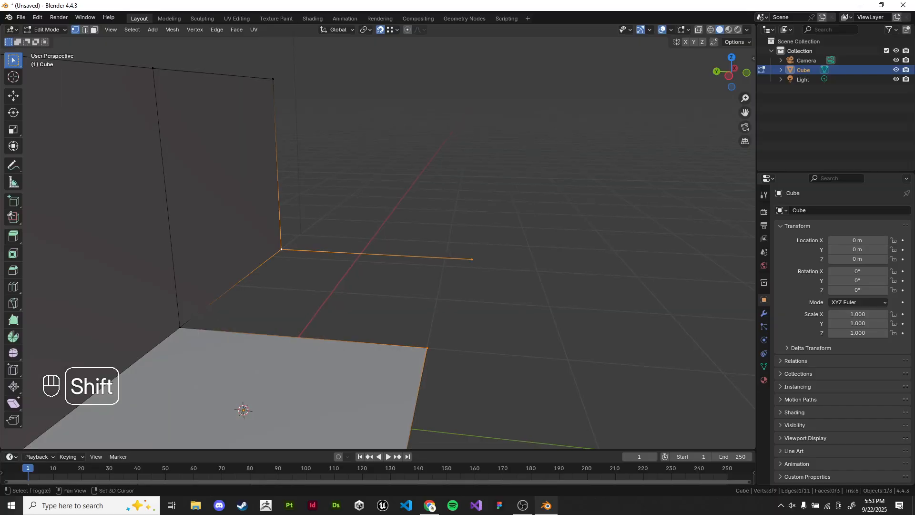
shift+click(180, 327)
key(f)
click(534, 296)
middle_drag(534, 296, 527, 321)
key(ctrl+z)
key(ctrl+z)
key(f)
click(534, 305)
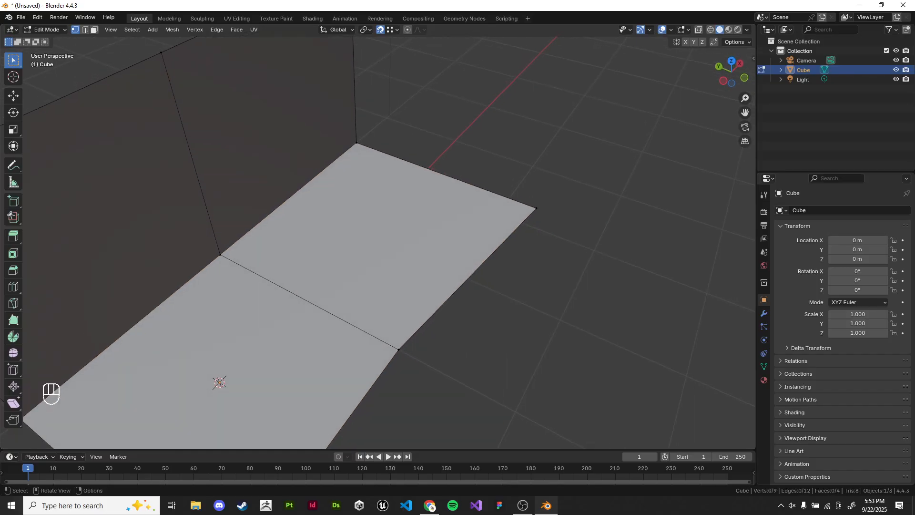
Step: Try to move the new floor face's outer front vertex along Y in top view with Vertex snapping
mouse_move(527, 321)
shift+middle_down()
mouse_move(555, 323)
mouse_move(538, 325)
shift+middle_up()
scroll(555, 323, down, 1)
key(KP_7)
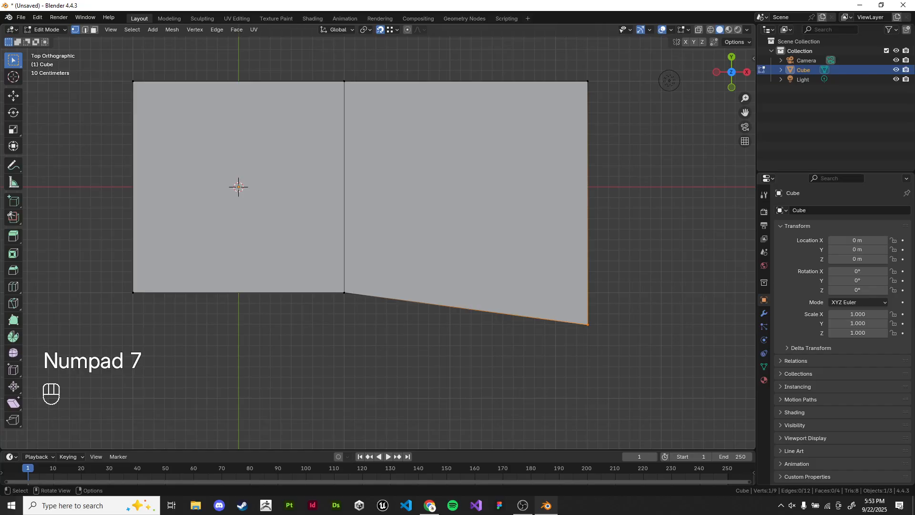
scroll(429, 290, up, 1)
shift+middle_drag(430, 290, 410, 287)
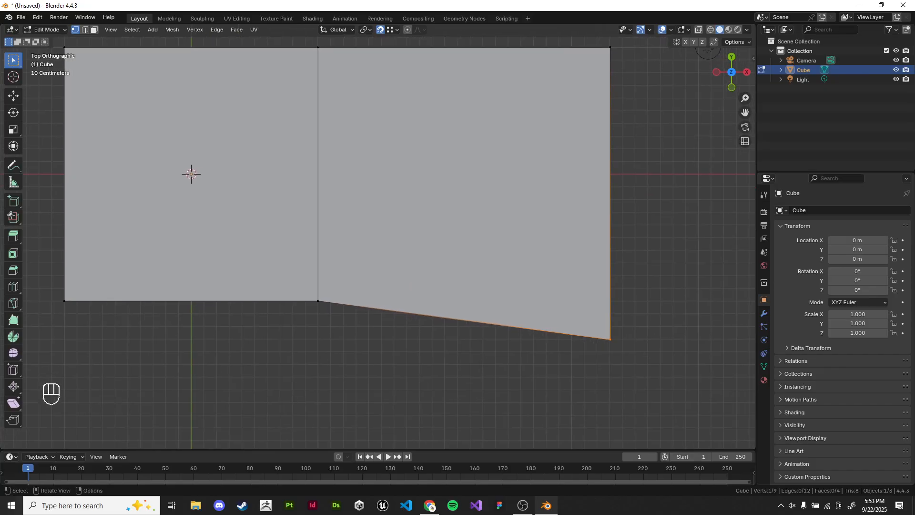
key(g)
key(y)
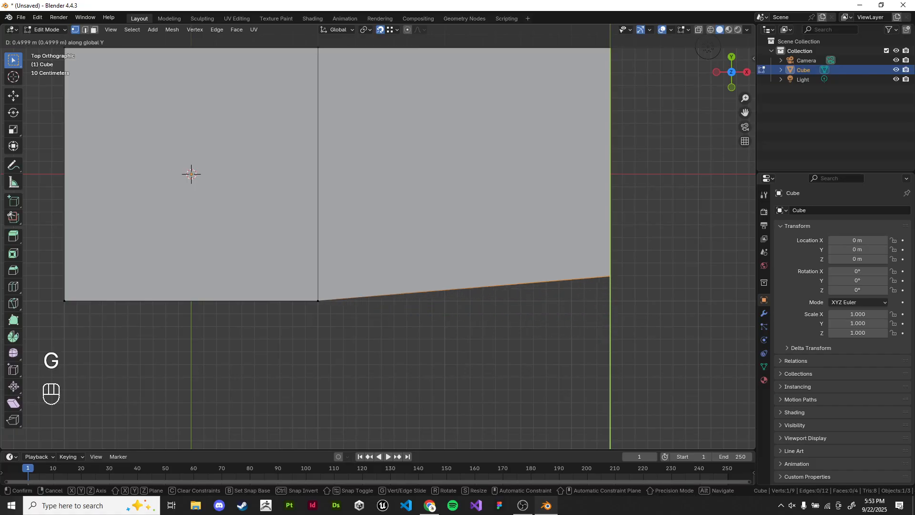
key(Escape)
Step: Set the snap target to Grid and move the outer front vertex 0.30407 m along Y, level with the floor's front edge
click(393, 29)
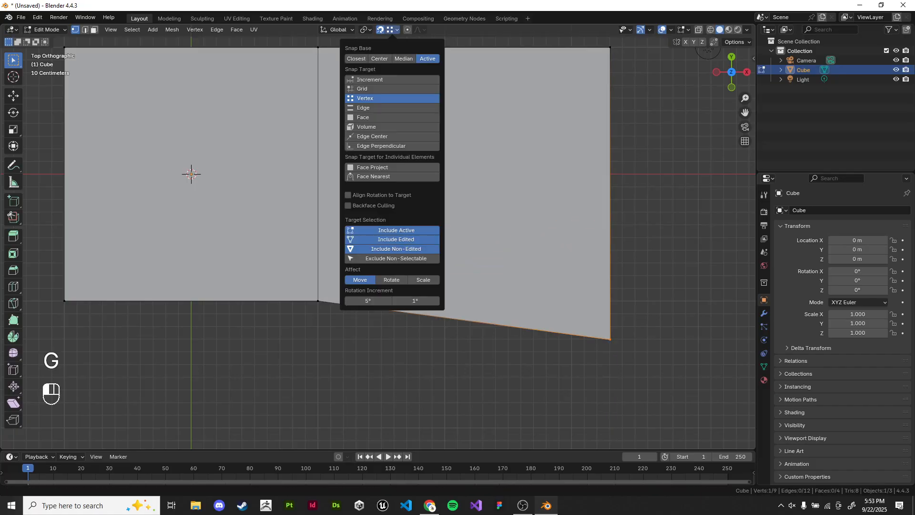
click(382, 89)
shift+middle_drag(458, 286, 415, 271)
key(g)
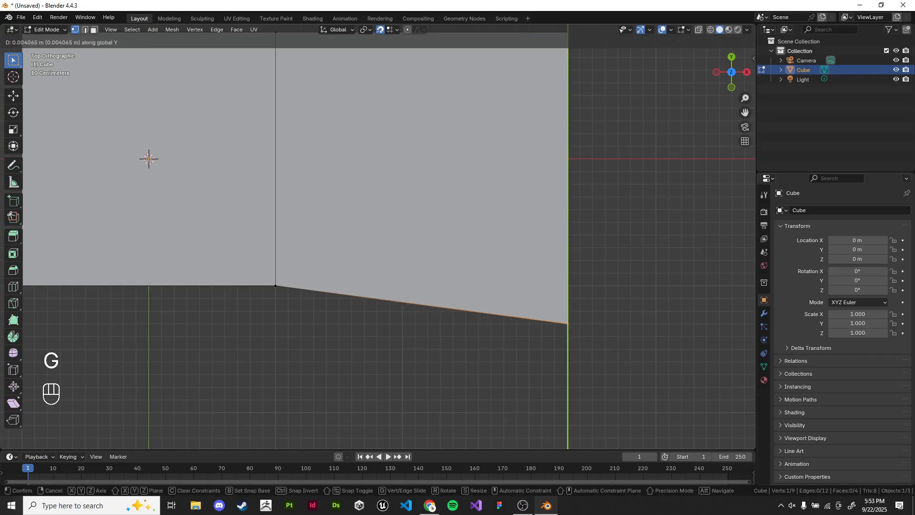
key(y)
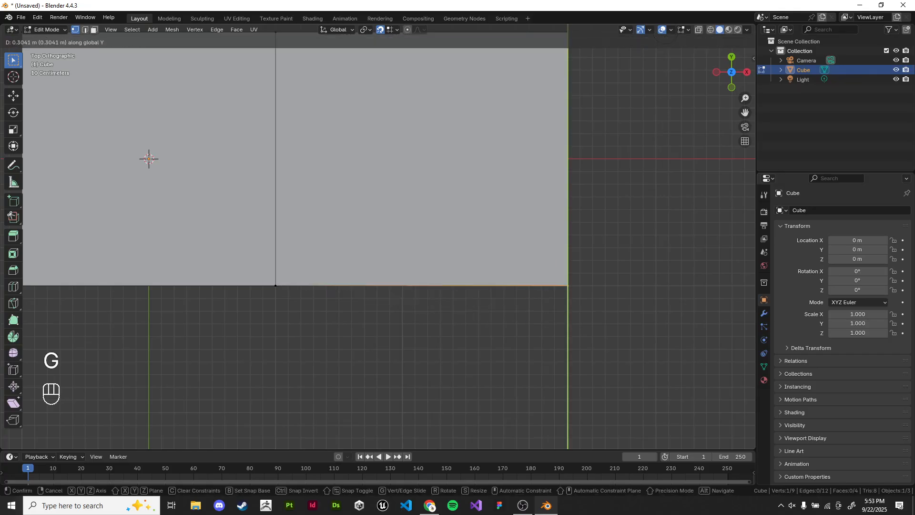
click(568, 286)
Step: Move the outer vertex -0.7 m along Y, and realign it along Y to the neighbouring front vertex using Vertex snapping
key(g)
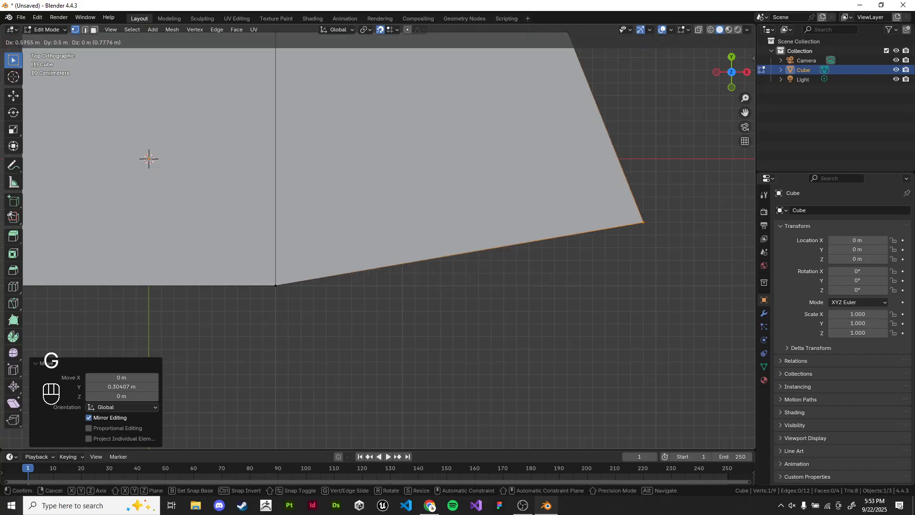
click(567, 375)
click(393, 30)
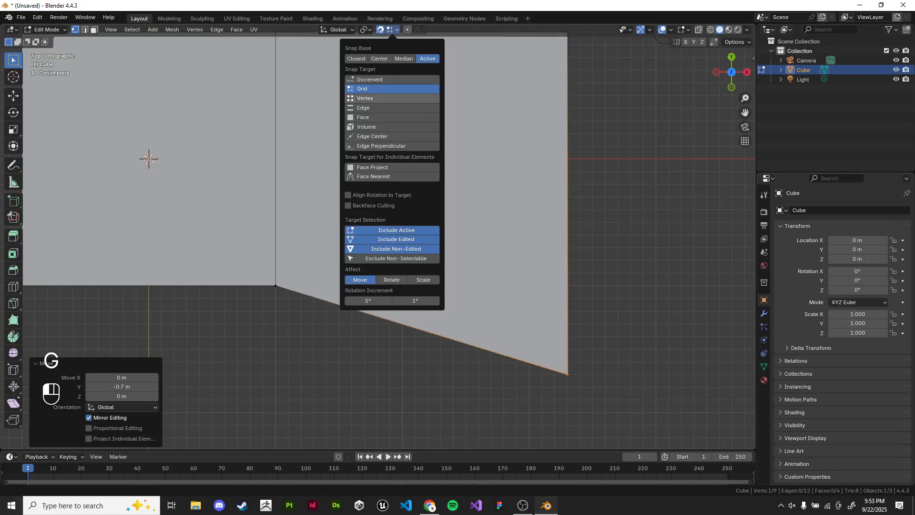
click(376, 79)
shift+middle_drag(458, 267, 505, 267)
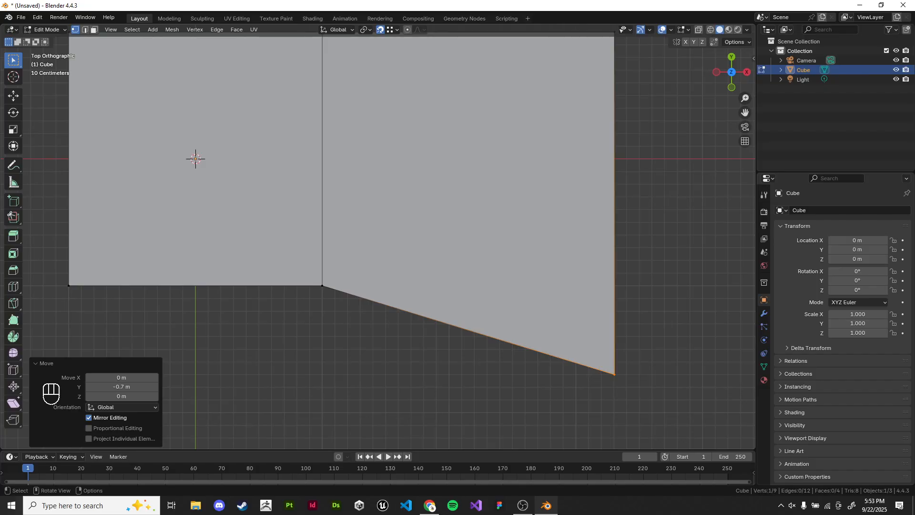
key(g)
key(y)
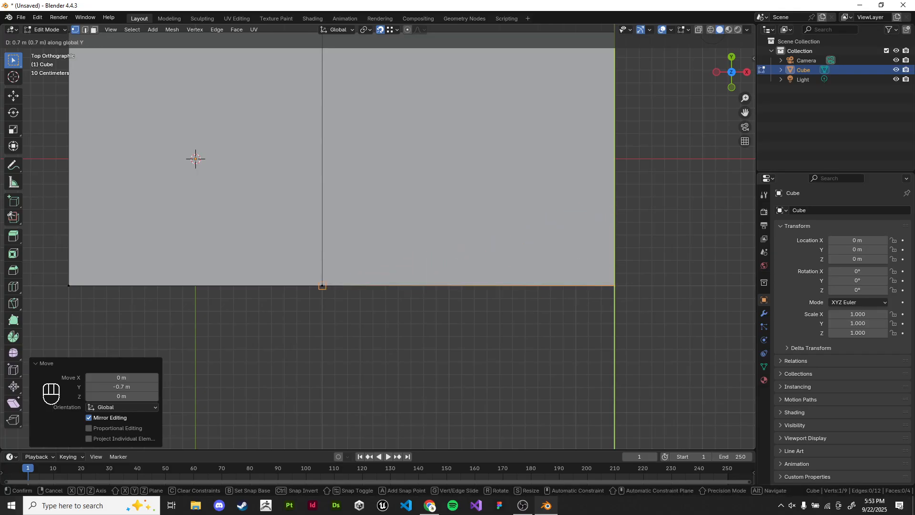
click(322, 286)
Step: Select the floor's three front-edge vertices in wireframe and examine their alignment in perspective view
shift+middle_drag(323, 286, 430, 333)
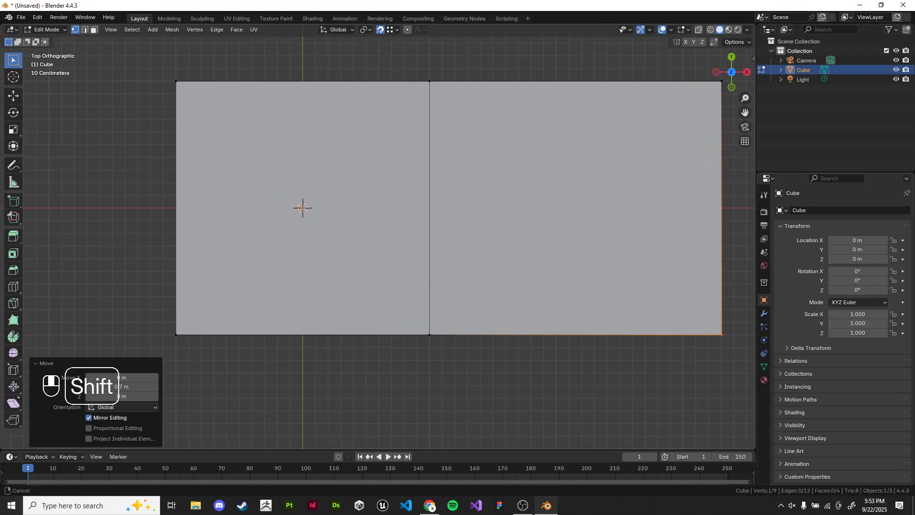
scroll(430, 333, down, 2)
drag(719, 343, 200, 246)
key(z)
mouse_move(131, 244)
mouse_down()
mouse_move(243, 297)
mouse_move(667, 338)
mouse_up()
mouse_move(668, 339)
middle_down()
mouse_move(656, 272)
mouse_move(596, 267)
middle_up()
key(z)
key(Tab)
key(Tab)
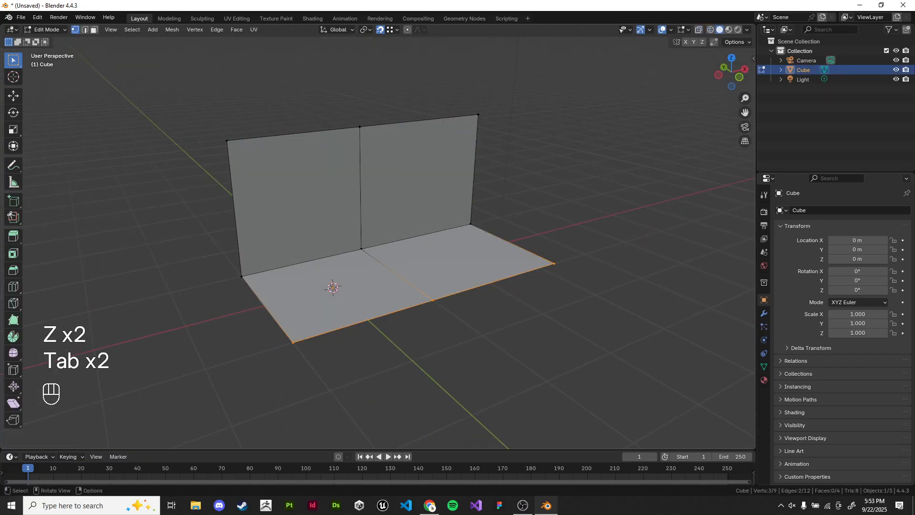
Step: Delete the wall-and-floor mesh and add a new mesh cube
key(Tab)
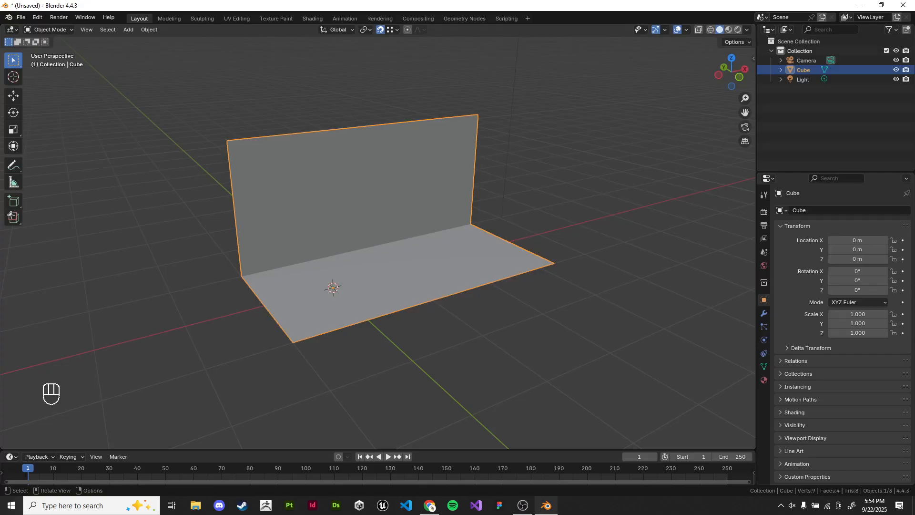
key(x)
click(396, 234)
key(shift+a)
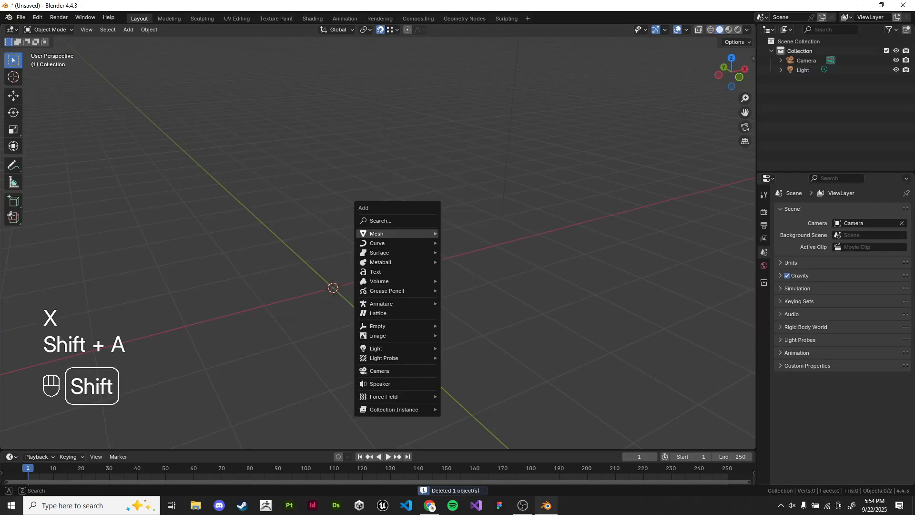
mouse_move(378, 233)
click(479, 242)
Step: Snap the 3D cursor to the centre of the new cube's bottom vertices, selected in wireframe
key(Tab)
key(z)
middle_drag(479, 242, 488, 227)
drag(267, 305, 496, 410)
middle_drag(477, 238, 474, 217)
key(shift+s)
scroll(475, 217, up, 1)
scroll(474, 217, up, 2)
Step: Return to Object Mode and set the new cube's origin to the 3D cursor
key(Tab)
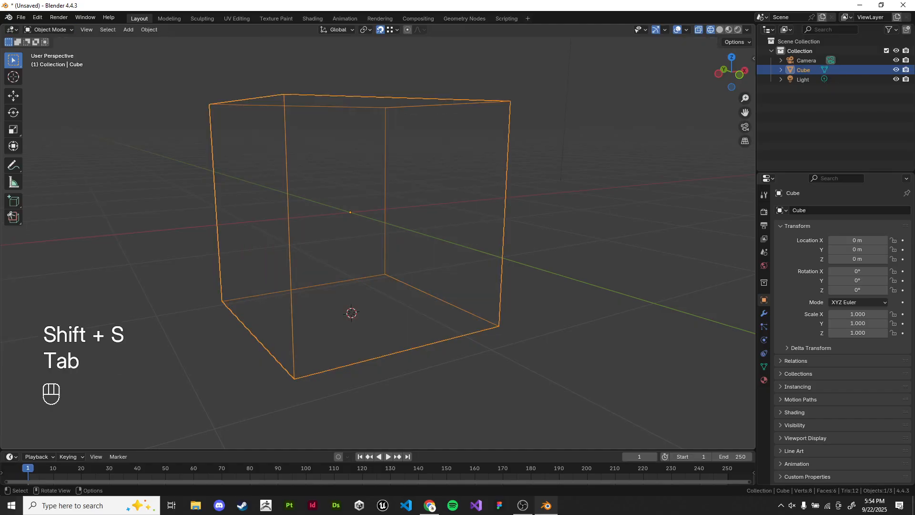
click(149, 29)
mouse_move(165, 50)
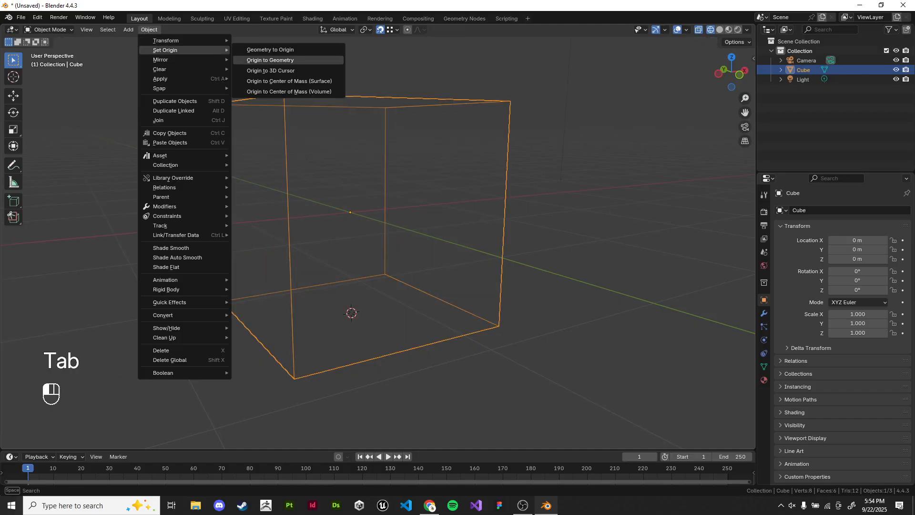
click(271, 70)
Step: Snap the 3D cursor to the world origin and the cube to the cursor, and restore solid shading
key(shift+s)
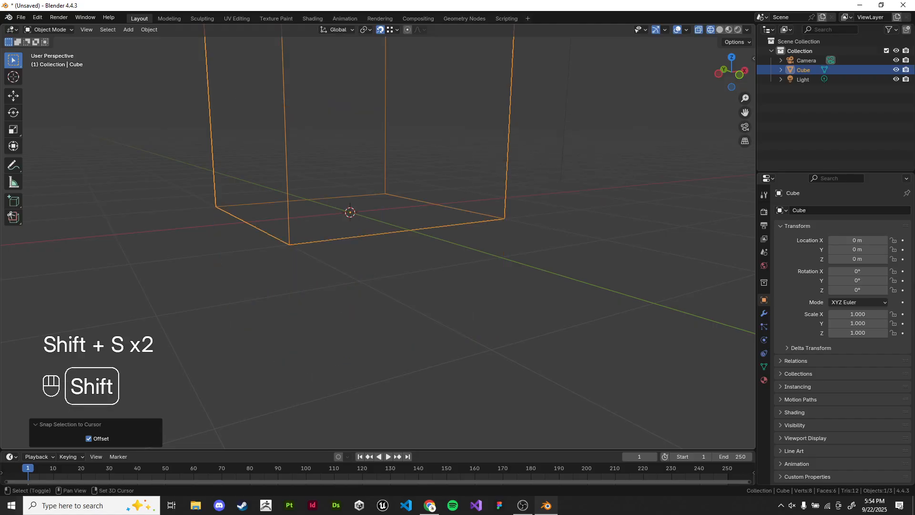
scroll(377, 236, up, 3)
key(z)
scroll(378, 236, down, 2)
mouse_move(378, 236)
middle_down()
mouse_move(402, 218)
mouse_move(416, 230)
middle_up()
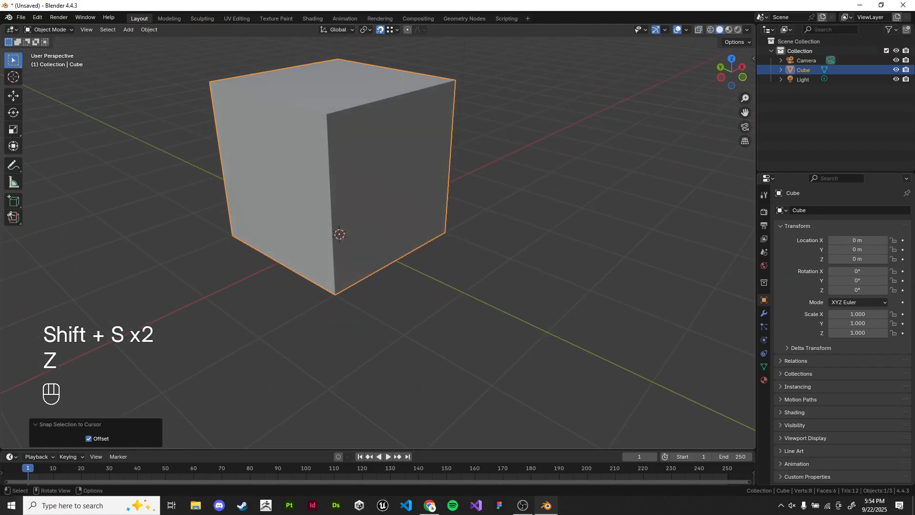
Step: Duplicate the cube in place and scale the copy to about 0.602
key(shift+d)
key(s)
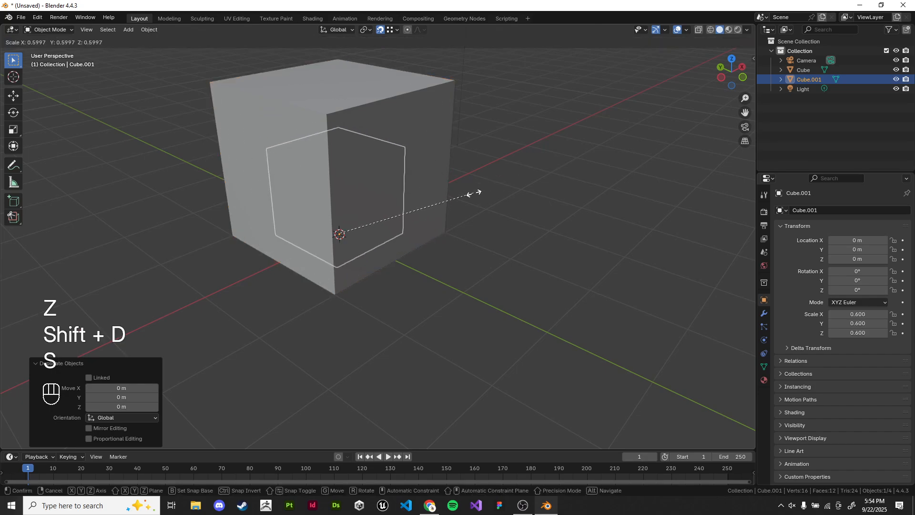
click(473, 194)
Step: Move the smaller cube about -2.07 m along the Y axis, clear of the large cube
key(g)
key(y)
click(603, 256)
middle_drag(603, 255, 584, 253)
scroll(585, 253, up, 1)
Step: Set the snap base to Closest
click(397, 30)
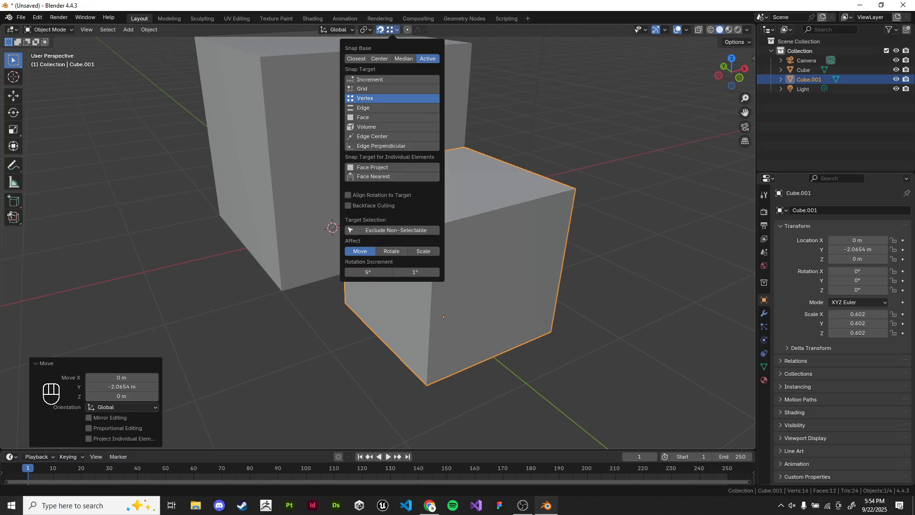
click(356, 58)
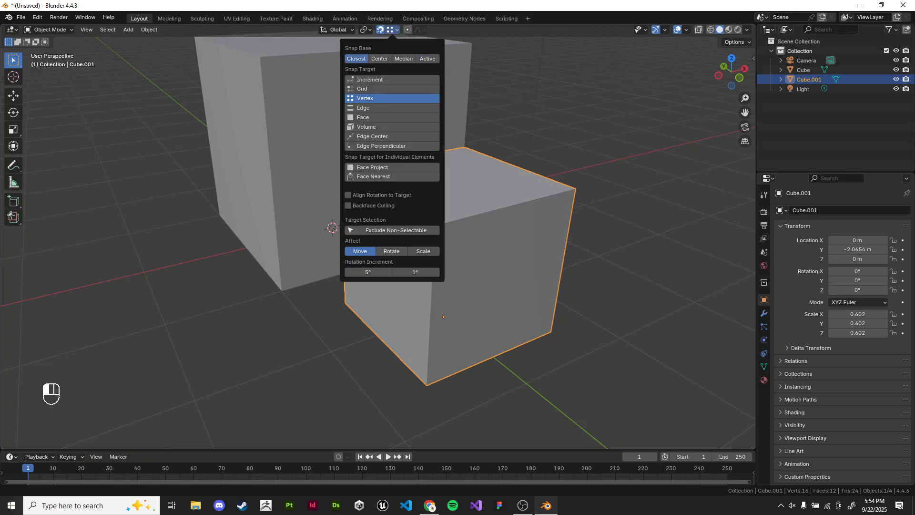
key(g)
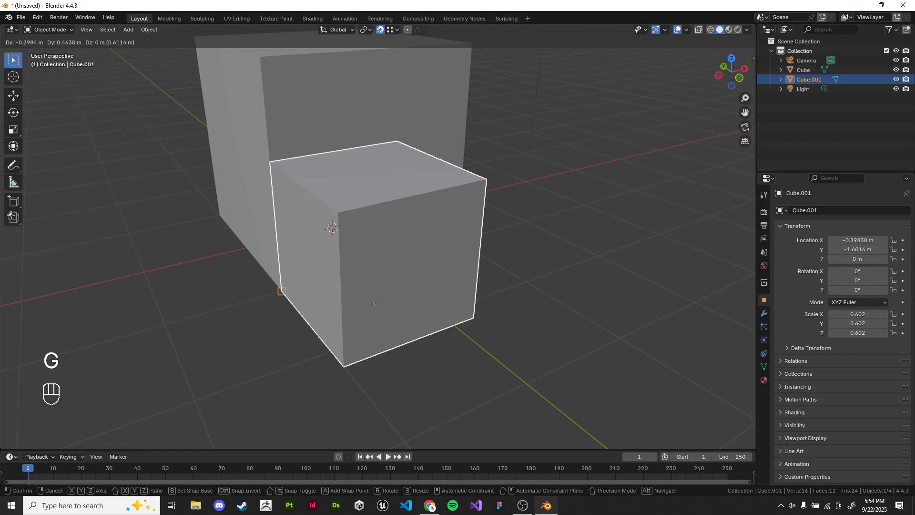
right_click(282, 291)
key(g)
right_click(261, 56)
Step: Bevel one lower edge of the smaller cube with a single segment to make a wide chamfer
middle_drag(267, 143, 188, 70)
key(Tab)
click(256, 101)
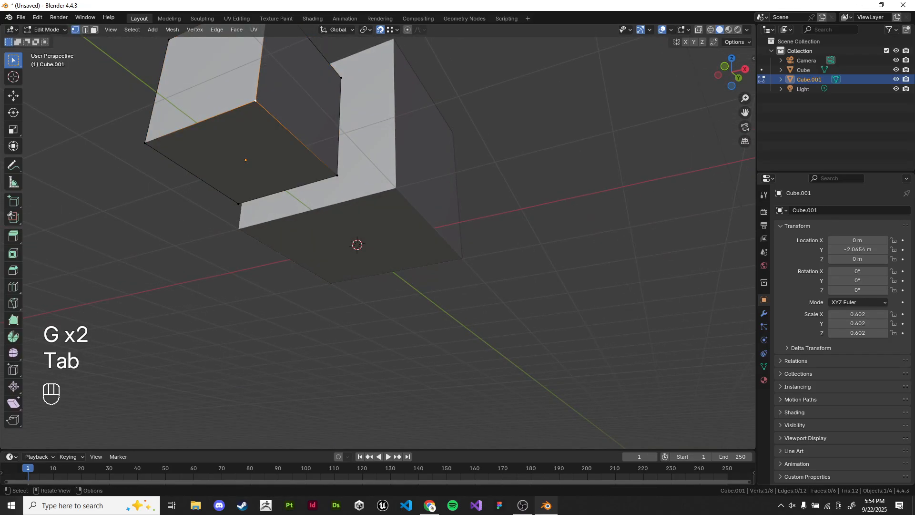
shift+click(337, 176)
key(ctrl+b)
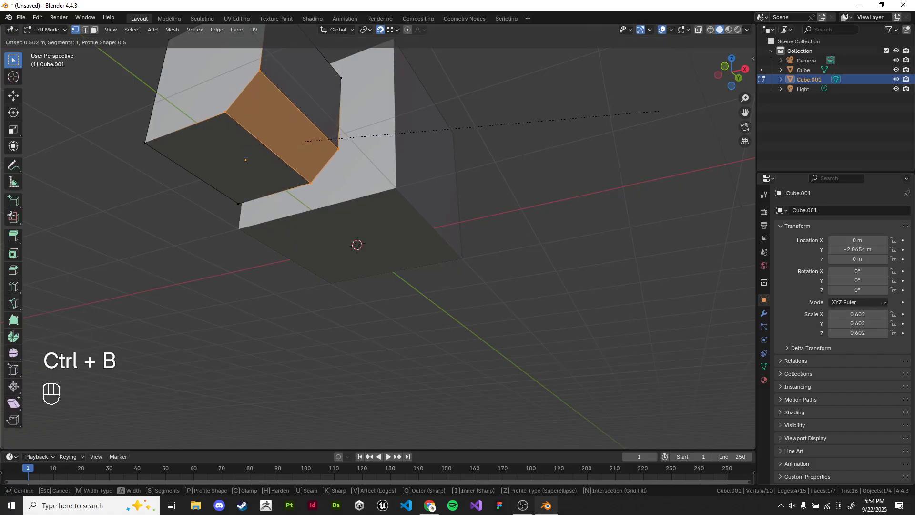
click(701, 115)
Step: Scale the smaller cube's entire mesh along the Y axis into a thinner block and return to Object Mode
middle_drag(701, 114, 735, 199)
key(Tab)
key(Tab)
key(a)
key(s)
key(x)
right_click(542, 193)
key(s)
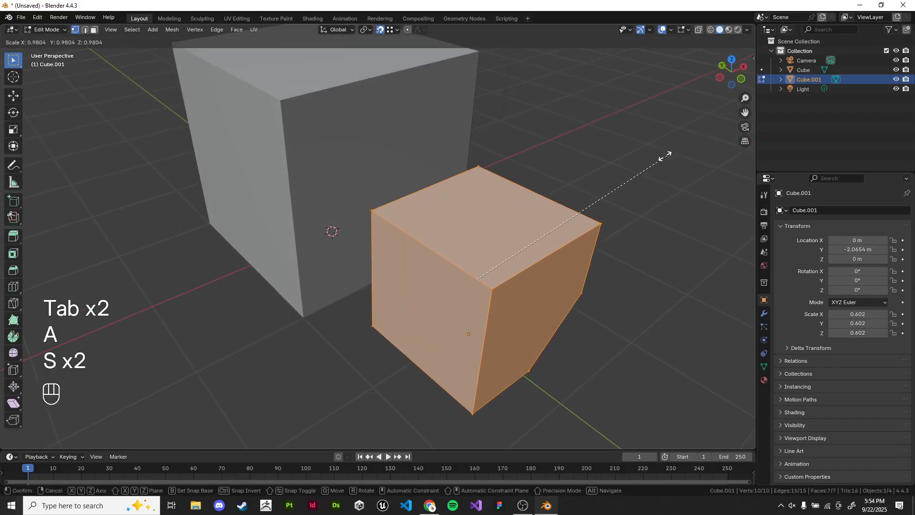
key(y)
click(485, 199)
key(Tab)
Step: Snap the chamfered block onto the large cube's upper front corner, moving it about -0.398, 0.862, 0.797 m, and deselect it
middle_drag(484, 199, 459, 184)
key(g)
click(248, 61)
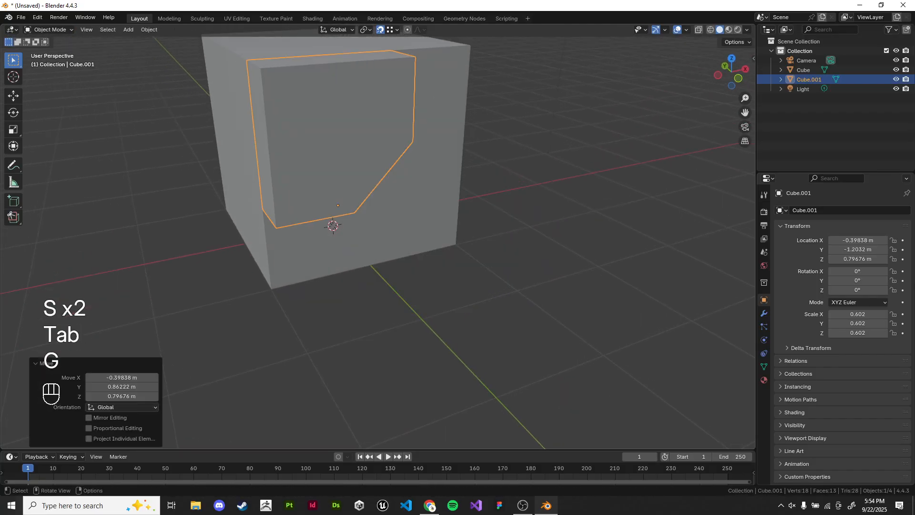
click(538, 248)
middle_drag(539, 248, 465, 203)
mouse_move(465, 203)
shift+middle_down()
mouse_move(486, 217)
mouse_move(477, 206)
shift+middle_up()
Step: Switch to the lecture slideshow, advance to the "Give it a Go" slide, and return to Blender
key(alt+Tab)
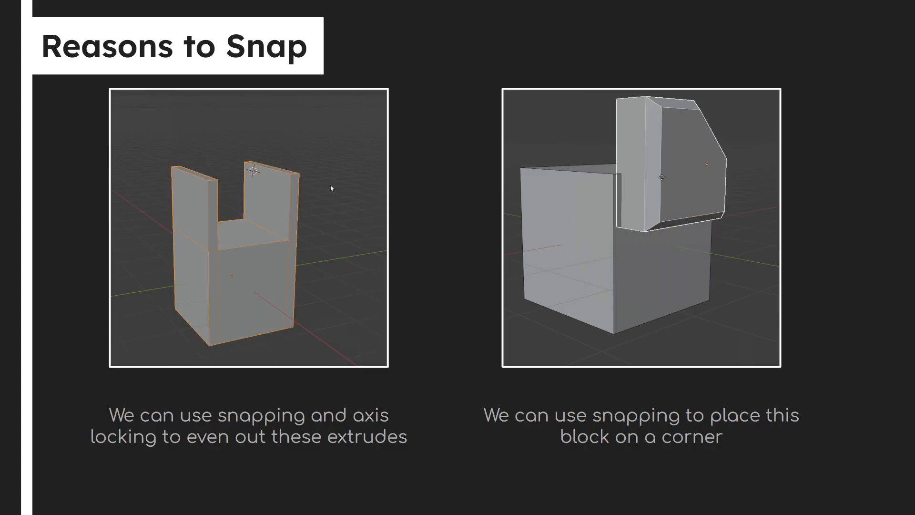
key(Right)
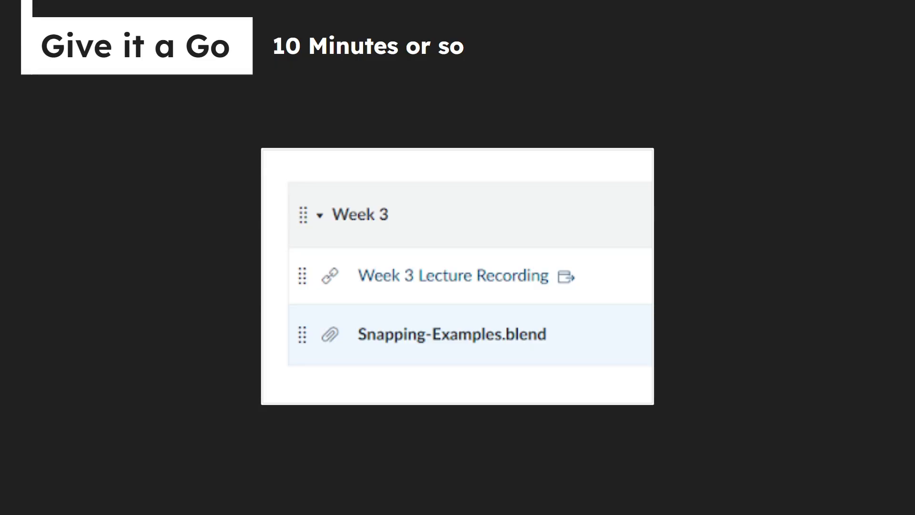
key(alt+Tab)
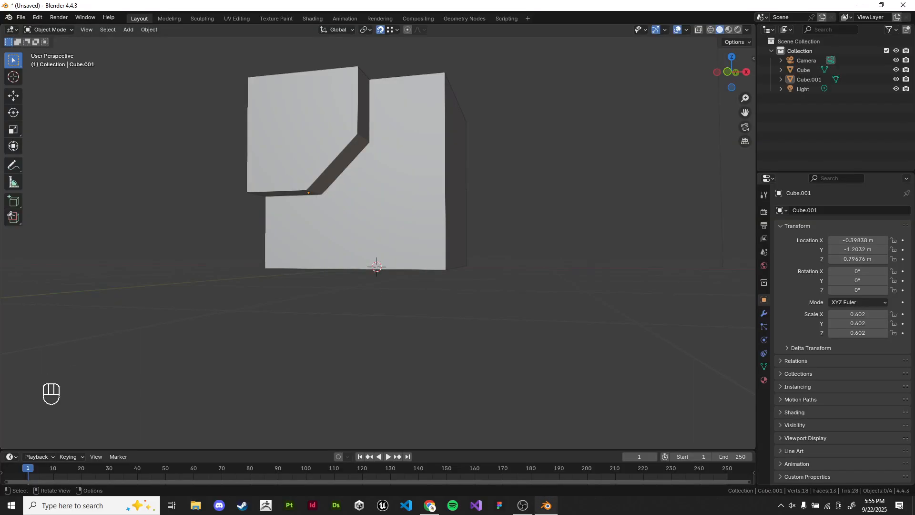
Step: Delete both the large cube and the chamfered block from the scene
click(315, 133)
key(x)
shift+click(374, 158)
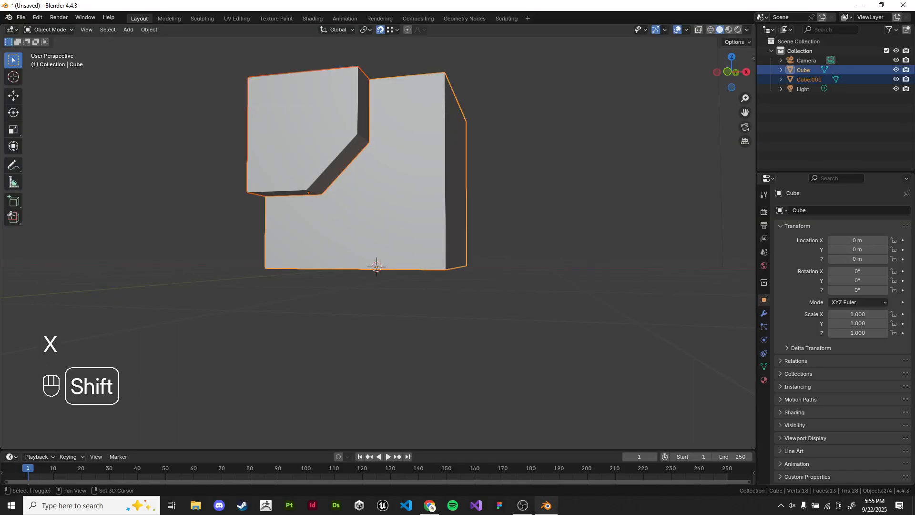
key(x)
click(320, 129)
middle_drag(324, 134, 394, 186)
Step: Close Blender without saving the scene and exit the slideshow presentation
key(alt+Tab)
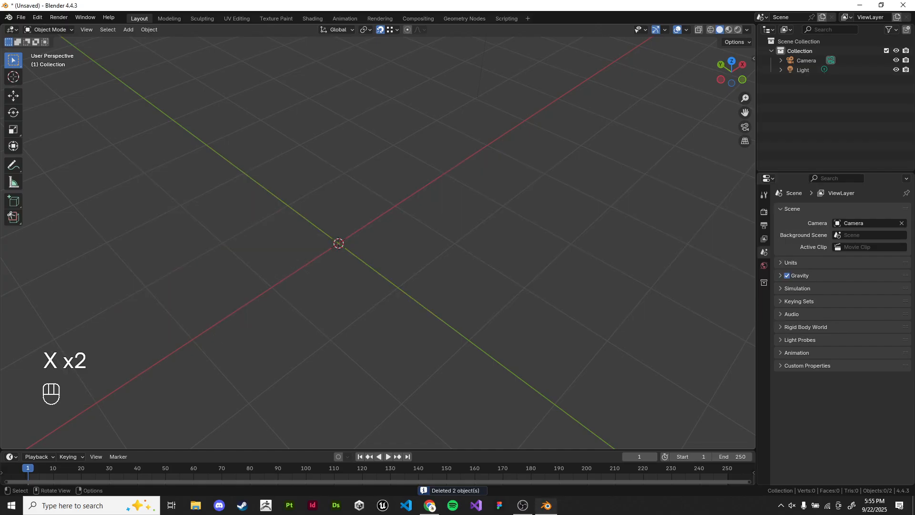
click(903, 5)
click(476, 270)
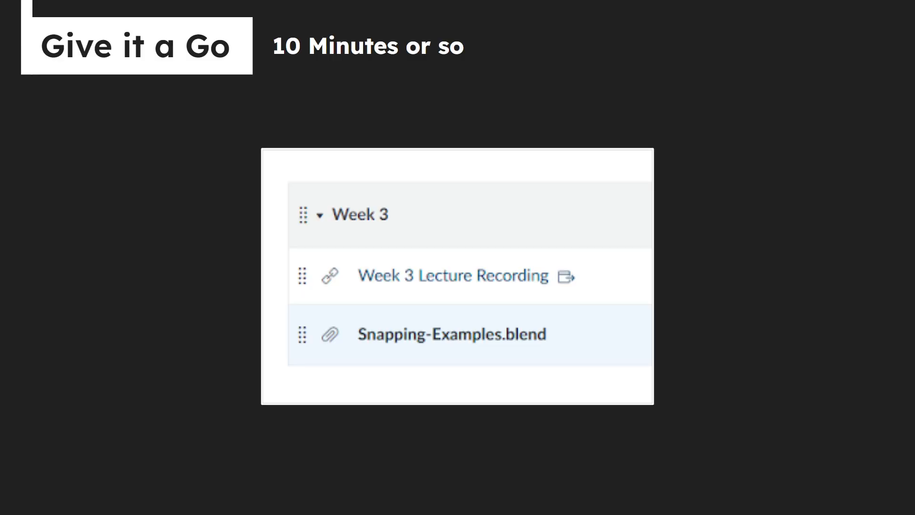
key(Escape)
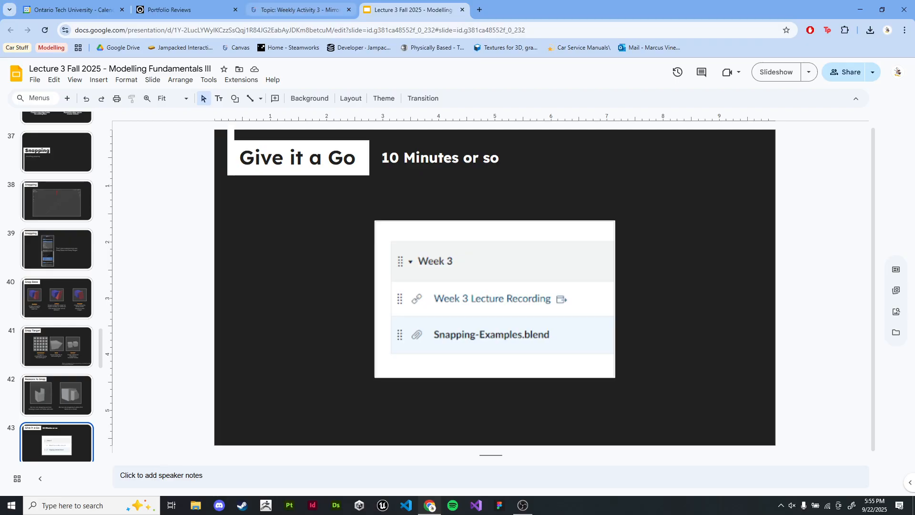
Step: Switch to the Canvas course site in the browser and open the Modelling & Animation Systm I home page
click(300, 10)
click(20, 176)
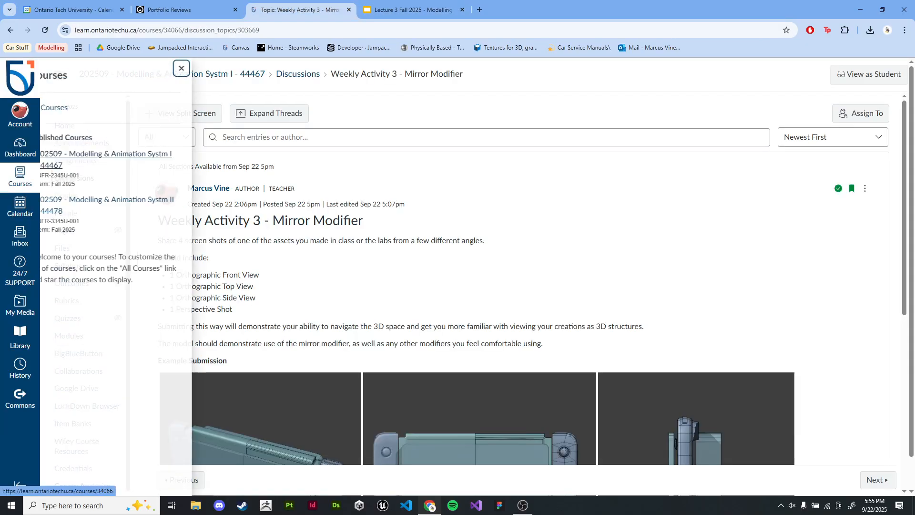
click(202, 68)
click(298, 74)
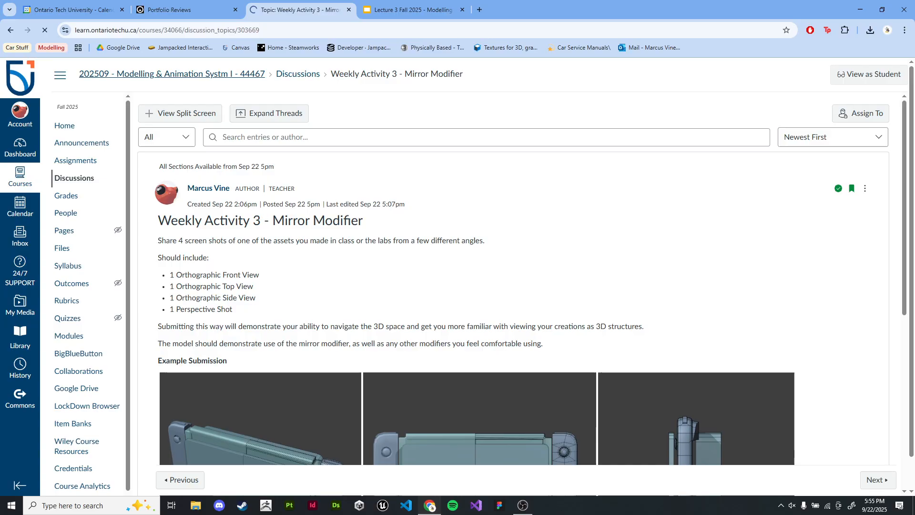
Step: Open the Snapping-Examples.blend file page from the Week 3 module
scroll(450, 277, down, 5)
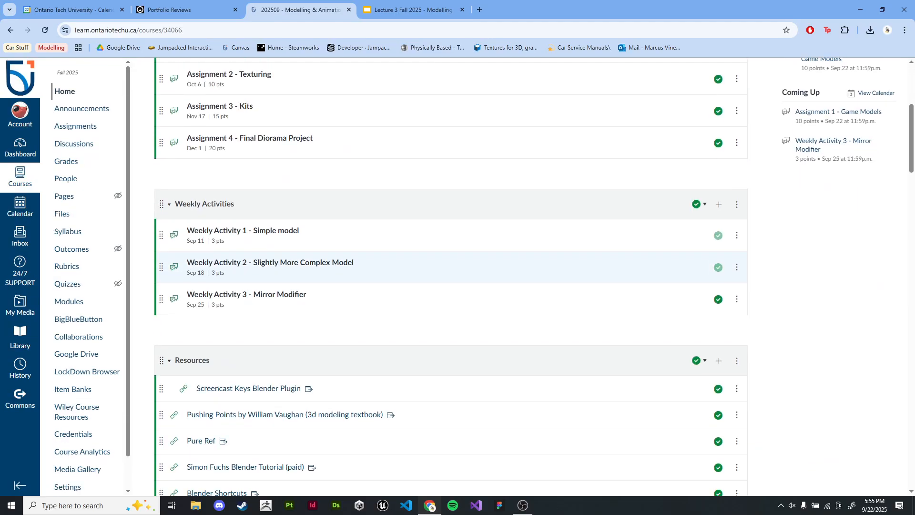
scroll(451, 277, down, 5)
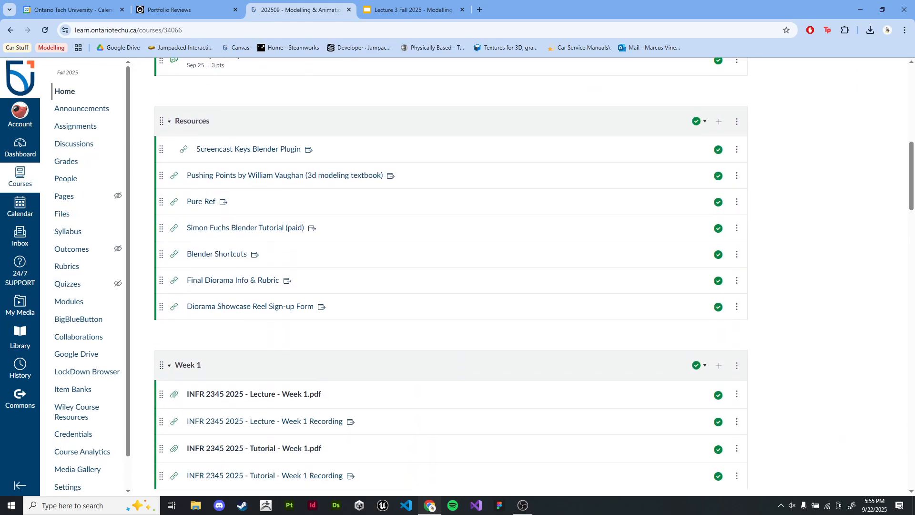
scroll(451, 277, down, 9)
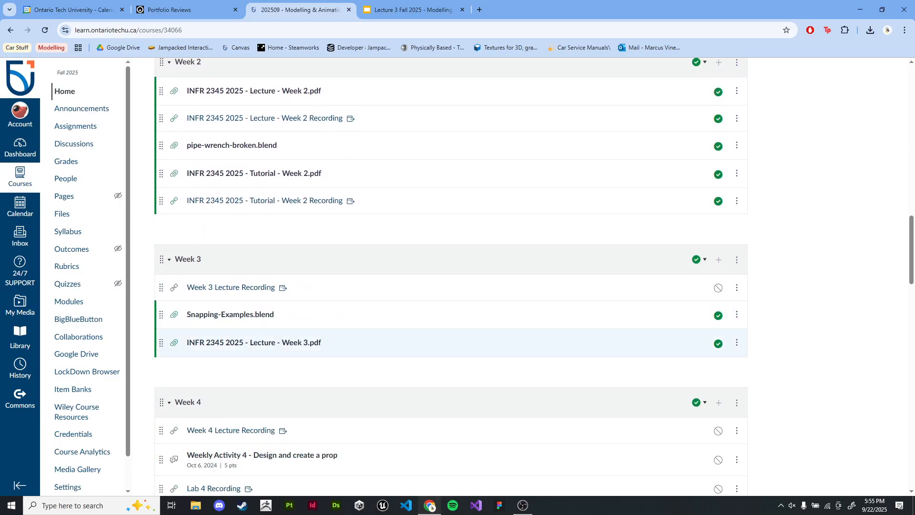
click(230, 315)
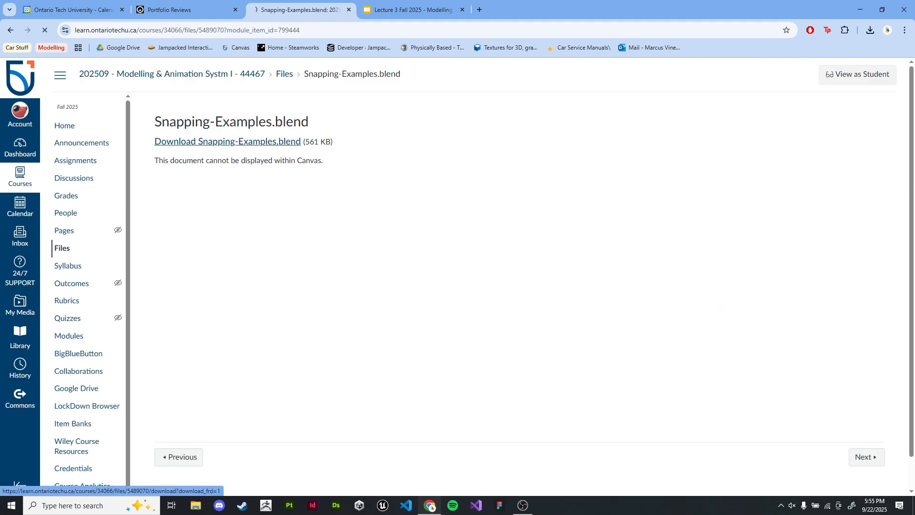
Step: Download Snapping-Examples.blend and save it to the Desktop
click(228, 141)
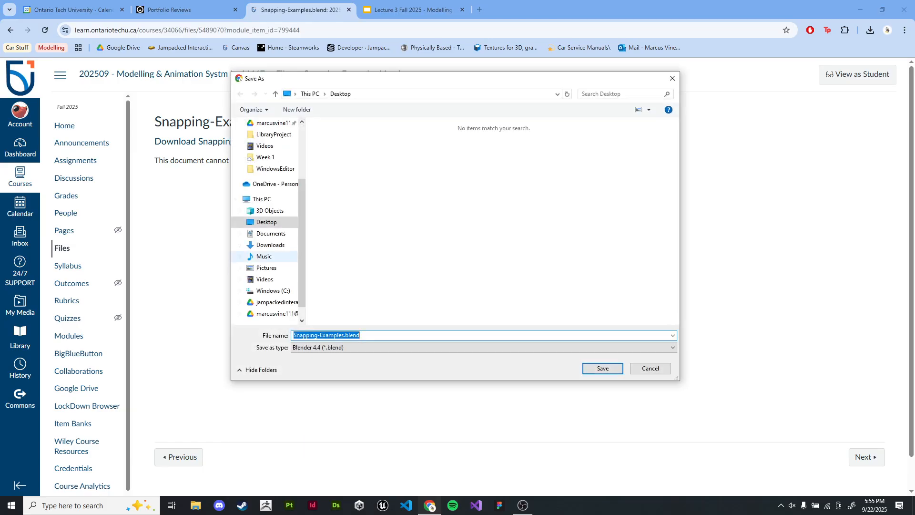
scroll(265, 256, up, 3)
click(267, 143)
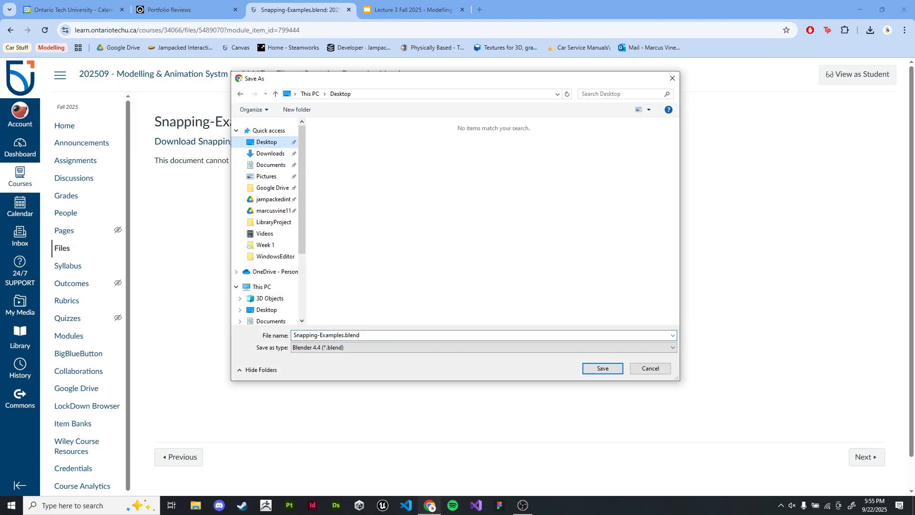
click(603, 368)
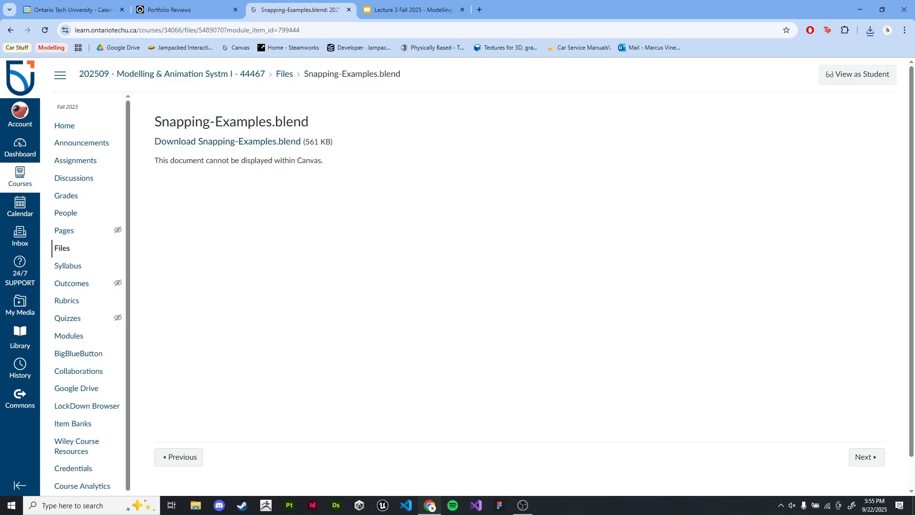
Step: Try opening the downloaded Snapping-Examples.blend directly from the desktop, and close the Blender 4.0 window
key(super+d)
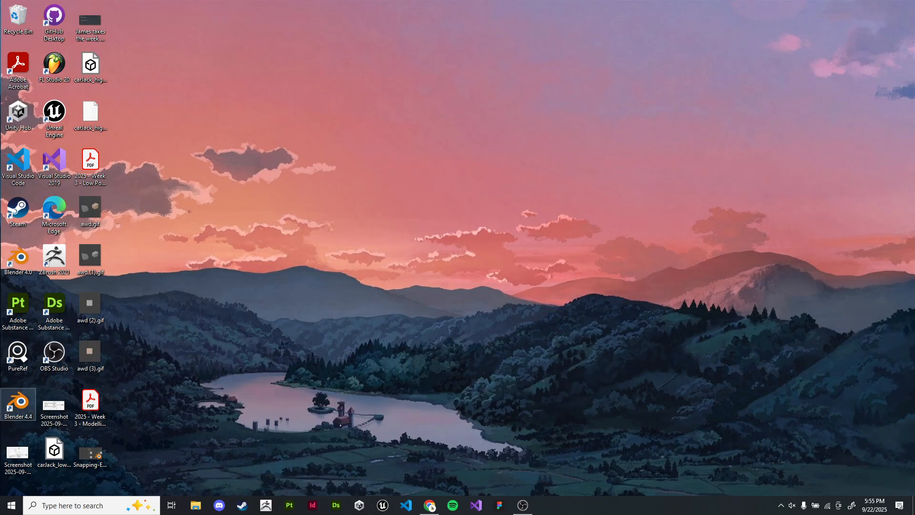
click(91, 455)
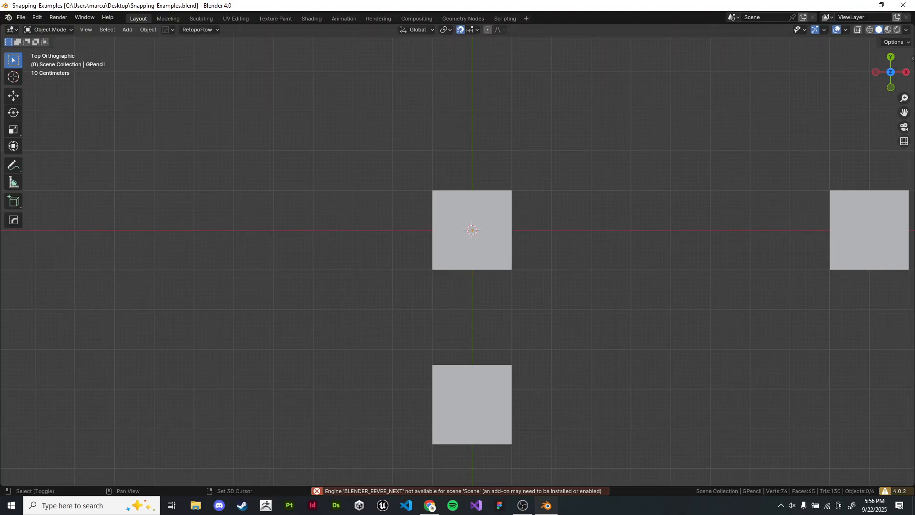
click(904, 5)
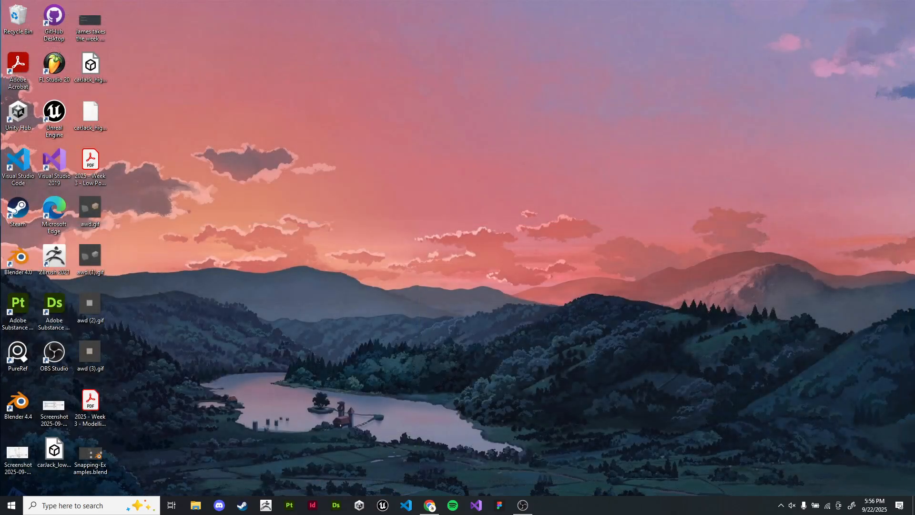
Step: Launch Blender 4.4 from the desktop and open Snapping-Examples.blend from the Week 3 folder
double_click(18, 403)
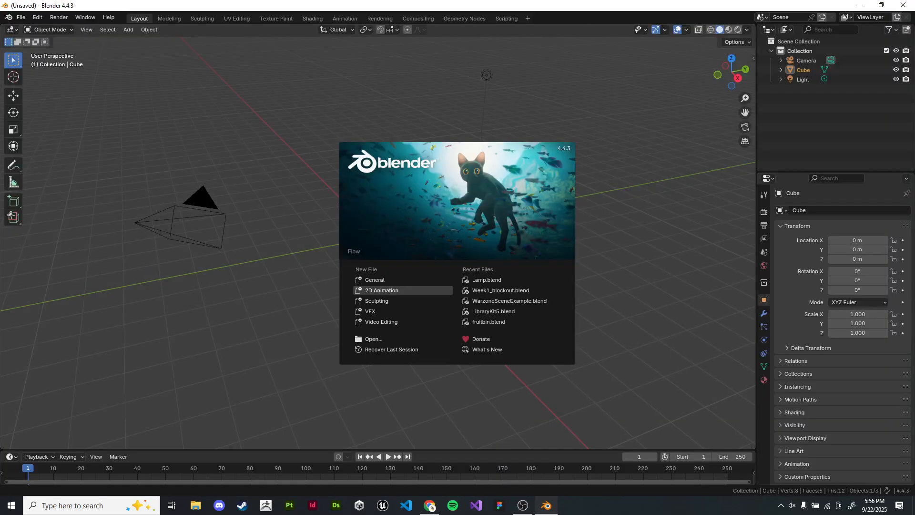
click(337, 205)
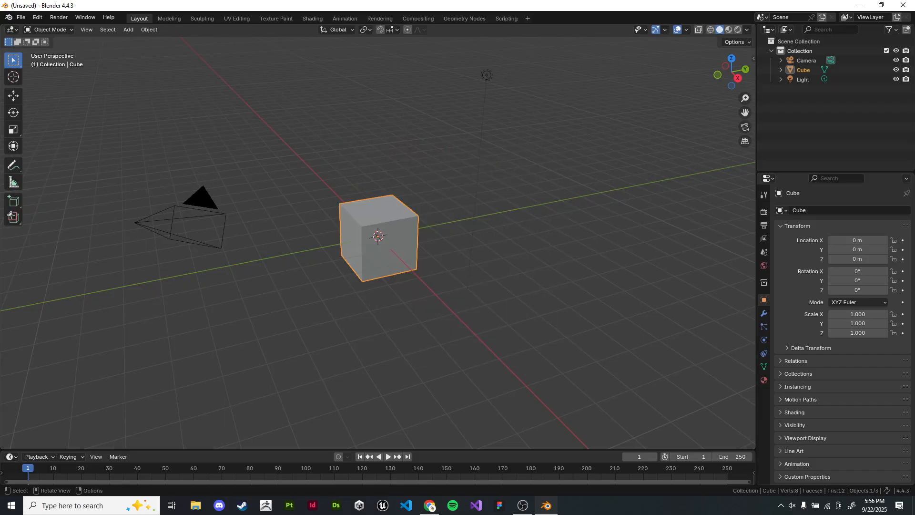
click(20, 17)
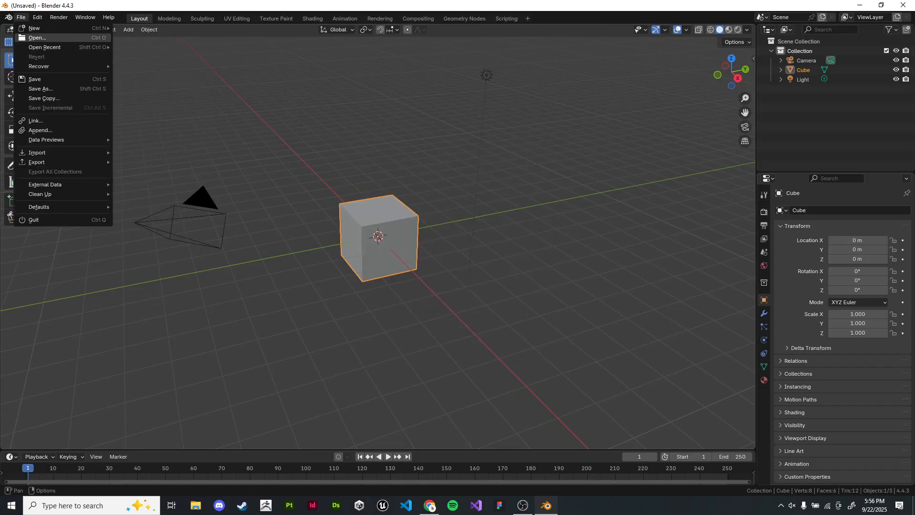
click(37, 38)
click(282, 134)
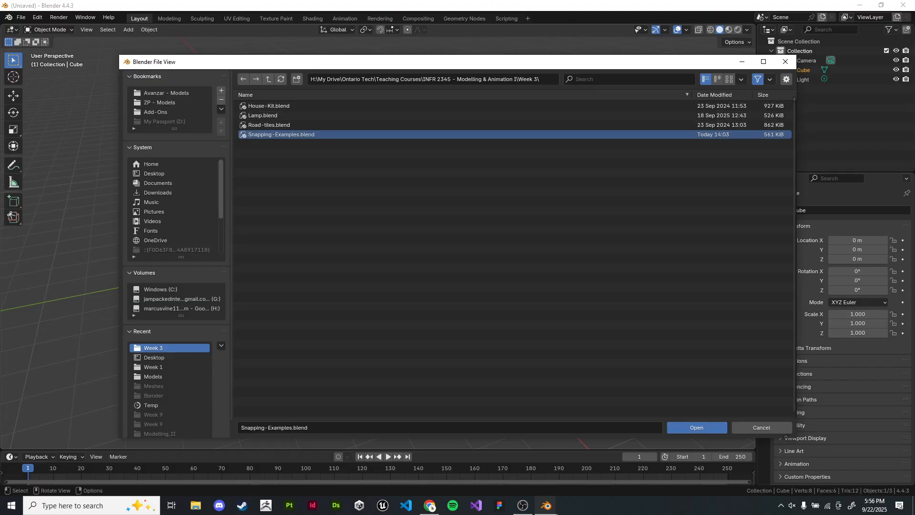
click(697, 428)
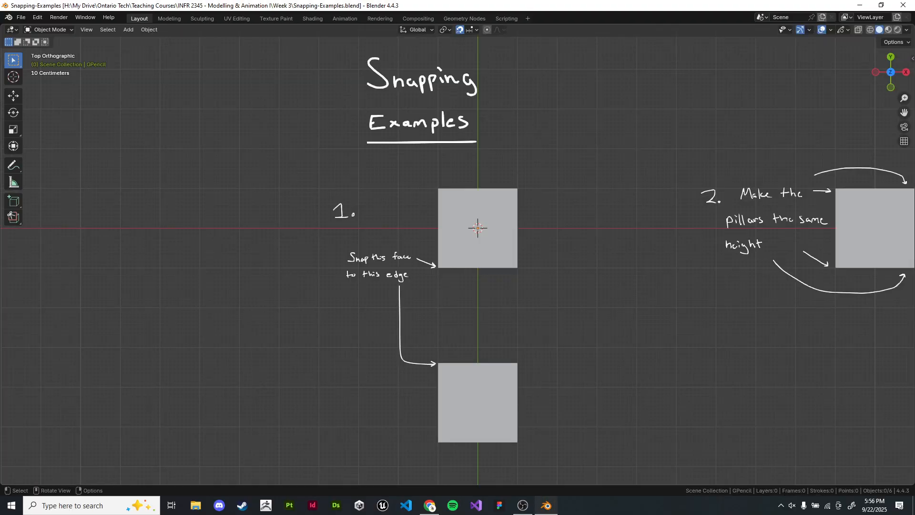
Step: Examine the first exercise, the block whose face must be snapped to the edge of the nearby plane
shift+middle_drag(458, 261, 449, 257)
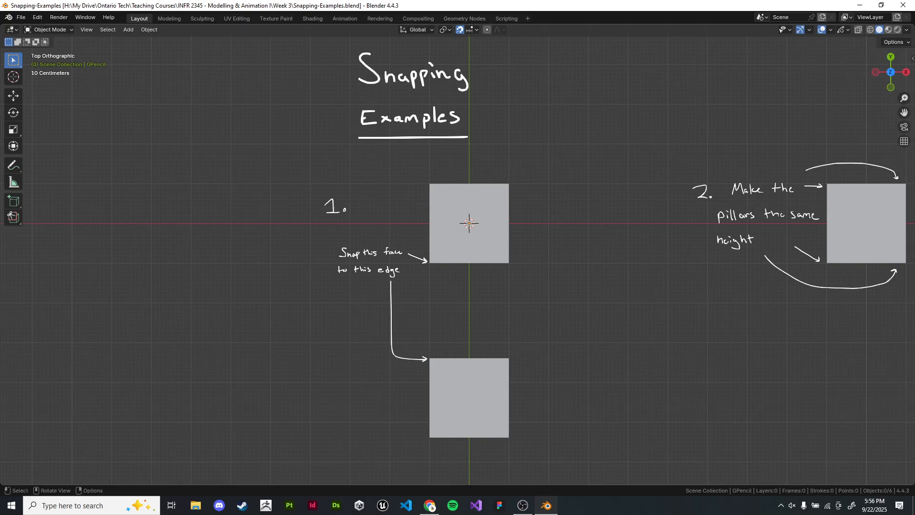
scroll(457, 257, down, 4)
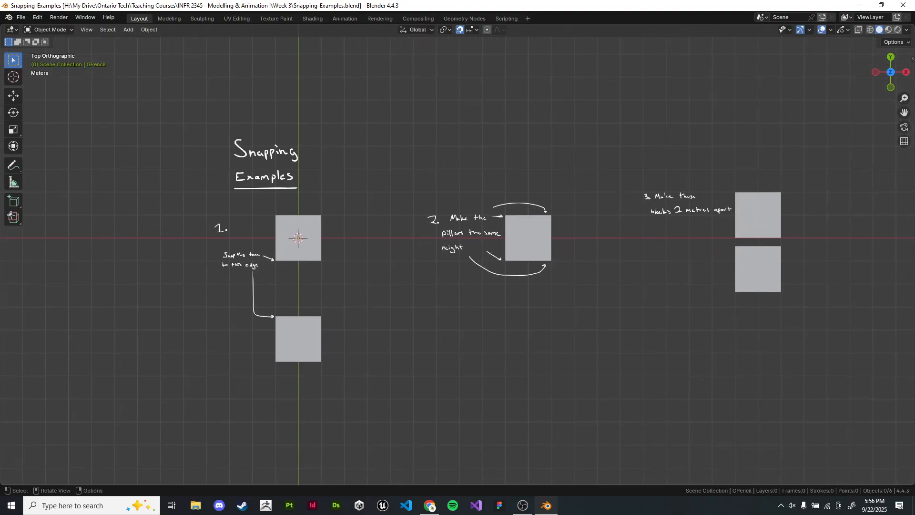
scroll(458, 258, up, 1)
scroll(498, 247, up, 3)
shift+middle_drag(457, 258, 573, 187)
scroll(458, 258, up, 3)
scroll(527, 187, down, 4)
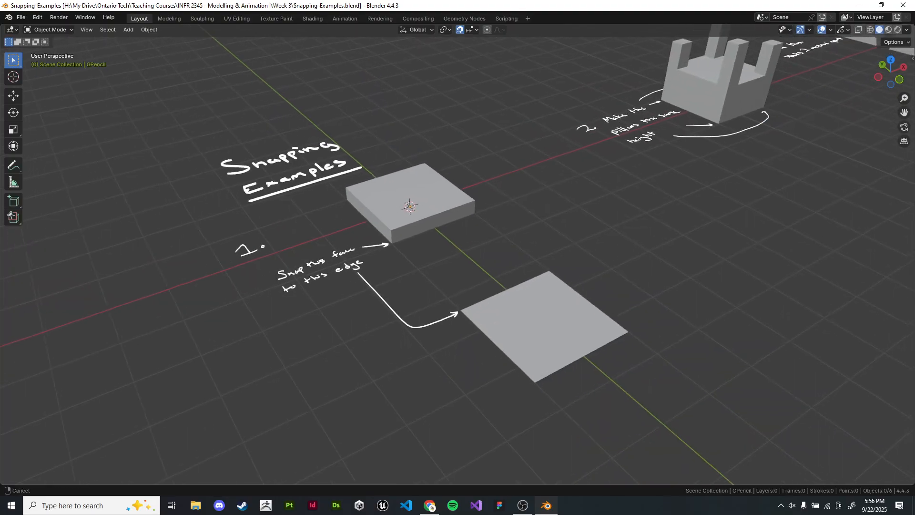
scroll(457, 257, up, 2)
drag(403, 217, 430, 238)
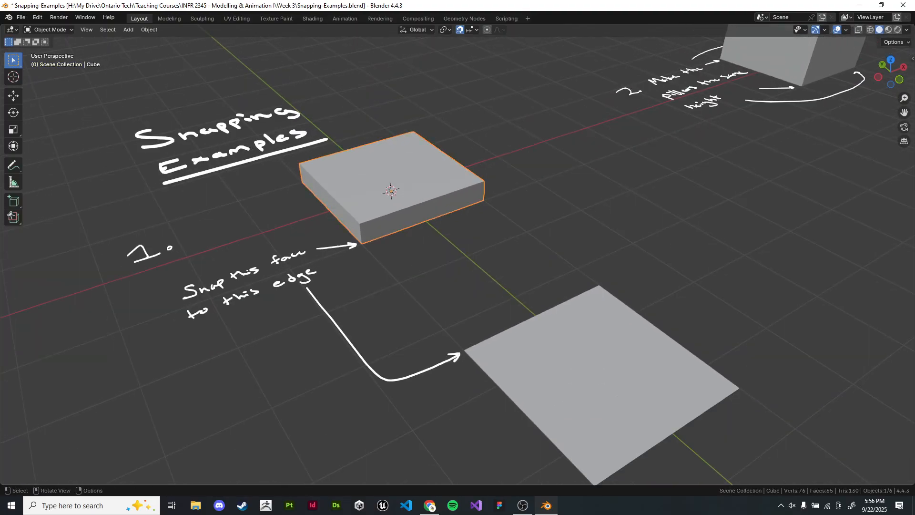
scroll(457, 258, down, 2)
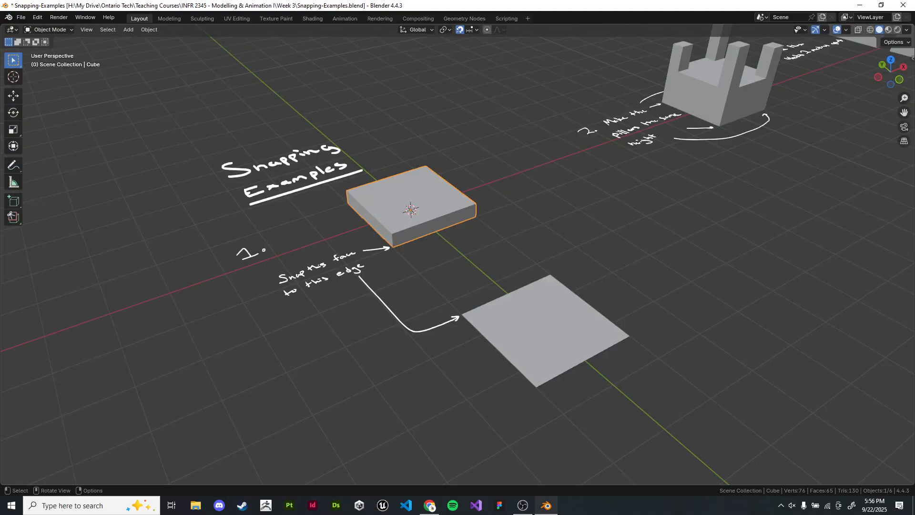
Step: Examine the second exercise with the uneven pillars and the third with the blocks to place 2 metres apart
shift+middle_drag(573, 239, 77, 305)
middle_drag(76, 306, 103, 281)
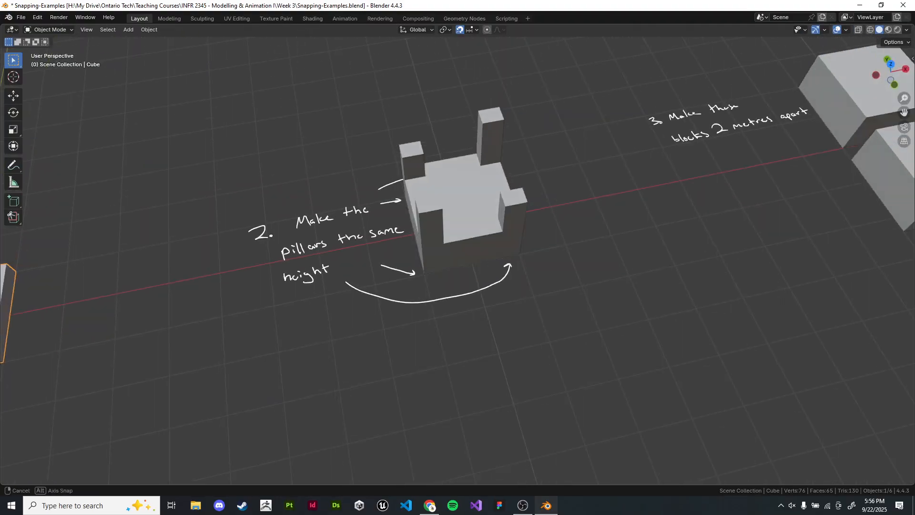
scroll(458, 257, up, 2)
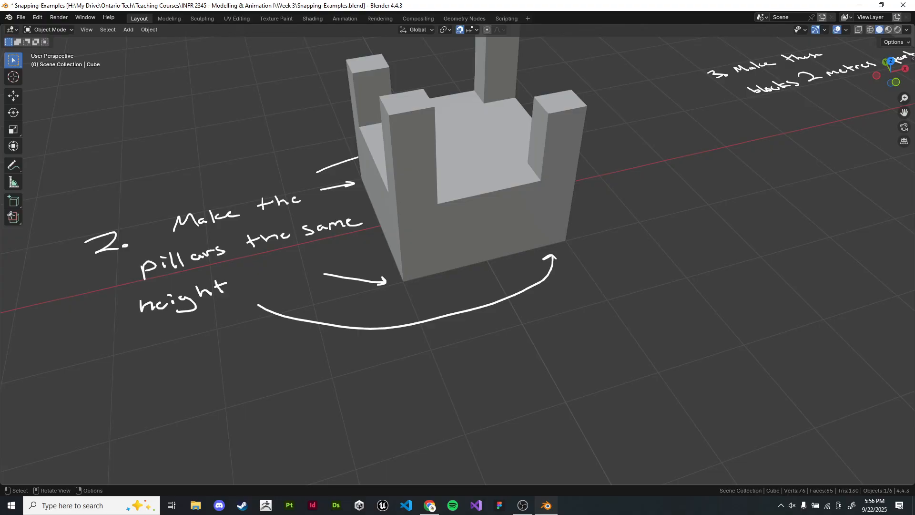
scroll(458, 257, down, 5)
shift+middle_drag(620, 205, 329, 324)
middle_drag(329, 324, 331, 360)
scroll(458, 257, up, 3)
shift+middle_drag(429, 239, 451, 355)
key(KP_7)
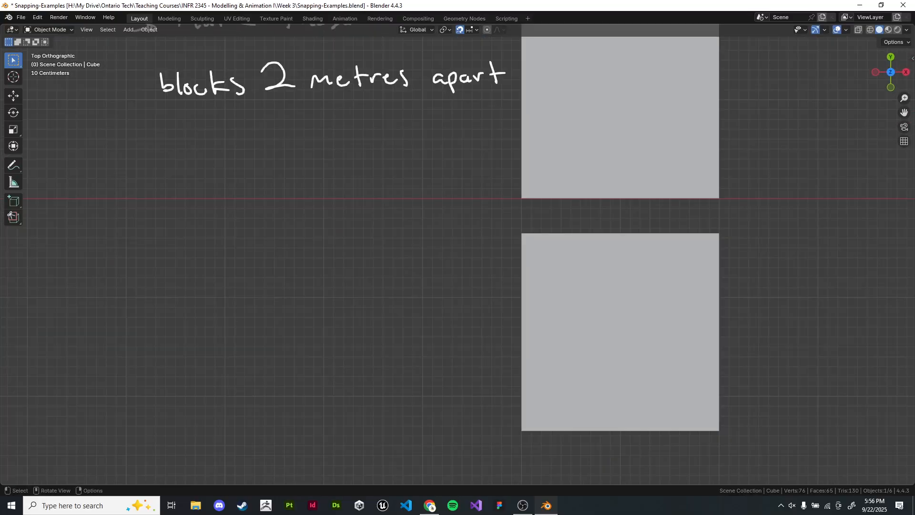
scroll(457, 258, down, 7)
shift+middle_drag(334, 257, 515, 176)
scroll(587, 263, down, 1)
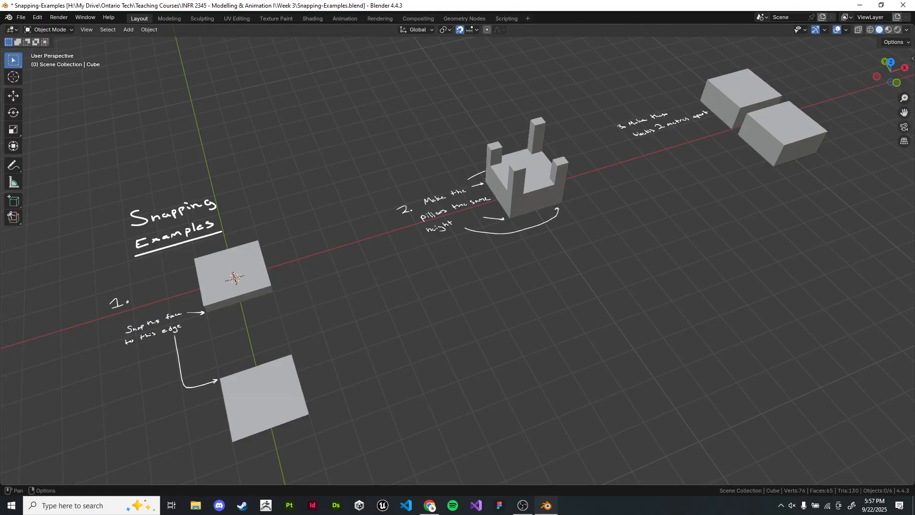
Step: Split a narrow area off the 3D viewport and make it a Properties editor
drag(912, 25, 721, 25)
click(733, 29)
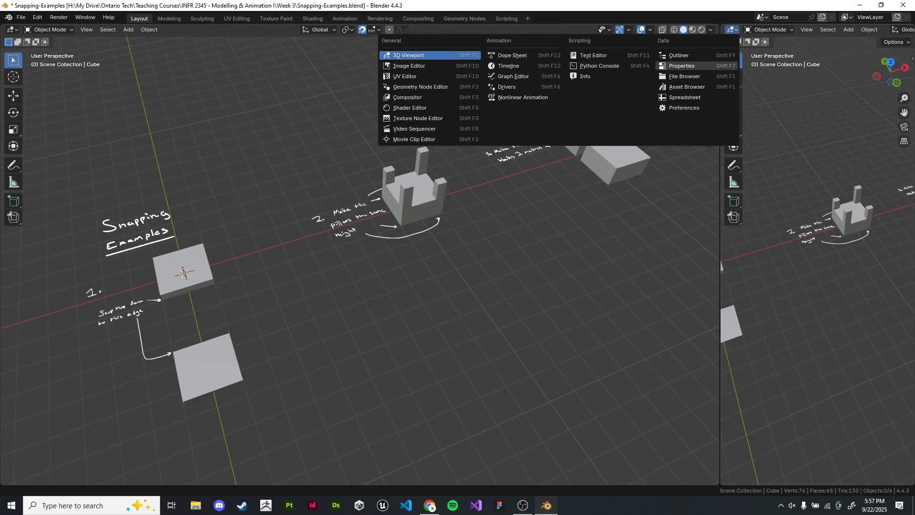
click(682, 65)
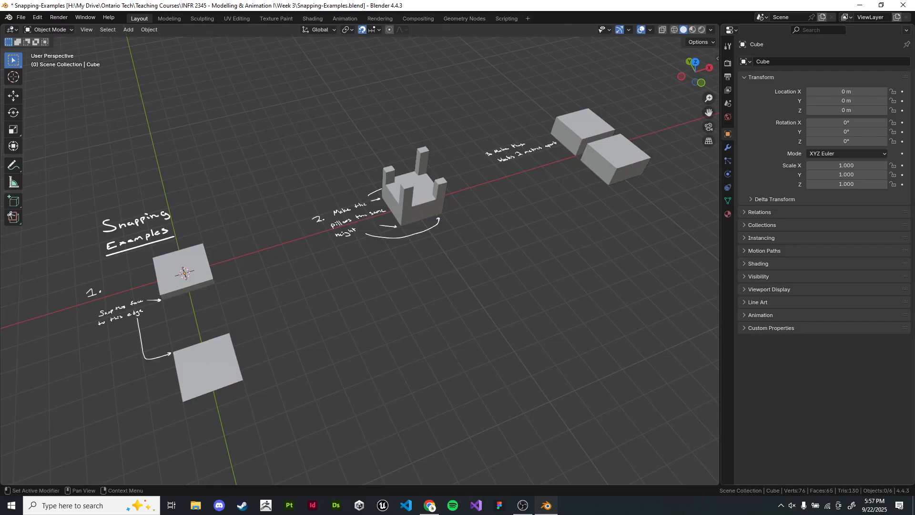
Step: Split the Properties area horizontally, turn its upper part into an Outliner and enlarge that part
drag(913, 26, 901, 141)
click(732, 30)
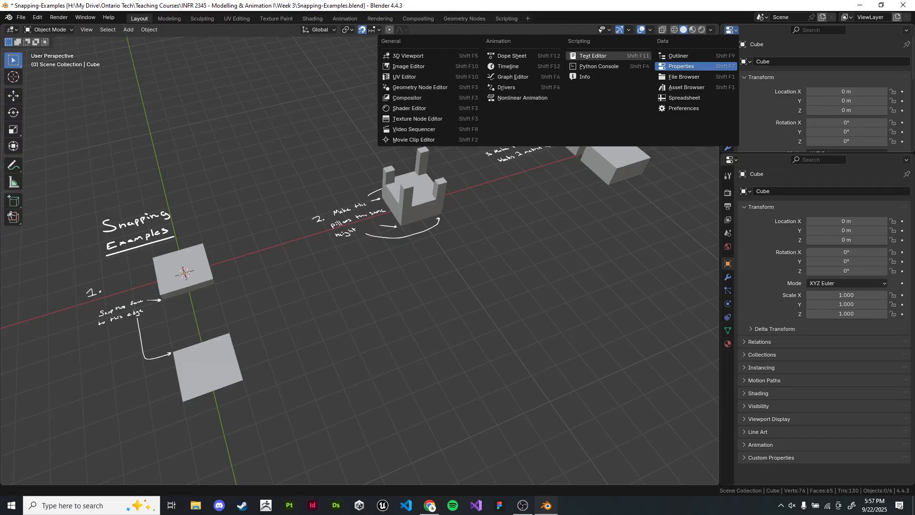
click(678, 56)
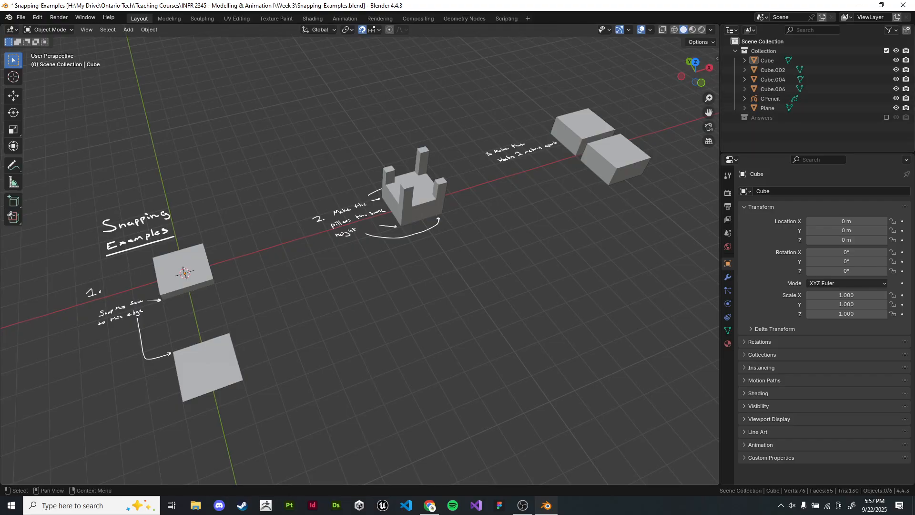
drag(859, 153, 858, 178)
Step: Include the Answers collection to view the exercise solutions in the scene, and exclude it again
click(886, 117)
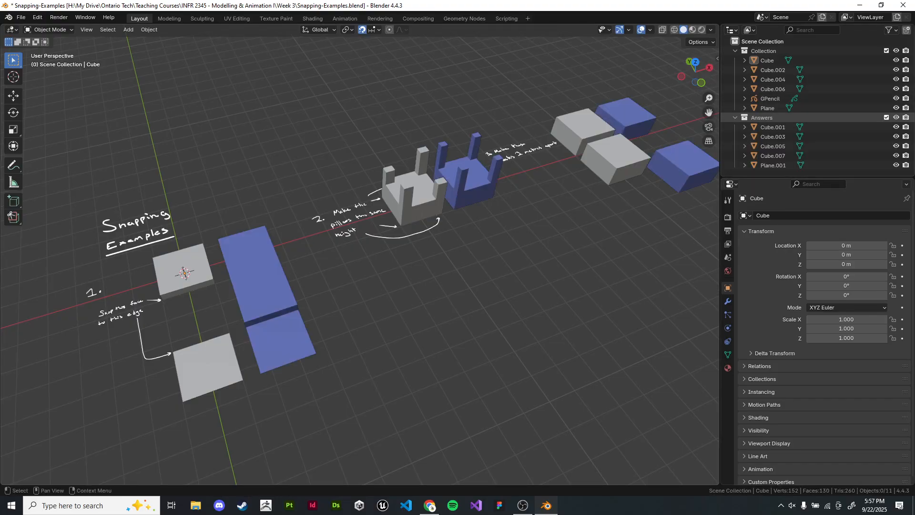
click(886, 117)
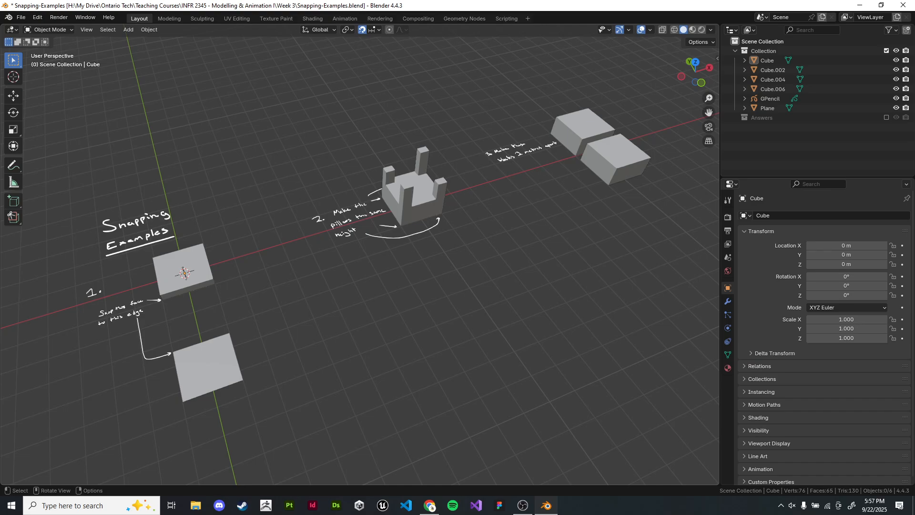
shift+middle_drag(362, 258, 351, 254)
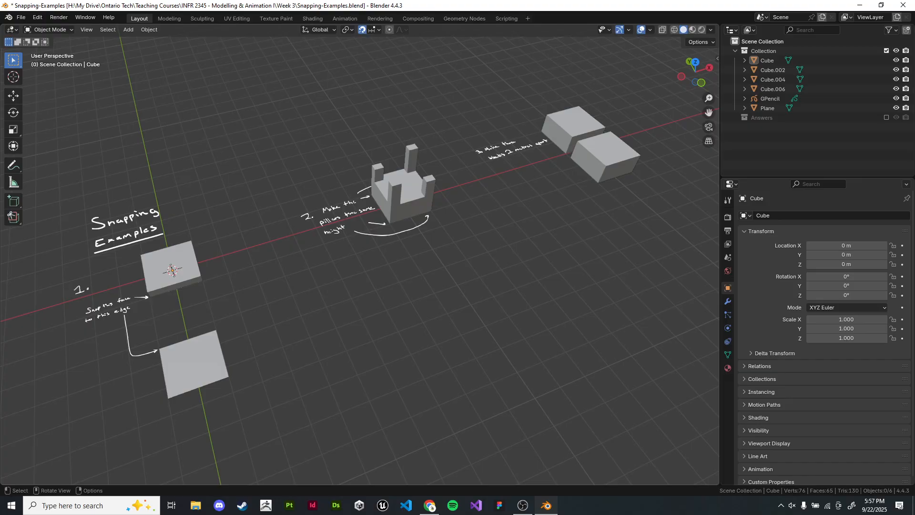
click(523, 506)
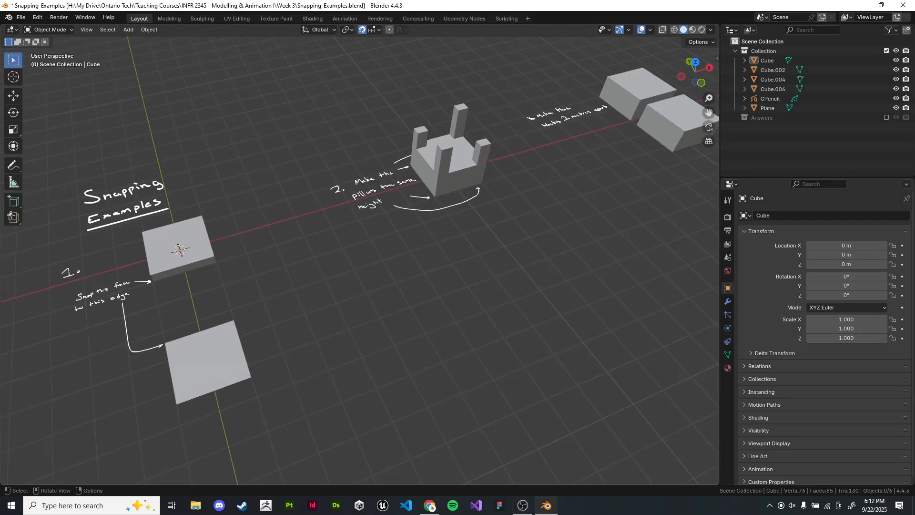
Step: Examine the first exercise from above, checking the plane's corner against the grid down to millimetre scale
shift+middle_drag(333, 257, 389, 261)
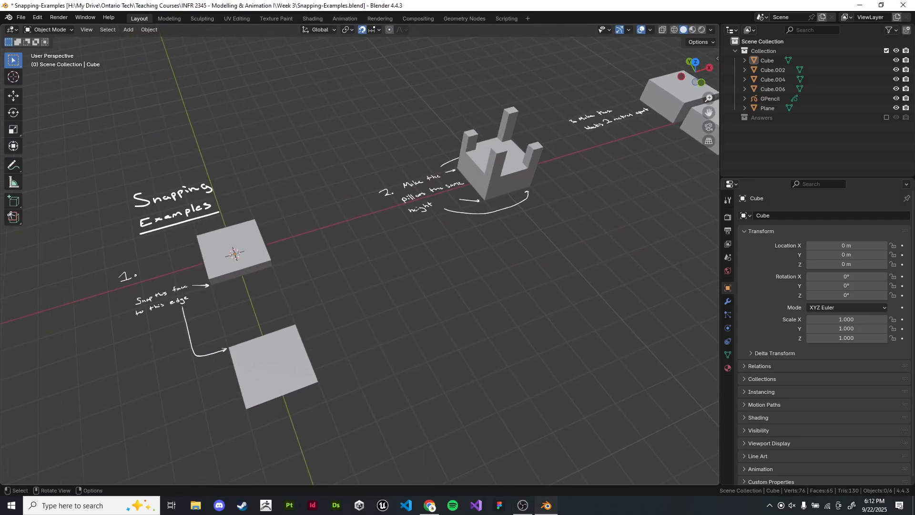
scroll(360, 260, up, 5)
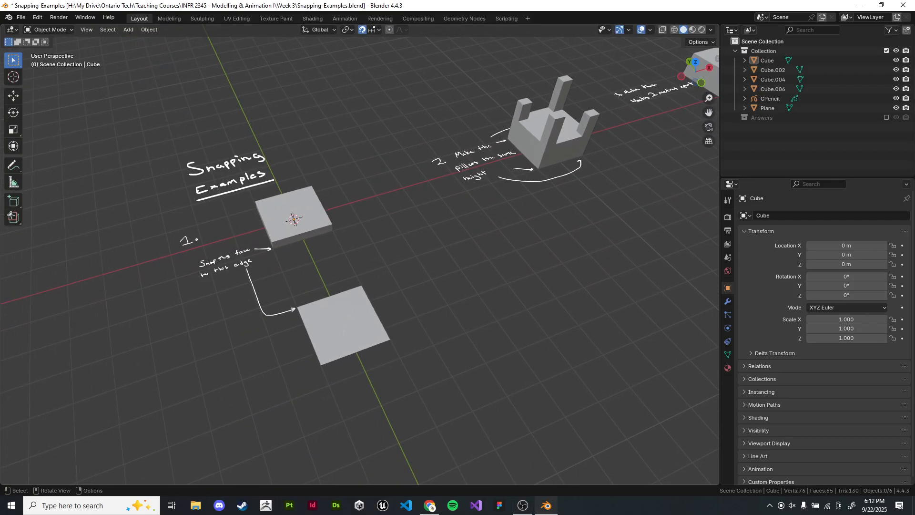
key(KP_7)
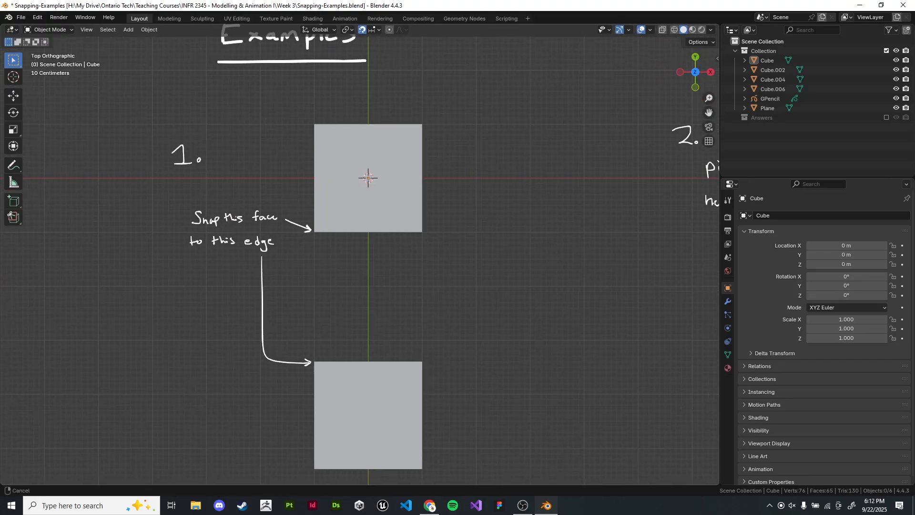
scroll(372, 286, up, 2)
mouse_move(334, 258)
shift+middle_down()
mouse_move(396, 261)
mouse_move(350, 266)
mouse_move(387, 272)
mouse_move(358, 211)
shift+middle_up()
scroll(360, 259, down, 3)
scroll(451, 308, up, 8)
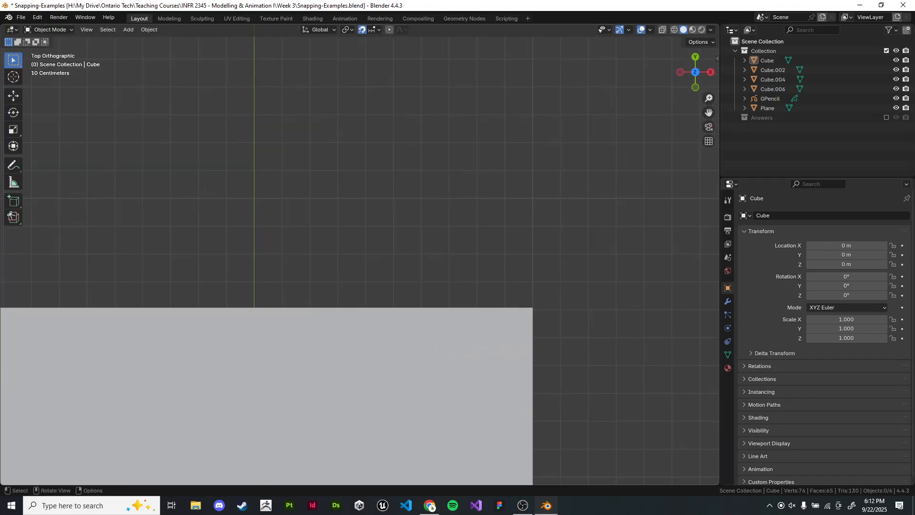
scroll(360, 254, down, 4)
scroll(360, 255, up, 6)
shift+middle_drag(429, 305, 294, 237)
scroll(360, 255, up, 4)
shift+middle_drag(419, 267, 291, 239)
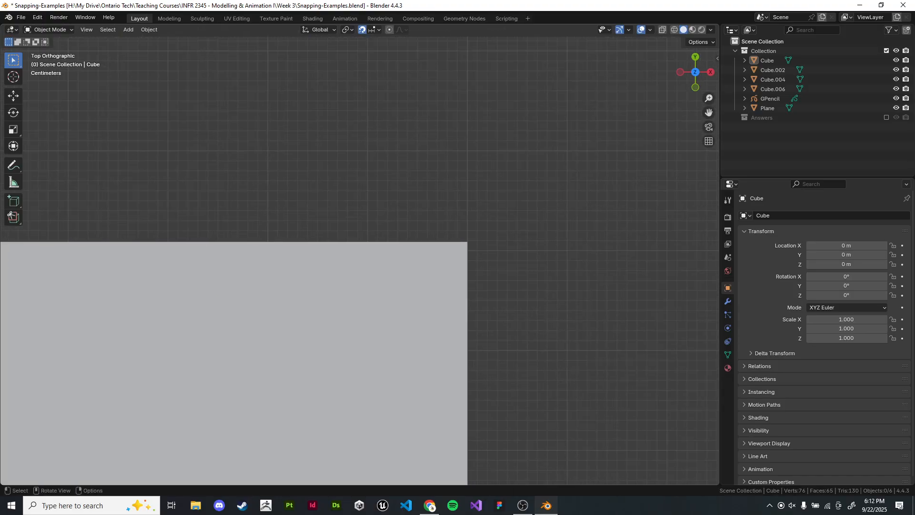
shift+middle_drag(405, 253, 253, 261)
scroll(360, 254, up, 6)
scroll(360, 254, up, 4)
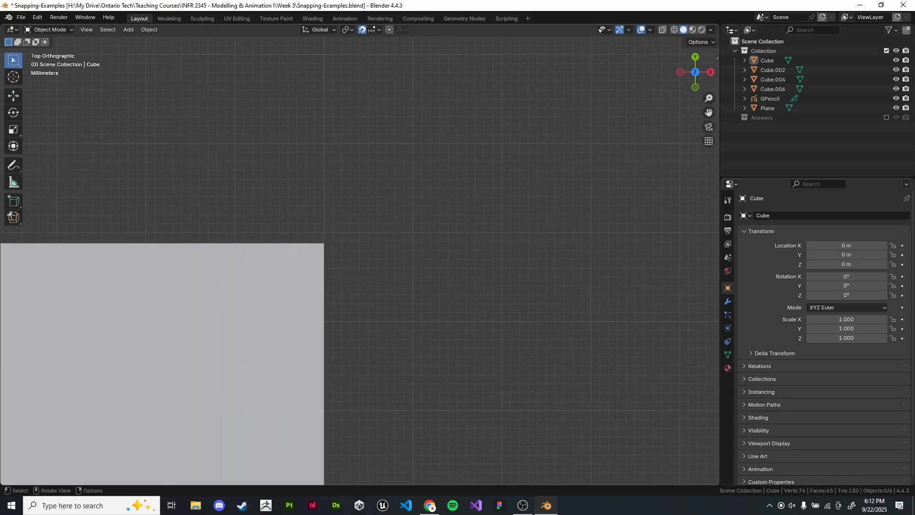
scroll(360, 255, down, 8)
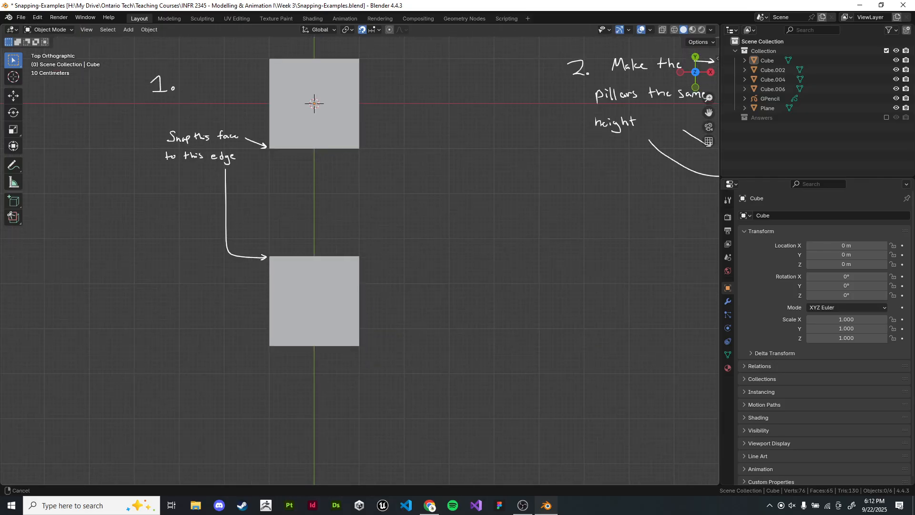
Step: Select the first exercise's block and turn on the Screencast Keys display, testing it by toggling Edit Mode
middle_drag(360, 255, 367, 200)
click(329, 152)
key(Tab)
key(Tab)
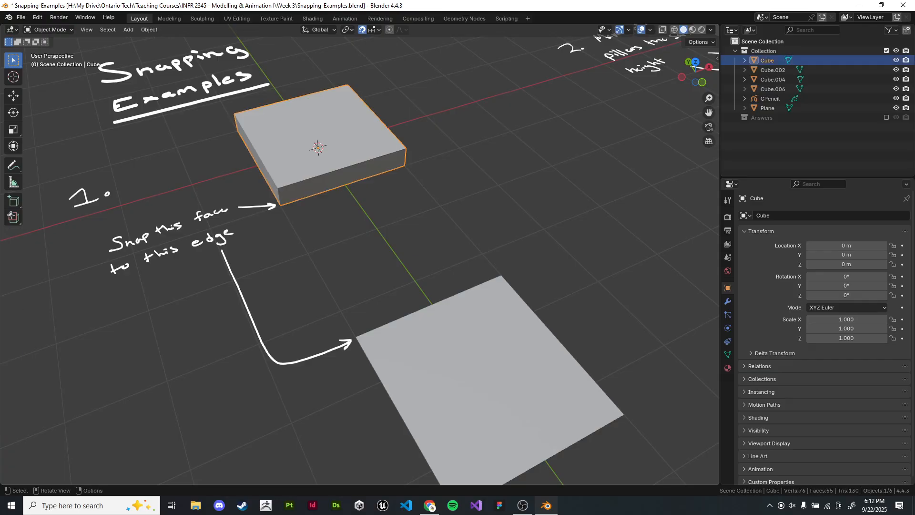
key(n)
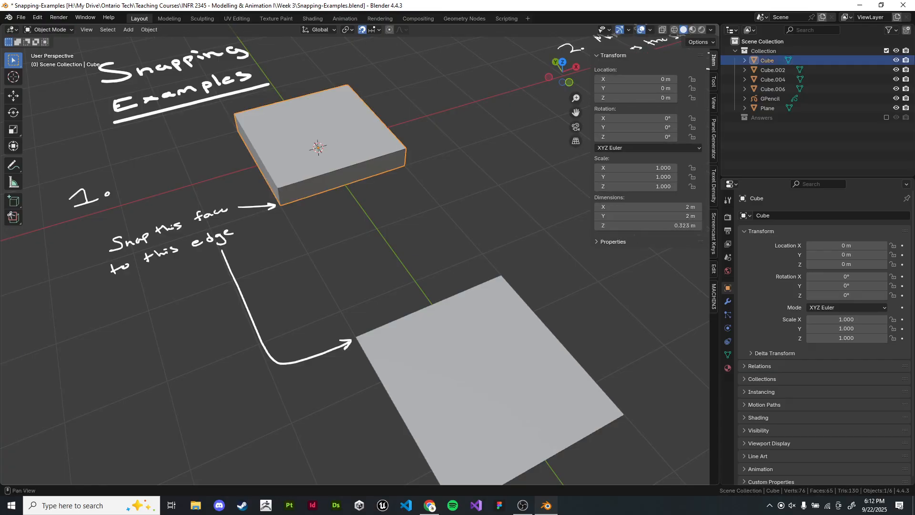
click(713, 233)
key(Tab)
key(Tab)
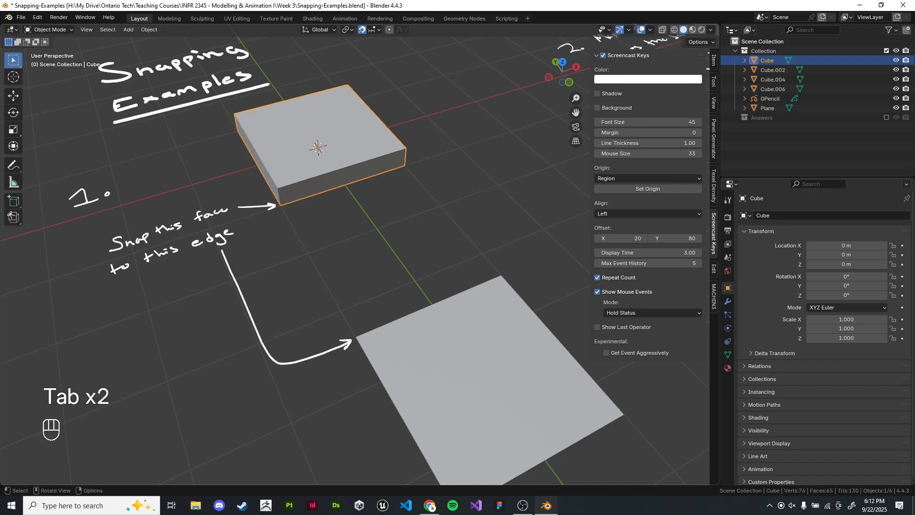
Step: In Edit Mode, select the block's face towards the plane and move it -2.4 m along Y to the plane's edge in top view
key(Tab)
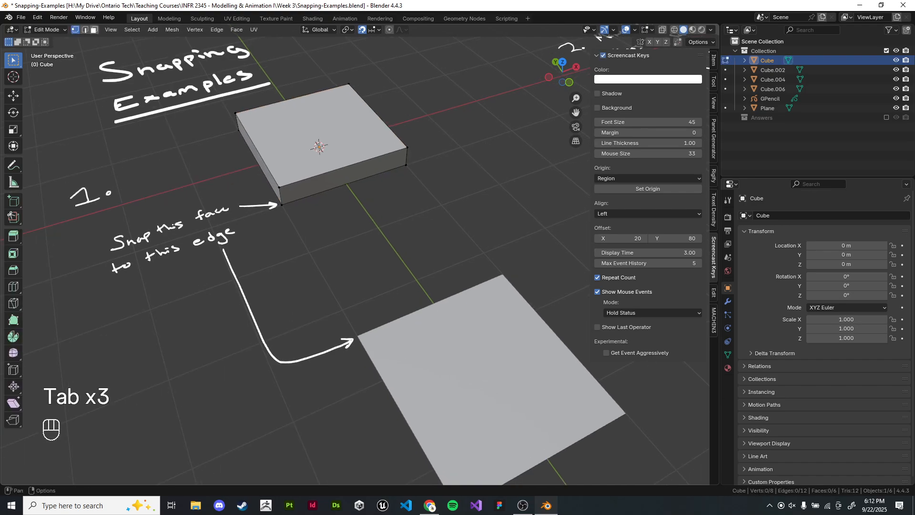
click(343, 177)
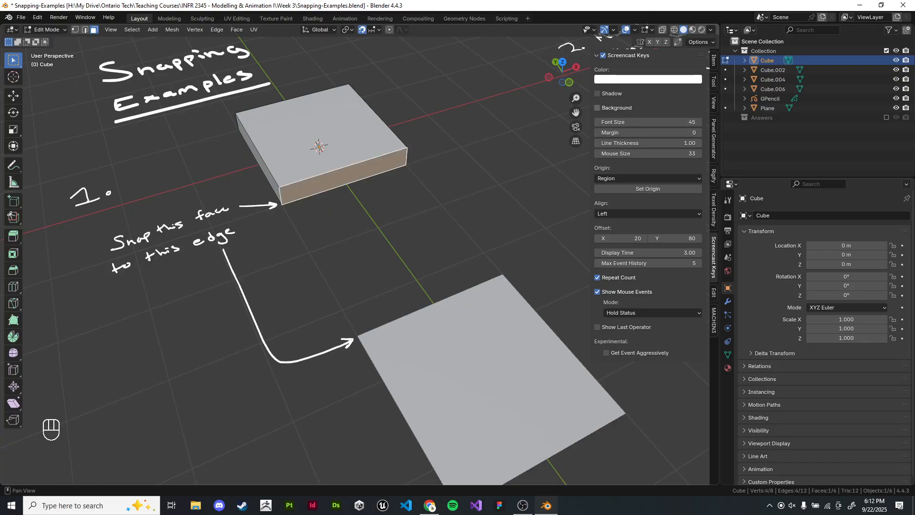
click(597, 55)
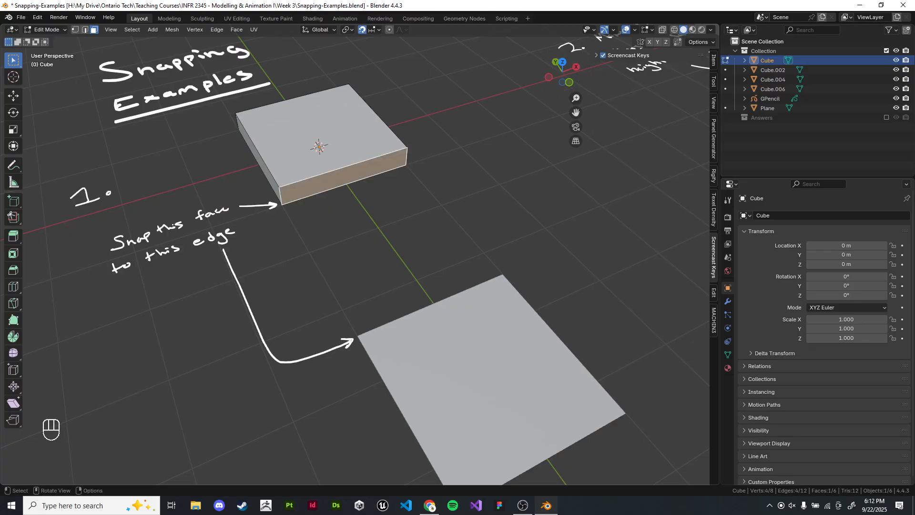
key(KP_7)
key(g)
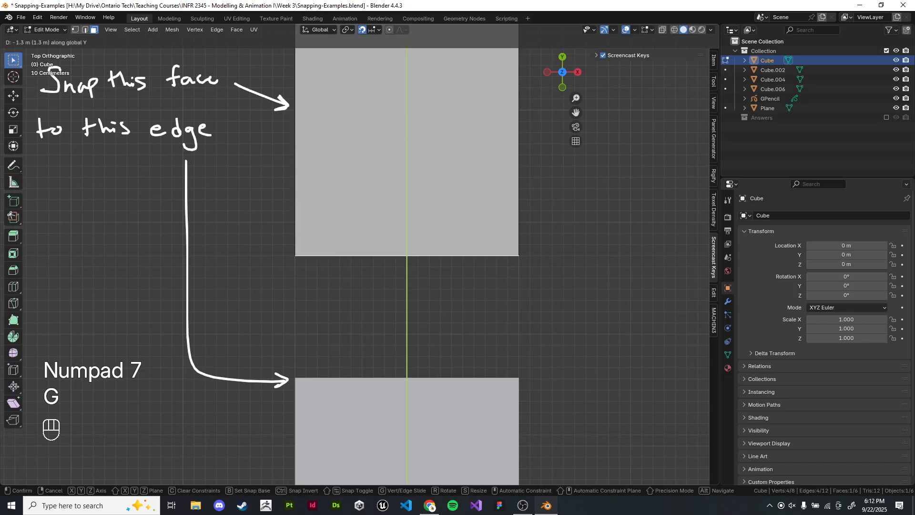
click(486, 354)
Step: Examine the corner where the moved face meets the plane's edge at millimetre scale to check their alignment
scroll(486, 354, up, 6)
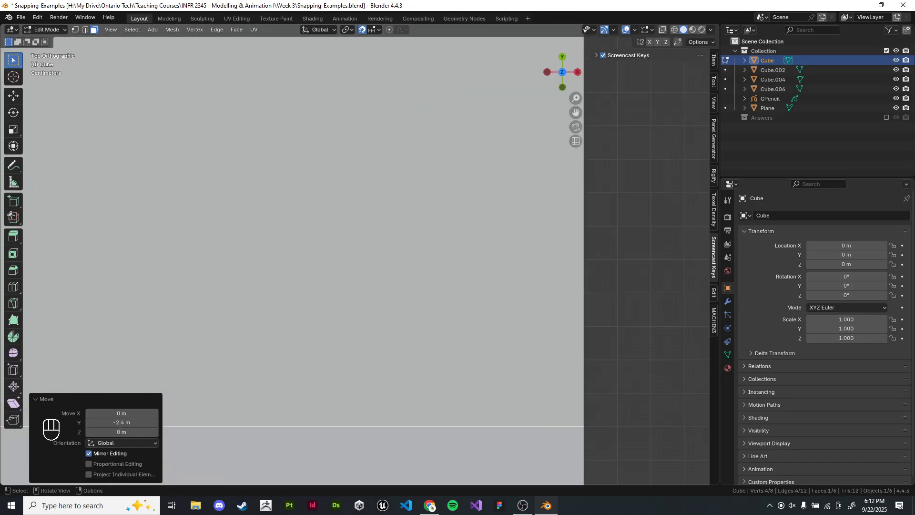
scroll(300, 250, up, 4)
shift+middle_drag(485, 354, 211, 119)
scroll(269, 207, up, 3)
scroll(226, 143, up, 3)
scroll(212, 119, up, 5)
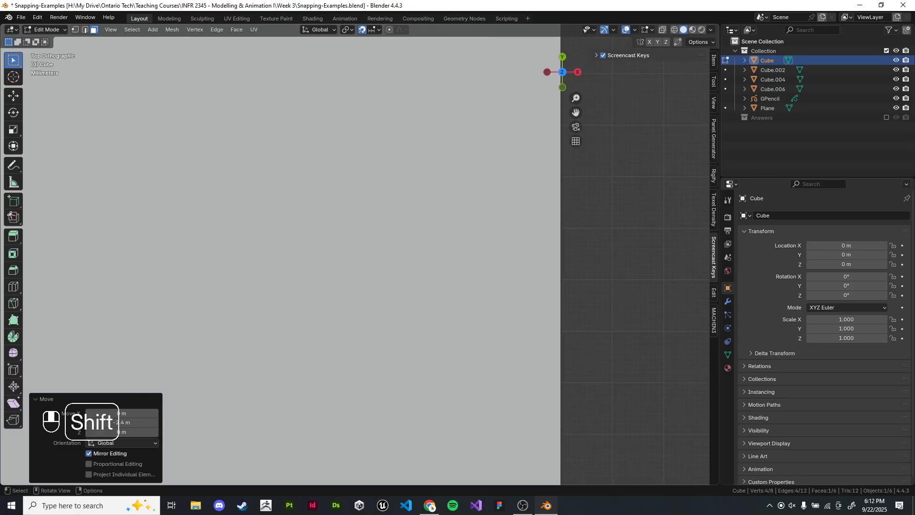
shift+middle_drag(410, 362, 180, 115)
scroll(293, 205, up, 2)
scroll(180, 114, up, 5)
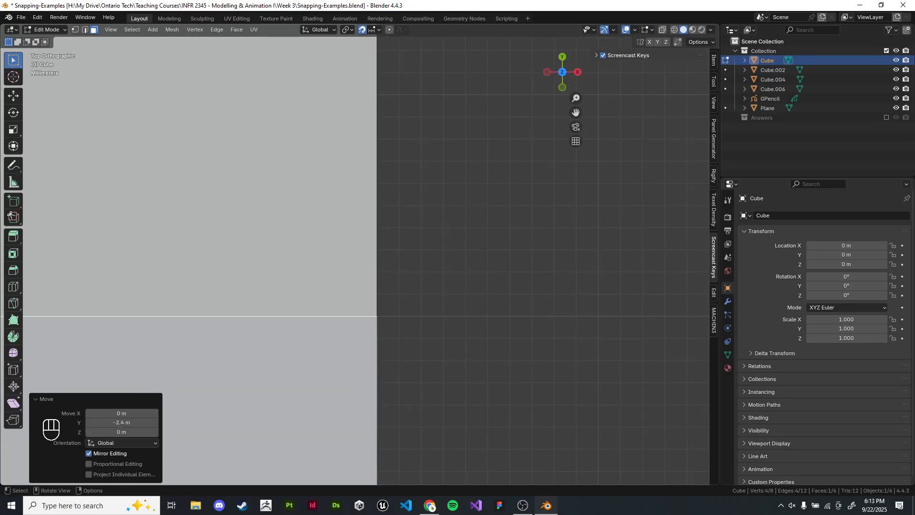
Step: Move the selected face back along Y with increment snapping, finishing with a 0.034 m move that leaves a gap to the plane
key(g)
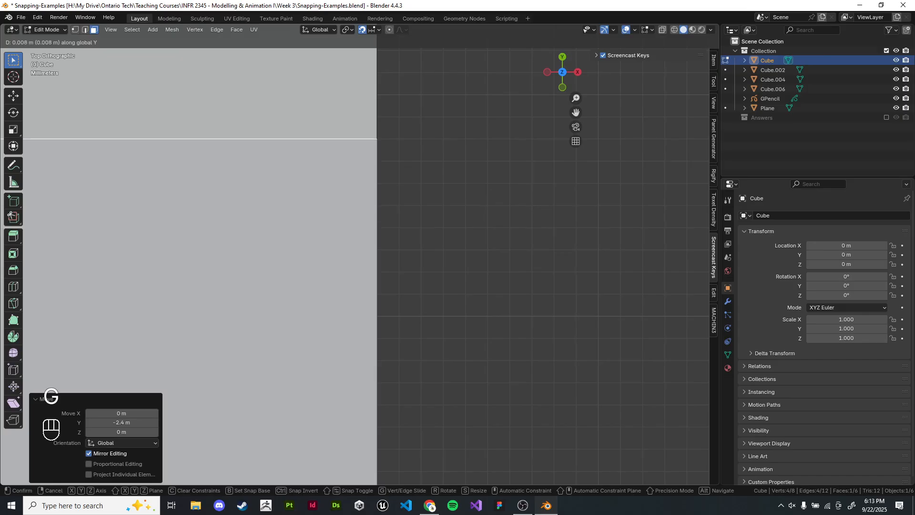
key(g)
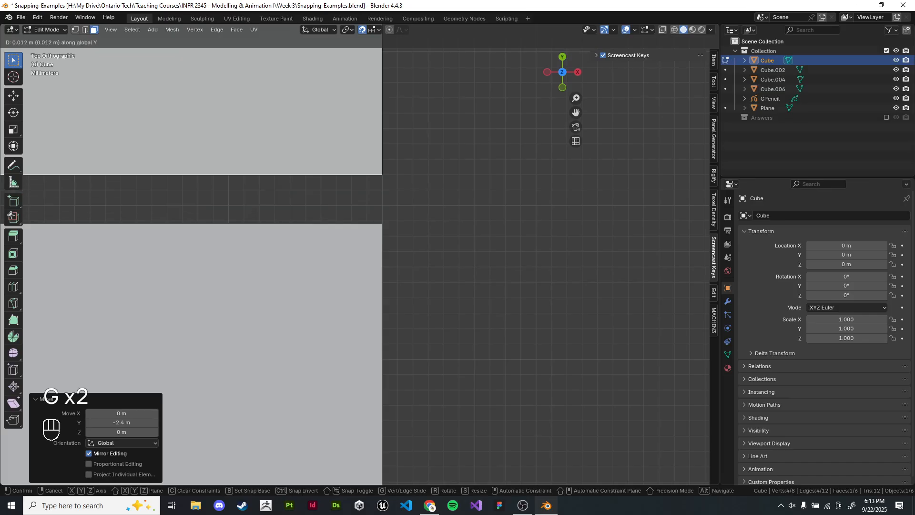
click(392, 210)
scroll(391, 210, up, 6)
key(g)
key(y)
click(392, 72)
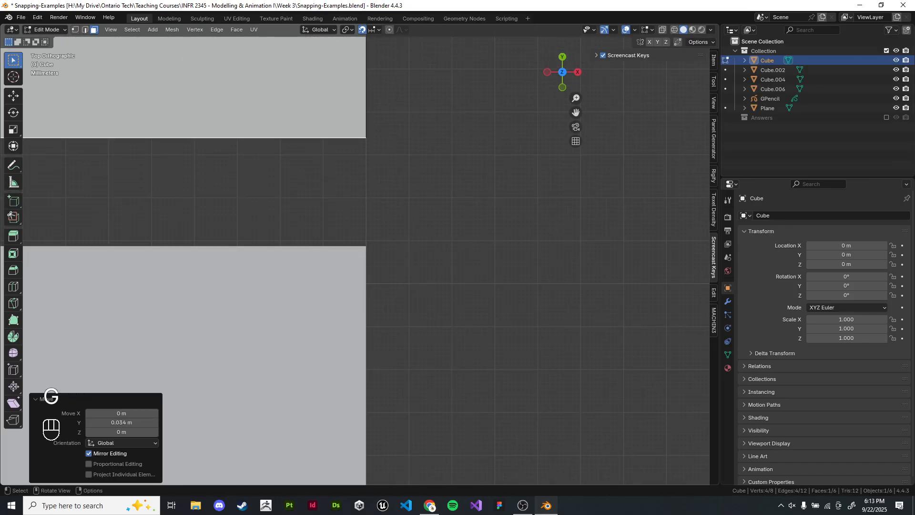
middle_drag(367, 248, 608, 164)
scroll(415, 164, down, 4)
scroll(607, 164, down, 3)
shift+middle_drag(467, 200, 587, 174)
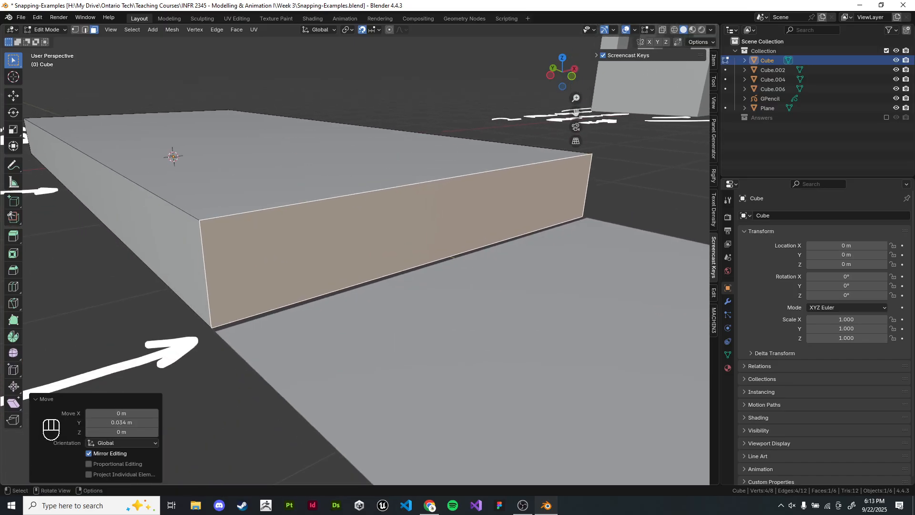
Step: Set the snap target to Vertex, snap the face along Y to the plane's corner, and return to Object Mode with nothing selected
click(375, 30)
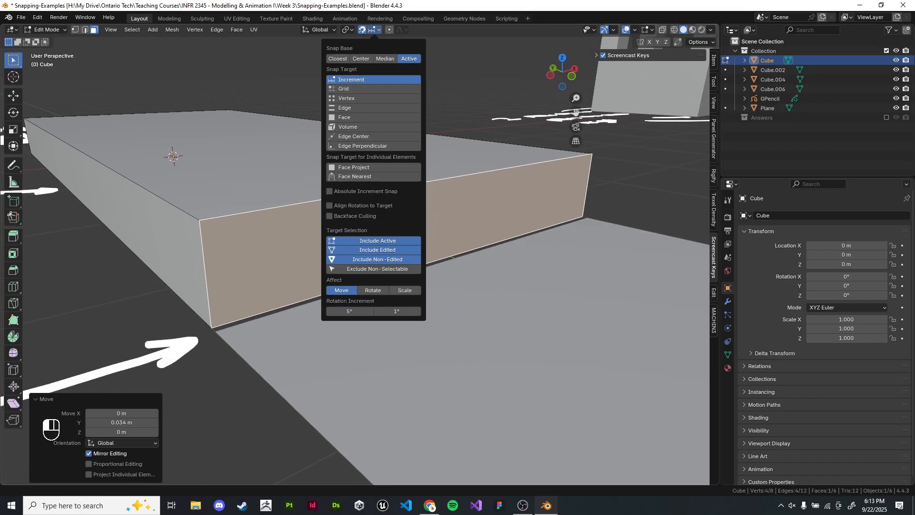
click(367, 98)
scroll(377, 248, down, 2)
middle_drag(376, 248, 398, 280)
scroll(398, 279, down, 4)
key(g)
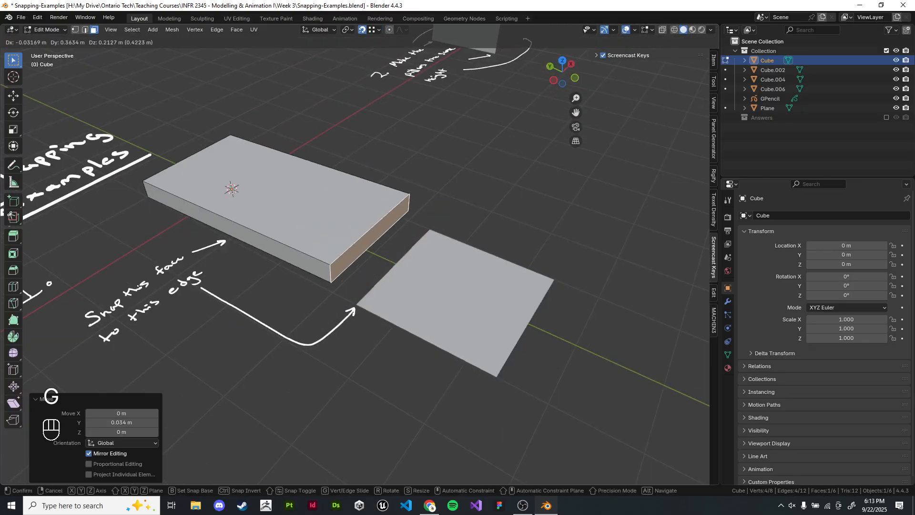
key(y)
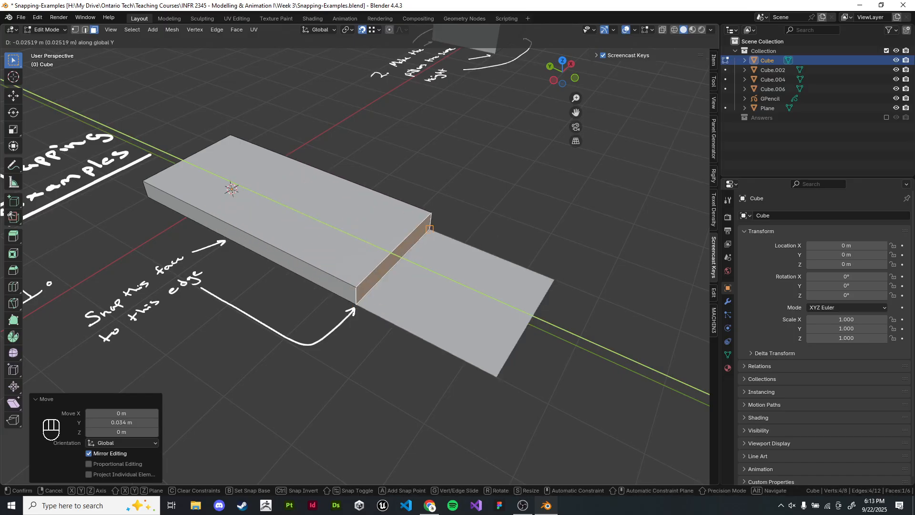
click(430, 229)
key(Tab)
click(477, 200)
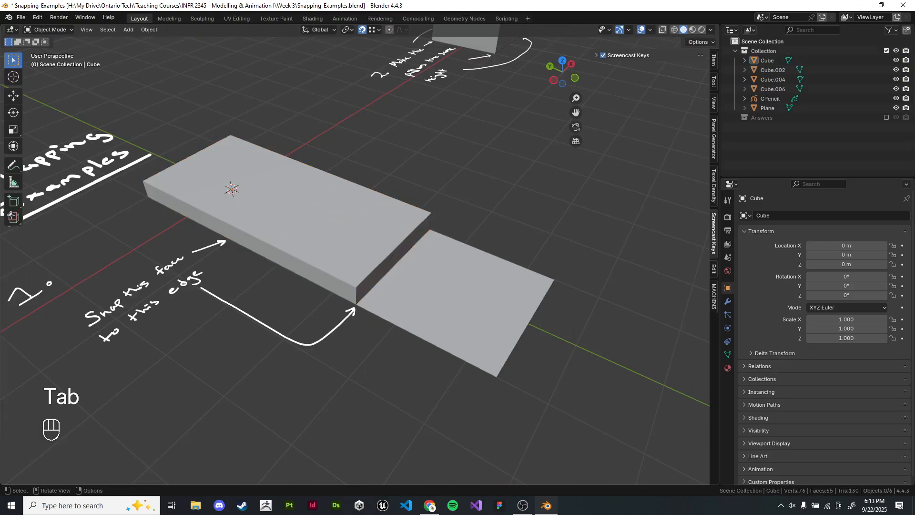
Step: Select exercise 2's block with the four pillars, frame it, and enter Edit Mode
middle_drag(476, 200, 143, 340)
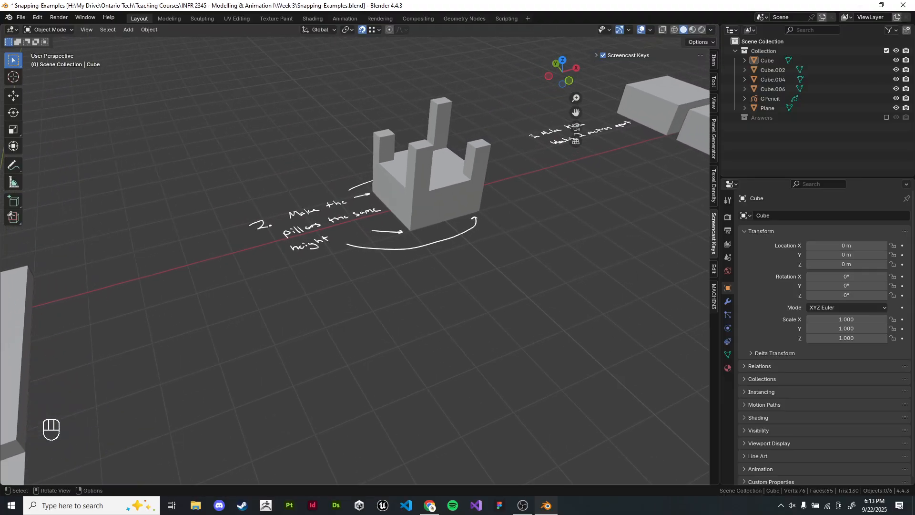
click(414, 200)
key(KP_Decimal)
scroll(356, 235, down, 4)
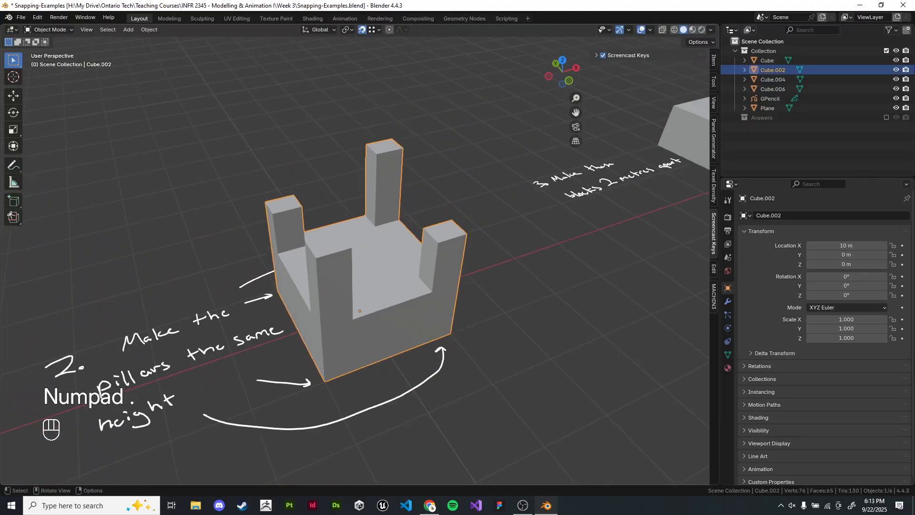
shift+middle_drag(354, 235, 389, 204)
key(Tab)
scroll(362, 267, up, 5)
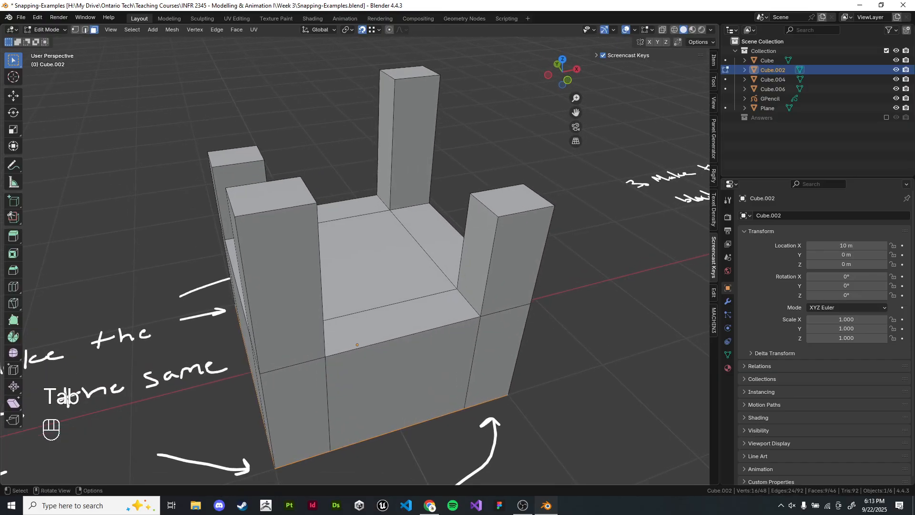
Step: Select the front right pillar's top face and raise it about 0.317 m along Z, vertex-snapped to the front left pillar's top
click(513, 200)
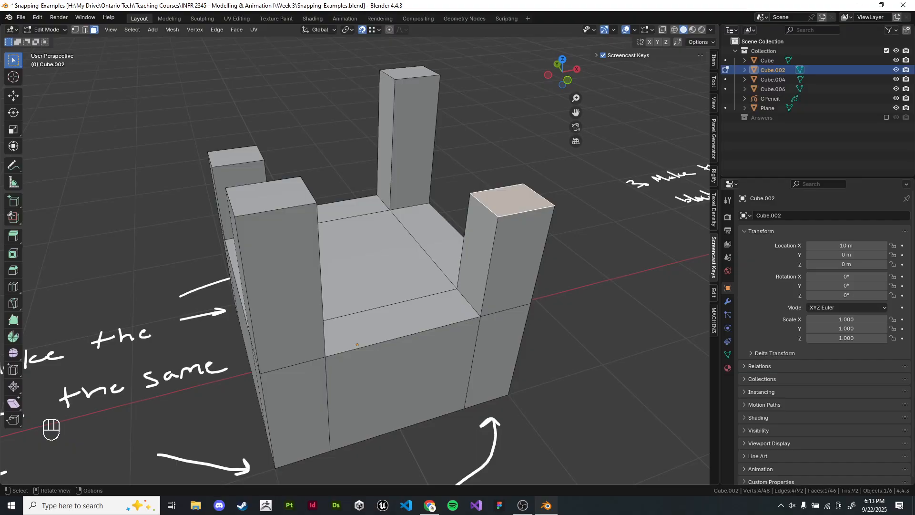
middle_drag(513, 200, 514, 182)
key(g)
key(z)
click(329, 129)
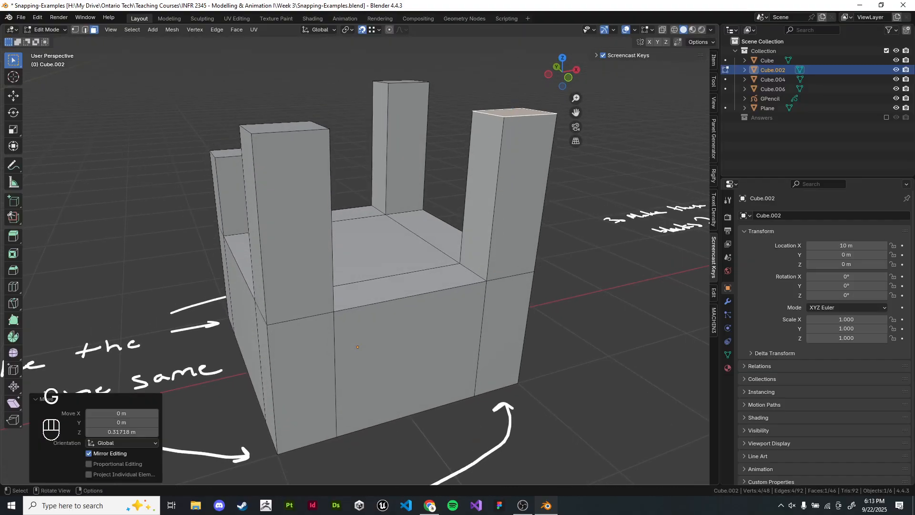
key(g)
key(z)
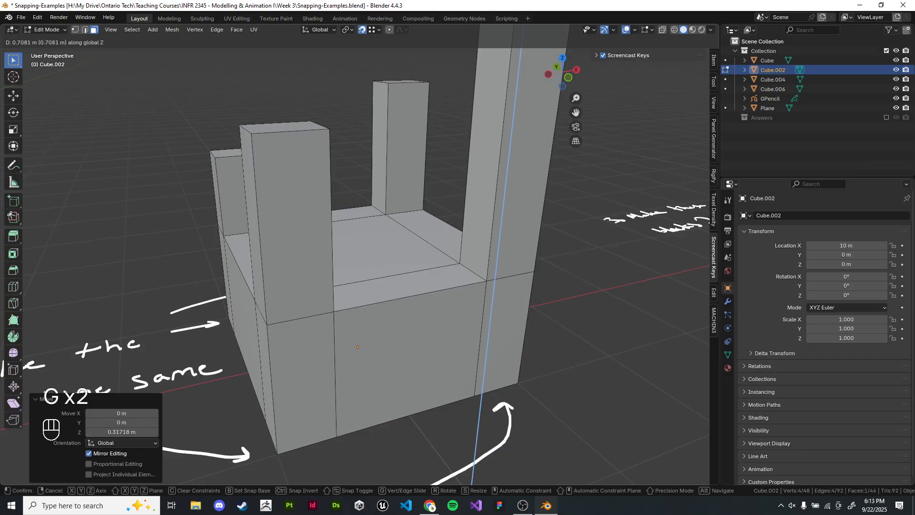
right_click(513, 125)
Step: Set the snap target to Grid and move the selected pillar top about -0.031 m along Z to a grid line in front view
middle_drag(513, 125, 493, 124)
key(KP_1)
scroll(367, 201, up, 3)
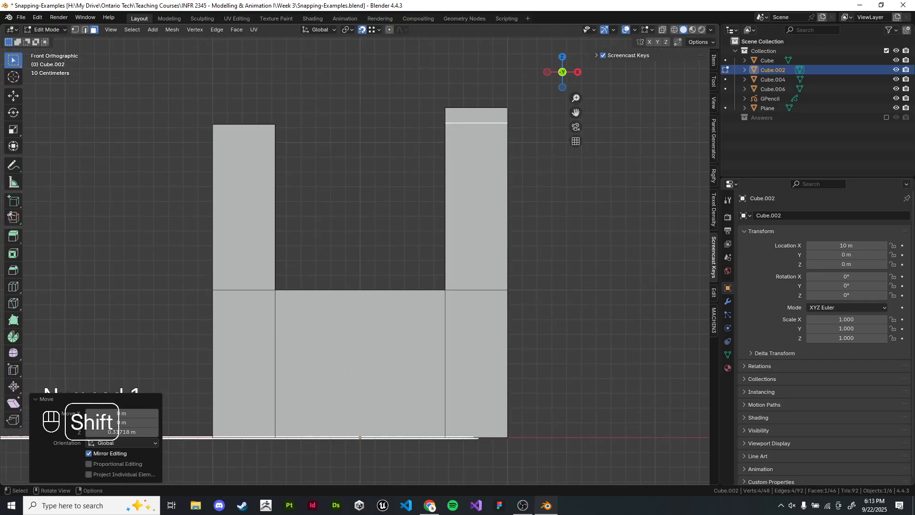
key(KP_1)
click(379, 30)
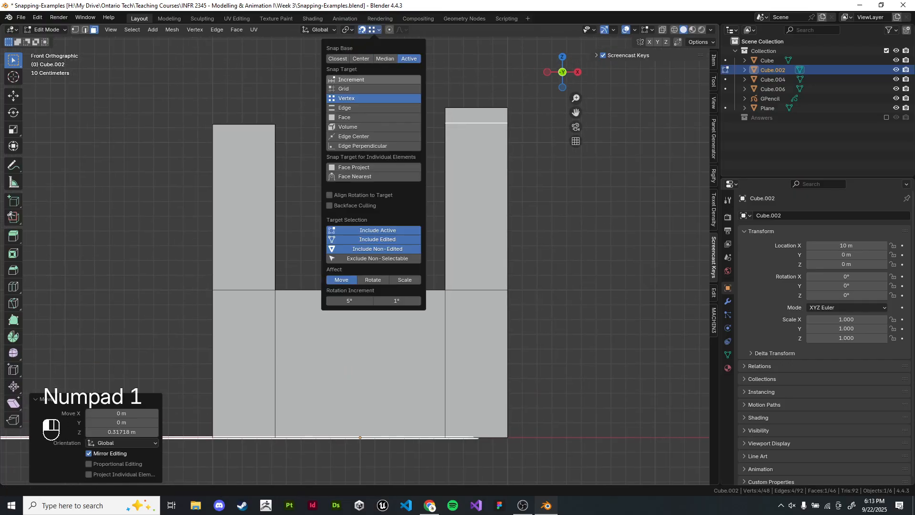
click(351, 79)
key(g)
key(z)
click(348, 369)
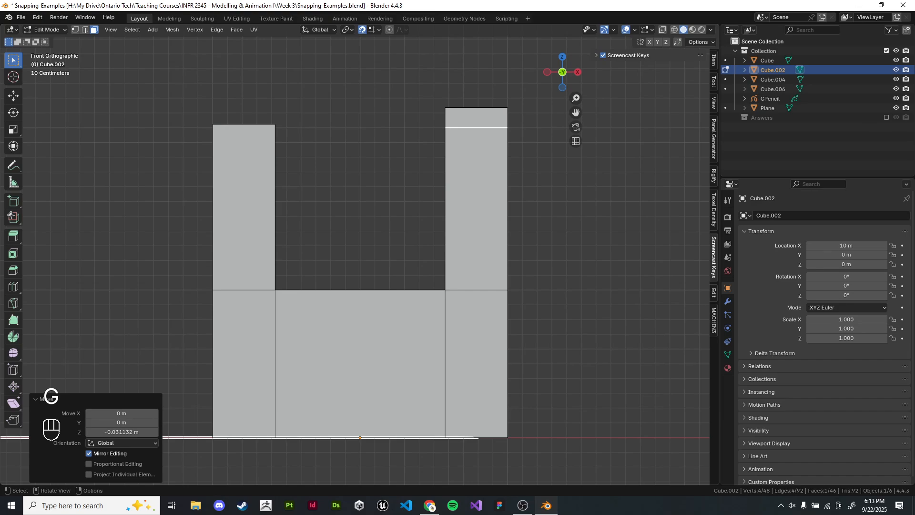
Step: Select the back right pillar's top face and lower it about 0.136 m along Z to the same grid line
middle_drag(348, 369, 351, 392)
click(454, 95)
key(KP_1)
key(g)
key(z)
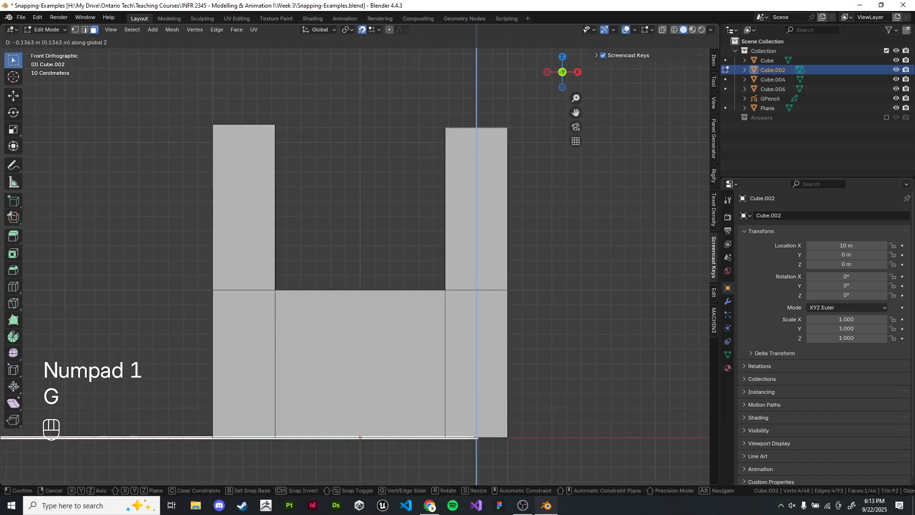
click(454, 117)
Step: Select the back left pillar's top face and raise it along Z by about 0.311 m, plus 0.1 m in front wireframe view, to that grid line
middle_drag(453, 117, 455, 143)
click(273, 158)
middle_drag(273, 158, 281, 158)
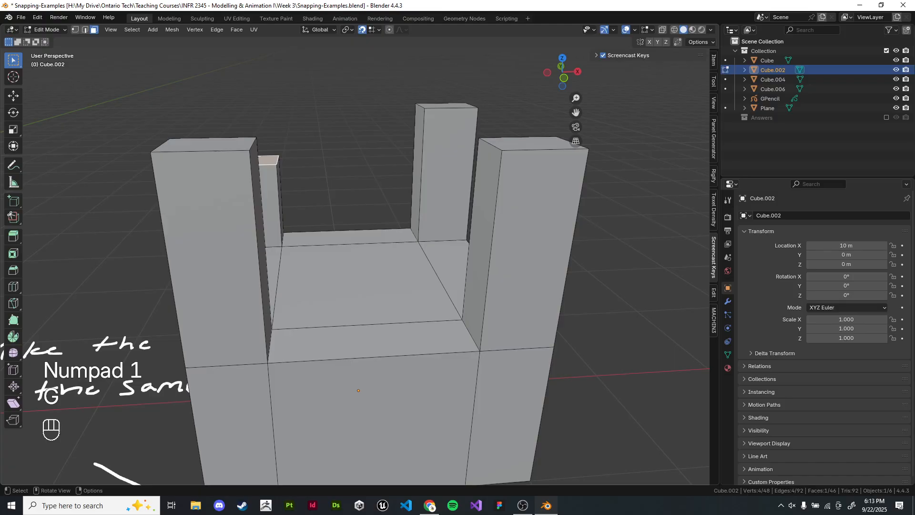
key(g)
key(z)
click(282, 155)
key(KP_1)
key(z)
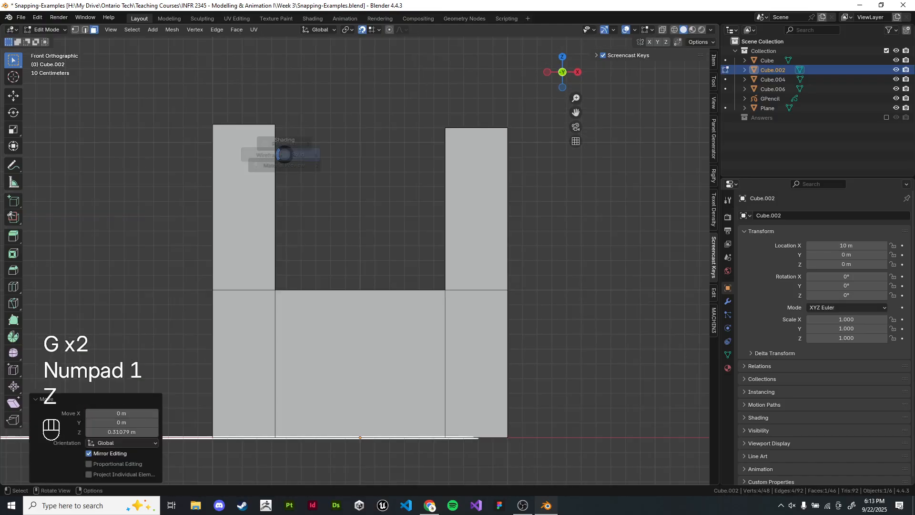
click(241, 155)
key(g)
key(z)
click(341, 112)
Step: Select the front left pillar's top face and lower it about 0.023 m along Z to the shared grid line in front wireframe view
middle_drag(343, 109, 339, 129)
key(z)
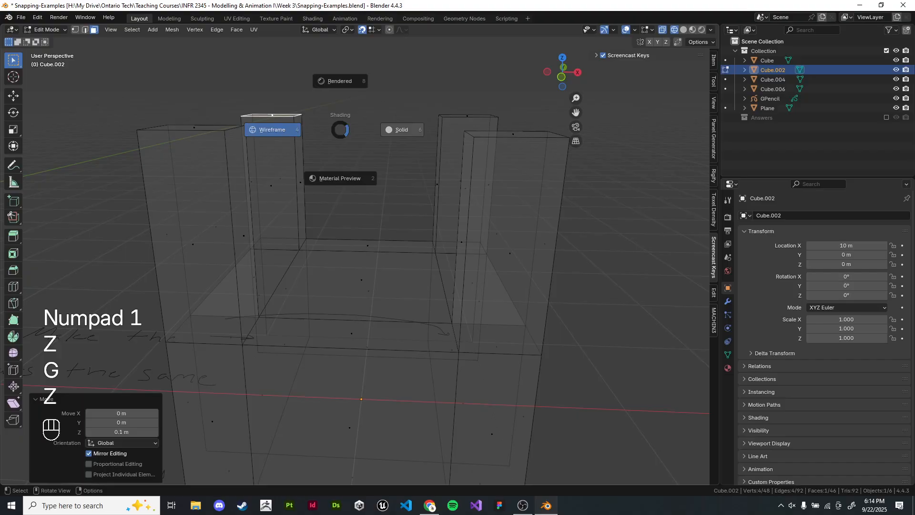
click(384, 129)
click(200, 127)
key(z)
click(343, 175)
key(KP_1)
key(g)
key(z)
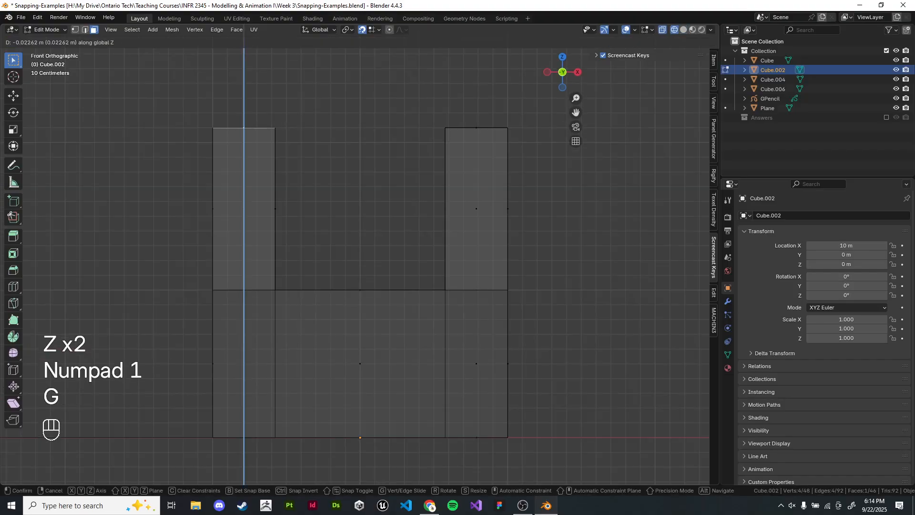
click(329, 176)
Step: Box-select all four pillar tops to check their alignment, set the snap target to Vertex, and clear the selection
drag(149, 98, 579, 152)
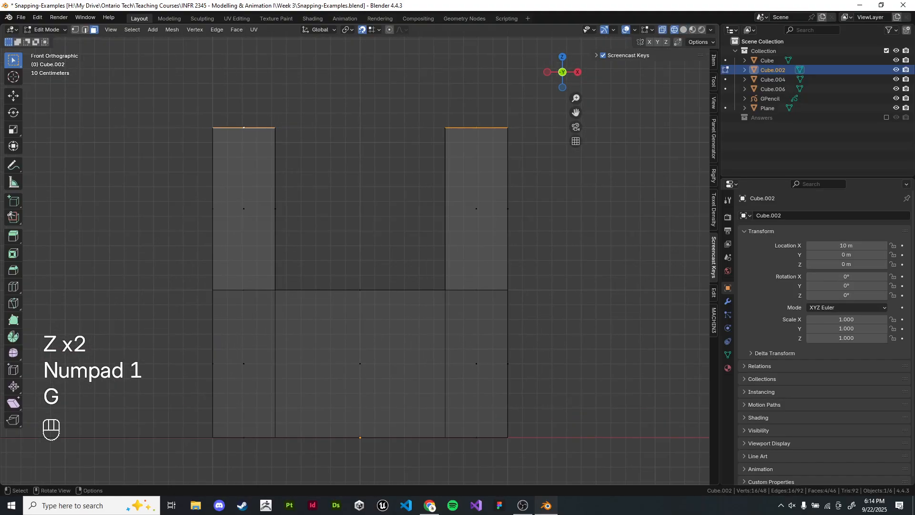
click(379, 30)
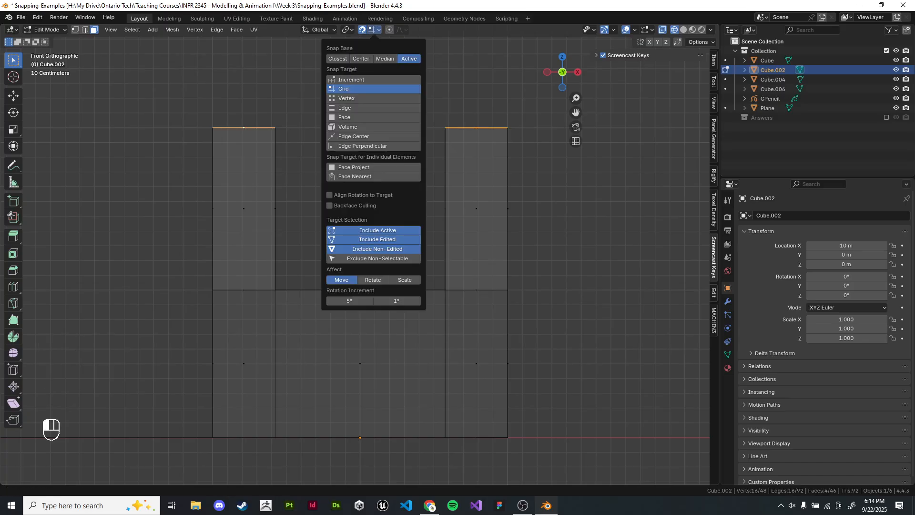
click(367, 98)
click(477, 91)
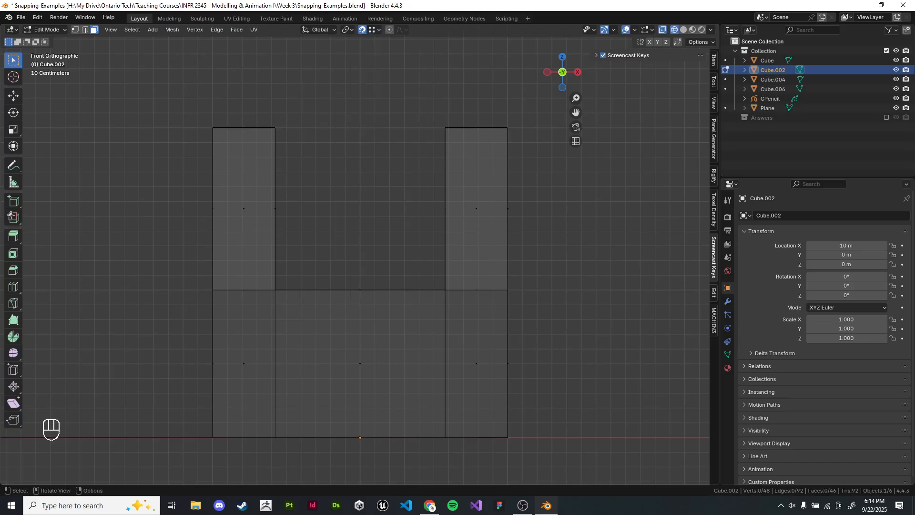
Step: In solid shading, select the other three pillar tops, vertex-snap them along Z to the back right pillar's top, and leave Edit Mode
middle_drag(429, 119, 436, 151)
click(242, 102)
key(z)
shift+click(205, 163)
shift+click(537, 154)
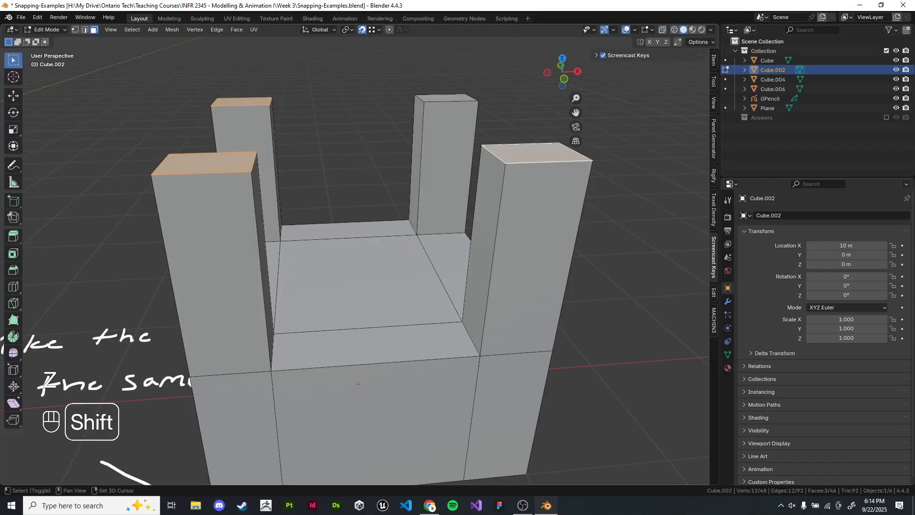
key(g)
key(z)
click(426, 102)
right_click(427, 103)
click(515, 103)
scroll(515, 103, down, 4)
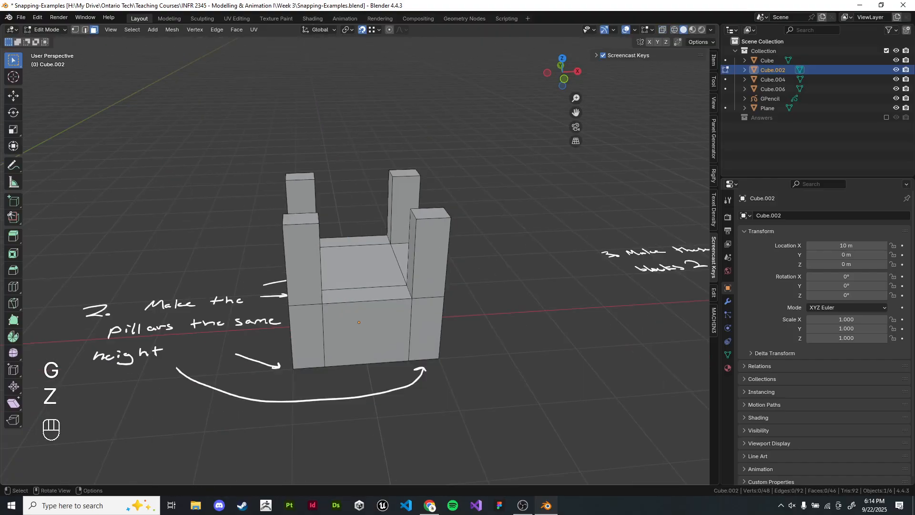
key(Tab)
Step: Examine the gap between exercise 3's two blocks in top view and check the upper block's position
scroll(357, 272, down, 1)
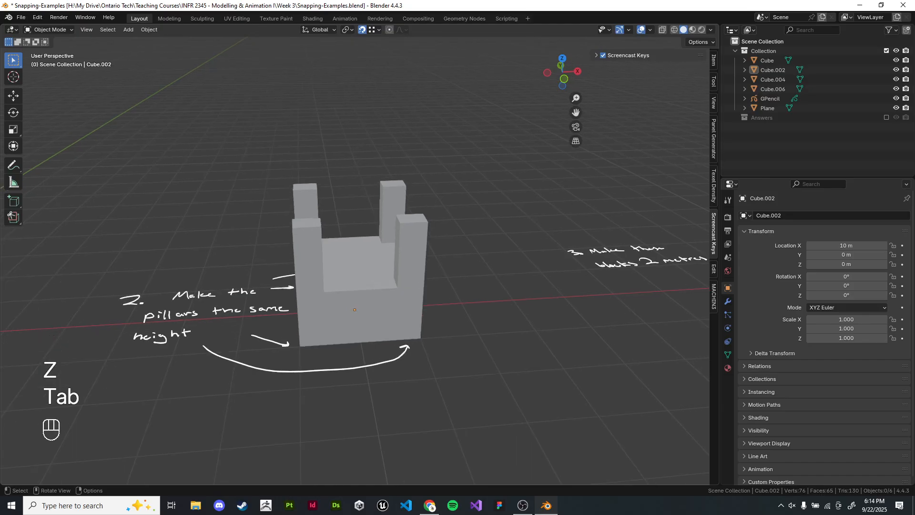
shift+middle_drag(548, 272, 377, 258)
middle_drag(377, 258, 377, 290)
shift+middle_drag(411, 258, 348, 320)
key(KP_7)
scroll(429, 257, up, 3)
shift+middle_drag(520, 248, 355, 264)
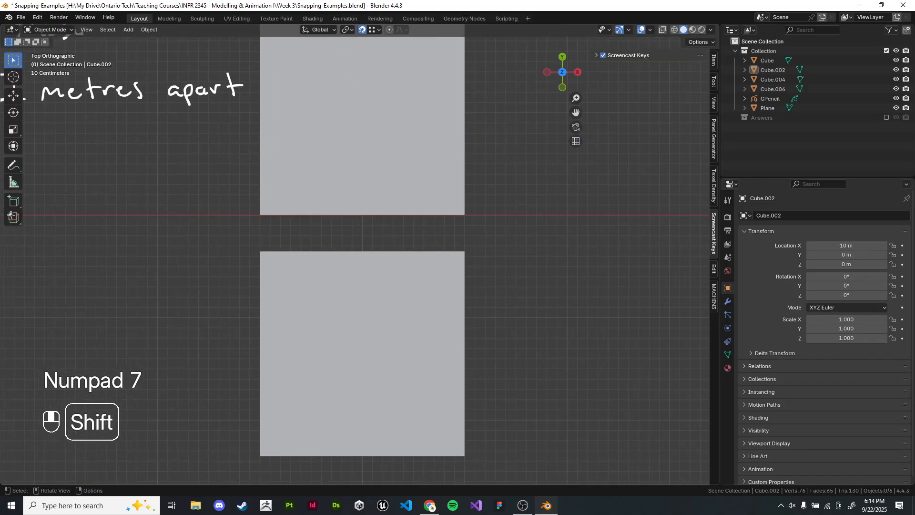
scroll(355, 239, up, 6)
click(358, 109)
scroll(357, 143, down, 4)
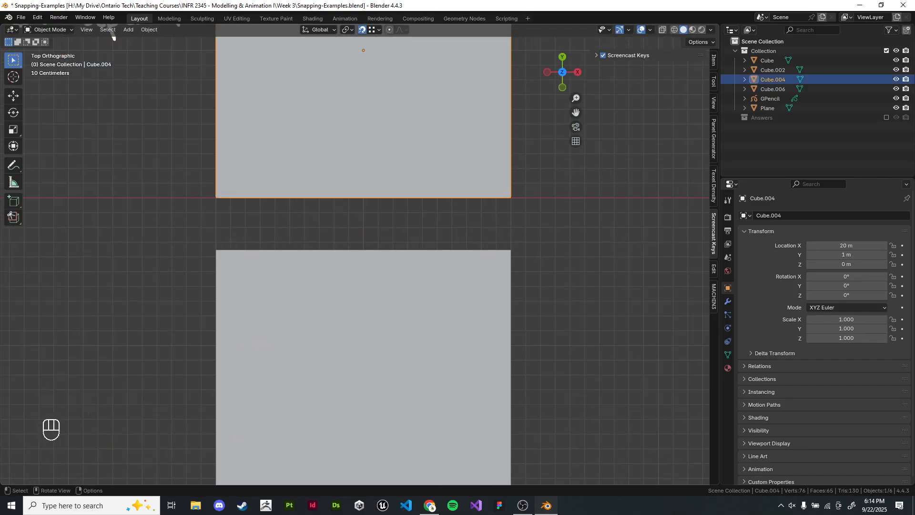
mouse_move(363, 287)
shift+middle_down()
mouse_move(414, 229)
mouse_move(341, 268)
mouse_move(376, 276)
shift+middle_up()
scroll(396, 258, down, 6)
Step: Select exercise 3's lower block, set the snap target to Grid, and move the block to Y -1.3 m
click(341, 268)
scroll(341, 268, up, 4)
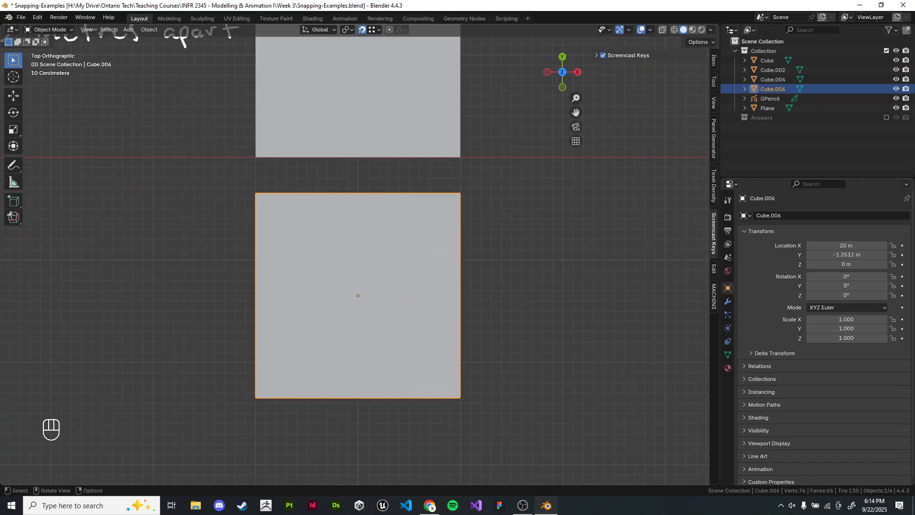
click(374, 29)
key(g)
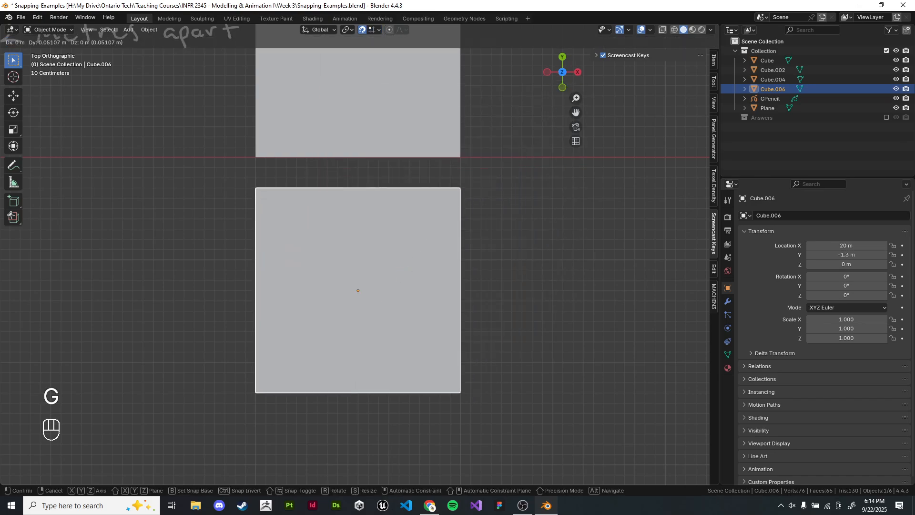
click(382, 238)
Step: Move the lower block -0.7 m along Y on the 10 cm grid, placing it at Y -2 m
scroll(381, 238, up, 4)
shift+middle_drag(405, 229, 339, 253)
scroll(334, 267, down, 7)
scroll(334, 267, down, 3)
scroll(338, 253, up, 2)
scroll(338, 254, down, 3)
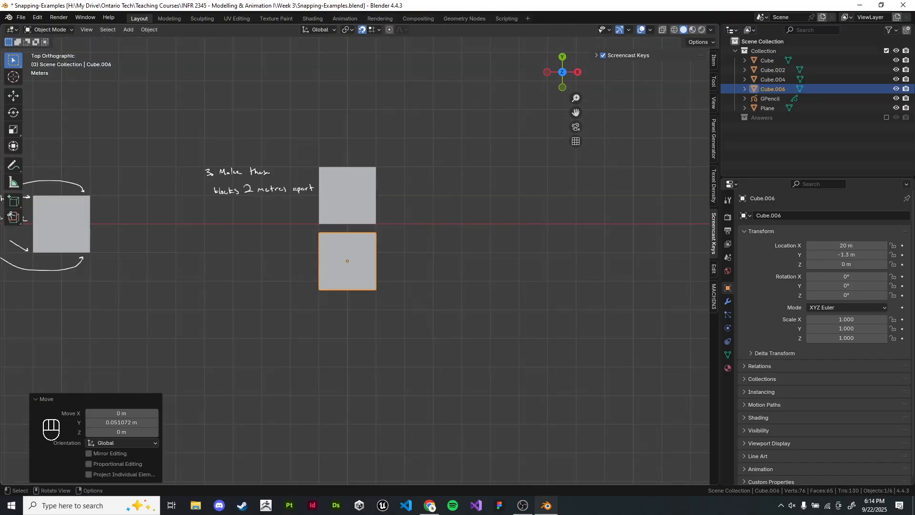
scroll(200, 259, up, 2)
key(g)
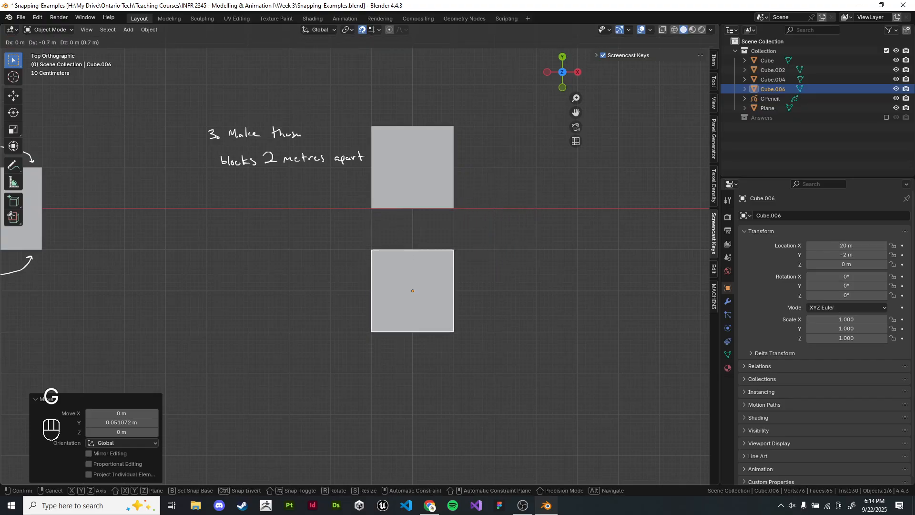
click(413, 291)
Step: Move exercise 3's lower block -1 m along Y on the grid, placing it at Y -3 m
key(g)
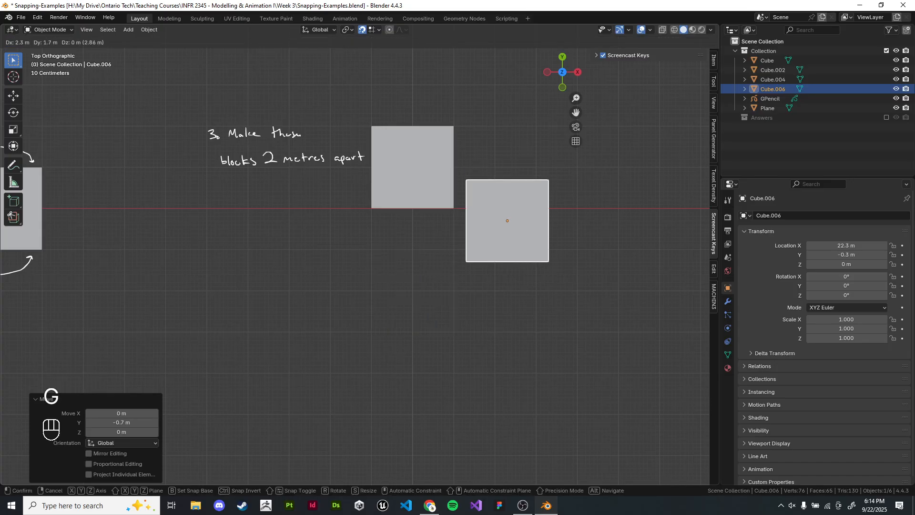
click(413, 332)
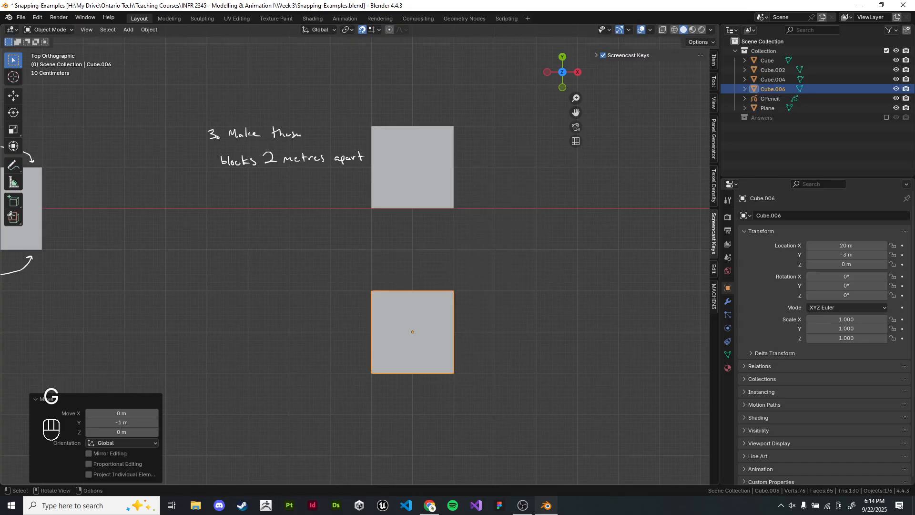
Step: Mark the gap between exercise 3's two blocks with a freehand annotation, erase it, and return to the Select Box tool
click(13, 165)
mouse_move(367, 212)
mouse_down()
mouse_move(366, 270)
mouse_move(376, 291)
mouse_move(400, 246)
mouse_up()
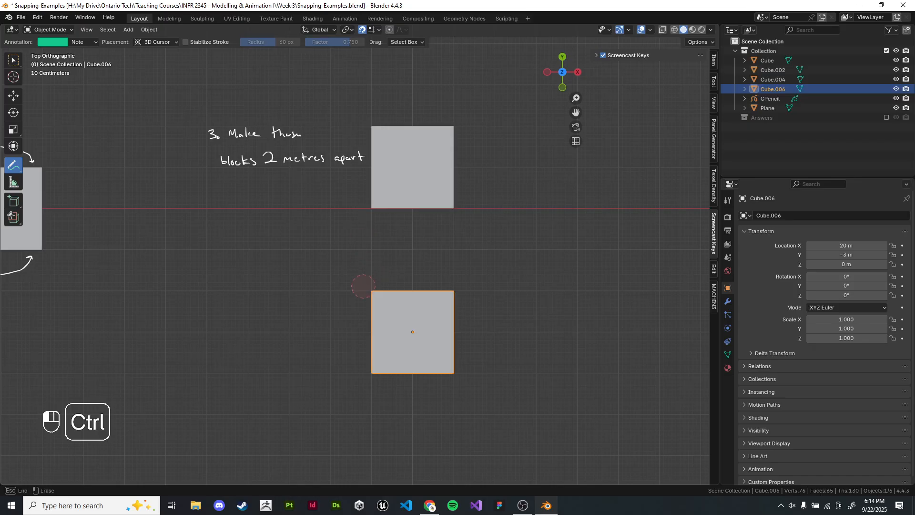
click(13, 60)
Step: Deselect the lower block and enable the Answers collection in the view layer
mouse_move(381, 267)
shift+middle_down()
mouse_move(373, 258)
mouse_move(390, 210)
mouse_move(456, 228)
mouse_move(494, 193)
shift+middle_up()
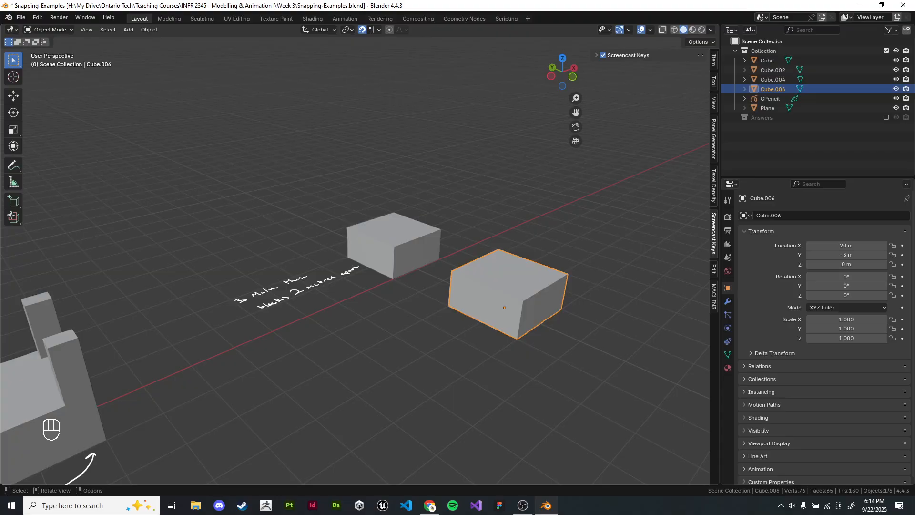
scroll(355, 267, down, 5)
shift+middle_drag(355, 310, 369, 334)
click(431, 287)
click(887, 118)
click(887, 117)
click(887, 117)
Step: Compare the three solved exercises with the blue answer objects beside them
shift+middle_drag(420, 315, 365, 298)
mouse_move(365, 298)
middle_down()
mouse_move(365, 264)
mouse_move(364, 312)
middle_up()
key(KP_1)
scroll(365, 264, up, 3)
shift+middle_drag(365, 311, 352, 270)
scroll(248, 296, down, 6)
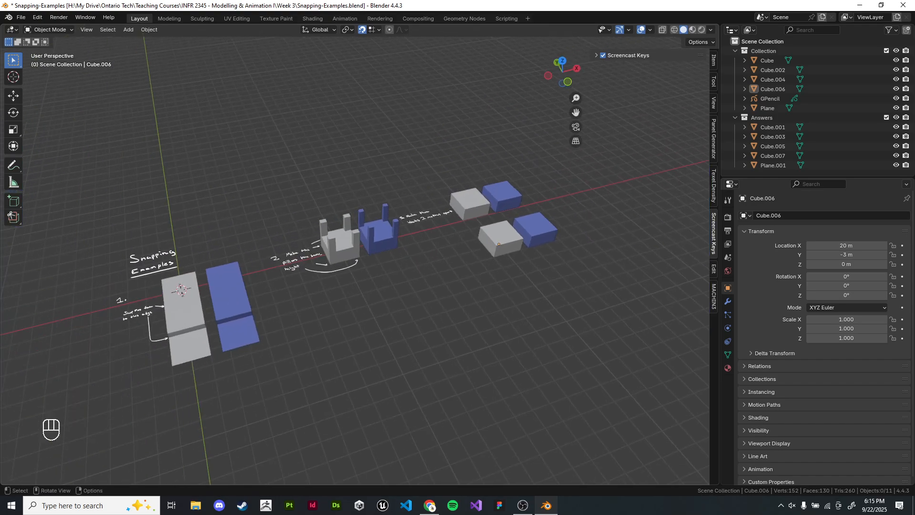
scroll(353, 267, up, 1)
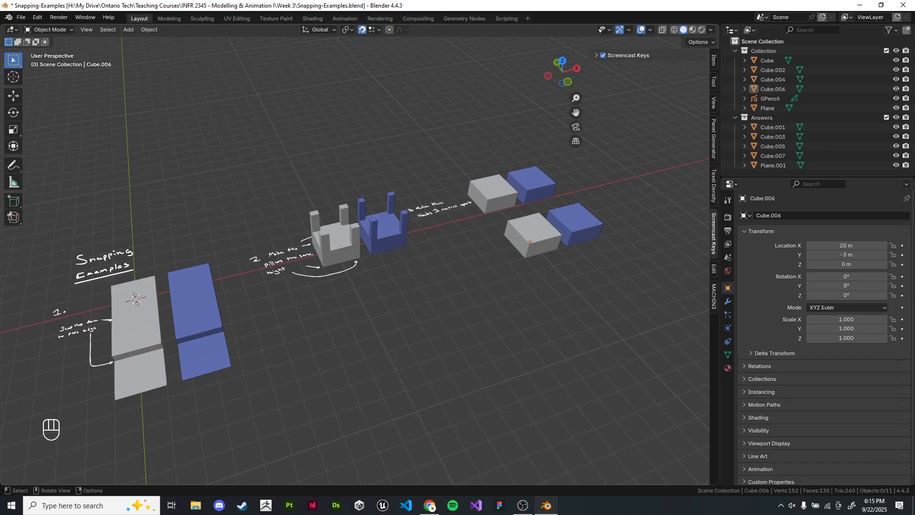
Step: Open exercise 2's pillar block in Edit Mode and set the snap base to Median
click(333, 234)
key(Tab)
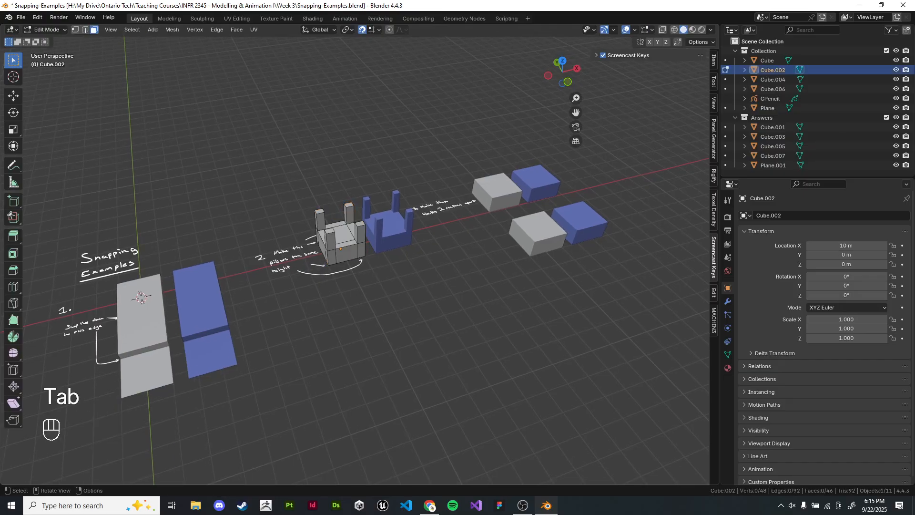
scroll(333, 228, up, 7)
click(379, 29)
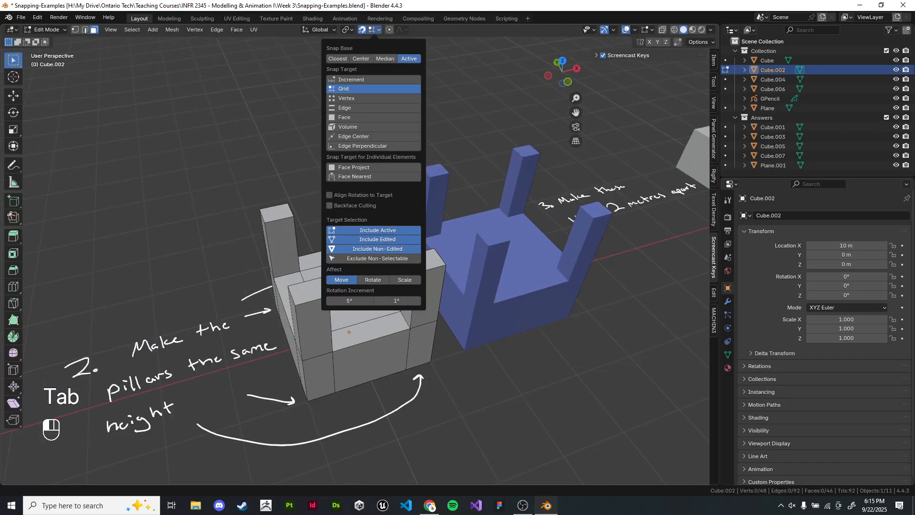
click(385, 58)
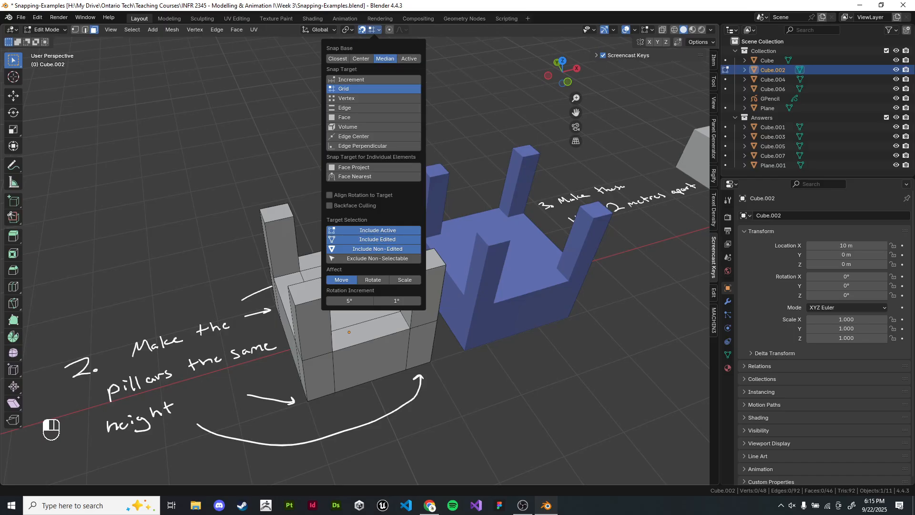
Step: Circle corners of the left and front pillar tops with annotations, remove both circles, and return to the Select Box tool
scroll(357, 286, up, 6)
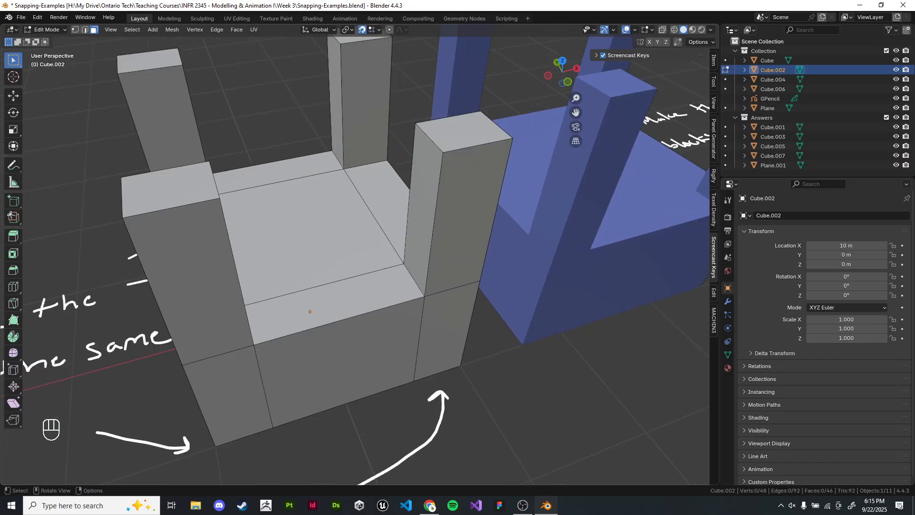
shift+middle_drag(362, 267, 389, 310)
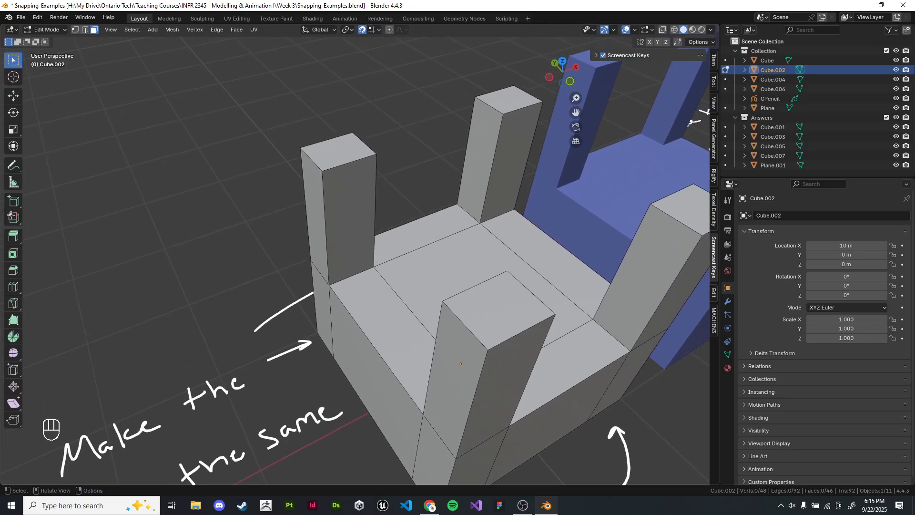
click(14, 165)
drag(381, 149, 376, 148)
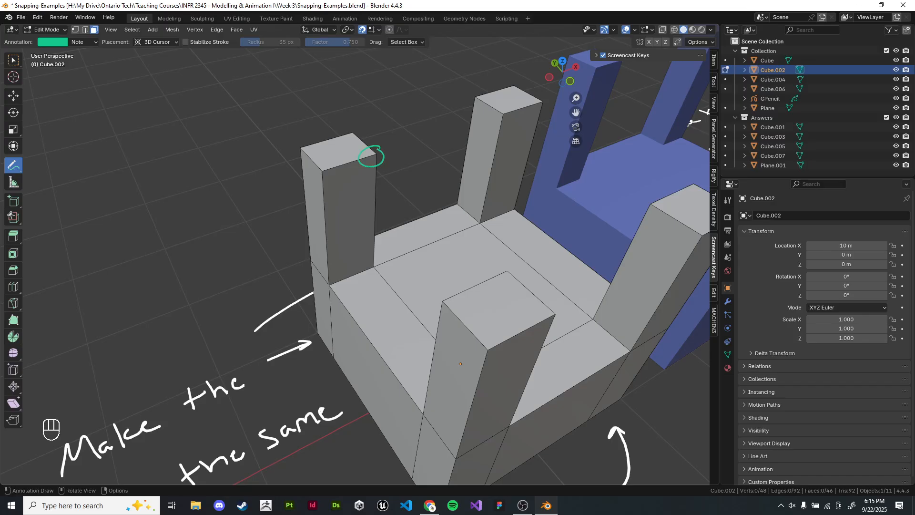
mouse_move(517, 263)
mouse_down()
mouse_move(505, 284)
mouse_move(512, 263)
mouse_up()
key(ctrl+z)
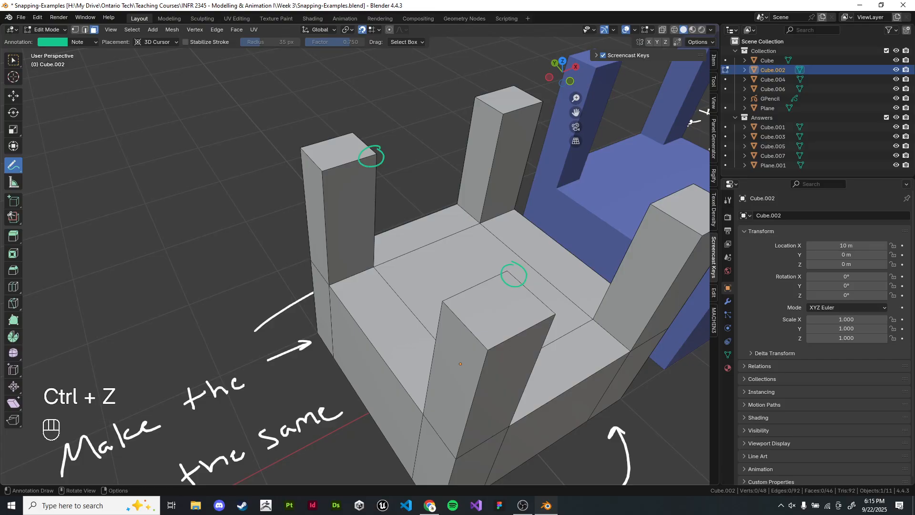
mouse_move(512, 264)
shift+middle_down()
mouse_move(505, 267)
mouse_move(494, 239)
shift+middle_up()
key(ctrl+z)
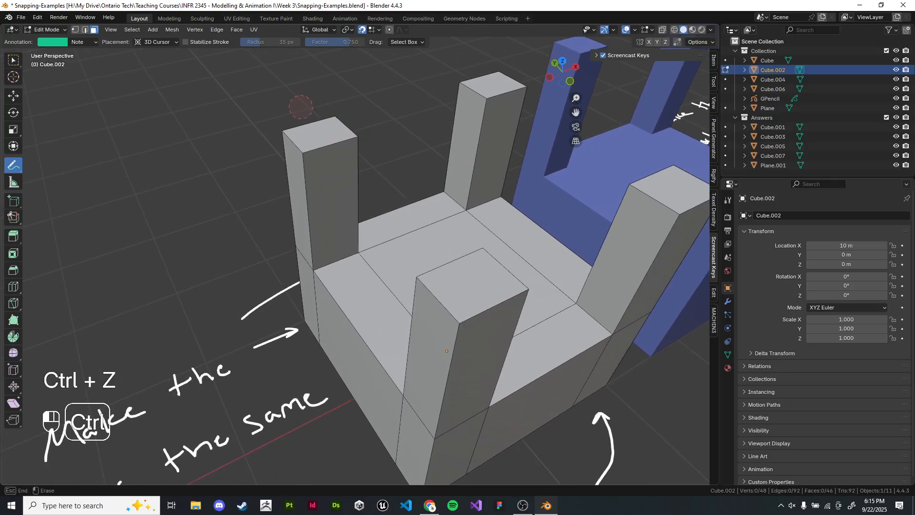
click(14, 60)
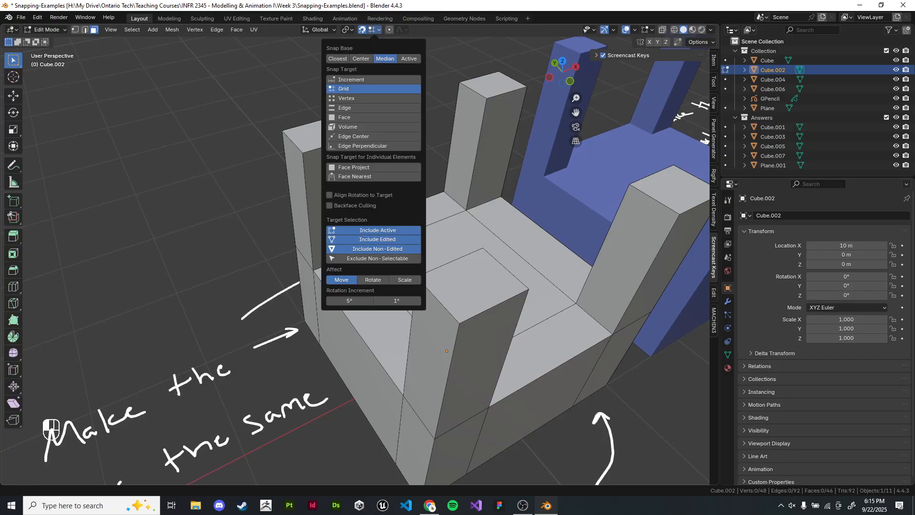
Step: Select the front pillar's top face, set the snap target to Vertex, and make the face's back corner the active vertex
click(379, 30)
click(473, 285)
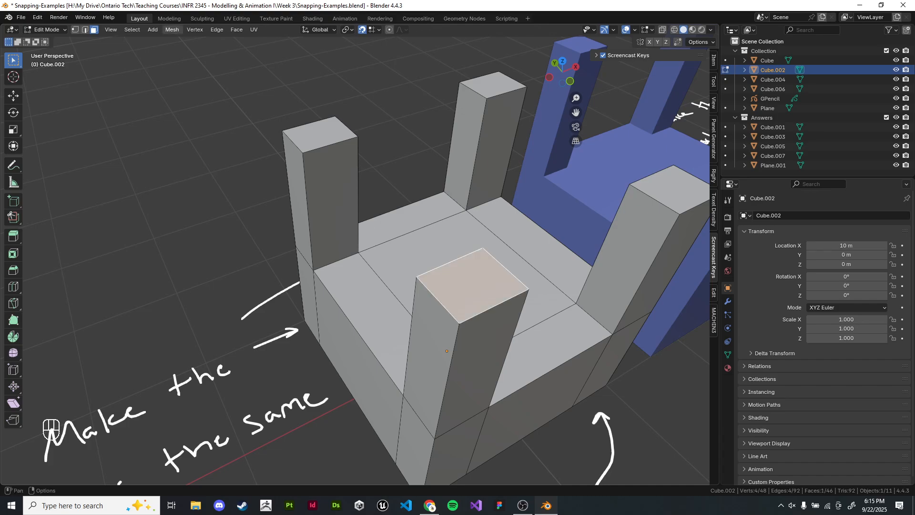
click(75, 30)
click(380, 30)
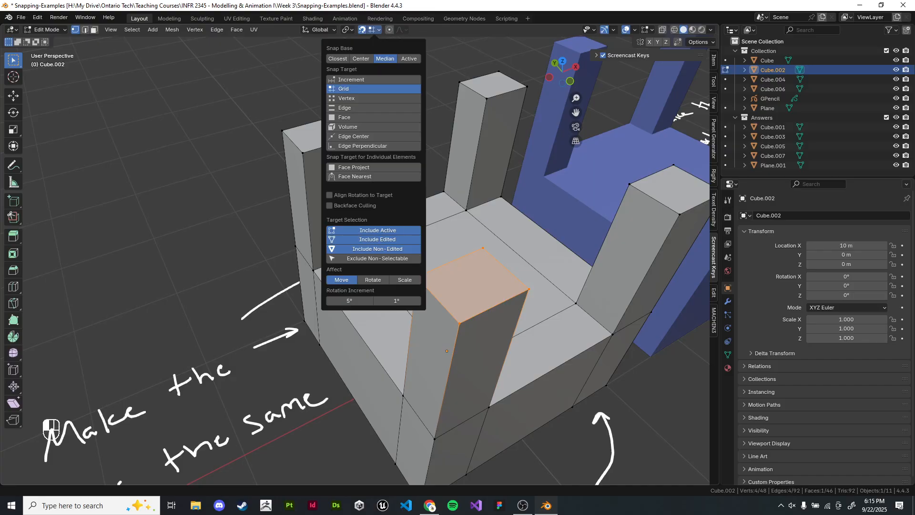
click(363, 98)
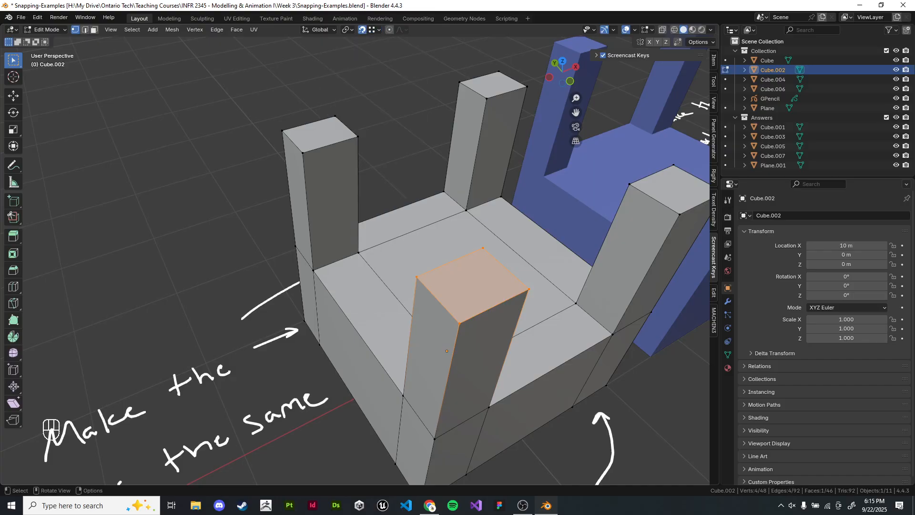
shift+click(483, 248)
shift+click(483, 248)
Step: Try snapping the front pillar's top by its median to a corner of the left pillar's top, and cancel the move
key(g)
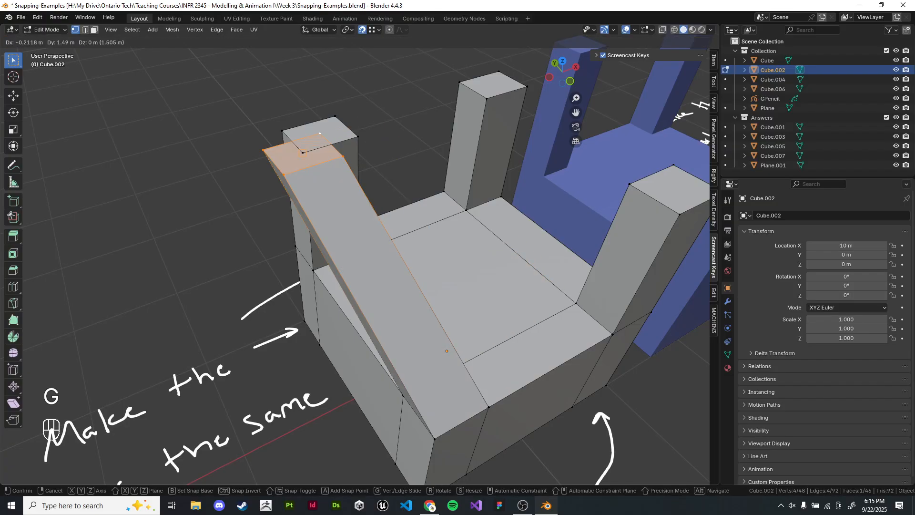
key(Escape)
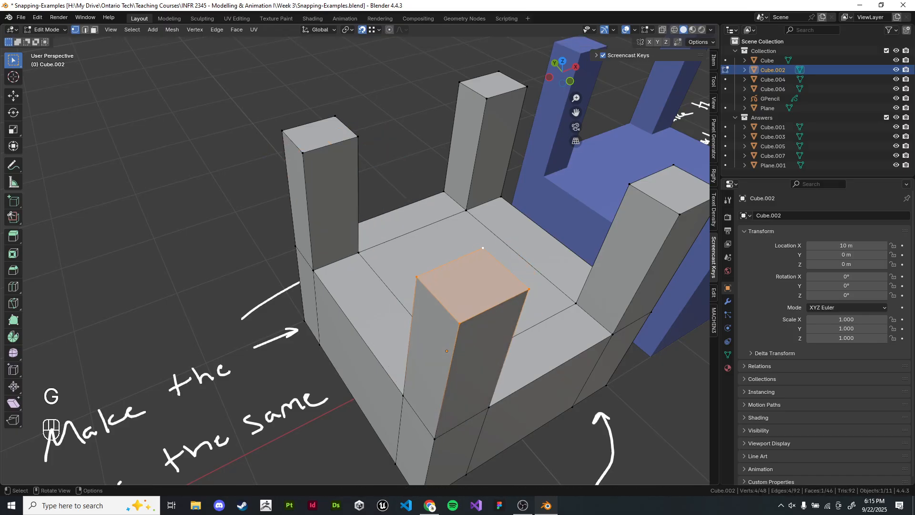
key(g)
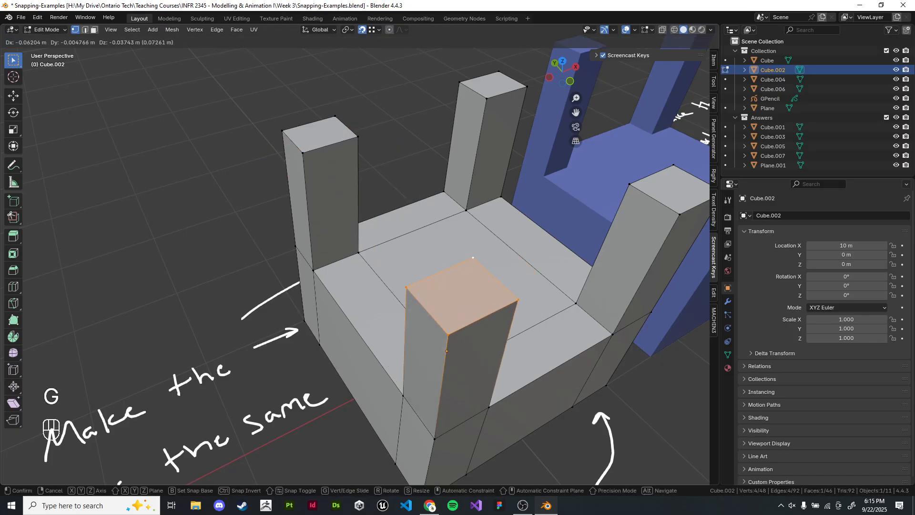
key(Escape)
Step: Try snapping the front pillar's top by its active back corner to the left pillar's nearest top corner, and undo the move
click(374, 29)
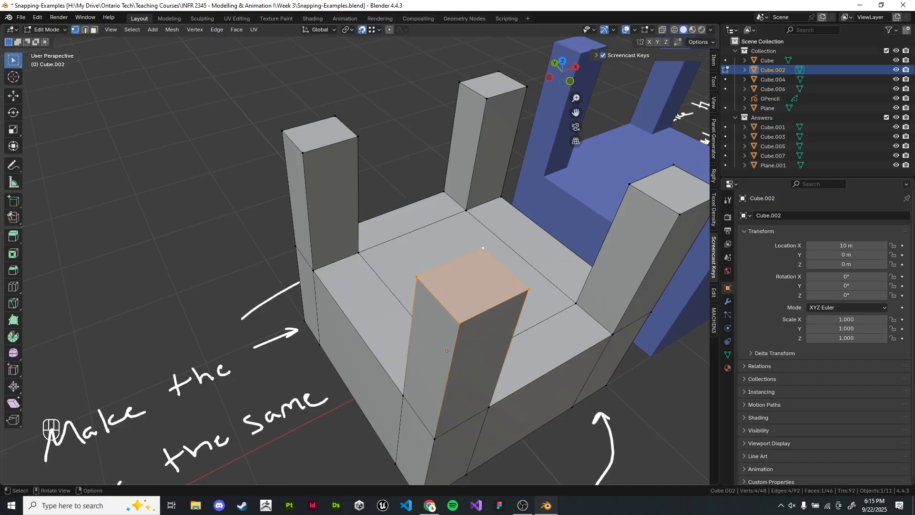
key(g)
key(g)
key(g)
key(Escape)
key(shift)
key(g)
click(357, 126)
right_click(357, 125)
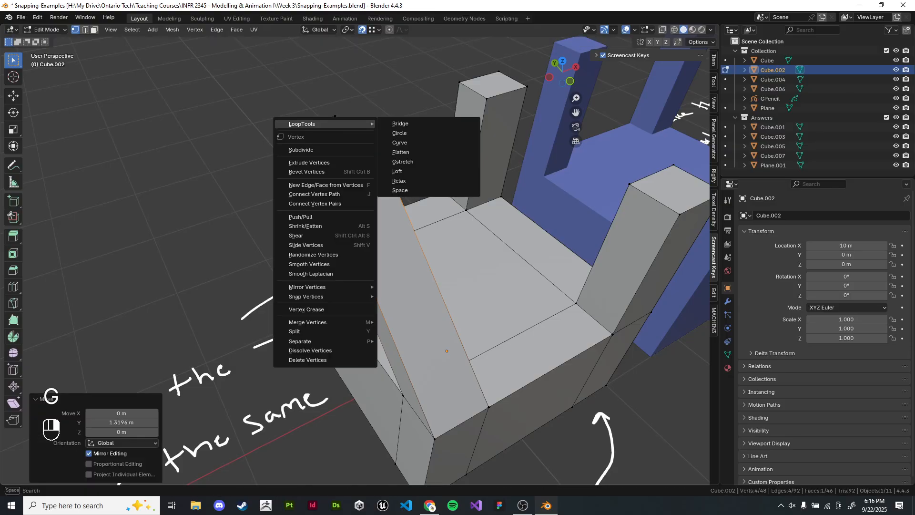
middle_drag(357, 143, 353, 166)
key(KP_Decimal)
scroll(362, 190, down, 3)
key(ctrl+z)
scroll(363, 191, down, 4)
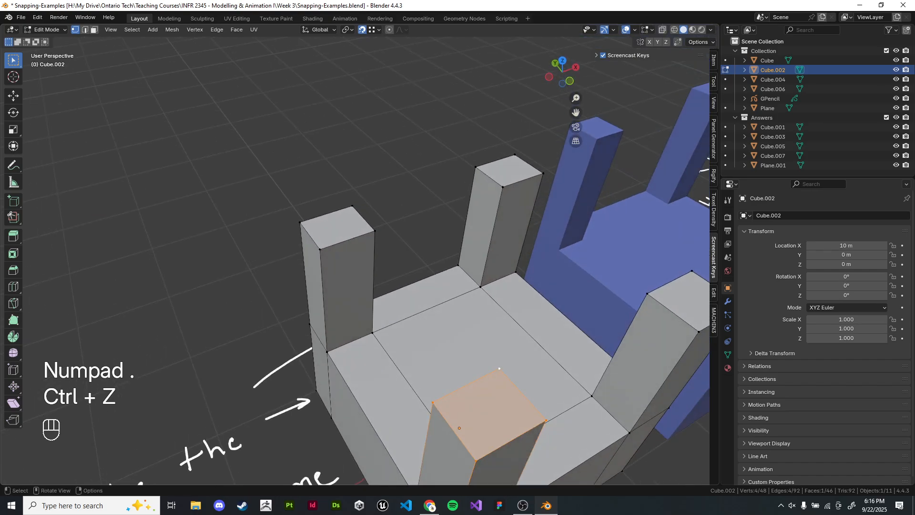
Step: Set the snap base to Median, try snapping the front pillar's top to the left pillar's corner, and cancel the move
click(380, 29)
click(405, 59)
key(g)
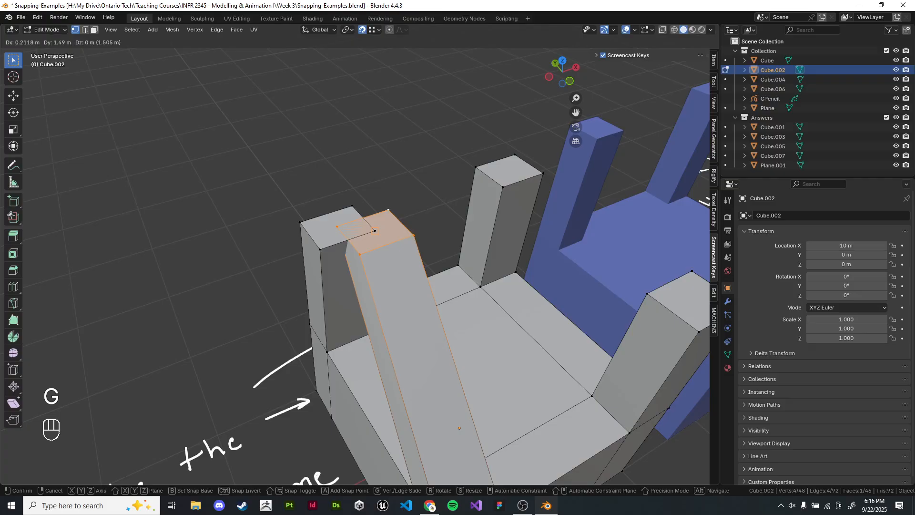
right_click(375, 231)
Step: Set the snap base to Active and try snapping the front pillar's top by its back corner to the left pillar's corner
click(379, 29)
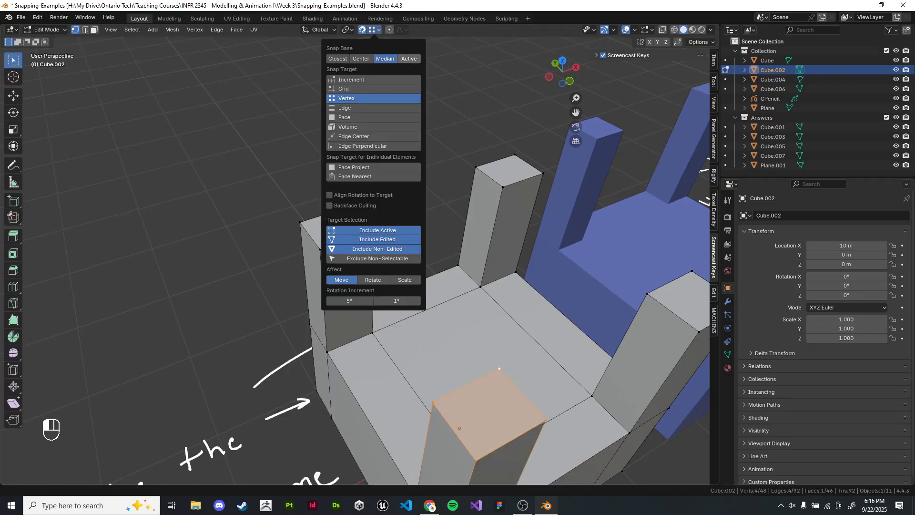
shift+middle_drag(430, 286, 400, 255)
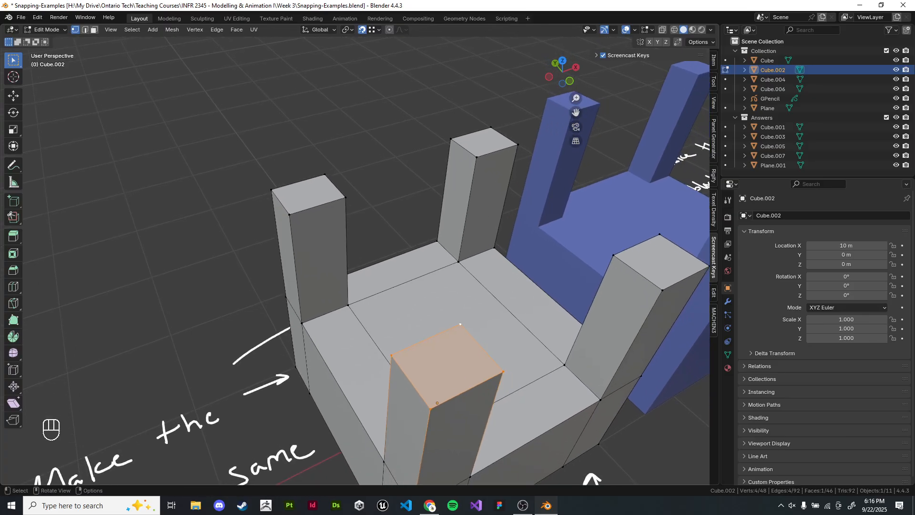
key(g)
right_click(346, 197)
shift+middle_drag(346, 197, 324, 174)
key(g)
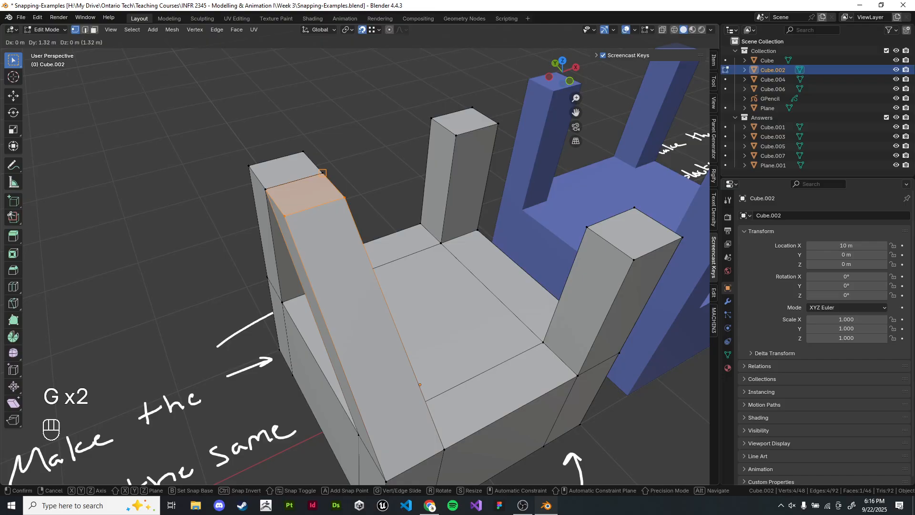
right_click(323, 174)
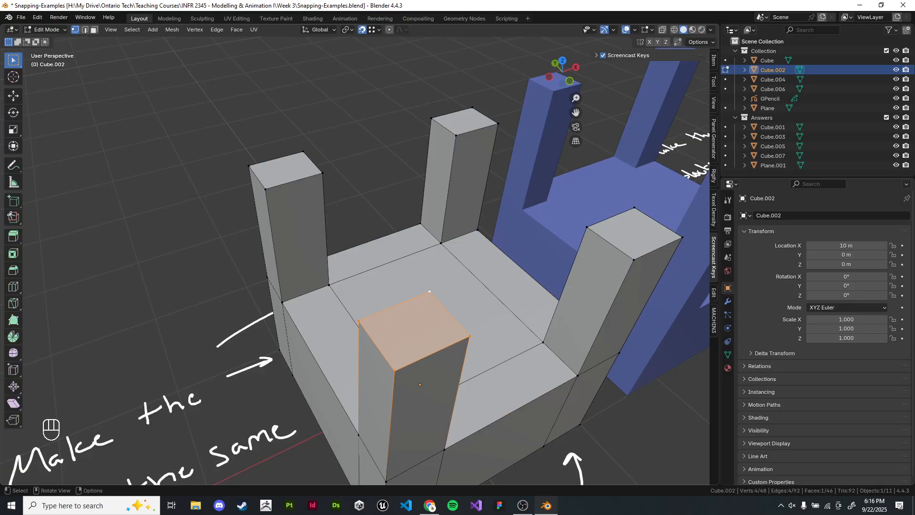
Step: In face select mode, try snapping the front pillar's top face to the left pillar's corner, and cancel the move
key(3)
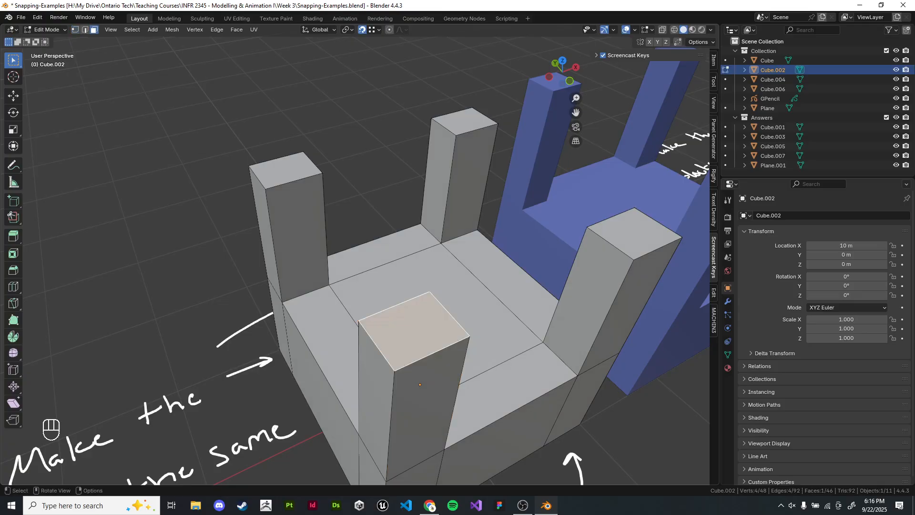
key(g)
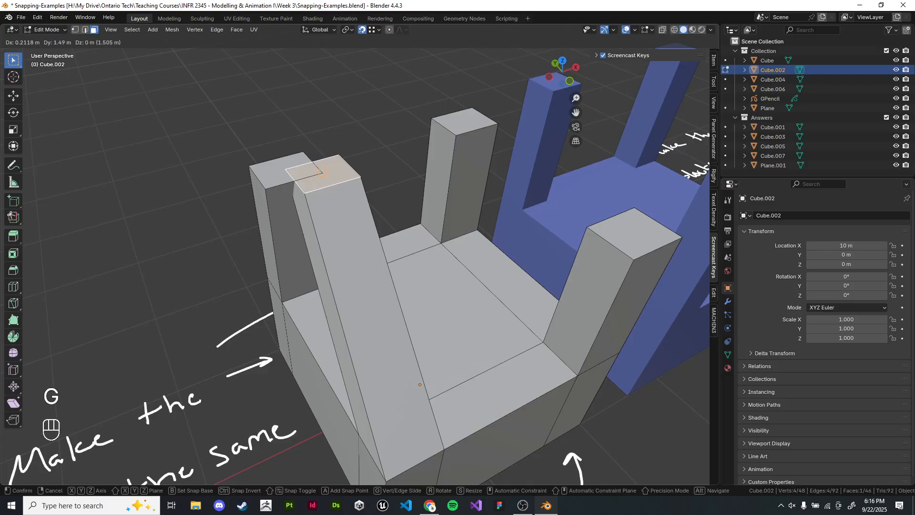
right_click(324, 173)
Step: In vertex select mode, snap the front pillar's top to the left pillar's corner and a back pillar corner to the moved top
click(75, 29)
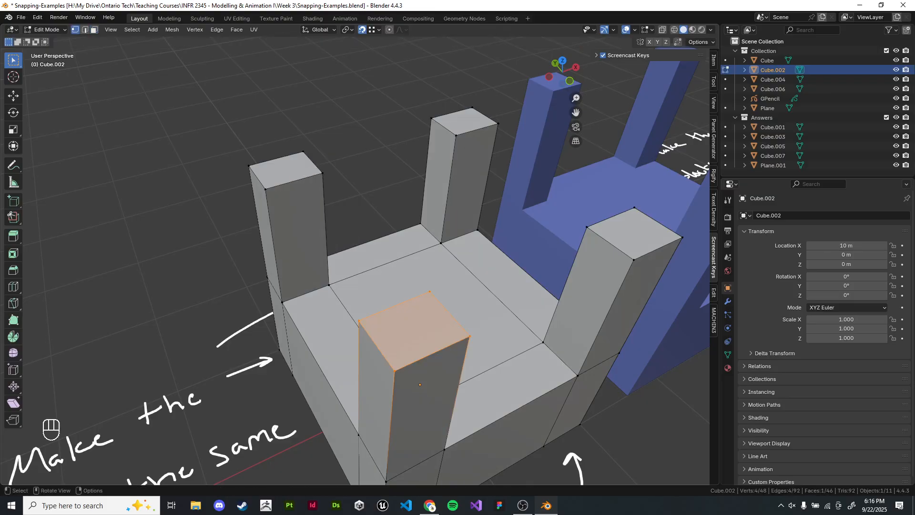
key(g)
click(323, 173)
click(456, 135)
key(g)
click(339, 155)
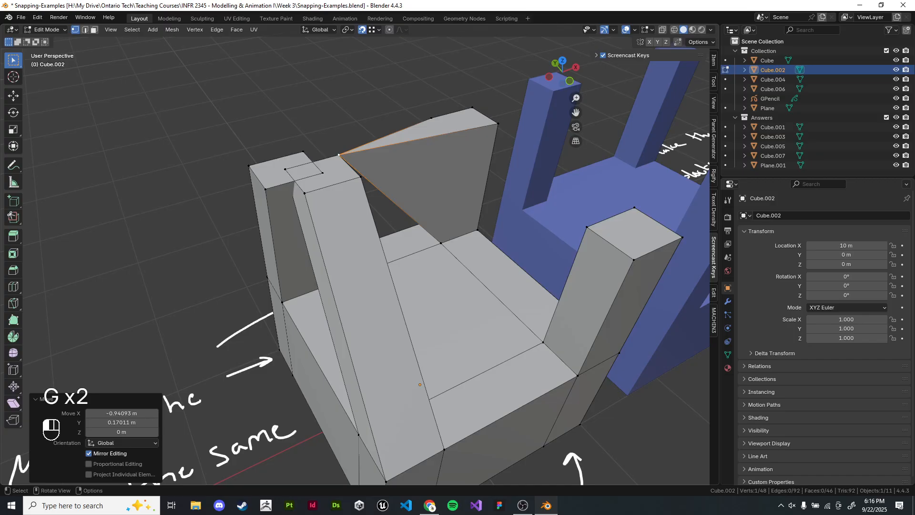
Step: Undo the trial moves of the back pillar's corner and the front pillar's top, and open the snapping options
key(g)
key(ctrl+z)
key(ctrl+z)
key(ctrl+z)
key(ctrl+z)
key(ctrl+z)
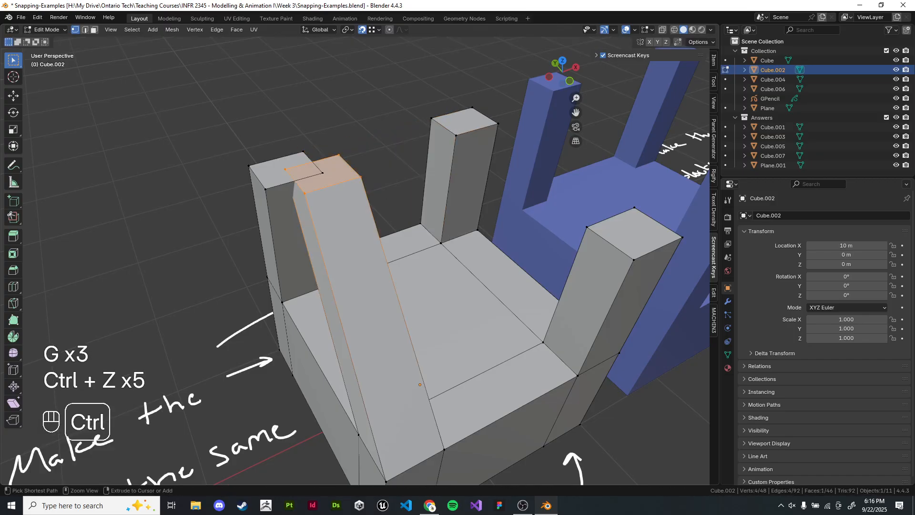
key(ctrl+z)
click(375, 30)
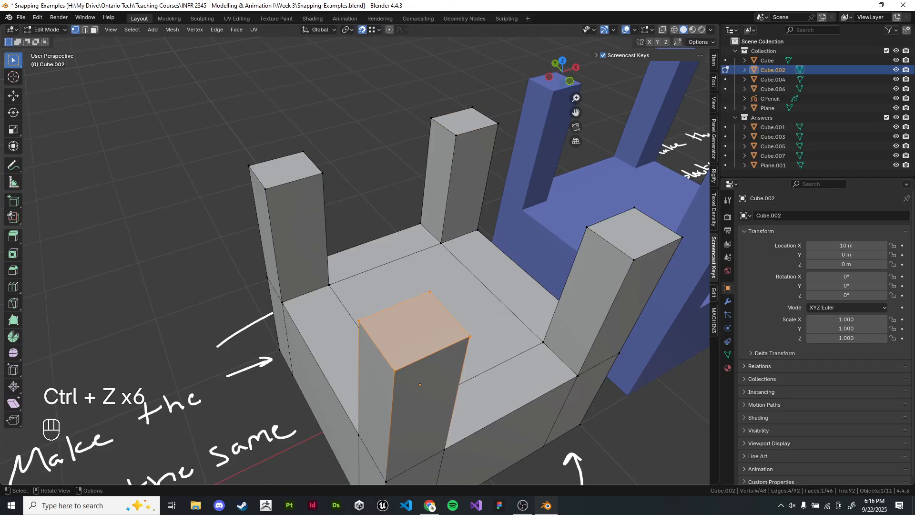
Step: Set the snap base to Closest and try snapping the front pillar's top to the left pillar's near corner, cancelling the move
shift+middle_drag(419, 305, 444, 308)
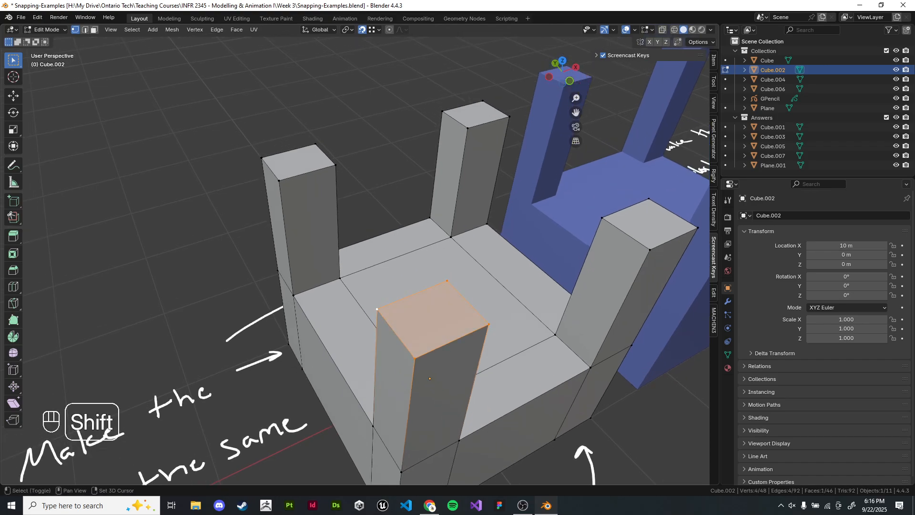
click(375, 29)
click(338, 58)
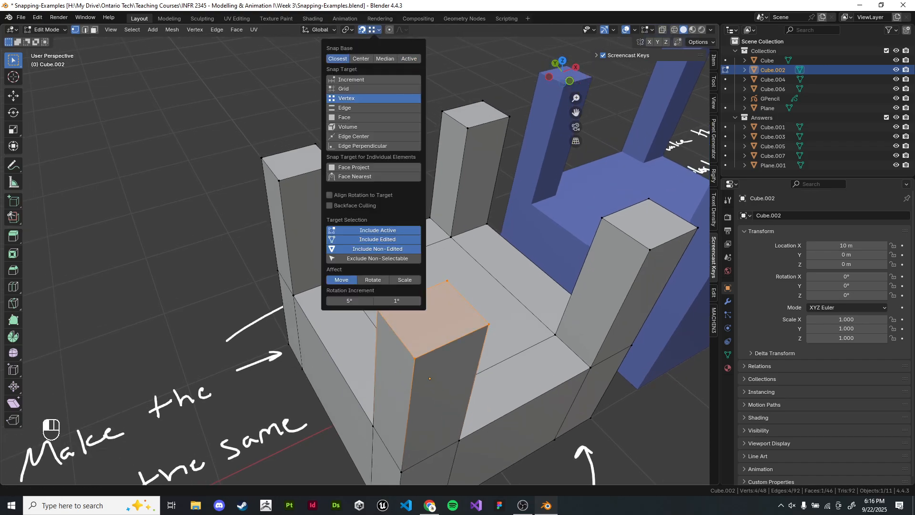
key(g)
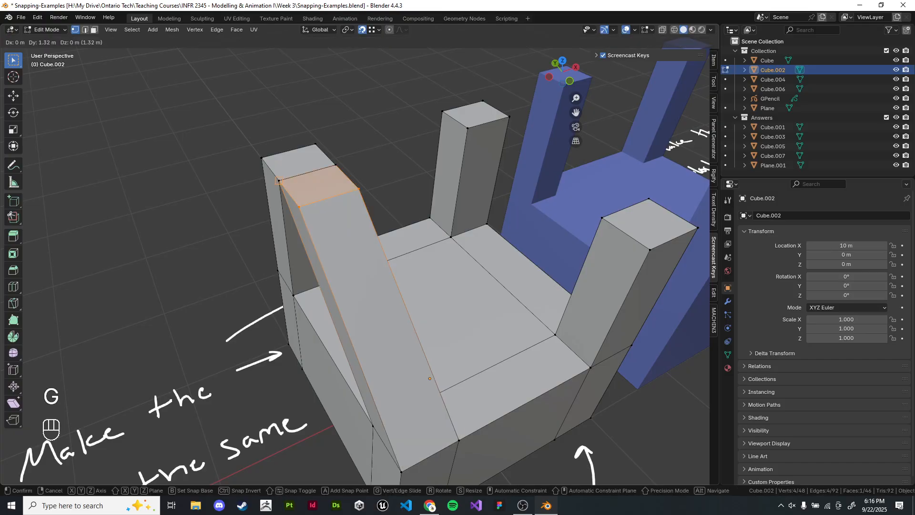
key(Escape)
key(g)
key(g)
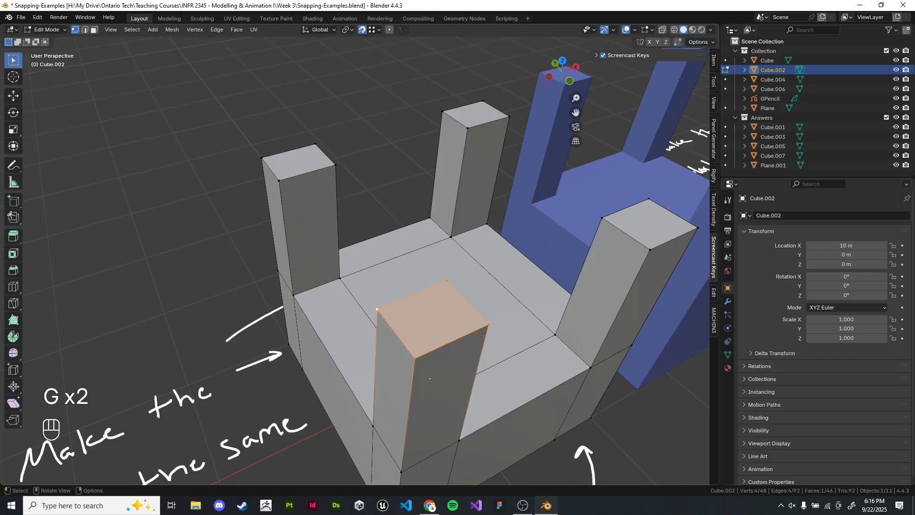
Step: Try snapping the front pillar's top onto the left pillar's top again, and cancel the move
key(shift)
key(g)
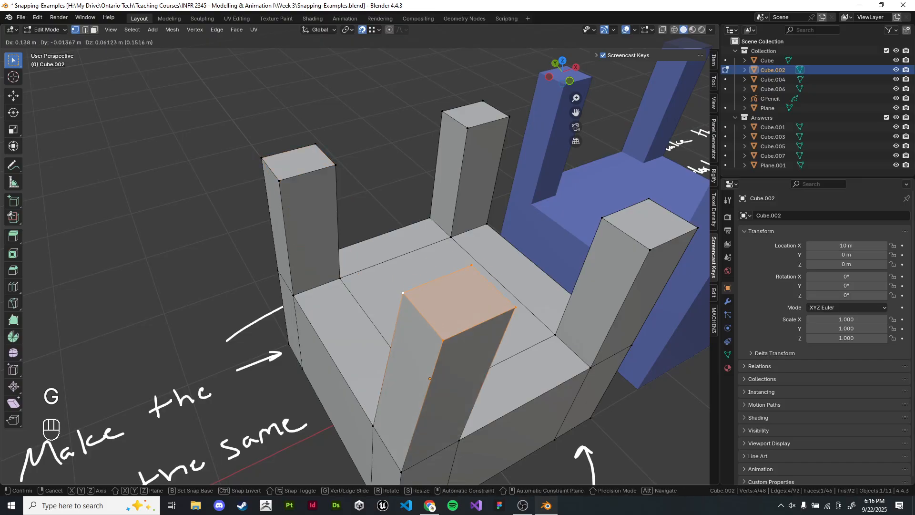
right_click(441, 310)
click(374, 29)
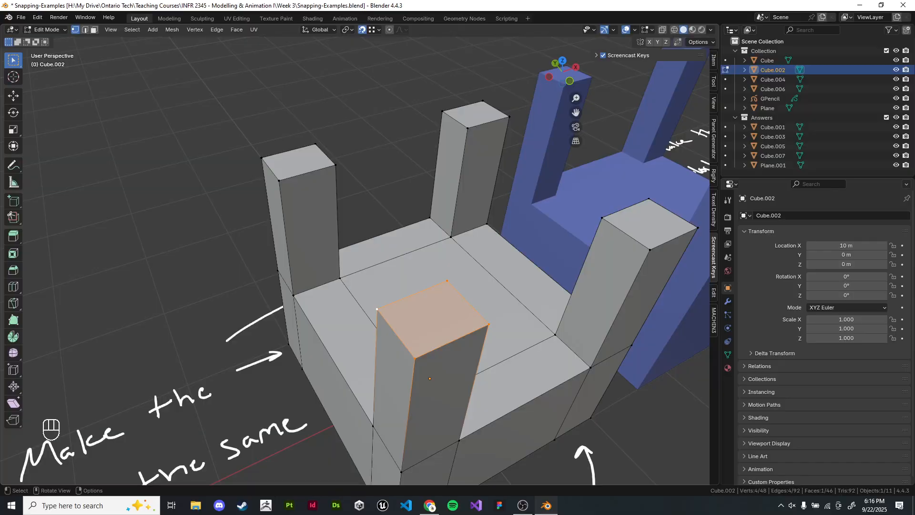
shift+middle_drag(429, 310, 434, 308)
key(g)
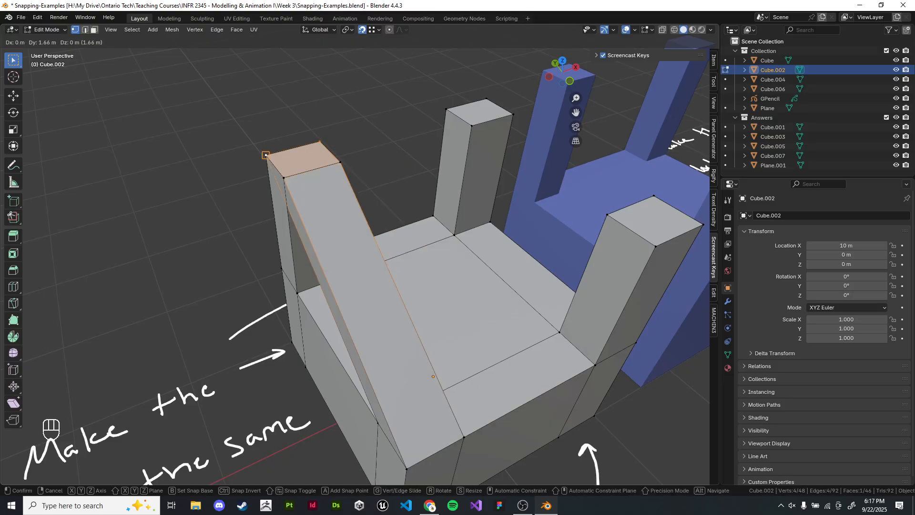
right_click(265, 155)
Step: Return to Object Mode and review all the snapping exercises alongside their blue answer objects
key(Tab)
shift+middle_drag(286, 191, 229, 156)
scroll(229, 156, down, 5)
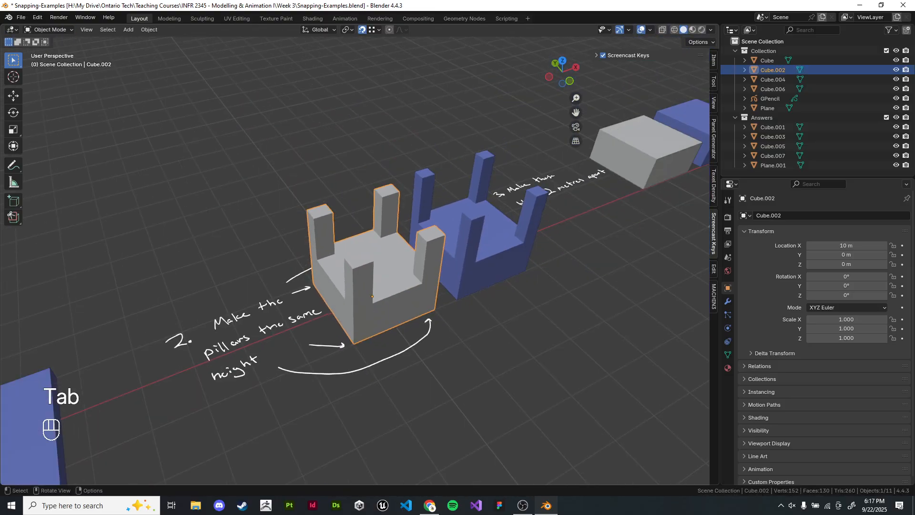
click(229, 156)
scroll(333, 267, down, 4)
shift+middle_drag(334, 267, 324, 247)
scroll(309, 257, down, 1)
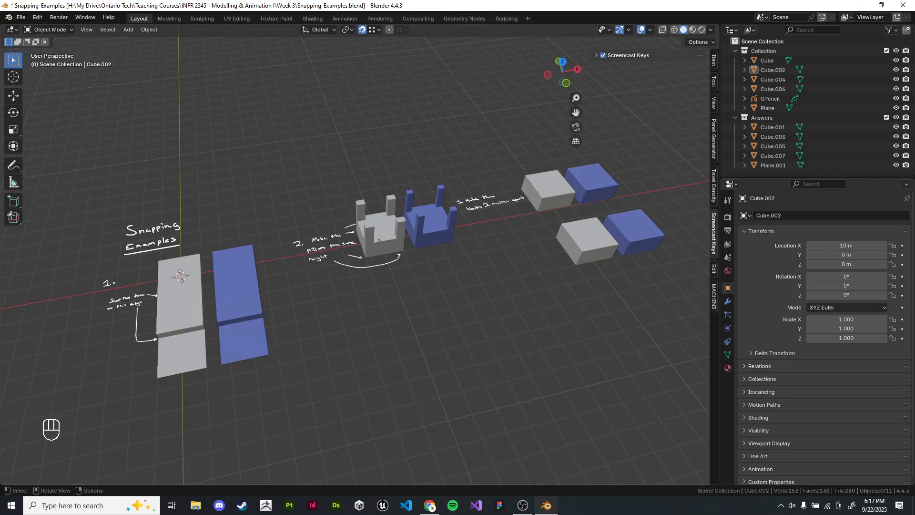
scroll(189, 163, down, 3)
drag(188, 163, 524, 313)
scroll(524, 312, up, 4)
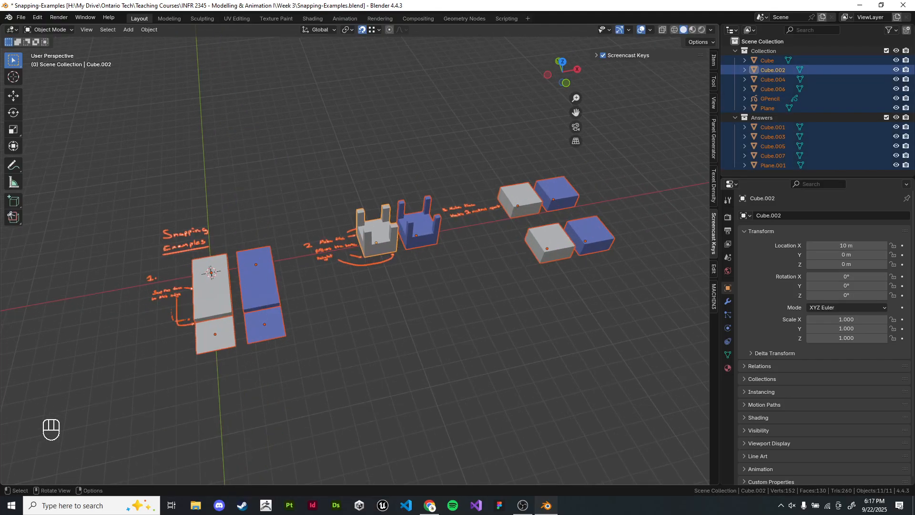
click(524, 313)
shift+middle_drag(525, 313, 579, 281)
scroll(505, 252, up, 1)
key(alt+Tab)
key(Escape)
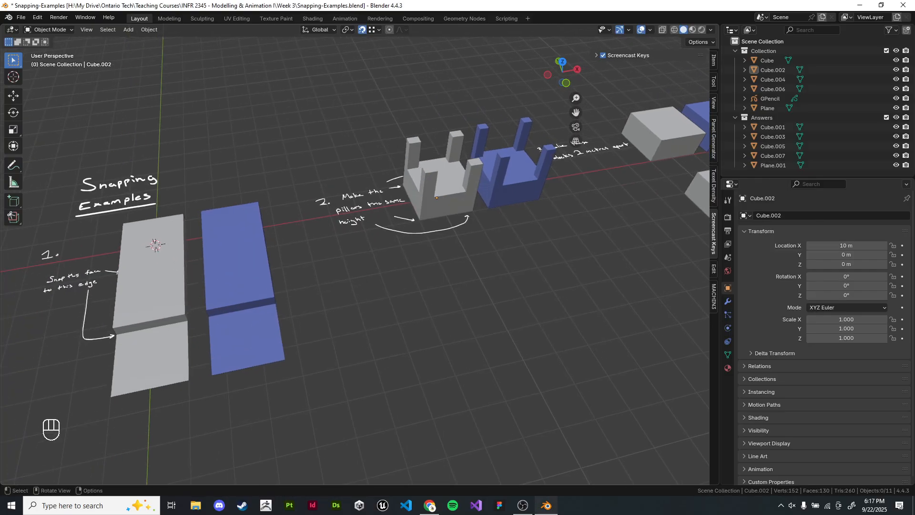
Step: Close the Snapping-Examples file without saving and present the Lecture 3 slides in the browser
click(903, 5)
click(476, 271)
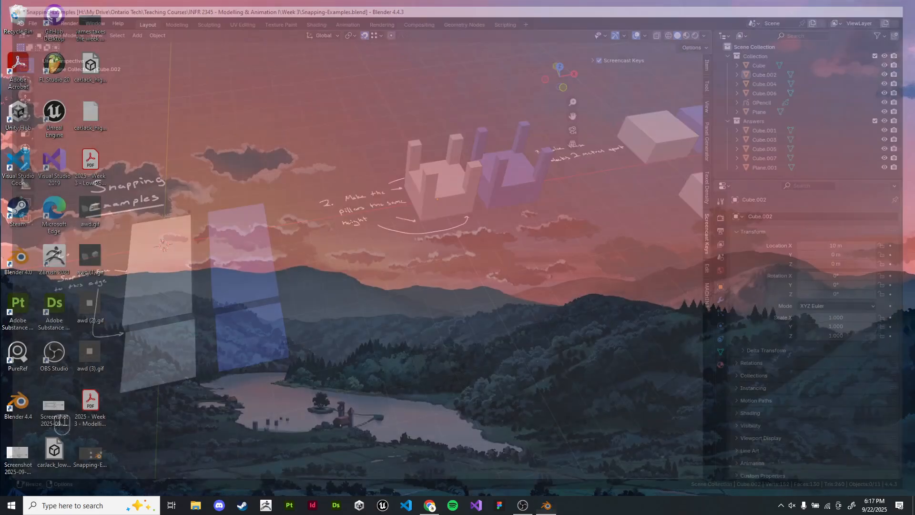
key(alt+Tab)
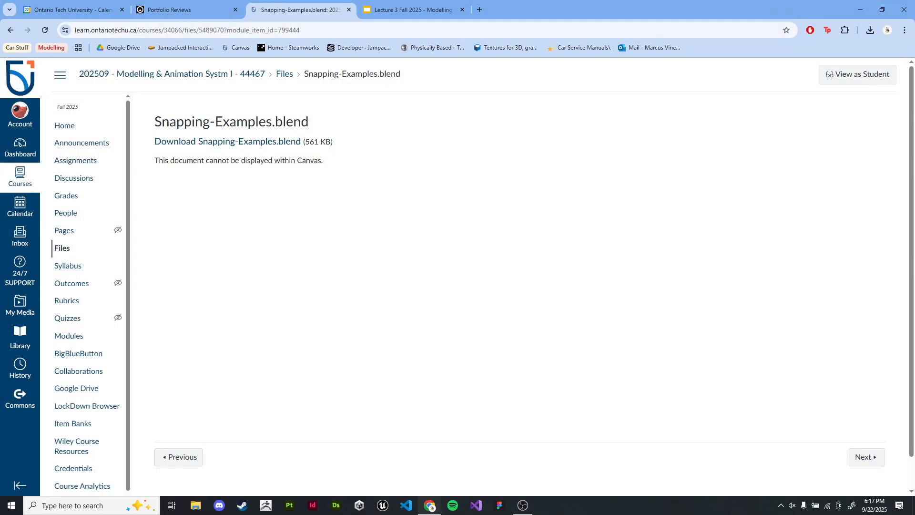
click(413, 9)
click(777, 71)
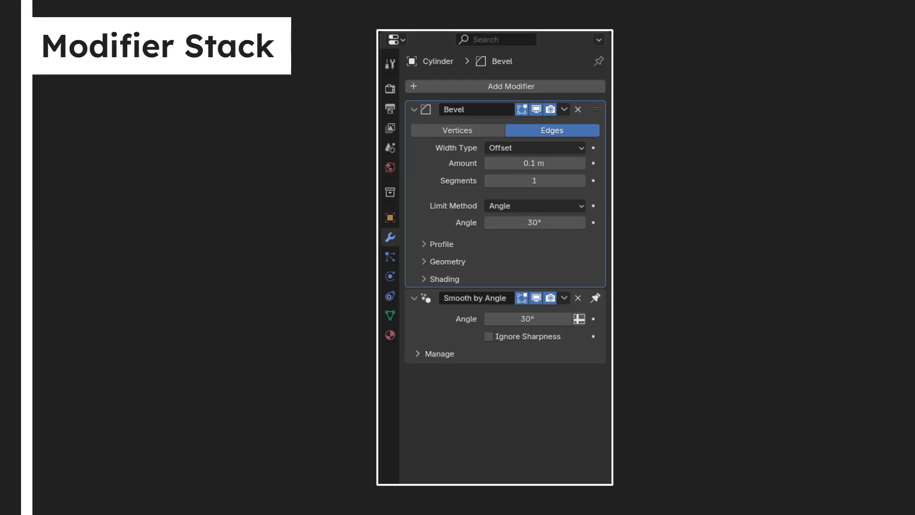
Step: Switch to a new Blender 4.4 scene and delete the default camera and light, keeping the cube
key(alt+Tab)
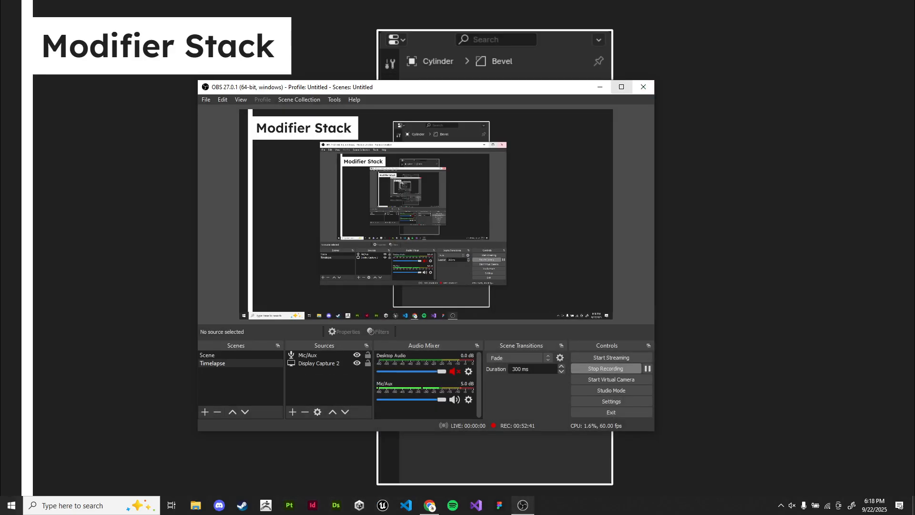
key(alt+Tab)
key(super+d)
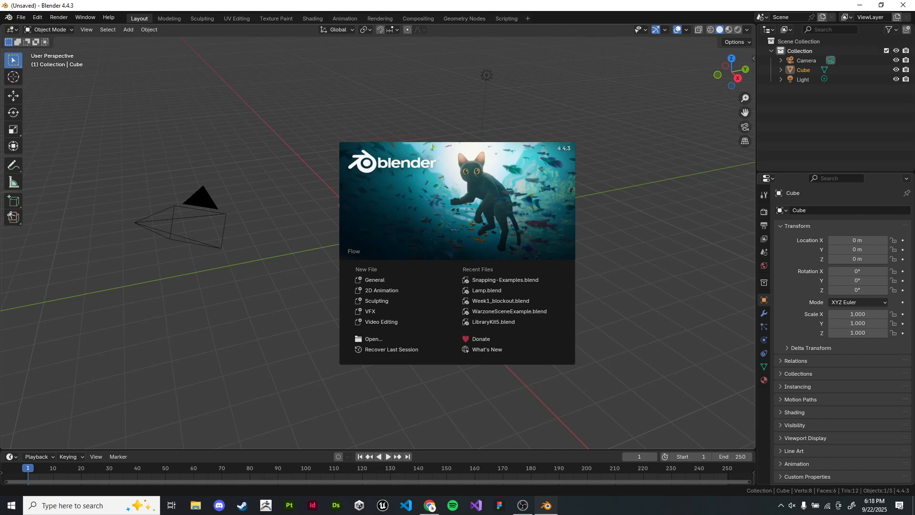
key(Escape)
click(317, 229)
shift+click(419, 170)
key(Delete)
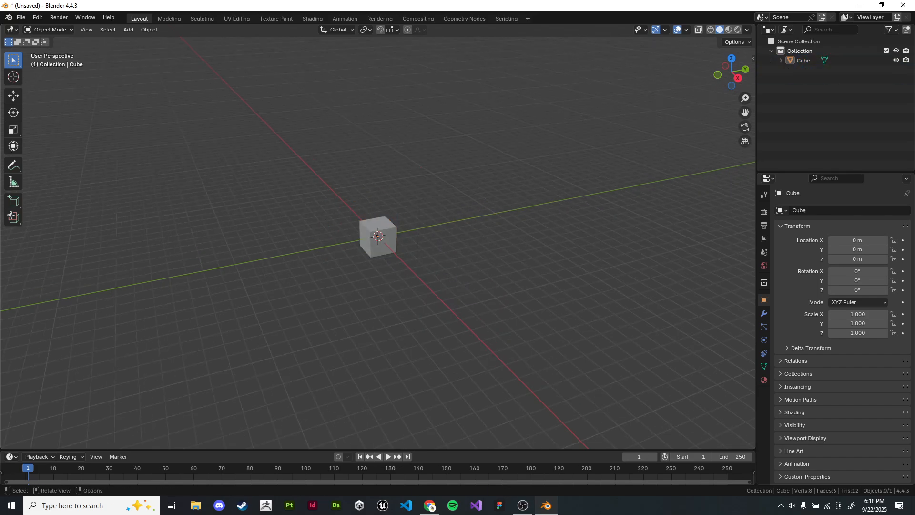
Step: In Edit Mode, bevel one upper edge of the cube by about 0.94 m with 4 segments
scroll(378, 236, up, 8)
key(Tab)
click(282, 155)
shift+click(330, 208)
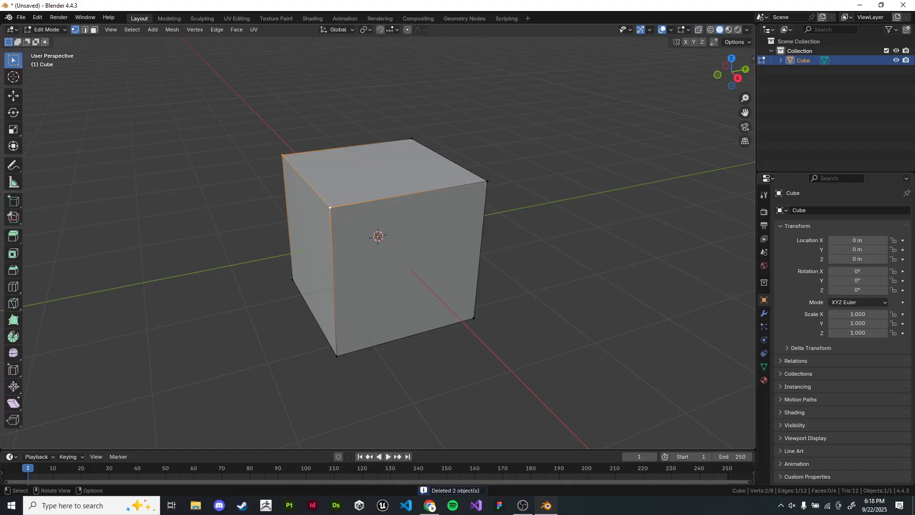
middle_drag(524, 200, 563, 172)
key(ctrl+b)
scroll(642, 138, up, 2)
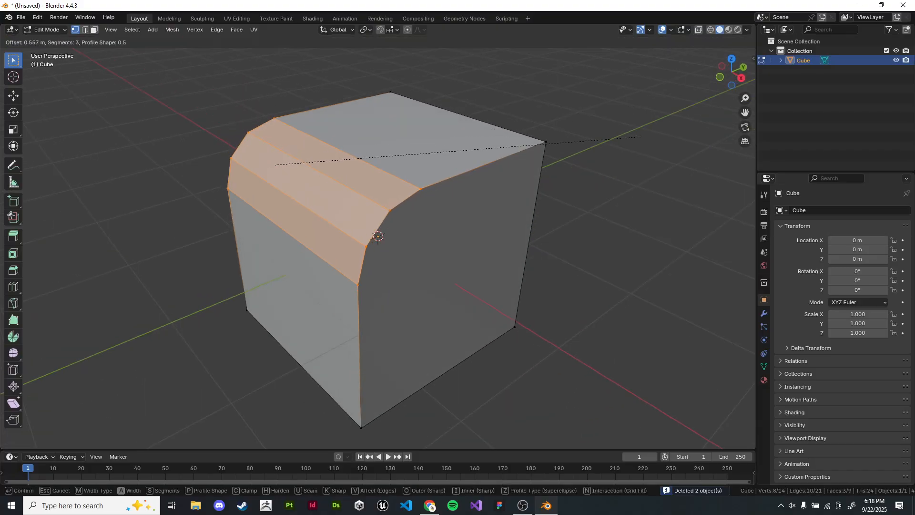
scroll(641, 137, up, 1)
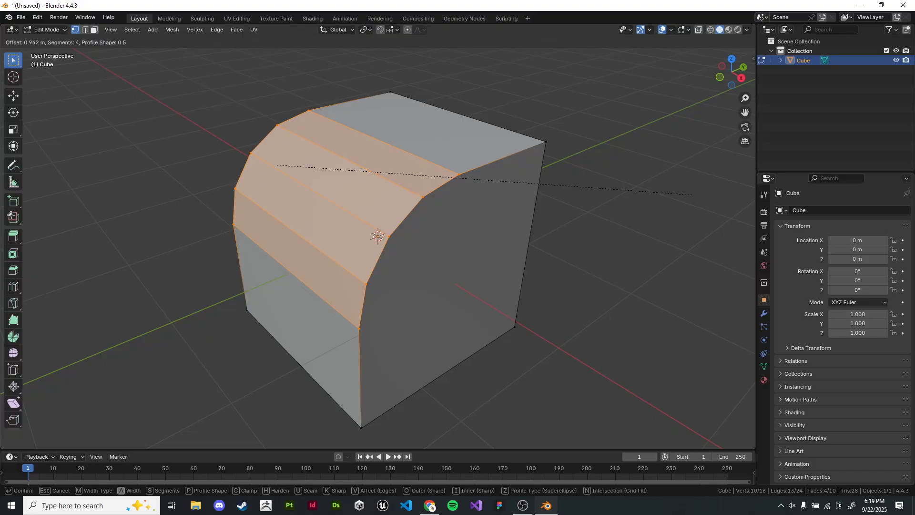
click(693, 194)
Step: In edge select mode, dissolve the three inner edges of the rounded bevel
scroll(692, 195, down, 3)
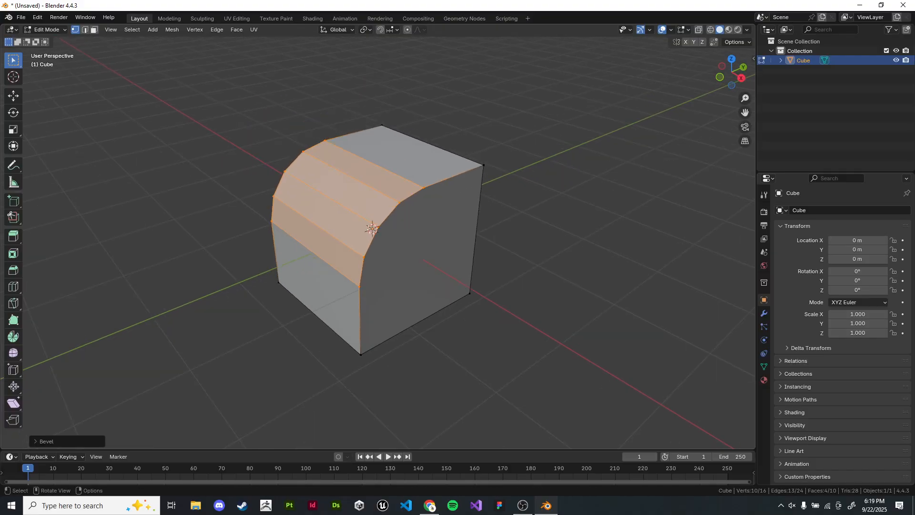
shift+middle_drag(692, 195, 724, 212)
click(702, 213)
mouse_move(267, 191)
middle_down()
mouse_move(252, 187)
mouse_move(281, 201)
mouse_move(260, 191)
mouse_move(274, 192)
middle_up()
scroll(281, 201, up, 3)
key(2)
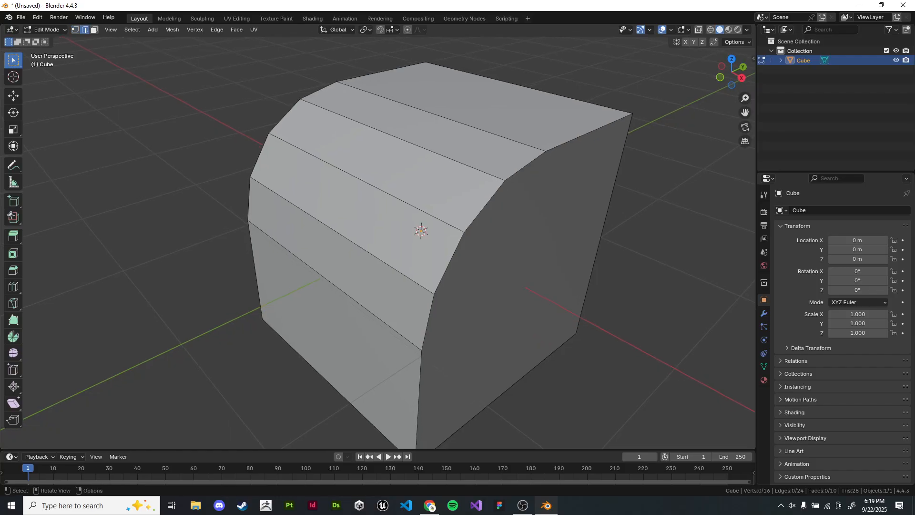
shift+click(342, 236)
shift+click(367, 183)
shift+click(403, 139)
key(ctrl+x)
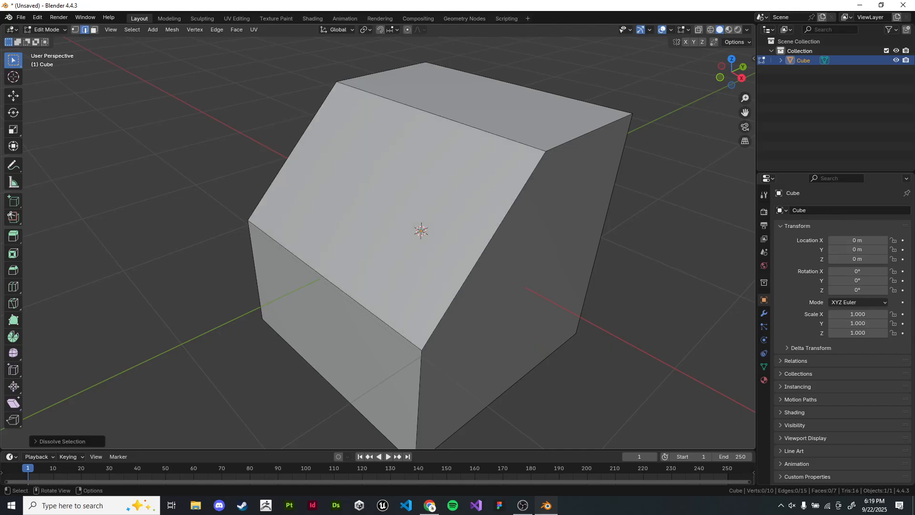
Step: Enable vertex snapping with the Active snap base and raise the chamfer's lower edge along Z to the top face's height
click(335, 285)
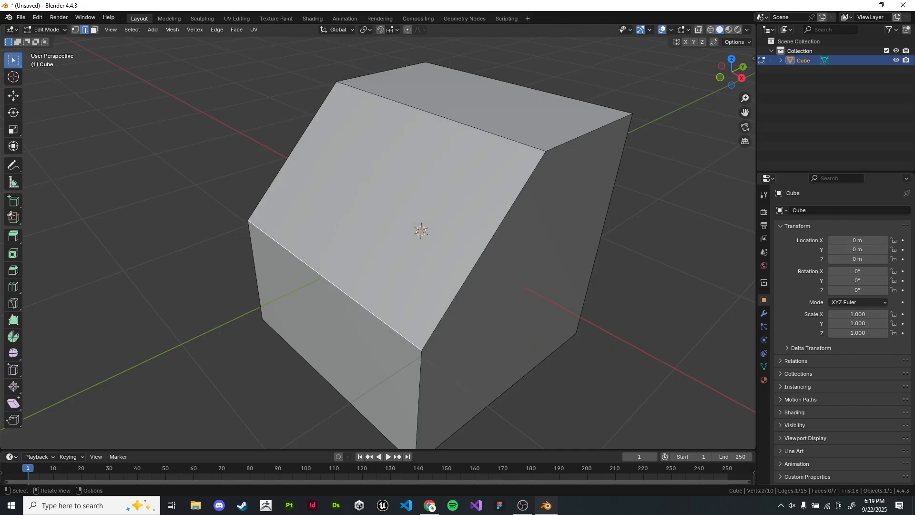
click(380, 29)
click(390, 30)
click(428, 58)
click(377, 99)
key(g)
key(z)
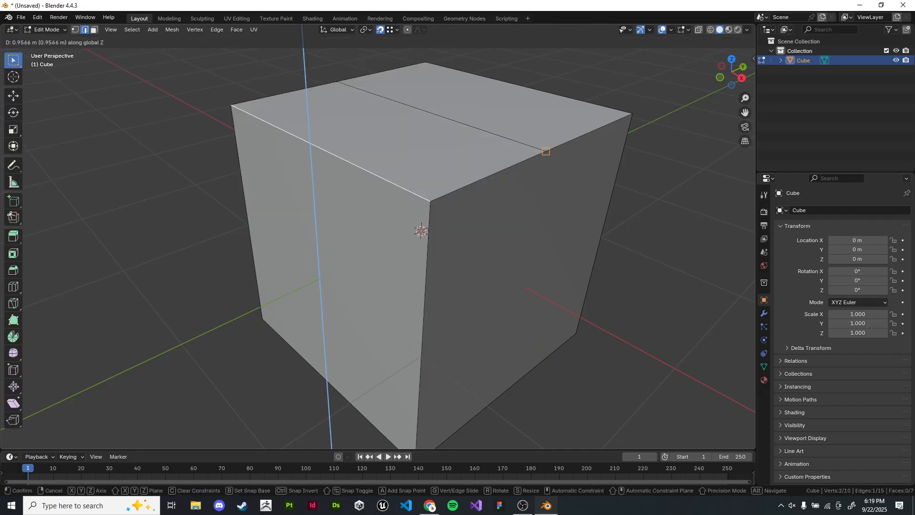
click(546, 152)
Step: Dissolve the leftover edge across the cube's top face
click(500, 137)
key(ctrl+x)
scroll(378, 237, down, 2)
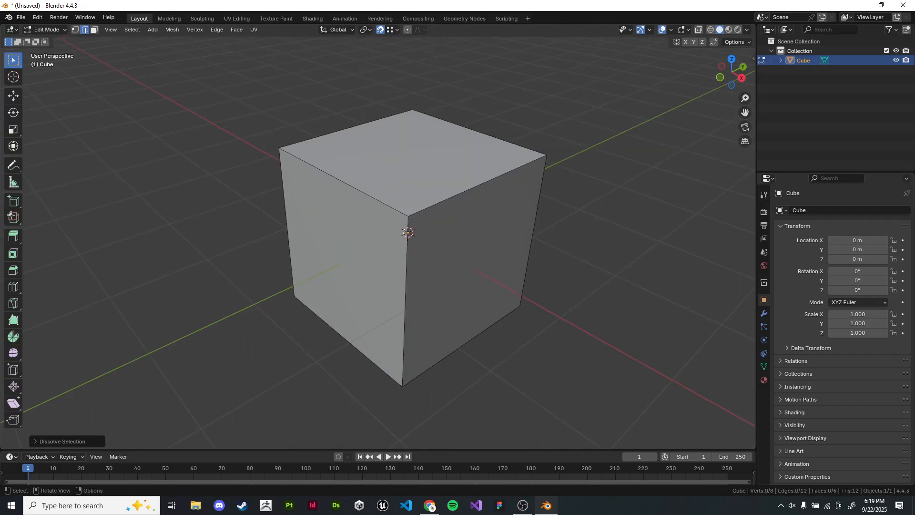
scroll(395, 267, up, 2)
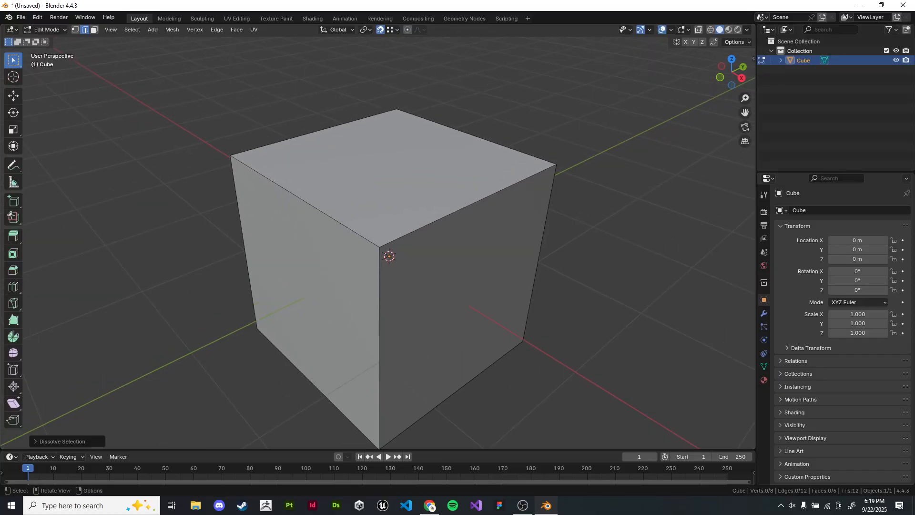
shift+middle_drag(396, 267, 404, 246)
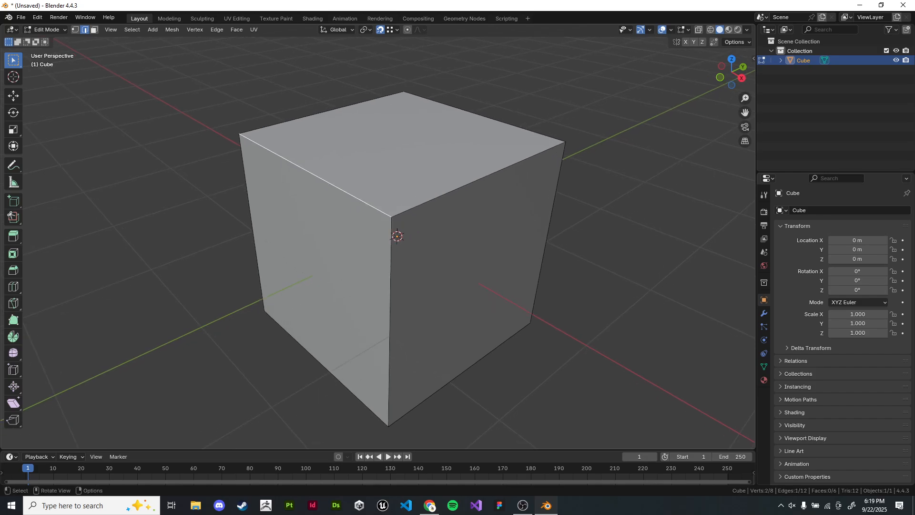
Step: In Object Mode, add a Bevel modifier to the cube and set its amount to 0.089 m
key(Tab)
click(765, 313)
click(811, 210)
click(810, 211)
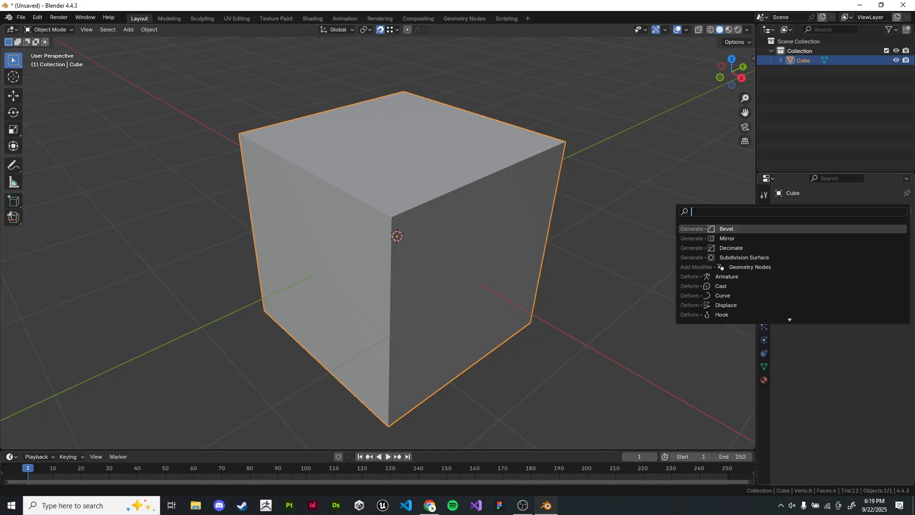
text(bevel)
key(Return)
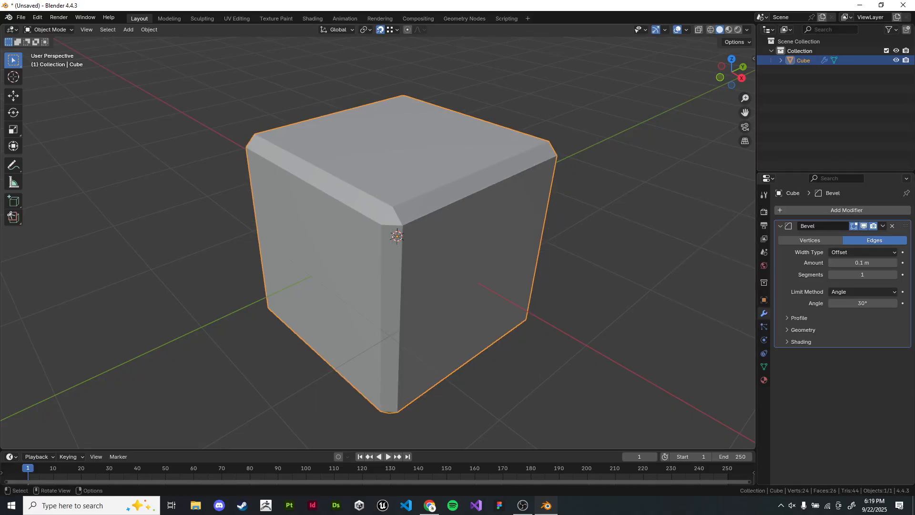
shift+middle_drag(398, 236, 373, 237)
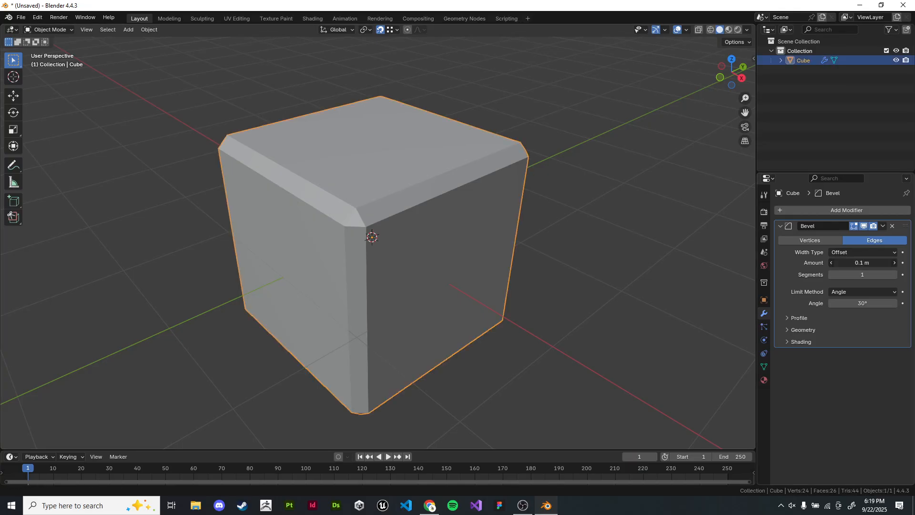
mouse_move(862, 263)
mouse_down()
mouse_move(890, 263)
mouse_move(863, 263)
mouse_up()
Step: In face select mode, extrude the cube's top face upward into a tall column, and return to Object Mode
key(Tab)
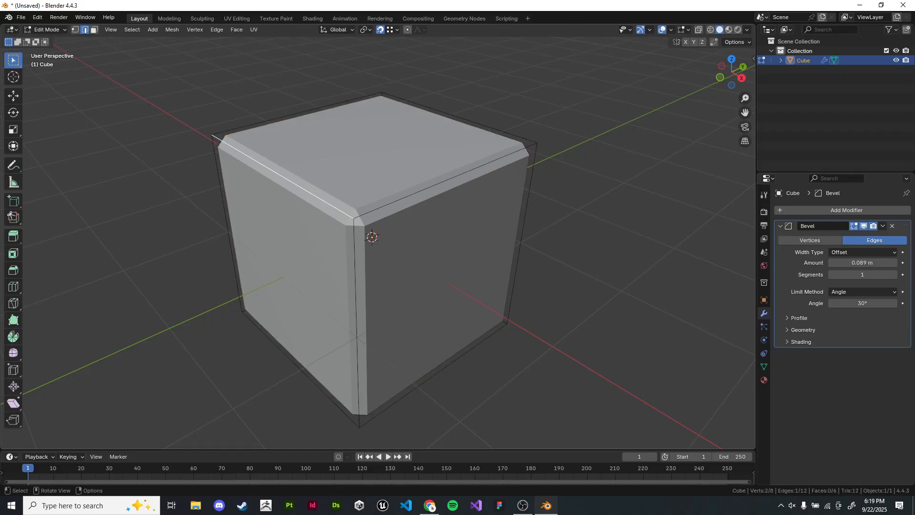
key(alt+a)
key(3)
click(375, 155)
scroll(375, 155, down, 5)
key(e)
click(377, 103)
key(Tab)
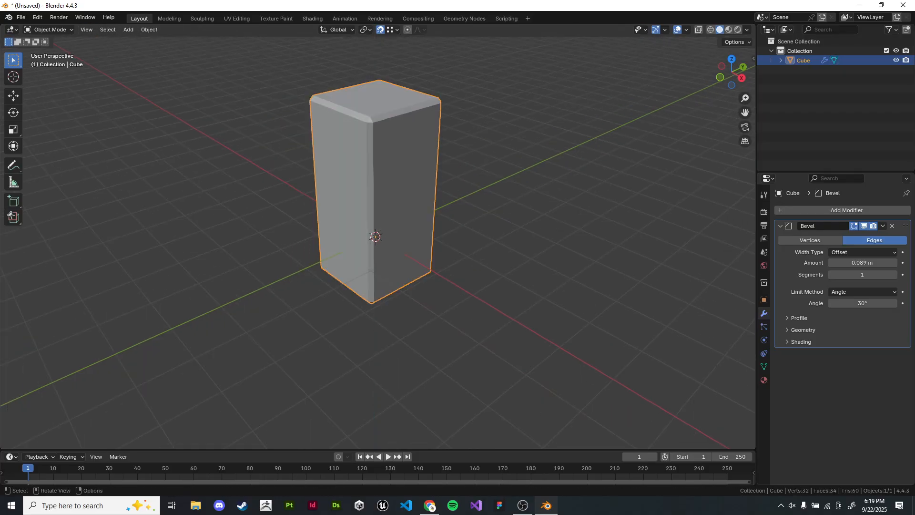
Step: In edge select mode, dissolve the horizontal edge loop around the middle of the column
key(alt+a)
scroll(374, 234, up, 4)
scroll(375, 190, down, 2)
mouse_move(374, 234)
middle_down()
mouse_move(375, 191)
mouse_move(361, 242)
middle_up()
middle_drag(361, 242, 361, 263)
key(Tab)
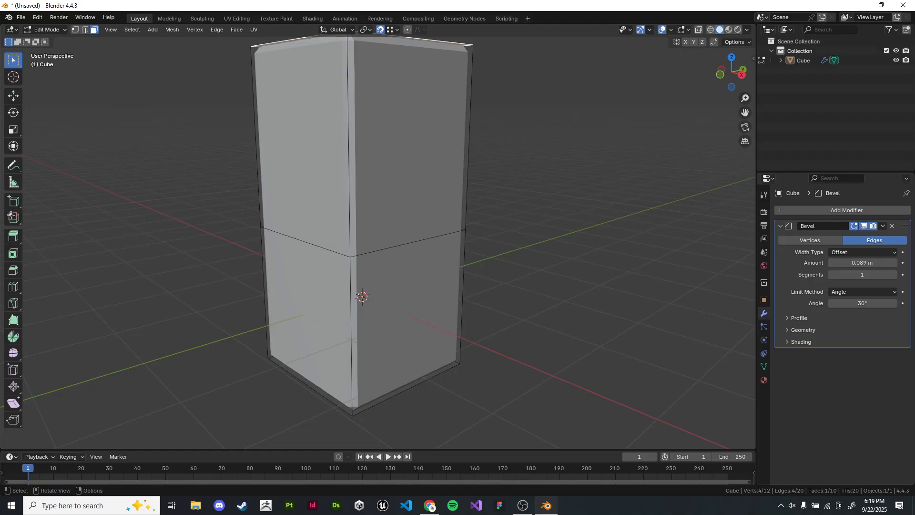
alt+click(400, 249)
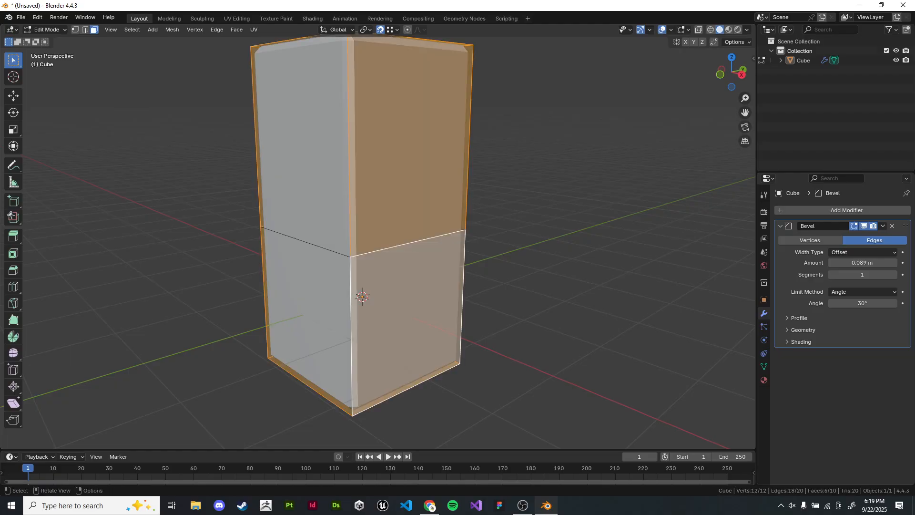
click(85, 29)
click(403, 246)
alt+click(403, 245)
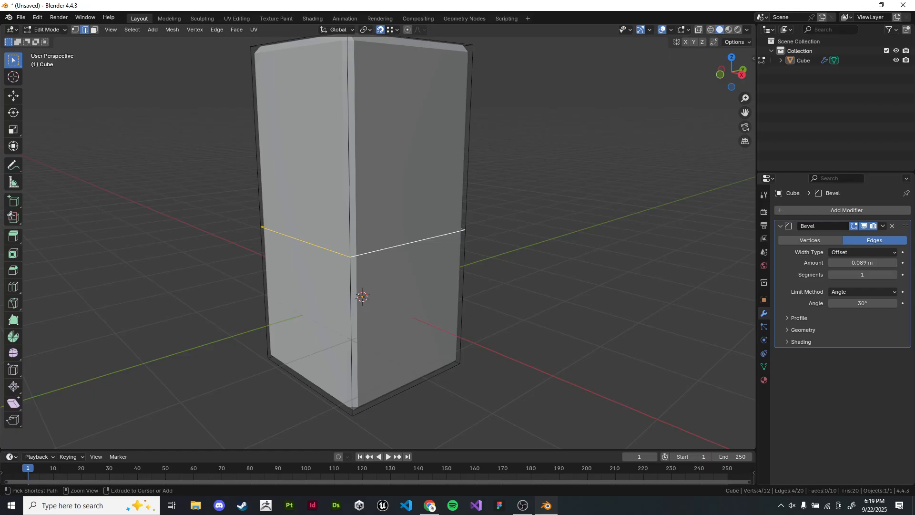
key(ctrl+x)
right_click(501, 195)
Step: Add a centred horizontal loop cut, extrude the column's upper side face outward about 2.77 m, and return to Object Mode
middle_drag(405, 205, 414, 216)
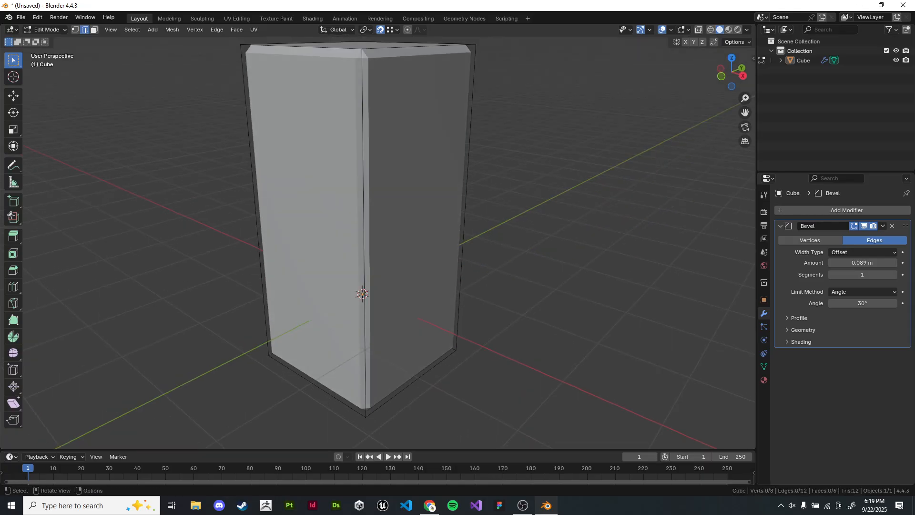
key(ctrl+r)
click(405, 214)
right_click(405, 214)
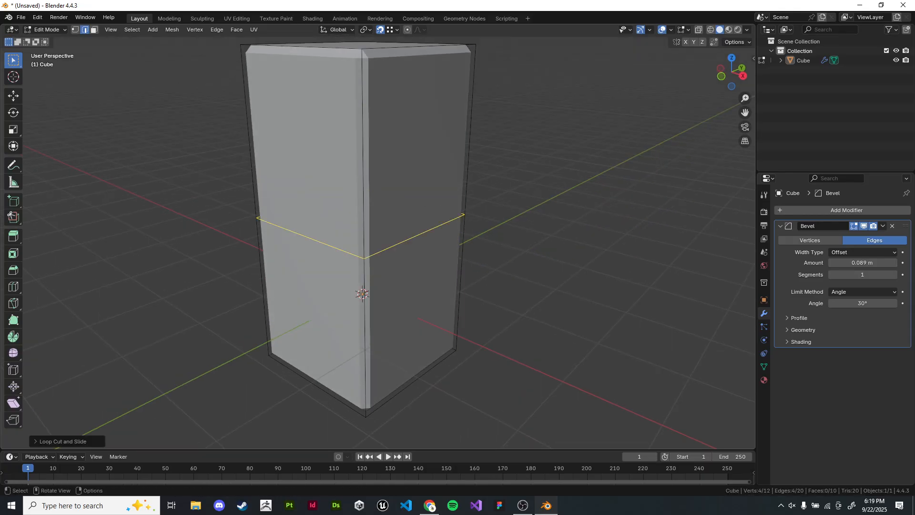
click(95, 30)
click(408, 167)
scroll(408, 191, down, 3)
key(e)
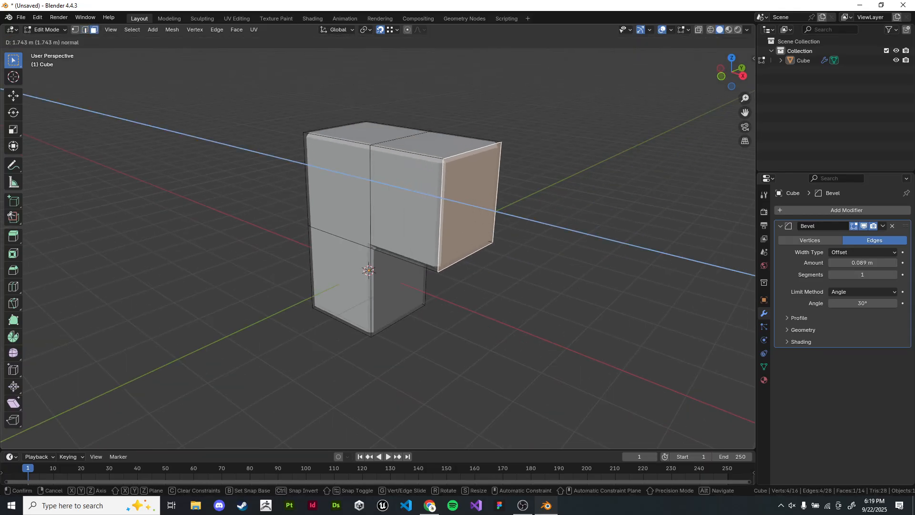
click(522, 215)
key(Tab)
Step: Set the Bevel modifier's outer miter to Arc in its geometry settings
middle_drag(522, 215, 515, 150)
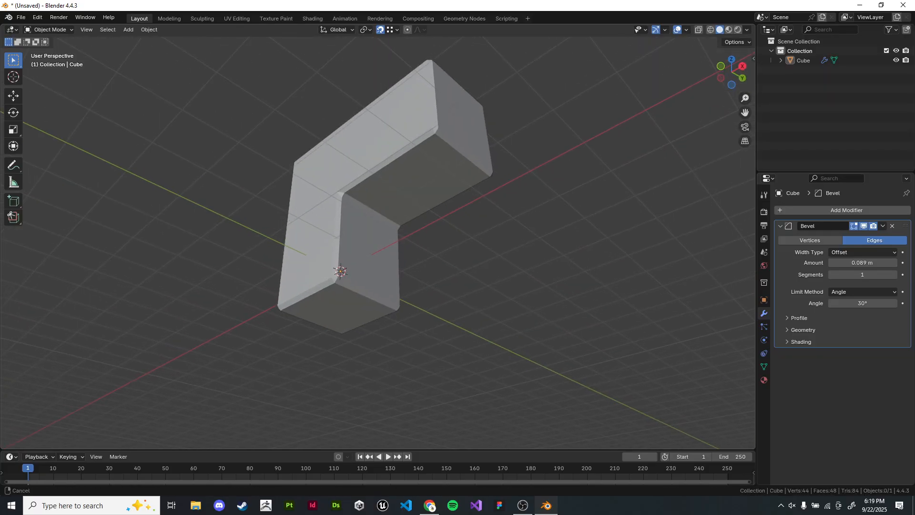
scroll(376, 239, up, 2)
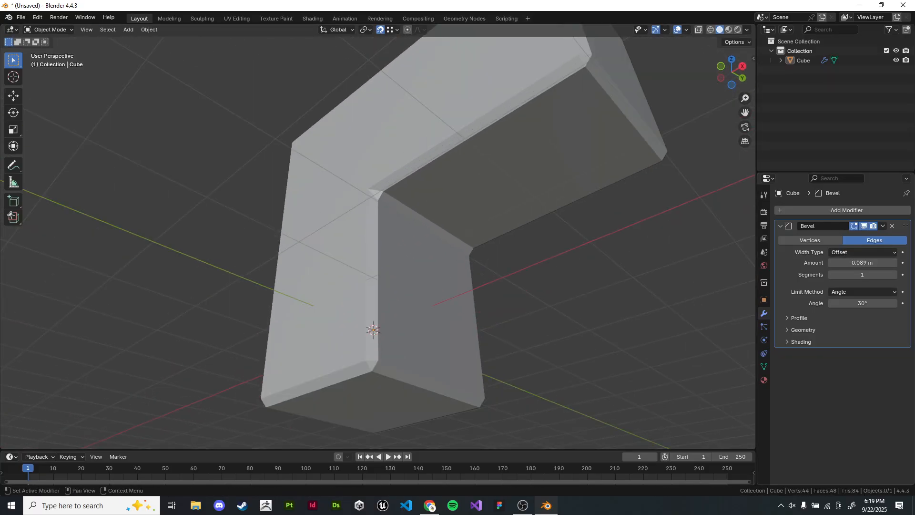
click(811, 318)
click(811, 359)
click(863, 373)
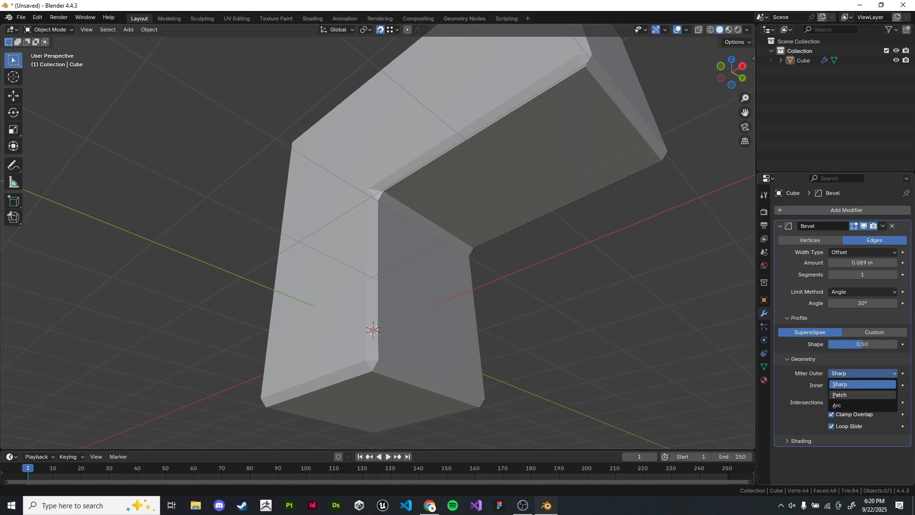
click(858, 405)
middle_drag(515, 257, 470, 348)
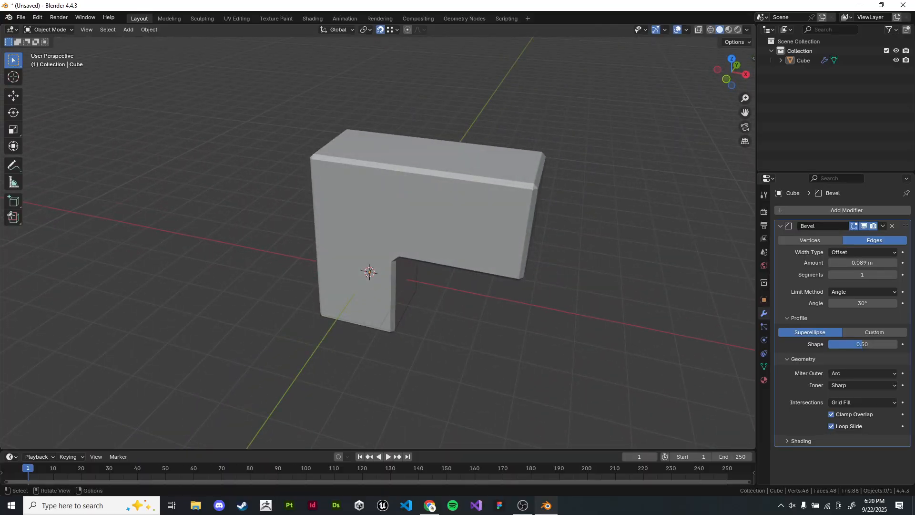
middle_drag(469, 348, 458, 380)
key(Tab)
scroll(441, 379, up, 2)
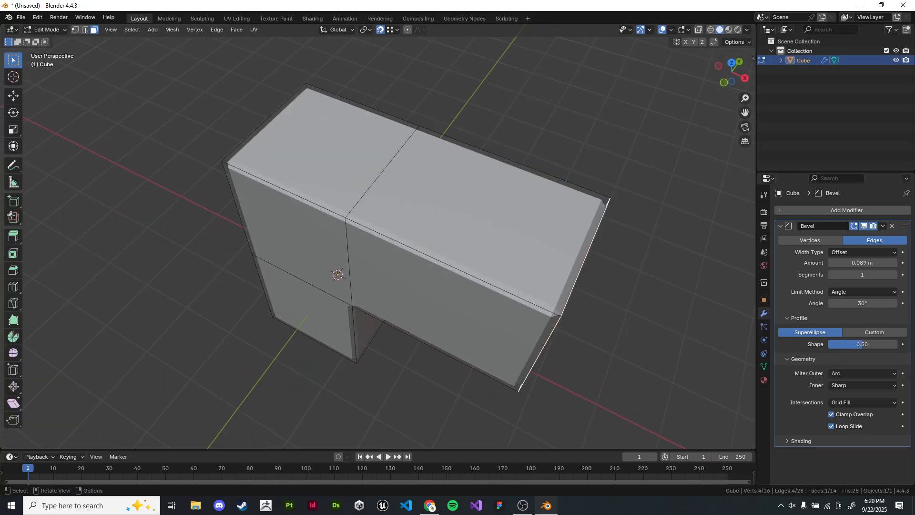
mouse_move(382, 257)
middle_down()
mouse_move(388, 233)
mouse_move(348, 221)
mouse_move(431, 272)
mouse_move(371, 258)
middle_up()
key(Tab)
scroll(348, 221, down, 1)
key(x)
click(392, 220)
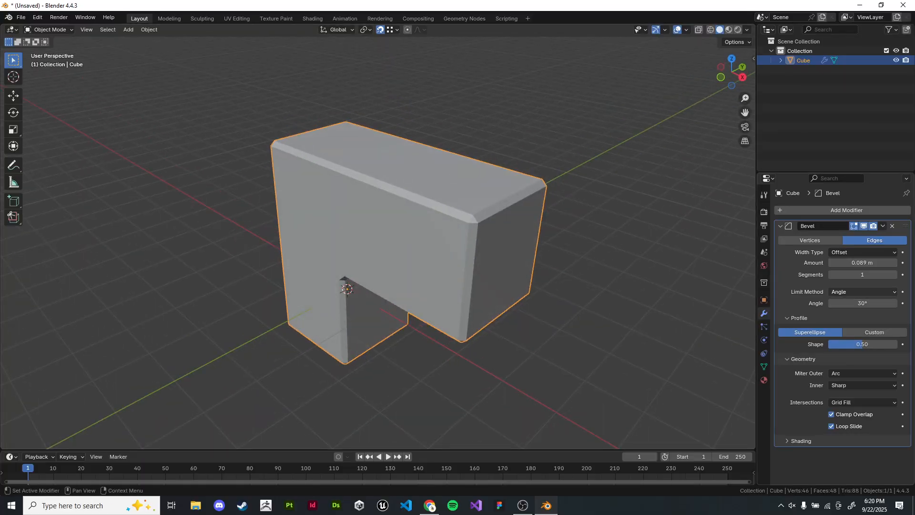
Step: Set the Bevel modifier's limit method to Weight and select the top edge of the arm's end face in Edit Mode
click(862, 292)
click(856, 323)
key(Tab)
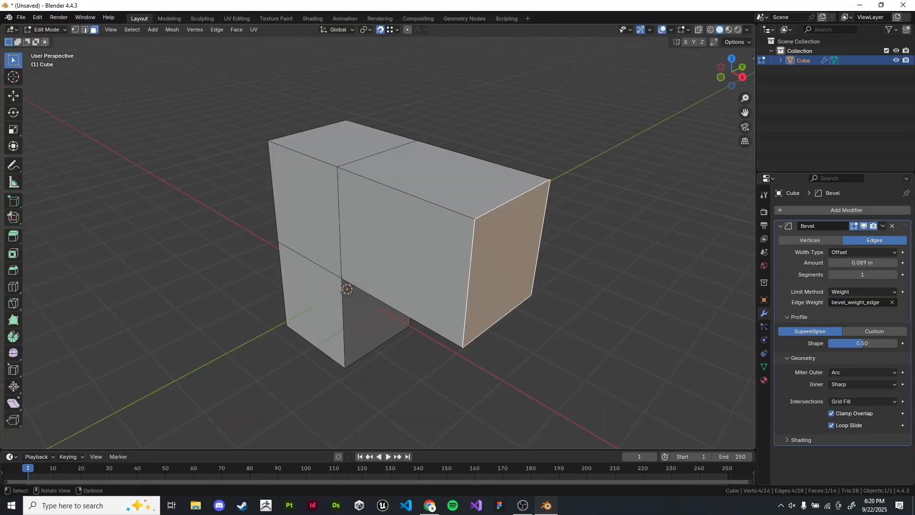
click(453, 182)
click(85, 29)
click(513, 200)
shift+middle_drag(513, 205, 422, 206)
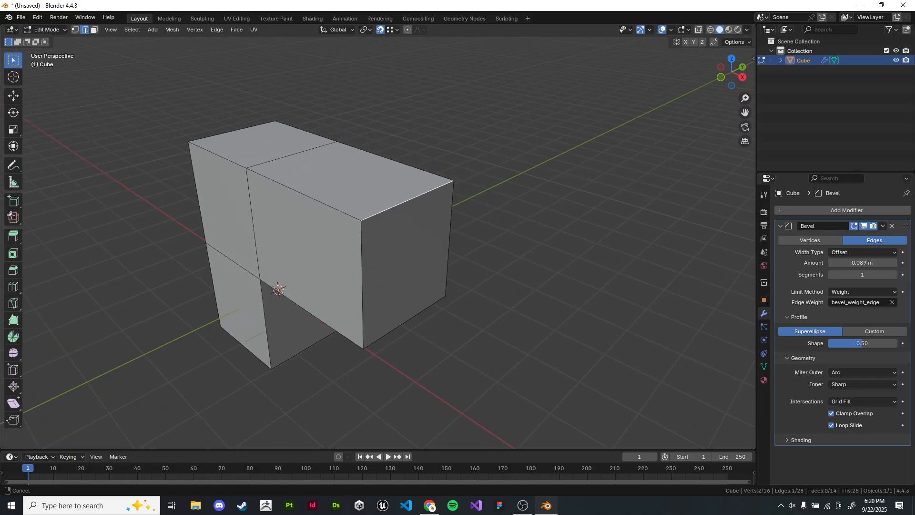
Step: Set the mean vertex bevel weight and the edge bevel weight of the arm's top end edge to 1
key(n)
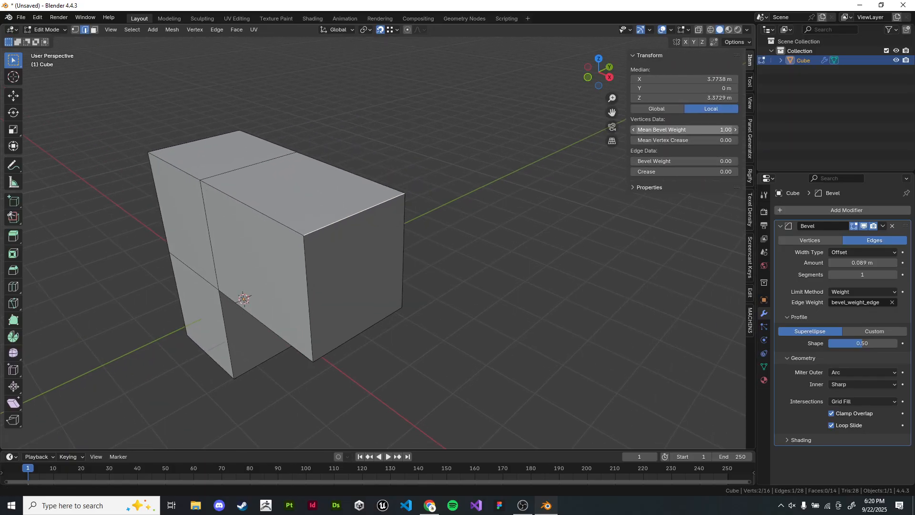
shift+middle_drag(425, 208, 526, 202)
scroll(526, 202, up, 2)
click(544, 205)
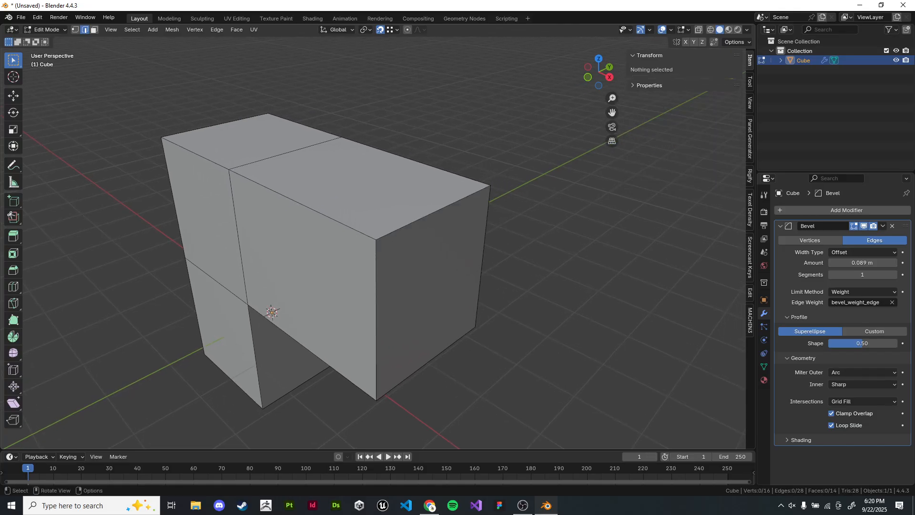
click(433, 212)
double_click(685, 130)
text(1)
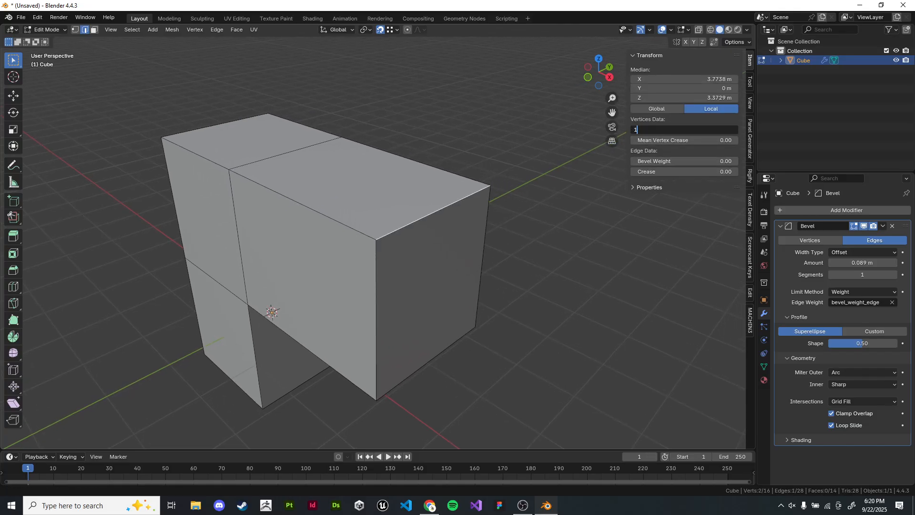
key(Return)
key(Return)
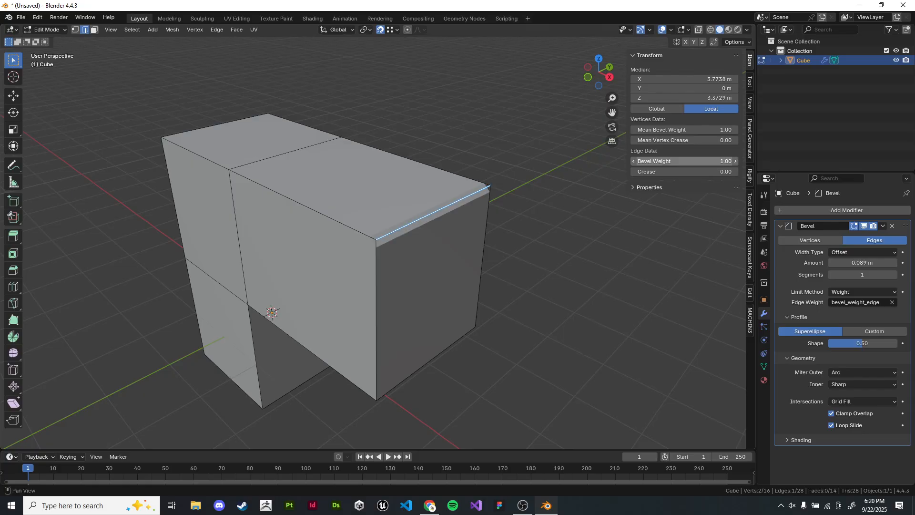
Step: In Object Mode, set the Bevel modifier's amount to 0.559 m with 5 segments
key(Tab)
drag(863, 263, 882, 274)
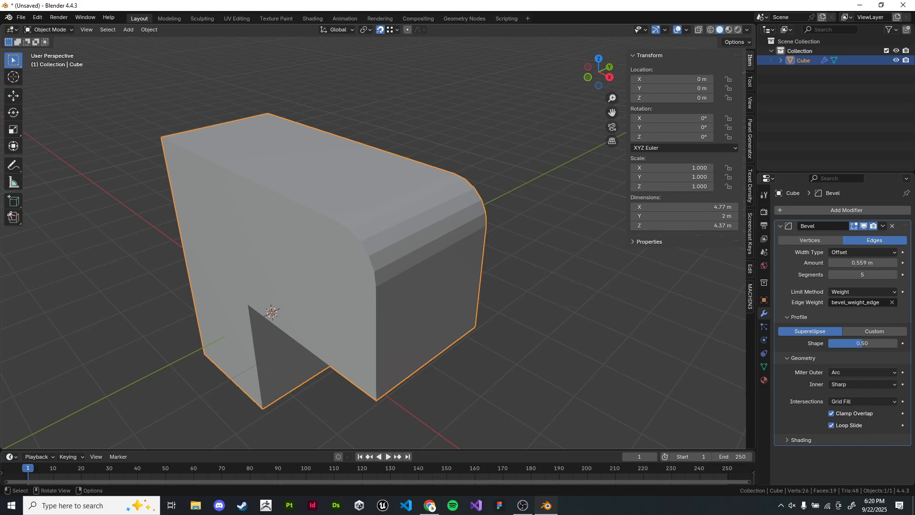
scroll(538, 296, down, 2)
click(538, 295)
mouse_move(539, 295)
shift+middle_down()
mouse_move(554, 290)
mouse_move(553, 265)
shift+middle_up()
scroll(550, 291, up, 2)
Step: View the bevelled shape in Material Preview shading and return to Solid shading
key(z)
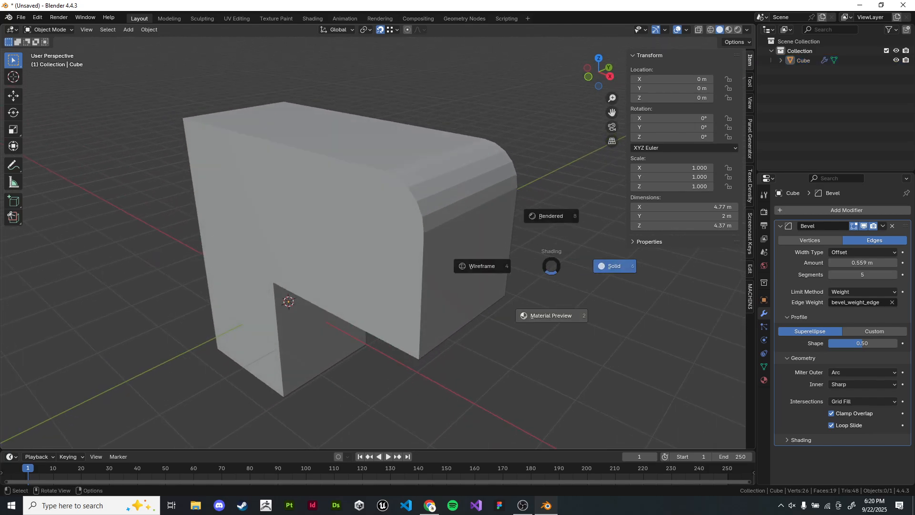
click(553, 312)
key(z)
click(629, 270)
Step: Select the bevelled cube object and remove its Bevel modifier
click(498, 229)
scroll(498, 229, down, 2)
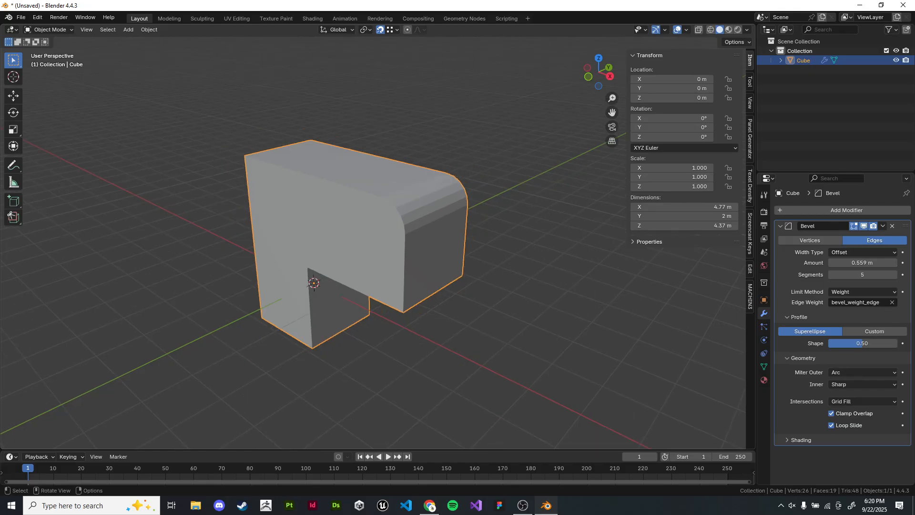
scroll(498, 229, up, 2)
scroll(499, 228, down, 1)
mouse_move(499, 229)
middle_down()
mouse_move(615, 202)
mouse_move(484, 236)
mouse_move(461, 229)
mouse_move(509, 230)
mouse_move(491, 236)
middle_up()
scroll(484, 236, up, 1)
key(Tab)
key(Tab)
scroll(491, 236, up, 3)
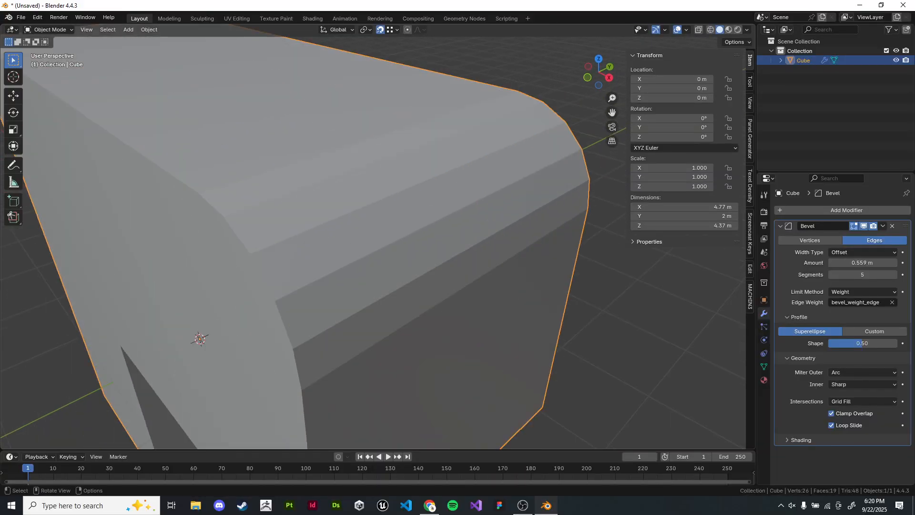
click(893, 226)
scroll(491, 236, down, 3)
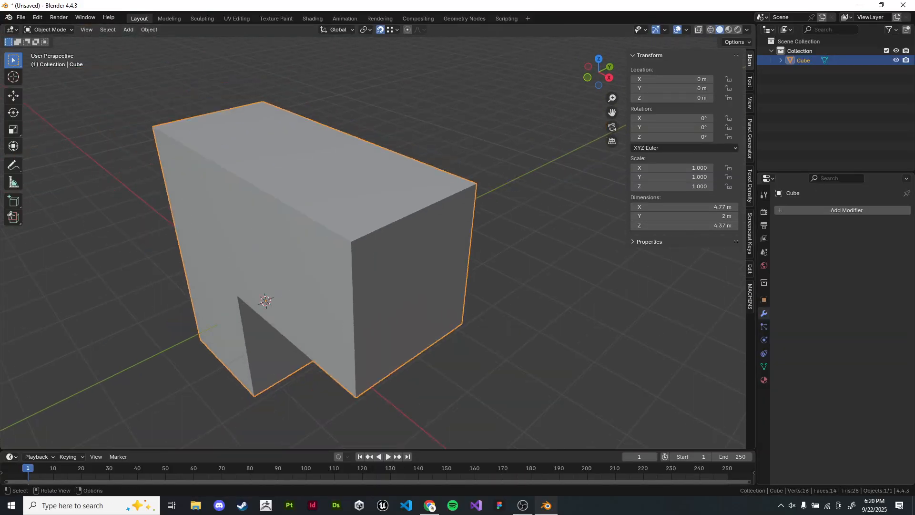
Step: Delete the L-shaped cube object from the scene
key(Tab)
key(Tab)
key(alt+a)
scroll(491, 236, down, 2)
middle_drag(491, 236, 545, 226)
click(339, 230)
key(x)
click(339, 230)
shift+middle_drag(340, 230, 414, 159)
Step: Switch to the Google Slides lecture, start the slideshow and advance to the Mirror Modifier slide
key(alt+Tab)
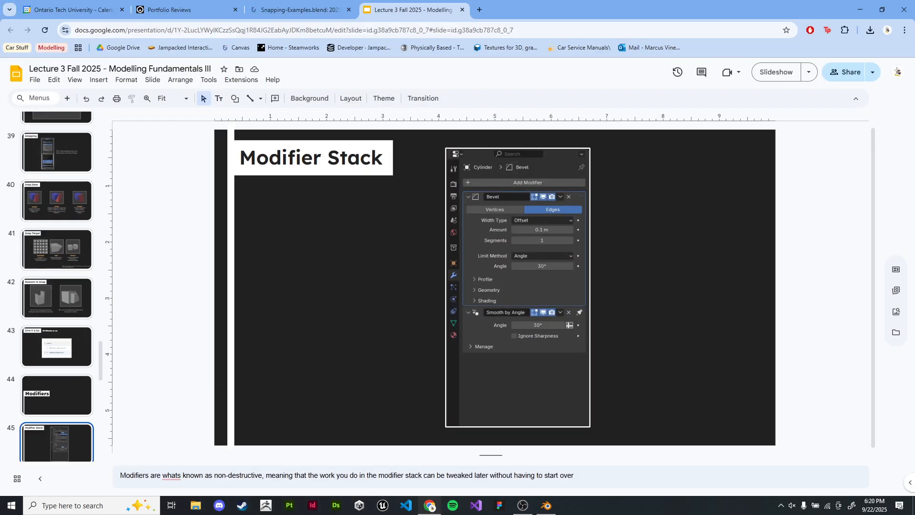
click(776, 72)
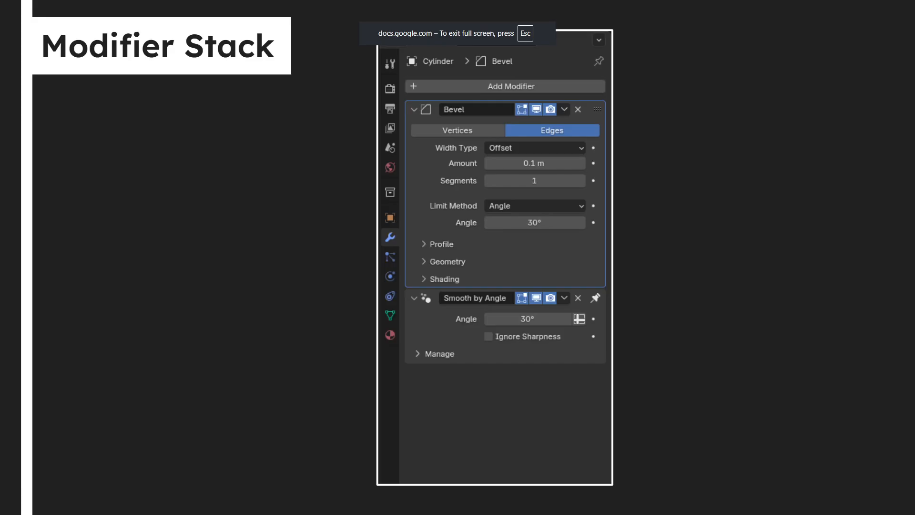
key(Right)
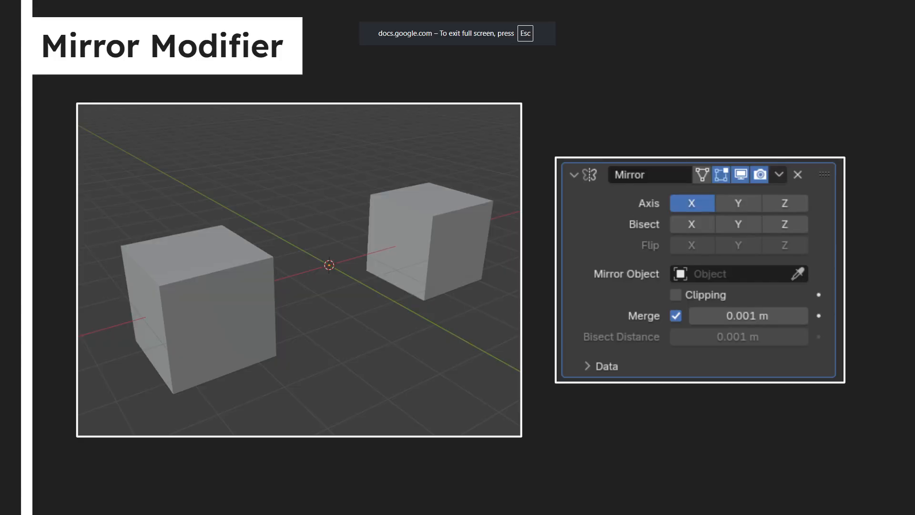
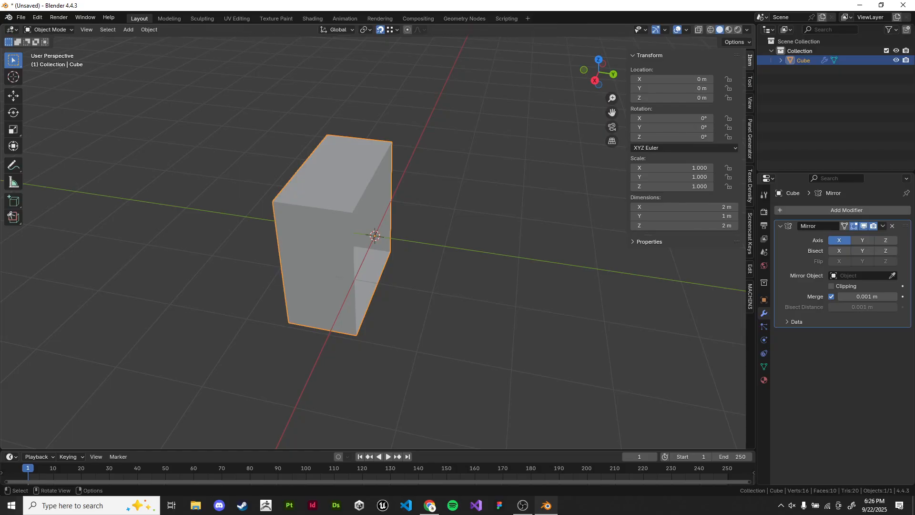
Step: Enable the Y axis in the half cube's Mirror modifier in addition to X
click(420, 296)
key(KP_7)
click(410, 291)
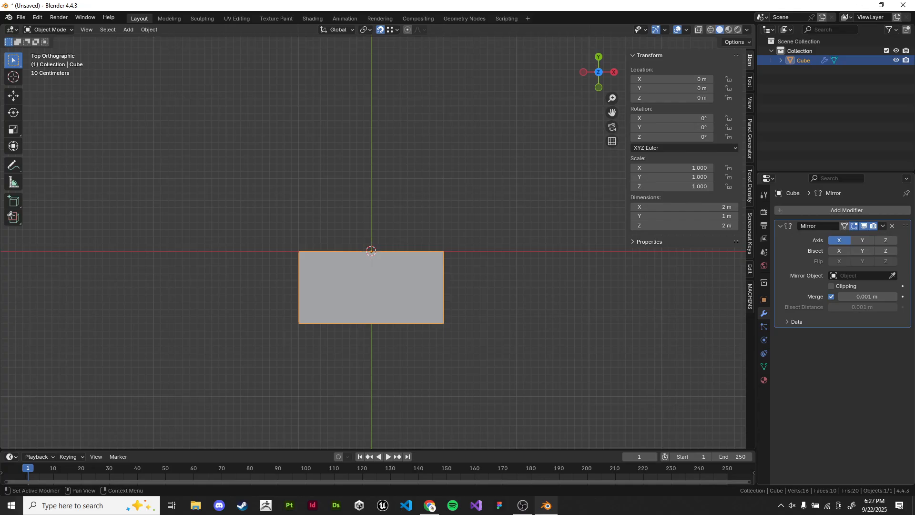
click(862, 240)
middle_drag(448, 228, 380, 165)
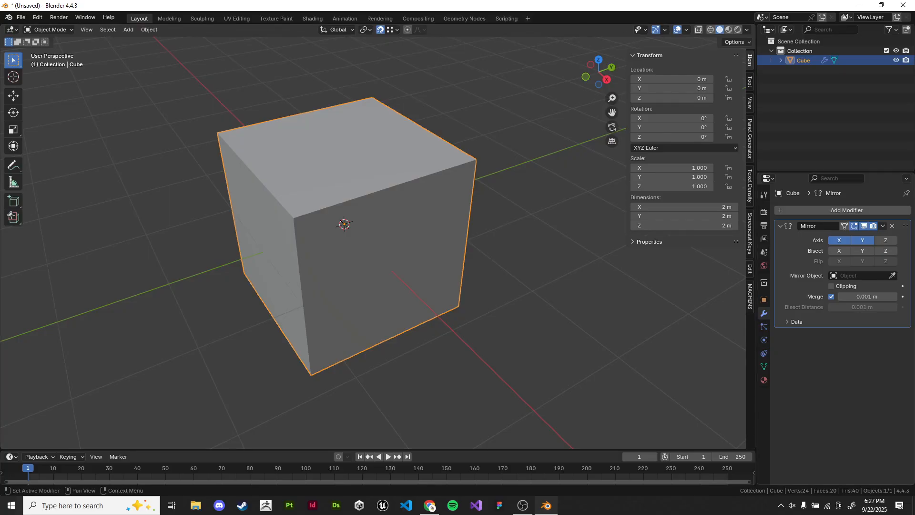
Step: Try applying the Mirror modifier by both available methods, undoing it each time
key(ctrl+a)
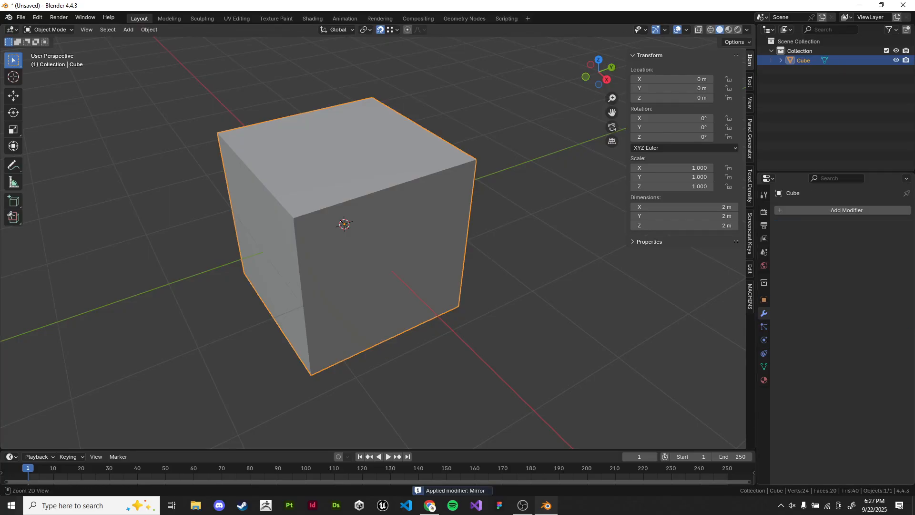
key(ctrl+z)
right_click(763, 246)
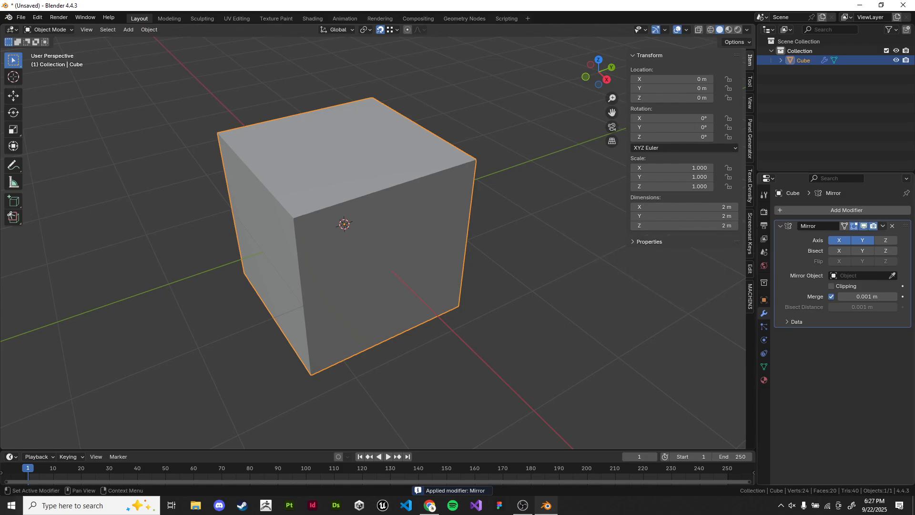
click(884, 226)
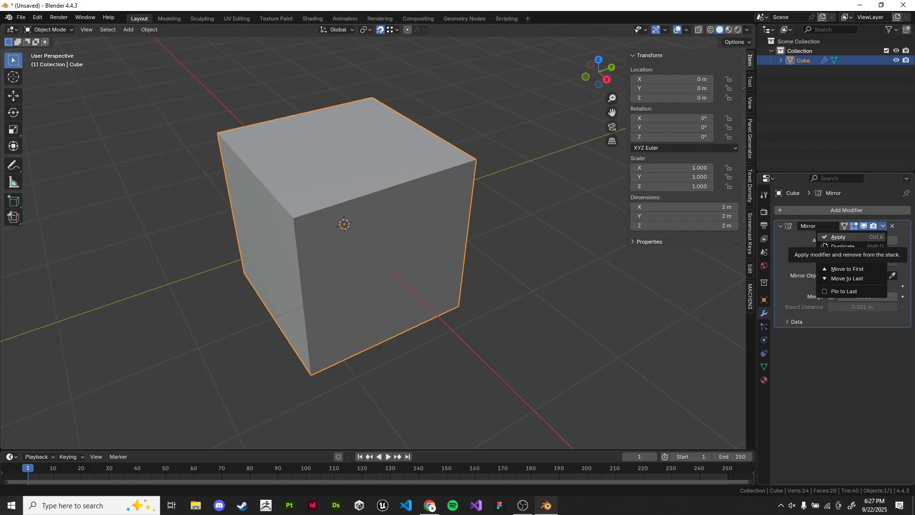
click(838, 237)
key(ctrl+z)
Step: In Edit Mode, switch to wireframe shading and probe the mirrored half of the cube for selectable geometry
key(Tab)
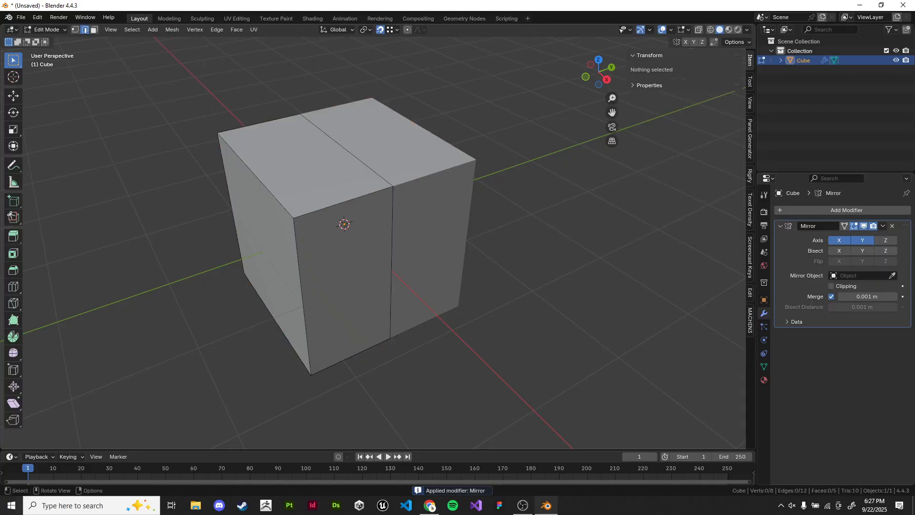
middle_drag(401, 238, 355, 240)
key(shift+z)
click(376, 252)
drag(418, 94, 465, 352)
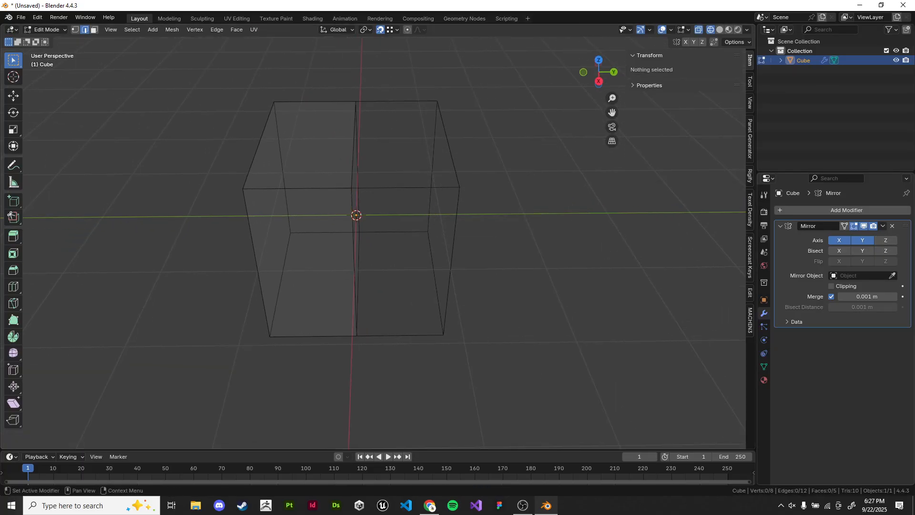
Step: Apply the Mirror modifier in Object Mode and return to Edit Mode
key(Tab)
key(ctrl+a)
key(Tab)
mouse_move(506, 248)
middle_down()
mouse_move(523, 247)
mouse_move(497, 246)
middle_up()
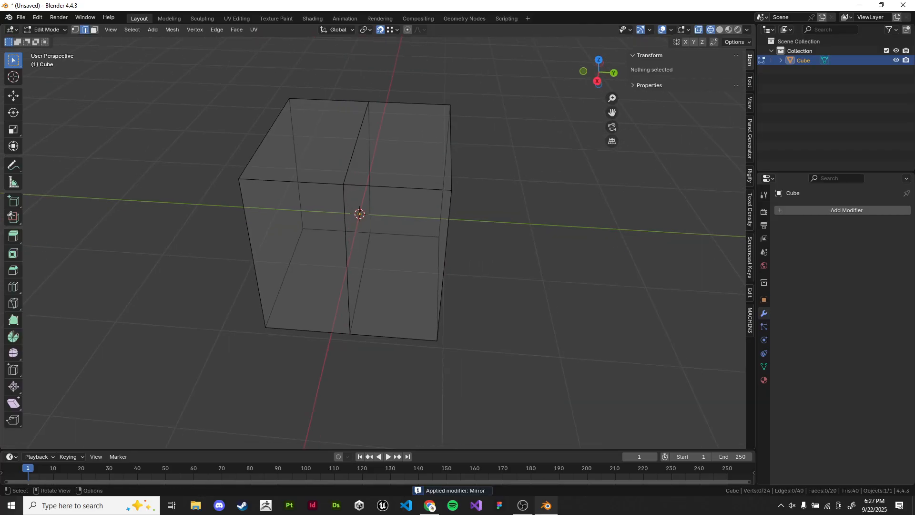
Step: Probe the geometry on both halves of the applied mirrored cube by selecting edges and faces in wireframe and solid shading
drag(411, 72, 498, 364)
drag(404, 48, 505, 363)
drag(394, 67, 482, 365)
key(z)
click(424, 205)
mouse_move(419, 209)
middle_down()
mouse_move(486, 212)
mouse_move(405, 222)
middle_up()
click(418, 248)
shift+click(461, 215)
middle_drag(506, 248, 489, 258)
key(3)
click(441, 231)
Step: Try insetting the top face on the cube's negative Y half and extruding it inward, then undo both
click(333, 152)
key(i)
click(348, 149)
key(e)
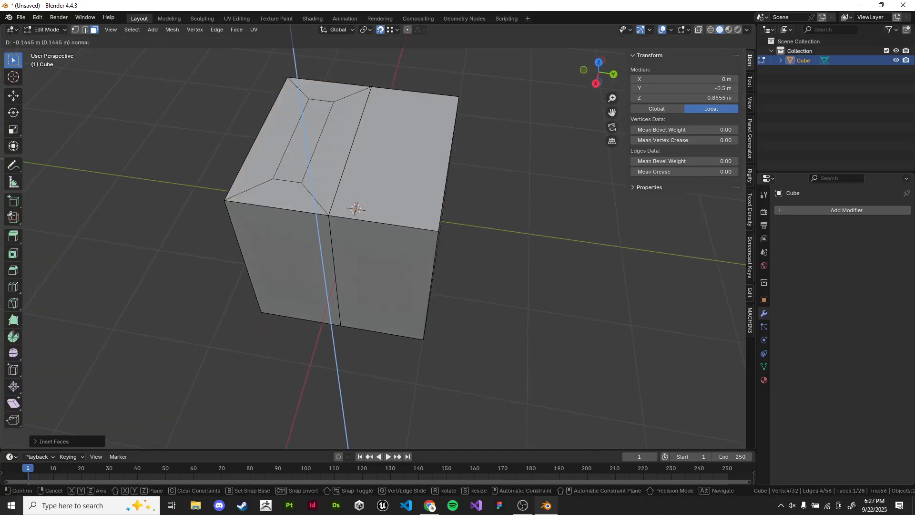
right_click(344, 151)
key(ctrl+z)
key(ctrl+z)
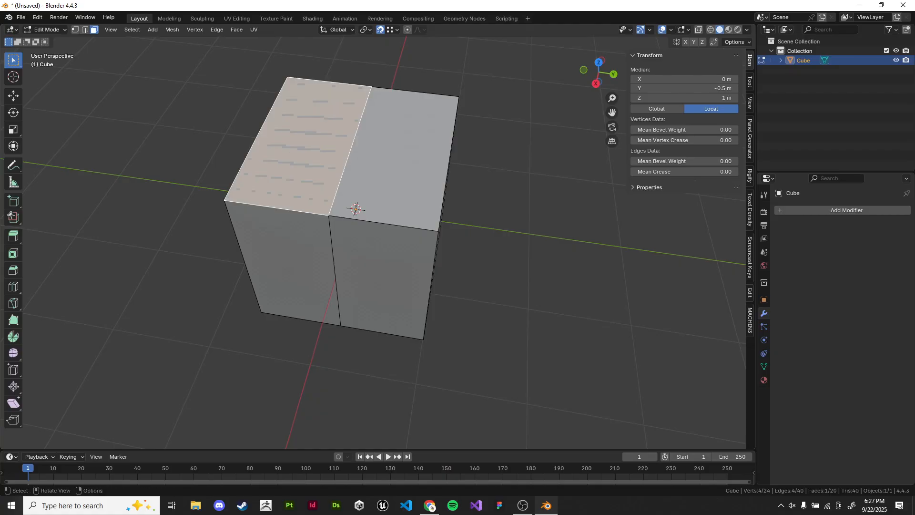
Step: Inset the top face on the negative Y half and delete the inner face to open a hole
middle_drag(343, 150, 357, 147)
key(i)
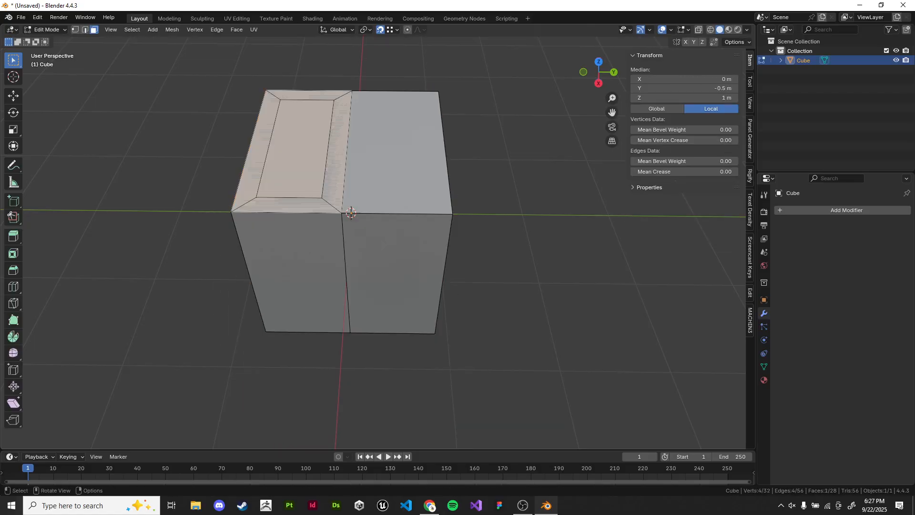
key(x)
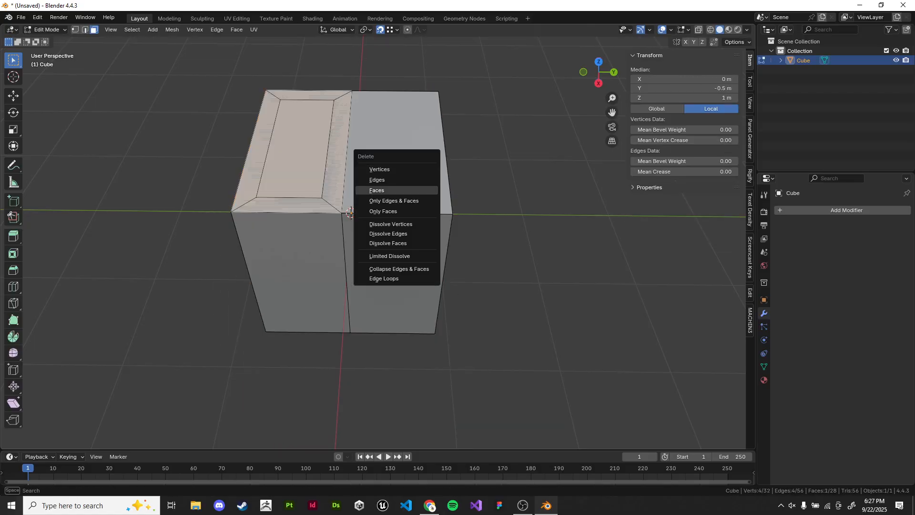
click(377, 188)
middle_drag(376, 188, 384, 190)
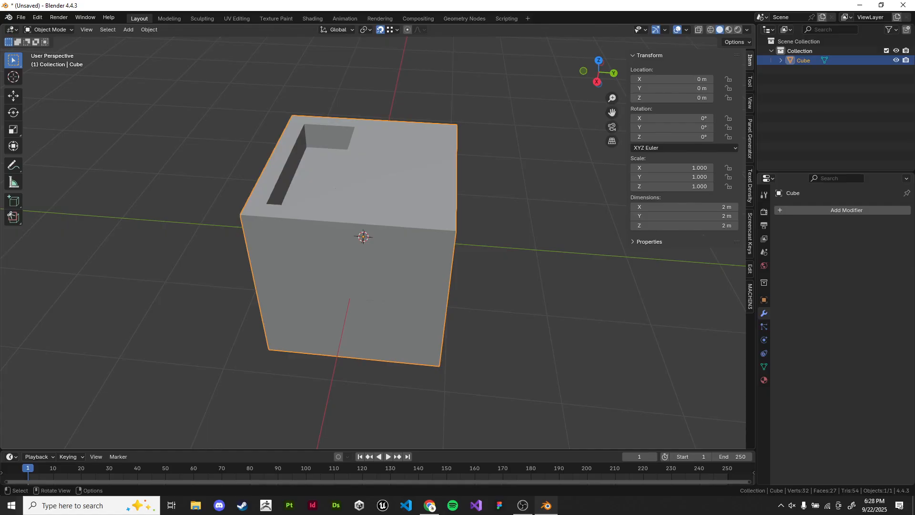
Step: Delete the cube with the hole in its top
key(alt+a)
middle_drag(334, 287, 391, 279)
key(a)
key(KP_1)
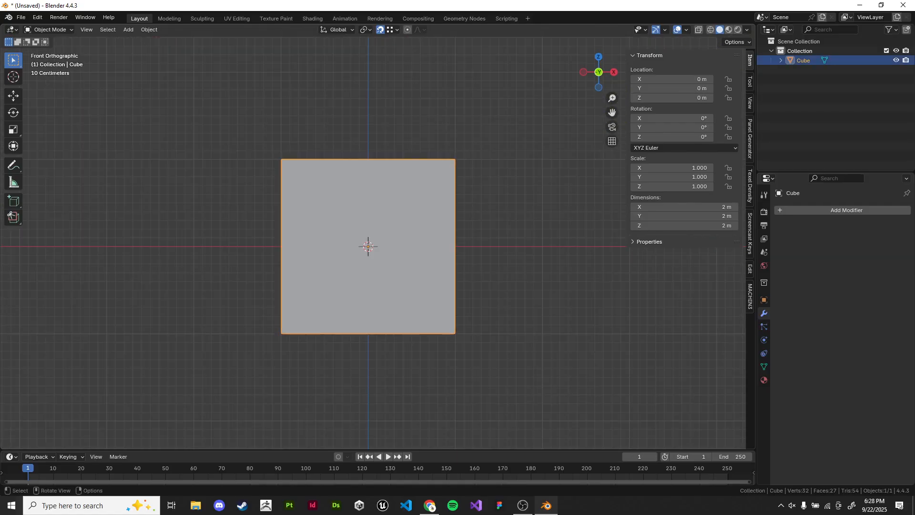
middle_drag(401, 248, 286, 309)
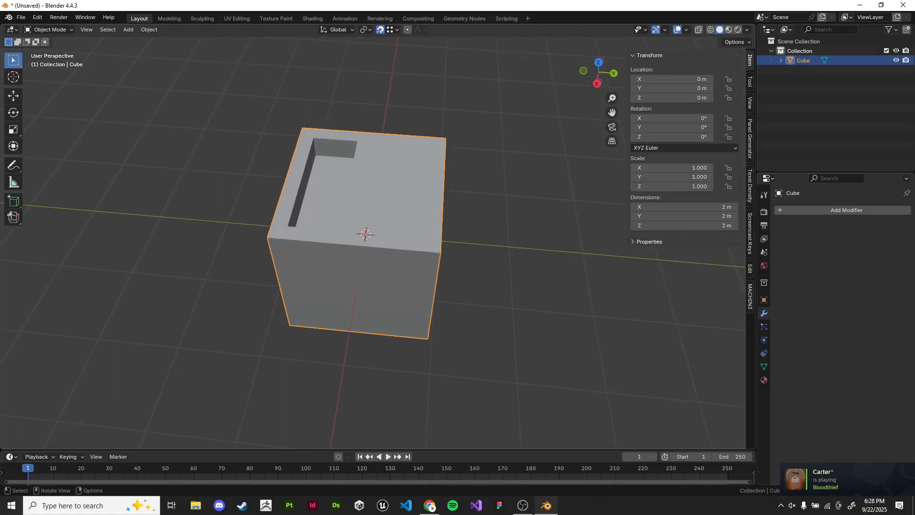
key(x)
click(450, 222)
Step: Glance at the Mirror Modifier slide, return to Blender, and add a new cube mesh
key(alt+Tab)
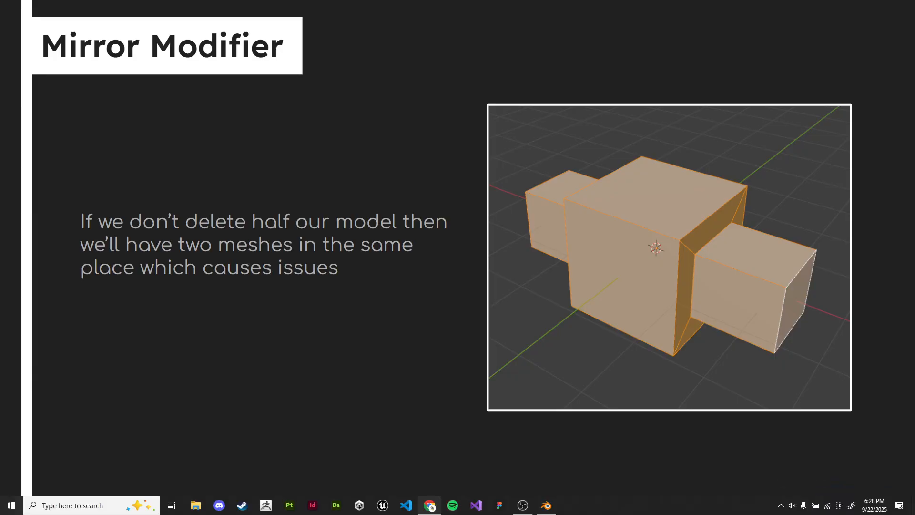
key(alt+Tab)
key(shift+a)
mouse_move(389, 244)
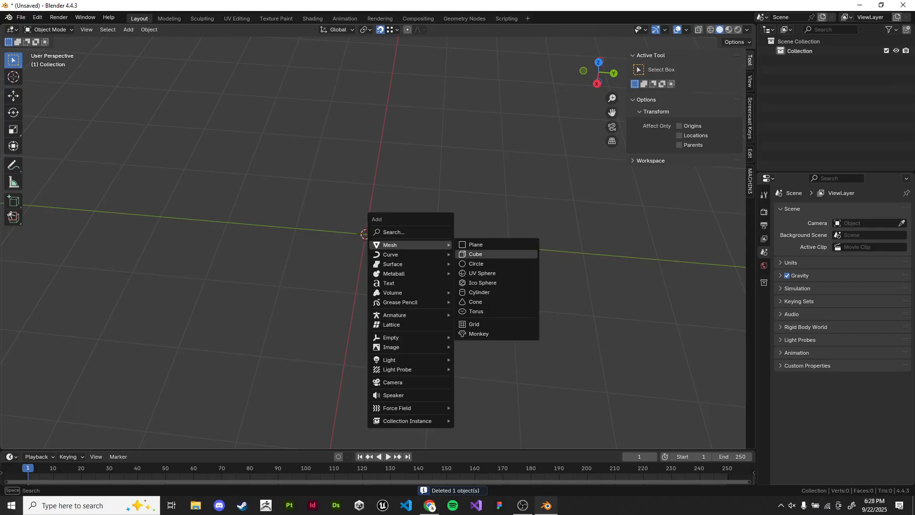
click(475, 251)
key(Tab)
key(shift+z)
middle_drag(429, 267, 412, 259)
key(Tab)
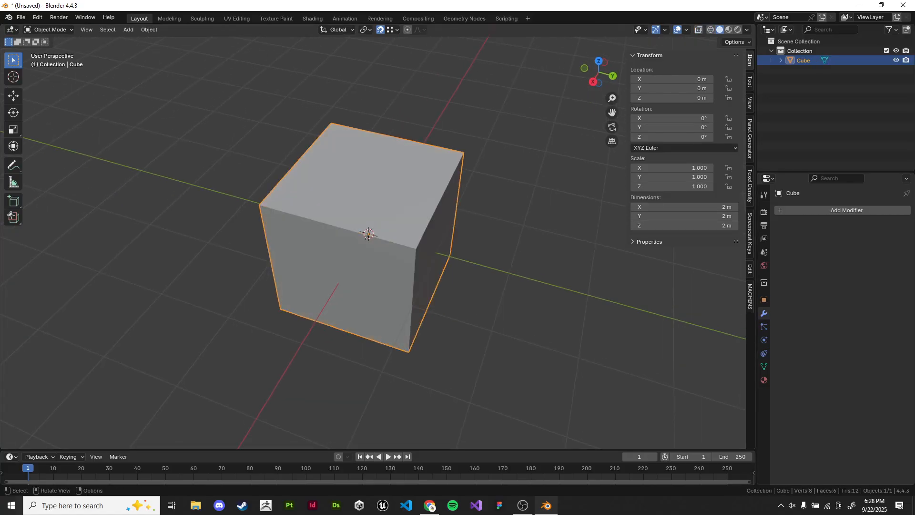
key(g)
key(x)
key(Escape)
Step: Move all of the cube's geometry along negative Y in Edit Mode, away from its origin, and return to Object Mode
key(Tab)
key(g)
key(x)
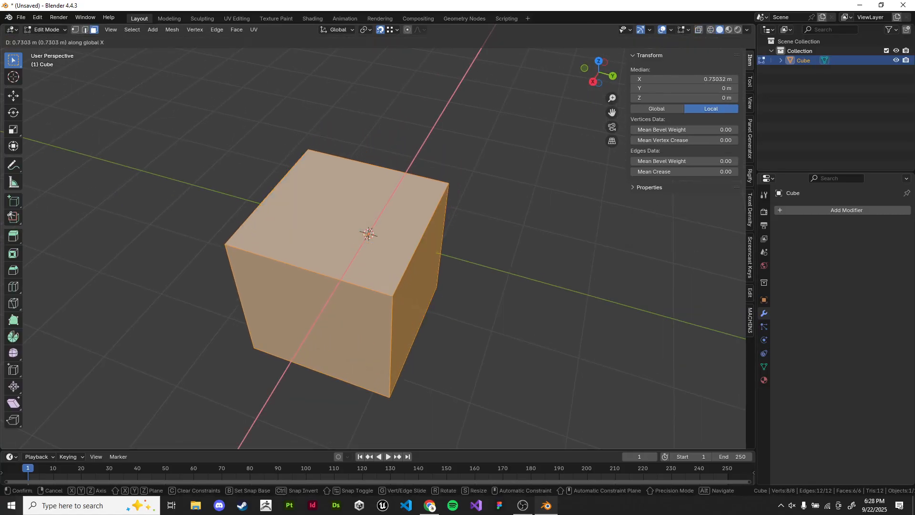
key(y)
click(220, 215)
key(Tab)
Step: Add a Mirror modifier to the cube
double_click(839, 210)
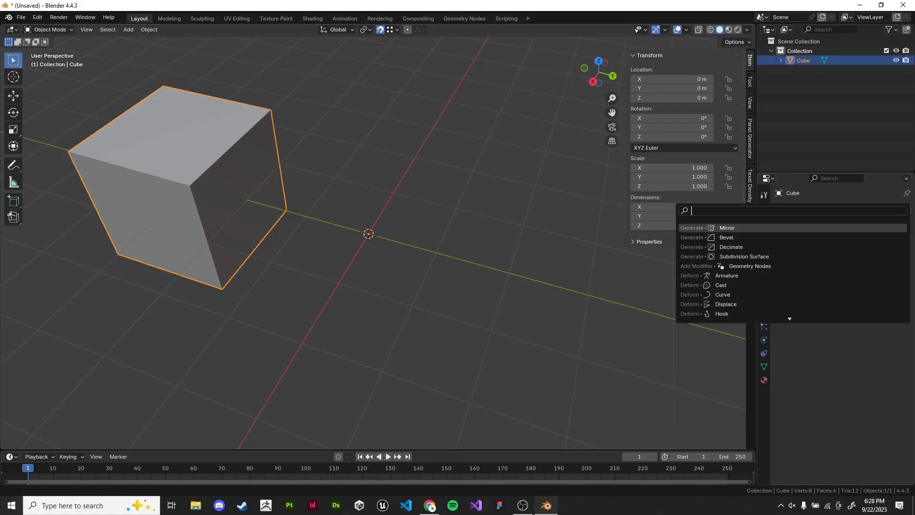
text(mir)
key(Return)
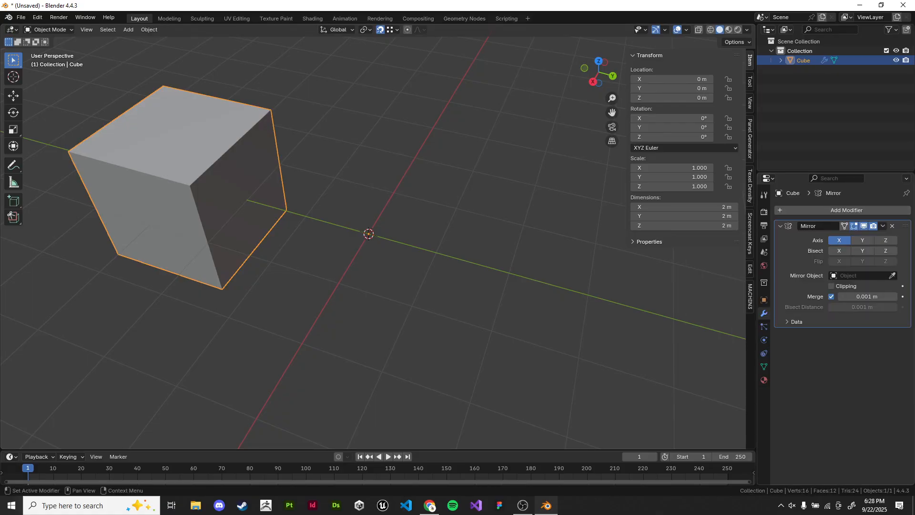
key(alt+a)
key(ctrl+a)
key(Escape)
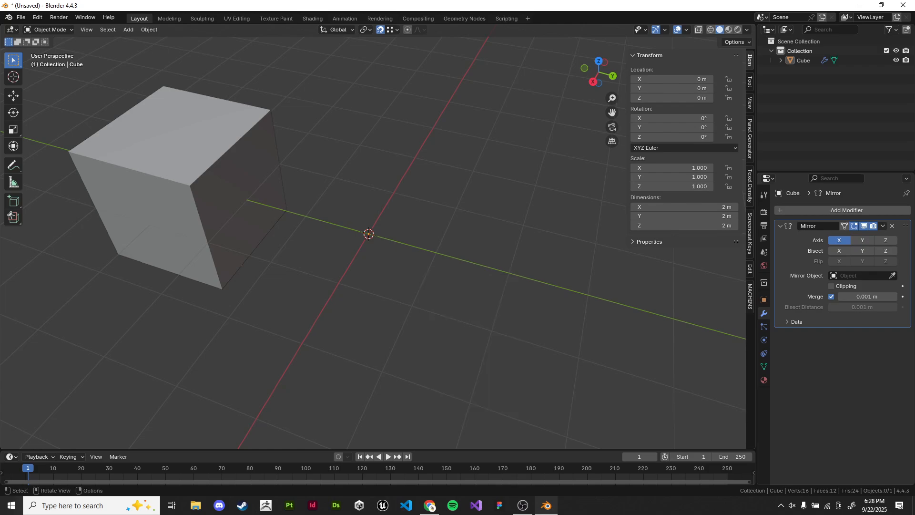
key(a)
key(ctrl+a)
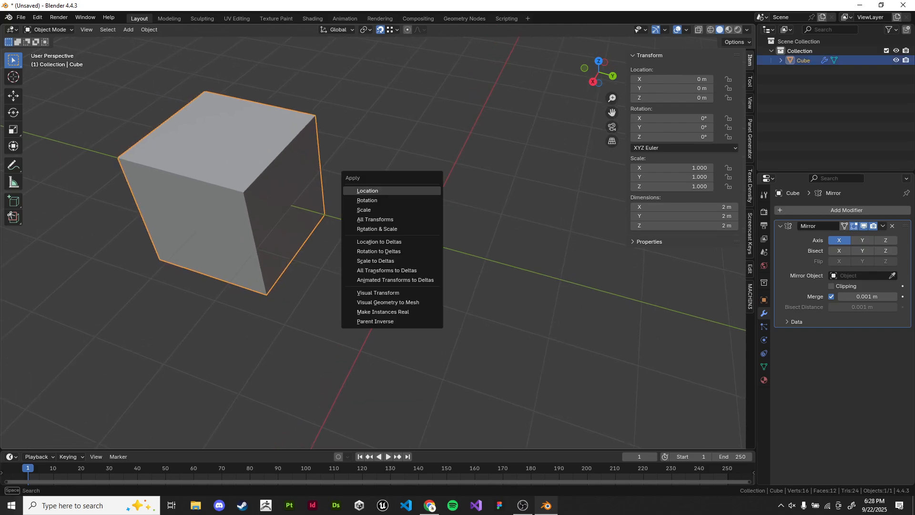
key(Escape)
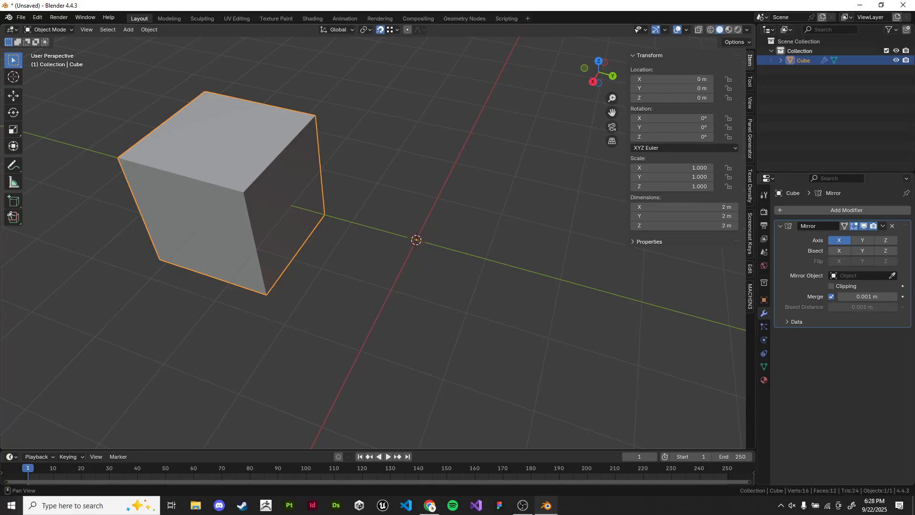
Step: Turn on the Screencast Keys display and toggle Edit Mode to test it
click(751, 233)
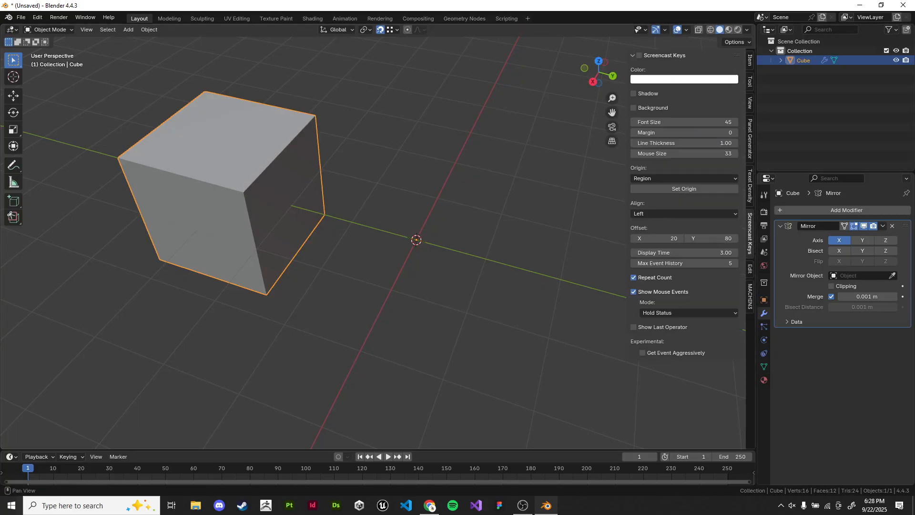
click(640, 55)
key(Tab)
key(Tab)
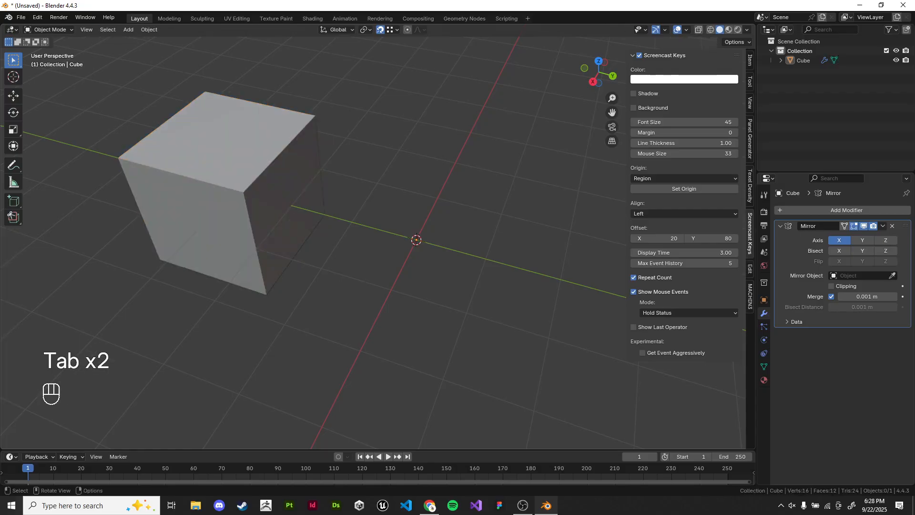
Step: Apply an object transform to the cube, then try applying the Mirror modifier repeatedly, undoing it each time
key(ctrl+a)
click(413, 229)
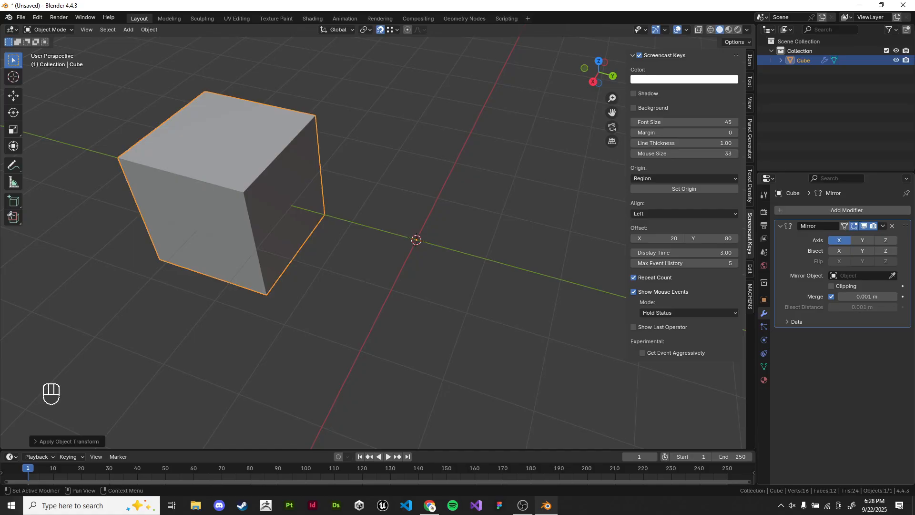
key(ctrl+a)
key(ctrl+z)
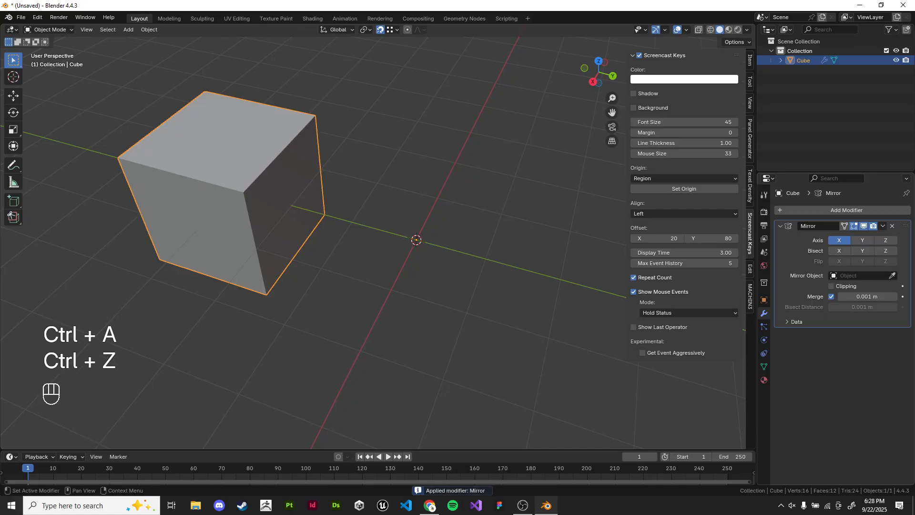
key(ctrl+a)
key(ctrl+z)
key(ctrl+a)
key(ctrl+z)
key(ctrl+a)
key(ctrl+z)
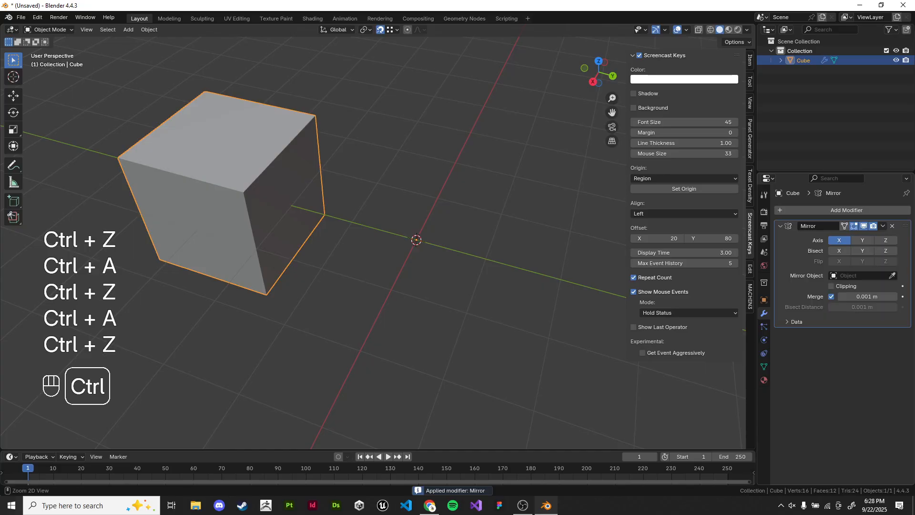
key(ctrl+a)
key(ctrl+z)
Step: Switch the Mirror modifier's axis from X to Y
middle_drag(429, 234, 455, 219)
scroll(455, 219, down, 5)
scroll(477, 234, up, 2)
click(839, 240)
click(863, 240)
scroll(501, 239, up, 1)
middle_drag(501, 238, 481, 246)
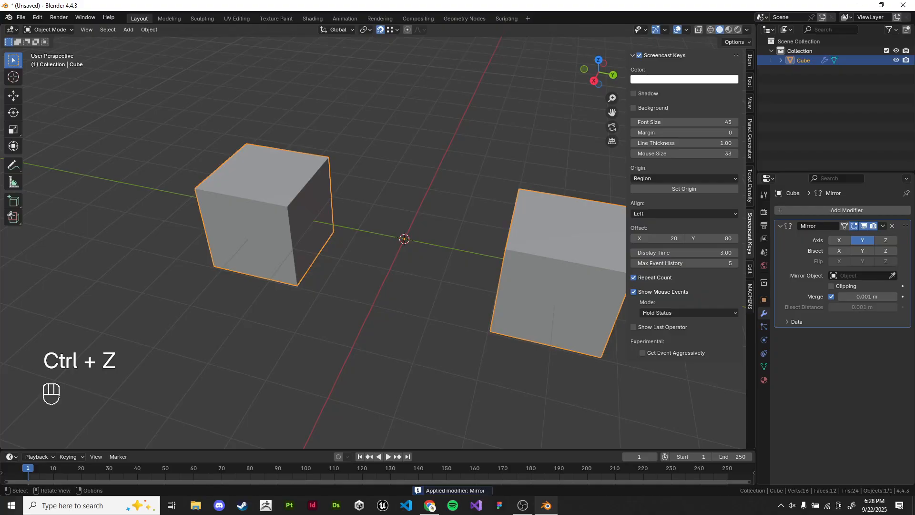
Step: Apply the Mirror modifier in Object Mode and view both cubes in wireframe in Edit Mode
key(Tab)
key(Tab)
key(ctrl+a)
key(Tab)
scroll(396, 191, down, 2)
key(z)
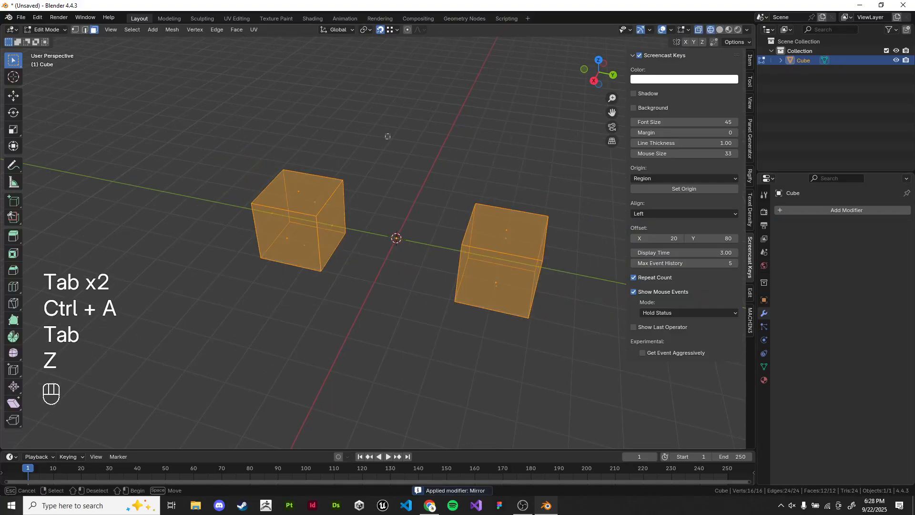
Step: Select the mirrored cube's geometry, try moving it, and return to solid shading
drag(388, 137, 579, 341)
key(g)
right_click(579, 348)
key(z)
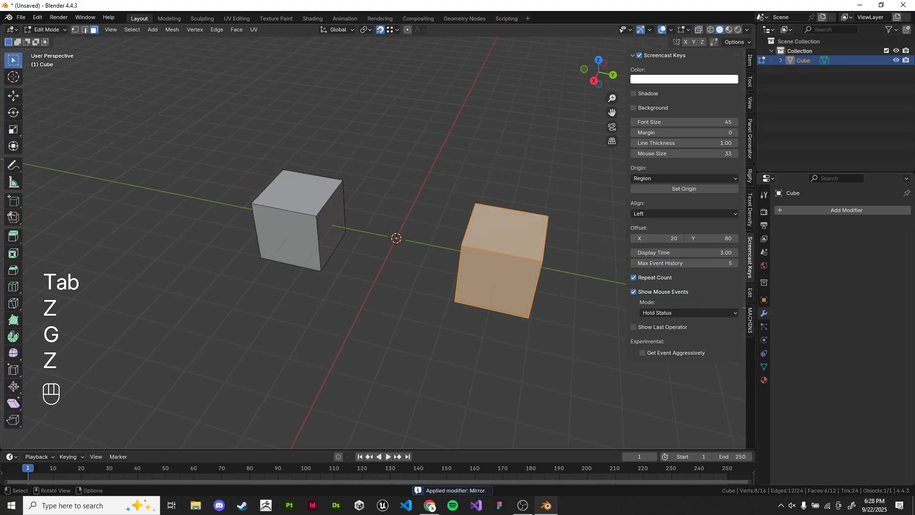
Step: Delete the object containing both cubes and add a new cube mesh
key(Tab)
key(x)
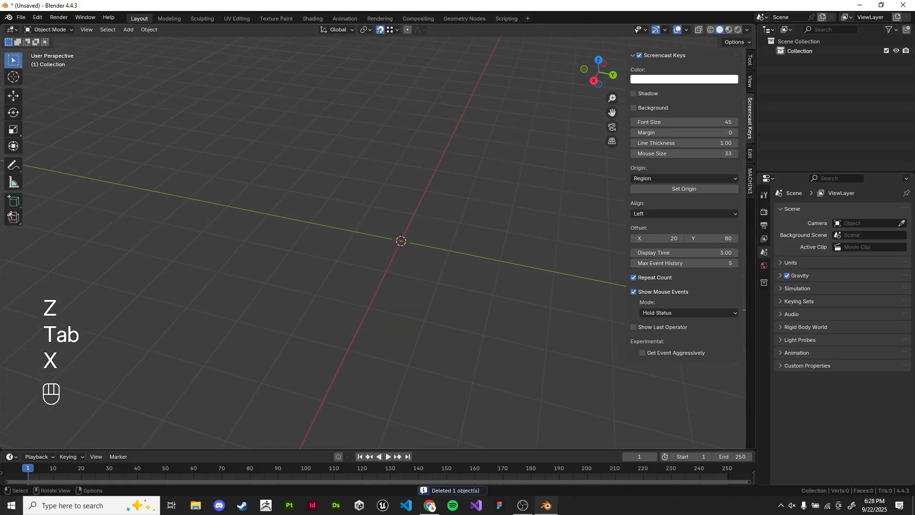
key(KP_Decimal)
key(shift+a)
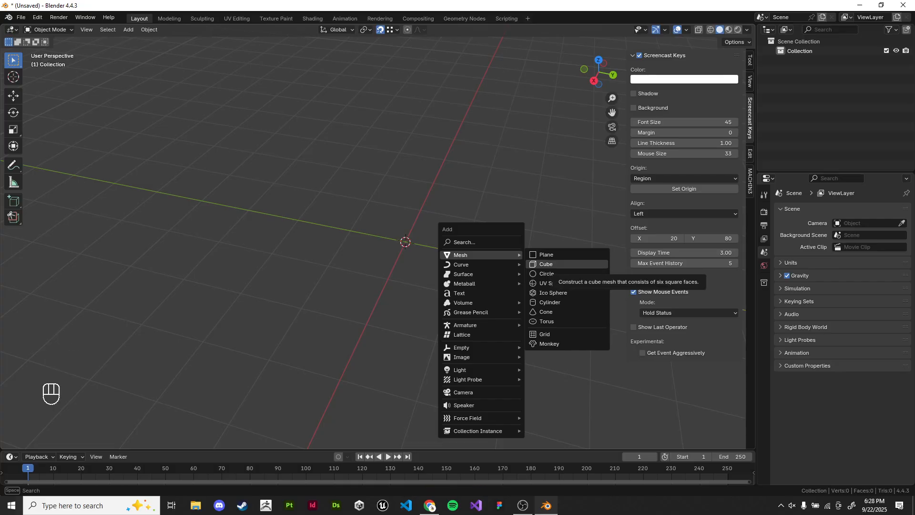
click(546, 264)
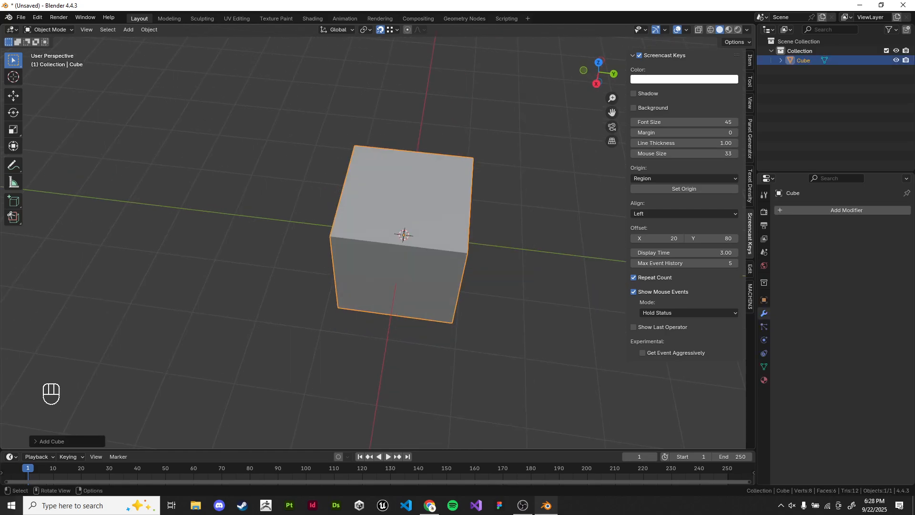
Step: Try moving the new cube's geometry away from its origin in Edit Mode, then undo the move
key(Tab)
key(g)
key(g)
key(Tab)
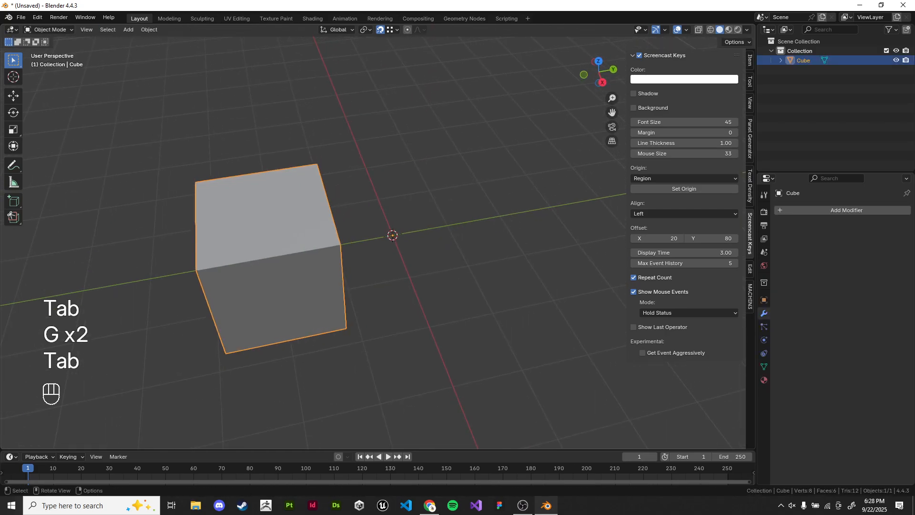
key(Tab)
click(85, 30)
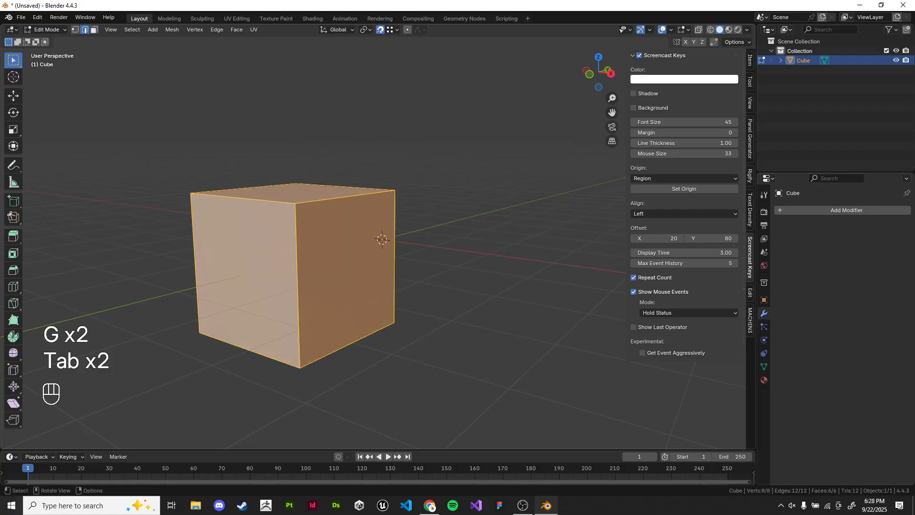
middle_drag(472, 165, 447, 185)
right_click(446, 185)
key(ctrl+z)
key(ctrl+z)
key(ctrl+z)
key(ctrl+z)
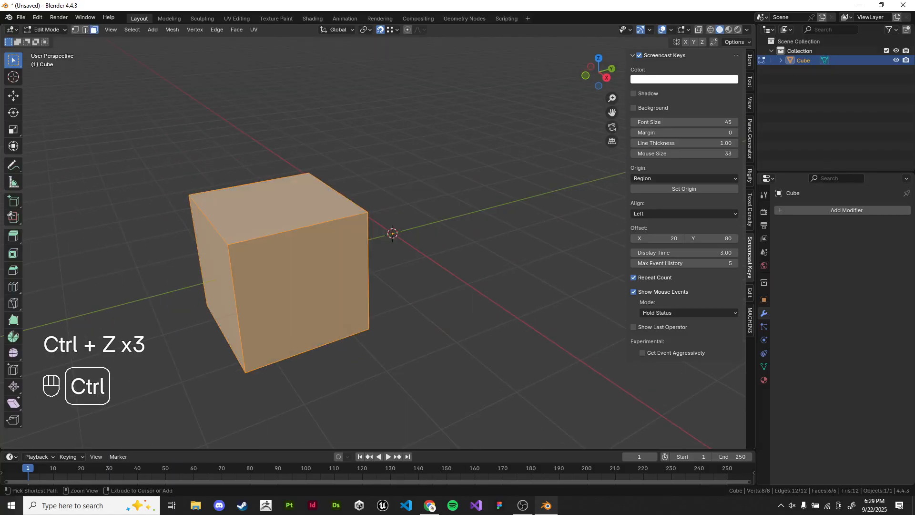
Step: Add a centered loop cut dividing the cube into two halves along Y, checking it in wireframe
key(ctrl+r)
click(470, 205)
right_click(469, 205)
key(z)
middle_drag(469, 205, 437, 199)
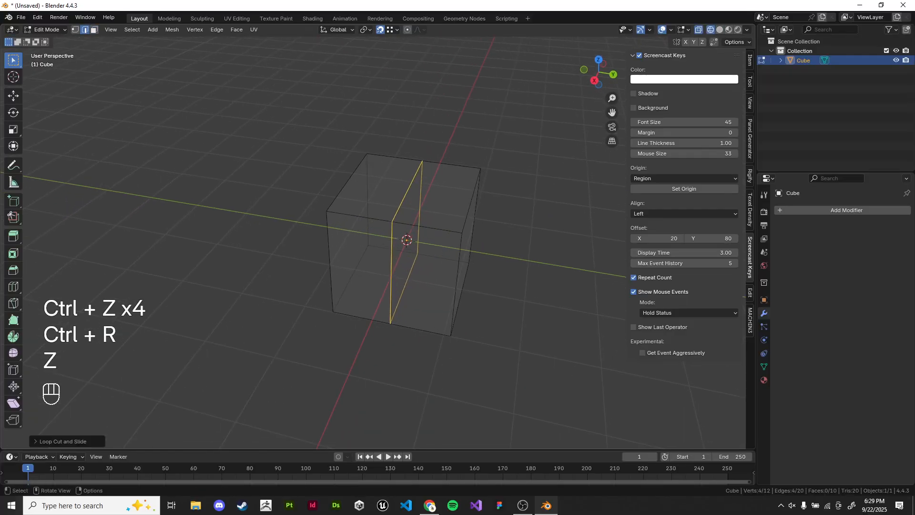
key(z)
Step: Inset the cube's large positive Y end face
click(94, 30)
scroll(463, 258, up, 3)
middle_drag(496, 263, 448, 245)
click(477, 250)
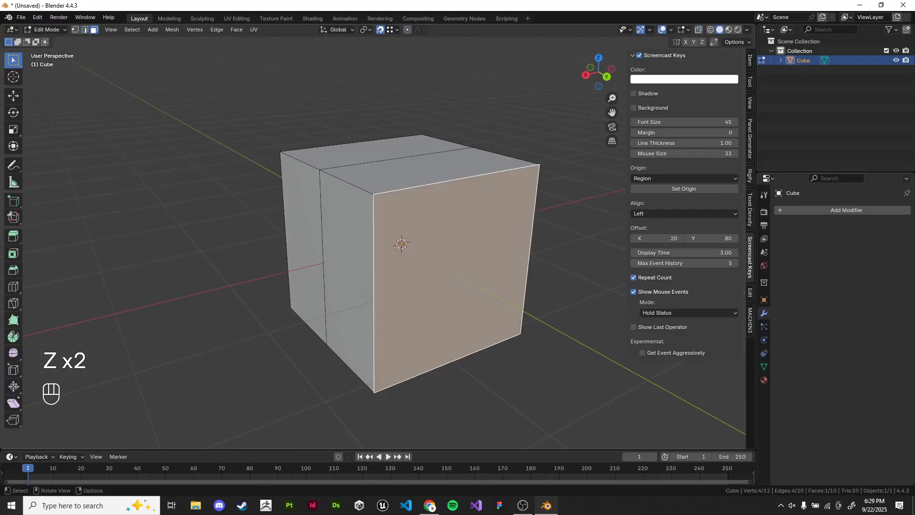
key(i)
shift+middle_drag(505, 243, 354, 226)
click(436, 261)
Step: Add one horizontal and one vertical centered loop cut across the inset face
key(ctrl+r)
double_click(456, 261)
key(ctrl+r)
double_click(411, 219)
Step: Select the four faces inside the inset and shape them into a circle with the Circle tool
drag(330, 242, 348, 296)
scroll(364, 238, up, 4)
scroll(358, 269, down, 1)
click(94, 29)
right_click(549, 193)
mouse_move(525, 193)
click(593, 202)
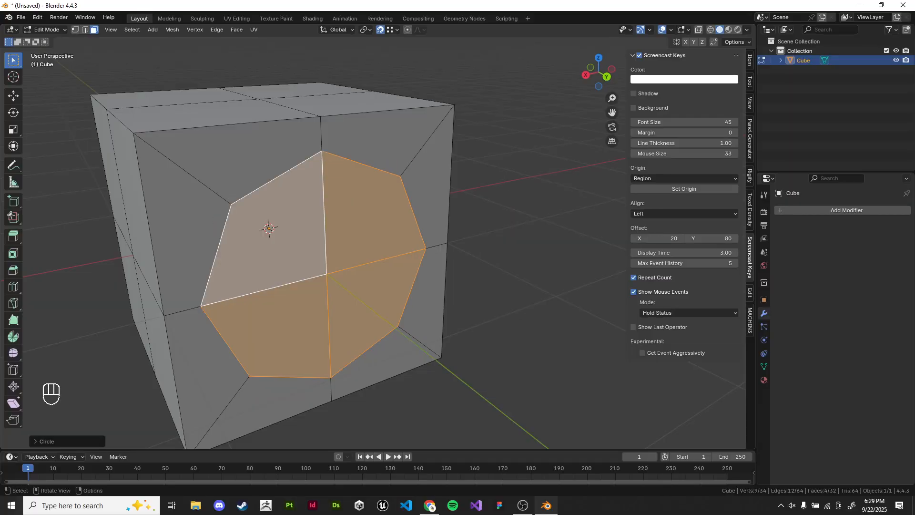
Step: Scale down the circular group of four faces and extrude it outward from the cube
key(s)
key(e)
click(460, 305)
middle_drag(460, 305, 471, 321)
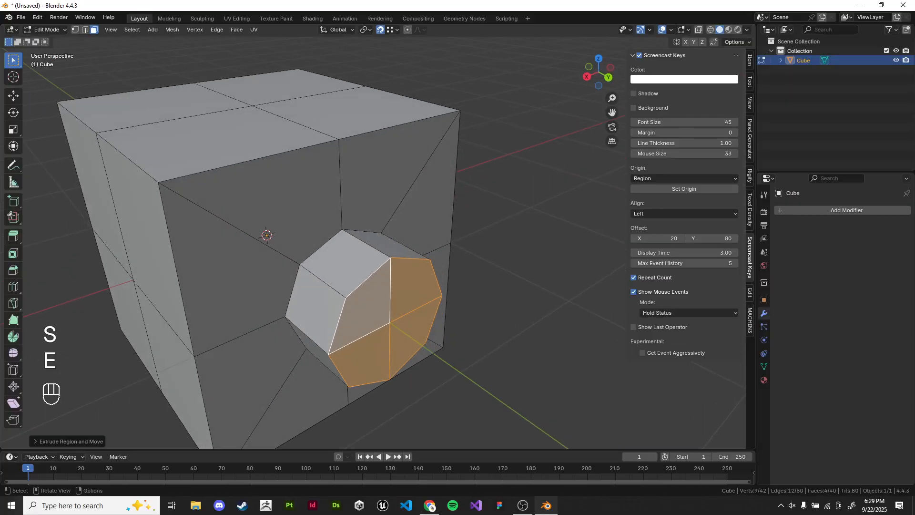
click(85, 30)
click(321, 246)
key(g)
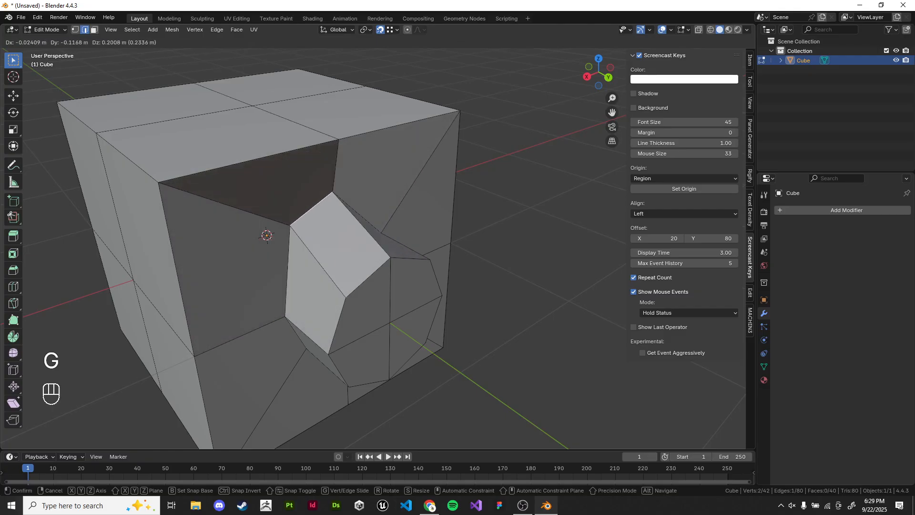
right_click(308, 212)
click(501, 229)
Step: Inset the four faces of the cube's negative Y end and shape the inset into a circle with the Circle tool
middle_drag(500, 229, 643, 213)
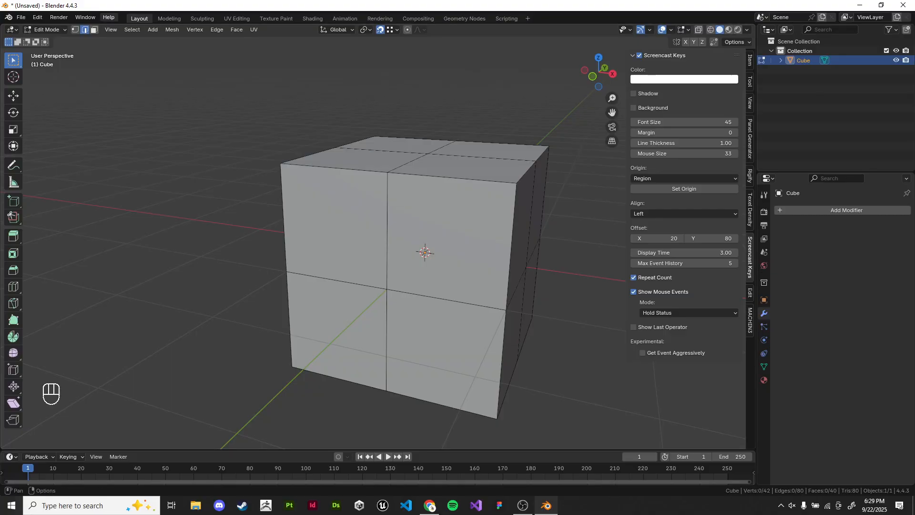
drag(329, 239, 441, 329)
shift+middle_drag(477, 224, 428, 206)
key(i)
click(409, 202)
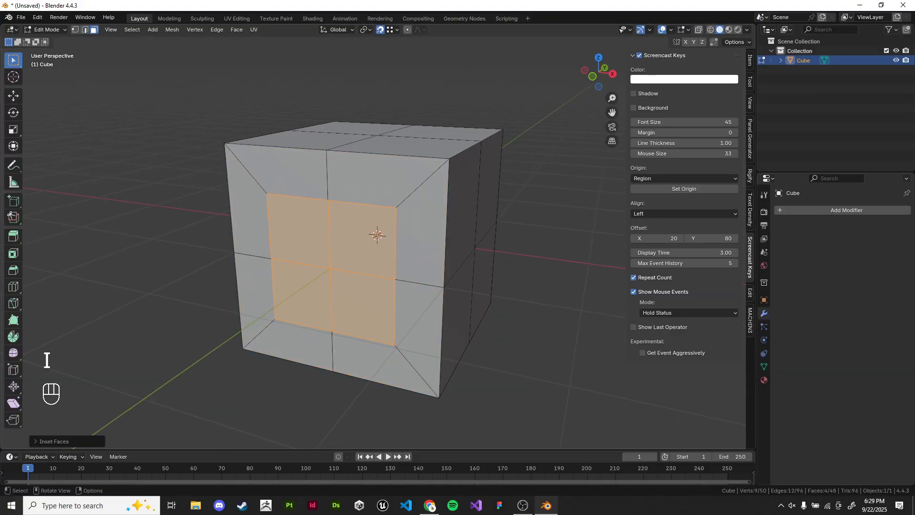
right_click(409, 201)
click(453, 210)
Step: Scale down the circular faces on the negative Y end and extrude them outward into a long cylinder
key(s)
click(377, 235)
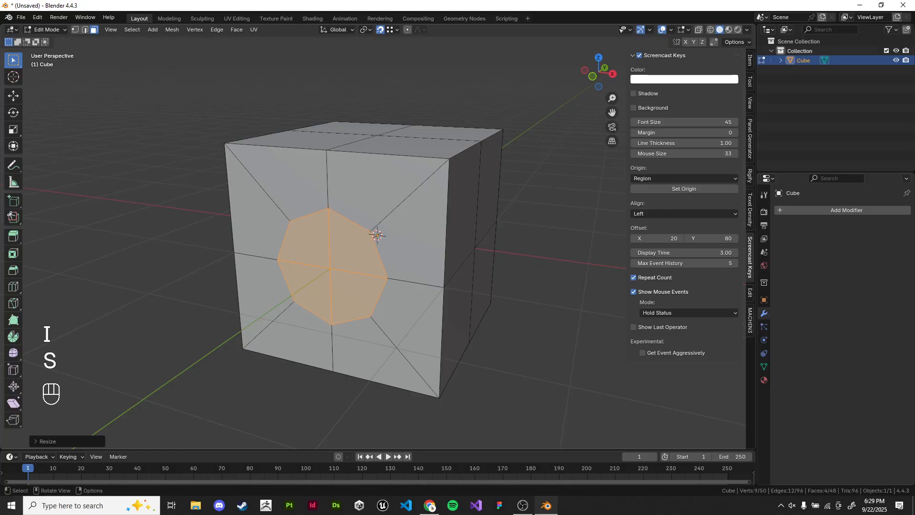
key(e)
click(297, 292)
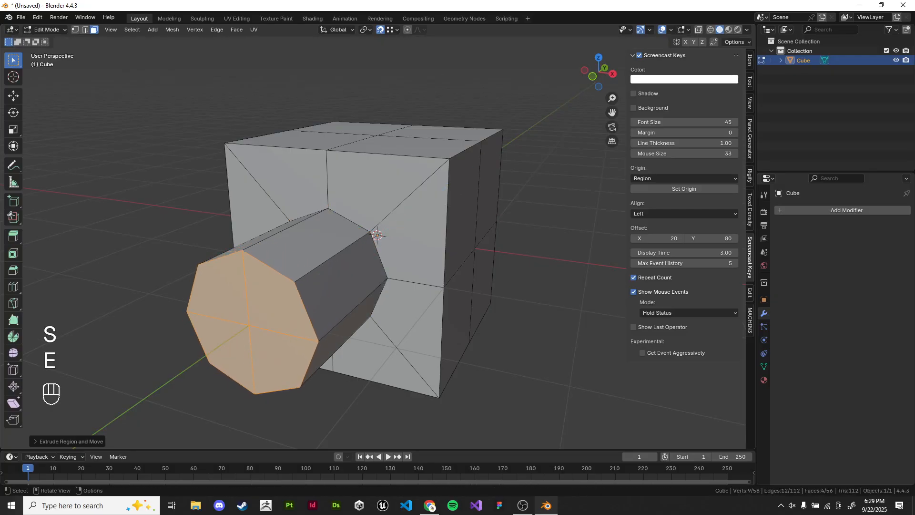
Step: Distort the extrusion on the negative Y side by moving several of its faces individually
click(277, 299)
key(g)
click(251, 136)
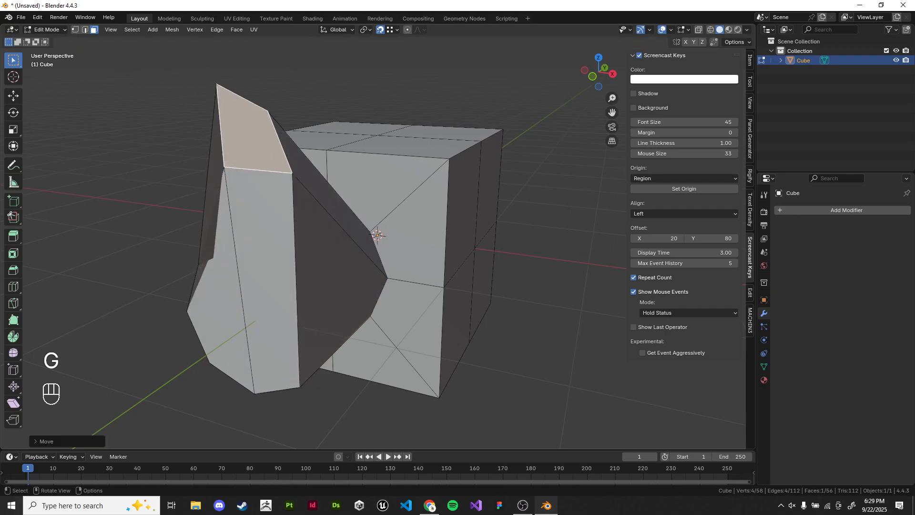
click(264, 267)
middle_drag(263, 267, 371, 242)
click(563, 236)
shift+middle_drag(563, 236, 469, 232)
key(g)
click(461, 351)
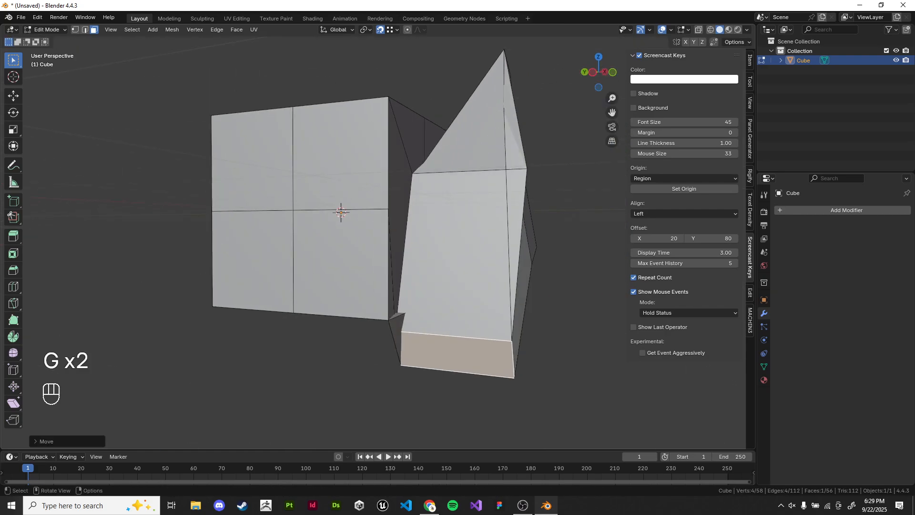
middle_drag(460, 352, 324, 390)
key(g)
click(394, 382)
click(443, 348)
Step: In wireframe right view, delete the faces of the model's negative Y half, including the distorted extrusion, and return to solid shading
middle_drag(443, 348, 381, 324)
middle_drag(381, 324, 356, 332)
scroll(356, 332, up, 2)
shift+middle_drag(355, 332, 315, 339)
scroll(345, 337, down, 1)
scroll(315, 340, down, 1)
shift+middle_drag(316, 339, 316, 364)
scroll(328, 335, up, 1)
shift+middle_drag(316, 364, 346, 371)
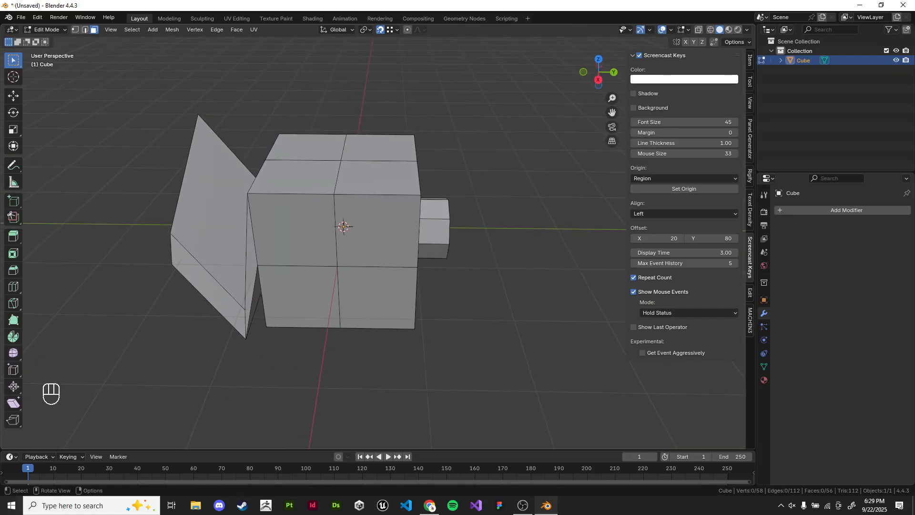
key(z)
key(KP_1)
key(KP_3)
drag(168, 106, 255, 264)
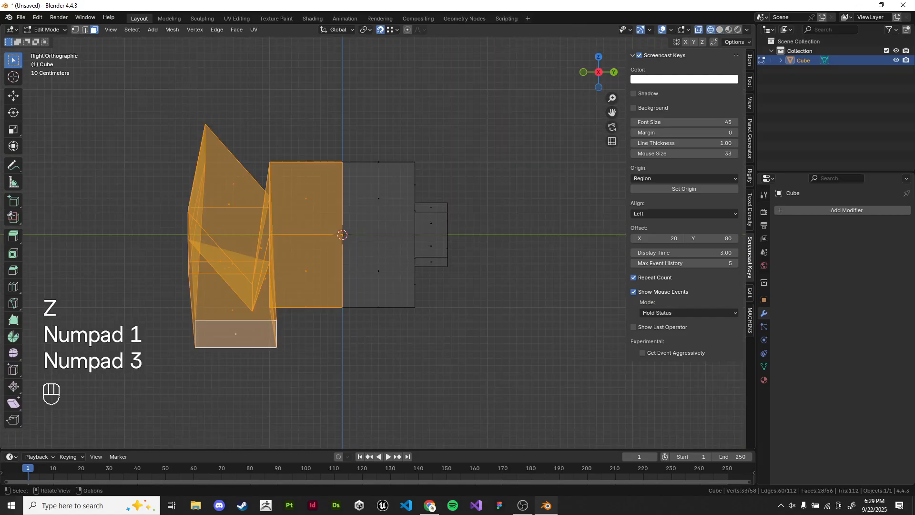
key(x)
click(429, 217)
key(z)
key(ctrl+z)
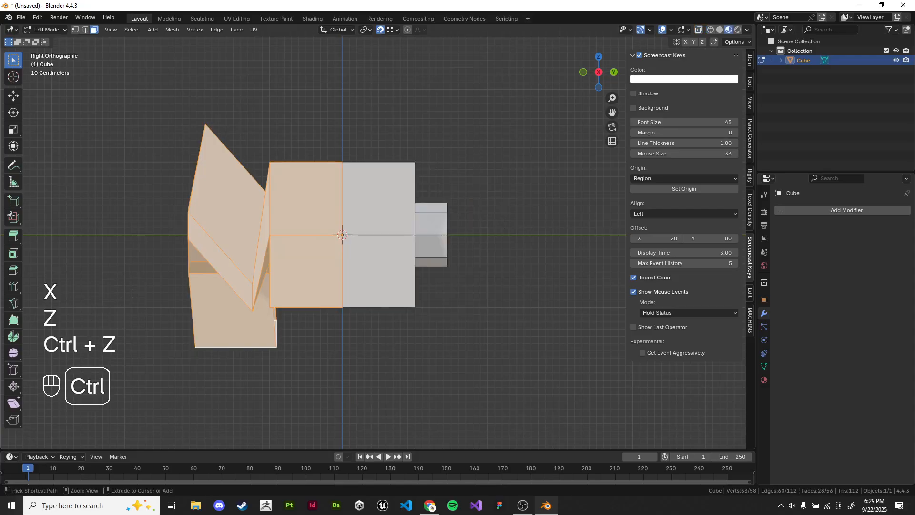
key(x)
click(464, 226)
key(z)
middle_drag(464, 226, 451, 256)
Step: Add a Mirror modifier to the half cube in Object Mode, mirror it only on the Y axis, and apply it
key(Tab)
click(818, 210)
text(mirror)
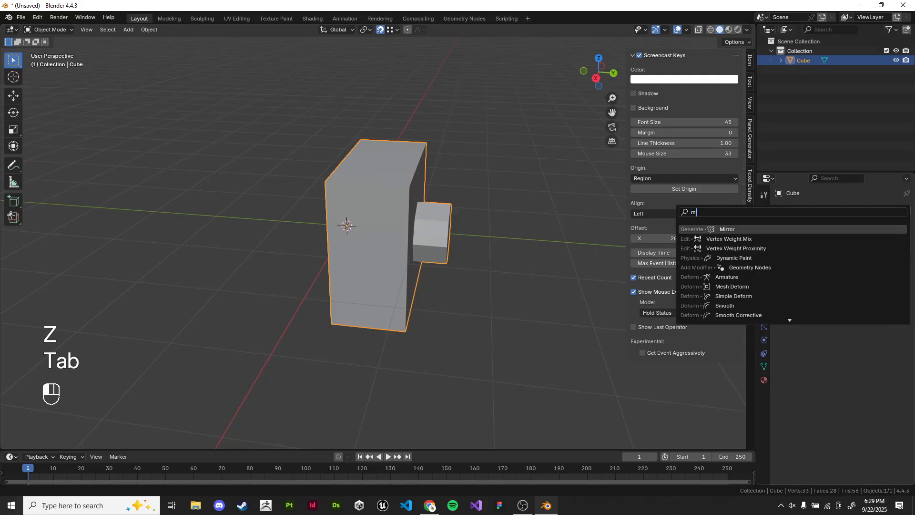
key(Return)
click(863, 240)
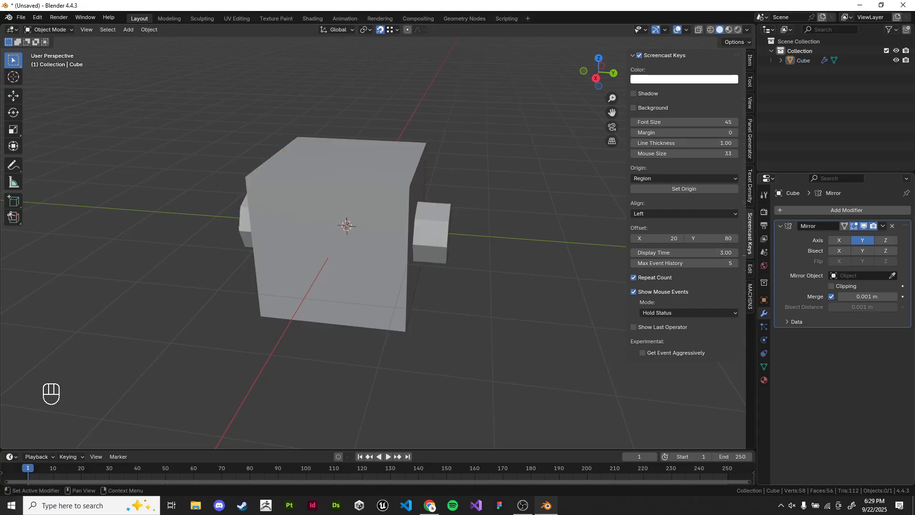
key(ctrl+a)
Step: Inspect the applied mirror geometry in Edit Mode and Object Mode from several angles
key(Tab)
middle_drag(334, 248, 346, 262)
shift+middle_drag(346, 263, 378, 279)
scroll(383, 262, up, 3)
scroll(432, 253, down, 1)
middle_drag(378, 279, 342, 293)
middle_drag(342, 292, 256, 300)
key(Tab)
shift+middle_drag(256, 301, 236, 281)
middle_drag(235, 281, 249, 271)
scroll(249, 271, down, 1)
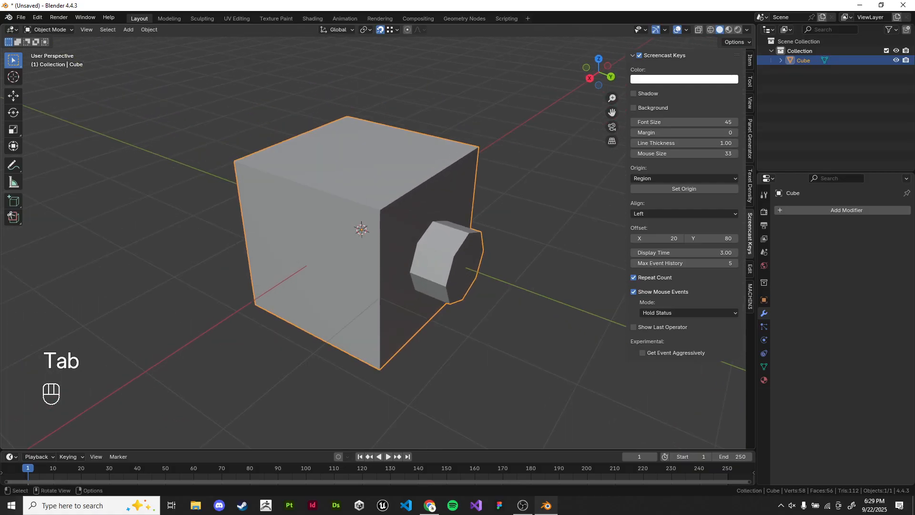
key(alt+Tab)
key(Right)
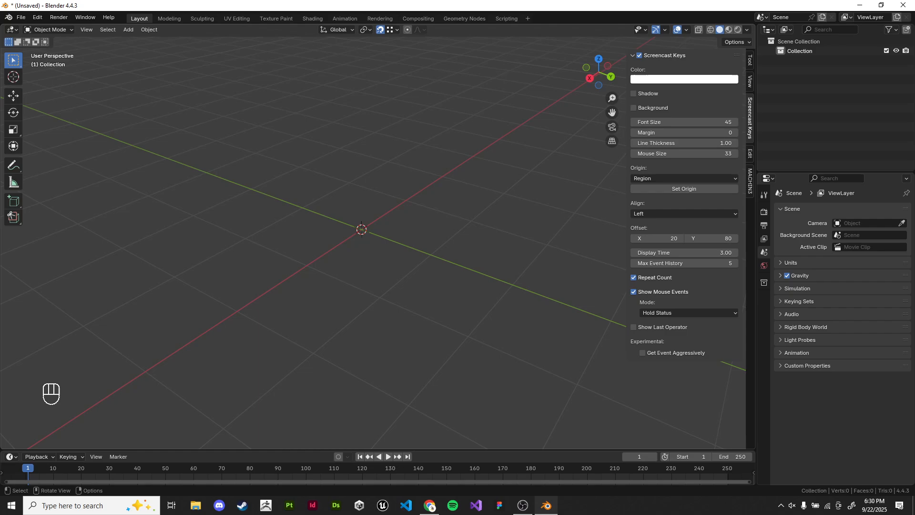
key(Tab)
Step: Add a new mesh cube to the empty scene
key(shift+a)
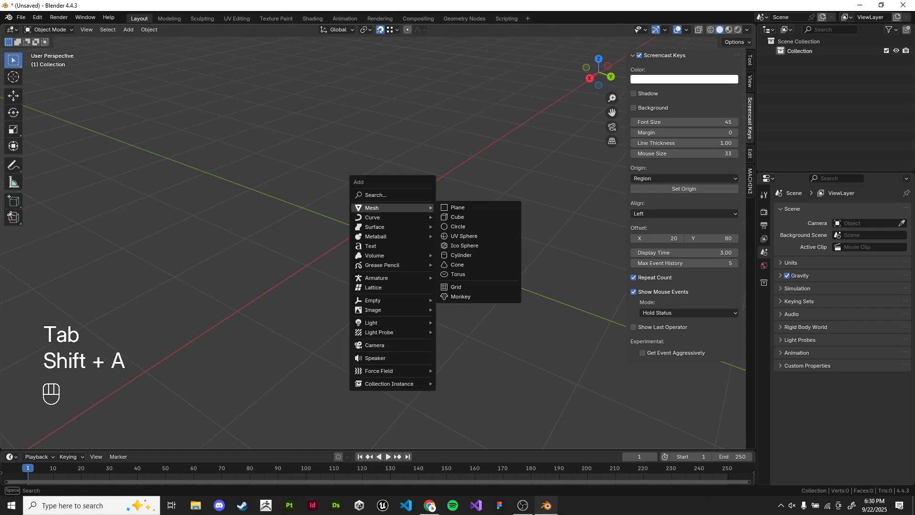
click(457, 217)
middle_drag(461, 218, 488, 226)
click(819, 210)
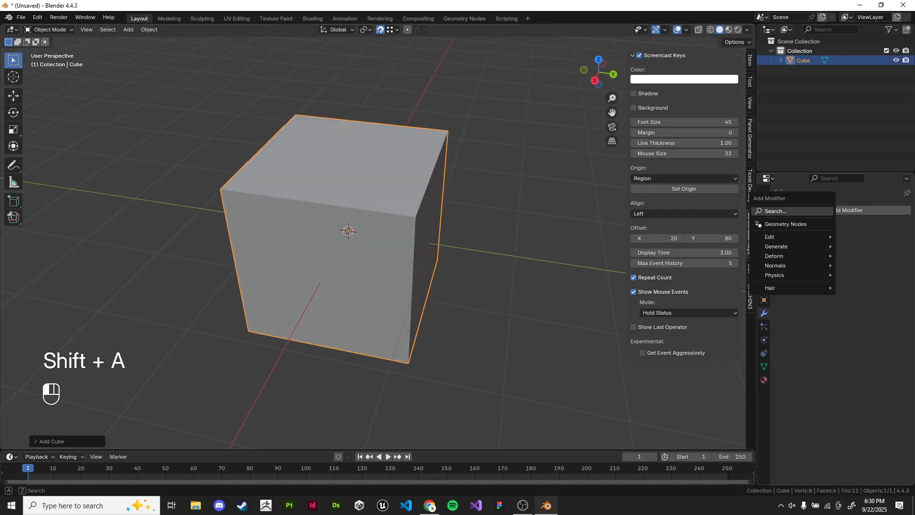
Step: Subdivide all of the cube's faces four times in Edit Mode, leaving nothing selected
key(Tab)
right_click(496, 207)
click(496, 233)
right_click(496, 234)
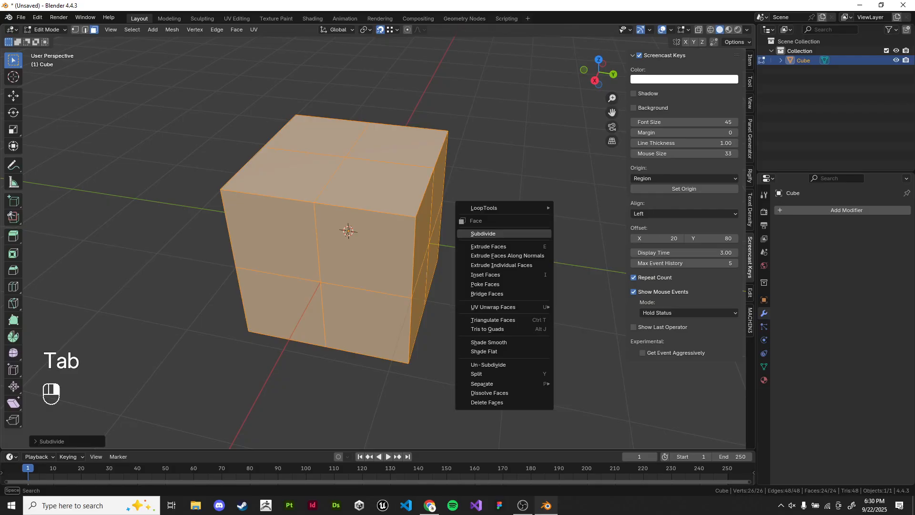
click(496, 233)
right_click(496, 233)
click(496, 234)
right_click(496, 234)
click(496, 234)
click(496, 234)
key(KP_1)
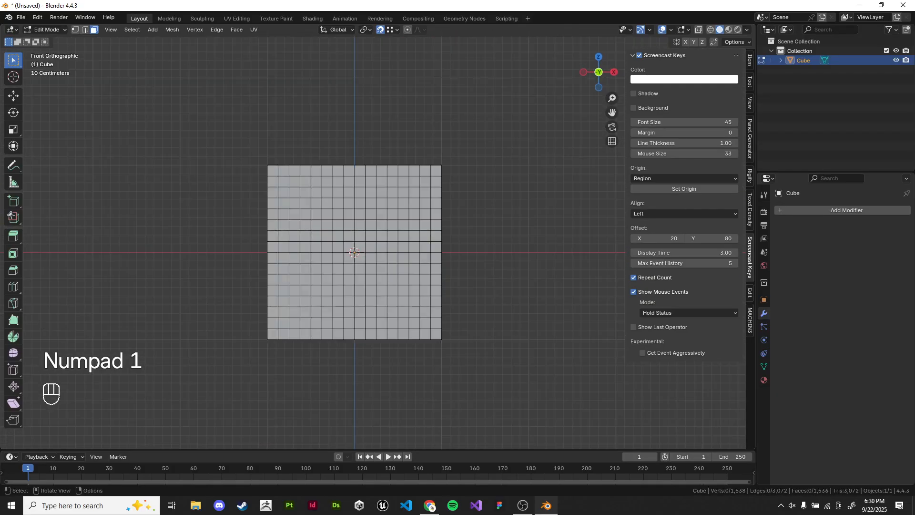
scroll(380, 235, down, 1)
scroll(380, 235, up, 3)
shift+middle_drag(380, 235, 419, 206)
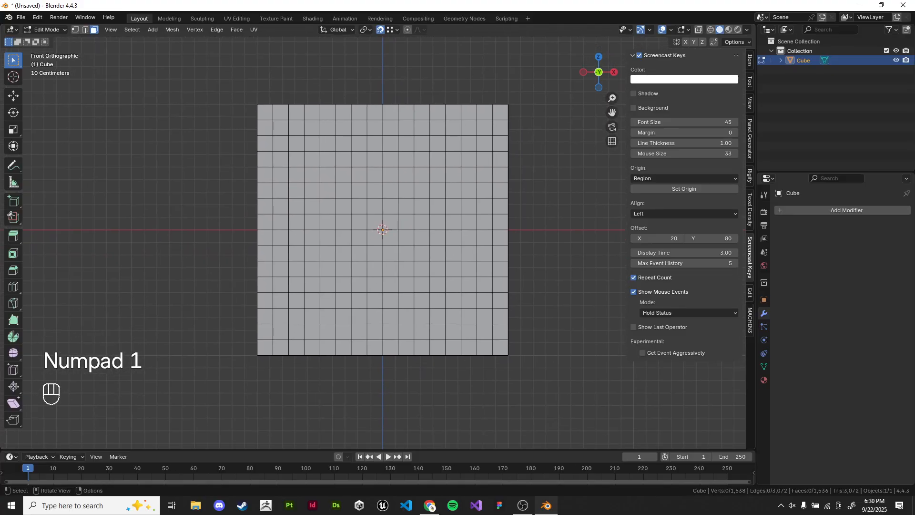
drag(213, 78, 382, 441)
middle_drag(381, 441, 409, 446)
shift+drag(203, 125, 322, 287)
shift+drag(282, 166, 387, 331)
scroll(387, 310, down, 3)
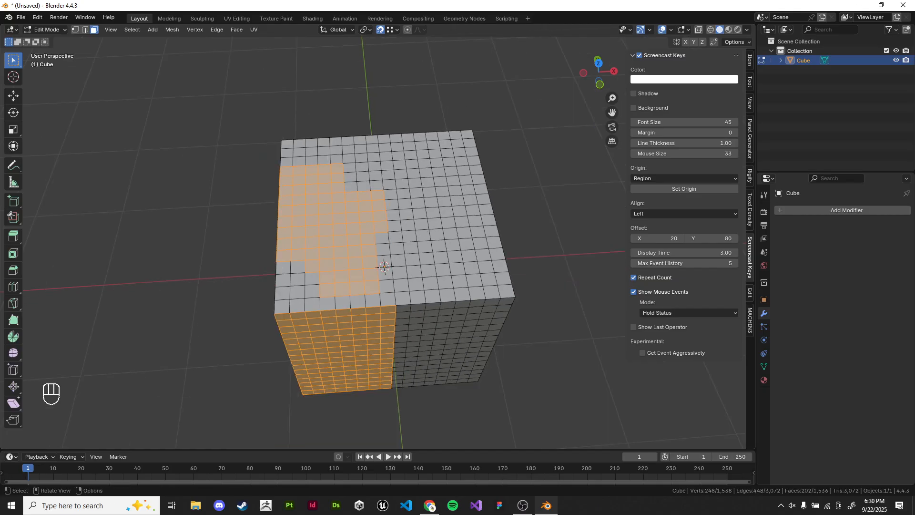
Step: In wireframe front view, delete all faces of the cube's negative X half and return to solid shading
key(KP_1)
key(alt+a)
key(z)
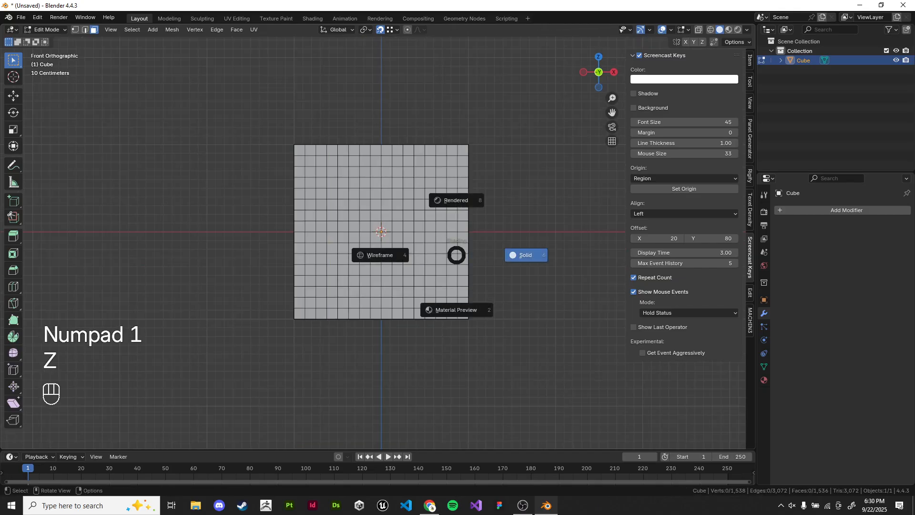
click(381, 255)
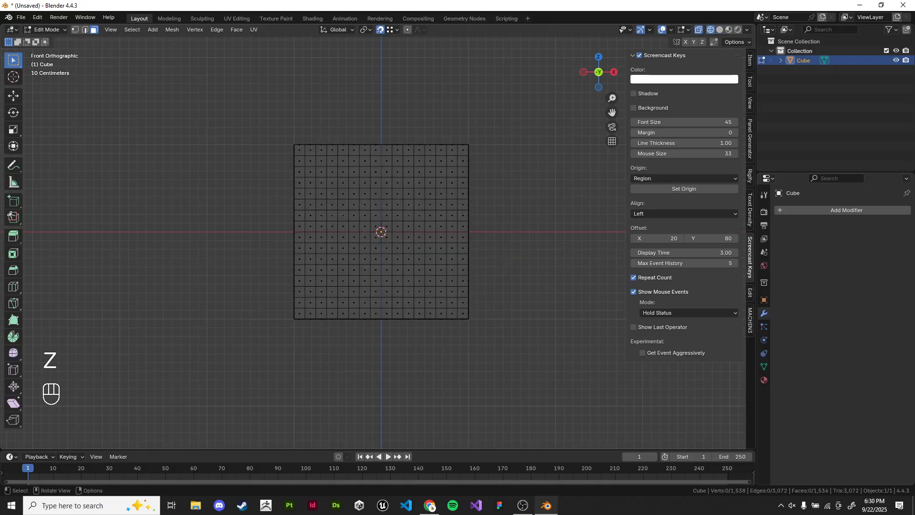
drag(203, 78, 381, 416)
key(x)
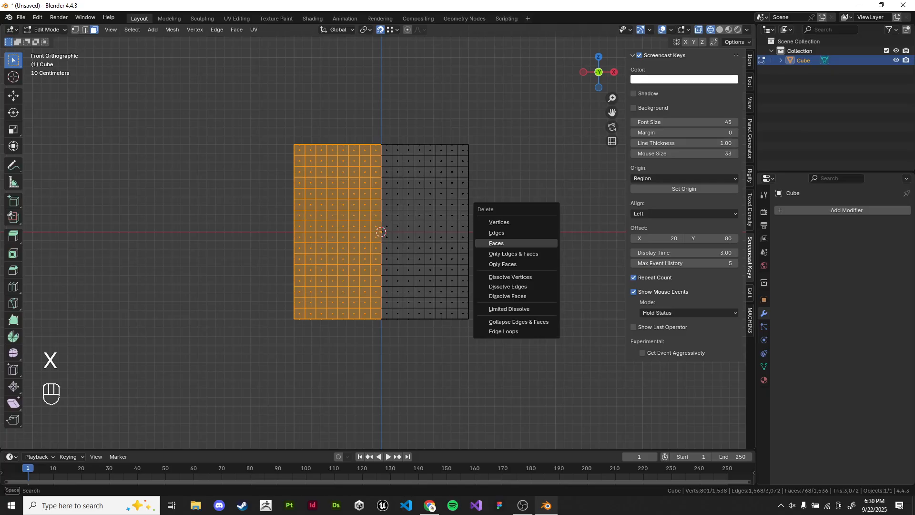
key(Up)
key(Up)
click(500, 243)
middle_drag(500, 243, 513, 292)
key(z)
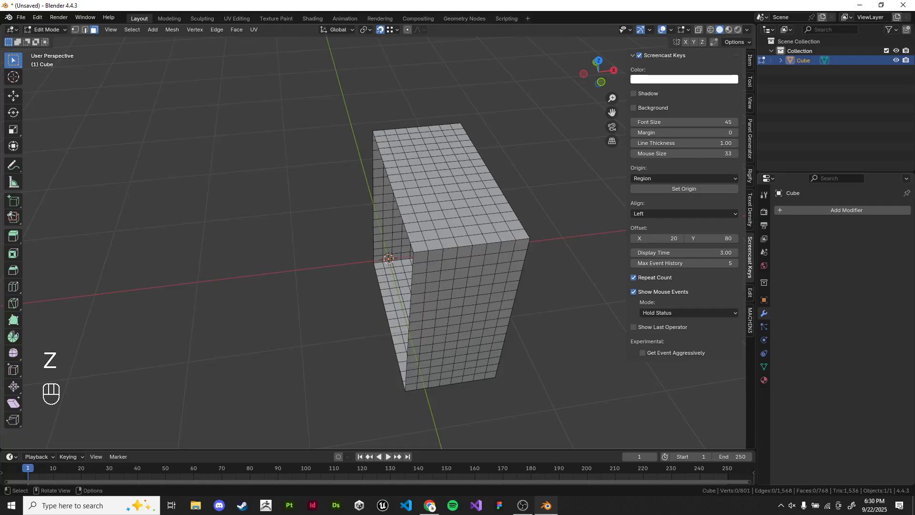
Step: In wireframe front view, delete all faces of the remaining mesh's lower half, below the X axis line
key(KP_7)
key(KP_1)
key(z)
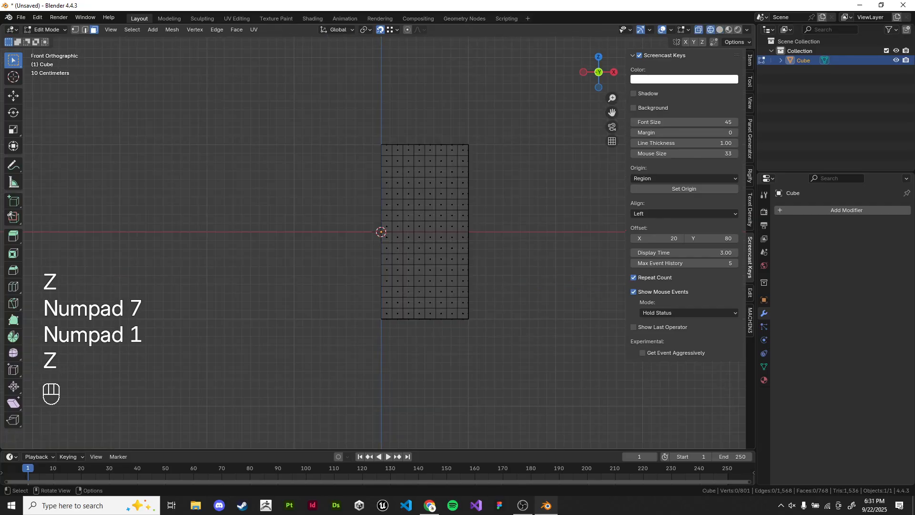
drag(364, 236, 580, 412)
key(x)
click(525, 229)
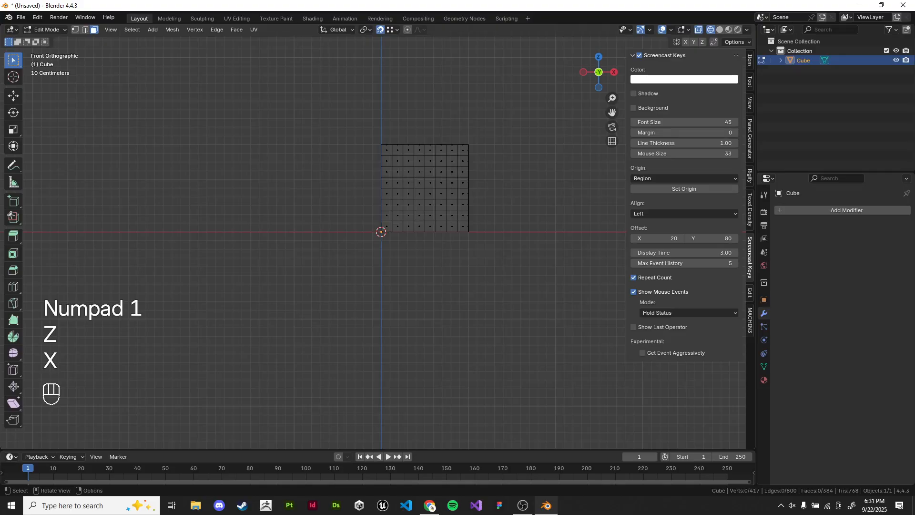
Step: In top view, delete the faces of the positive Y half so one octant remains, and show it in solid shading
scroll(524, 229, up, 3)
middle_drag(525, 229, 472, 267)
key(KP_7)
scroll(472, 267, down, 3)
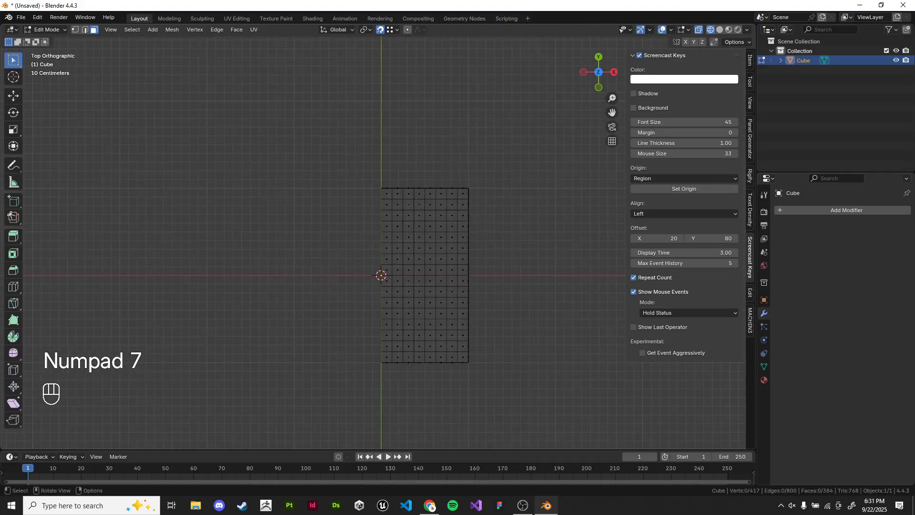
mouse_move(297, 117)
mouse_down()
mouse_move(505, 270)
mouse_move(527, 271)
mouse_up()
key(x)
click(524, 273)
key(z)
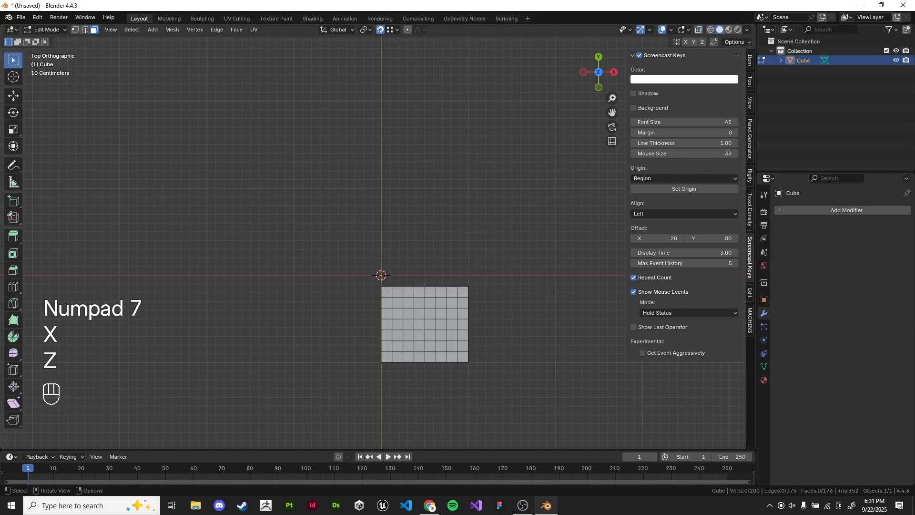
key(ctrl+z)
key(x)
click(527, 287)
middle_drag(525, 286, 522, 248)
Step: Add a Mirror modifier to the remaining cube octant in Object Mode
key(Tab)
click(832, 210)
text(mi)
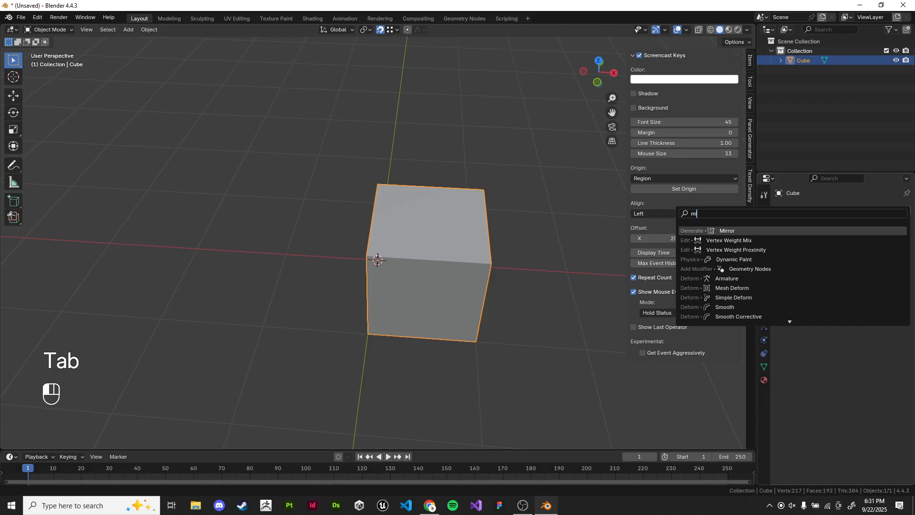
Step: Add a Mirror modifier to the cube and turn on its Y and Z axes alongside X
key(Return)
click(863, 240)
click(886, 240)
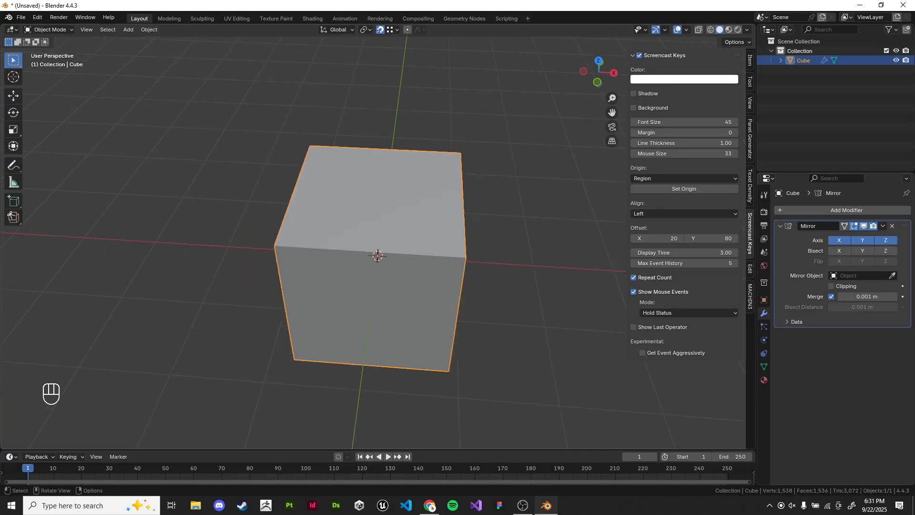
Step: Delete the three faces meeting at the outer top corner of the subdivided cube mesh
middle_drag(391, 258, 367, 253)
key(Tab)
scroll(367, 252, up, 3)
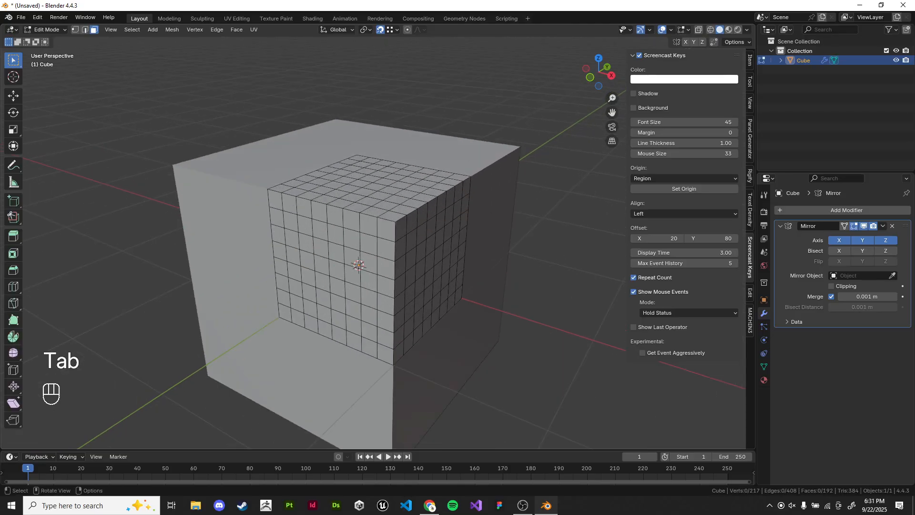
click(393, 216)
shift+click(387, 229)
shift+click(401, 228)
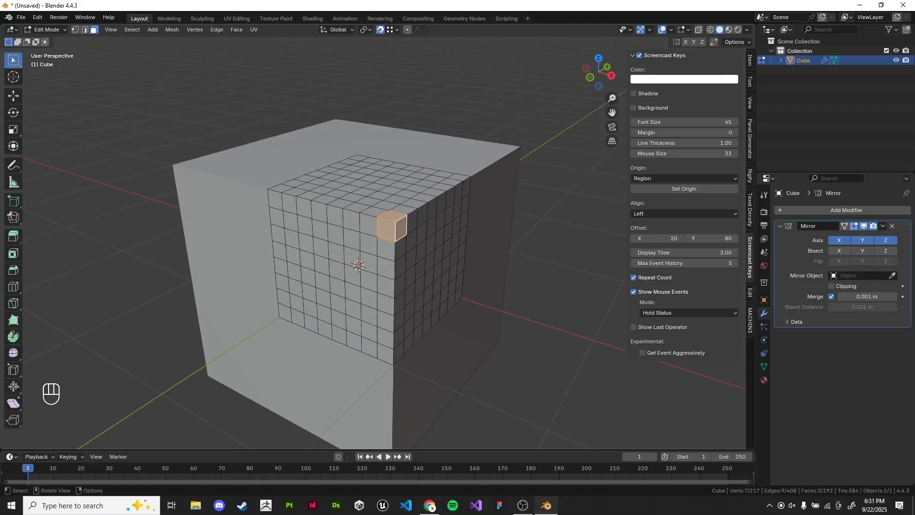
key(x)
click(400, 226)
Step: Extrude the open notch's inner top edge 0.125 m down along Z, and extrude again to form the notch floor
scroll(400, 226, up, 3)
shift+middle_drag(400, 226, 403, 231)
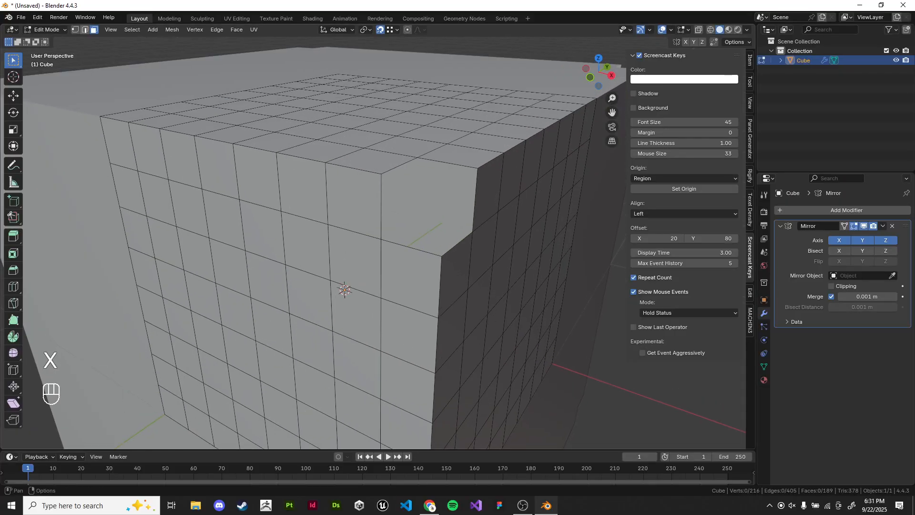
click(75, 30)
click(382, 175)
shift+click(418, 157)
key(e)
key(z)
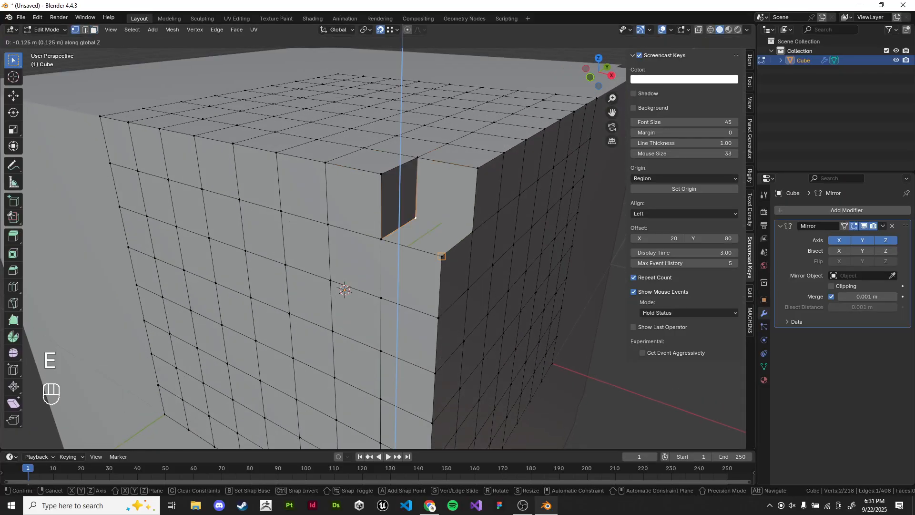
click(442, 256)
key(e)
click(472, 231)
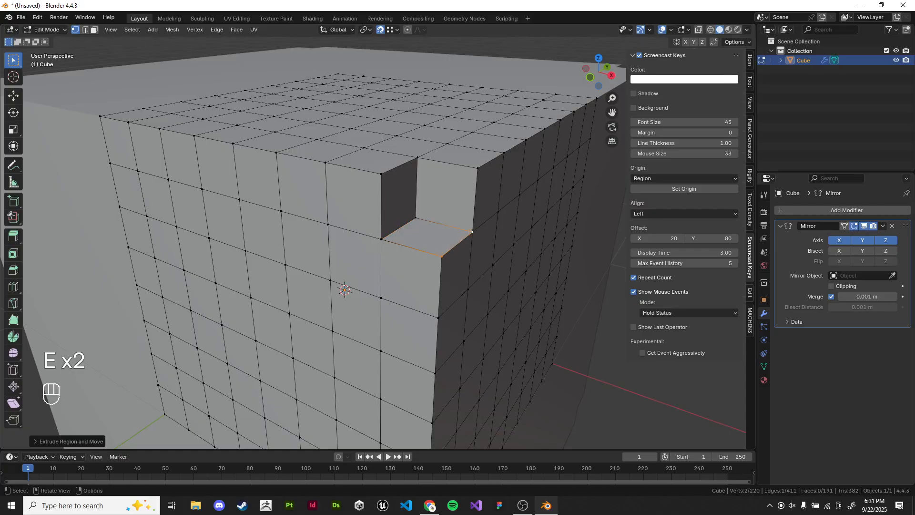
Step: Merge all of the mesh's vertices by distance
click(417, 157)
key(a)
key(q)
click(414, 228)
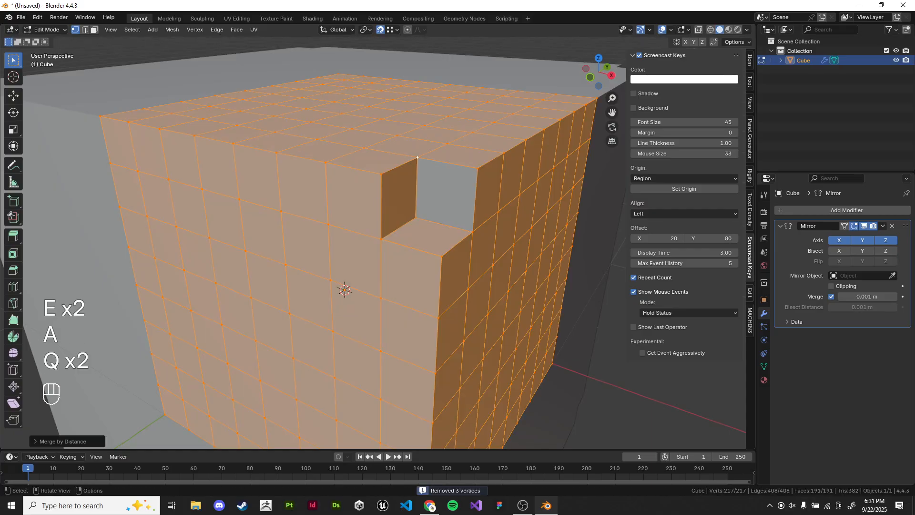
Step: Fill the remaining open wall of the corner notch with a face and return to Object Mode
click(417, 158)
shift+click(416, 218)
scroll(313, 247, down, 5)
key(f)
key(Tab)
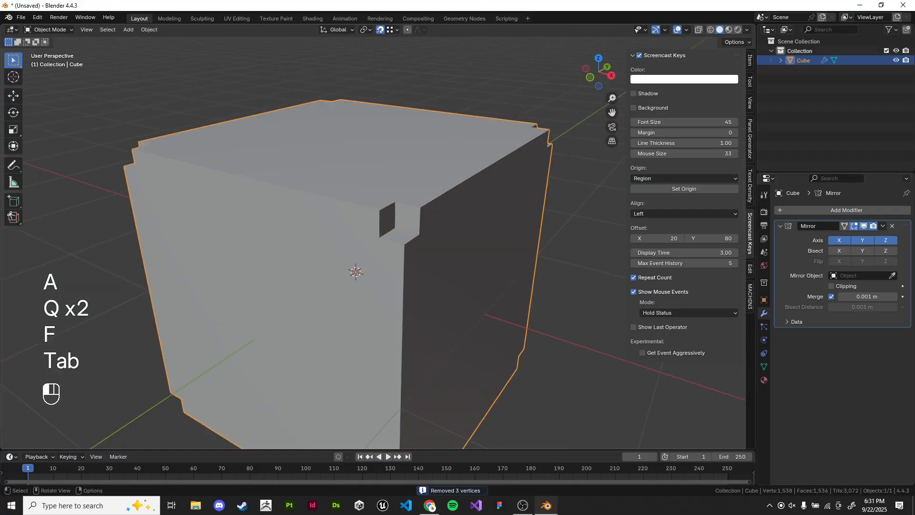
Step: Annotate crossing centre lines over the cube's top and front faces, plus one line across its side face
scroll(313, 247, down, 3)
scroll(367, 243, up, 3)
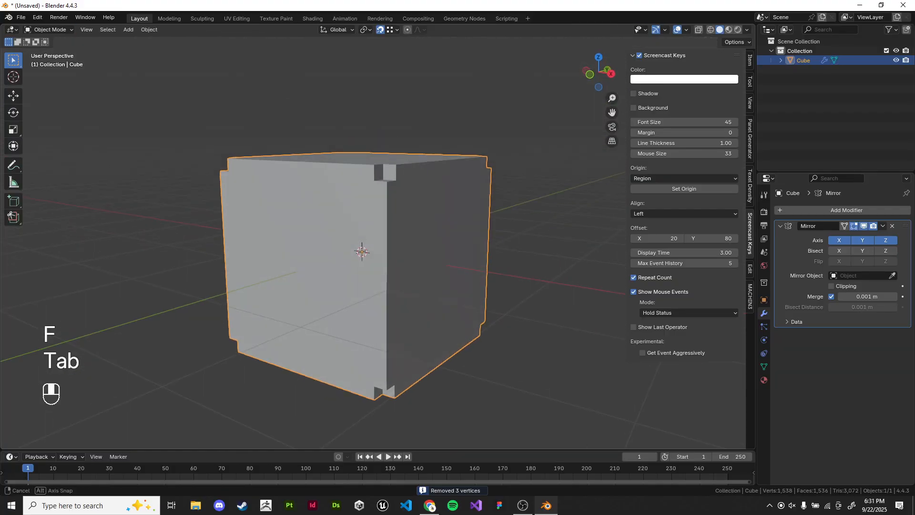
middle_drag(367, 243, 390, 316)
click(14, 165)
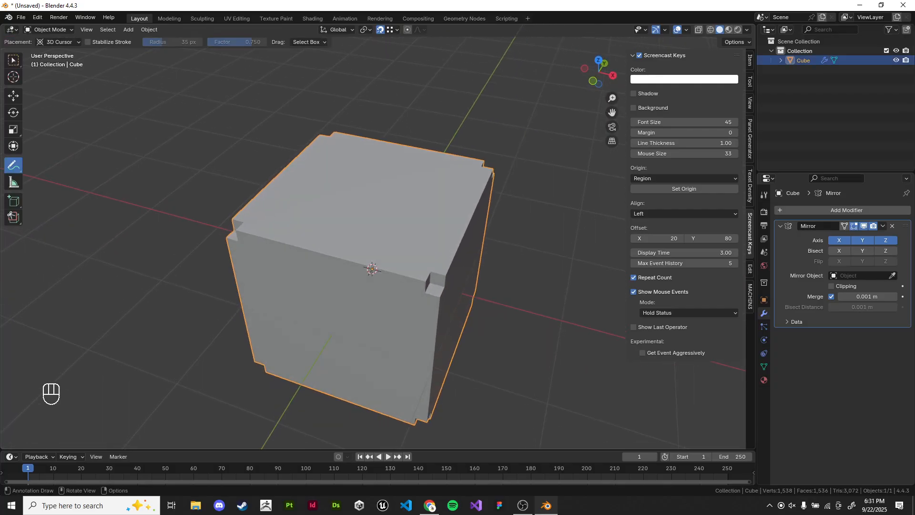
drag(411, 133, 300, 274)
drag(232, 140, 502, 240)
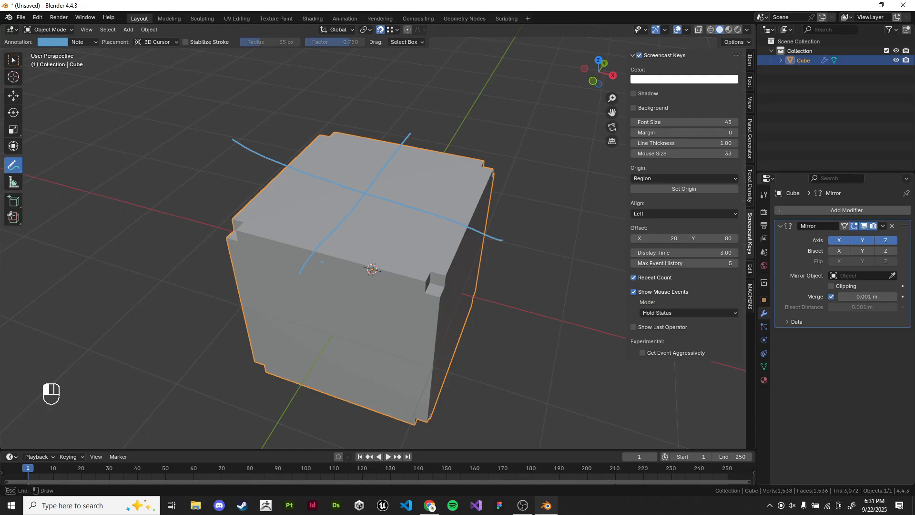
drag(322, 263, 339, 433)
drag(249, 321, 432, 353)
drag(488, 245, 434, 345)
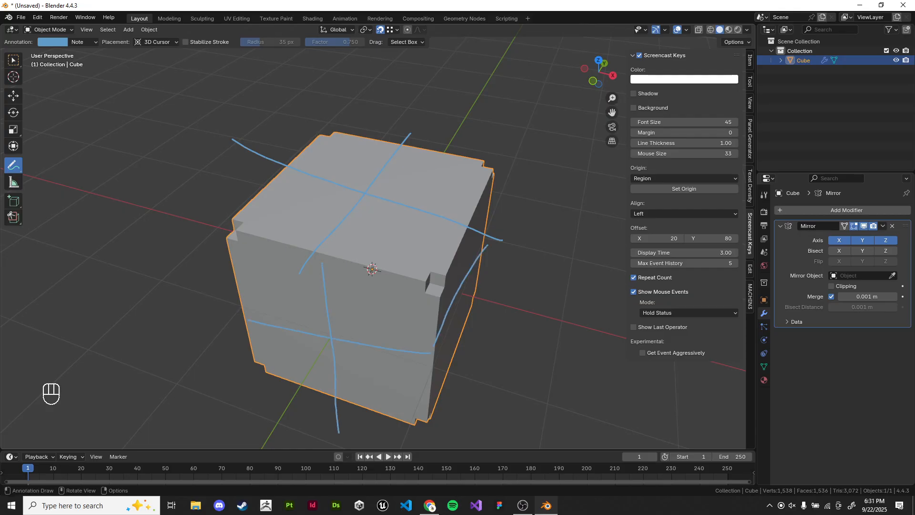
Step: Undo all the annotation strokes drawn over the cube
key(ctrl+z)
key(ctrl+z)
key(ctrl+z)
key(ctrl+z)
key(ctrl+z)
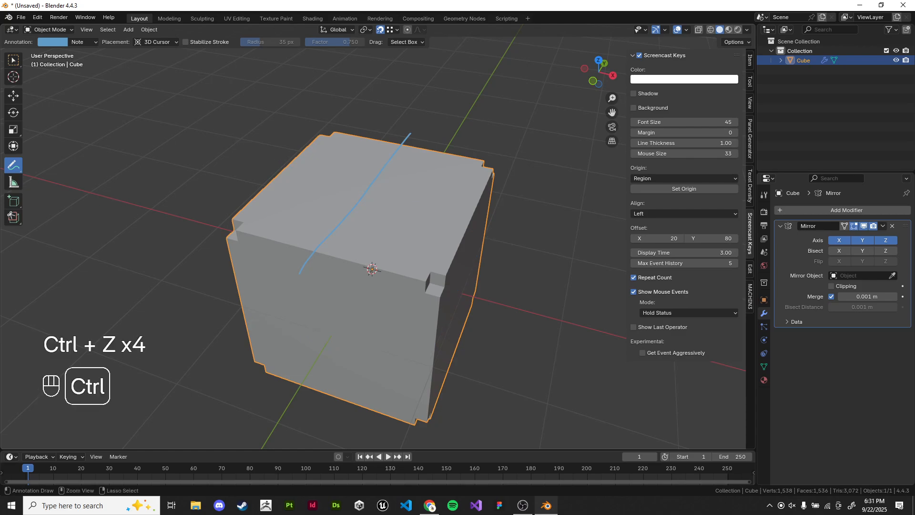
key(alt+Tab)
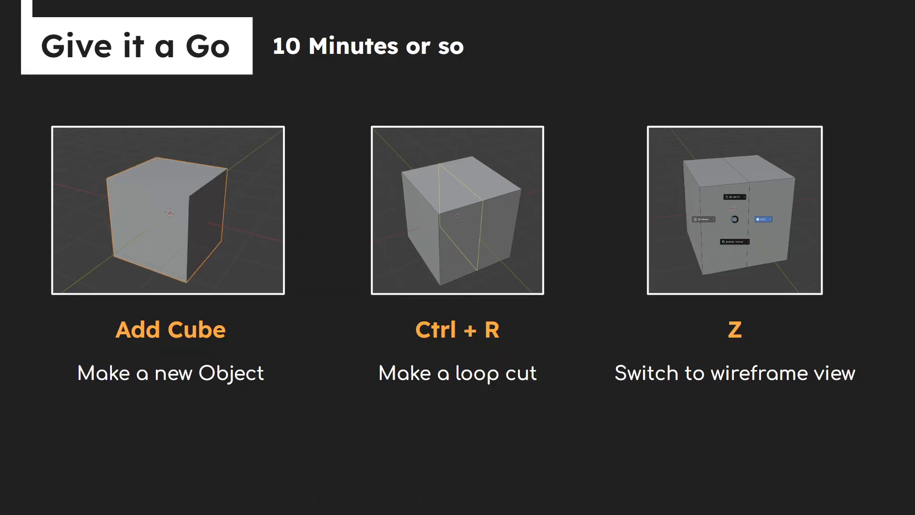
key(Right)
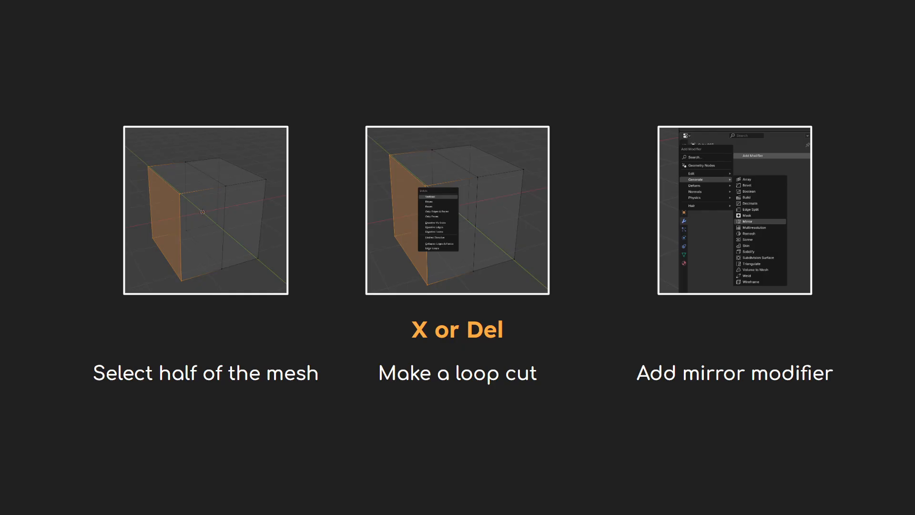
key(alt+Tab)
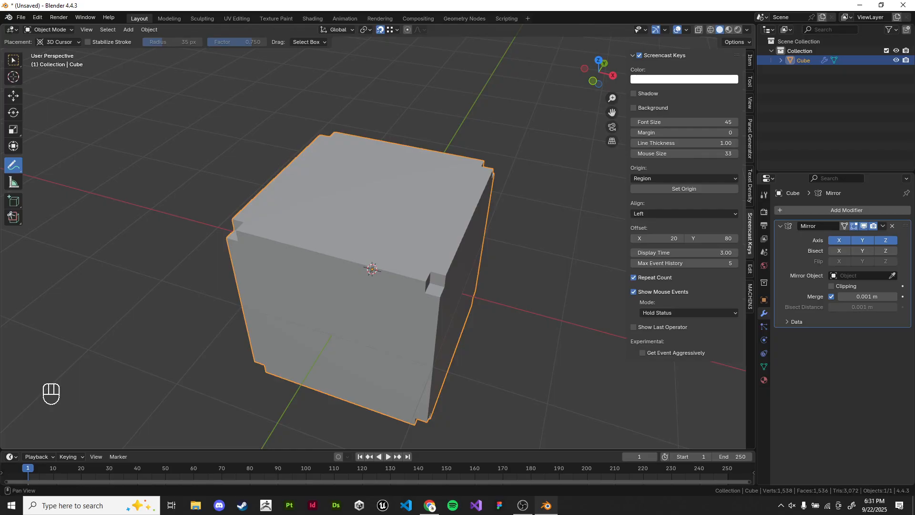
Step: Add a second Mirror modifier to the cube and remove it again
click(787, 211)
mouse_move(782, 247)
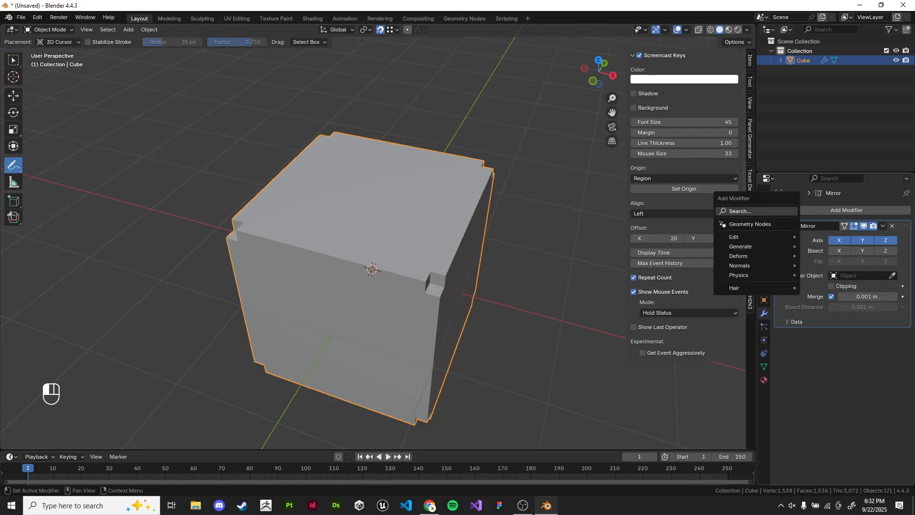
click(740, 212)
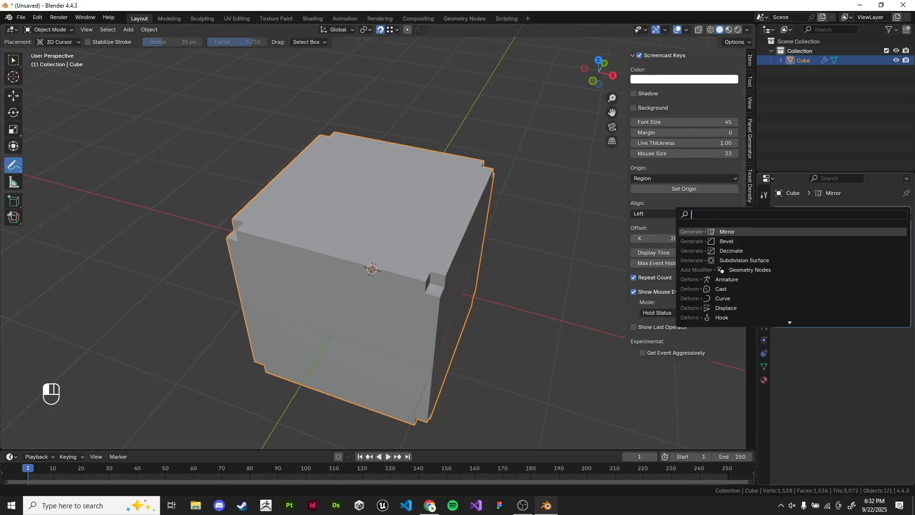
text(mirror)
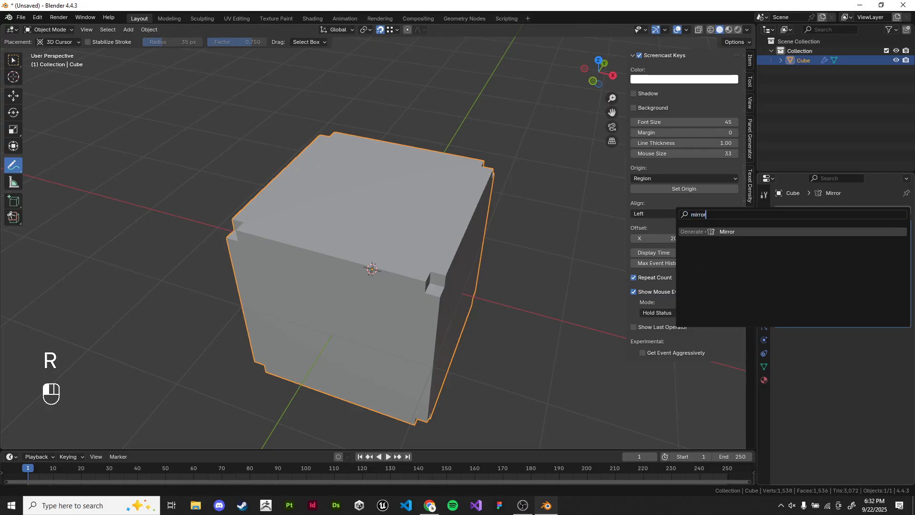
key(Return)
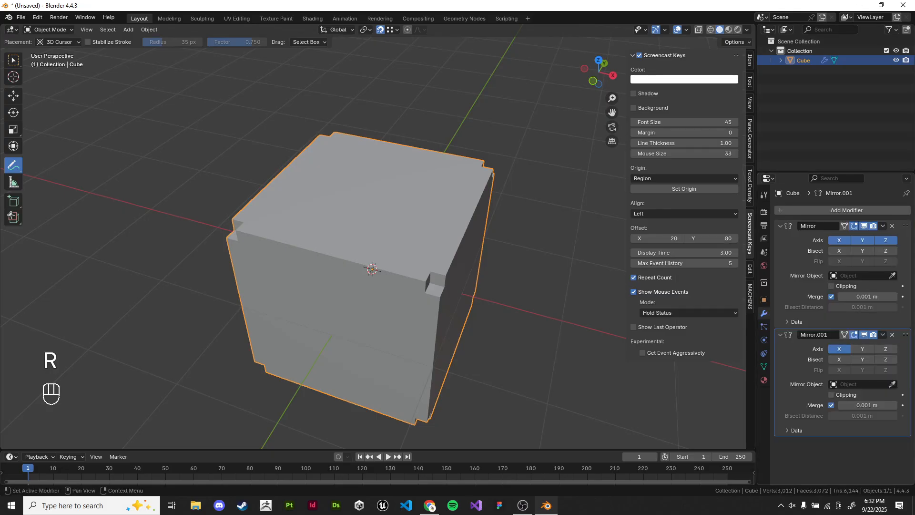
click(893, 334)
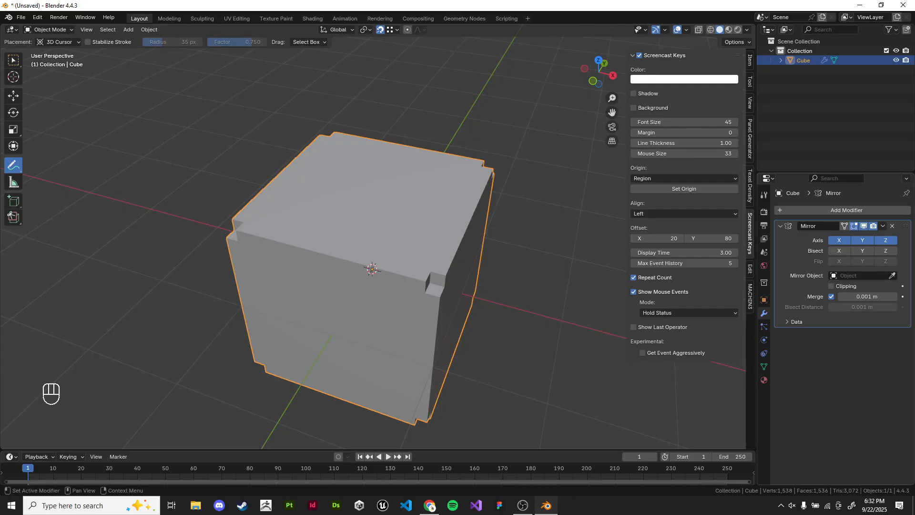
Step: Remove the cube's remaining Mirror modifier and delete the cube from the scene
click(892, 226)
key(x)
click(419, 233)
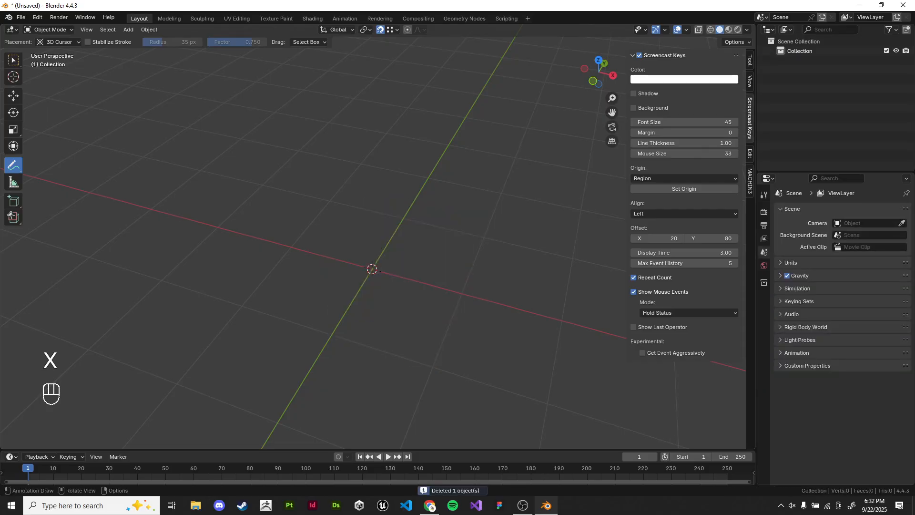
Step: Add a new cube and make a centred horizontal loop cut around it
click(13, 60)
key(shift+a)
mouse_move(348, 159)
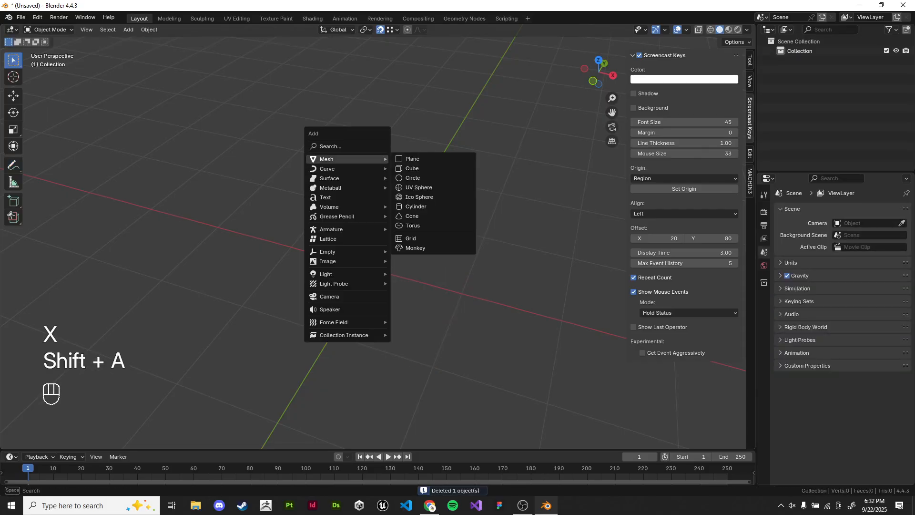
click(415, 169)
key(Tab)
key(ctrl+r)
click(410, 258)
right_click(409, 258)
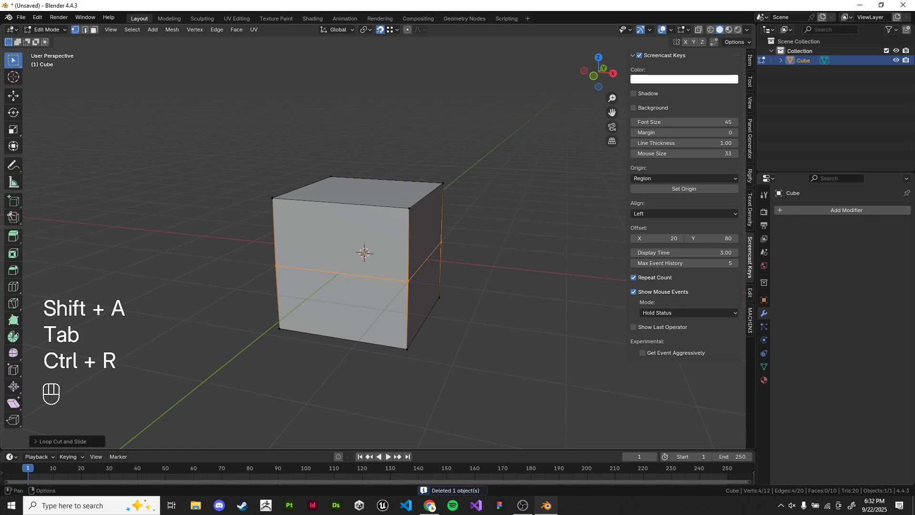
Step: Extrude the upper half of one side face outward to form an overhanging block
click(93, 30)
click(424, 231)
key(e)
click(500, 234)
Step: Try bevelling the inner edge beneath the overhang with 3 segments
middle_drag(500, 234, 467, 174)
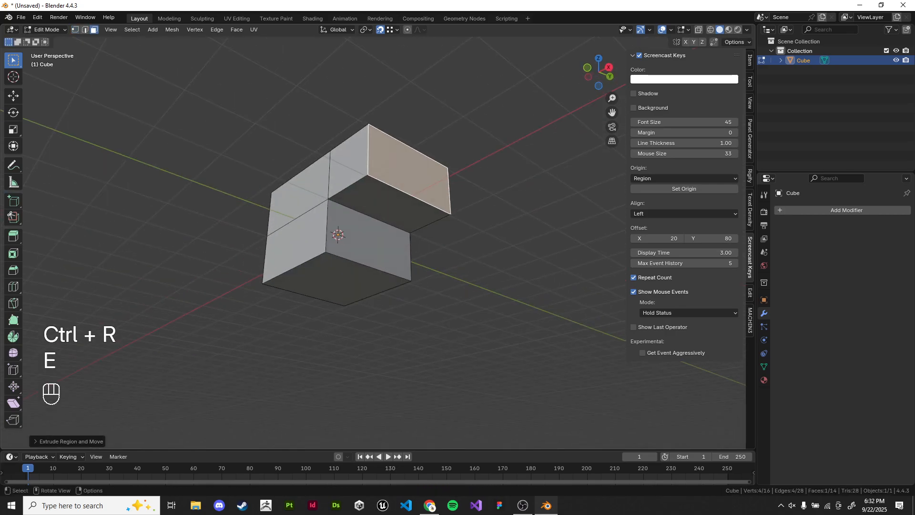
click(84, 29)
click(370, 216)
scroll(338, 214, up, 4)
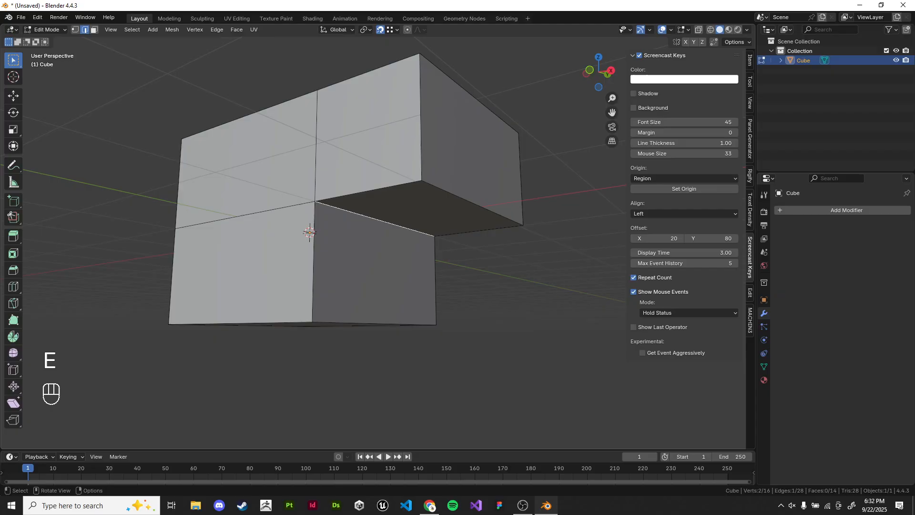
key(ctrl+b)
scroll(558, 101, up, 3)
scroll(558, 101, down, 1)
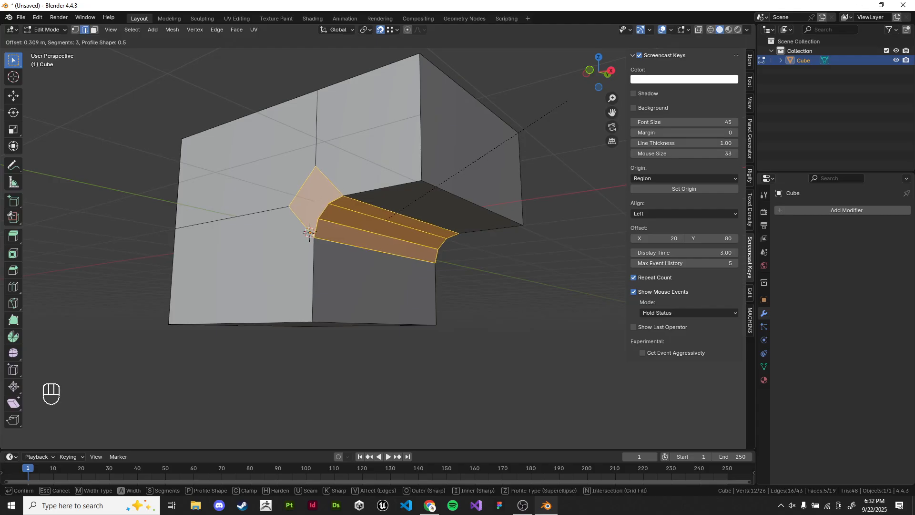
key(Escape)
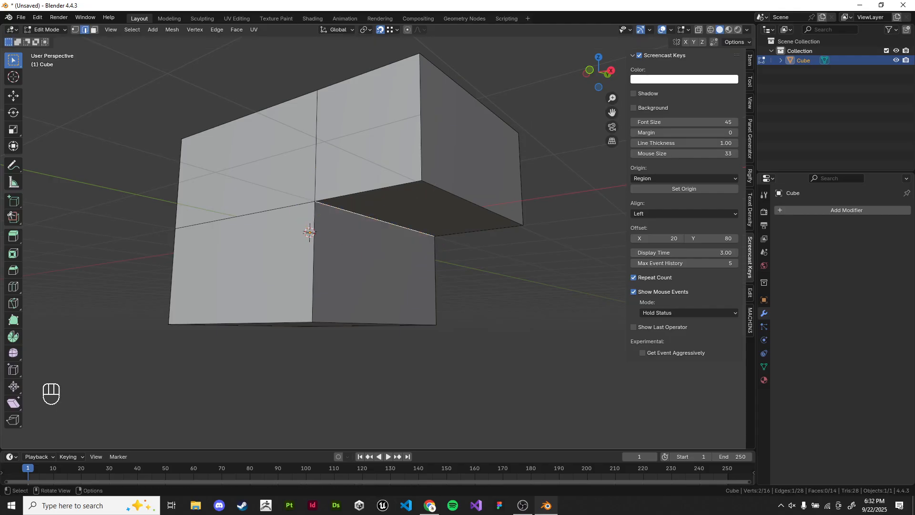
Step: Bevel the overhang's outer lower corner vertex with 2 segments
click(75, 30)
click(422, 181)
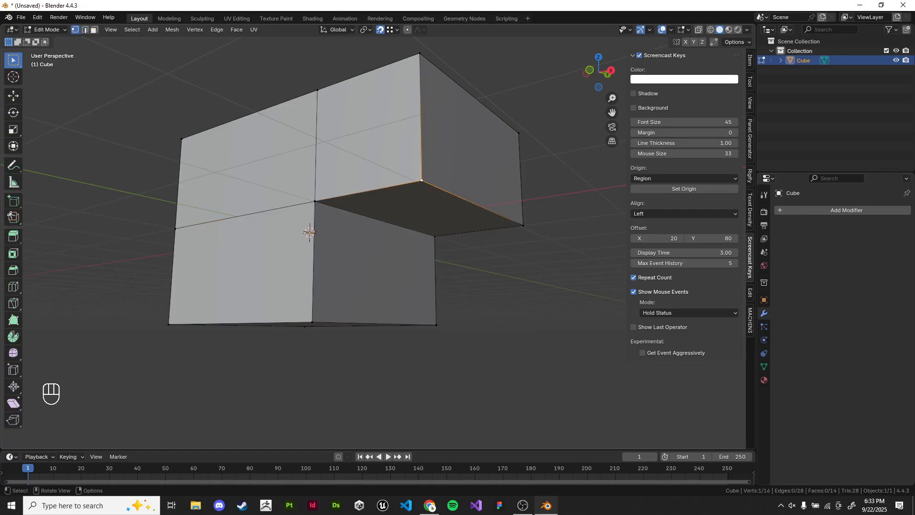
scroll(315, 238, up, 4)
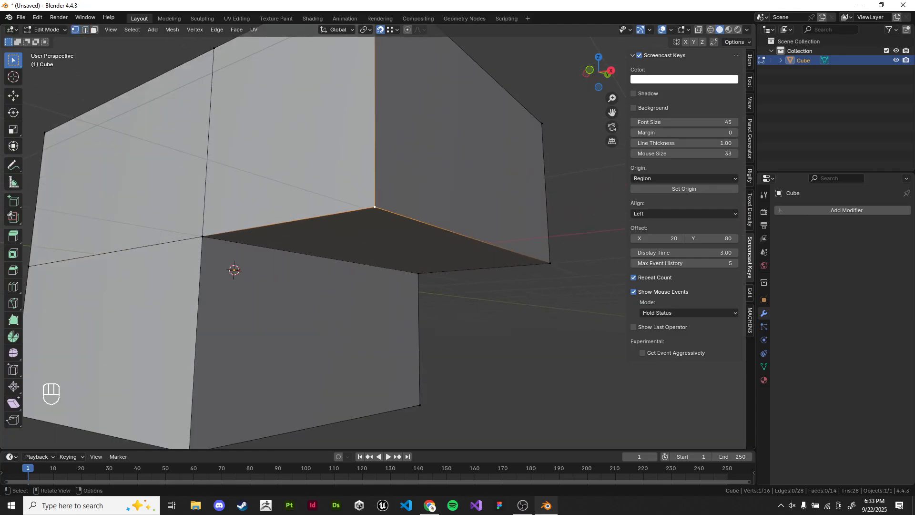
key(ctrl+b)
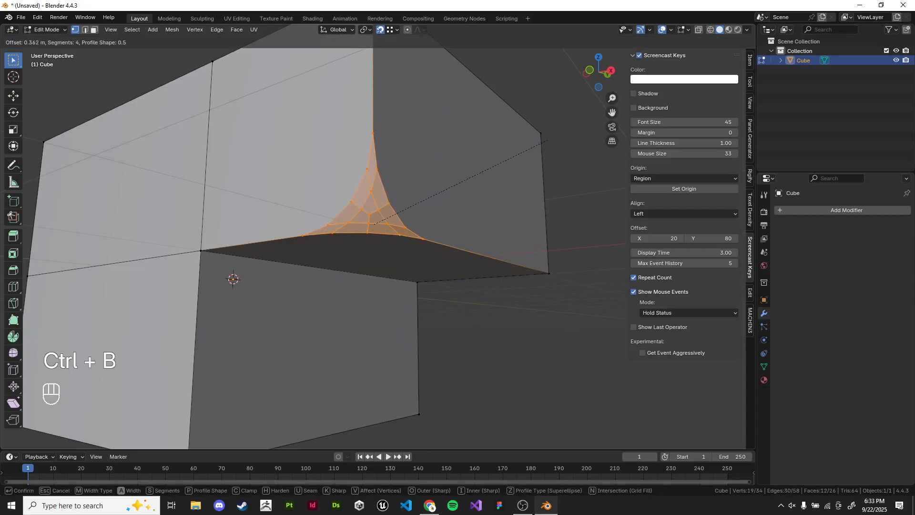
scroll(553, 138, down, 2)
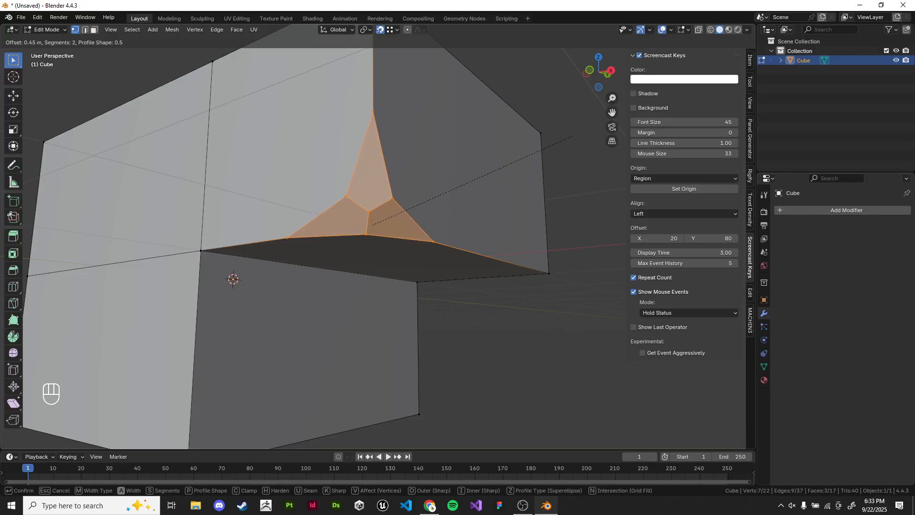
click(553, 136)
Step: Connect the bevel's end-face vertex to that face's far upper corner, and its front vertex to the top vertex where the overhang begins
click(390, 201)
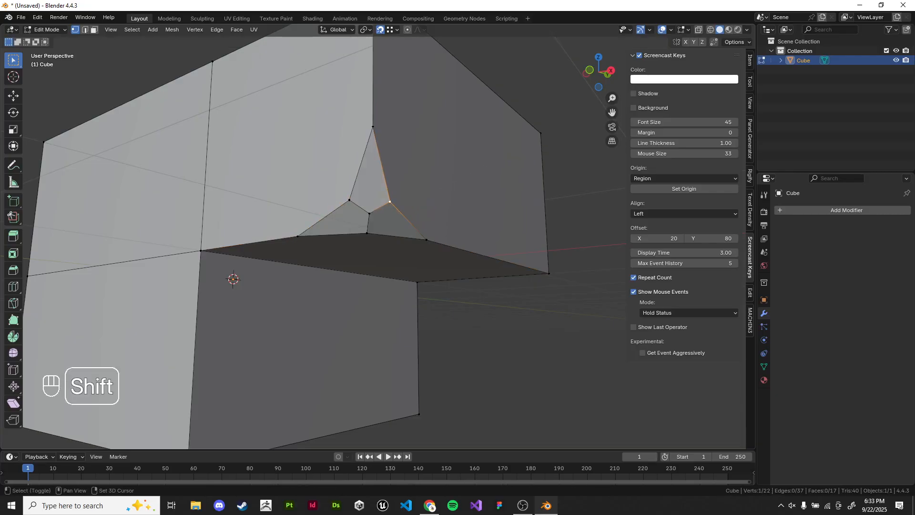
shift+click(541, 133)
key(j)
click(350, 200)
middle_drag(350, 202, 359, 219)
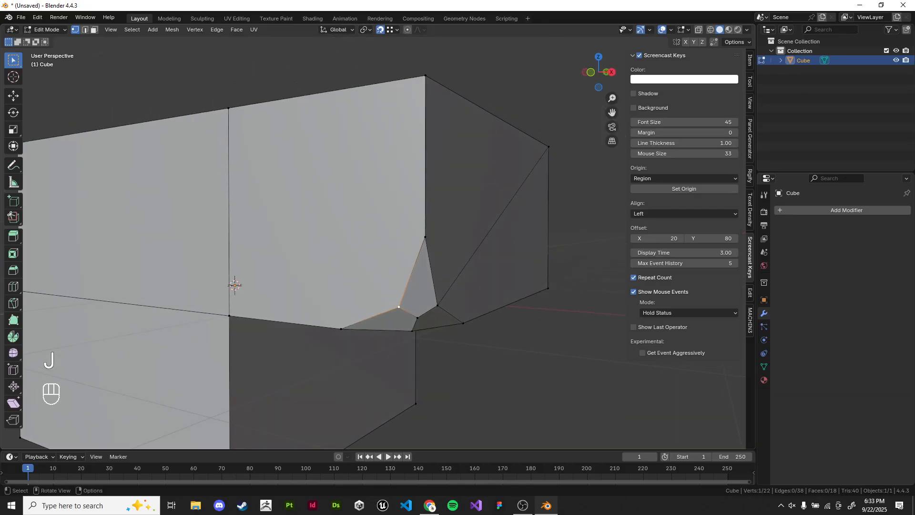
shift+click(229, 109)
key(j)
Step: Connect the bevel's underside vertex to the far inner corner beneath the overhang
middle_drag(239, 158, 232, 81)
scroll(372, 237, down, 3)
click(393, 102)
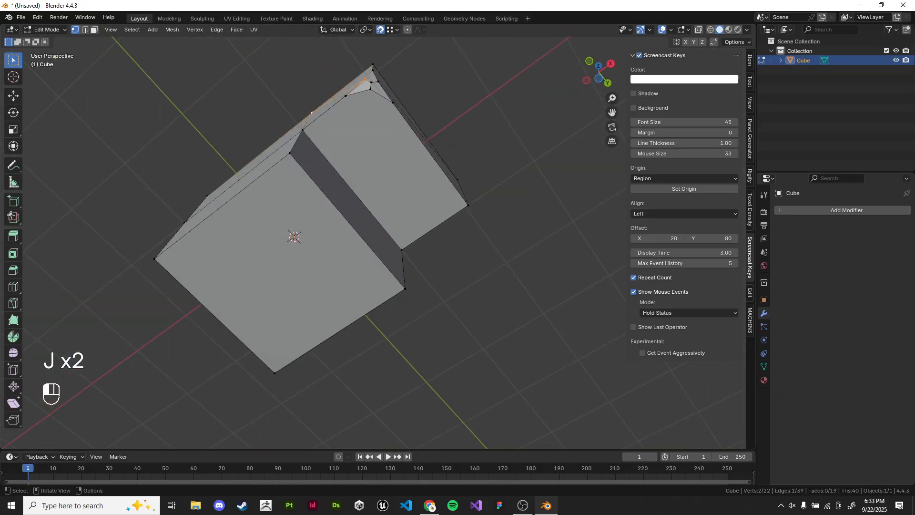
click(371, 89)
shift+click(402, 250)
key(j)
click(451, 277)
middle_drag(450, 277, 446, 339)
scroll(456, 341, up, 2)
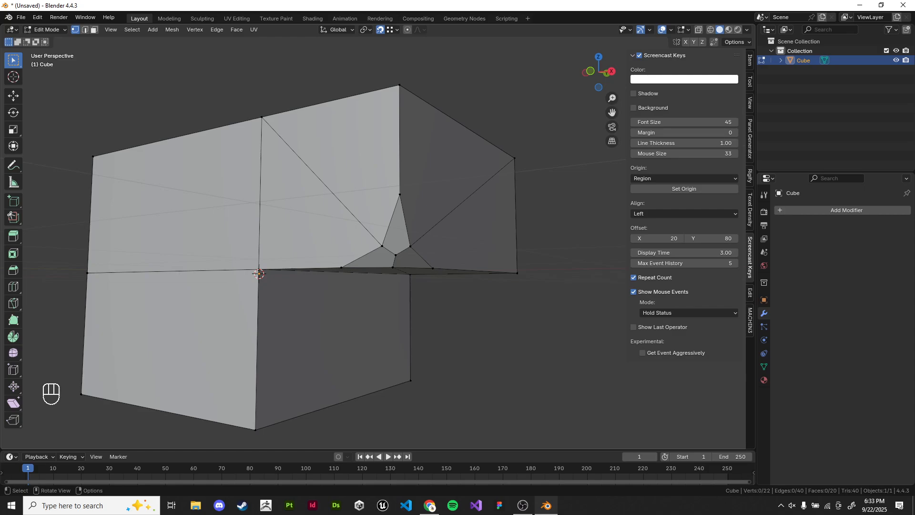
Step: Try bevelling the overhang's outer upper corner vertex with 2 segments
key(Tab)
middle_drag(446, 339, 398, 338)
scroll(458, 309, down, 3)
middle_drag(381, 286, 365, 310)
key(Tab)
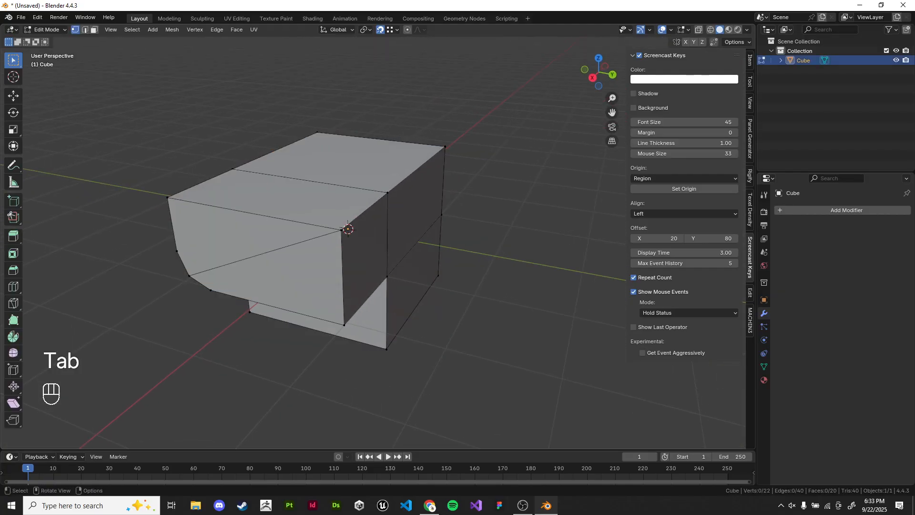
click(343, 229)
middle_drag(344, 229, 341, 242)
scroll(341, 242, up, 1)
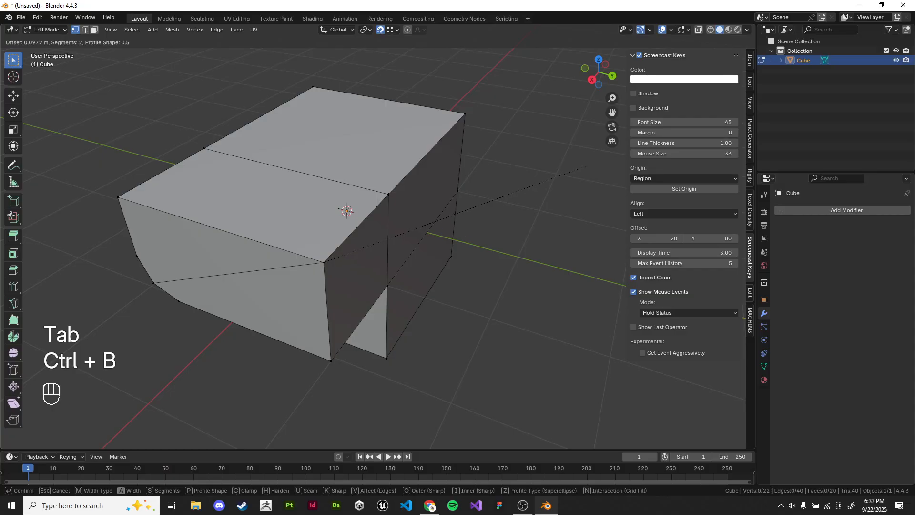
click(347, 211)
middle_drag(347, 211, 332, 241)
scroll(337, 235, up, 2)
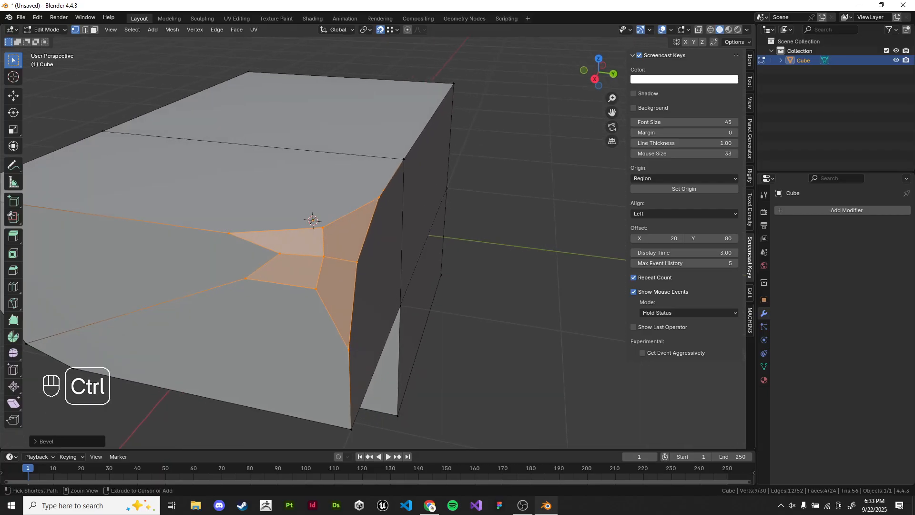
Step: Undo all the corner vertex bevels and vertex connections made on the overhanging block
key(ctrl+z)
key(ctrl+z)
key(ctrl+z)
key(ctrl+z)
key(ctrl+z)
key(ctrl+z)
key(ctrl+z)
key(ctrl+z)
key(ctrl+z)
key(ctrl+z)
key(ctrl+z)
key(ctrl+z)
key(ctrl+z)
key(ctrl+z)
key(ctrl+z)
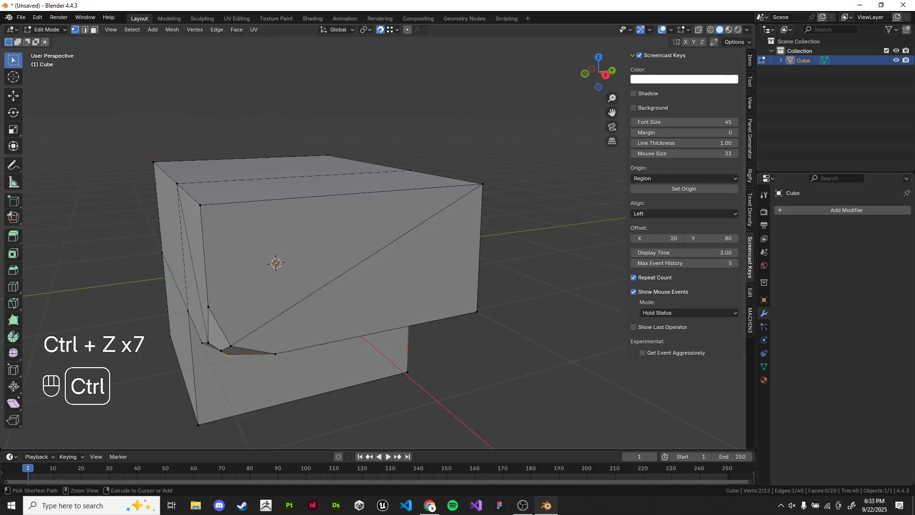
key(ctrl+z)
key(ctrl+z)
key(ctrl+z)
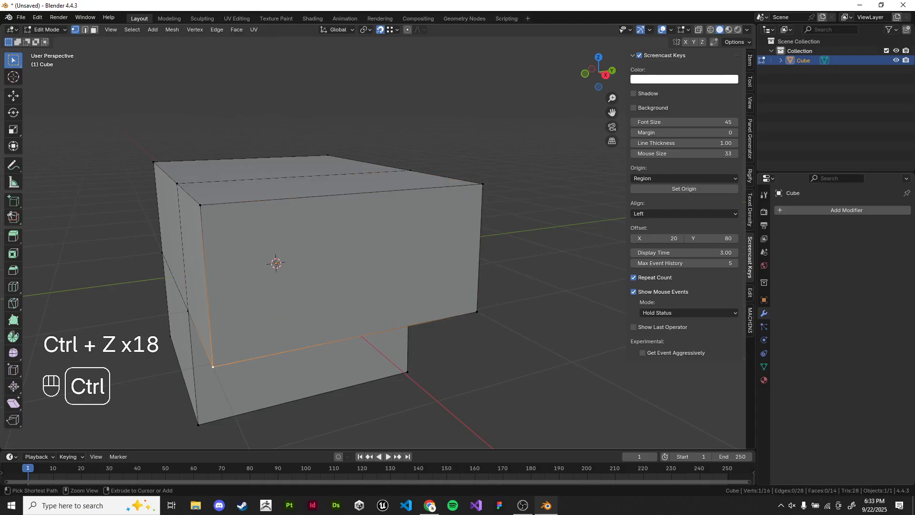
key(ctrl+z)
Step: Bevel the three edges meeting at the overhang's outer lower corner with 2 segments
middle_drag(277, 263, 265, 274)
click(84, 30)
middle_drag(276, 177, 317, 162)
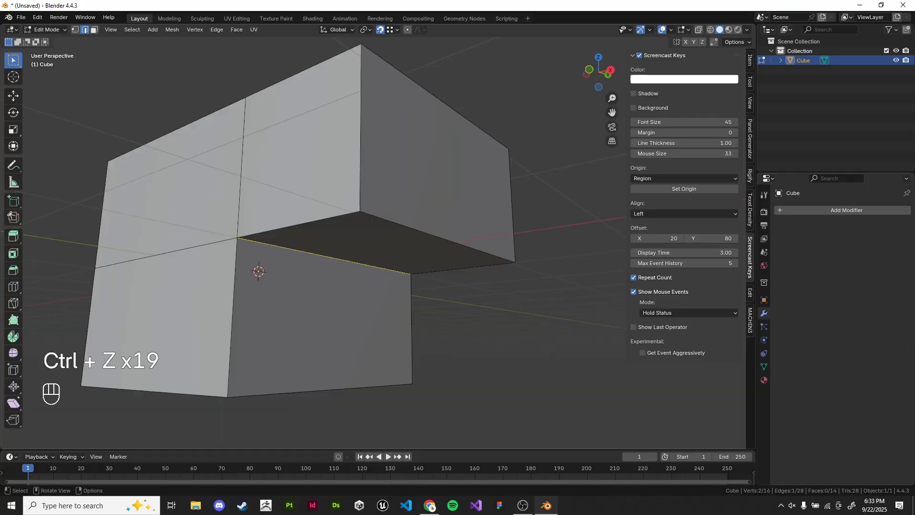
click(361, 157)
shift+click(315, 222)
shift+click(417, 230)
middle_drag(443, 239, 405, 267)
key(ctrl+b)
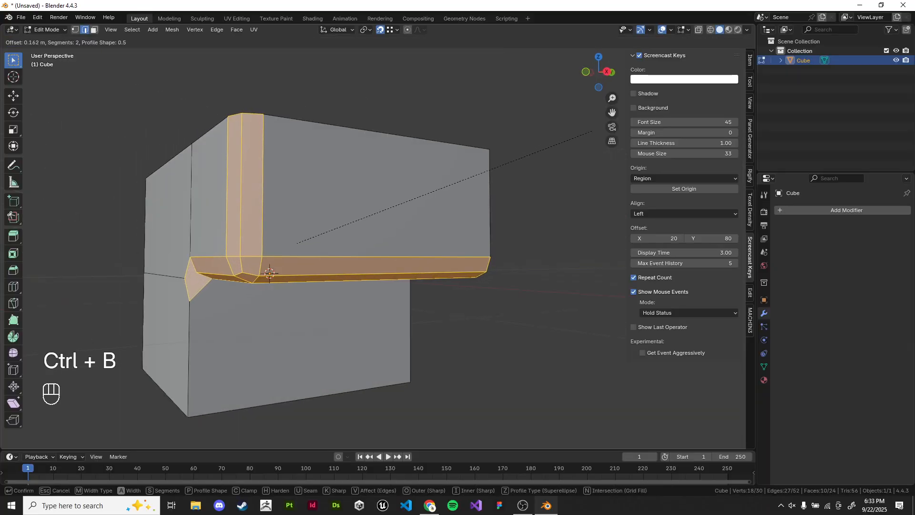
click(529, 133)
click(529, 134)
middle_drag(529, 133, 566, 135)
Step: Nudge four vertices on the side and outer faces of the overhang's bevelled lower corner to adjust its shape
click(75, 29)
middle_drag(248, 200, 267, 171)
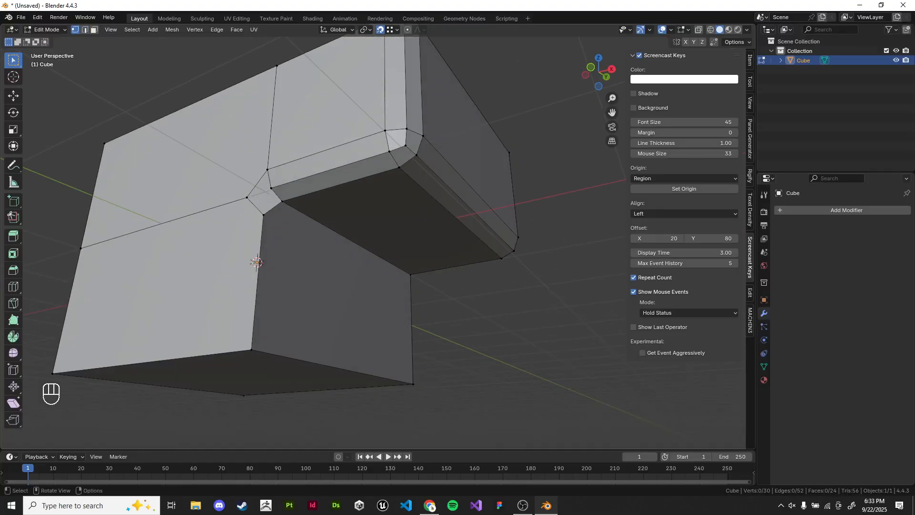
middle_drag(439, 176, 444, 189)
click(450, 195)
key(g)
click(450, 196)
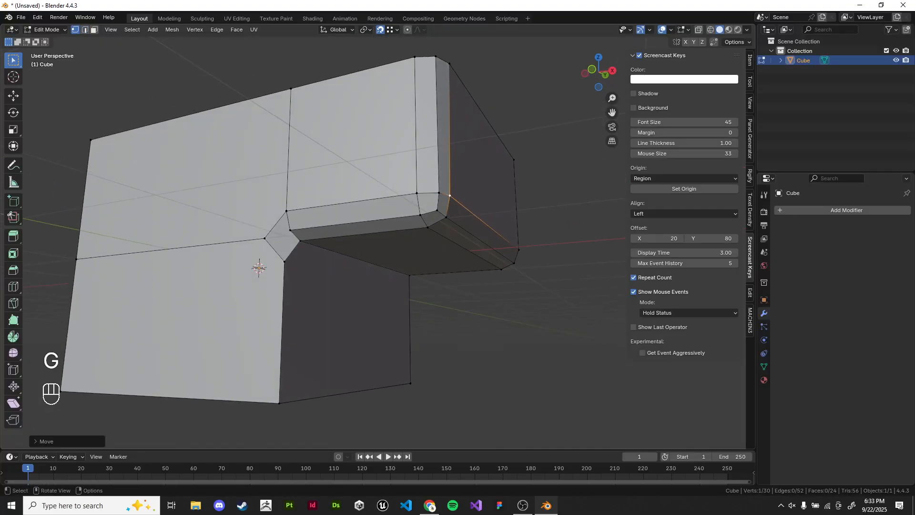
click(436, 207)
key(g)
click(435, 207)
click(439, 193)
key(g)
click(435, 191)
click(417, 193)
key(g)
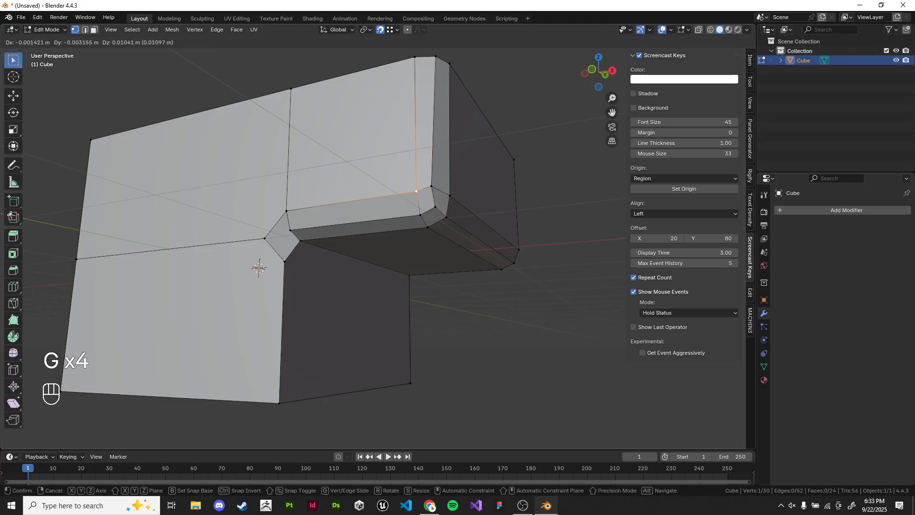
click(417, 190)
Step: Nudge the three underside vertices of the overhang's bevelled corner outward or downward to reshape it
middle_drag(417, 191, 393, 157)
click(305, 55)
key(g)
click(304, 64)
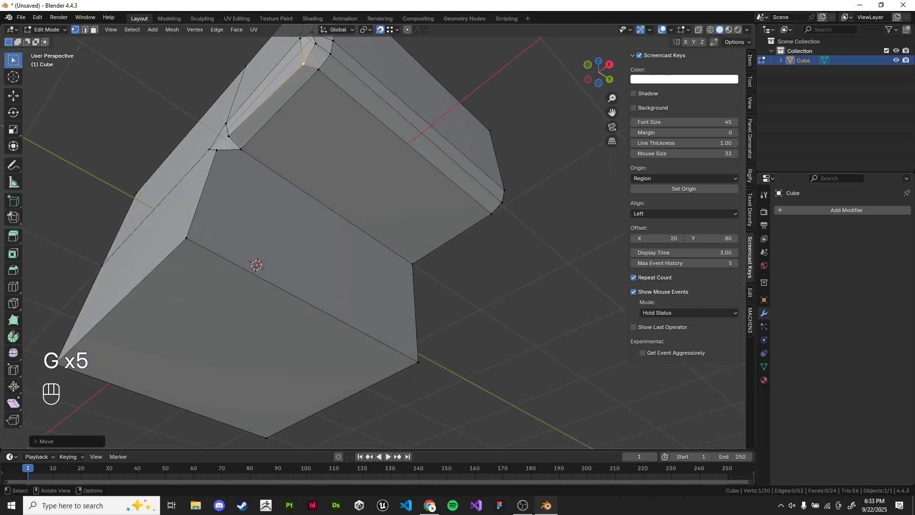
click(319, 70)
key(g)
click(319, 76)
click(331, 54)
key(g)
click(332, 59)
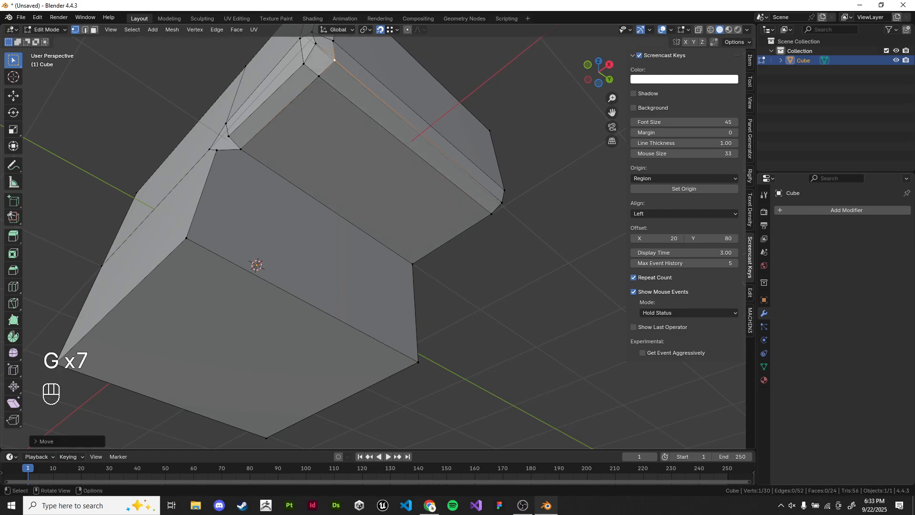
Step: Delete the bevelled cube object and switch to the slide presentation, advancing to the next slide
key(Tab)
middle_drag(332, 59, 356, 89)
scroll(357, 88, down, 2)
key(x)
click(478, 179)
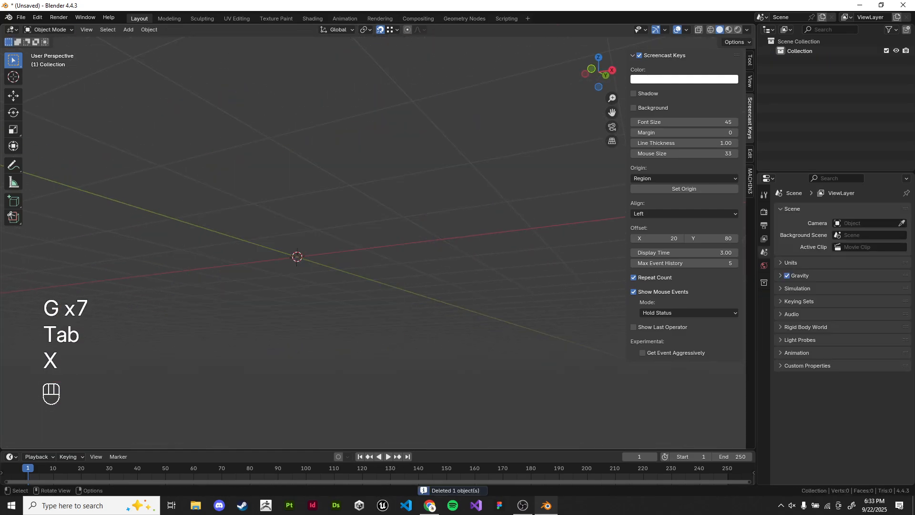
key(alt+Tab)
key(Right)
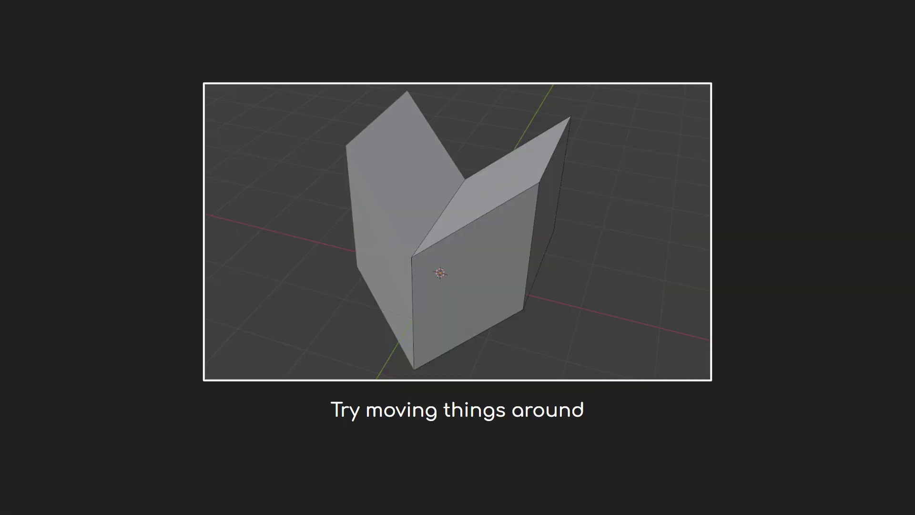
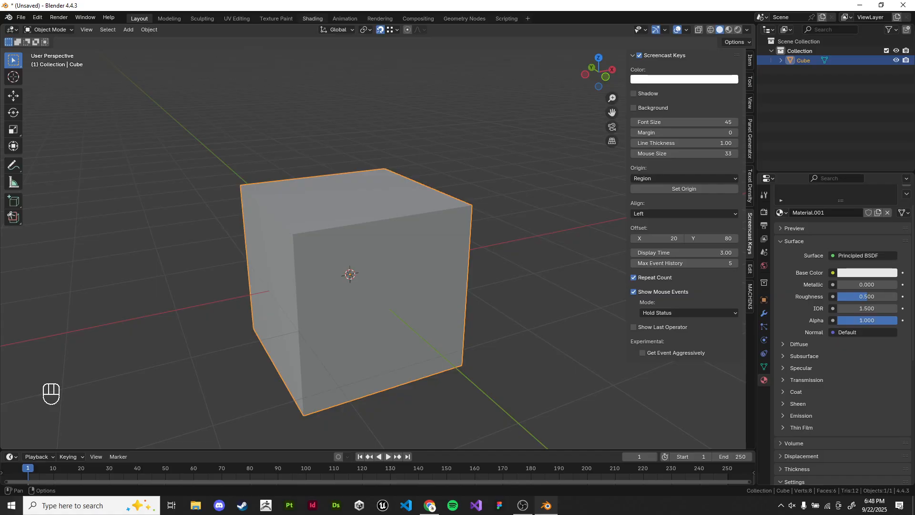
Step: Examine the cube material's Principled BSDF and Material Output nodes in the Shading workspace, and return to the Layout workspace
click(313, 18)
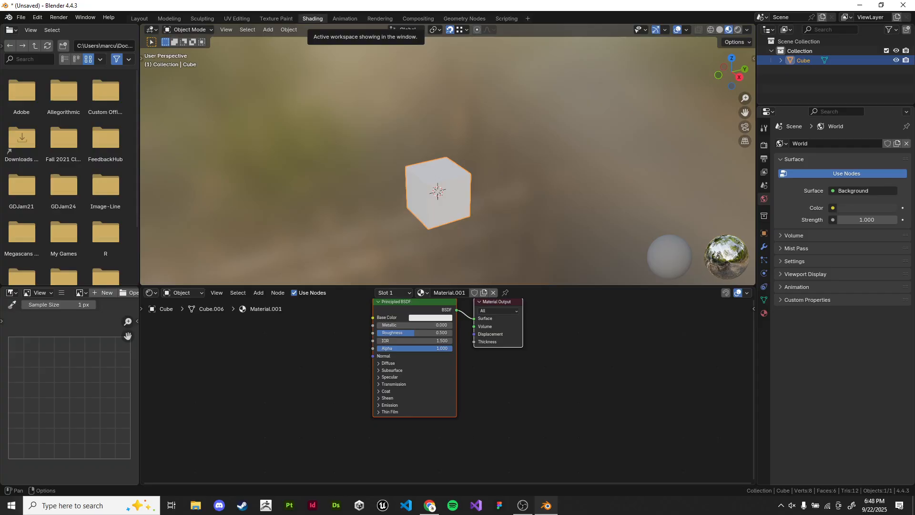
key(Home)
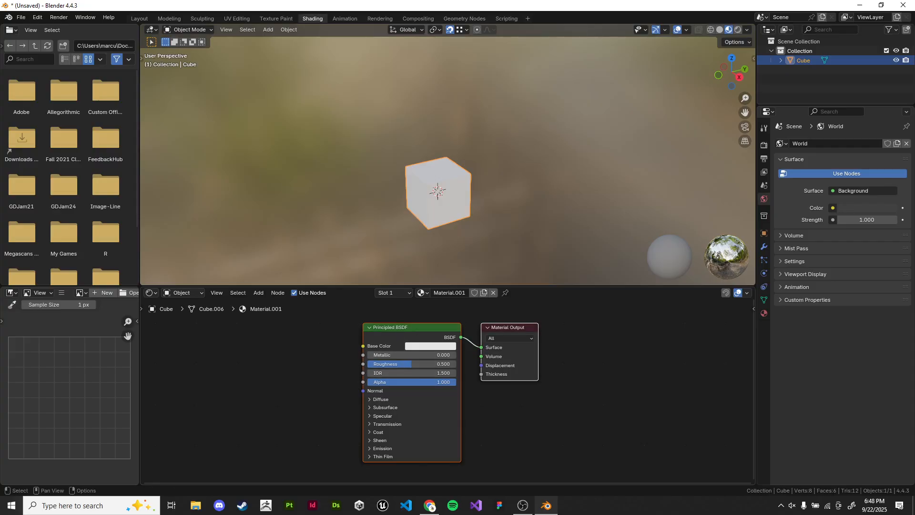
key(alt+a)
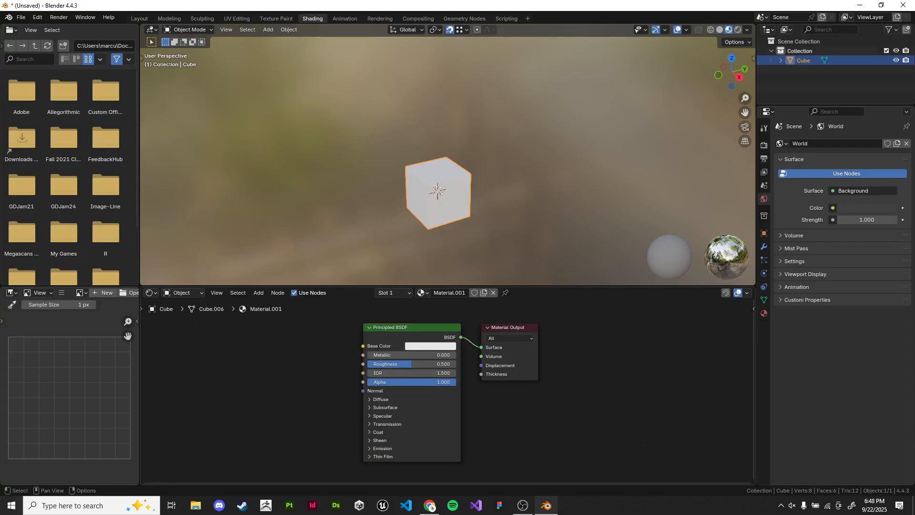
shift+middle_drag(430, 405, 409, 404)
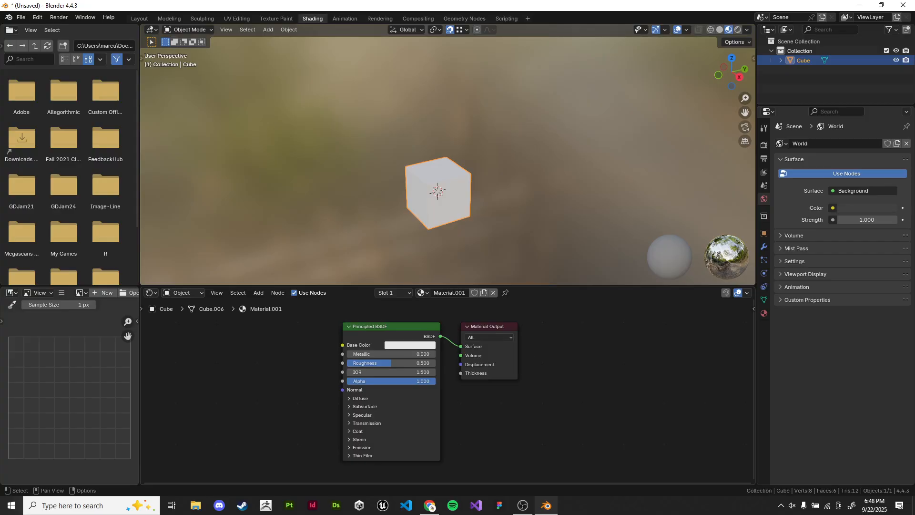
middle_drag(496, 351, 458, 333)
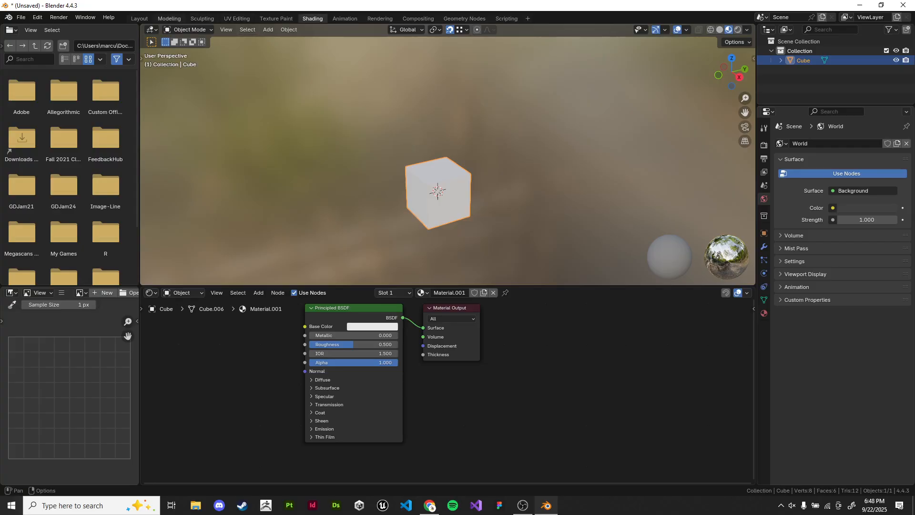
click(139, 18)
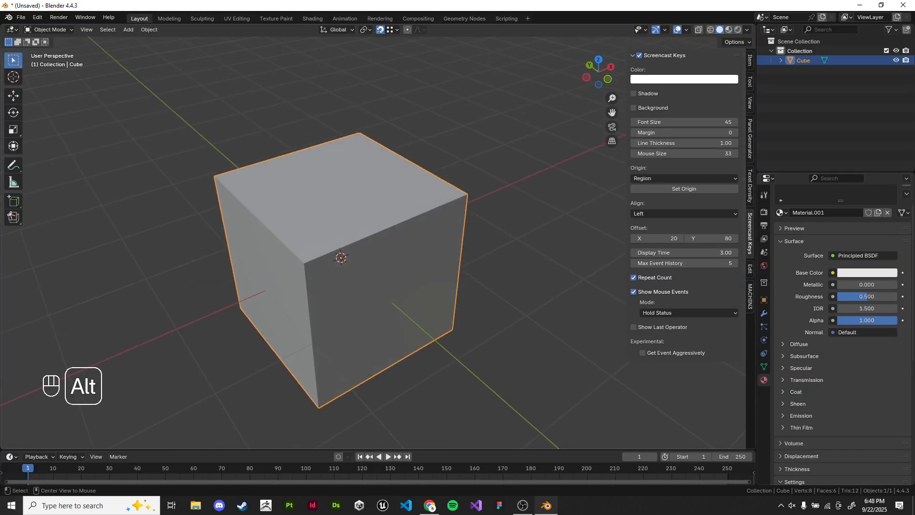
Step: View the slide comparing the obj and fbx file formats and switch back to Blender
key(alt+Tab)
key(alt+Tab)
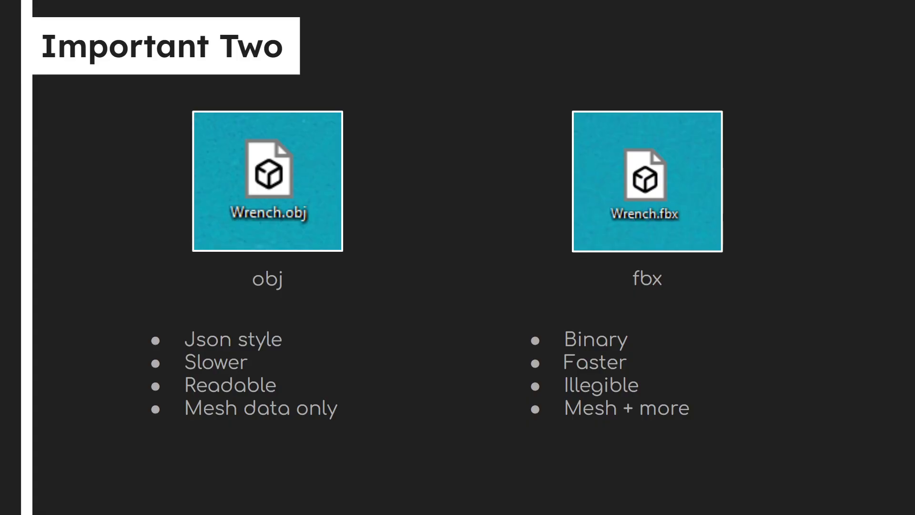
key(alt+Tab)
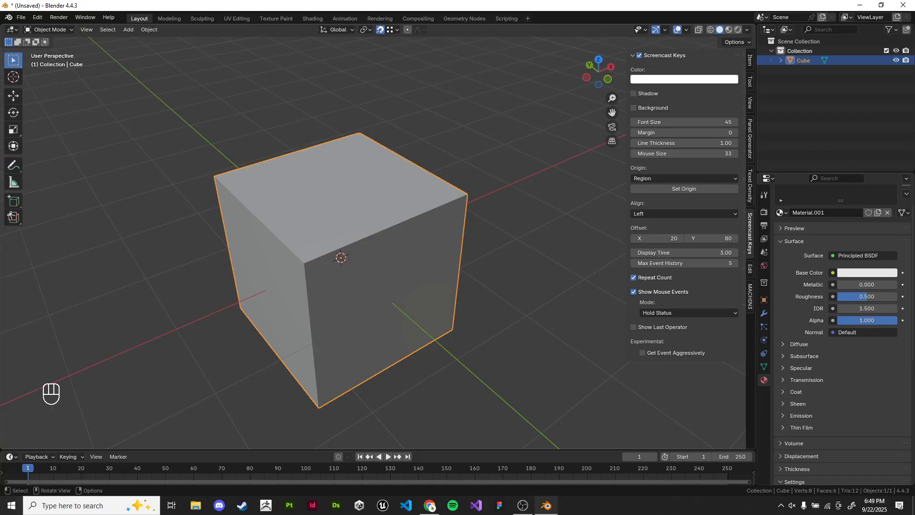
Step: Open the FBX export options, review the include, object type and transform settings, and put the export window away
click(21, 17)
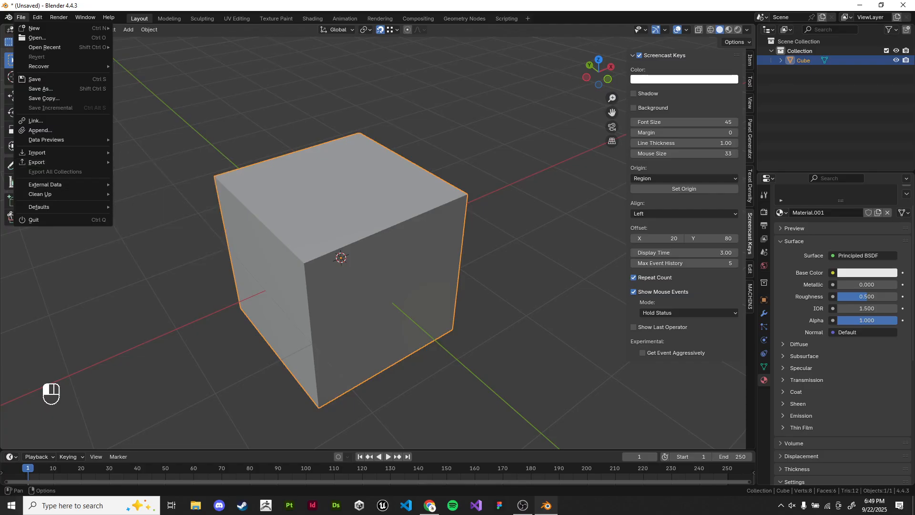
mouse_move(57, 162)
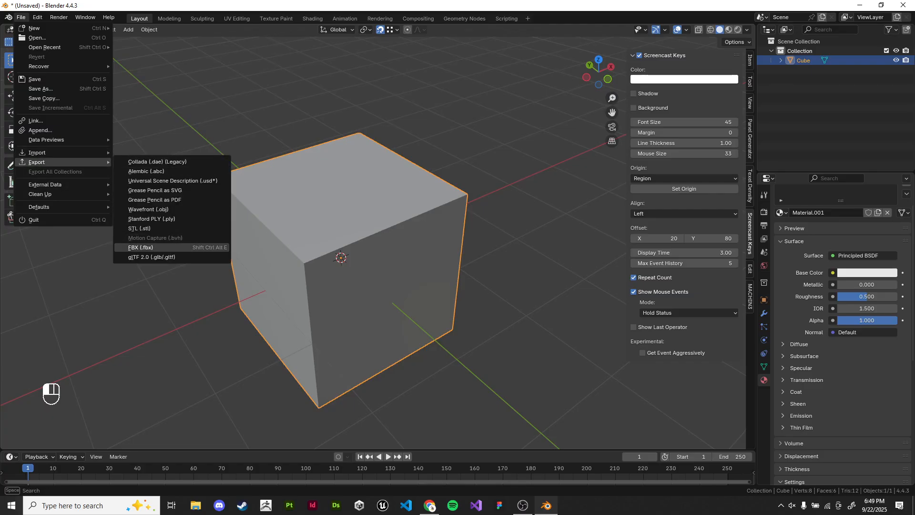
click(140, 248)
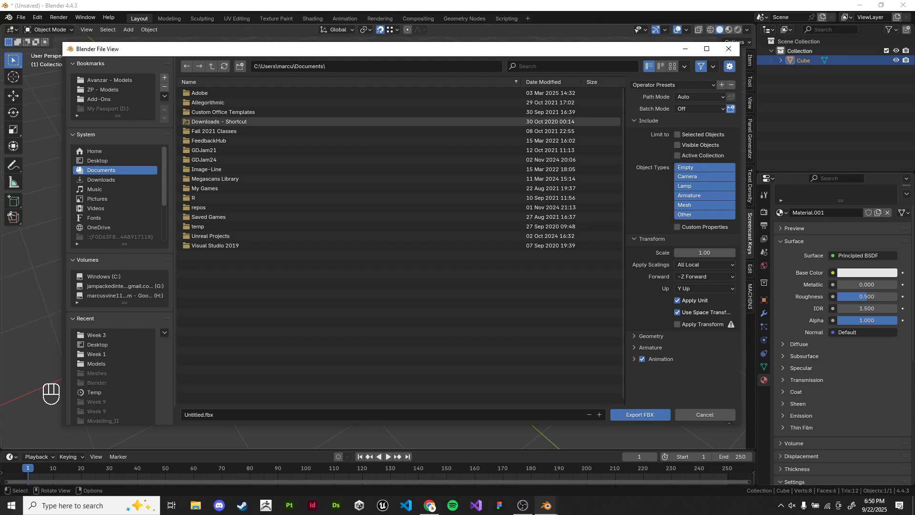
drag(363, 49, 373, 48)
click(21, 17)
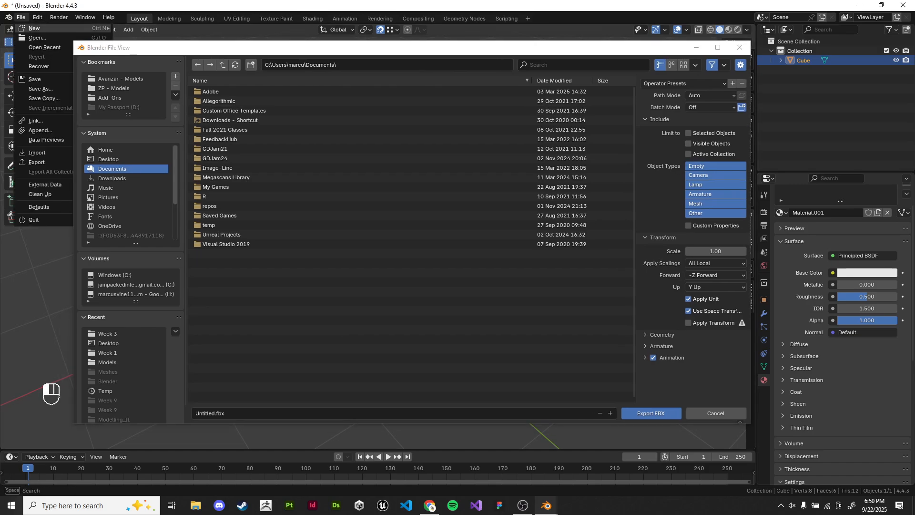
drag(373, 48, 346, 57)
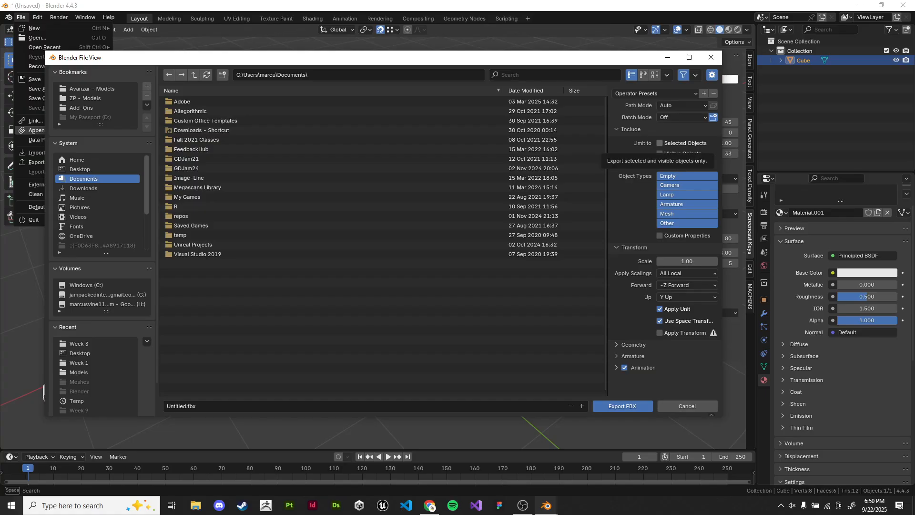
click(668, 58)
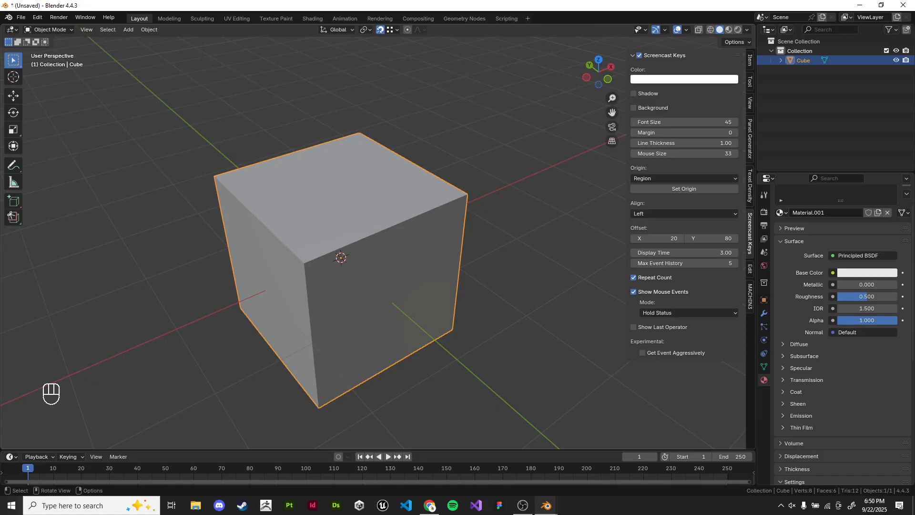
Step: Scale the cube down uniformly and raise it vertically so its base sits near the grid floor
scroll(341, 270, down, 2)
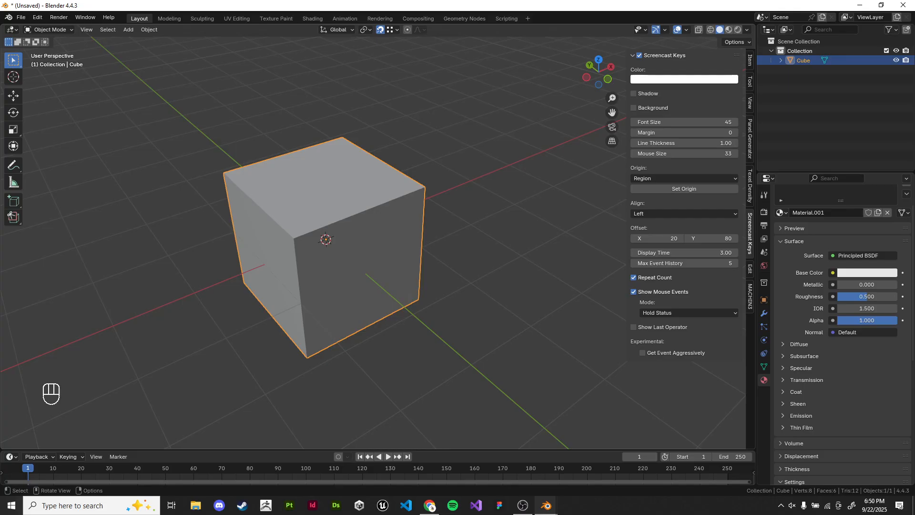
mouse_move(521, 241)
middle_down()
mouse_move(521, 219)
mouse_move(530, 249)
middle_up()
key(Tab)
key(Tab)
key(s)
click(401, 248)
key(g)
middle_click(402, 238)
click(402, 231)
Step: Set the cube's origin to the centre of its bottom face using the 3D cursor, and snap it to the world origin
key(Tab)
key(z)
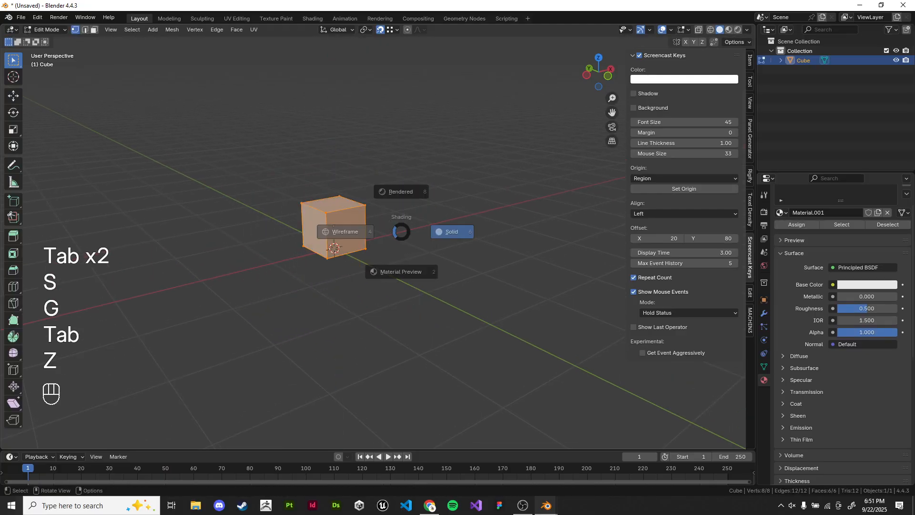
drag(245, 285, 381, 224)
key(shift+s)
key(Tab)
key(q)
click(436, 246)
key(shift+s)
key(shift+s)
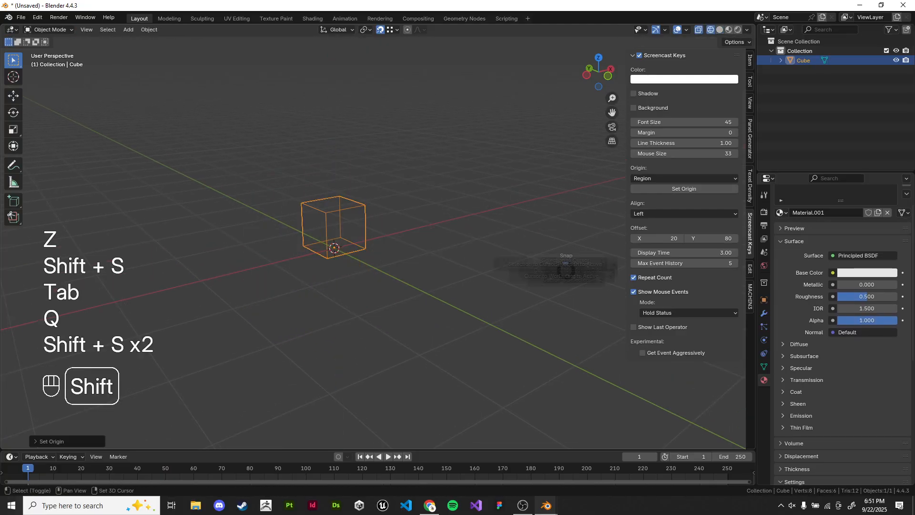
Step: Return to solid shading and scale the cube along the X axis into a long block
middle_drag(571, 257, 565, 284)
scroll(566, 285, up, 2)
key(z)
key(s)
middle_click(458, 227)
click(566, 186)
middle_drag(567, 186, 595, 169)
Step: Duplicate the block's top face, raise the copy slightly above the block, and extrude it into a thin slab
key(Tab)
click(94, 29)
click(337, 215)
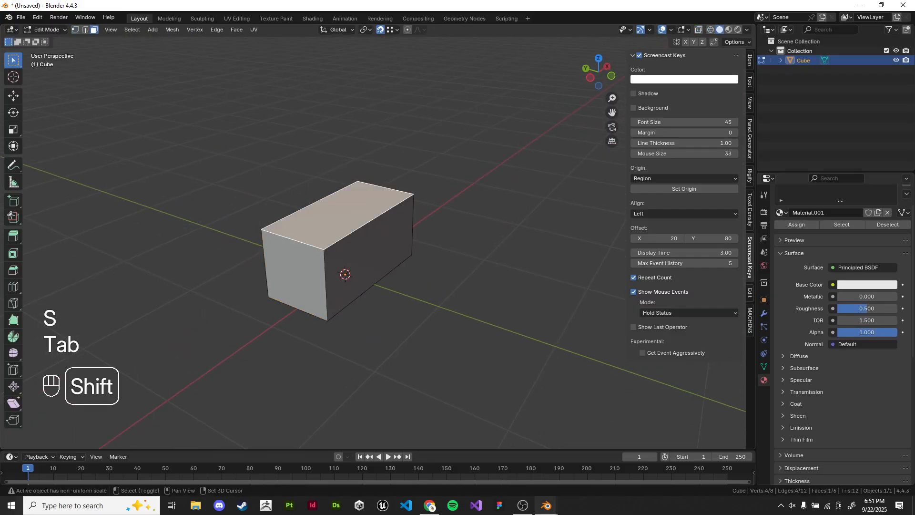
key(shift+d)
right_click(337, 214)
key(g)
middle_click(337, 208)
click(337, 204)
key(e)
click(337, 196)
Step: Move the slab's long front face outward so the slab overhangs the block, and return to object mode
scroll(336, 193, up, 4)
click(337, 187)
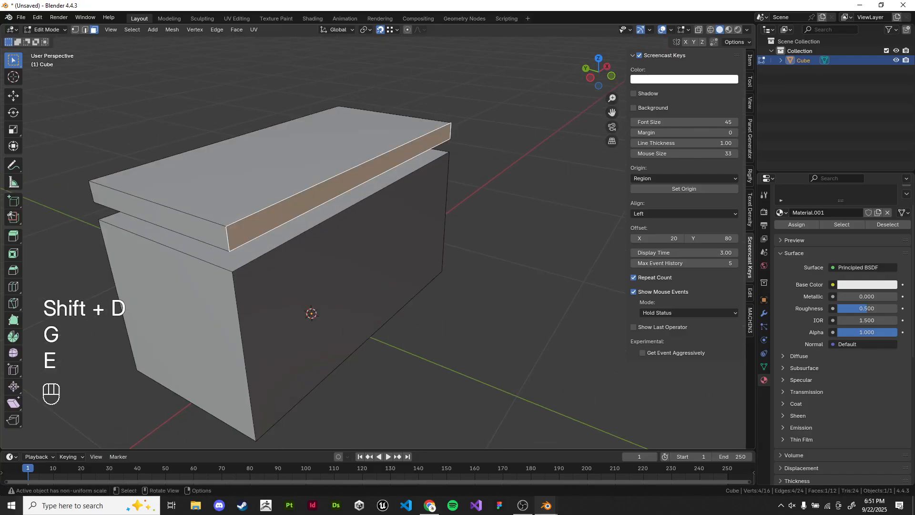
key(g)
middle_click(348, 191)
click(365, 200)
key(Tab)
mouse_move(364, 200)
middle_down()
mouse_move(329, 179)
mouse_move(348, 198)
middle_up()
Step: Add a mesh cylinder with 8 vertices
scroll(348, 198, down, 4)
key(shift+a)
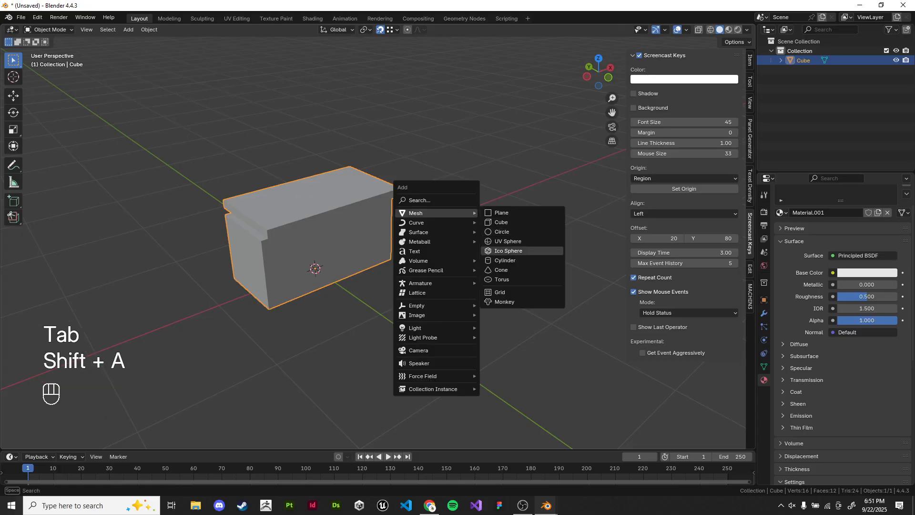
click(522, 260)
click(56, 441)
click(122, 327)
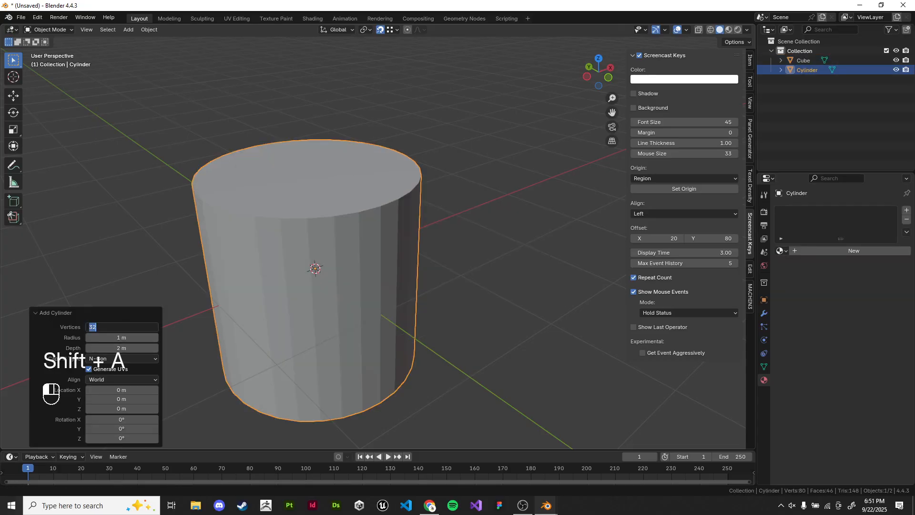
text(8)
key(Return)
Step: Set the cylinder's origin to the centre of its bottom face using the 3D cursor, and snap the cylinder to the world origin
middle_drag(200, 301, 198, 267)
scroll(198, 267, down, 2)
key(Tab)
key(z)
drag(170, 255, 462, 363)
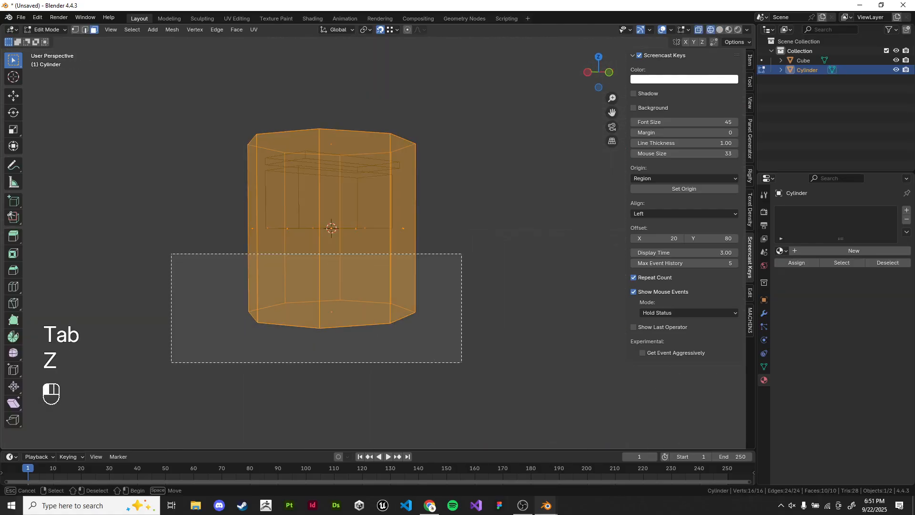
key(shift+s)
key(Tab)
key(q)
click(471, 321)
key(shift+s)
key(shift+s)
key(shift+s)
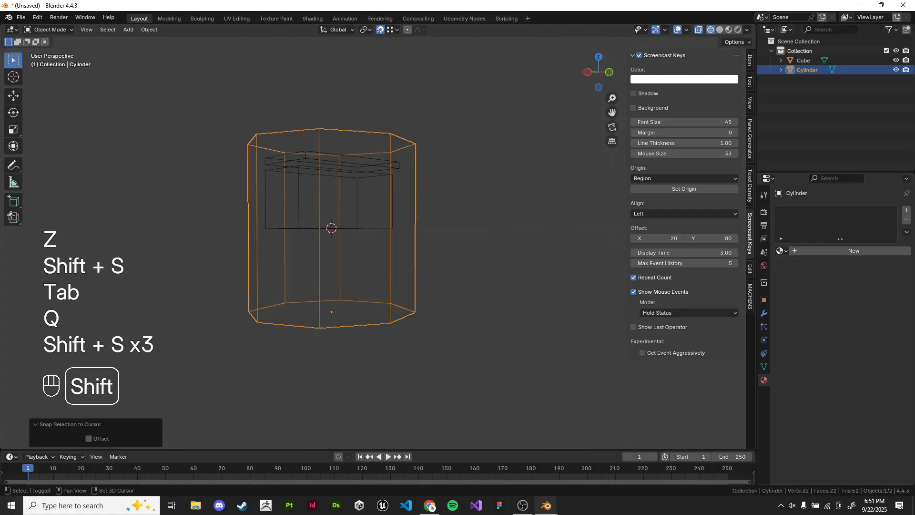
key(shift+s)
Step: Scale the whole cylinder down uniformly so it fits within the block's footprint
middle_drag(469, 305, 467, 350)
scroll(378, 242, up, 1)
key(s)
click(389, 213)
Step: Raise the cylinder's top face about 2.74 m along Z to form a tall column
key(Tab)
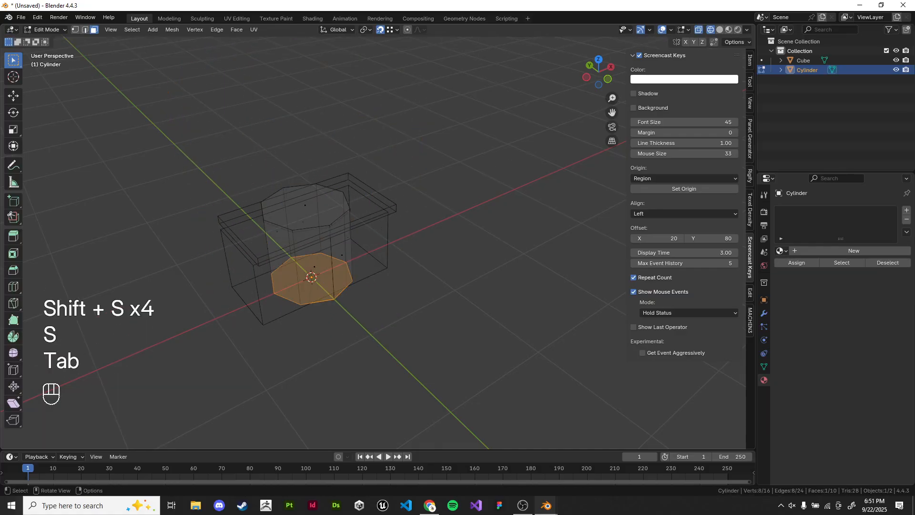
click(305, 205)
key(g)
key(z)
right_click(334, 138)
scroll(334, 138, down, 6)
key(g)
key(z)
click(510, 141)
Step: Scale the column's top face in to about 0.57 for a taper, and lower it along Z
key(s)
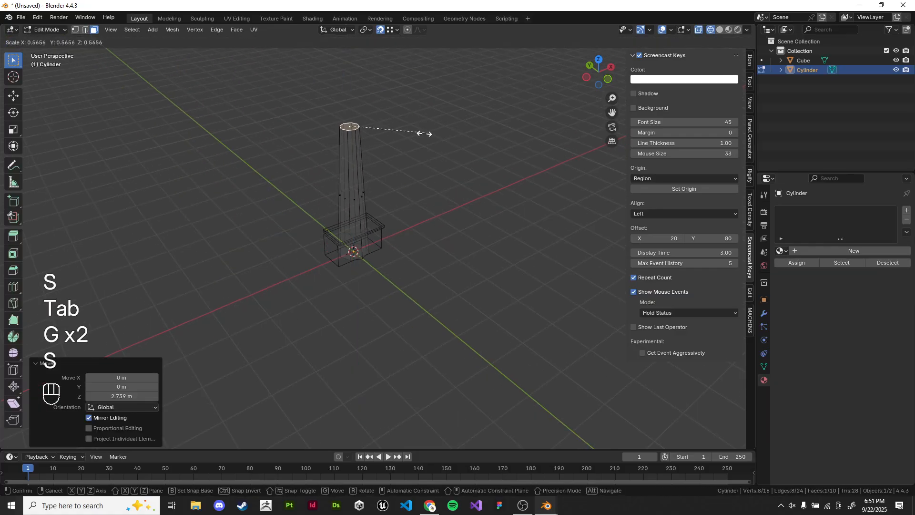
click(422, 135)
key(g)
key(z)
click(451, 155)
scroll(450, 155, up, 3)
key(e)
key(z)
click(444, 136)
key(z)
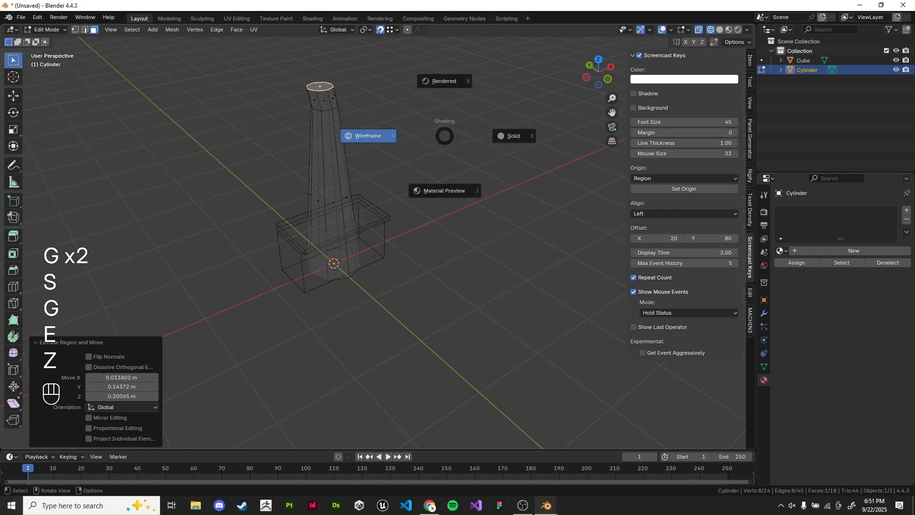
key(ctrl+z)
Step: Extrude the column's top face a short distance straight up along Z, and return to solid shading in object mode
shift+middle_drag(445, 136, 469, 203)
scroll(468, 203, up, 1)
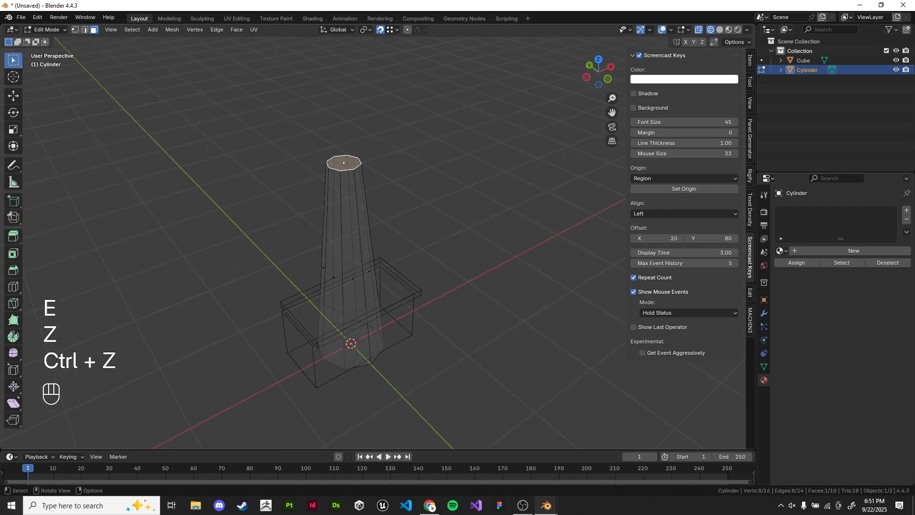
key(e)
key(z)
click(541, 189)
key(z)
click(581, 191)
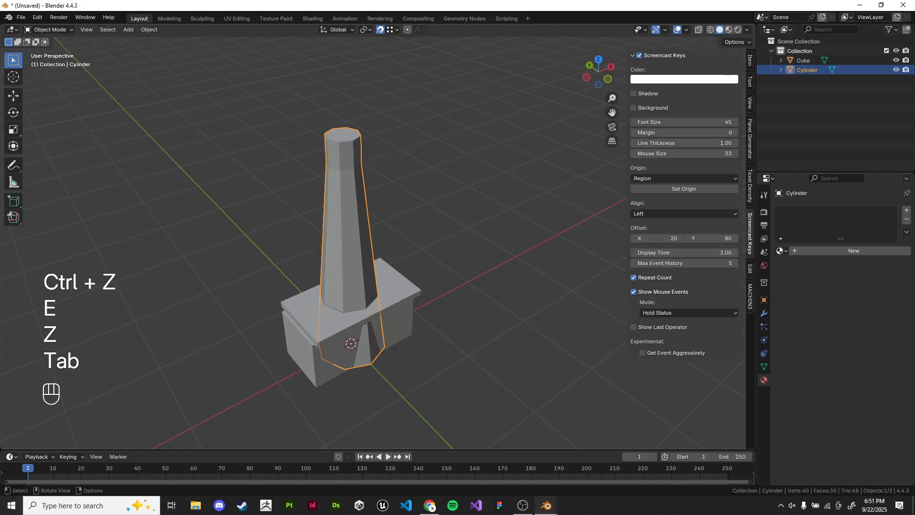
Step: Extrude the column's top face in place, scale it outward to about 1.62, and raise it slightly along Z as a flare
key(Tab)
key(e)
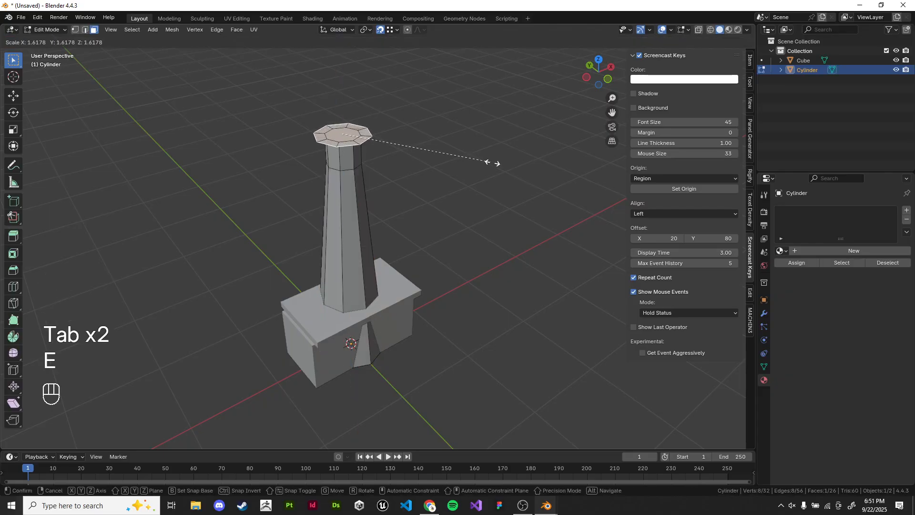
click(491, 162)
key(g)
key(z)
click(491, 150)
Step: Extrude the flared top about 0.41 m upward into a head, and cap it with a short extrusion scaled inward
key(e)
key(z)
click(491, 107)
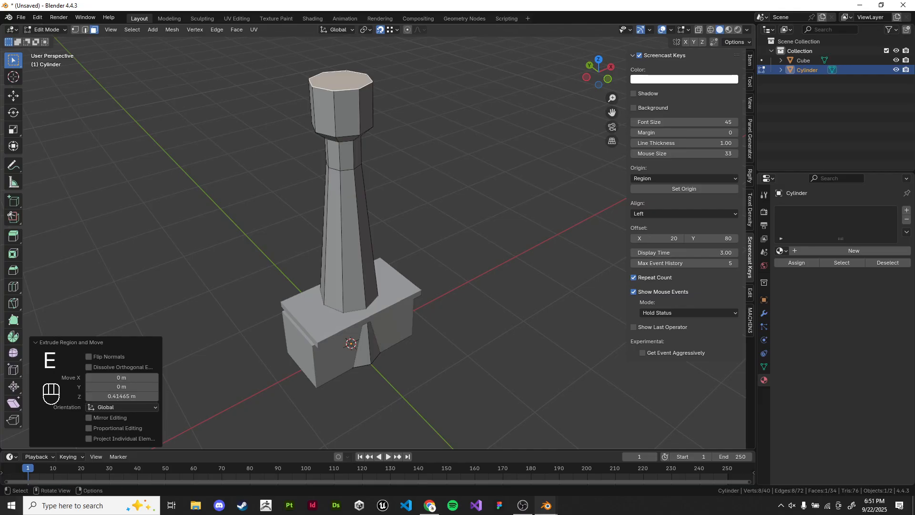
key(e)
click(523, 168)
key(s)
key(Tab)
Step: Scale the column's bottom face to 0.298 on X and Y in wireframe shading
key(Tab)
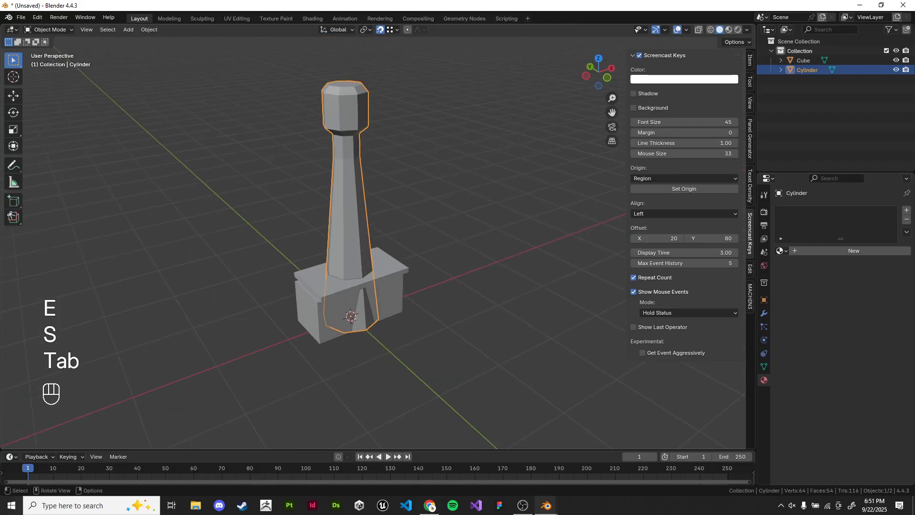
key(shift+z)
key(s)
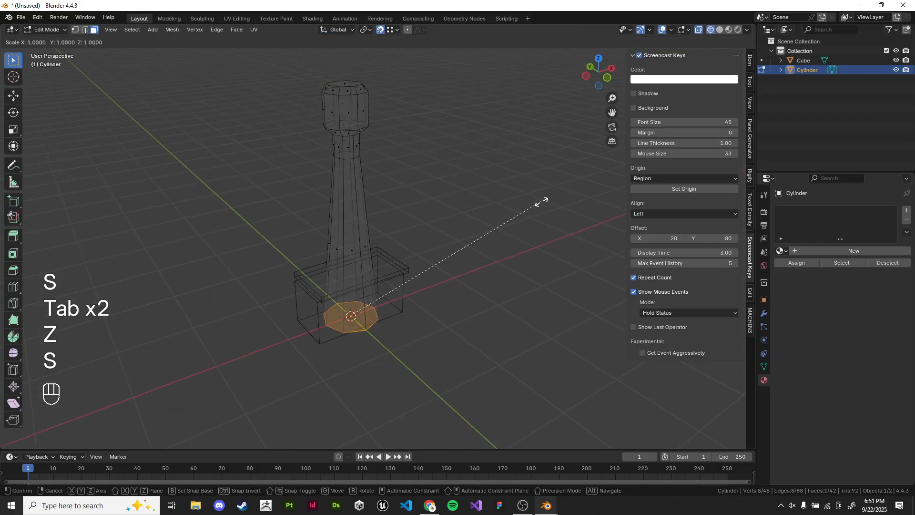
click(379, 267)
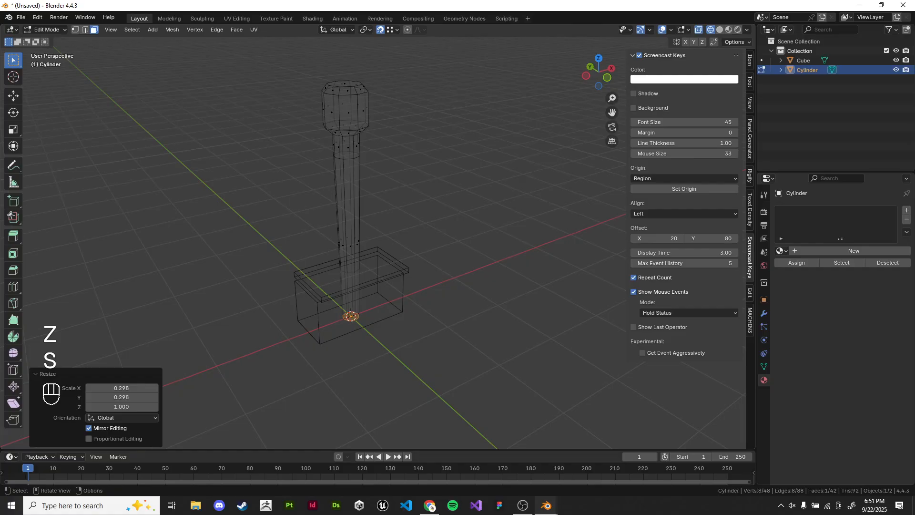
Step: Select the head and neck vertices in front view and scale them to about 0.60 on X and Y with Z locked
key(KP_1)
scroll(379, 241, up, 1)
shift+middle_drag(372, 229, 437, 305)
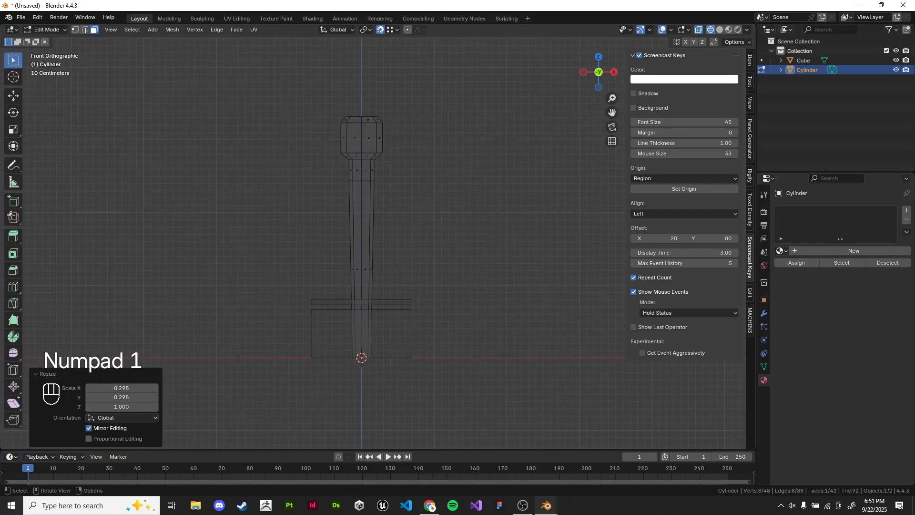
click(75, 29)
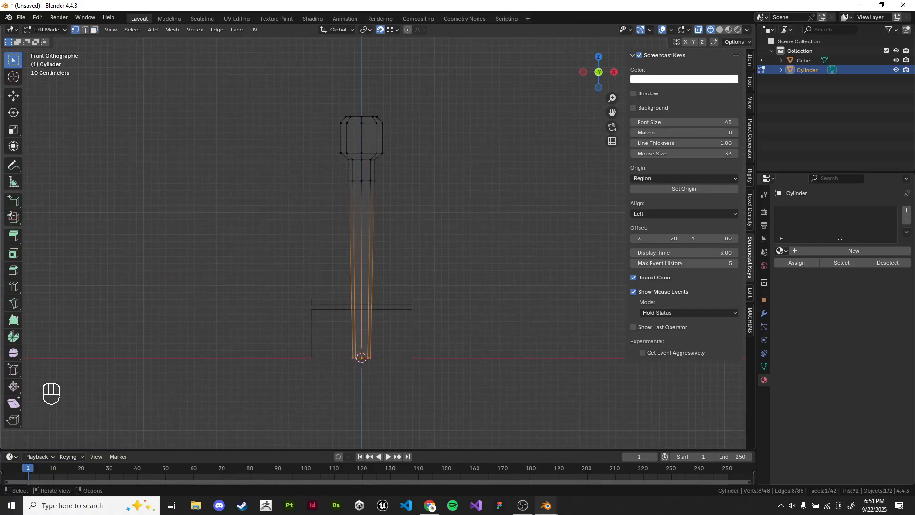
drag(311, 100, 398, 170)
click(305, 154)
drag(330, 157, 382, 169)
click(305, 95)
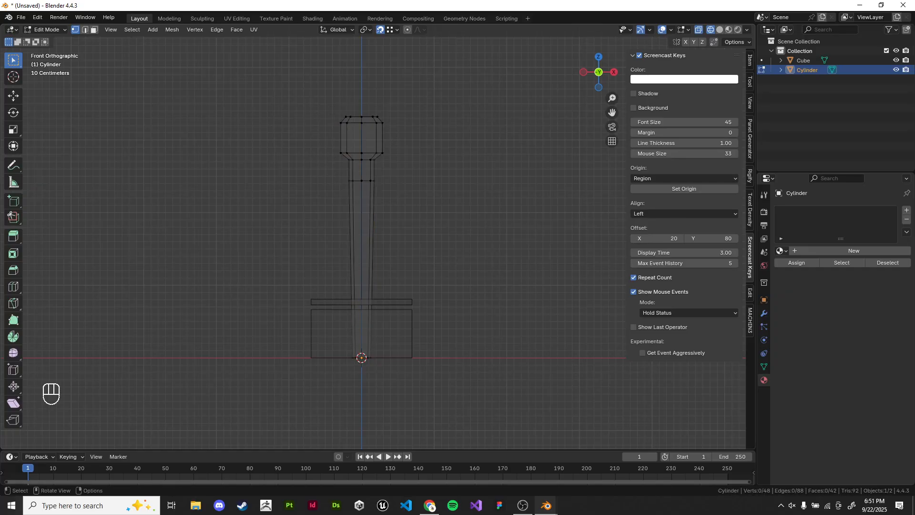
drag(297, 87, 461, 188)
key(s)
key(shift+z)
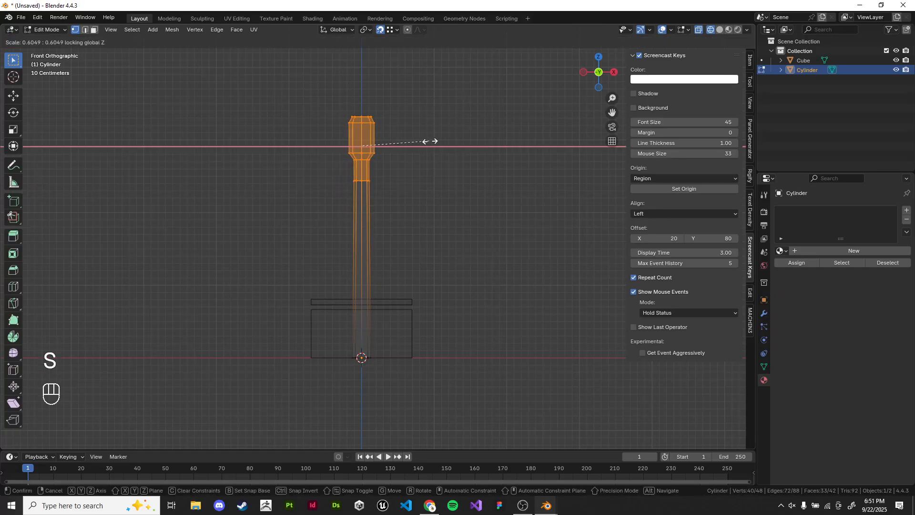
click(426, 142)
Step: Lower the head's top vertices along Z to shorten it, and return to solid shading in object mode
key(z)
middle_drag(457, 143, 464, 152)
key(Tab)
key(Tab)
key(z)
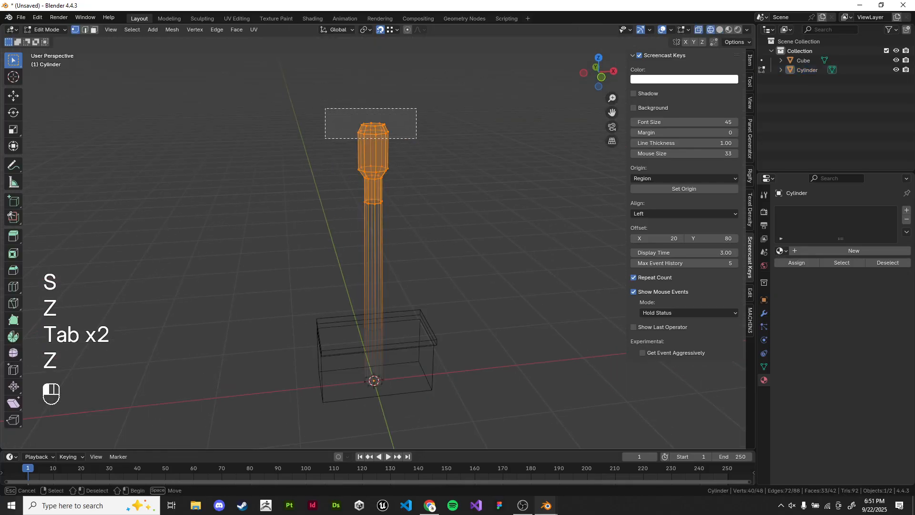
key(g)
key(z)
key(Tab)
mouse_move(372, 214)
middle_down()
mouse_move(419, 219)
mouse_move(381, 198)
middle_up()
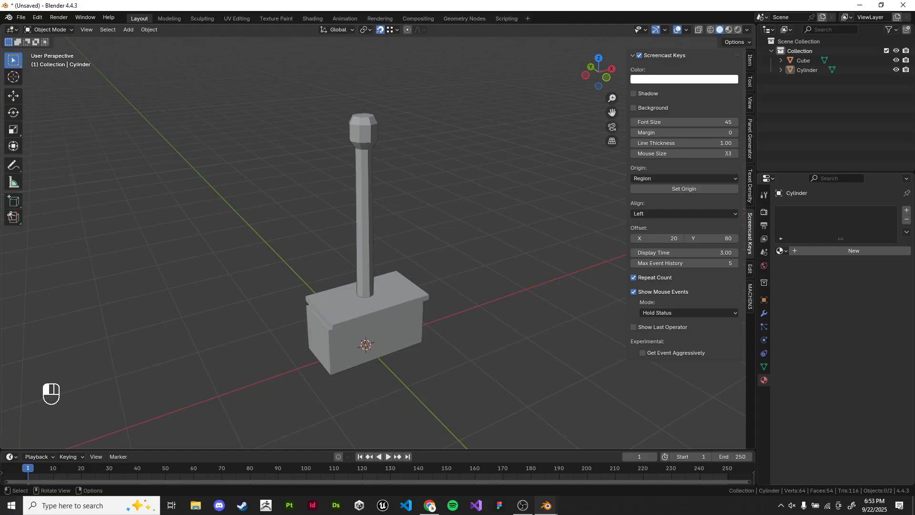
Step: Select the cylinder and change the FBX export command's shortcut to Shift Ctrl Alt F
click(363, 215)
scroll(372, 243, up, 2)
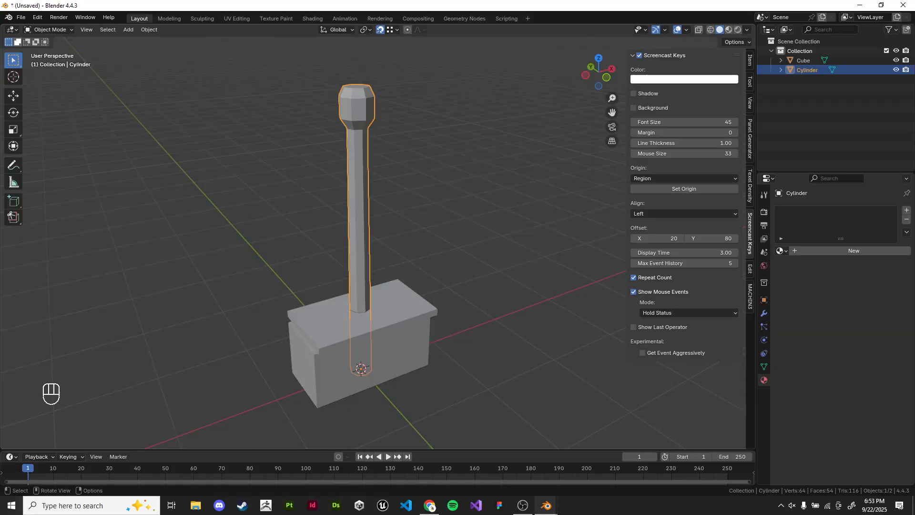
click(21, 17)
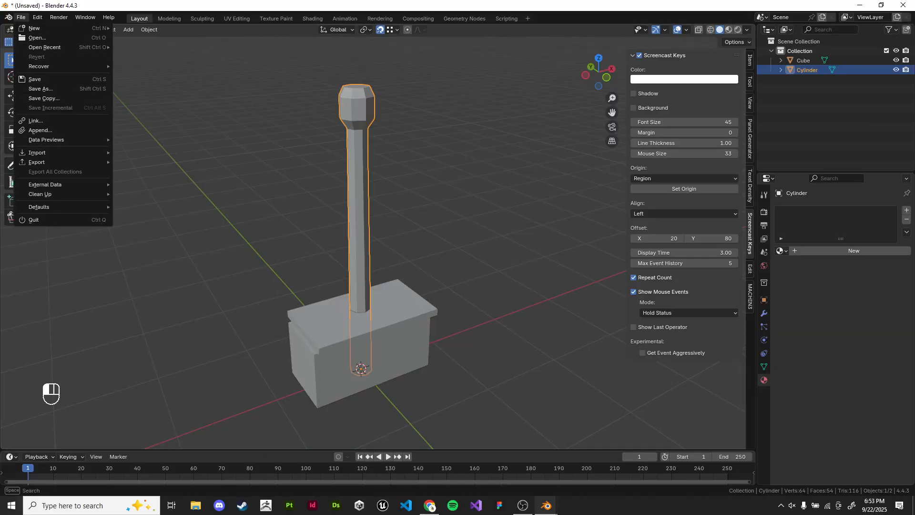
mouse_move(48, 162)
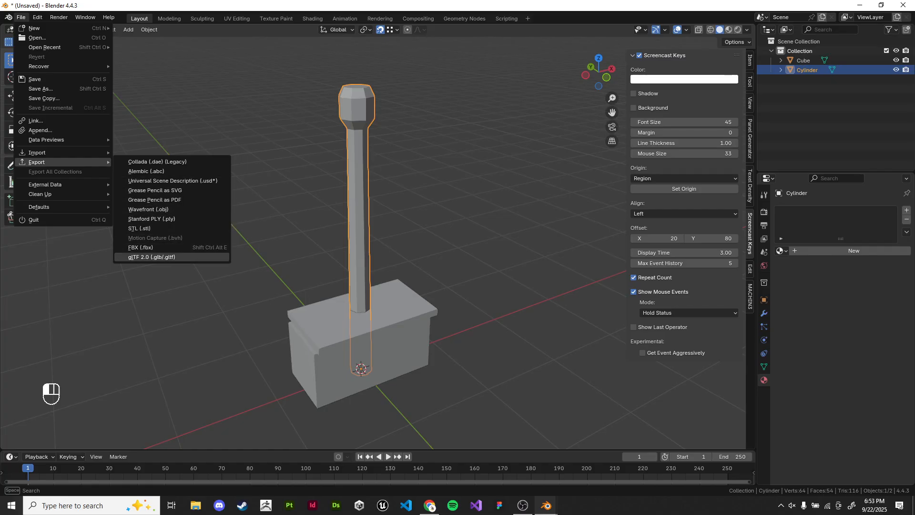
right_click(141, 246)
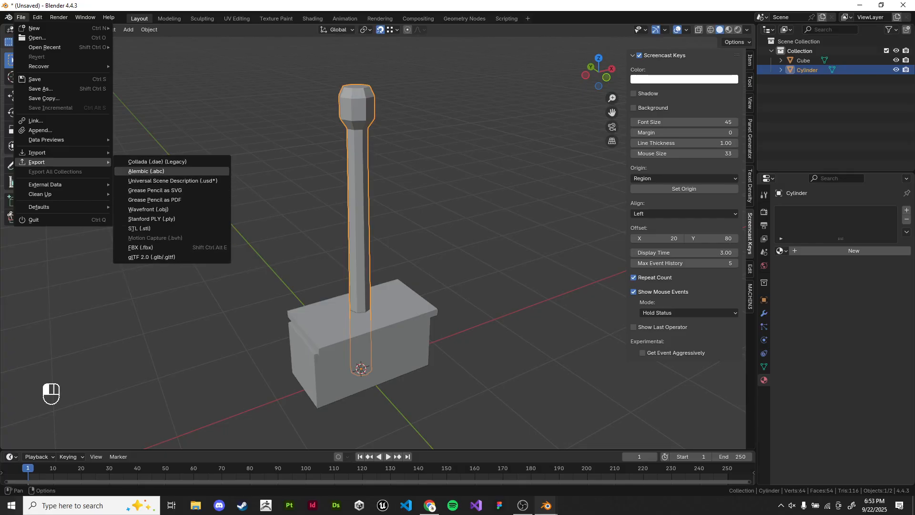
right_click(143, 247)
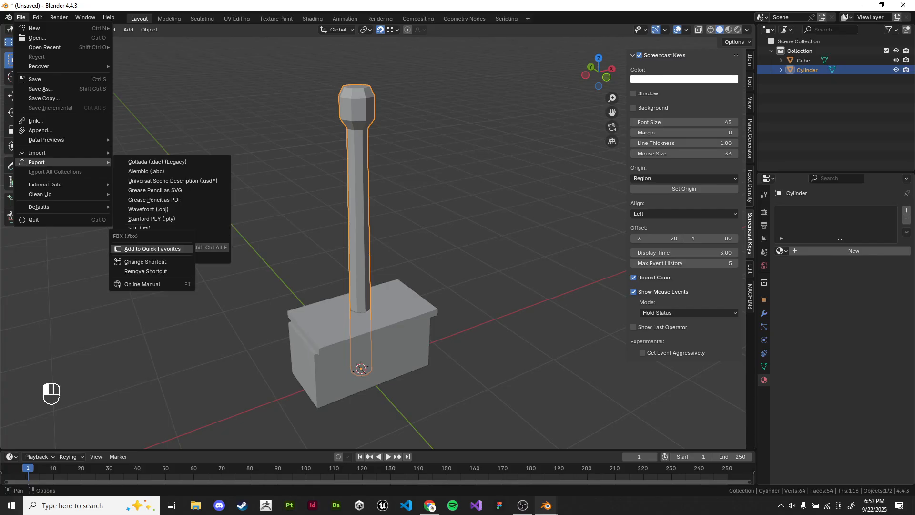
click(145, 262)
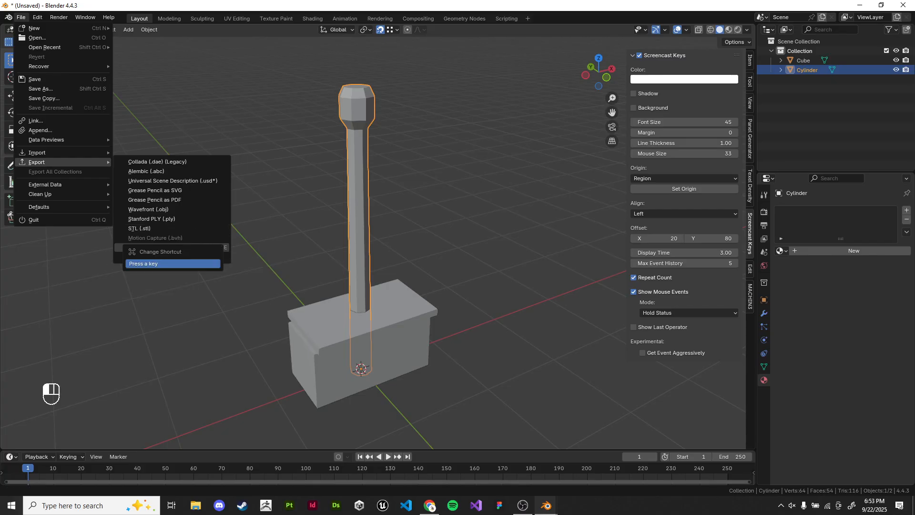
key(ctrl+alt+shift)
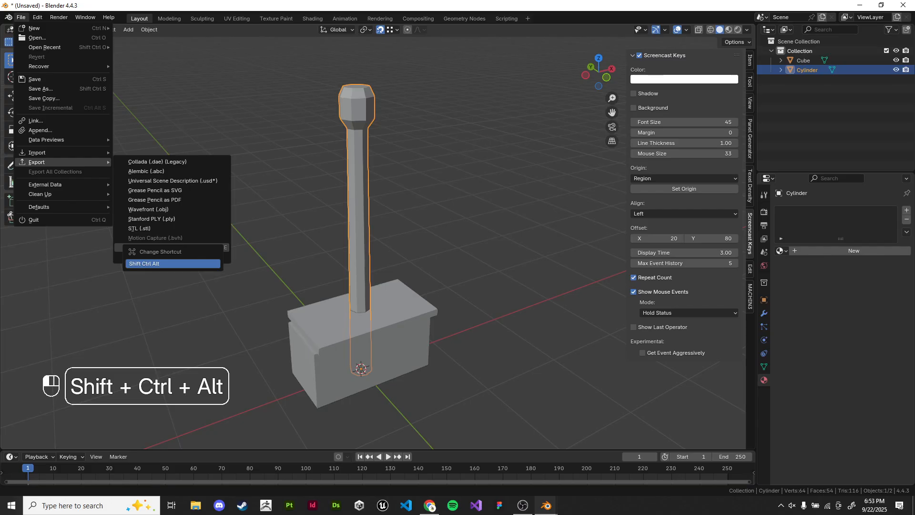
key(ctrl+alt+shift+f)
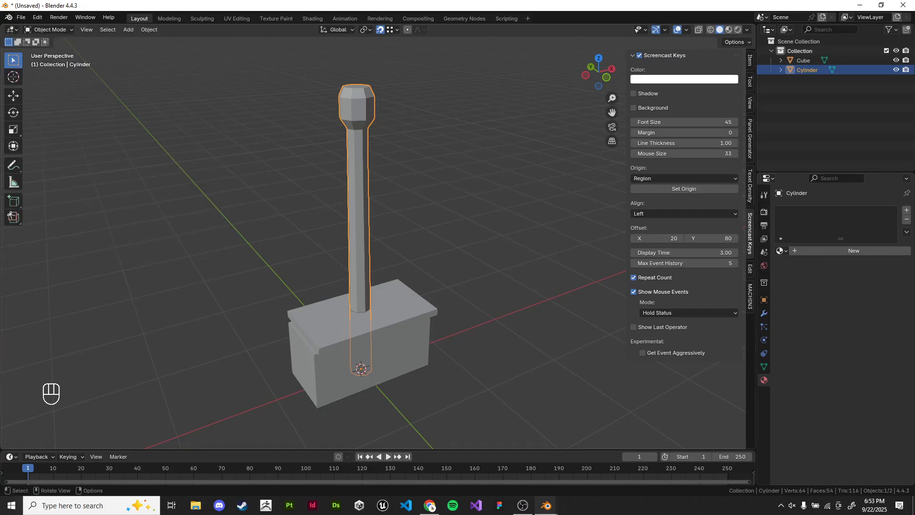
Step: Assign the shortcut Shift Ctrl Alt O to the Wavefront (.obj) export command, and open the FBX export window
click(21, 17)
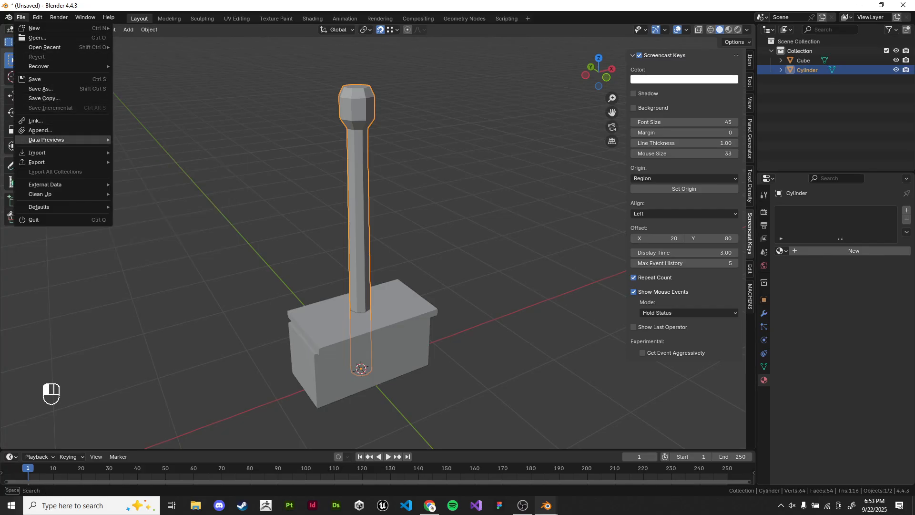
right_click(143, 209)
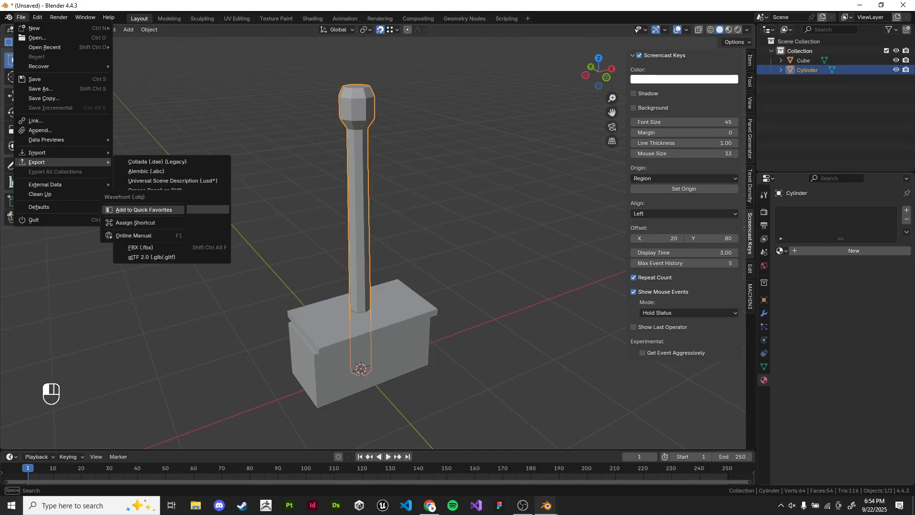
click(138, 222)
key(ctrl+shift+alt)
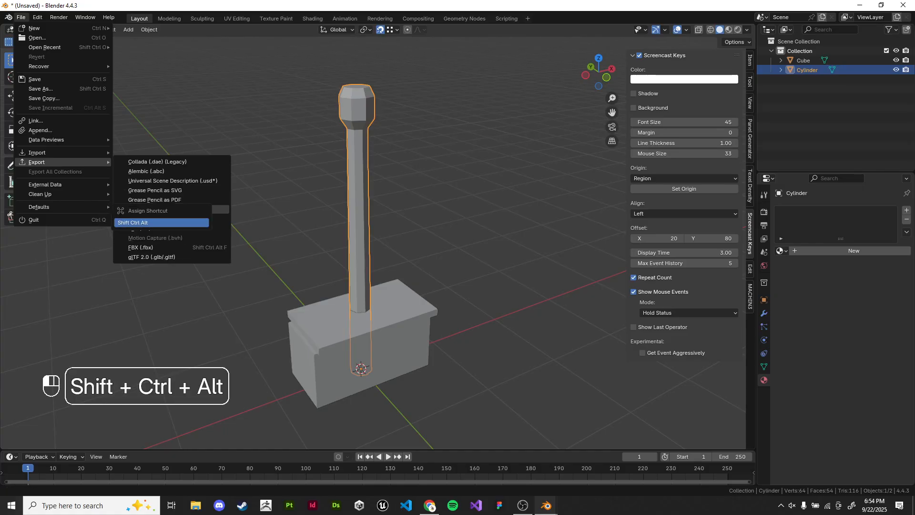
key(ctrl+shift+alt+o)
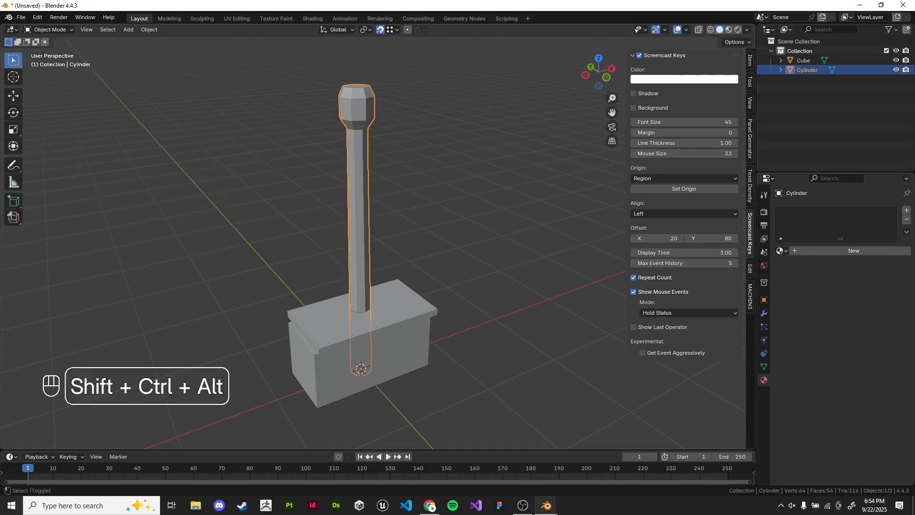
key(ctrl+shift+alt+f)
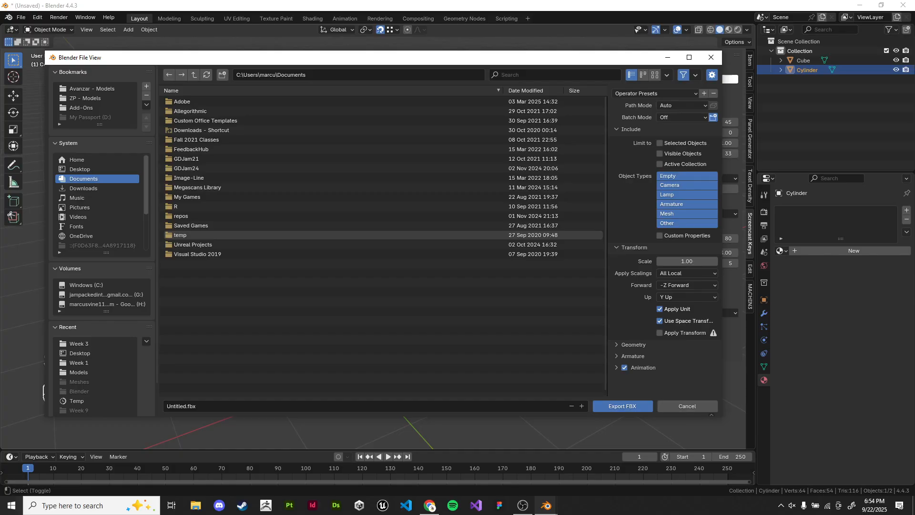
click(687, 406)
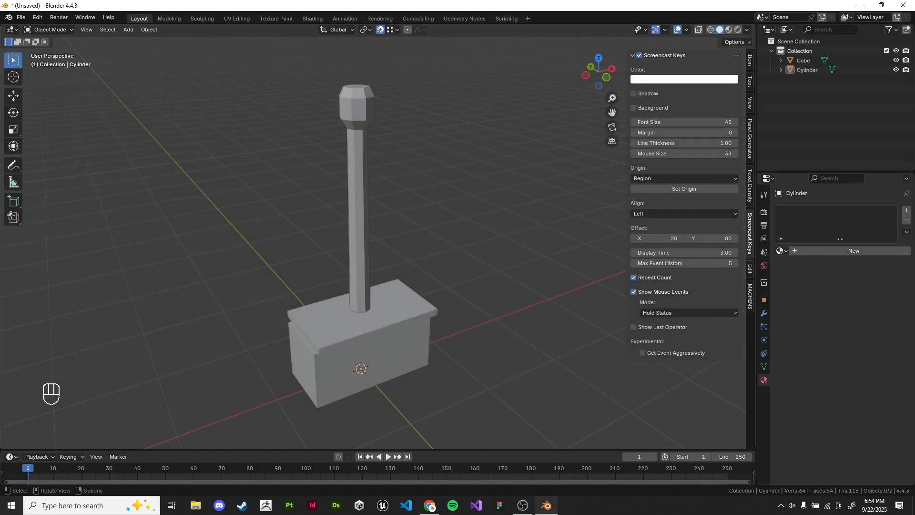
key(ctrl+shift+alt+f)
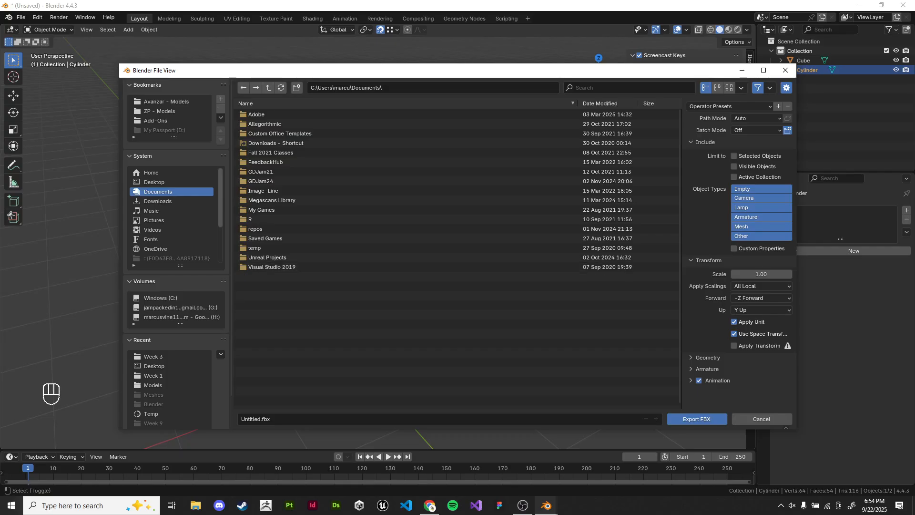
click(762, 419)
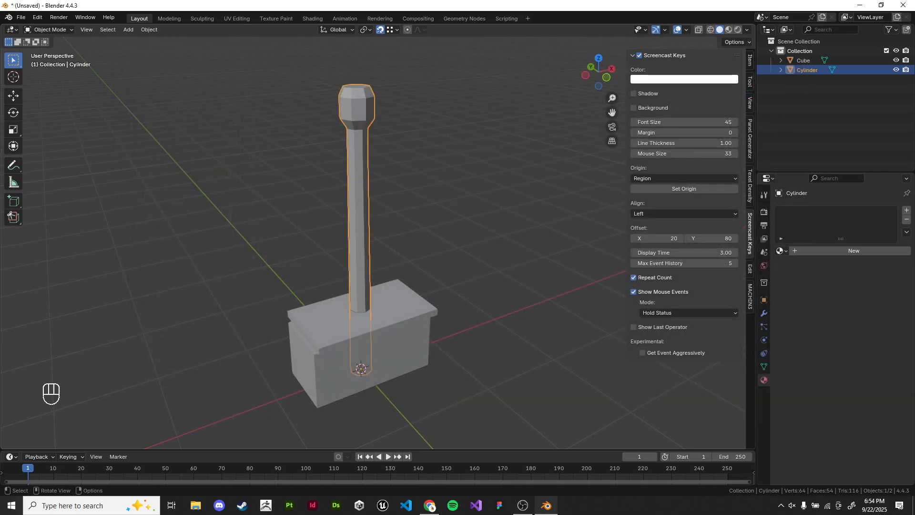
scroll(378, 267, up, 2)
click(365, 382)
shift+middle_drag(365, 382, 366, 353)
scroll(443, 286, down, 1)
mouse_move(443, 286)
middle_down()
mouse_move(459, 281)
mouse_move(460, 292)
middle_up()
click(491, 286)
scroll(458, 286, down, 3)
click(391, 210)
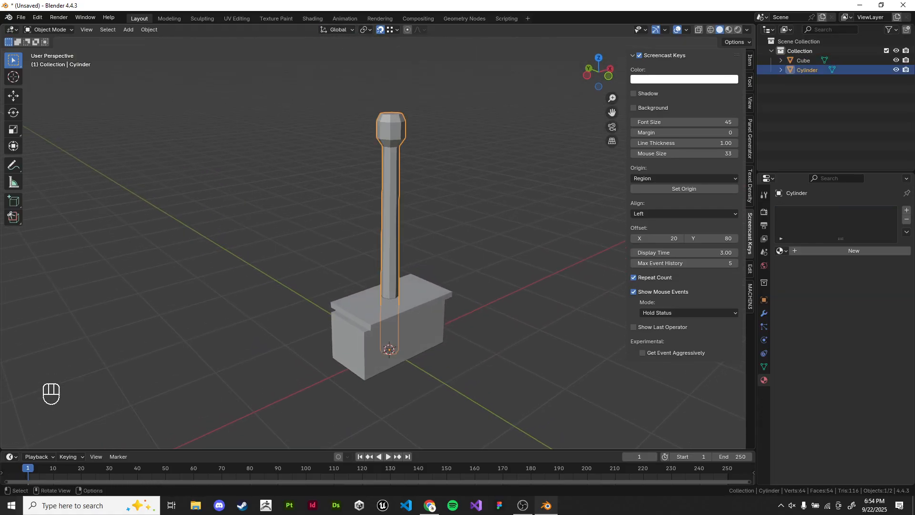
Step: Select the block head and open the FBX export, limiting it to Selected Objects and the Mesh object type
click(405, 329)
scroll(377, 328, up, 2)
middle_drag(405, 329, 375, 309)
shift+middle_drag(375, 309, 372, 328)
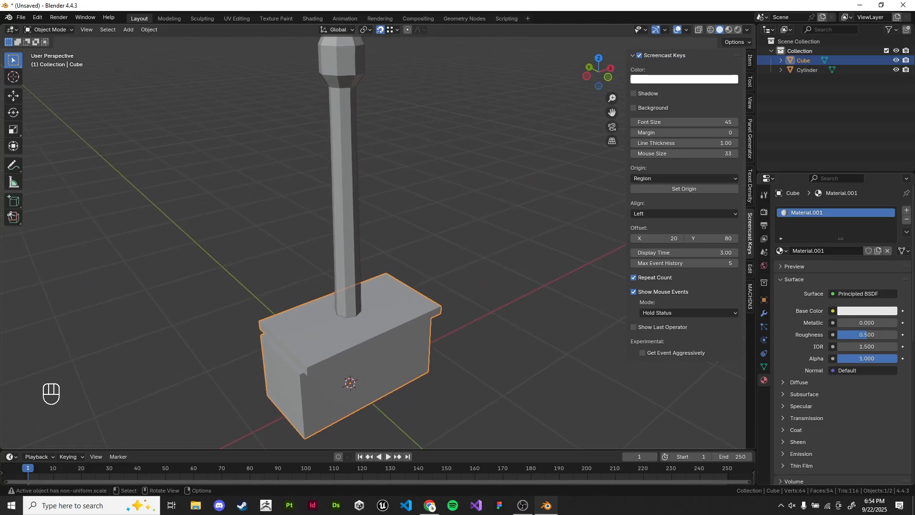
key(ctrl+shift+alt+f)
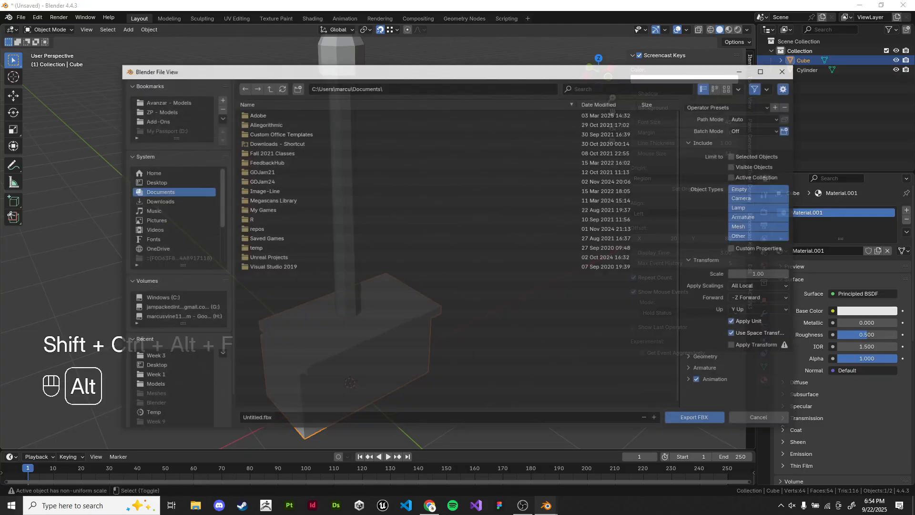
drag(407, 70, 345, 63)
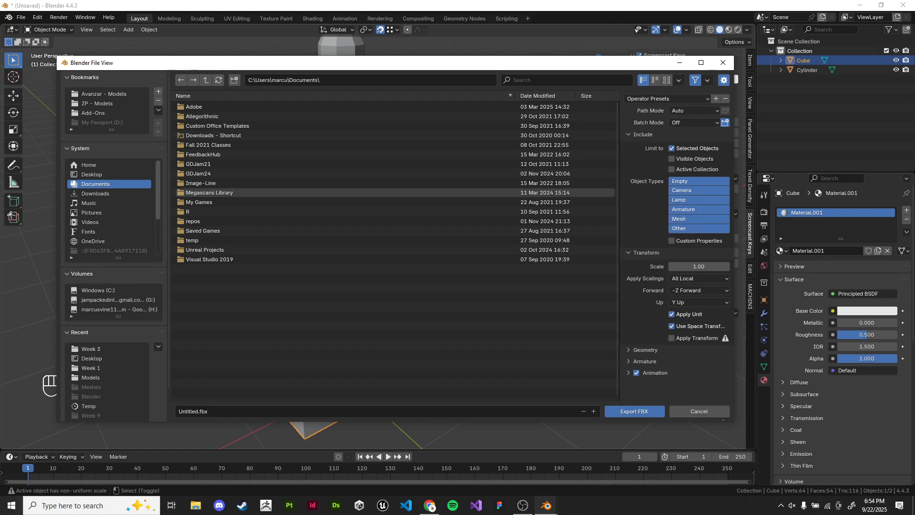
click(699, 218)
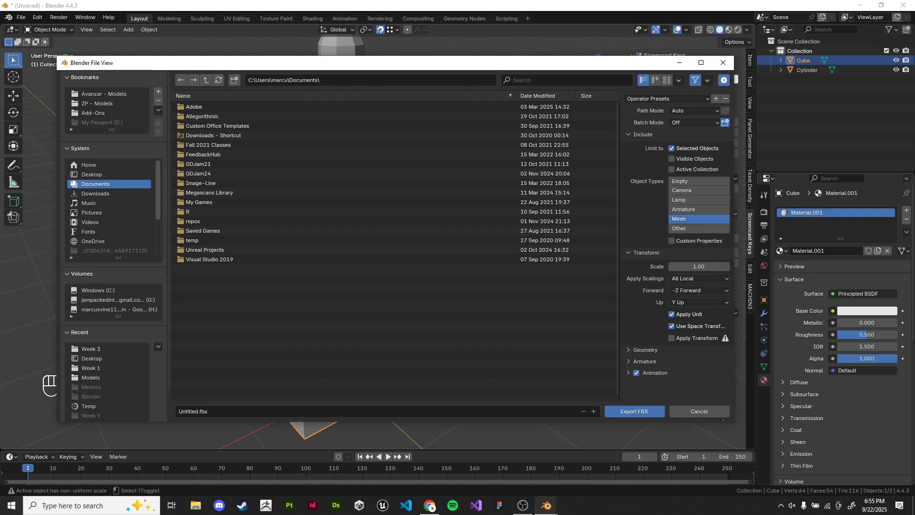
Step: Set the FBX geometry smoothing to Face and enable Triangulate Faces
click(646, 350)
scroll(677, 286, down, 3)
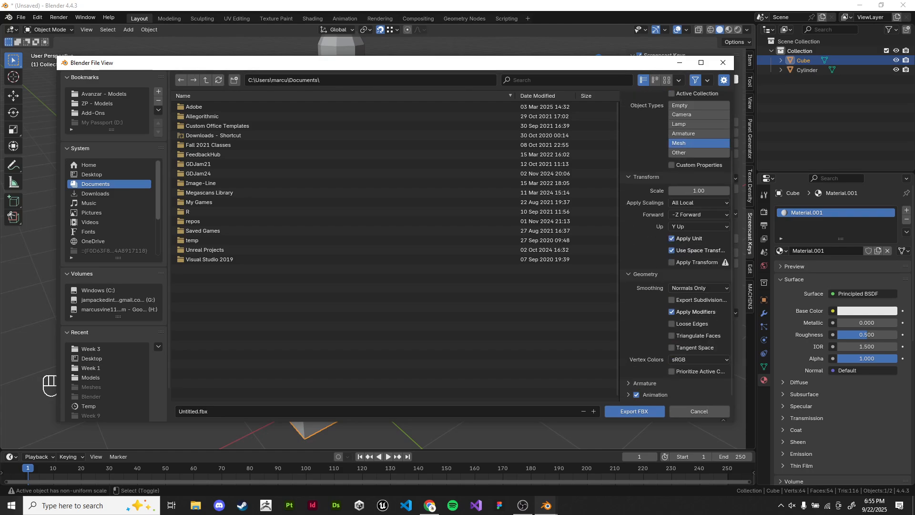
click(698, 288)
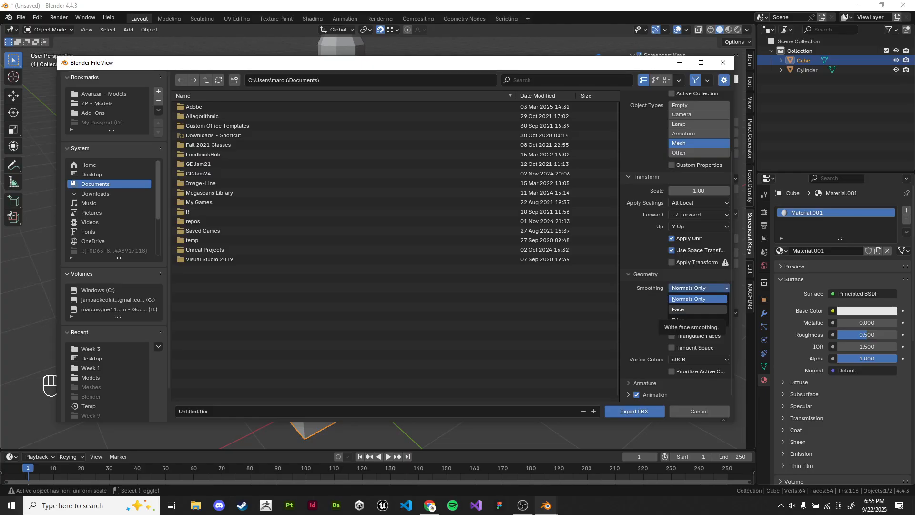
click(678, 310)
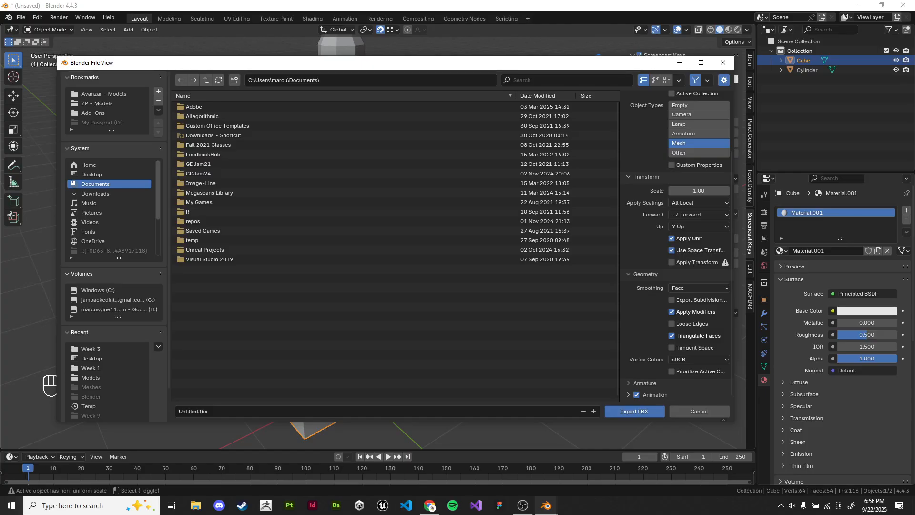
Step: Disable animation export and turn off Add Leaf Bones in the armature settings
click(628, 383)
click(629, 395)
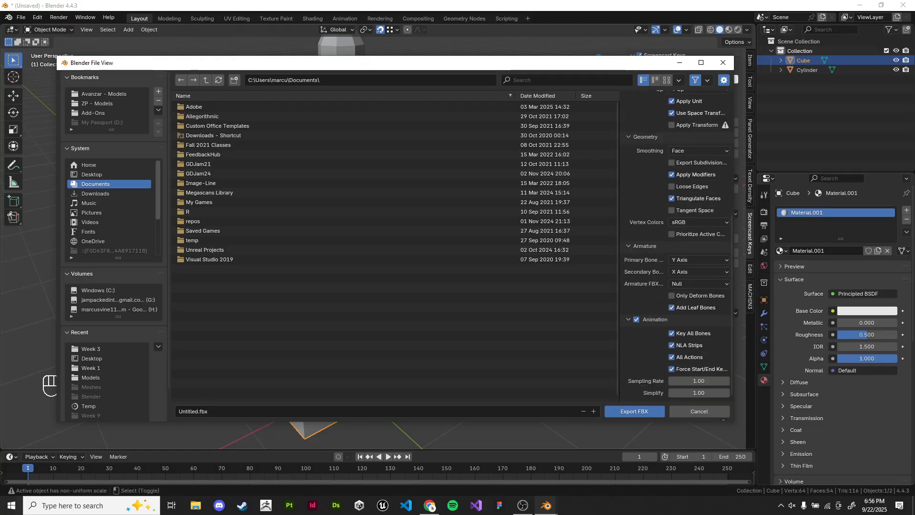
click(636, 319)
click(672, 307)
click(629, 319)
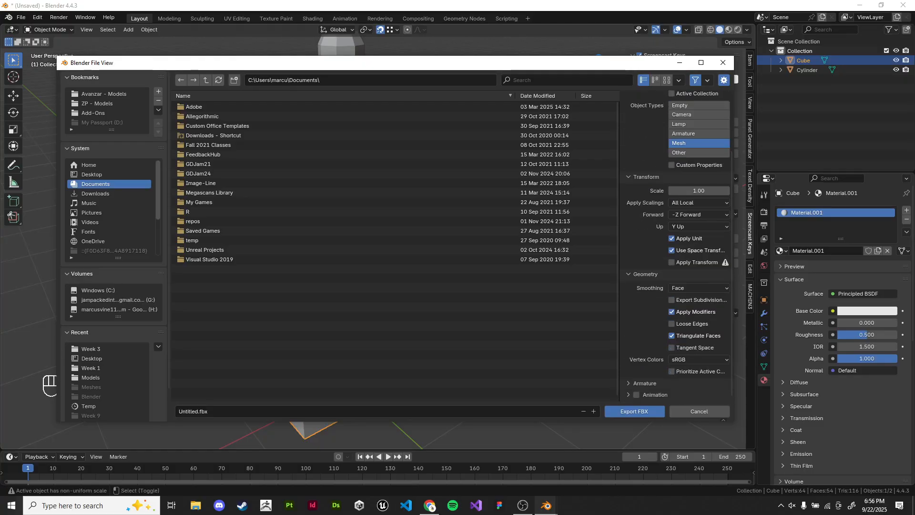
click(629, 275)
click(629, 253)
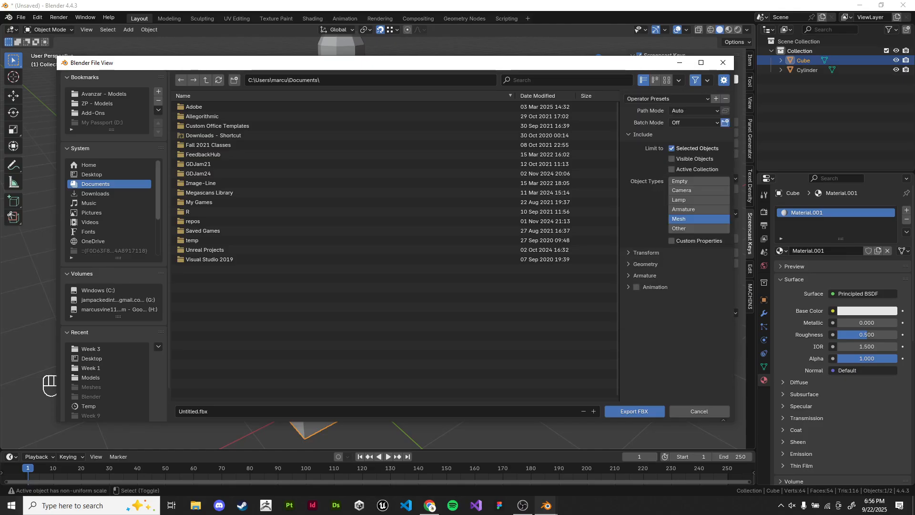
click(629, 287)
click(629, 275)
click(629, 264)
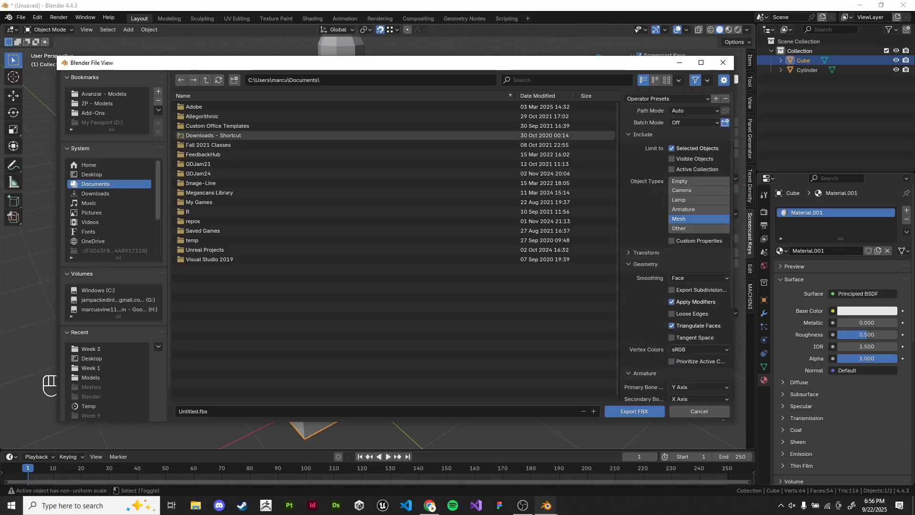
click(629, 252)
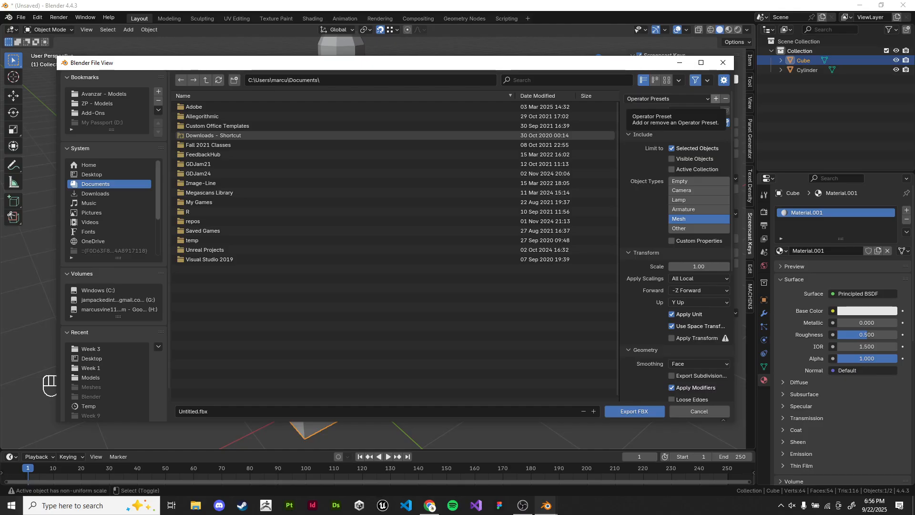
Step: Save the current FBX export settings as an operator preset named Unity_Jampacked_SM
click(716, 98)
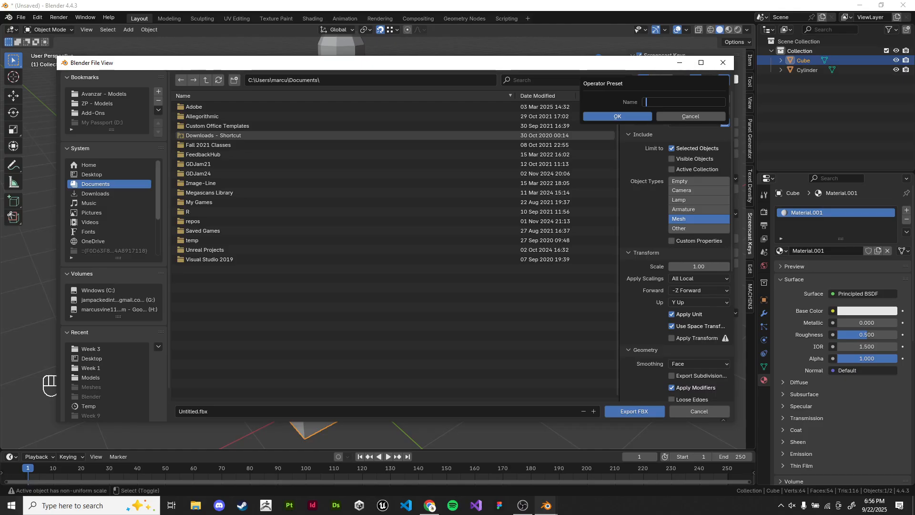
text(Unity_)
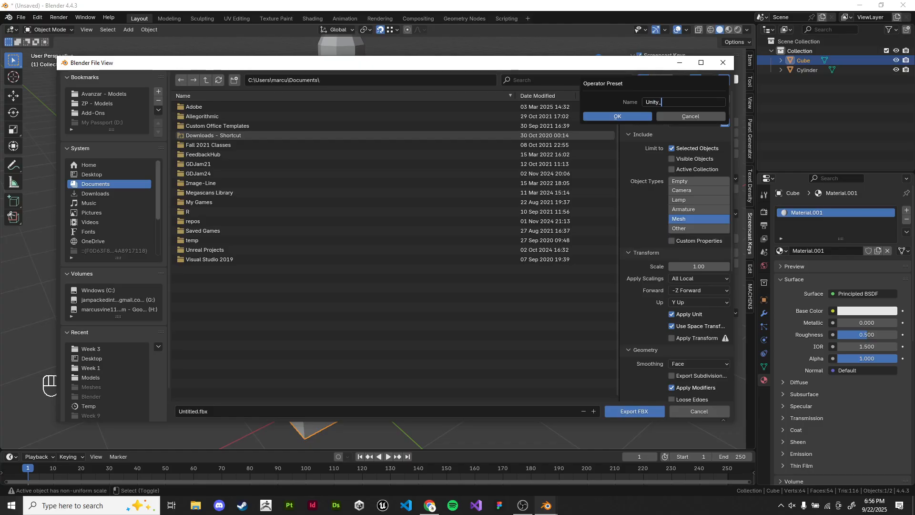
text(Jampacked)
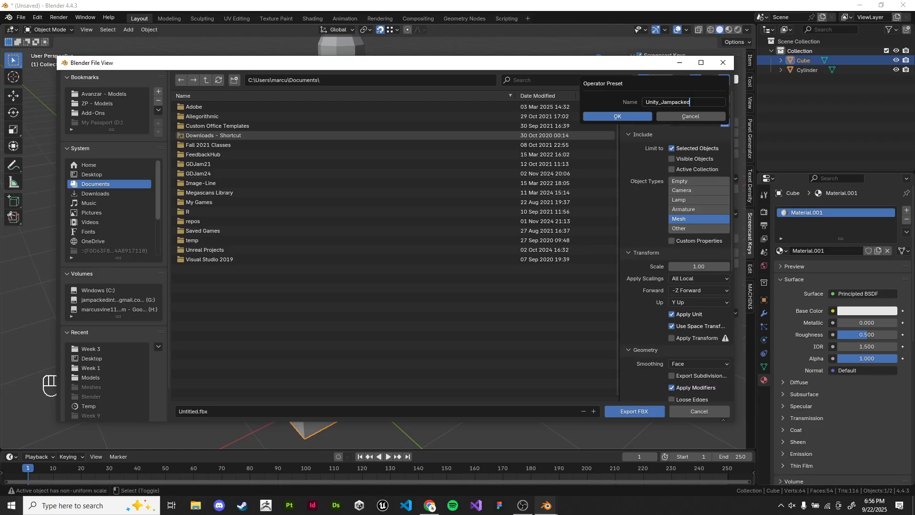
text(_SM)
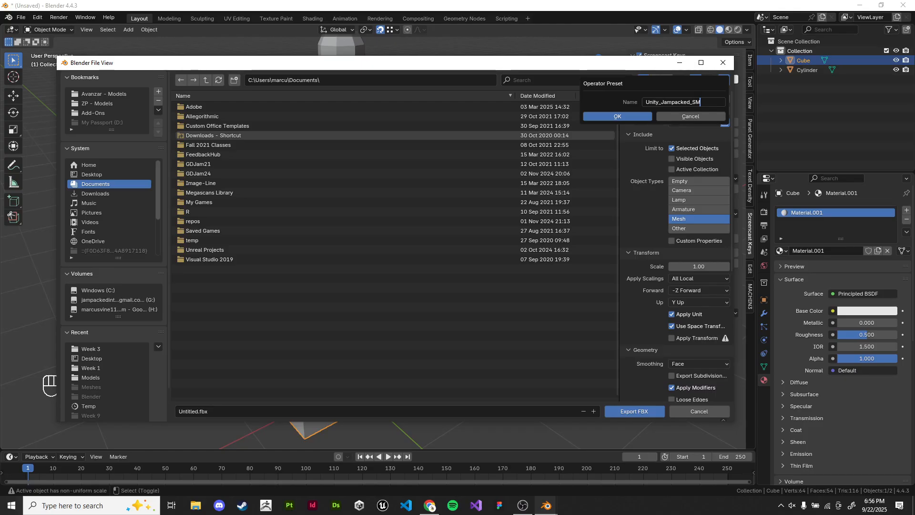
key(Return)
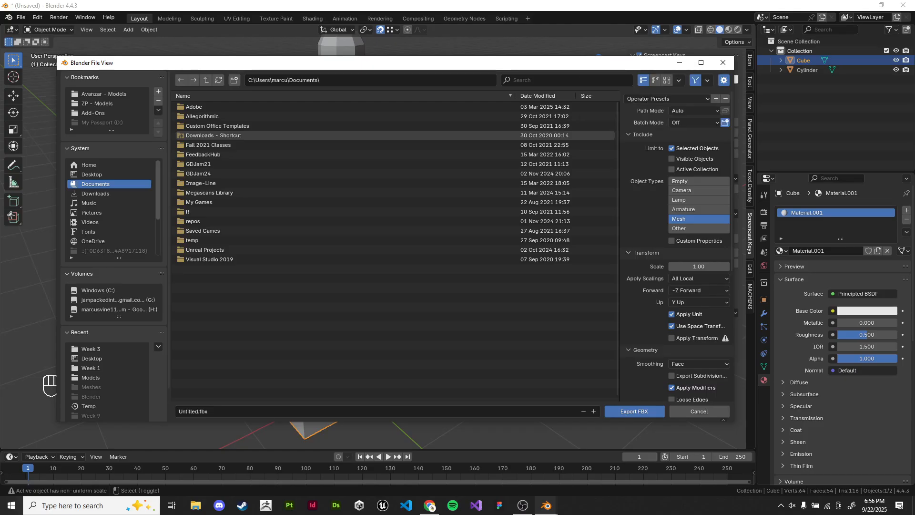
Step: Apply the saved Unity Jampacked SM preset and look through its export settings
click(648, 99)
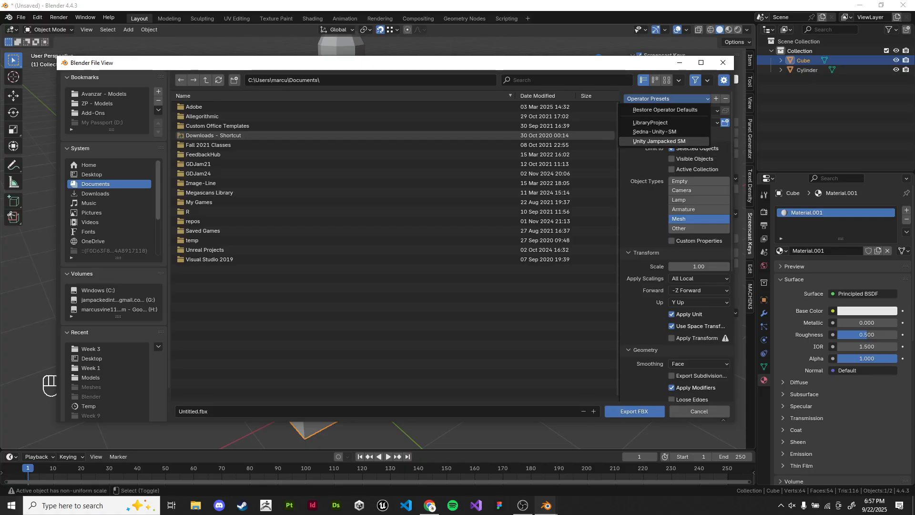
click(659, 141)
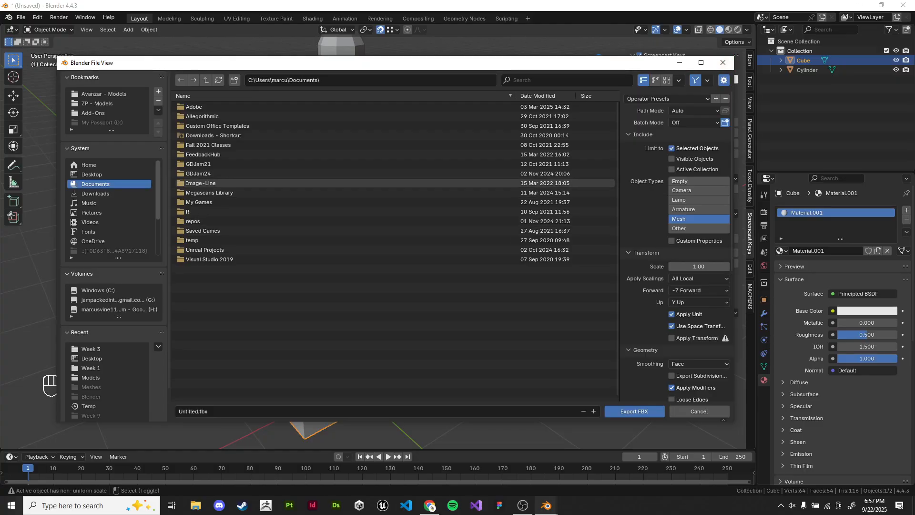
click(665, 99)
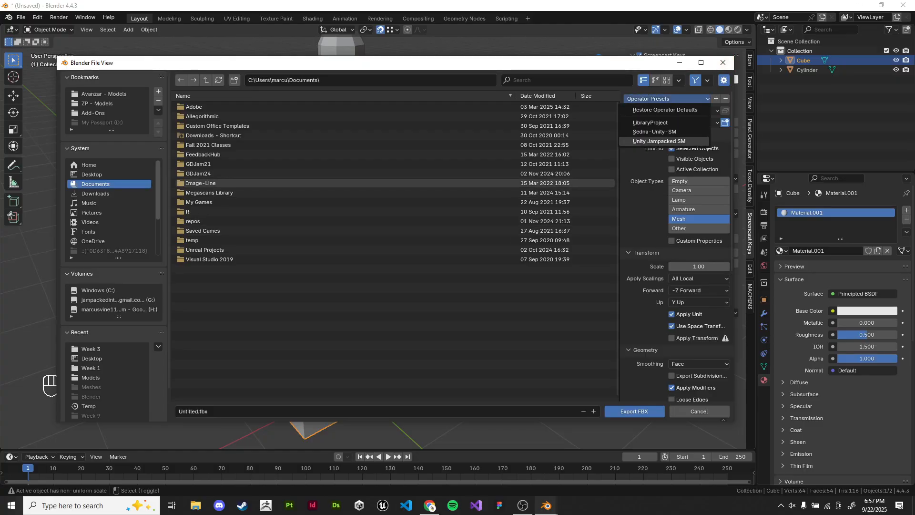
click(660, 141)
scroll(678, 239, down, 5)
scroll(677, 238, up, 5)
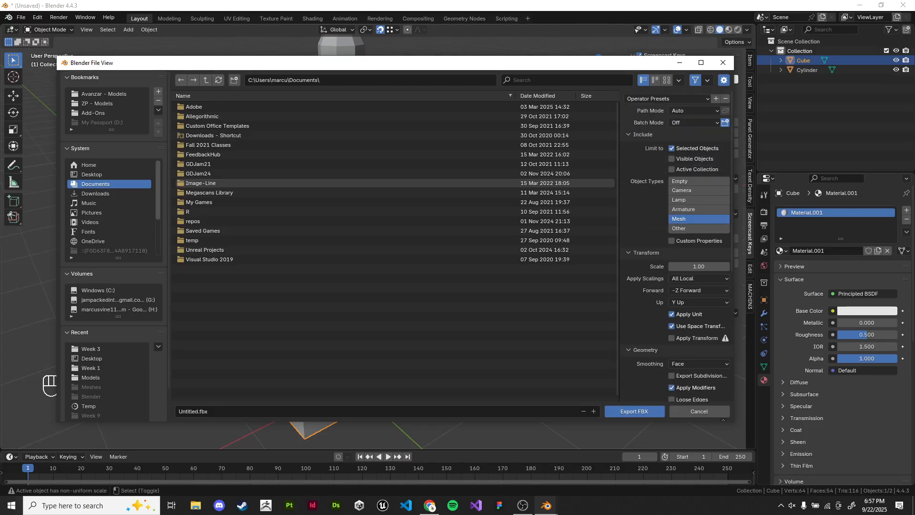
Step: Load the LibraryProject preset to compare its export settings, and reapply the Unity Jampacked SM preset
click(665, 99)
click(659, 122)
scroll(677, 215, down, 10)
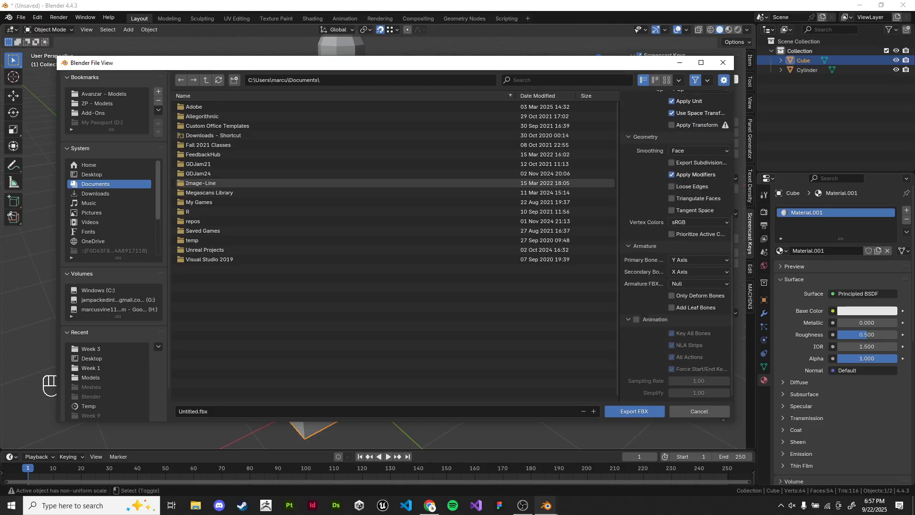
scroll(677, 214, up, 12)
click(665, 98)
click(659, 142)
scroll(677, 214, down, 8)
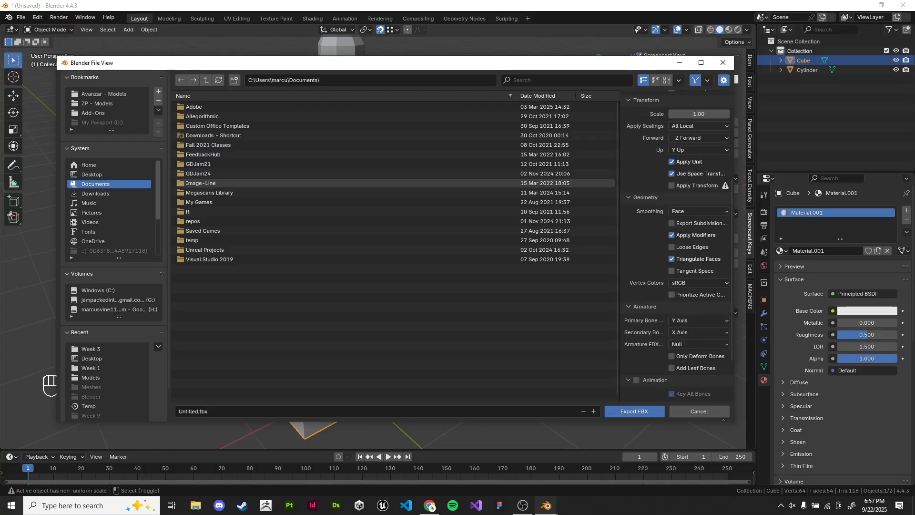
scroll(677, 239, down, 3)
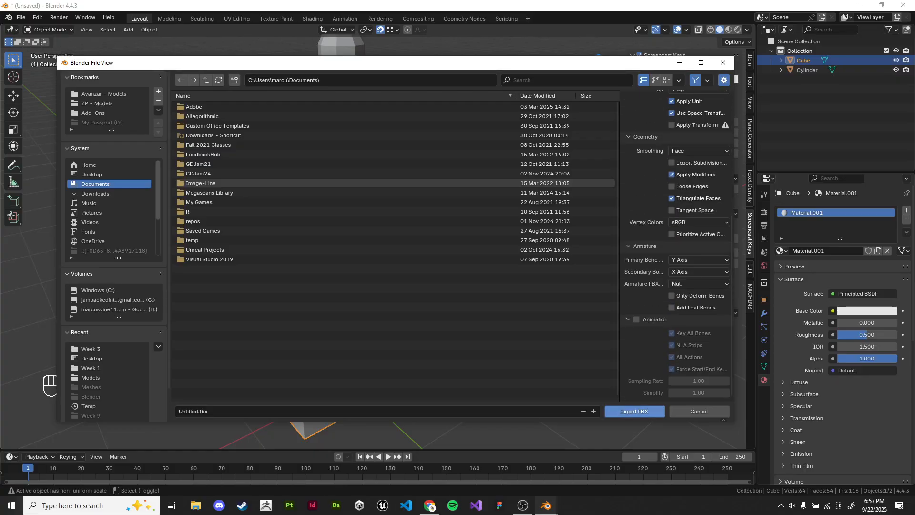
Step: Name the export file GarbageBin_SM.fbx, choose the Desktop folder, and export the block head as FBX
click(197, 412)
click(198, 412)
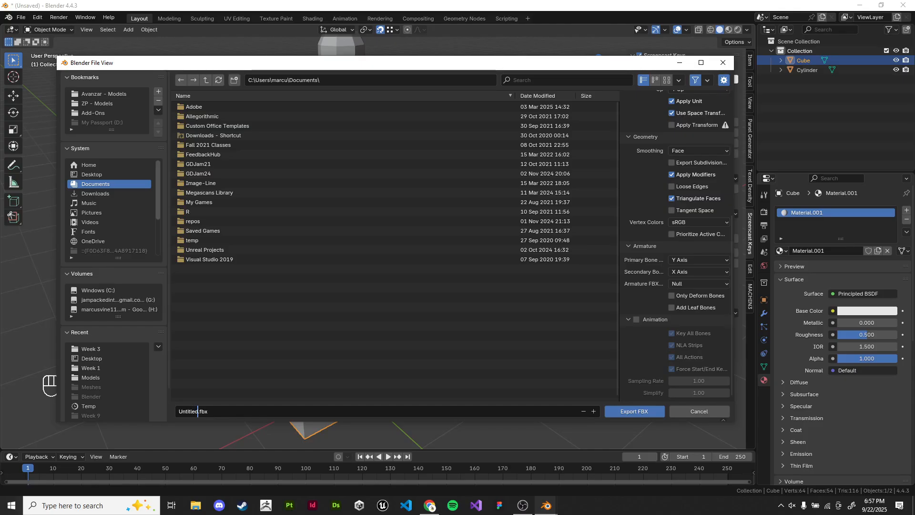
key(shift+Home)
key(BackSpace)
text(GarbageBin)
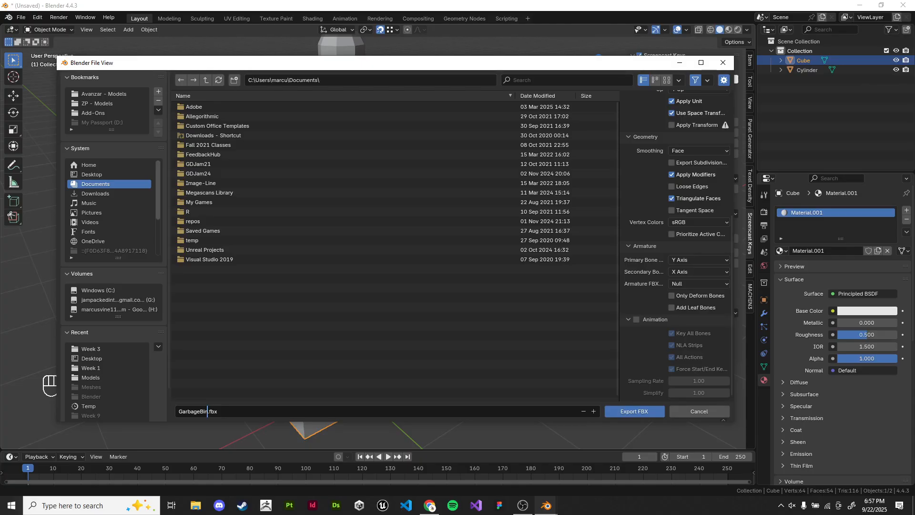
text(_SM)
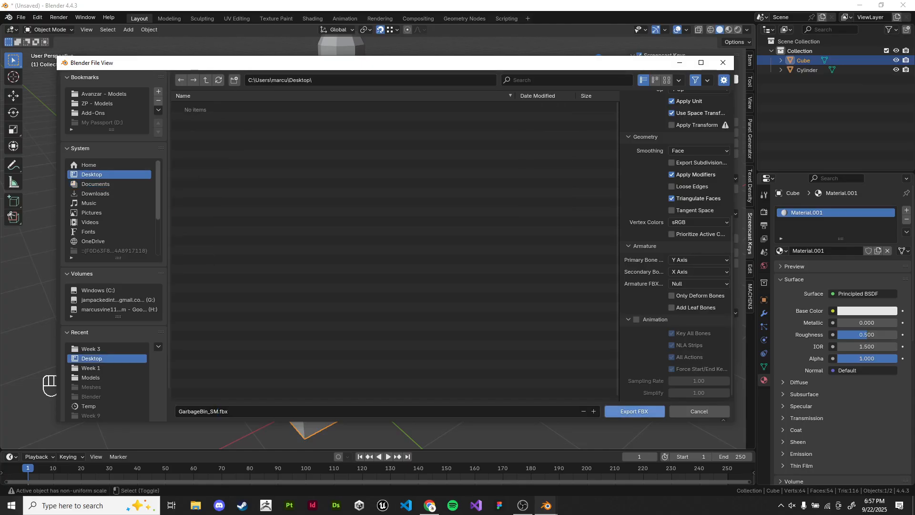
click(635, 411)
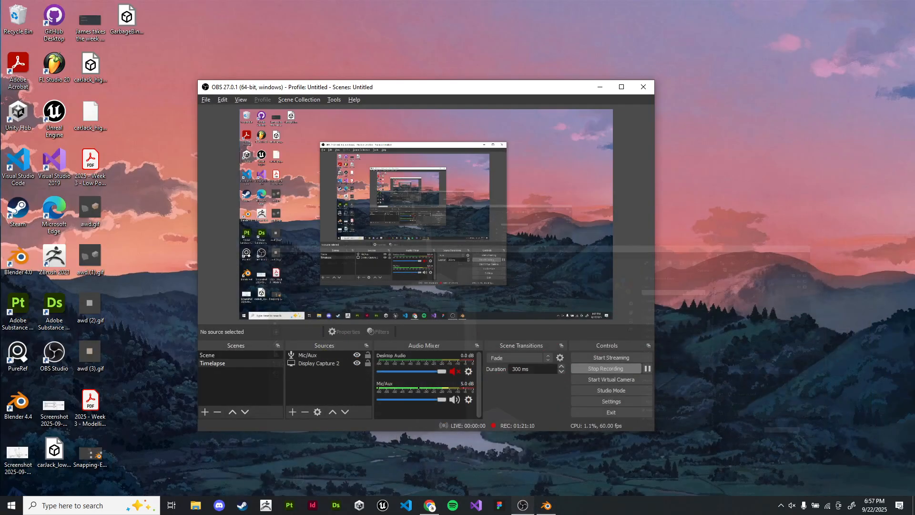
Step: Open the exported GarbageBin file from the desktop in 3D Viewer, and close the viewer
click(127, 20)
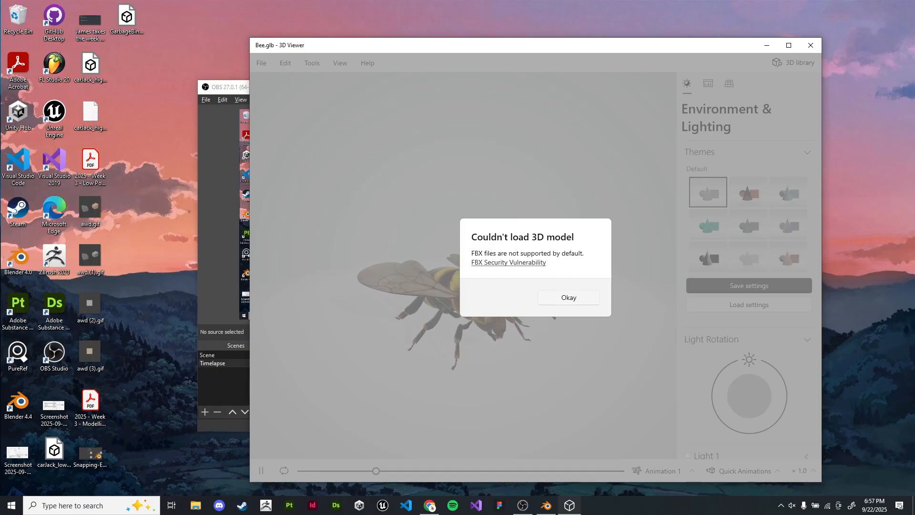
click(570, 298)
click(811, 44)
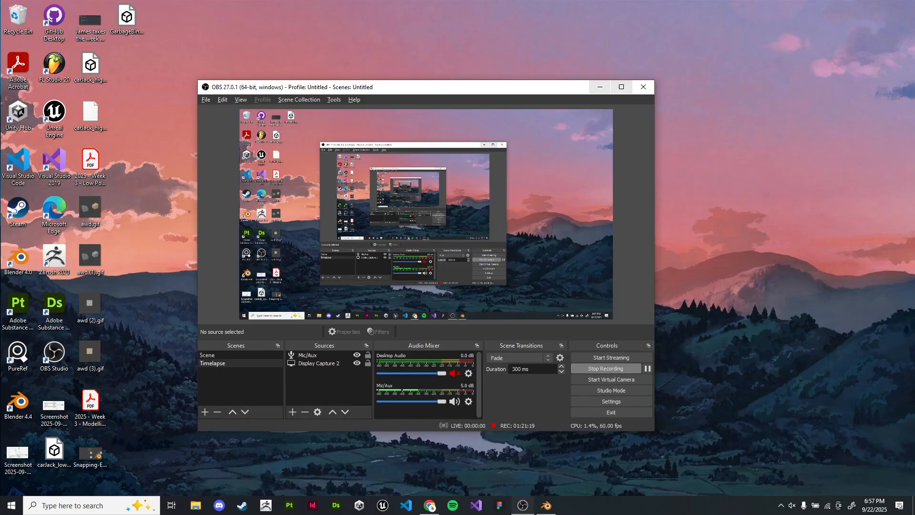
Step: Switch back to Blender and select the octagonal handle
key(alt+Tab)
click(430, 200)
click(344, 200)
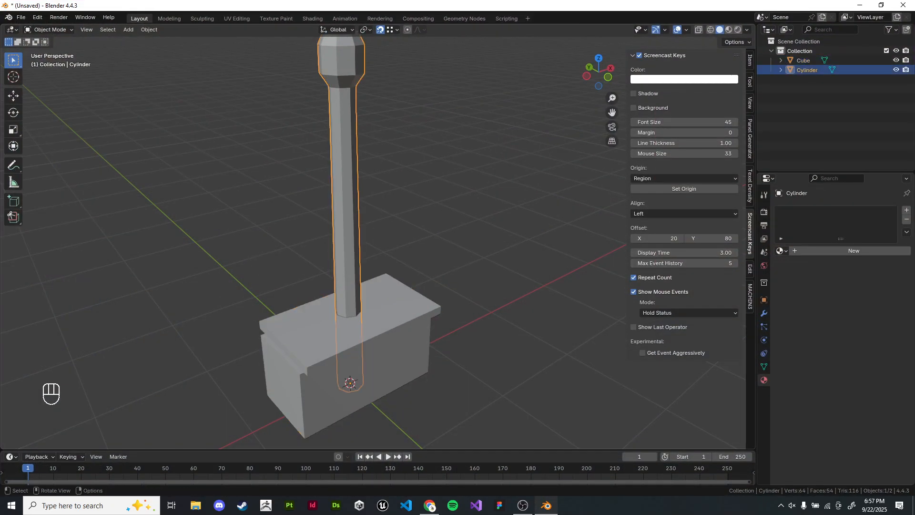
Step: Export the selected octagonal handle as Lamp_SM.fbx to the Desktop
shift+middle_drag(344, 200, 359, 200)
key(ctrl+shift+alt+e)
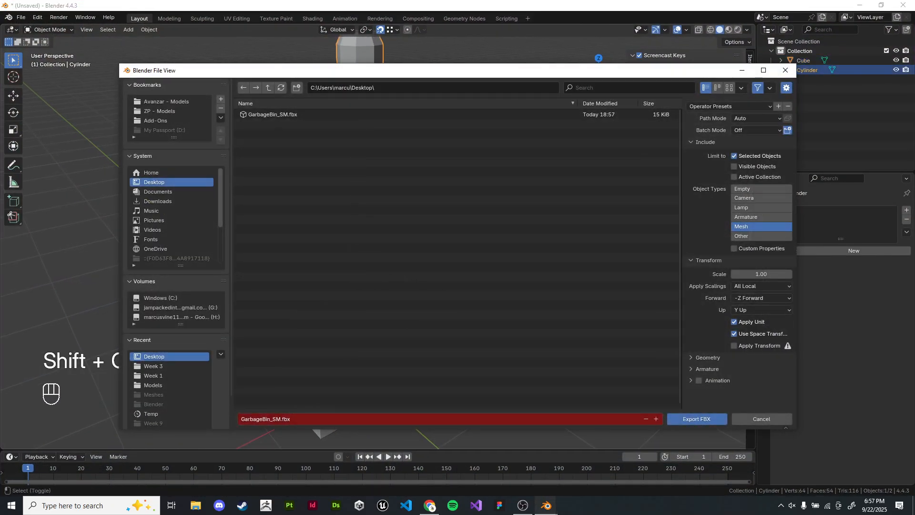
click(262, 419)
click(263, 419)
key(Right)
key(ctrl+shift+Left)
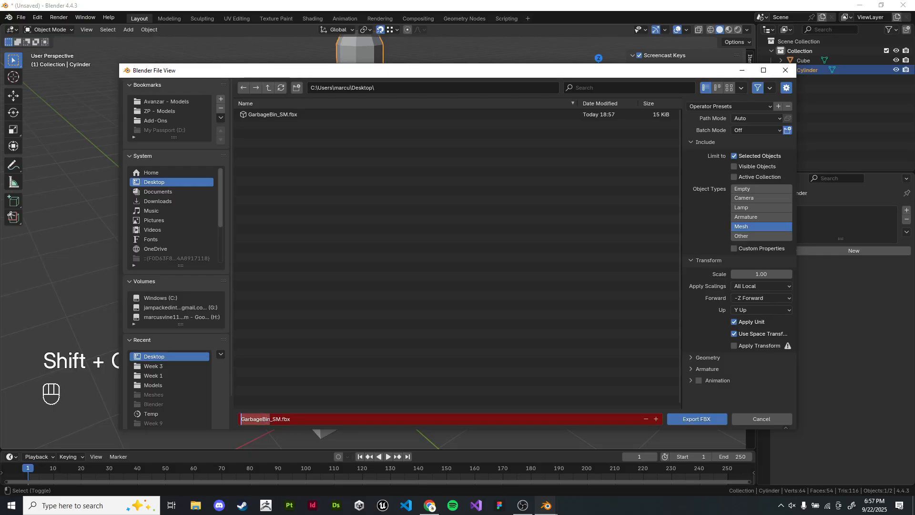
text(Lampa)
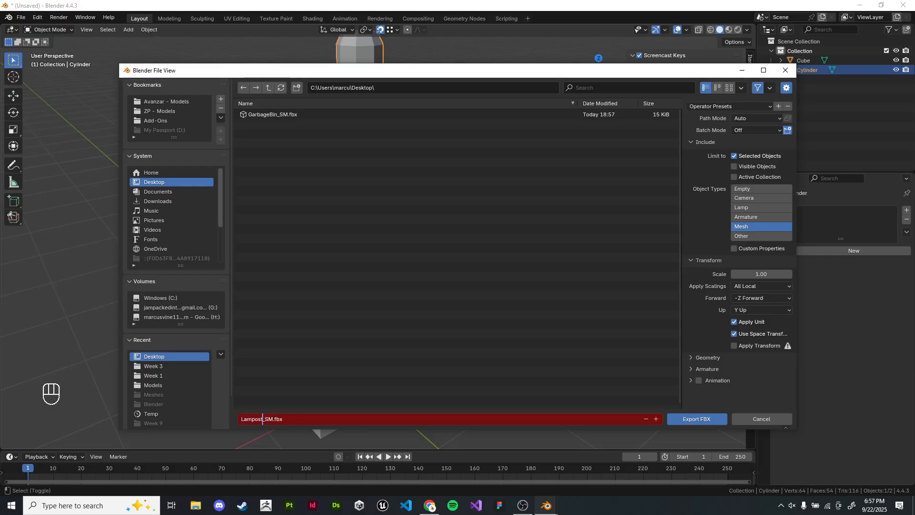
key(BackSpace)
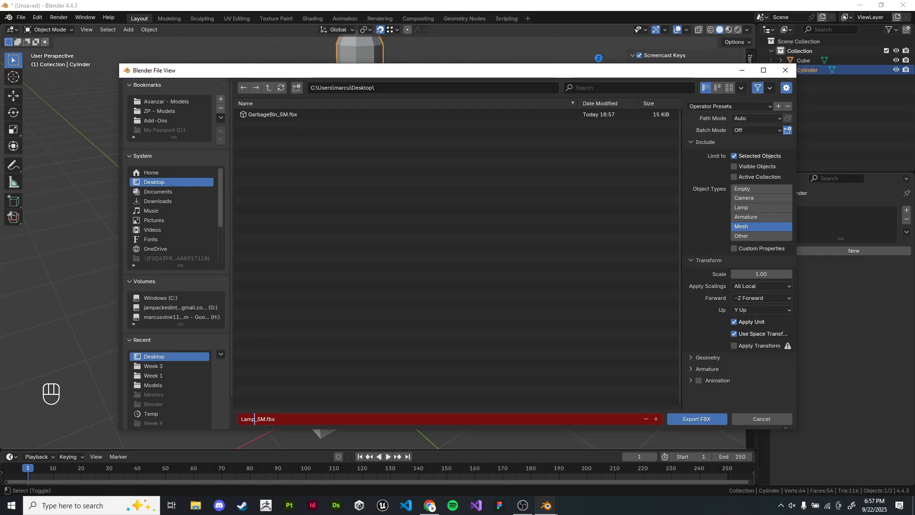
key(Return)
Step: Move the block away from the octagonal handle so the handle's base is exposed
scroll(374, 241, down, 1)
middle_drag(429, 267, 419, 252)
shift+middle_drag(419, 253, 427, 206)
scroll(373, 241, down, 1)
scroll(373, 241, up, 1)
scroll(374, 241, up, 1)
click(405, 272)
key(g)
click(405, 272)
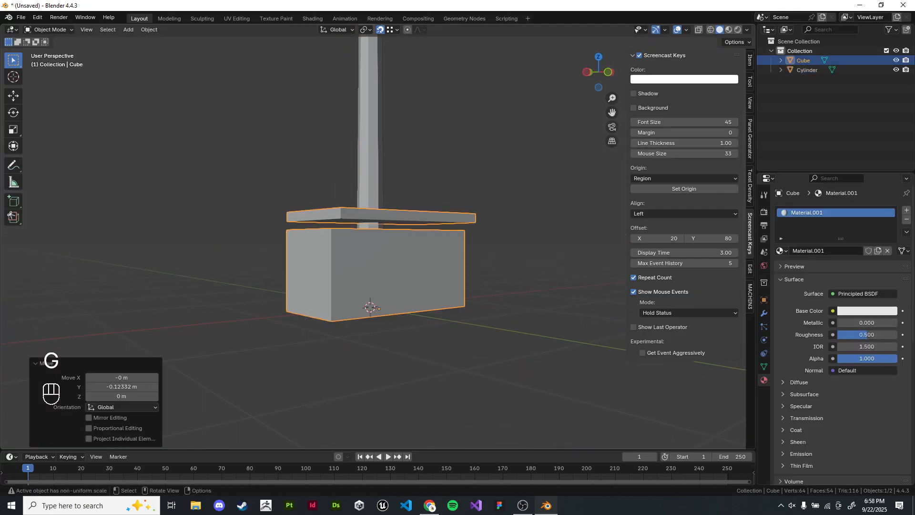
key(g)
click(228, 405)
Step: Snap the block back to the 3D cursor at the world origin and deselect it
scroll(373, 285, up, 4)
shift+middle_drag(373, 285, 395, 261)
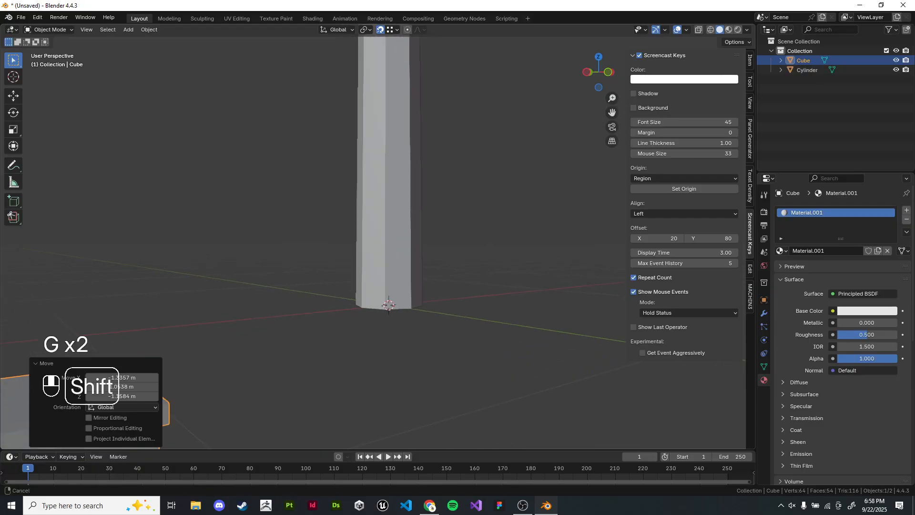
key(KP_Decimal)
scroll(373, 240, down, 3)
shift+middle_drag(405, 214, 266, 328)
scroll(314, 293, down, 2)
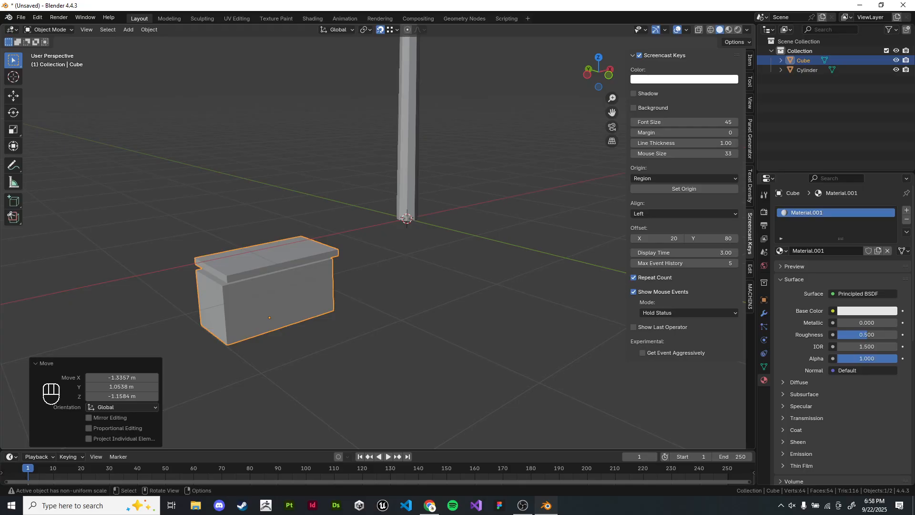
middle_drag(363, 267, 364, 222)
key(shift+s)
click(425, 258)
middle_drag(424, 258, 448, 341)
click(481, 281)
scroll(362, 247, up, 4)
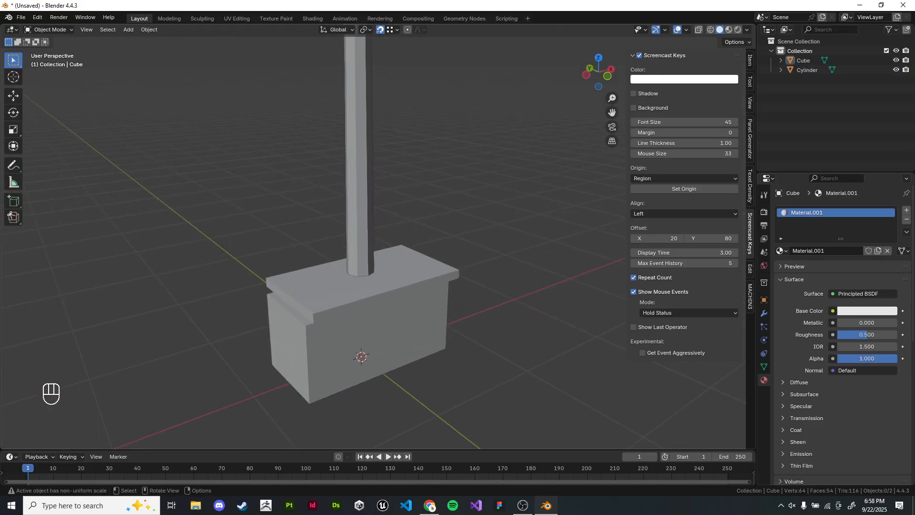
scroll(363, 243, down, 1)
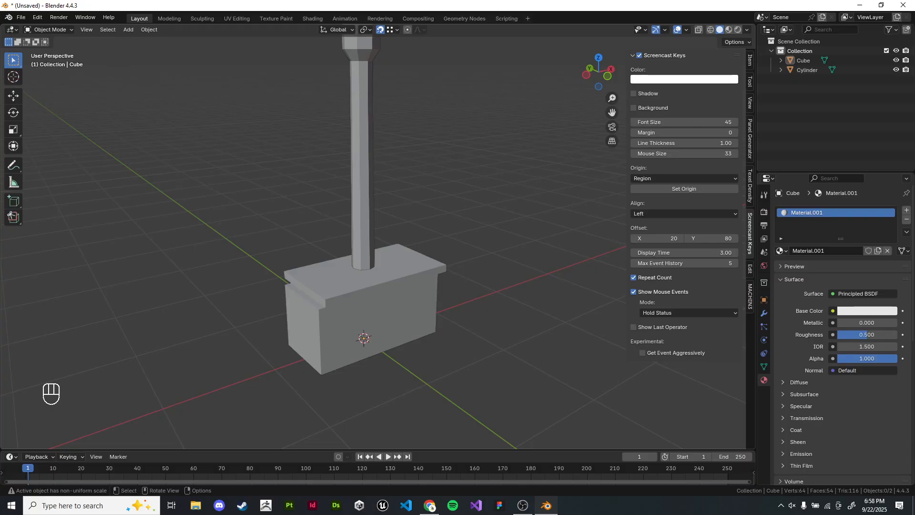
Step: Move the block and the handle into a new collection named Environment Objects
click(362, 310)
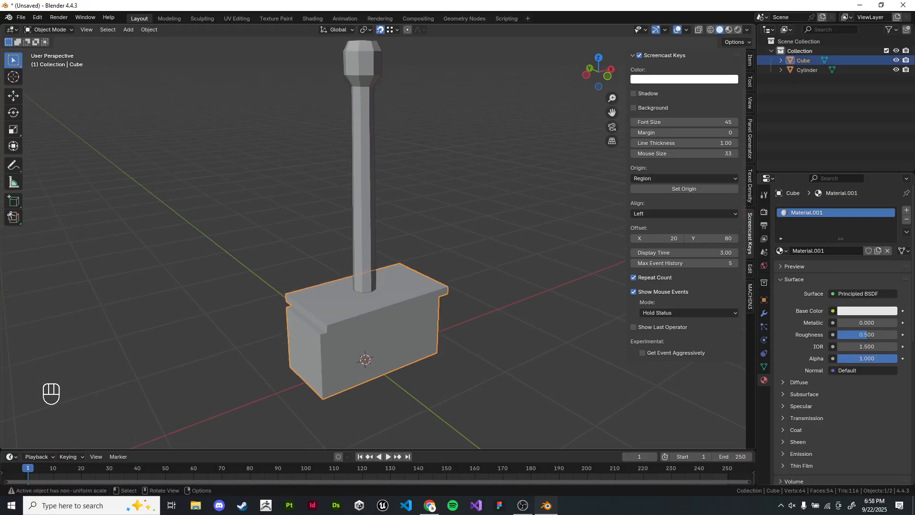
drag(268, 198, 467, 410)
key(m)
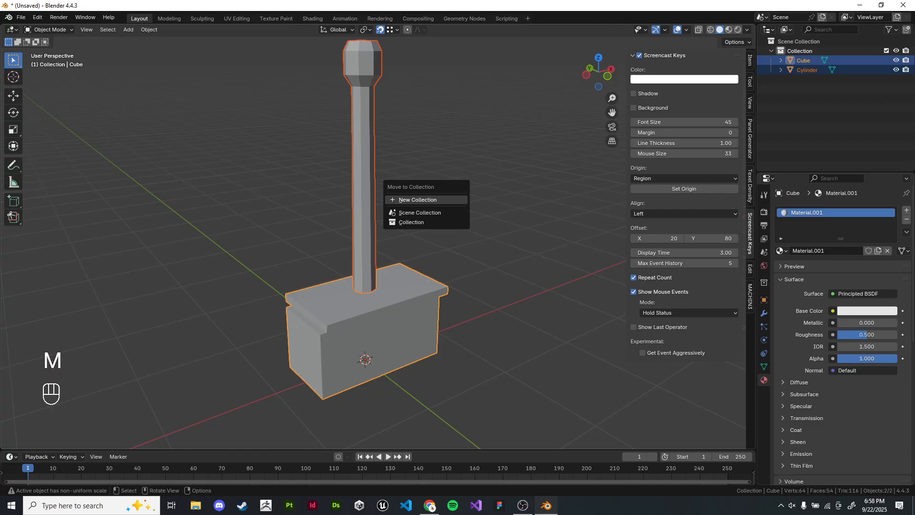
click(418, 199)
text(Environ)
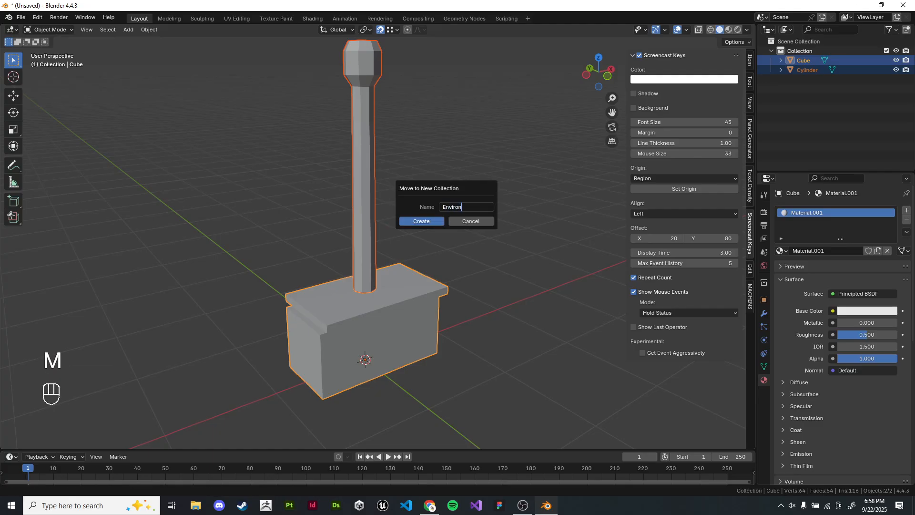
text(ment Cbjects)
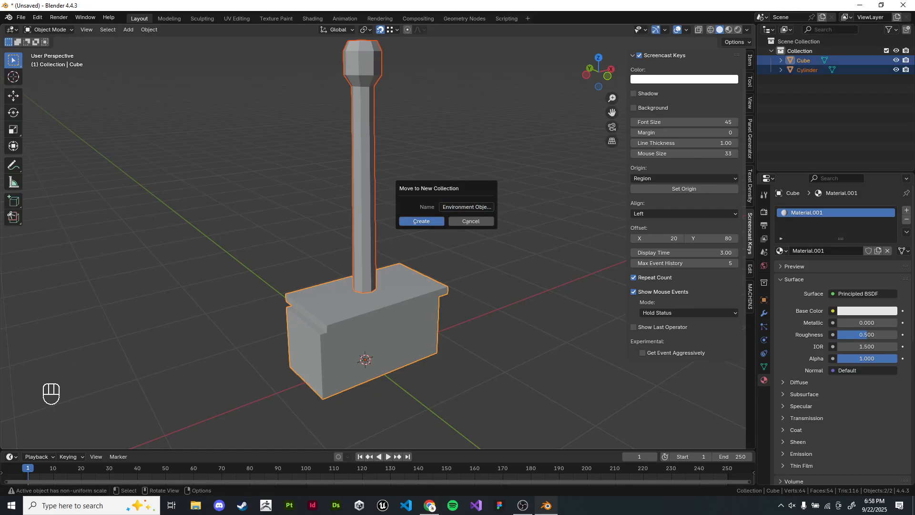
key(Return)
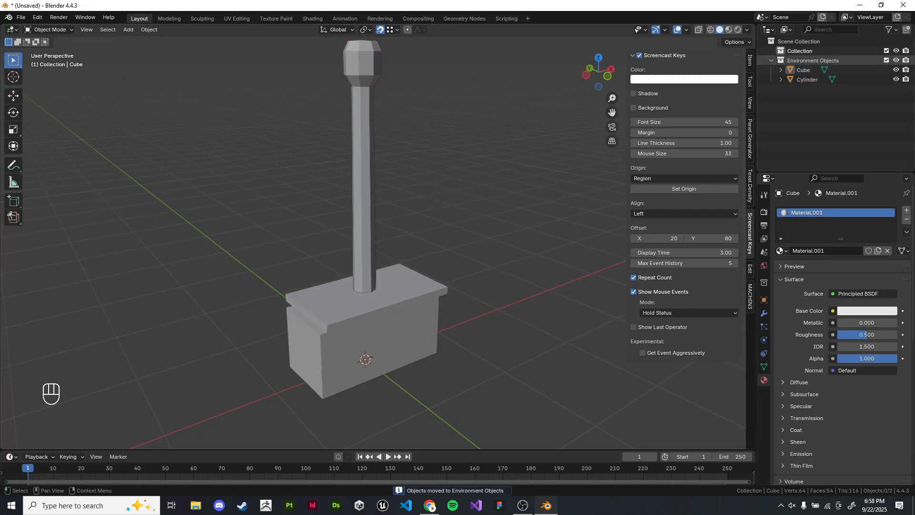
Step: Exclude the Environment Objects collection from the view layer and include it again
click(887, 61)
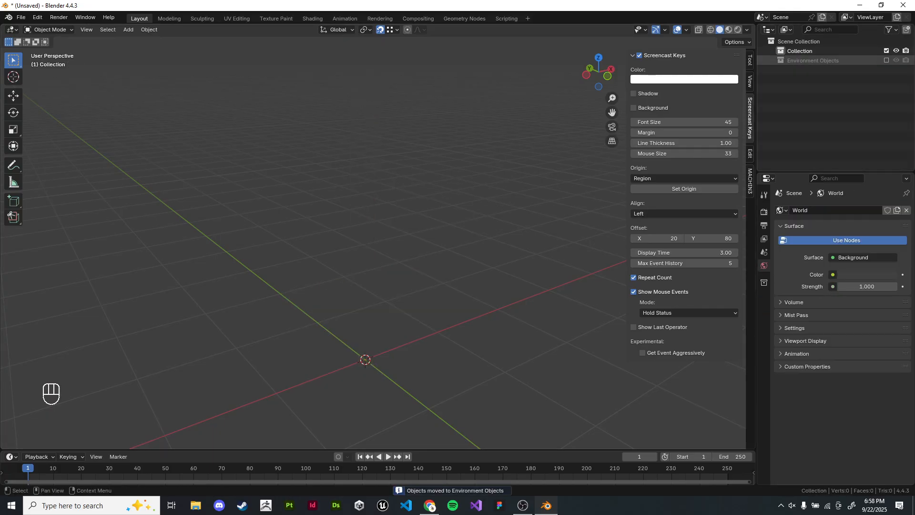
click(886, 61)
scroll(377, 243, down, 1)
shift+middle_drag(377, 243, 388, 264)
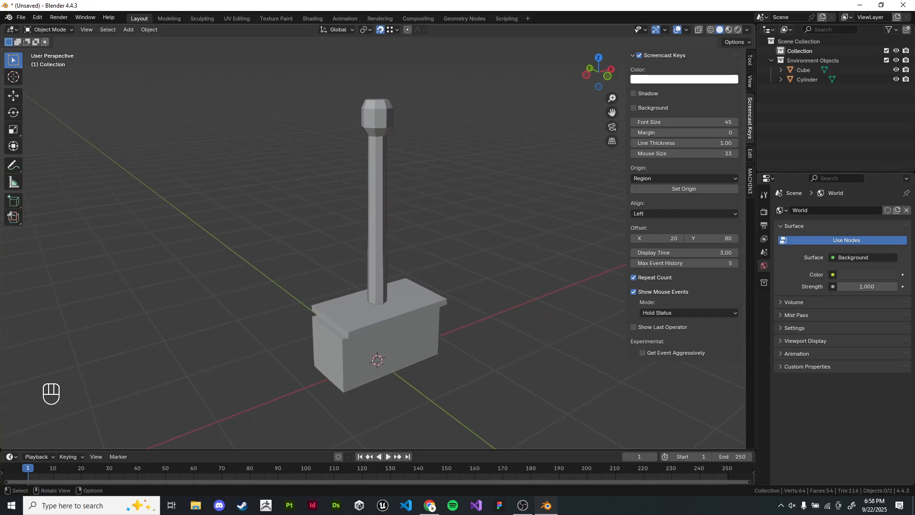
Step: Move the block off the world origin and snap it back to the 3D cursor
click(385, 334)
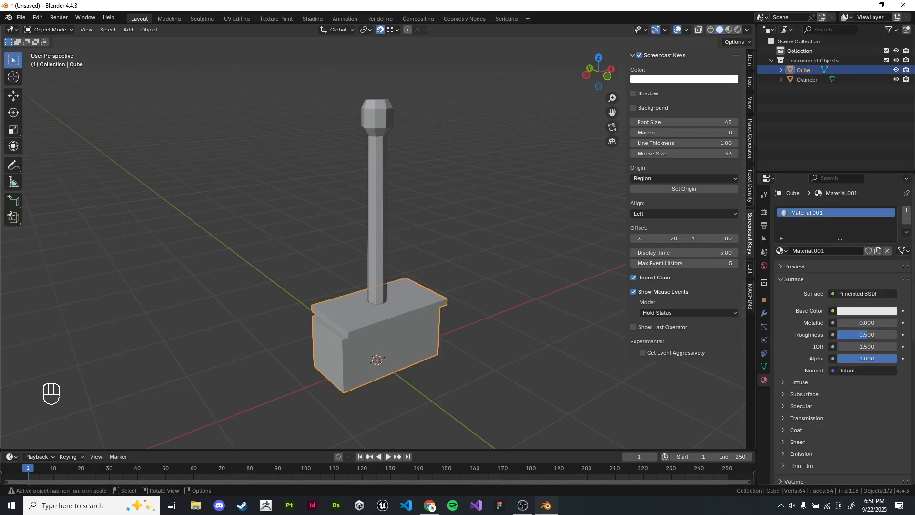
shift+middle_drag(389, 264, 388, 228)
scroll(388, 231, up, 1)
key(g)
click(249, 256)
shift+middle_drag(248, 256, 280, 205)
key(shift+s)
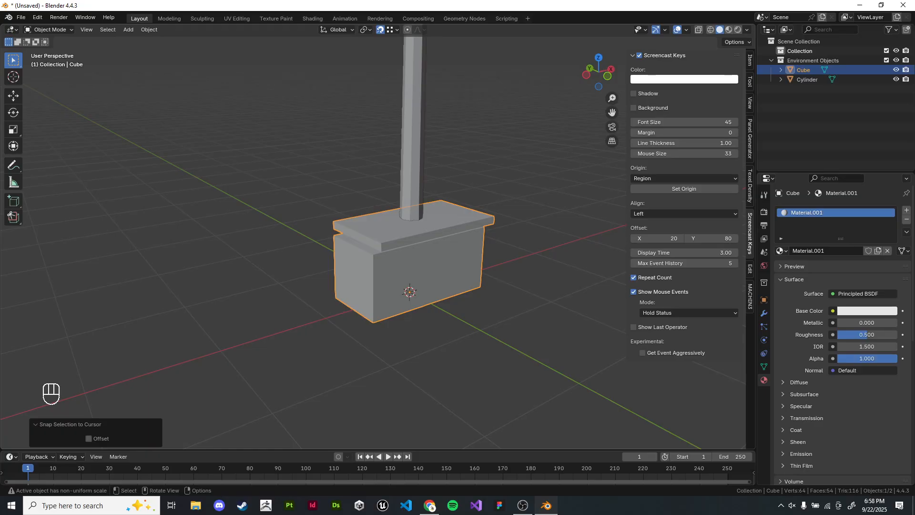
Step: Move the block well clear of the handle and select the handle
shift+click(412, 191)
shift+click(412, 191)
key(g)
click(112, 157)
click(412, 209)
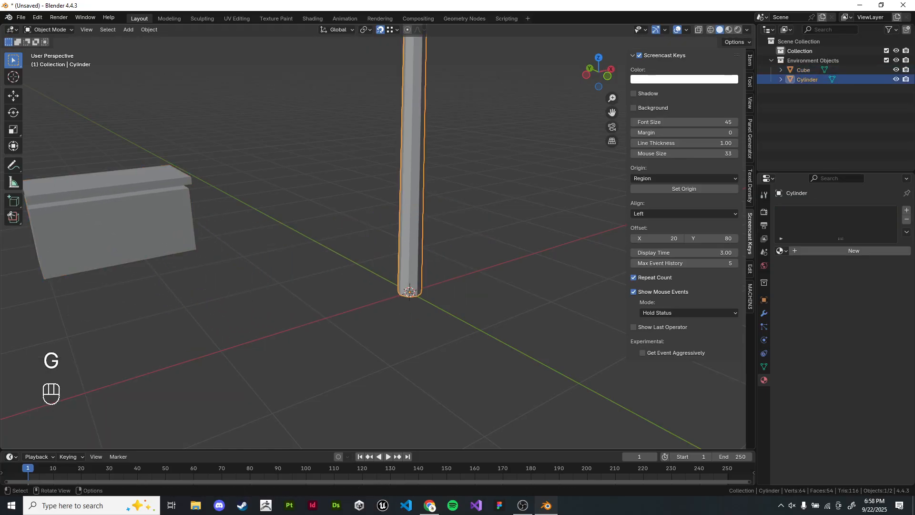
shift+middle_drag(412, 209, 396, 213)
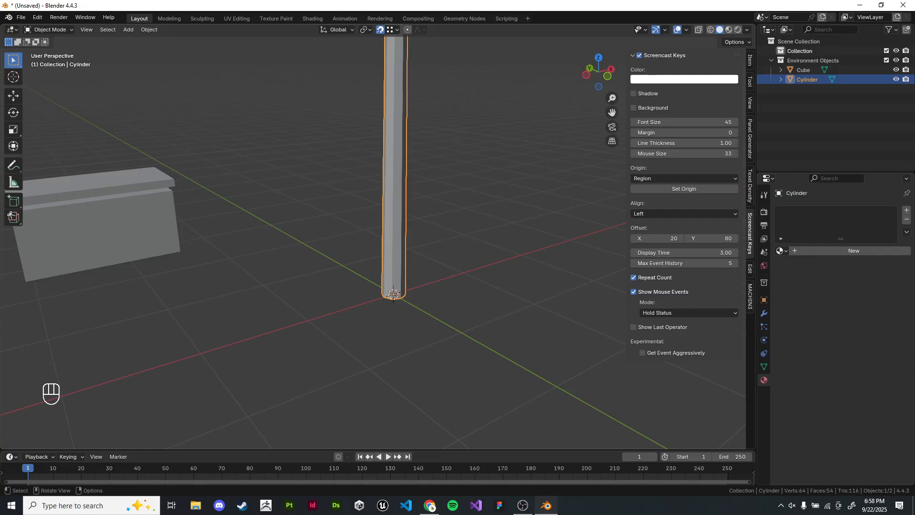
Step: Try scaling the handle from its base origin, in edit mode and in object mode
scroll(372, 239, down, 3)
key(Tab)
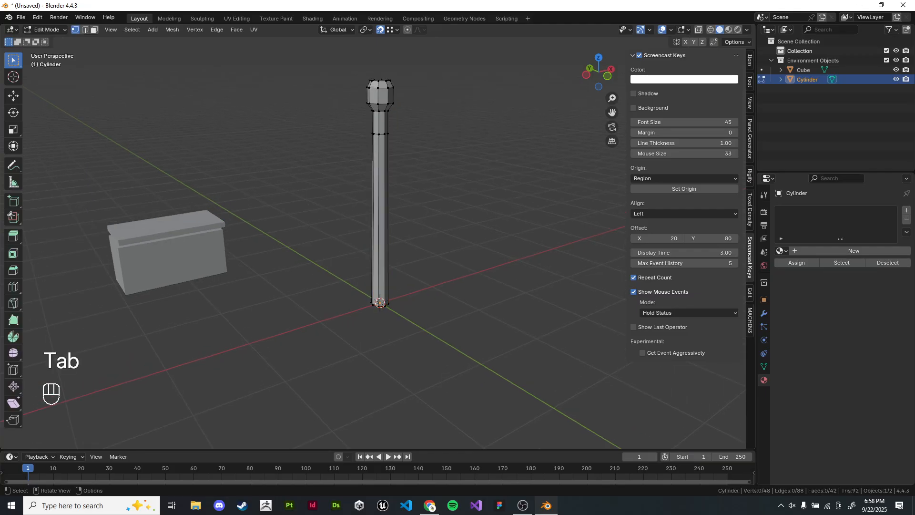
key(s)
key(a)
key(s)
right_click(507, 164)
key(Tab)
key(s)
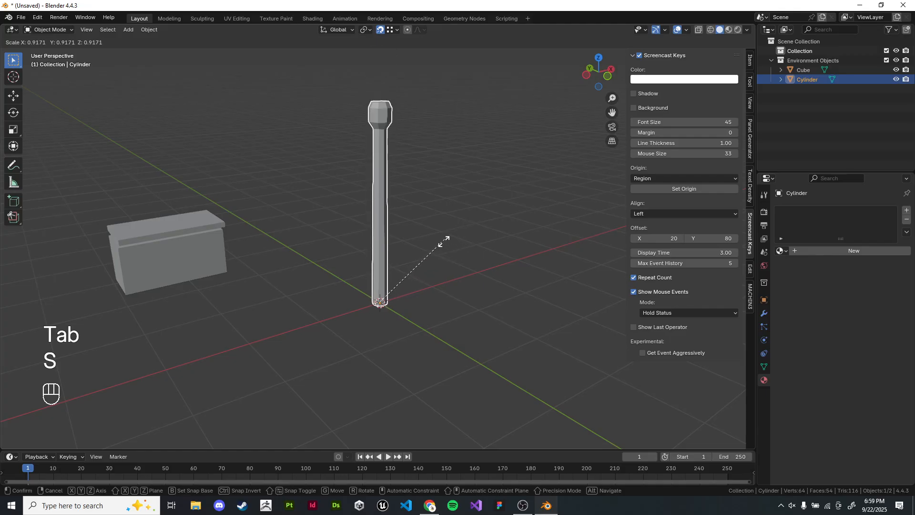
click(433, 222)
shift+middle_drag(429, 228, 439, 232)
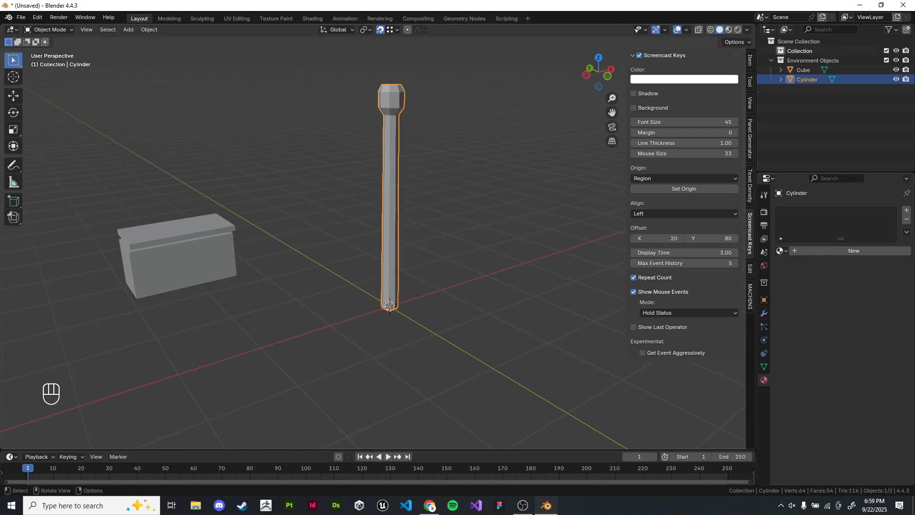
Step: Select the block and snap it to the 3D cursor at the handle's base
click(191, 257)
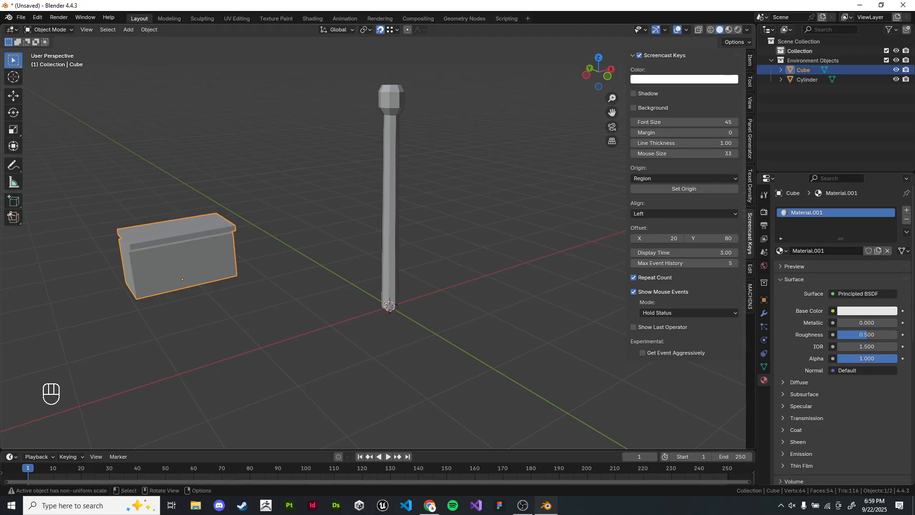
key(shift+s)
click(364, 194)
click(353, 191)
shift+middle_drag(353, 191, 321, 196)
scroll(349, 202, up, 2)
Step: Hide the handle to isolate the block, and undo the hiding
click(316, 191)
key(h)
click(341, 260)
key(ctrl+z)
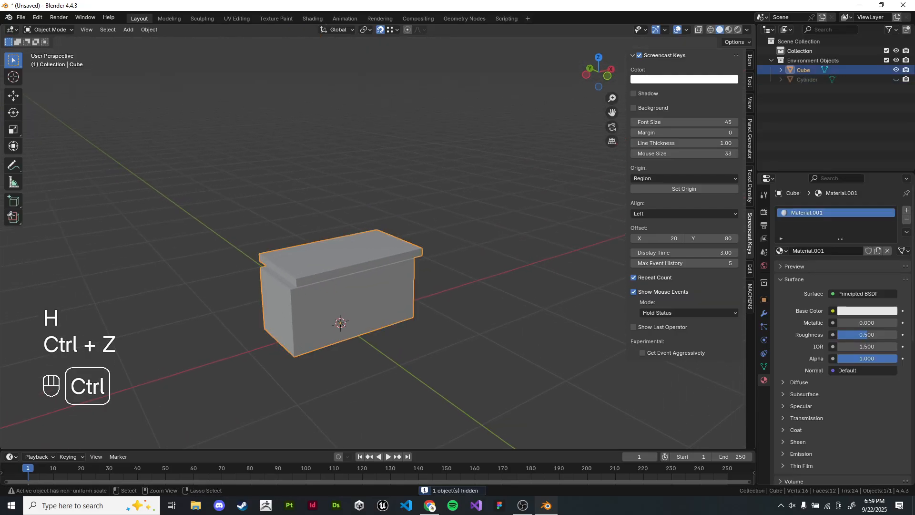
key(ctrl+z)
key(ctrl+z)
key(alt+Tab)
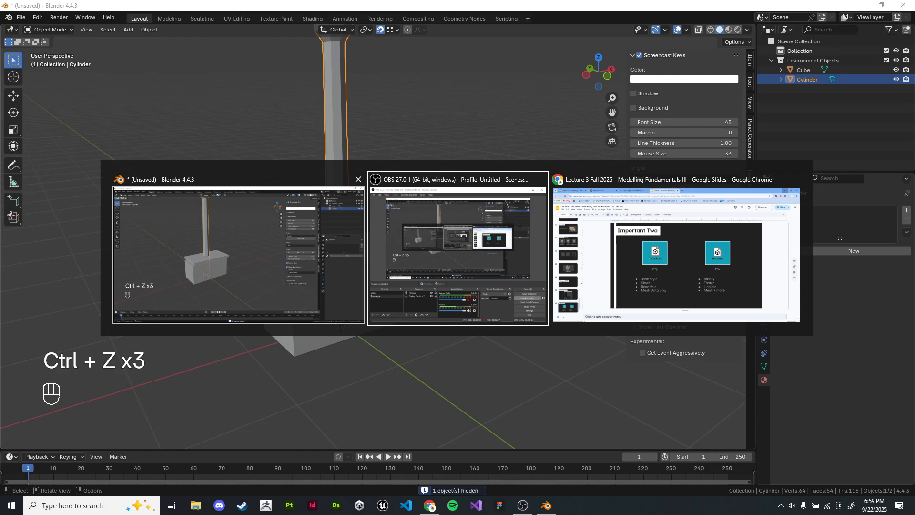
key(Escape)
Step: Add a centred lengthwise loop cut to the block's lid in edit mode
click(429, 191)
middle_drag(429, 191, 434, 197)
scroll(435, 197, down, 2)
click(352, 281)
scroll(353, 281, up, 4)
key(Tab)
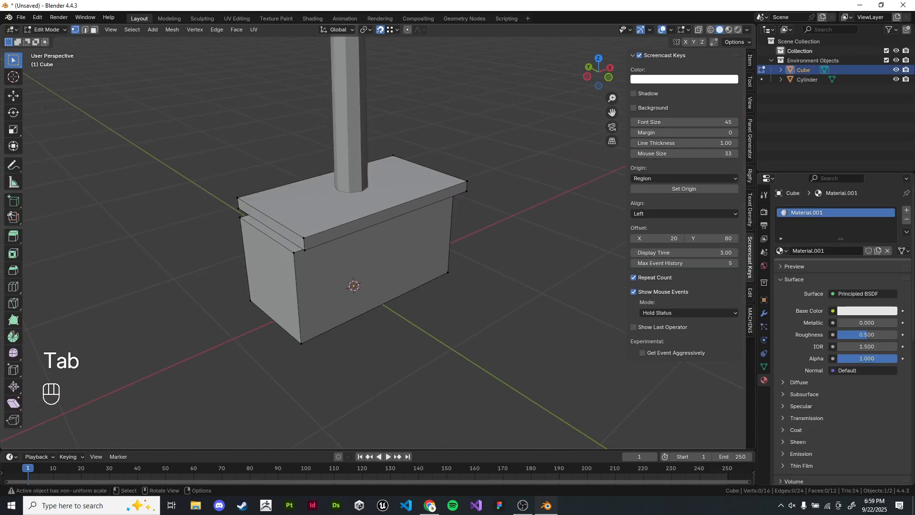
middle_drag(329, 257, 337, 256)
key(ctrl+r)
click(282, 227)
right_click(281, 227)
middle_drag(281, 226, 312, 226)
Step: Raise the rear half of the lid's top face along Z so the front half slopes
click(94, 30)
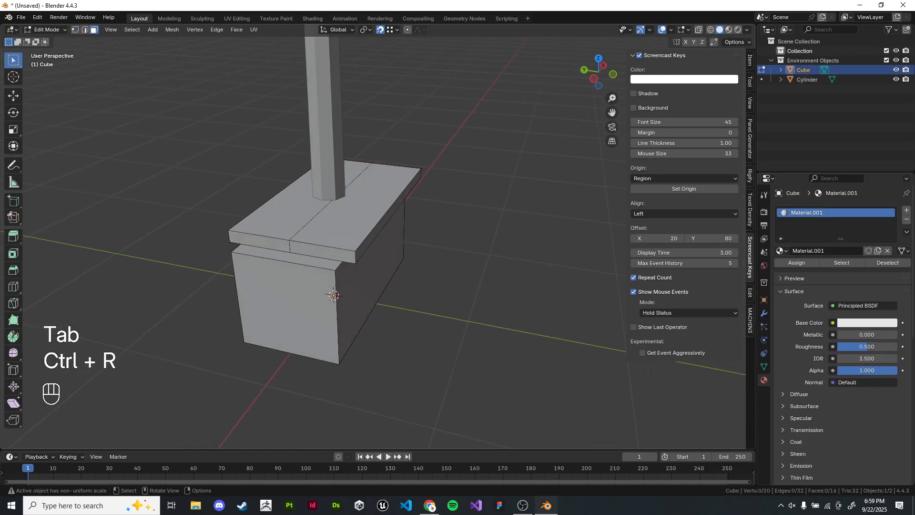
click(282, 212)
key(g)
right_click(281, 207)
key(g)
key(z)
click(280, 190)
click(429, 191)
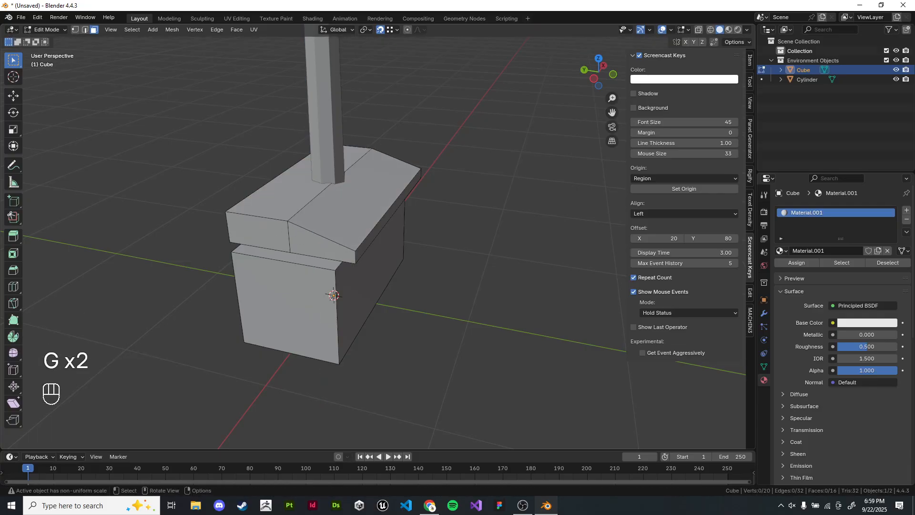
Step: Raise the lid's rear top face further for a steeper slope, and return to object mode
click(281, 191)
key(g)
middle_click(282, 179)
click(281, 174)
key(Tab)
middle_drag(381, 205, 338, 205)
key(Tab)
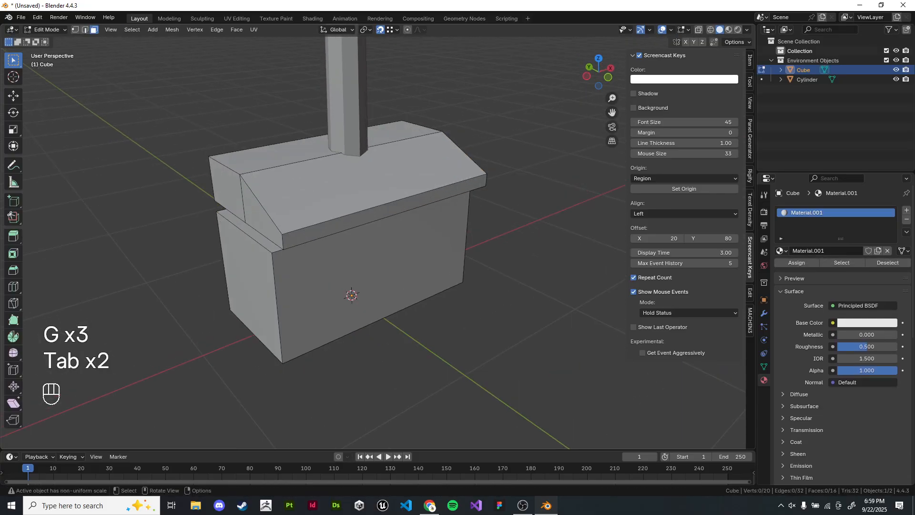
key(Tab)
Step: Try to export the reshaped block as FBX over GarbageBin_SM.fbx on the Desktop
middle_drag(353, 286, 334, 258)
key(ctrl+alt+shift+f)
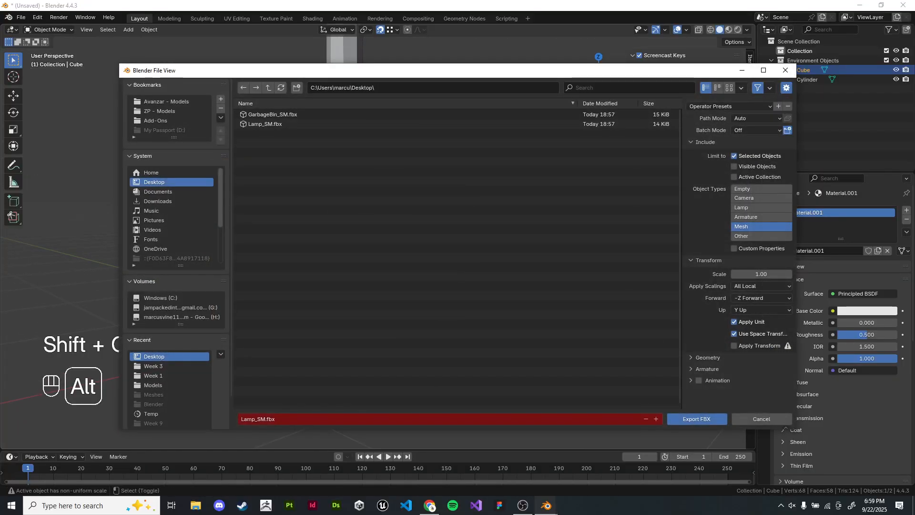
click(730, 106)
click(725, 149)
click(305, 124)
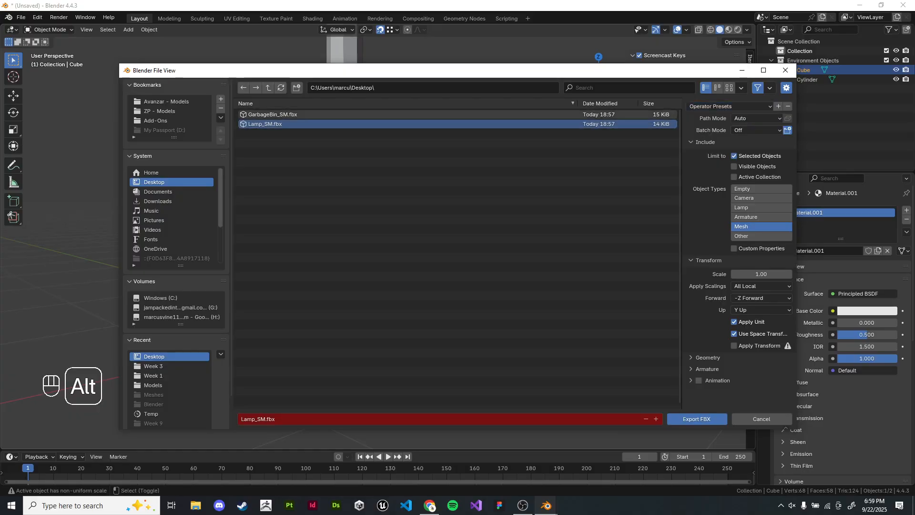
right_click(697, 419)
click(687, 420)
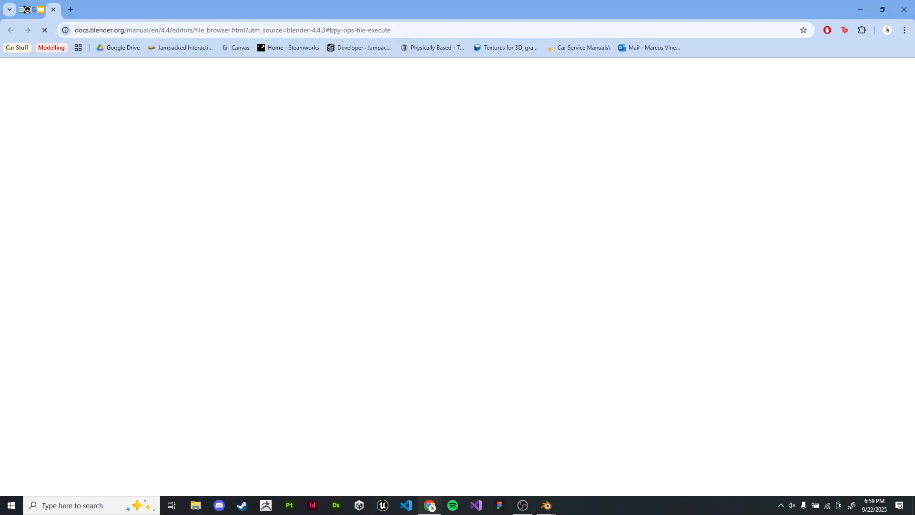
Step: Close the Blender manual page, minimize the browser, and close the FBX export window
click(576, 9)
click(861, 10)
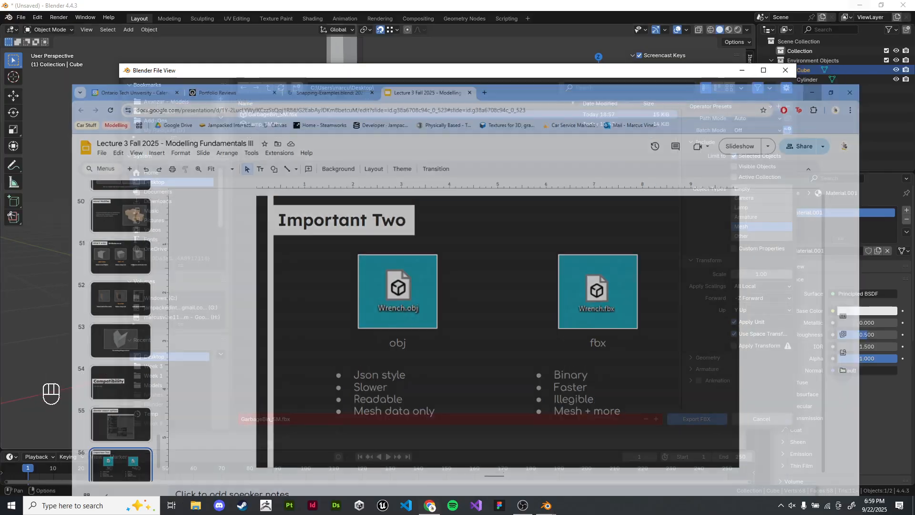
key(alt+F4)
Step: Deselect the block and switch to the Modelling Fundamentals III lecture slides in Google Chrome
click(524, 248)
middle_drag(525, 248, 515, 277)
scroll(515, 276, down, 1)
key(alt+Tab)
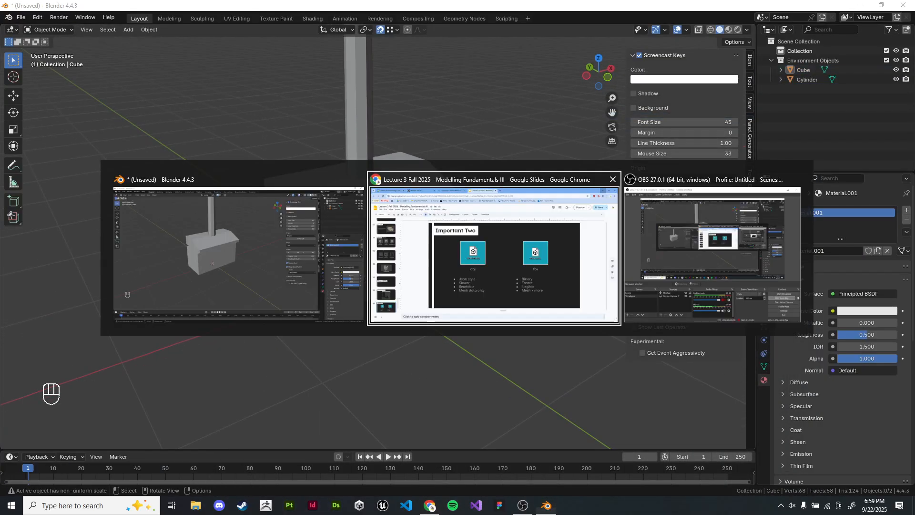
Step: Switch to Blender, inspect the FBX export options, and close the export window without exporting
click(329, 252)
key(alt+Tab)
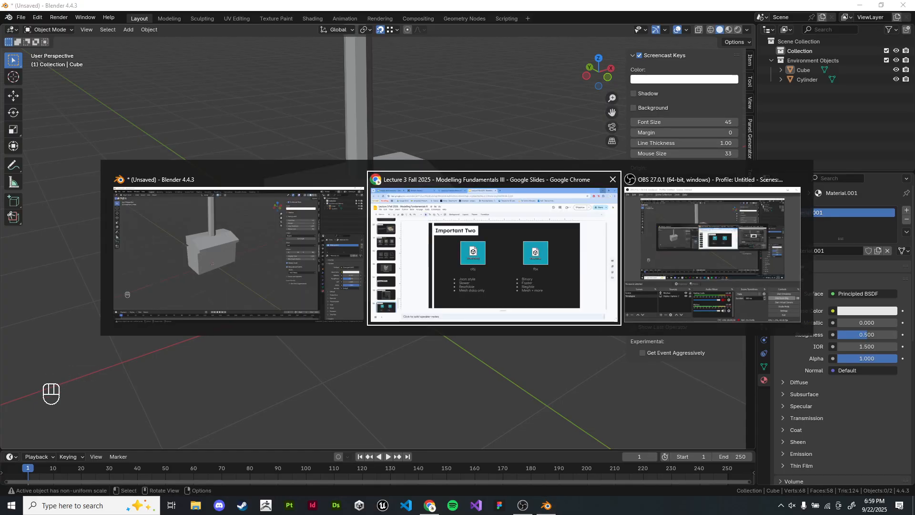
click(329, 253)
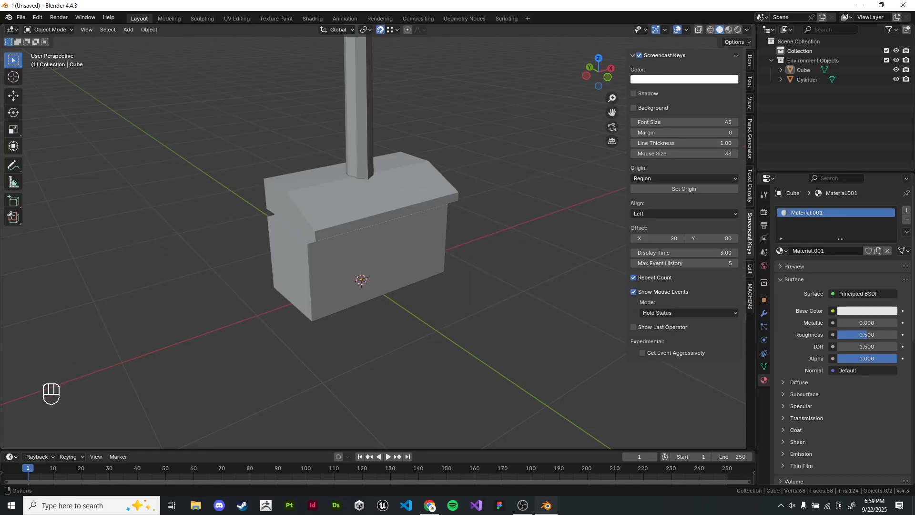
click(21, 17)
mouse_move(37, 162)
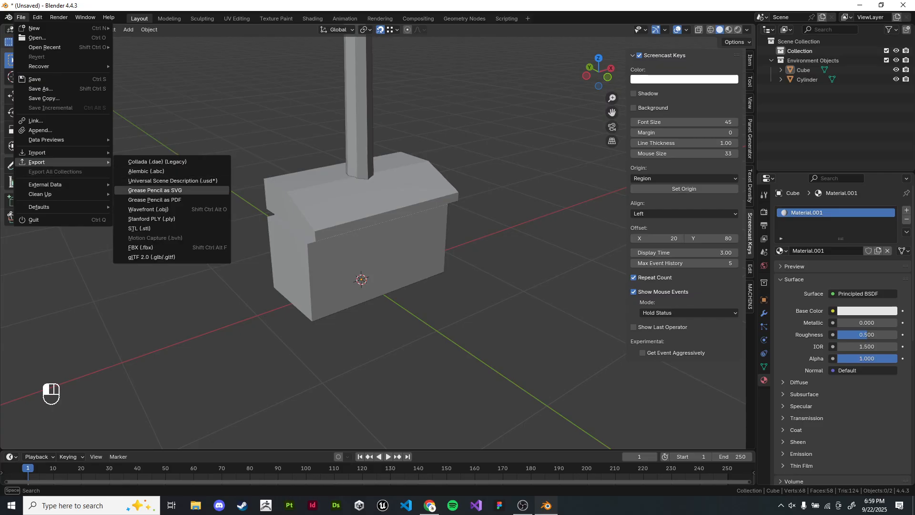
click(140, 248)
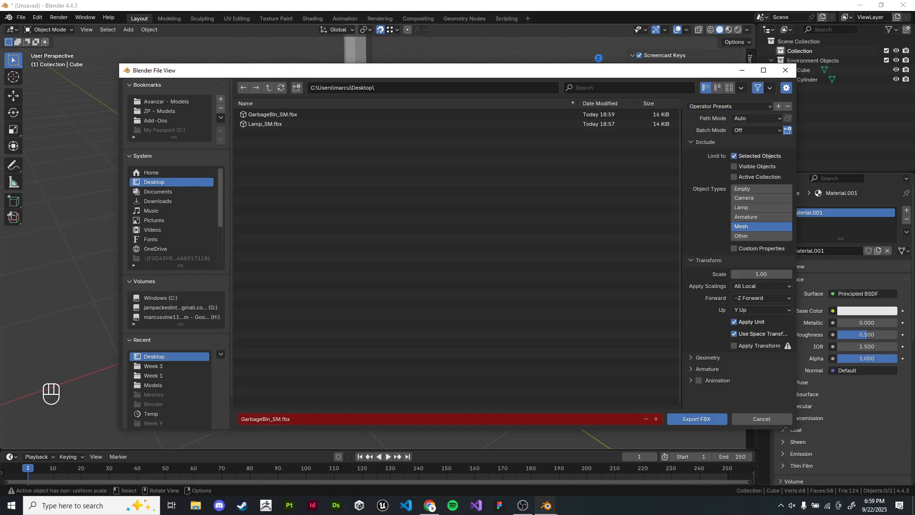
click(786, 70)
Step: Switch to the Lecture 3 slides in Google Chrome and present the Shaders slide full screen
key(alt+Tab)
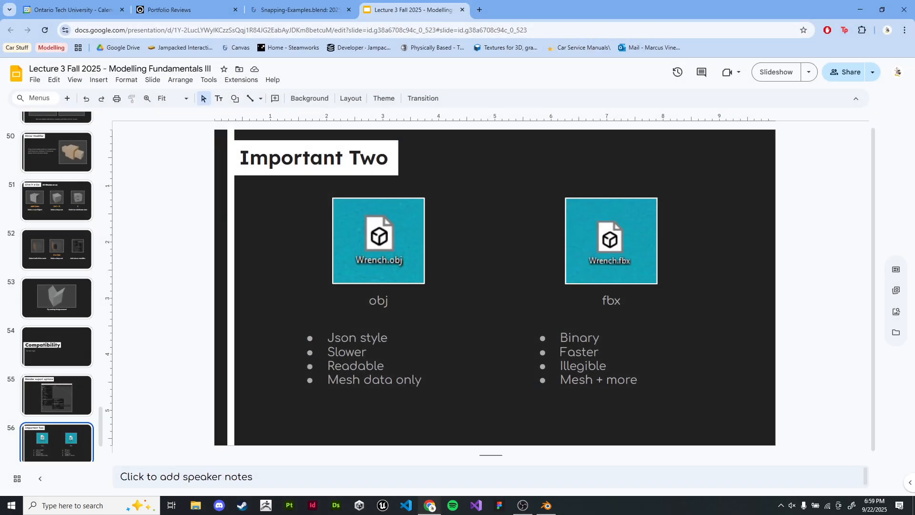
key(Down)
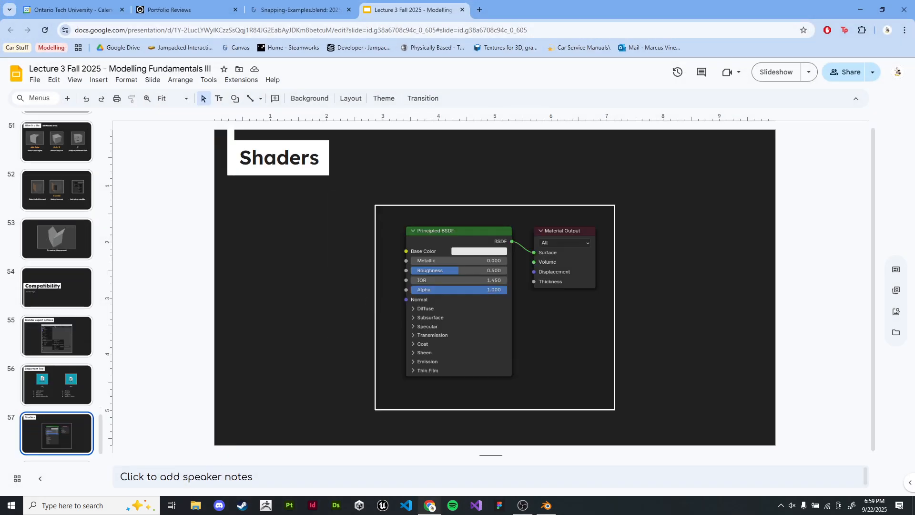
click(776, 72)
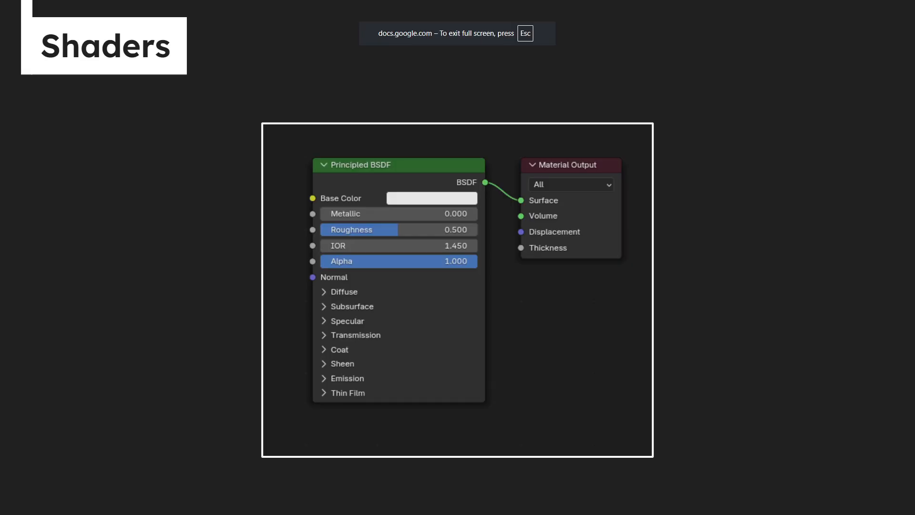
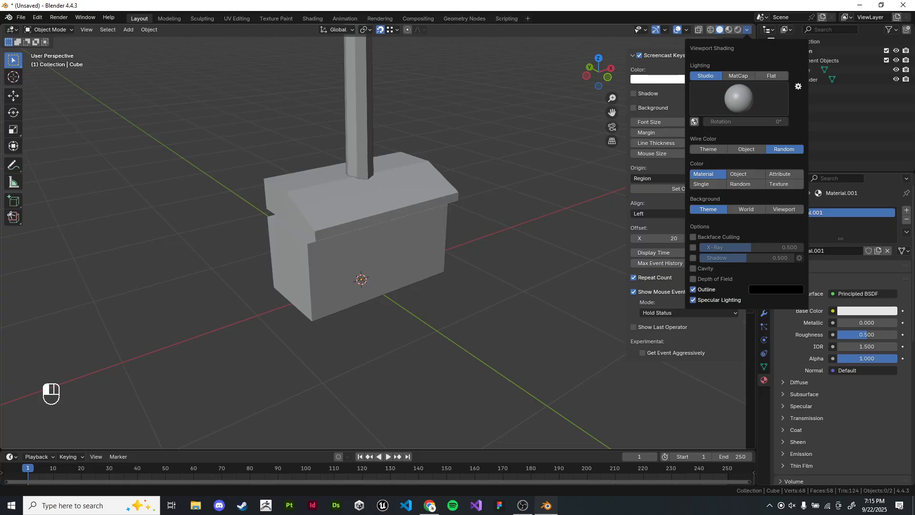
Step: Set the solid viewport shading color to Random
click(741, 184)
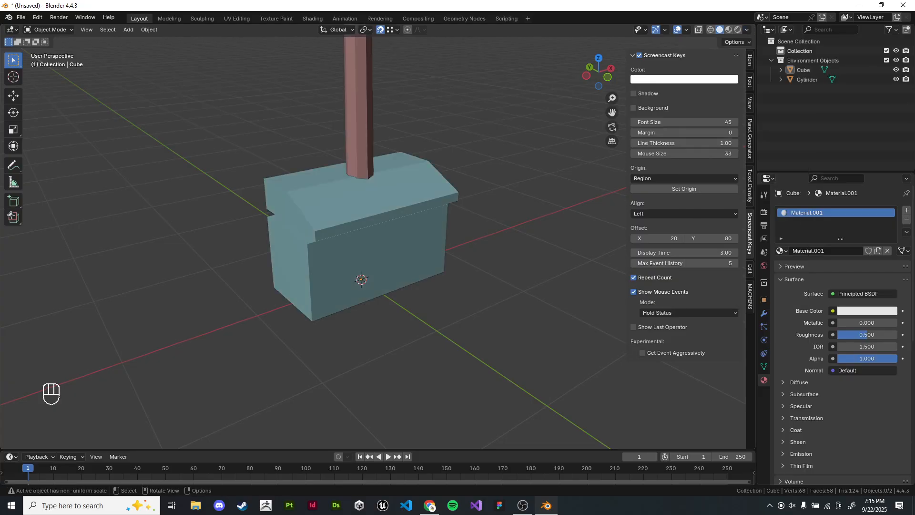
scroll(362, 238, down, 6)
Step: Switch to the course page in Google Chrome, open Weekly Activity 3 - Mirror Modifier, and review its example submission images
key(alt+Tab)
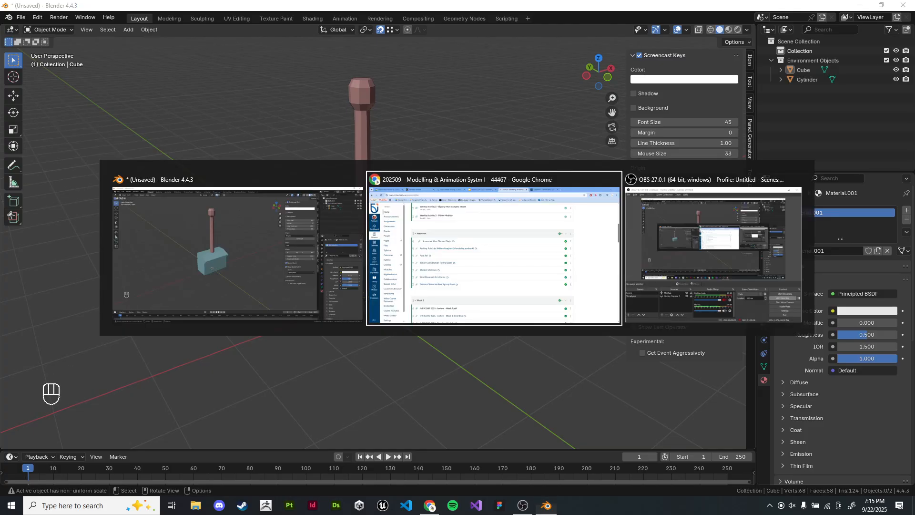
scroll(362, 191, up, 1)
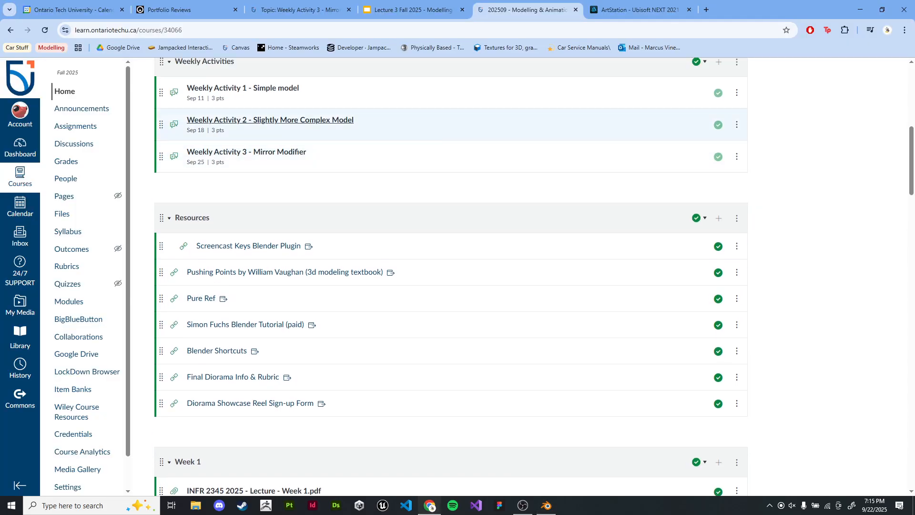
click(246, 151)
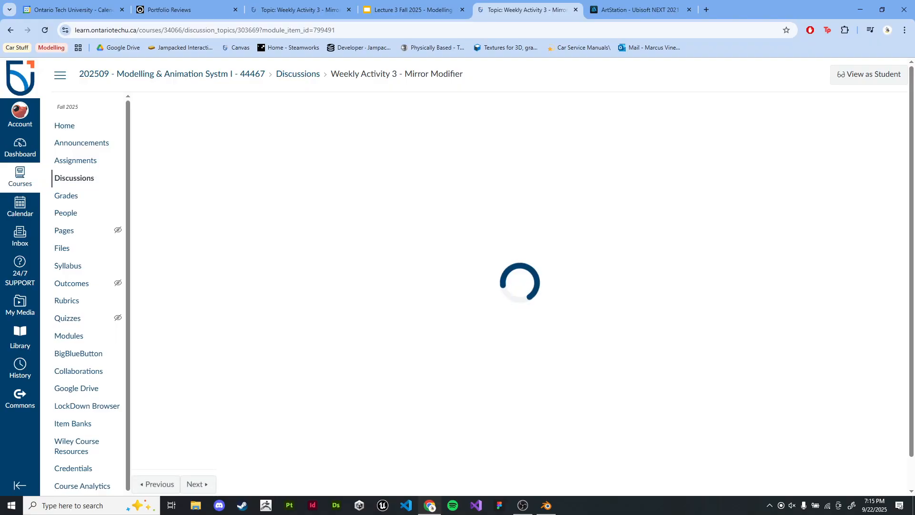
scroll(514, 286, down, 8)
scroll(514, 286, up, 3)
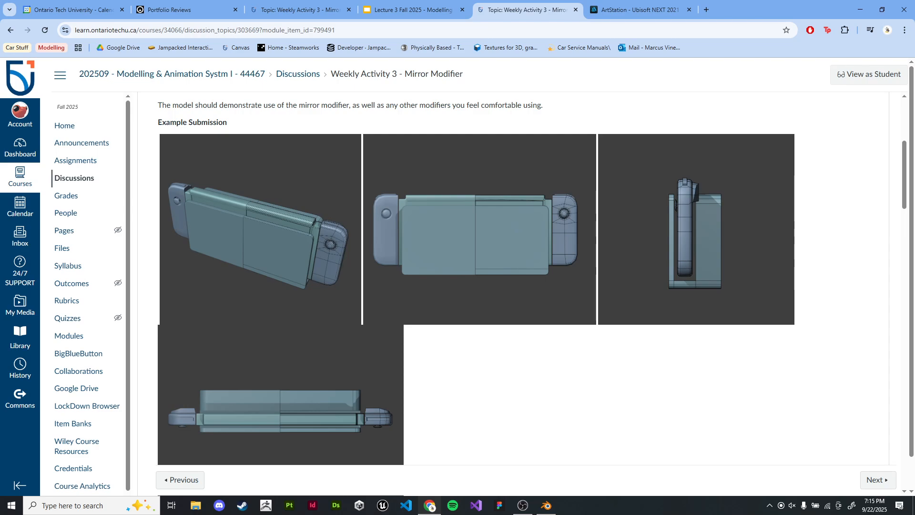
scroll(513, 286, down, 1)
scroll(513, 286, up, 1)
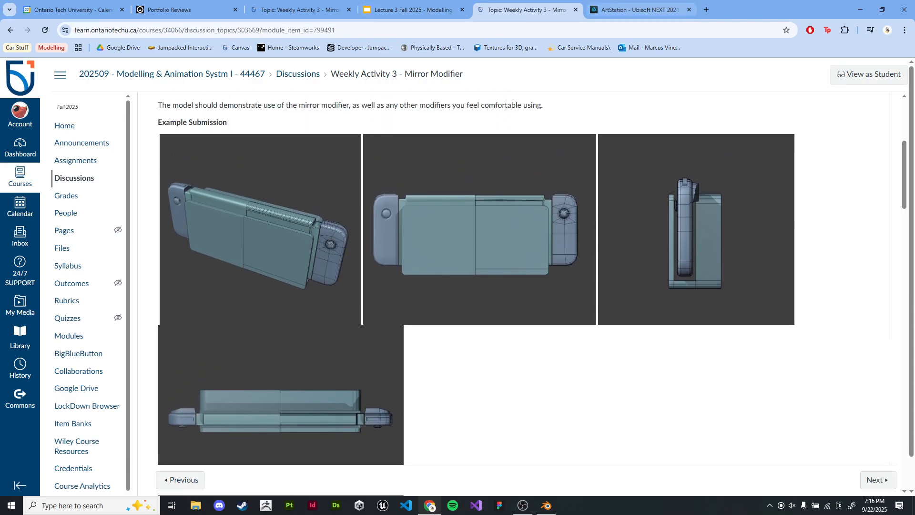
Step: Close the ArtStation page and return to the Lecture 3 slides
click(690, 10)
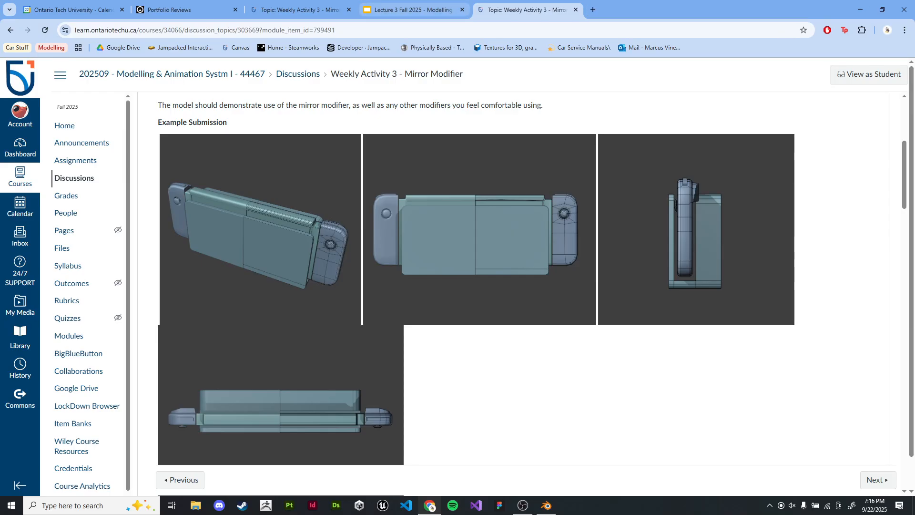
click(410, 9)
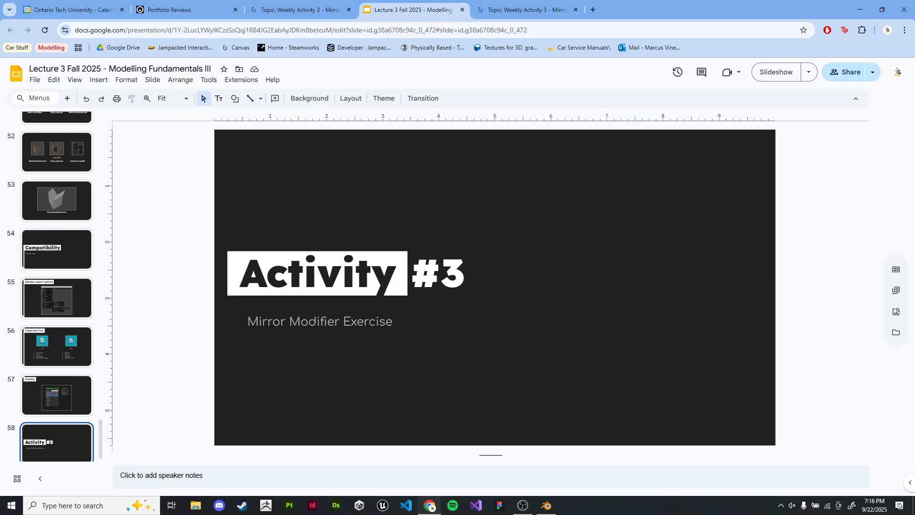
Step: Search Google Images for "drill" in a new browser tab
key(ctrl+t)
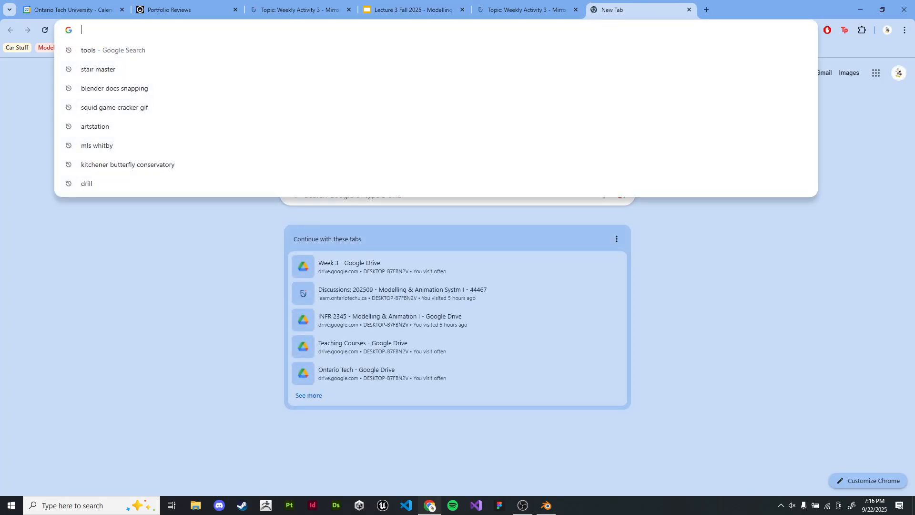
text(dr)
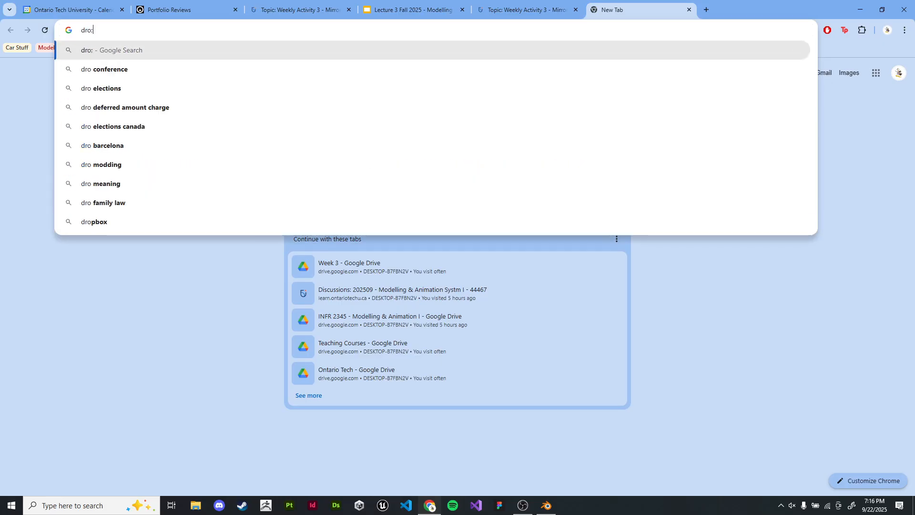
text(ill)
key(Return)
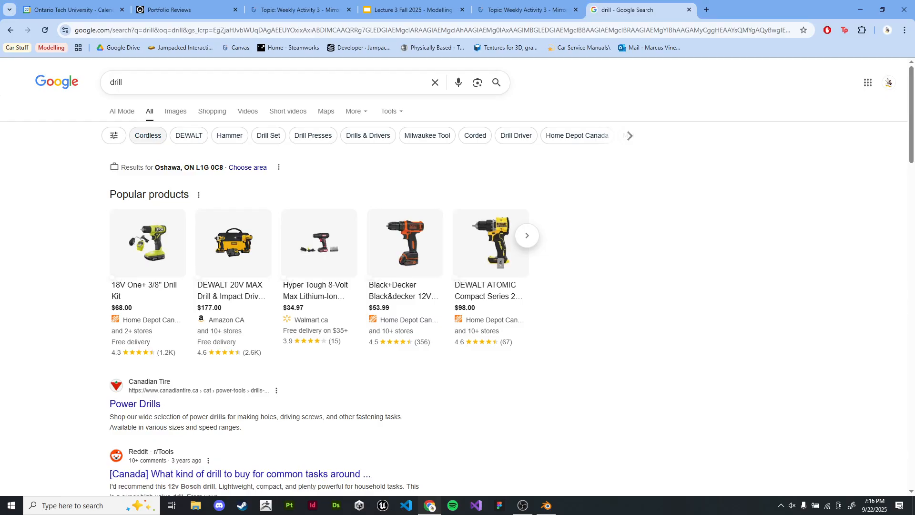
click(175, 111)
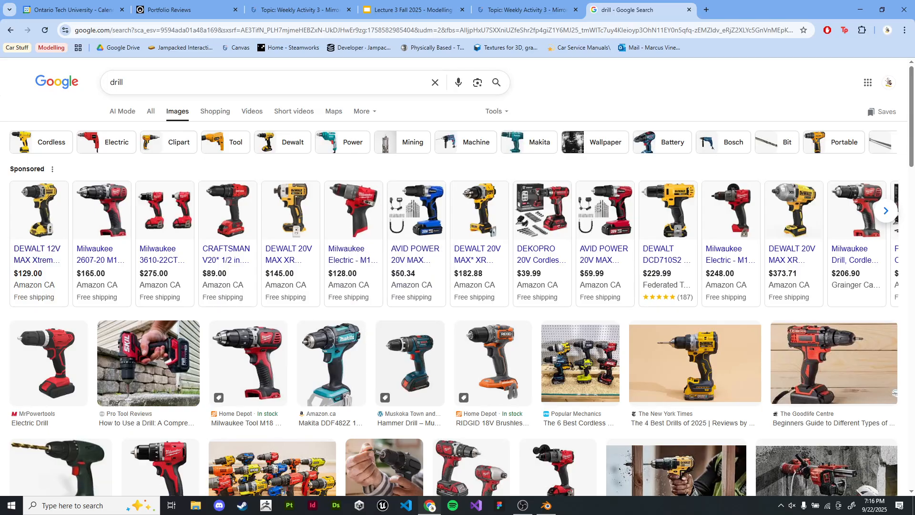
Step: Open the preview of the red Milwaukee M18 drill driver image from KBC Tools
scroll(582, 190, down, 4)
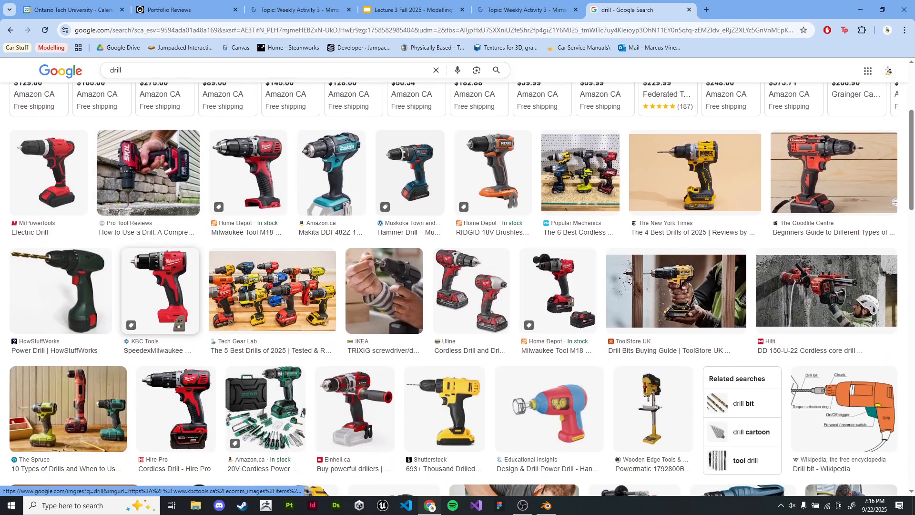
click(179, 324)
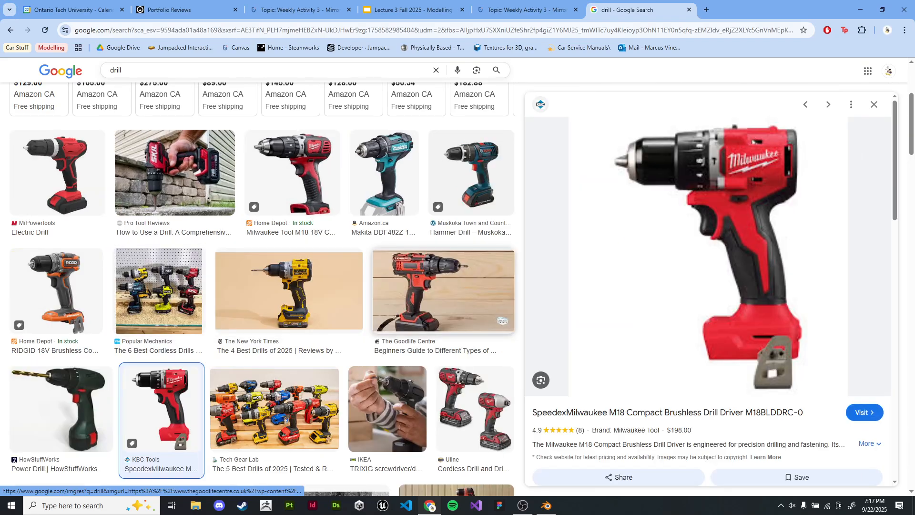
scroll(443, 267, down, 1)
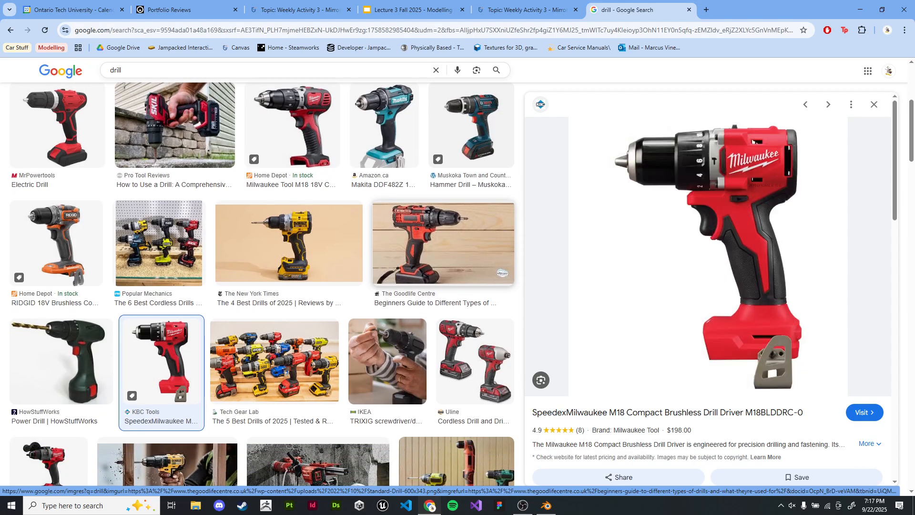
scroll(443, 244, down, 1)
scroll(443, 243, up, 1)
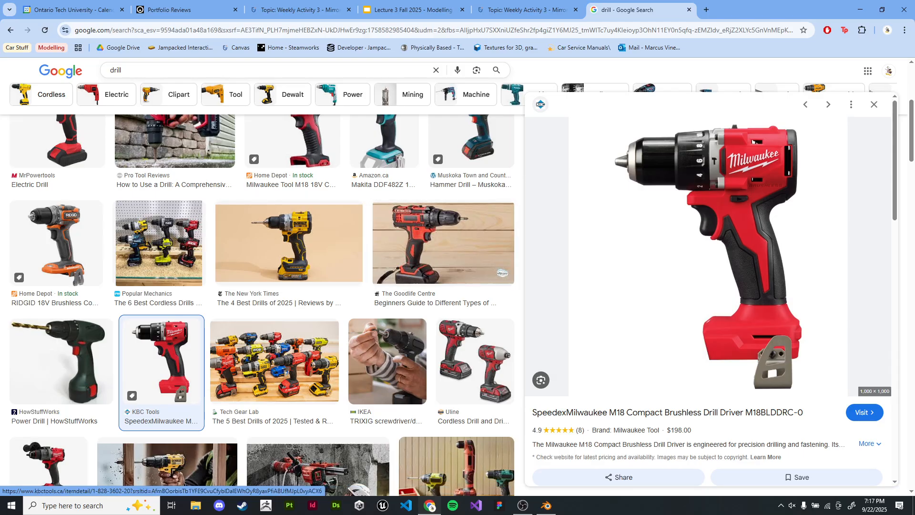
Step: Launch PureRef, paste the Milwaukee drill image as a reference, minimize Chrome, and move the reference window aside in front of Blender
key(super+shift+s)
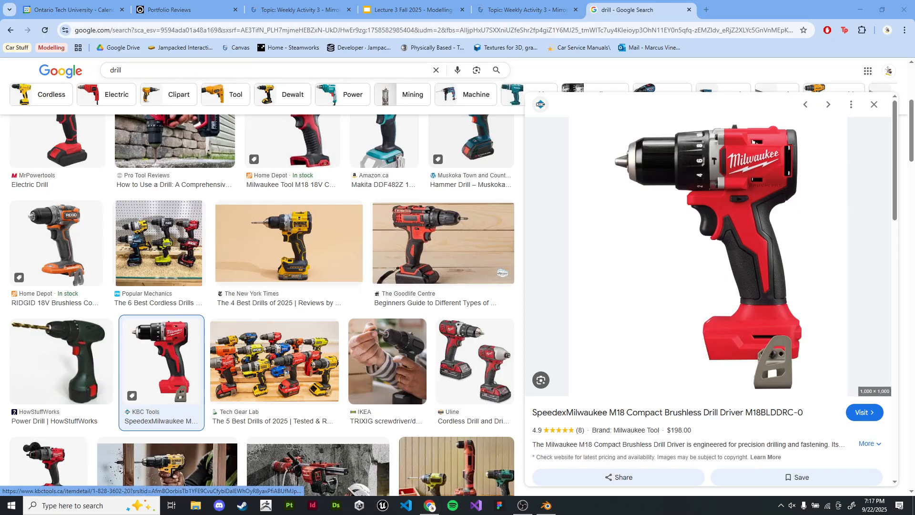
text(pureref)
key(Return)
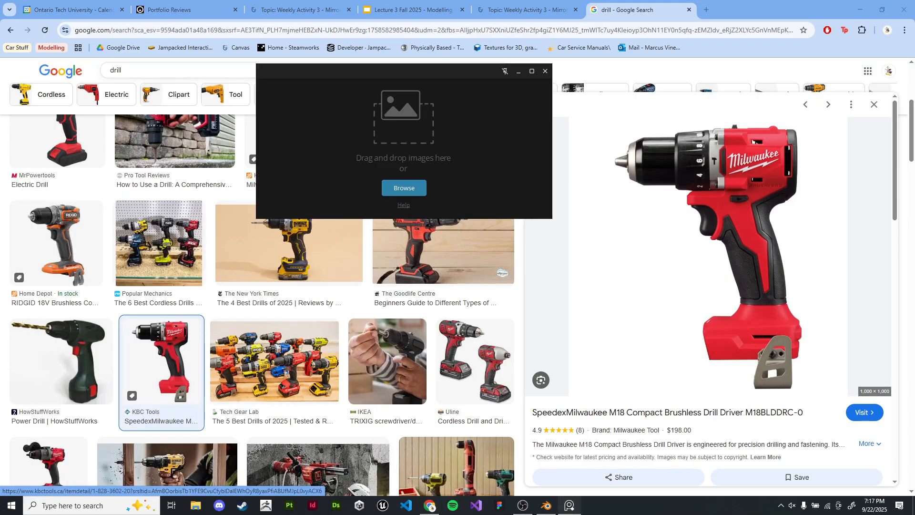
key(ctrl+v)
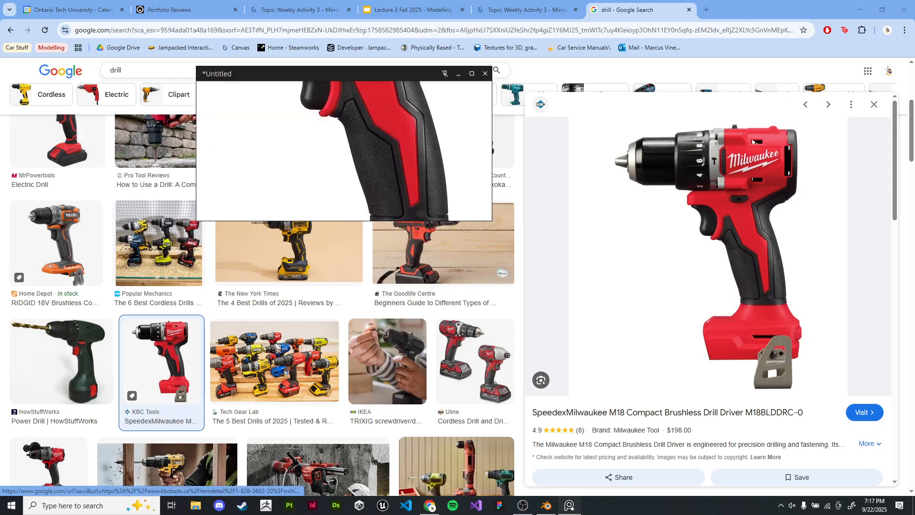
click(860, 10)
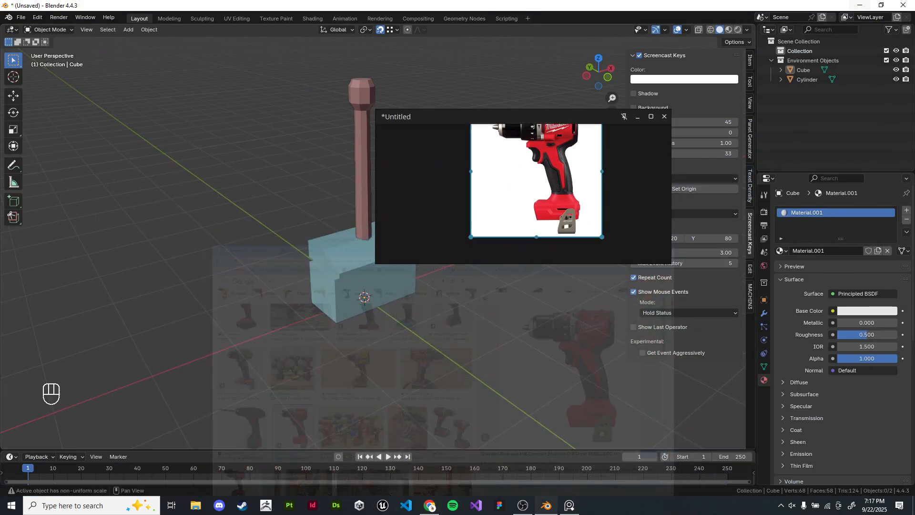
drag(477, 191, 723, 267)
Step: Delete the block and the handle from the scene
key(x)
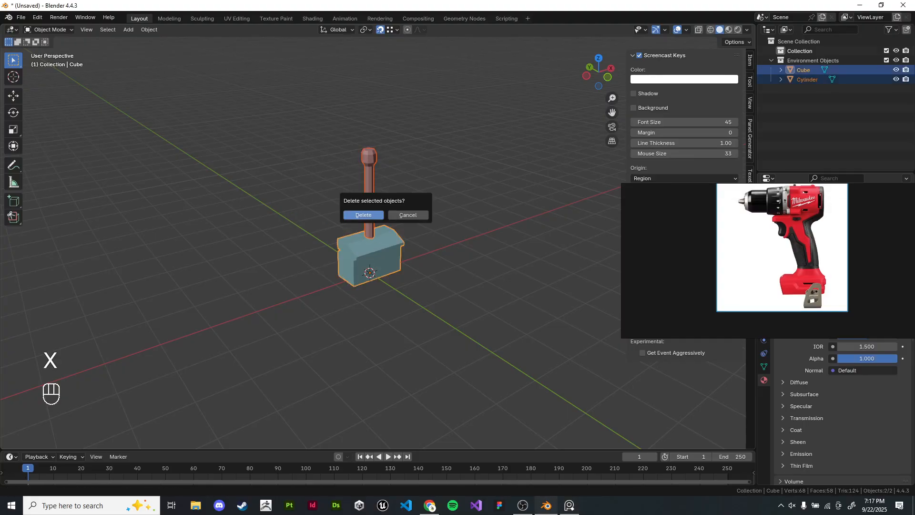
click(364, 215)
key(shift+a)
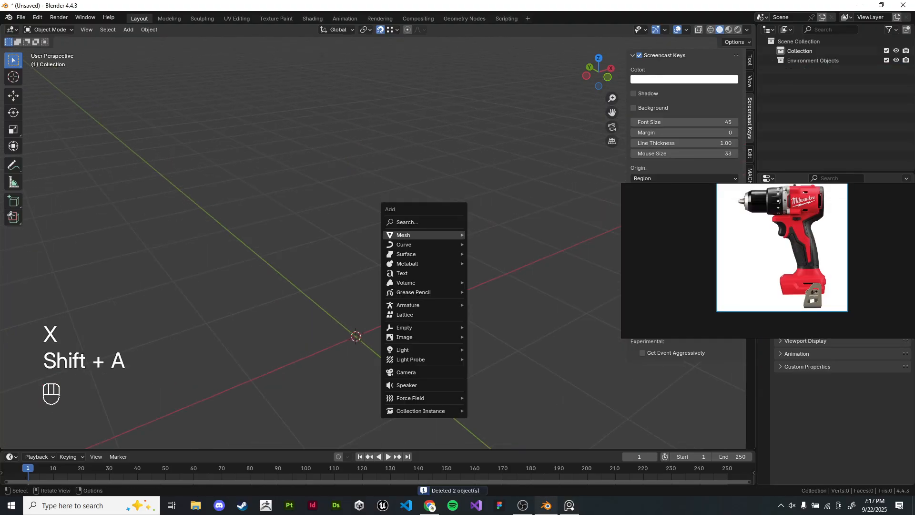
click(489, 244)
key(KP_Decimal)
key(x)
click(489, 244)
Step: Reposition the PureRef window beside the modelling area, make it taller and narrower, and zoom the drill reference to fit
drag(715, 191, 433, 275)
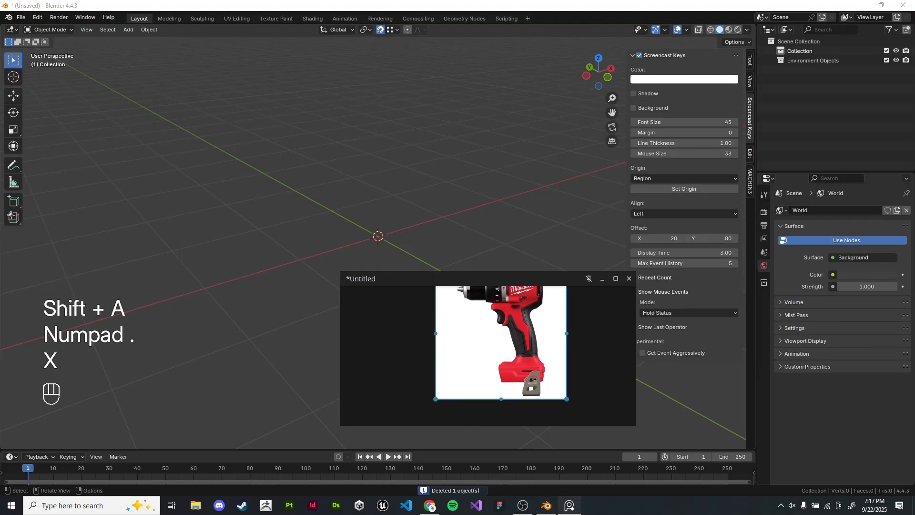
click(747, 29)
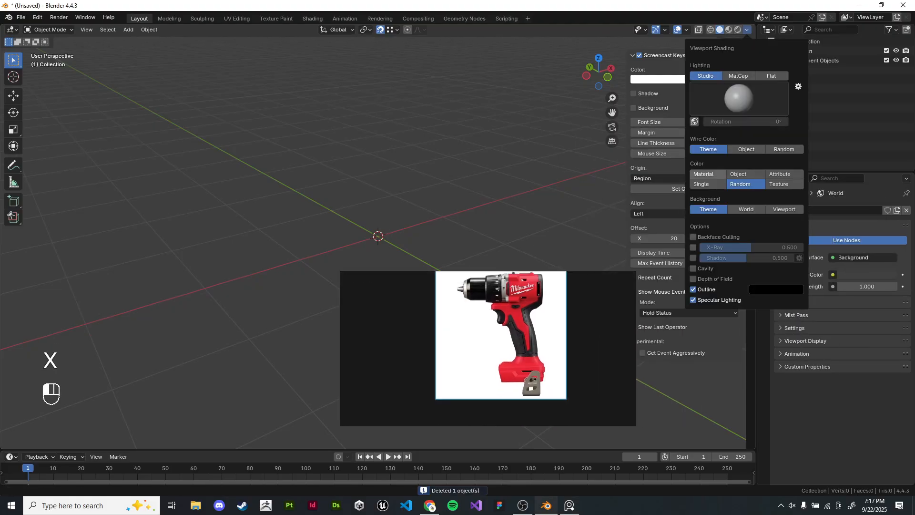
mouse_move(429, 276)
mouse_down()
mouse_move(626, 98)
mouse_move(609, 102)
mouse_up()
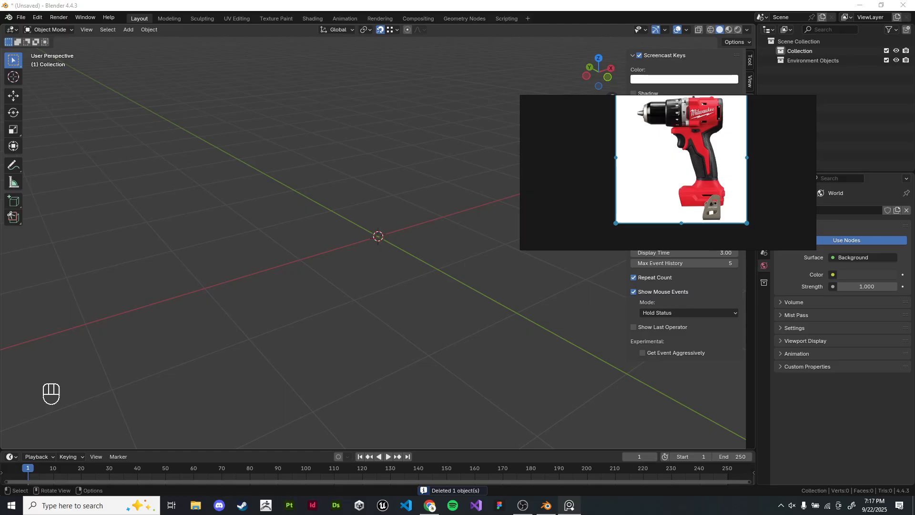
drag(667, 250, 668, 418)
scroll(681, 200, up, 3)
scroll(667, 286, down, 4)
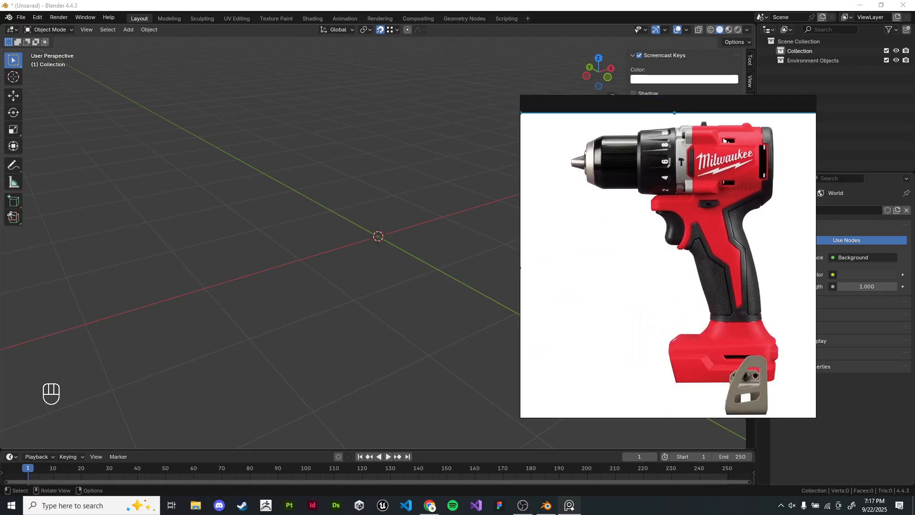
drag(521, 257, 584, 258)
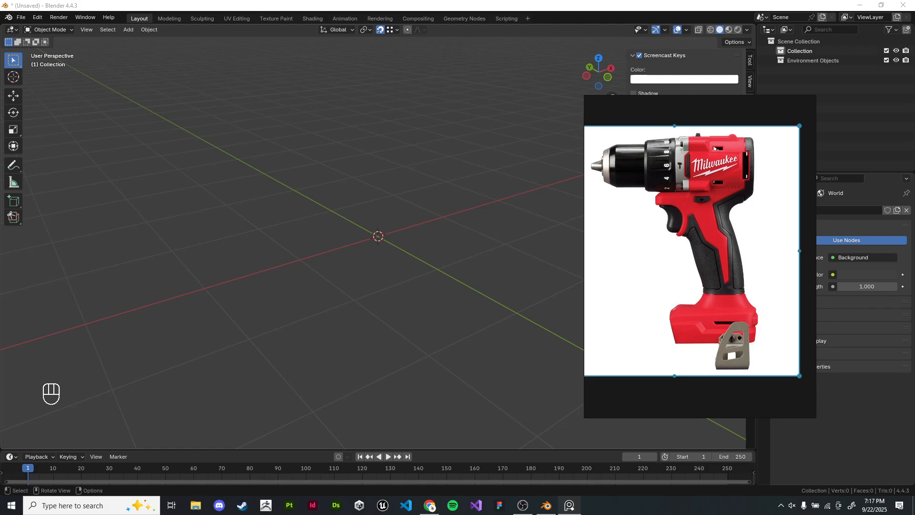
Step: Crop the PureRef window tightly around the drill reference and move it to the edge of the modelling area
drag(817, 258, 771, 258)
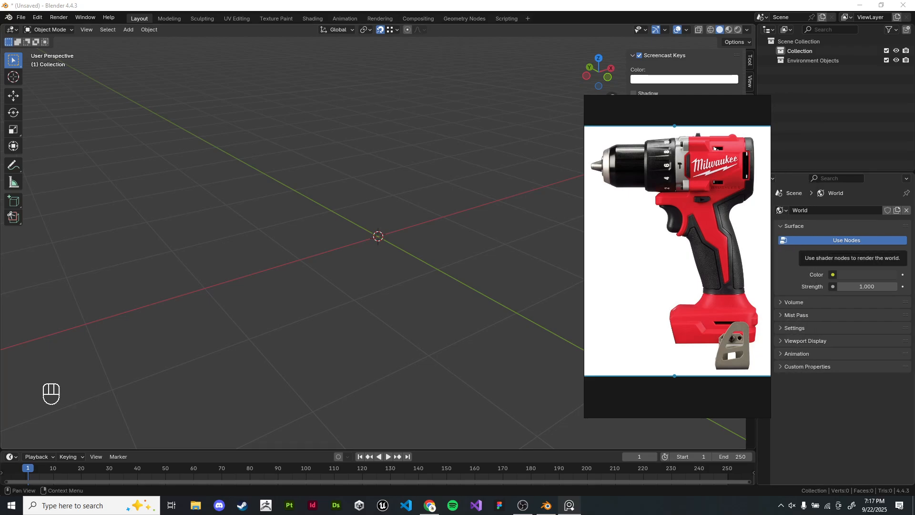
drag(677, 418, 677, 375)
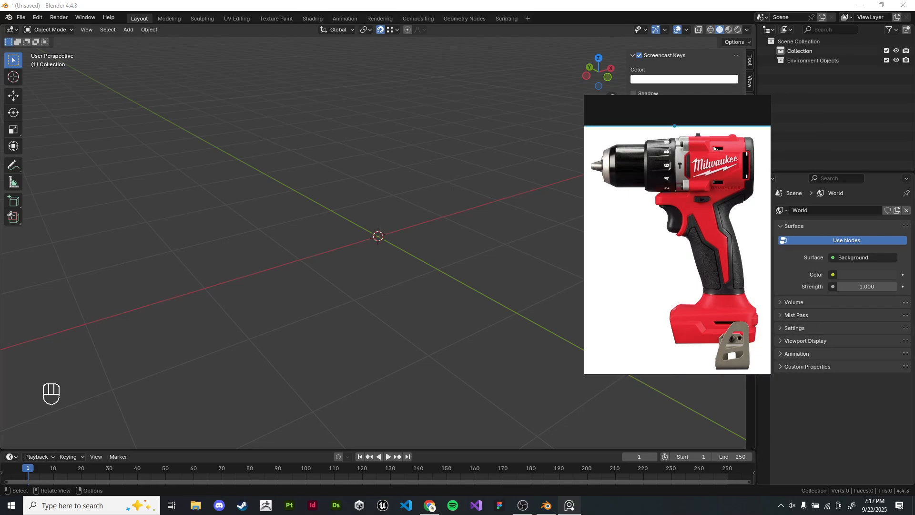
scroll(715, 310, up, 2)
scroll(706, 249, down, 2)
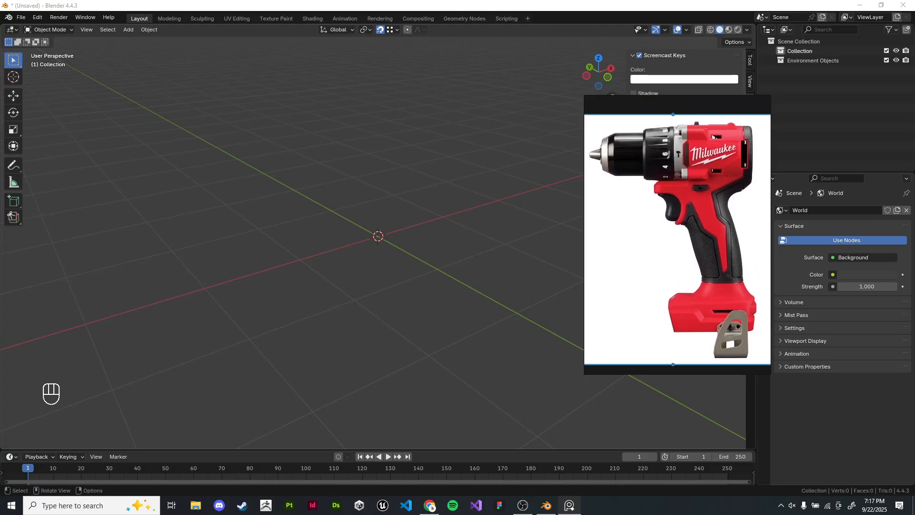
drag(677, 238, 743, 235)
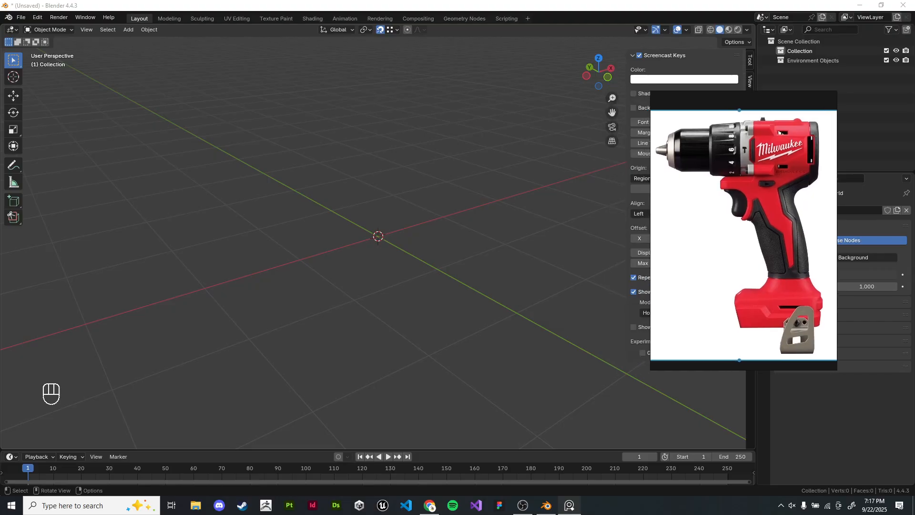
right_drag(781, 133, 784, 135)
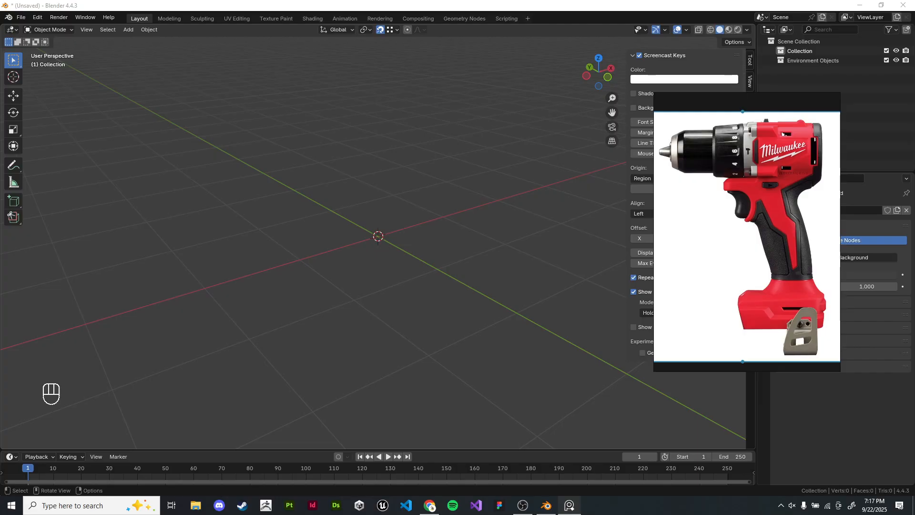
mouse_move(711, 253)
right_down()
mouse_move(696, 242)
mouse_move(723, 253)
right_up()
Step: Fit the whole drill image in the PureRef window and reposition the window beside the modelling area
click(477, 248)
scroll(477, 248, up, 1)
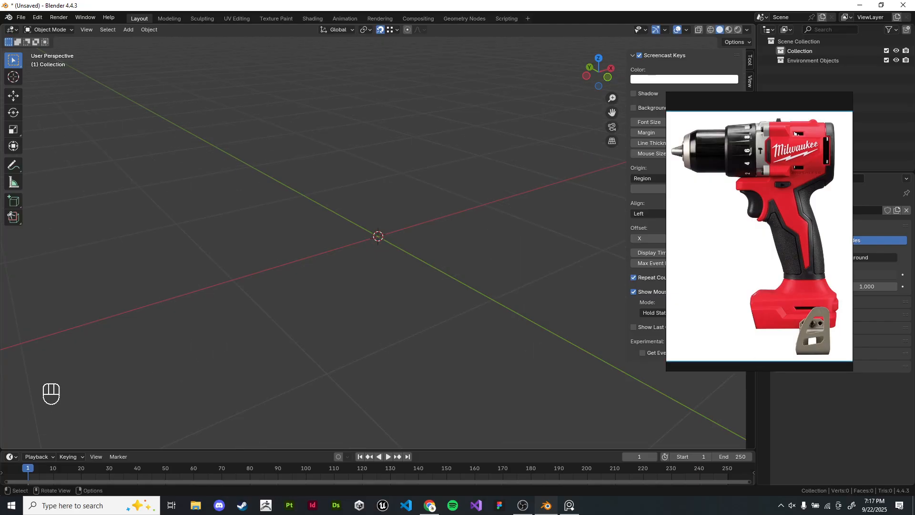
scroll(378, 236, down, 1)
shift+middle_drag(378, 236, 382, 250)
right_drag(780, 227, 718, 232)
scroll(718, 233, up, 2)
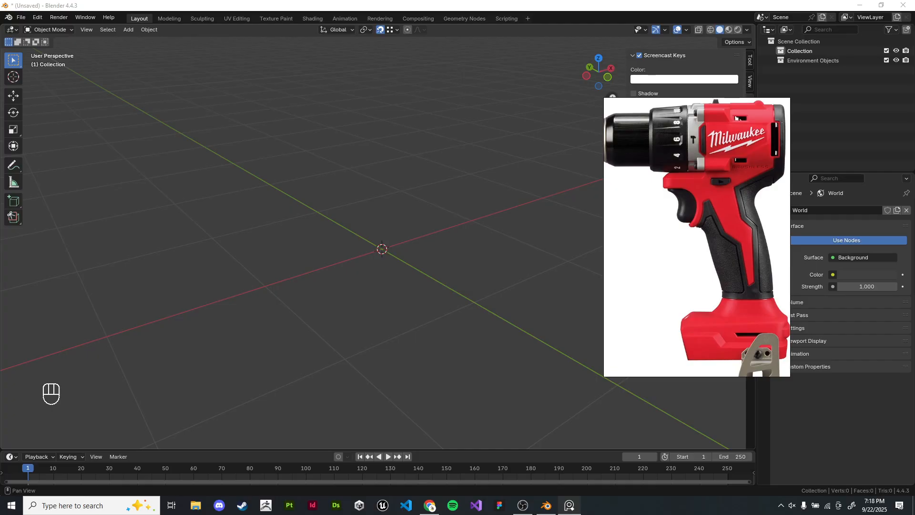
double_click(735, 118)
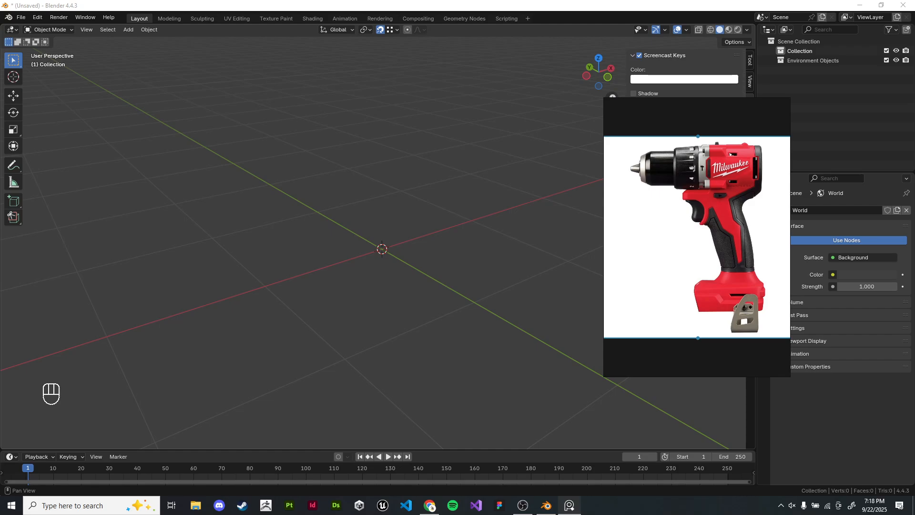
right_drag(697, 238, 758, 236)
key(shift)
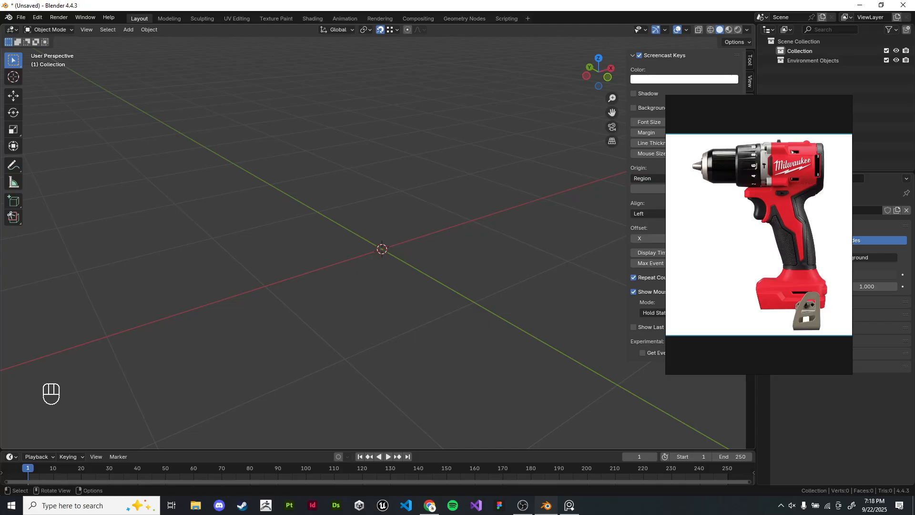
Step: Hide the viewport's sidebar and add an eight-sided cylinder with 1 m radius and 2 m depth at the origin
key(n)
key(shift+a)
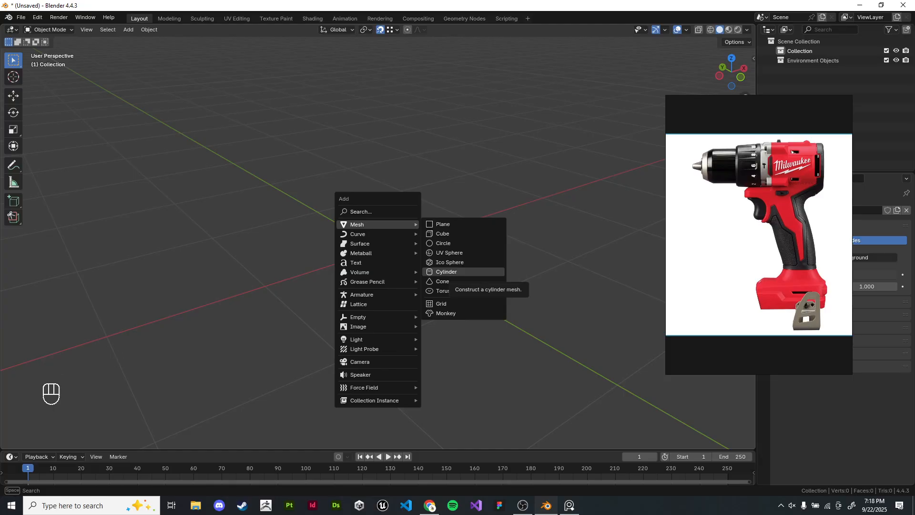
click(447, 272)
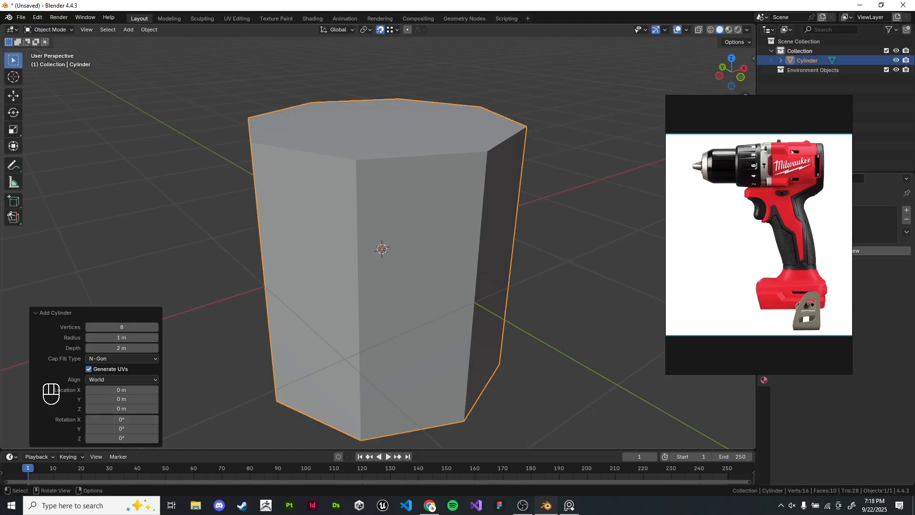
mouse_move(382, 248)
shift+middle_down()
mouse_move(377, 256)
mouse_move(377, 236)
shift+middle_up()
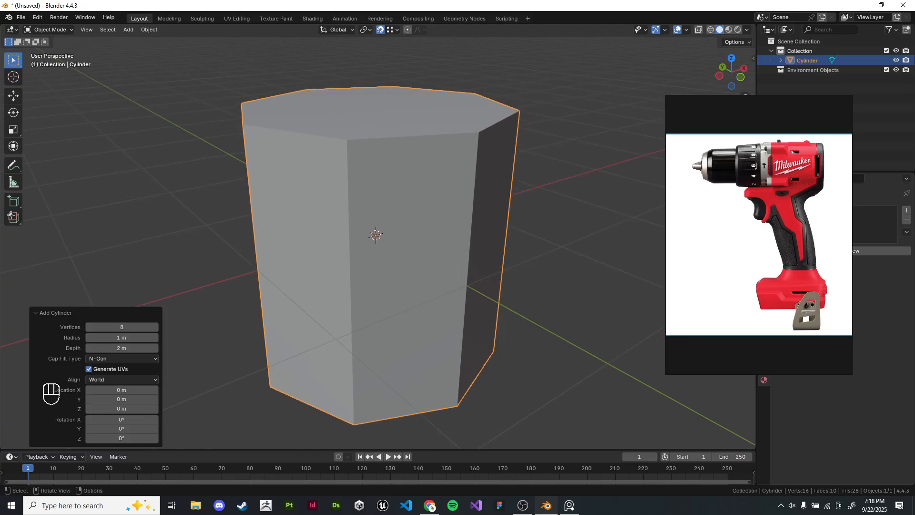
Step: Rotate the cylinder 90° about the global X axis and view it from the front
key(r)
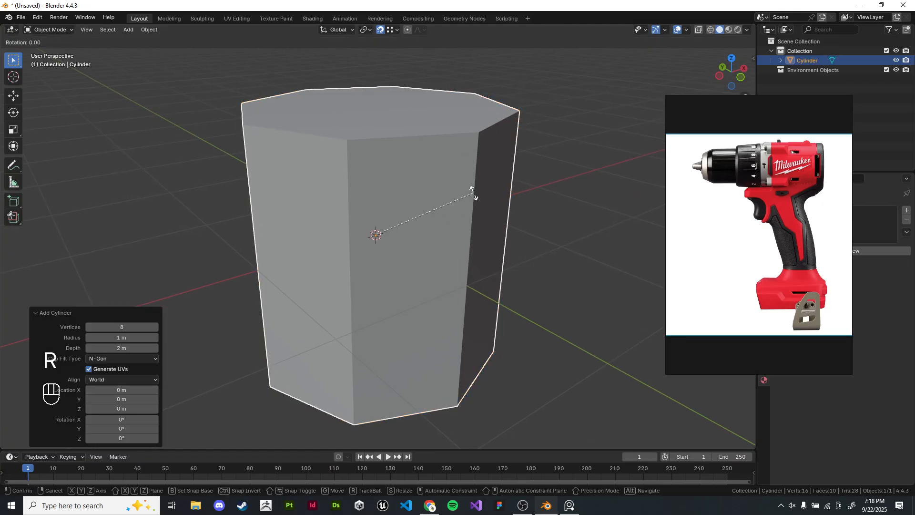
text(90)
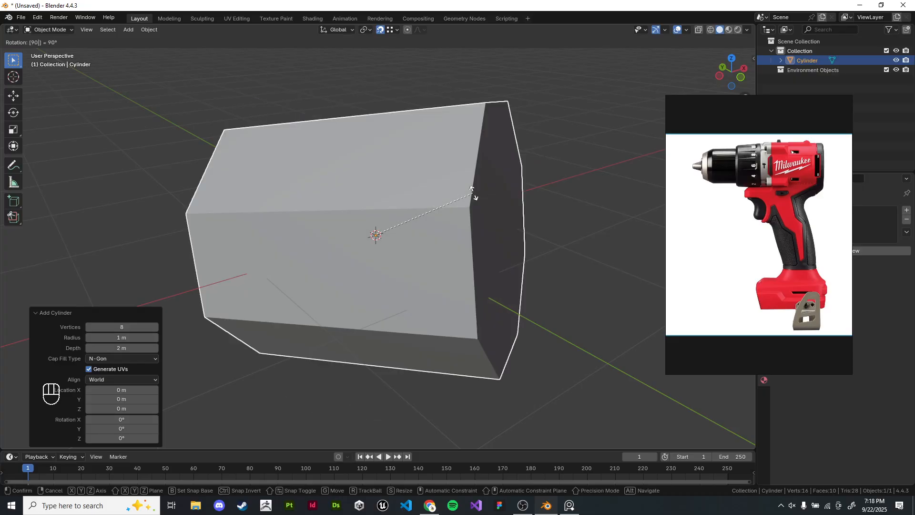
text(x)
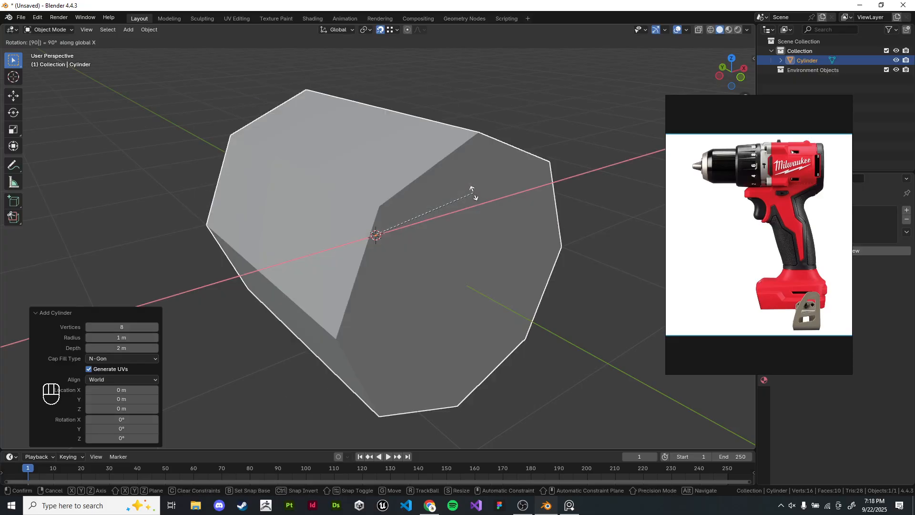
key(Return)
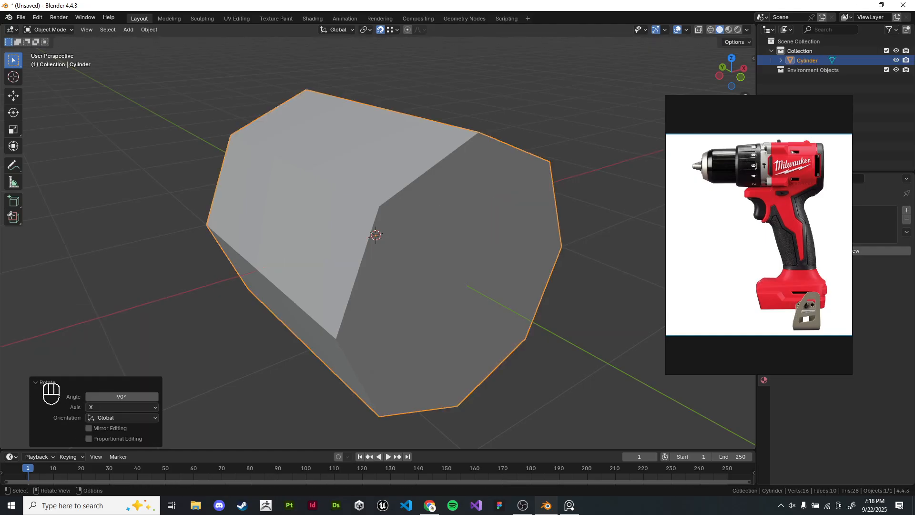
key(KP_1)
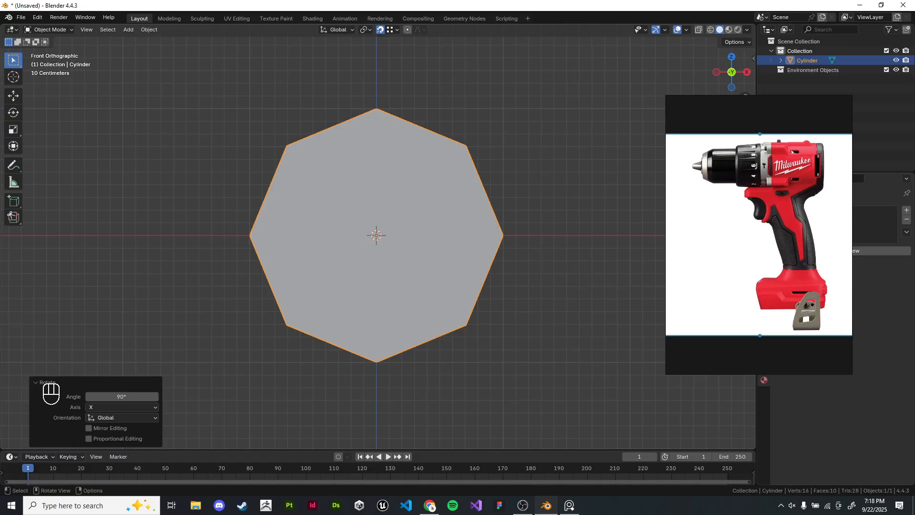
Step: Switch to Chrome, open the Home Depot Milwaukee M18 hammer drill preview, and move the PureRef window over the search results
scroll(756, 242, down, 5)
key(alt+Tab)
key(alt+Tab)
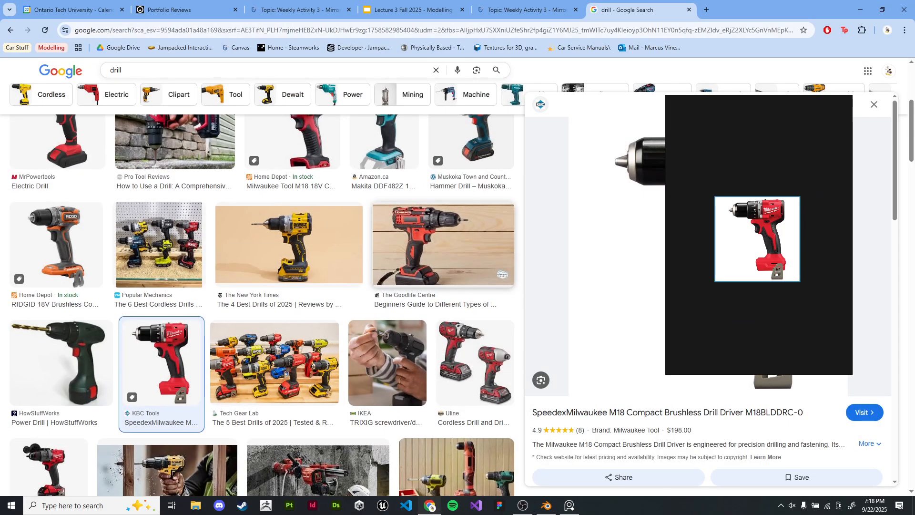
scroll(472, 221, up, 5)
scroll(472, 221, down, 6)
scroll(472, 222, down, 4)
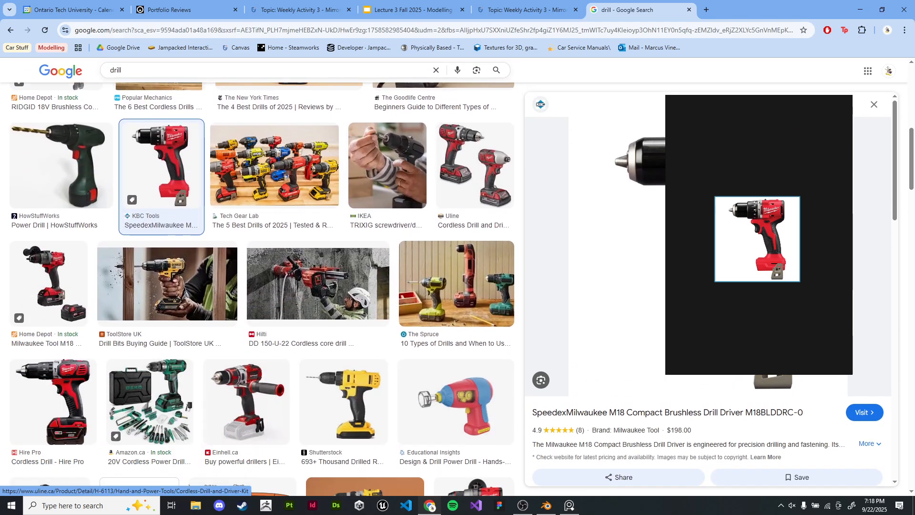
click(48, 238)
right_drag(771, 201, 258, 206)
scroll(258, 206, up, 3)
middle_drag(259, 206, 268, 160)
scroll(266, 160, down, 1)
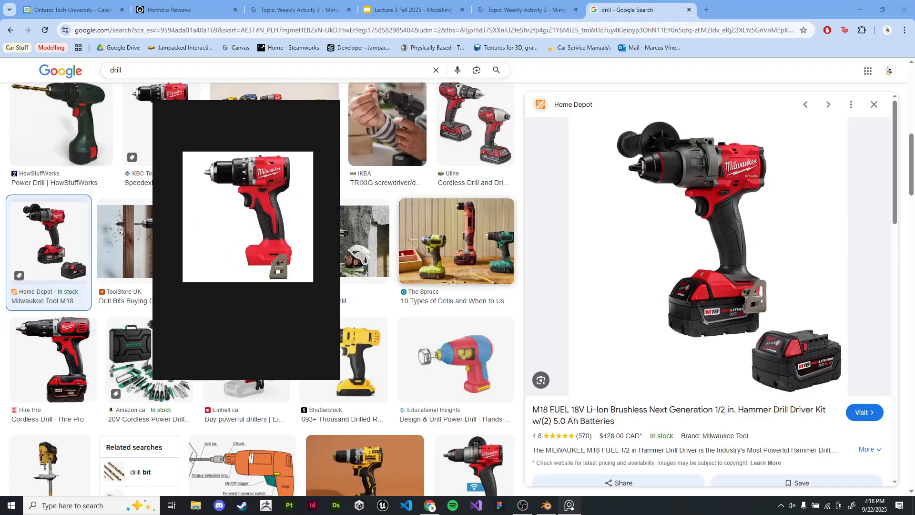
Step: Try to transfer the Home Depot drill image directly into PureRef, and widen the reference window
drag(701, 238, 241, 311)
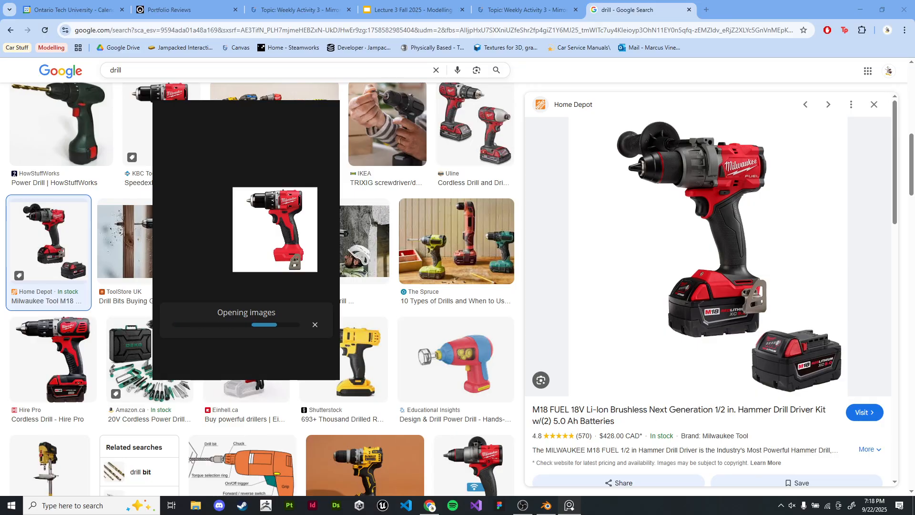
drag(340, 240, 423, 241)
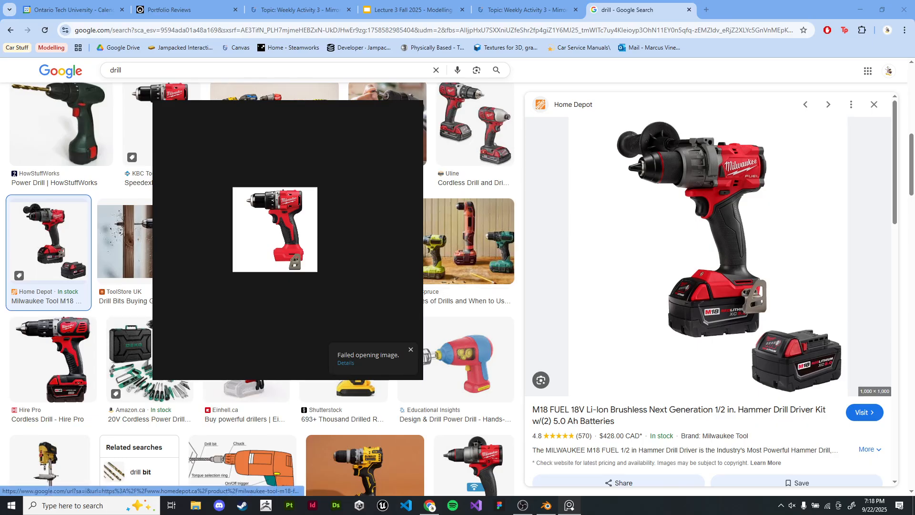
click(411, 350)
Step: Copy the Home Depot drill image, paste it into PureRef, and place it beside the first drill reference
right_click(688, 233)
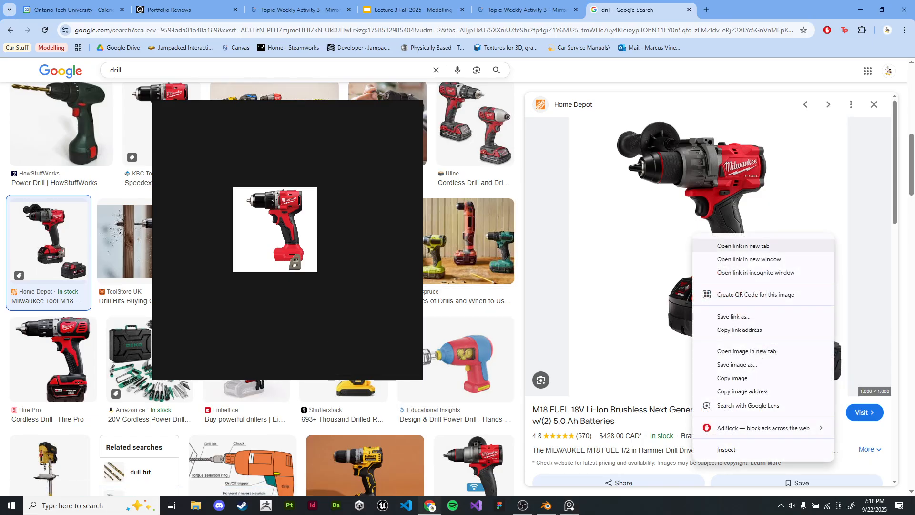
click(715, 378)
key(ctrl+v)
drag(356, 264, 365, 229)
scroll(380, 213, up, 3)
middle_drag(380, 213, 339, 210)
scroll(347, 209, down, 2)
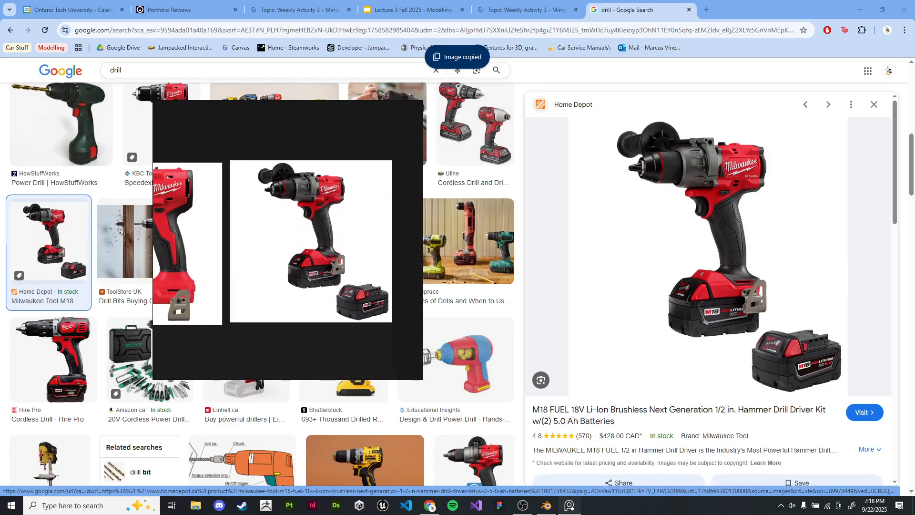
right_drag(348, 210, 378, 201)
Step: Close the Home Depot preview and open Milwaukee Tool's M18 FUEL ½" hammer drill image from the results
click(874, 104)
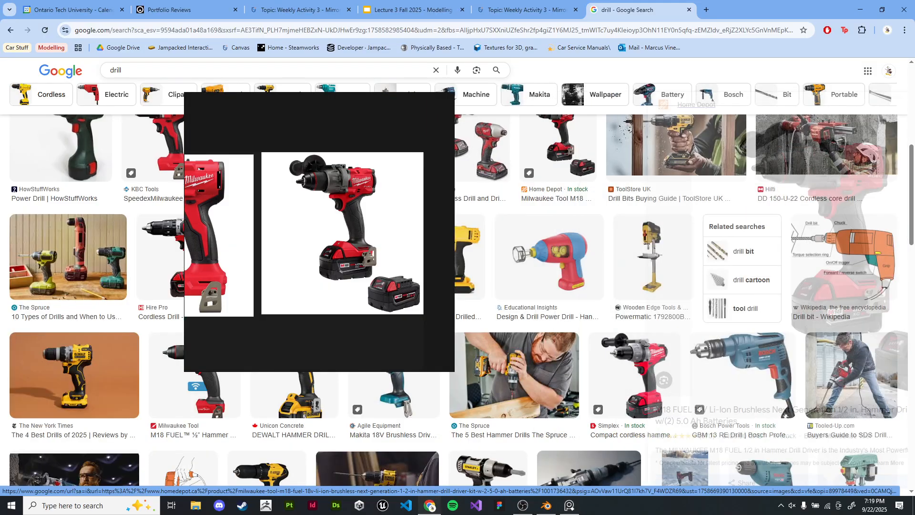
right_drag(406, 228, 482, 223)
scroll(654, 246, down, 1)
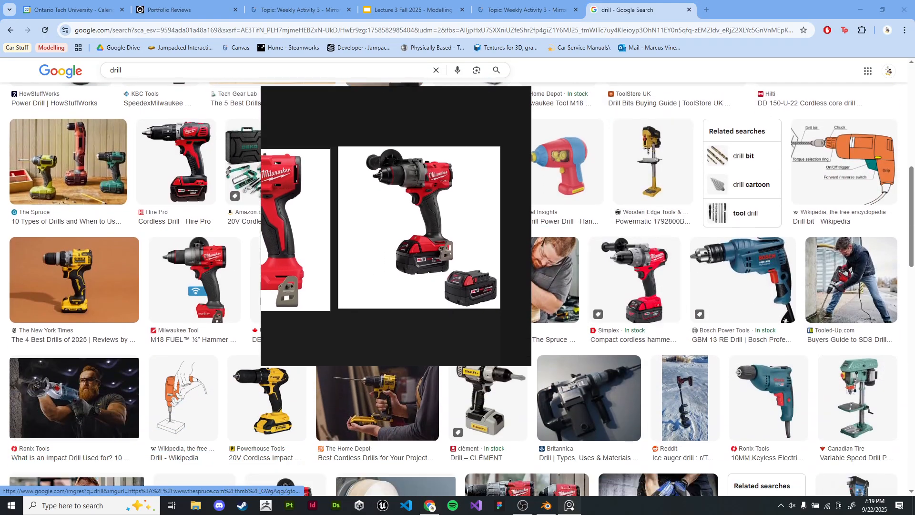
right_drag(382, 349, 351, 382)
click(196, 291)
scroll(351, 381, down, 2)
middle_drag(403, 224, 349, 182)
scroll(342, 198, down, 1)
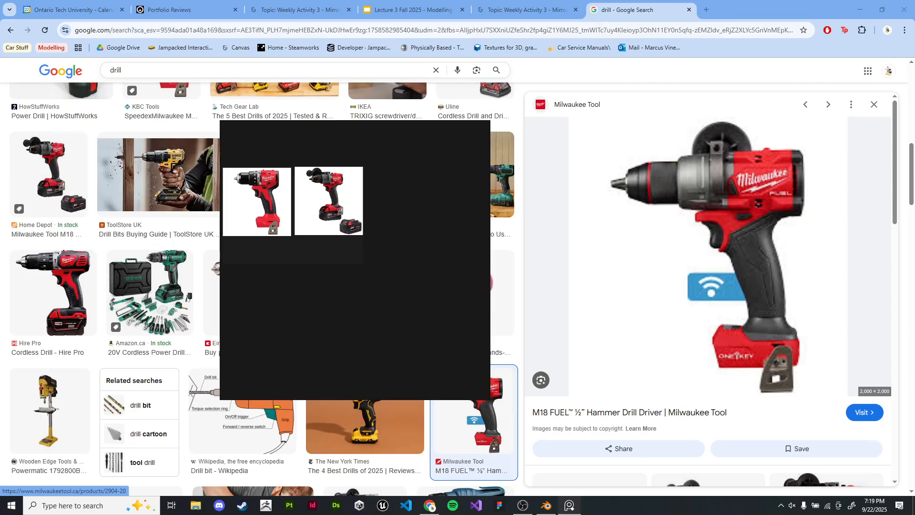
Step: Try adding the Milwaukee Tool M18 FUEL hammer drill image to the PureRef board
right_click(689, 224)
click(725, 368)
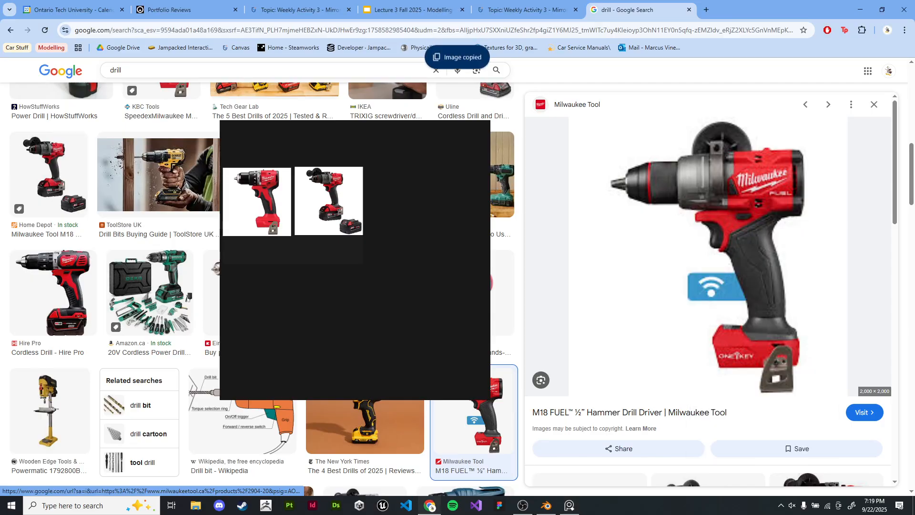
scroll(376, 274, up, 1)
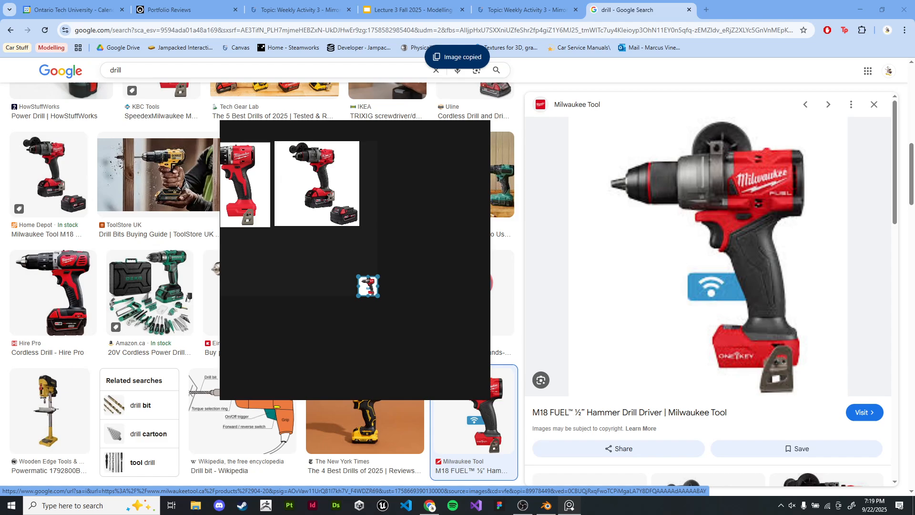
Step: Move the reference window aside, open the Hire Pro cordless drill preview, and copy its image
right_drag(376, 274, 452, 251)
click(54, 292)
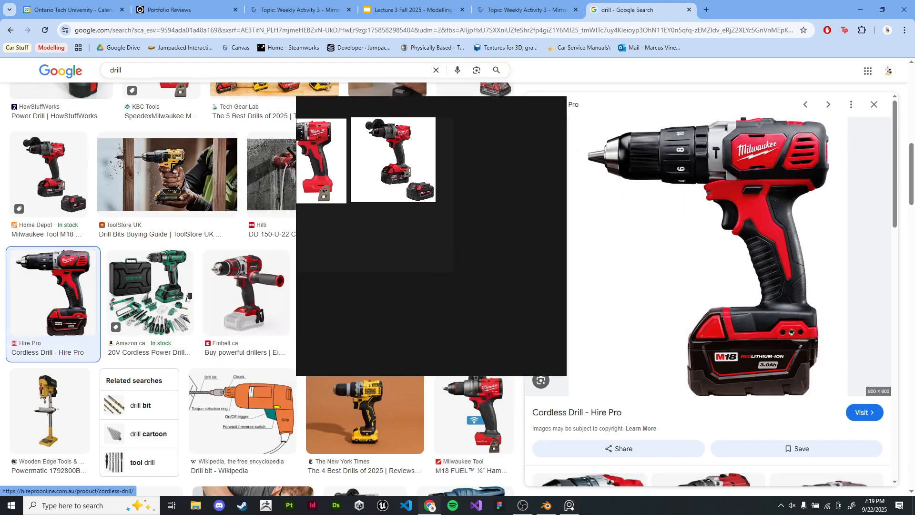
right_click(699, 235)
click(725, 379)
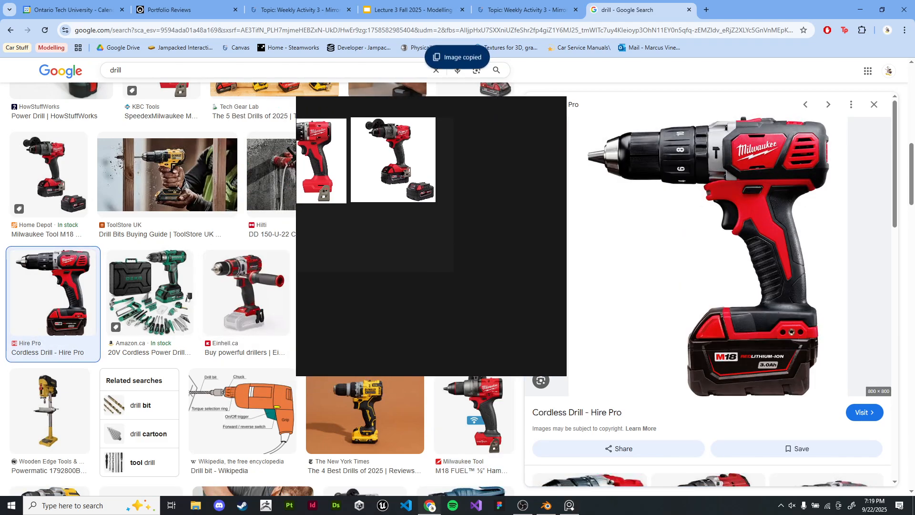
Step: Paste the Hire Pro drill image into PureRef, place it after the second reference, and shift the window aside
key(ctrl+v)
drag(403, 264, 482, 153)
scroll(500, 155, up, 3)
middle_drag(501, 156, 495, 214)
scroll(495, 213, up, 2)
scroll(494, 214, down, 3)
right_drag(494, 214, 597, 161)
Step: Search Google Images for "drill FRONT" to find front-view drill references
scroll(507, 328, down, 5)
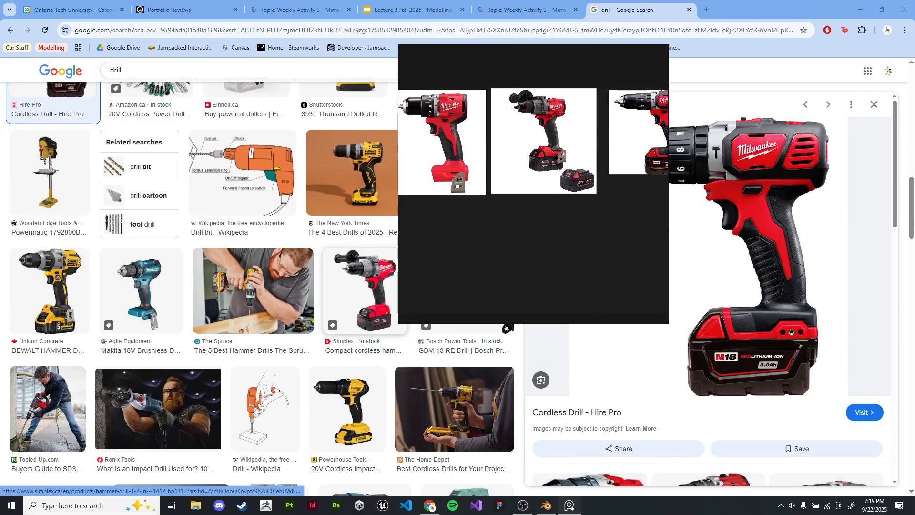
scroll(507, 328, up, 10)
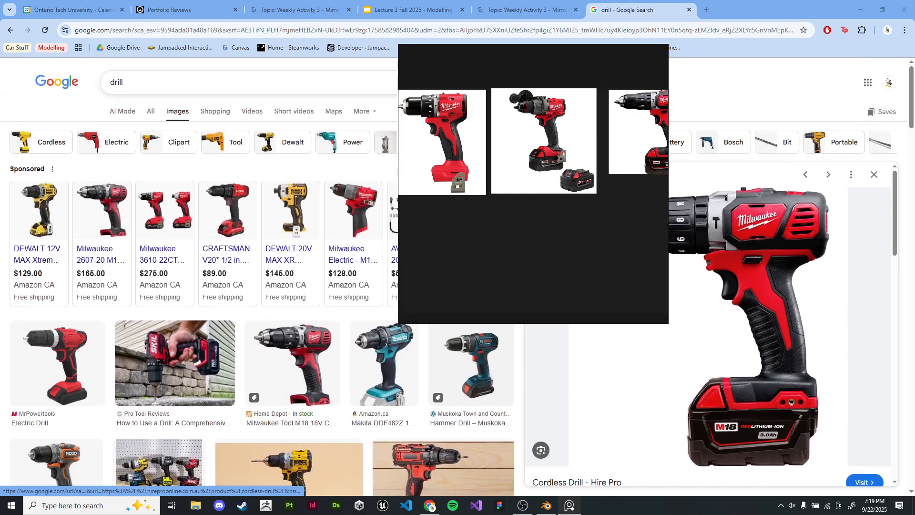
click(200, 82)
text(FRONT)
key(Return)
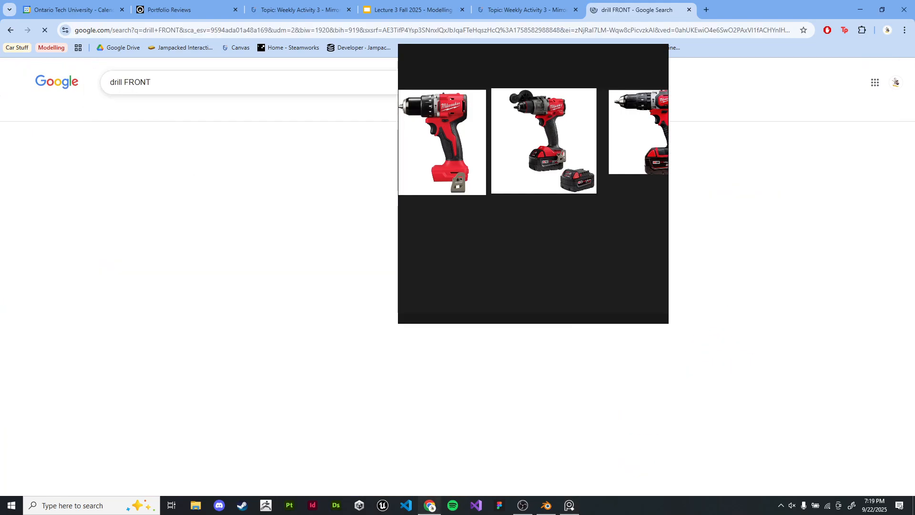
scroll(277, 205, down, 1)
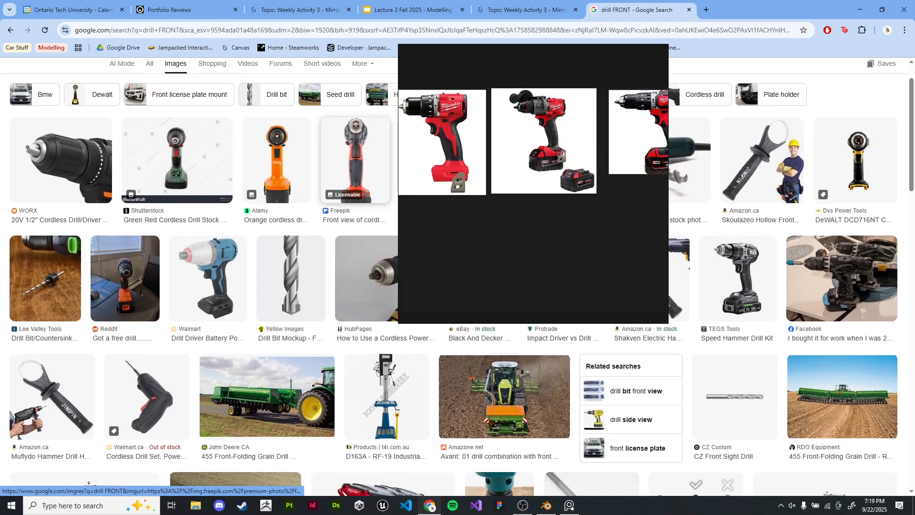
Step: Preview the Alamy orange cordless drill and the Freepik 12V drill driver front views, moving the reference window out of the way
click(277, 160)
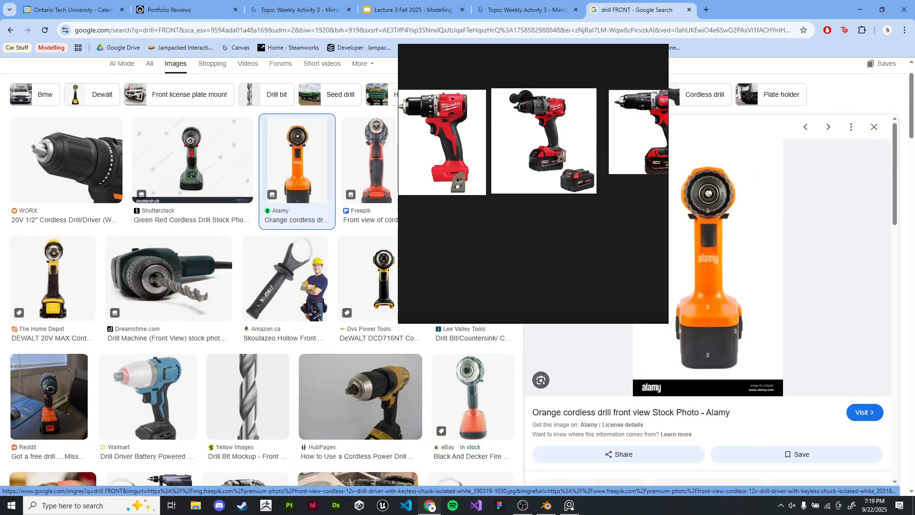
click(369, 162)
right_drag(544, 229, 212, 261)
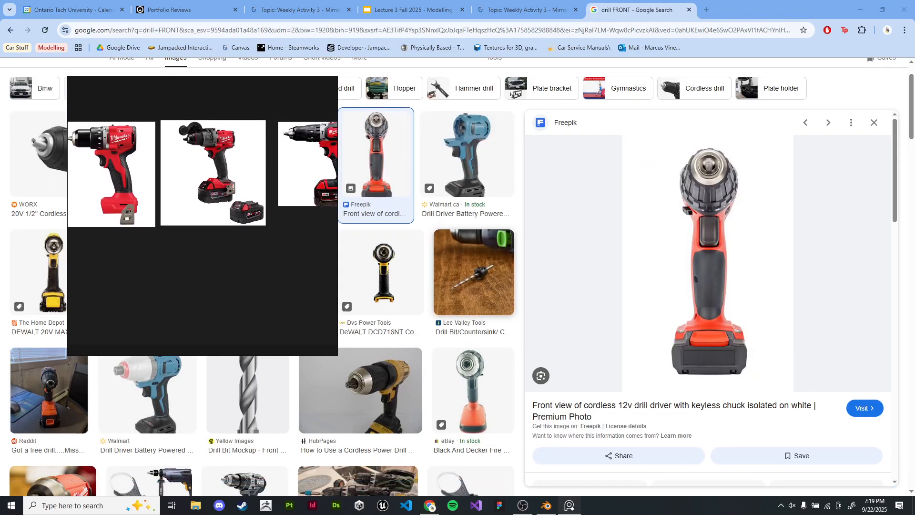
scroll(470, 279, down, 4)
scroll(474, 109, up, 1)
right_drag(277, 238, 370, 129)
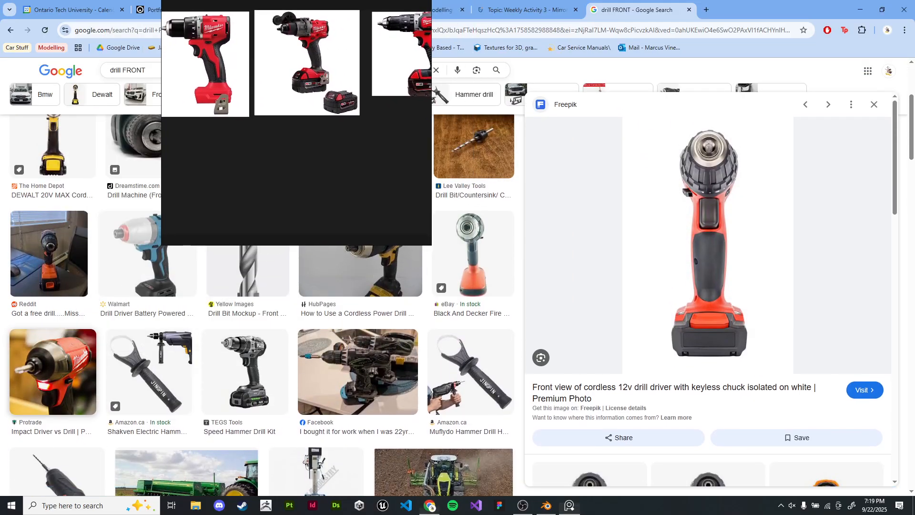
Step: Open the Milwaukee impact driver result's larger preview and copy its image
click(53, 372)
right_drag(267, 184, 251, 365)
click(708, 346)
right_click(720, 233)
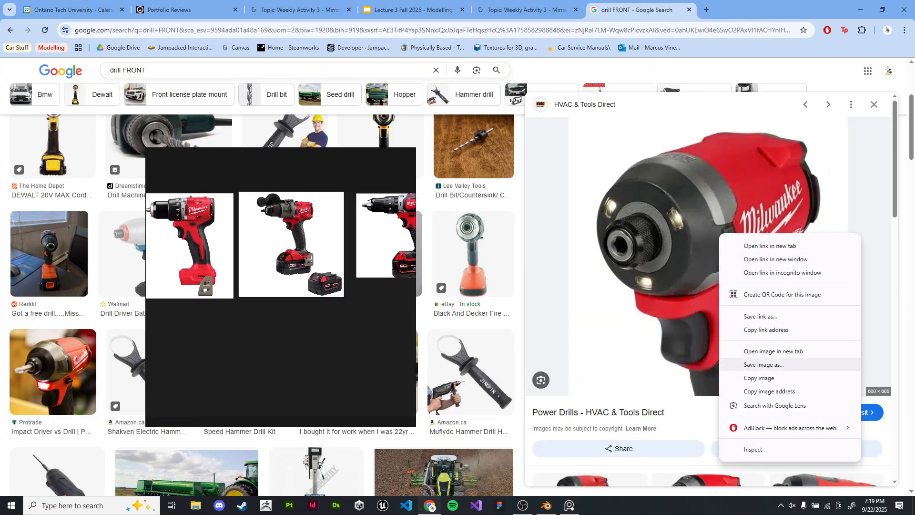
click(759, 377)
Step: Paste the Milwaukee impact driver image into PureRef, place it below the third drill reference, and shift the reference window aside
key(ctrl+v)
drag(310, 358, 387, 326)
drag(356, 358, 392, 350)
click(227, 322)
scroll(227, 323, down, 3)
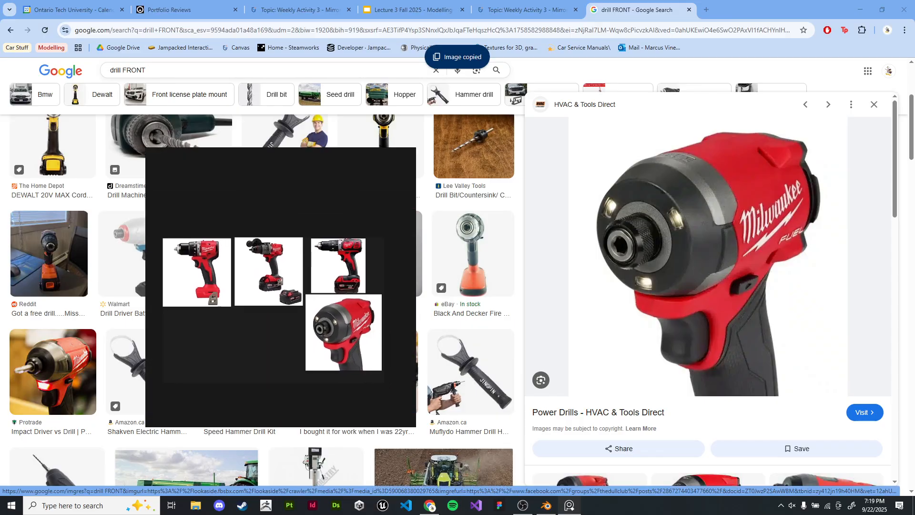
scroll(241, 322, up, 2)
drag(241, 321, 378, 272)
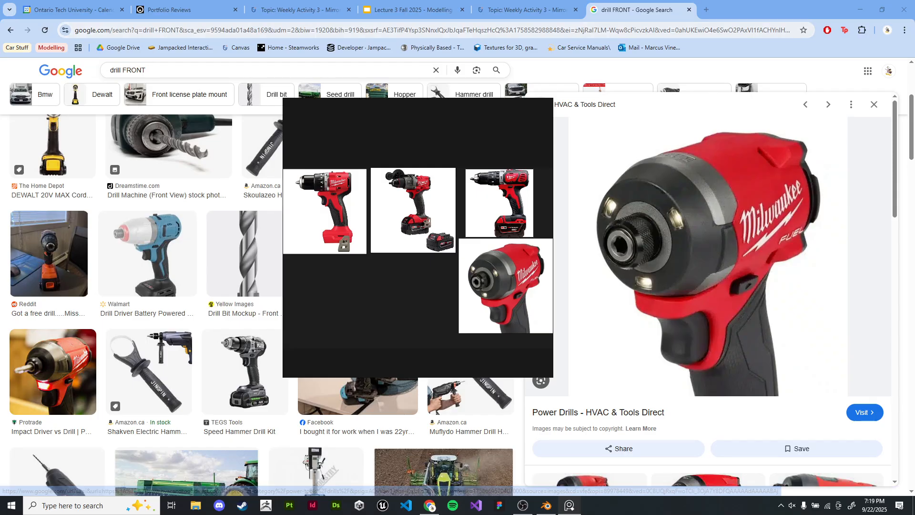
Step: Close the image search, switch to Blender, and park the reference window beside the viewport, enlarged on the first side-view drill
click(689, 9)
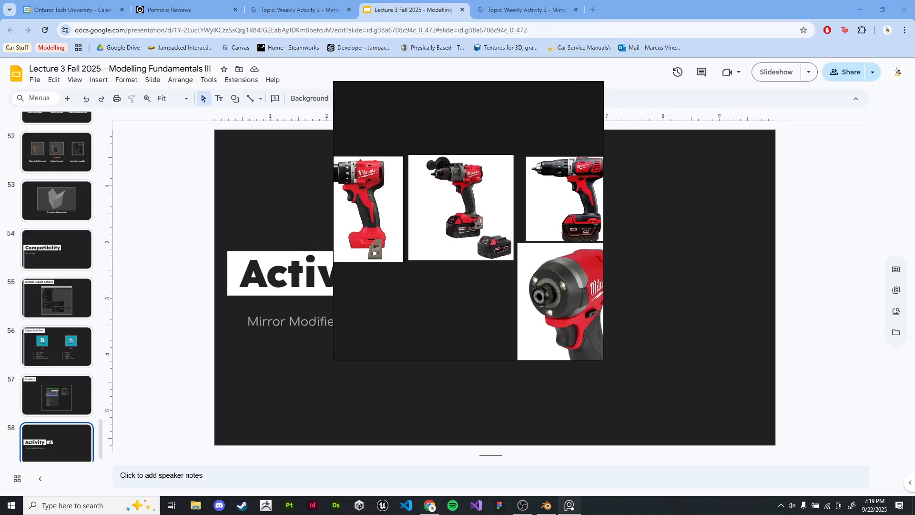
key(alt+Tab)
right_drag(445, 183, 775, 152)
scroll(775, 152, up, 1)
middle_drag(706, 155, 822, 158)
scroll(811, 157, up, 3)
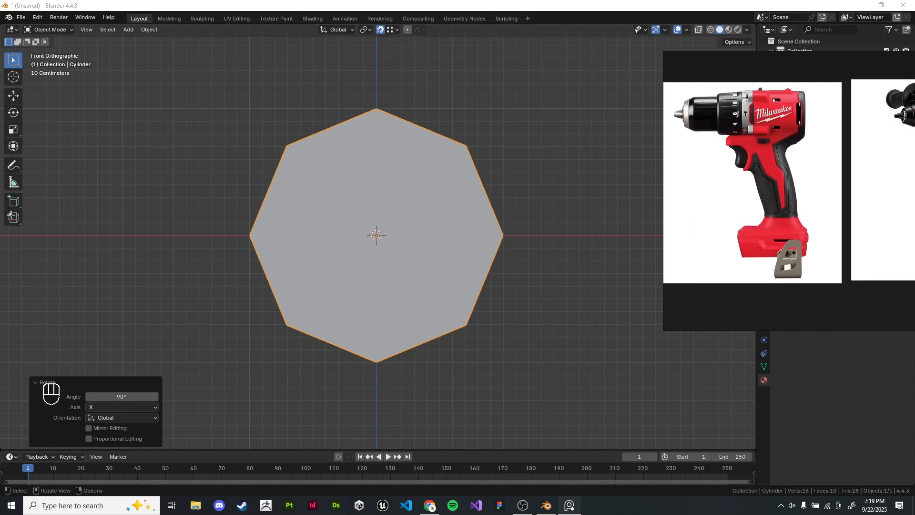
click(579, 229)
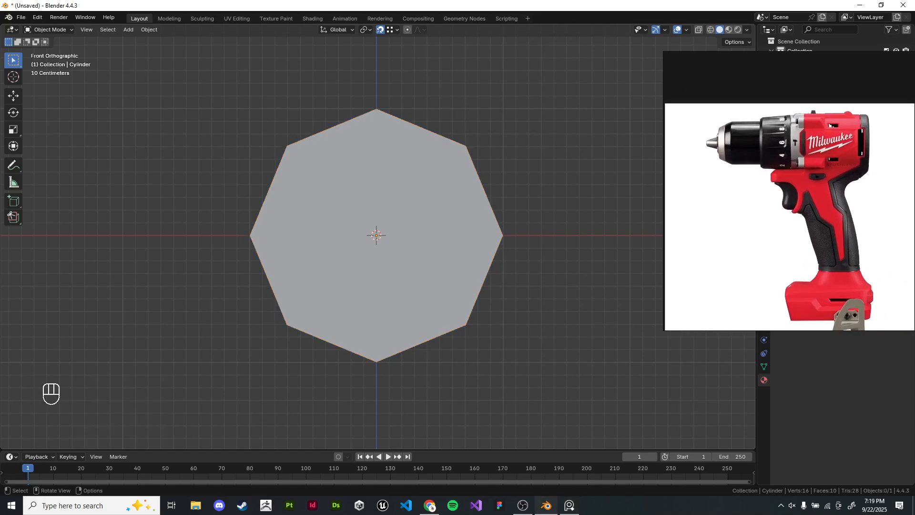
shift+middle_drag(579, 229, 575, 223)
right_drag(710, 191, 873, 222)
Step: Edit the cylinder's mesh and connect opposite vertices of its front cap with one vertical and one horizontal edge
key(a)
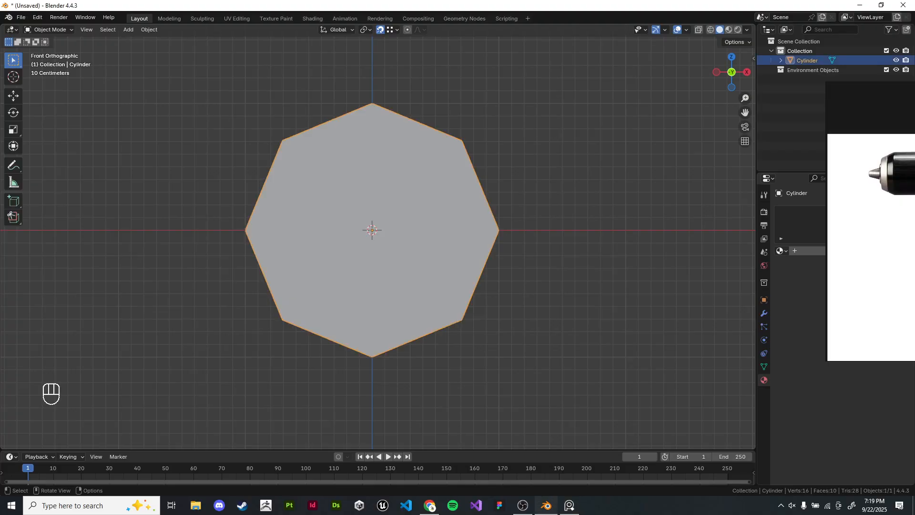
key(Tab)
click(572, 229)
middle_drag(572, 229, 564, 245)
scroll(565, 245, down, 2)
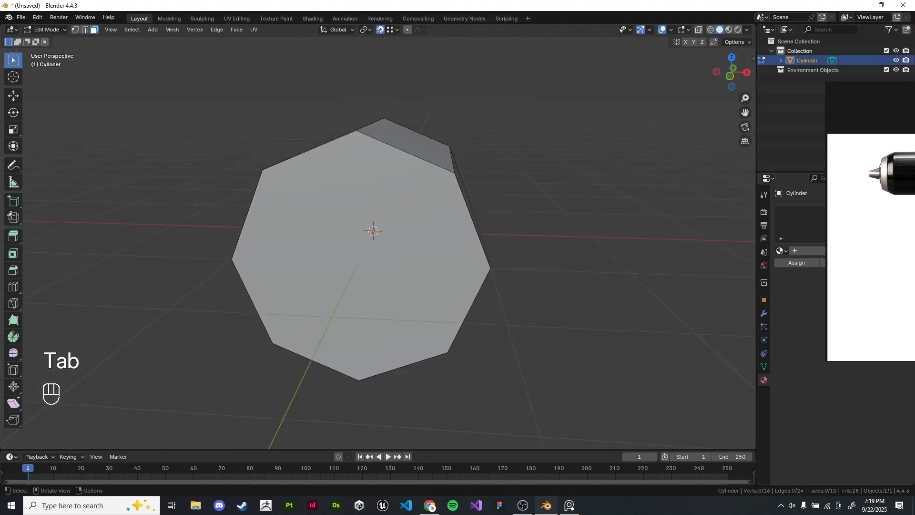
key(Tab)
key(Tab)
right_click(98, 53)
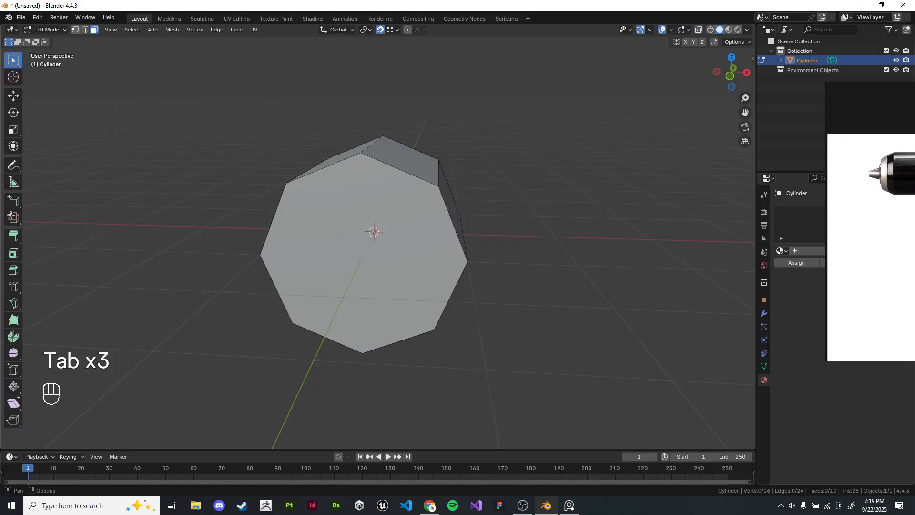
shift+click(362, 354)
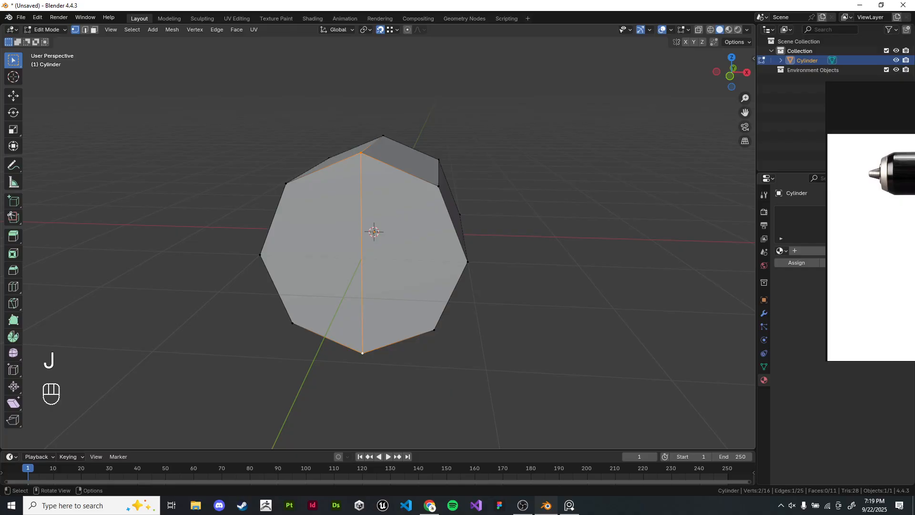
shift+click(468, 261)
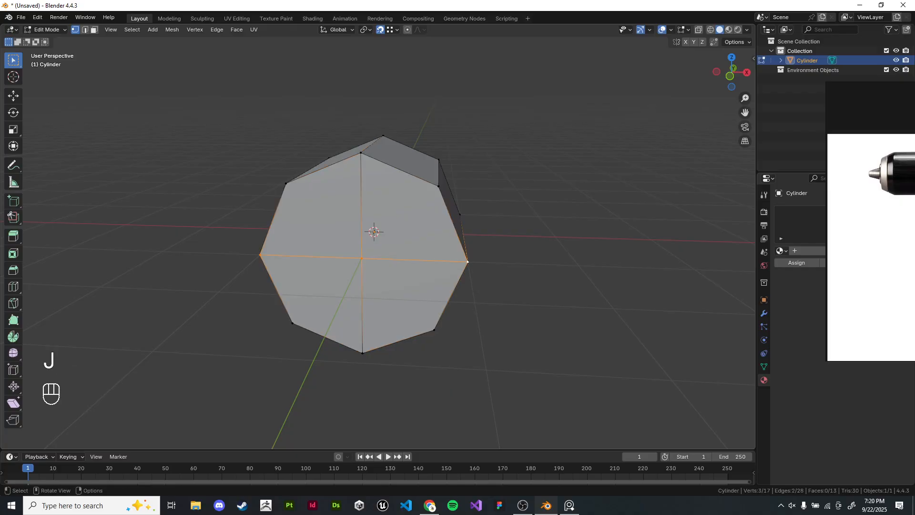
Step: Connect opposite vertices of the cylinder's back cap with a horizontal and a vertical edge, and return to Object Mode
middle_drag(468, 263, 281, 263)
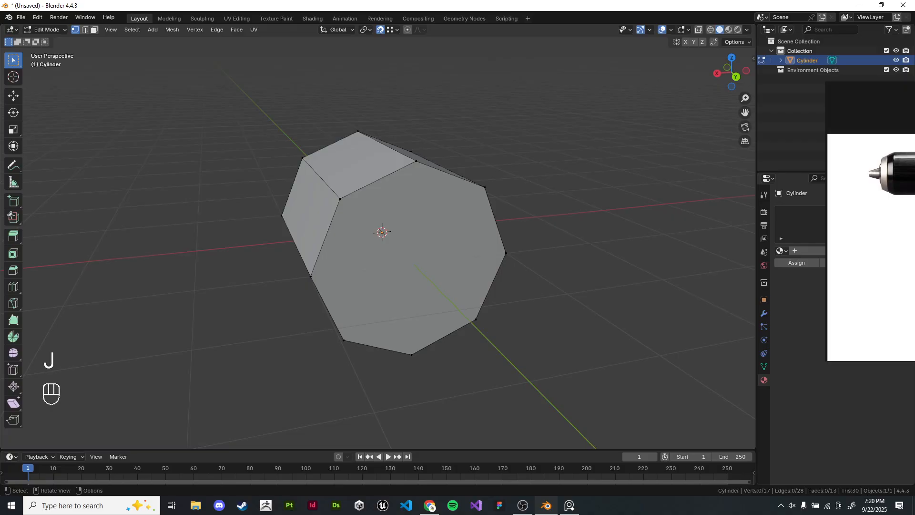
key(h)
key(ctrl+z)
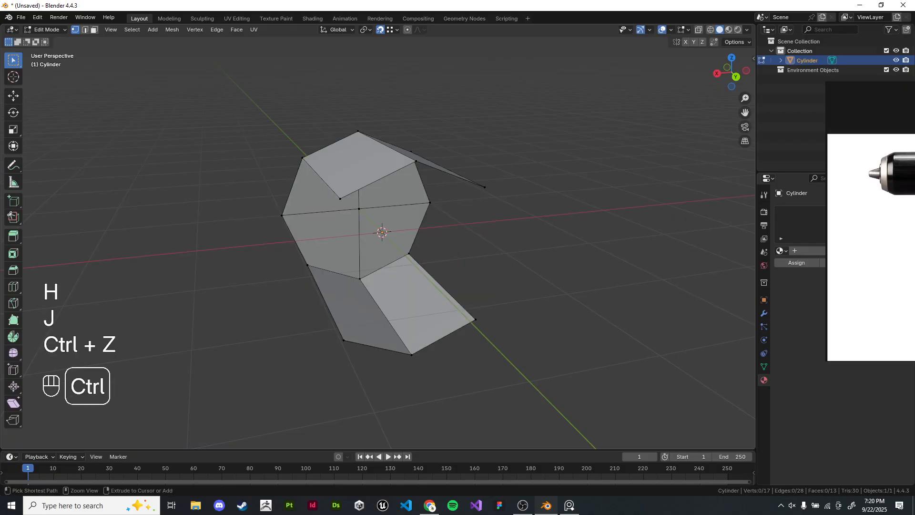
key(ctrl+z)
key(j)
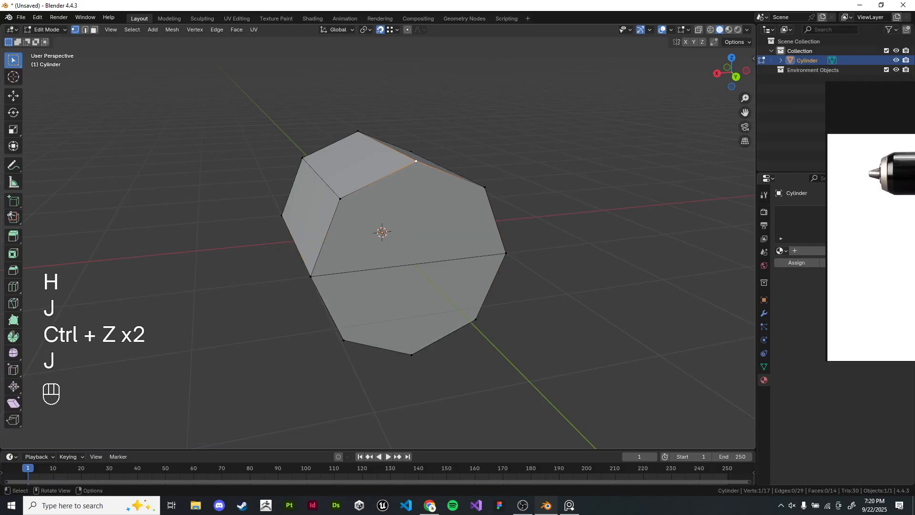
shift+click(412, 354)
middle_drag(411, 354, 571, 354)
scroll(378, 242, up, 1)
middle_drag(378, 241, 334, 243)
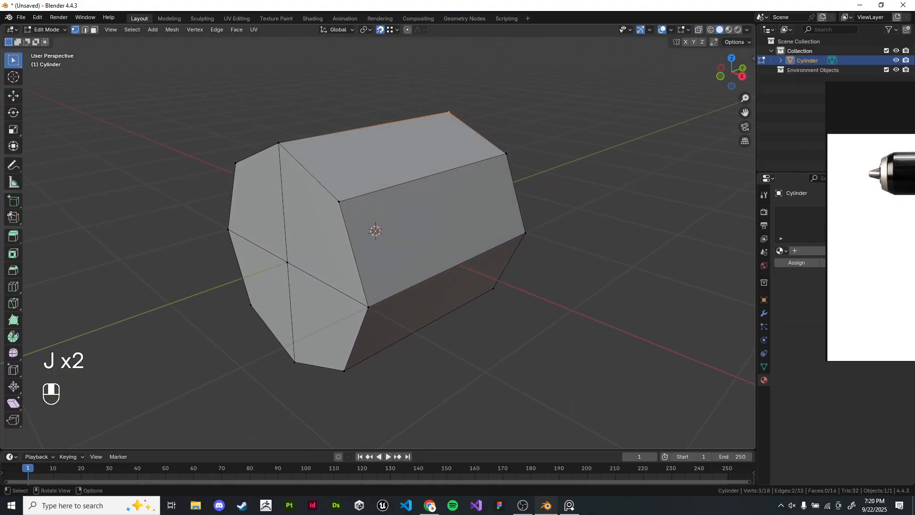
key(Tab)
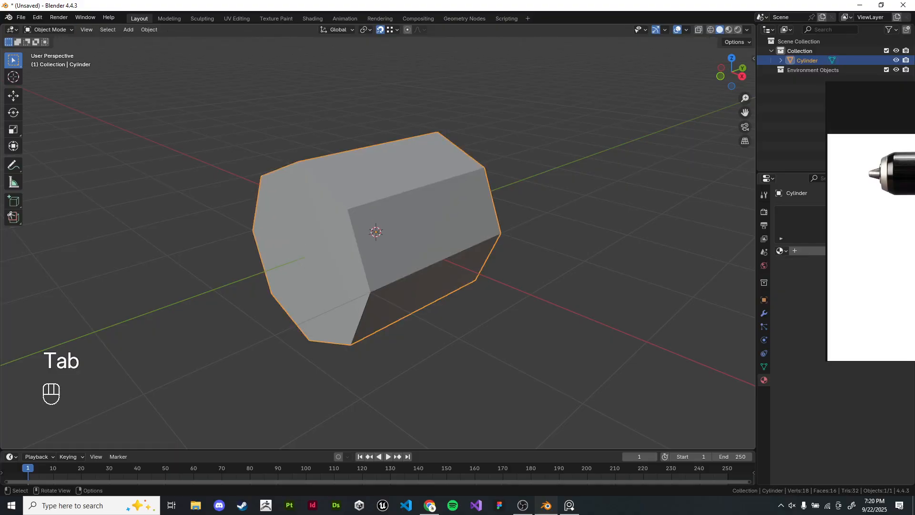
Step: Try scaling the cylinder down by 0.170 and again by 0.443, and undo both resizes
key(s)
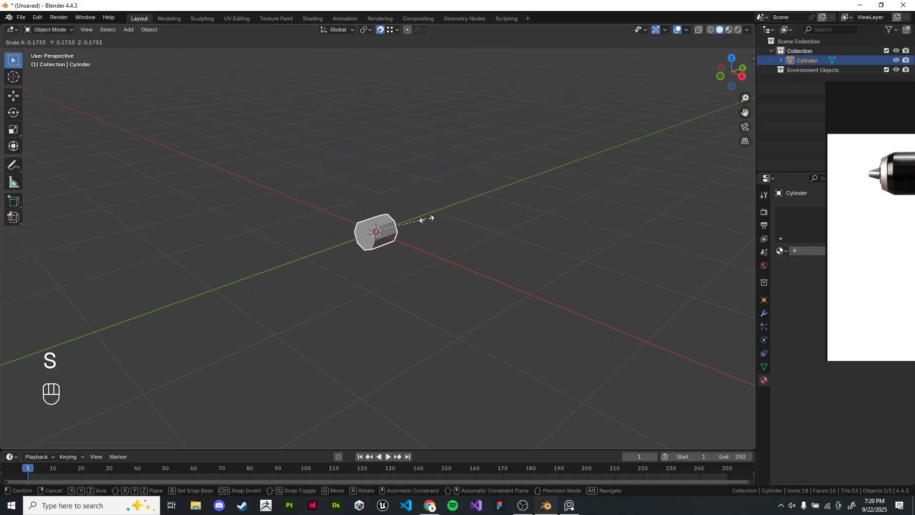
click(426, 219)
key(KP_Decimal)
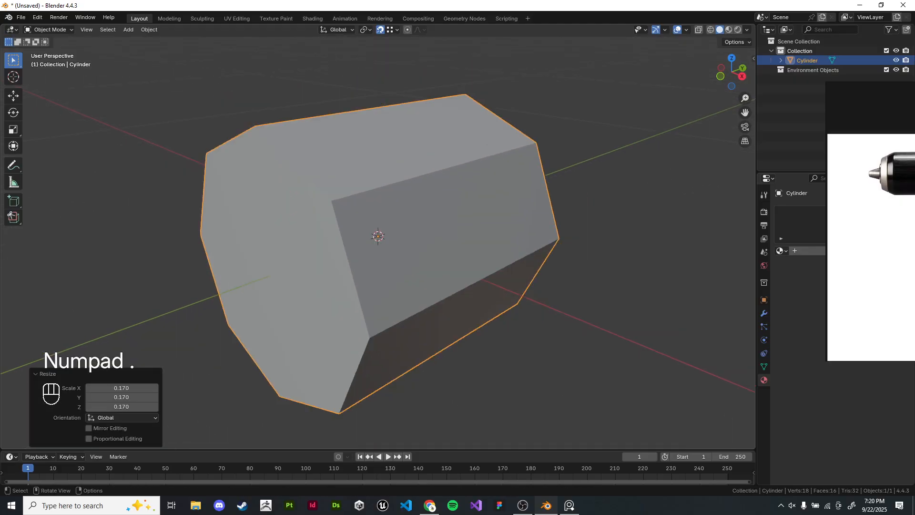
key(s)
click(457, 215)
key(KP_Decimal)
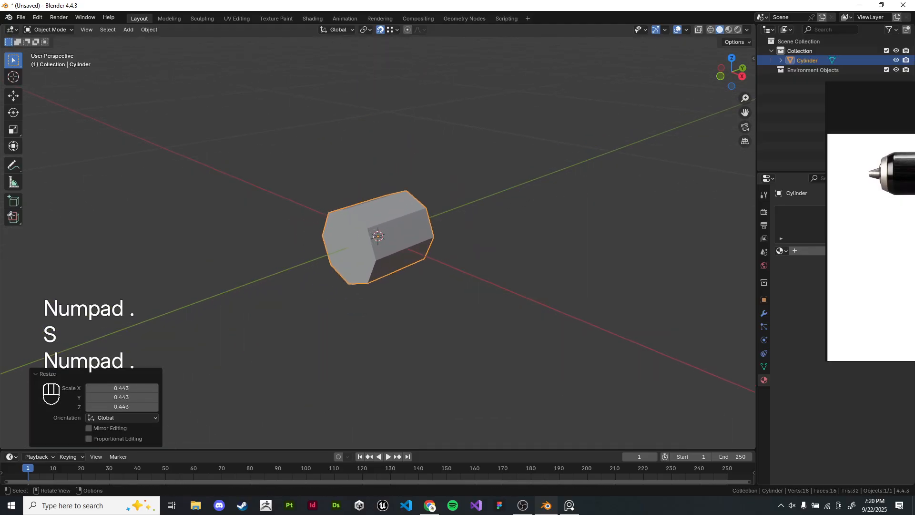
scroll(378, 237, down, 7)
key(ctrl+z)
key(ctrl+z)
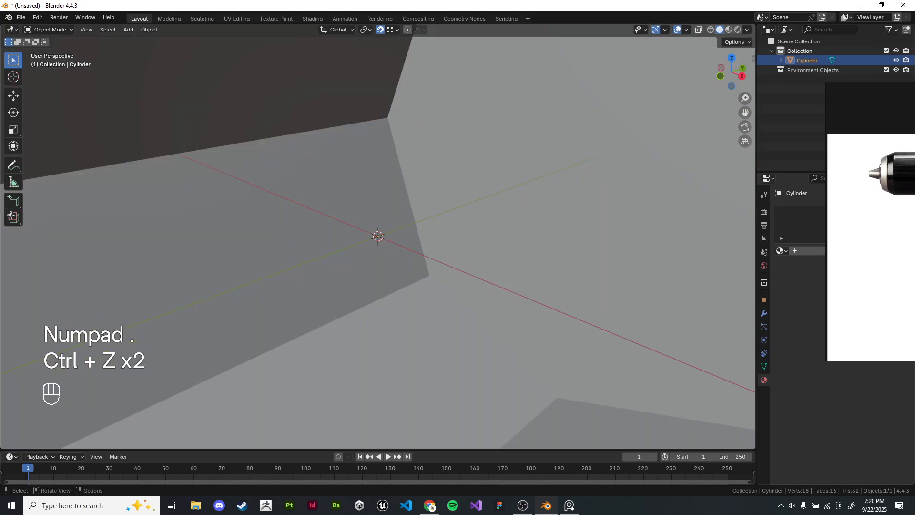
scroll(378, 236, down, 7)
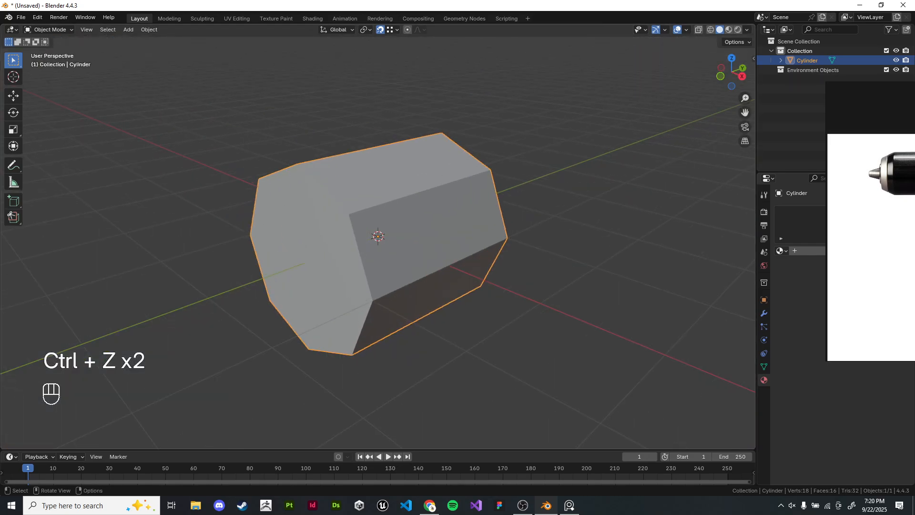
Step: Scale the cylinder down uniformly to 0.2 m in all three dimensions, using the object's transform values as a guide
key(s)
click(411, 215)
key(s)
click(394, 226)
key(KP_Decimal)
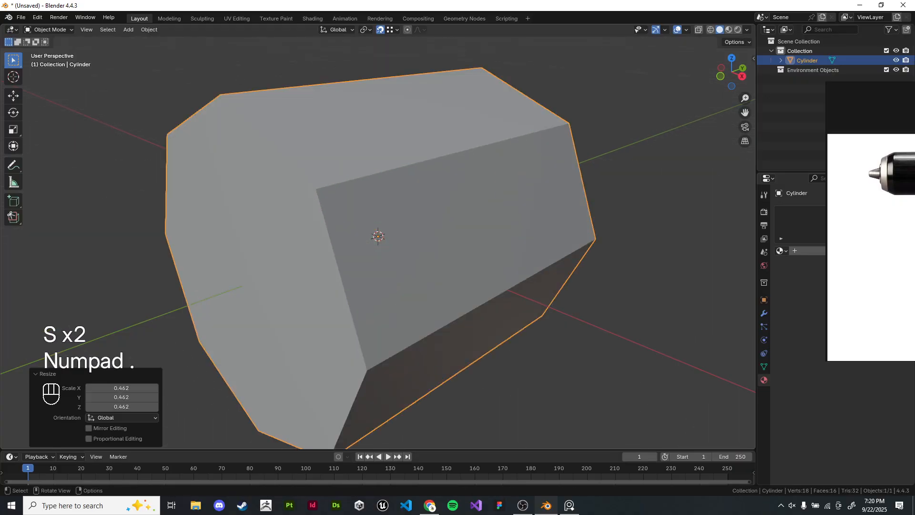
key(n)
click(750, 61)
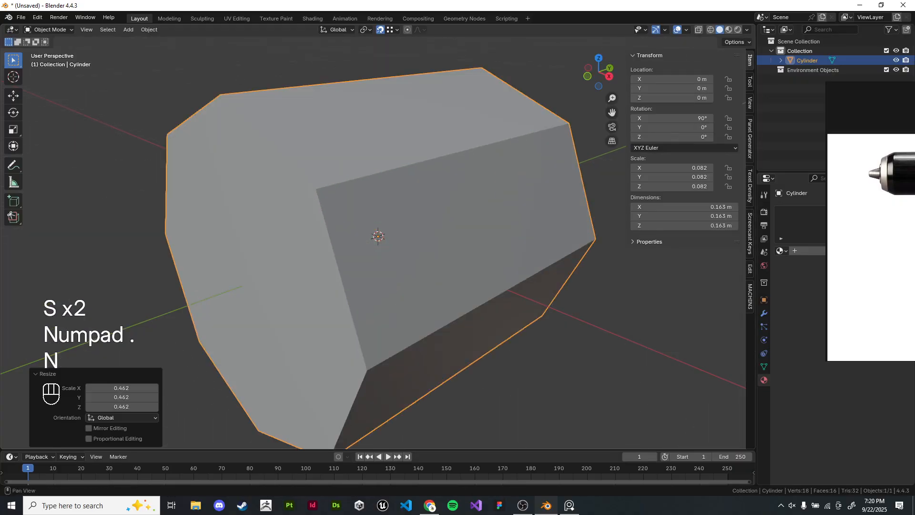
key(s)
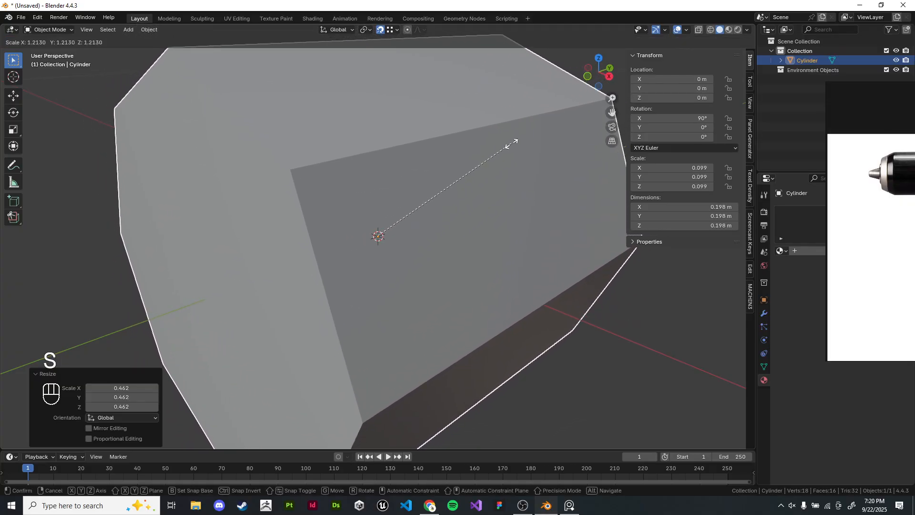
click(517, 142)
Step: Apply the cylinder's rotation and scale, and hide the transform values
key(ctrl+a)
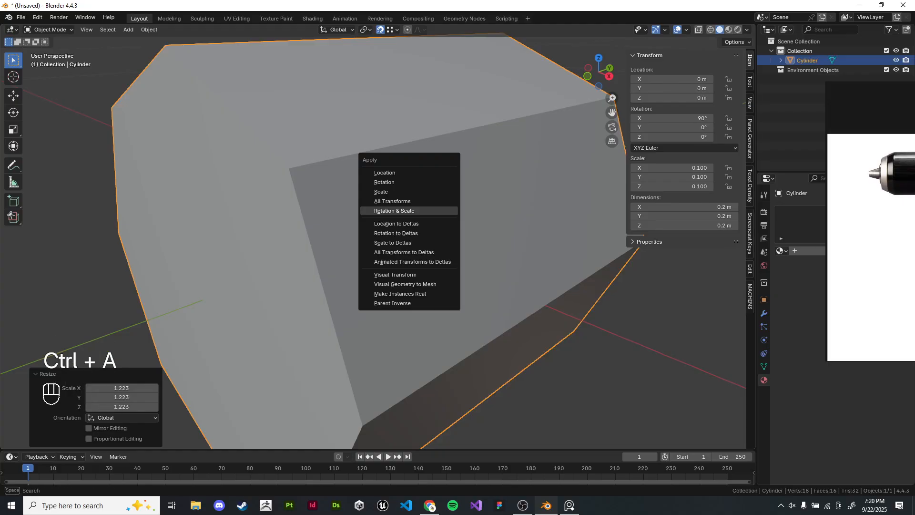
key(ctrl+a)
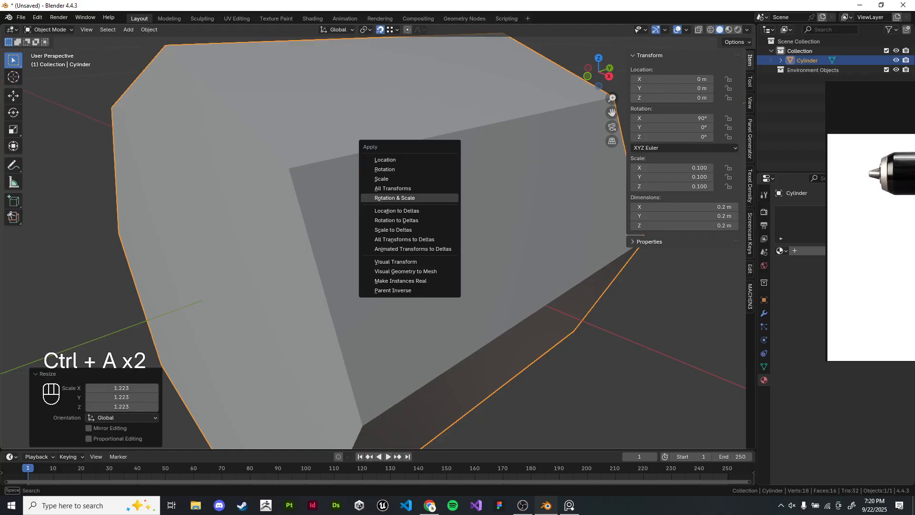
click(395, 198)
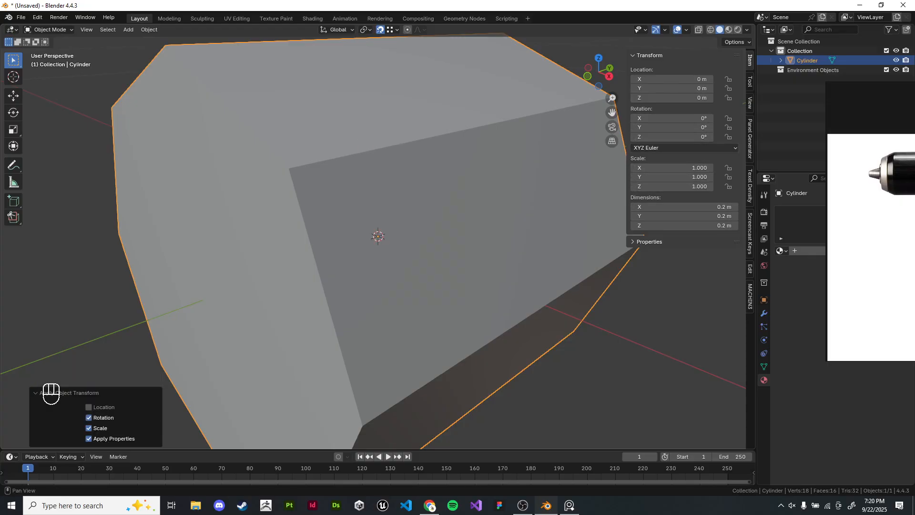
key(n)
Step: In front orthographic wireframe view, delete all vertices of the cylinder on the negative X side, leaving half the mesh
scroll(378, 237, down, 4)
middle_drag(378, 237, 501, 267)
key(KP_1)
key(Tab)
key(KP_1)
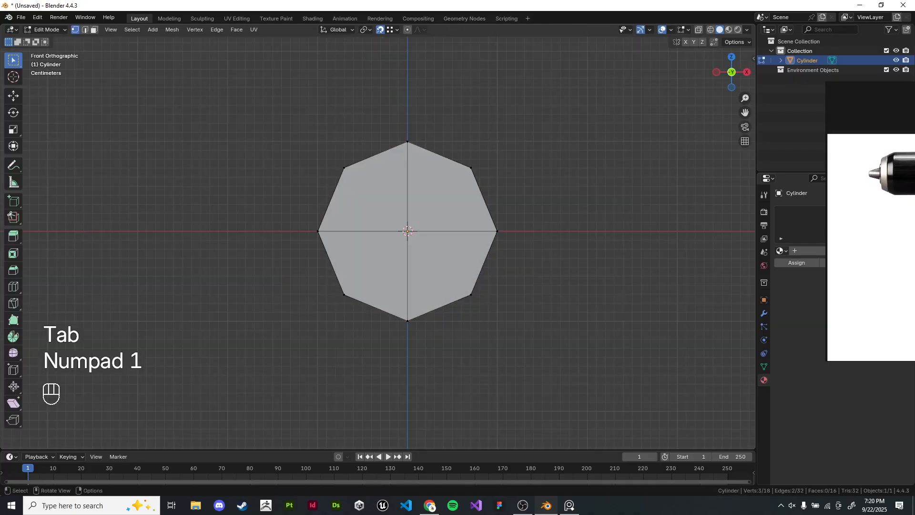
key(z)
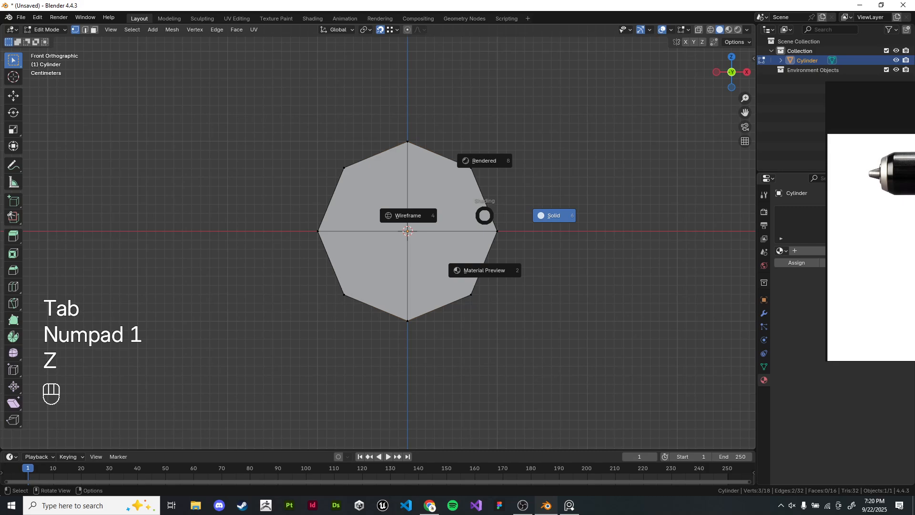
key(4)
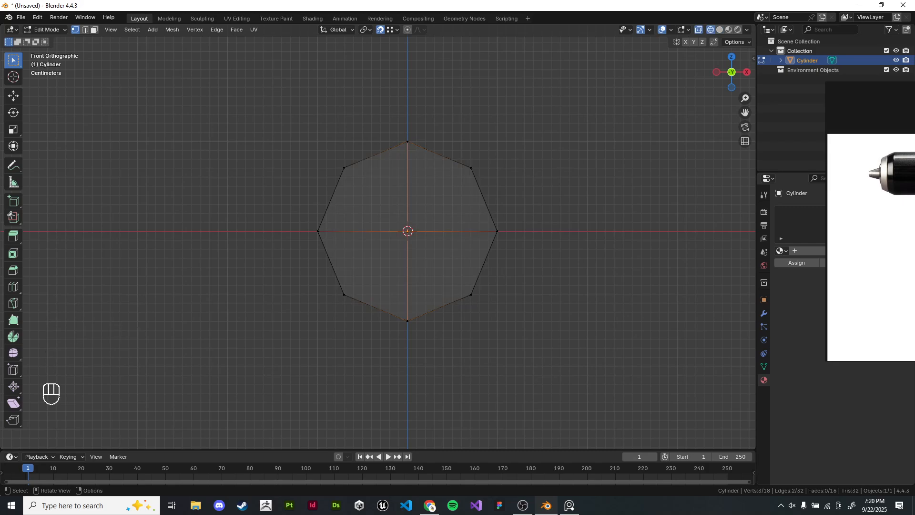
drag(270, 98, 366, 392)
scroll(366, 392, down, 1)
key(x)
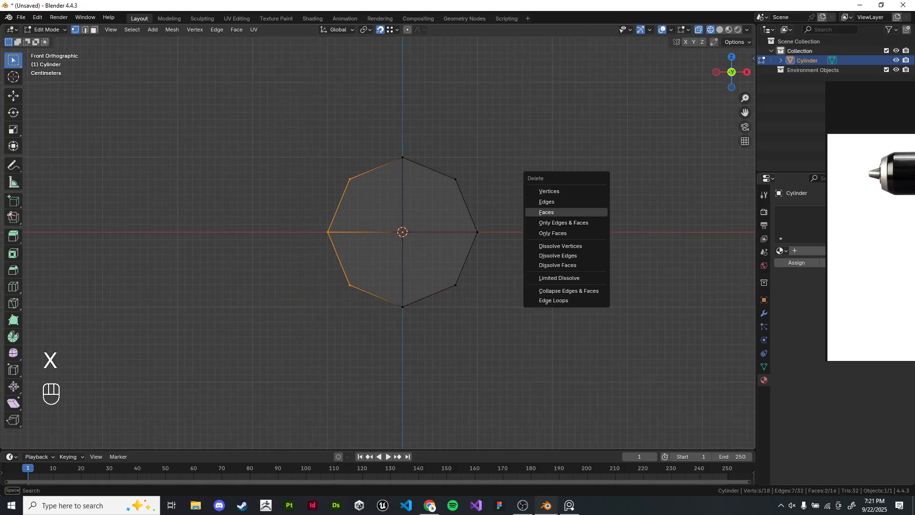
click(549, 191)
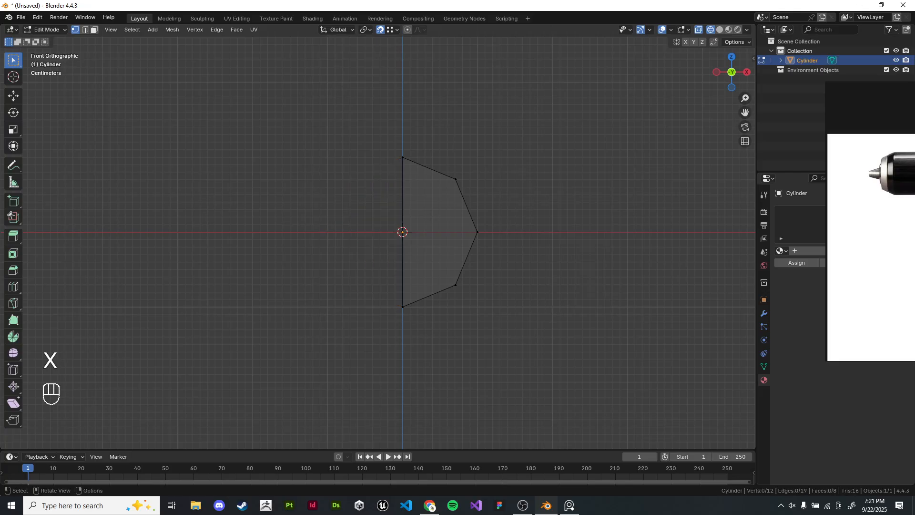
Step: Return the half cylinder to solid shading and Object Mode, and add a Mirror modifier to it
key(z)
middle_drag(549, 191, 534, 225)
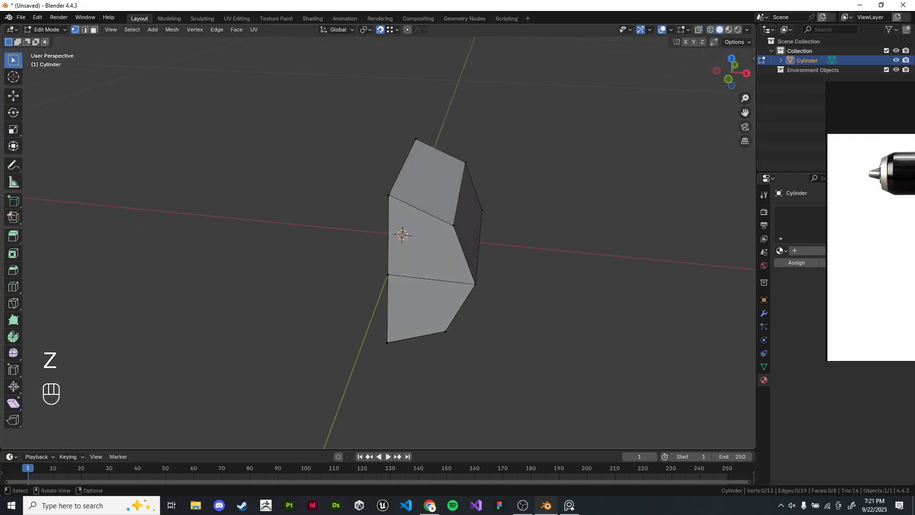
key(Tab)
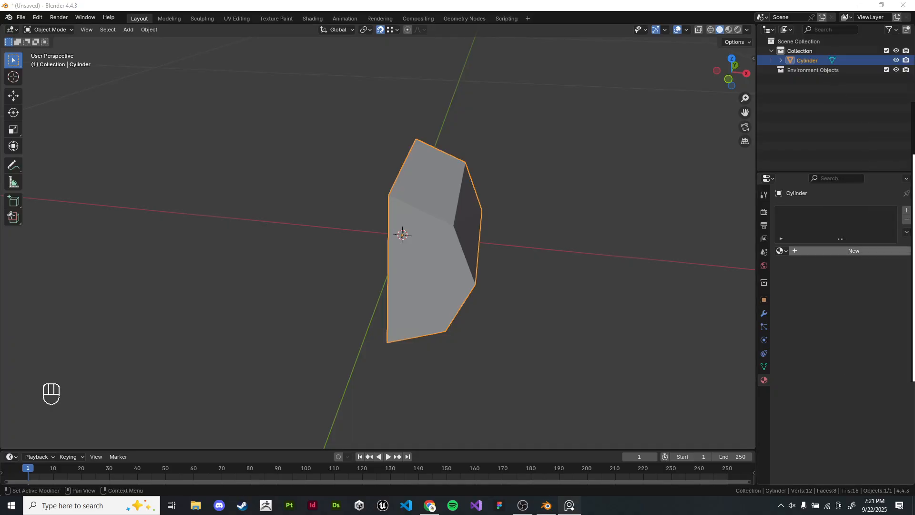
click(853, 251)
key(ctrl+z)
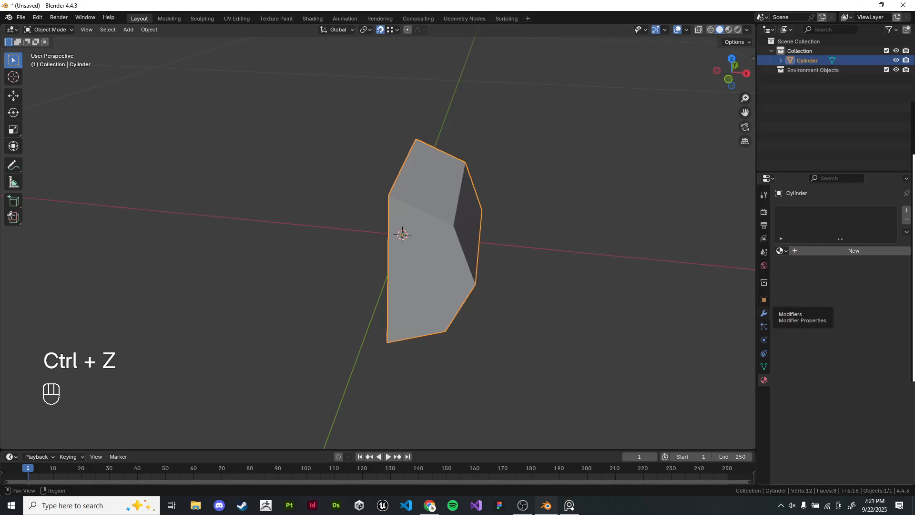
click(764, 313)
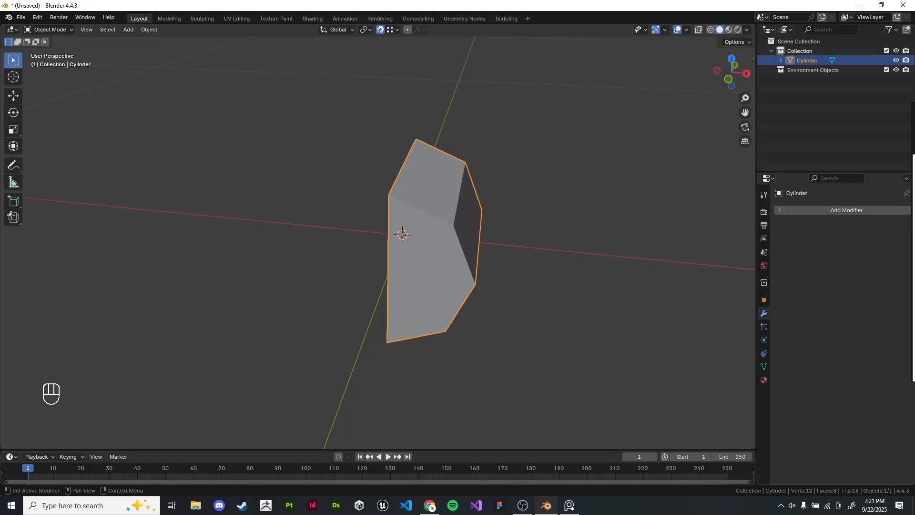
click(846, 210)
key(space)
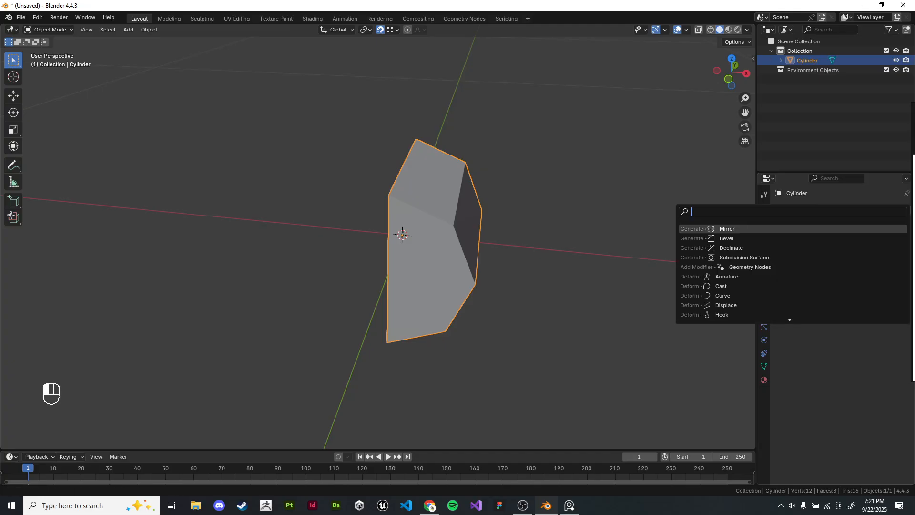
text(miro)
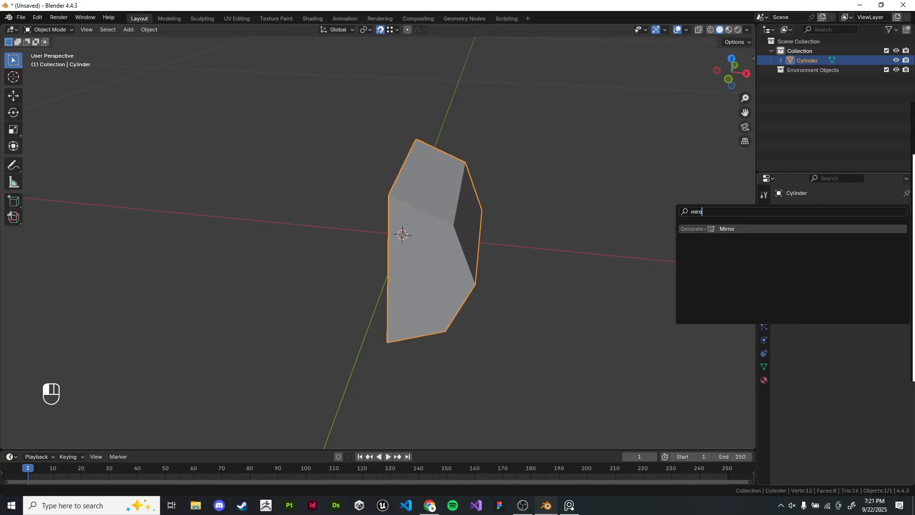
key(Return)
Step: Toggle the Mirror modifier's X axis off and on to compare the half mesh with the mirrored cylinder, ending with X enabled
click(839, 240)
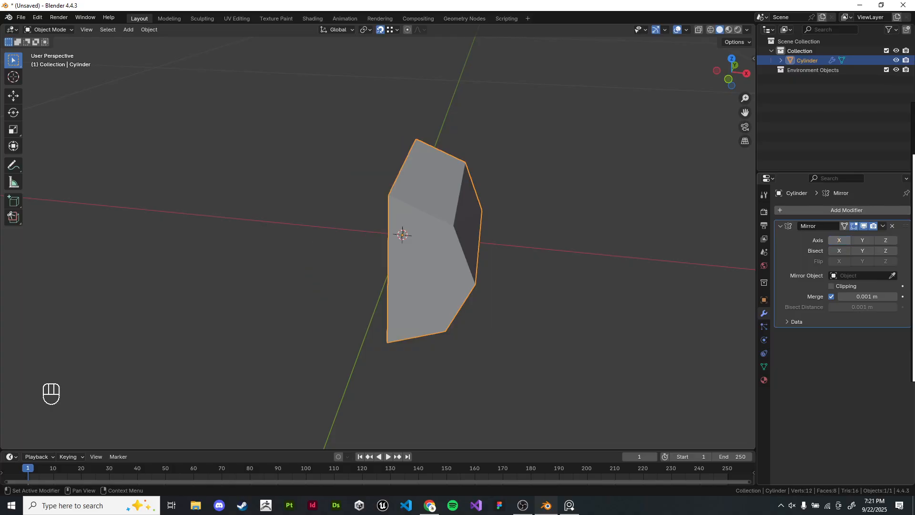
click(839, 240)
click(839, 240)
click(839, 239)
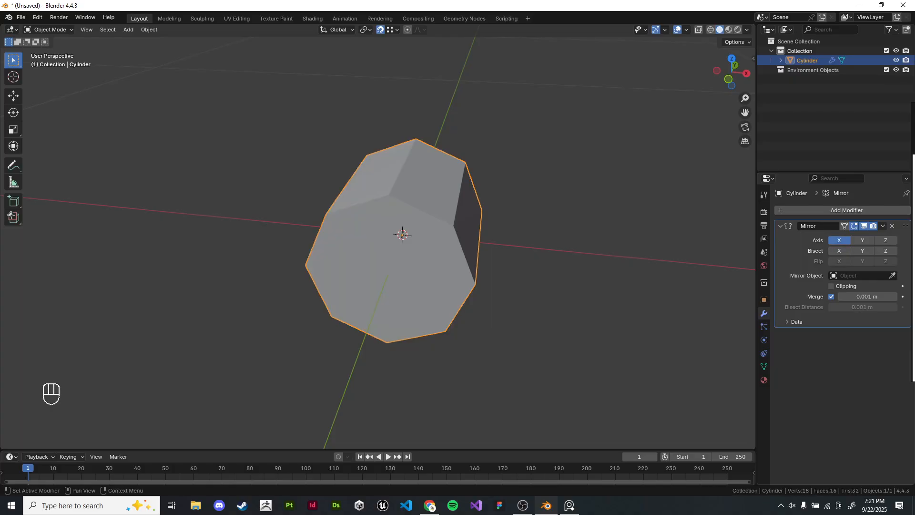
click(839, 240)
click(839, 240)
click(839, 240)
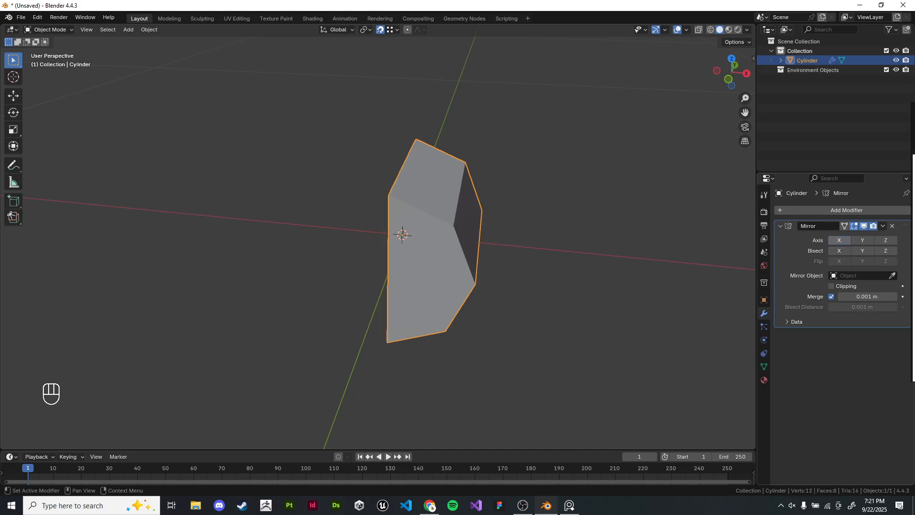
key(alt+a)
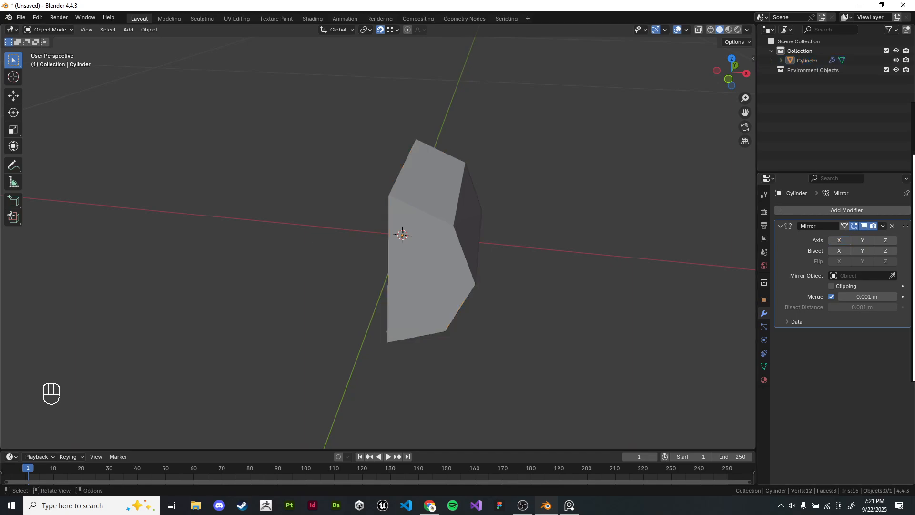
click(839, 240)
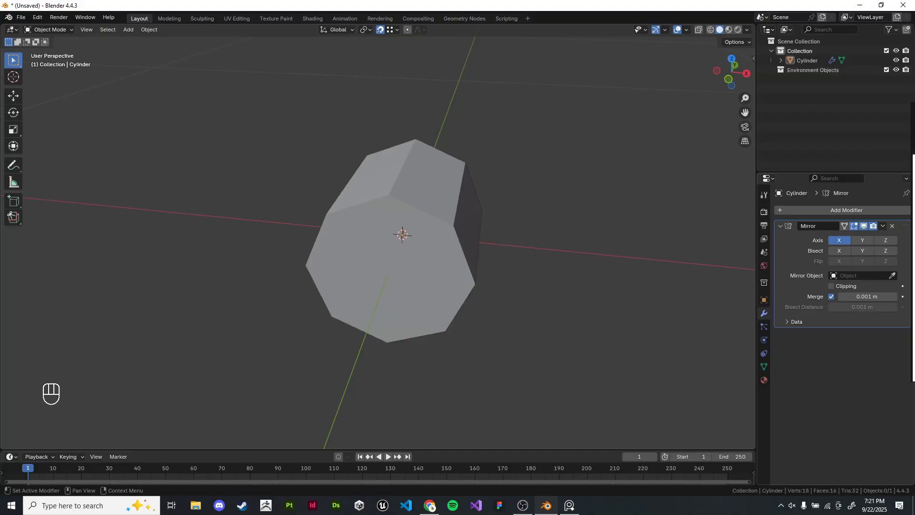
Step: In Edit Mode, try moving the entire half mesh along the X axis with the mirror's clipping off
click(403, 267)
key(Tab)
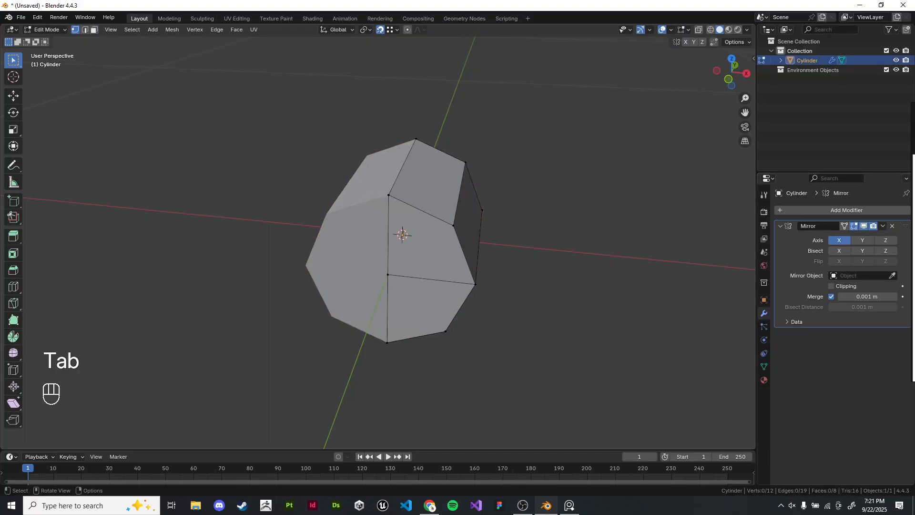
key(a)
key(g)
key(y)
key(g)
key(x)
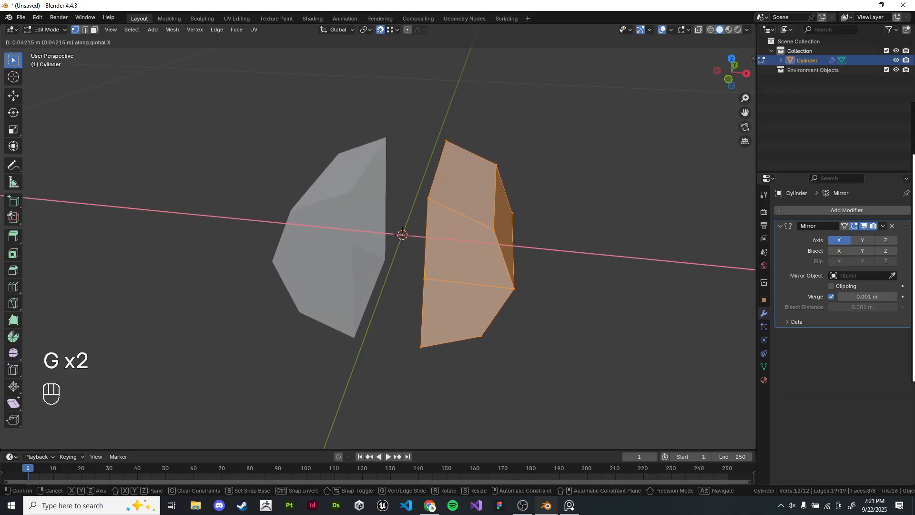
right_click(438, 269)
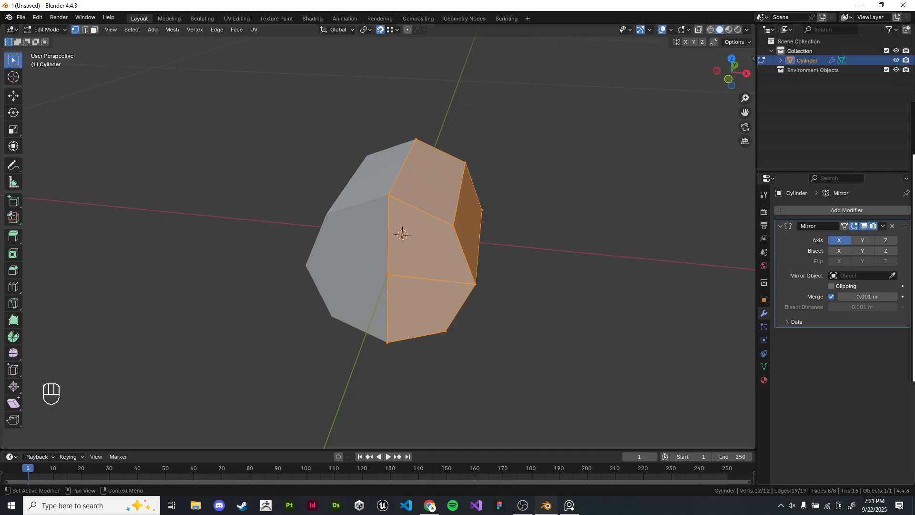
Step: Enable Clipping on the Mirror modifier, test it with a cancelled X-axis move of the mesh, and return to Object Mode
click(832, 286)
key(g)
key(x)
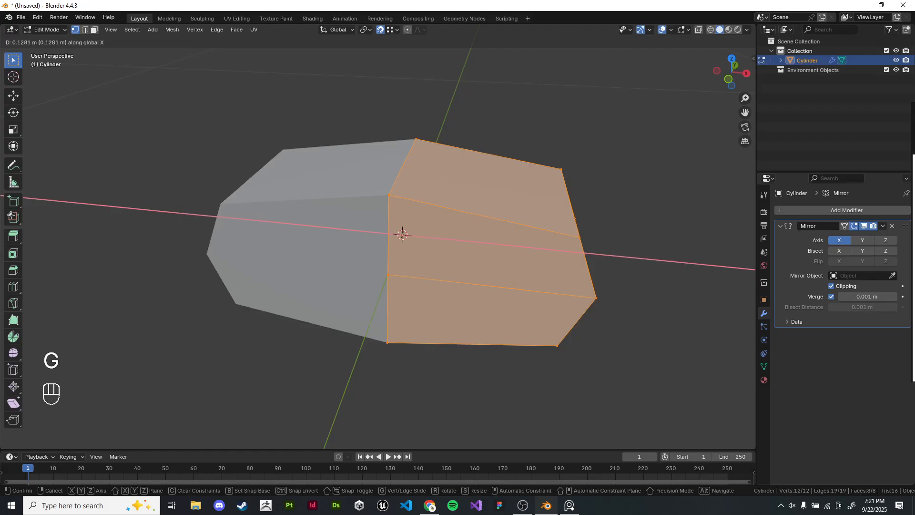
right_click(477, 267)
middle_drag(477, 267, 427, 253)
key(Tab)
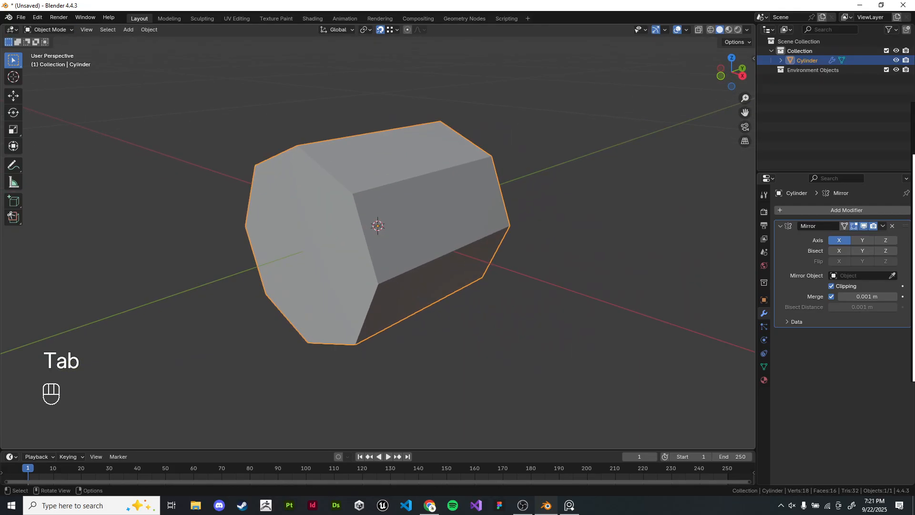
Step: Switch to the PureRef drill reference, move its window clear of the cylinder, and return to Blender
key(alt+Tab)
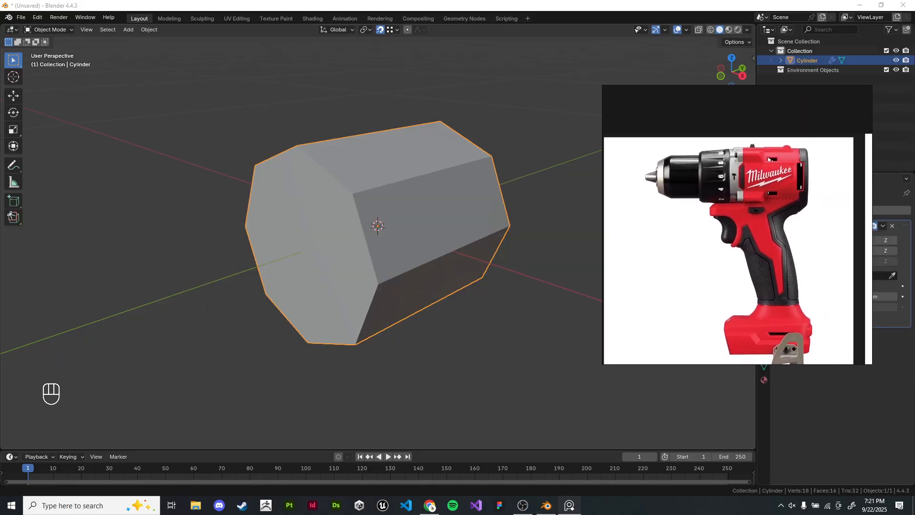
right_drag(751, 228, 797, 247)
click(589, 238)
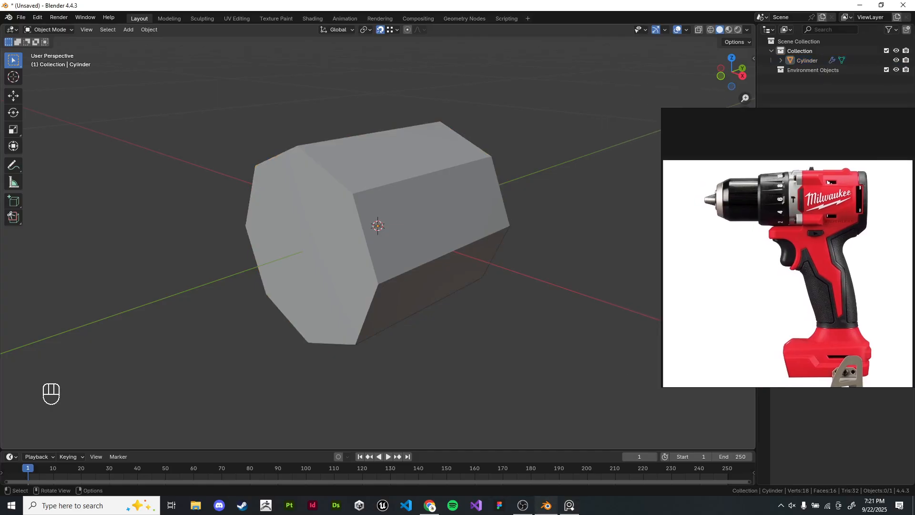
Step: Select the mirrored cylinder in the right orthographic view
key(KP_3)
scroll(378, 237, down, 2)
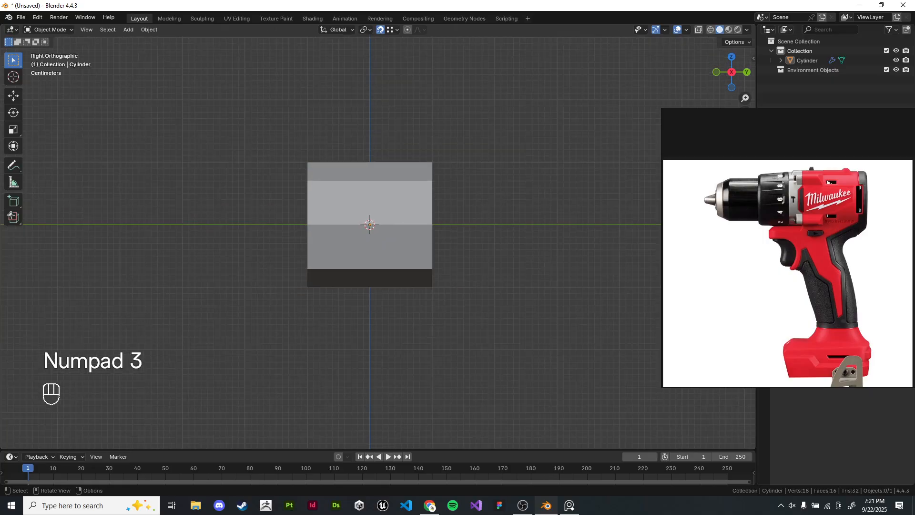
shift+middle_drag(379, 237, 381, 267)
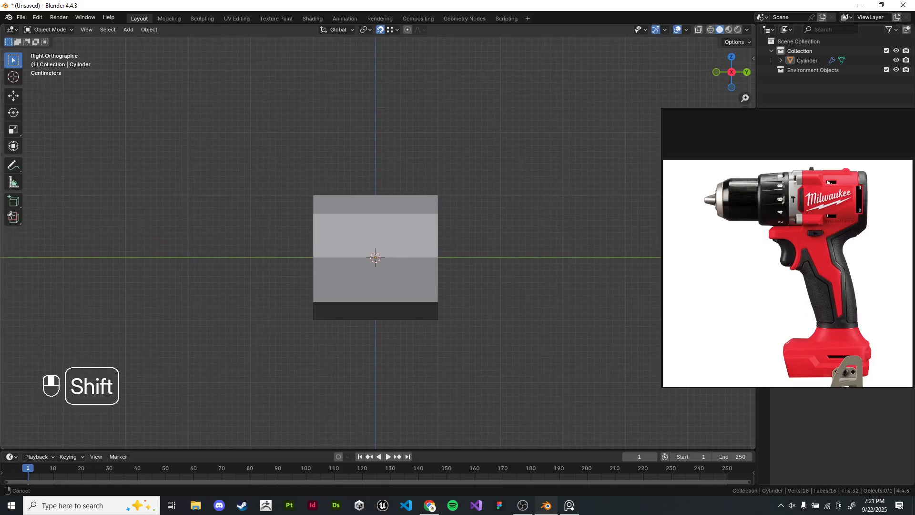
scroll(379, 243, up, 3)
click(379, 236)
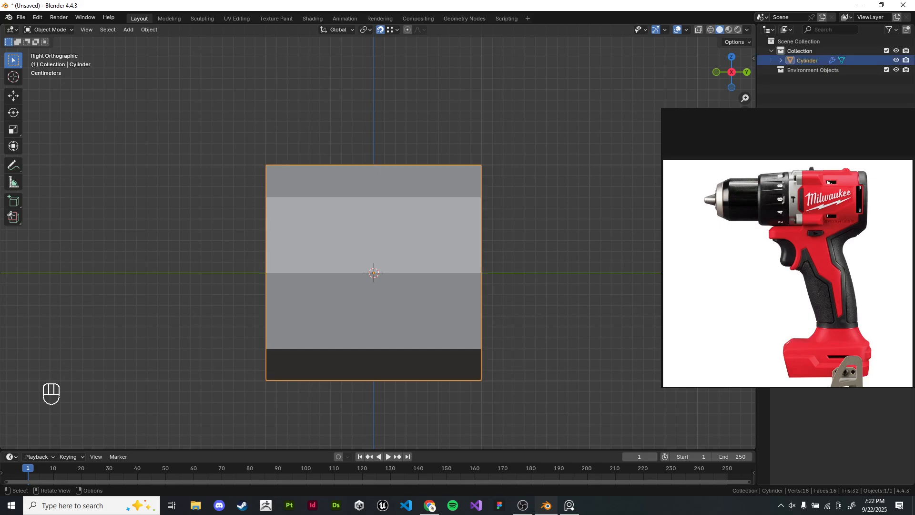
scroll(379, 236, down, 2)
scroll(379, 236, up, 1)
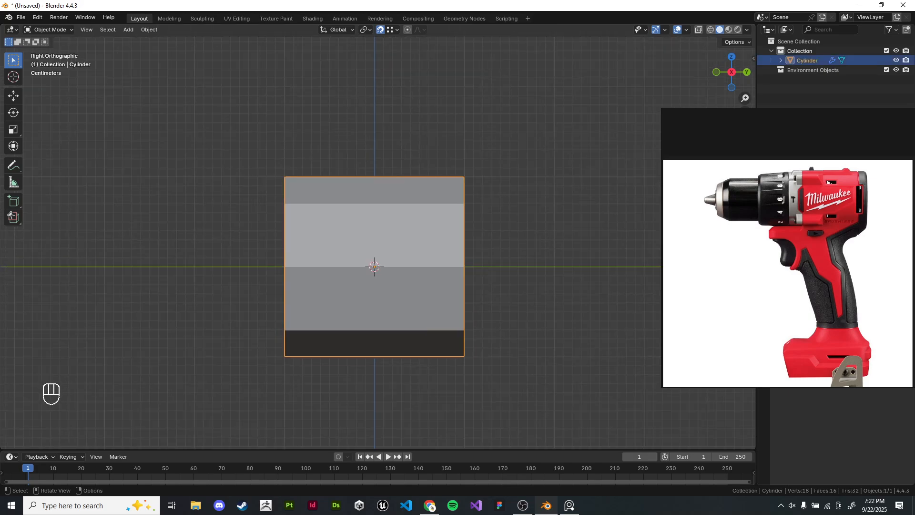
key(g)
key(y)
right_click(379, 236)
Step: Move the cylinder up about 0.198 m along the Z axis
scroll(378, 236, down, 2)
key(g)
key(z)
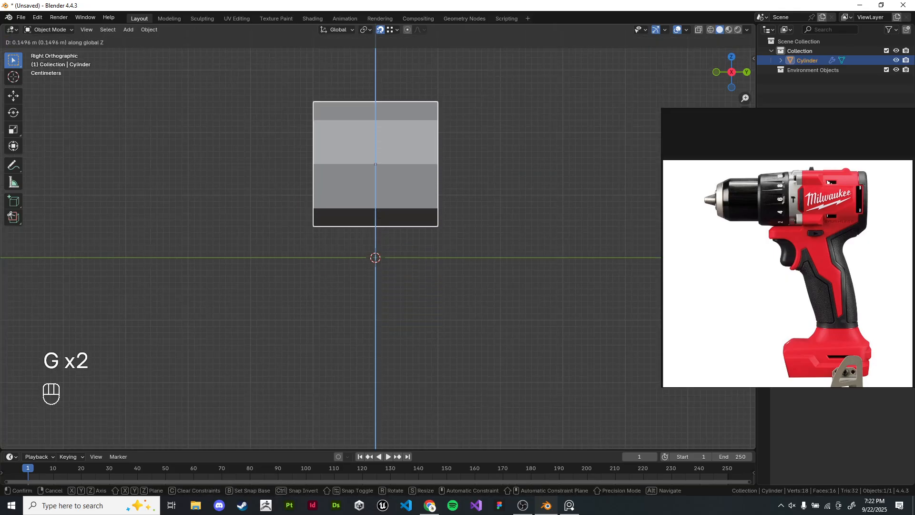
click(379, 113)
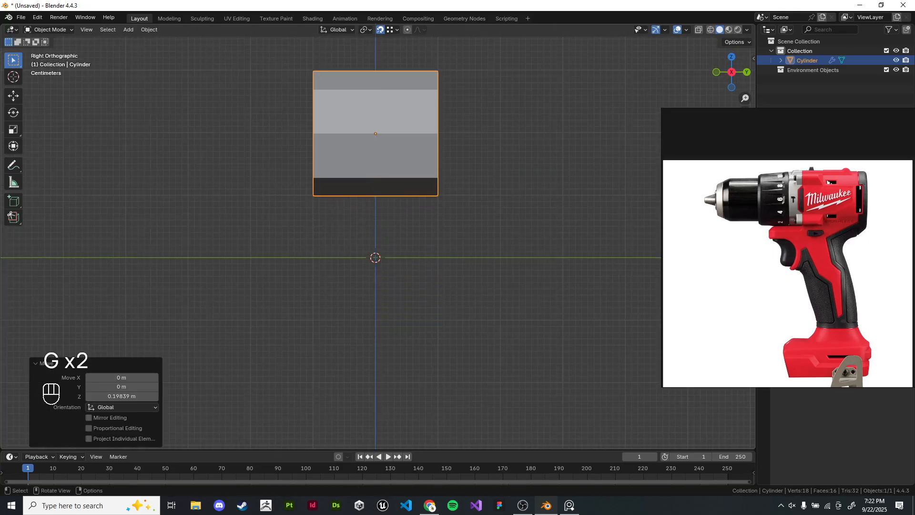
Step: Enlarge the drill image in the PureRef window and place the window beside the model for comparison
right_drag(829, 181, 414, 195)
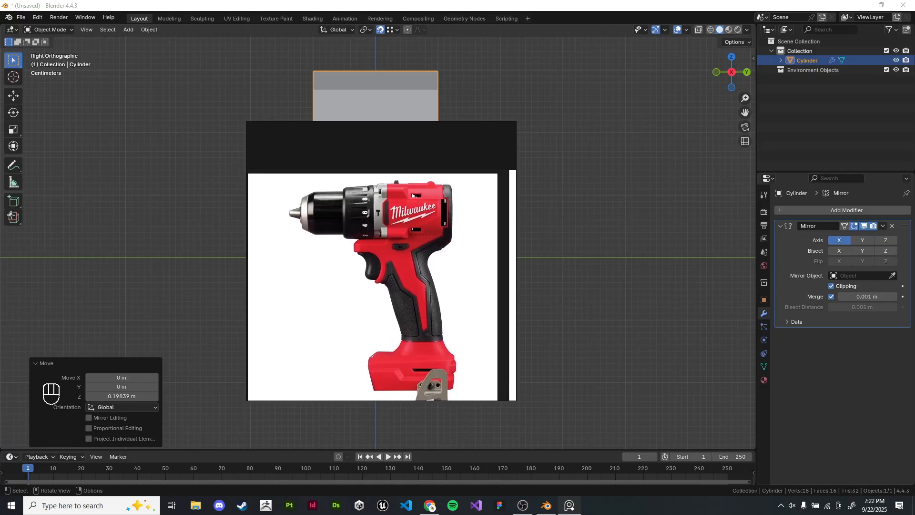
scroll(414, 196, up, 2)
right_click(391, 253)
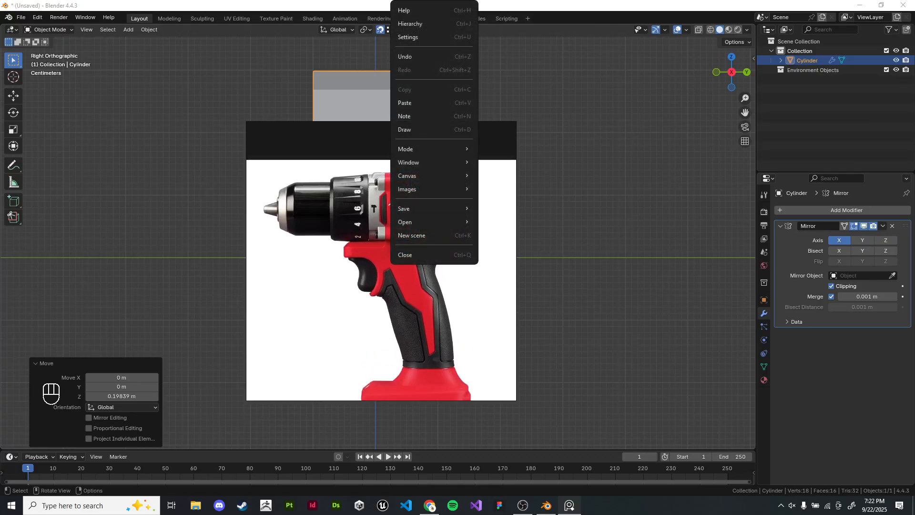
right_click(370, 275)
click(369, 275)
right_drag(369, 275, 741, 232)
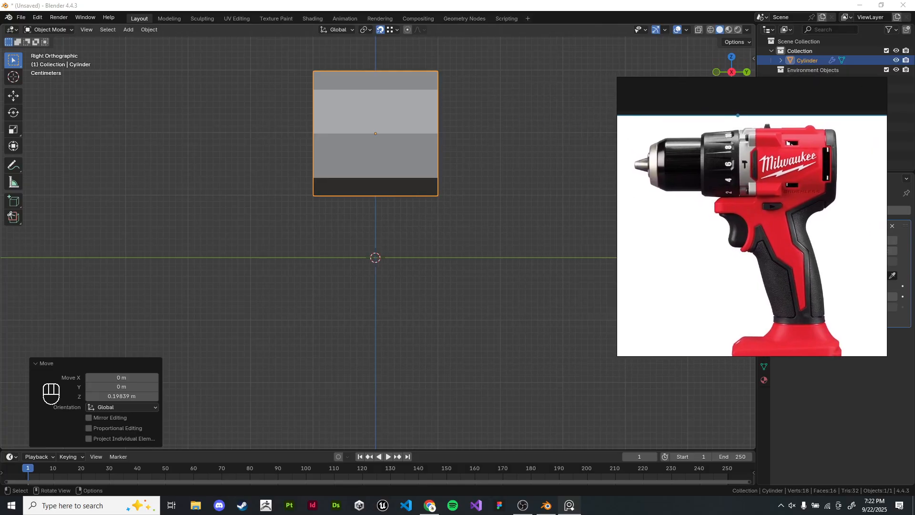
Step: Raise the cylinder farther above the world origin along the Z axis in Blender
shift+middle_drag(382, 215, 401, 298)
key(g)
right_click(401, 297)
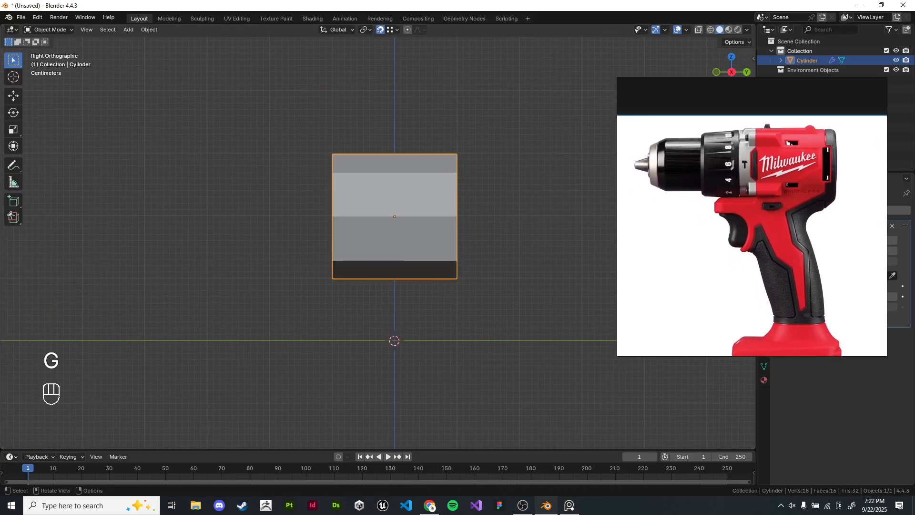
key(g)
middle_click(401, 287)
click(401, 259)
shift+middle_drag(400, 259, 398, 261)
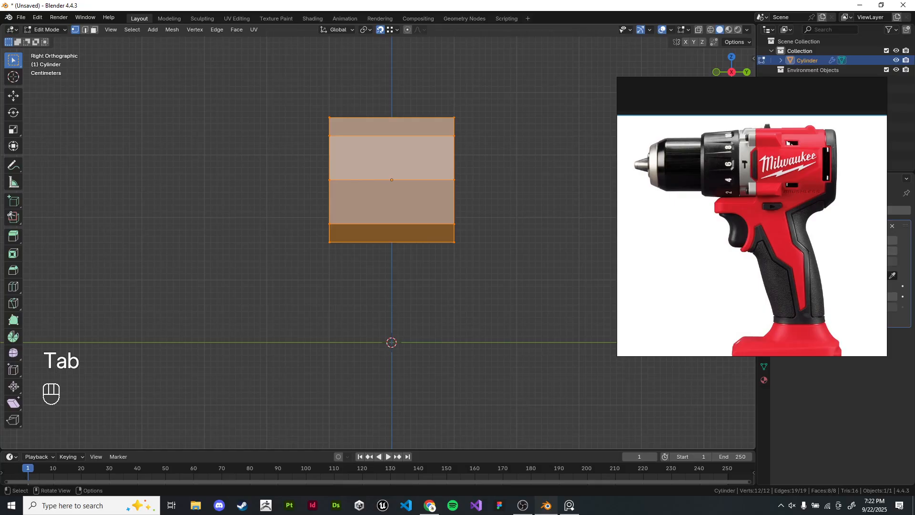
Step: In Edit Mode wireframe, select all vertices at the cylinder's negative Y end and return to the right orthographic view
key(z)
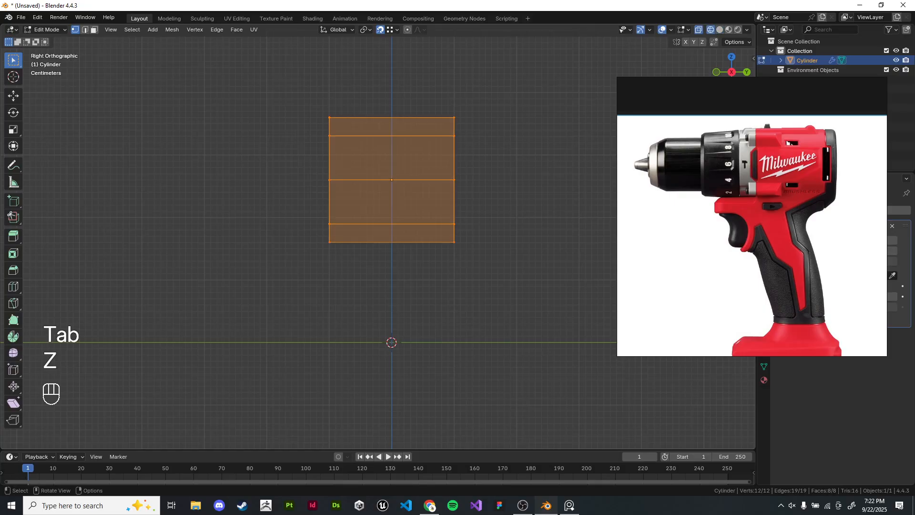
key(z)
mouse_move(285, 81)
mouse_down()
mouse_move(328, 170)
mouse_move(358, 266)
mouse_move(360, 312)
mouse_up()
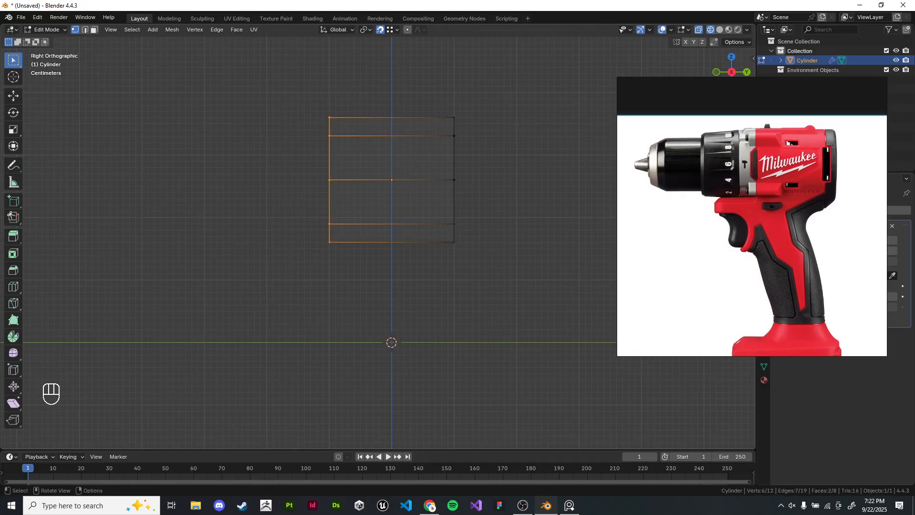
mouse_move(360, 313)
middle_down()
mouse_move(414, 342)
mouse_move(477, 352)
mouse_move(411, 365)
mouse_move(389, 344)
middle_up()
key(z)
key(z)
key(KP_3)
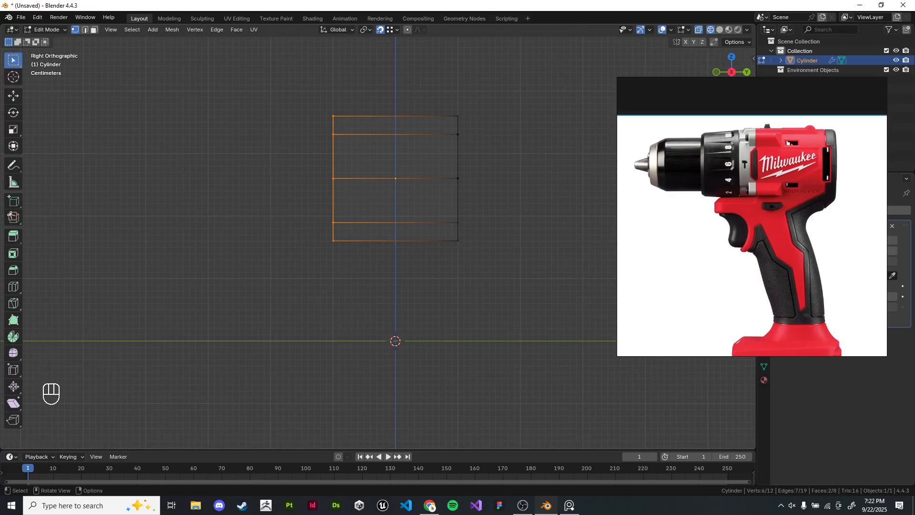
Step: Try sliding the selected negative Y end vertices along the Y axis to match the drill body's length
key(g)
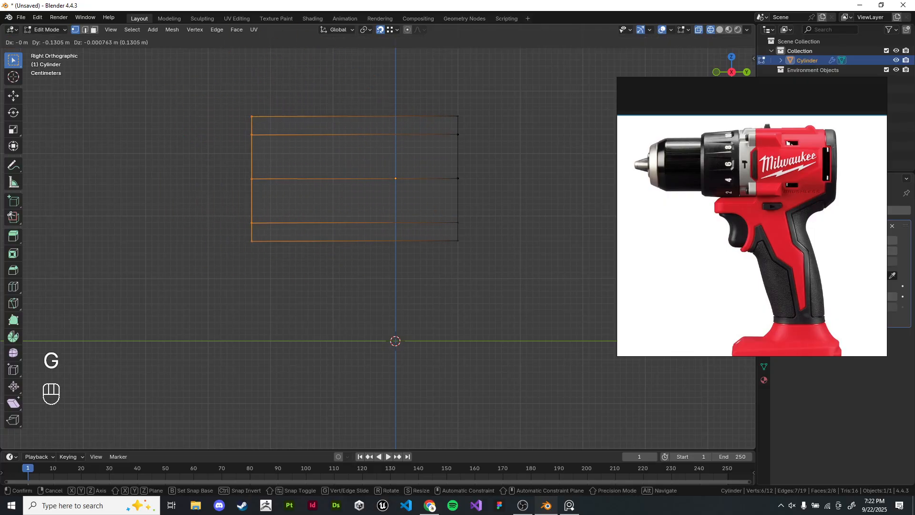
key(y)
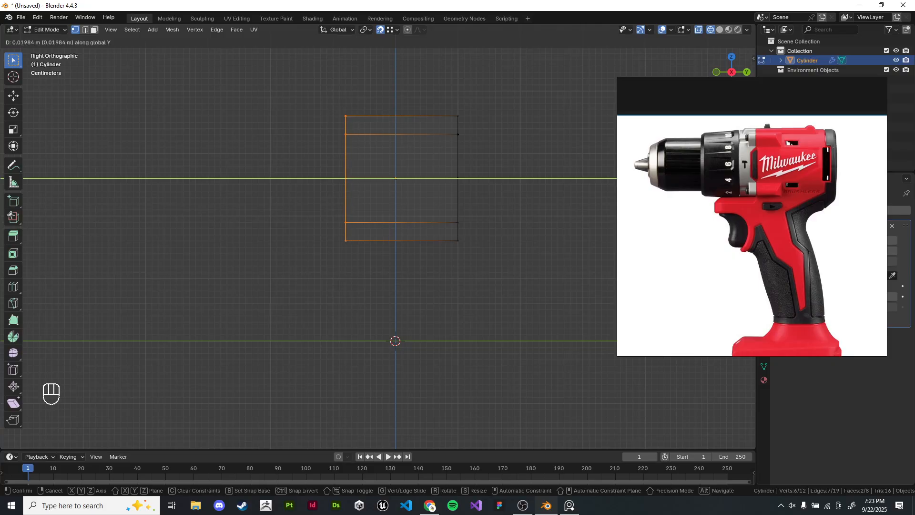
key(Return)
key(alt+Tab)
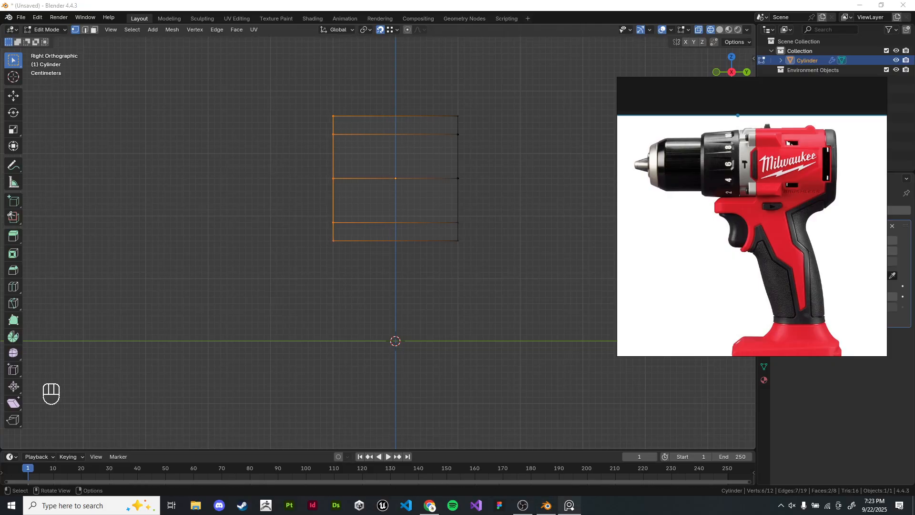
Step: Capture a rectangular snip of the drill reference image, open it in Snip & Sketch, and move the PureRef window aside
key(super+shift+s)
drag(614, 76, 889, 358)
click(899, 505)
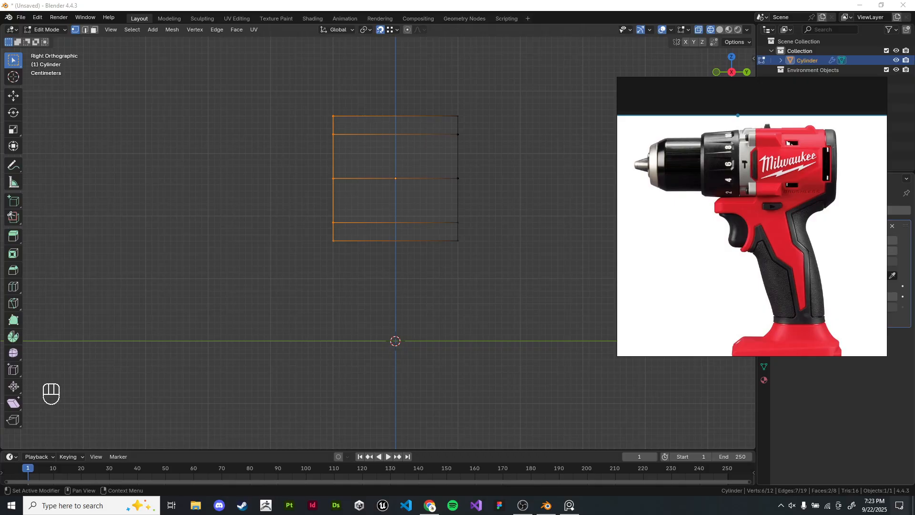
click(811, 160)
right_drag(715, 172, 888, 181)
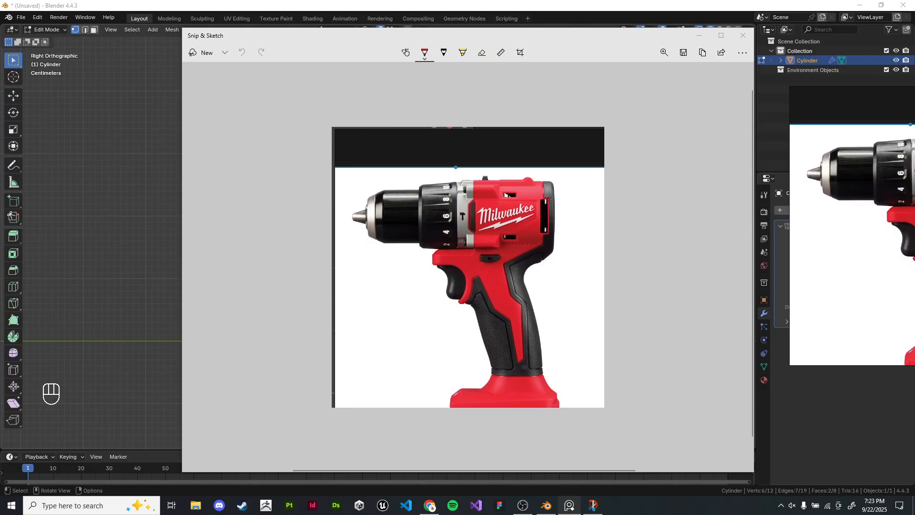
click(467, 36)
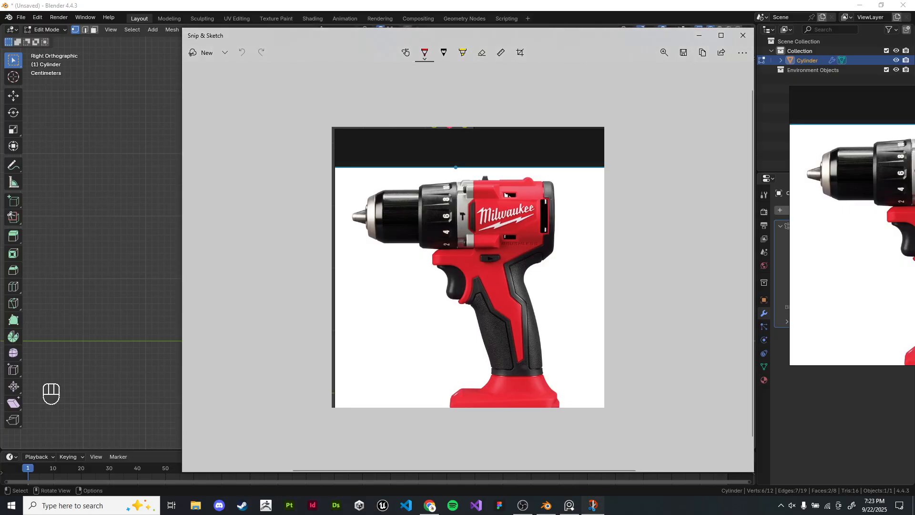
Step: Outline the drill's numbered clutch collar on the snip with a thinner lime green ballpoint pen
click(424, 53)
click(424, 53)
click(424, 53)
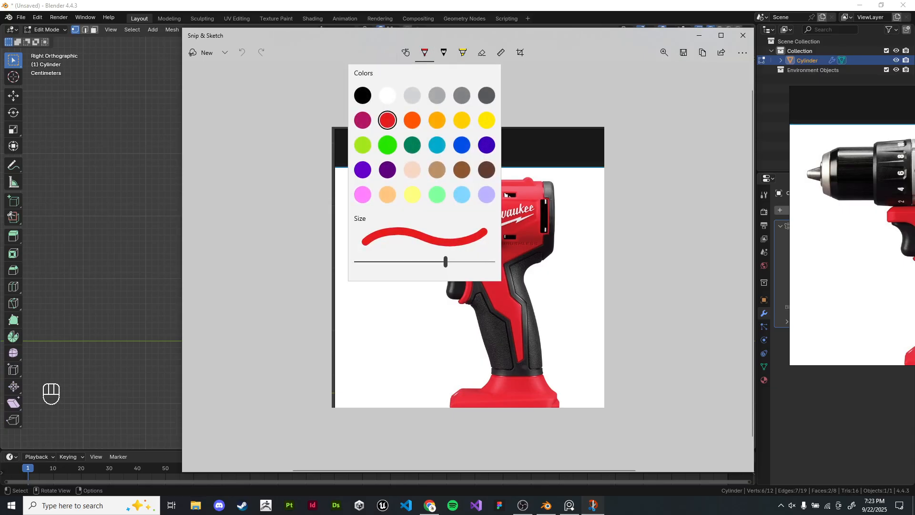
click(388, 144)
mouse_move(457, 176)
mouse_down()
mouse_move(456, 249)
mouse_move(408, 262)
mouse_up()
key(ctrl+z)
click(424, 53)
click(415, 305)
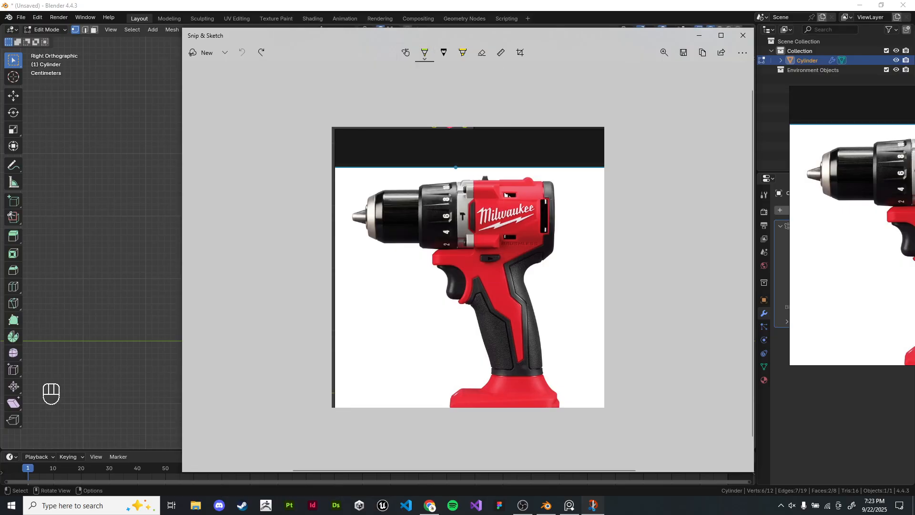
mouse_move(456, 182)
mouse_down()
mouse_move(458, 241)
mouse_move(427, 247)
mouse_move(419, 185)
mouse_move(455, 180)
mouse_up()
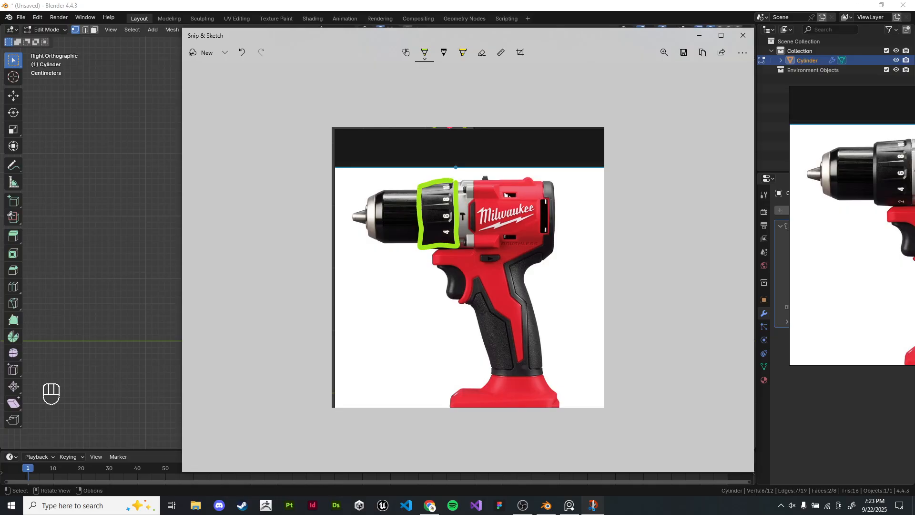
Step: Outline the black chuck sleeve in orange and the silver chuck nose in front of it in light orange
click(425, 53)
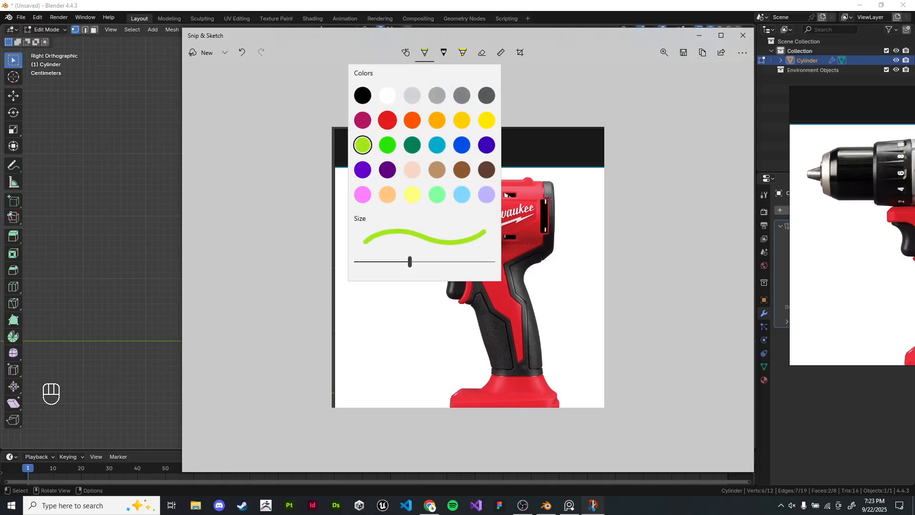
click(412, 120)
mouse_move(420, 190)
mouse_down()
mouse_move(381, 190)
mouse_move(377, 210)
mouse_move(386, 241)
mouse_move(413, 241)
mouse_up()
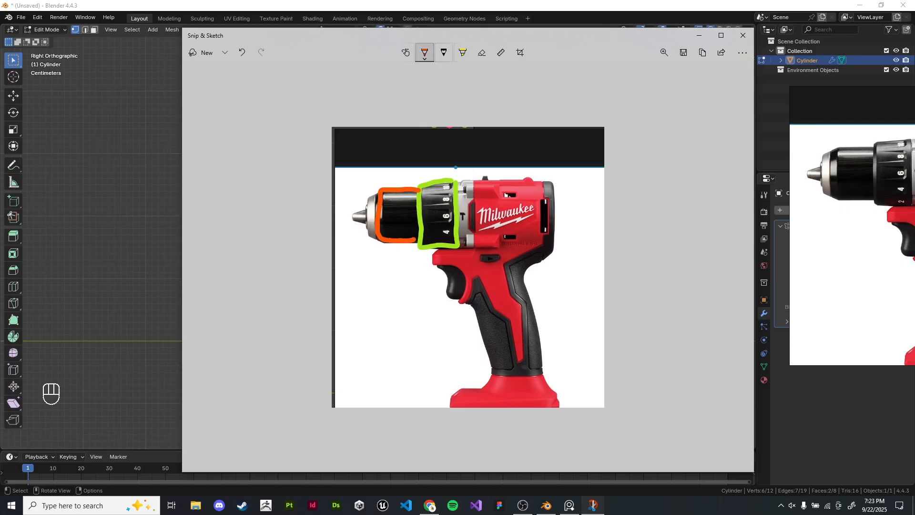
click(425, 53)
click(438, 120)
mouse_move(380, 194)
mouse_down()
mouse_move(366, 201)
mouse_move(368, 236)
mouse_move(382, 194)
mouse_up()
Step: Outline the drill's motor housing and its handle as two separate shapes with the pen in turquoise blue
click(425, 53)
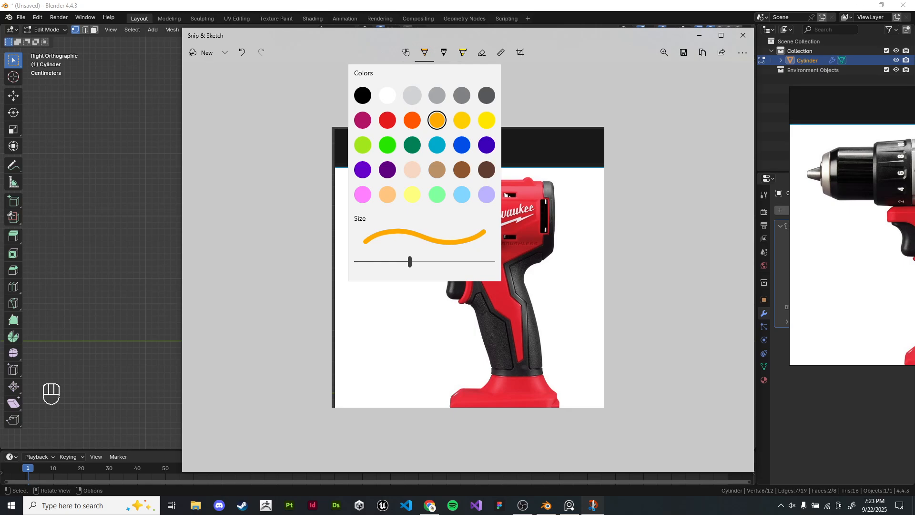
click(438, 145)
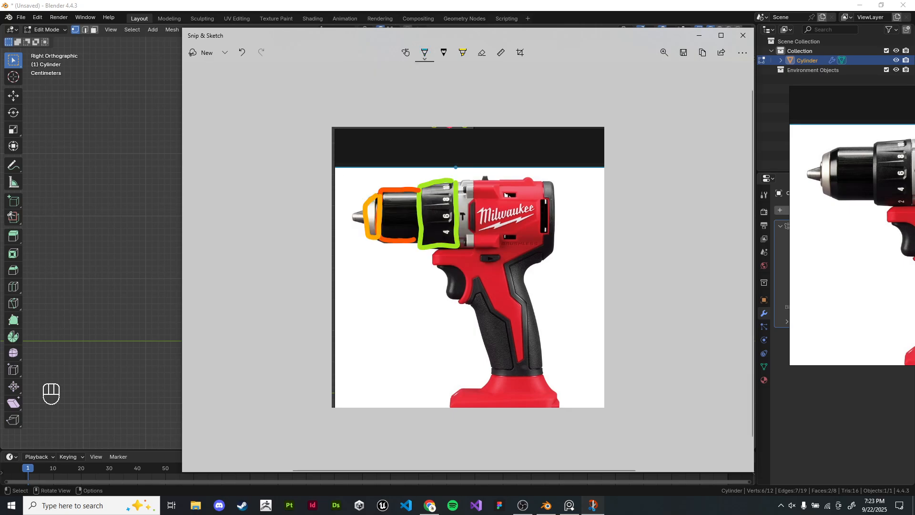
mouse_move(459, 184)
mouse_down()
mouse_move(475, 182)
mouse_move(472, 235)
mouse_up()
key(ctrl+z)
mouse_move(459, 180)
mouse_down()
mouse_move(525, 180)
mouse_move(555, 210)
mouse_move(529, 286)
mouse_move(539, 322)
mouse_up()
mouse_move(465, 249)
mouse_down()
mouse_move(430, 258)
mouse_move(465, 270)
mouse_move(465, 308)
mouse_move(491, 364)
mouse_move(511, 378)
mouse_move(543, 356)
mouse_move(527, 281)
mouse_move(550, 258)
mouse_up()
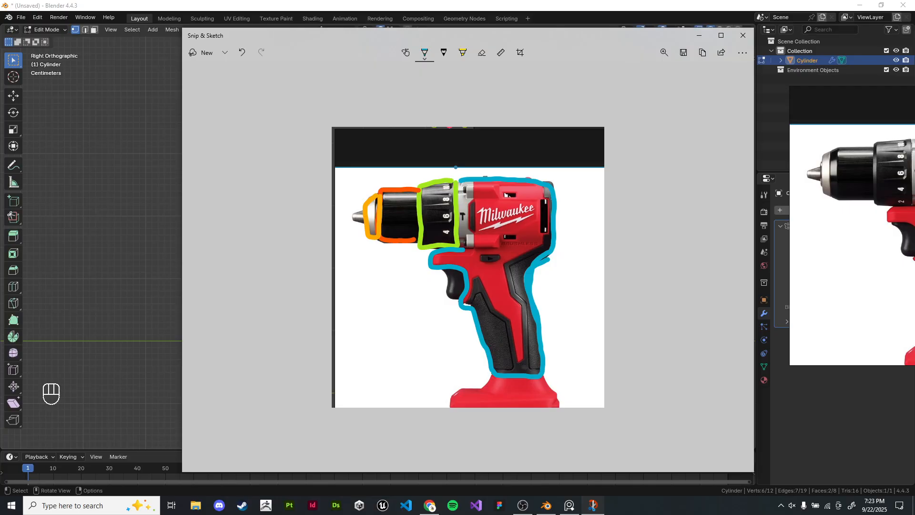
mouse_move(458, 246)
mouse_down()
mouse_move(551, 239)
mouse_move(543, 181)
mouse_move(452, 190)
mouse_move(459, 240)
mouse_move(548, 239)
mouse_up()
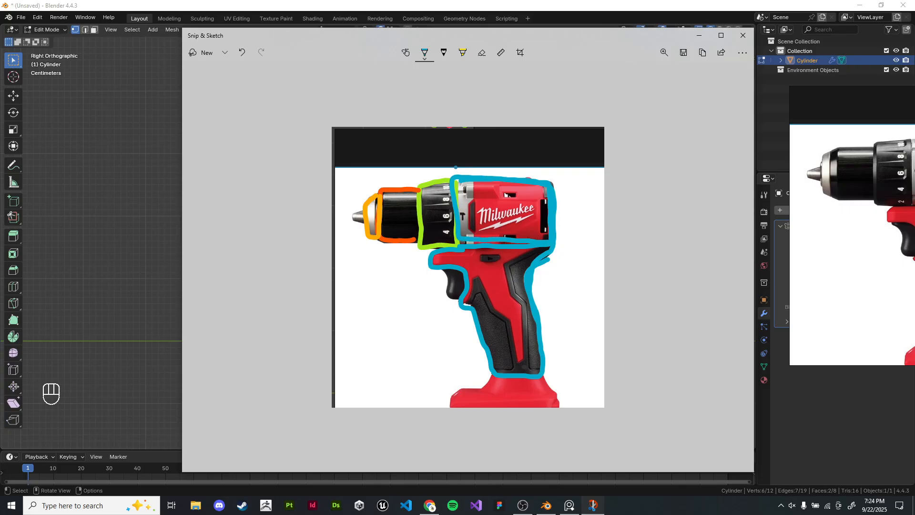
mouse_move(534, 176)
mouse_down()
mouse_move(457, 208)
mouse_move(489, 249)
mouse_move(545, 248)
mouse_up()
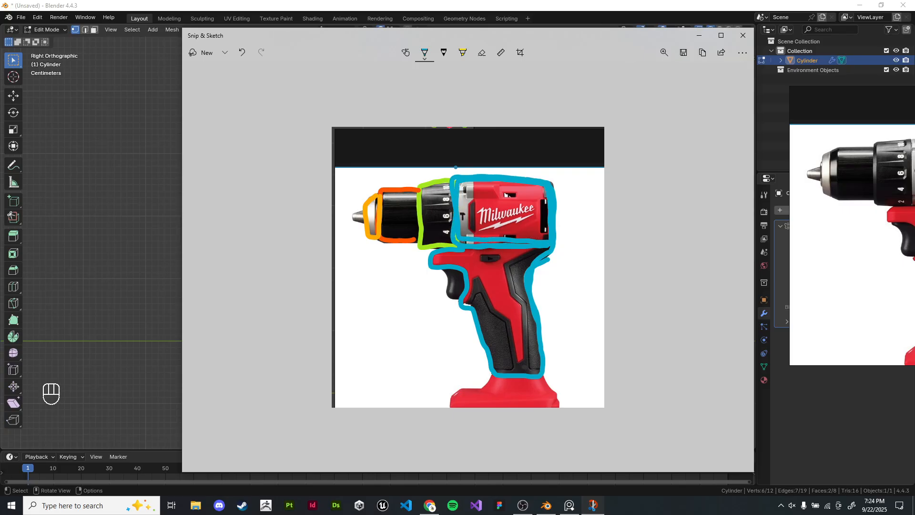
Step: Return to Blender with the reference beside the model and move the cylinder's positive Y end vertices about 0.0465 m along Y
click(700, 35)
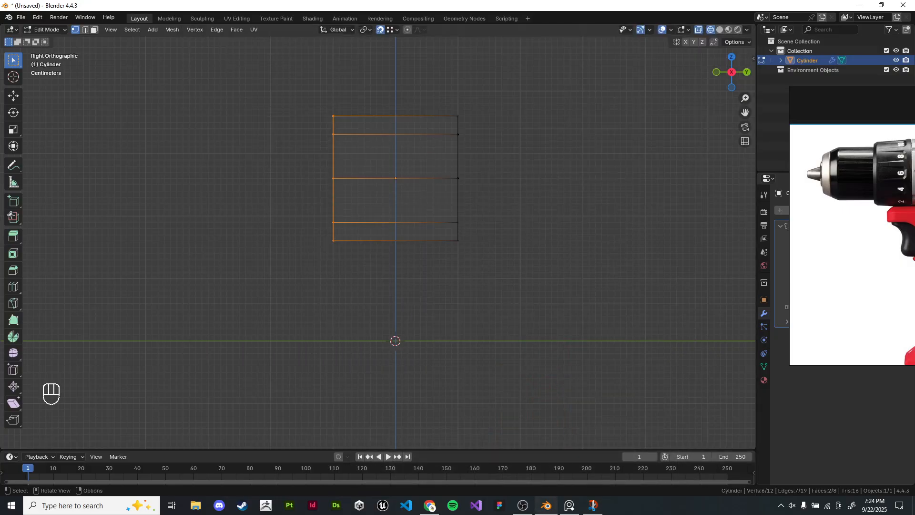
right_drag(849, 229, 661, 277)
drag(435, 91, 502, 303)
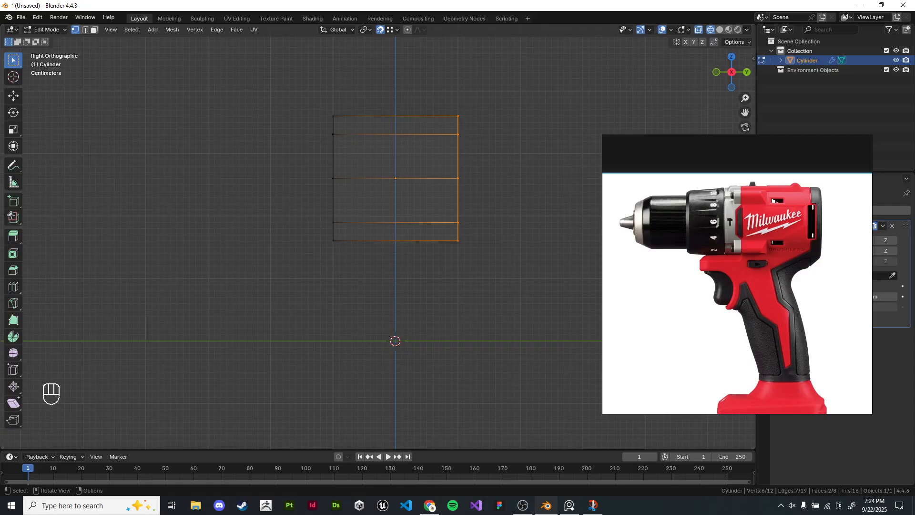
key(g)
key(y)
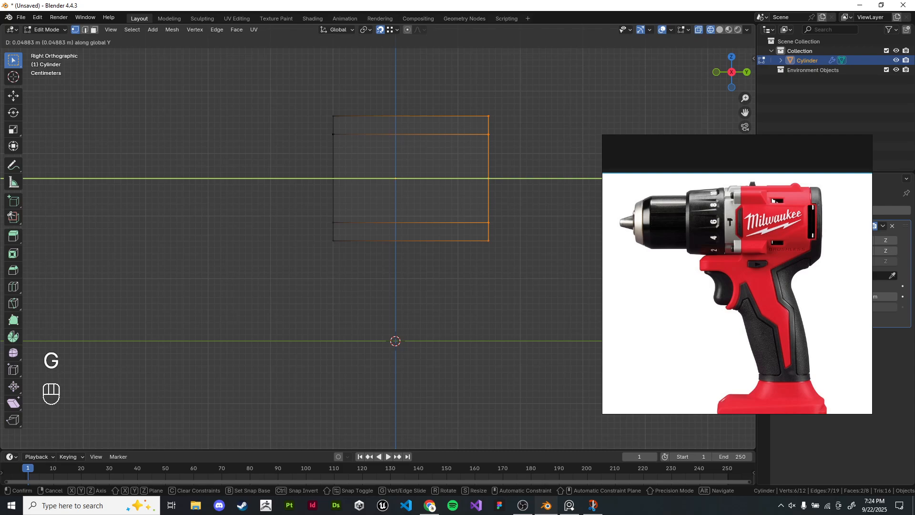
key(Return)
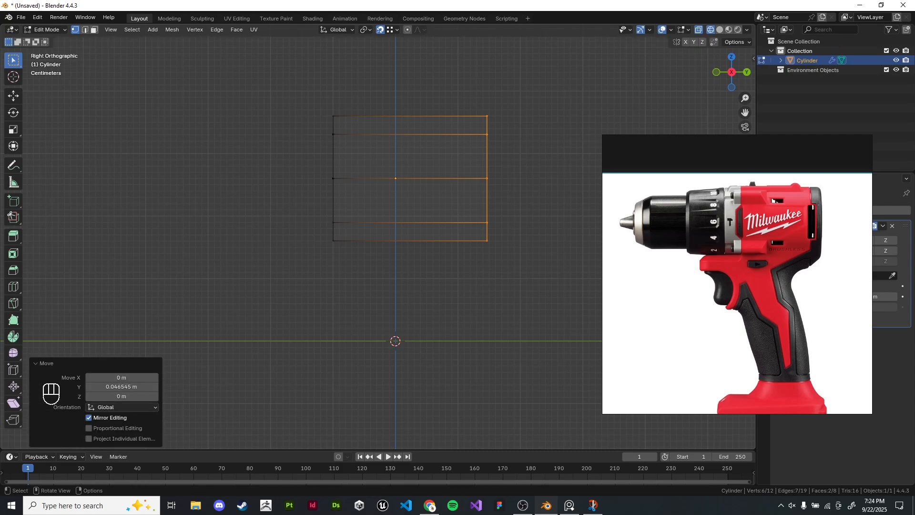
Step: Leave mesh editing and raise the whole cylinder about 0.09 m along the Z axis
mouse_move(395, 239)
shift+middle_down()
mouse_move(398, 216)
mouse_move(398, 230)
shift+middle_up()
key(Tab)
key(y)
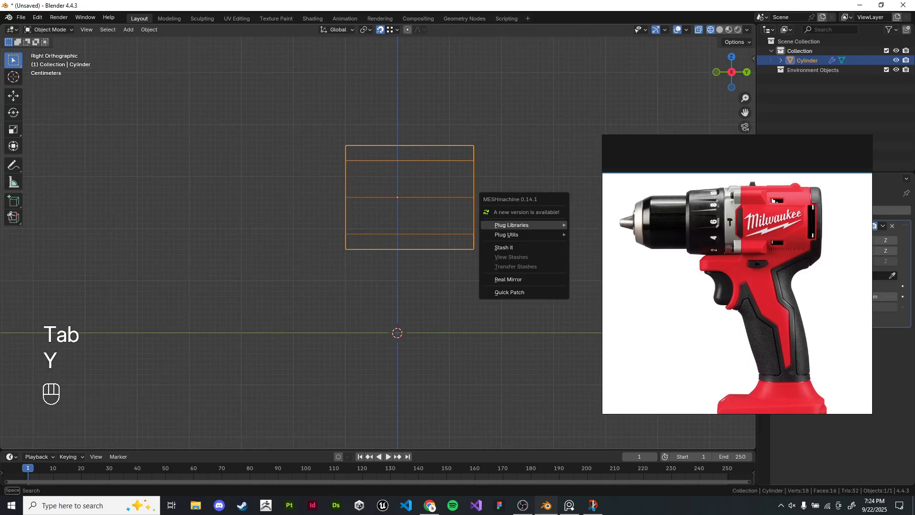
key(g)
key(z)
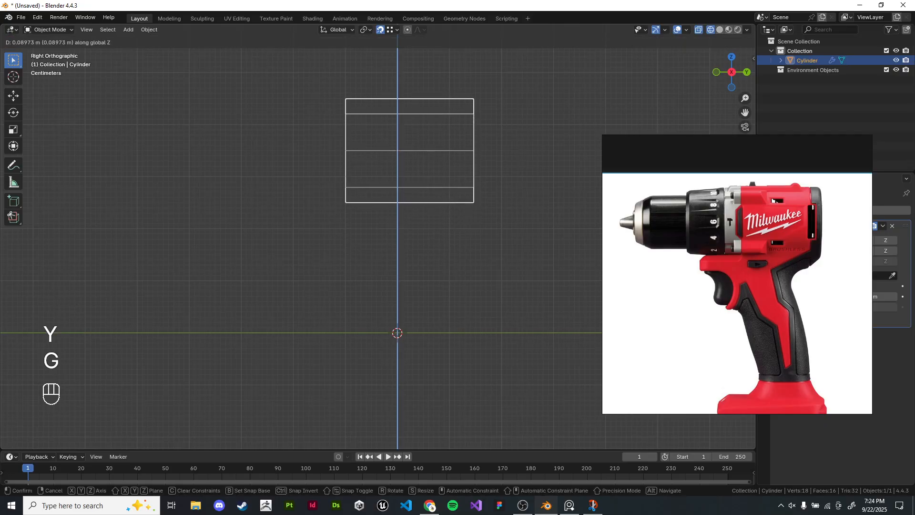
click(398, 184)
Step: Compare the cylinder with the drill reference photo and the colour-outlined sketch of the drill's sections
scroll(741, 309, down, 2)
right_drag(741, 308, 743, 304)
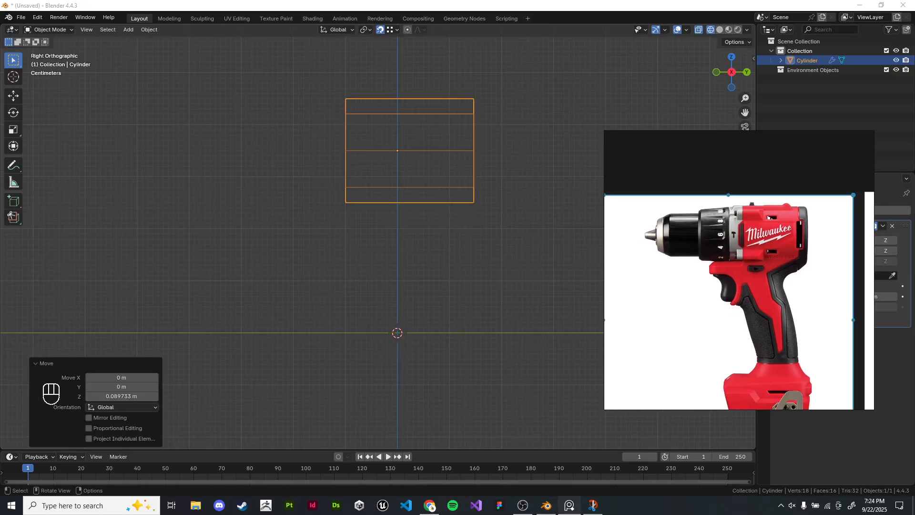
click(520, 215)
shift+middle_drag(487, 200, 489, 223)
click(446, 173)
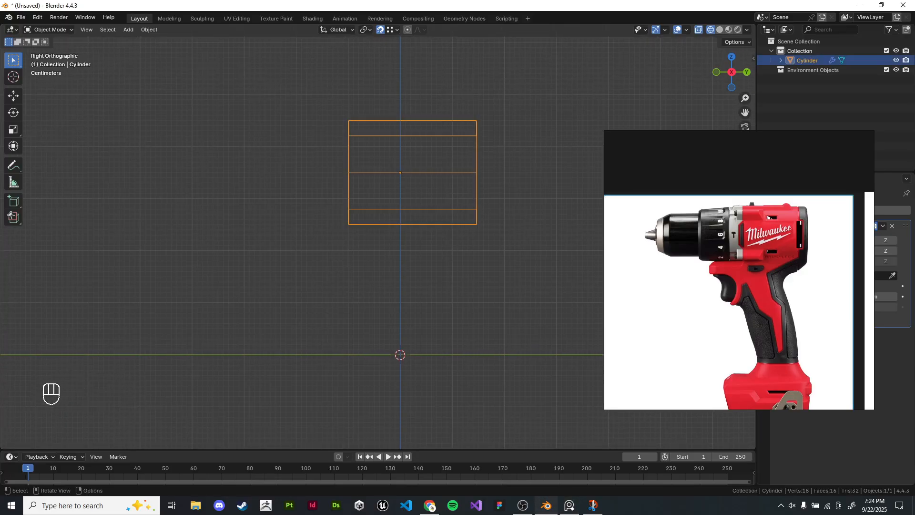
shift+middle_drag(446, 173, 458, 189)
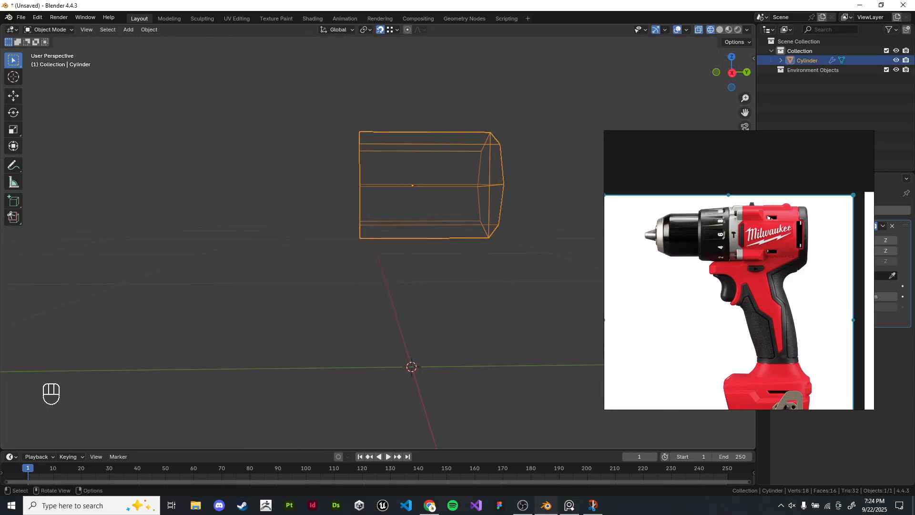
key(alt+Tab)
key(alt+Tab)
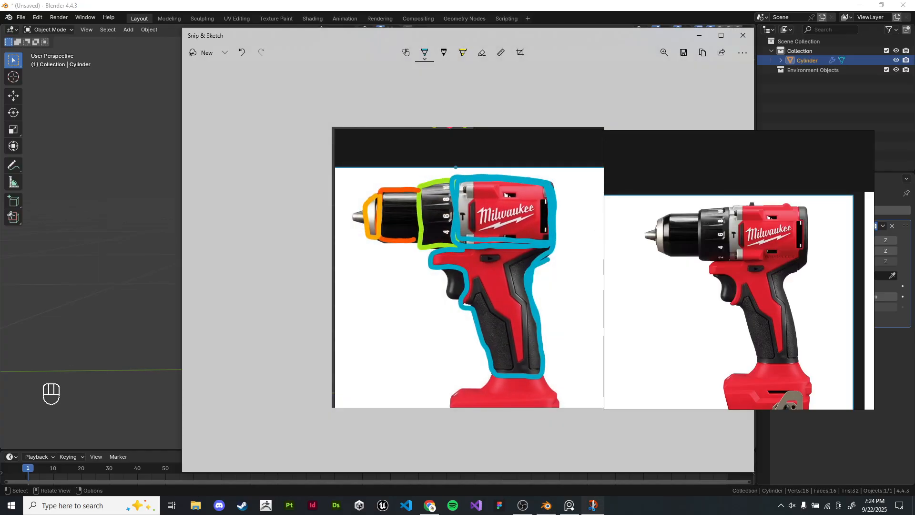
click(699, 35)
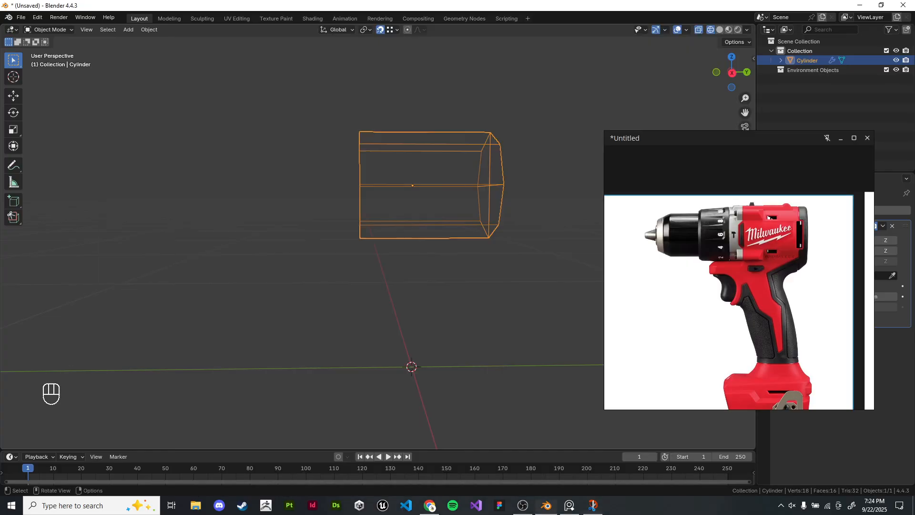
Step: Edit the cylinder's mesh in solid shading with face selection active
key(KP_1)
key(KP_3)
middle_drag(429, 200, 461, 175)
key(Tab)
key(z)
click(457, 201)
right_click(460, 175)
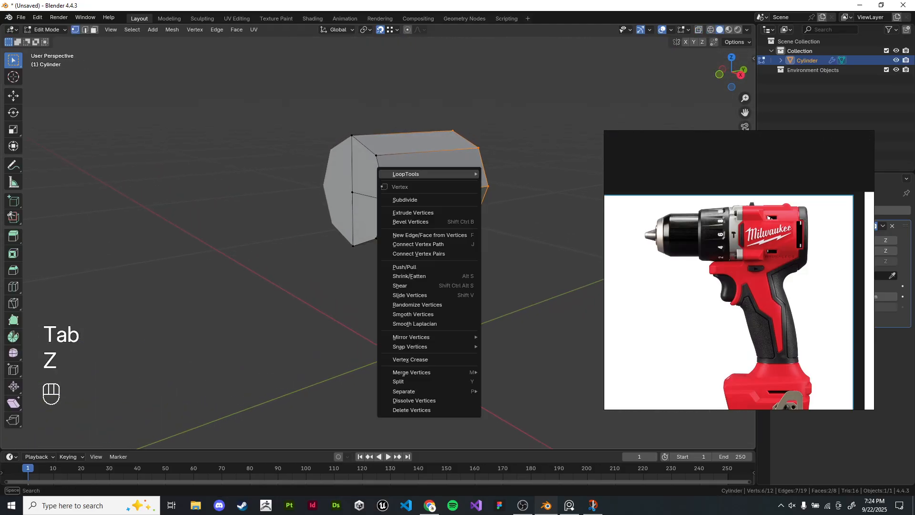
click(94, 30)
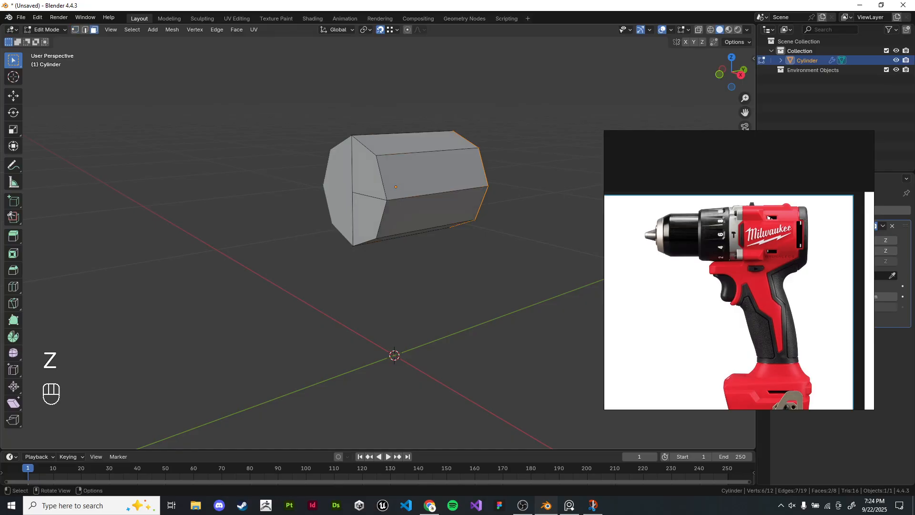
Step: Duplicate the two faces of the cylinder's front end cap and move the copy about -0.025 m along Y
click(366, 174)
shift+click(367, 219)
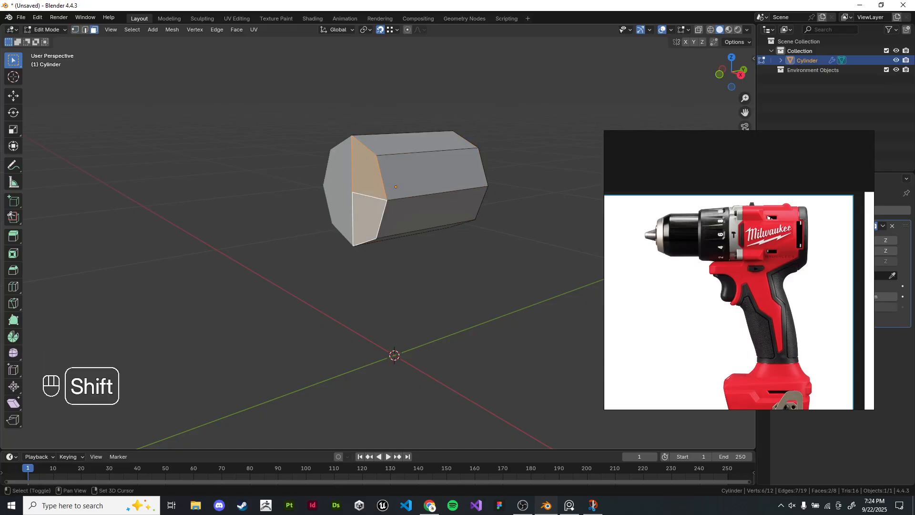
click(366, 176)
shift+click(367, 217)
shift+click(367, 217)
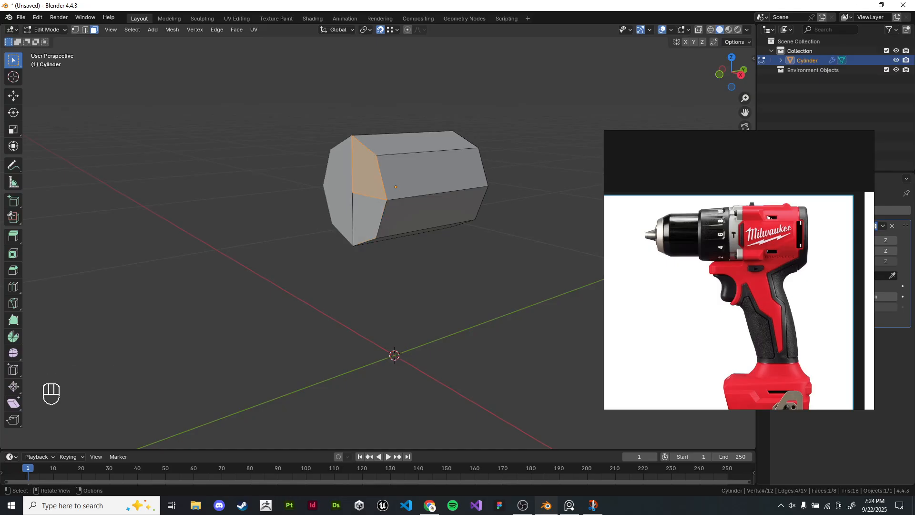
shift+click(367, 217)
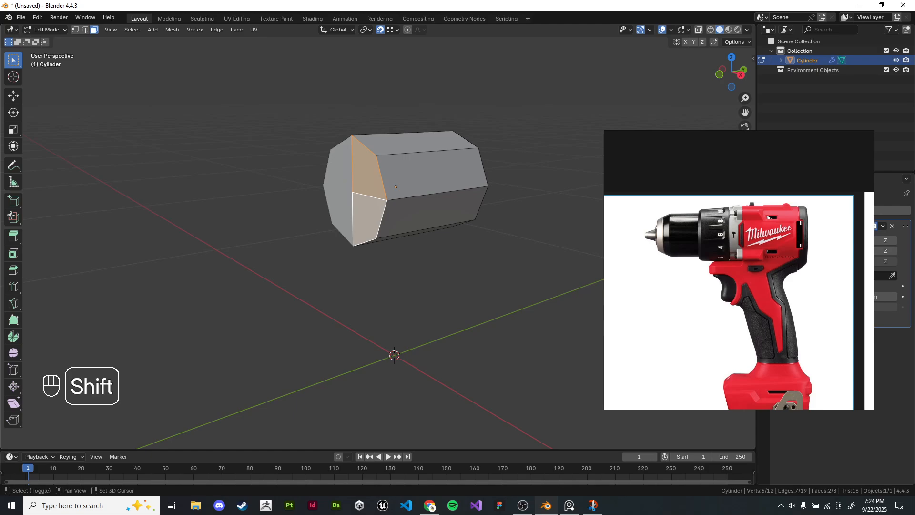
key(shift+d)
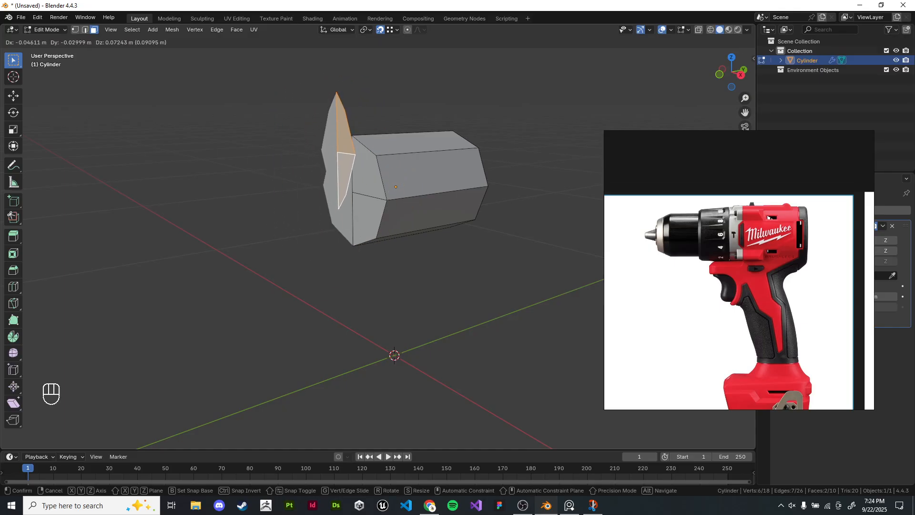
key(Escape)
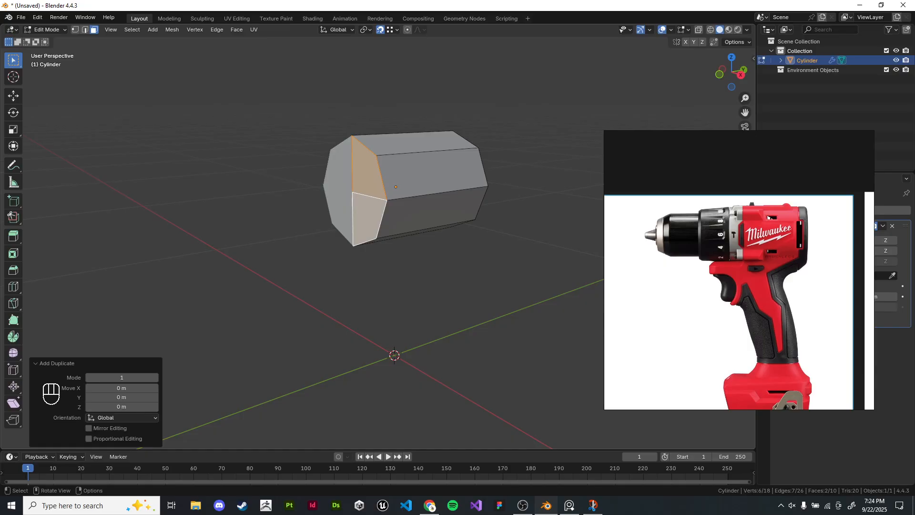
key(g)
key(Escape)
key(g)
key(y)
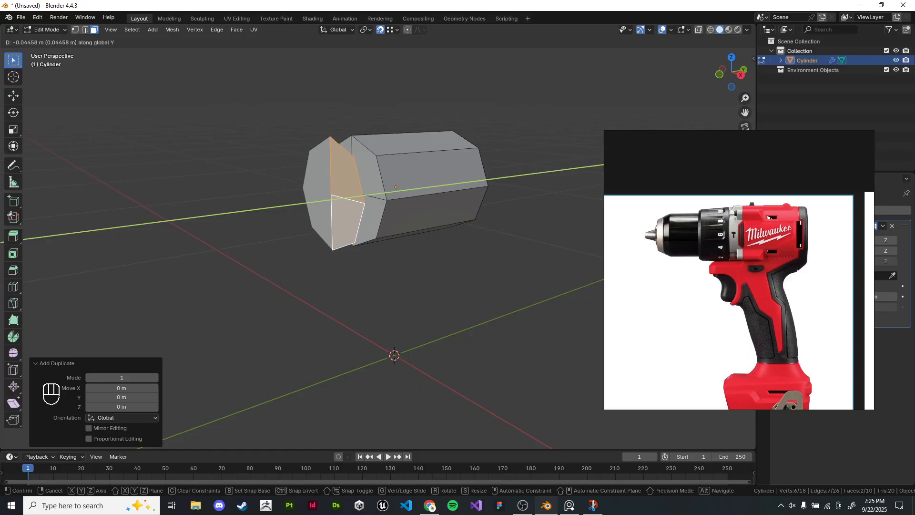
click(353, 209)
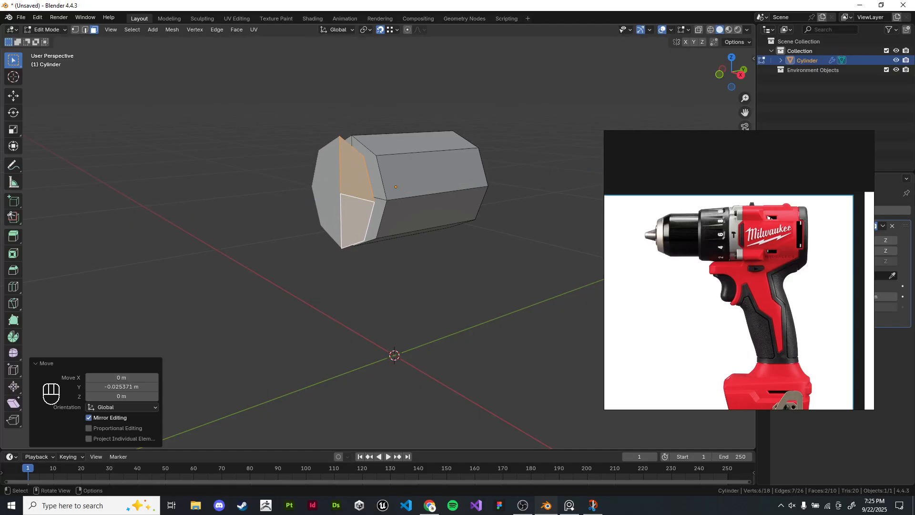
Step: Separate the duplicated cap faces into their own object and select that object in Object Mode
scroll(700, 225, up, 7)
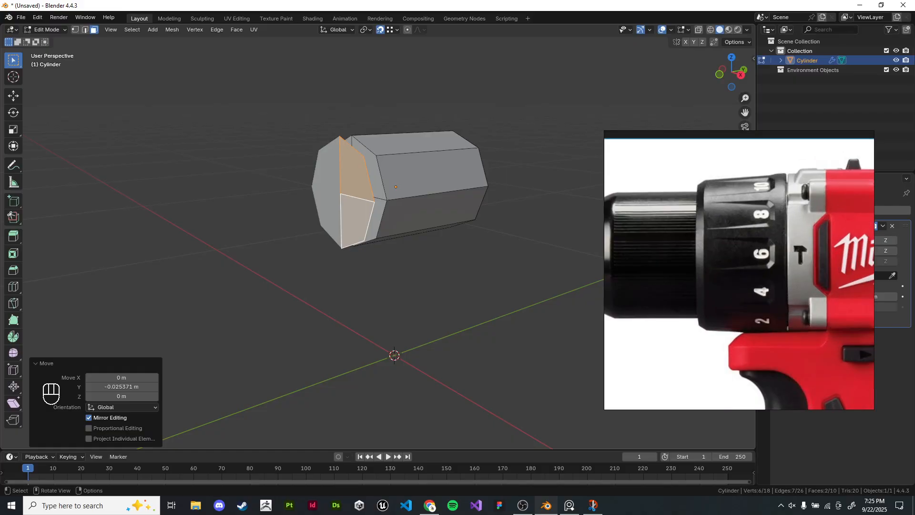
click(356, 176)
shift+click(355, 218)
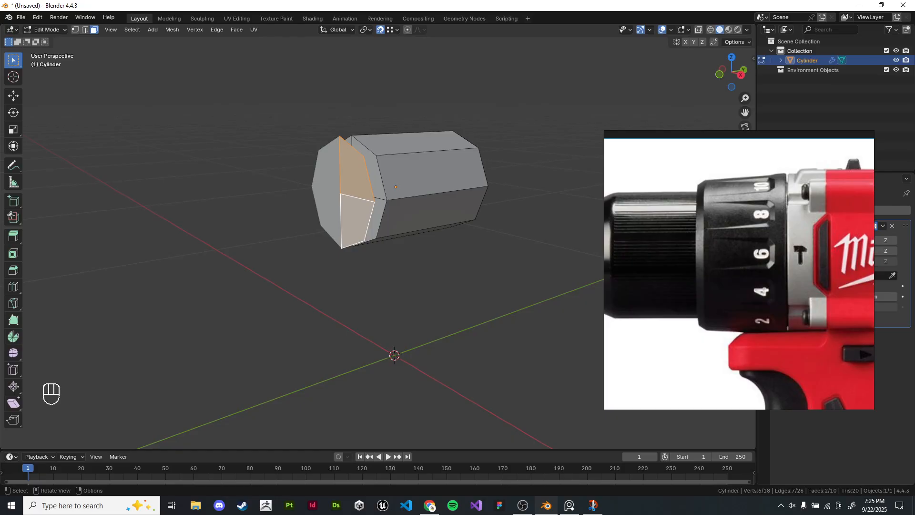
key(p)
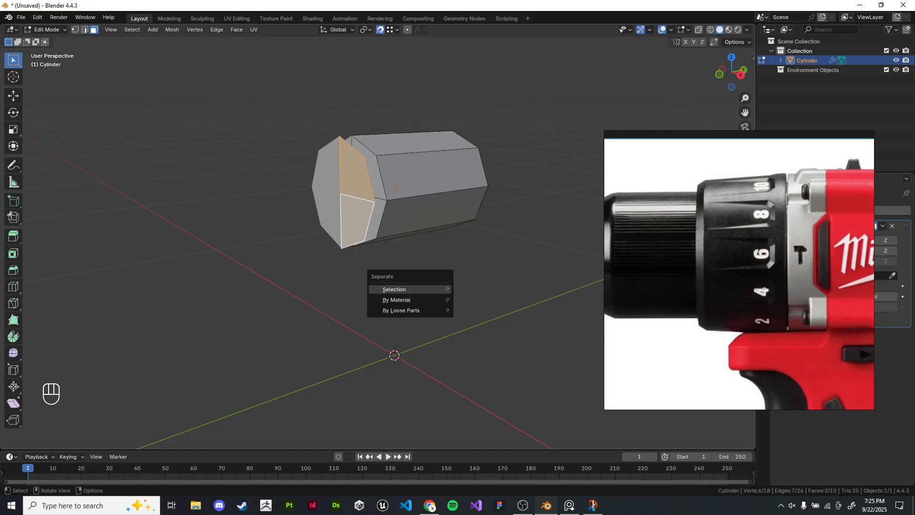
click(394, 290)
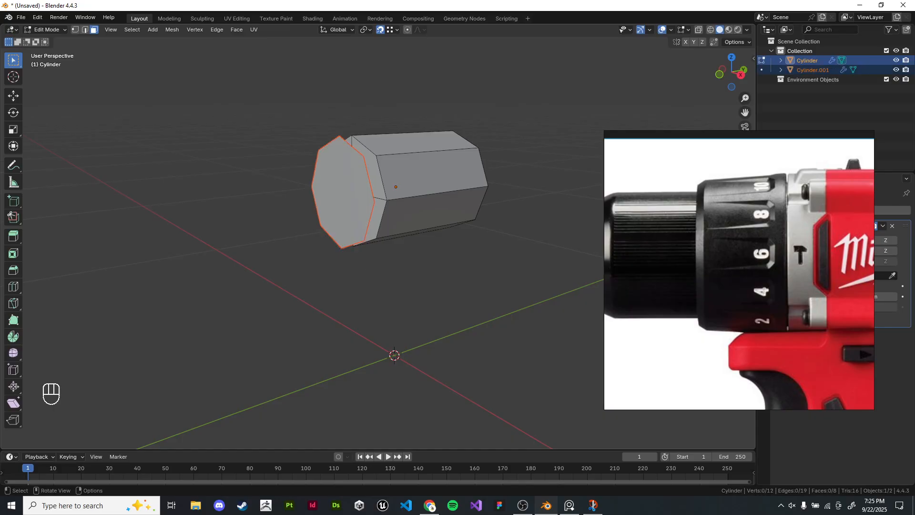
key(Tab)
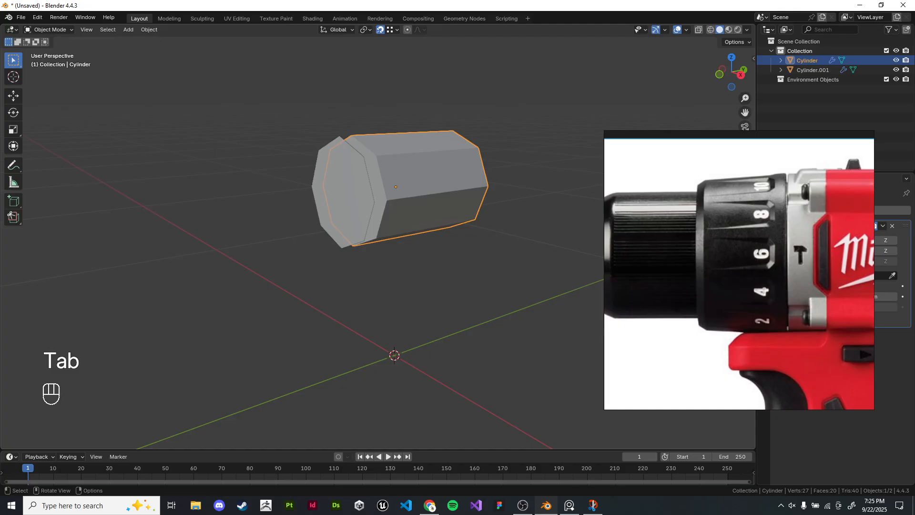
click(343, 193)
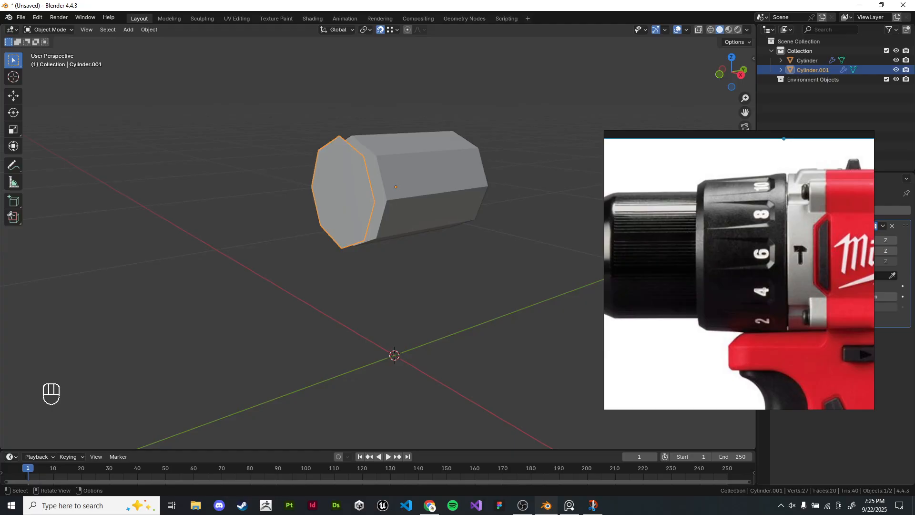
Step: Examine the numbered torque collar and its joint with the drill body in the reference photo
scroll(702, 258, down, 8)
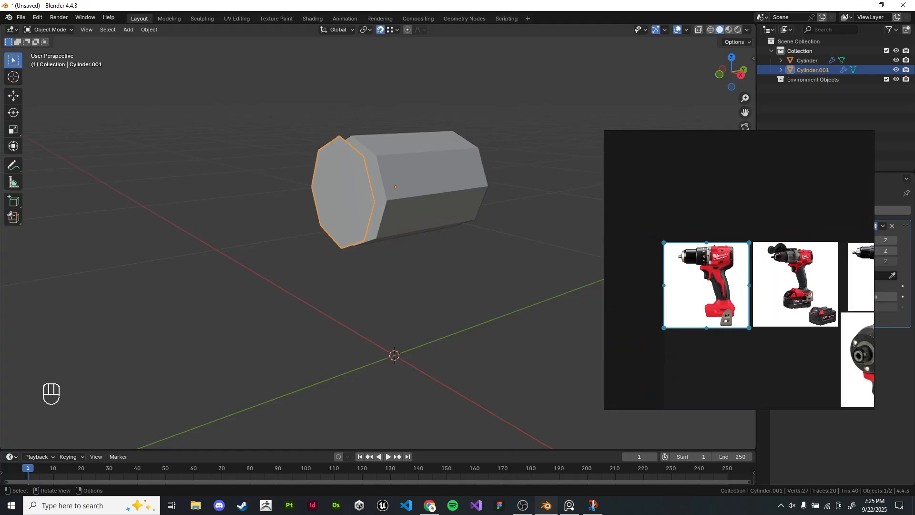
scroll(702, 257, up, 6)
click(715, 238)
scroll(716, 238, up, 2)
scroll(736, 248, up, 2)
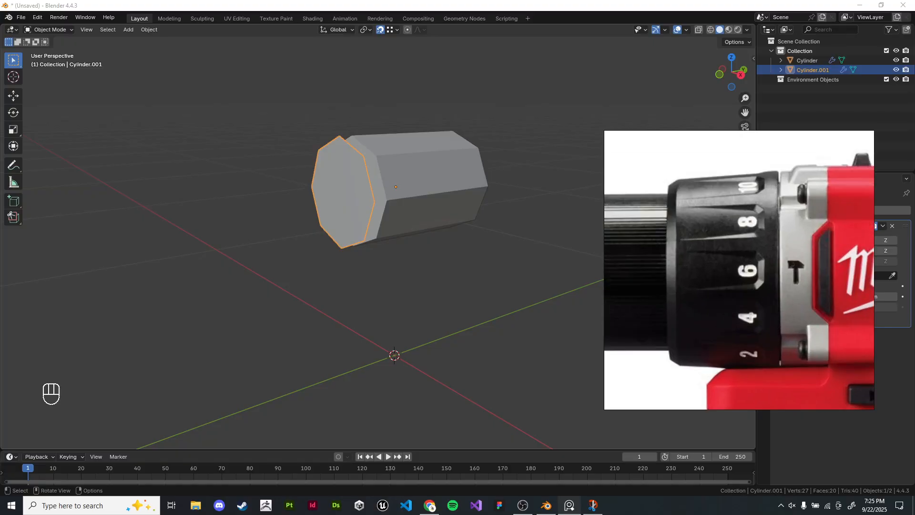
scroll(722, 253, up, 2)
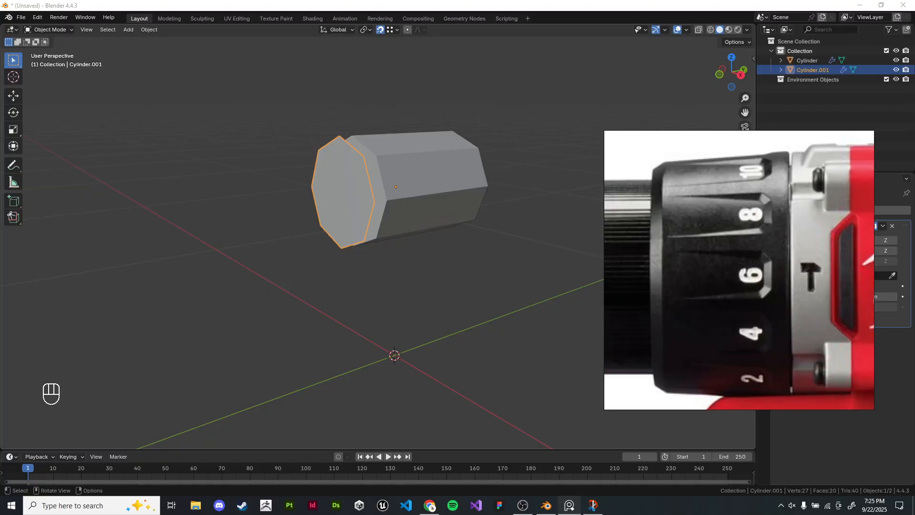
Step: In the right side view, move all faces of the separated cap about 0.018 m along Y towards the cylinder
key(KP_1)
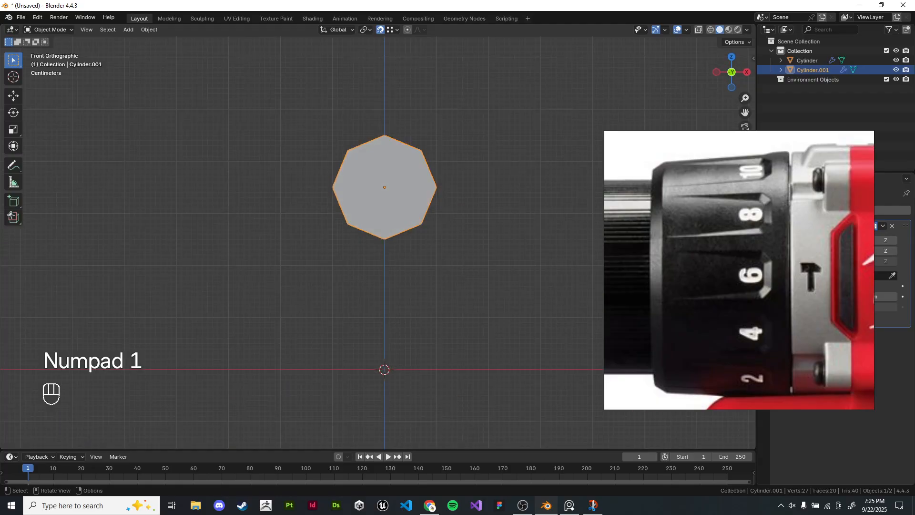
key(KP_3)
key(Tab)
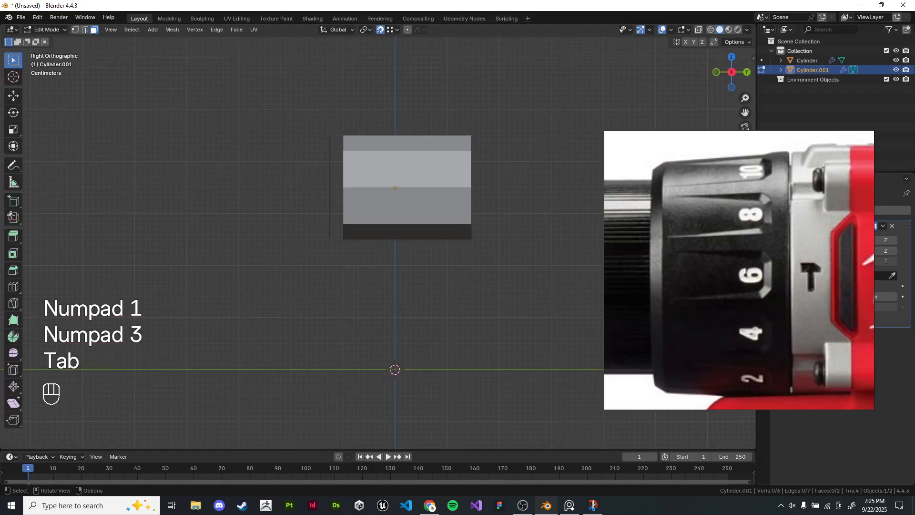
key(a)
scroll(376, 236, up, 4)
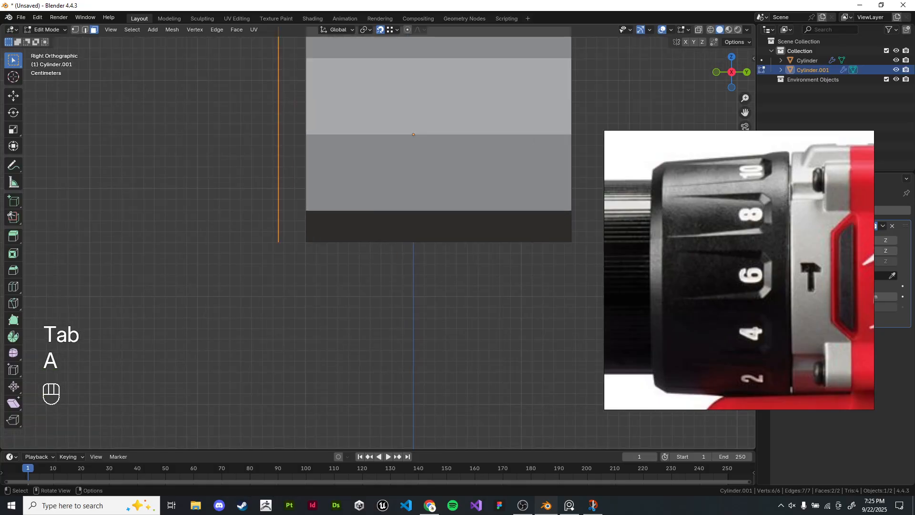
scroll(378, 237, up, 1)
scroll(379, 237, down, 3)
key(g)
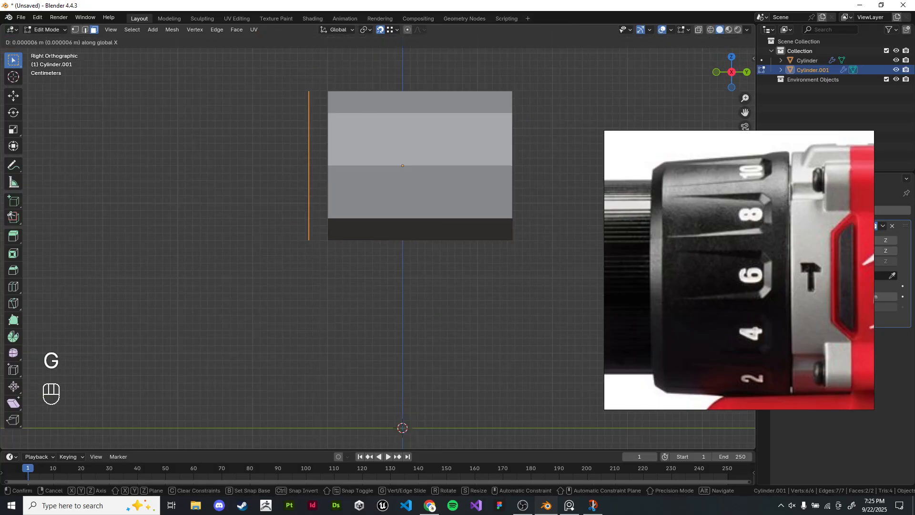
right_click(378, 237)
key(g)
key(y)
click(392, 237)
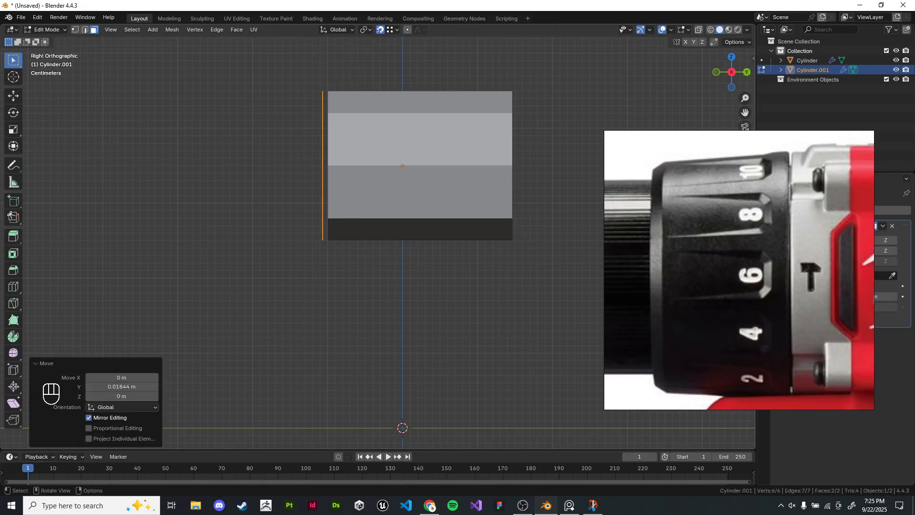
Step: Extrude the cap faces about 0.127 m away from the cylinder and scale the new front end to 0.9
key(e)
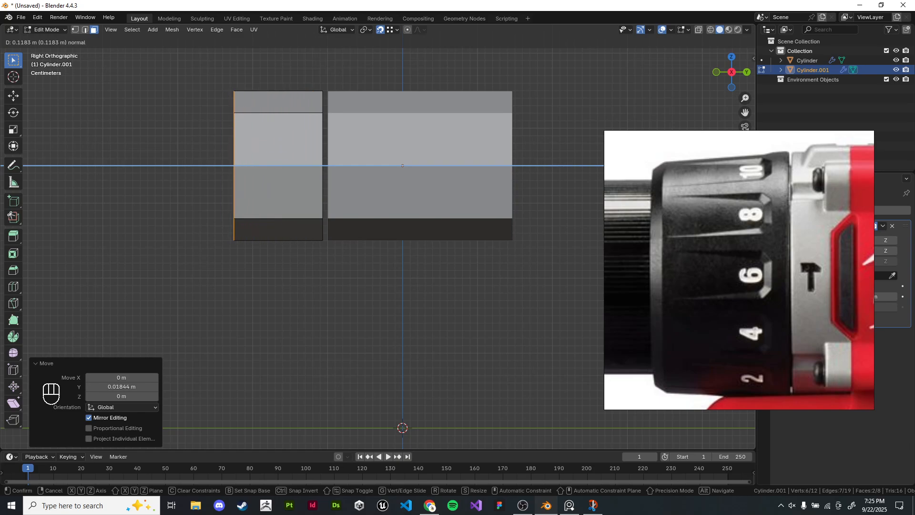
key(Return)
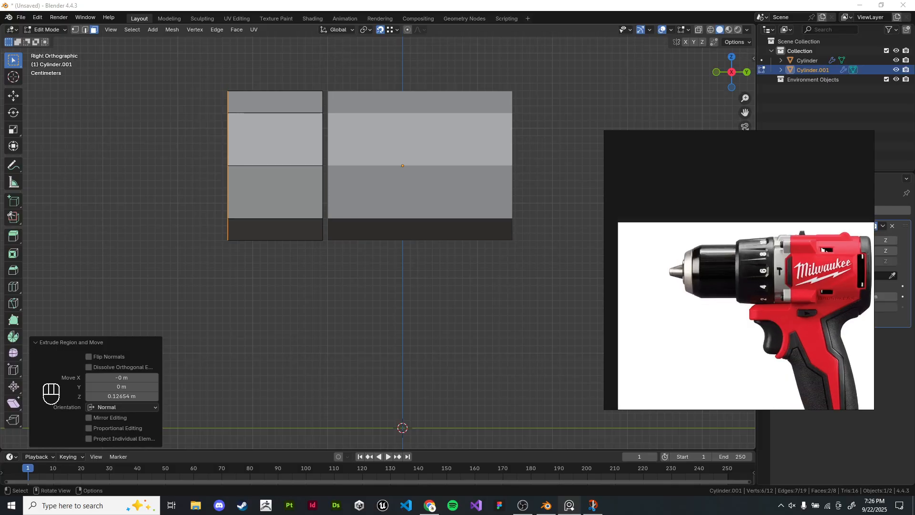
middle_drag(500, 292, 552, 319)
key(s)
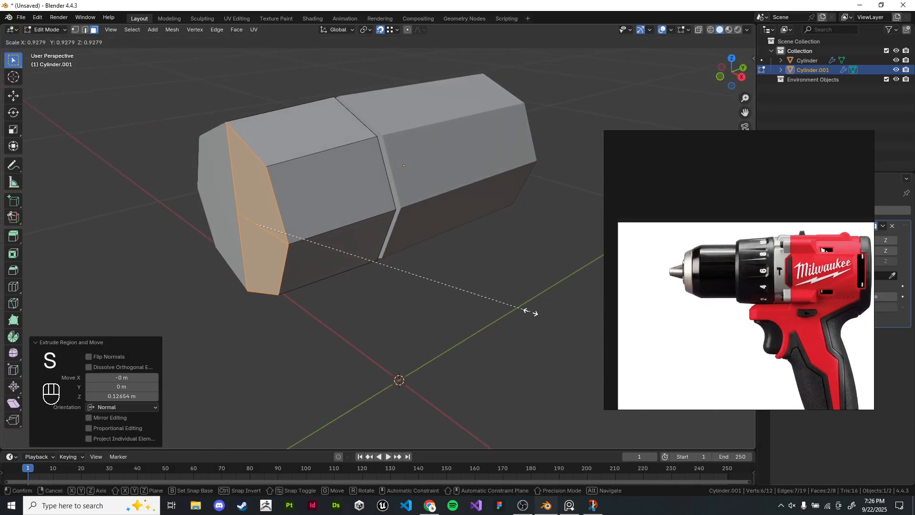
key(Escape)
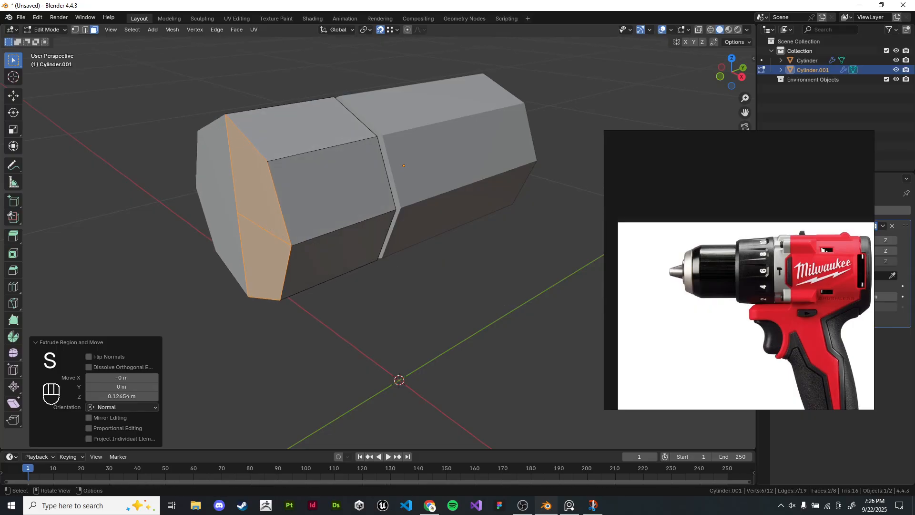
key(s)
click(525, 309)
scroll(788, 257, up, 5)
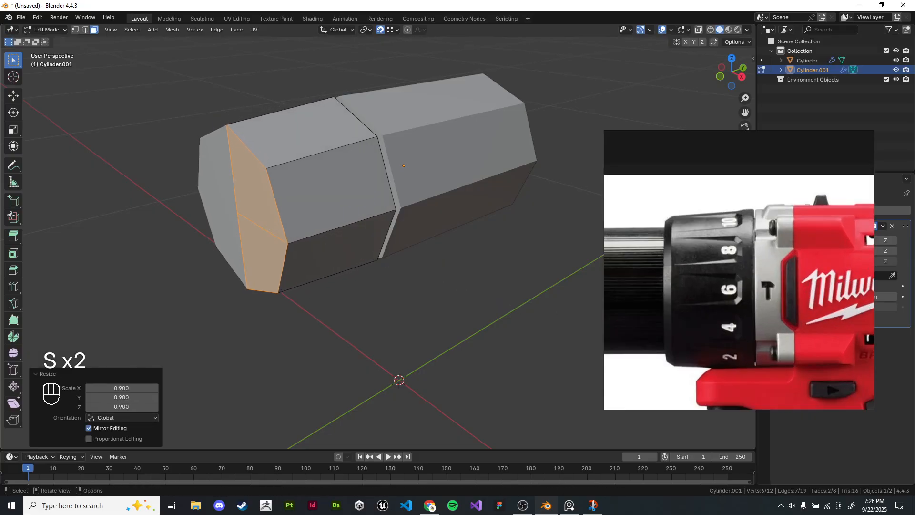
Step: Shorten the collar slightly by moving its front cap faces along Y towards the cylinder in the right side view, then return to Object Mode
key(KP_3)
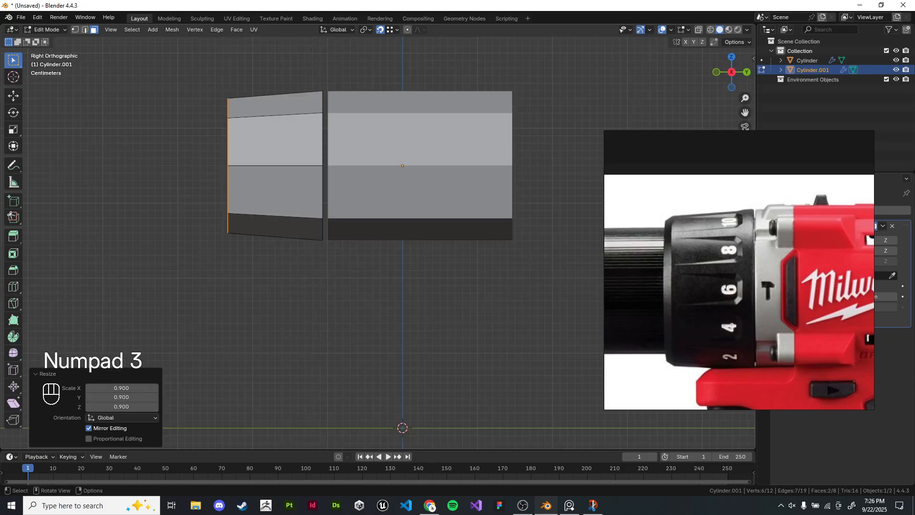
key(g)
key(y)
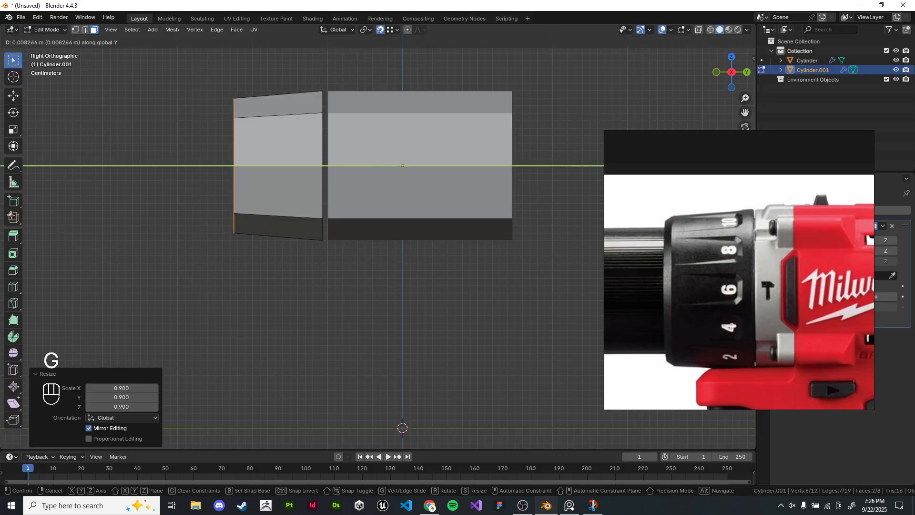
click(476, 239)
key(g)
key(Tab)
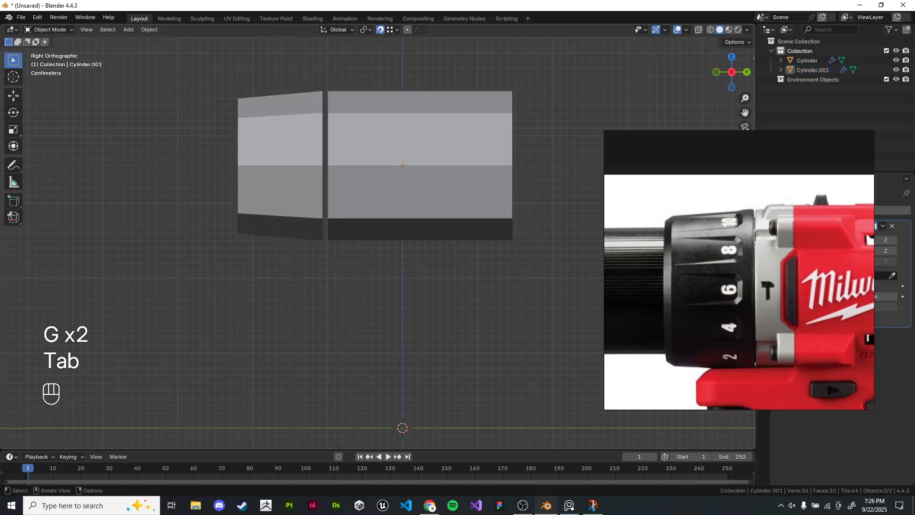
scroll(399, 178, down, 3)
scroll(399, 177, up, 2)
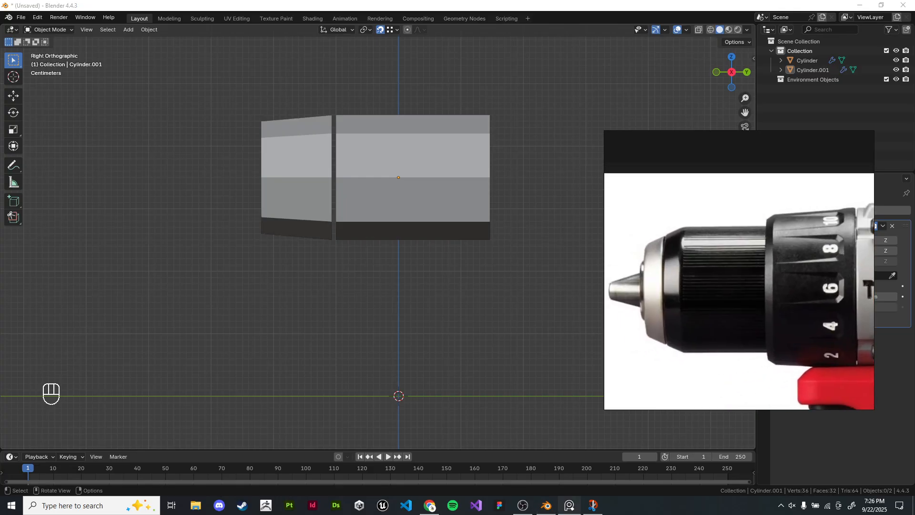
Step: Select the collar and reopen it in Edit Mode with its front cap faces in view
middle_drag(298, 184, 353, 190)
click(353, 191)
key(Tab)
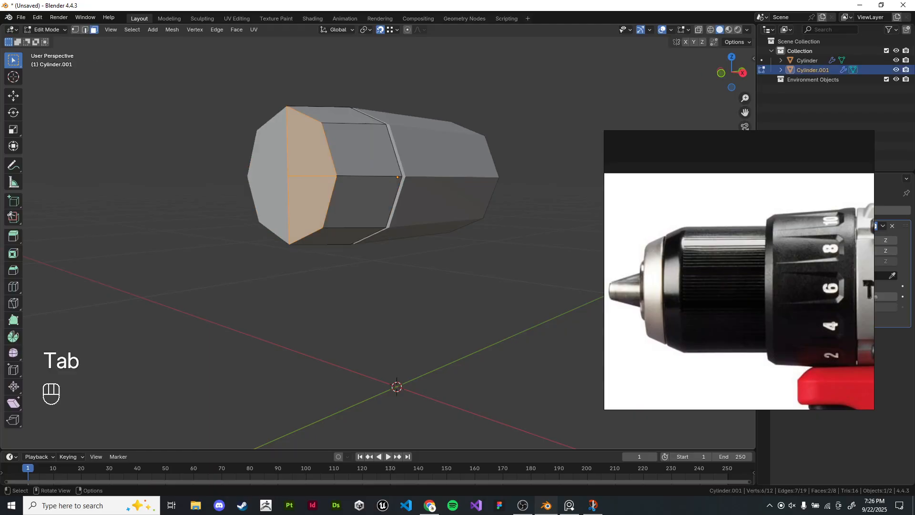
middle_drag(353, 191, 353, 198)
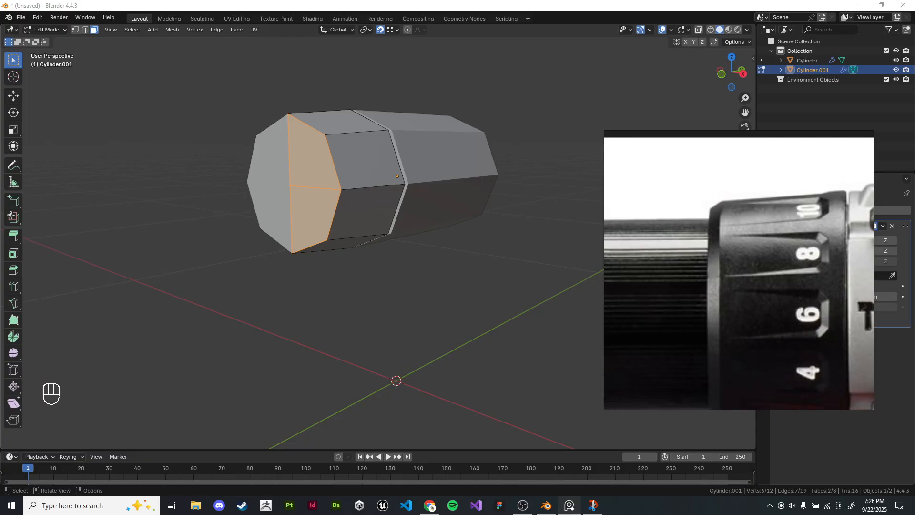
middle_drag(362, 210, 360, 231)
scroll(364, 217, up, 1)
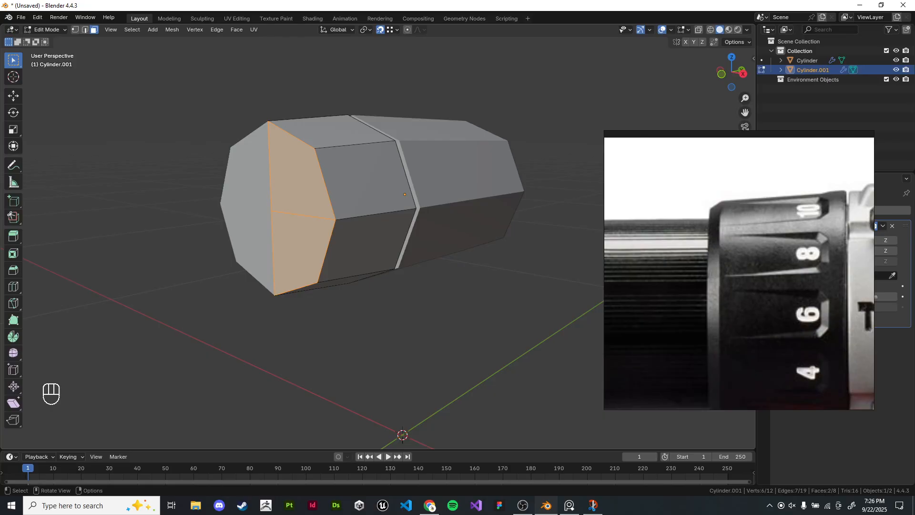
Step: Inset the collar's two front cap faces together by about 0.024 m with Boundary off, keeping the inner faces on the mirror seam
key(i)
right_click(348, 226)
key(i)
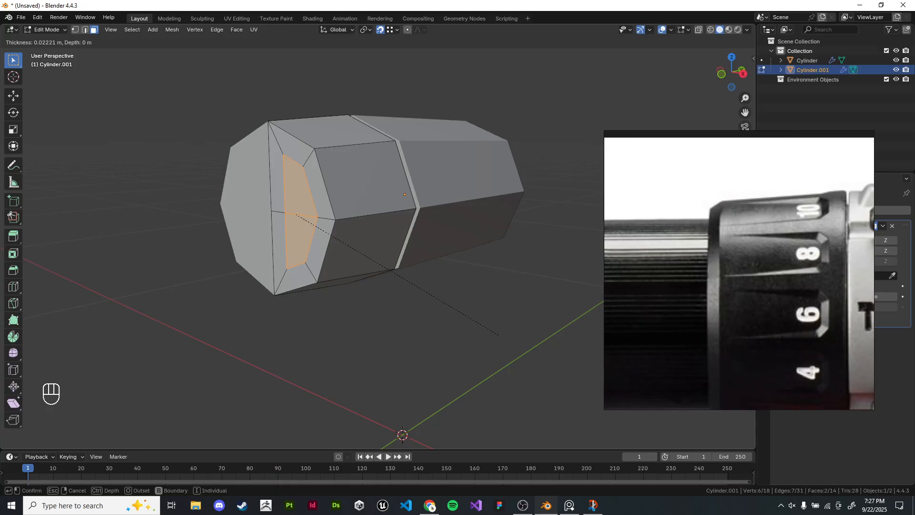
key(i)
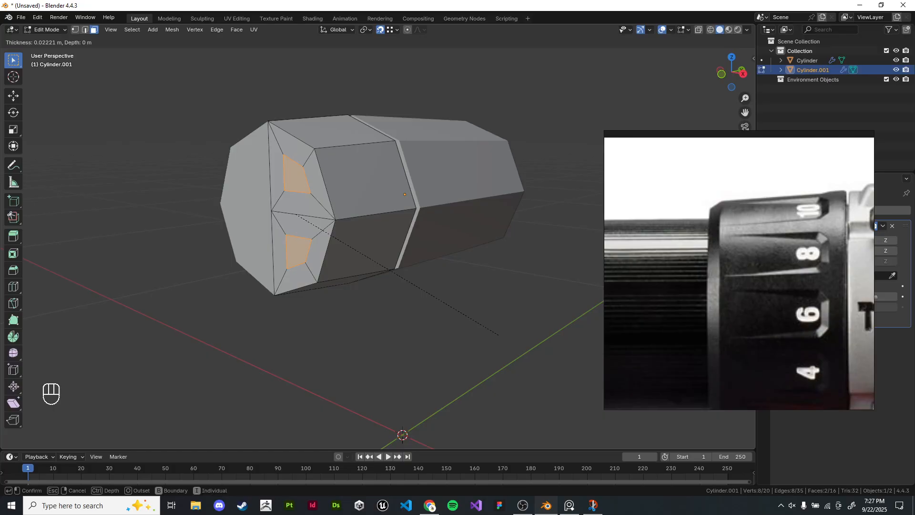
key(i)
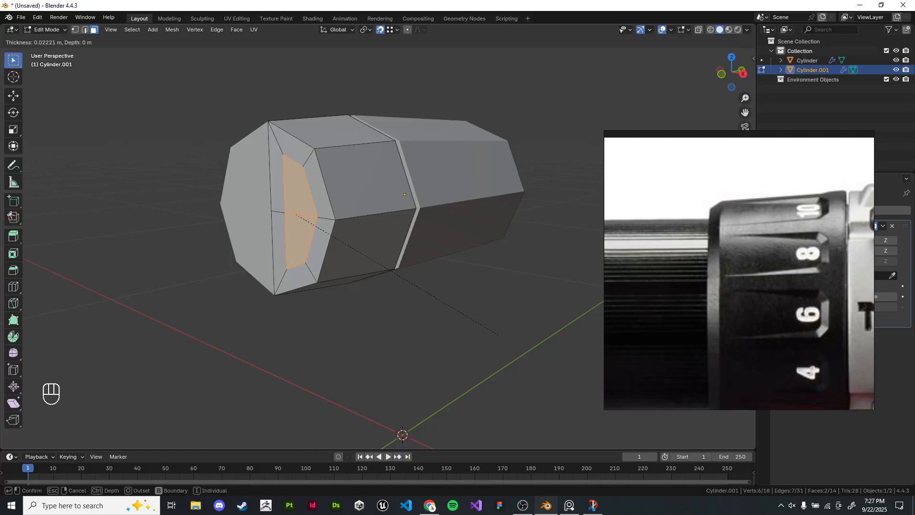
key(b)
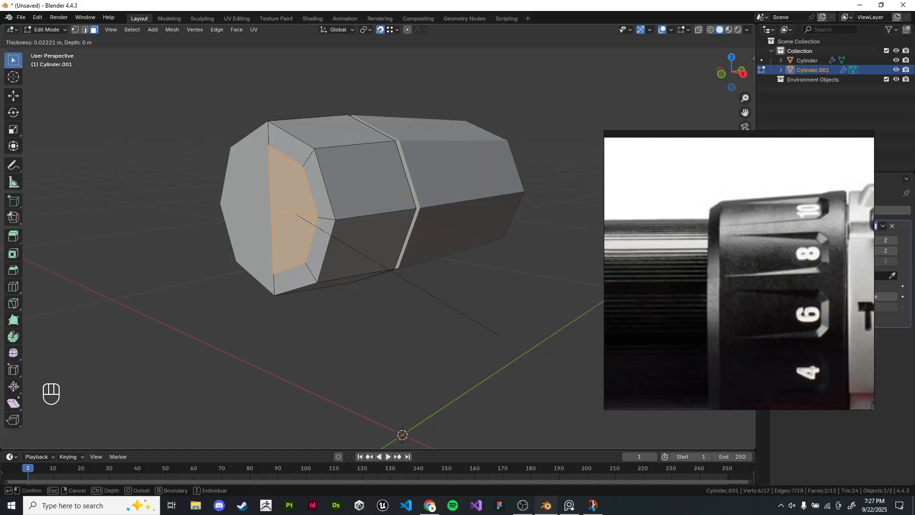
key(b)
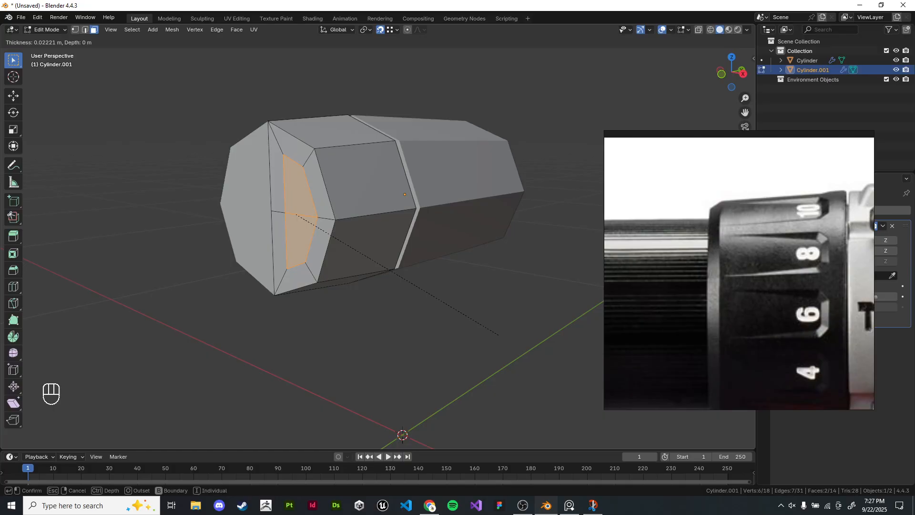
key(b)
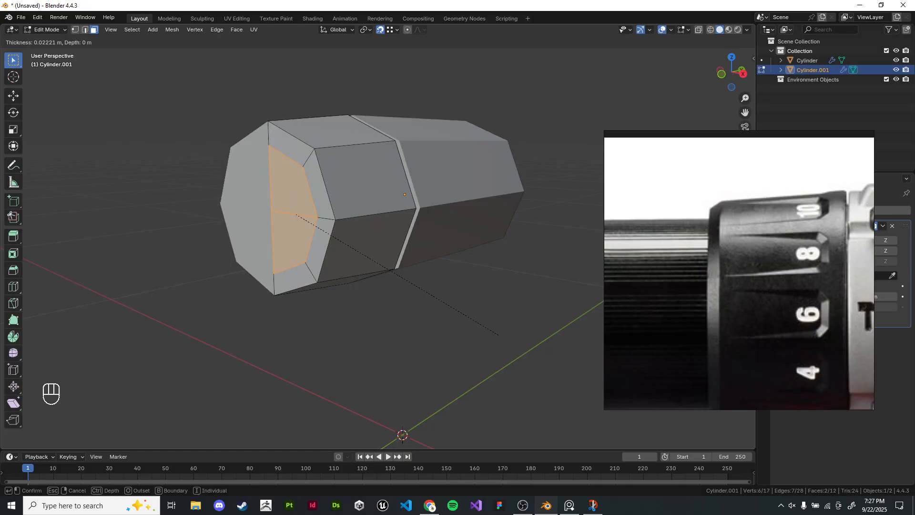
key(b)
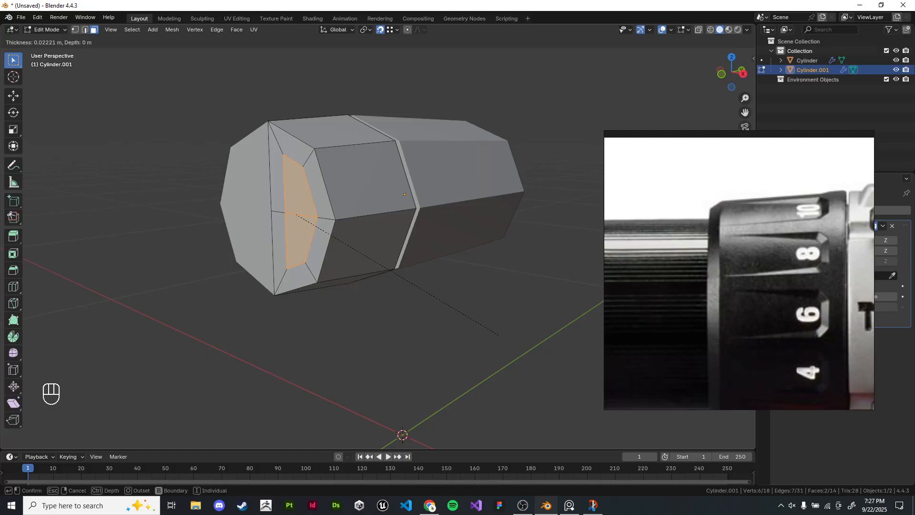
key(b)
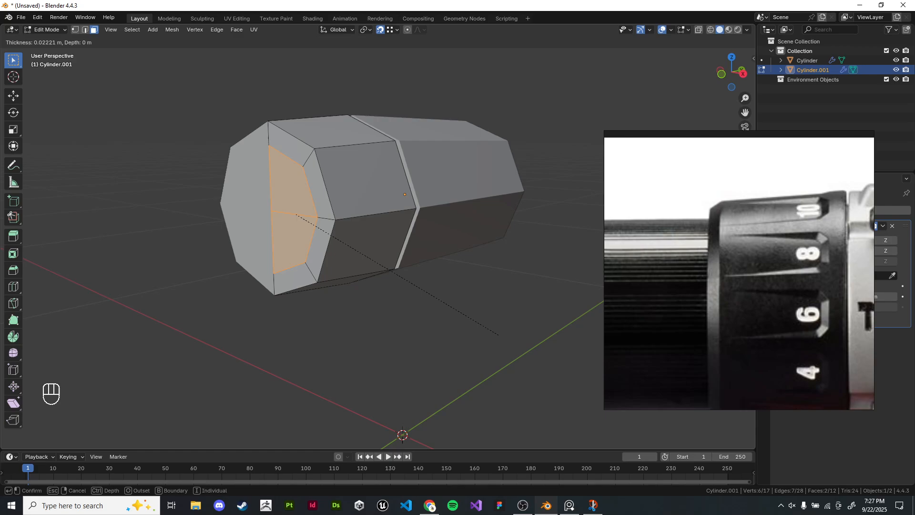
key(b)
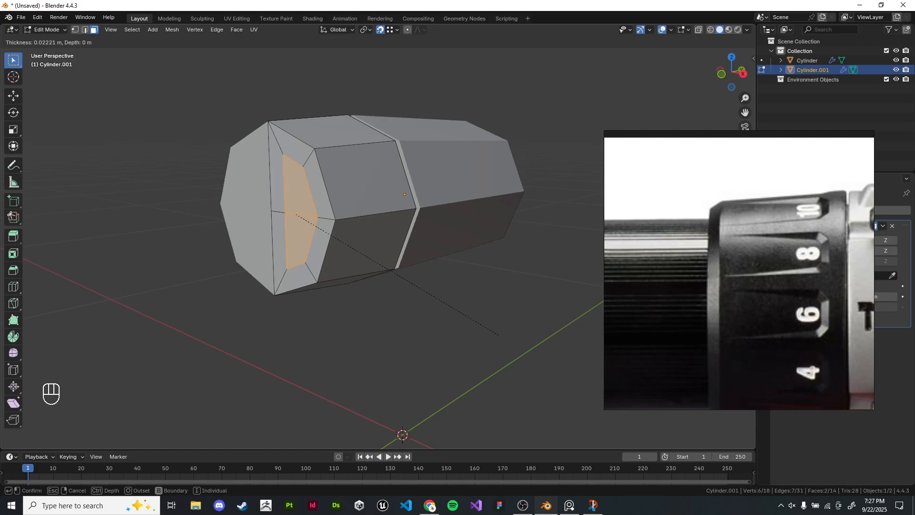
key(b)
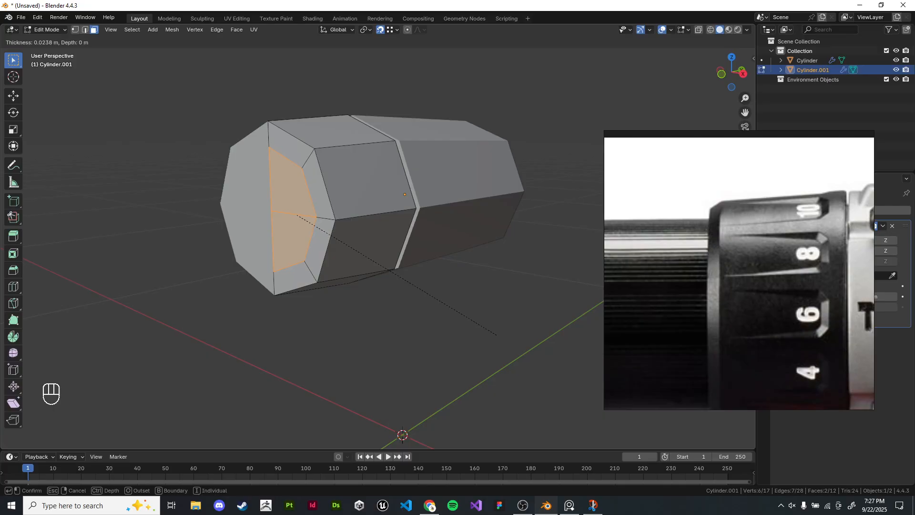
click(499, 335)
Step: Return to Object Mode, add a mesh cube and scale it down in two passes, the first to about 0.328
middle_drag(498, 335, 482, 334)
key(Tab)
key(shift+a)
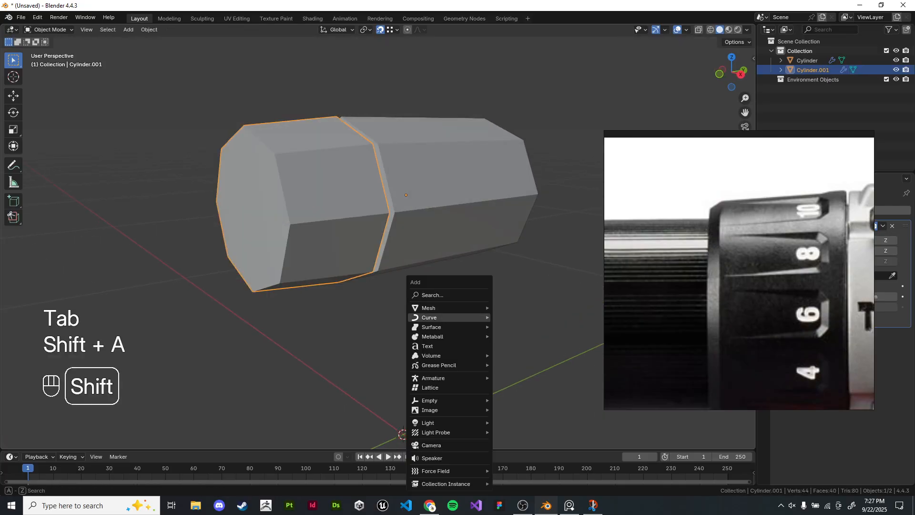
key(shift+a)
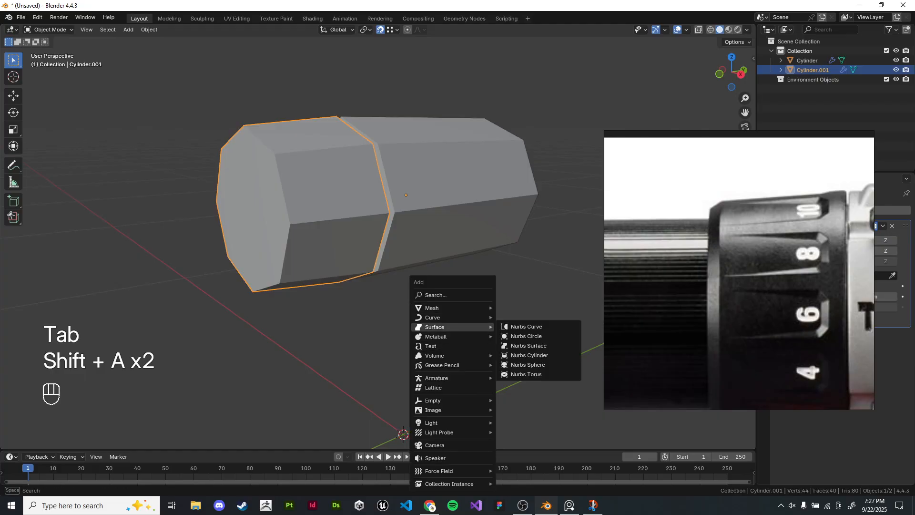
mouse_move(465, 308)
click(520, 317)
scroll(518, 318, down, 7)
middle_drag(517, 319, 507, 318)
scroll(507, 318, down, 5)
key(s)
click(429, 305)
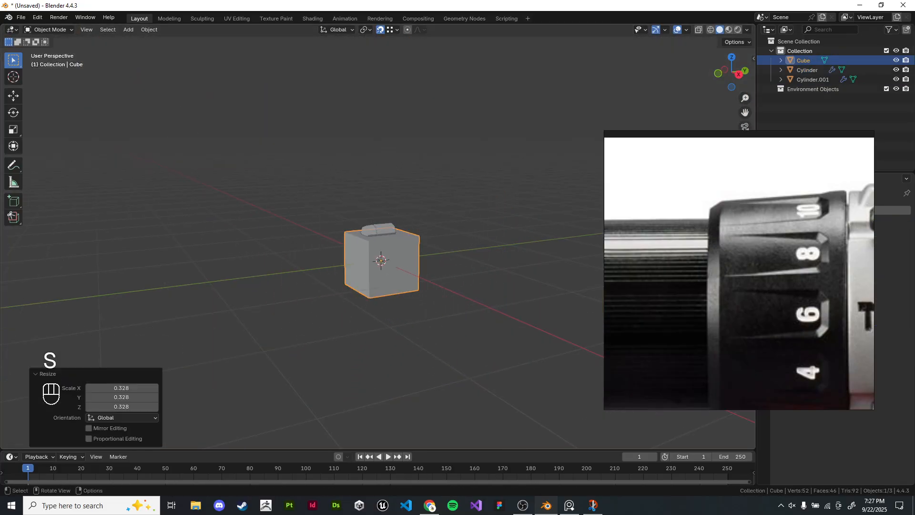
key(s)
click(410, 300)
Step: Set the cube's origin to the centre of its bottom face and snap the cube onto the world origin
scroll(410, 300, up, 5)
key(Tab)
key(z)
drag(312, 297, 477, 364)
key(shift+s)
key(shift+s)
click(487, 338)
key(Tab)
key(q)
key(q)
click(498, 317)
key(shift+s)
key(shift+s)
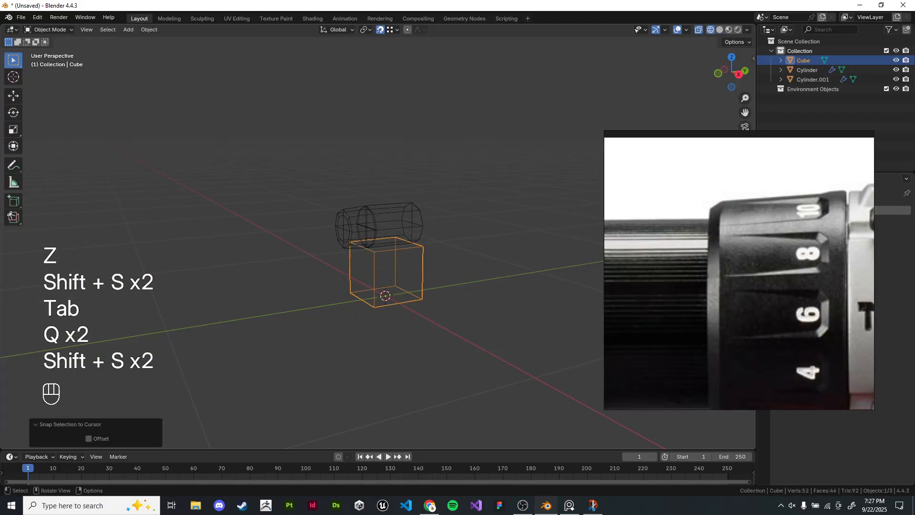
Step: Switch back to solid shading and inset the cube's front face in Edit Mode
key(s)
key(z)
scroll(353, 286, up, 3)
shift+middle_drag(353, 286, 362, 214)
key(KP_Decimal)
scroll(377, 253, down, 6)
key(Tab)
scroll(346, 272, up, 2)
click(359, 217)
key(i)
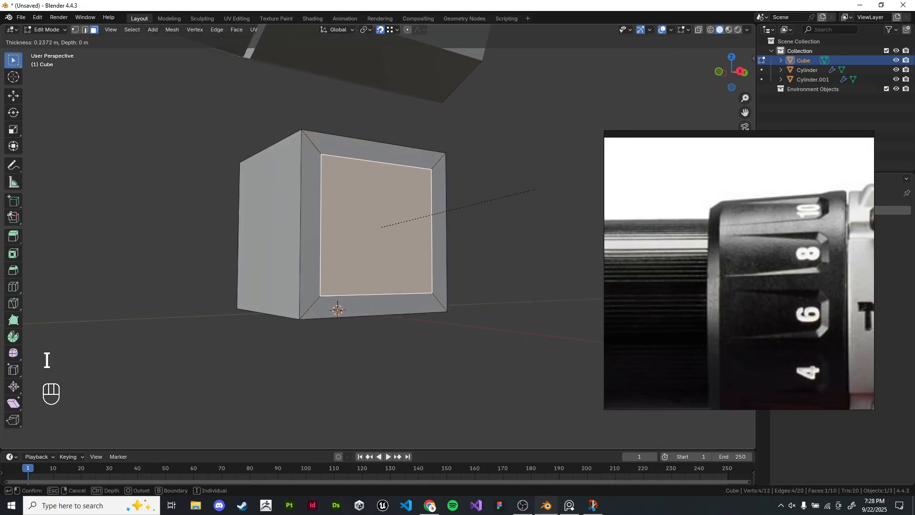
Step: Delete the lower face of the inset border and move the inner bottom edge about 0.049 m down along Z
click(333, 283)
key(x)
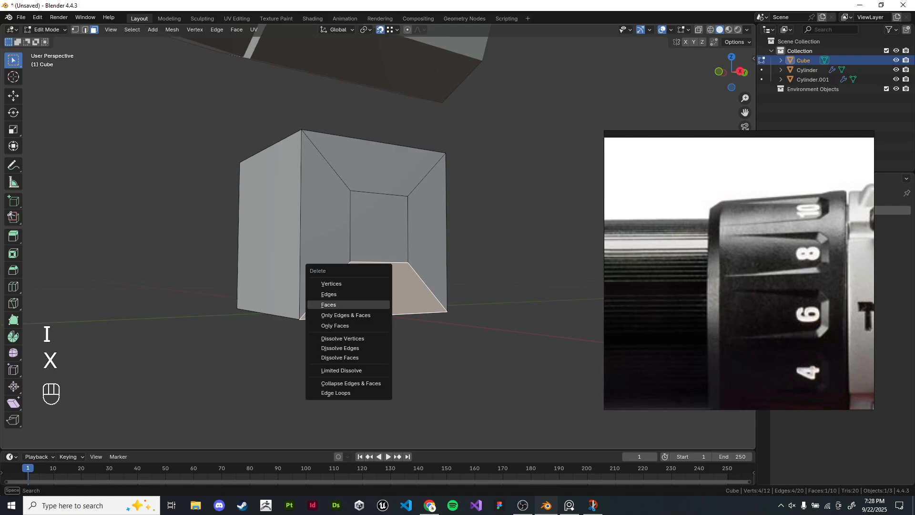
click(329, 304)
key(2)
click(380, 262)
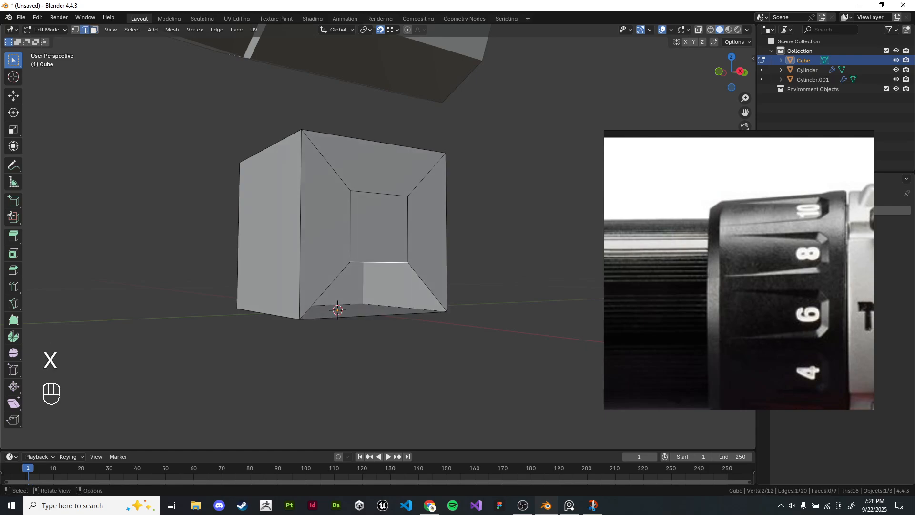
key(g)
key(z)
click(443, 312)
middle_drag(436, 310, 424, 262)
key(ctrl+r)
right_click(331, 284)
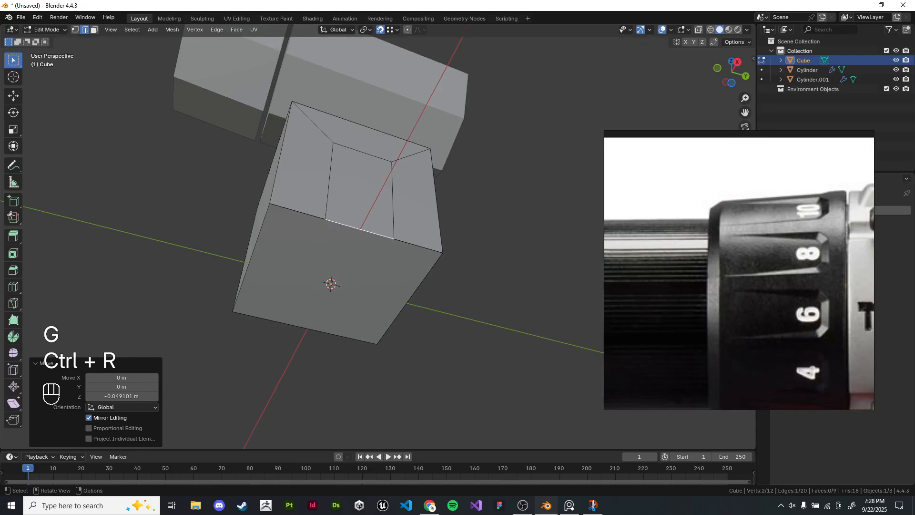
Step: Undo the edge move, the face deletion and the inset on the cube
key(ctrl+z)
key(ctrl+z)
key(ctrl+z)
key(ctrl+z)
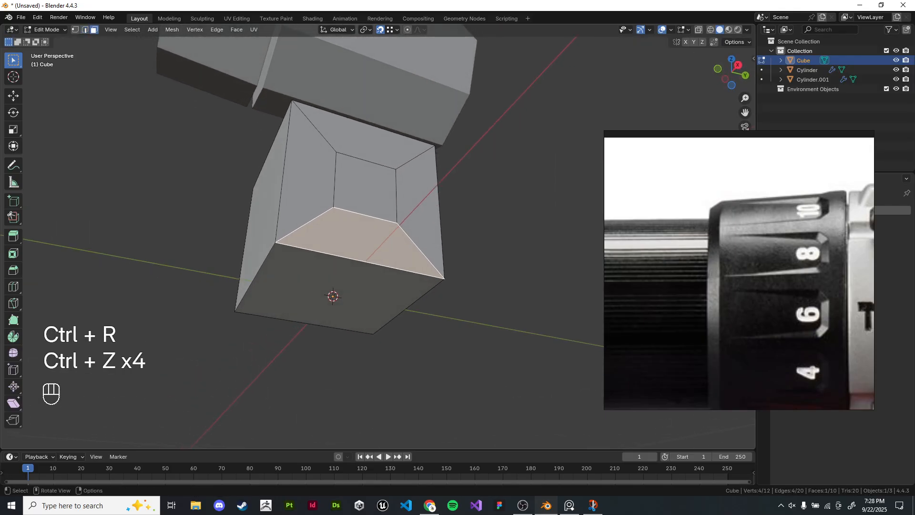
key(ctrl+z)
key(ctrl+z)
key(ctrl+z)
key(ctrl+z)
Step: Delete the cube's bottom face and inset its front face by about 0.586 m with Boundary off
key(x)
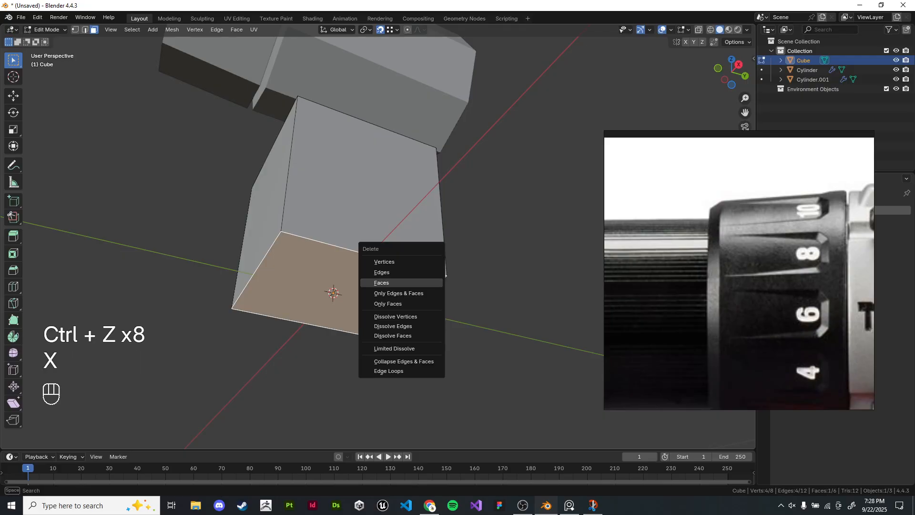
click(424, 282)
middle_drag(423, 281, 394, 283)
click(401, 281)
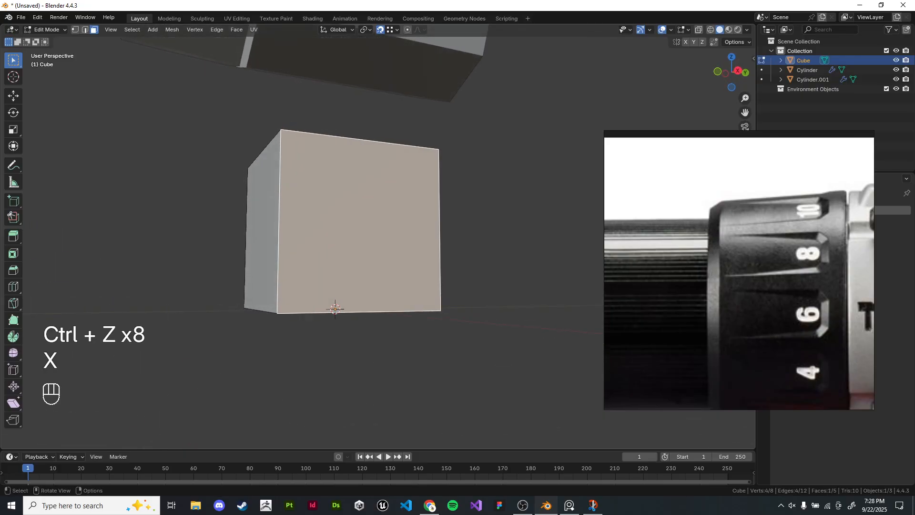
key(i)
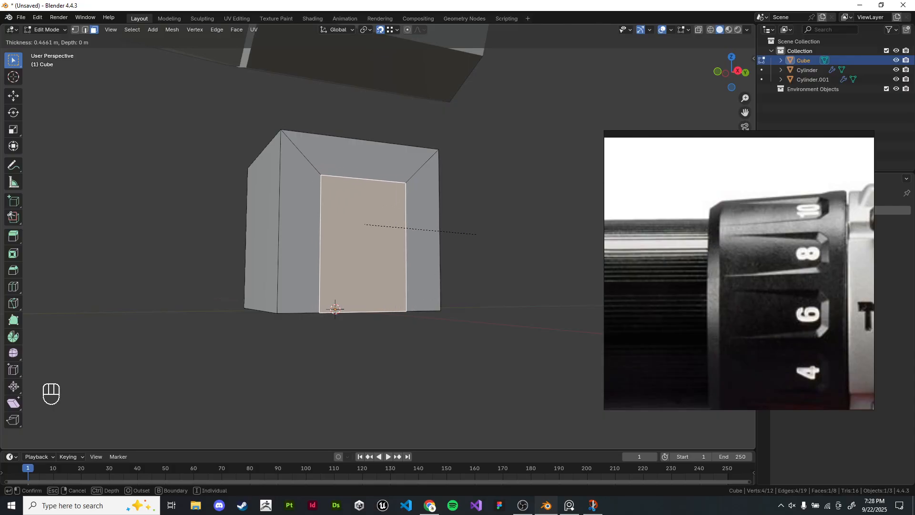
click(458, 234)
middle_drag(458, 233, 457, 241)
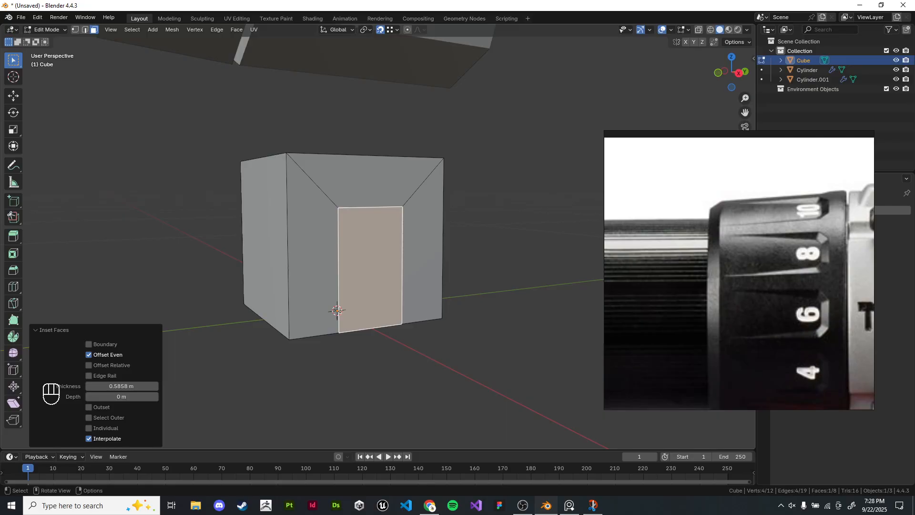
Step: Extrude the inset face into the cube and delete the face closing the underside of the recess
key(e)
click(457, 241)
click(469, 305)
click(370, 325)
key(x)
click(476, 300)
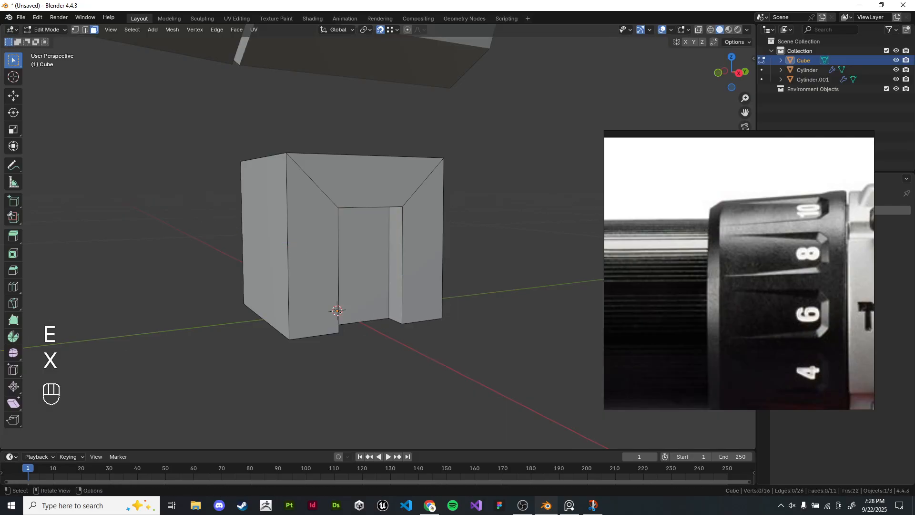
Step: Leave Edit Mode and delete the cube object
key(Tab)
key(x)
click(362, 282)
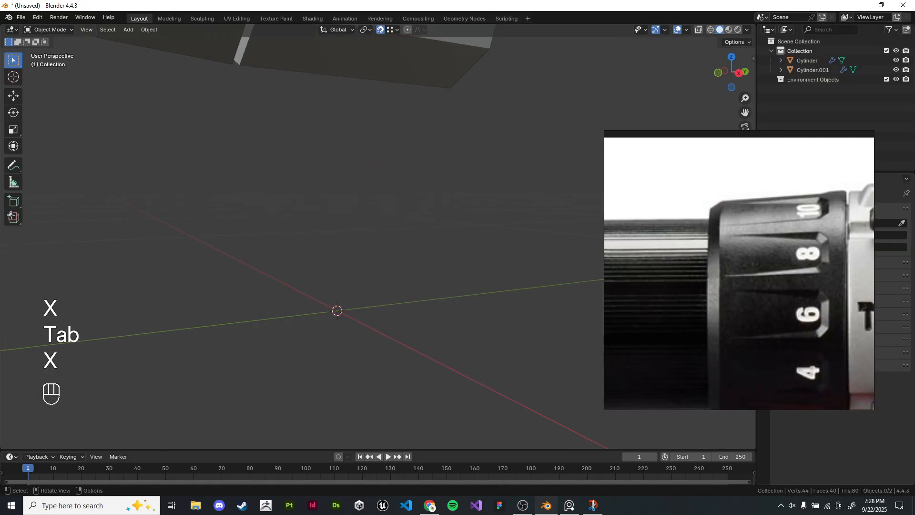
Step: Open the collar in Edit Mode and select the two inner faces of its front cap
scroll(362, 238, down, 6)
click(322, 155)
key(Tab)
scroll(322, 155, up, 1)
middle_drag(322, 155, 352, 176)
scroll(334, 190, up, 1)
click(327, 199)
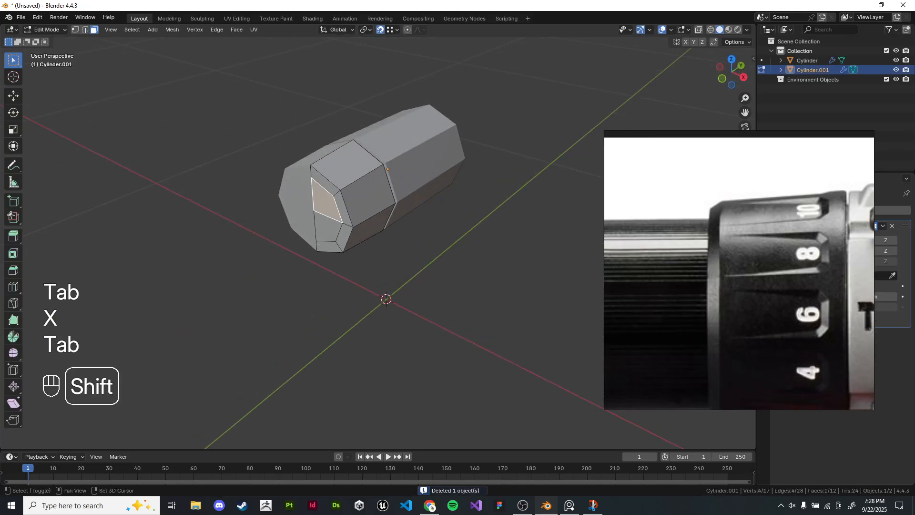
shift+click(329, 232)
key(KP_Decimal)
scroll(329, 232, down, 2)
key(i)
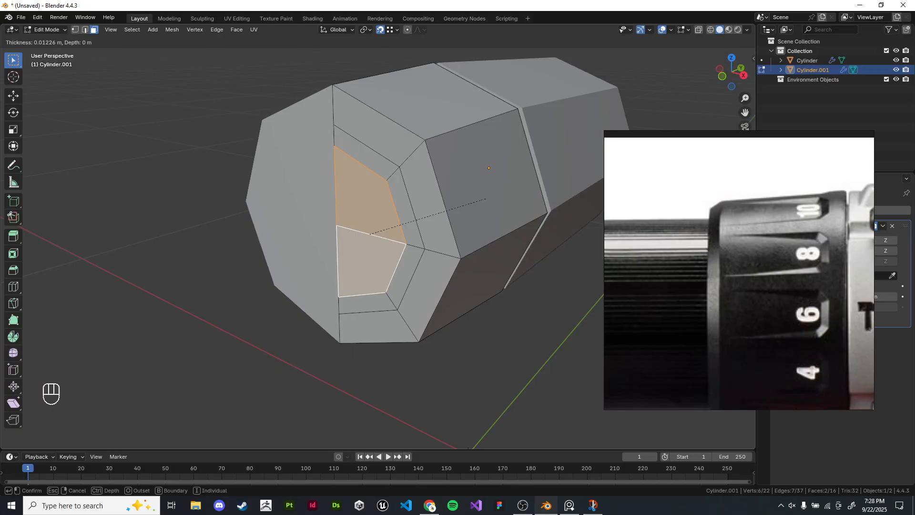
key(b)
key(i)
key(i)
key(Escape)
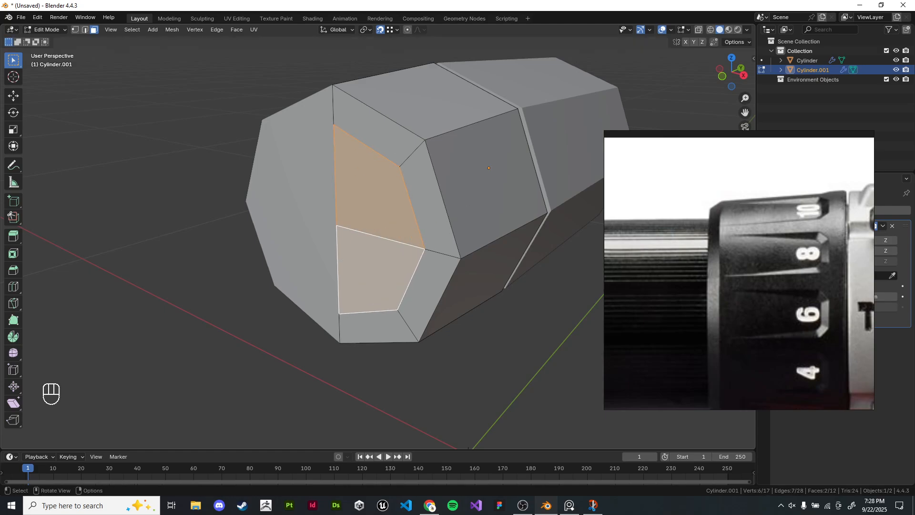
Step: Duplicate the collar's two inner cap faces and move the copy about 0.013 m forward along Y
key(g)
right_click(381, 286)
middle_drag(382, 286, 369, 289)
key(shift+d)
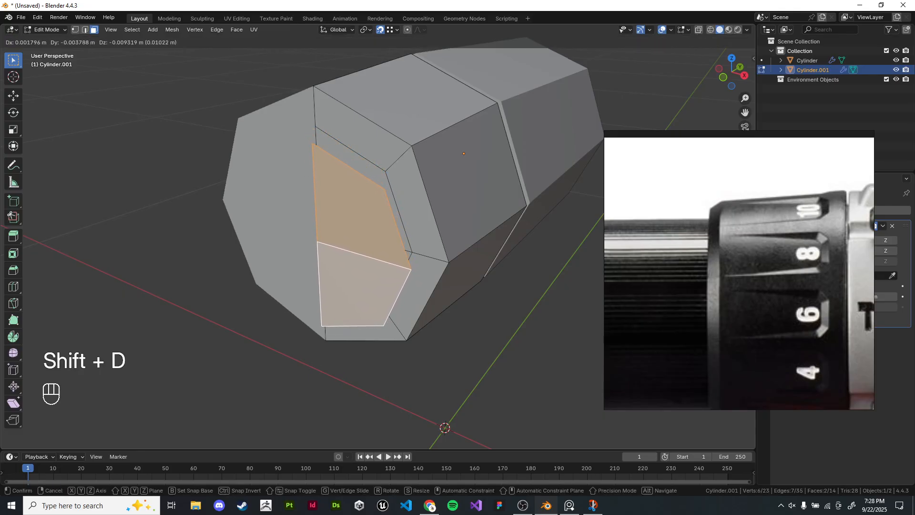
key(Return)
key(g)
key(y)
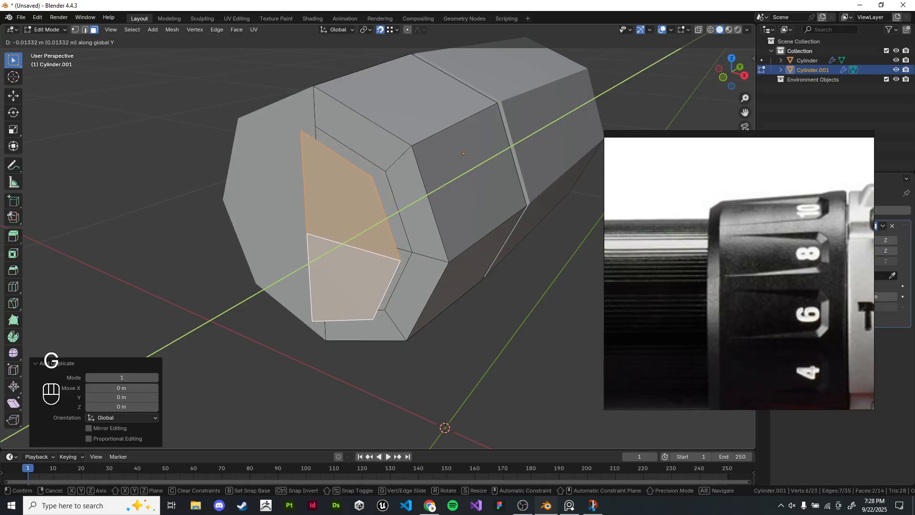
click(389, 274)
Step: Separate the duplicated cap faces into their own object and leave Edit Mode
mouse_move(388, 274)
middle_down()
mouse_move(484, 286)
mouse_move(385, 281)
middle_up()
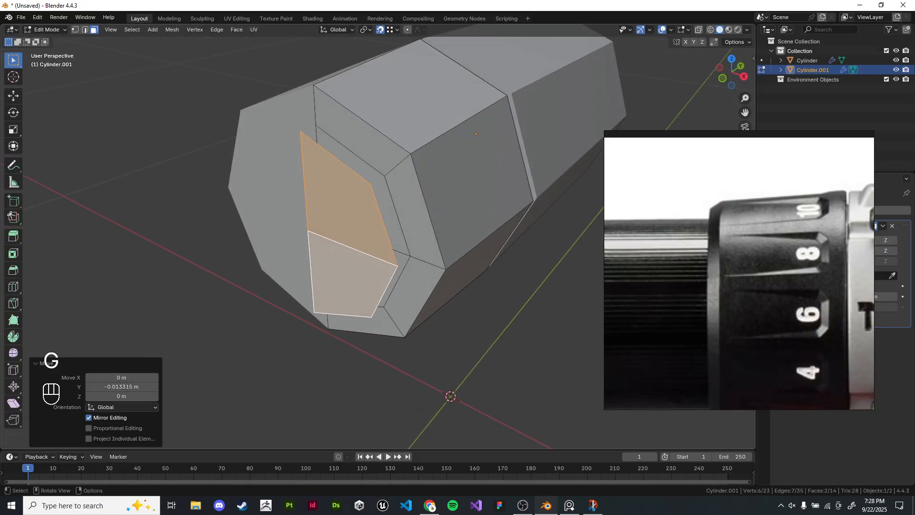
key(p)
click(459, 316)
key(Tab)
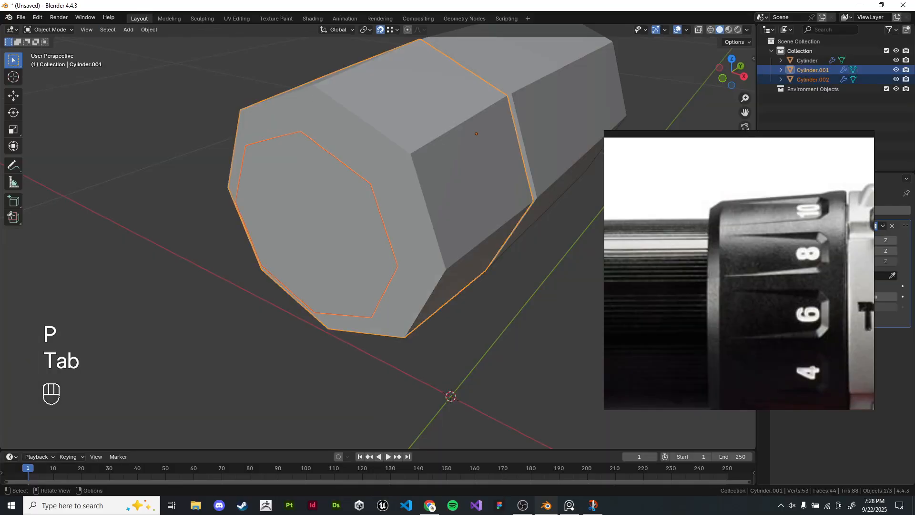
Step: Edit the separated cap in side wireframe view and move all its faces about 0.017 m along Y into the collar's front
click(343, 238)
scroll(344, 238, down, 2)
middle_drag(343, 238, 310, 236)
key(KP_1)
key(KP_3)
key(Tab)
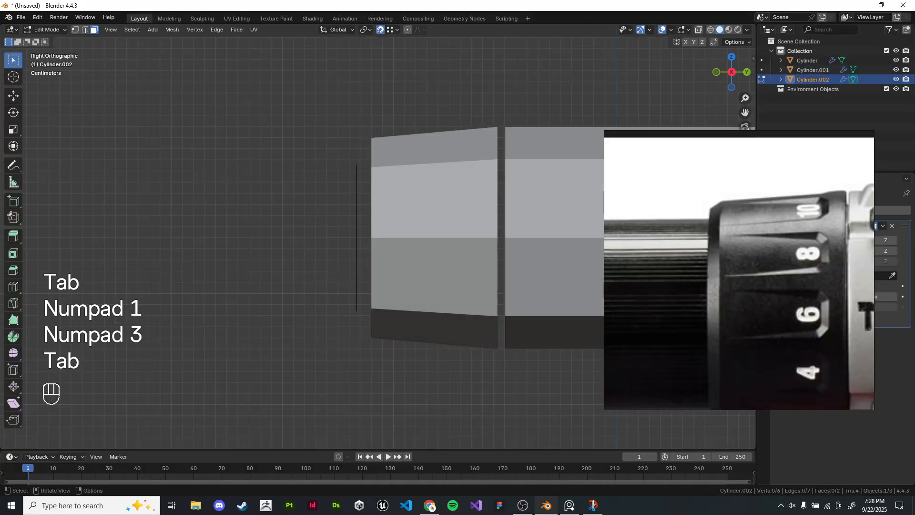
key(z)
right_click(356, 238)
key(g)
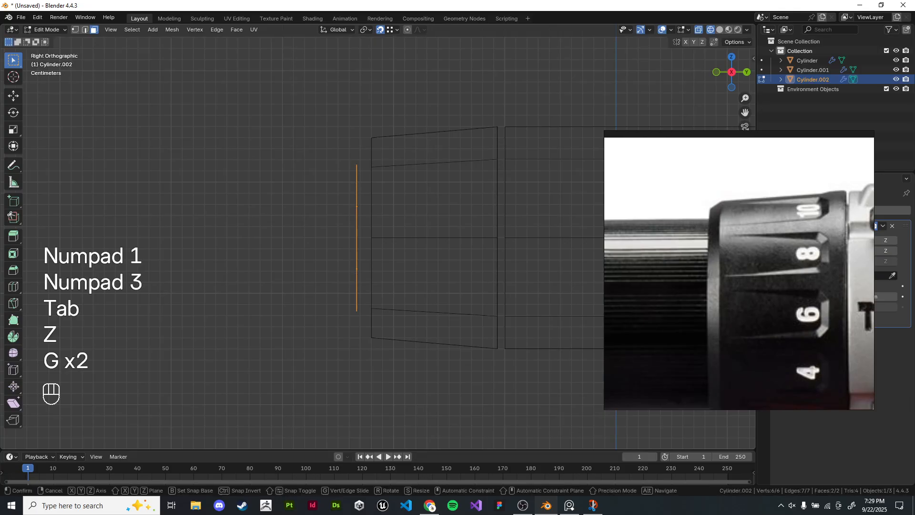
middle_click(365, 239)
click(375, 238)
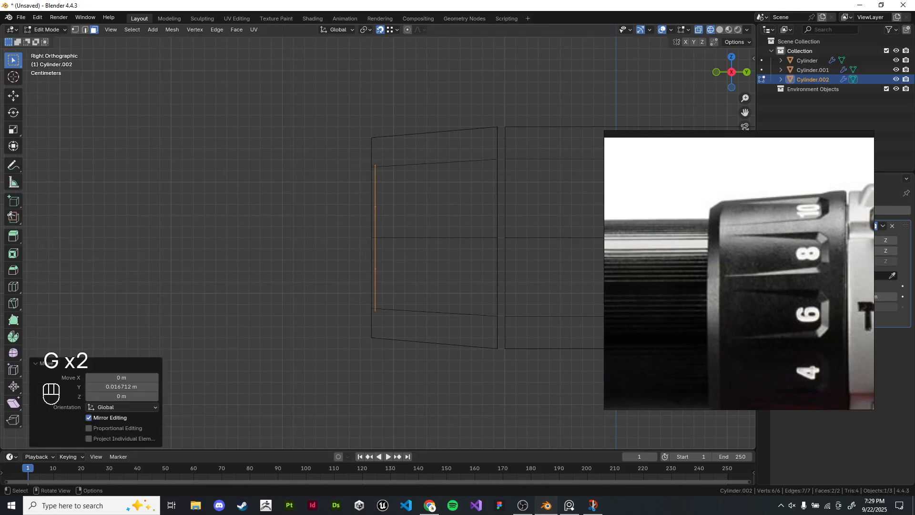
Step: Extrude the cap faces forward about 0.2 m as the chuck body, then pull the end back about 0.043 m along Y
key(e)
click(151, 239)
scroll(747, 265, down, 5)
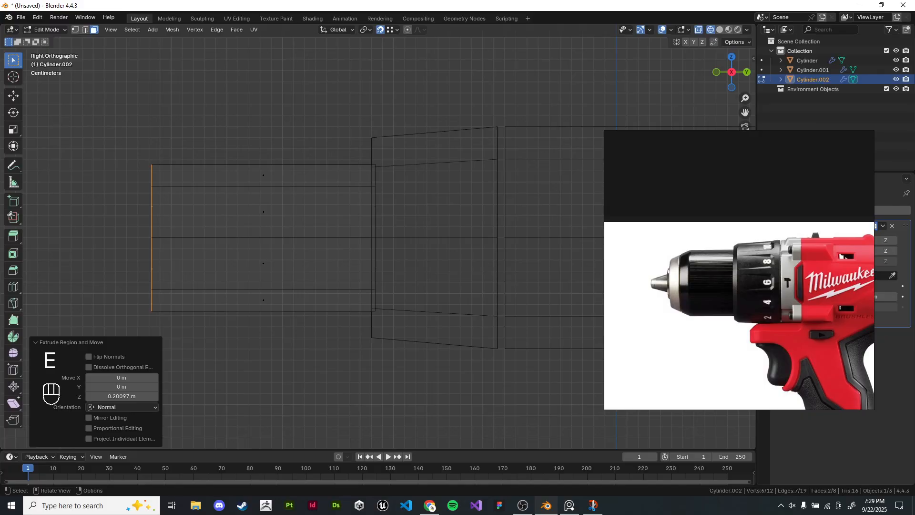
key(g)
middle_click(153, 238)
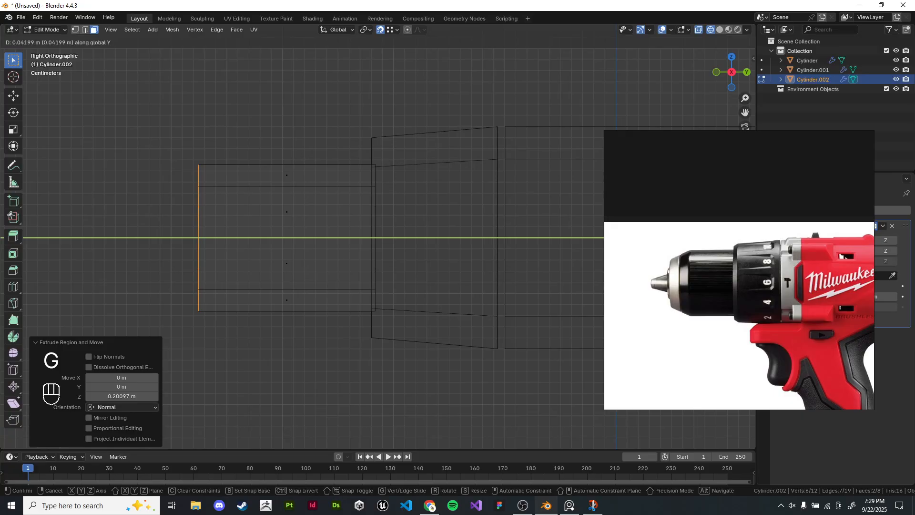
click(200, 238)
Step: Extrude the chuck's end about 0.02 m, scale it to about 0.75, nudge it forward along Y, and return to solid Object Mode
key(e)
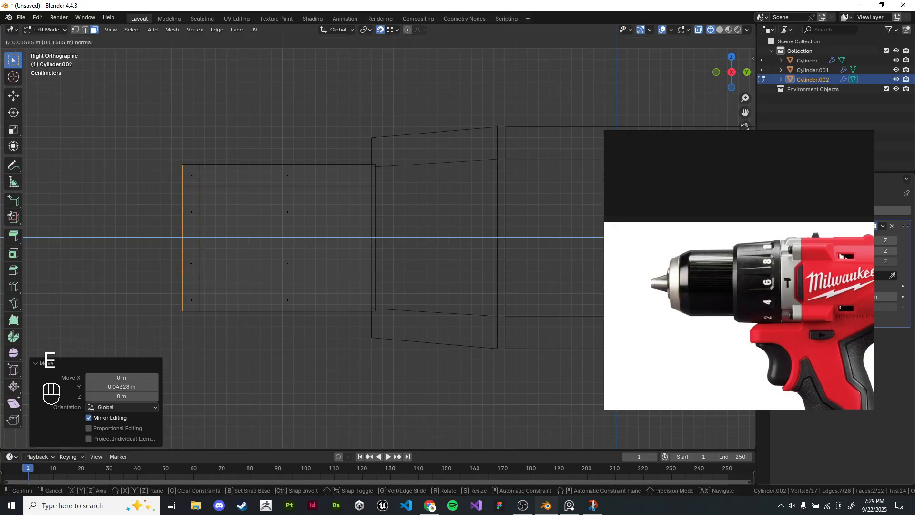
click(464, 390)
key(s)
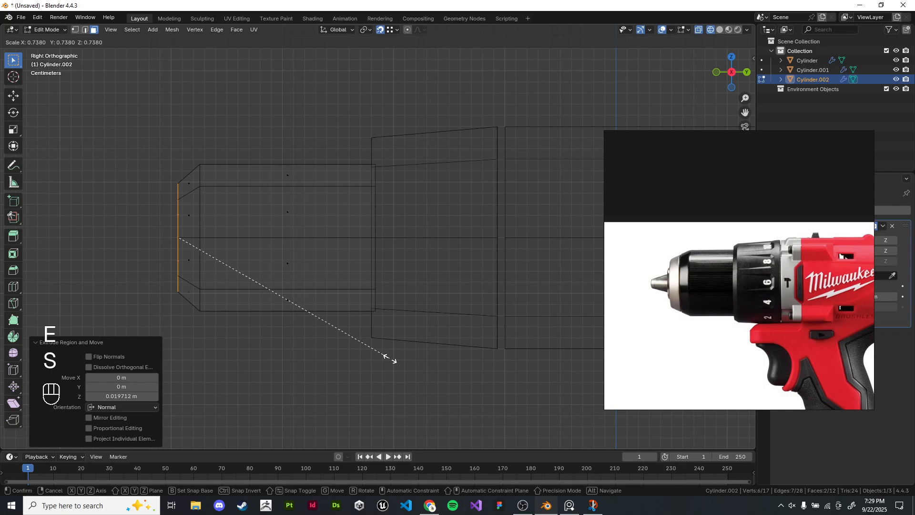
click(389, 357)
key(g)
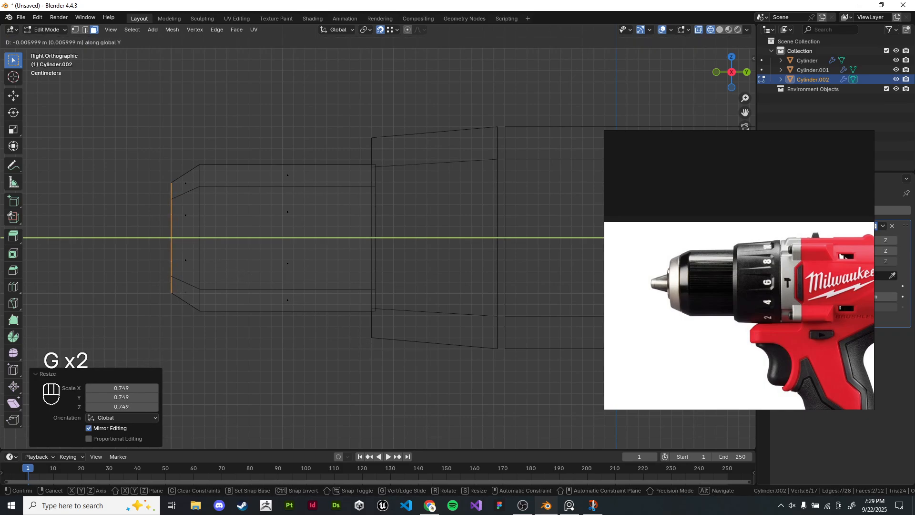
click(490, 367)
key(z)
click(530, 367)
scroll(525, 367, down, 5)
key(Tab)
click(520, 353)
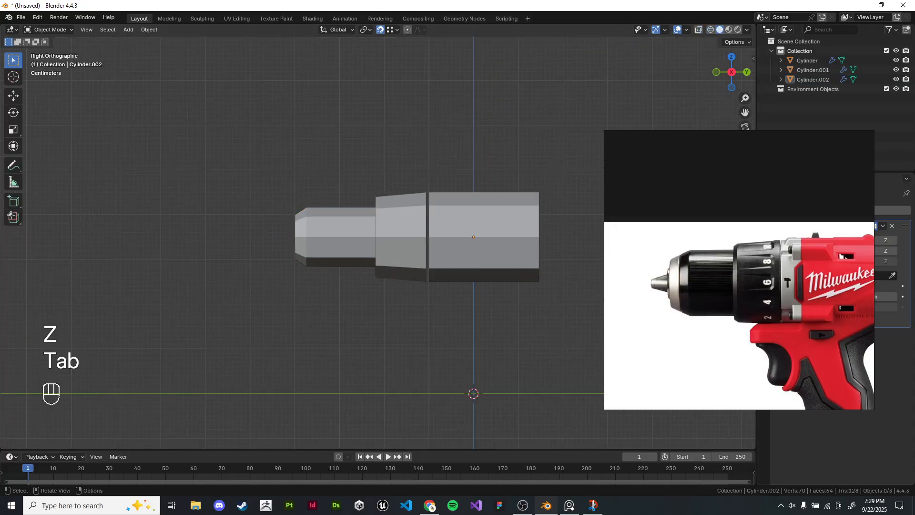
Step: Shorten the chuck by moving its tapered front section about 0.016 m back along Y, then leave Edit Mode and check the side profile
middle_drag(477, 334, 372, 281)
key(Tab)
key(z)
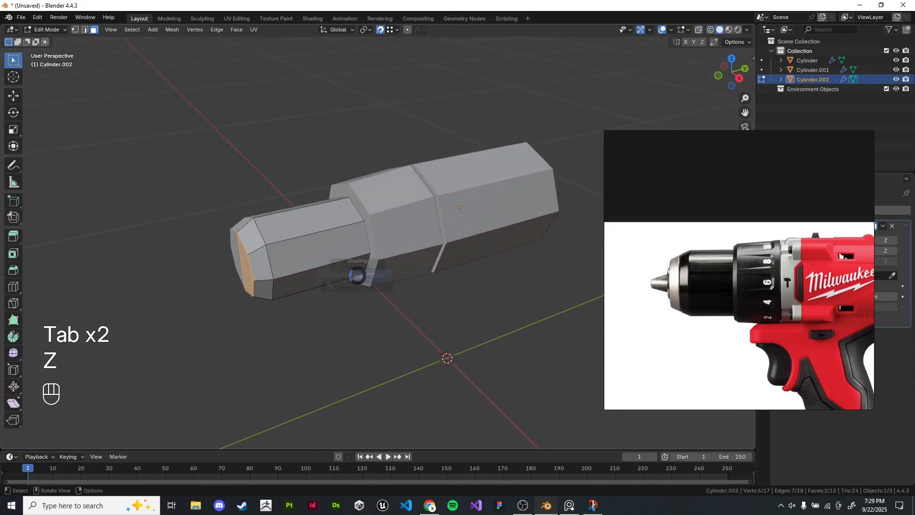
click(340, 275)
key(g)
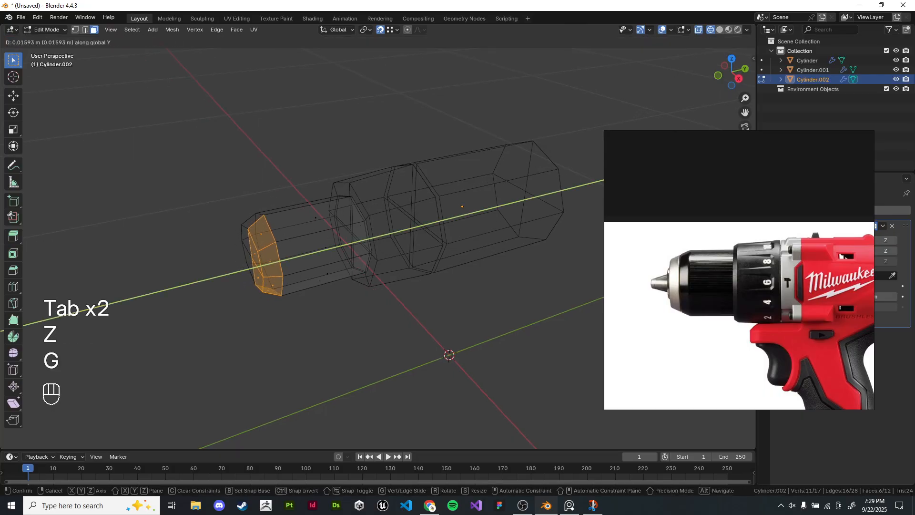
click(353, 350)
key(z)
click(391, 350)
mouse_move(391, 350)
shift+middle_down()
mouse_move(384, 326)
mouse_move(398, 313)
mouse_move(385, 325)
mouse_move(356, 321)
shift+middle_up()
key(Tab)
click(383, 337)
key(KP_3)
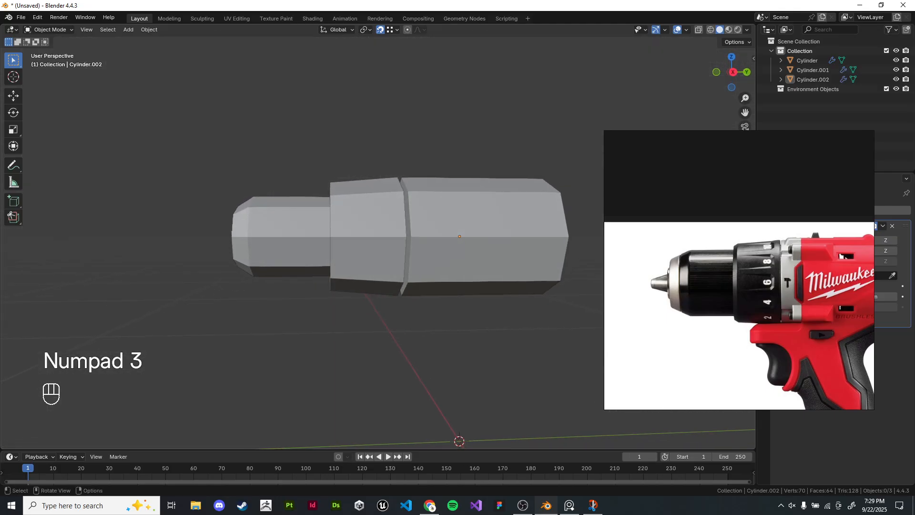
key(KP_3)
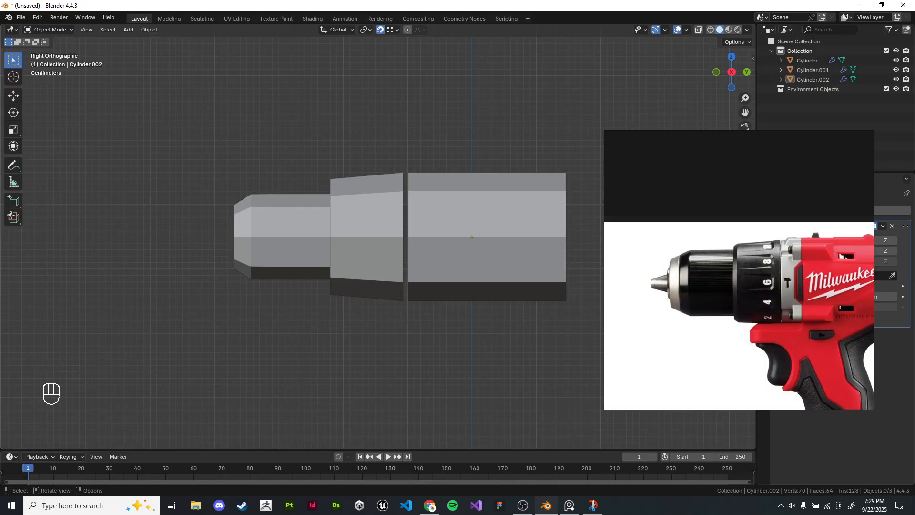
middle_drag(356, 321, 411, 349)
click(436, 210)
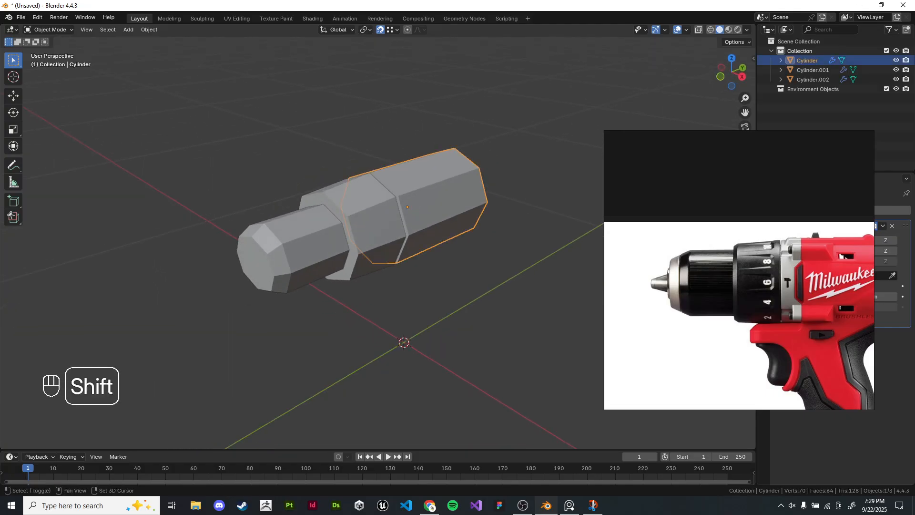
shift+click(374, 227)
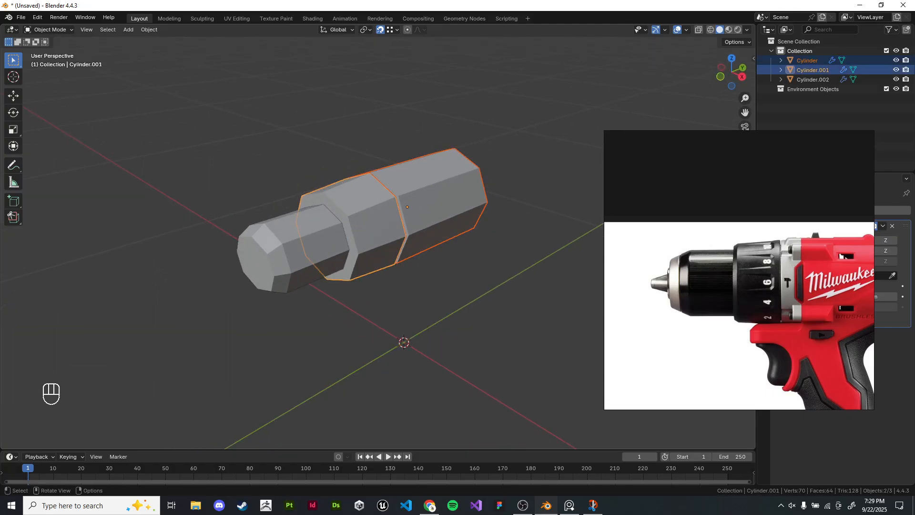
shift+middle_drag(374, 227, 379, 228)
click(377, 315)
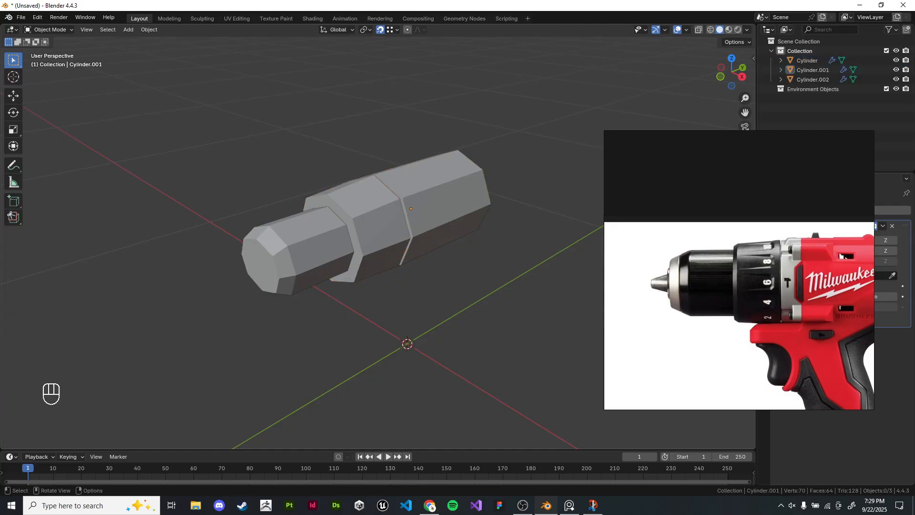
middle_drag(377, 314, 363, 319)
click(445, 205)
shift+click(368, 224)
shift+click(303, 238)
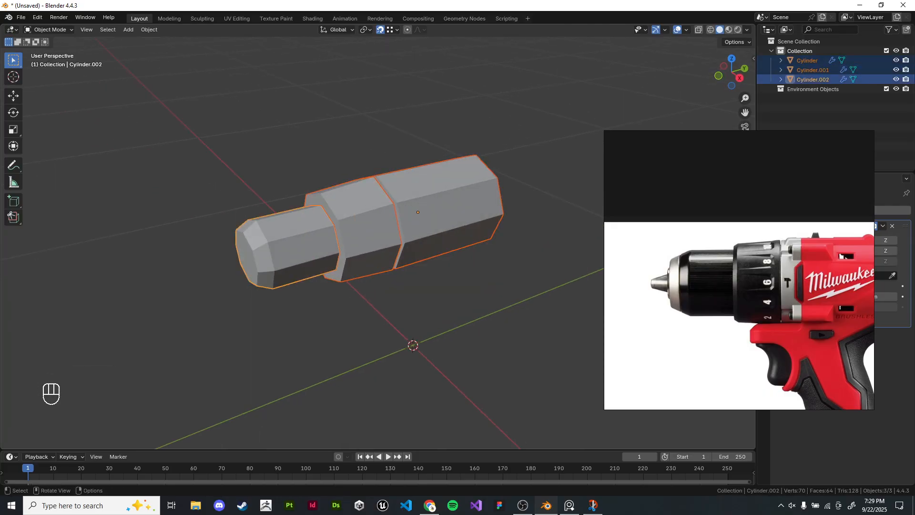
shift+middle_drag(303, 237, 313, 236)
scroll(313, 236, up, 3)
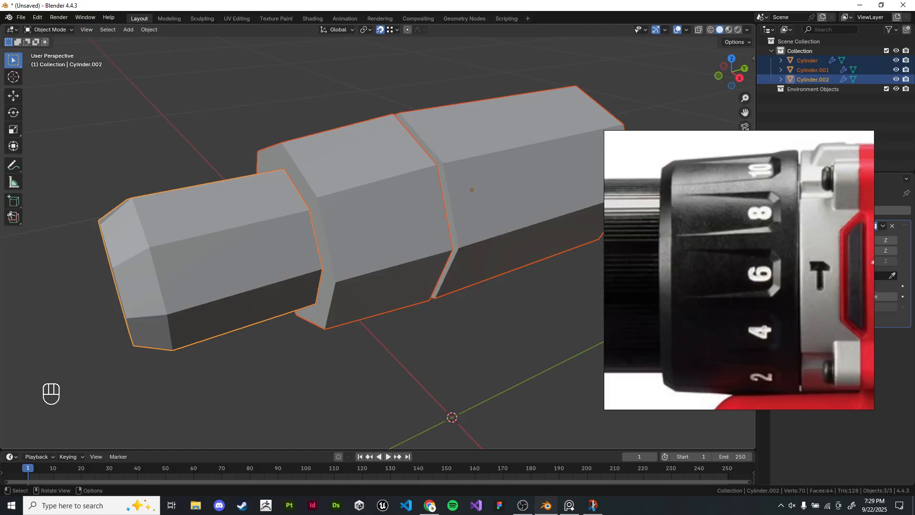
Step: Open the torque collar in Edit Mode and add a loop cut around it, slid towards its rear edge
key(Tab)
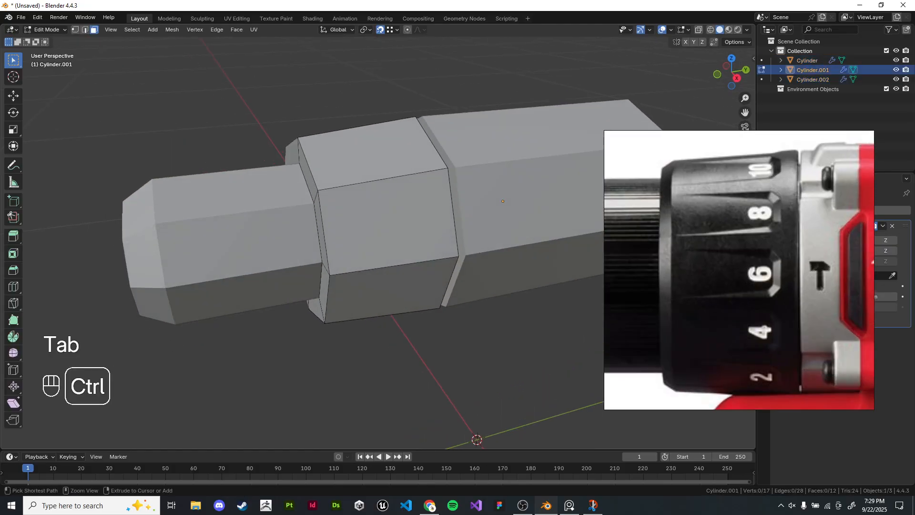
key(ctrl+r)
key(g)
key(g)
click(445, 362)
Step: Add two centred lengthwise loop cuts on the collar's side and bevel them to a width of about 0.0024 m with one segment
key(ctrl+r)
scroll(422, 225, up, 1)
click(422, 224)
right_click(421, 224)
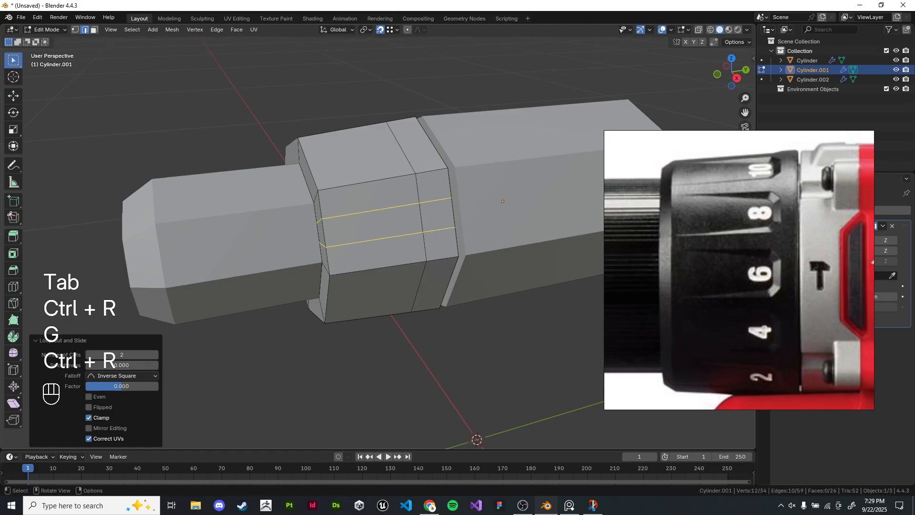
scroll(421, 224, up, 3)
key(ctrl+b)
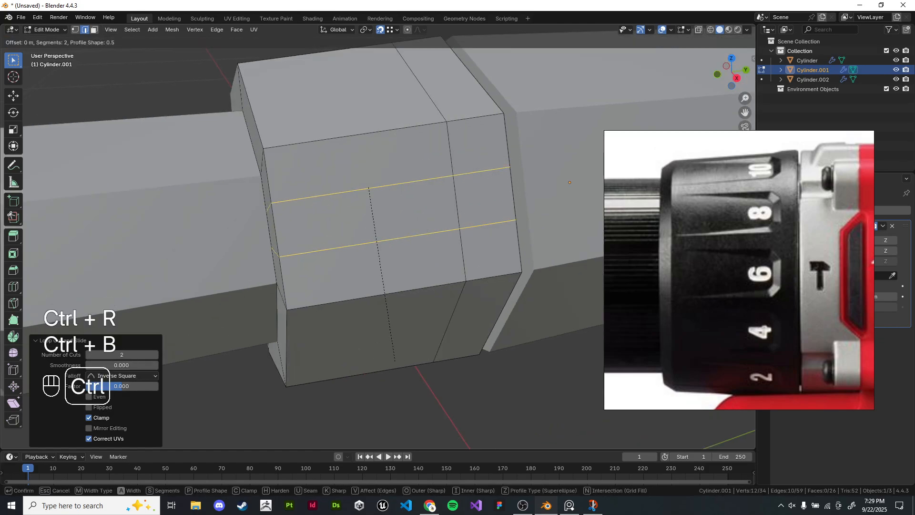
click(402, 368)
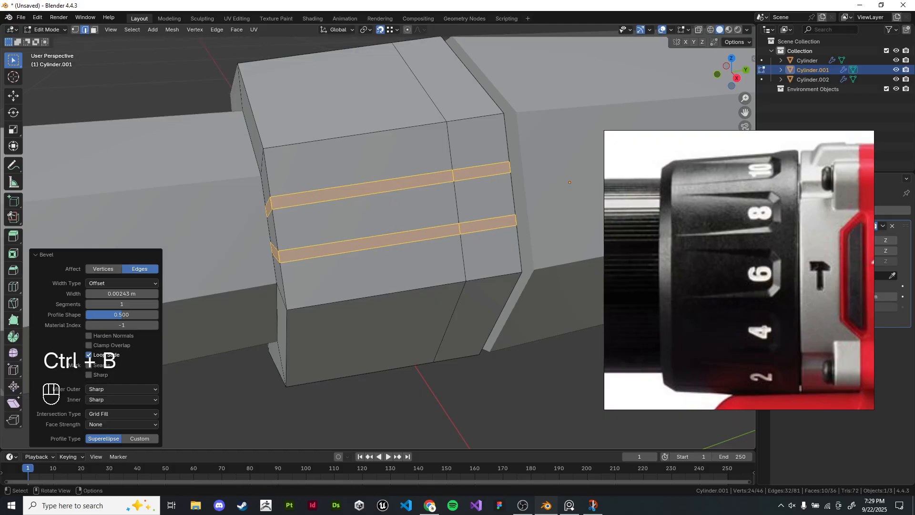
Step: Add a loop cut around the collar and slide it close to the front edge
key(ctrl+r)
click(413, 370)
right_click(413, 370)
key(g)
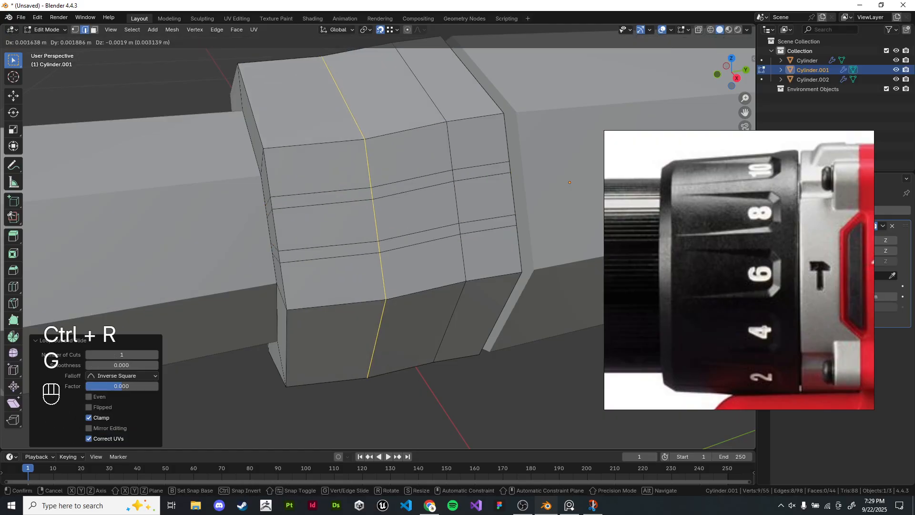
key(g)
click(463, 415)
Step: Add another loop cut around the collar and slide it right beside the existing rear loop
key(ctrl+r)
click(396, 384)
right_click(396, 384)
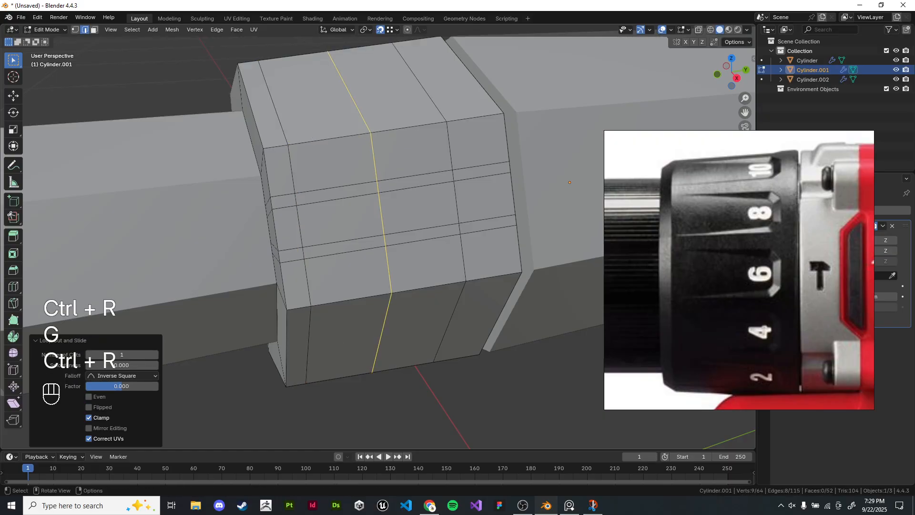
key(g)
key(g)
click(462, 405)
Step: Select the face between the two lengthwise strips on the collar's side and extrude it inward as a recess
click(94, 29)
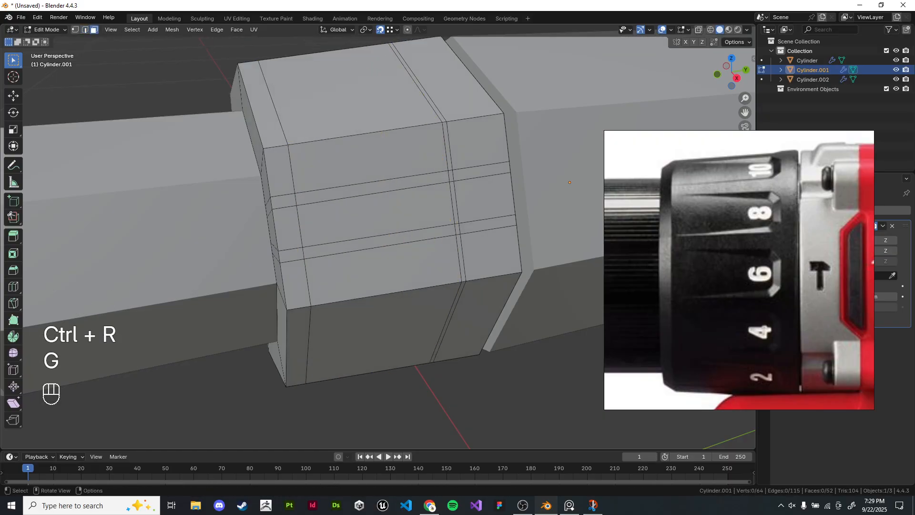
click(381, 241)
click(380, 219)
key(e)
middle_drag(379, 220, 305, 201)
click(448, 217)
Step: Slide the front edge of the recess floor outward to the collar's surface so the groove tapers towards the chuck
scroll(341, 217, up, 2)
click(85, 30)
scroll(327, 243, up, 1)
scroll(305, 205, down, 5)
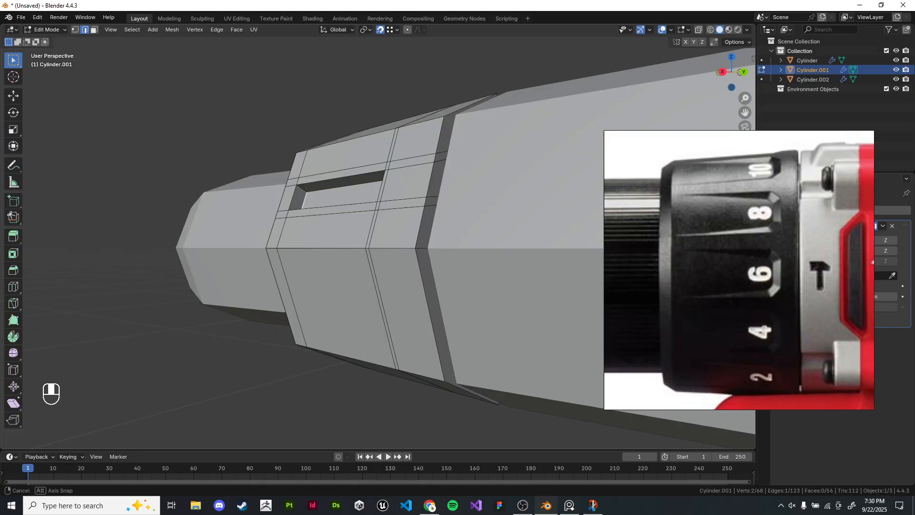
click(303, 199)
key(g)
key(g)
click(170, 65)
click(170, 65)
middle_drag(170, 64, 229, 81)
Step: Dissolve the surplus loop around the collar behind the recess and the outer lengthwise loops above and below it
key(Tab)
scroll(233, 108, down, 4)
scroll(229, 81, up, 4)
key(Tab)
mouse_move(333, 205)
middle_down()
mouse_move(348, 215)
mouse_move(334, 220)
middle_up()
scroll(344, 210, up, 2)
alt+shift+click(450, 241)
key(ctrl+x)
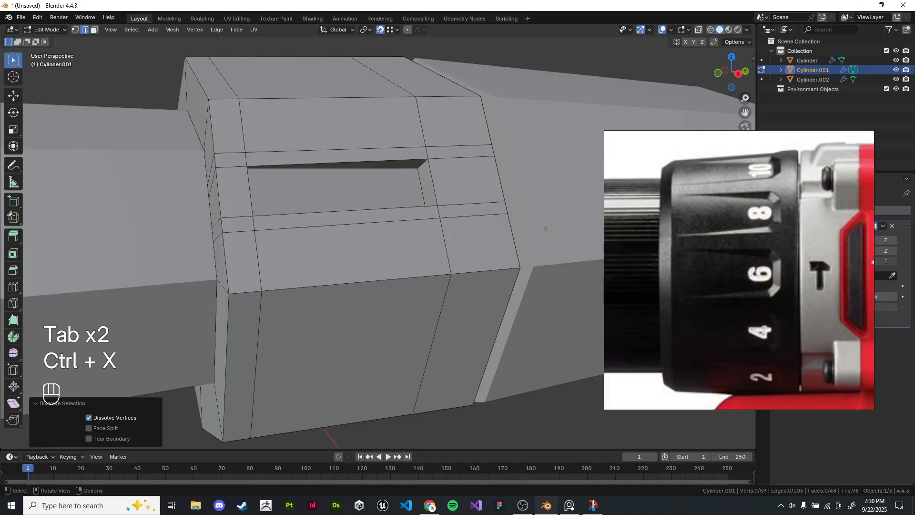
alt+shift+click(463, 146)
key(ctrl+x)
alt+shift+click(469, 216)
key(ctrl+x)
Step: Leave Edit Mode, select the main body together with the torque collar, and open both in Edit Mode
shift+middle_drag(470, 216, 448, 213)
middle_drag(449, 212, 410, 209)
key(Tab)
click(453, 200)
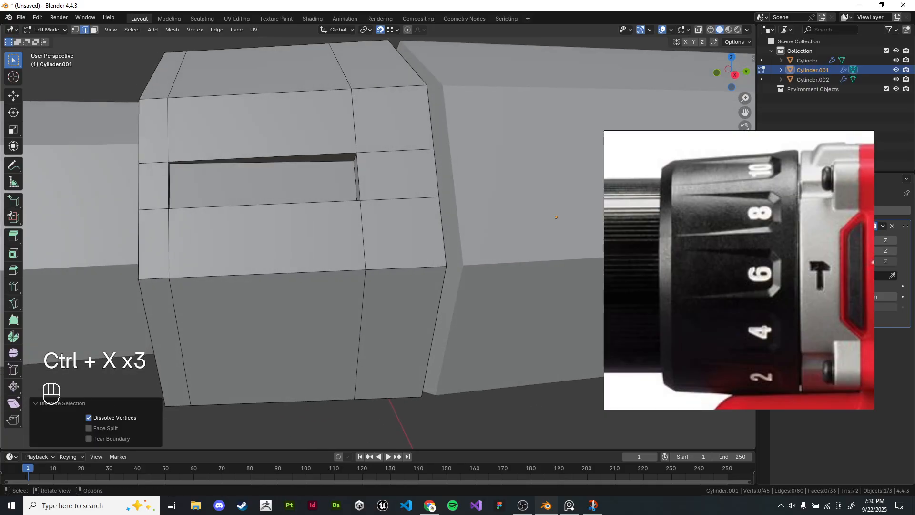
shift+click(357, 205)
key(Tab)
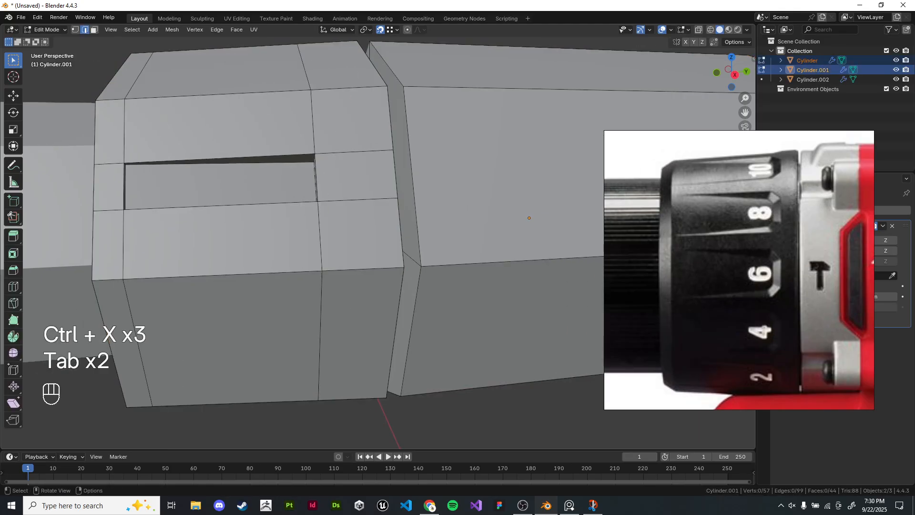
scroll(376, 233, down, 5)
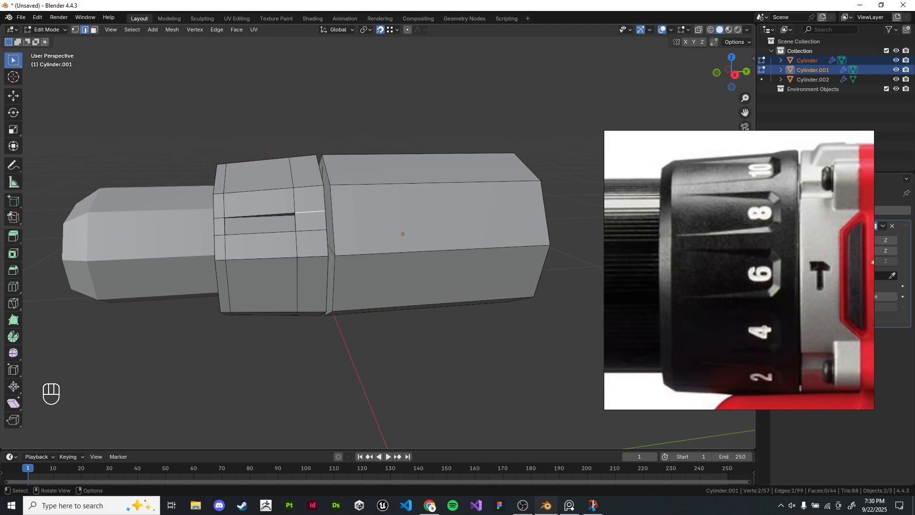
right_click(376, 199)
middle_drag(329, 229, 347, 236)
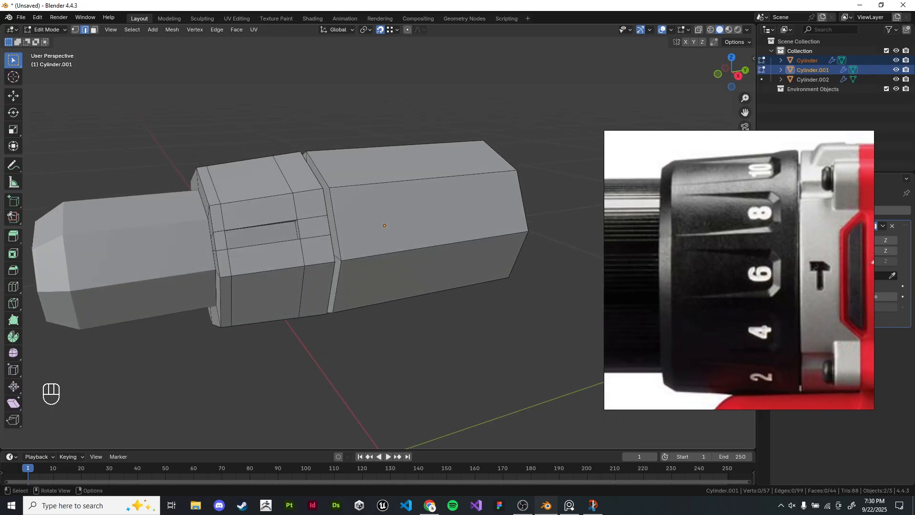
Step: Cut a centred edge loop around the middle of the main body and bevel it into a 0.00261 m wide band
scroll(305, 238, up, 3)
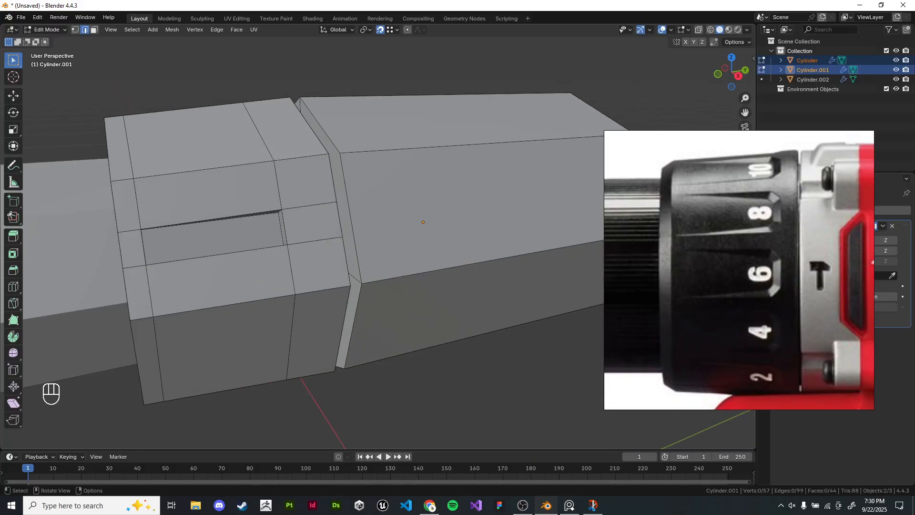
shift+middle_drag(410, 229, 436, 231)
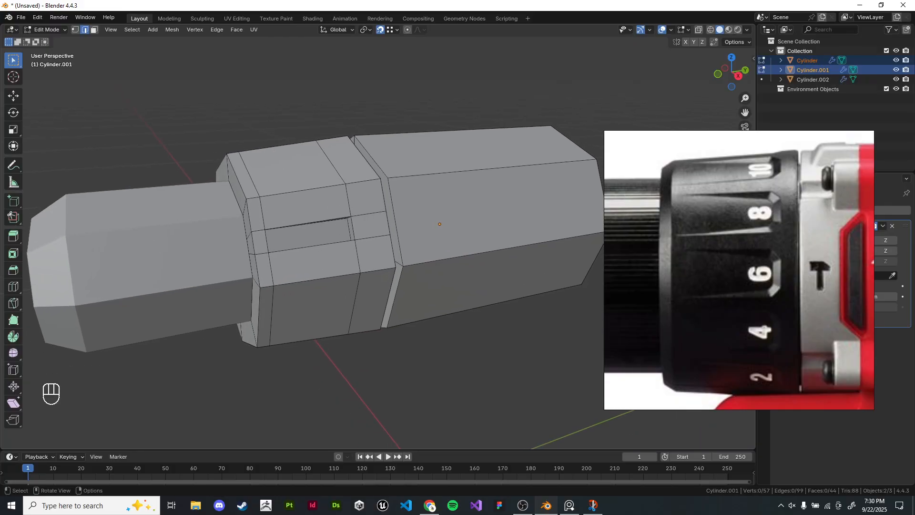
scroll(436, 231, up, 2)
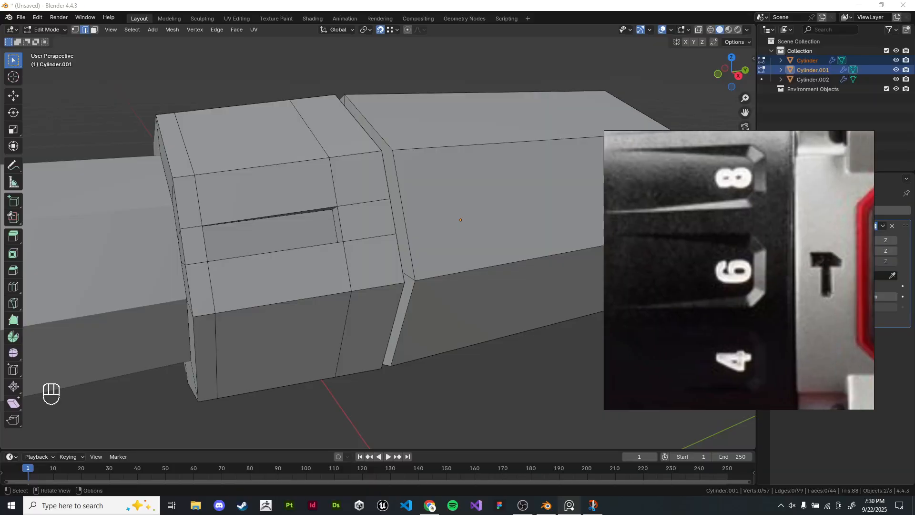
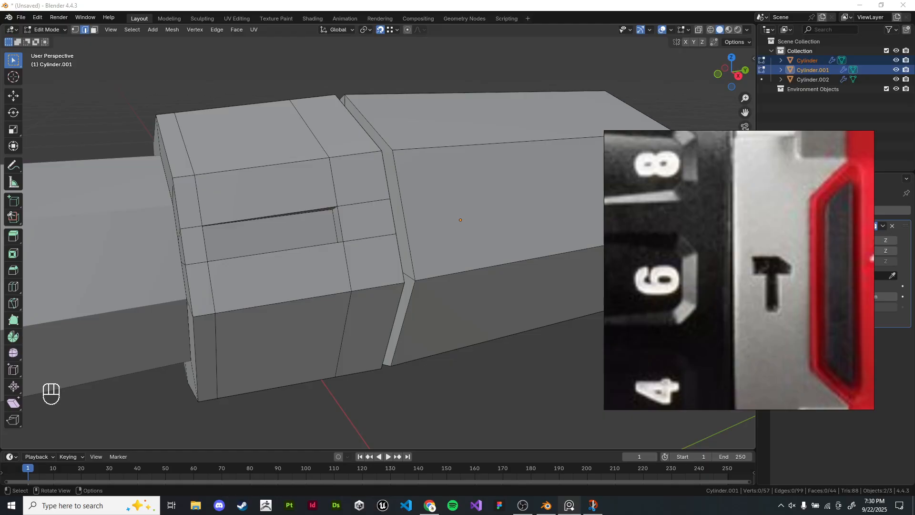
key(Tab)
key(Tab)
middle_drag(458, 220, 420, 139)
key(ctrl+r)
click(439, 104)
right_click(439, 104)
key(ctrl+b)
click(439, 104)
key(alt+e)
key(alt+e)
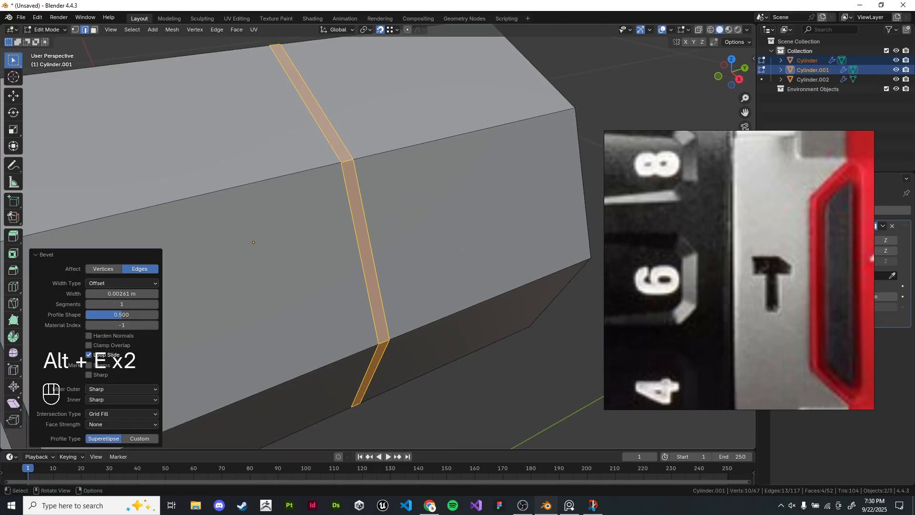
Step: Select the narrow band of faces around the main body and extrude it along normals by -0.0145 m
shift+middle_drag(381, 229, 423, 239)
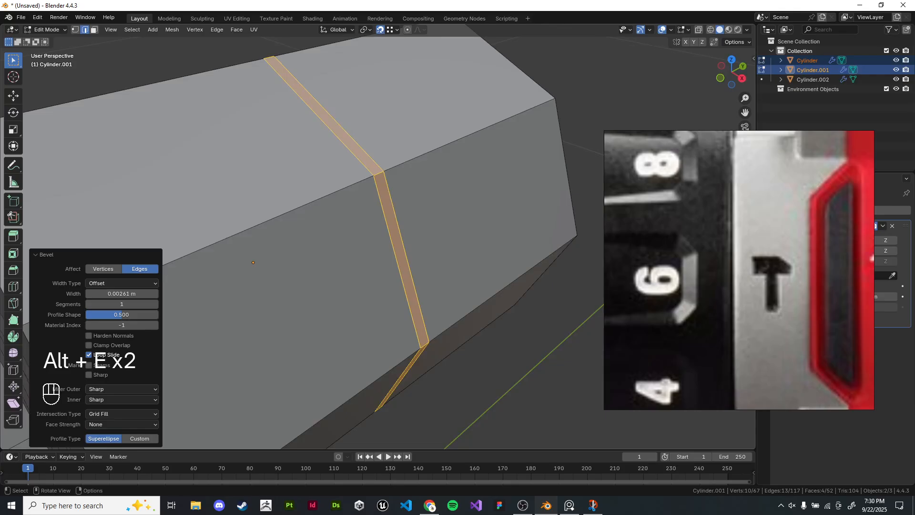
scroll(423, 240, down, 3)
key(Tab)
key(Tab)
click(379, 202)
alt+shift+click(379, 202)
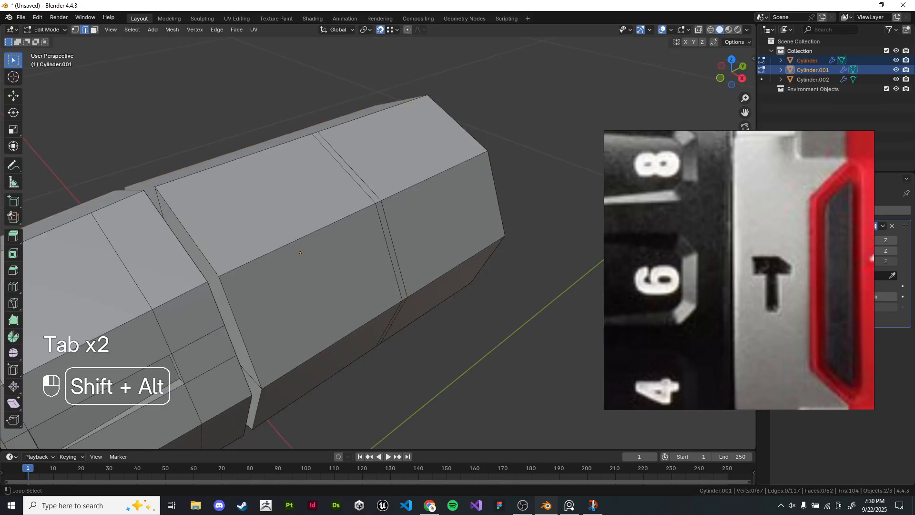
click(379, 202)
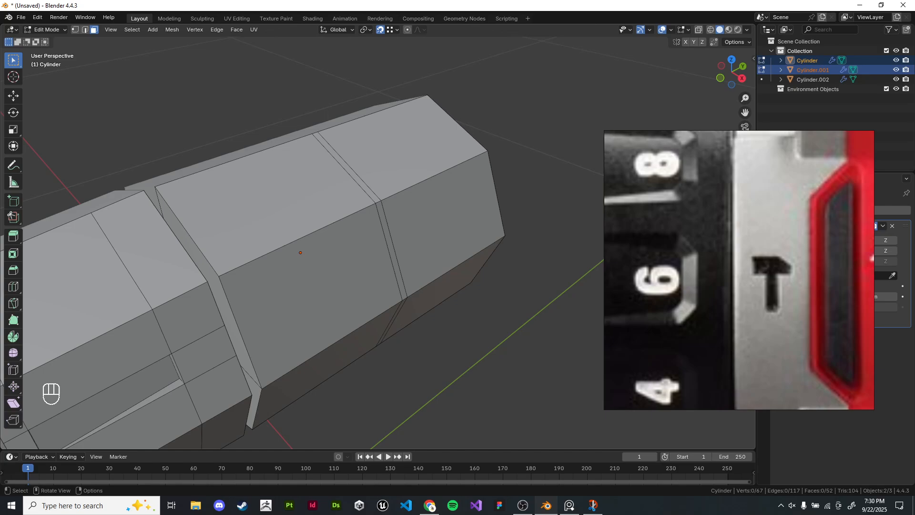
alt+click(381, 219)
key(alt+e)
click(501, 173)
click(553, 178)
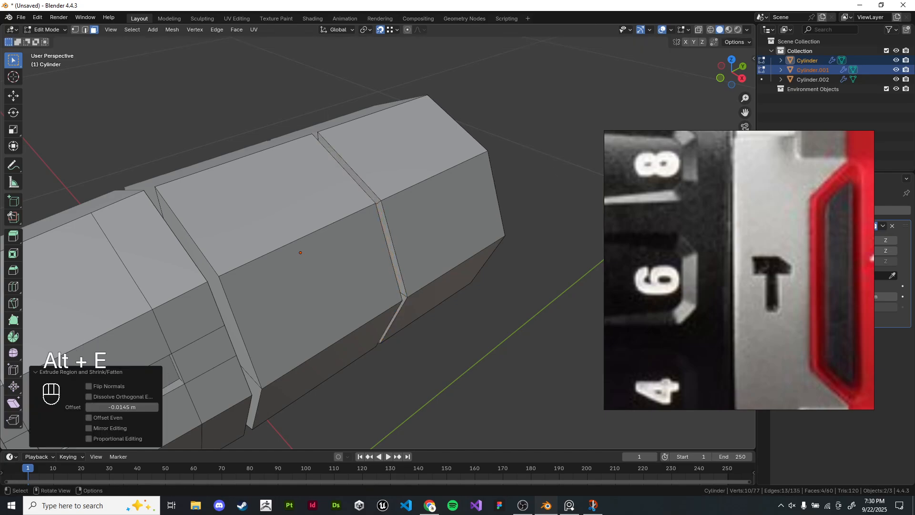
key(Tab)
middle_drag(300, 253, 310, 250)
scroll(316, 248, up, 2)
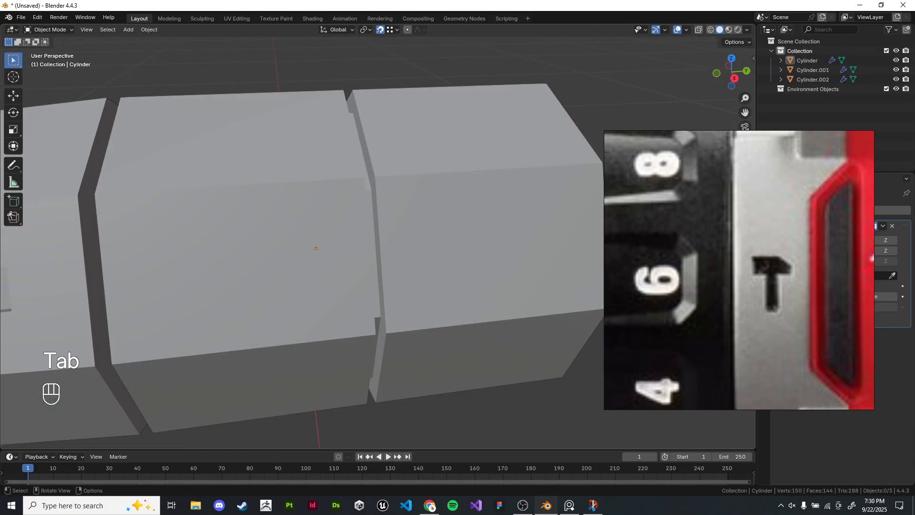
Step: Undo the groove extrusion on the main body and dissolve the leftover narrow band of edges
scroll(316, 248, down, 2)
key(ctrl+z)
key(ctrl+z)
key(ctrl+z)
key(ctrl+z)
key(ctrl+z)
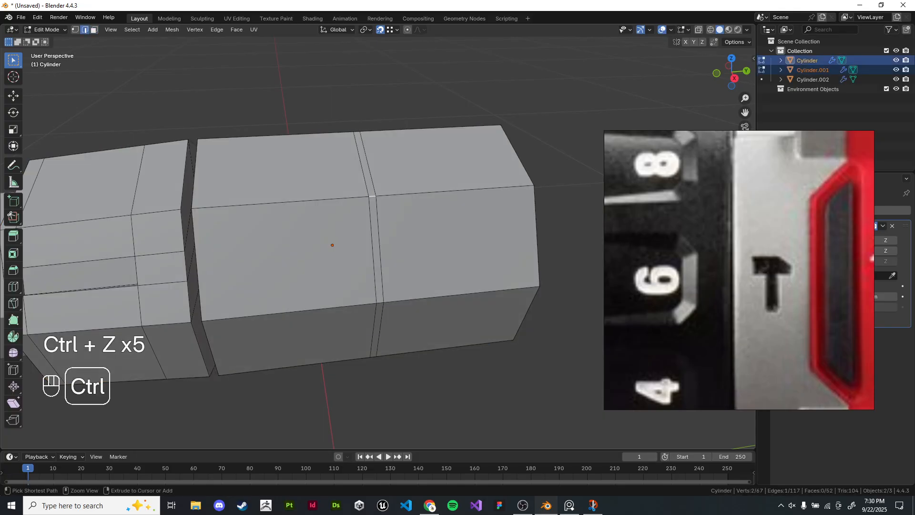
alt+shift+click(374, 248)
key(ctrl+x)
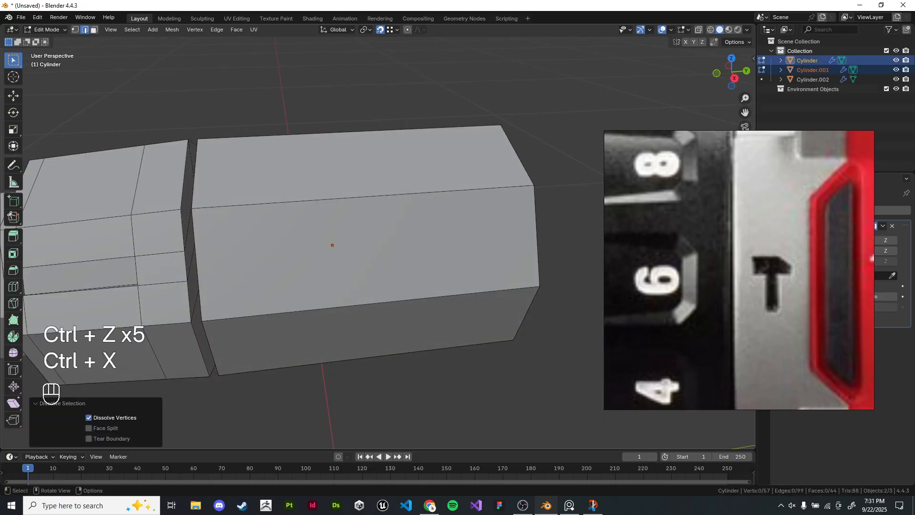
Step: Cut another centred edge loop around the main body and bevel it into a wider band
shift+middle_drag(332, 245, 481, 255)
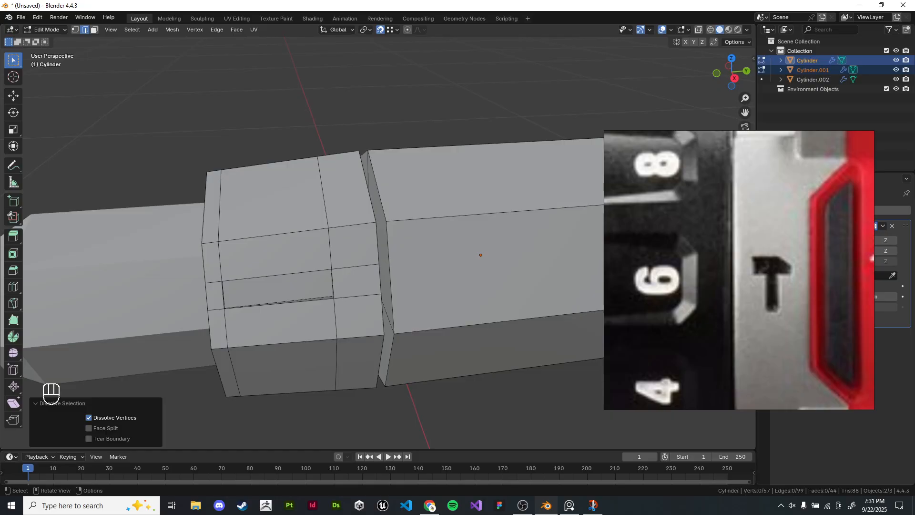
shift+middle_drag(481, 255, 375, 258)
mouse_move(374, 258)
middle_down()
mouse_move(383, 266)
mouse_move(388, 254)
middle_up()
scroll(374, 263, up, 1)
scroll(373, 264, down, 2)
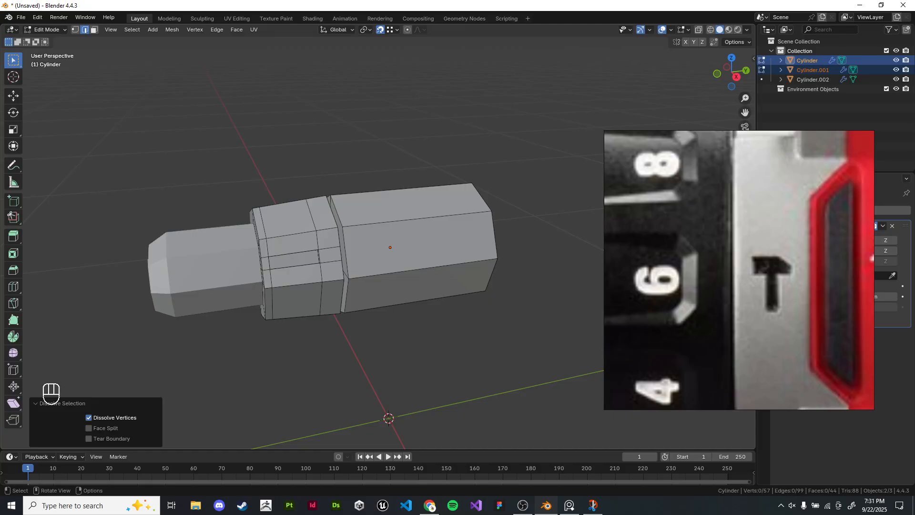
shift+middle_drag(388, 255, 387, 248)
key(ctrl+r)
click(410, 260)
right_click(410, 260)
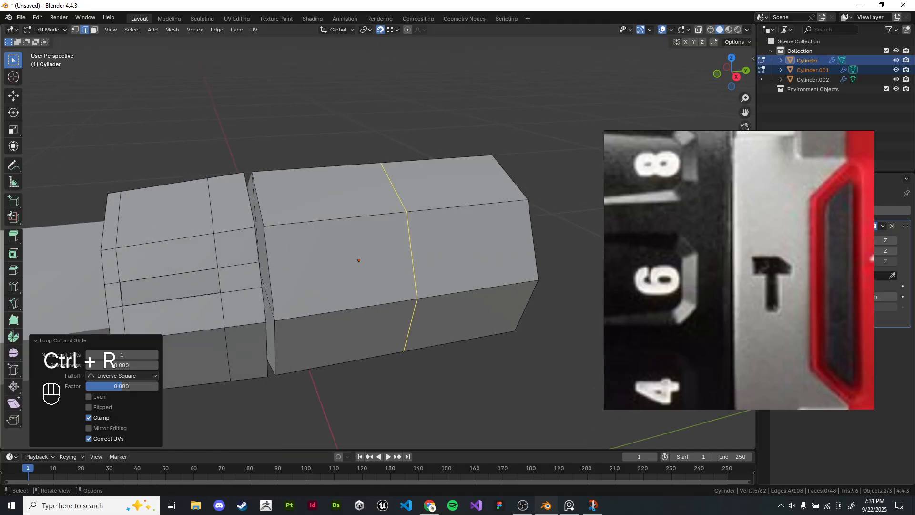
key(ctrl+b)
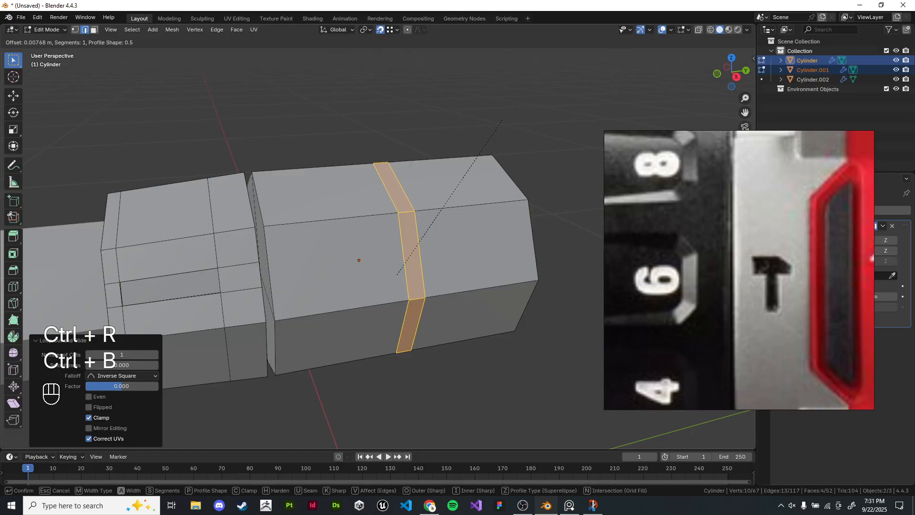
click(502, 120)
Step: Extrude the wider band around the main body along normals by -0.0219 m
key(alt+e)
click(548, 143)
click(565, 147)
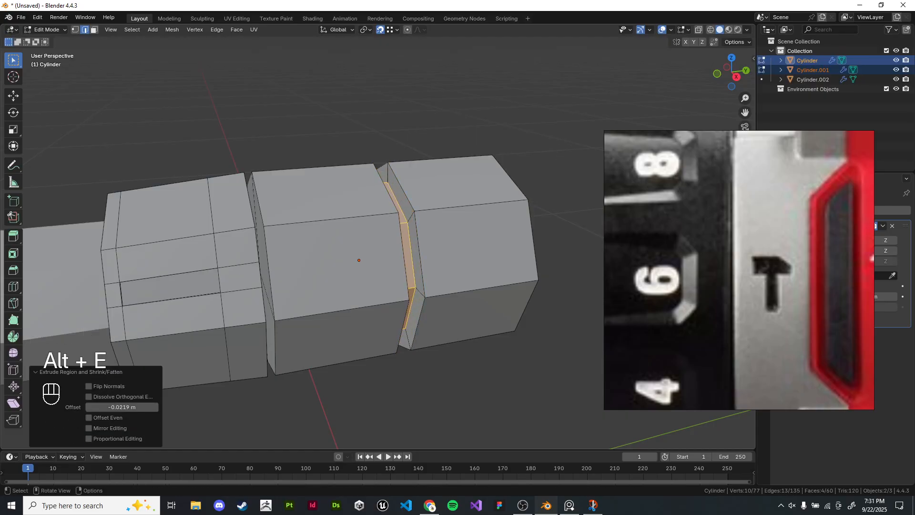
Step: Undo the wider groove's extrusion, its bevel and the edge loop on the main body
key(ctrl+z)
key(ctrl+z)
key(ctrl+z)
scroll(363, 239, up, 3)
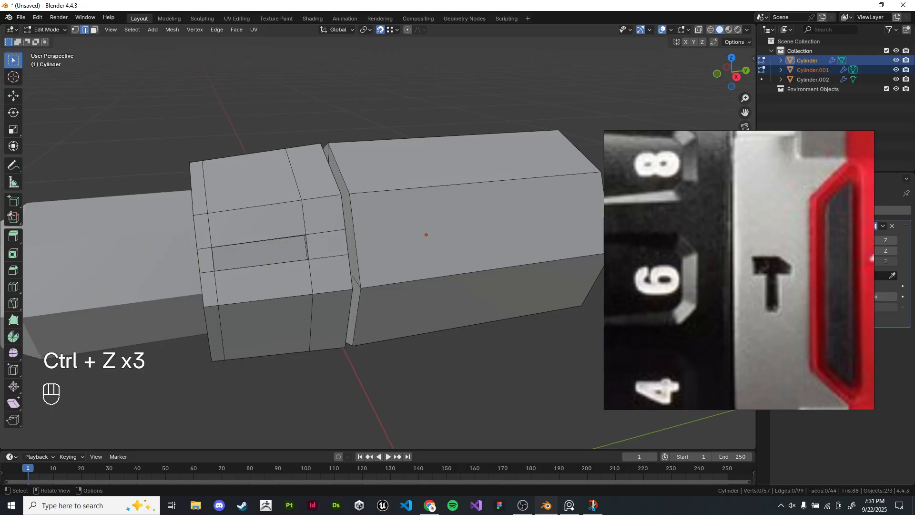
mouse_move(362, 238)
middle_down()
mouse_move(400, 253)
mouse_move(373, 242)
middle_up()
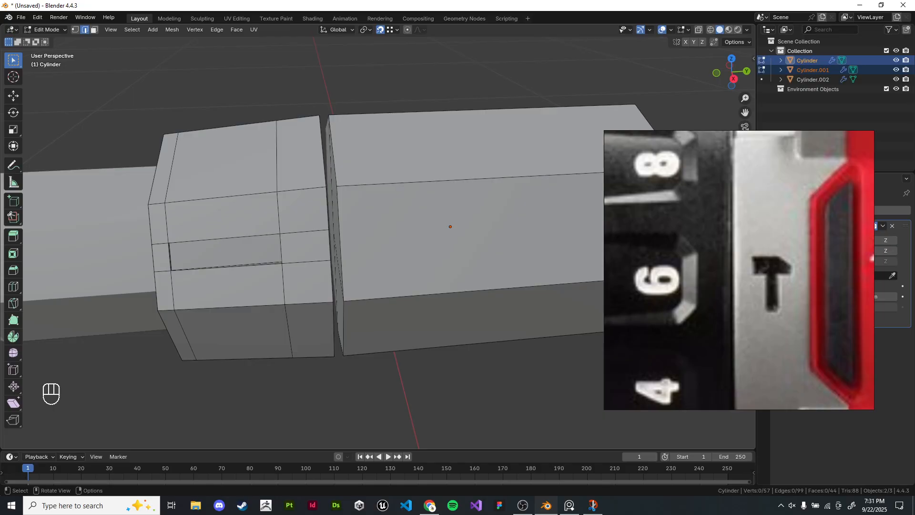
middle_drag(373, 241, 398, 281)
shift+middle_drag(482, 260, 487, 234)
Step: Undo the torque collar's recess, lengthwise strips and loop cuts until only the plain collar remains
key(ctrl+z)
key(ctrl+z)
key(ctrl+z)
key(ctrl+z)
key(ctrl+z)
key(ctrl+z)
key(ctrl+z)
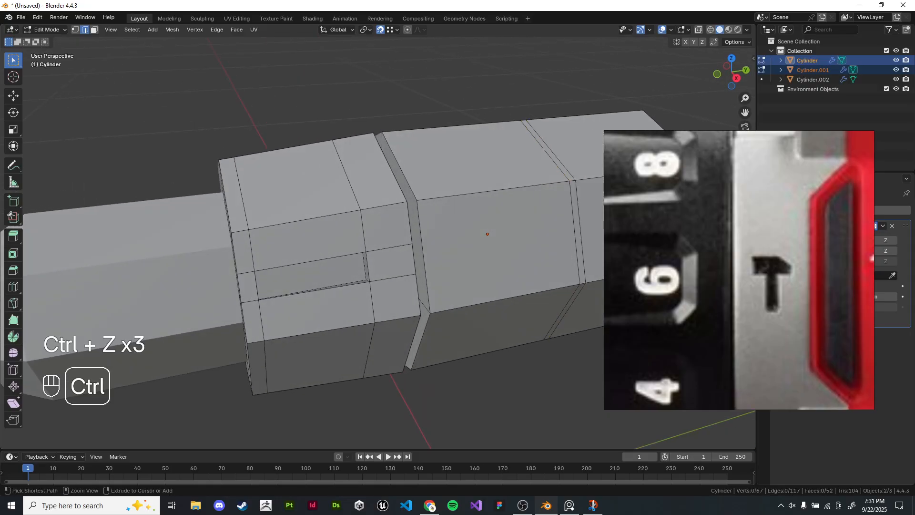
key(ctrl+z)
key(ctrl+z)
key(ctrl+z)
key(ctrl+z)
key(ctrl+z)
key(ctrl+z)
key(ctrl+z)
key(ctrl+z)
key(ctrl+z)
key(ctrl+z)
key(ctrl+z)
key(ctrl+z)
key(ctrl+z)
key(ctrl+z)
key(ctrl+z)
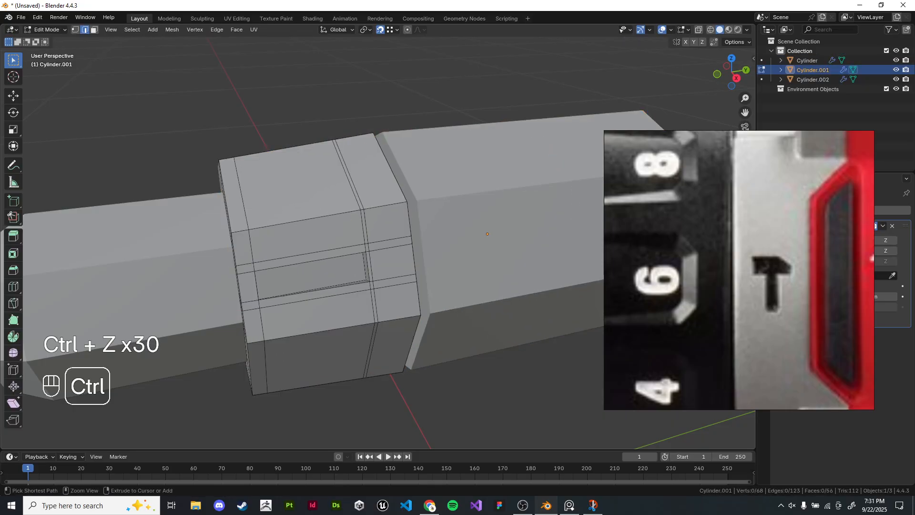
key(ctrl+z)
key(ctrl+z)
key(ctrl+z)
key(ctrl+z)
key(ctrl+z)
key(ctrl+z)
key(ctrl+z)
key(ctrl+z)
key(ctrl+z)
key(ctrl+z)
key(ctrl+z)
key(ctrl+z)
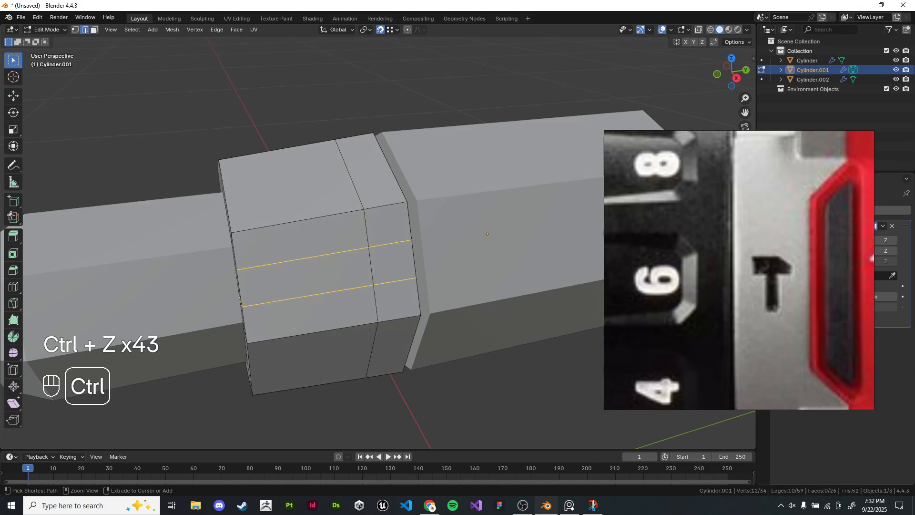
key(ctrl+z)
Step: Delete the chuck object in front of the torque collar and open the collar in Edit Mode
middle_drag(315, 286, 379, 274)
key(Tab)
click(315, 305)
key(Tab)
middle_drag(315, 305, 333, 292)
middle_drag(392, 226, 400, 214)
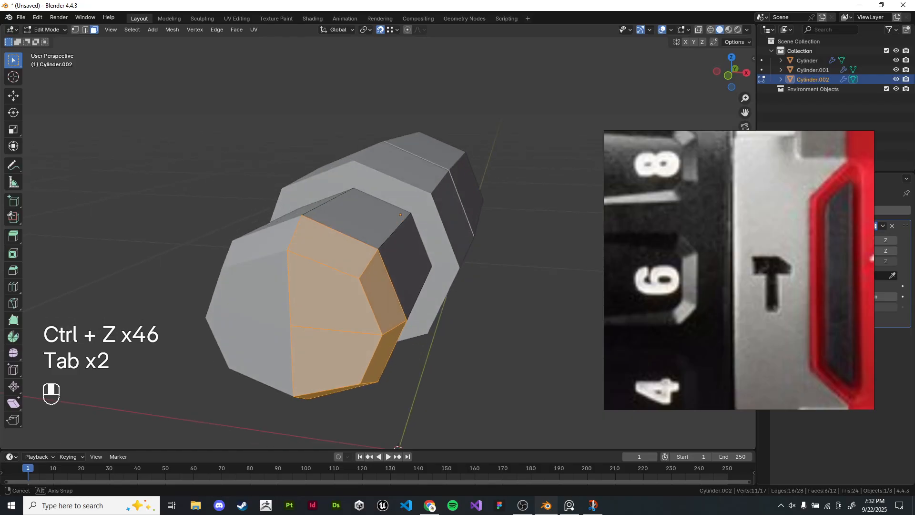
key(ctrl+z)
key(x)
click(385, 250)
key(Tab)
middle_drag(385, 250, 395, 241)
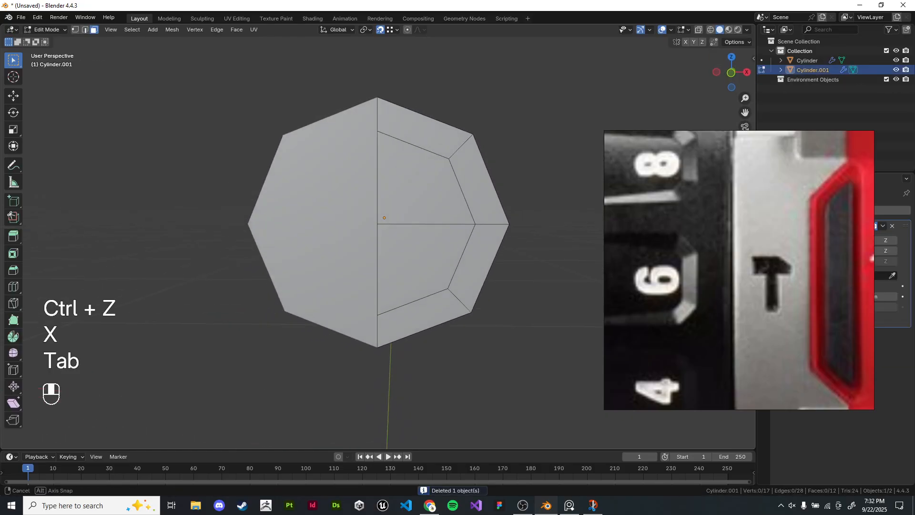
Step: Select the inset edges on the torque collar's front face and dissolve them
click(413, 195)
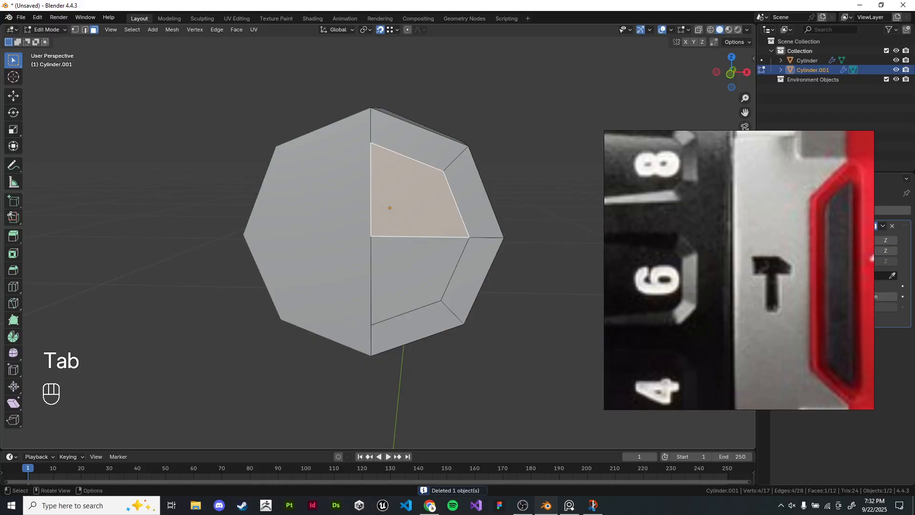
click(85, 29)
click(410, 159)
middle_drag(453, 272, 451, 273)
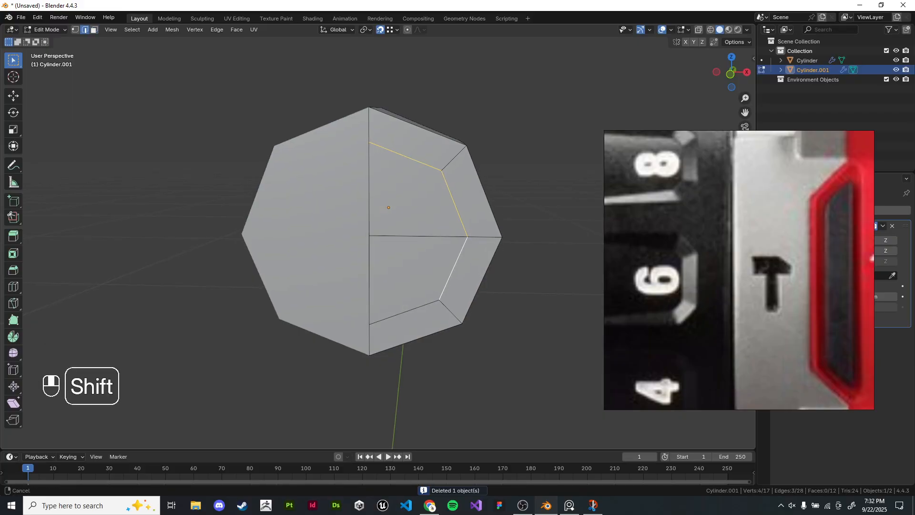
shift+click(406, 313)
key(ctrl+x)
mouse_move(406, 310)
shift+middle_down()
mouse_move(376, 331)
mouse_move(302, 313)
mouse_move(405, 310)
mouse_move(406, 321)
mouse_move(414, 318)
shift+middle_up()
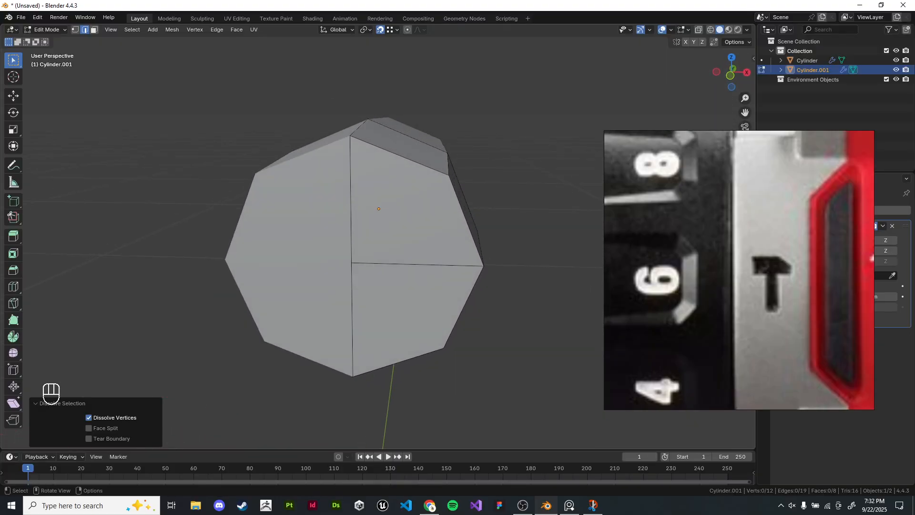
Step: Try to inset the torque collar's two front faces, toggling the Boundary option
click(94, 30)
shift+middle_drag(401, 214, 370, 199)
middle_drag(369, 199, 366, 200)
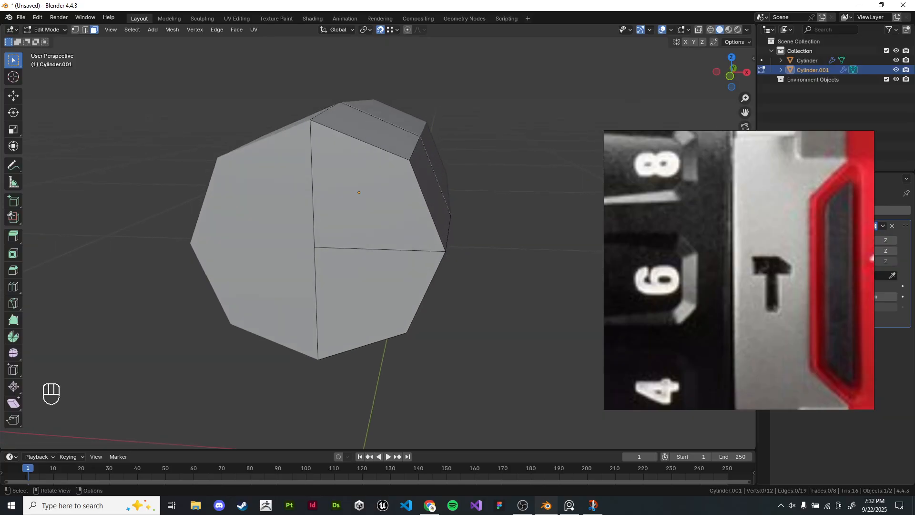
click(371, 205)
shift+click(367, 289)
middle_drag(367, 289, 359, 282)
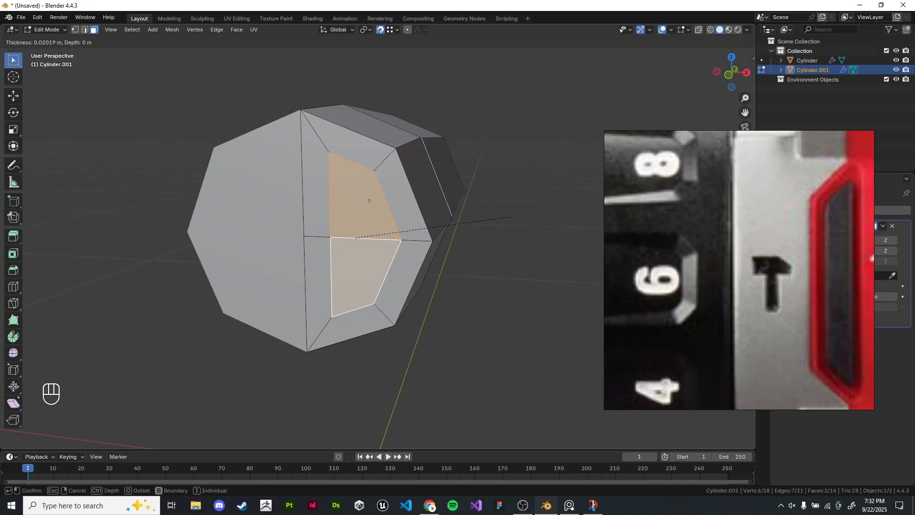
key(b)
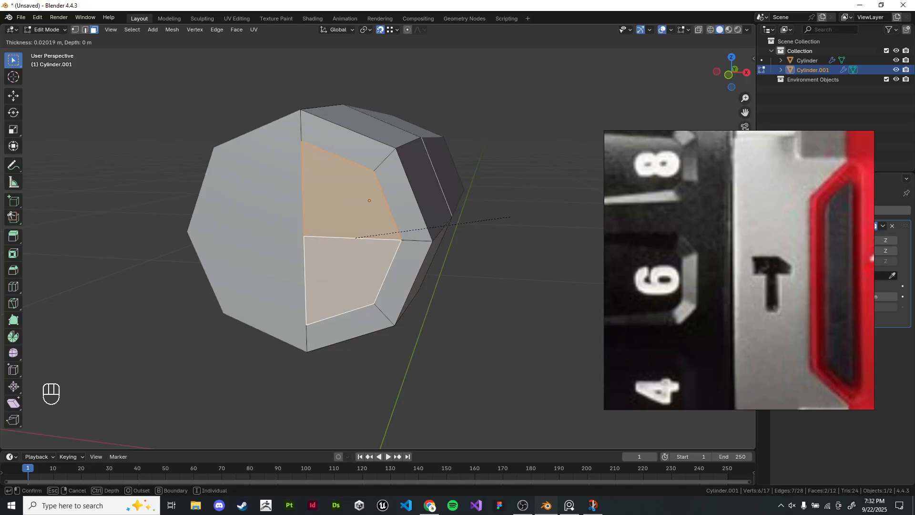
key(b)
right_click(510, 217)
Step: In wireframe shading, select the collar's upper and lower centre edges and fill a face between them, restoring solid shading
mouse_move(511, 217)
middle_down()
mouse_move(524, 219)
mouse_move(526, 235)
mouse_move(518, 229)
middle_up()
key(Tab)
key(Tab)
key(Tab)
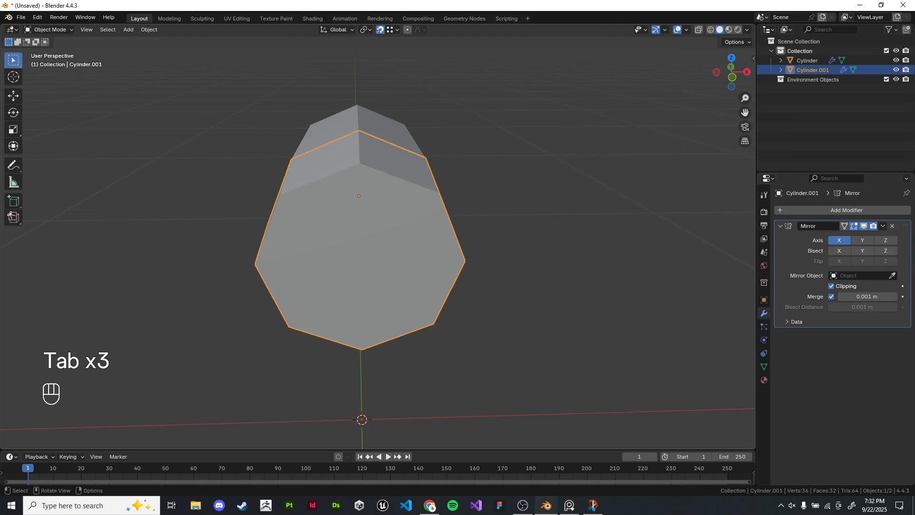
key(Tab)
mouse_move(518, 230)
middle_down()
mouse_move(526, 229)
mouse_move(518, 229)
middle_up()
key(z)
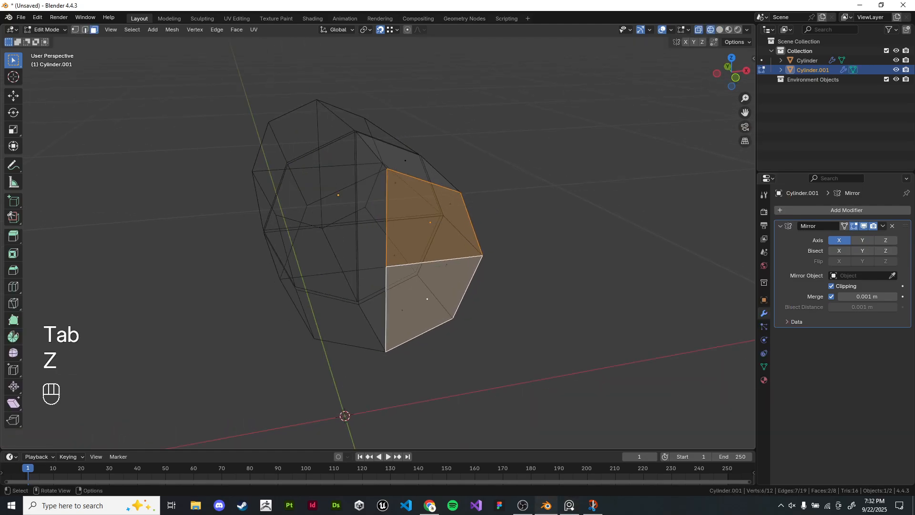
click(518, 230)
shift+click(371, 150)
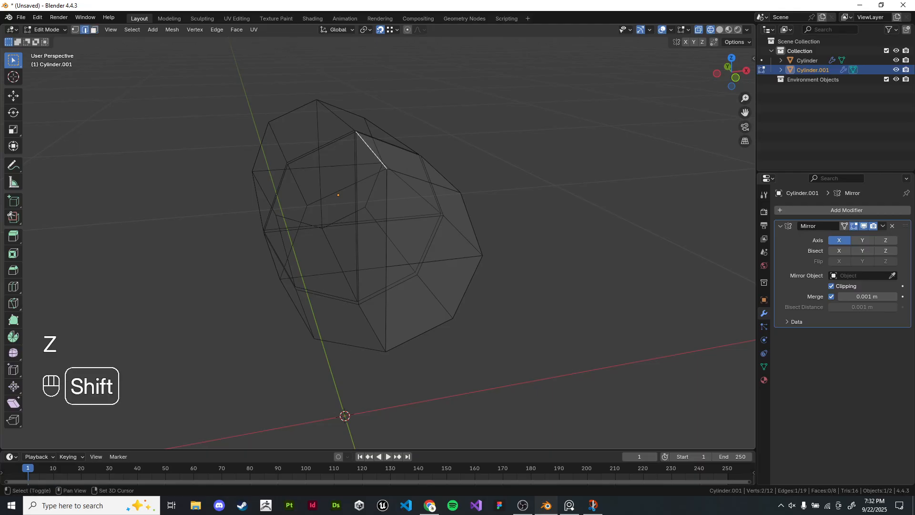
key(f)
click(552, 284)
key(z)
Step: Turn off the viewport display of the torque collar's Mirror modifier
mouse_move(563, 284)
middle_down()
mouse_move(551, 285)
mouse_move(602, 252)
mouse_move(589, 277)
middle_up()
scroll(551, 284, down, 1)
click(863, 226)
scroll(602, 251, up, 2)
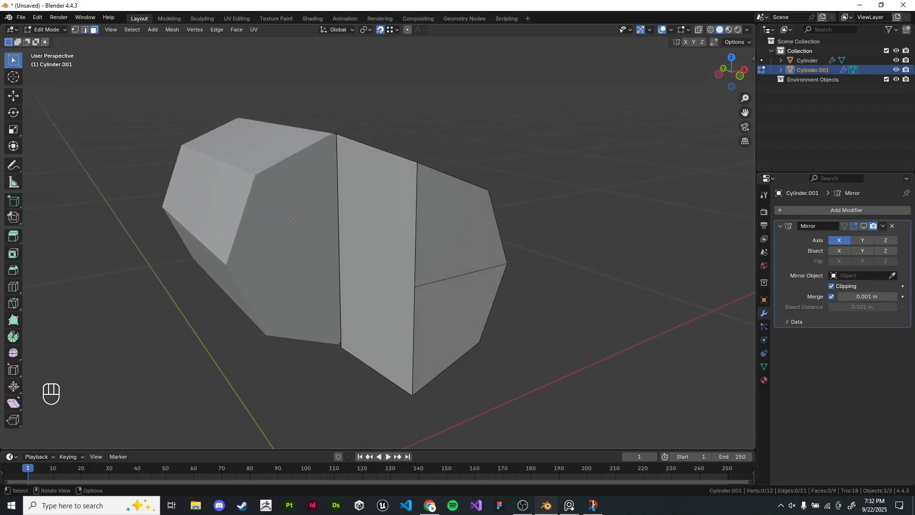
click(453, 229)
shift+click(449, 329)
key(i)
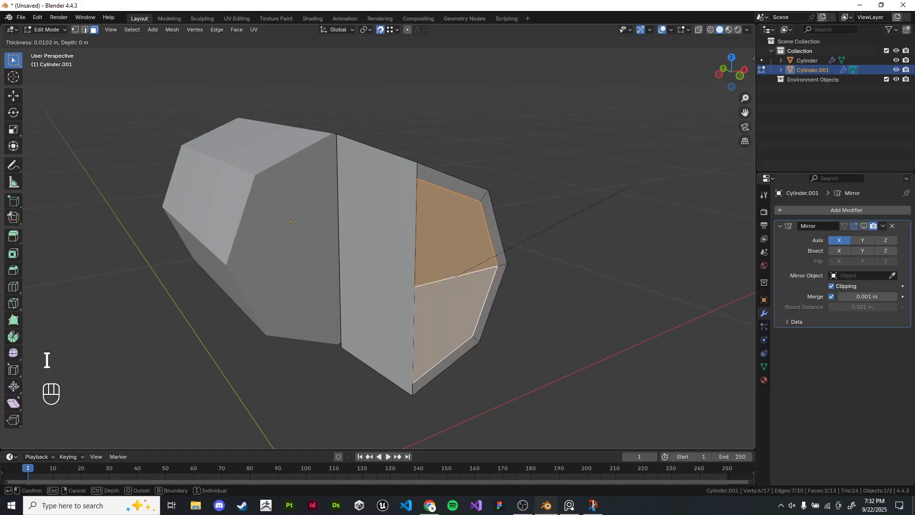
key(b)
right_click(626, 188)
Step: Try merging all of the torque collar's vertices by distance and undo the attempt
key(a)
key(q)
click(625, 206)
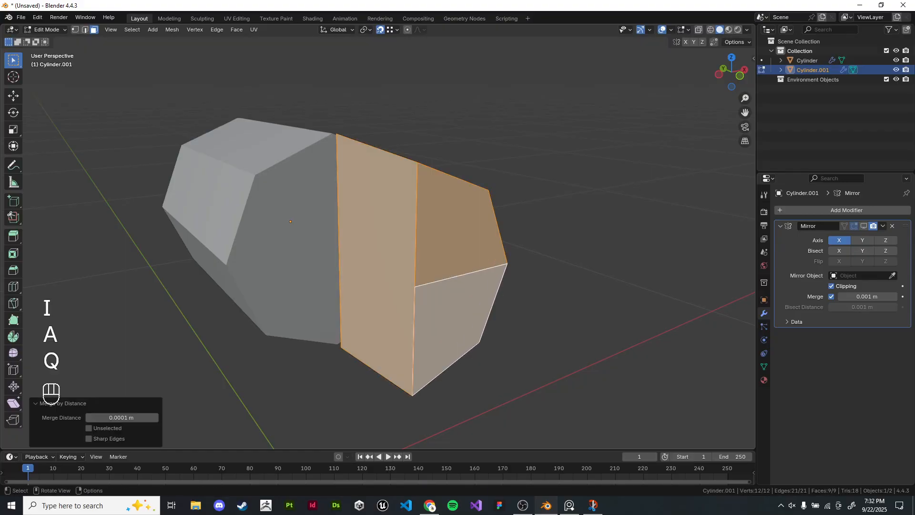
key(ctrl+z)
key(ctrl+z)
Step: Delete the flat face on the torque collar's mirror plane and turn the Mirror modifier's viewport display back on
shift+middle_drag(381, 248, 404, 248)
click(377, 258)
key(x)
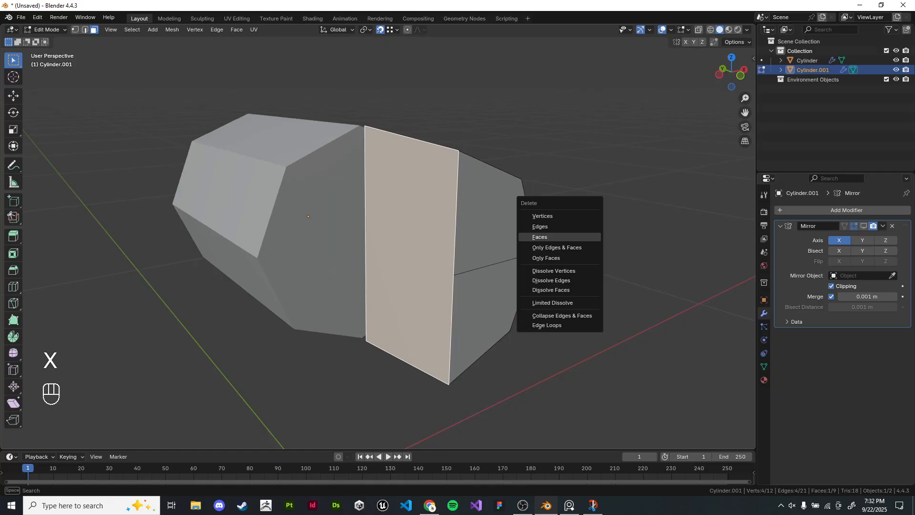
key(x)
click(376, 214)
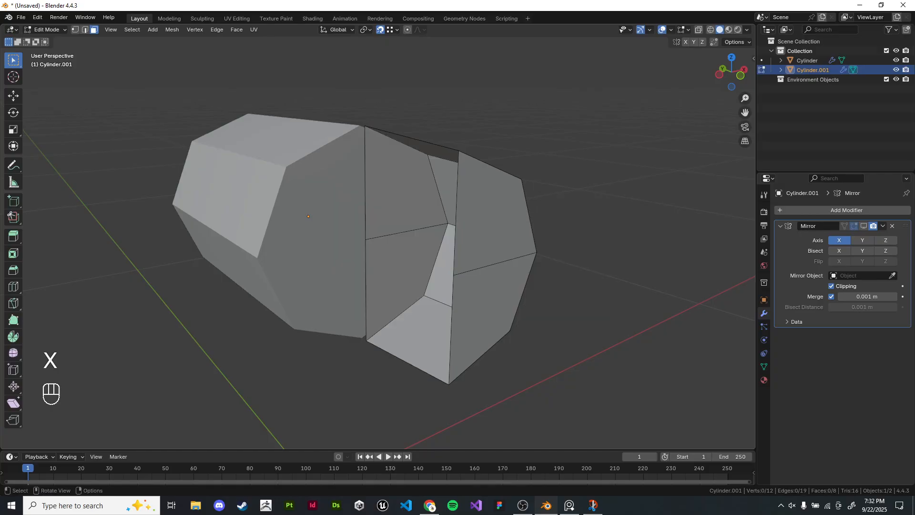
middle_drag(305, 215, 311, 194)
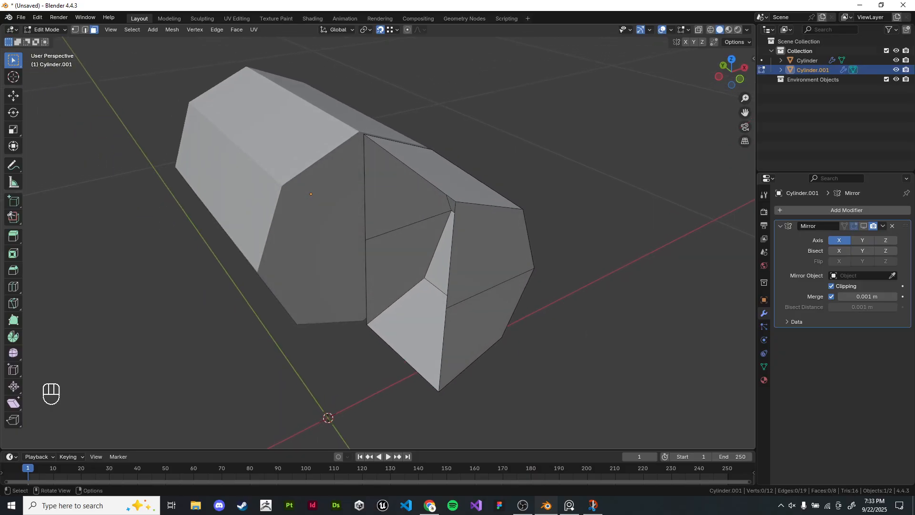
shift+middle_drag(381, 239, 427, 238)
key(a)
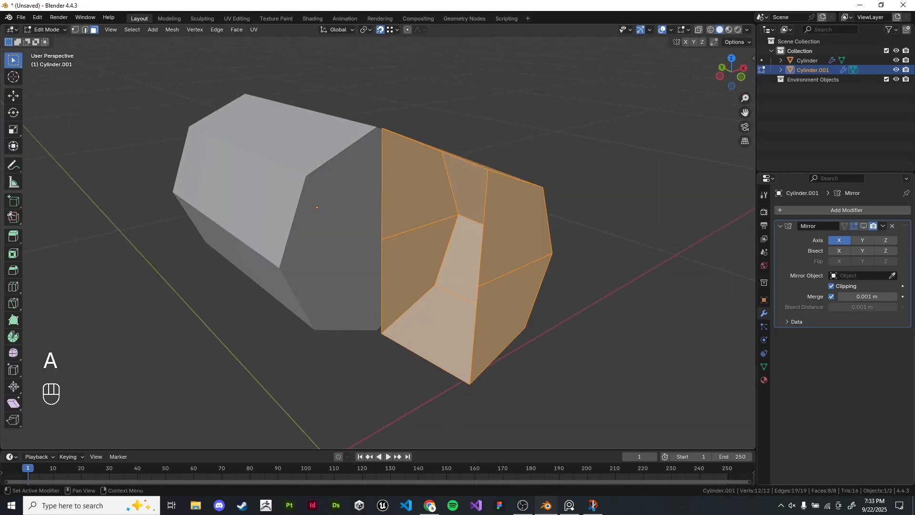
click(864, 226)
click(596, 229)
Step: Inset the torque collar's two front faces with a thickness of about 0.012 m
click(518, 229)
shift+click(508, 305)
middle_drag(508, 306, 441, 304)
key(i)
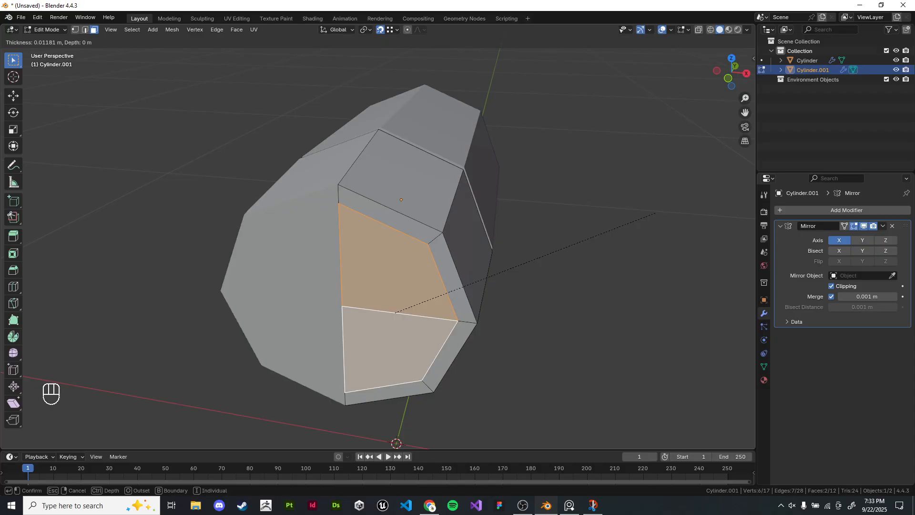
click(395, 313)
Step: Duplicate the inset front faces in front of the collar and separate the copy into its own object
middle_drag(395, 313, 311, 327)
scroll(311, 328, down, 2)
key(shift+d)
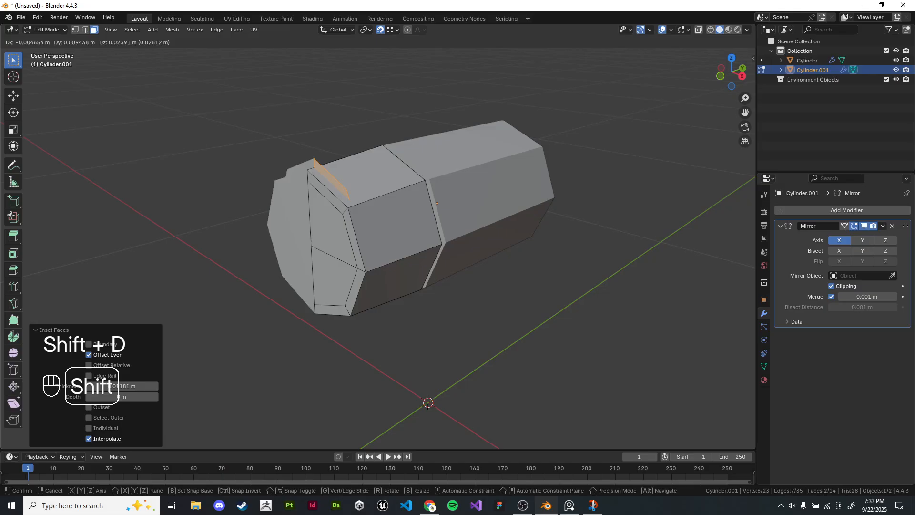
key(g)
key(p)
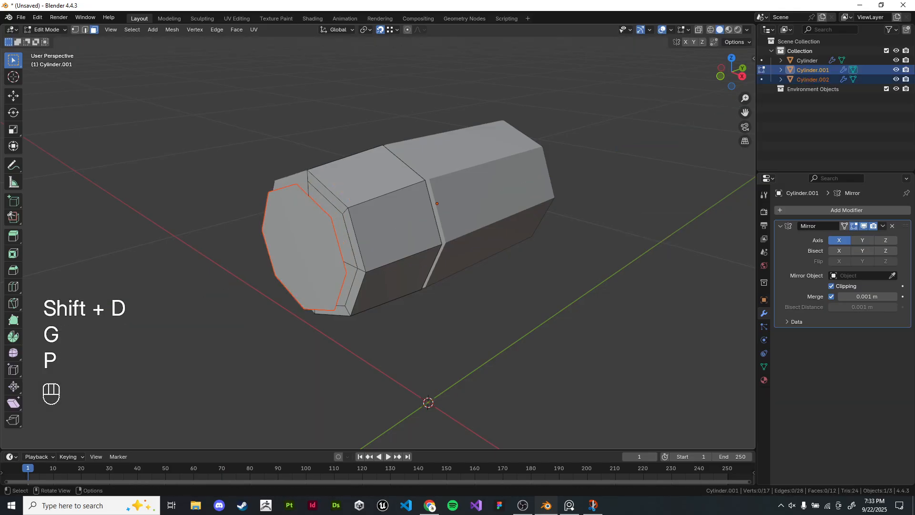
Step: Edit the separated faces and extrude them about -0.099 m along Y to form the chuck
key(Tab)
key(Tab)
key(a)
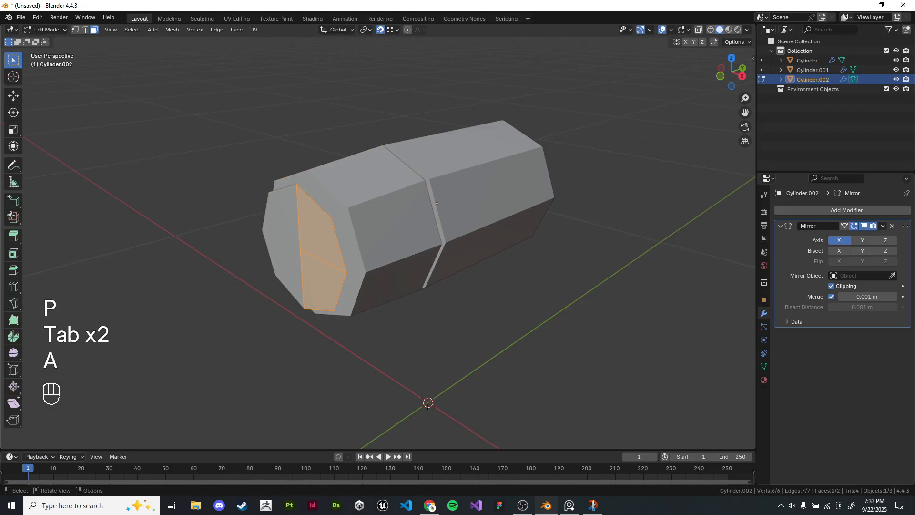
key(e)
key(y)
click(234, 305)
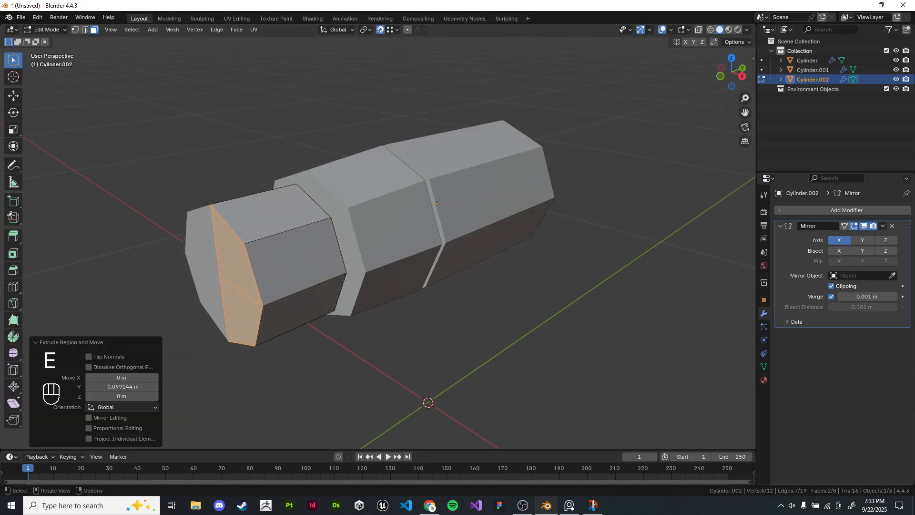
Step: In the right side view, move the chuck's front face about -0.018 m along Y
key(KP_1)
key(KP_1)
key(KP_3)
key(g)
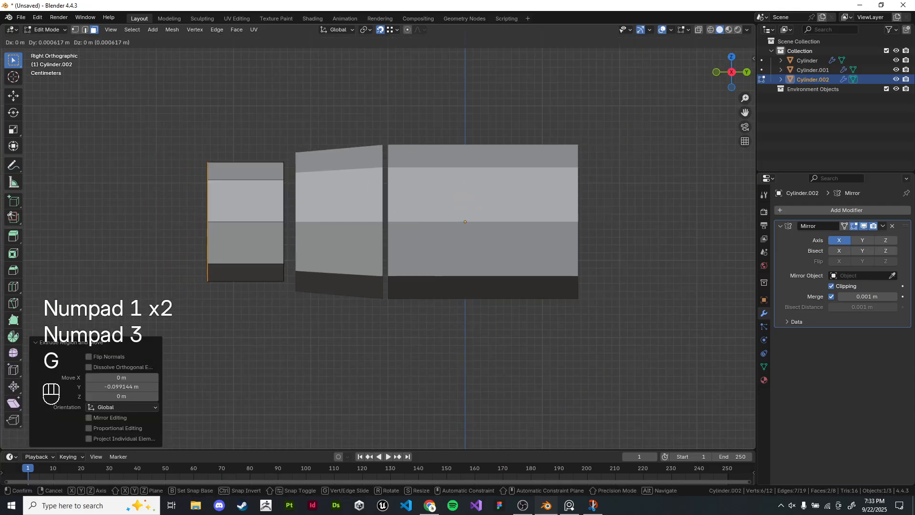
middle_click(207, 222)
click(193, 222)
Step: Switch to the drill reference photo, zoom out to show the whole tool, and place it beside the model
scroll(378, 236, down, 1)
key(alt+Tab)
scroll(675, 314, down, 6)
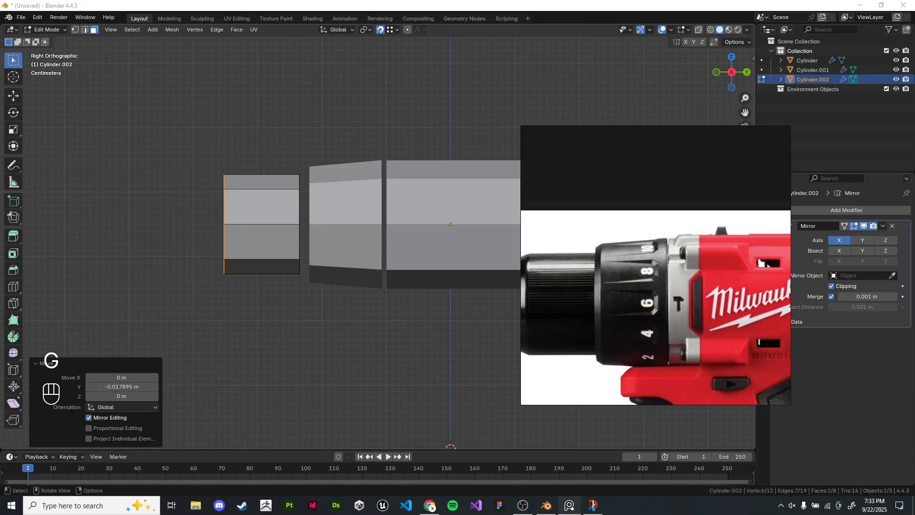
scroll(712, 215, down, 5)
middle_drag(711, 214, 678, 174)
right_drag(678, 175, 795, 179)
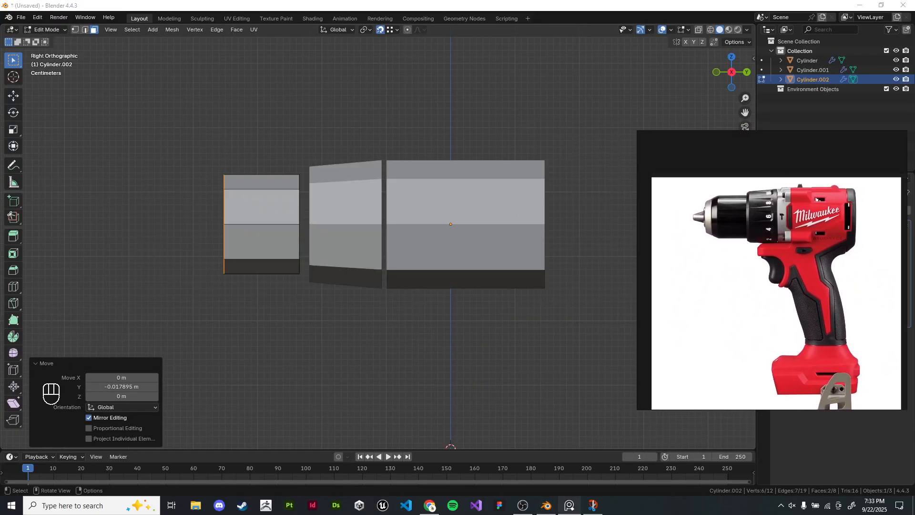
Step: Shorten the rear main cylinder by moving its front face back along Y in wireframe shading
key(Tab)
drag(580, 136, 506, 229)
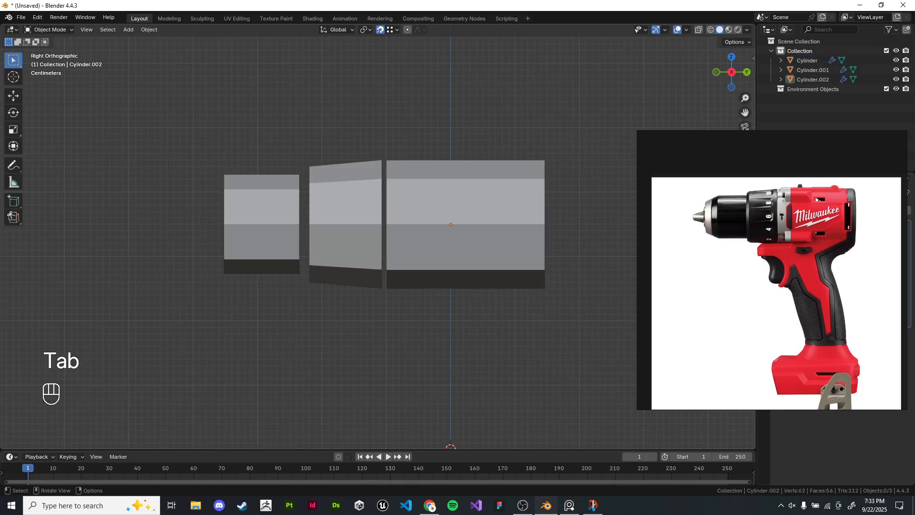
click(458, 214)
key(Tab)
key(z)
drag(370, 143, 405, 305)
key(g)
click(405, 305)
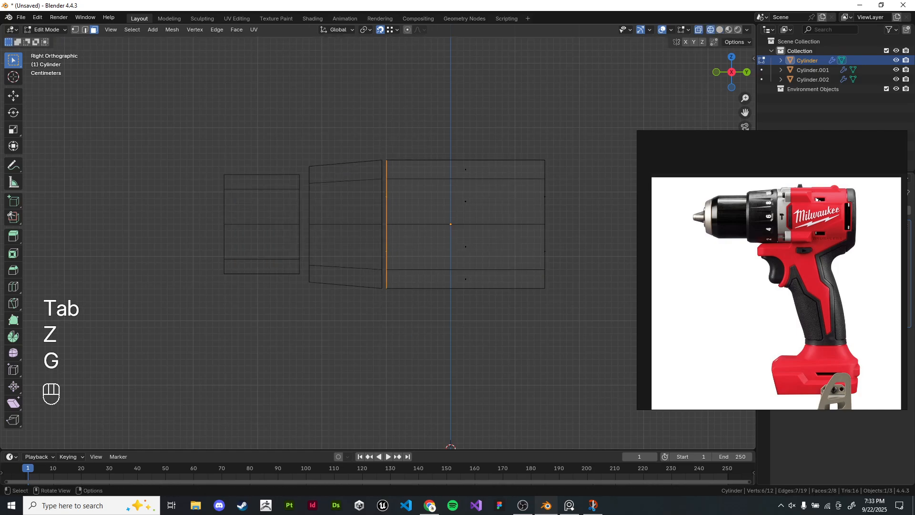
key(g)
middle_click(406, 286)
click(427, 286)
Step: Move the torque collar back along Y, leaving a narrow gap in front of the main cylinder
key(Tab)
click(382, 257)
key(g)
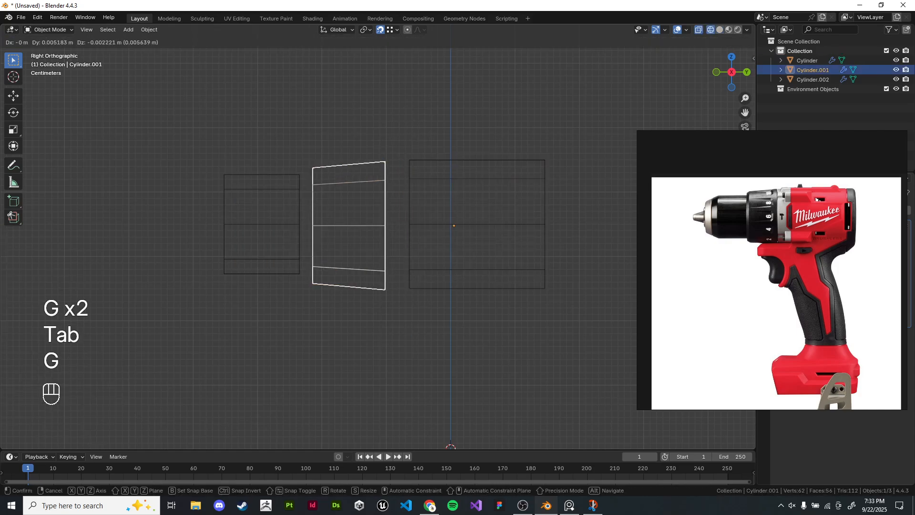
right_click(385, 259)
key(g)
middle_click(395, 258)
click(403, 258)
click(404, 310)
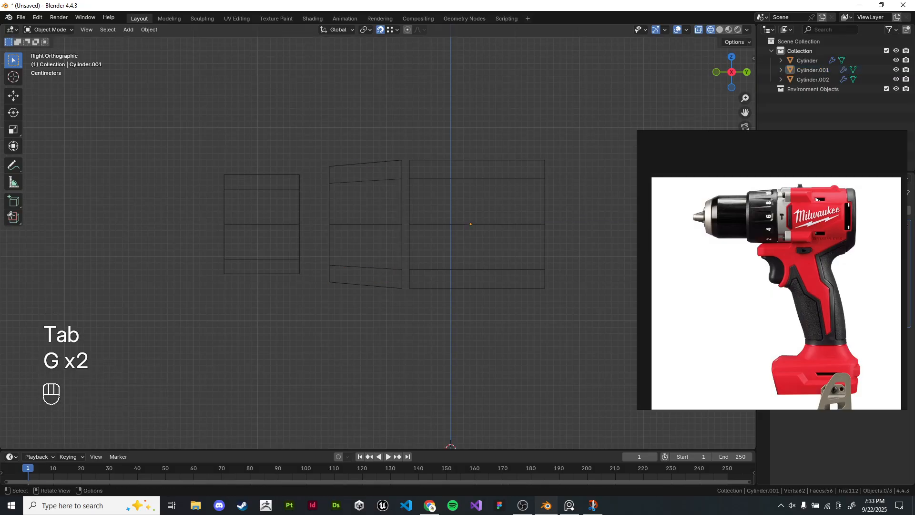
Step: Move the chuck about 0.05 m along Y up to the collar, scale its mesh to 0.916, and restore solid shading
click(299, 258)
key(g)
middle_click(308, 257)
click(330, 258)
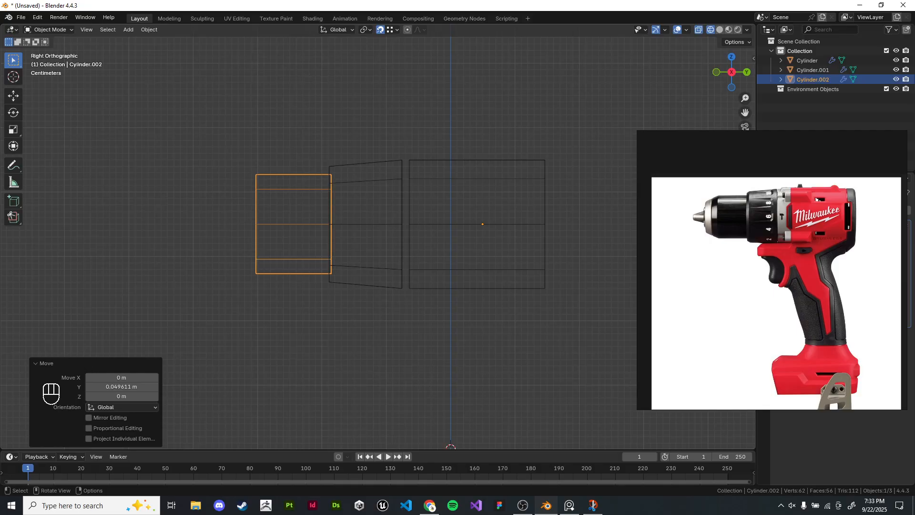
key(Tab)
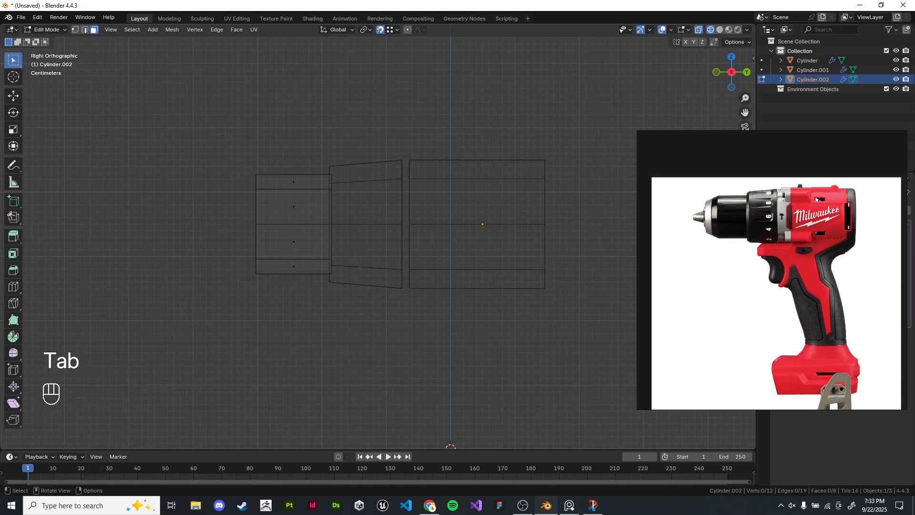
key(a)
key(s)
click(469, 317)
key(z)
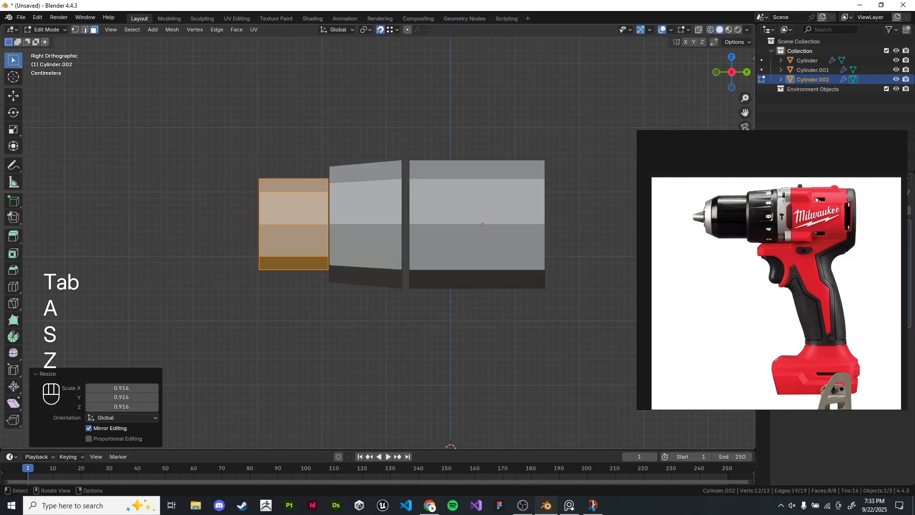
Step: Examine the chuck's size relative to the torque collar in front and perspective views
middle_drag(429, 276, 506, 310)
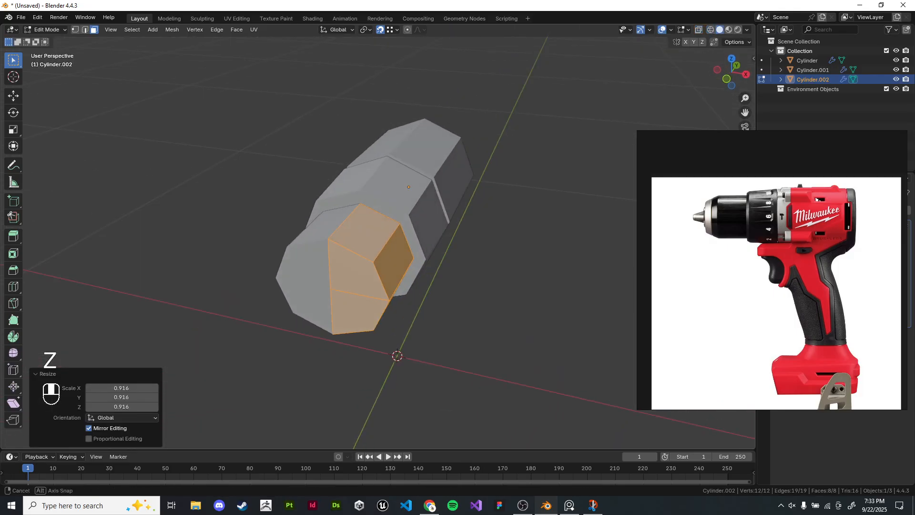
key(KP_1)
scroll(378, 224, up, 3)
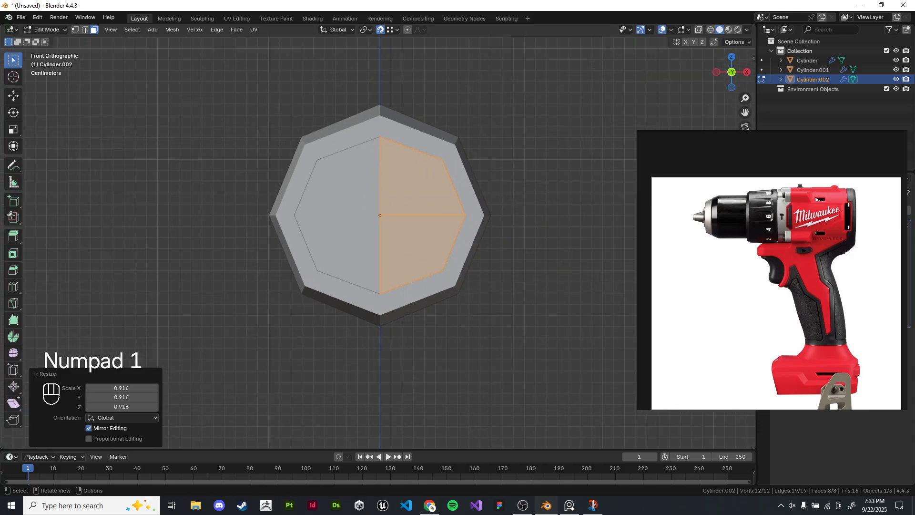
key(Tab)
key(Tab)
middle_drag(378, 225, 429, 238)
Step: Select the torque collar and open its mesh for editing in the front view
key(Tab)
click(406, 214)
key(Tab)
key(Tab)
key(Tab)
key(KP_1)
key(Tab)
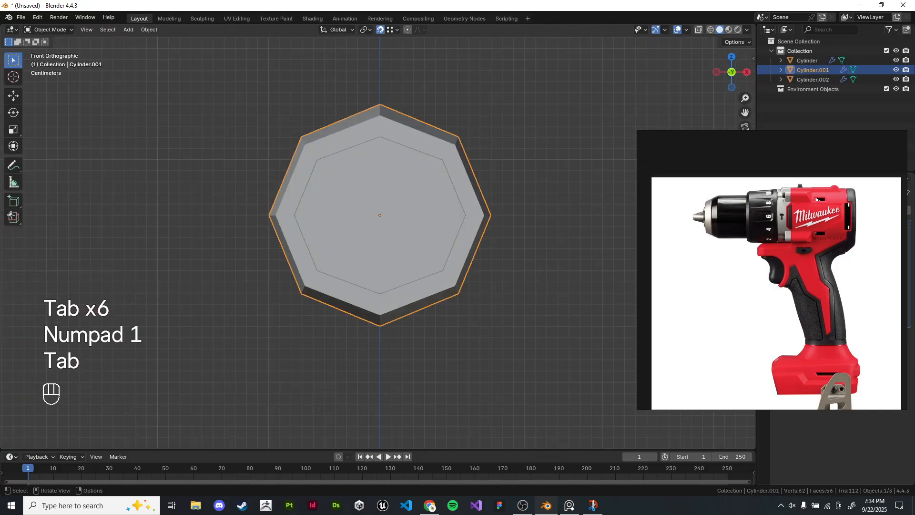
key(Tab)
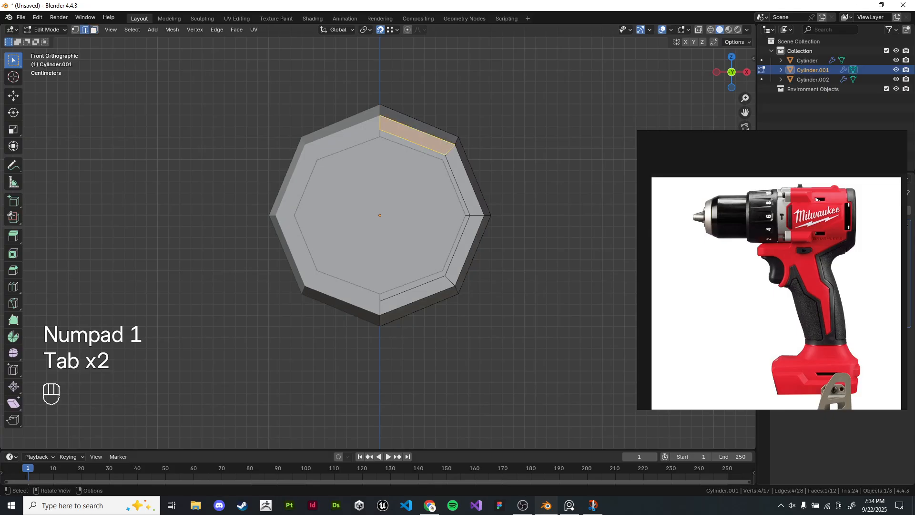
Step: Select the inset edges around the torque collar's front face and dissolve them
alt+shift+click(418, 130)
middle_drag(420, 143, 372, 167)
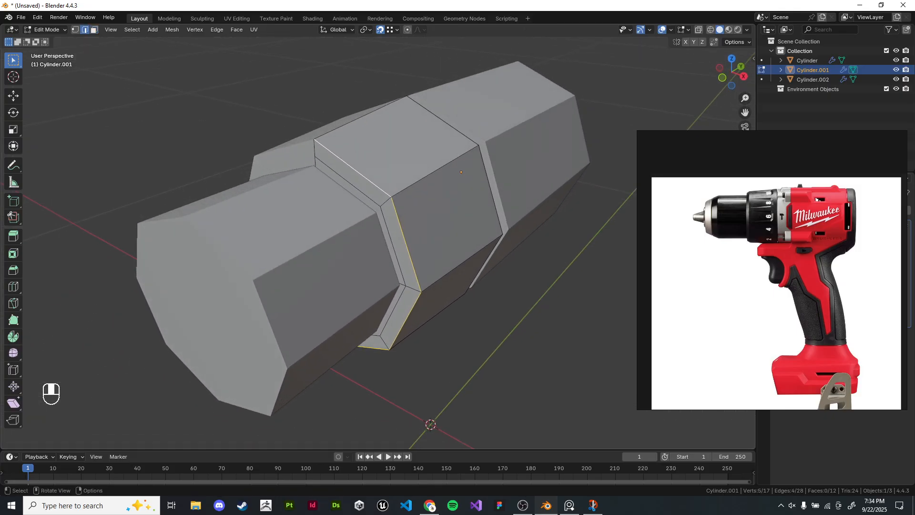
click(348, 181)
shift+click(393, 245)
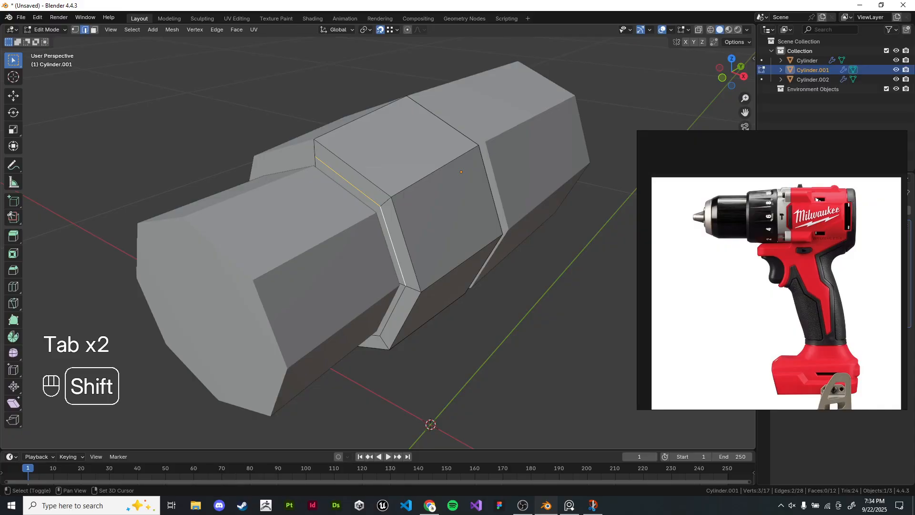
shift+click(392, 310)
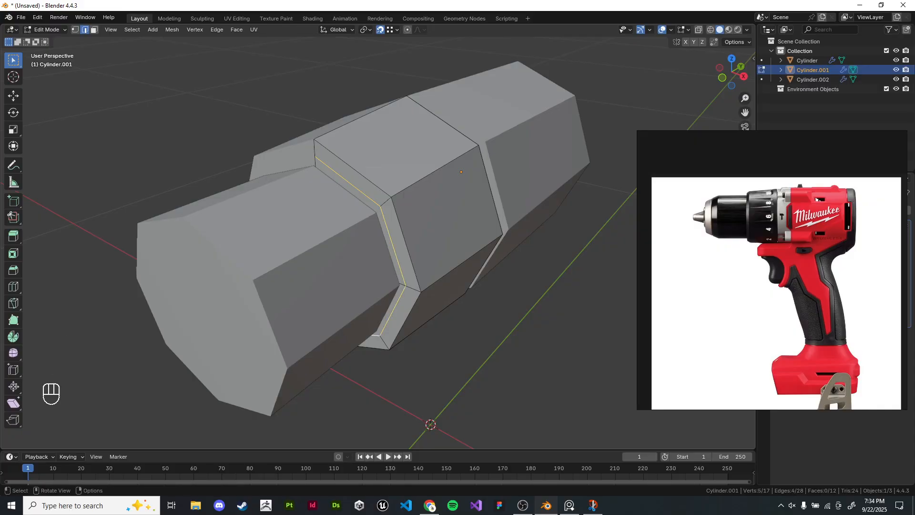
key(ctrl+x)
Step: Select all the edges of the torque collar's front rim and edge-slide them by a factor of -1
middle_drag(382, 238, 401, 225)
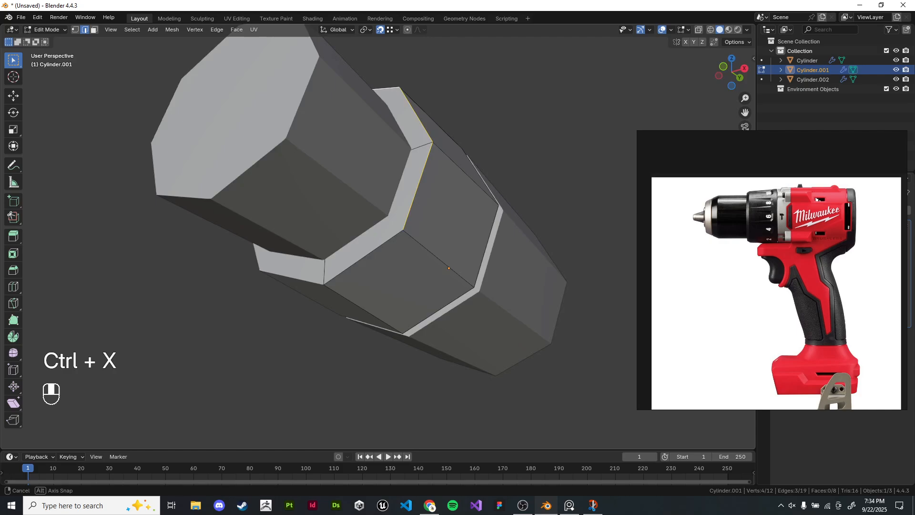
shift+click(364, 245)
scroll(382, 238, down, 5)
key(g)
key(g)
key(Return)
Step: Move the collar's front rim about -0.105 m along Y and, in the side view, back by about 0.019 m
key(g)
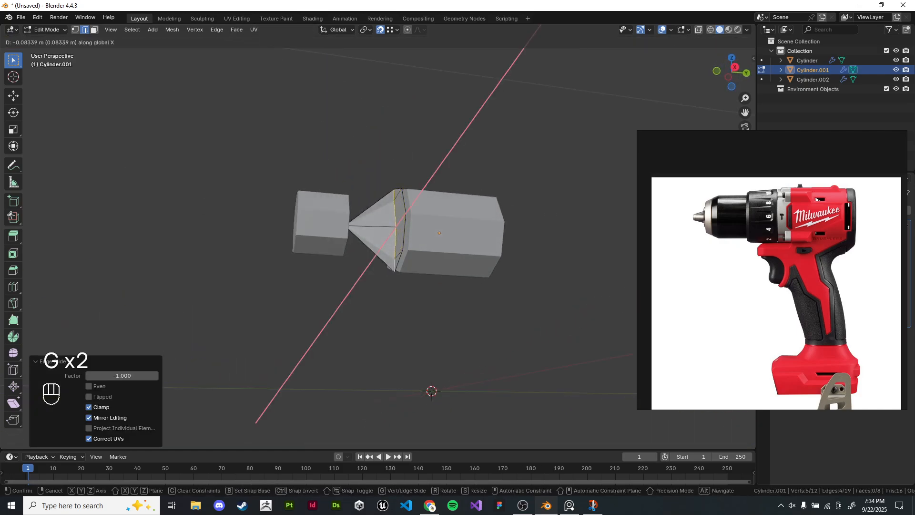
key(g)
key(Return)
key(KP_1)
key(KP_3)
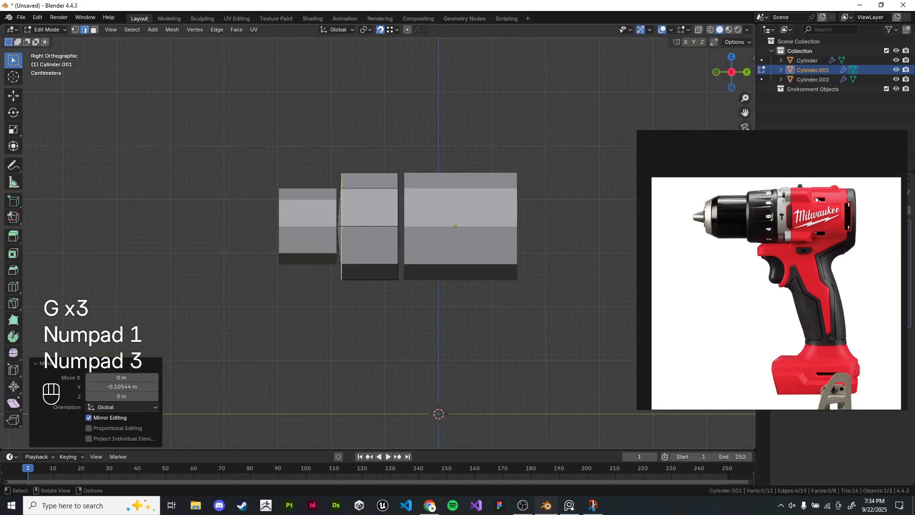
scroll(378, 237, up, 5)
key(g)
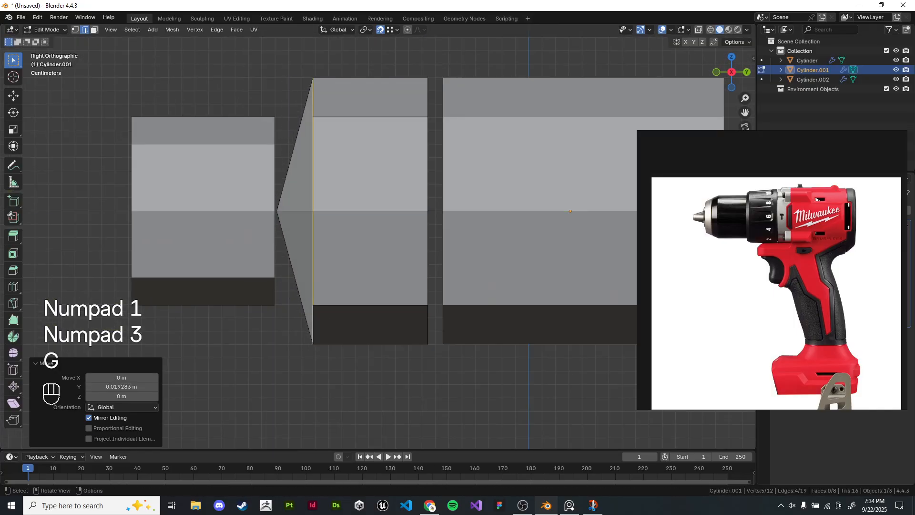
Step: In wireframe shading, delete the centre vertex protruding from the collar's front face, and restore solid shading
key(z)
key(x)
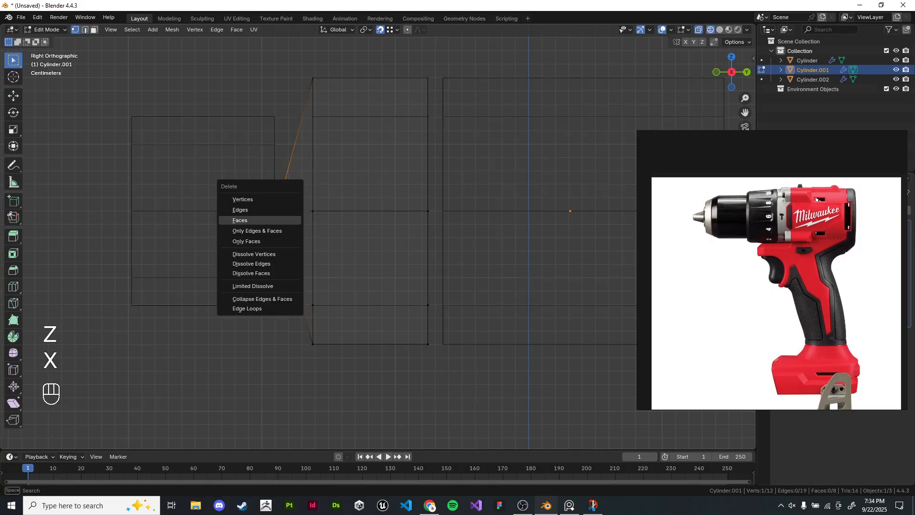
click(267, 199)
key(z)
middle_drag(321, 206, 363, 224)
Step: Delete the separate chuck object and fill the torque collar's open front rim with a single face
key(Tab)
key(x)
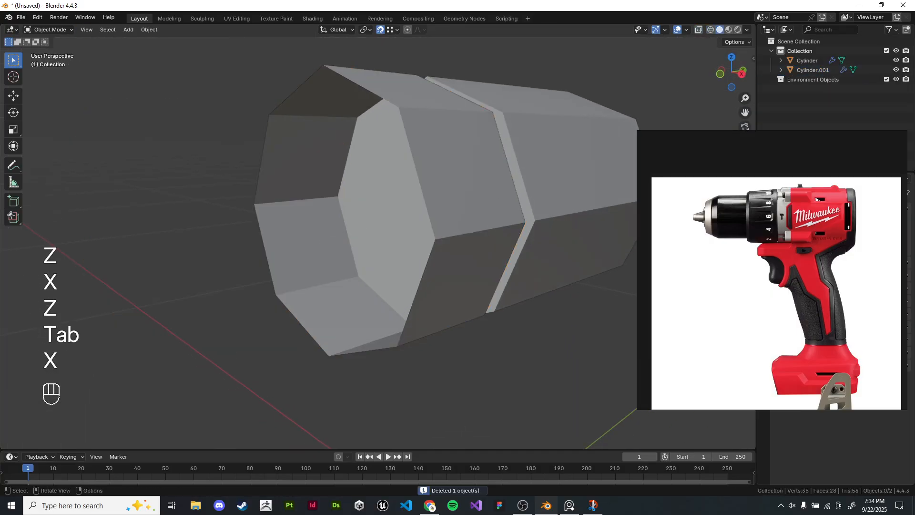
key(Tab)
alt+click(409, 144)
key(f)
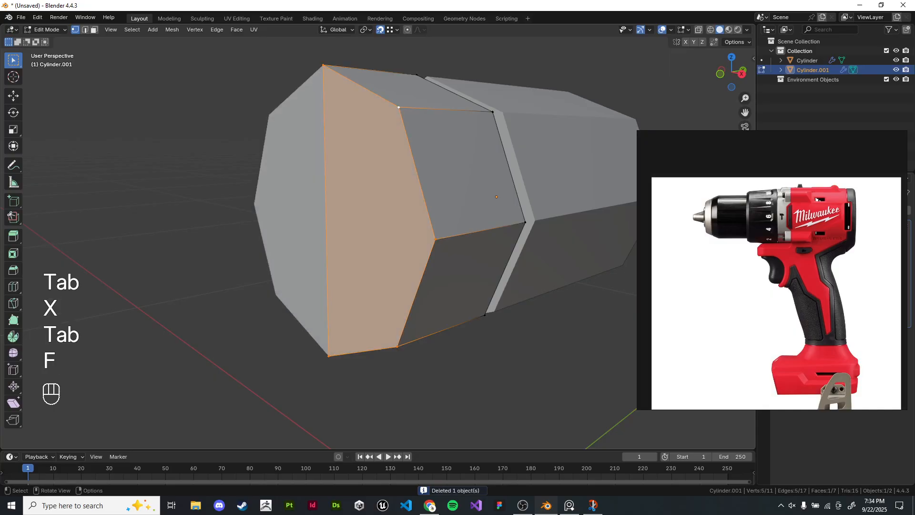
Step: Inset the collar's front face by about 0.015 m, duplicate the inset face in place and separate the copy as its own object
key(i)
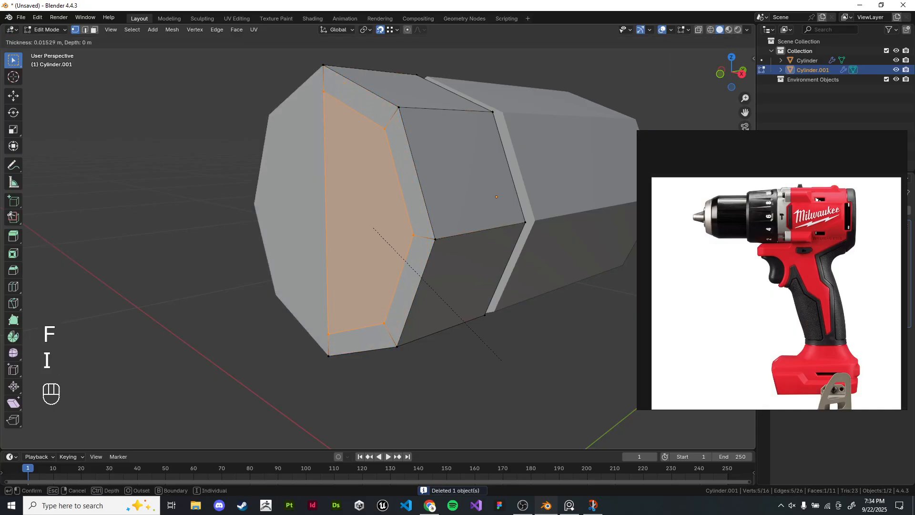
click(498, 360)
middle_drag(498, 360, 501, 254)
key(shift+d)
right_click(448, 344)
key(p)
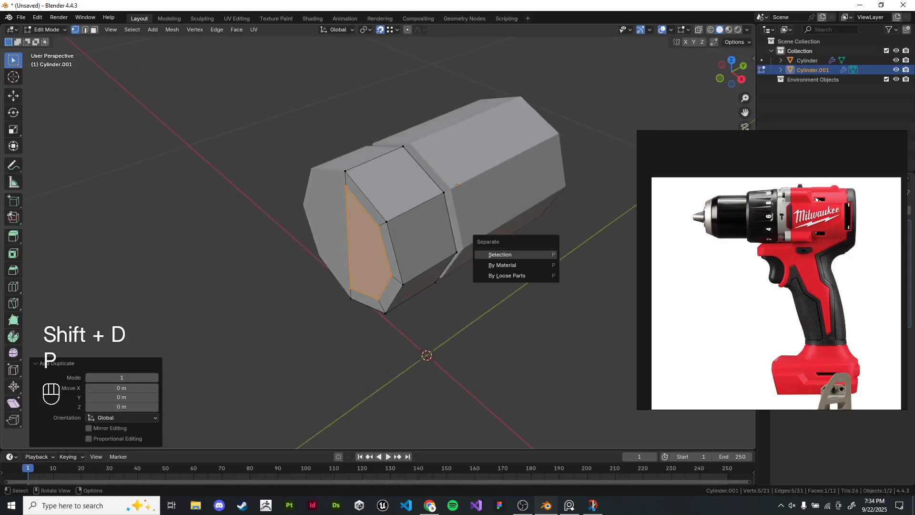
click(500, 254)
key(Tab)
click(353, 241)
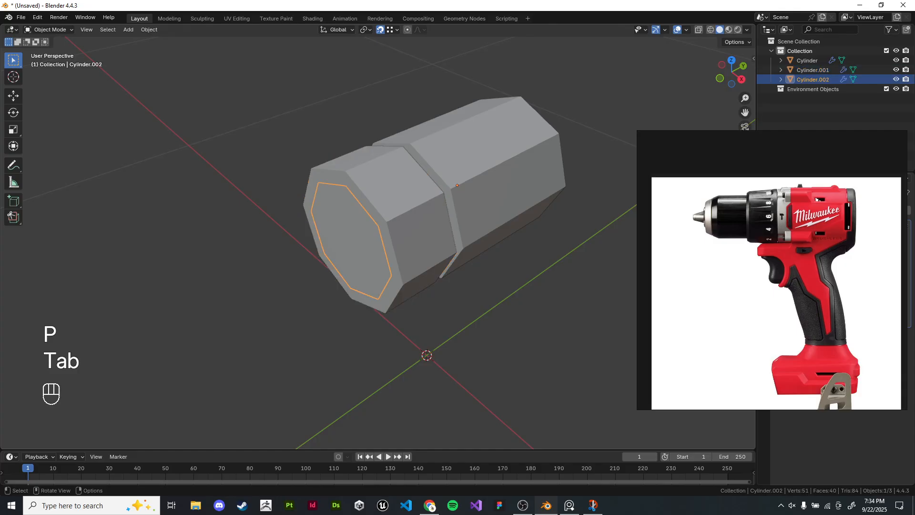
Step: Move the separated face slightly out from the collar and extrude it forward about 0.12 m as a chuck block
key(g)
key(Tab)
key(a)
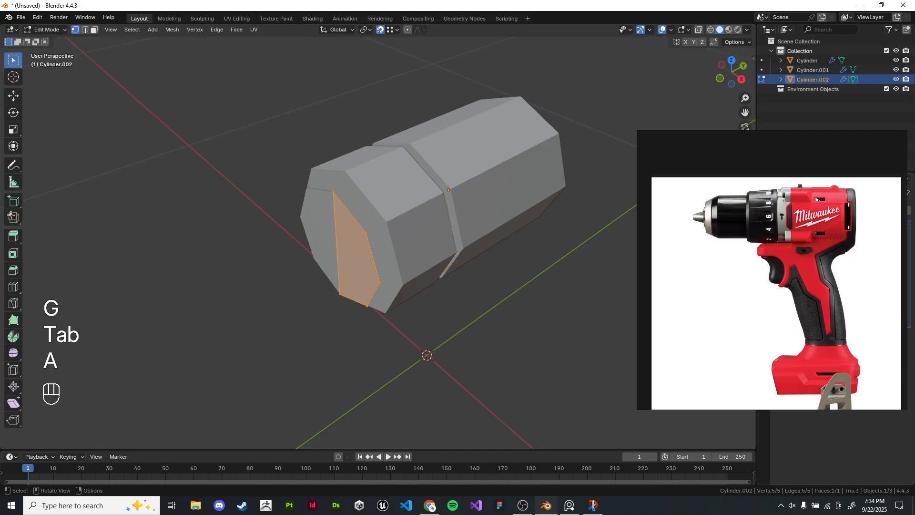
key(e)
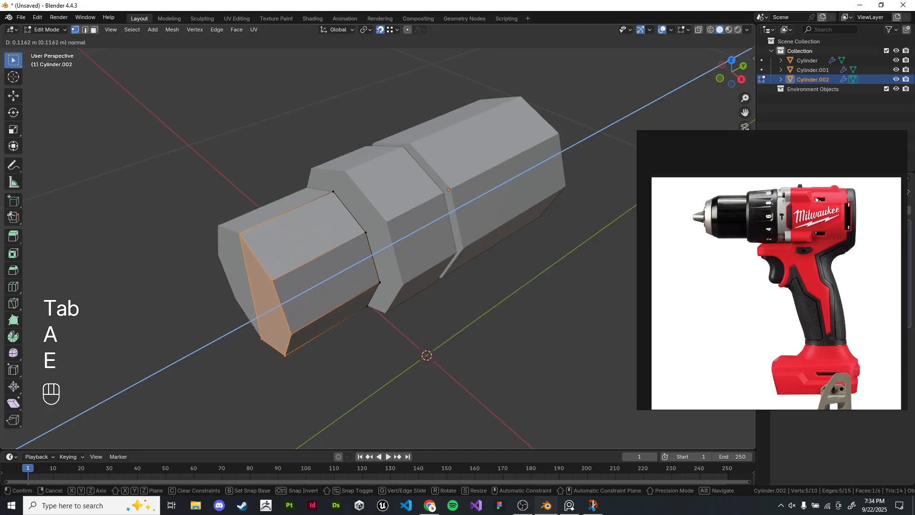
click(210, 362)
key(Tab)
click(210, 362)
Step: Add a loop cut around the torque collar and edge-slide it toward the front rim by a factor of -0.554
middle_drag(210, 362, 224, 348)
scroll(224, 348, up, 2)
middle_drag(453, 217, 426, 211)
click(426, 212)
key(Tab)
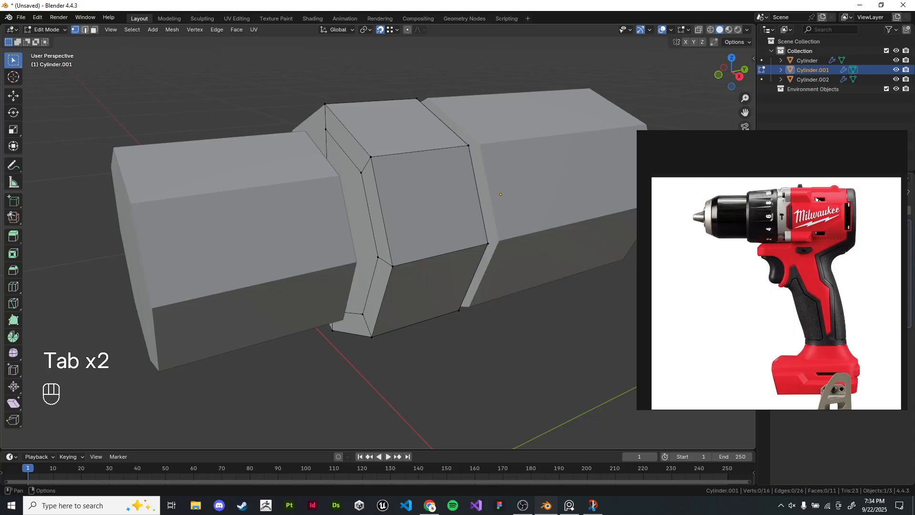
key(ctrl+r)
click(439, 257)
right_click(439, 256)
key(g)
key(g)
click(505, 382)
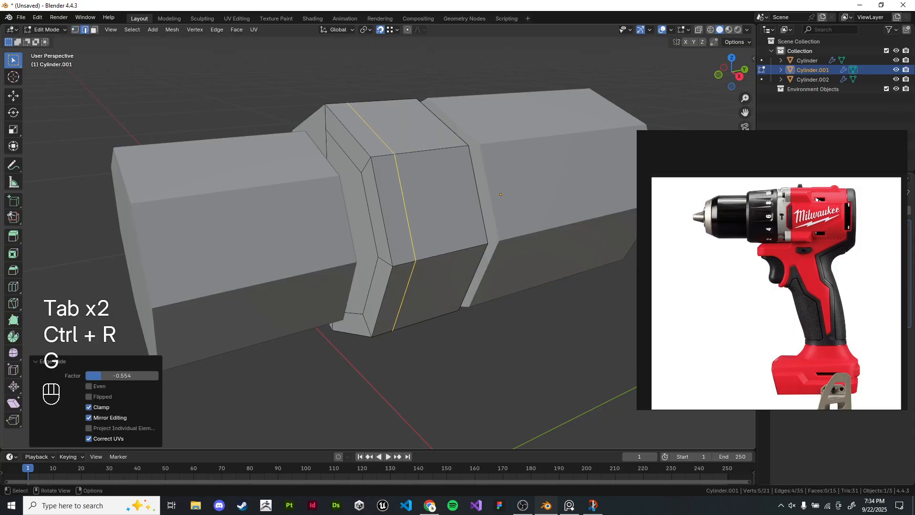
Step: Dissolve the collar's outer front edge loop so the sides taper directly to the inset rim, and view it from the right
click(382, 212)
alt+shift+click(382, 212)
key(ctrl+x)
key(z)
key(KP_1)
key(KP_3)
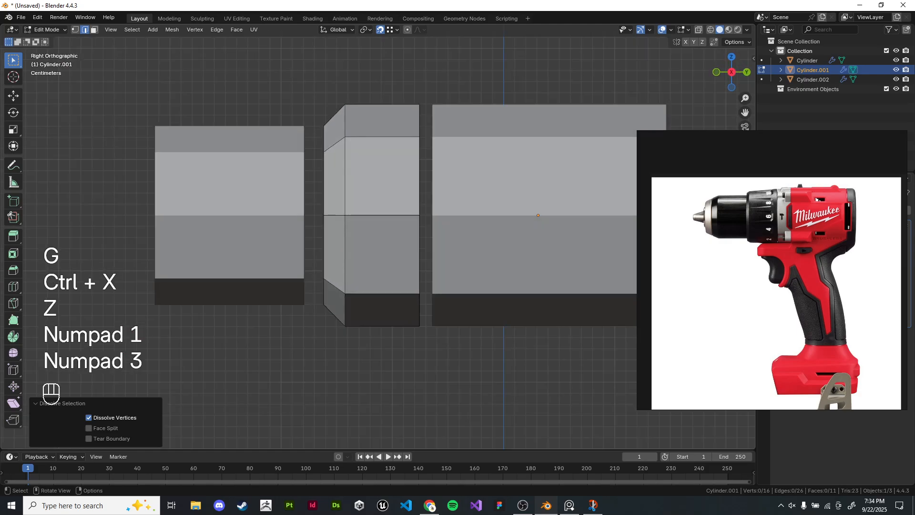
Step: In wireframe shading, dissolve the added edge loop around the collar to leave one continuous taper
key(Tab)
key(Tab)
key(z)
click(353, 215)
double_click(345, 193)
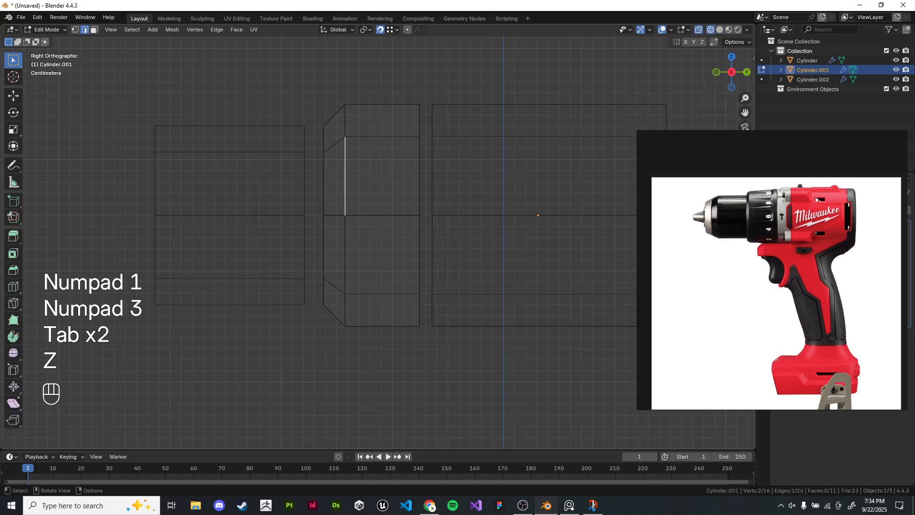
key(ctrl+x)
Step: Select the collar's rear rim and move it along Y toward the drill body, leaving a narrow gap
drag(392, 82, 452, 350)
key(g)
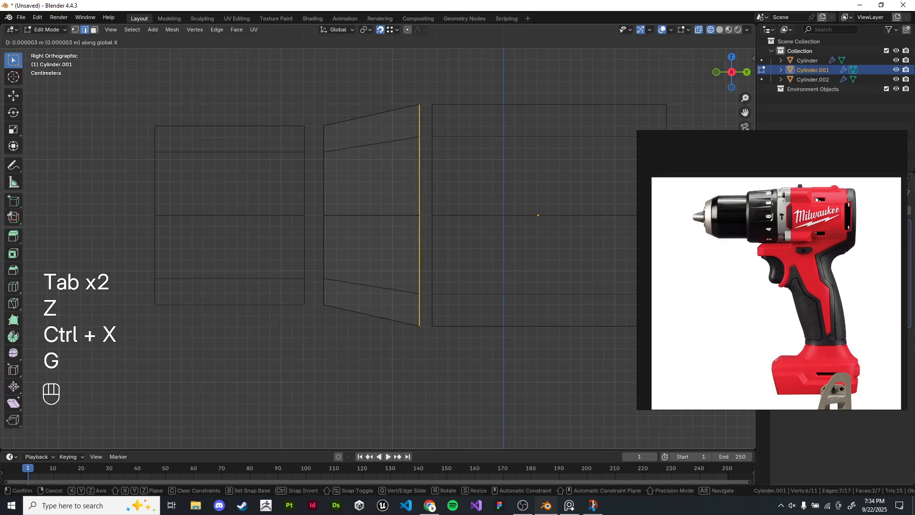
right_click(452, 351)
key(g)
key(y)
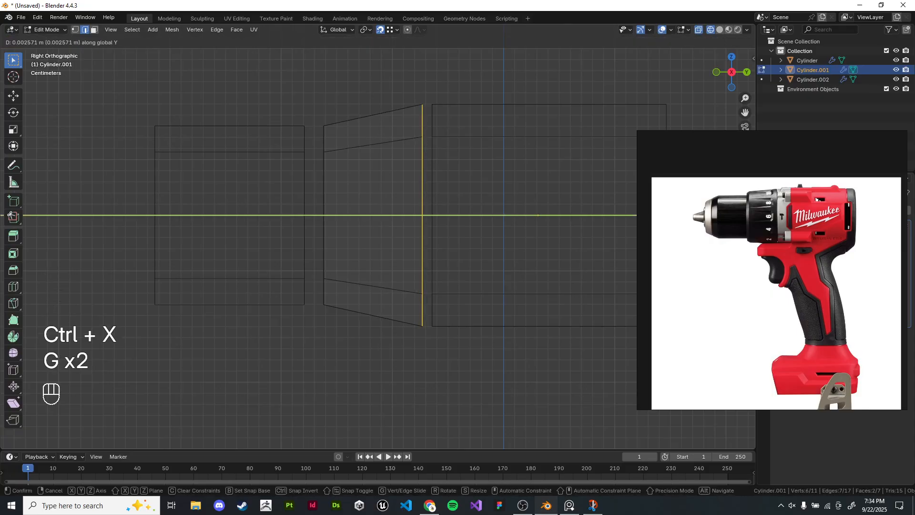
click(455, 348)
Step: Move the collar's front rim along Y toward the chuck block, leaving a narrow gap, and return to Object Mode
drag(310, 95, 350, 344)
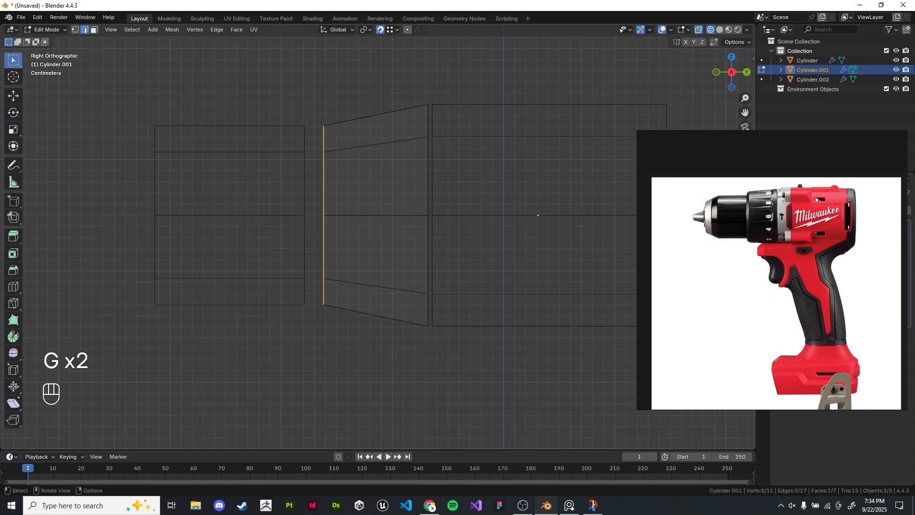
key(g)
middle_click(345, 341)
click(338, 340)
key(Tab)
scroll(338, 339, down, 3)
click(338, 339)
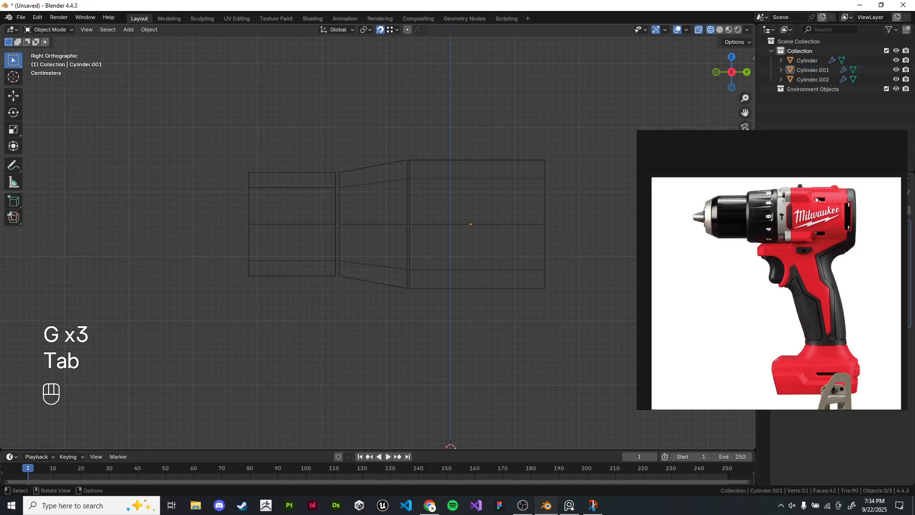
Step: Edit collar and chuck together, scale both chuck rims and the collar's front rim by 1.112, and move them about 0.005 m along Y
drag(307, 133, 354, 302)
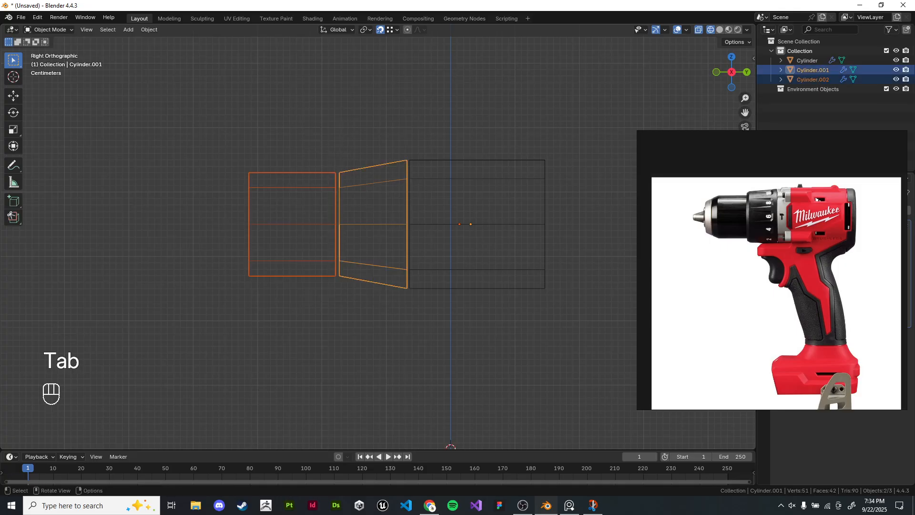
click(355, 310)
click(329, 276)
shift+click(355, 278)
key(Tab)
drag(308, 113, 342, 216)
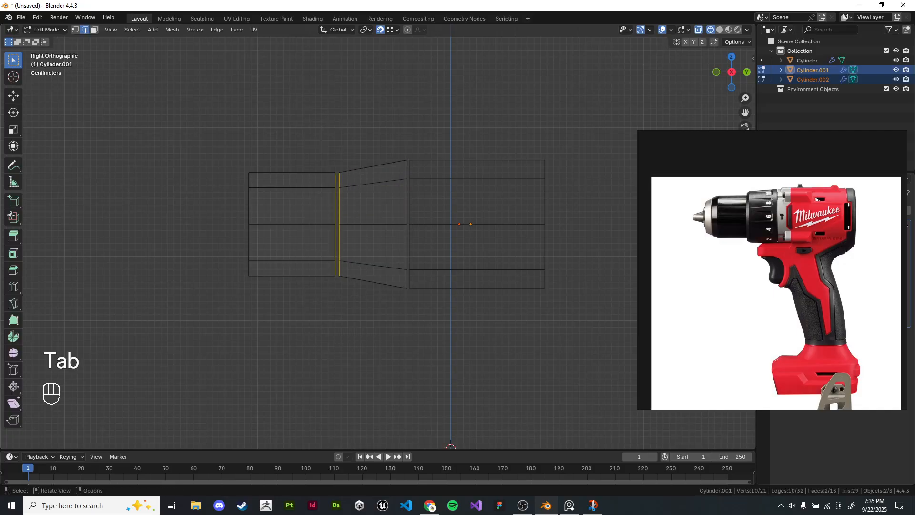
shift+drag(243, 120, 262, 213)
key(s)
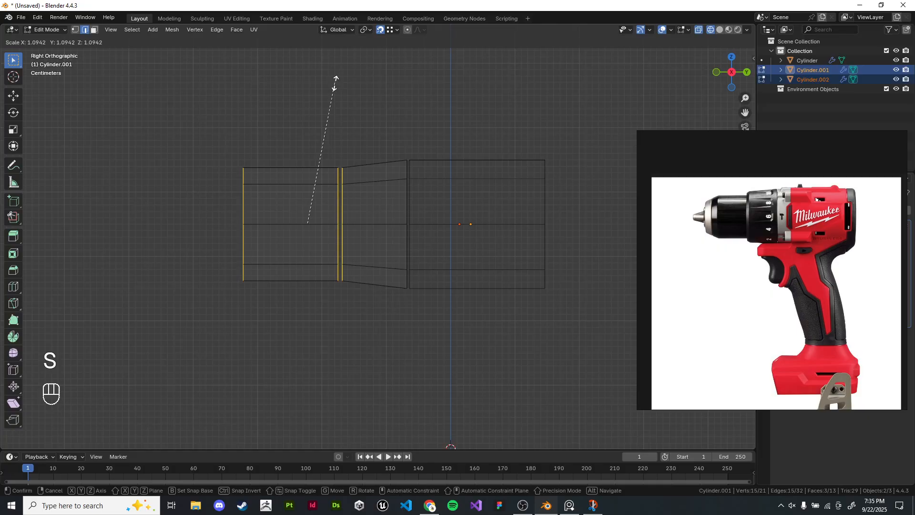
click(335, 82)
key(g)
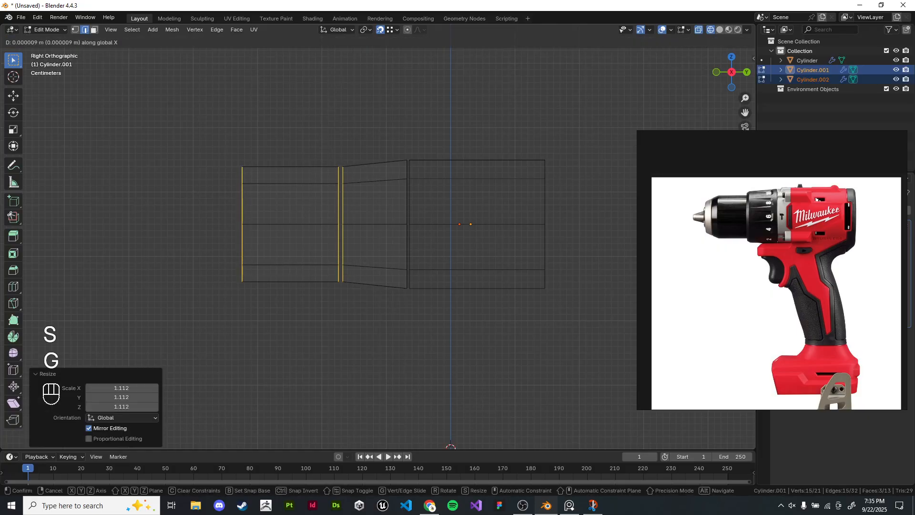
key(g)
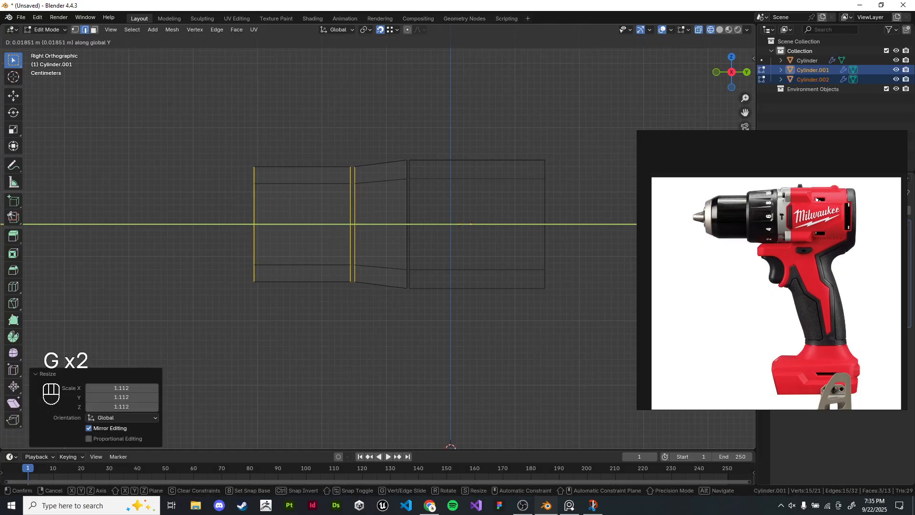
click(338, 81)
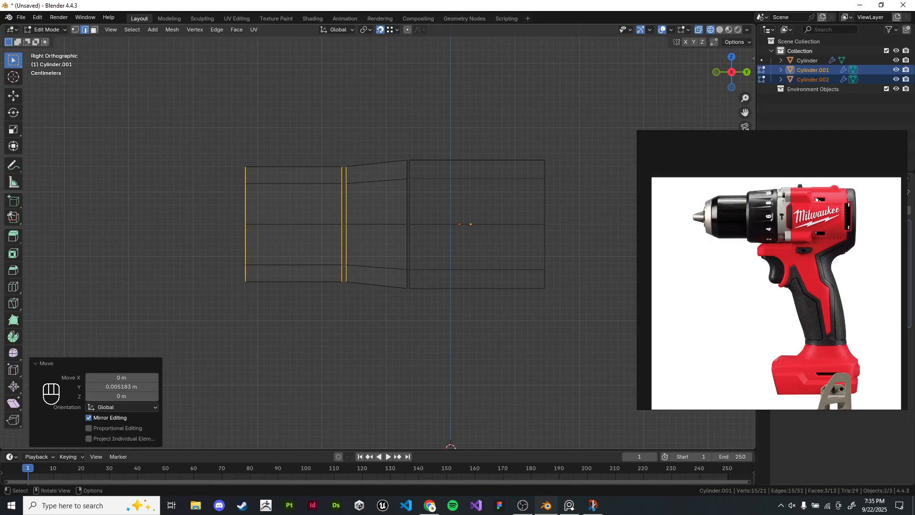
Step: Select the whole chuck block and try scaling it down, first excluding X and again uniformly in the front view
key(z)
drag(231, 126, 344, 371)
key(z)
drag(207, 117, 345, 370)
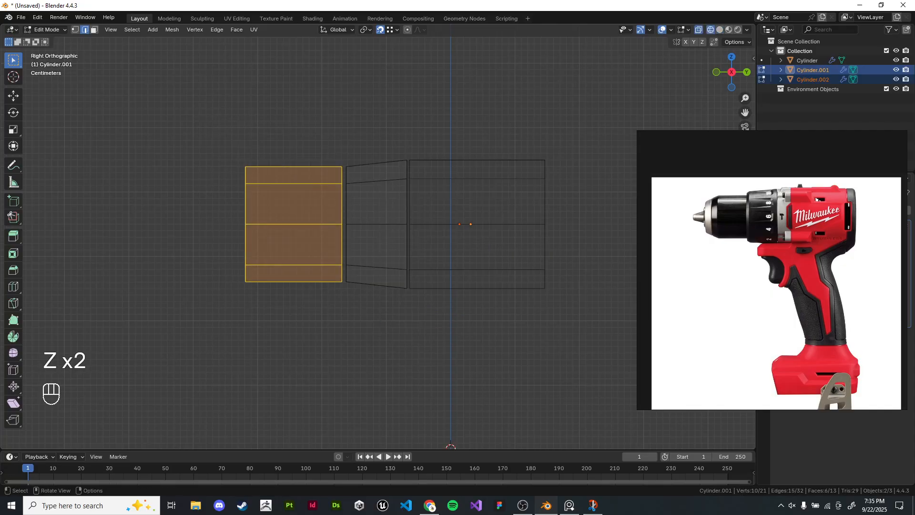
middle_drag(345, 371, 520, 329)
key(s)
key(shift+x)
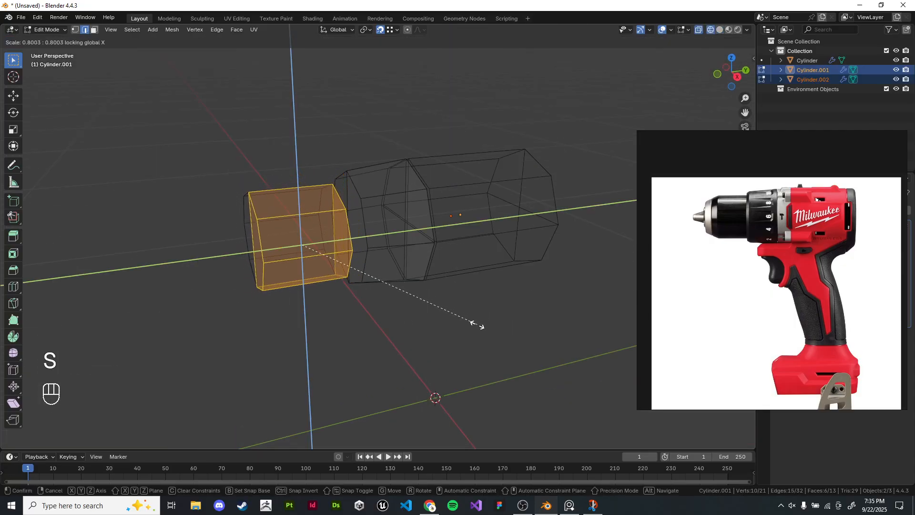
key(KP_1)
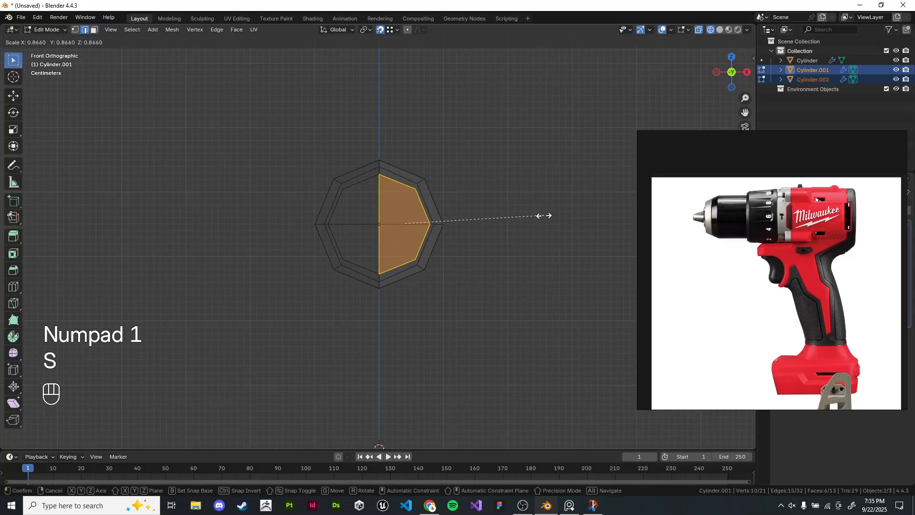
click(544, 219)
Step: Switch the transform pivot point to 3D Cursor and back to Bounding Box Center
click(366, 30)
click(386, 64)
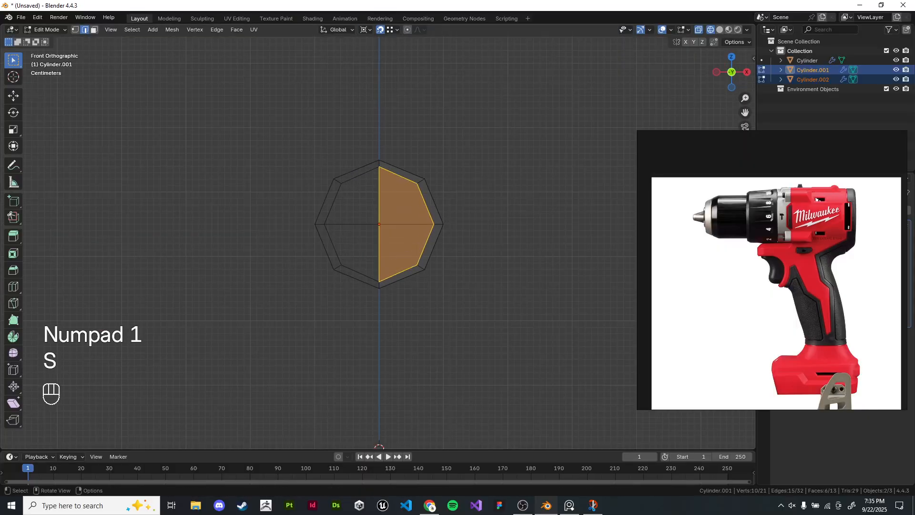
click(366, 30)
click(366, 29)
click(400, 54)
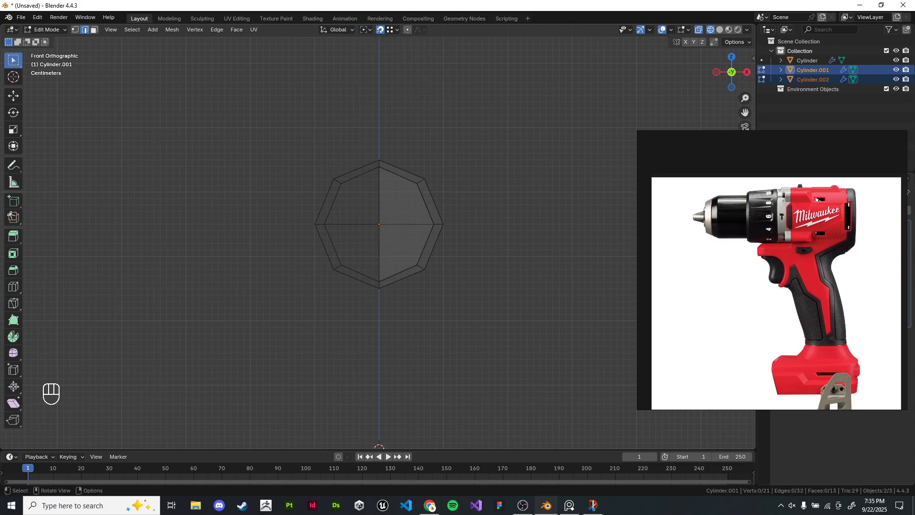
Step: Return to solid shading, select the chuck block's rim edge loops and try scaling them down in the front view
middle_drag(458, 229, 410, 243)
key(z)
click(347, 217)
alt+shift+click(290, 218)
click(291, 218)
alt+shift+click(291, 218)
alt+shift+click(291, 218)
alt+shift+click(347, 216)
key(ctrl+z)
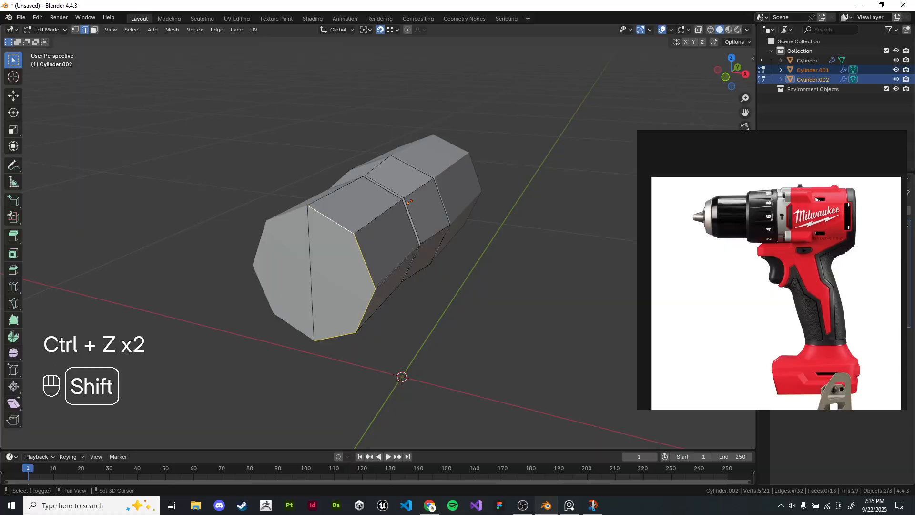
key(KP_1)
key(s)
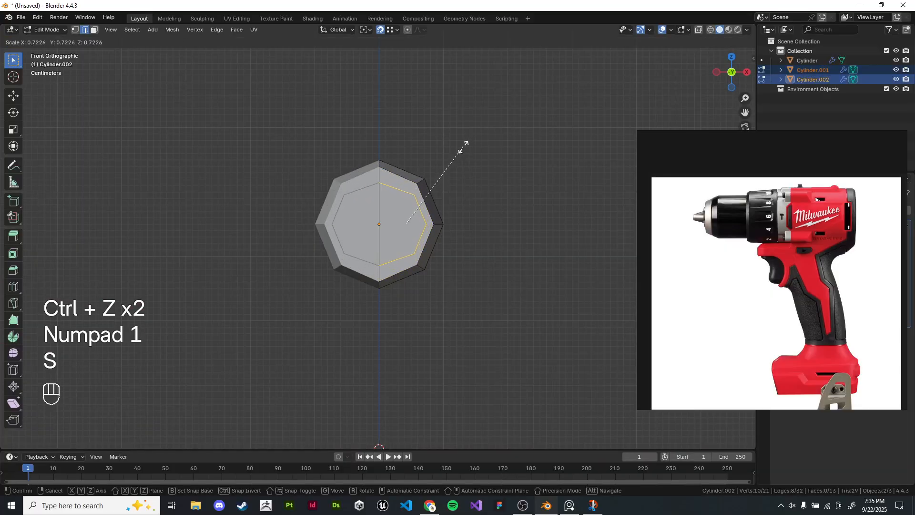
right_click(504, 135)
Step: Leave mesh editing and delete the separate chuck object
middle_drag(504, 134, 439, 168)
key(Tab)
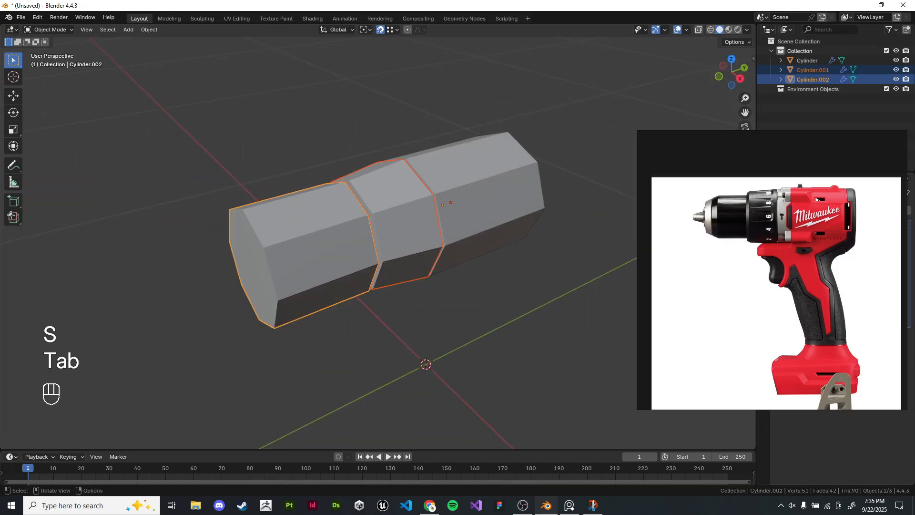
click(403, 228)
click(277, 238)
key(x)
click(268, 239)
Step: Delete the vertices of the torque collar's front face, leaving only its rear cap
click(391, 234)
key(Tab)
middle_drag(391, 234, 396, 233)
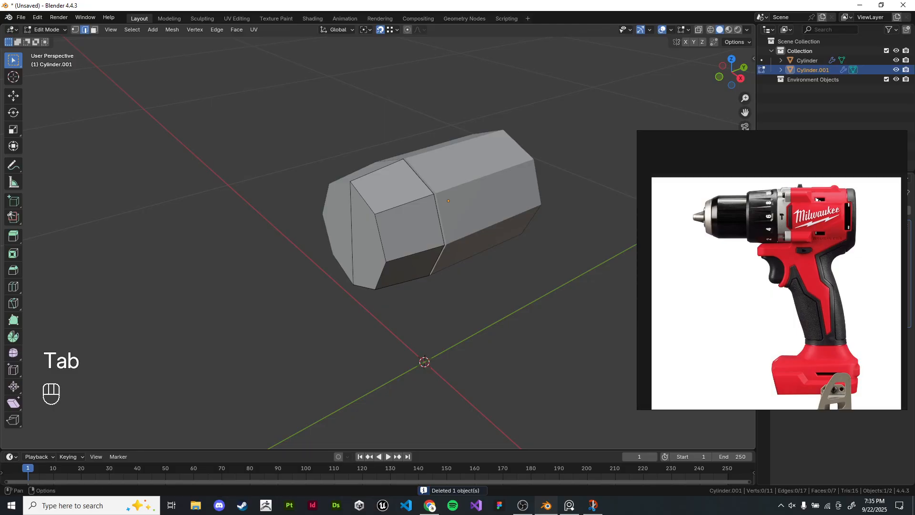
click(372, 239)
middle_drag(372, 237, 390, 234)
key(x)
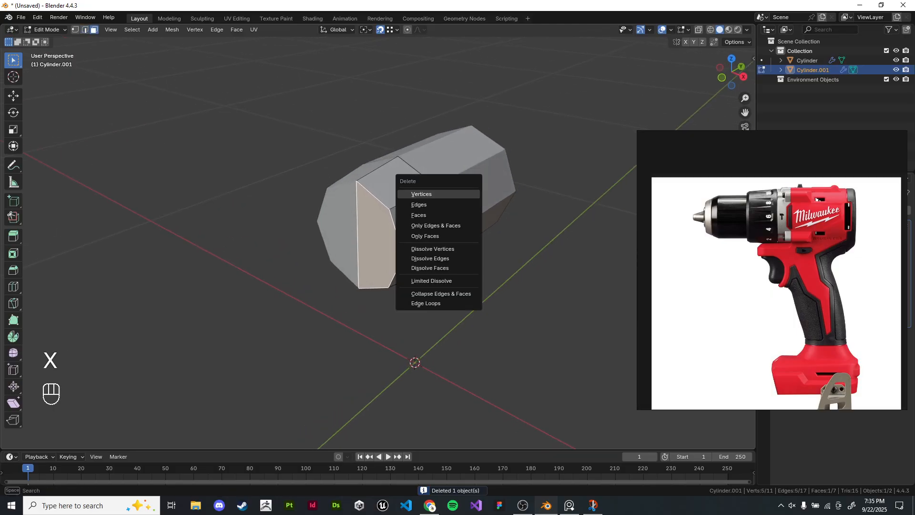
click(443, 194)
Step: Select the two remaining rear cap faces and extrude them forward to rebuild a shorter collar
middle_drag(443, 194, 430, 196)
click(421, 209)
shift+click(420, 250)
middle_drag(419, 250, 524, 182)
key(e)
click(381, 263)
right_click(381, 262)
key(ctrl+z)
scroll(434, 237, up, 2)
key(s)
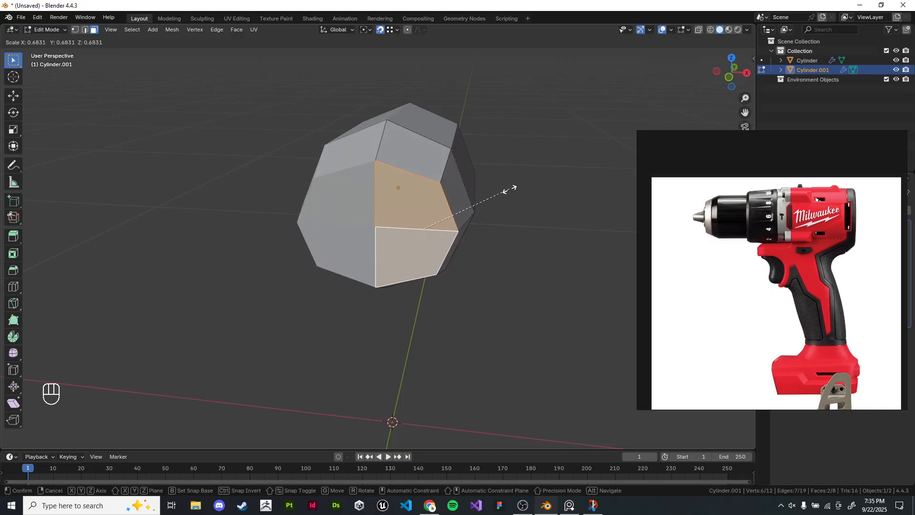
right_click(540, 192)
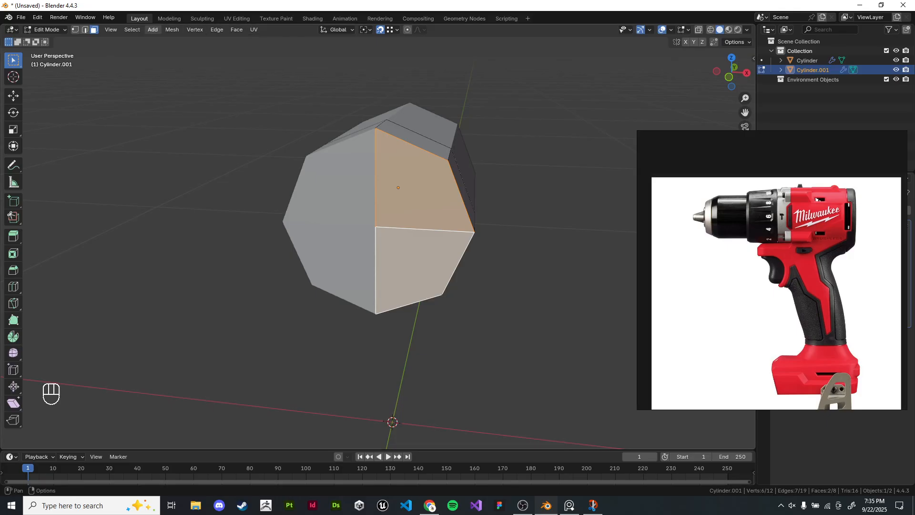
Step: Snap the 3D cursor to the centre vertex of the collar's front face
click(75, 30)
click(375, 227)
key(shift+s)
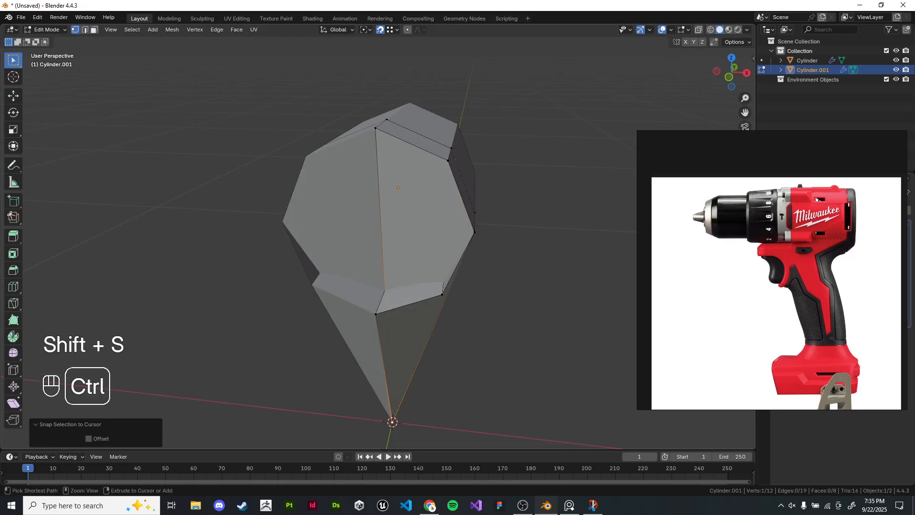
key(ctrl+z)
key(shift+s)
Step: Select the two faces of the collar's front cap and set the transform pivot point to the 3D Cursor
click(94, 29)
click(414, 198)
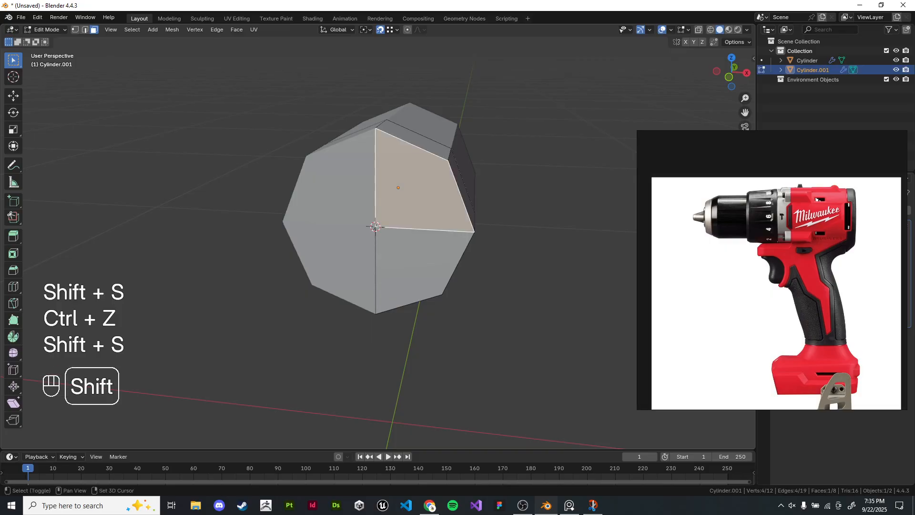
shift+click(410, 262)
click(366, 30)
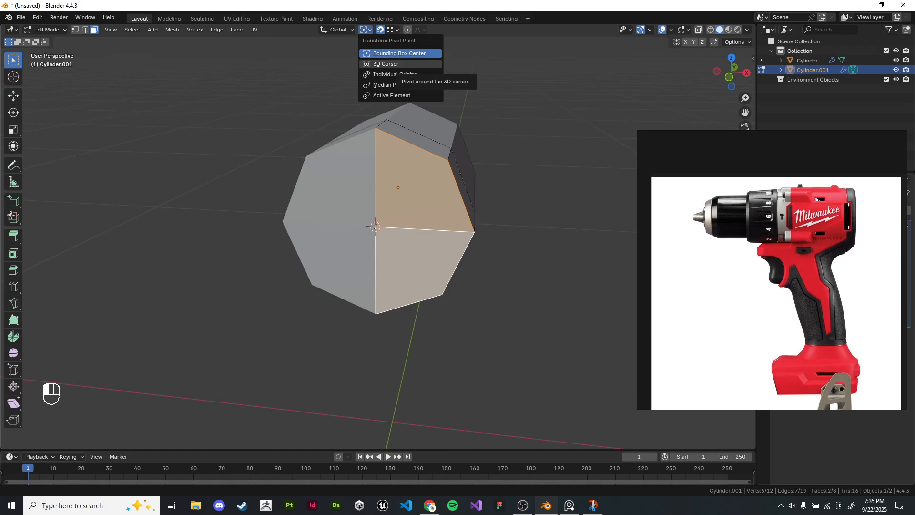
click(398, 66)
Step: Scale the collar's front faces down by 0.871 and again by 0.970 to taper the collar
middle_drag(544, 130, 535, 125)
key(s)
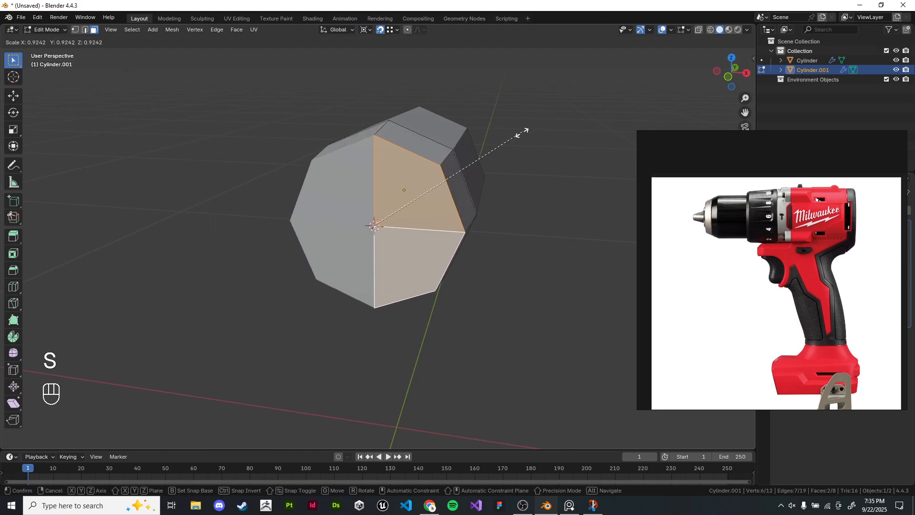
click(521, 133)
key(KP_1)
key(s)
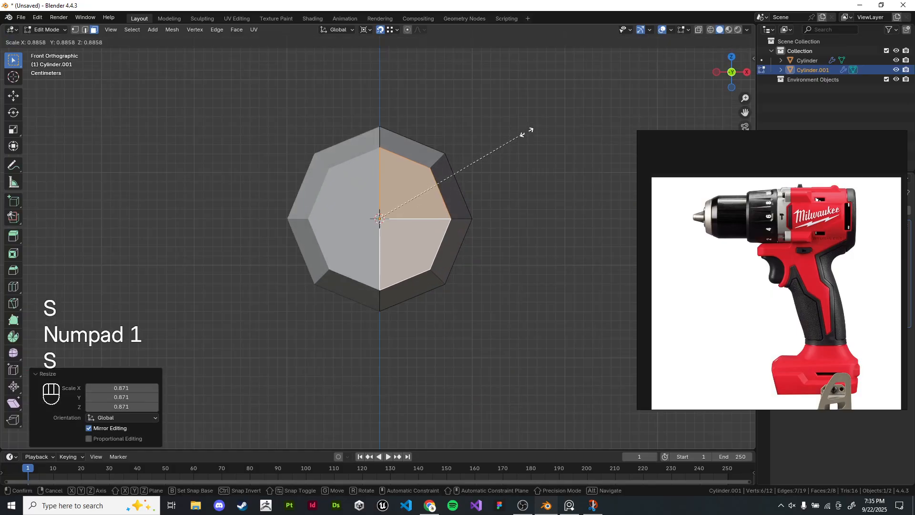
click(541, 124)
middle_drag(540, 124, 512, 139)
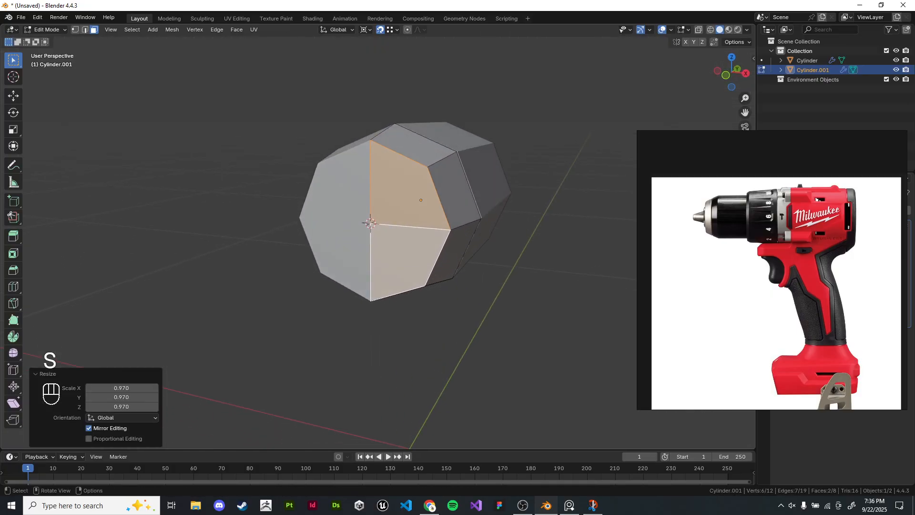
shift+right_click(406, 171)
key(s)
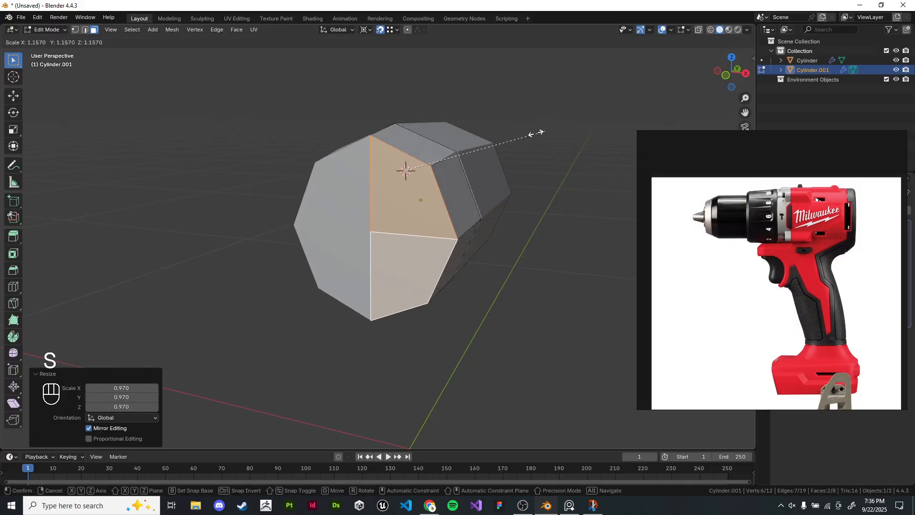
right_click(536, 133)
Step: Snap the 3D cursor back to the centre vertex of the collar's front face
click(75, 29)
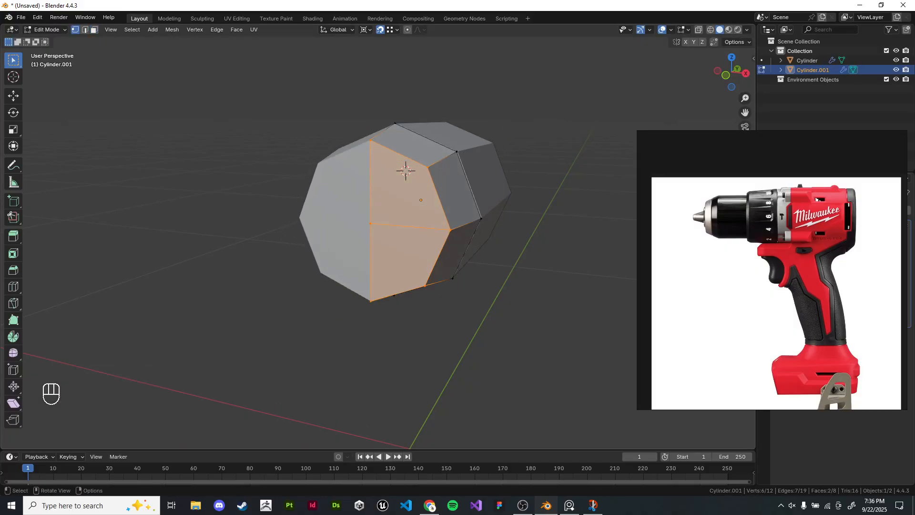
click(370, 224)
key(shift+s)
click(548, 177)
Step: Reselect the two front faces of the collar and inset them slightly
key(3)
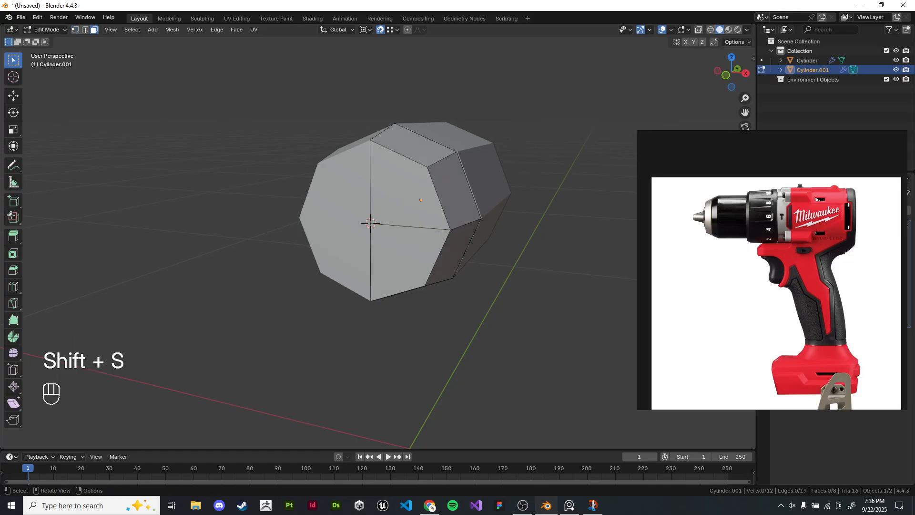
click(410, 191)
shift+click(410, 262)
mouse_move(548, 158)
middle_down()
mouse_move(570, 137)
mouse_move(453, 162)
mouse_move(430, 218)
mouse_move(464, 192)
middle_up()
key(KP_1)
key(s)
click(567, 137)
key(z)
key(KP_3)
key(i)
click(431, 218)
Step: Duplicate the inset front faces, pull the copy forward and separate it into its own object for the chuck
key(shift+d)
right_click(463, 192)
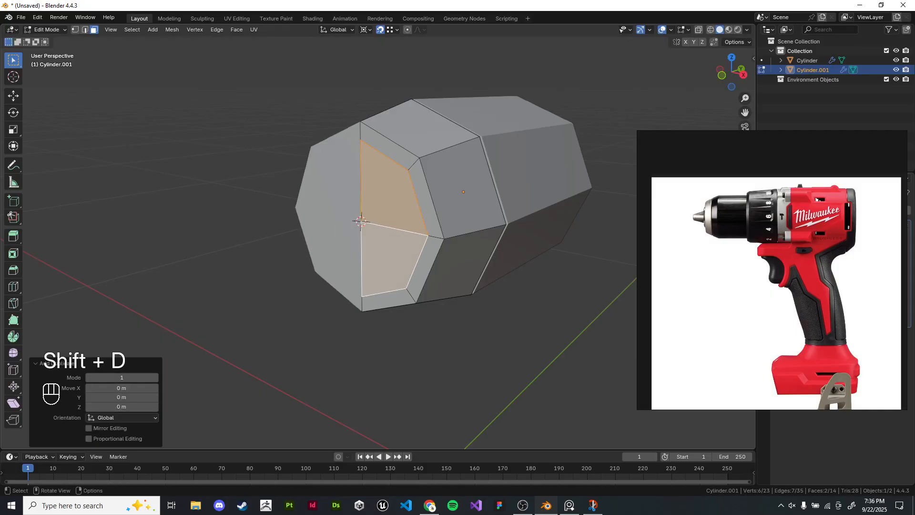
key(g)
click(482, 328)
key(p)
click(481, 331)
key(Tab)
Step: Extrude all faces of the new chuck object forward by about 0.13 m
key(Tab)
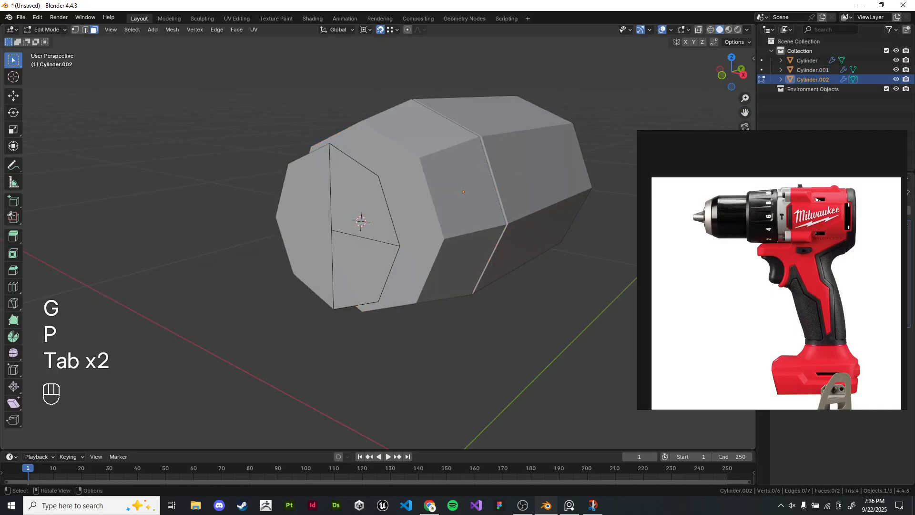
key(a)
key(e)
click(238, 215)
key(KP_3)
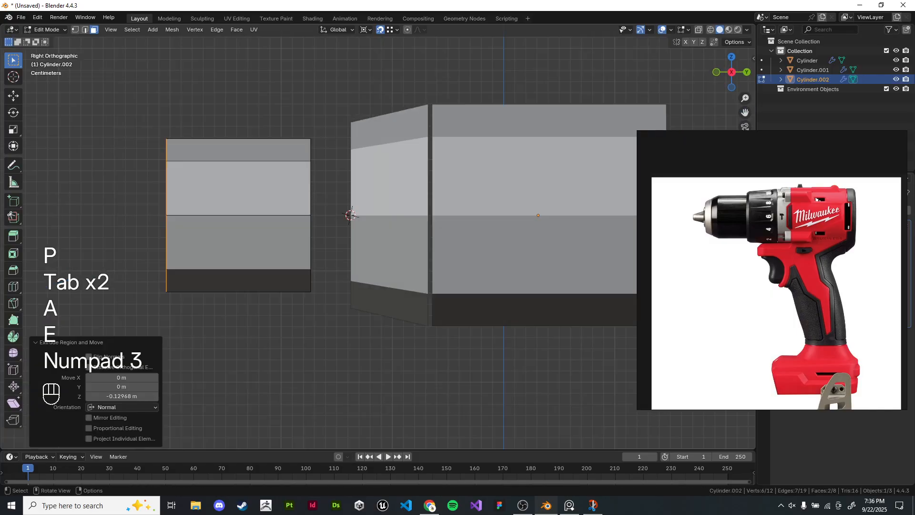
Step: Move the chuck object back about 0.044 m along Y so its rear end sits inside the collar, and deselect it
key(Tab)
key(g)
key(g)
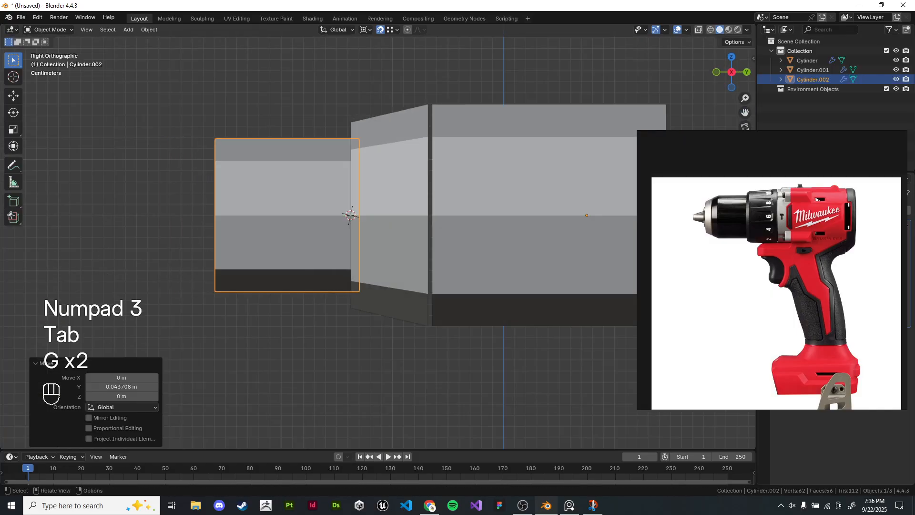
scroll(378, 239, down, 2)
key(alt+a)
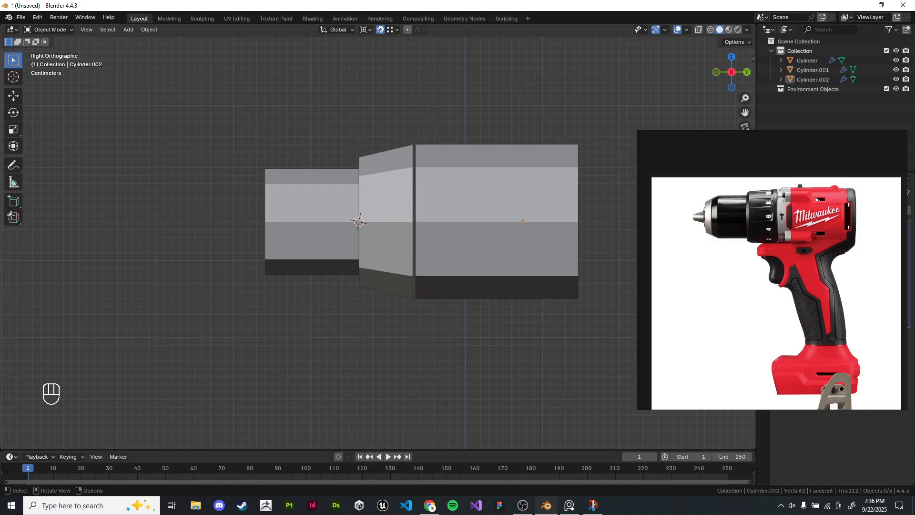
Step: Open the chuck's mesh for editing and compare its side profile with the close-up chuck reference
middle_drag(282, 205, 455, 262)
click(331, 229)
key(KP_1)
key(KP_3)
key(Tab)
key(KP_3)
key(KP_3)
scroll(379, 241, up, 4)
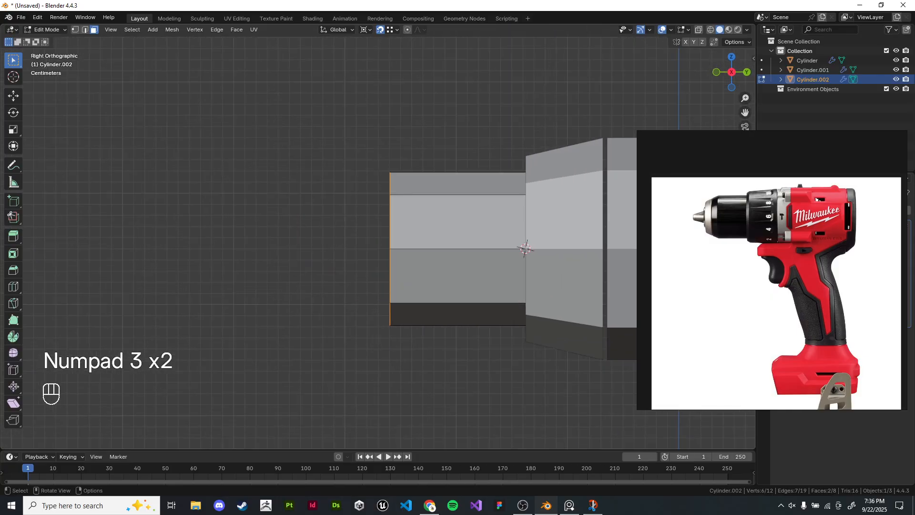
scroll(717, 205, up, 4)
scroll(722, 205, up, 2)
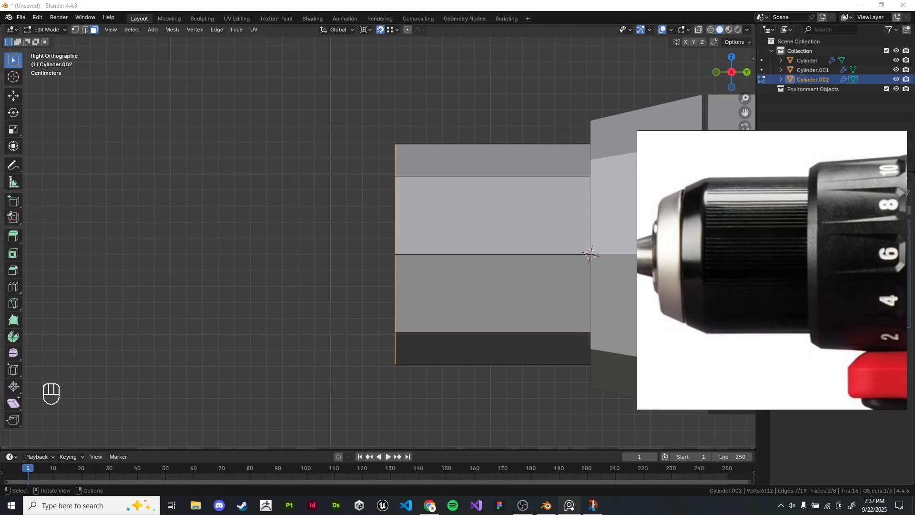
Step: Select the chuck's two front faces and extrude them forward by about 0.019 m
scroll(379, 242, down, 4)
middle_drag(343, 229, 408, 267)
shift+middle_drag(408, 267, 373, 285)
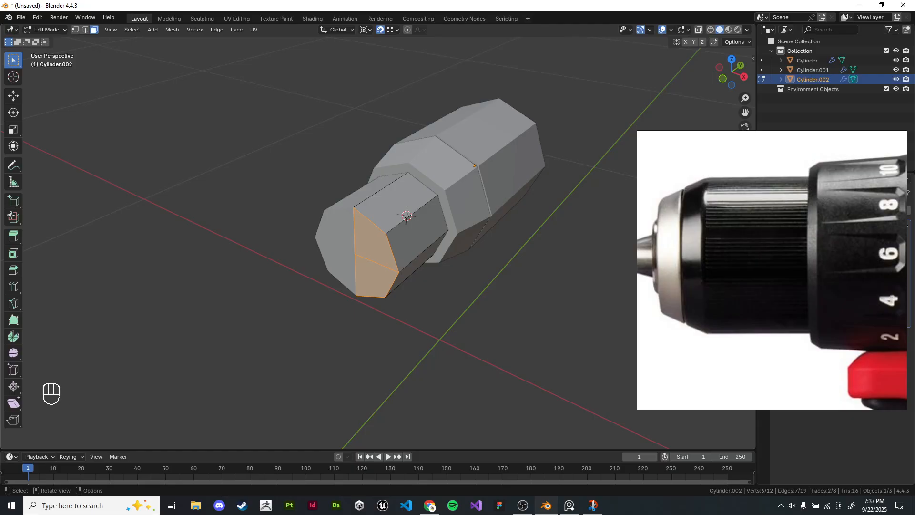
shift+middle_drag(405, 238, 416, 223)
scroll(395, 223, up, 2)
scroll(385, 221, up, 1)
scroll(406, 218, up, 2)
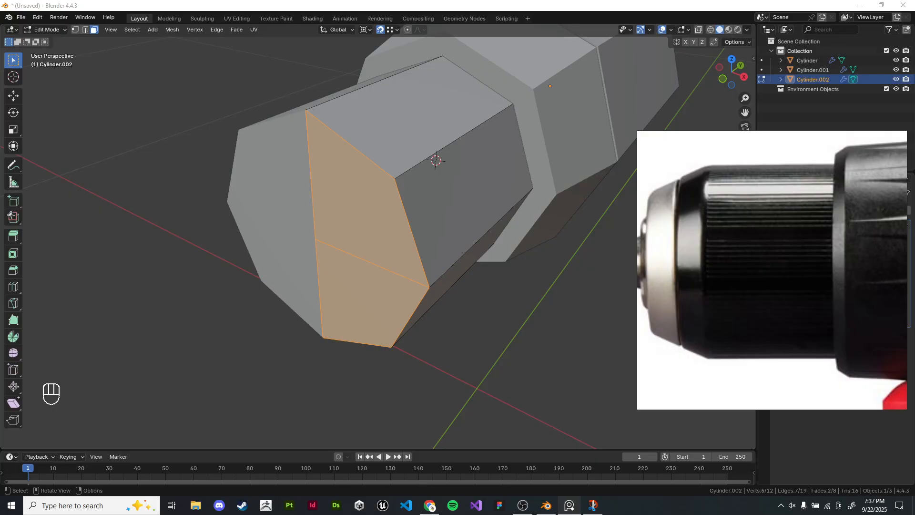
click(534, 334)
click(365, 209)
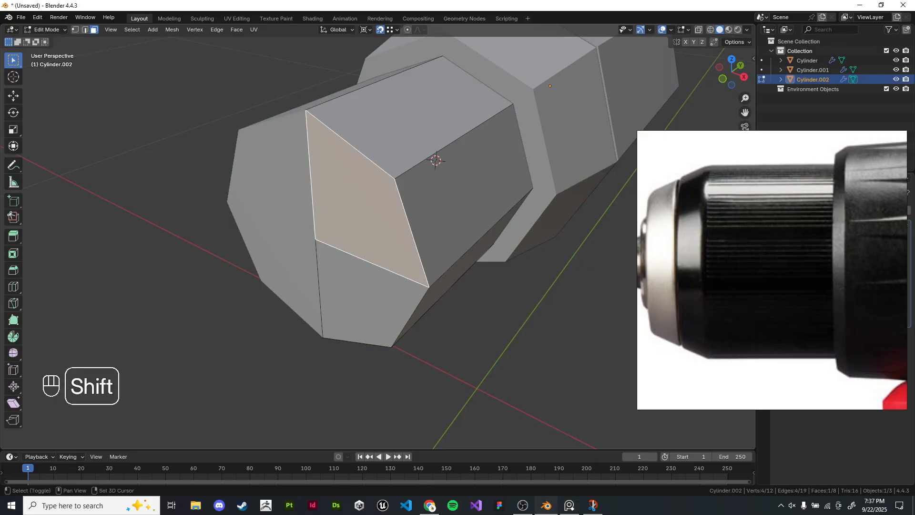
shift+click(367, 301)
key(e)
click(436, 160)
middle_drag(435, 158, 452, 200)
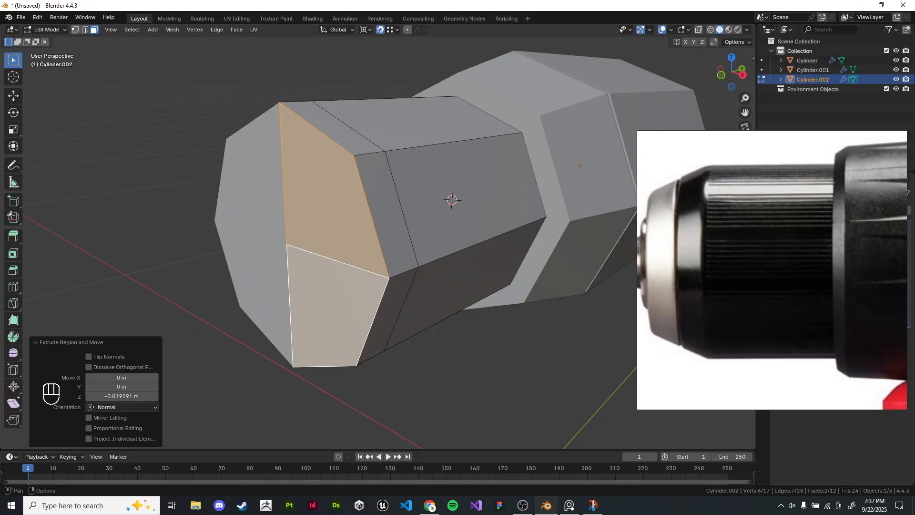
Step: Snap the 3D cursor to the centre vertex of the chuck's front face
click(76, 30)
click(287, 245)
key(shift+s)
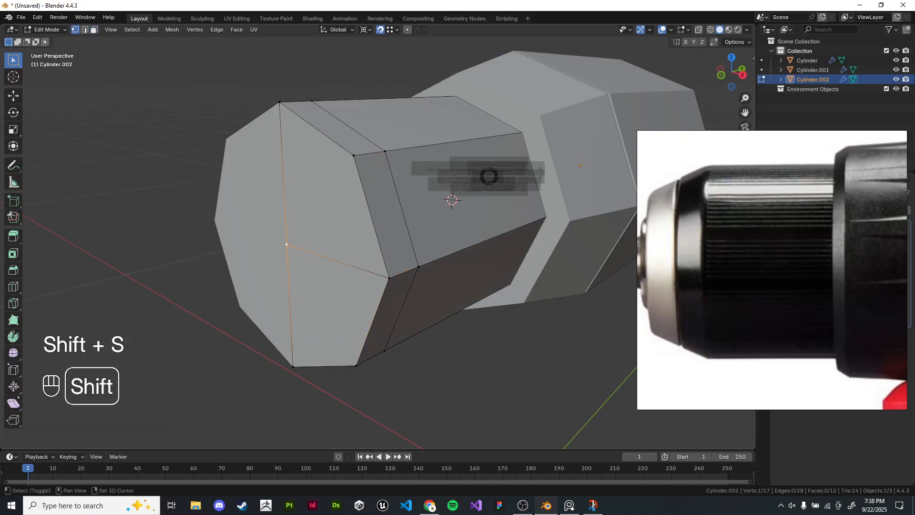
key(shift+s)
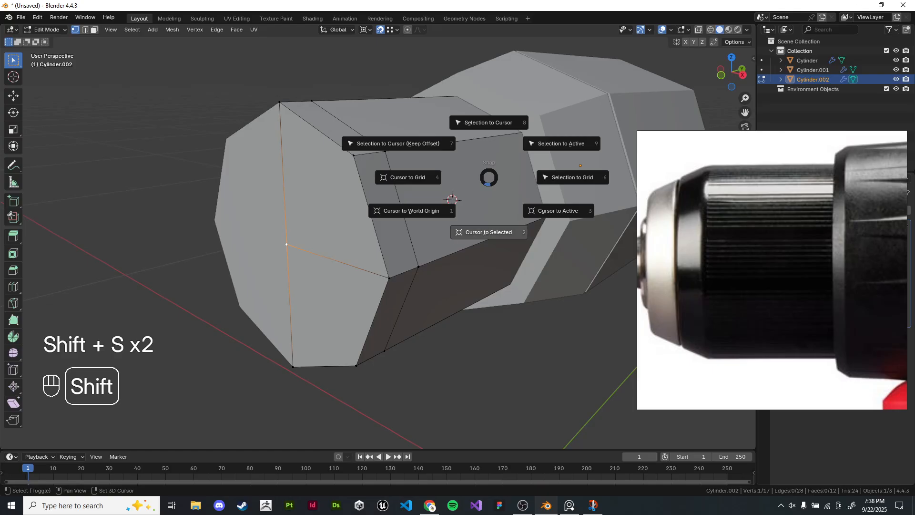
click(488, 232)
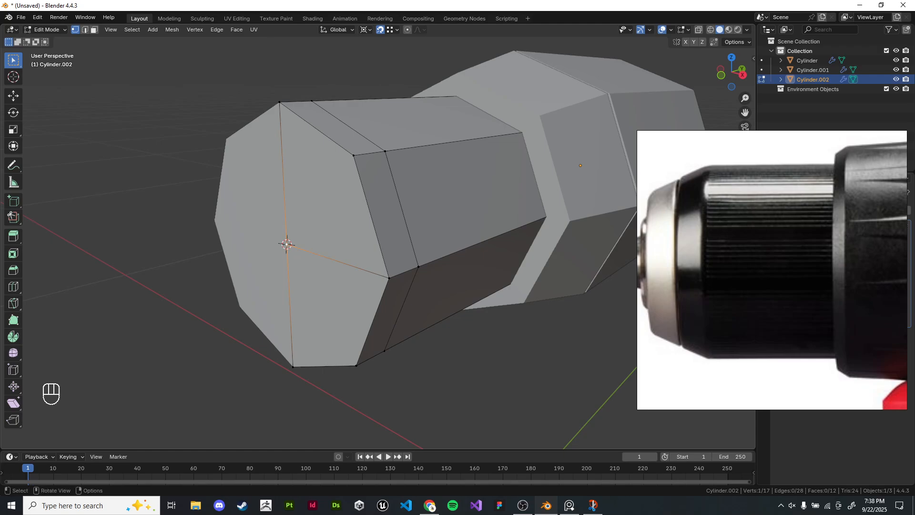
Step: Scale the chuck's two front faces down by 0.879 around the 3D cursor and leave mesh editing
key(3)
click(329, 191)
shift+click(334, 315)
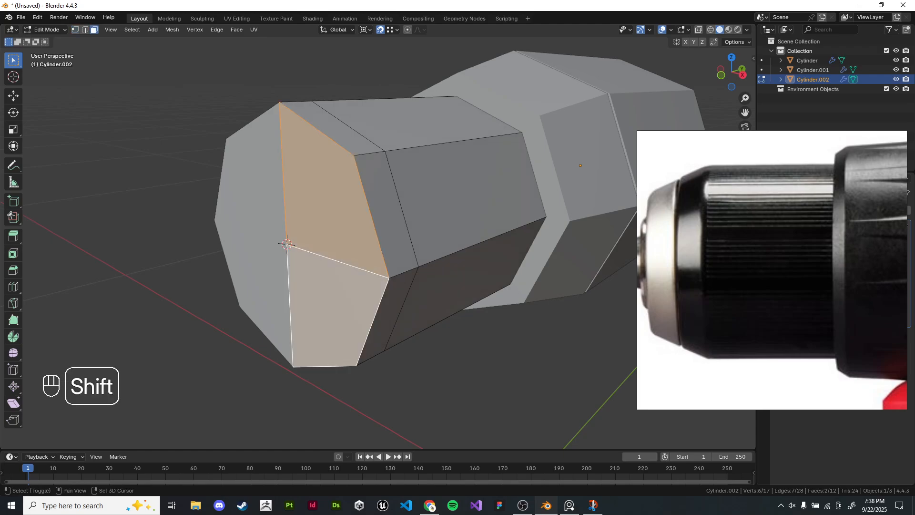
middle_drag(334, 315, 424, 89)
key(s)
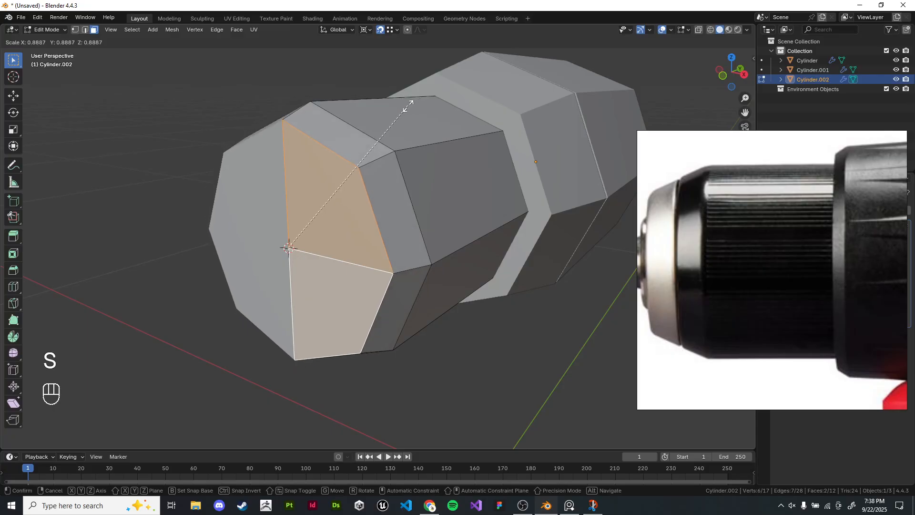
click(406, 109)
key(KP_1)
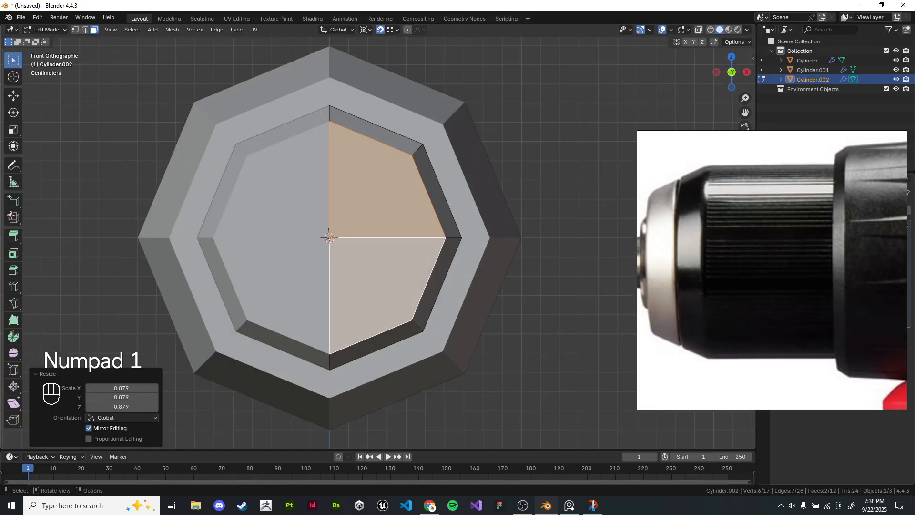
key(KP_3)
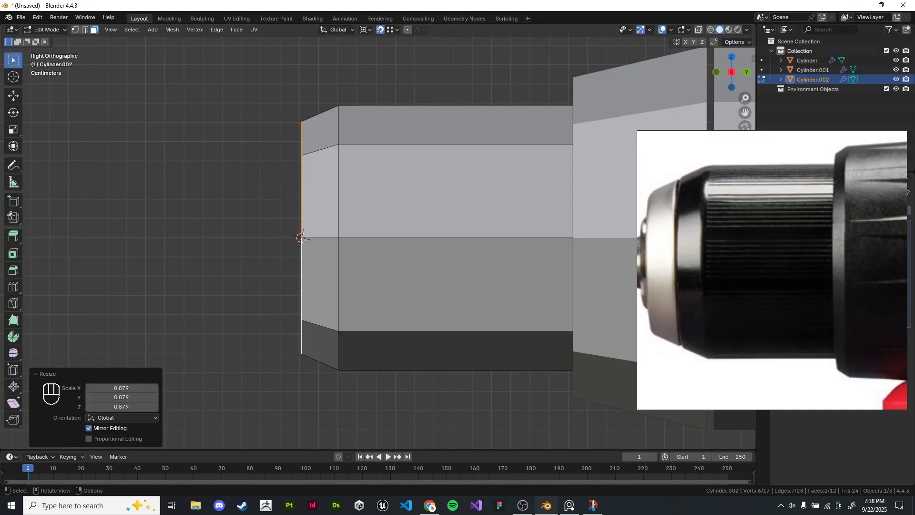
middle_drag(441, 227, 513, 262)
key(z)
scroll(512, 261, down, 5)
key(Tab)
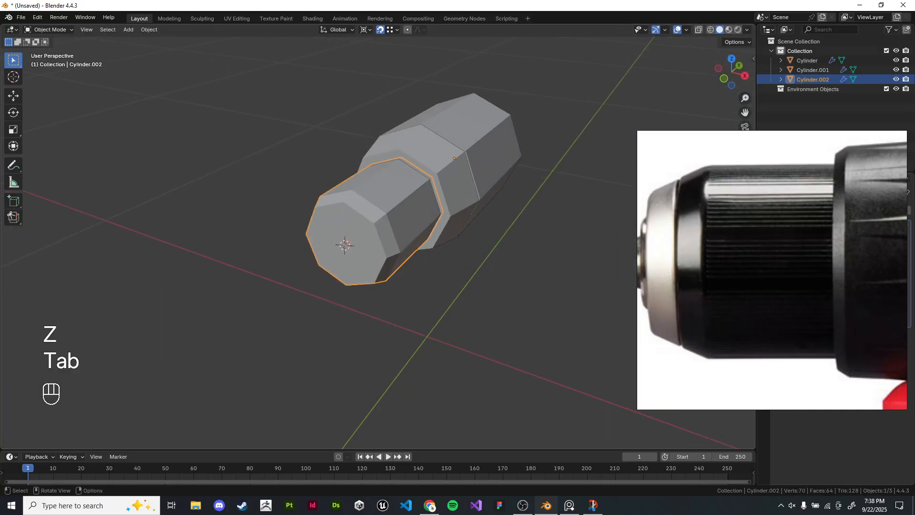
click(513, 261)
key(shift+a)
mouse_move(512, 262)
click(550, 261)
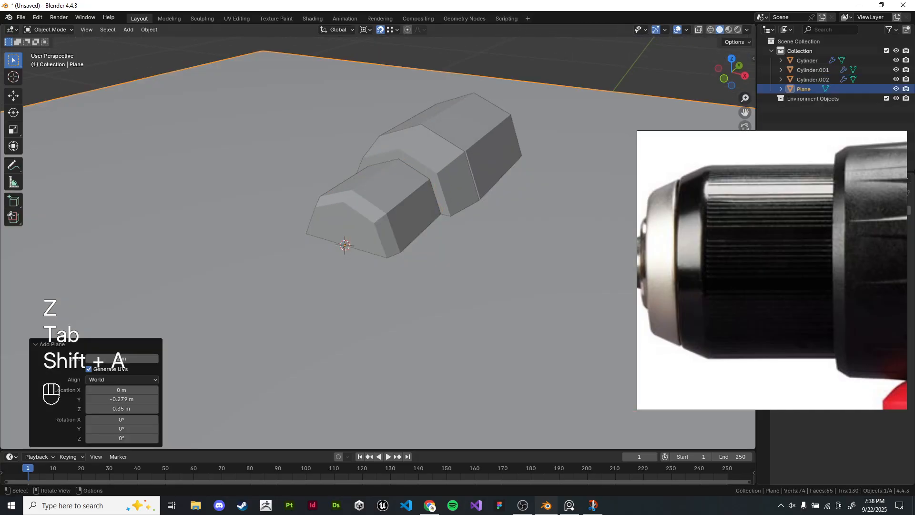
scroll(551, 260, down, 3)
key(s)
click(443, 249)
key(x)
click(474, 225)
Step: Try adding a mesh circle with 8 vertices at the 3D cursor on the chuck's front face
key(shift+a)
mouse_move(474, 226)
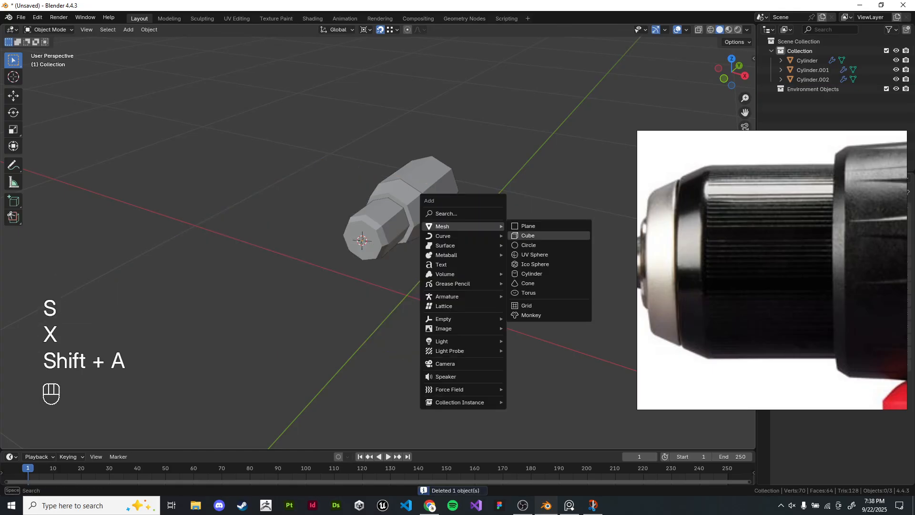
click(528, 245)
click(122, 338)
text(8)
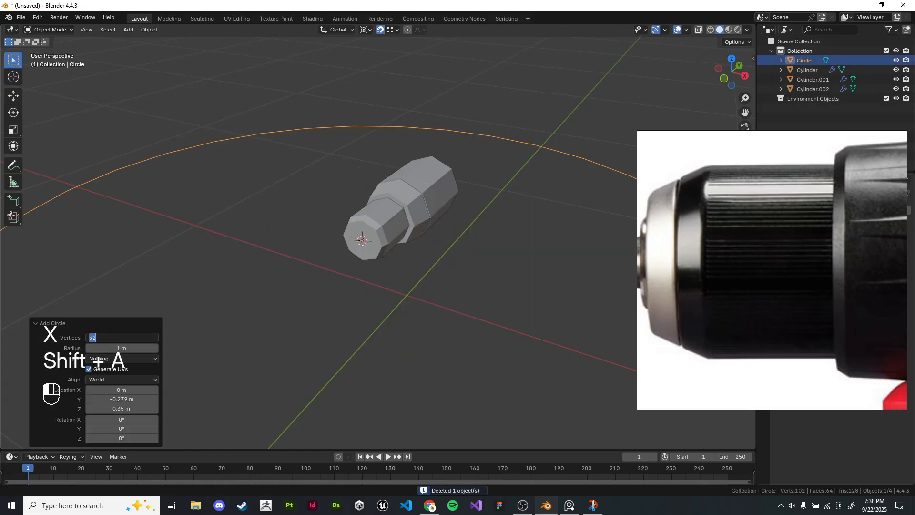
key(Return)
right_click(253, 362)
click(238, 200)
click(214, 148)
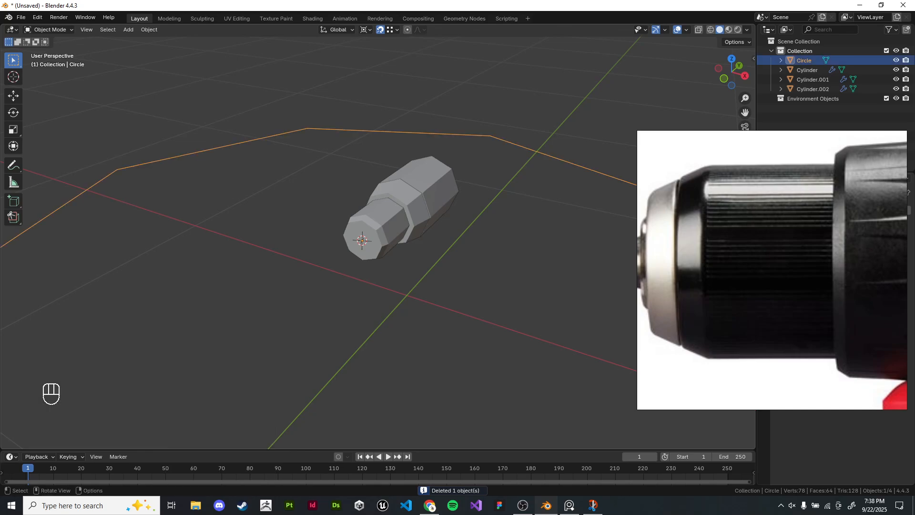
Step: Scale the new circle down around the 3D cursor and delete it
key(s)
click(318, 213)
key(s)
scroll(377, 241, up, 2)
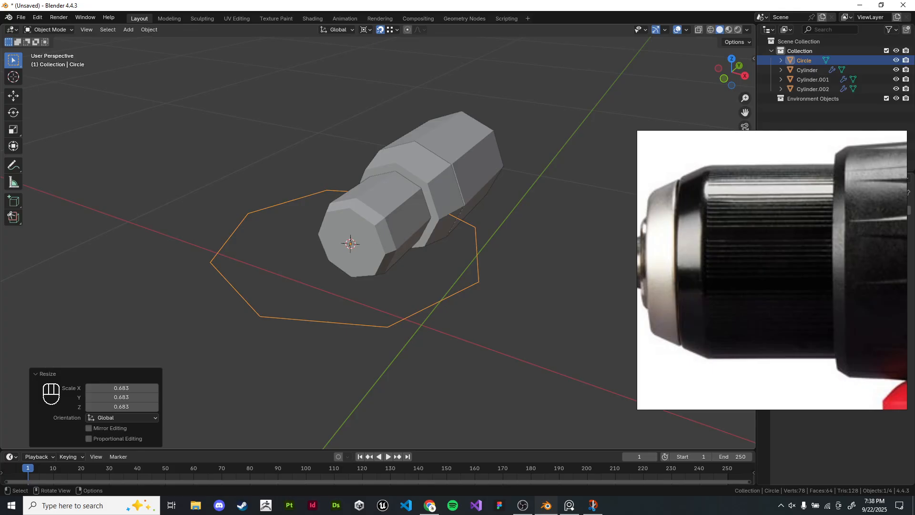
key(x)
click(520, 249)
Step: Try duplicating the chuck's two front faces in mesh editing and moving the copy down along the Z axis
mouse_move(519, 250)
shift+middle_down()
mouse_move(516, 270)
mouse_move(512, 252)
shift+middle_up()
scroll(515, 270, up, 2)
click(388, 214)
key(Tab)
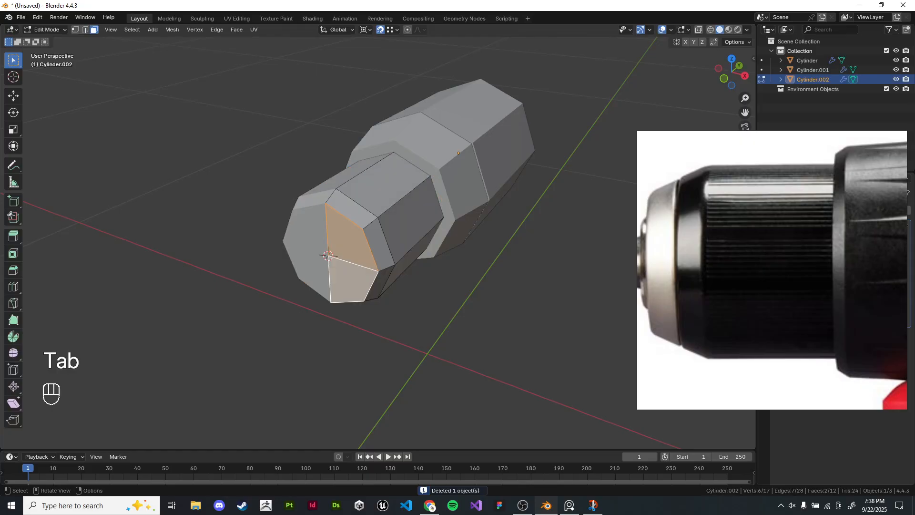
click(344, 243)
shift+click(344, 279)
drag(339, 248, 344, 276)
key(KP_Decimal)
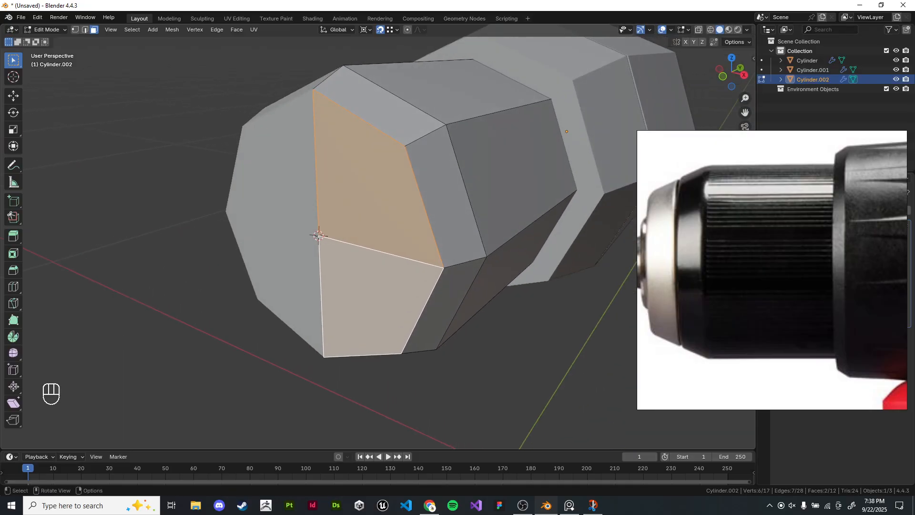
middle_drag(363, 229, 381, 230)
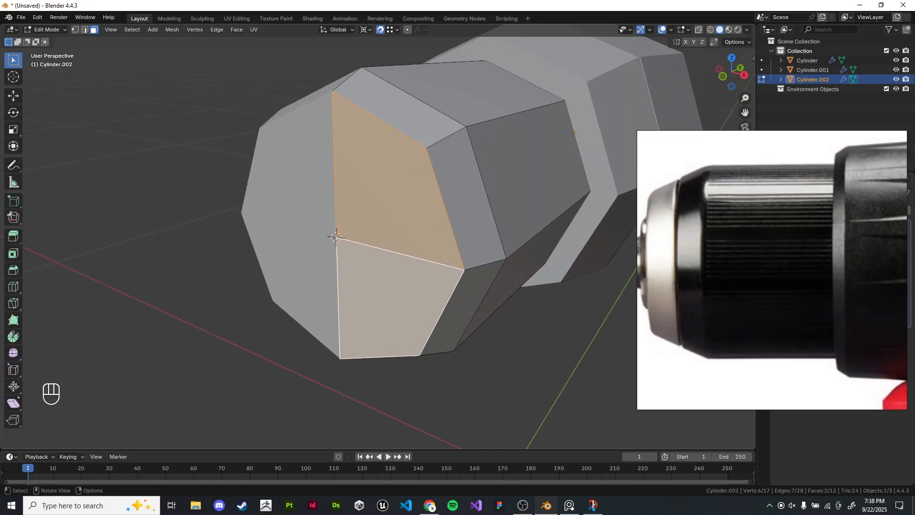
key(shift+d)
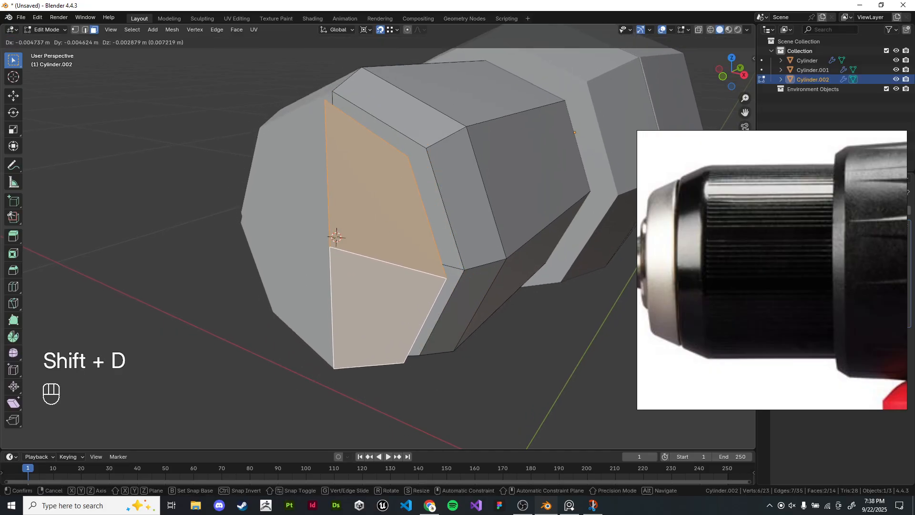
right_click(372, 234)
key(g)
key(z)
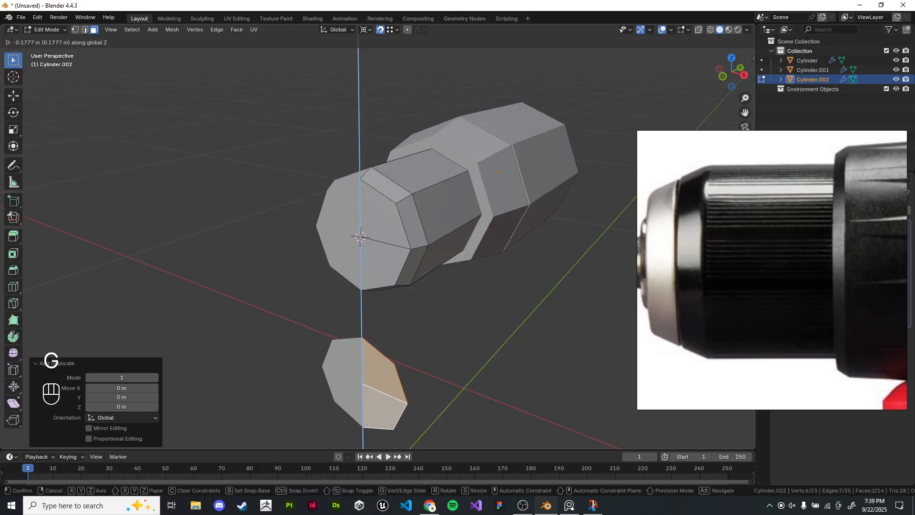
click(377, 386)
shift+middle_drag(376, 387, 370, 340)
Step: Undo the extrusion and downward move of the copied front faces and delete the copy
key(e)
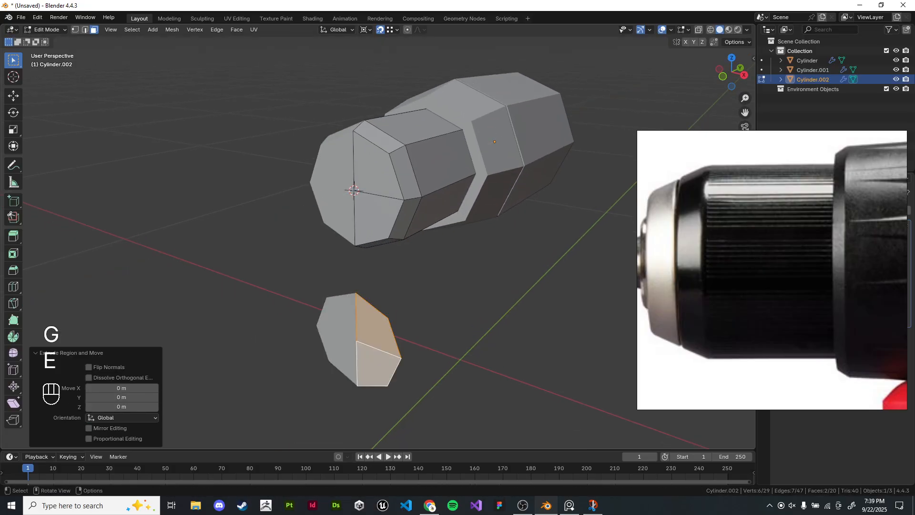
key(ctrl+z)
key(ctrl+z)
key(x)
scroll(375, 160, up, 3)
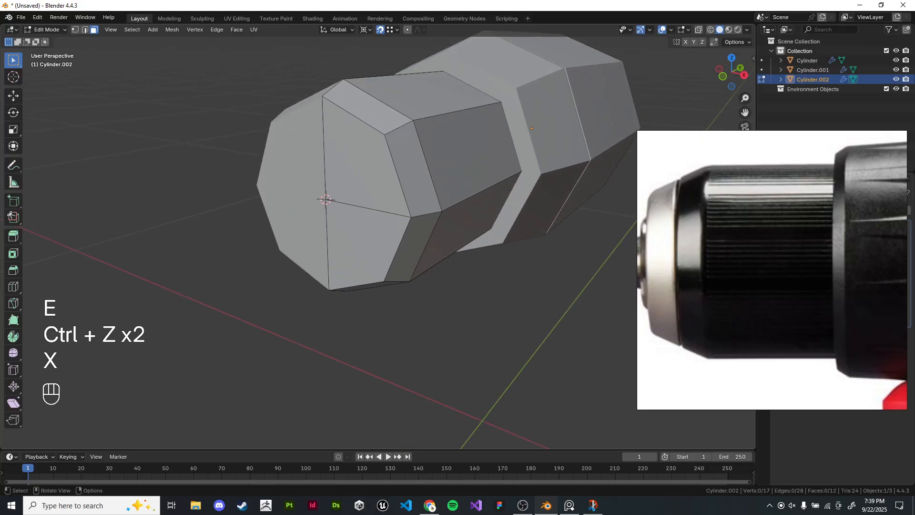
Step: Move the chuck's two front faces forward by -0.019111 m along the Y axis in the right side view
click(376, 161)
shift+click(376, 219)
scroll(340, 210, up, 3)
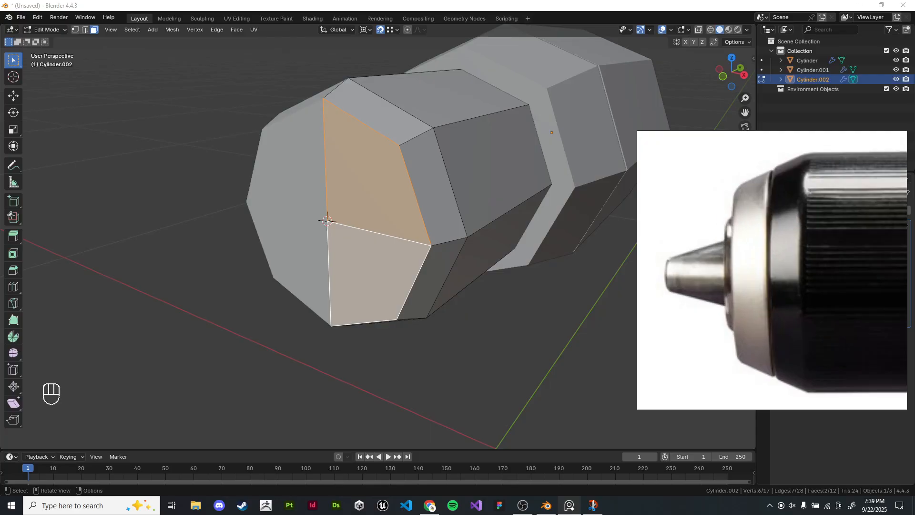
key(KP_3)
middle_drag(374, 231, 338, 228)
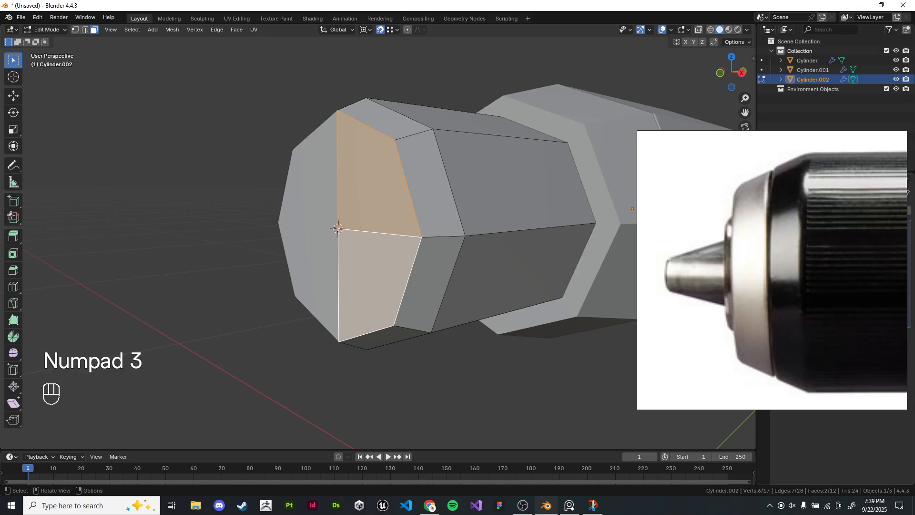
key(KP_3)
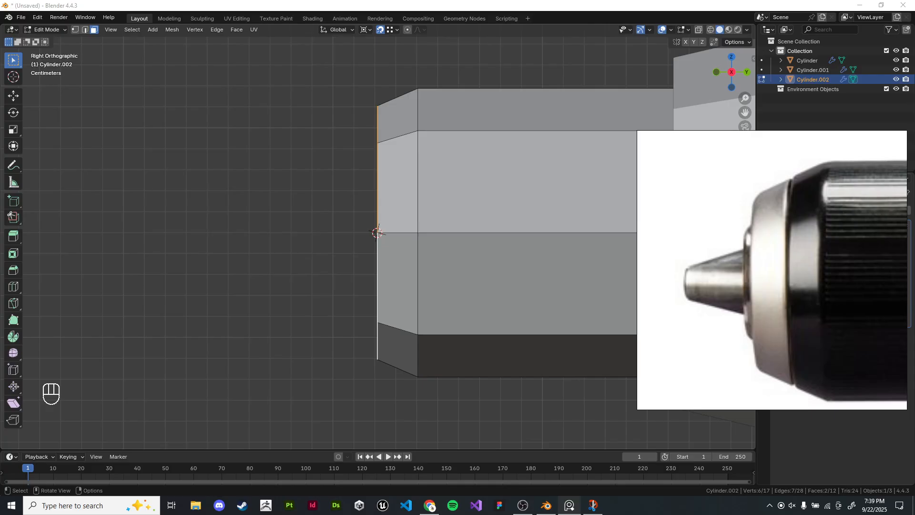
scroll(291, 211, down, 1)
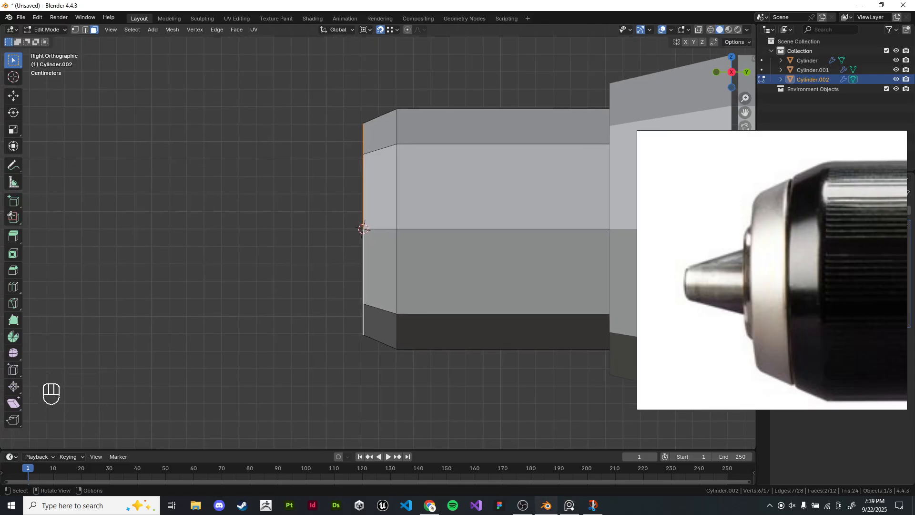
key(g)
key(g)
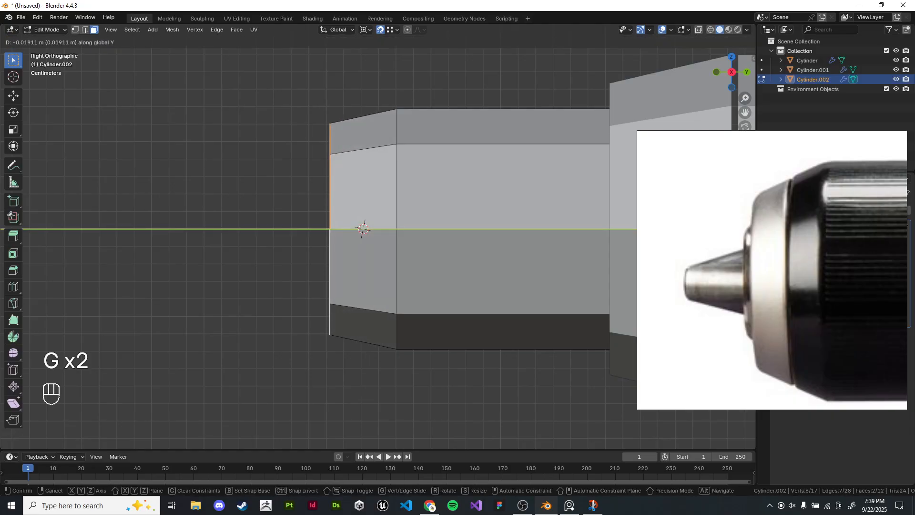
key(Return)
Step: Snap the 3D cursor to the centre vertex of the moved front face
middle_drag(405, 222, 474, 237)
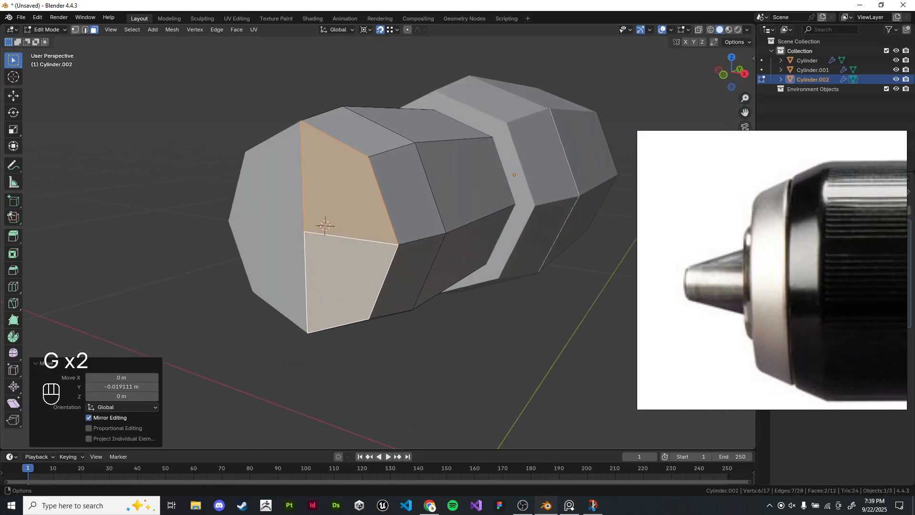
click(75, 29)
click(305, 231)
key(shift+s)
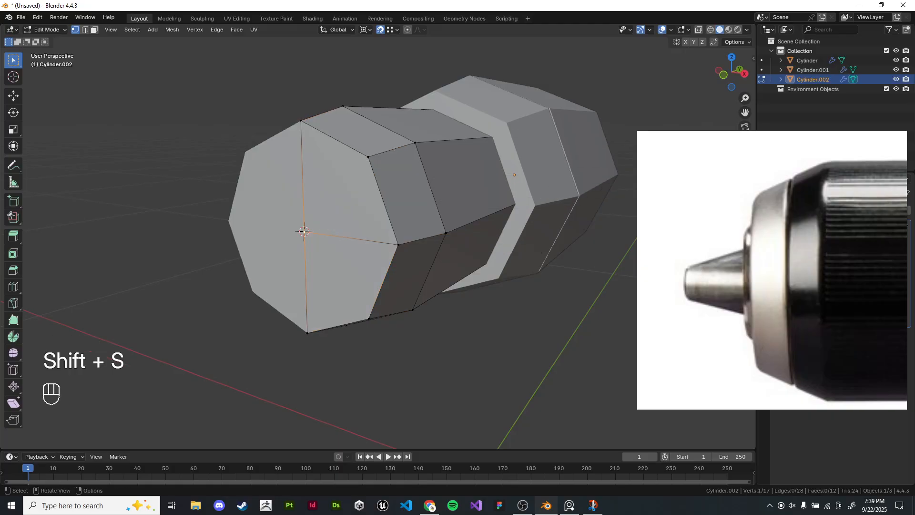
Step: Scale the chuck's two front faces to 0.790 around the 3D cursor to steepen the front taper
click(94, 30)
drag(319, 203, 343, 267)
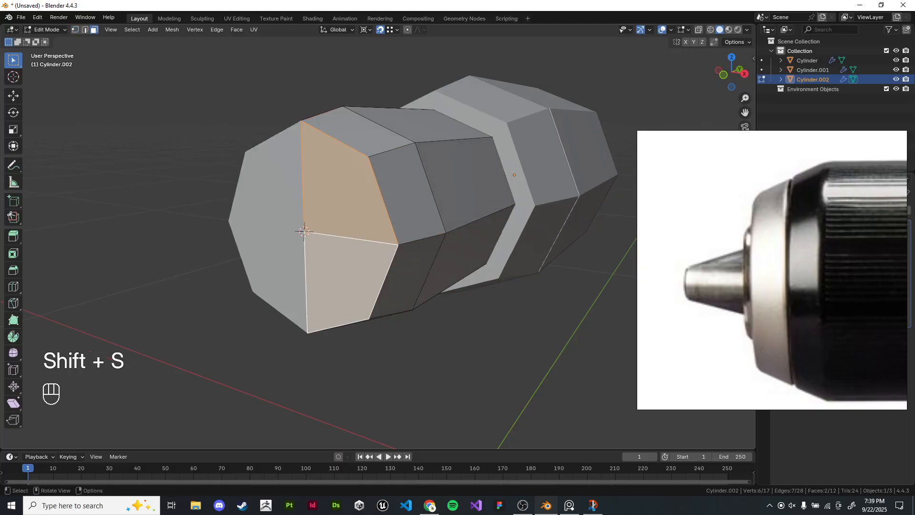
key(KP_3)
key(s)
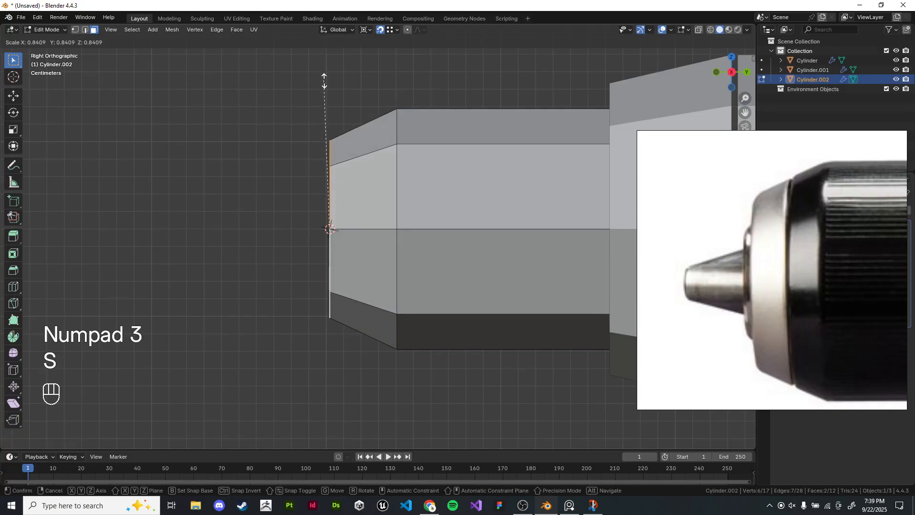
click(321, 89)
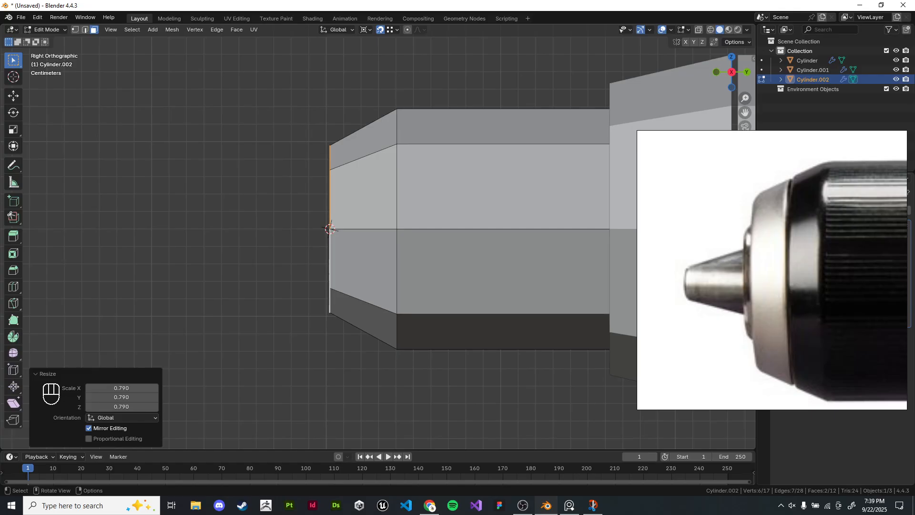
Step: Add one centred loop cut around the tapered front section of the chuck
key(ctrl+r)
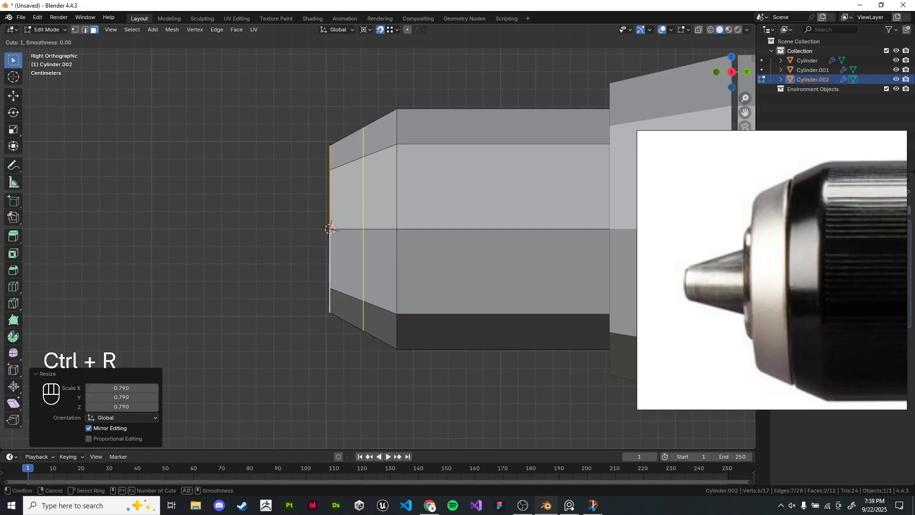
click(330, 229)
right_click(330, 229)
Step: Separate the front half of the chuck's taper into its own object and return to solid shading in Object Mode
key(z)
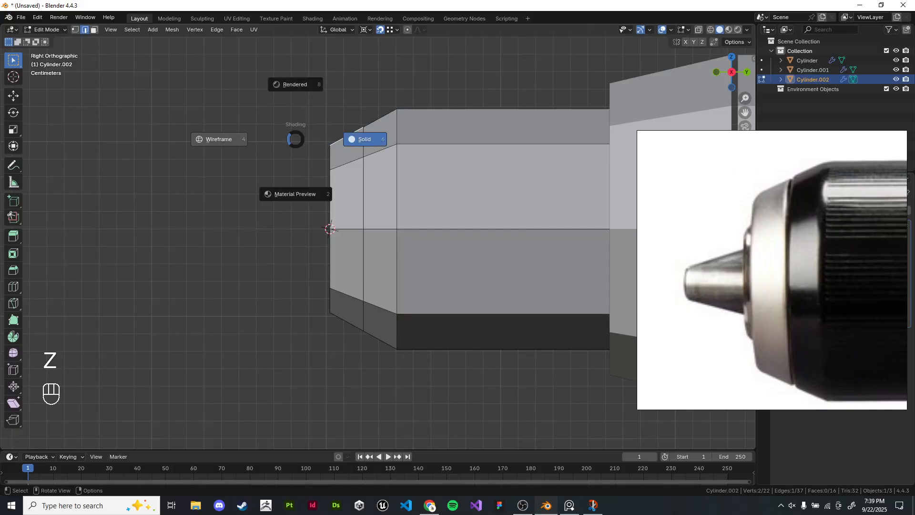
click(215, 140)
drag(276, 99, 365, 402)
key(p)
click(330, 229)
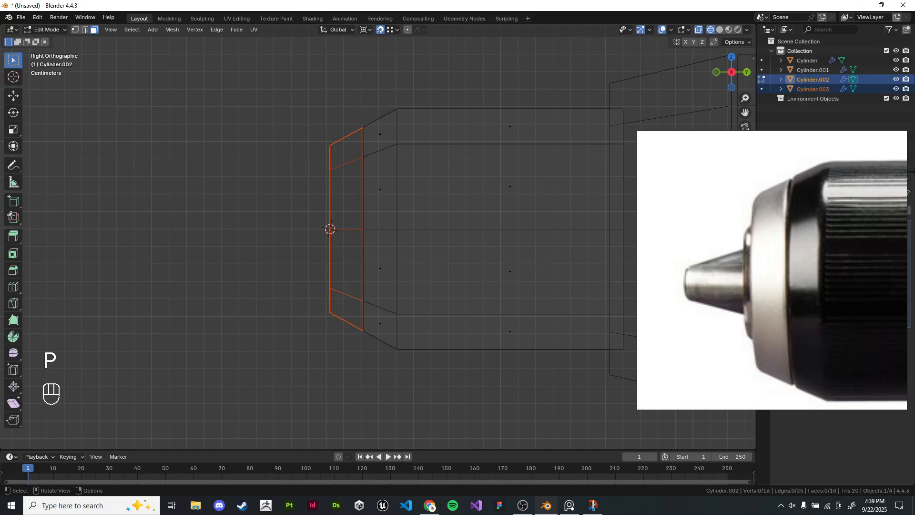
key(z)
key(Tab)
click(330, 228)
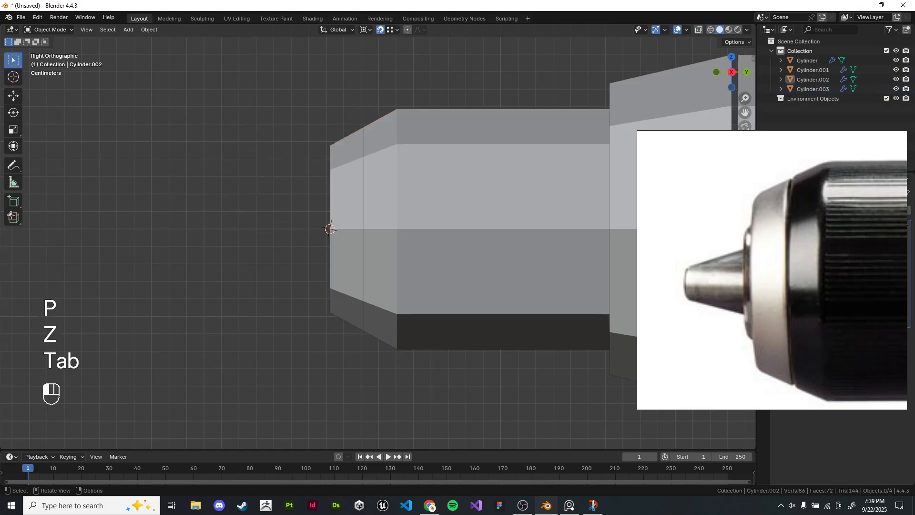
Step: Move the separated front ring slightly forward along the Y axis to leave a thin gap to the chuck
click(347, 210)
key(g)
right_click(346, 210)
key(g)
middle_click(343, 210)
click(343, 210)
click(286, 191)
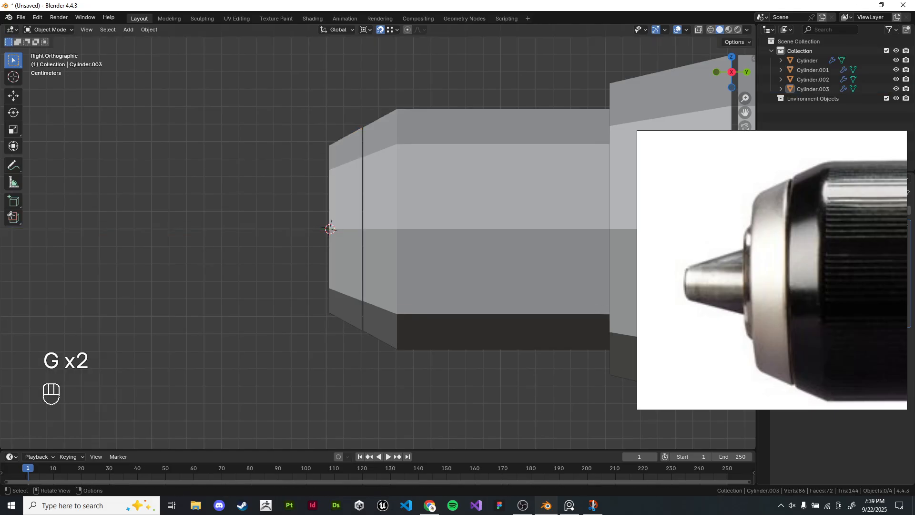
Step: Try scaling down the front ring's two front faces around the 3D cursor, and leave mesh editing
scroll(378, 239, up, 2)
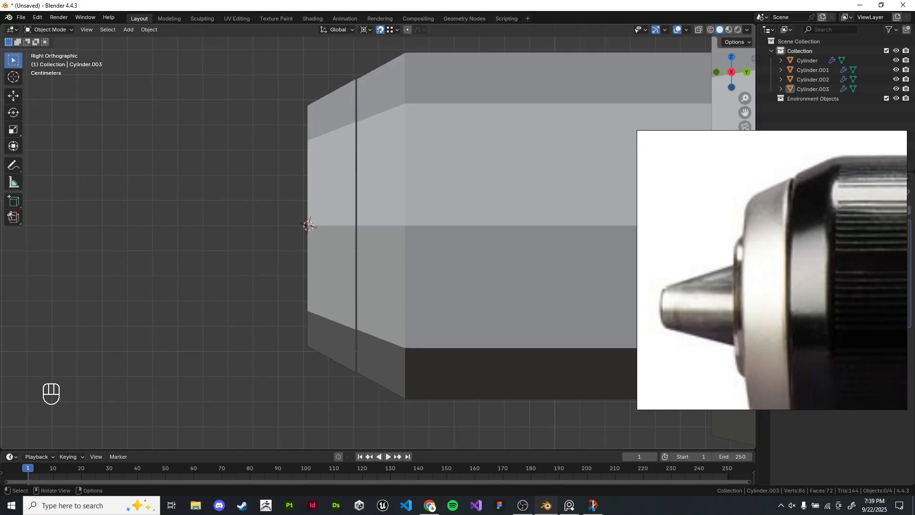
scroll(378, 238, down, 1)
click(339, 210)
middle_drag(339, 210, 387, 214)
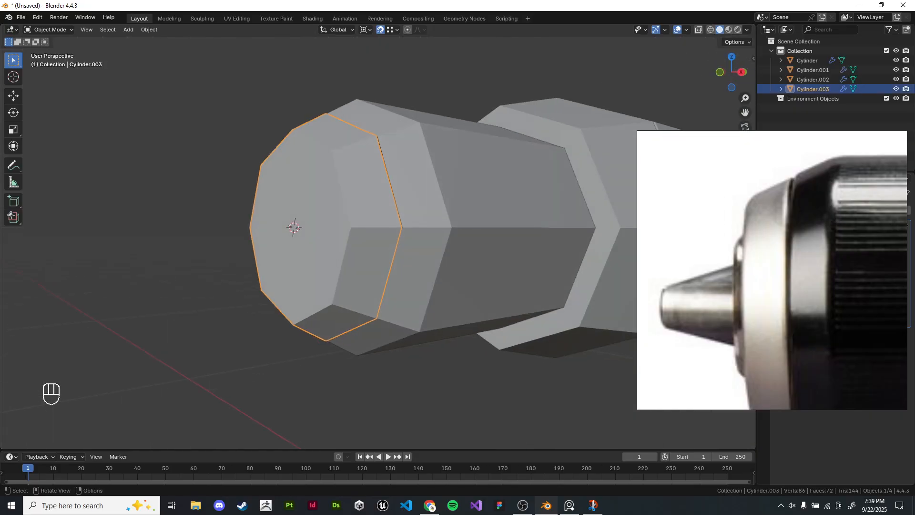
key(Tab)
click(319, 190)
shift+click(318, 260)
middle_drag(318, 260, 300, 258)
key(KP_3)
key(s)
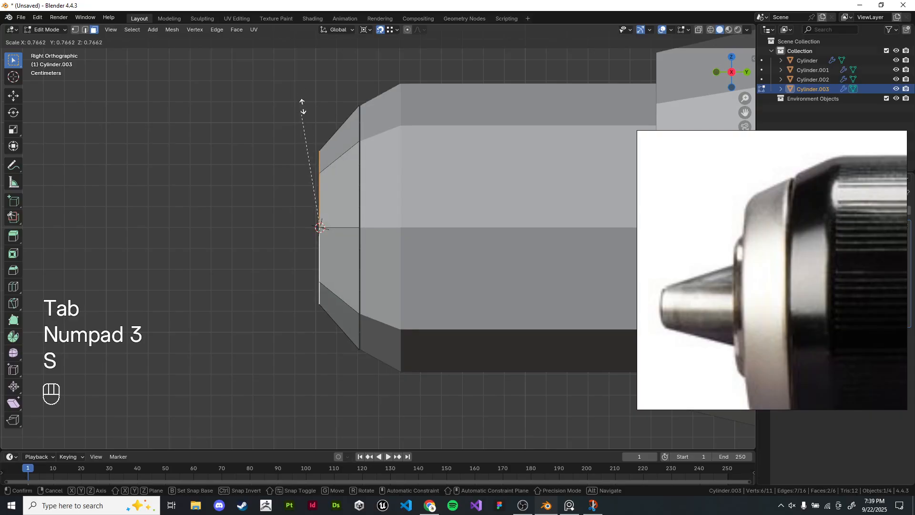
click(297, 81)
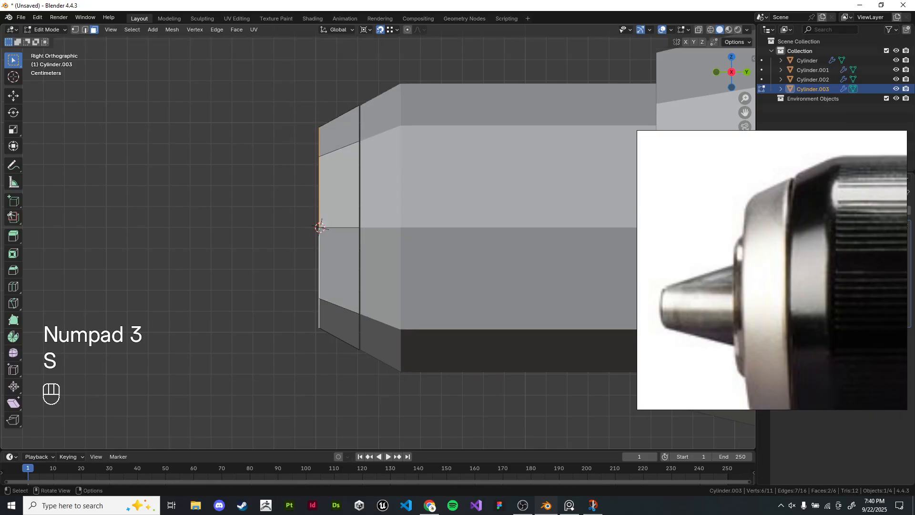
key(Tab)
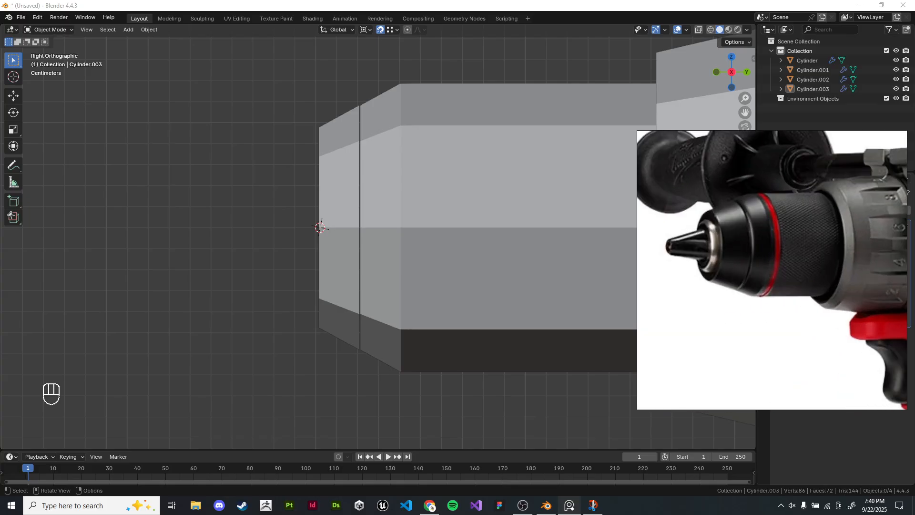
Step: Duplicate the front ring's two front faces and move the copy about 0.02 m forward along the Y axis
middle_drag(320, 227, 295, 238)
key(Tab)
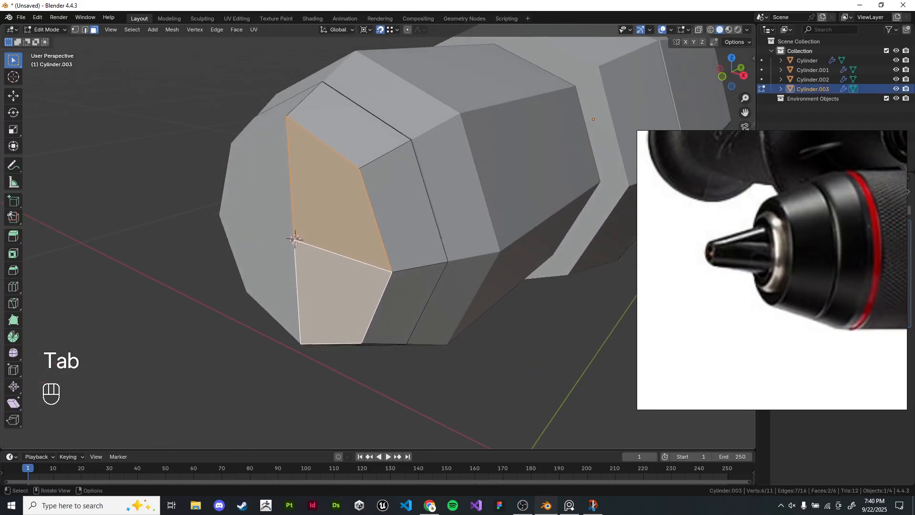
key(shift+d)
key(g)
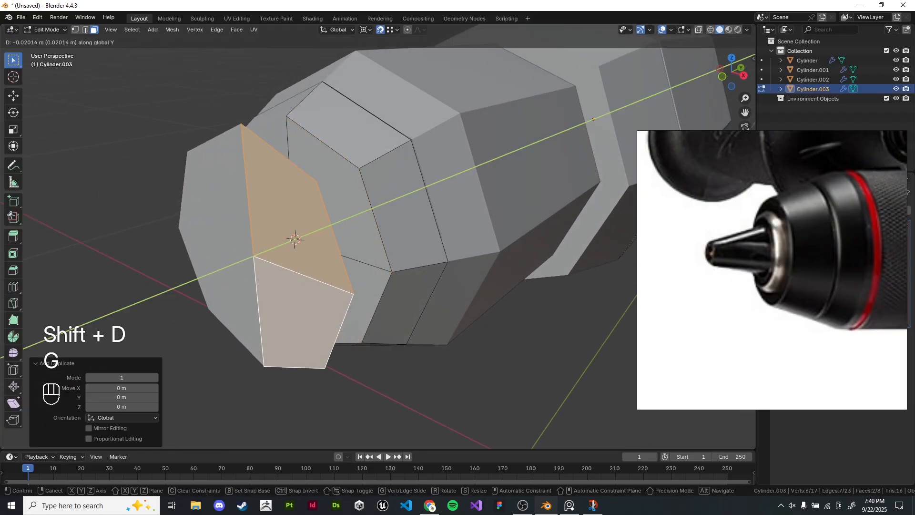
right_click(295, 238)
key(g)
right_click(294, 239)
key(Tab)
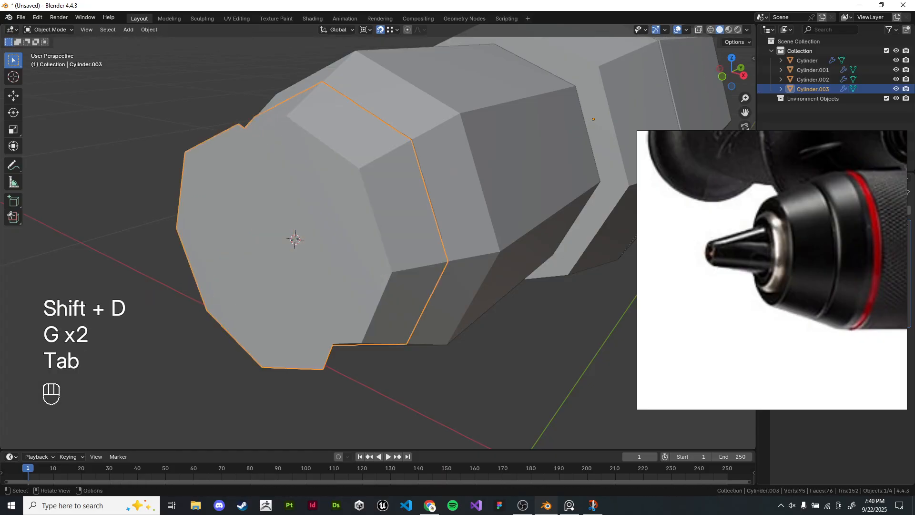
Step: Apply the front ring's Mirror modifier and reopen its full mesh for editing
key(ctrl+a)
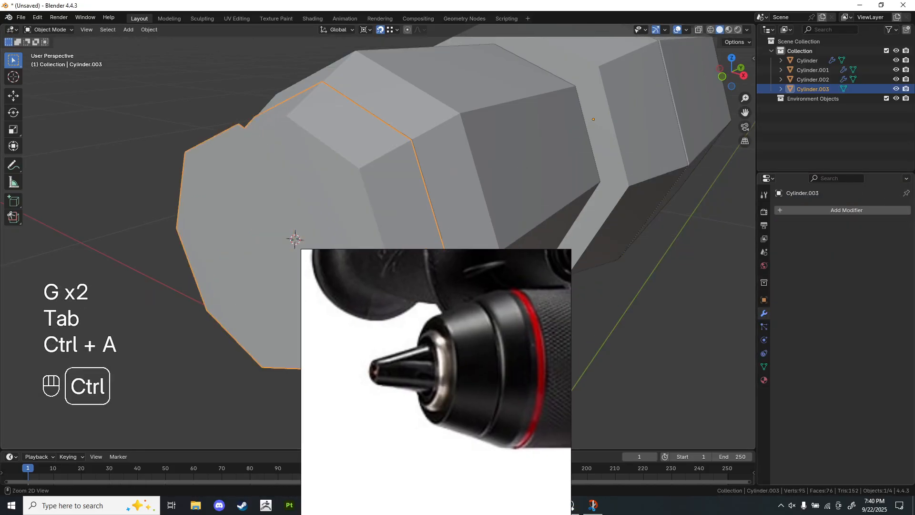
middle_drag(294, 238, 297, 241)
key(Tab)
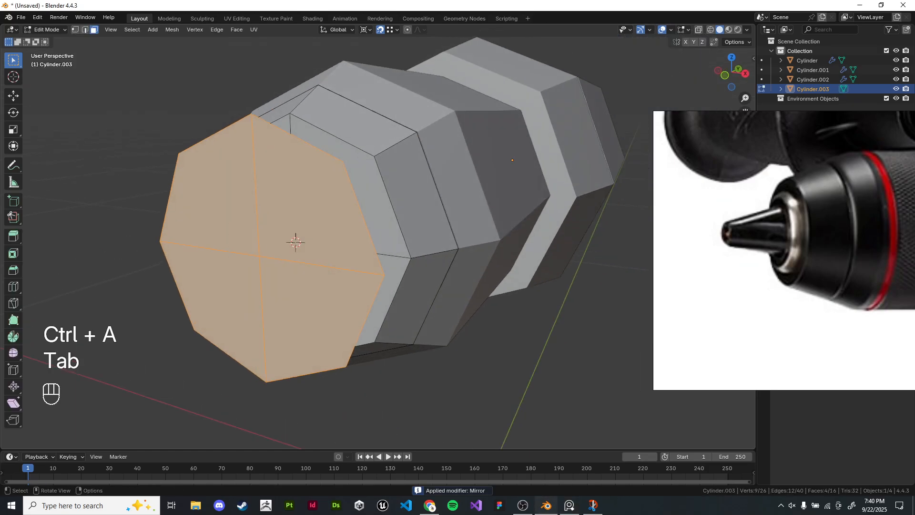
key(i)
right_click(522, 333)
Step: Separate the four duplicated front faces into their own object and open it for mesh editing
middle_drag(522, 333, 506, 342)
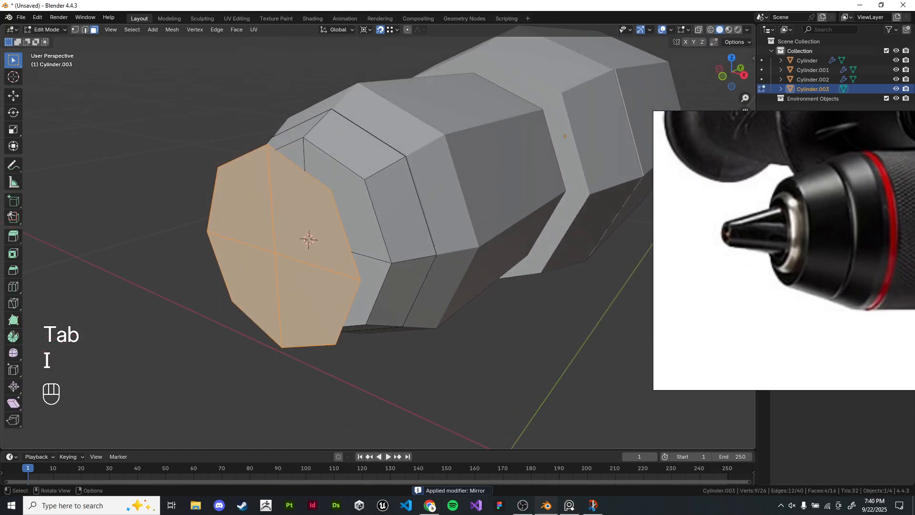
key(p)
click(506, 341)
key(Tab)
key(Tab)
Step: Select all faces of the separated disc, merge its vertices by distance, and recalculate its normals outward
key(a)
key(a)
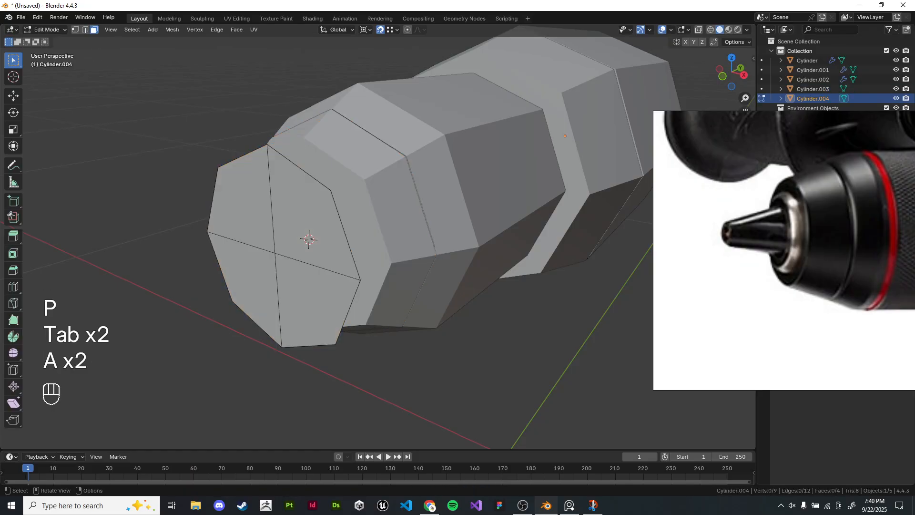
key(a)
key(i)
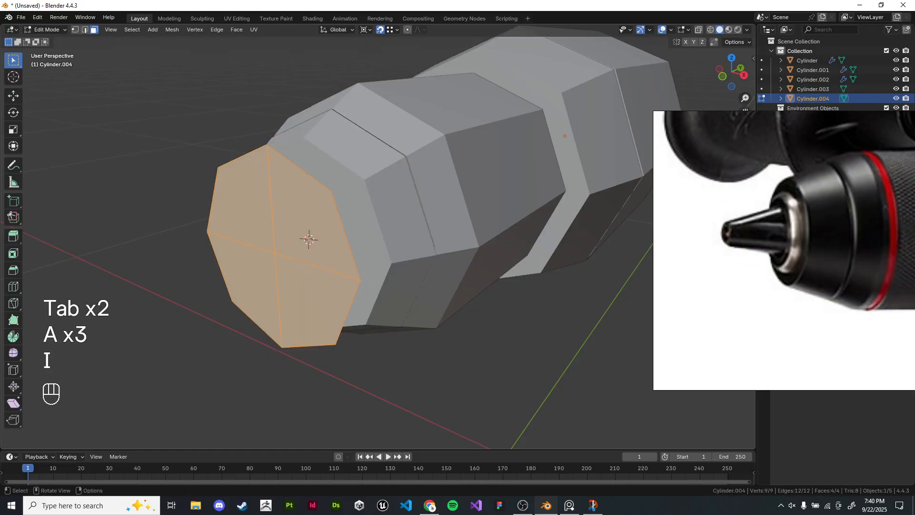
key(q)
key(q)
click(508, 344)
key(shift+n)
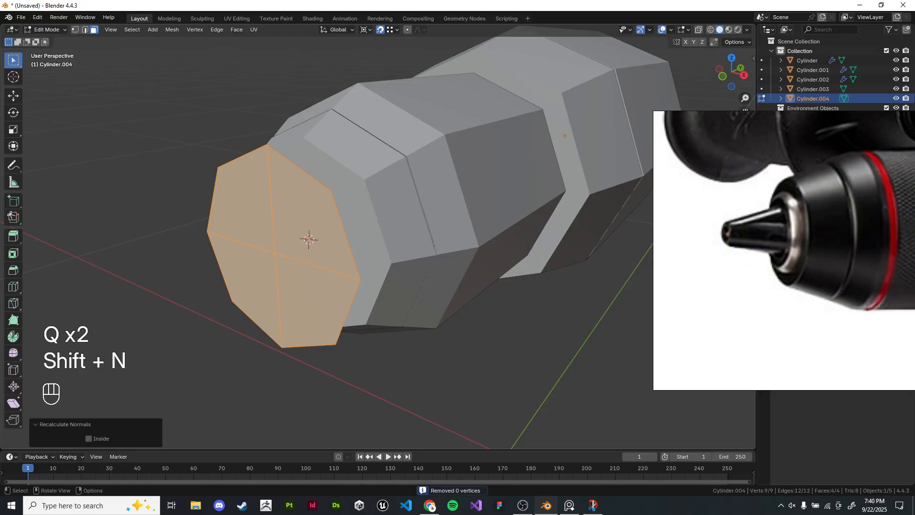
Step: Inset the disc's faces about 0.011 m and delete the surrounding border faces
key(i)
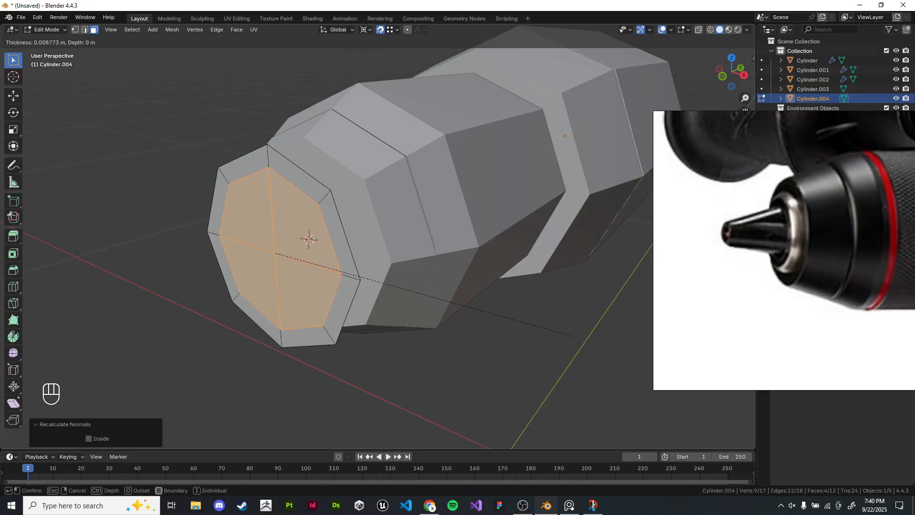
click(571, 333)
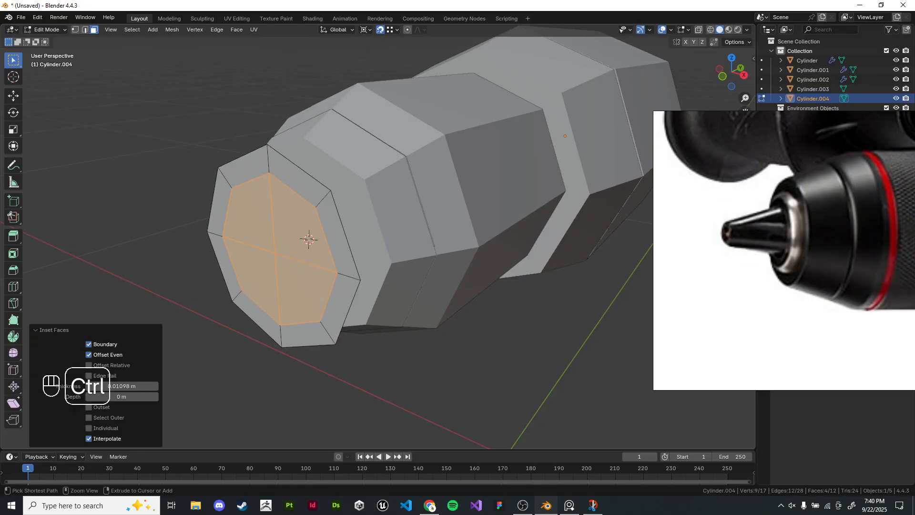
key(ctrl+i)
key(x)
click(542, 319)
key(ctrl+z)
key(x)
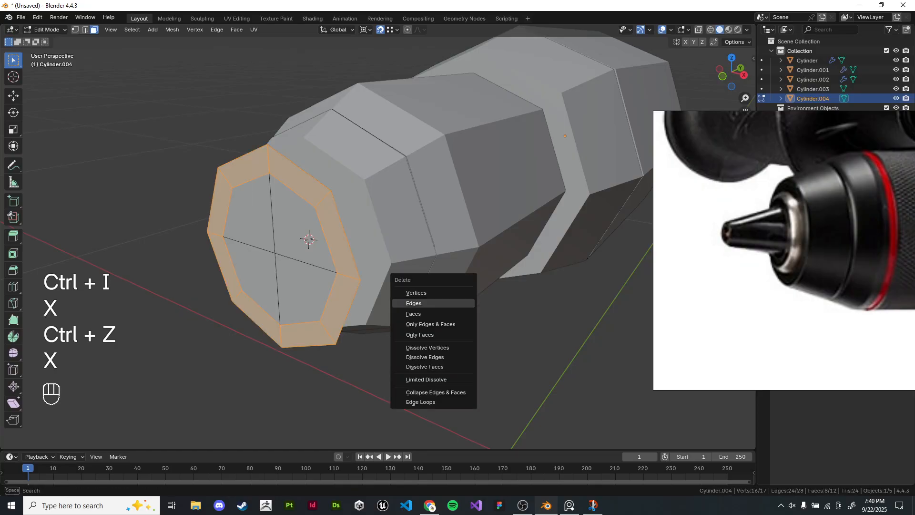
click(413, 314)
Step: Extrude the smaller disc forward, inset its front about 0.01 m, and sink the inset faces inward as a recess
key(e)
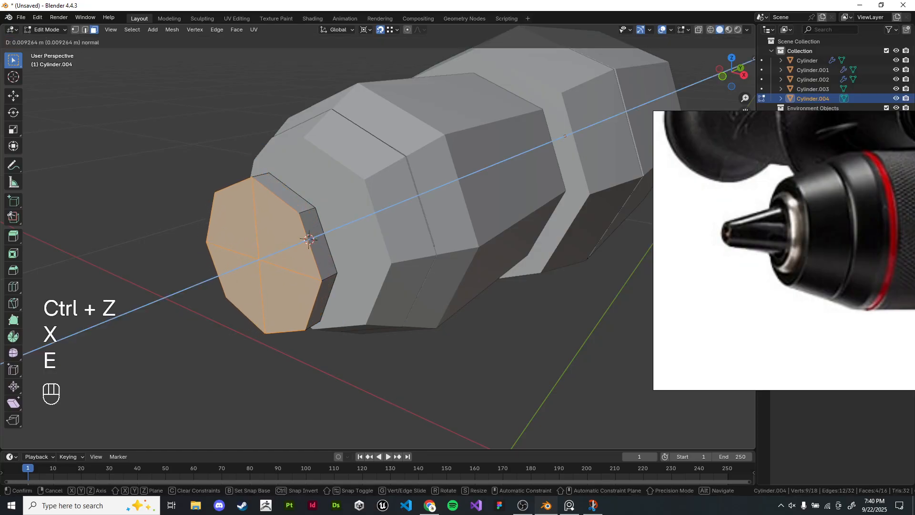
click(308, 236)
key(i)
click(308, 236)
key(e)
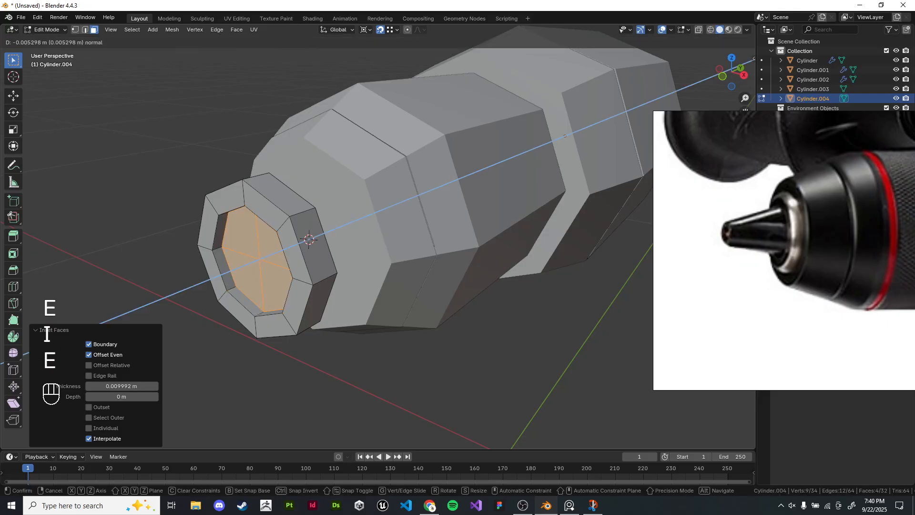
click(307, 238)
Step: Leave mesh editing and move the recessed nose ring about 0.019 m back along Y toward the chuck
key(Tab)
key(g)
key(y)
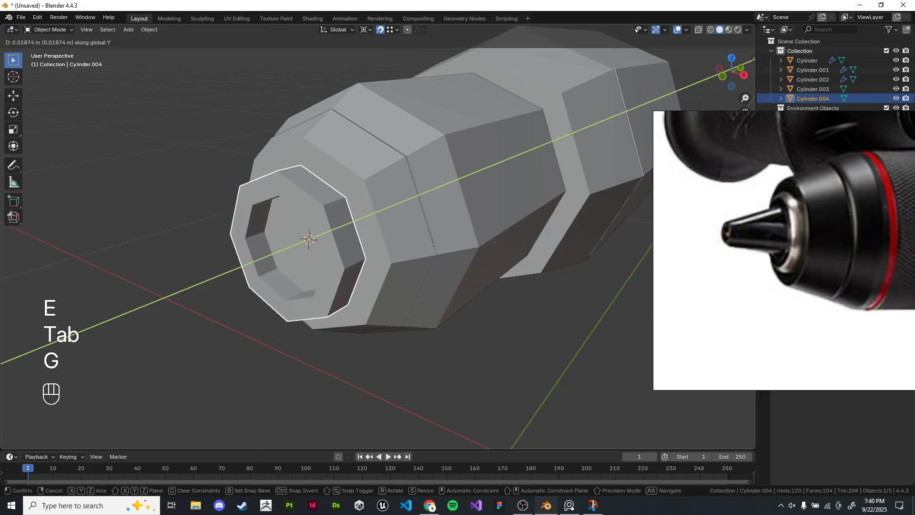
click(343, 228)
middle_drag(343, 229, 358, 234)
Step: Isolate the nose ring, inset its recessed faces, and extrude them about 0.073 m forward as a rod
key(Tab)
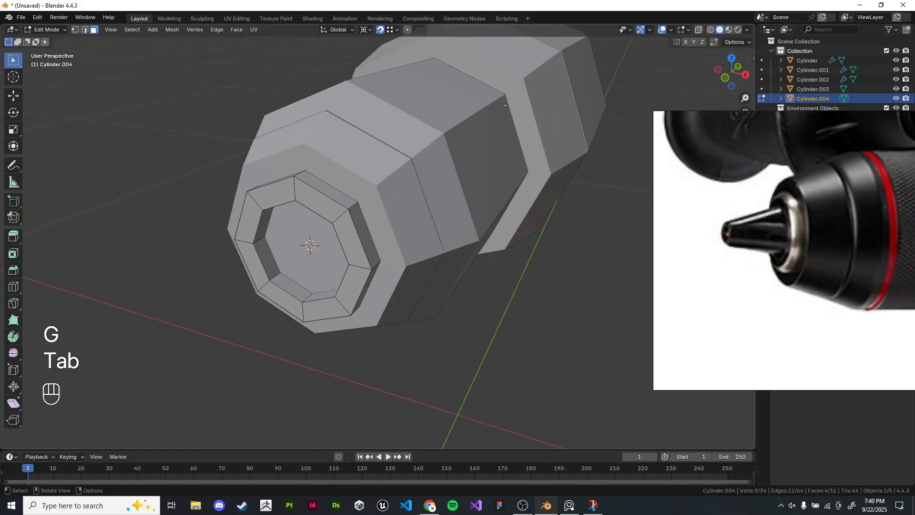
key(Tab)
key(KP_Divide)
key(Tab)
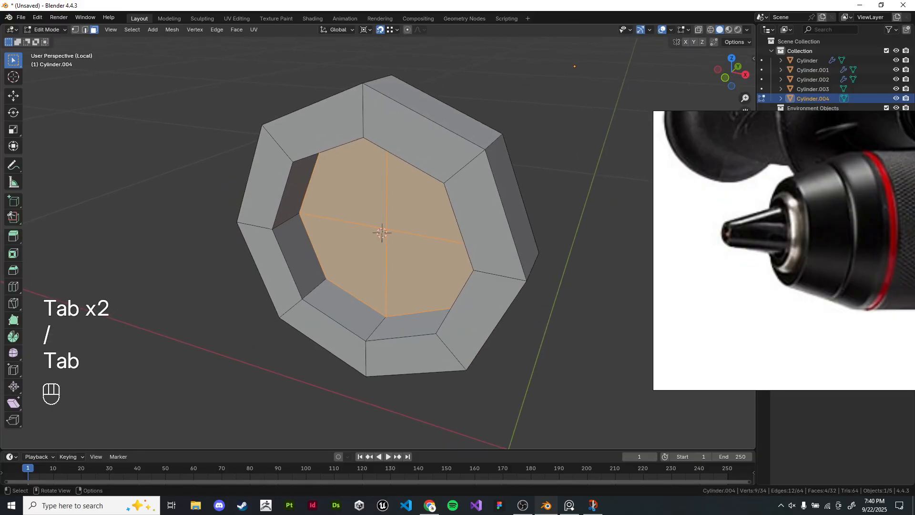
key(i)
key(e)
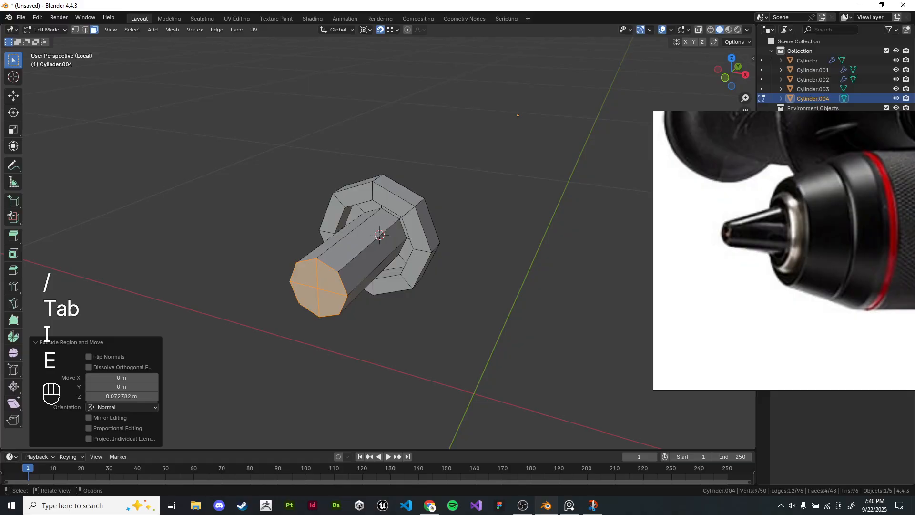
Step: Show the other parts again, change the pivot point, and taper the rod by scaling its end faces to 0.396
key(KP_Divide)
middle_drag(344, 229, 363, 236)
key(s)
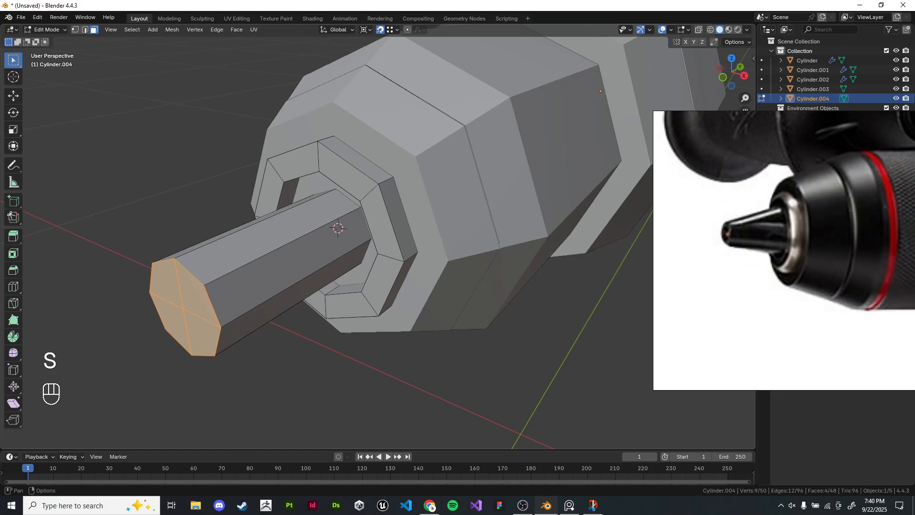
click(365, 29)
click(401, 54)
key(s)
click(267, 267)
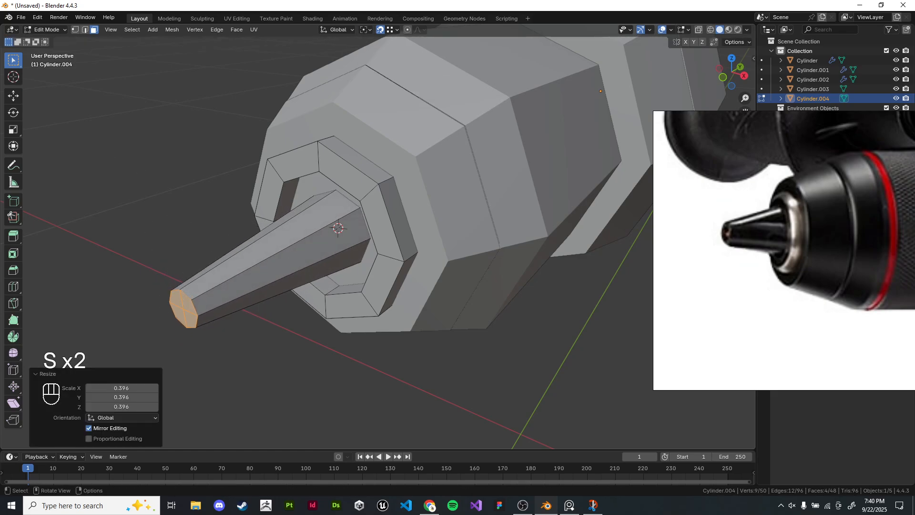
Step: Shorten the tapered nose by moving its end faces back along Y, and leave mesh editing
middle_drag(363, 236, 278, 223)
key(g)
key(y)
click(307, 253)
key(Tab)
Step: Examine the assembled drill parts from the front, from behind, and in the right orthographic view
shift+middle_drag(334, 229, 401, 191)
scroll(336, 239, up, 1)
click(372, 200)
key(Tab)
key(Tab)
key(Tab)
key(Tab)
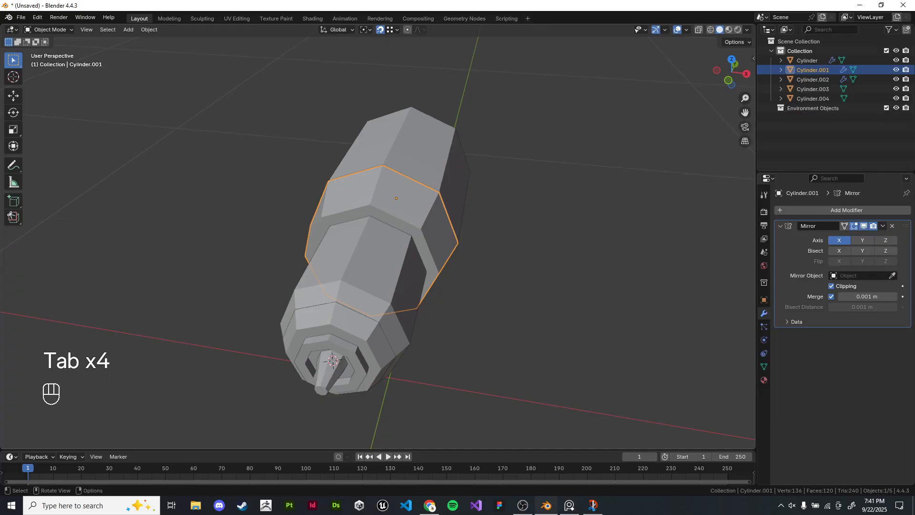
shift+middle_drag(401, 267, 386, 184)
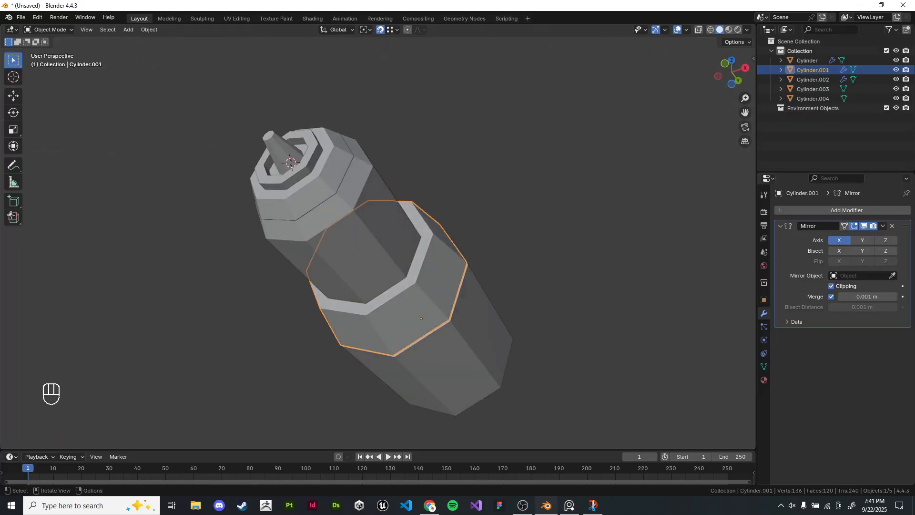
click(448, 351)
shift+middle_drag(448, 351, 329, 286)
key(Tab)
key(KP_1)
key(KP_3)
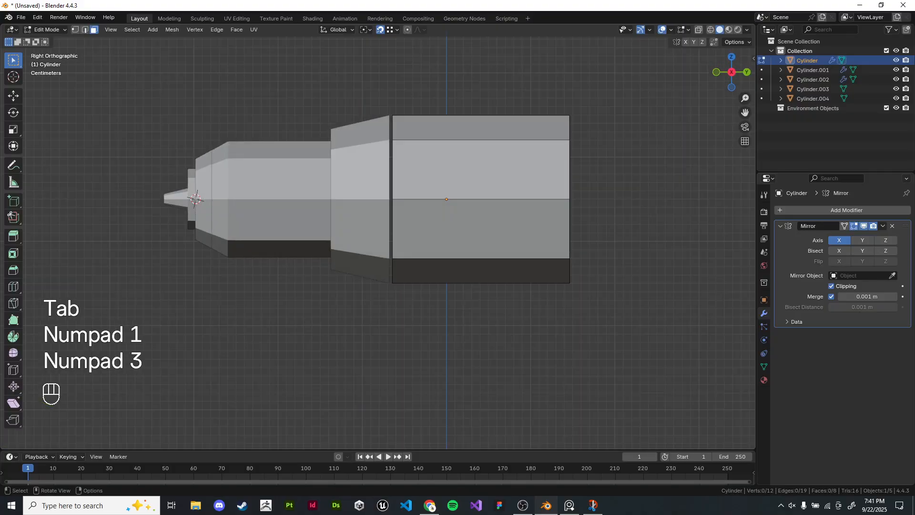
key(Tab)
click(334, 320)
scroll(334, 320, down, 6)
scroll(334, 319, up, 6)
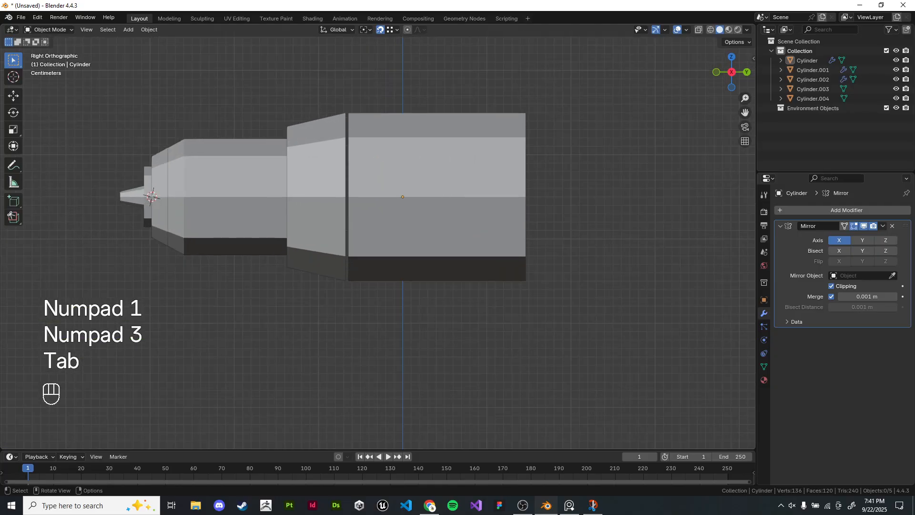
Step: Switch to the reference board and frame the side photo of the red Milwaukee drill with the black grip
key(alt+Tab)
scroll(739, 282, down, 3)
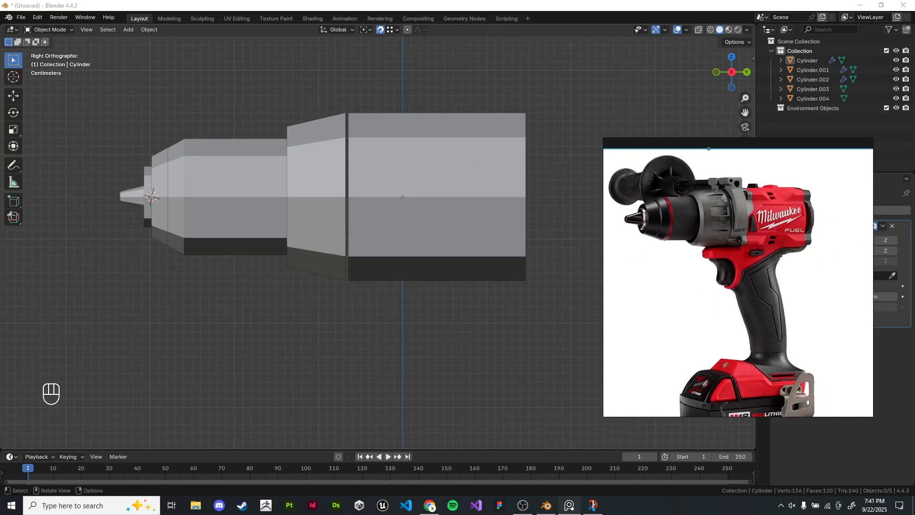
scroll(648, 286, down, 5)
middle_drag(648, 286, 767, 308)
scroll(760, 241, up, 5)
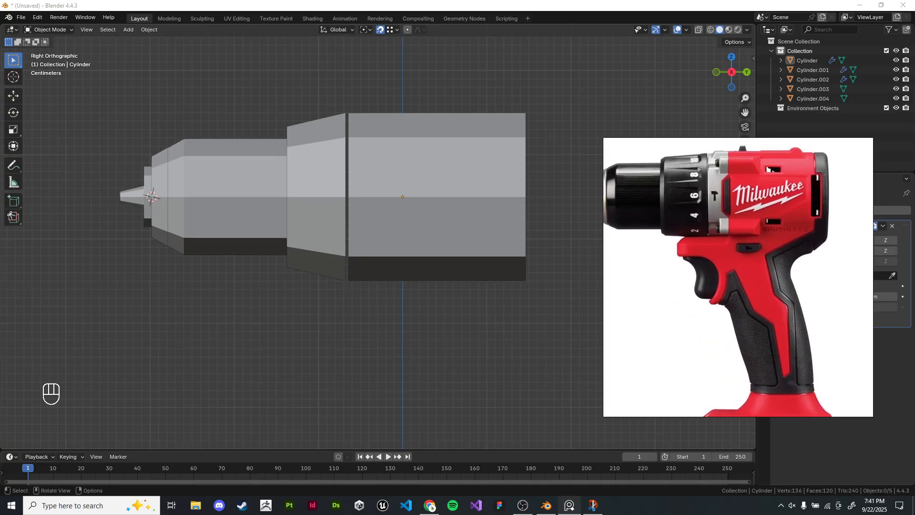
Step: Annotate the area under the rear body with a rough ellipse, and undo the drawing
shift+middle_drag(410, 300, 379, 290)
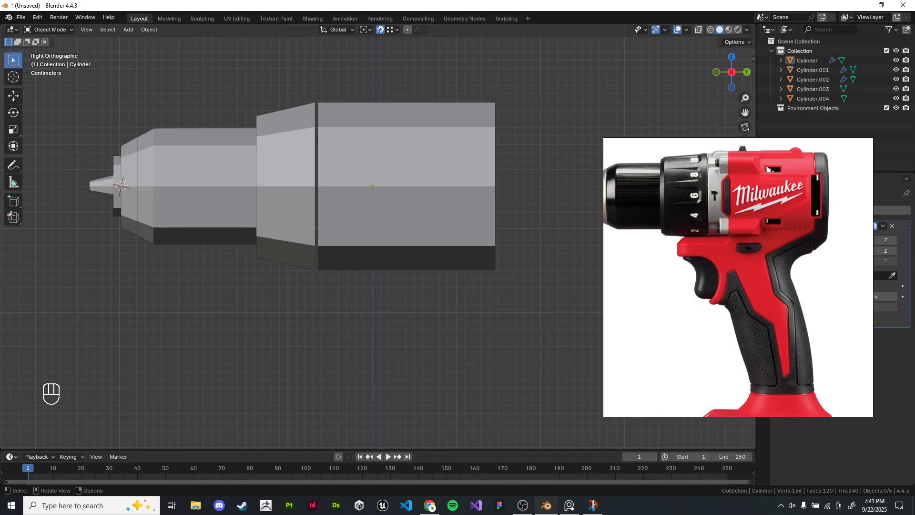
mouse_move(379, 290)
shift+middle_down()
mouse_move(348, 183)
mouse_move(371, 192)
shift+middle_up()
scroll(371, 192, down, 2)
click(13, 166)
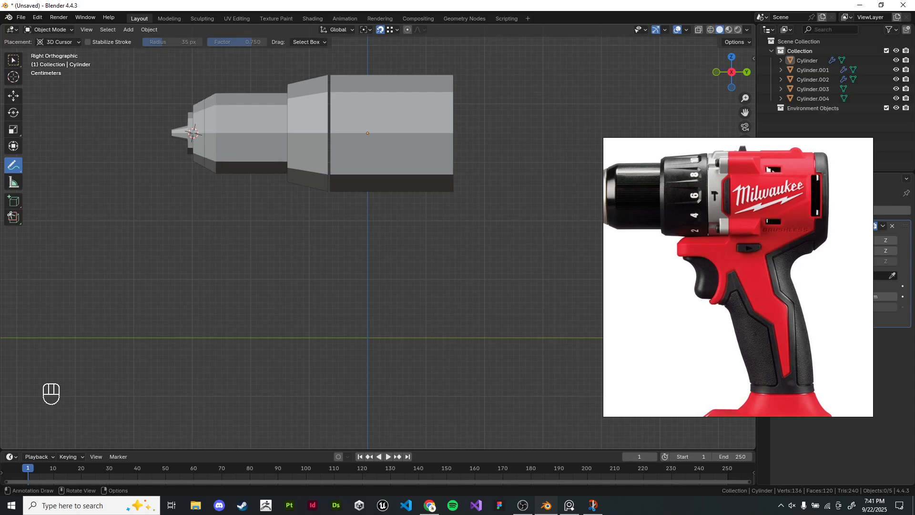
drag(292, 187, 452, 199)
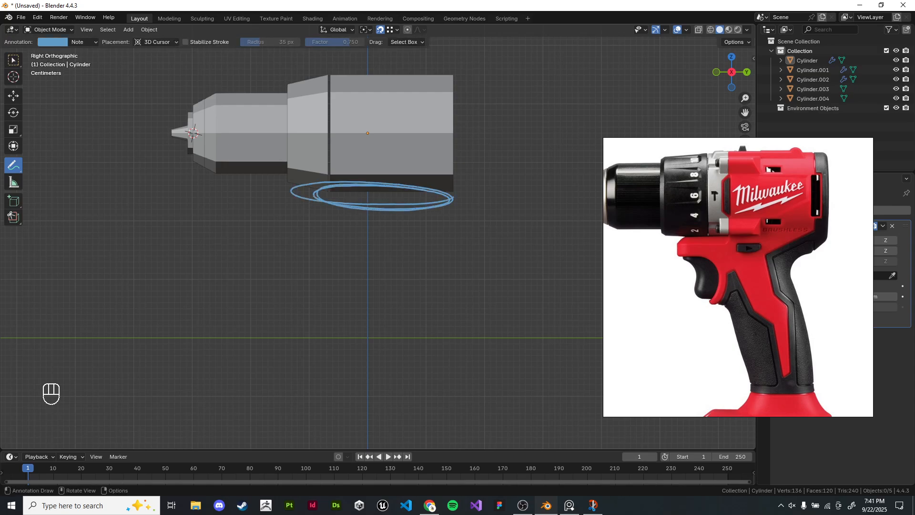
key(ctrl+z)
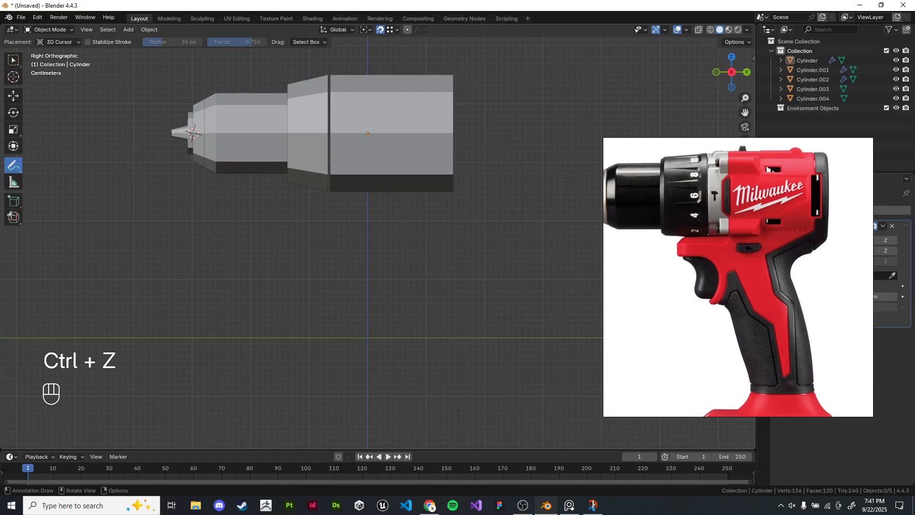
Step: Try extruding the rear body's underside face about 0.07 m forward along Y
scroll(372, 200, up, 5)
shift+middle_drag(372, 201, 416, 239)
click(13, 61)
mouse_move(353, 229)
shift+middle_down()
mouse_move(392, 247)
mouse_move(419, 191)
mouse_move(453, 195)
mouse_move(460, 209)
mouse_move(405, 282)
mouse_move(353, 252)
mouse_move(363, 286)
mouse_move(422, 267)
mouse_move(405, 286)
shift+middle_up()
key(Tab)
click(426, 224)
key(e)
key(y)
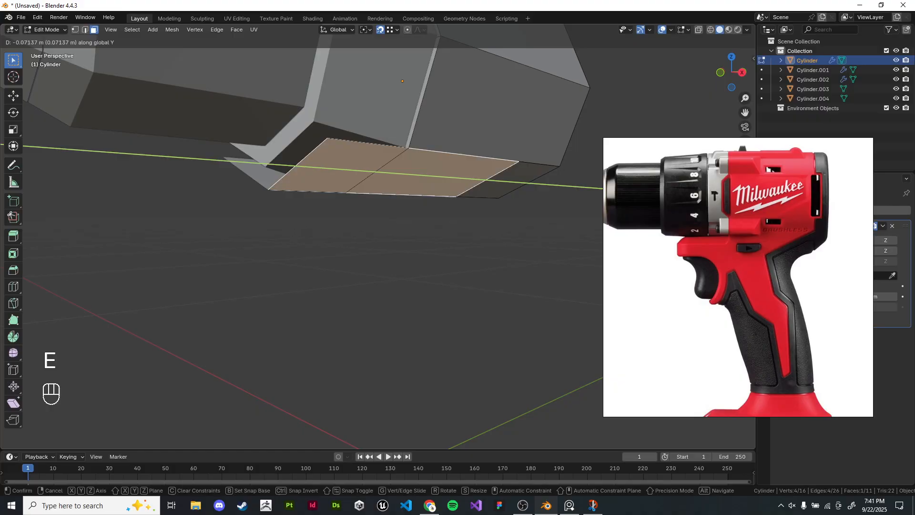
click(351, 282)
Step: Try a further extrusion of the underside face, and undo the extrusions
middle_drag(350, 281, 348, 288)
key(e)
click(350, 329)
middle_drag(350, 329, 358, 158)
key(Tab)
key(ctrl+z)
key(ctrl+z)
key(ctrl+z)
Step: Try adding a loop cut to the rear body, and undo it
key(ctrl+r)
right_click(354, 179)
key(ctrl+r)
click(352, 182)
right_click(351, 183)
key(ctrl+z)
Step: Hide the tapered middle collar and open the rear body for mesh editing
key(Tab)
click(358, 129)
middle_drag(358, 158, 352, 199)
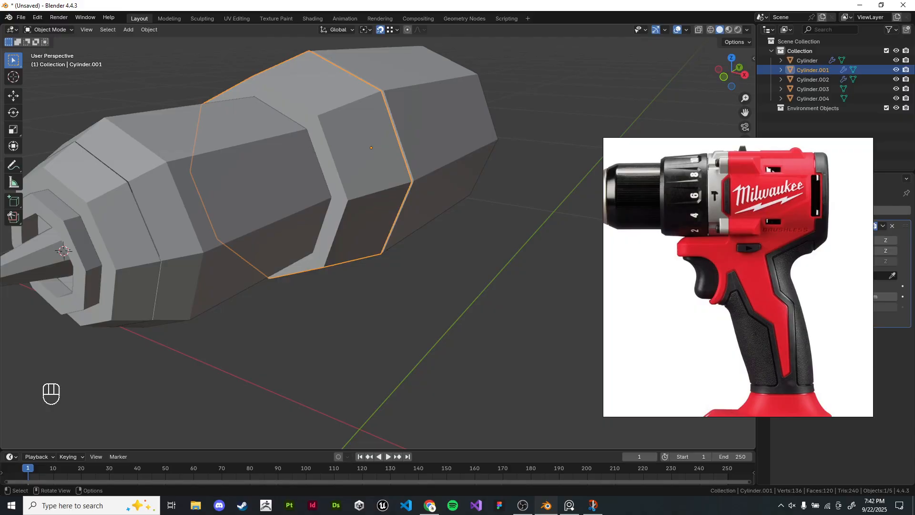
key(h)
click(355, 138)
key(Tab)
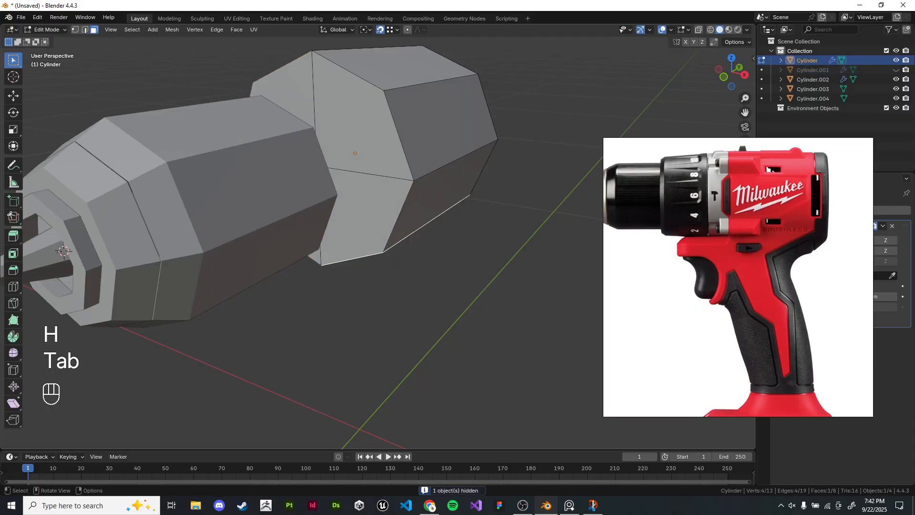
Step: Dissolve the edges running from the center to the rim on the rear body's front and back caps
click(355, 138)
key(2)
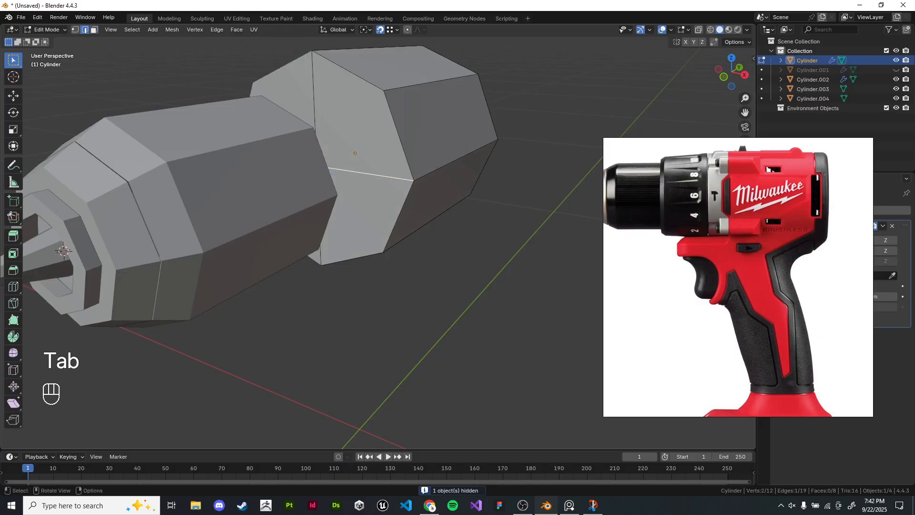
key(ctrl+x)
middle_drag(369, 177, 357, 111)
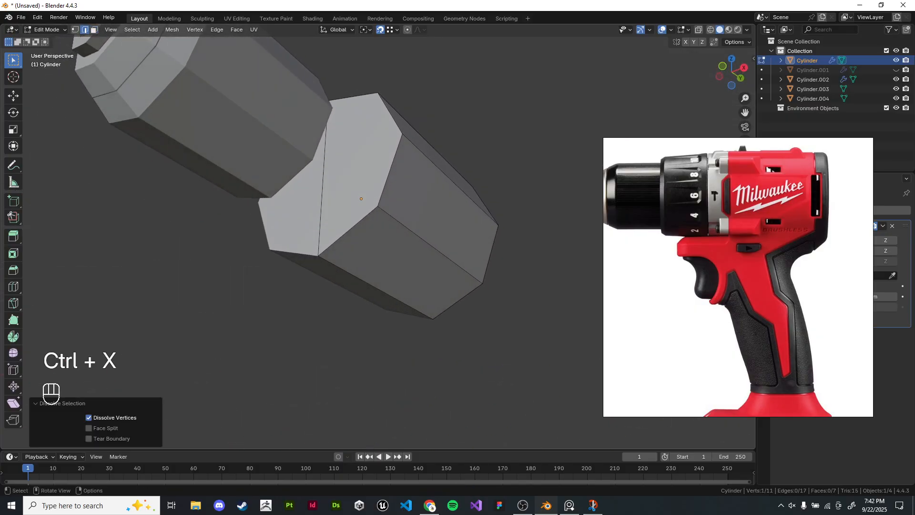
key(ctrl+r)
right_click(406, 200)
middle_drag(405, 201, 282, 224)
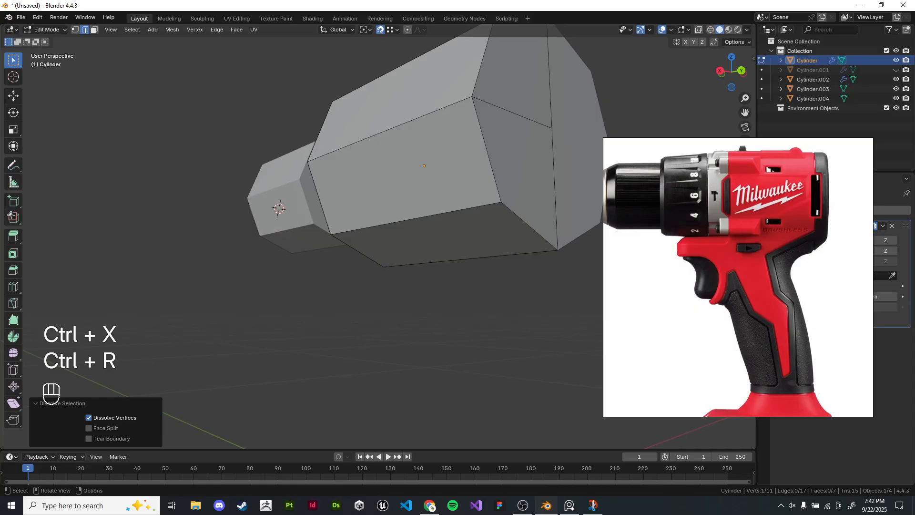
click(513, 113)
key(ctrl+x)
middle_drag(495, 124, 648, 118)
Step: Add one centered lengthwise loop cut across the rear body's underside face
key(ctrl+r)
click(370, 241)
right_click(370, 240)
middle_drag(370, 241, 376, 213)
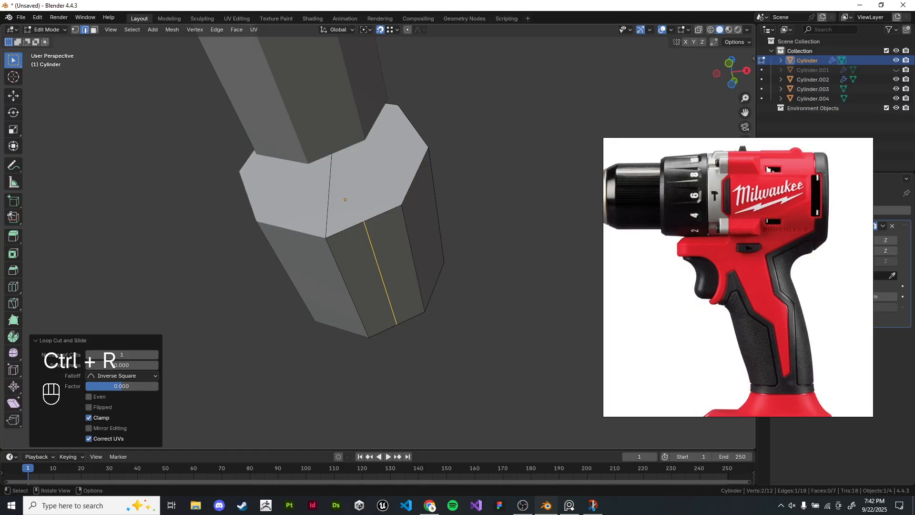
scroll(333, 201, up, 2)
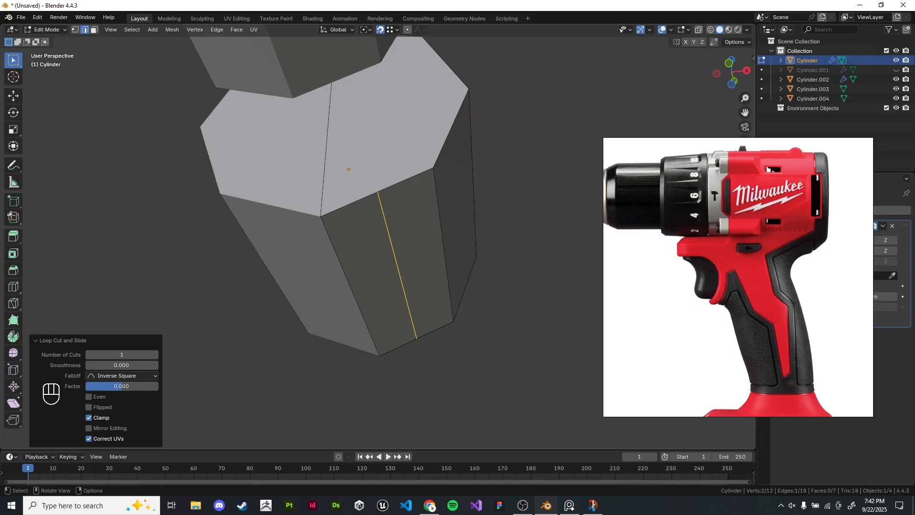
key(g)
key(z)
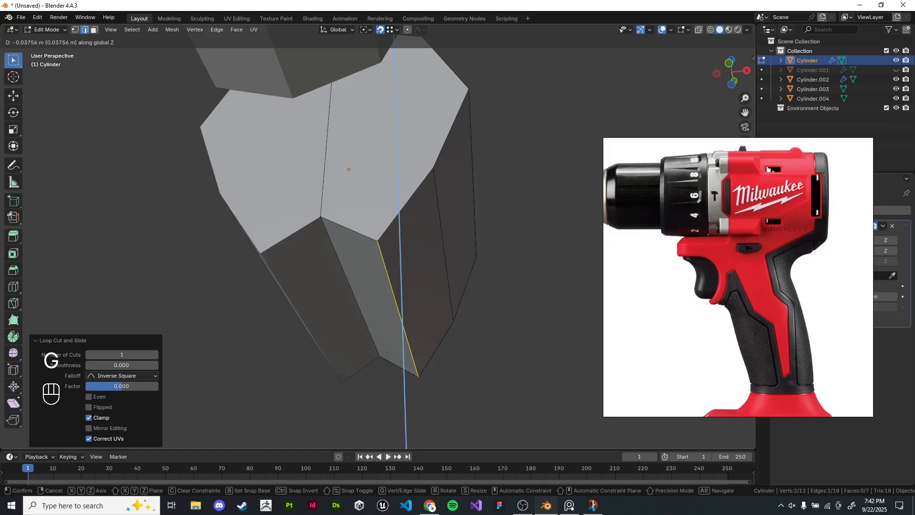
key(Escape)
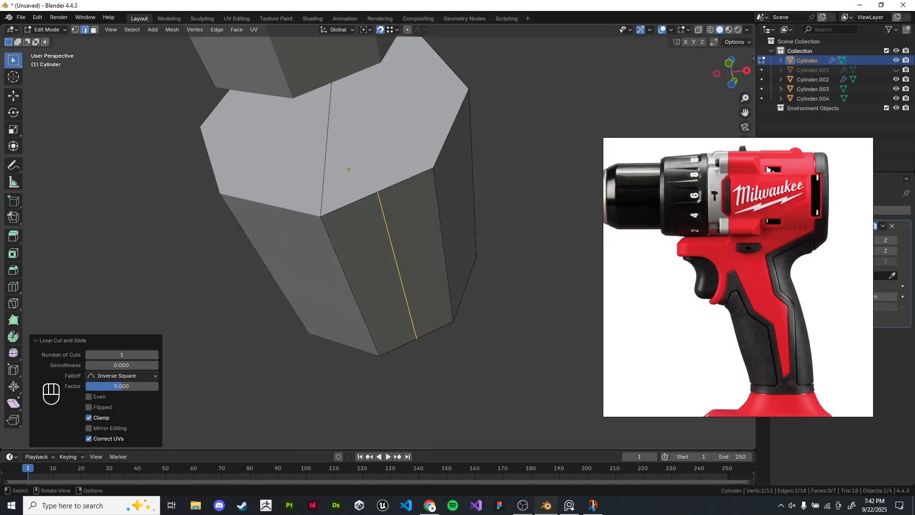
Step: Try lowering the lengthwise cut edge on the rear body's underside along Z, and dissolve that edge
key(g)
key(z)
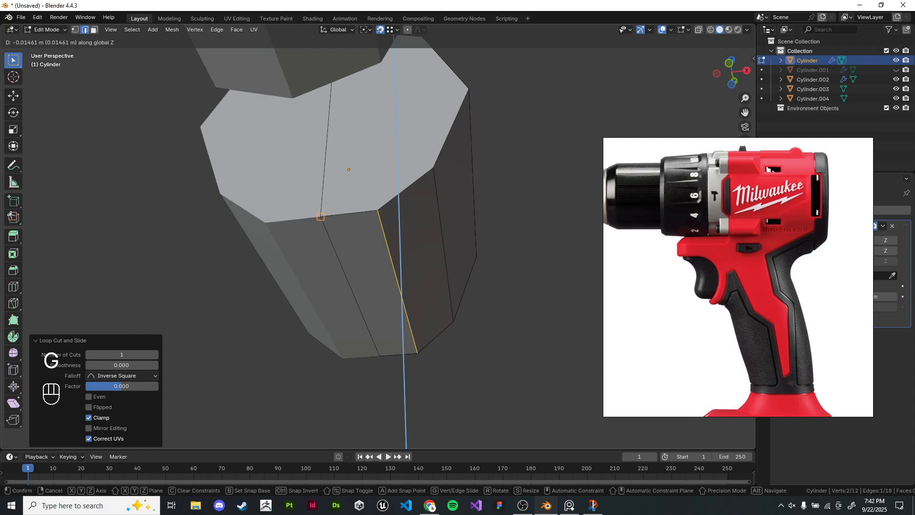
key(Escape)
middle_drag(396, 248, 413, 268)
scroll(413, 268, up, 2)
key(g)
key(z)
key(g)
key(g)
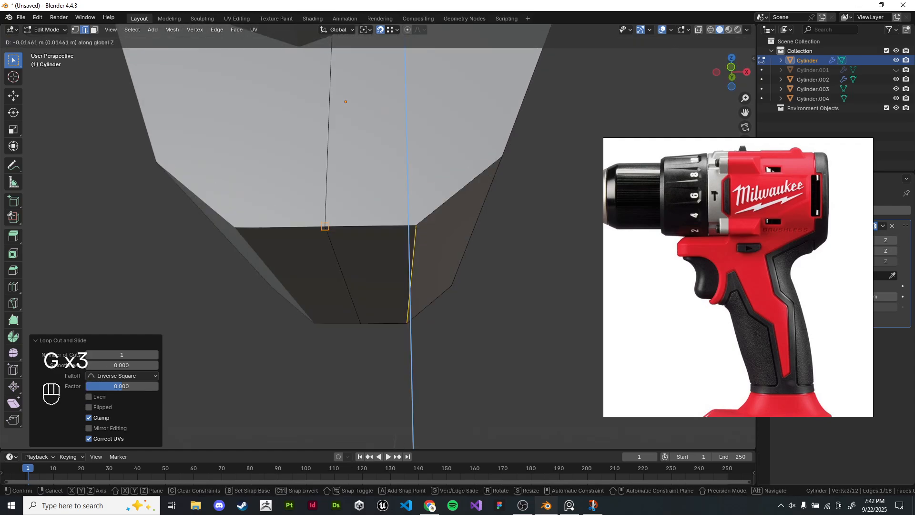
key(g)
key(g)
right_click(329, 230)
key(ctrl+x)
Step: Add one centered lengthwise loop cut beside the lower corner edge of the rear body's underside
middle_drag(369, 220, 369, 206)
key(ctrl+r)
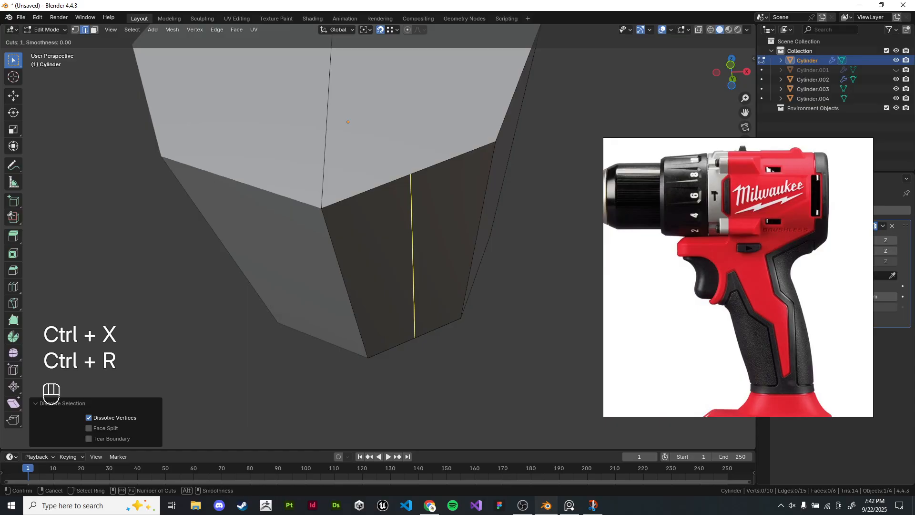
click(381, 202)
right_click(381, 203)
key(g)
key(g)
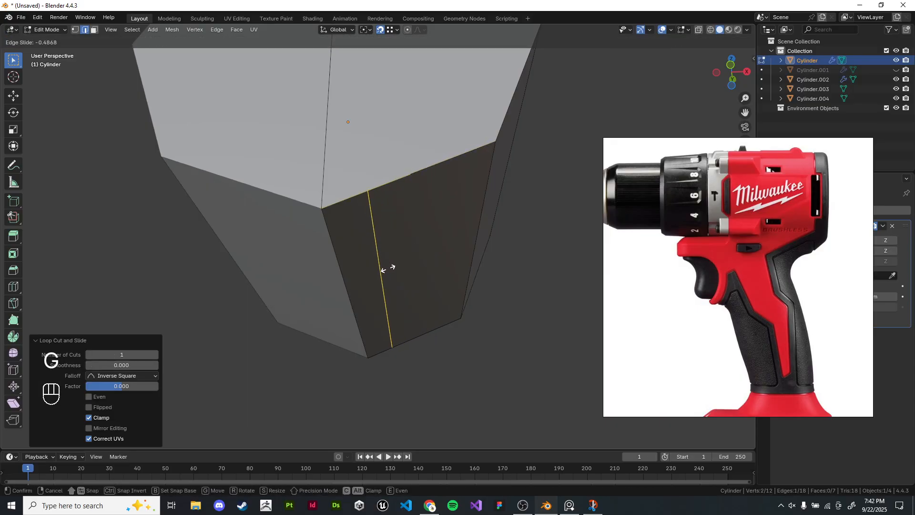
right_click(393, 267)
Step: Lower the new lengthwise edge along Z by 0.014612 m, snapping it to the height of the body's lowest vertex
middle_drag(401, 267, 403, 254)
key(g)
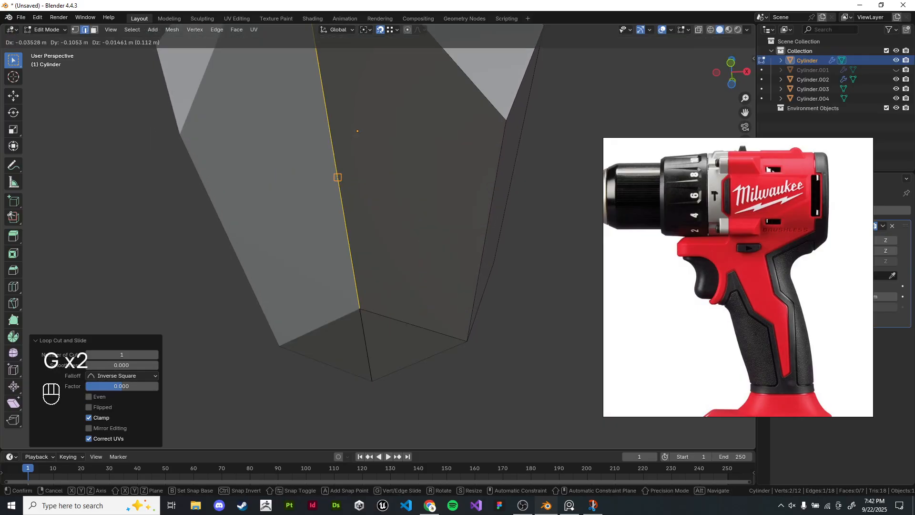
key(z)
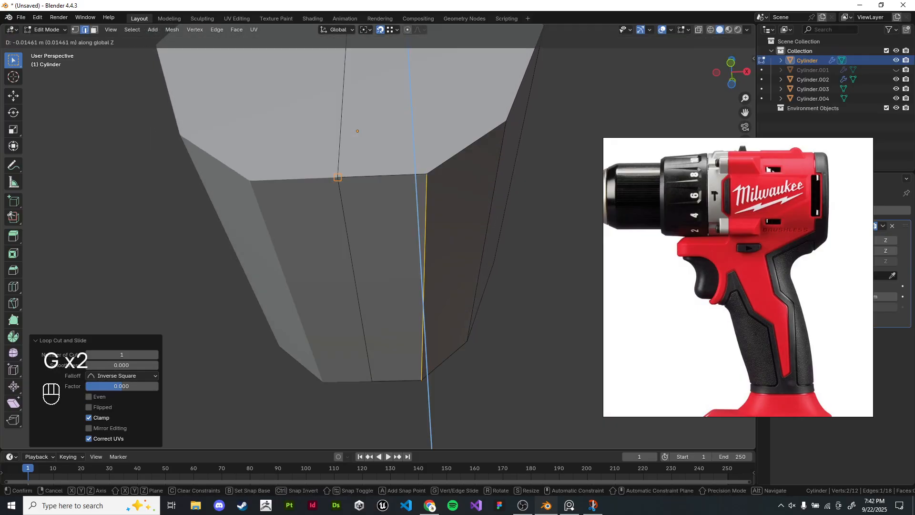
click(338, 177)
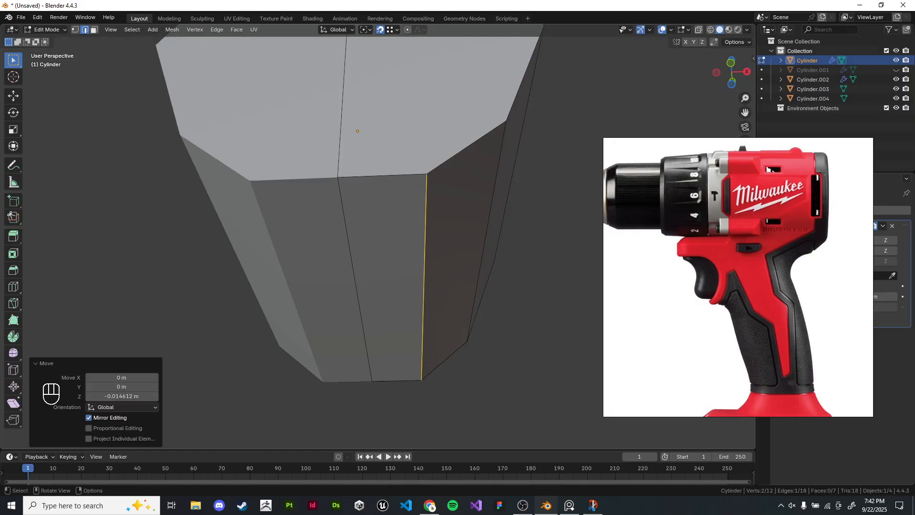
Step: Dissolve the lowered lengthwise edge on the rear body's underside
middle_drag(406, 214, 340, 212)
key(ctrl+z)
key(ctrl+shift+z)
key(ctrl+x)
Step: Cut one centered lengthwise edge loop into the underside face again, and try moving it freely
key(ctrl+r)
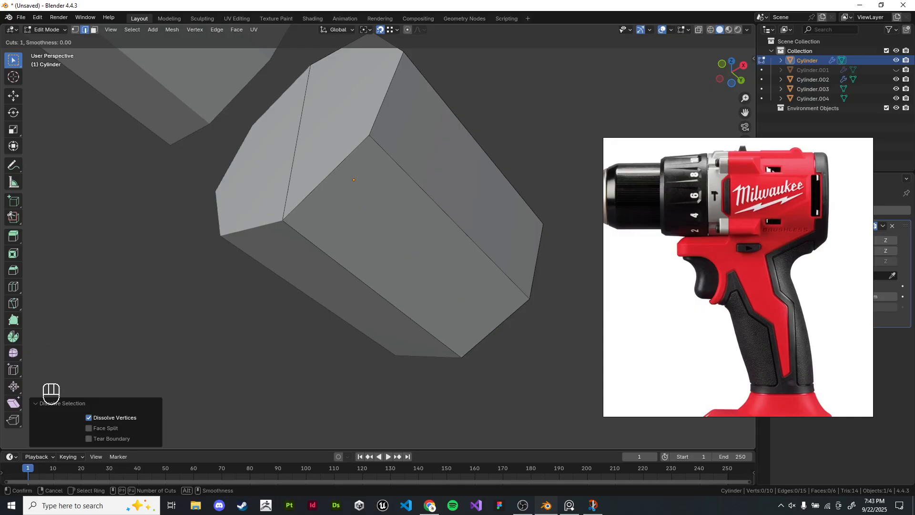
click(320, 175)
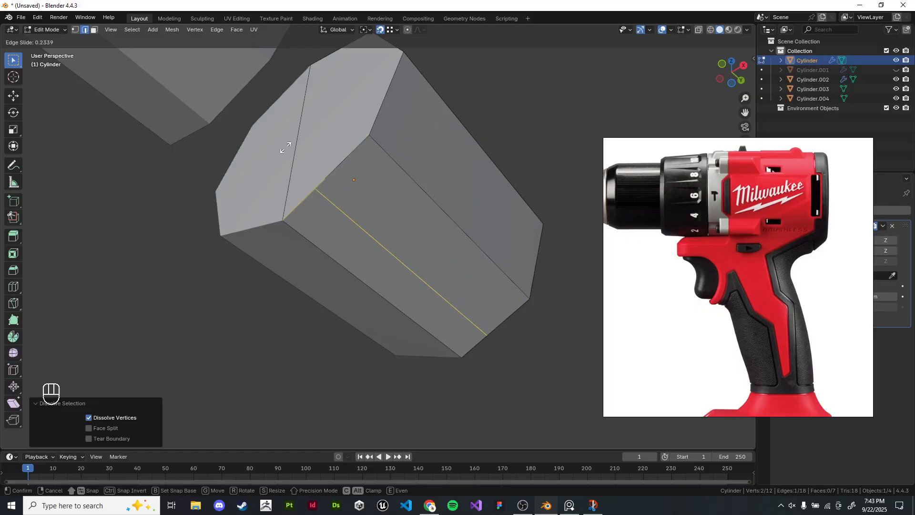
right_click(173, 166)
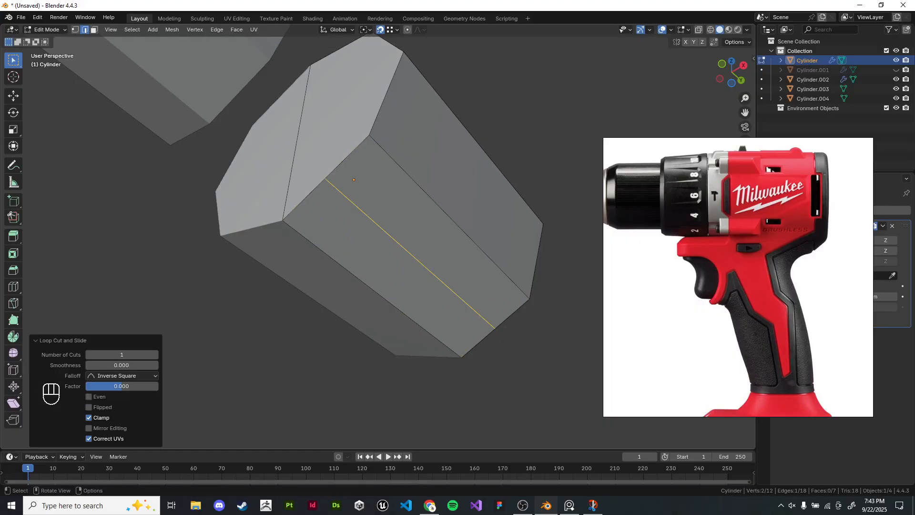
shift+middle_drag(305, 190, 341, 197)
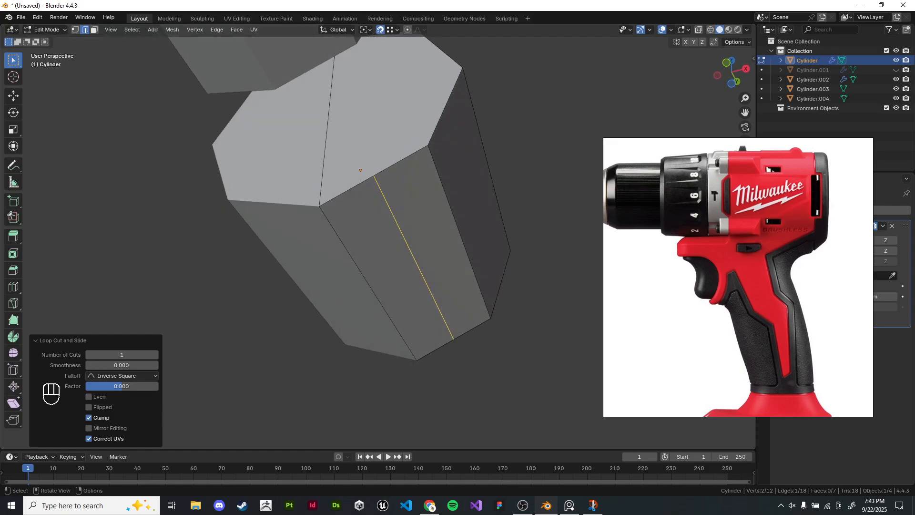
key(g)
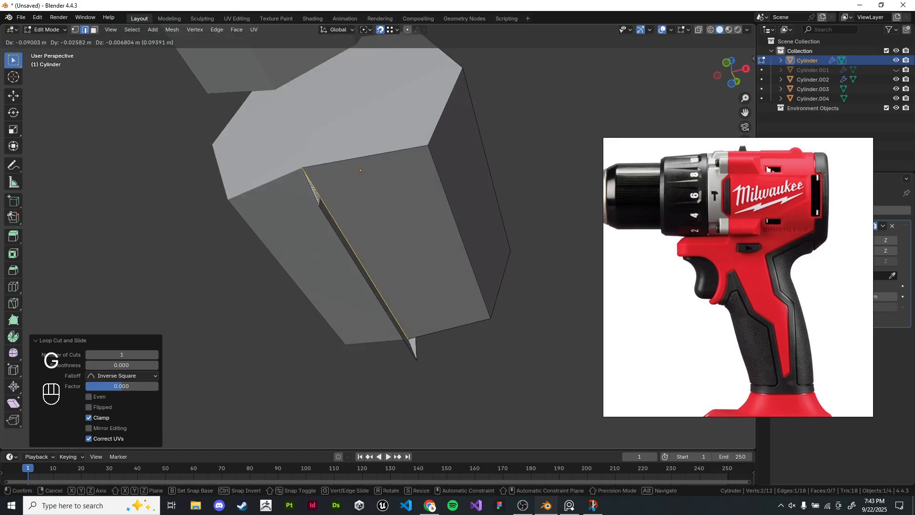
right_click(318, 201)
shift+middle_drag(319, 200, 279, 197)
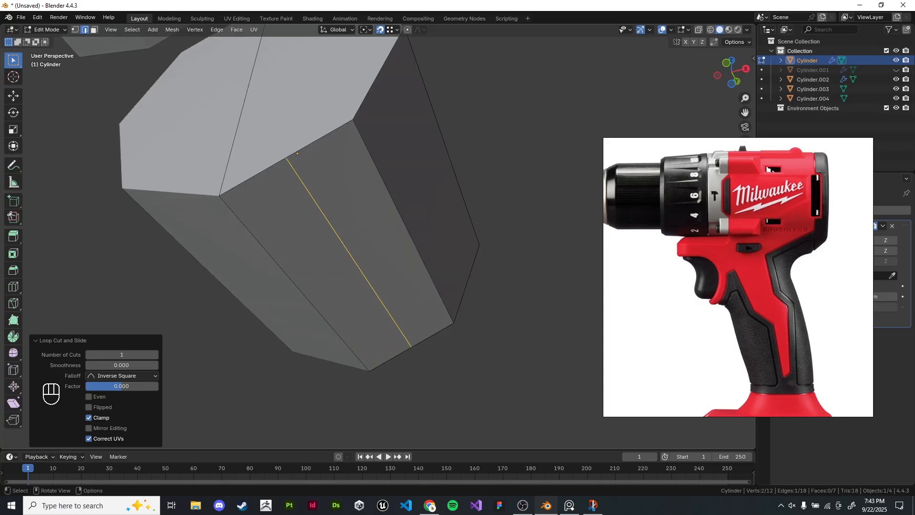
Step: Check the snapping options and lower the recut underside edge 0.014612 m along Z, snapped to the lowest vertex
click(397, 29)
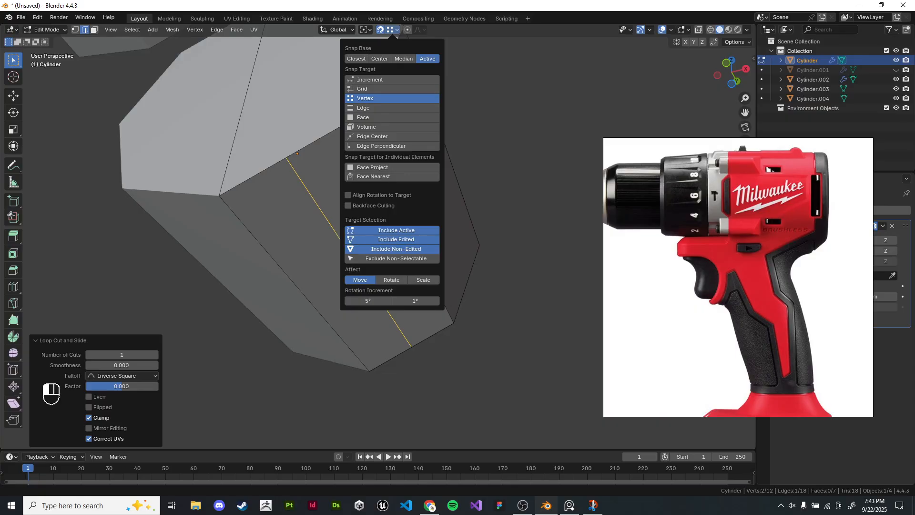
shift+middle_drag(308, 205, 340, 191)
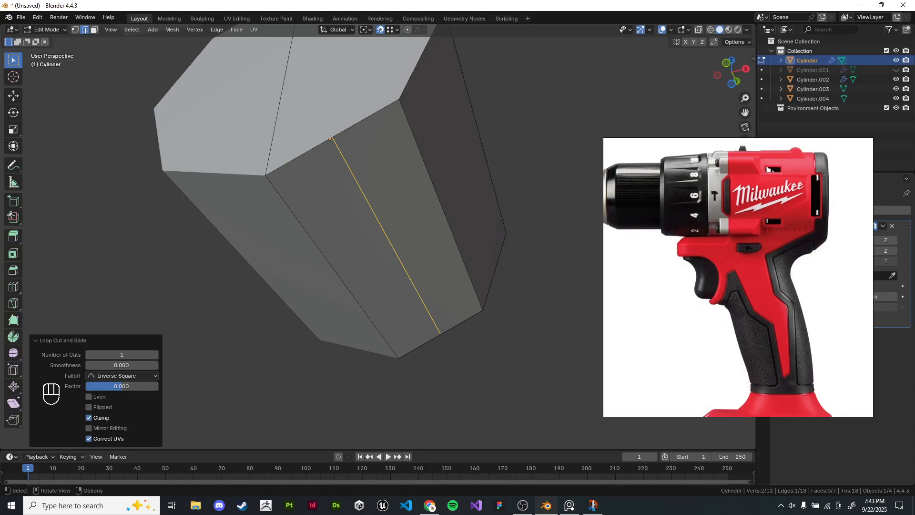
middle_drag(330, 139, 327, 111)
key(g)
key(z)
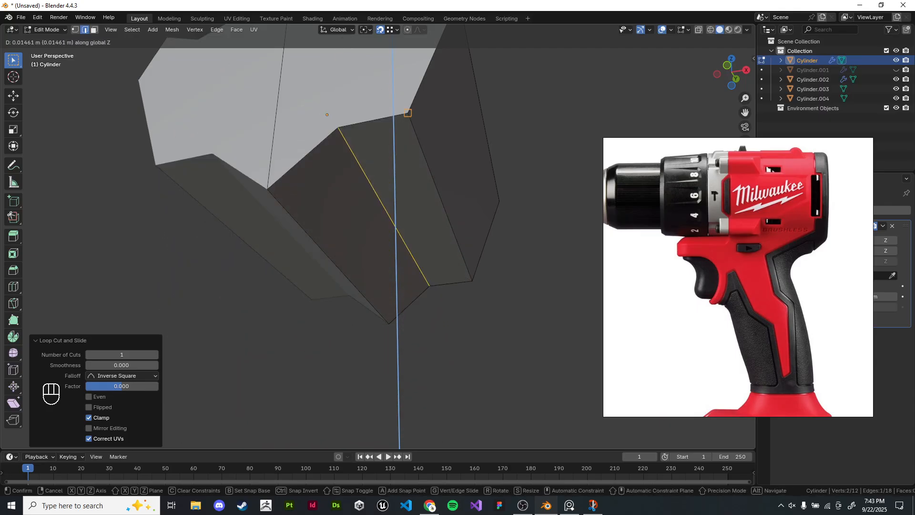
right_click(388, 300)
scroll(388, 300, down, 4)
key(g)
key(z)
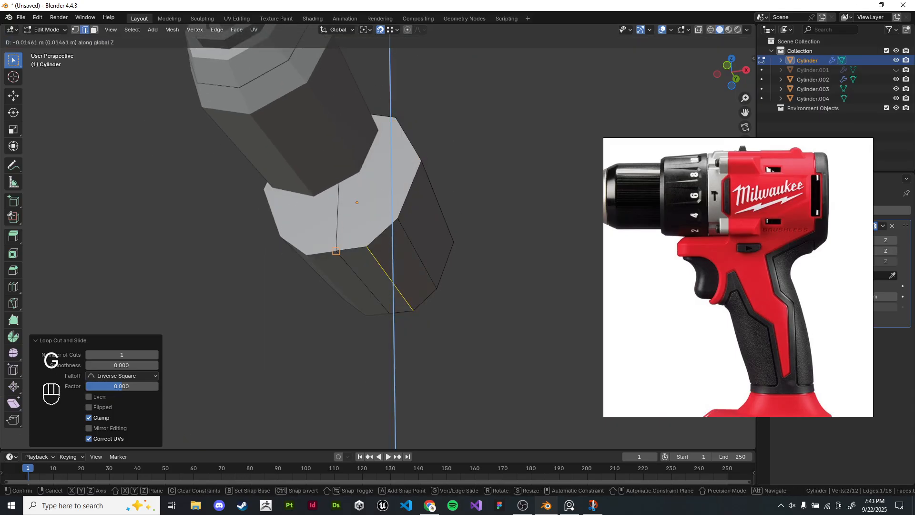
click(337, 250)
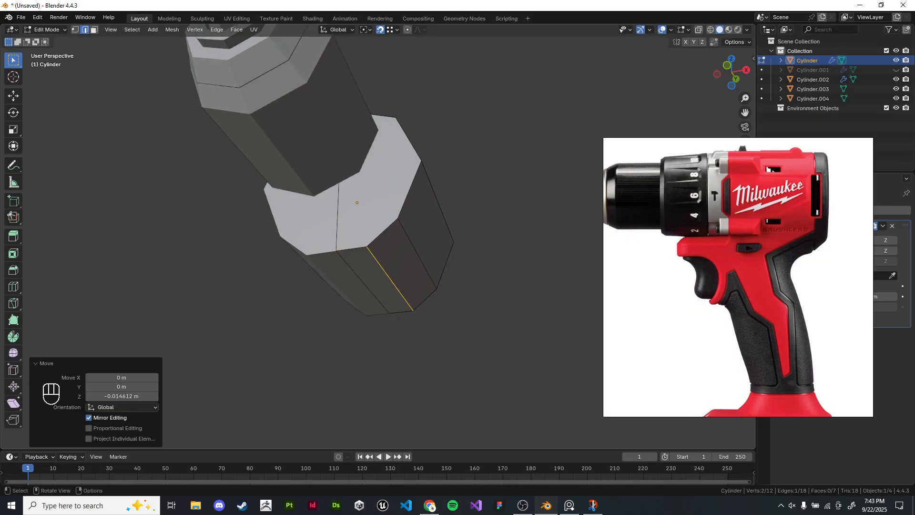
Step: Switch to face selection and select the narrow flat face along the rear body's underside
middle_drag(336, 250, 340, 212)
scroll(376, 229, up, 3)
click(407, 155)
key(3)
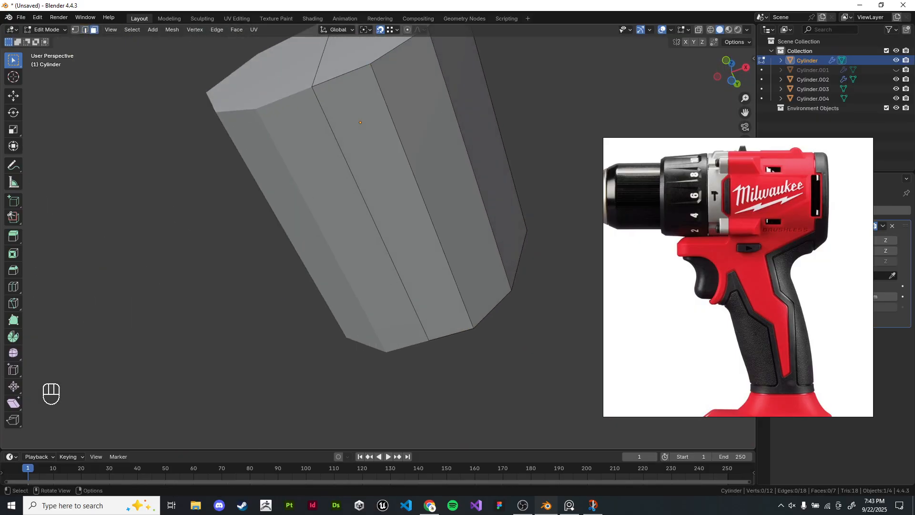
click(360, 122)
shift+middle_drag(360, 123, 343, 143)
scroll(339, 150, up, 3)
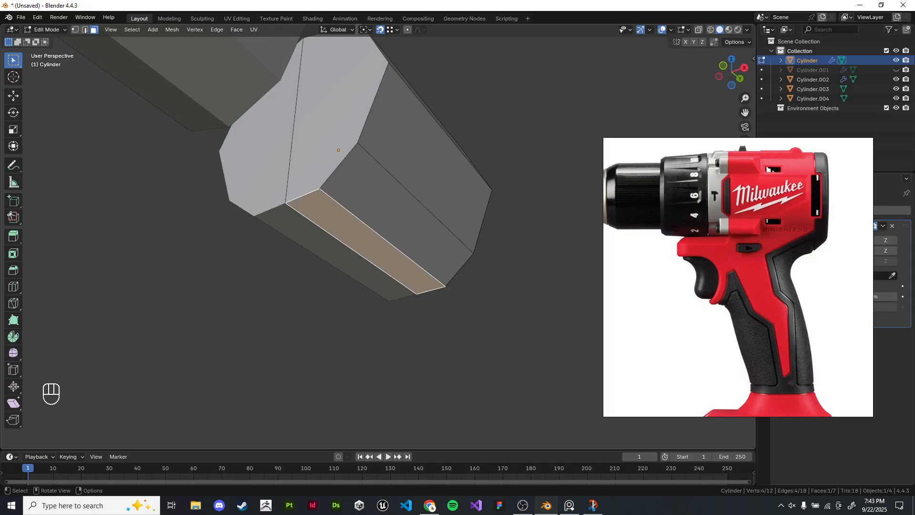
Step: Undo the face selection and the edge's lowering, and dissolve the lengthwise edge on the underside
shift+middle_drag(363, 215, 328, 200)
scroll(328, 199, up, 2)
key(ctrl+z)
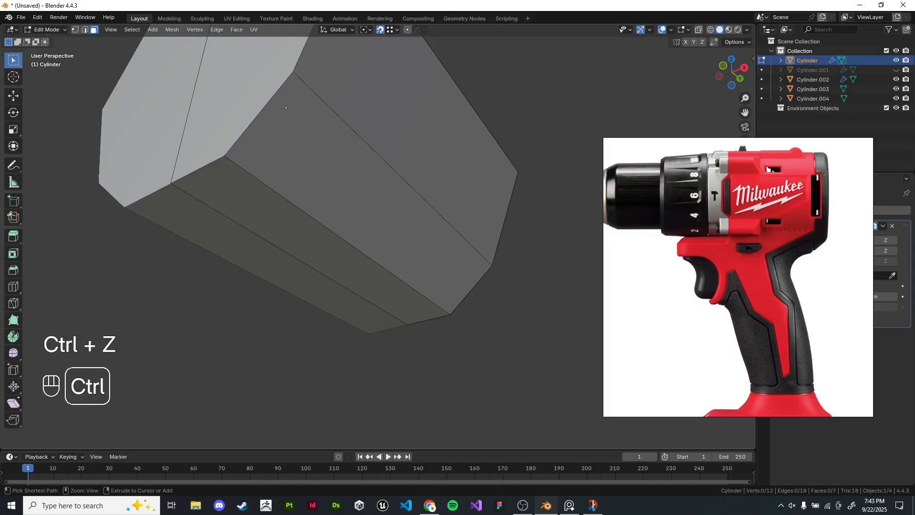
key(ctrl+z)
key(ctrl+z)
key(ctrl+z)
shift+middle_drag(328, 199, 411, 249)
key(ctrl+x)
scroll(406, 226, down, 6)
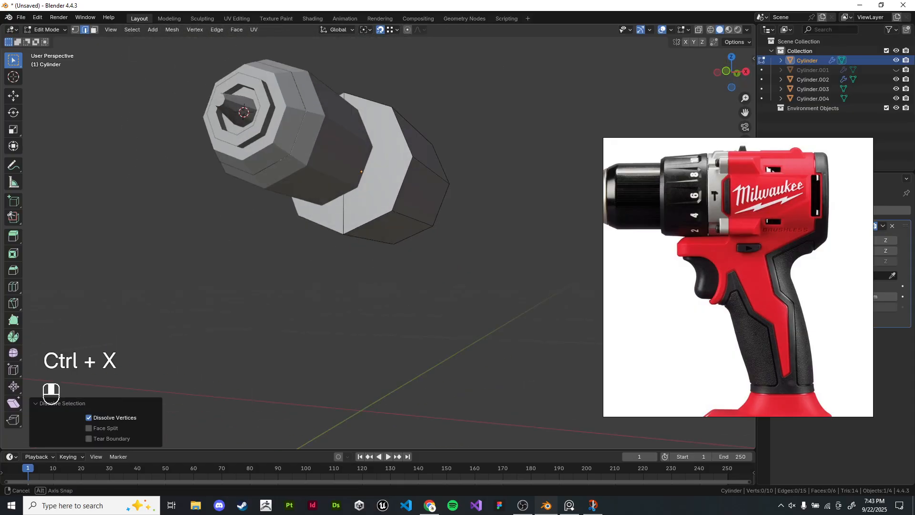
Step: Leave the rear body's mesh, slide the inner chuck piece Cylinder.004 forward along Y, and open it for mesh editing
key(Tab)
click(288, 196)
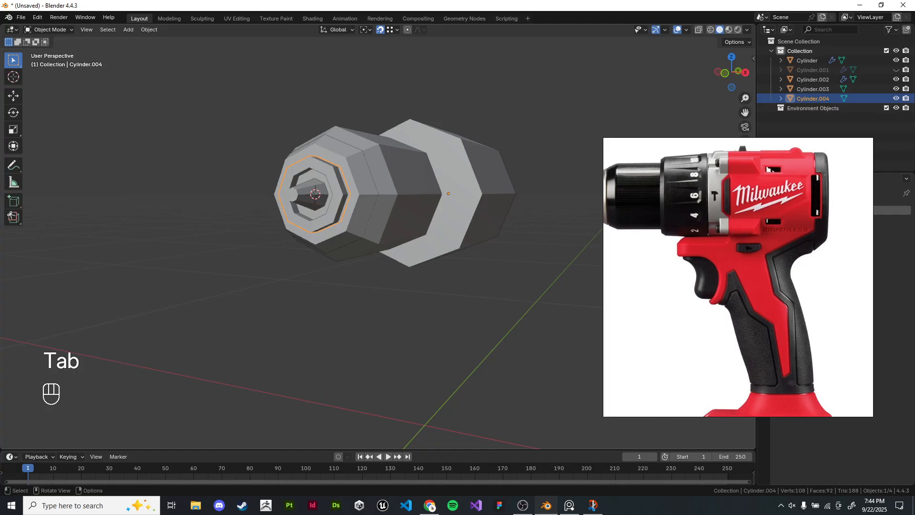
key(g)
key(g)
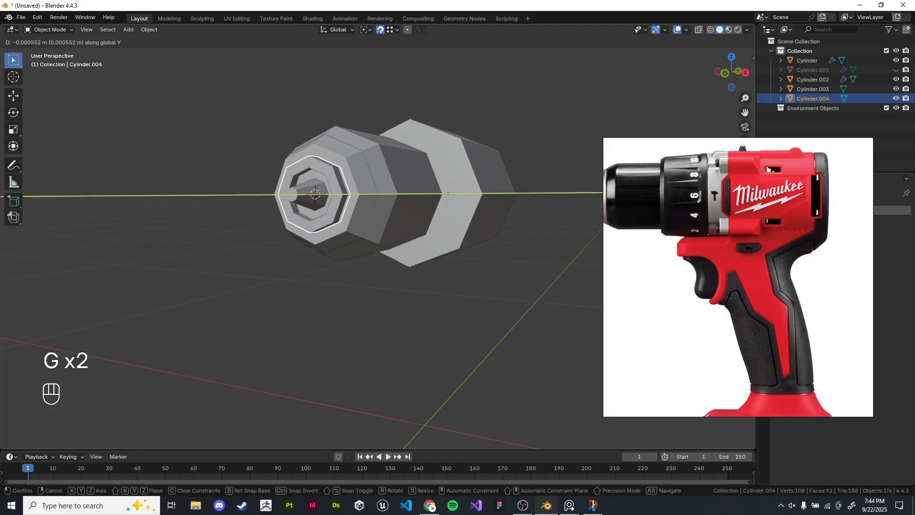
key(Return)
key(Tab)
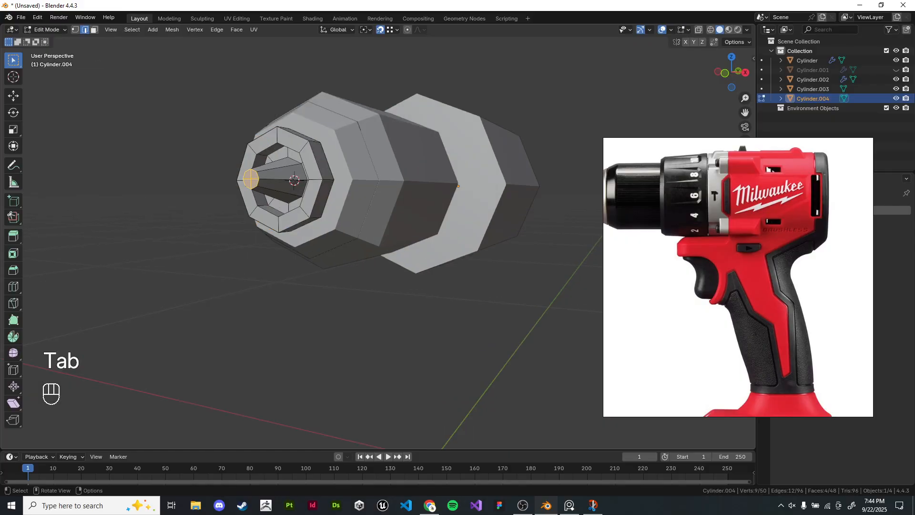
Step: Isolate the chuck's front ring and cone object in local view and open its mesh for editing
scroll(382, 200, up, 5)
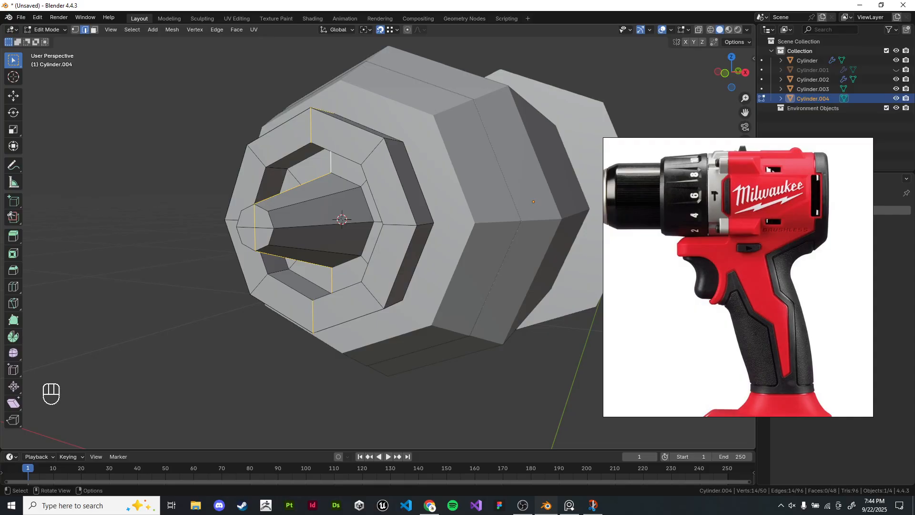
key(alt+a)
middle_drag(381, 238, 286, 239)
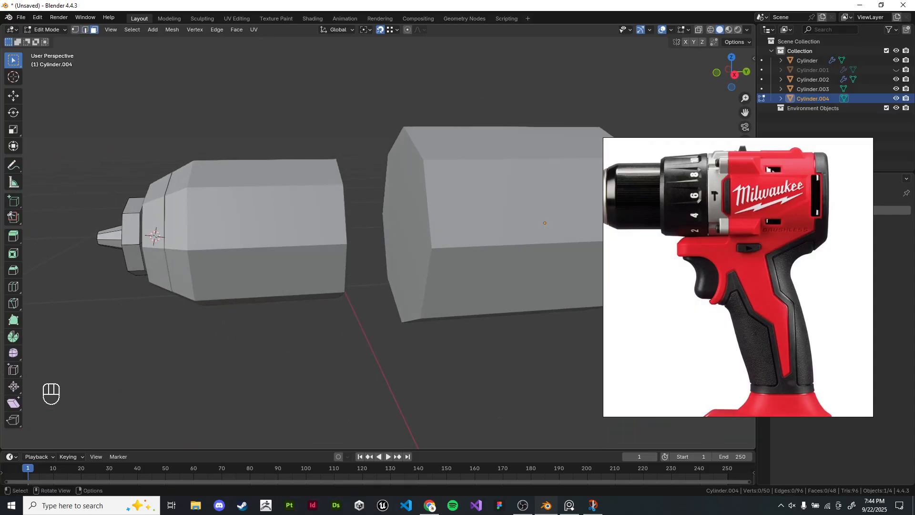
middle_drag(381, 239, 305, 210)
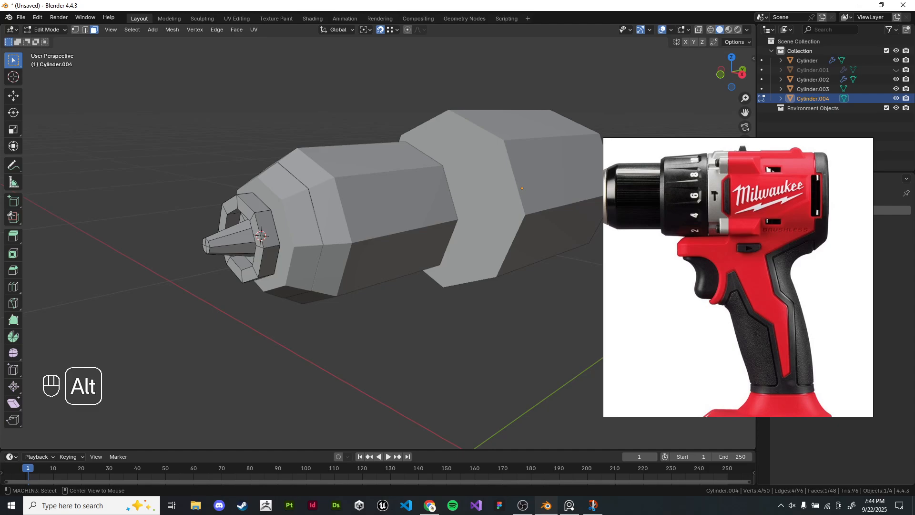
scroll(377, 228, up, 2)
key(Tab)
scroll(377, 229, up, 2)
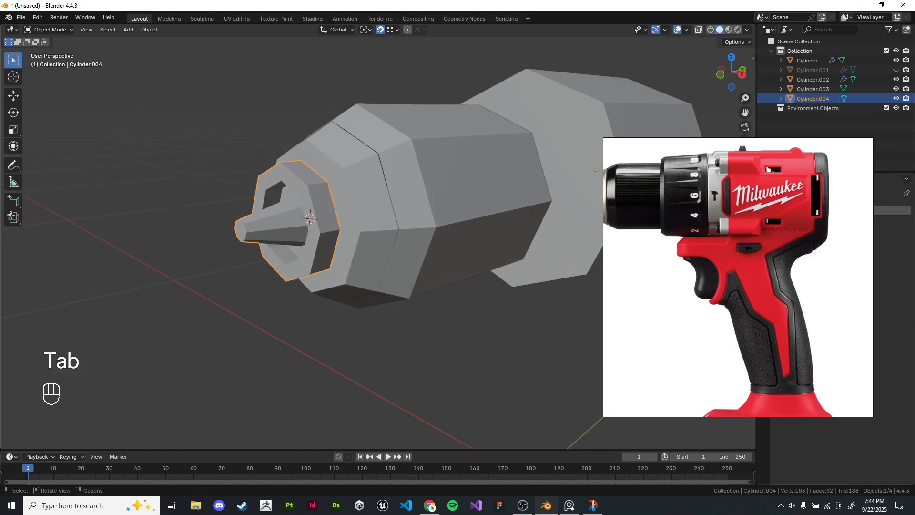
key(slash)
key(Tab)
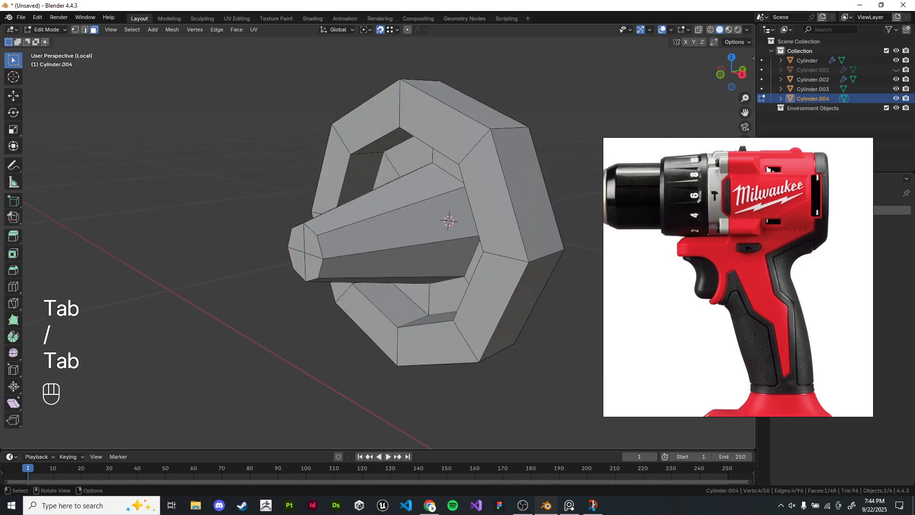
Step: Scale the faces at the cone's tip by 2.664, and again by 0.175 to make a narrower point
click(296, 243)
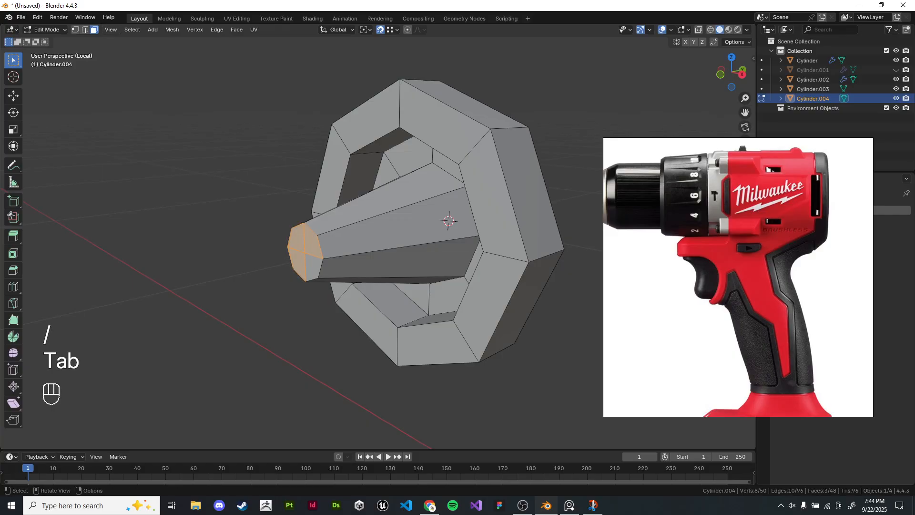
key(s)
click(230, 288)
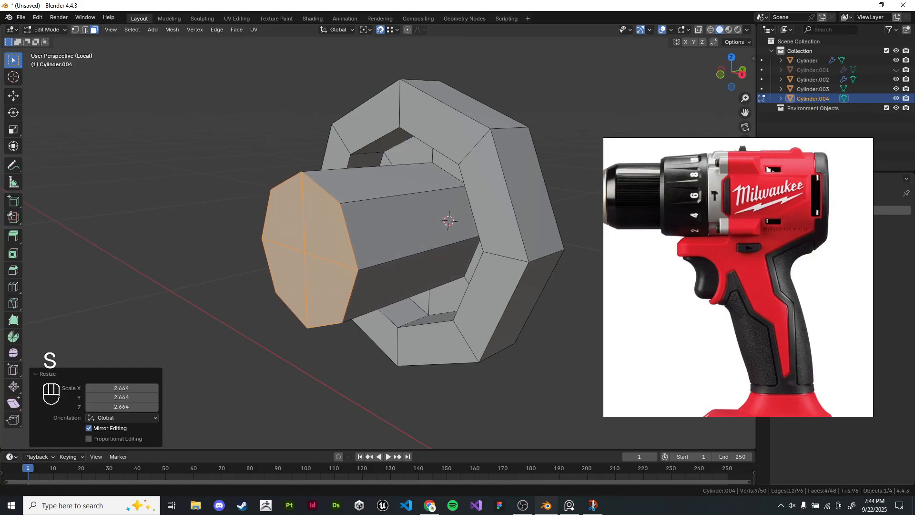
key(s)
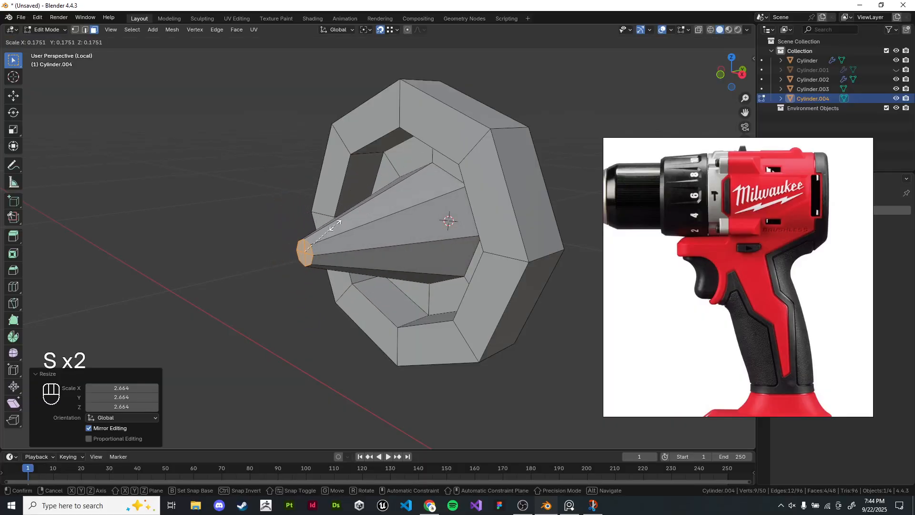
click(336, 224)
key(KP_3)
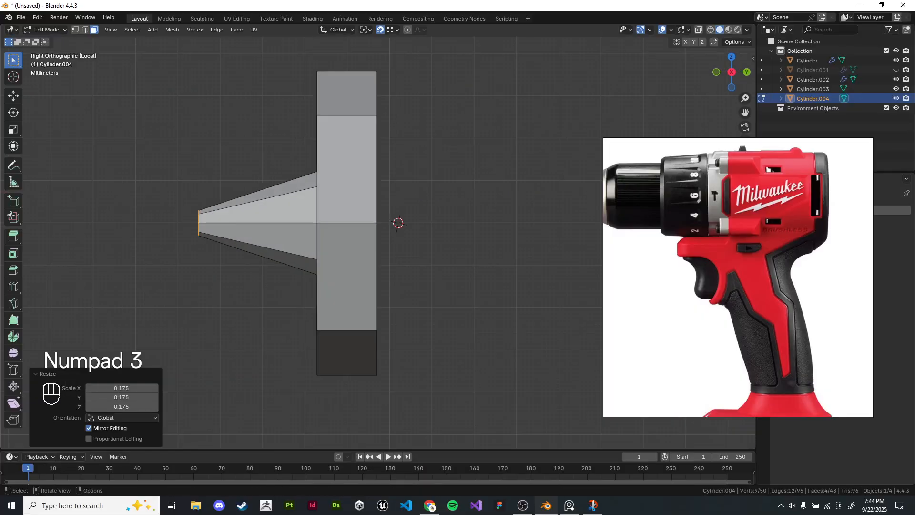
Step: Return from the isolated view to the whole model and unhide the tapered collar between chuck and body
key(Tab)
key(slash)
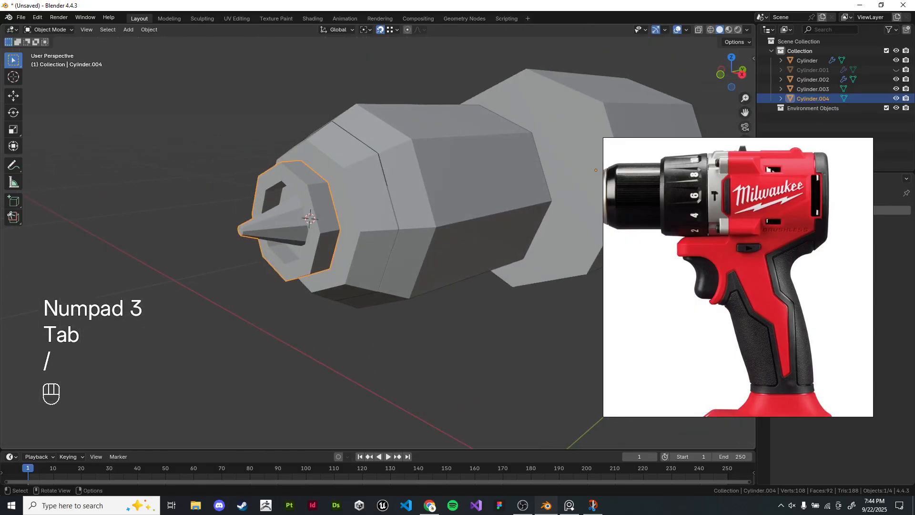
key(KP_3)
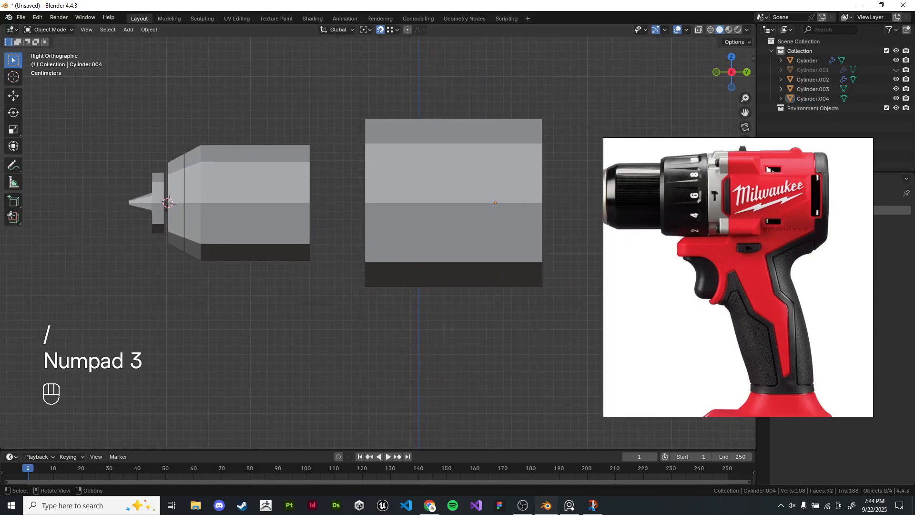
key(alt+h)
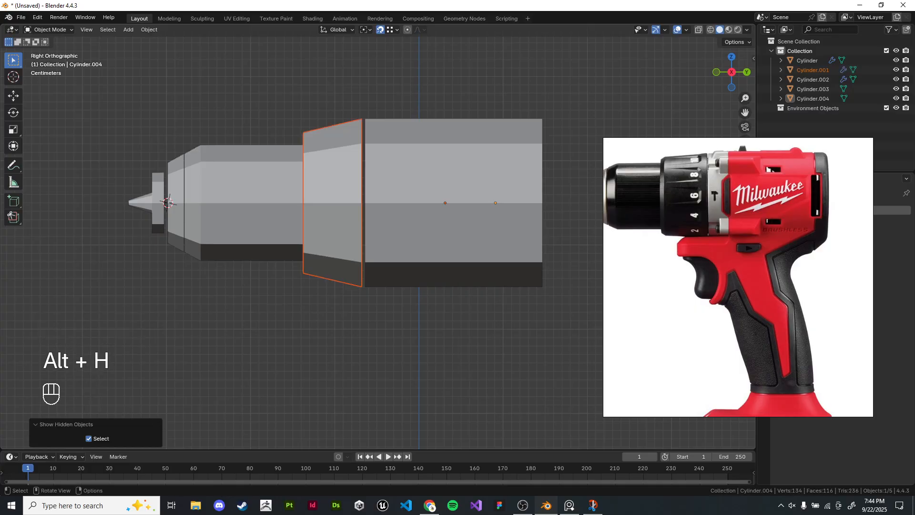
click(429, 329)
Step: Open the drill body cylinder for editing and add one centred lengthwise loop cut across its lower facet
click(444, 239)
middle_drag(444, 239, 515, 196)
key(Tab)
shift+middle_drag(515, 195, 468, 176)
middle_drag(468, 176, 457, 143)
middle_drag(457, 143, 424, 162)
shift+middle_drag(425, 162, 473, 190)
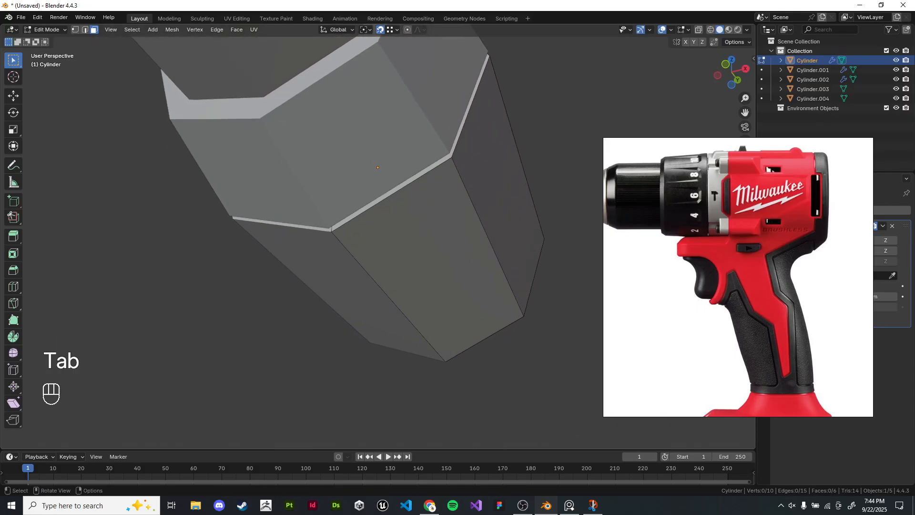
key(ctrl+r)
click(399, 199)
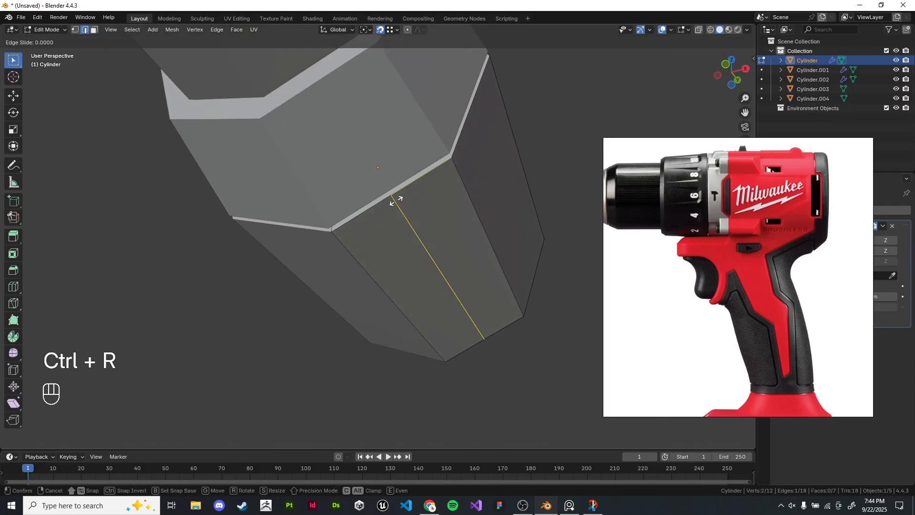
right_click(398, 198)
Step: Move the new lengthwise edge down about 0.0146 m along the Z axis
key(g)
key(z)
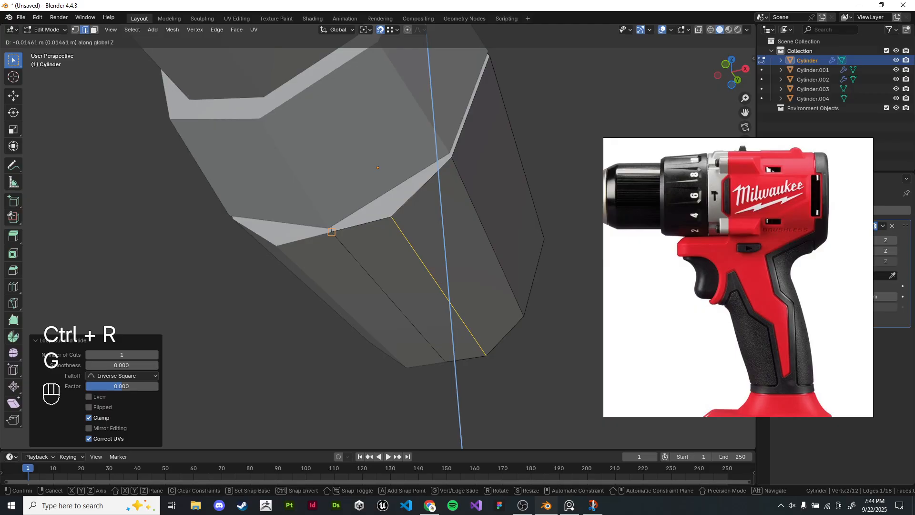
click(332, 231)
Step: Select the narrow bottom face between the body's centreline and the lowered edge
key(3)
click(413, 289)
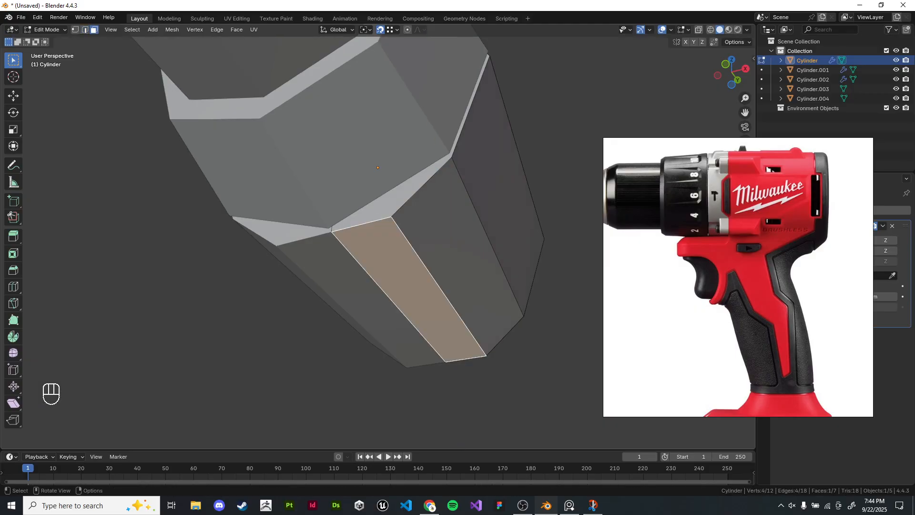
middle_drag(413, 289, 503, 213)
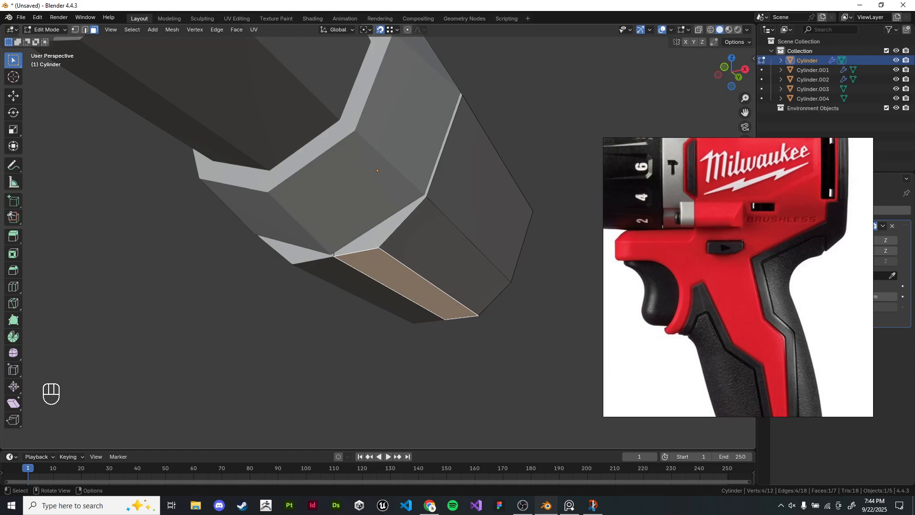
Step: Examine the grip and trigger area on the drill and impact driver reference images
scroll(782, 238, down, 8)
middle_drag(810, 372, 734, 224)
middle_drag(854, 272, 774, 254)
scroll(774, 254, up, 5)
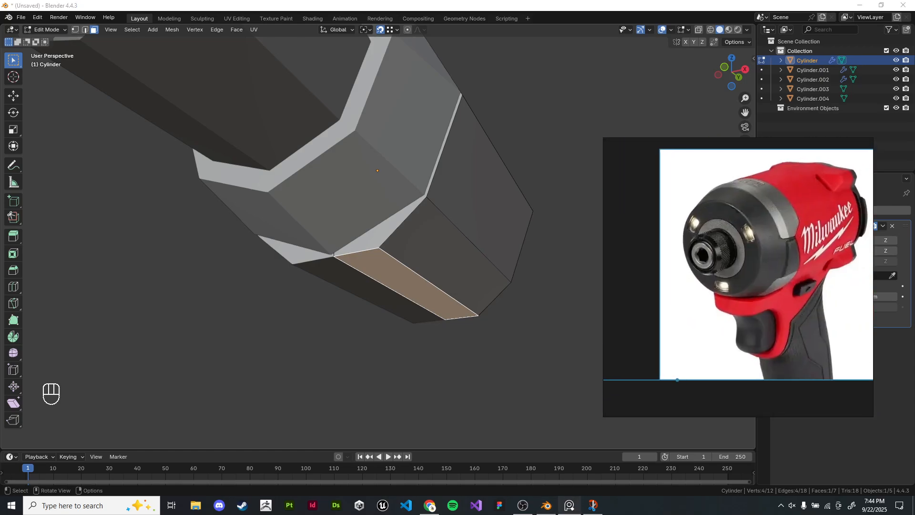
scroll(774, 253, down, 7)
middle_drag(673, 148, 725, 250)
scroll(725, 250, up, 9)
scroll(429, 243, down, 5)
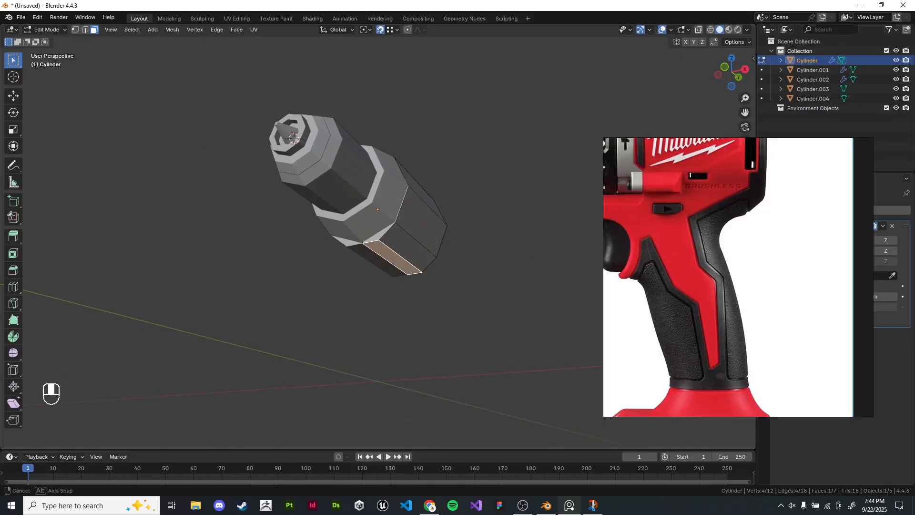
Step: Extrude the body's narrow bottom face about 0.0646 m downward as the start of the grip
key(KP_3)
click(424, 296)
scroll(424, 296, up, 4)
middle_drag(420, 305, 486, 214)
click(433, 260)
scroll(434, 261, down, 3)
scroll(444, 285, up, 2)
shift+middle_drag(487, 215, 472, 206)
key(e)
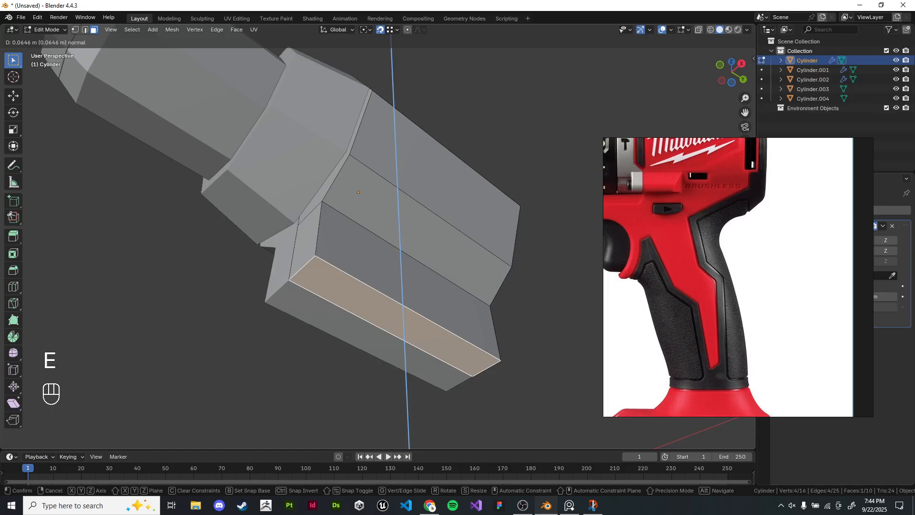
click(471, 257)
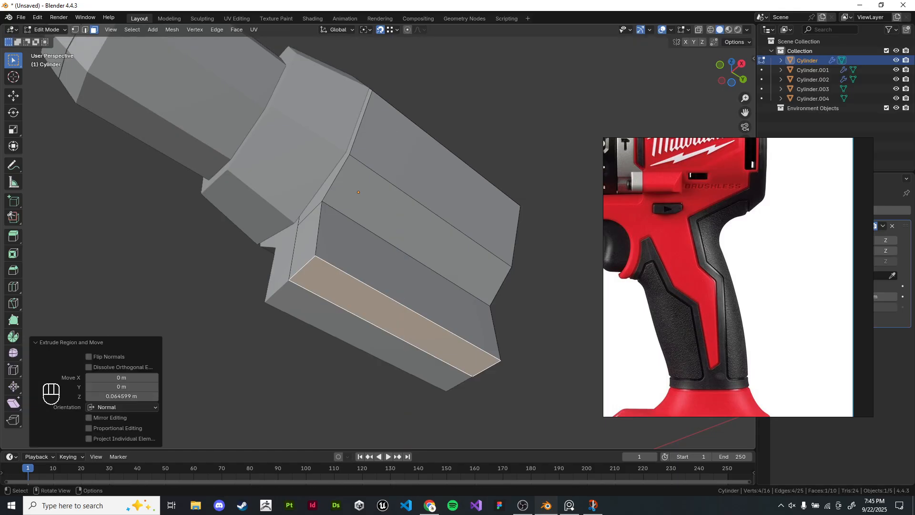
Step: Check the reference above the trigger and extrude the lower block's front face forward about 0.061 m
middle_drag(715, 238, 767, 280)
scroll(767, 281, down, 2)
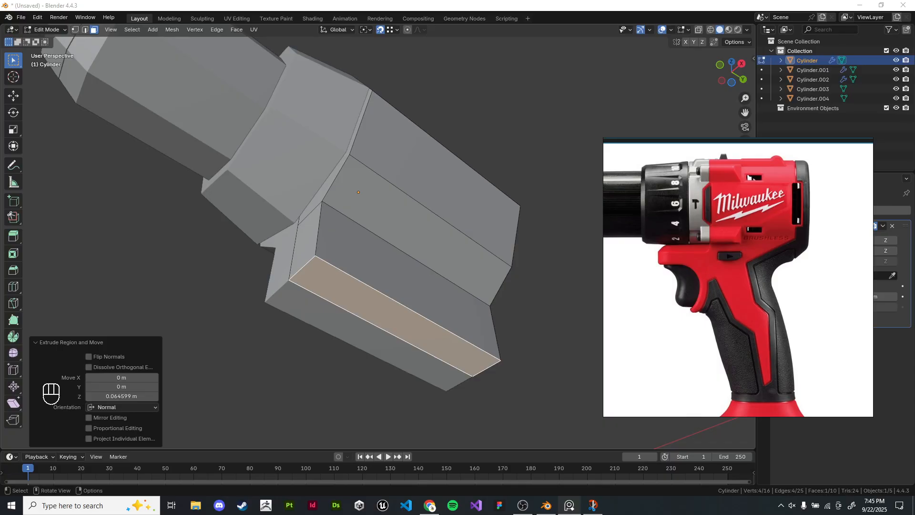
scroll(680, 234, up, 4)
middle_drag(679, 234, 736, 269)
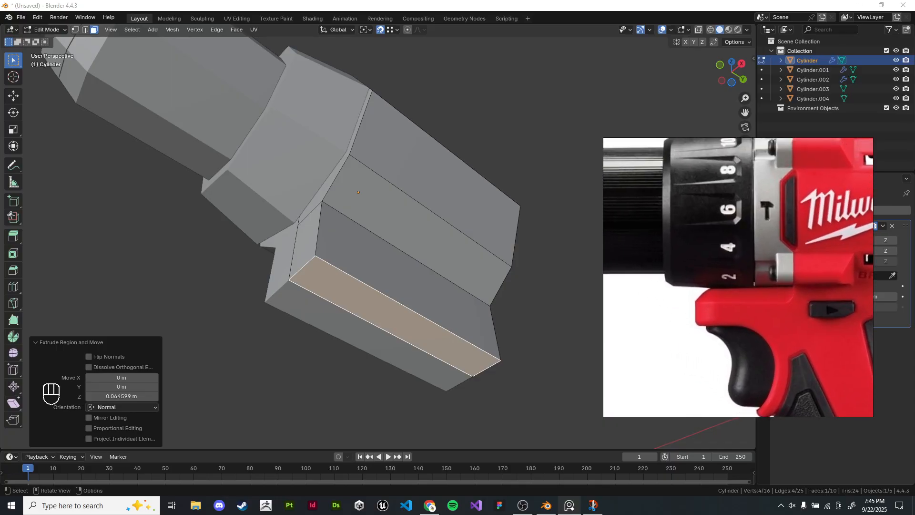
middle_drag(324, 248, 304, 295)
click(319, 269)
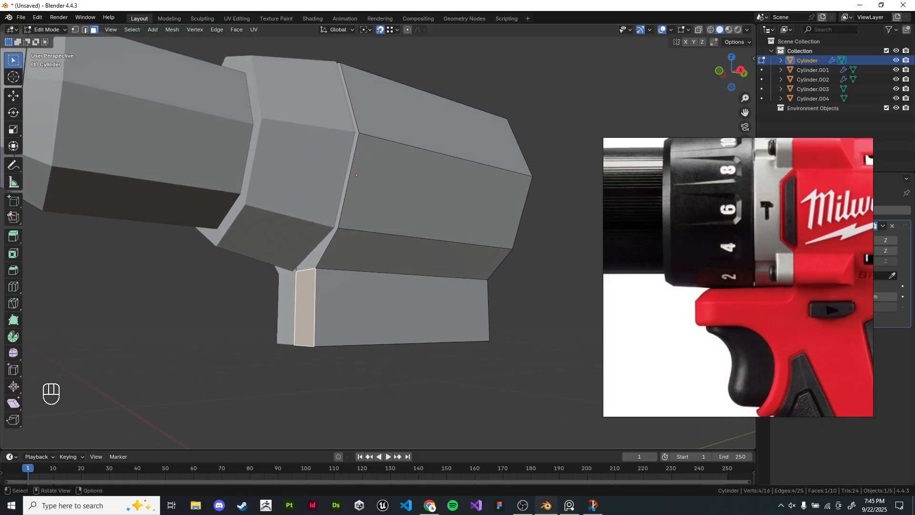
key(e)
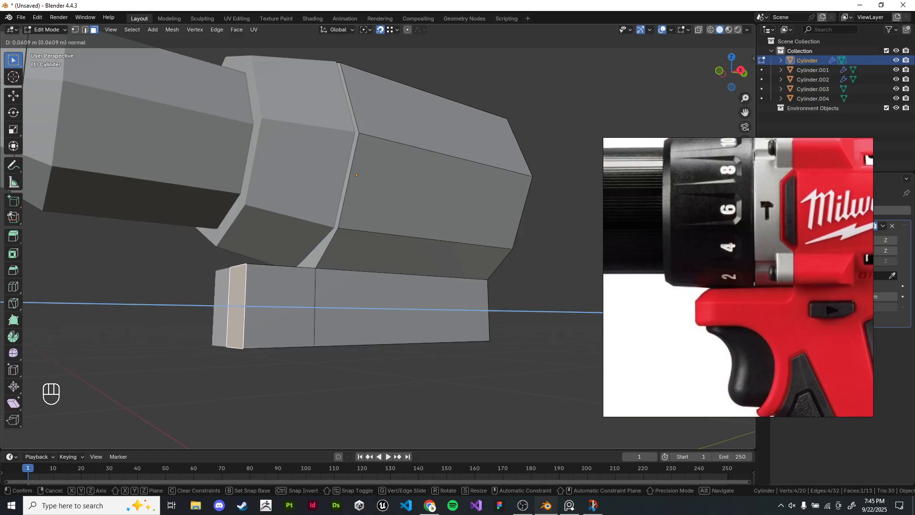
click(356, 175)
Step: Pull the extruded front face back about 0.008 m along the Y axis
key(KP_3)
shift+middle_drag(305, 286, 355, 252)
scroll(355, 253, up, 2)
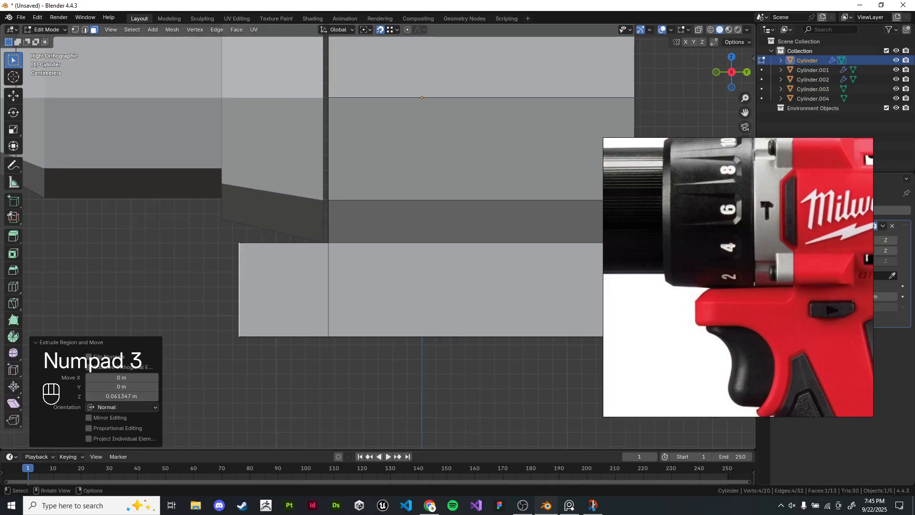
key(g)
key(g)
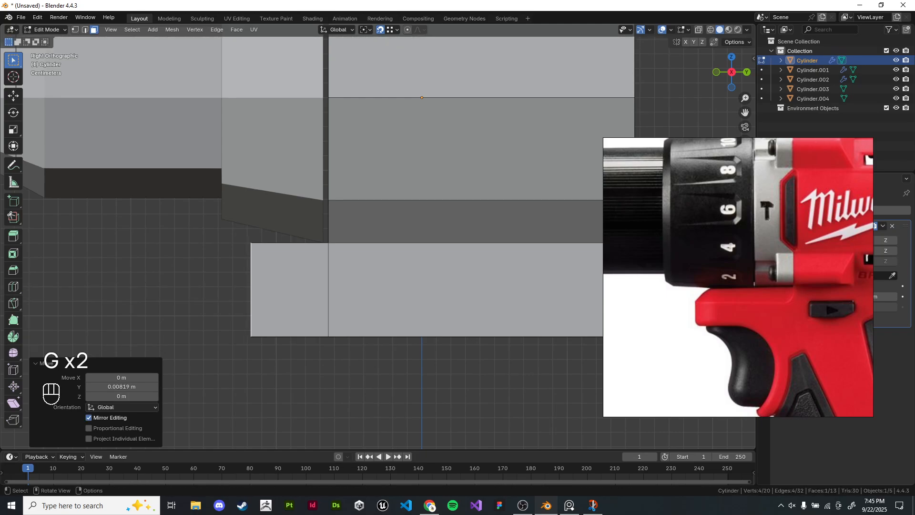
click(215, 296)
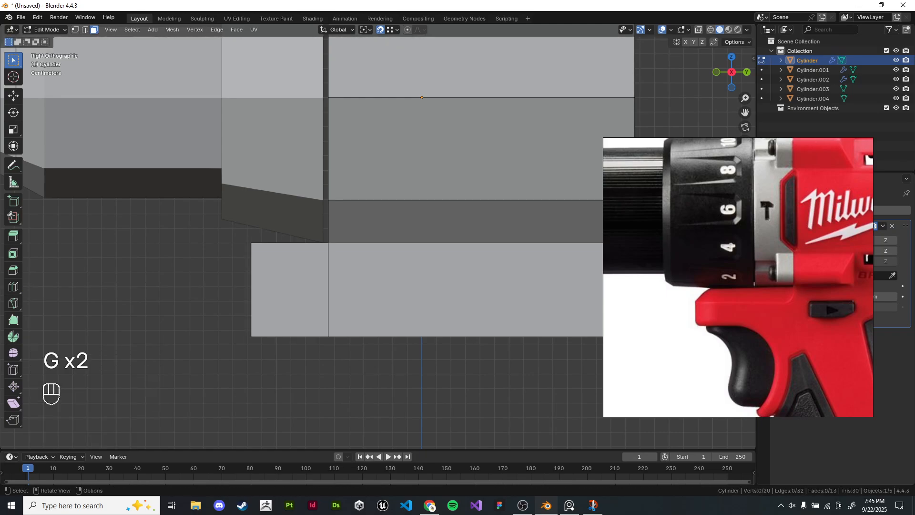
Step: Examine the whole model with its lower block and compare its proportions with the drill reference image
scroll(376, 235, down, 1)
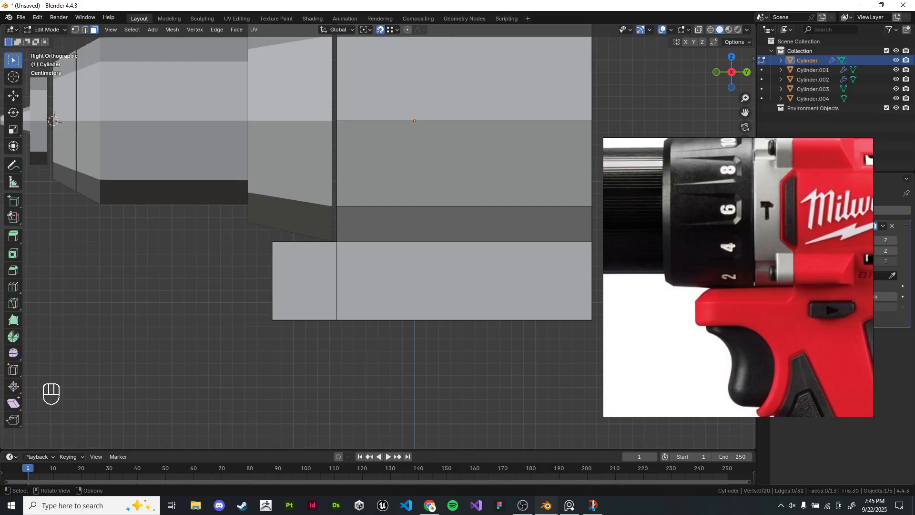
scroll(376, 234, down, 4)
shift+middle_drag(377, 315, 398, 315)
key(Tab)
click(297, 312)
scroll(616, 296, down, 1)
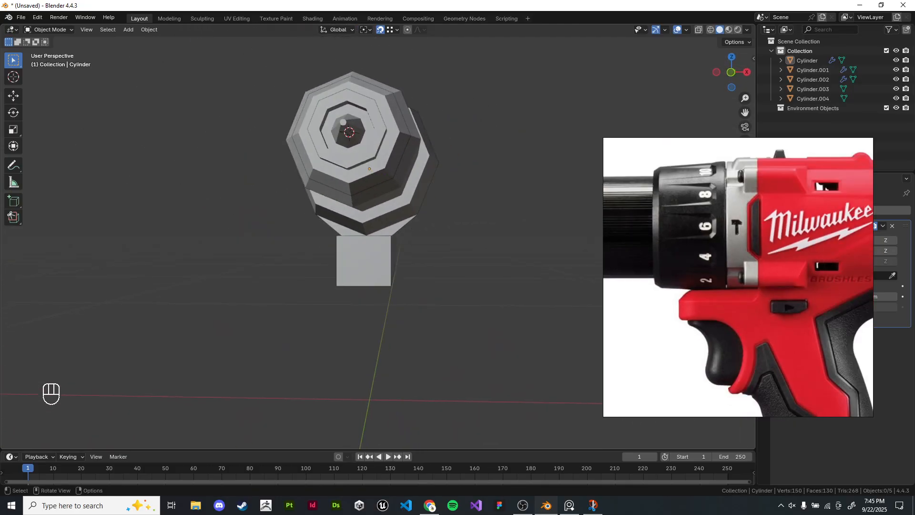
scroll(744, 286, down, 4)
middle_drag(777, 343, 763, 301)
scroll(768, 303, down, 1)
scroll(477, 296, up, 1)
middle_drag(477, 295, 443, 251)
Step: Undo the lower block's extrusions and face adjustment back to the body with its lowered edge
key(ctrl+z)
key(ctrl+z)
key(ctrl+z)
key(ctrl+z)
key(ctrl+z)
key(ctrl+z)
key(ctrl+z)
key(ctrl+z)
key(ctrl+z)
key(ctrl+z)
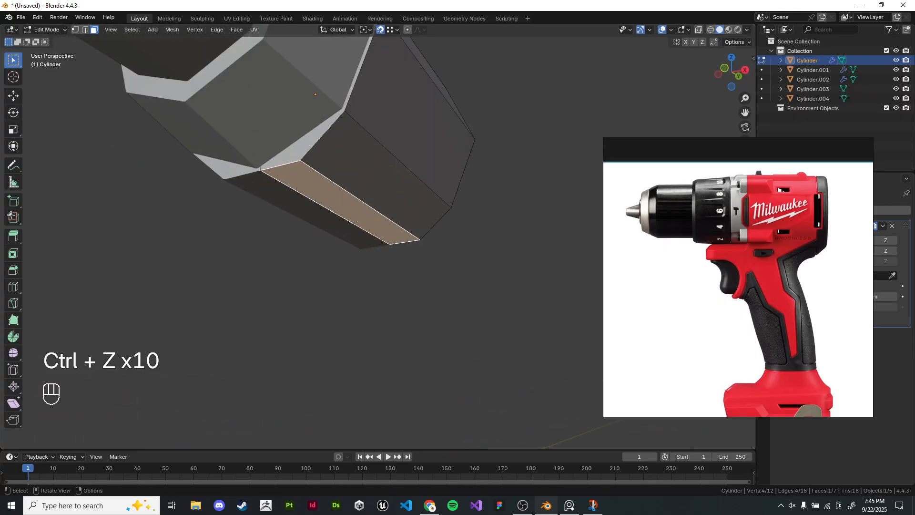
Step: Move the body's lowered lengthwise edge about 0.0142 m outward along the X axis
middle_drag(316, 95, 344, 86)
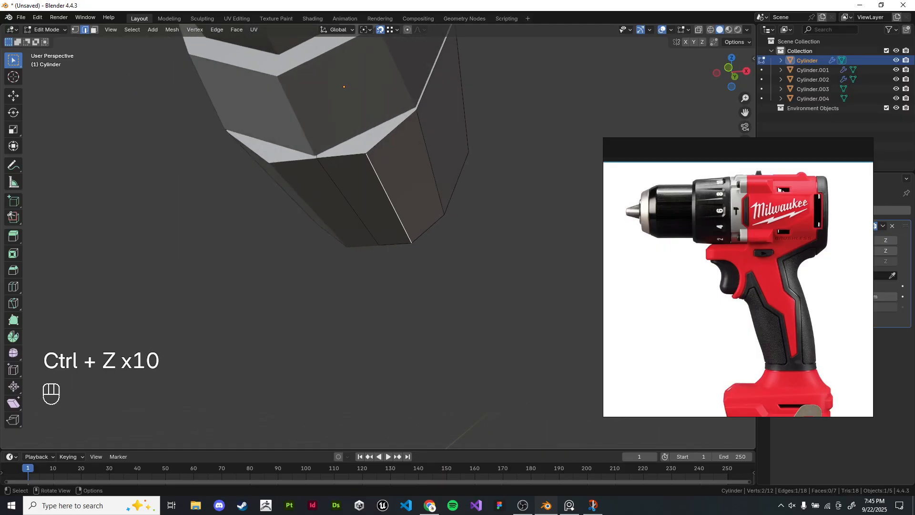
key(g)
key(x)
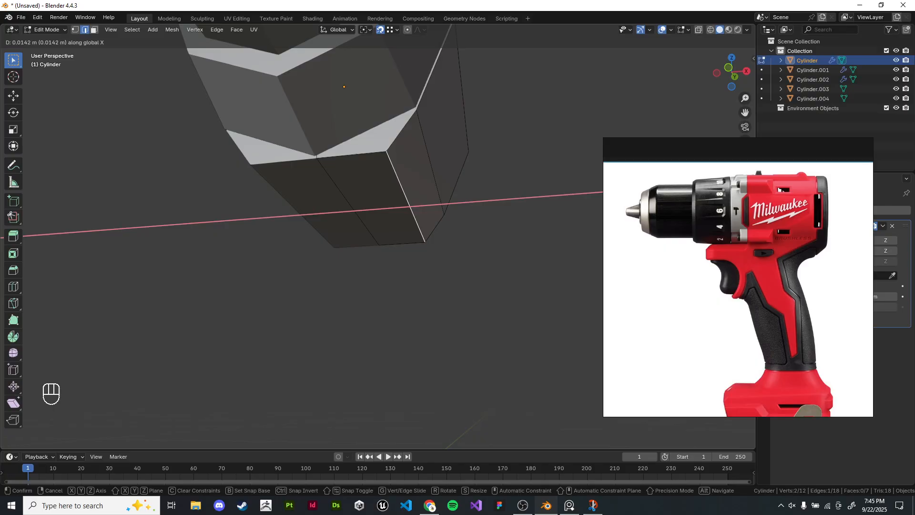
click(410, 198)
Step: Extrude the widened bottom face of the body about 0.089 m downward
middle_drag(410, 198, 409, 206)
click(94, 30)
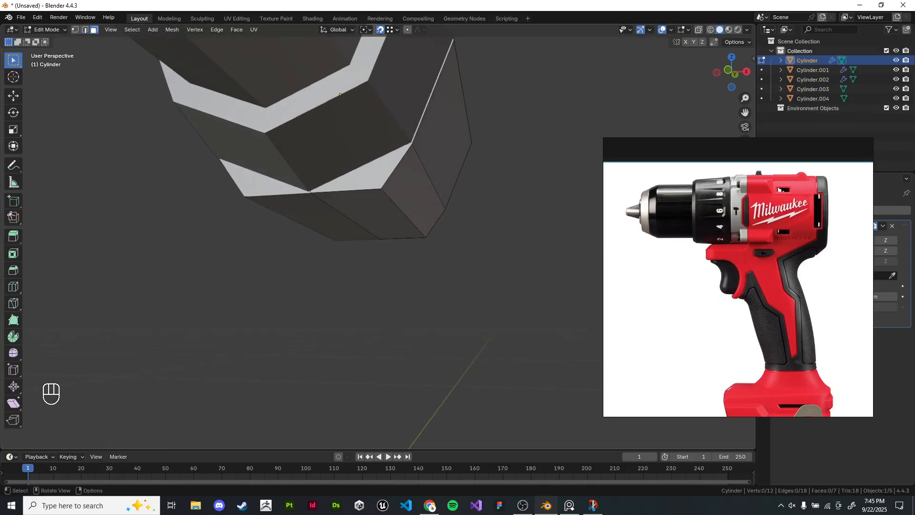
click(374, 215)
key(e)
click(372, 314)
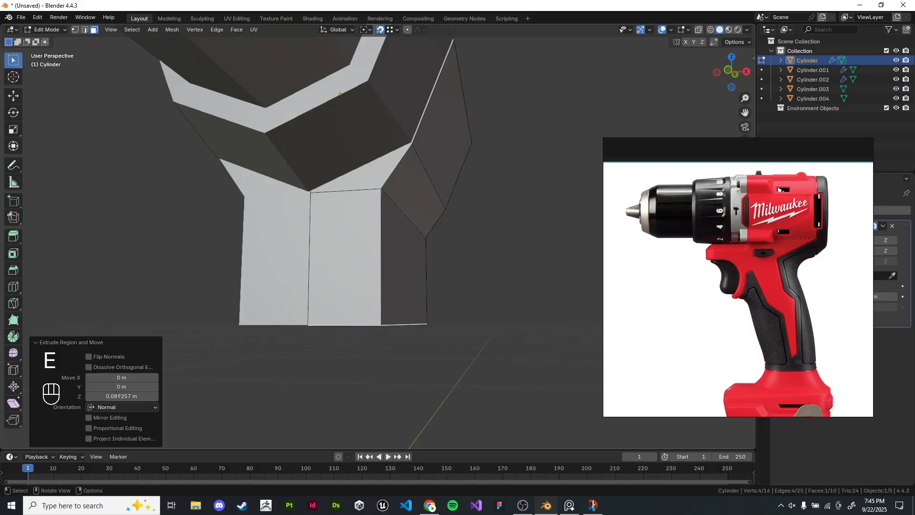
Step: Extrude the front face of the lower block forward so it projects beyond the front of the body
click(345, 255)
scroll(344, 255, down, 3)
middle_drag(344, 255, 283, 247)
key(e)
click(286, 252)
key(Tab)
scroll(334, 245, down, 4)
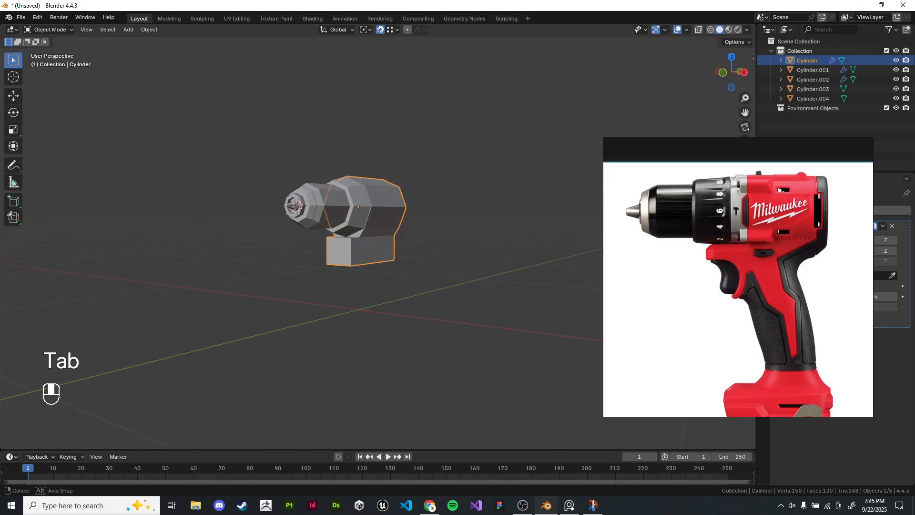
Step: Raise all the drill parts together about 0.0929 m along the Z axis, selecting them in wireframe side view and restoring solid shading
scroll(334, 219, up, 3)
key(KP_3)
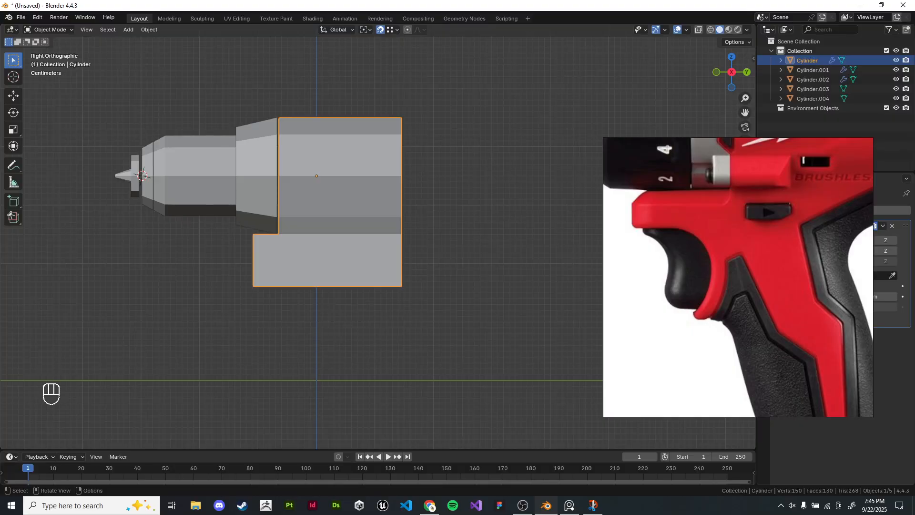
click(467, 267)
shift+middle_drag(467, 267, 495, 255)
key(z)
drag(143, 91, 457, 289)
key(g)
key(g)
click(400, 248)
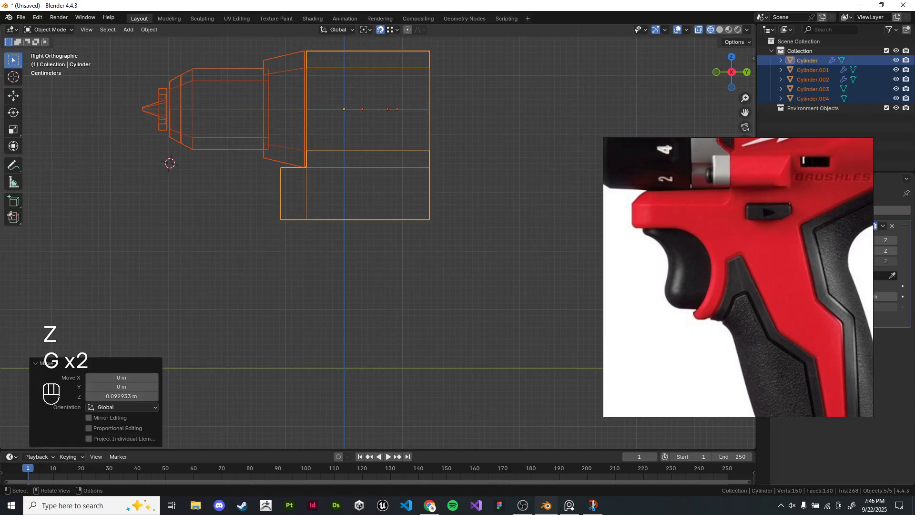
key(z)
click(439, 253)
Step: Examine the trigger and grip area of the drill reference image and open the body mesh for editing in side view
shift+middle_drag(439, 253, 451, 280)
scroll(780, 279, down, 6)
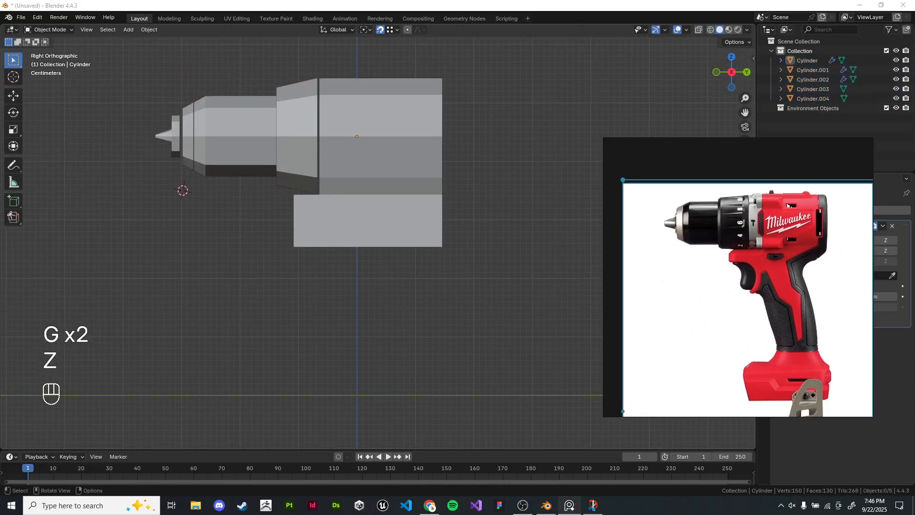
scroll(804, 277, up, 4)
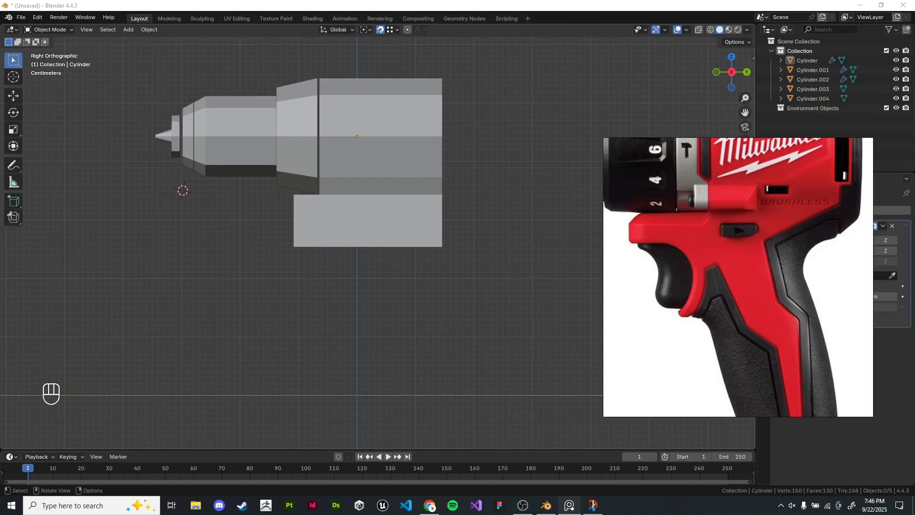
right_drag(803, 277, 806, 281)
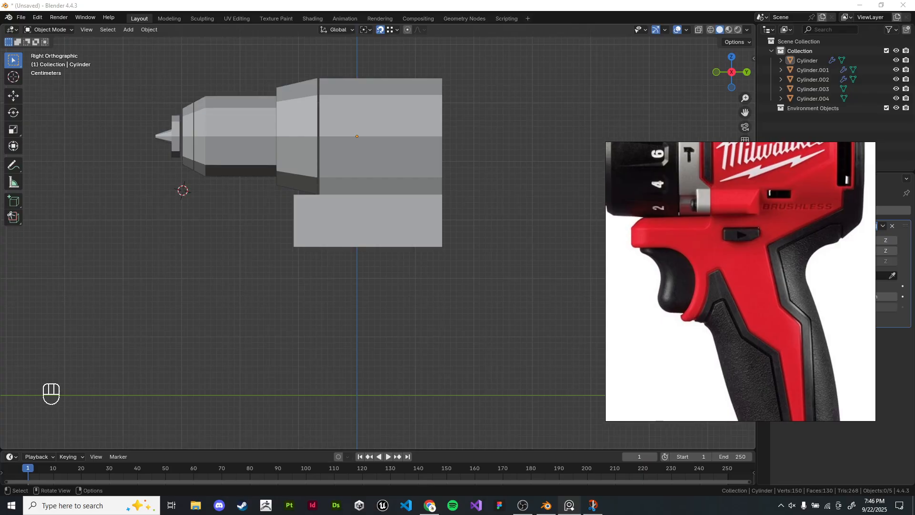
click(362, 305)
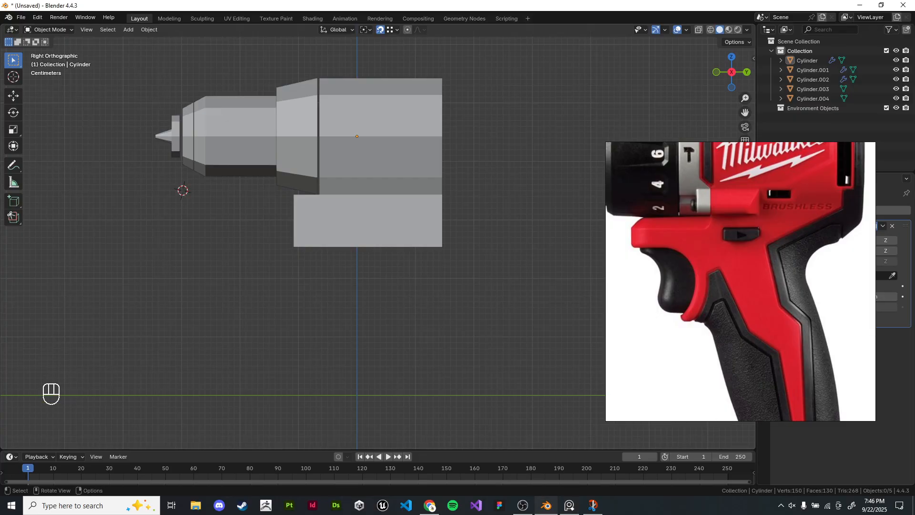
key(Tab)
shift+middle_drag(362, 305, 361, 315)
scroll(419, 204, up, 2)
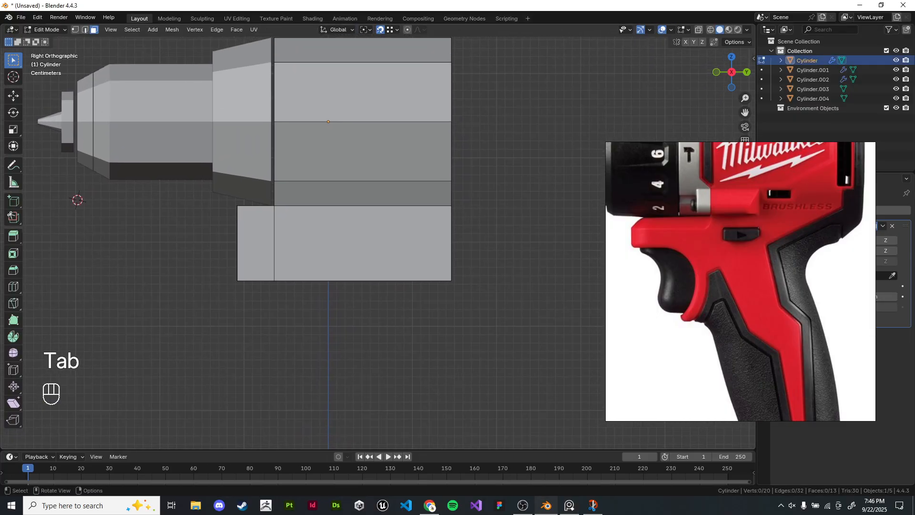
shift+middle_drag(362, 306, 405, 335)
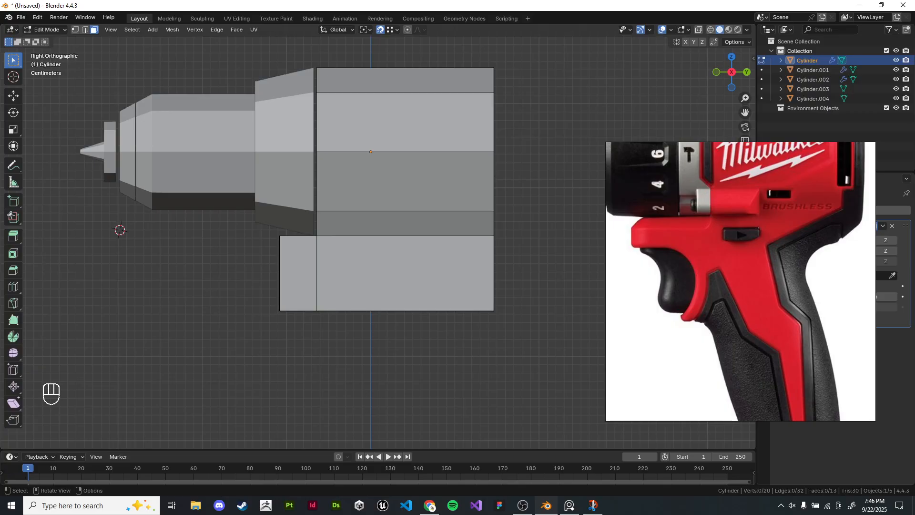
scroll(429, 271, up, 2)
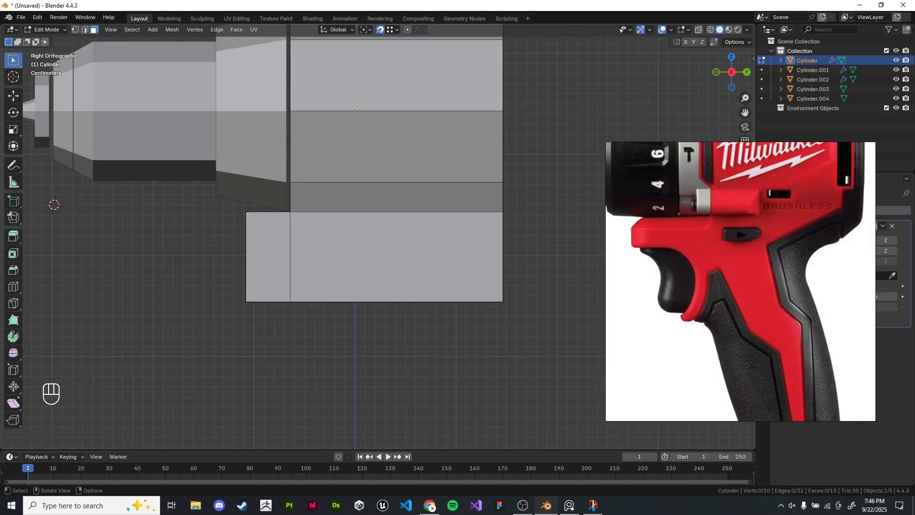
key(ctrl+r)
scroll(429, 272, up, 1)
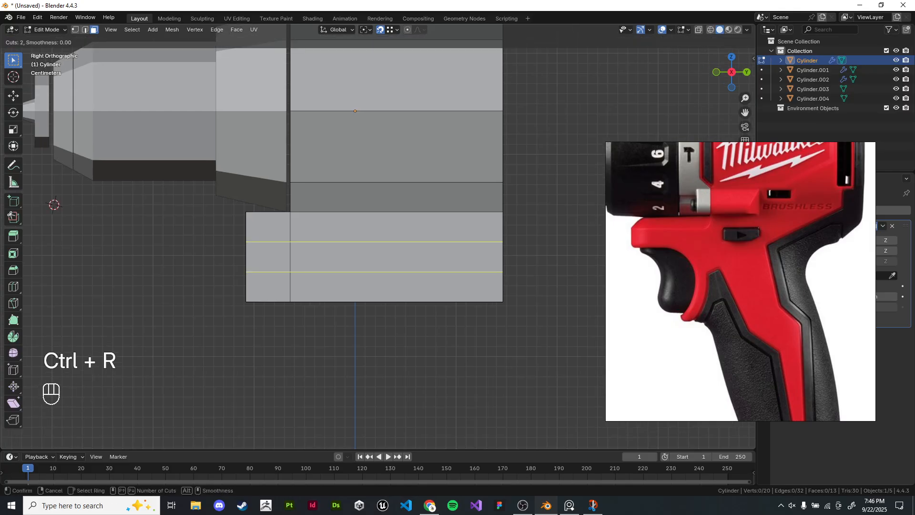
scroll(429, 272, down, 1)
right_click(429, 272)
shift+middle_drag(429, 272, 421, 268)
scroll(716, 286, down, 2)
scroll(741, 281, down, 1)
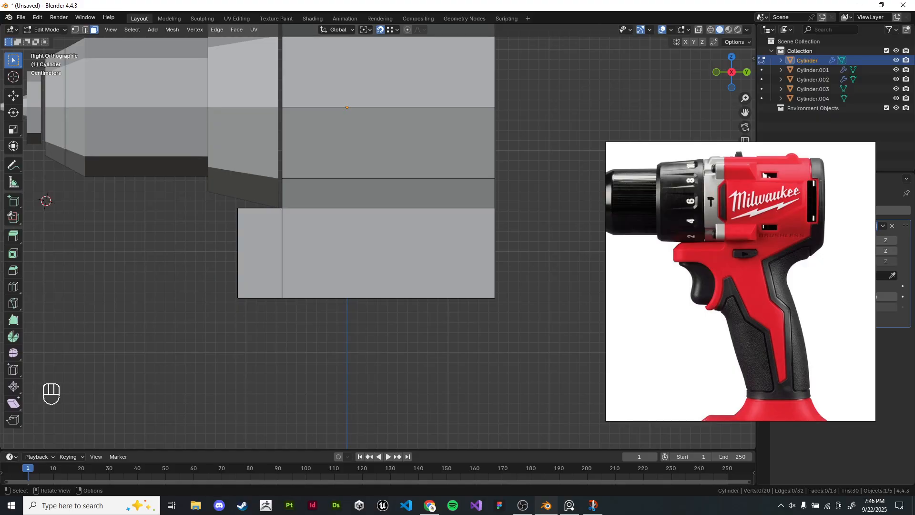
scroll(741, 282, up, 2)
scroll(741, 281, down, 1)
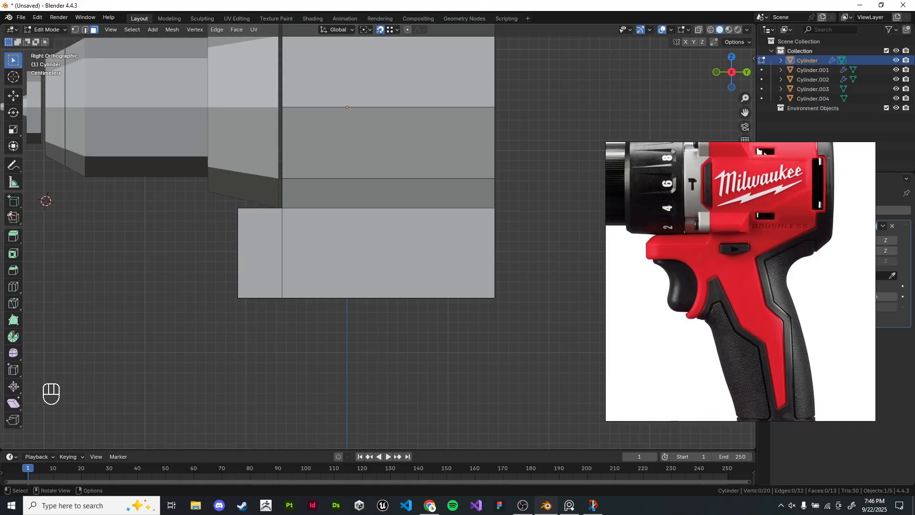
scroll(740, 281, down, 1)
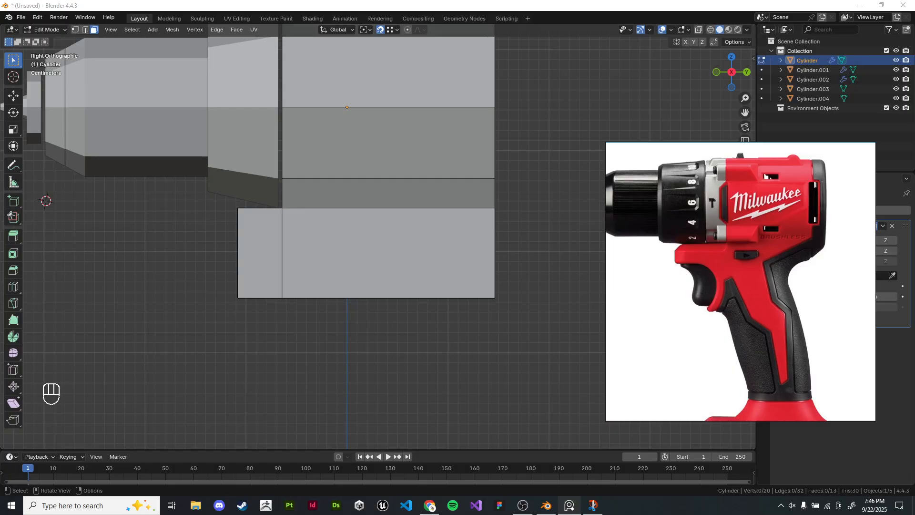
Step: Move the lower block's two bottom faces about 0.1281 m down along the Z axis
middle_drag(389, 324, 381, 281)
click(381, 280)
shift+click(249, 287)
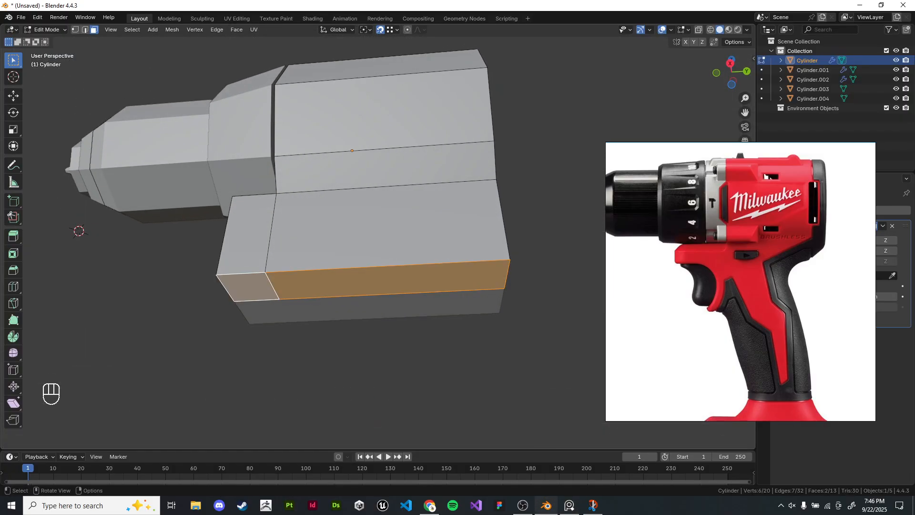
key(g)
key(z)
click(247, 431)
Step: Annotate the handle's front and rear outlines freehand over the lower block in side view, following the trigger and grip curves of the reference
key(KP_1)
key(KP_3)
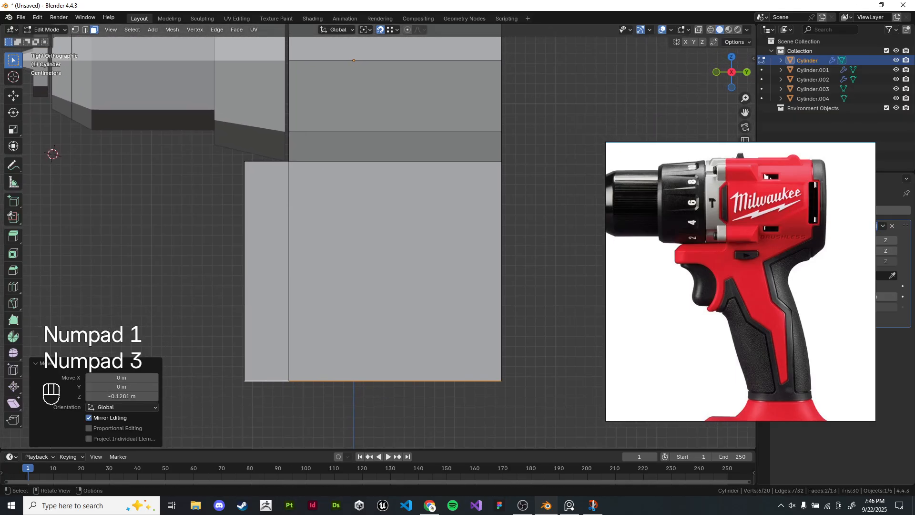
click(14, 165)
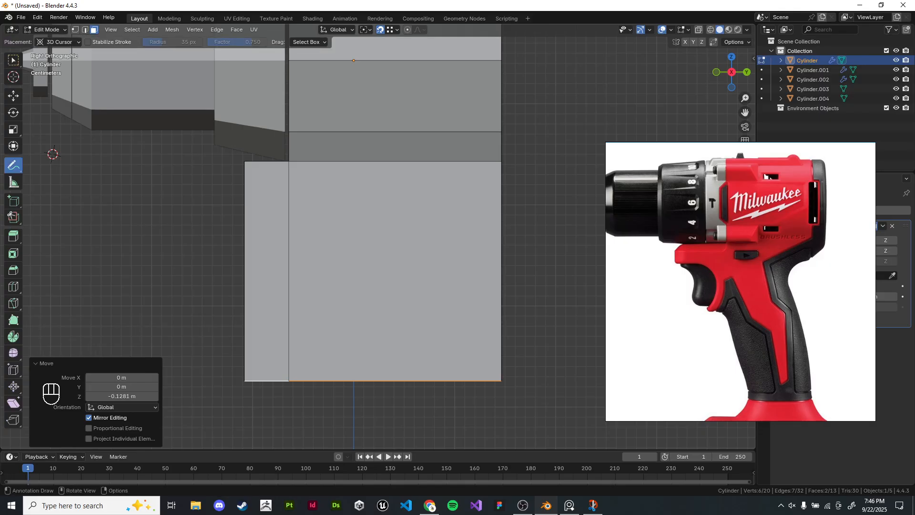
drag(243, 211, 270, 214)
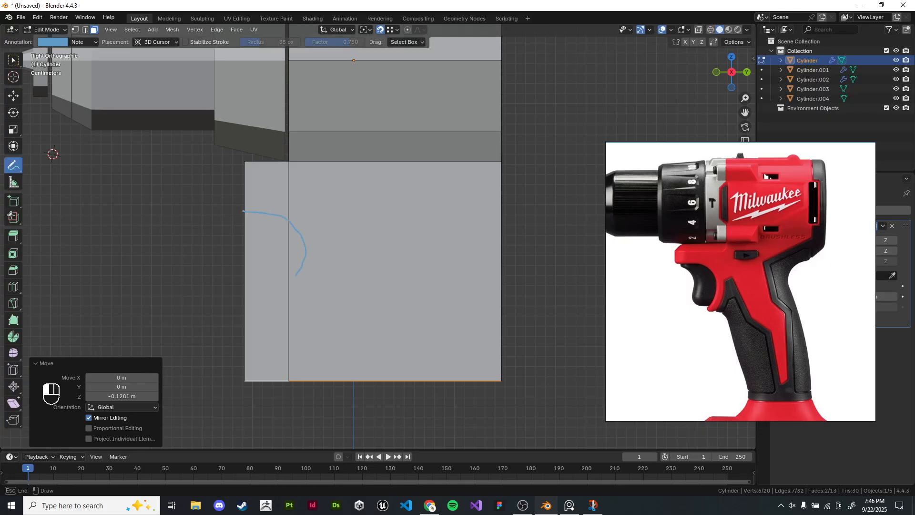
mouse_move(292, 285)
mouse_down()
mouse_move(310, 288)
mouse_move(323, 386)
mouse_up()
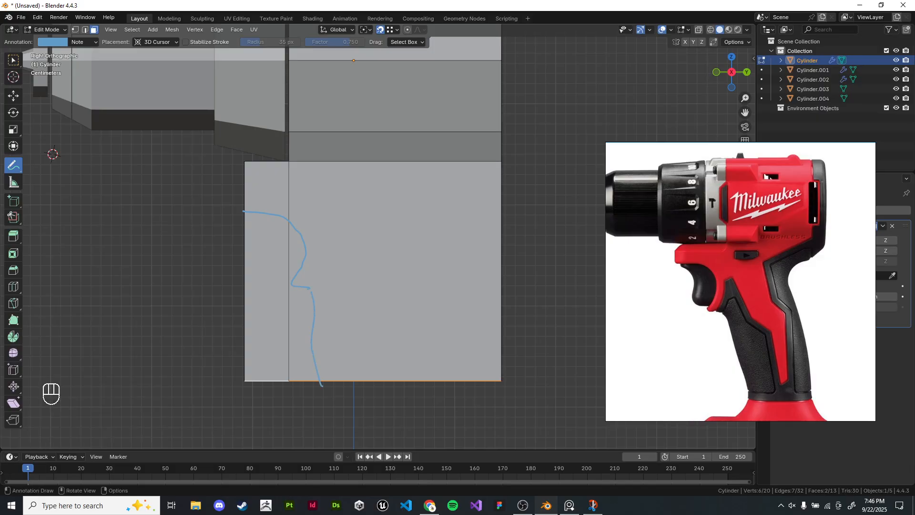
drag(500, 166, 483, 190)
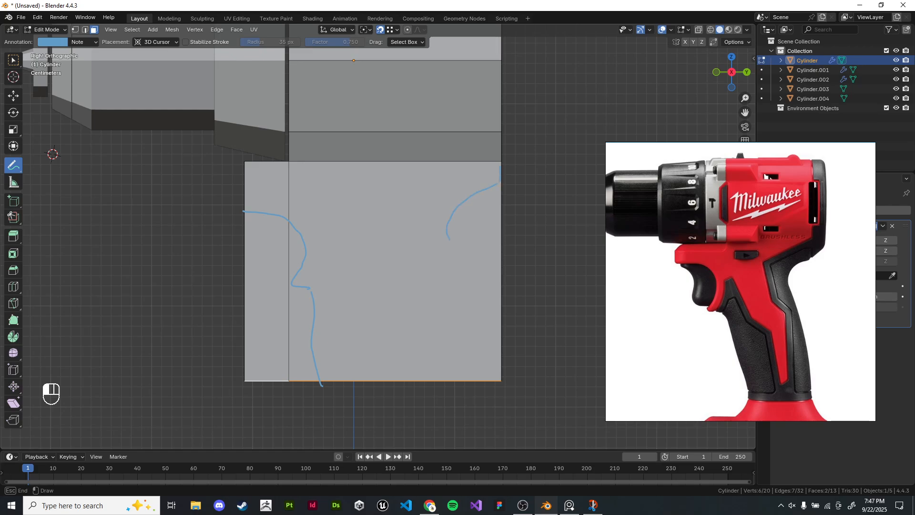
drag(495, 380, 496, 389)
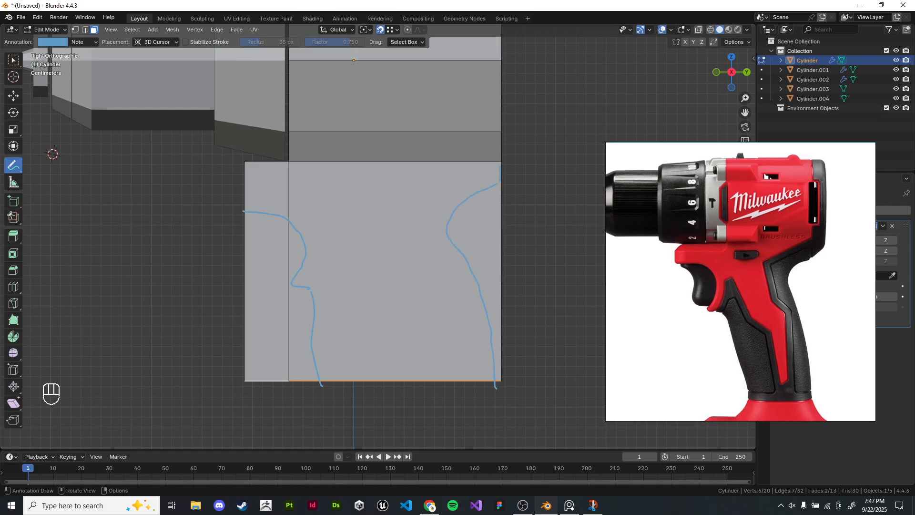
key(w)
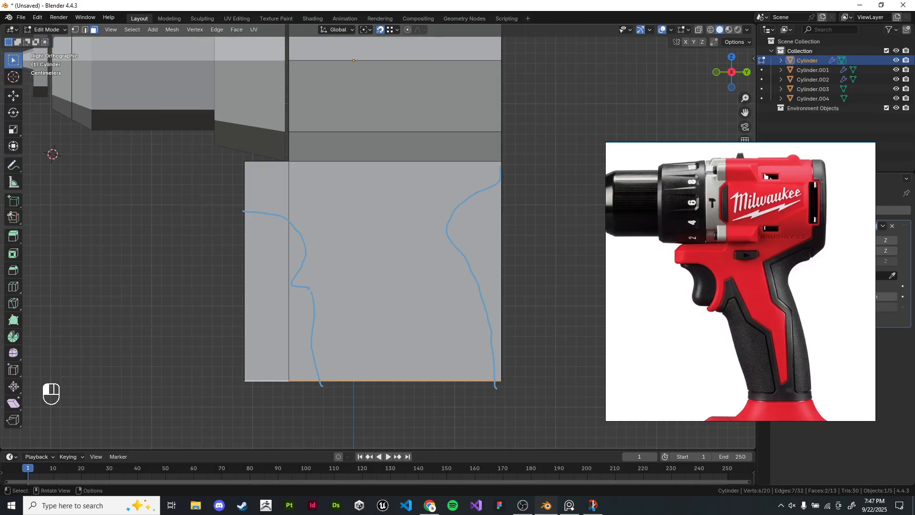
Step: Try four evenly spaced horizontal loop cuts across the lower block, comparing them with the annotated outline, and undo them
key(ctrl+r)
scroll(373, 271, up, 2)
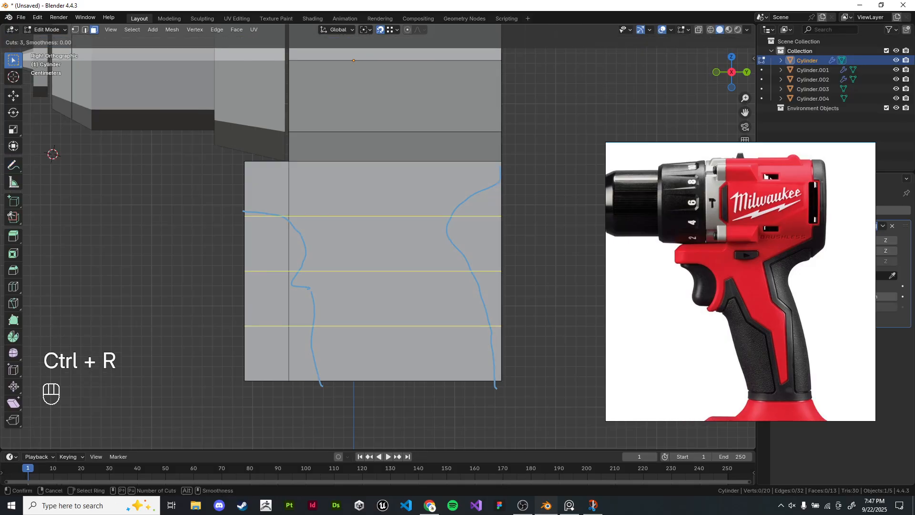
scroll(373, 271, up, 1)
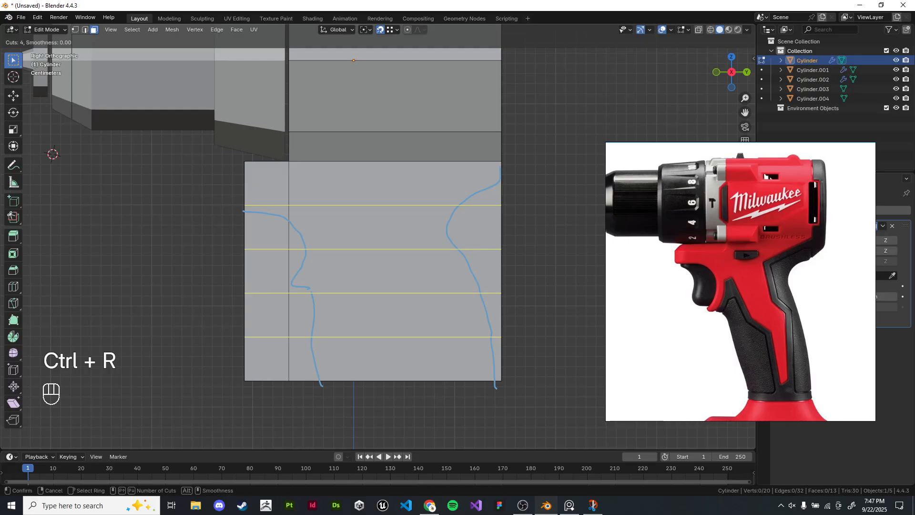
scroll(373, 271, down, 1)
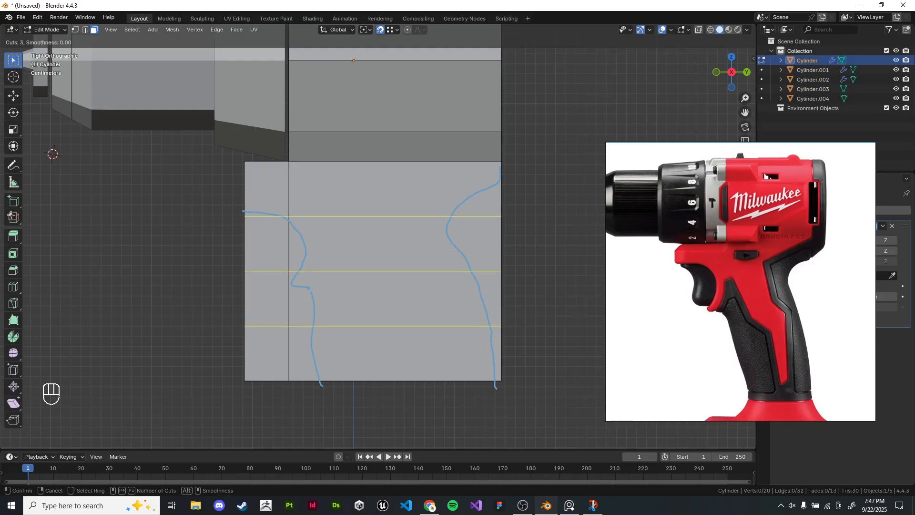
scroll(373, 271, up, 1)
scroll(373, 271, down, 1)
scroll(373, 271, down, 2)
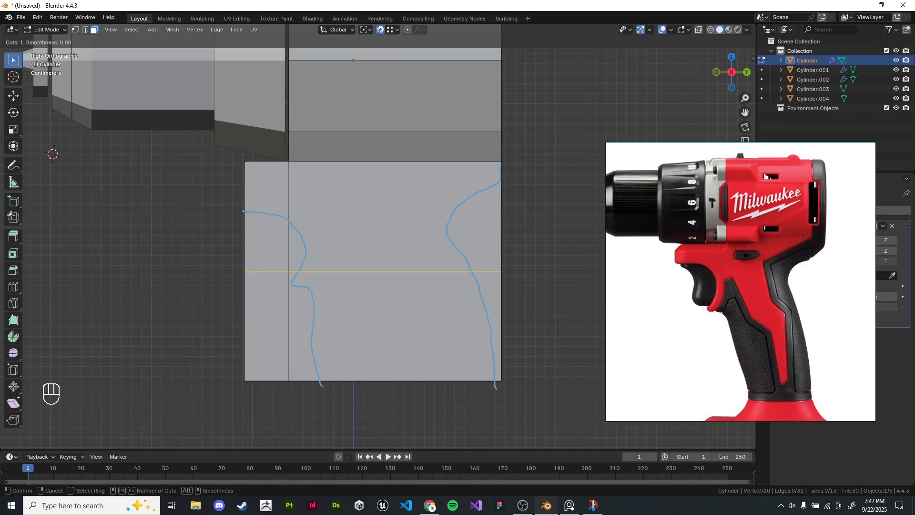
scroll(373, 271, up, 3)
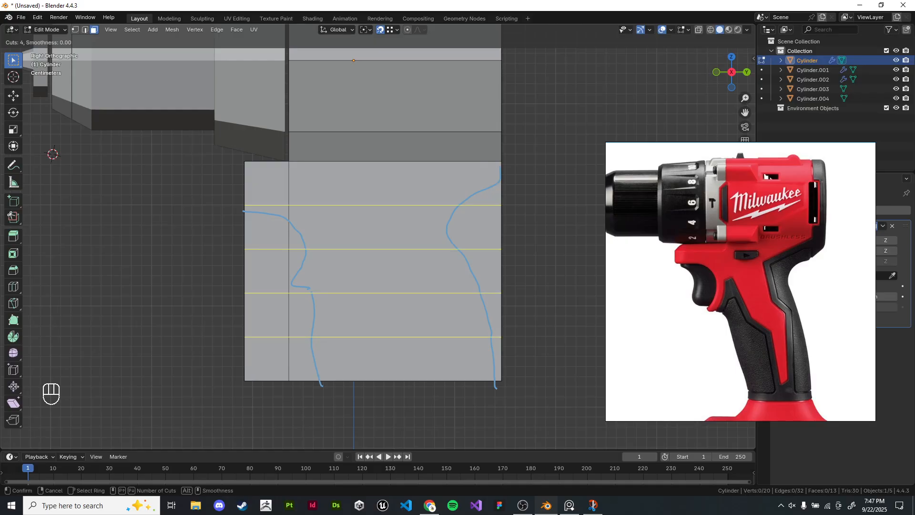
click(373, 271)
right_click(373, 271)
click(549, 267)
shift+middle_drag(429, 238, 354, 279)
scroll(391, 270, up, 1)
scroll(347, 296, up, 1)
scroll(346, 296, down, 2)
key(ctrl+z)
key(ctrl+z)
Step: Add six evenly spaced horizontal loop cuts across the lower block, switch to vertex selection and clear the selection
key(ctrl+r)
scroll(354, 279, up, 1)
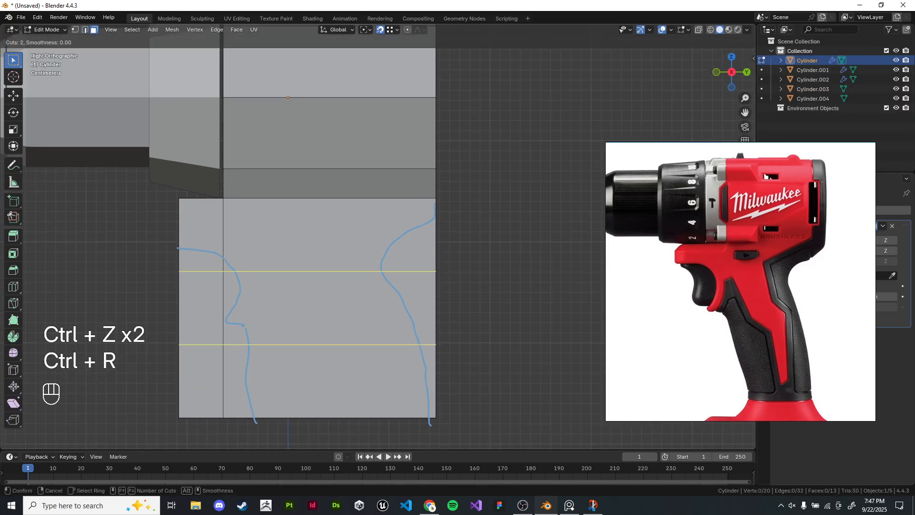
scroll(354, 279, up, 4)
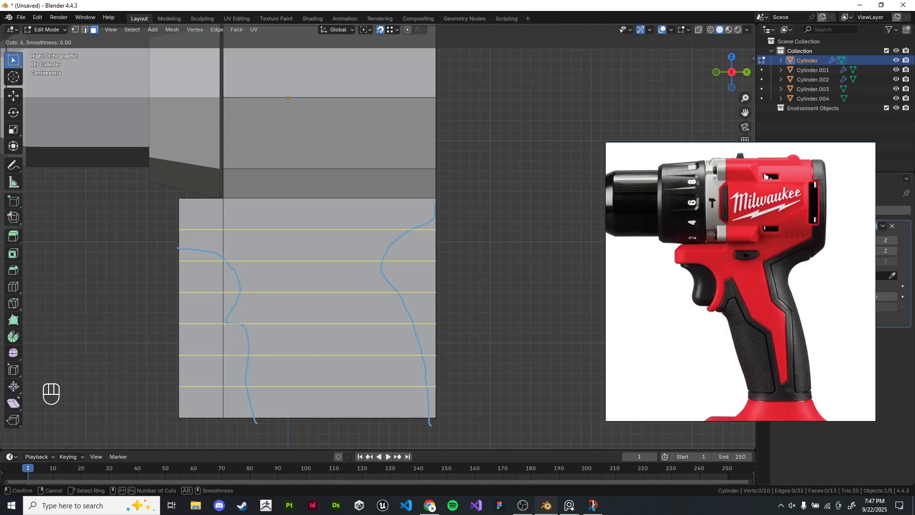
scroll(354, 279, down, 3)
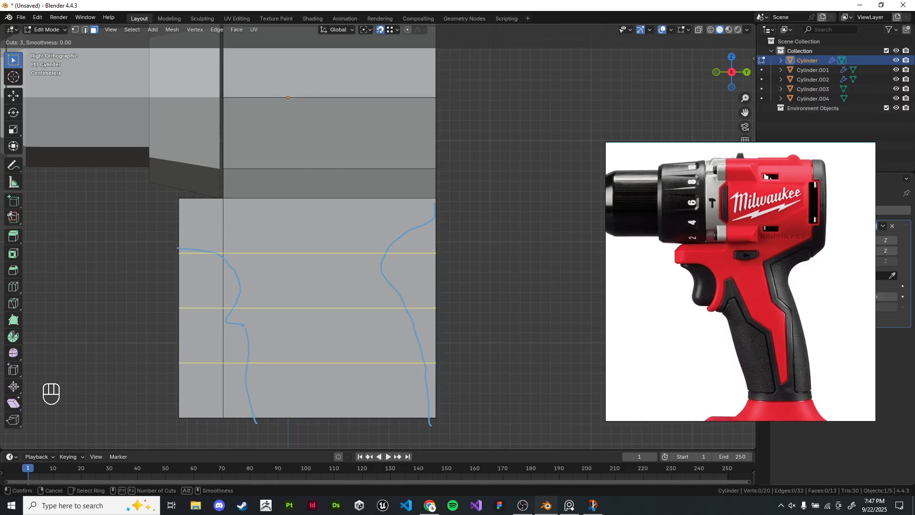
scroll(354, 279, up, 3)
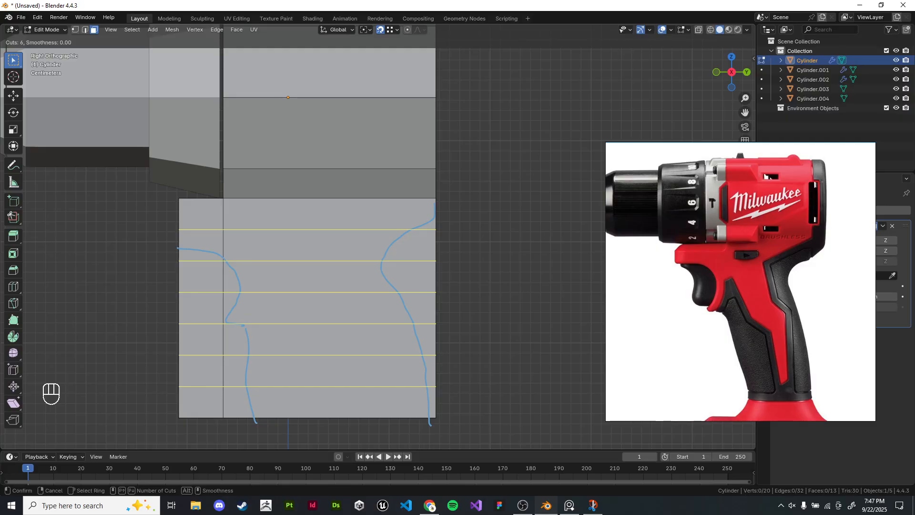
click(494, 272)
right_click(495, 272)
key(a)
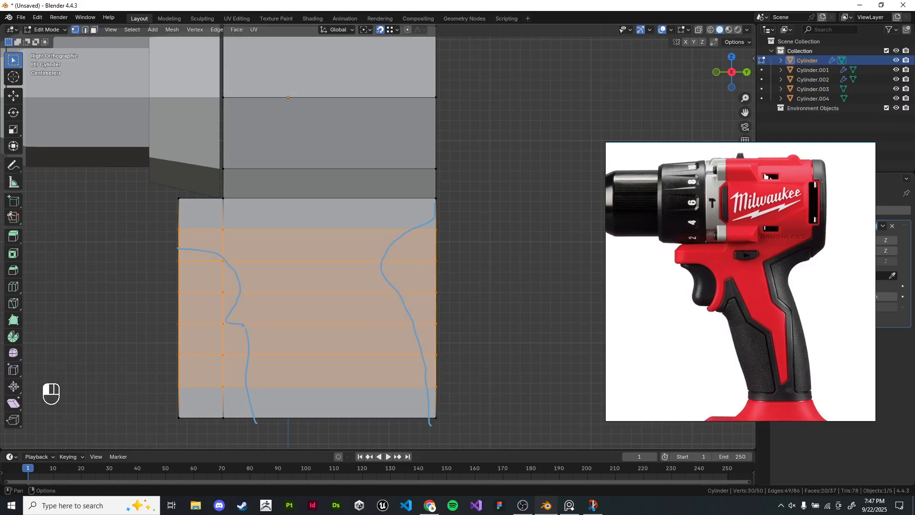
key(alt+a)
shift+middle_drag(286, 286, 323, 259)
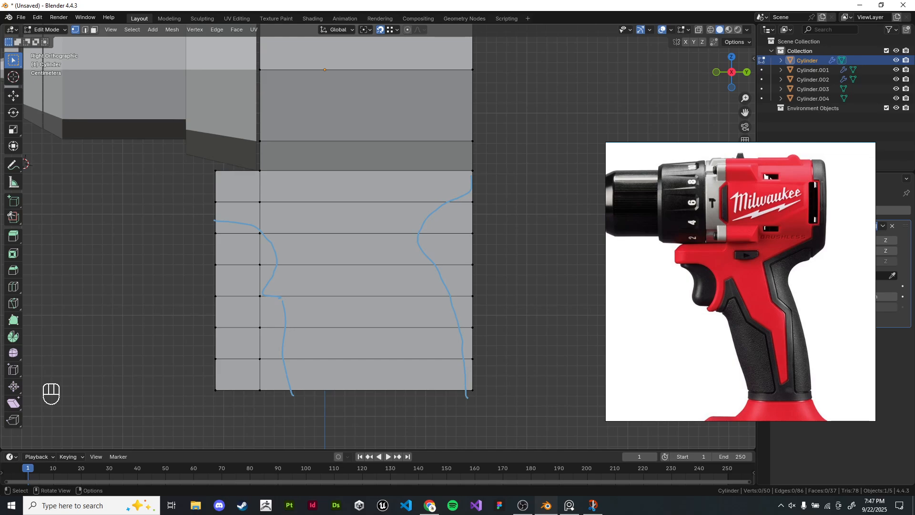
Step: Switch to wireframe shading and move the lower block's uppermost added edge loop up 0.00455 m along the Z axis
key(z)
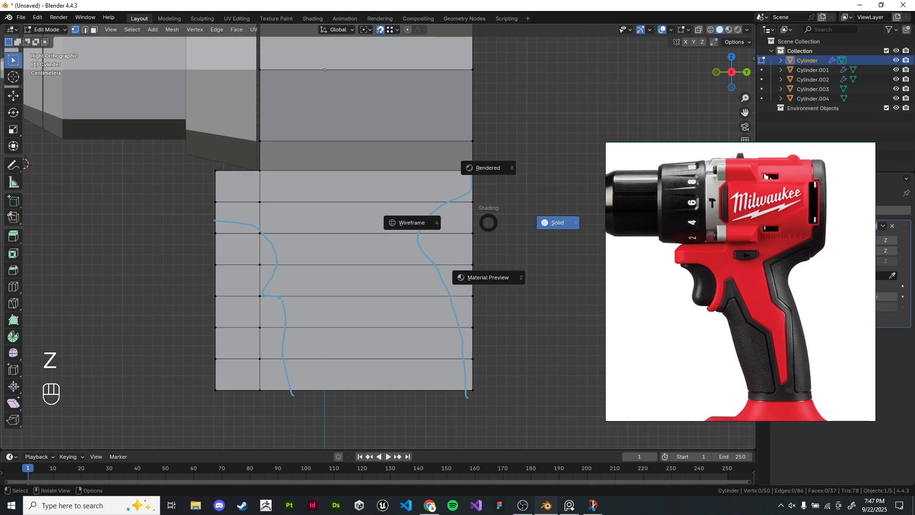
click(412, 223)
scroll(412, 222, up, 3)
shift+middle_drag(412, 223, 309, 270)
scroll(309, 270, down, 3)
drag(122, 220, 414, 245)
scroll(379, 237, up, 3)
scroll(378, 236, up, 2)
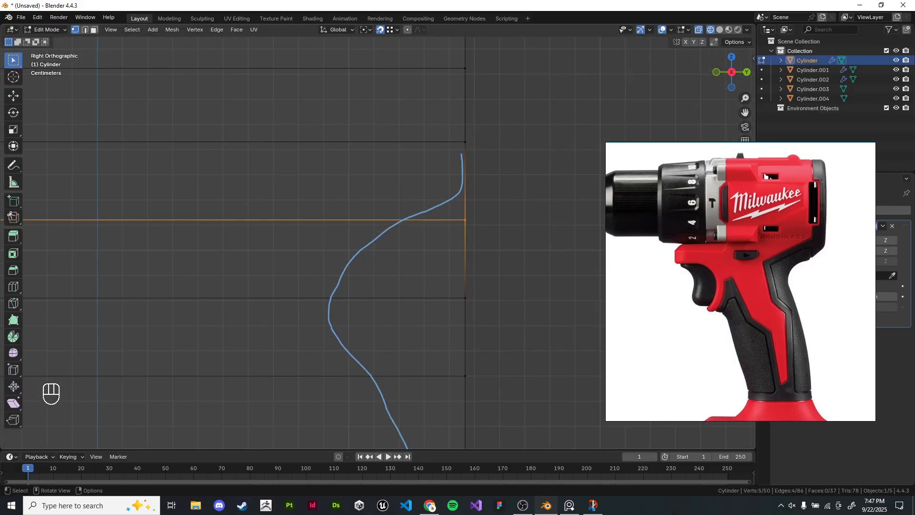
key(g)
scroll(378, 234, down, 5)
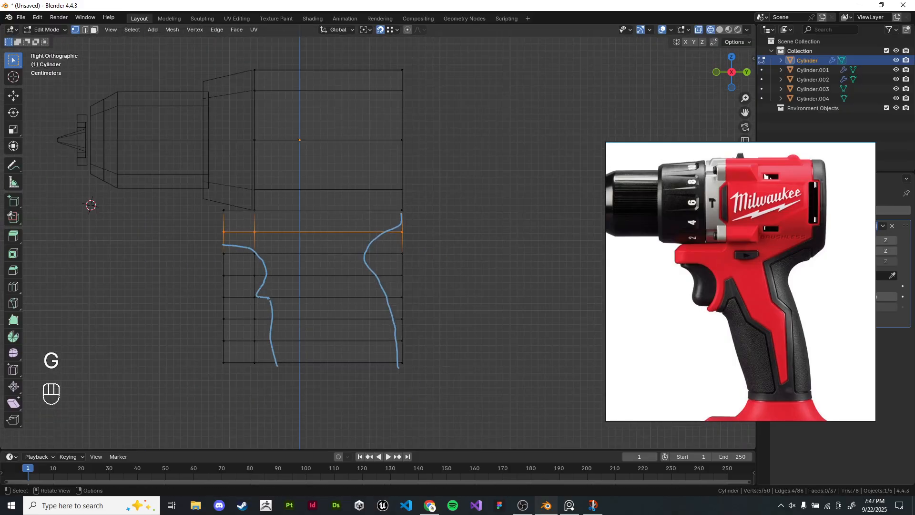
scroll(378, 235, up, 4)
scroll(377, 236, up, 1)
key(g)
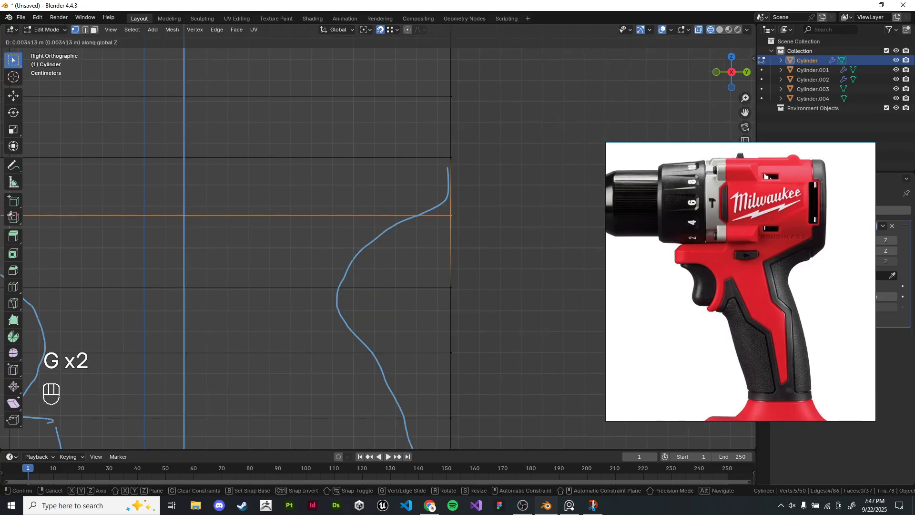
click(377, 225)
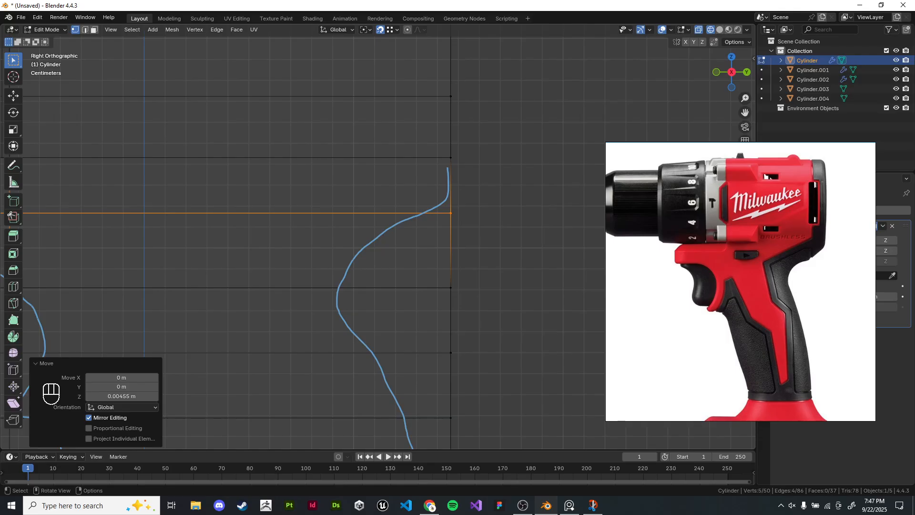
Step: Move the rear vertices of the second added loop -0.054252 m along Y, onto the inward curve of the annotated rear outline
scroll(379, 234, down, 4)
drag(394, 247, 439, 276)
shift+middle_drag(439, 276, 454, 269)
scroll(455, 270, up, 1)
key(g)
key(x)
key(g)
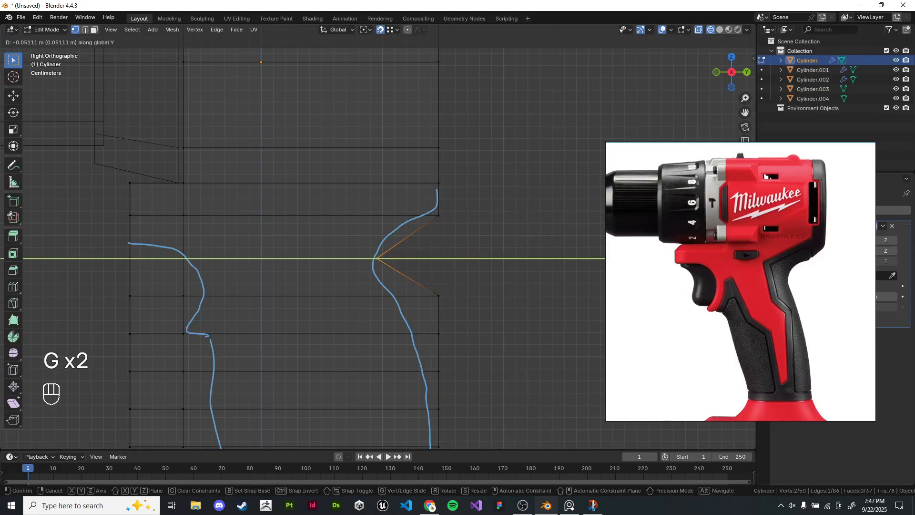
click(388, 269)
mouse_move(389, 270)
shift+middle_down()
mouse_move(408, 251)
mouse_move(429, 196)
mouse_move(429, 225)
shift+middle_up()
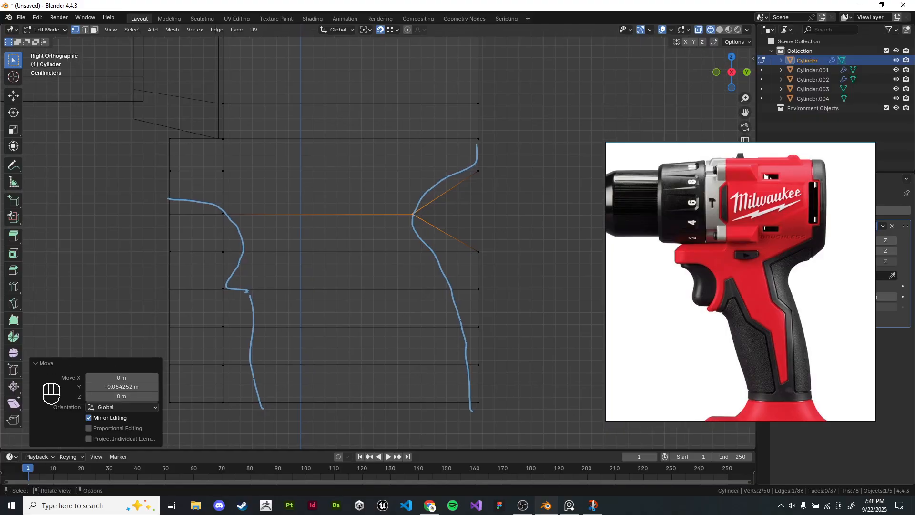
Step: Move the rear vertices of the second added loop about 0.0075 m further forward along Y, slightly inside the outline
click(478, 251)
scroll(389, 242, up, 1)
scroll(389, 242, down, 2)
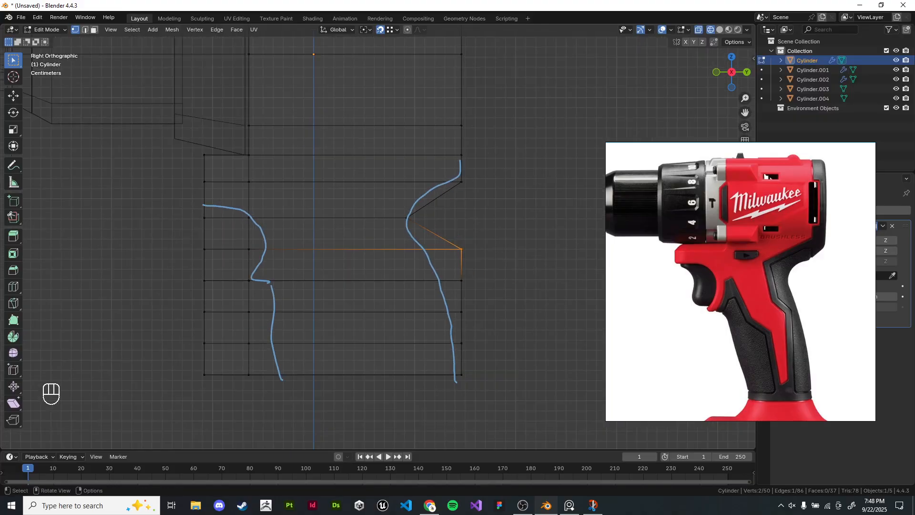
drag(396, 209, 417, 226)
scroll(417, 227, up, 1)
key(g)
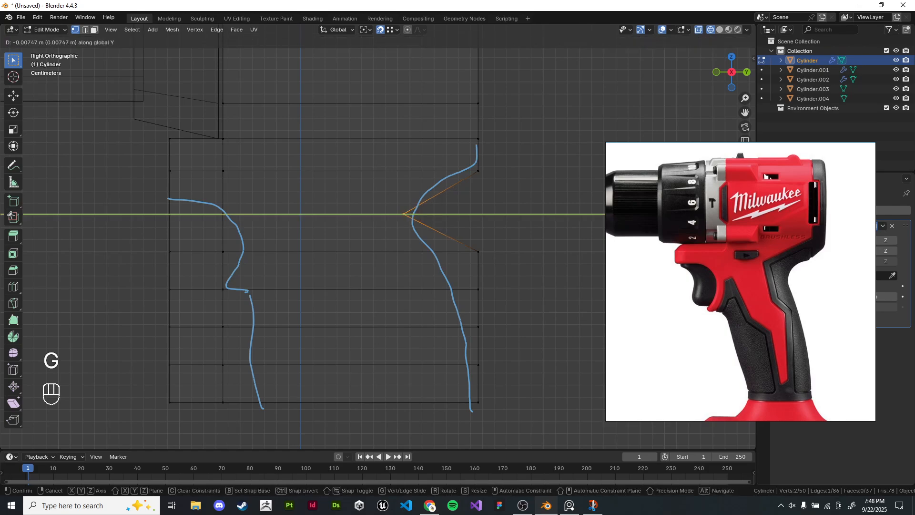
Step: Move the rear vertices of the third and fourth added loops forward along Y to the annotated rear outline
key(g)
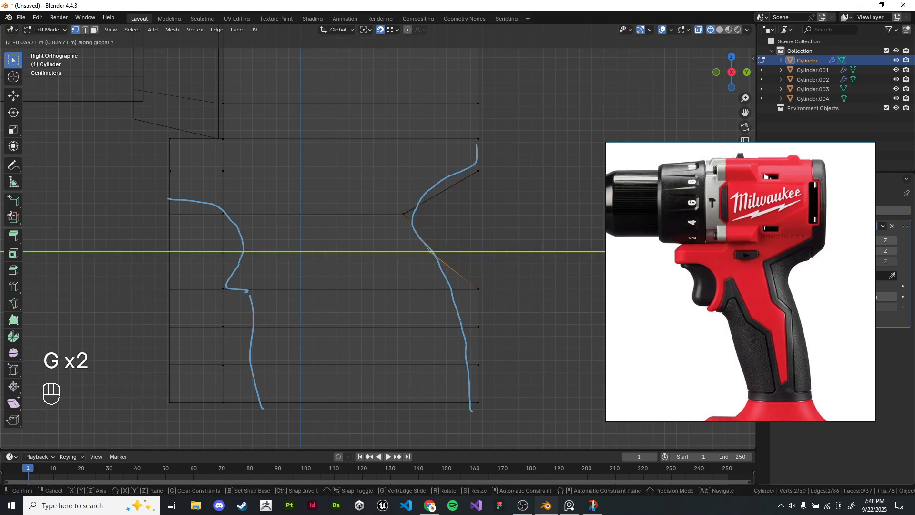
click(440, 259)
key(g)
middle_click(477, 298)
drag(468, 279, 489, 375)
click(450, 298)
key(g)
middle_click(449, 298)
click(445, 298)
Step: Move the rear vertices of the fifth and sixth added loops forward along Y, the sixth loop's by -0.01376 m
key(g)
middle_click(477, 336)
click(459, 335)
key(g)
middle_click(477, 373)
click(461, 372)
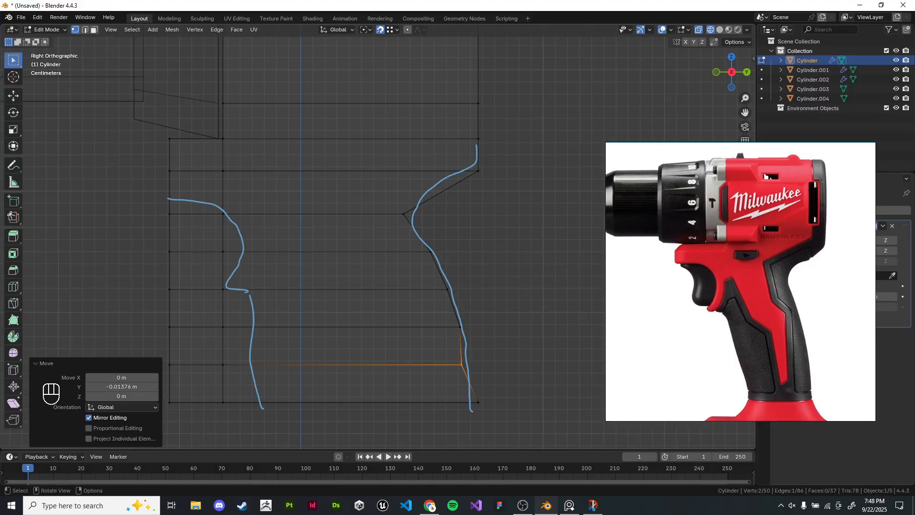
Step: Shift the rear vertices of the third through sixth added loops slightly further forward along Y, just inside the rear outline
key(g)
middle_click(447, 262)
drag(423, 244, 490, 414)
click(443, 262)
key(g)
middle_click(456, 299)
click(450, 299)
key(g)
middle_click(468, 336)
click(463, 336)
key(g)
click(468, 375)
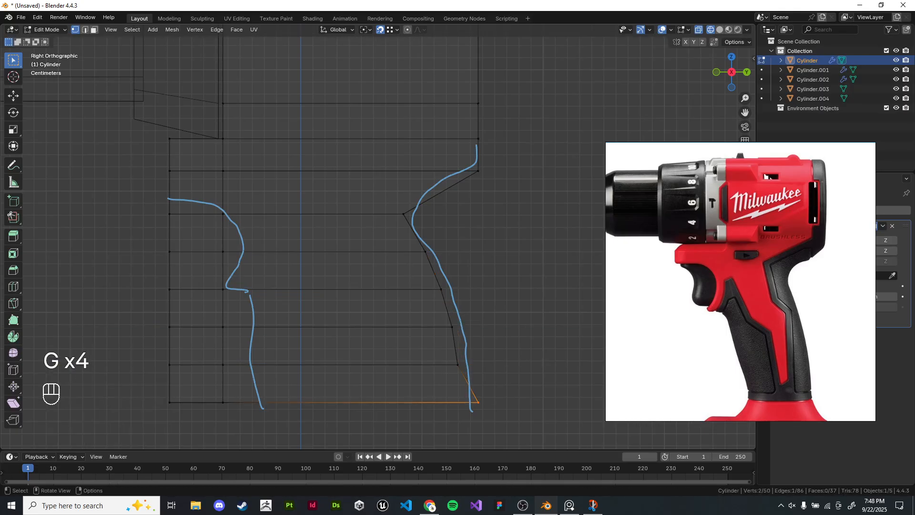
Step: Move the lower block's bottom rear vertices -0.017691 m along Y and clear the selection
key(g)
middle_click(485, 412)
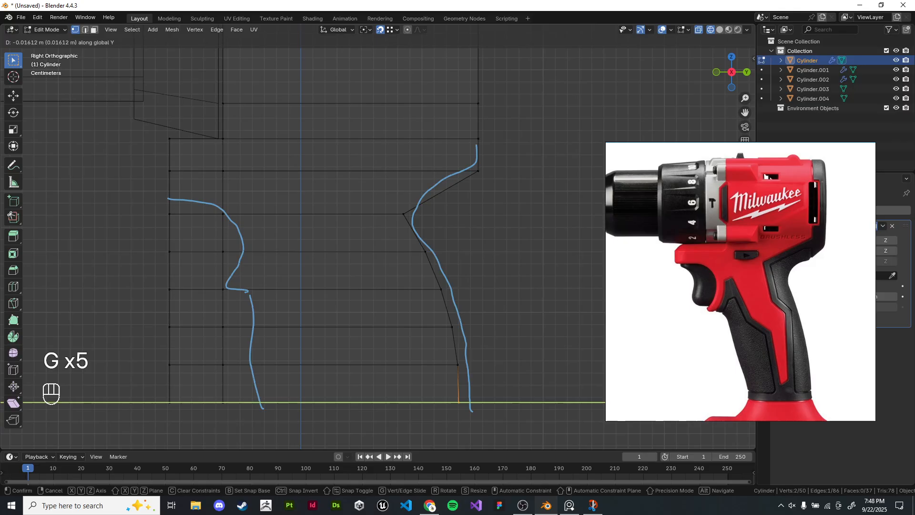
click(465, 412)
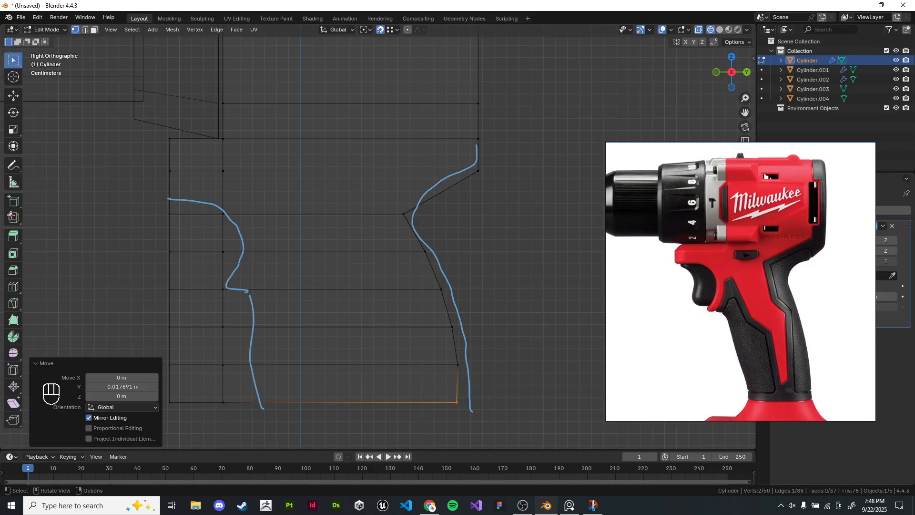
click(362, 348)
Step: Move the front-section vertices of the second added loop up 0.010156 m along Z to the annotated top of the trigger
shift+middle_drag(353, 346, 475, 351)
scroll(387, 234, up, 1)
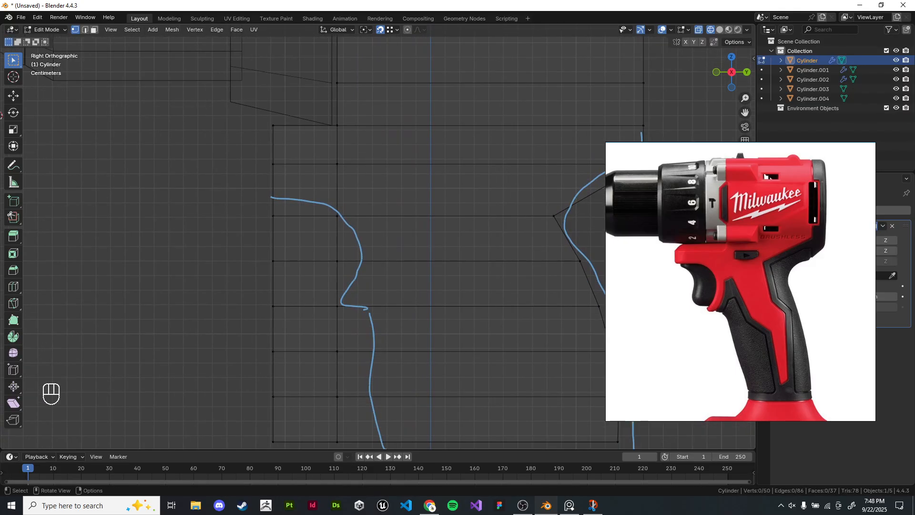
shift+middle_drag(247, 189, 241, 186)
drag(241, 186, 372, 233)
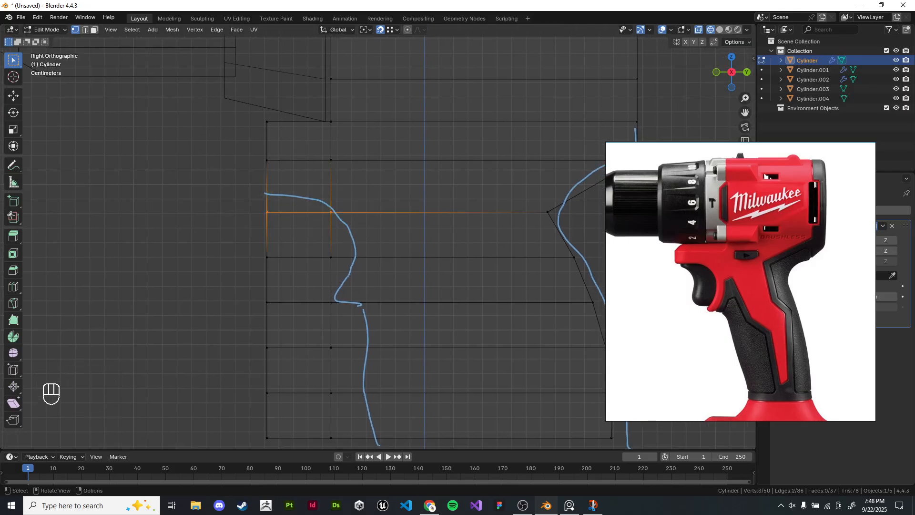
shift+middle_drag(372, 233, 365, 235)
key(g)
key(z)
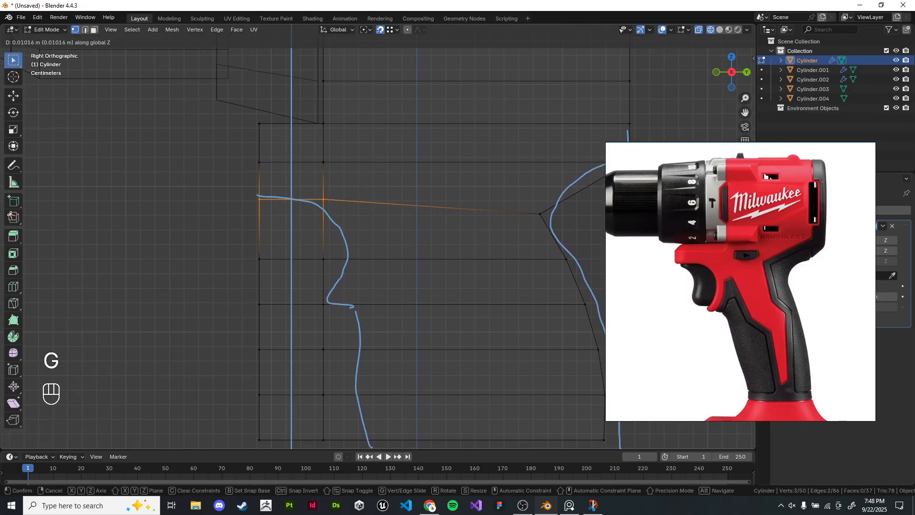
key(Return)
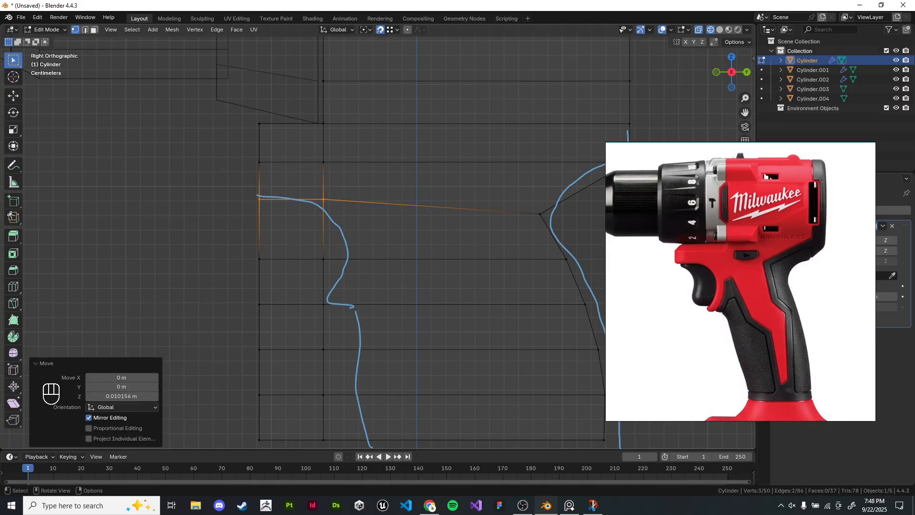
Step: Move the third added loop's vertex on the inner front column back along Y onto the trigger curve of the outline
shift+middle_drag(345, 253, 345, 220)
click(326, 226)
key(g)
right_click(329, 226)
key(g)
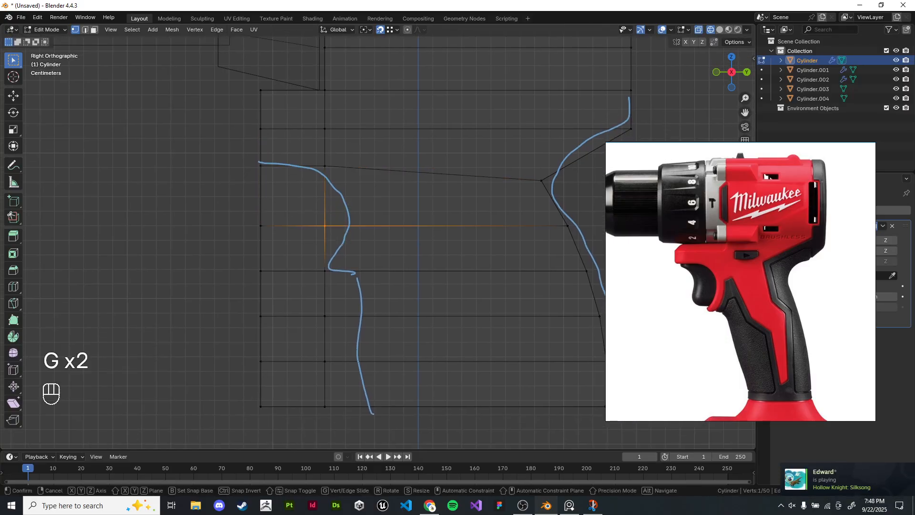
key(y)
click(351, 226)
shift+middle_drag(353, 228, 290, 186)
drag(243, 246, 285, 270)
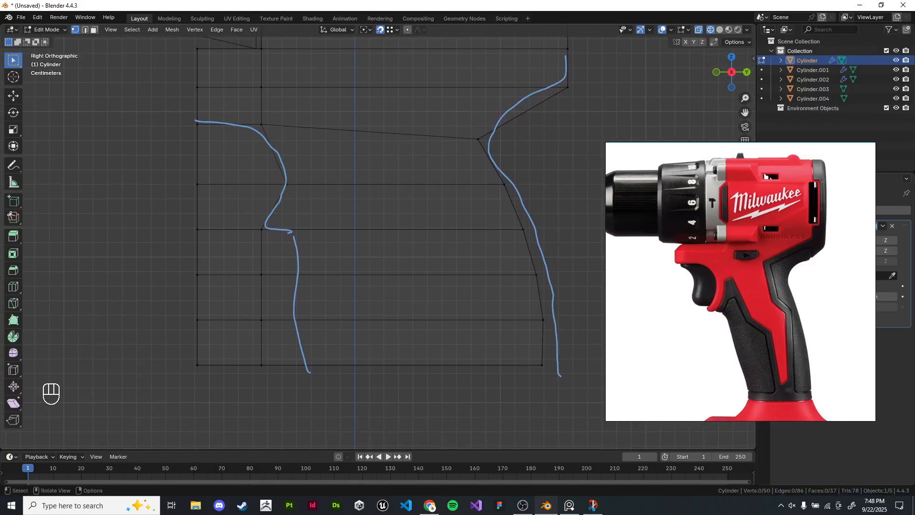
scroll(305, 238, down, 1)
shift+middle_drag(305, 238, 364, 235)
scroll(349, 238, up, 2)
scroll(363, 235, up, 2)
drag(252, 185, 313, 245)
key(g)
key(x)
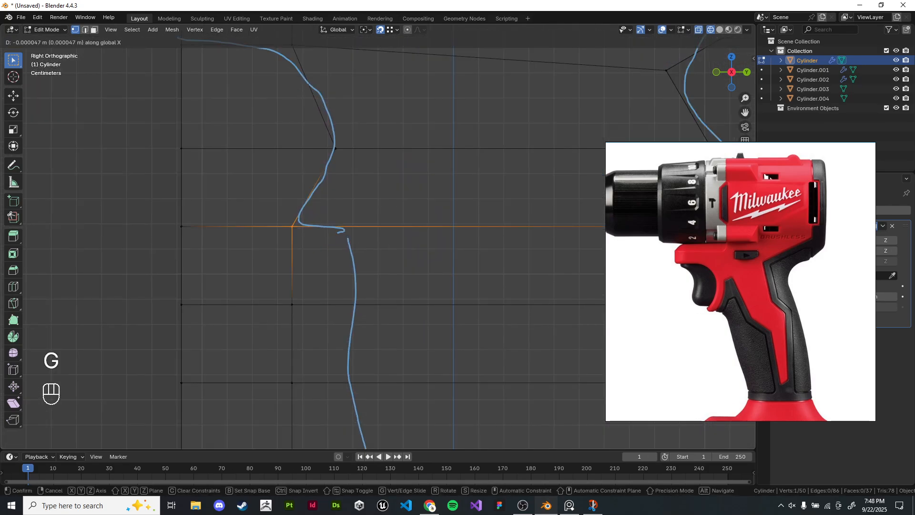
key(g)
right_click(420, 193)
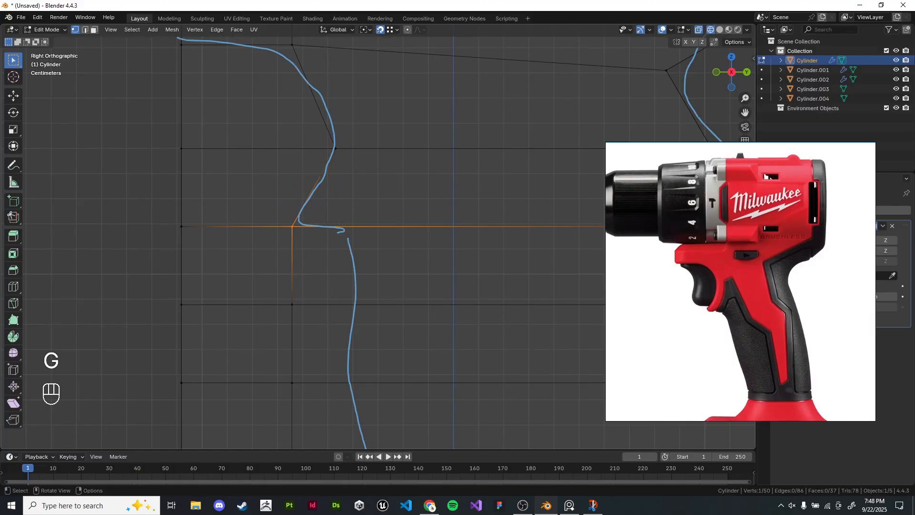
key(g)
key(y)
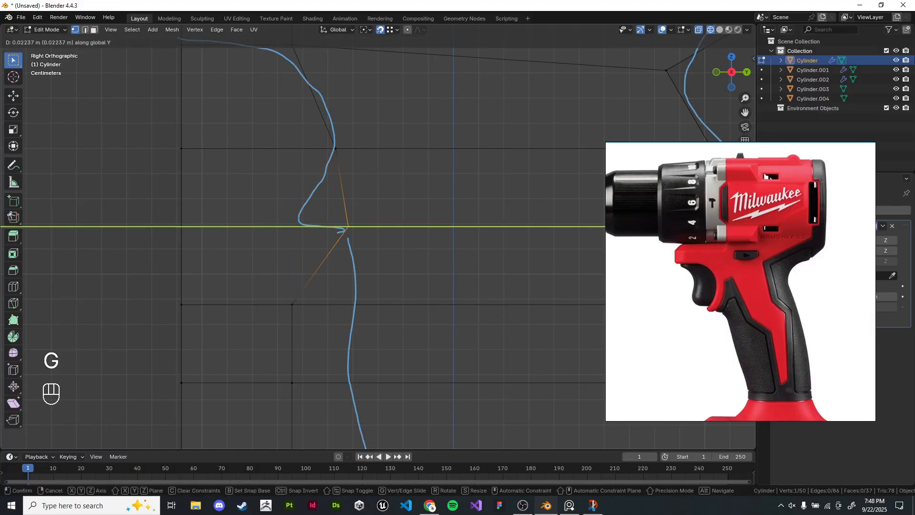
right_click(453, 194)
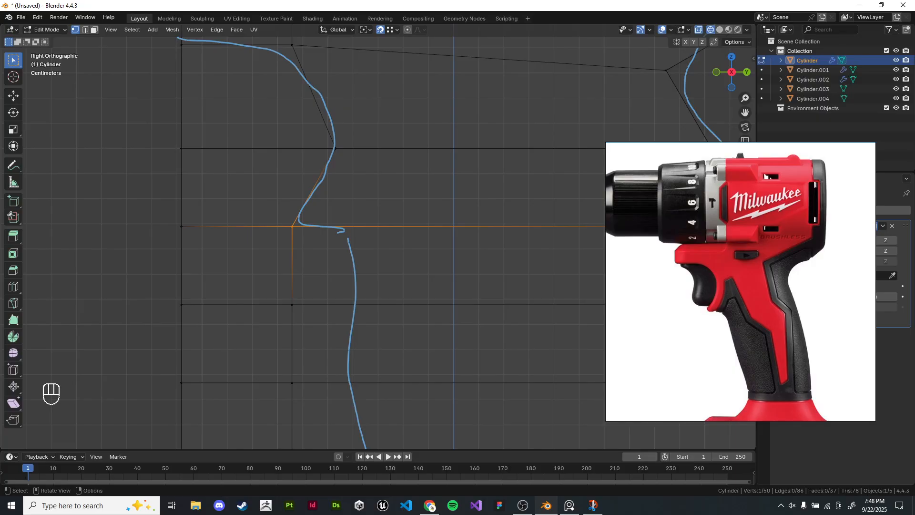
Step: Delete the faces of the lower block's protruding front section from the second added loop down to the bottom
scroll(377, 242, down, 3)
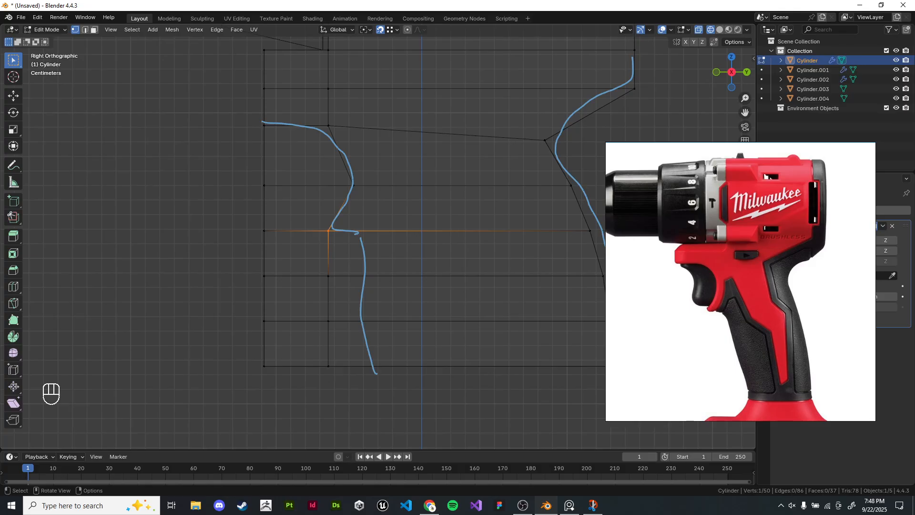
key(3)
drag(310, 194, 316, 226)
key(x)
click(391, 195)
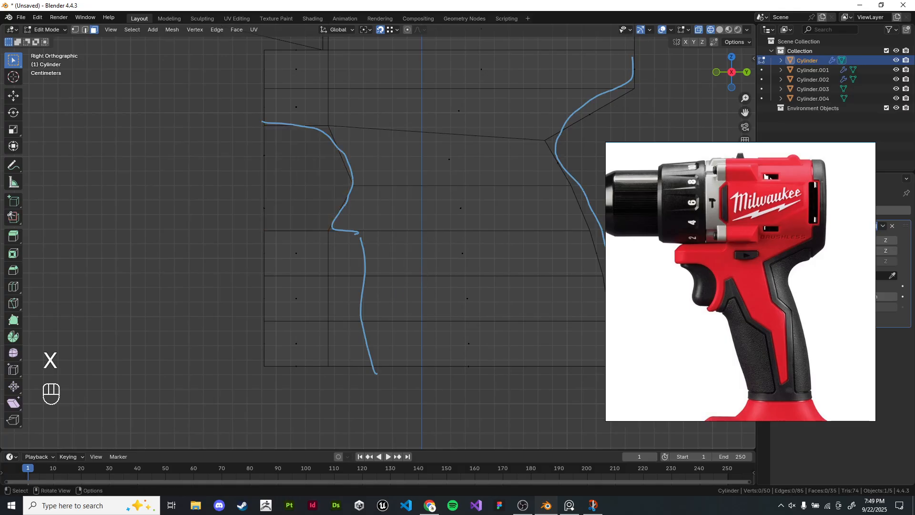
drag(239, 140, 283, 219)
key(x)
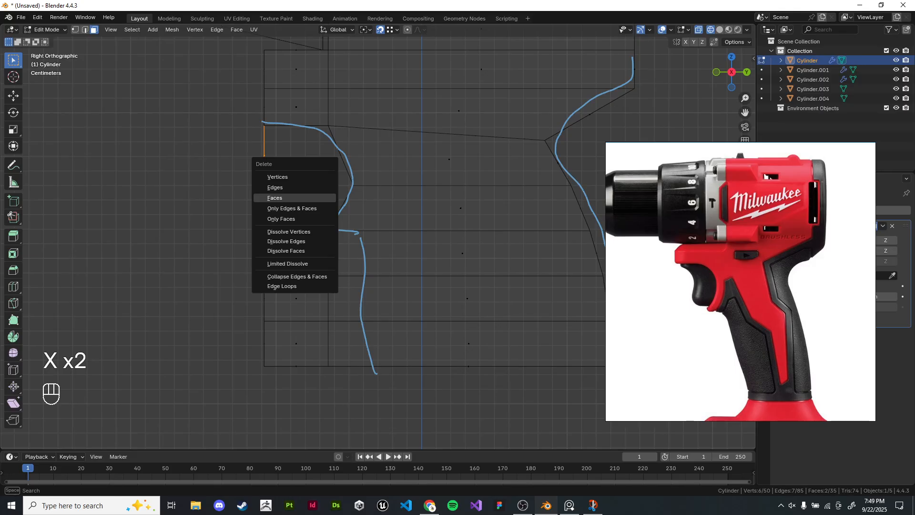
click(276, 176)
drag(249, 179, 309, 410)
key(x)
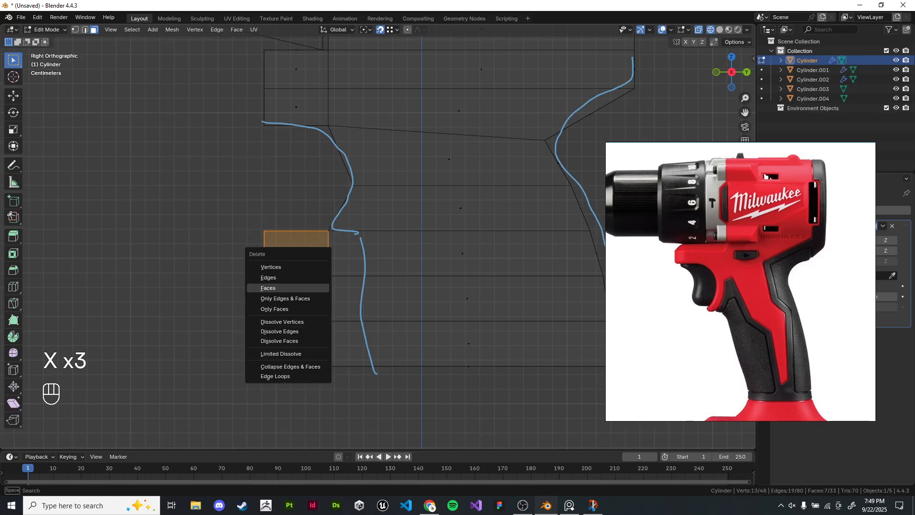
click(268, 288)
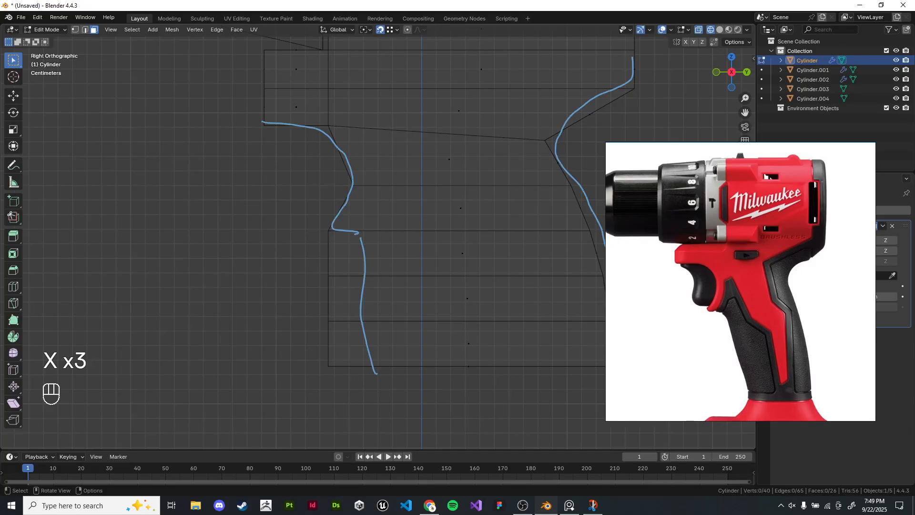
shift+middle_drag(334, 214, 314, 220)
scroll(381, 239, down, 4)
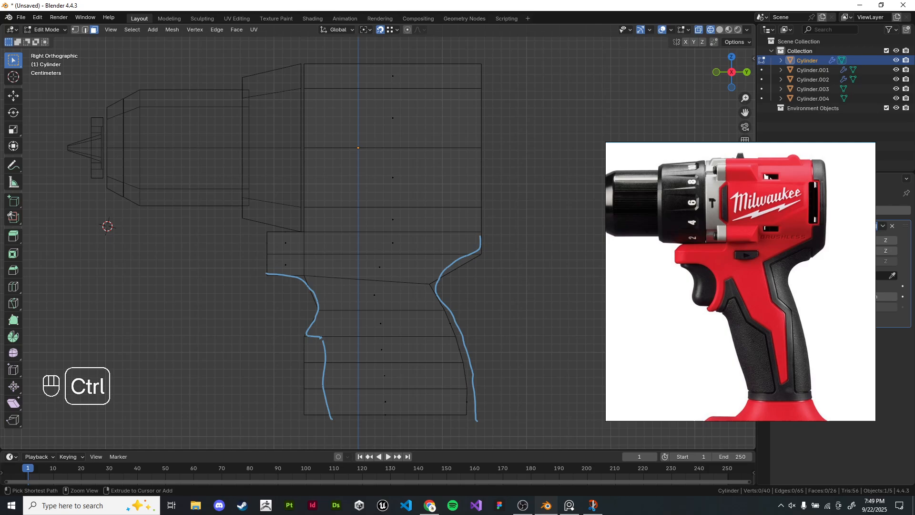
key(ctrl+r)
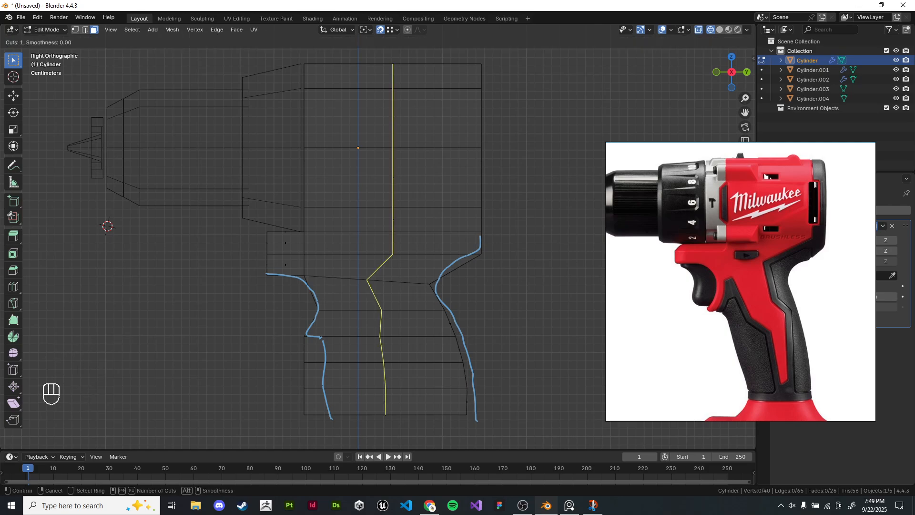
key(Escape)
key(ctrl+r)
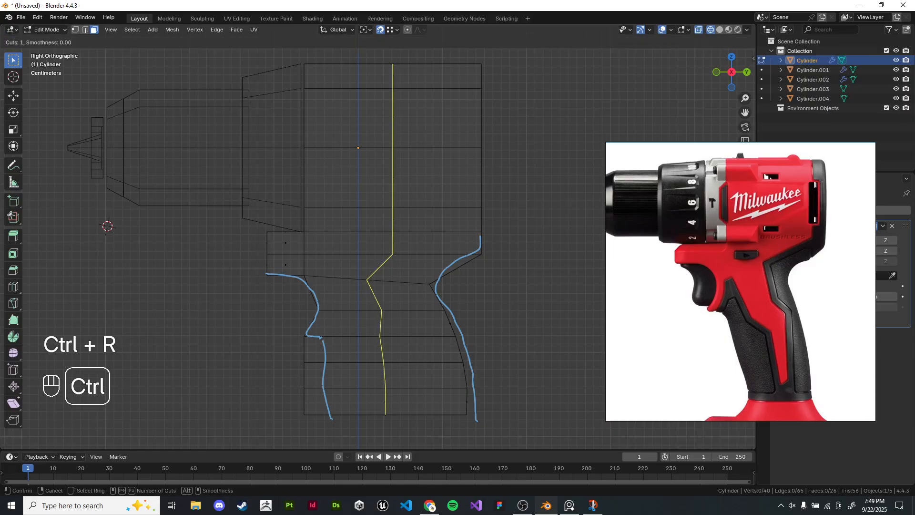
right_click(377, 353)
Step: Move the front vertex of the loop just below the trigger notch about 0.025 m back along Y onto the grip outline
shift+middle_drag(377, 353, 424, 191)
scroll(417, 257, up, 4)
scroll(352, 210, up, 2)
shift+middle_drag(352, 209, 349, 186)
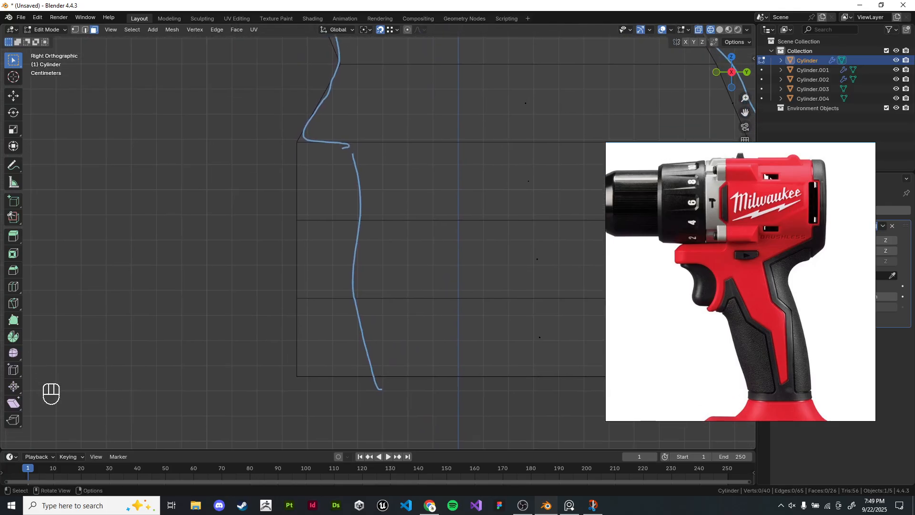
click(75, 30)
drag(265, 197, 312, 239)
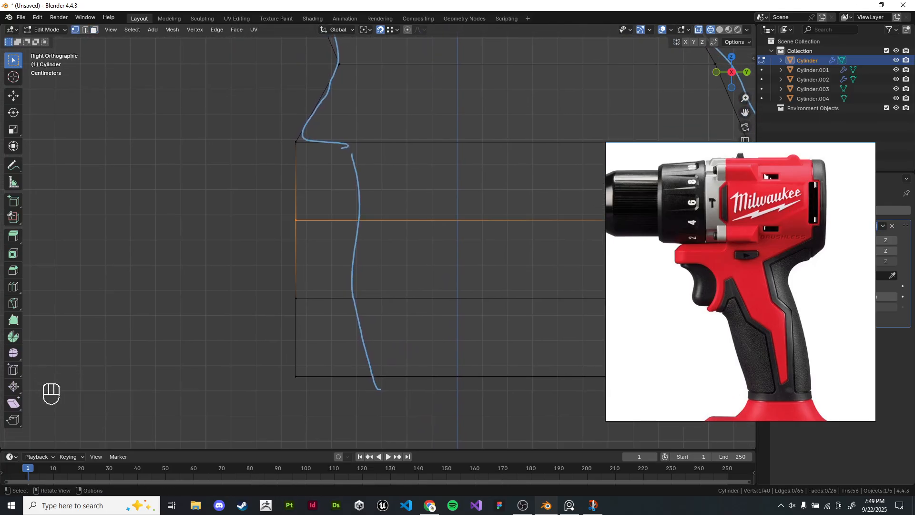
key(g)
right_click(312, 239)
key(g)
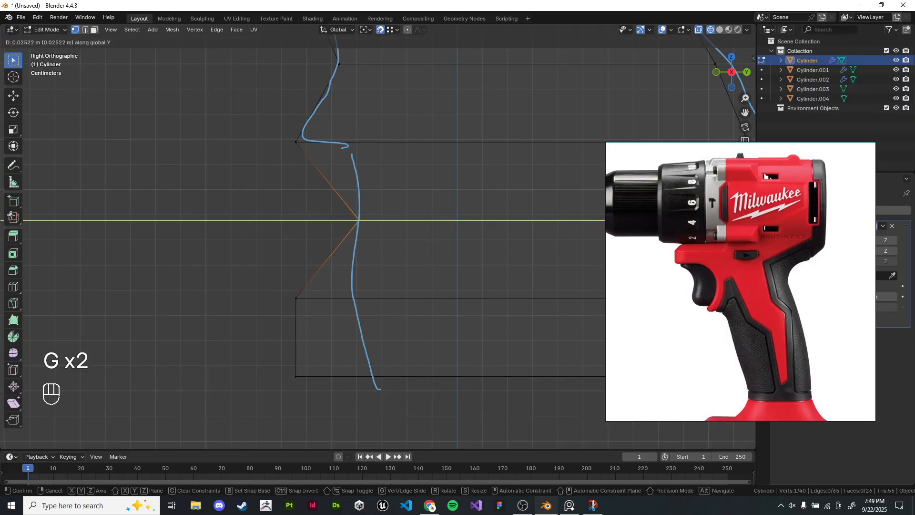
click(377, 239)
Step: Move the front vertex of the last loop above the grip's bottom edge back along Y onto the annotated outline
drag(272, 282, 330, 327)
scroll(330, 326, down, 2)
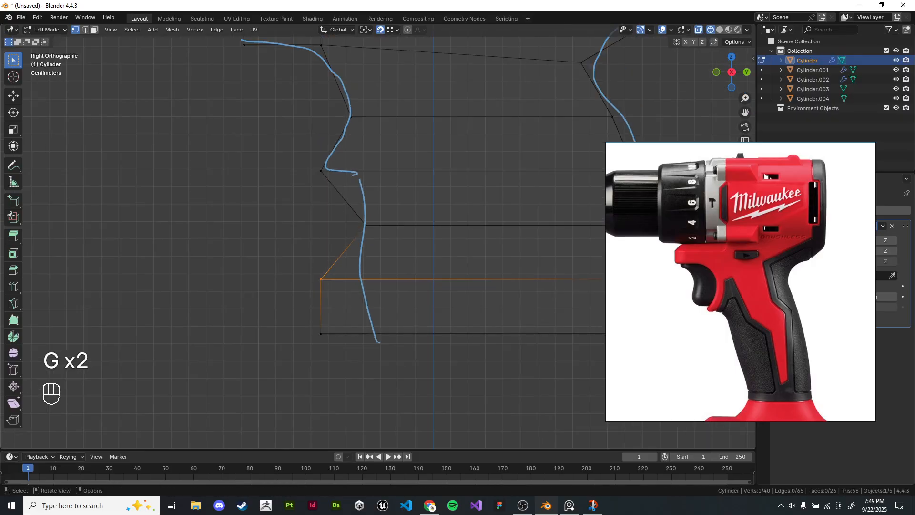
key(g)
middle_click(343, 326)
click(366, 326)
Step: Move the grip's bottom front vertices 0.030031 m along Y to meet the end of the annotated front outline
drag(273, 308, 324, 358)
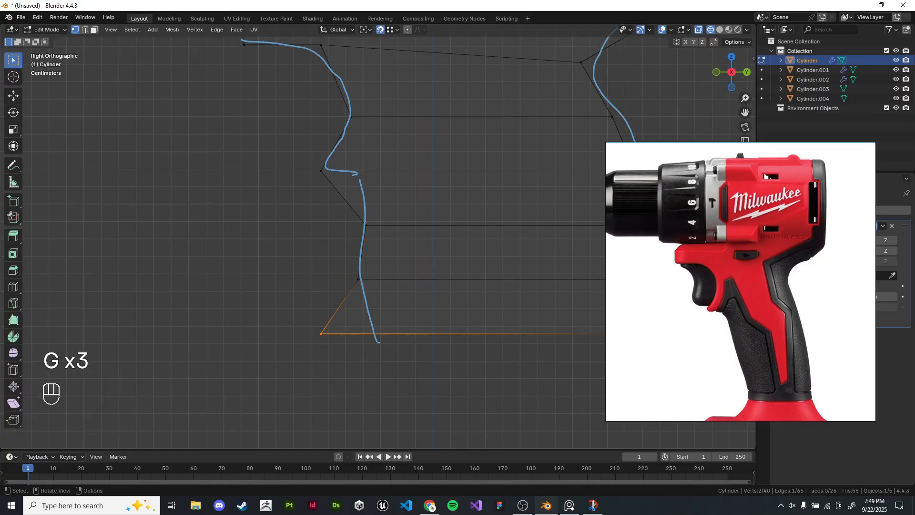
key(g)
middle_click(339, 357)
click(377, 357)
scroll(377, 357, down, 5)
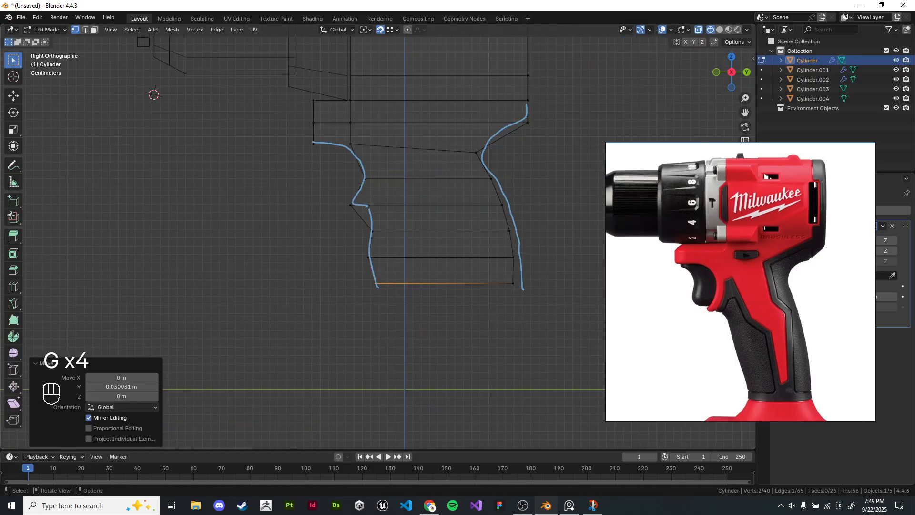
Step: Compare the grip's silhouette with the annotated outlines and the reference photo in solid and wireframe shading
shift+middle_drag(377, 356, 324, 370)
key(z)
scroll(324, 370, down, 1)
scroll(378, 238, down, 1)
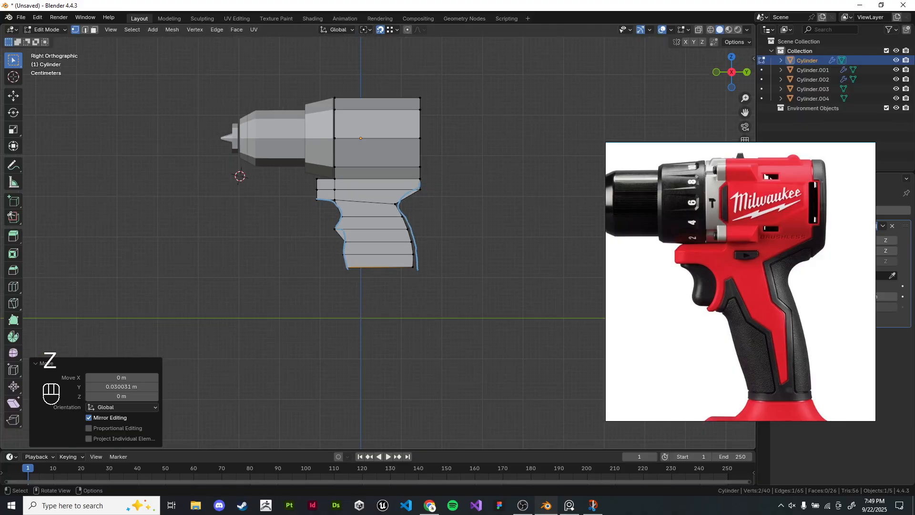
scroll(377, 238, up, 2)
key(z)
drag(305, 282, 483, 349)
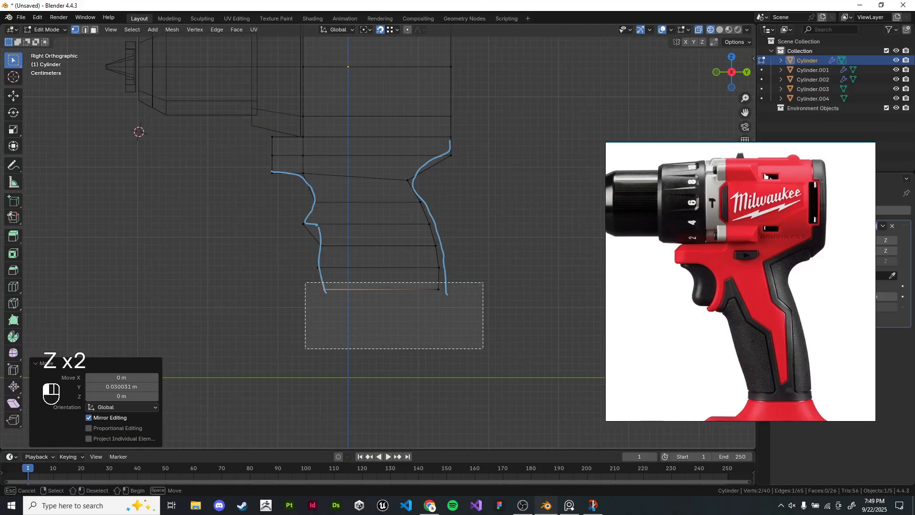
scroll(484, 349, down, 2)
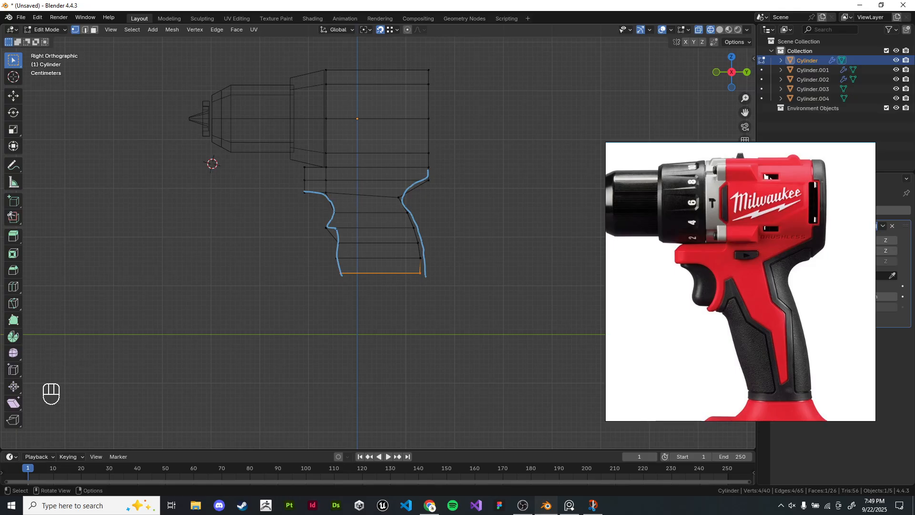
key(z)
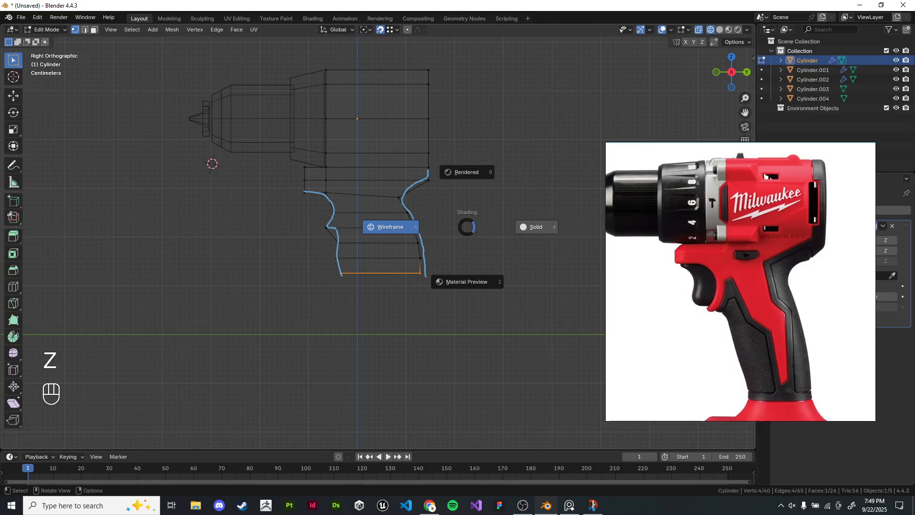
key(6)
key(z)
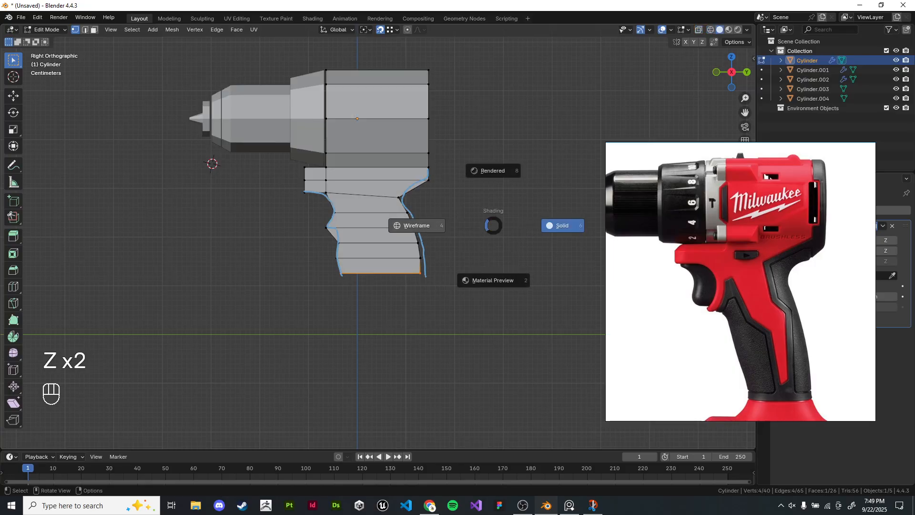
key(4)
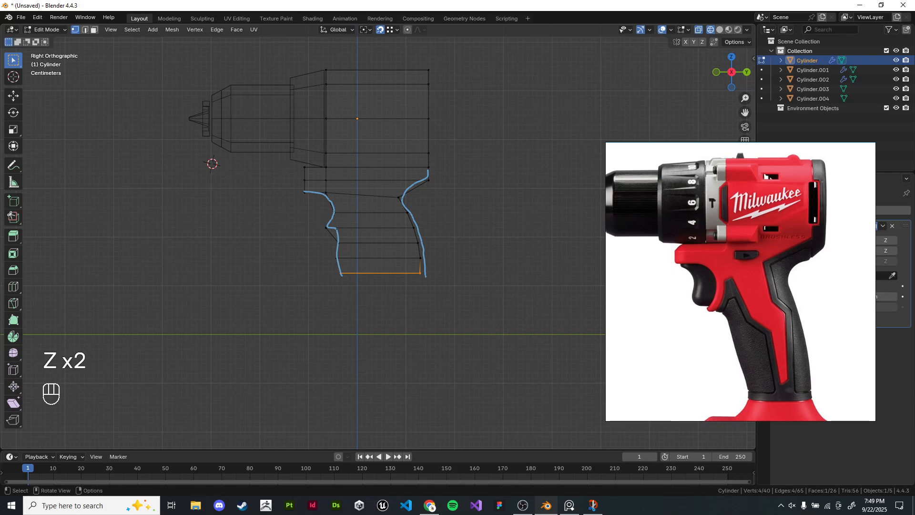
shift+middle_drag(353, 244, 321, 229)
scroll(363, 246, up, 3)
key(z)
scroll(377, 240, up, 3)
drag(423, 166, 323, 336)
middle_drag(400, 257, 322, 269)
scroll(322, 268, up, 1)
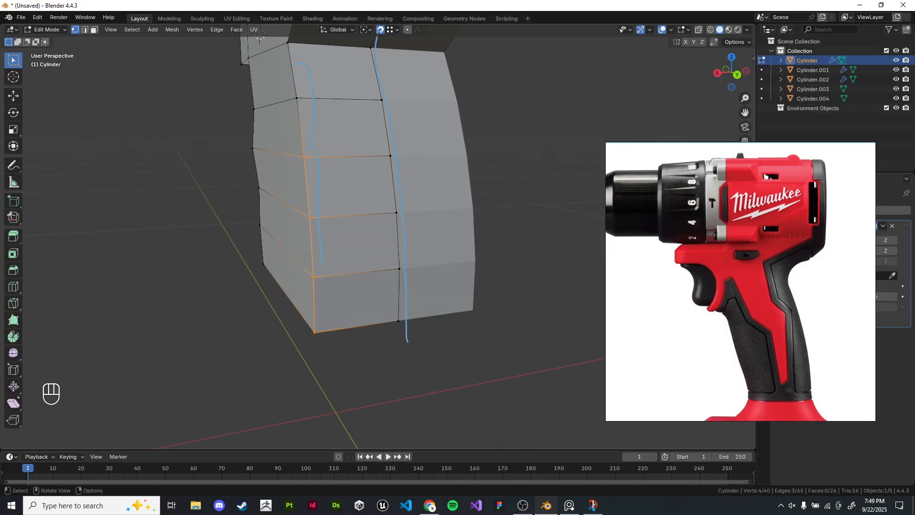
key(g)
right_click(277, 295)
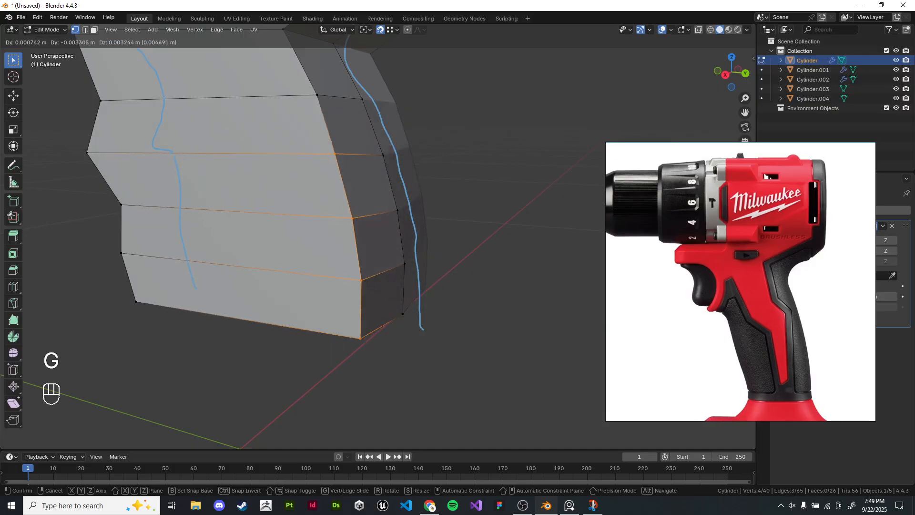
key(KP_1)
key(KP_3)
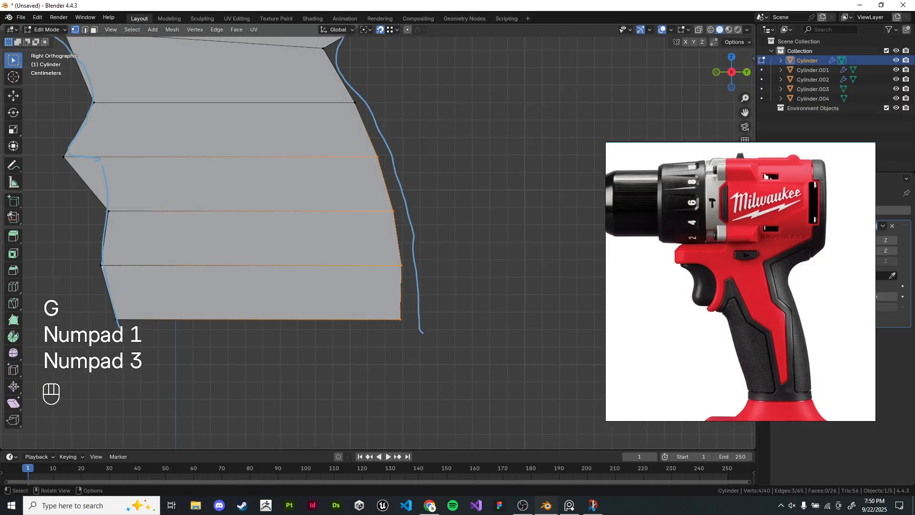
key(z)
drag(356, 134, 444, 426)
middle_drag(429, 381, 355, 398)
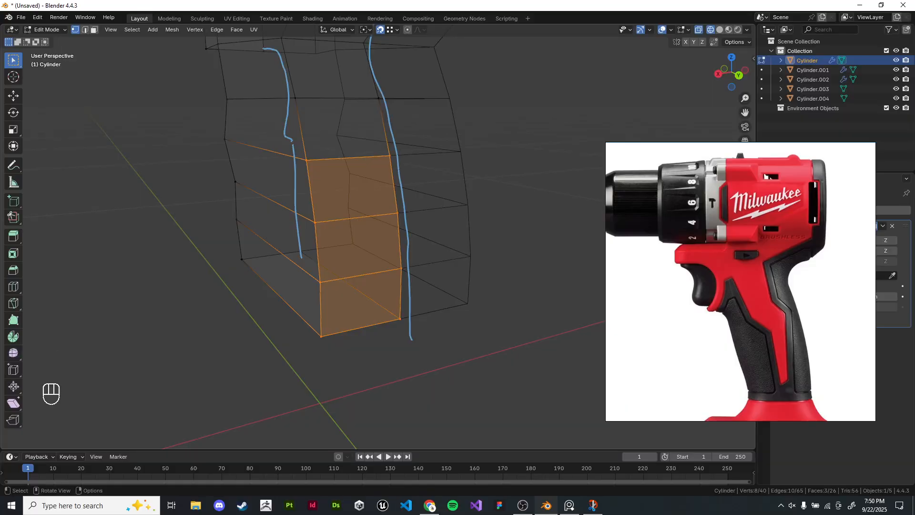
middle_drag(355, 398, 314, 393)
key(z)
key(KP_1)
key(KP_3)
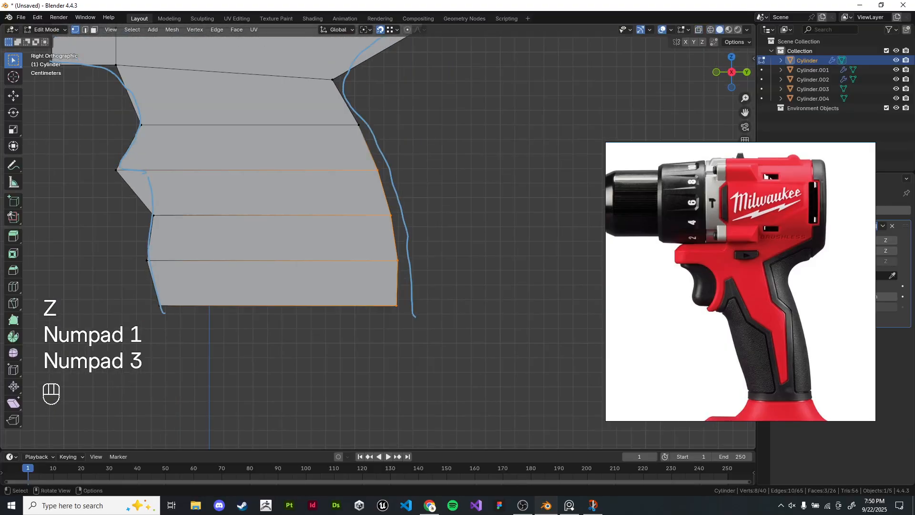
Step: Erase the annotated trigger and grip outlines, return to the selection tool and clear the vertex selection
click(14, 166)
mouse_move(350, 89)
ctrl+mouse_down()
mouse_move(398, 221)
mouse_move(413, 319)
ctrl+mouse_up()
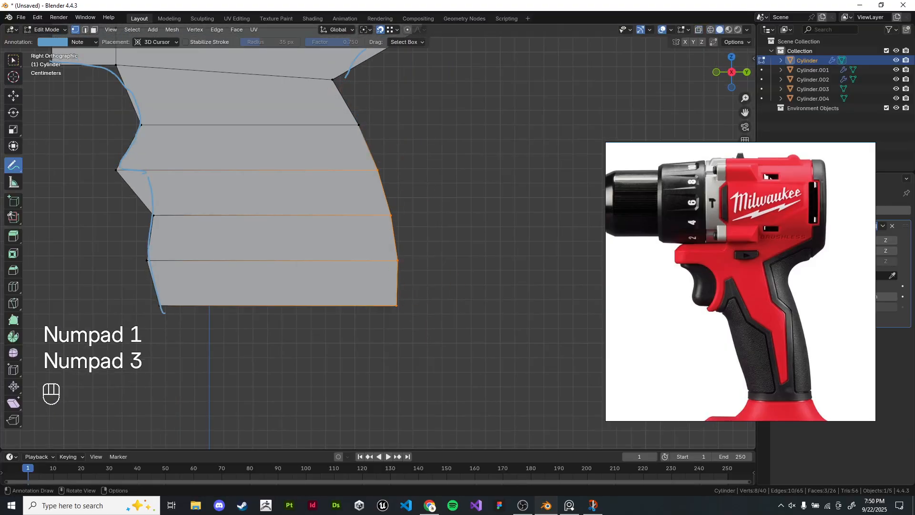
scroll(410, 215, down, 1)
shift+middle_drag(410, 215, 459, 240)
ctrl+drag(419, 96, 394, 90)
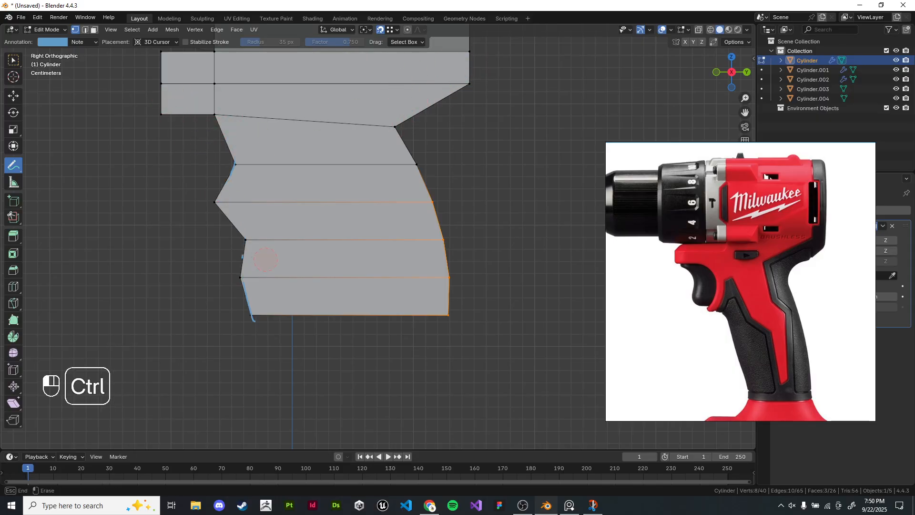
ctrl+drag(252, 290, 253, 319)
shift+middle_drag(466, 126, 494, 184)
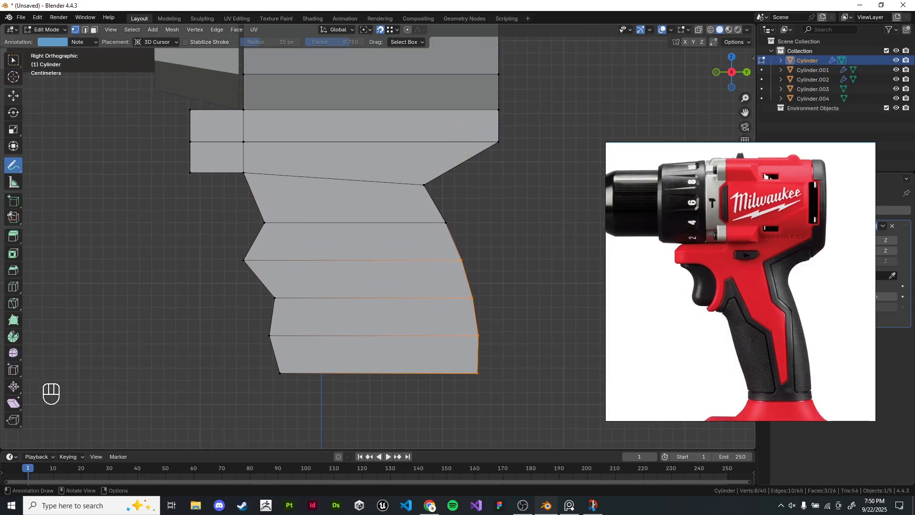
key(w)
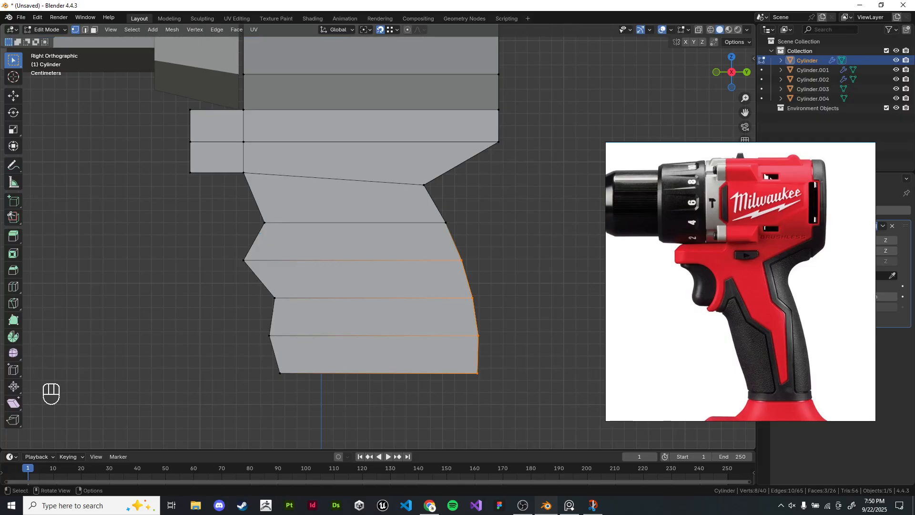
shift+middle_drag(529, 281, 514, 289)
scroll(512, 287, down, 1)
click(512, 287)
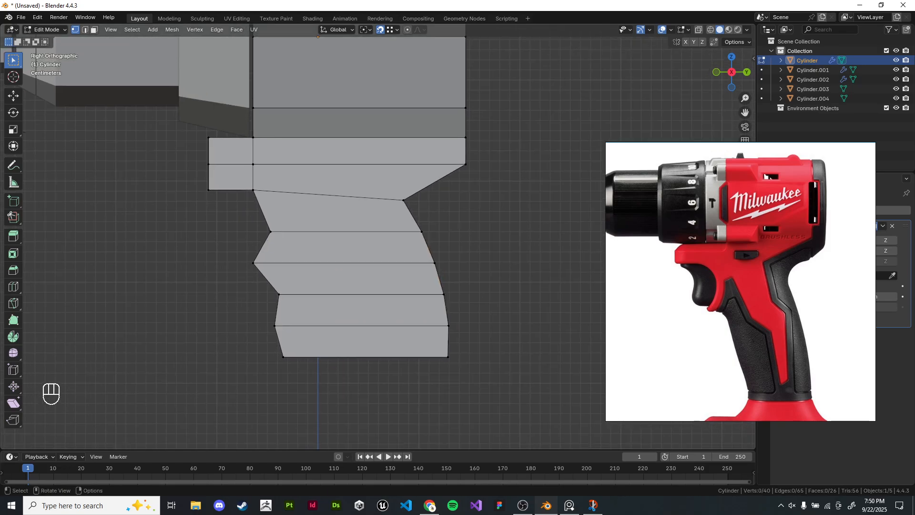
Step: Extrude the grip's bottom face 0.1019 m straight down to lengthen the handle
scroll(514, 289, down, 1)
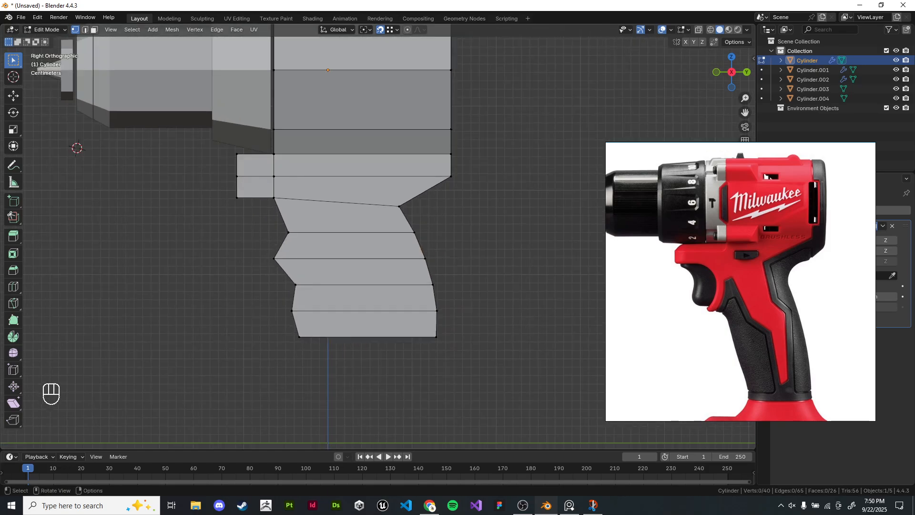
shift+middle_drag(514, 289, 539, 271)
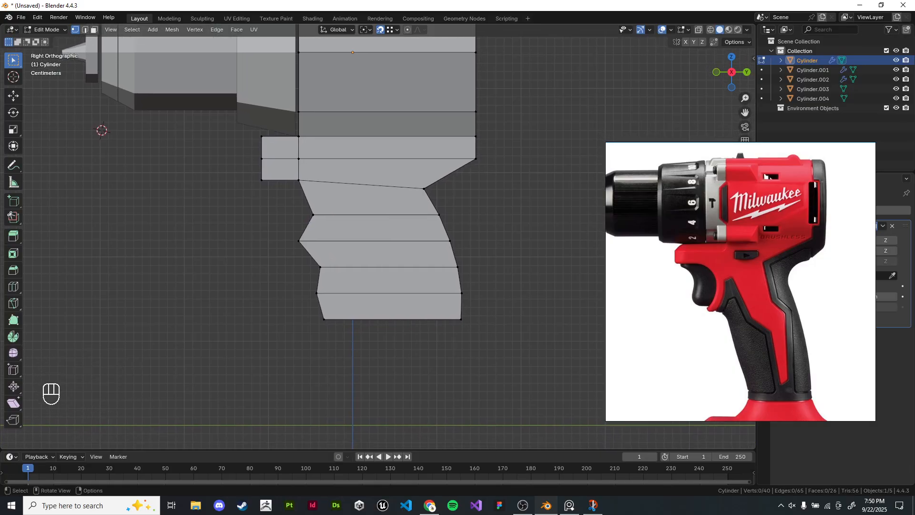
drag(306, 308, 522, 379)
key(z)
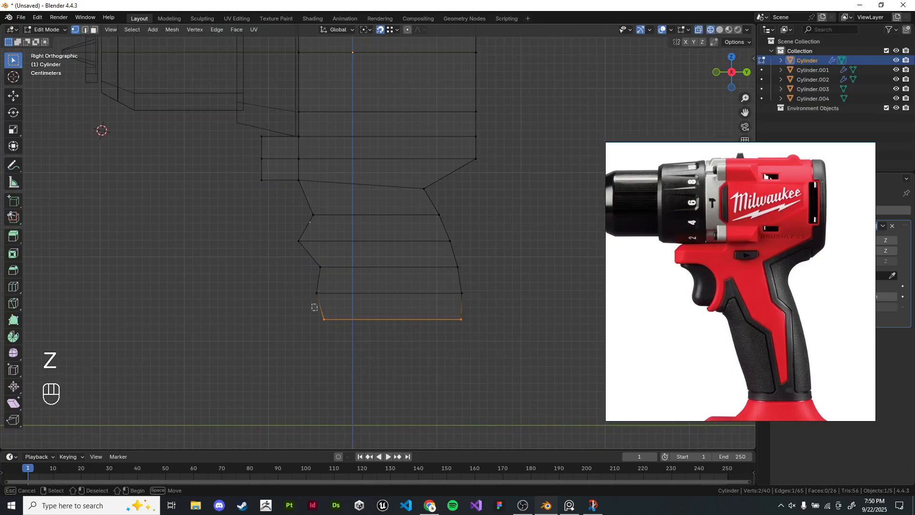
key(e)
click(381, 377)
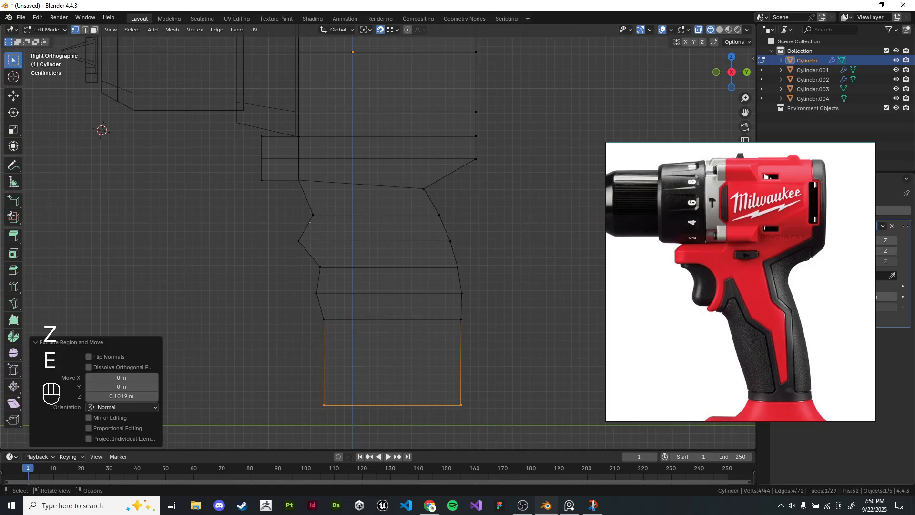
key(ctrl+r)
scroll(393, 363, up, 1)
scroll(392, 362, up, 1)
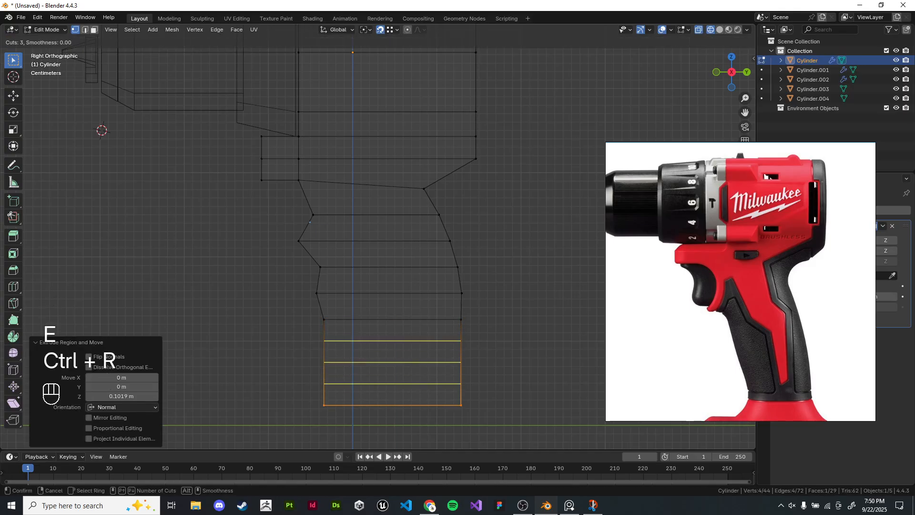
scroll(392, 363, down, 1)
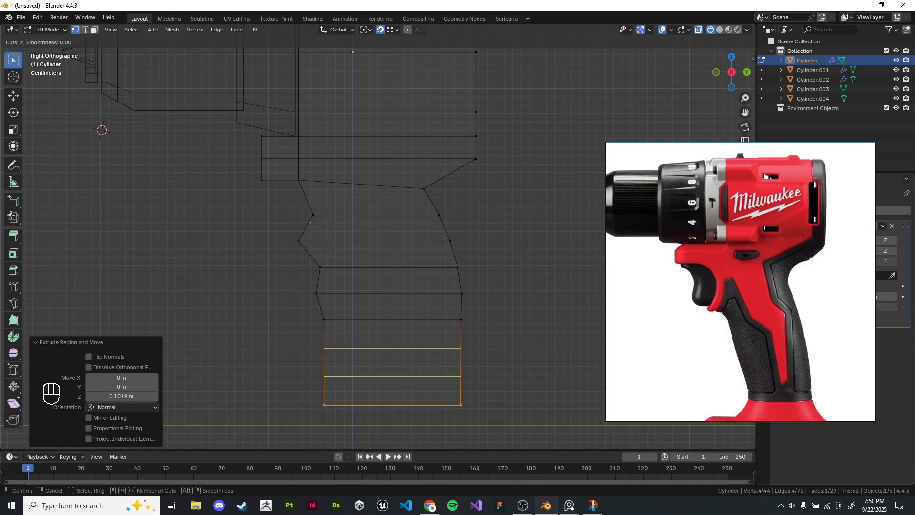
scroll(393, 362, down, 1)
key(Escape)
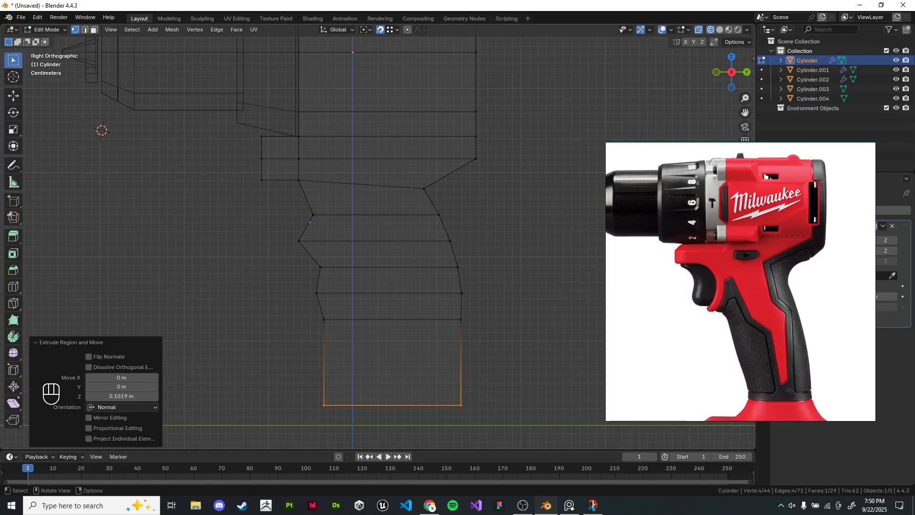
Step: Leave the body mesh, select the chuck and collar objects in front of it, and open all parts together in Edit Mode
shift+middle_drag(382, 238, 380, 205)
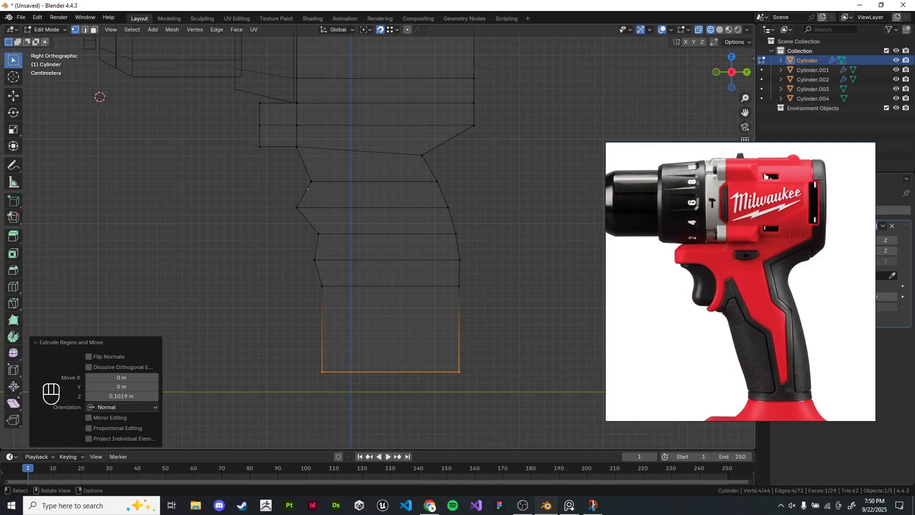
shift+middle_drag(382, 215, 436, 381)
key(Tab)
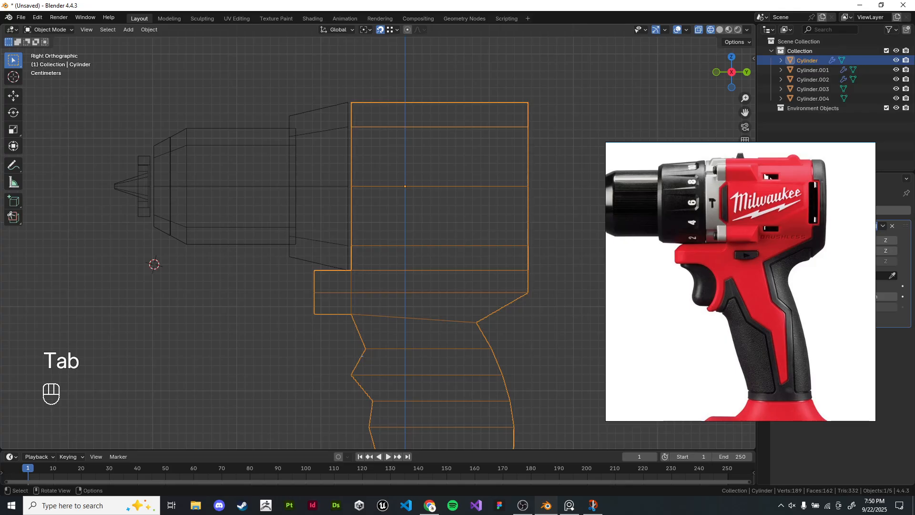
click(119, 80)
drag(119, 80, 306, 242)
key(Tab)
Step: Move the whole chuck and the front ring of the tapered collar slightly forward along Y
key(z)
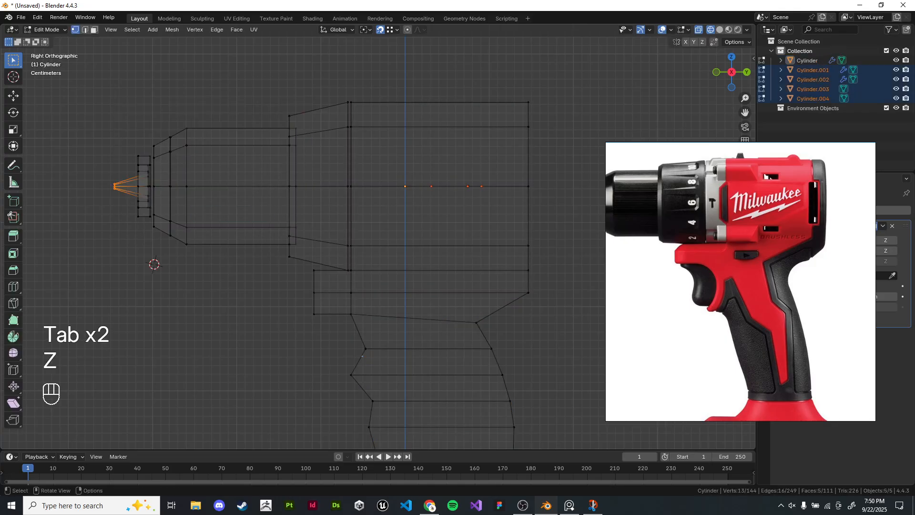
drag(105, 69, 301, 268)
key(g)
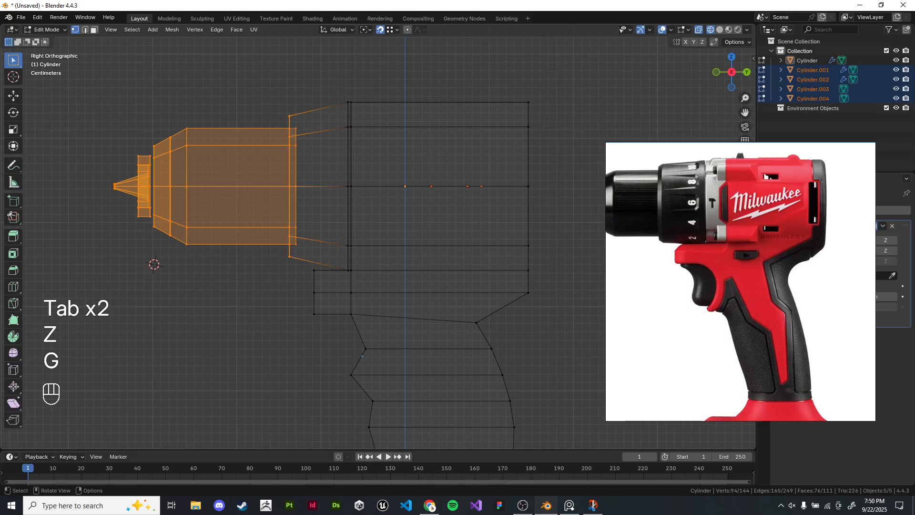
key(g)
click(287, 268)
Step: Move the front vertices of the protruding block above the trigger -0.022078 m along Y and show the model in solid shading
drag(304, 263, 322, 327)
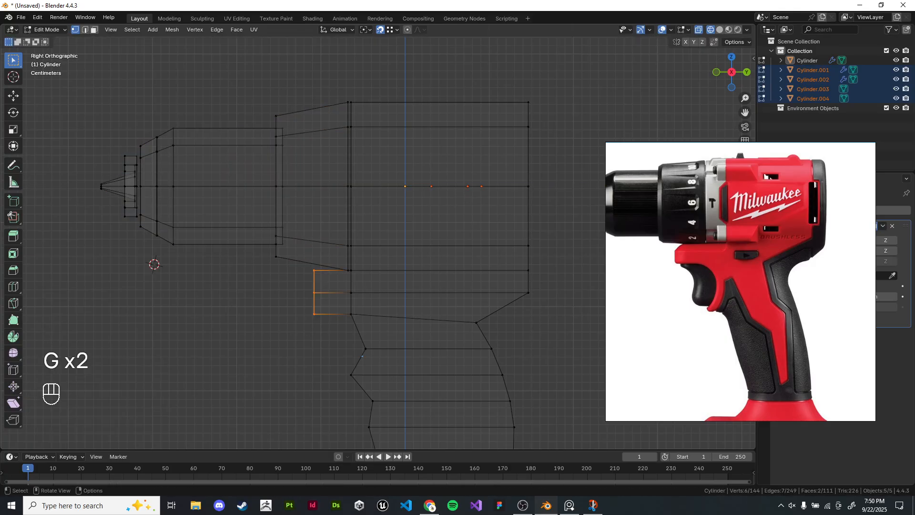
key(g)
click(304, 327)
key(z)
scroll(377, 243, down, 3)
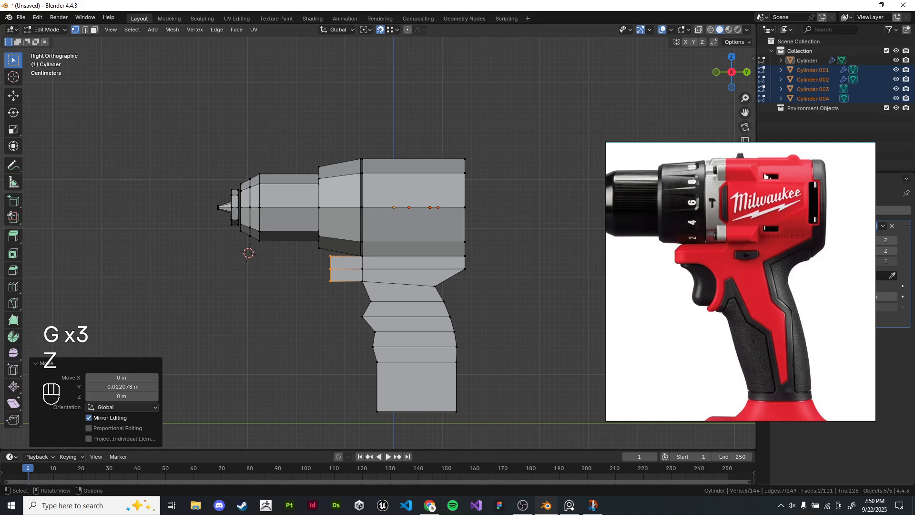
Step: Leave multi-object editing and reopen only the drill body mesh in Edit Mode
key(Tab)
shift+middle_drag(377, 296, 371, 202)
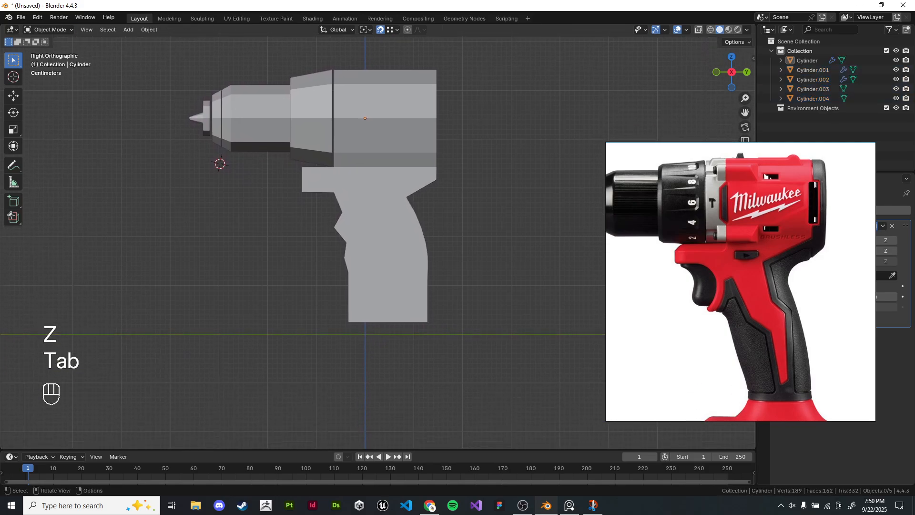
scroll(371, 202, up, 2)
click(377, 239)
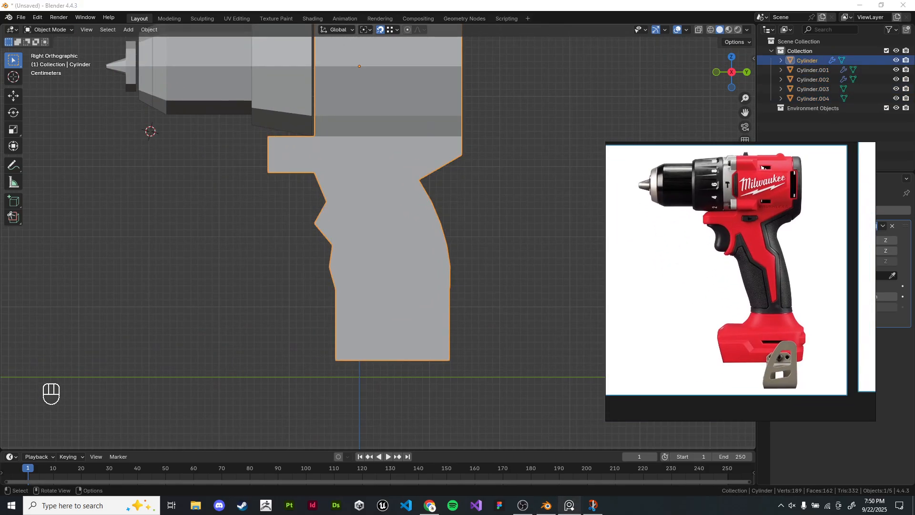
scroll(302, 169, up, 2)
scroll(302, 169, down, 2)
key(Tab)
Step: Select the whole grip below the trigger block and scale it to 0.854 along Y
shift+middle_drag(312, 190, 303, 169)
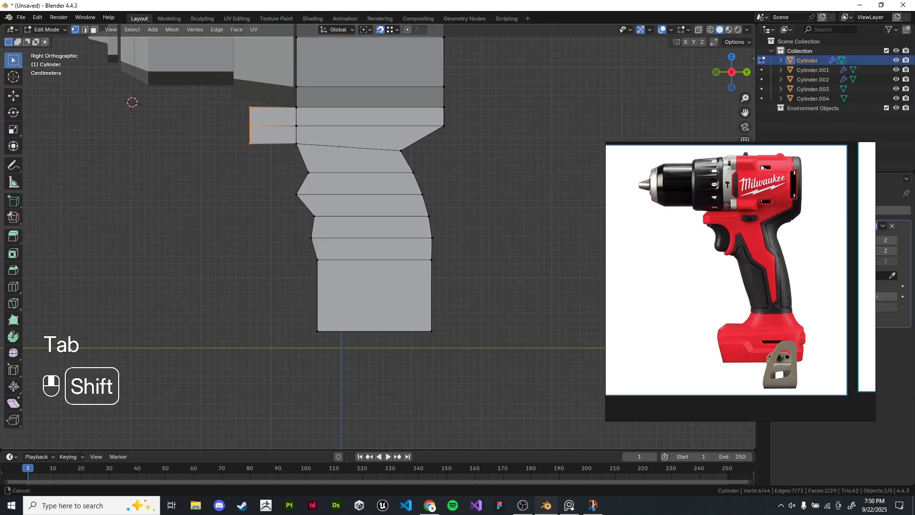
key(z)
drag(282, 148, 438, 358)
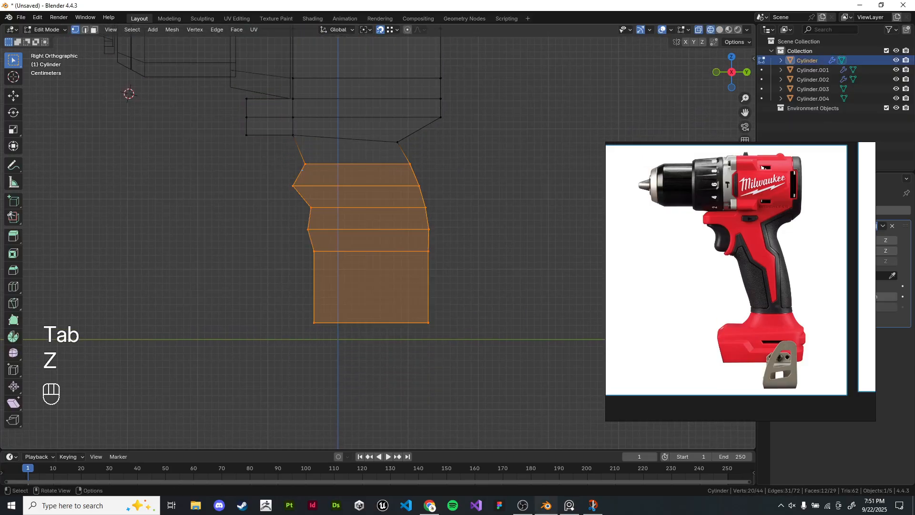
key(s)
key(y)
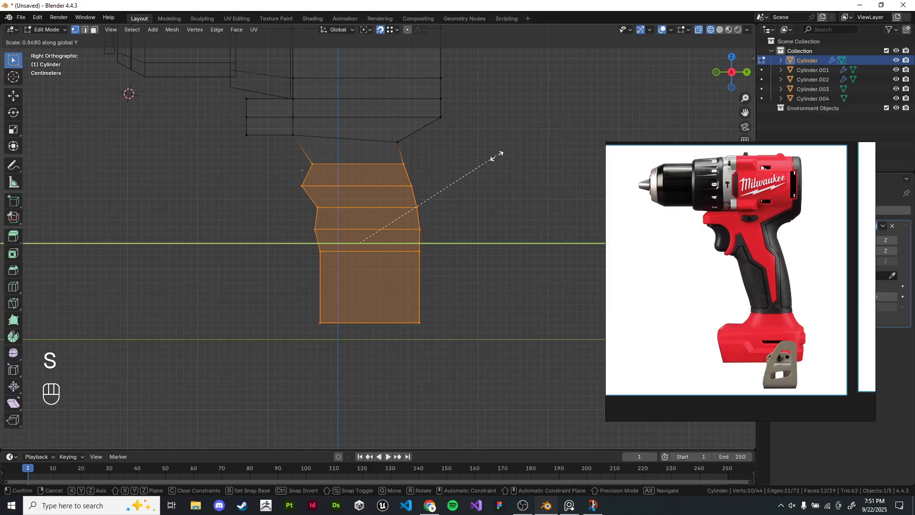
click(497, 155)
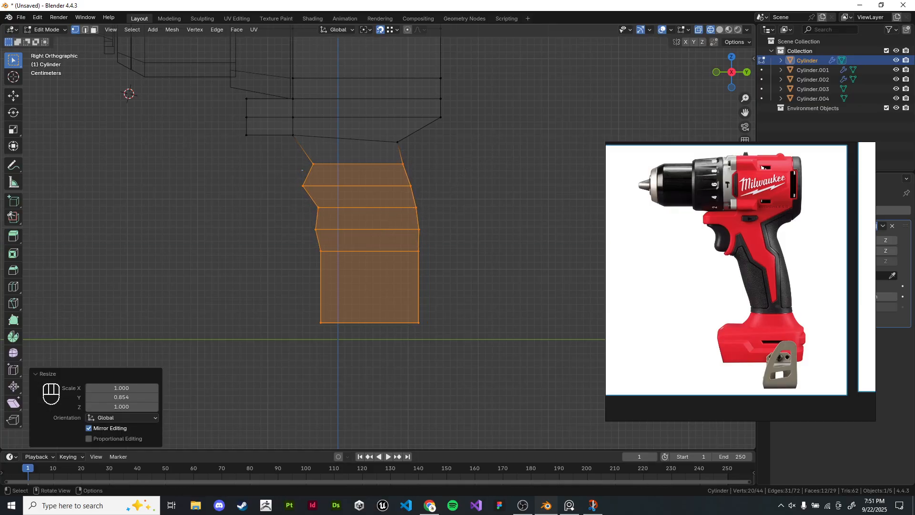
Step: Narrow the edge rows in the lower half of the grip slightly along Y, above its bottom face
drag(295, 217, 420, 217)
key(s)
key(y)
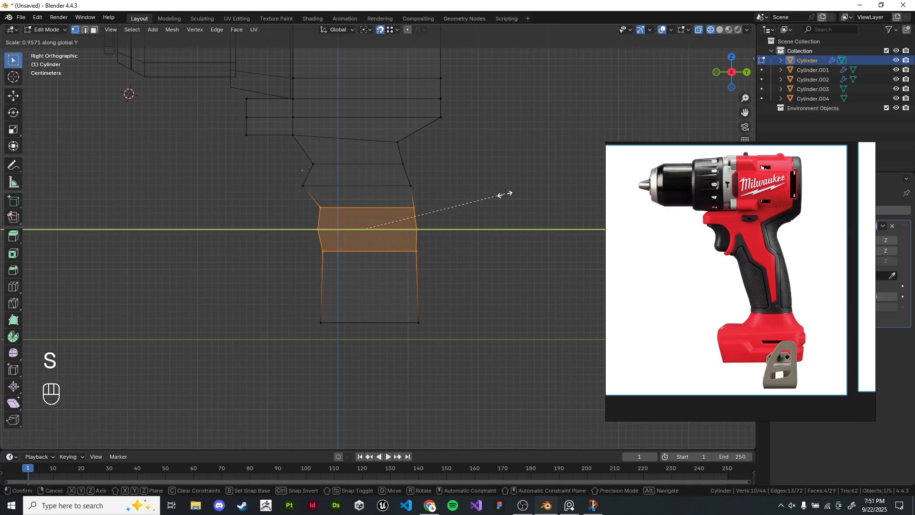
click(497, 196)
drag(295, 219, 446, 267)
key(s)
key(y)
click(442, 264)
drag(281, 245, 436, 272)
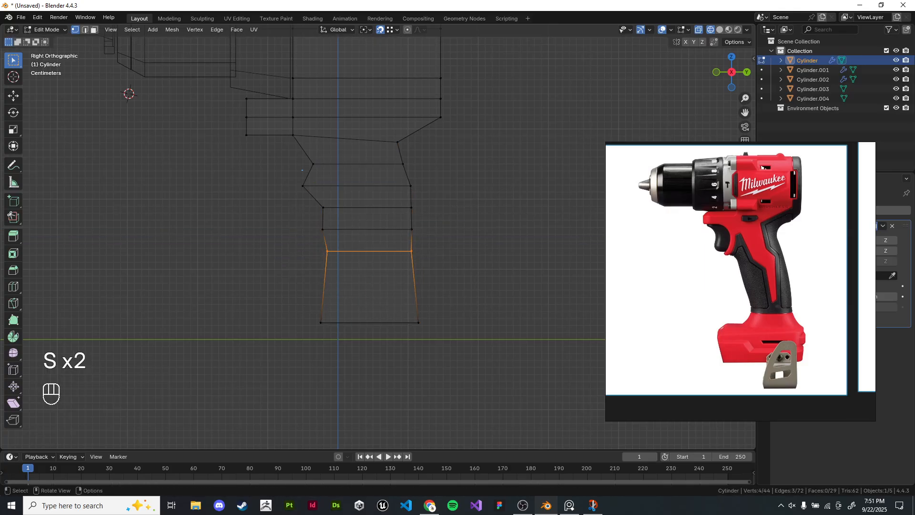
Step: Scale the grip's bottom face to 0.922 along Y and move it up 0.083973 m along Z
drag(281, 300, 443, 333)
key(s)
key(y)
click(444, 334)
scroll(377, 236, up, 2)
key(g)
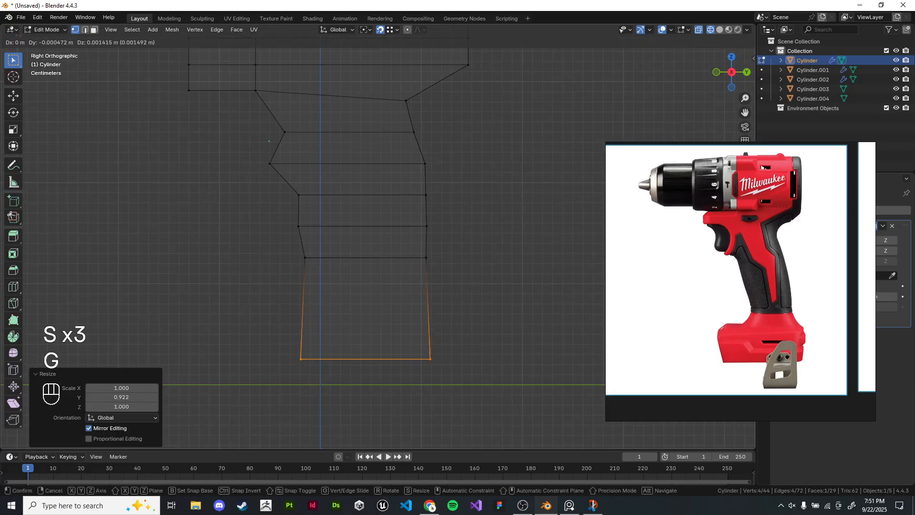
key(z)
key(Return)
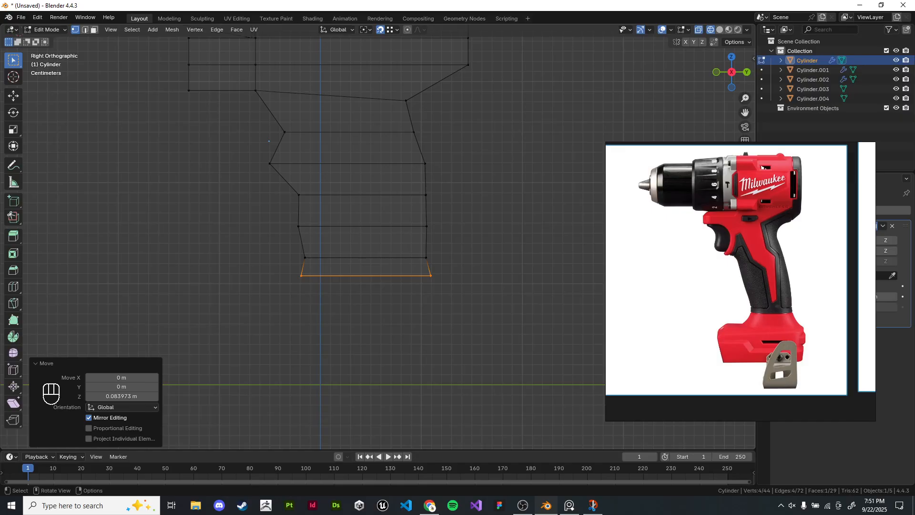
Step: Extrude the grip's bottom face 0.018396 m downward and scale the new face to 2.167 as a flare
key(z)
middle_drag(372, 215, 396, 197)
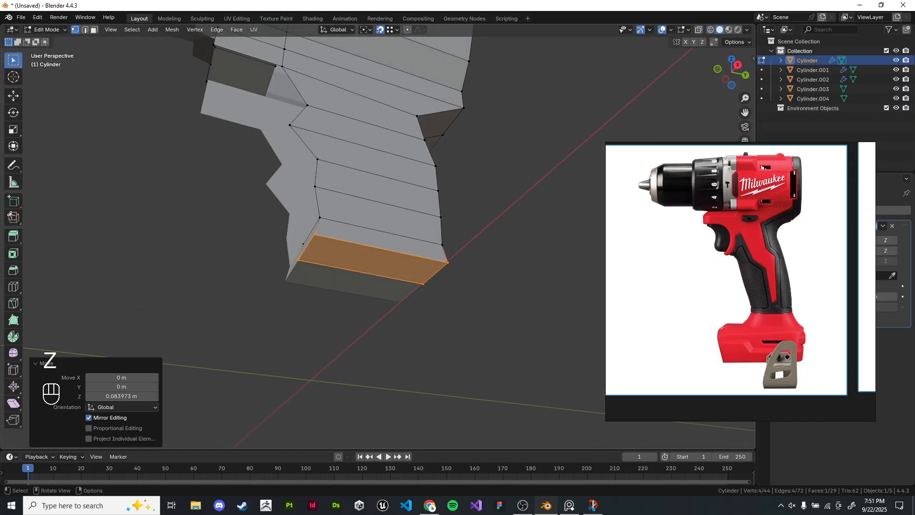
key(e)
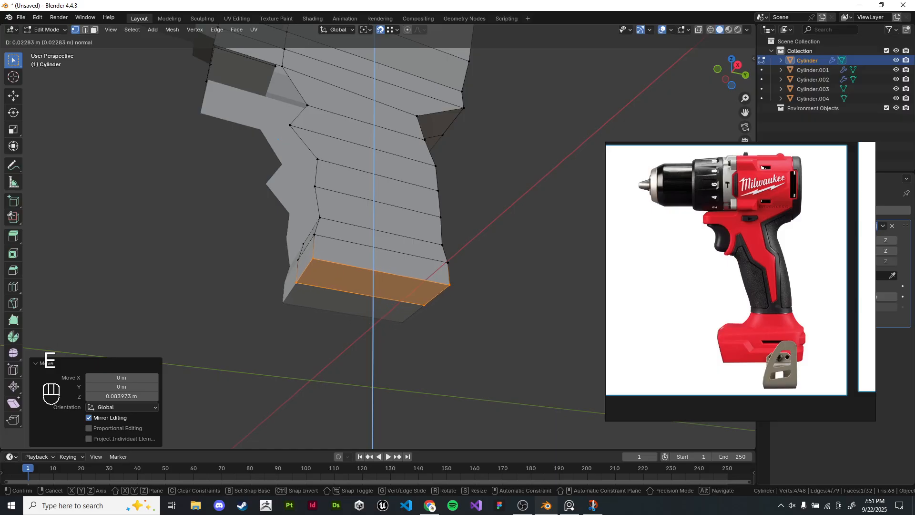
click(412, 207)
middle_drag(412, 208, 457, 222)
key(s)
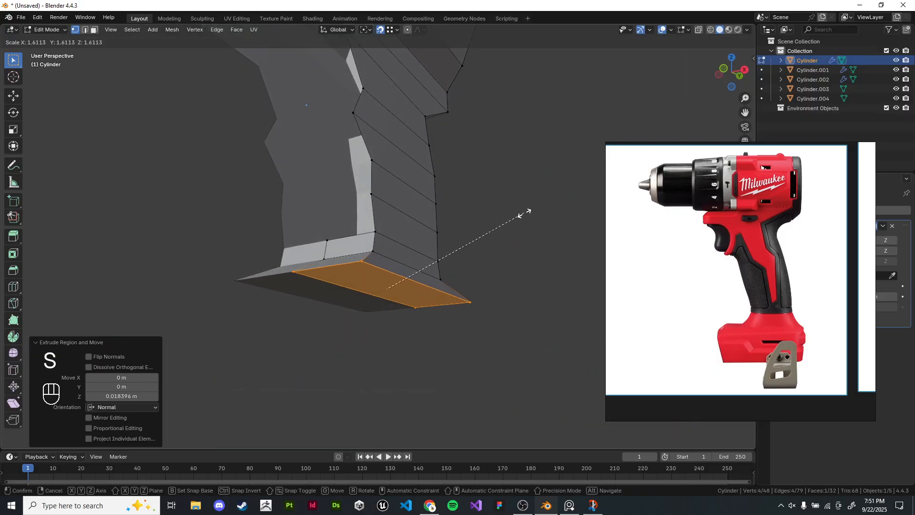
click(584, 207)
Step: Move the rear edge of the flared bottom face -0.044817 m along Y in the right side view
key(KP_3)
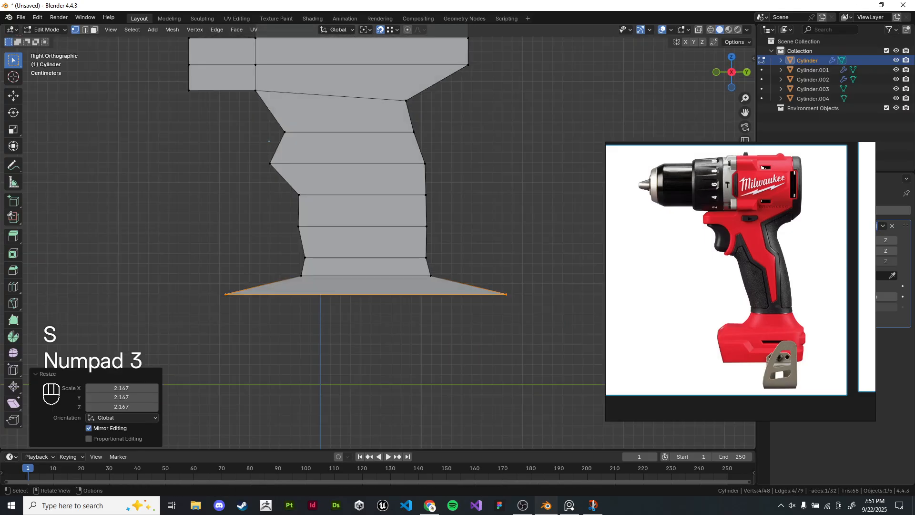
key(z)
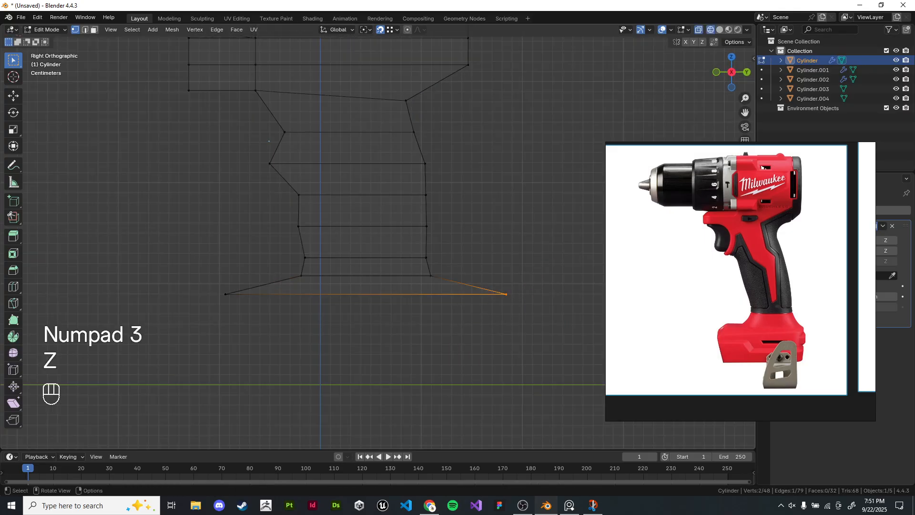
key(g)
click(462, 294)
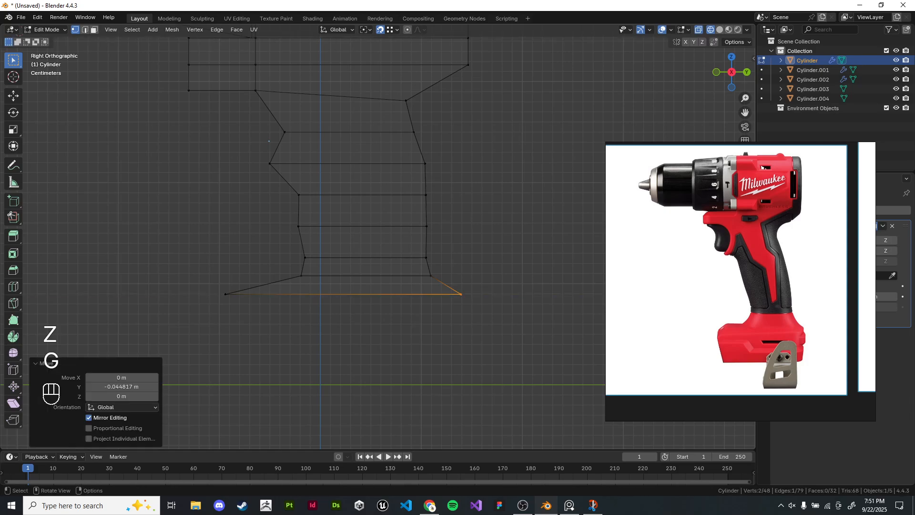
Step: Extrude the flared bottom face 0.088691 m down to the ground line to form the battery base
shift+middle_drag(462, 294, 487, 277)
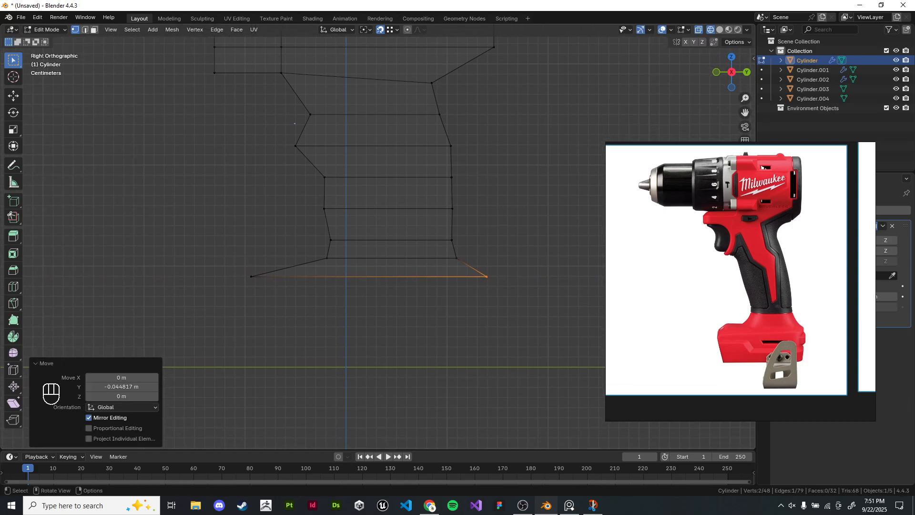
drag(225, 269, 547, 329)
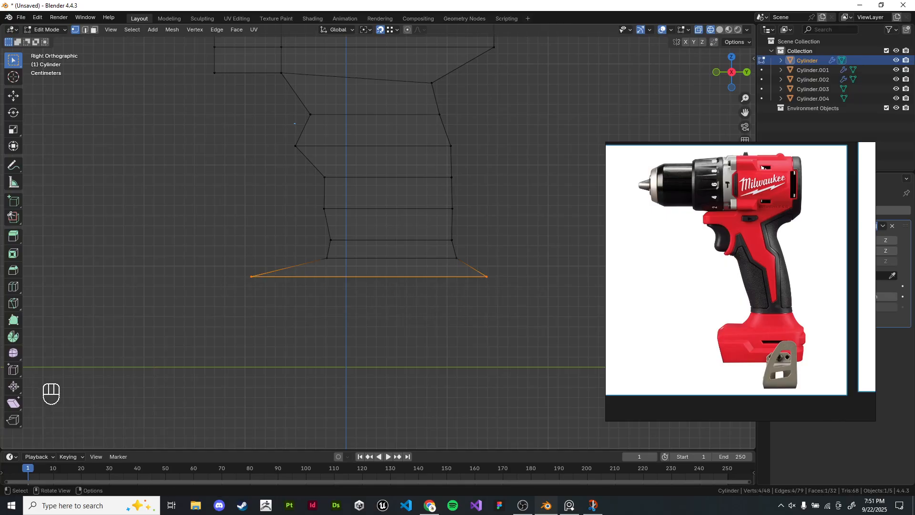
key(e)
click(488, 367)
scroll(378, 236, down, 4)
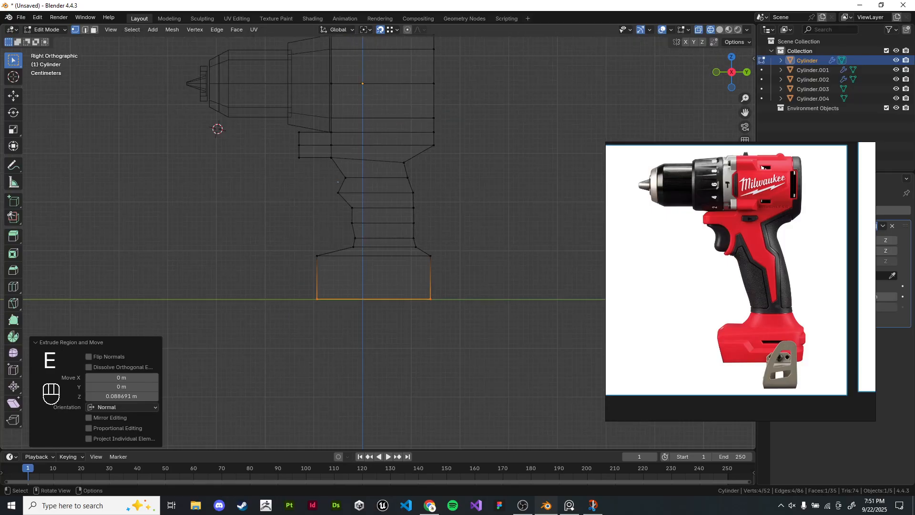
scroll(379, 237, up, 3)
Step: Move the flared section between the grip and the battery base slightly down along Z
drag(245, 245, 522, 308)
key(g)
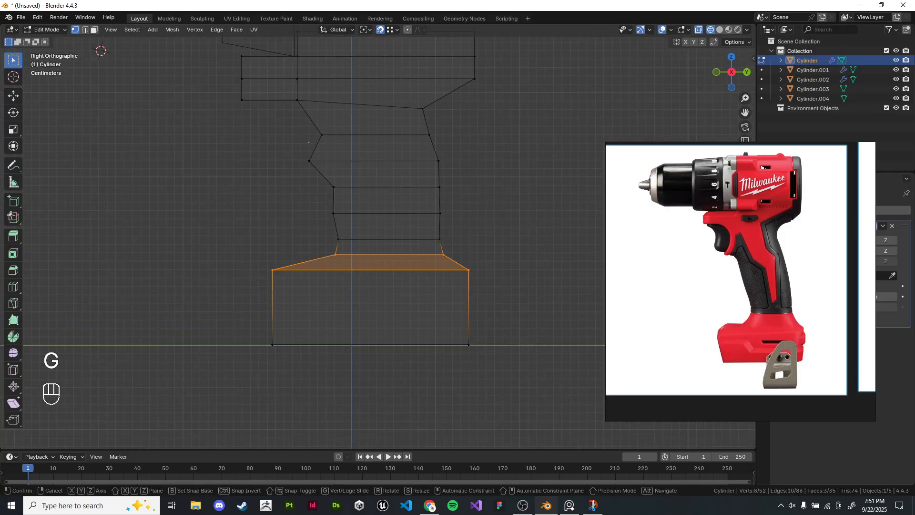
right_click(521, 308)
key(g)
middle_click(521, 314)
click(521, 320)
Step: Move the two lowest edge rows of the grip slightly down along Z, the upper one by -0.002831 m
drag(316, 226, 493, 261)
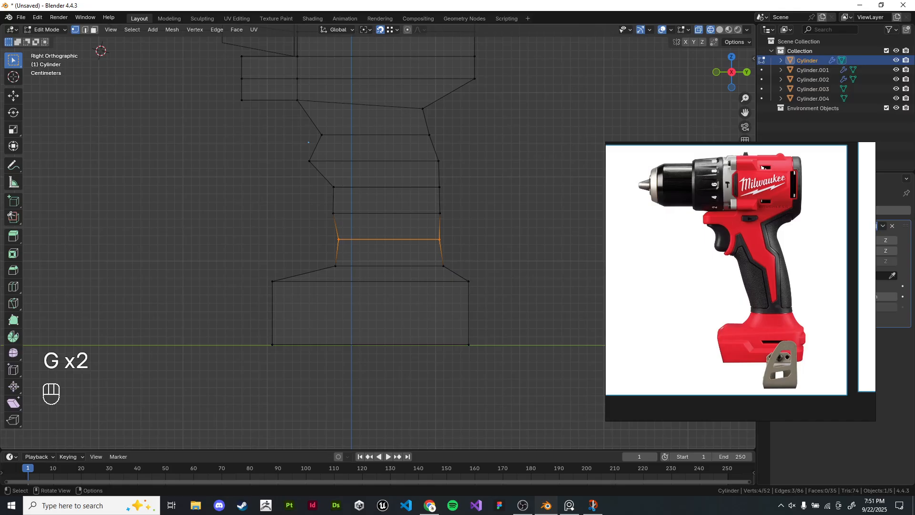
key(g)
middle_click(493, 263)
click(493, 264)
drag(310, 202, 469, 227)
key(g)
middle_click(470, 229)
click(470, 230)
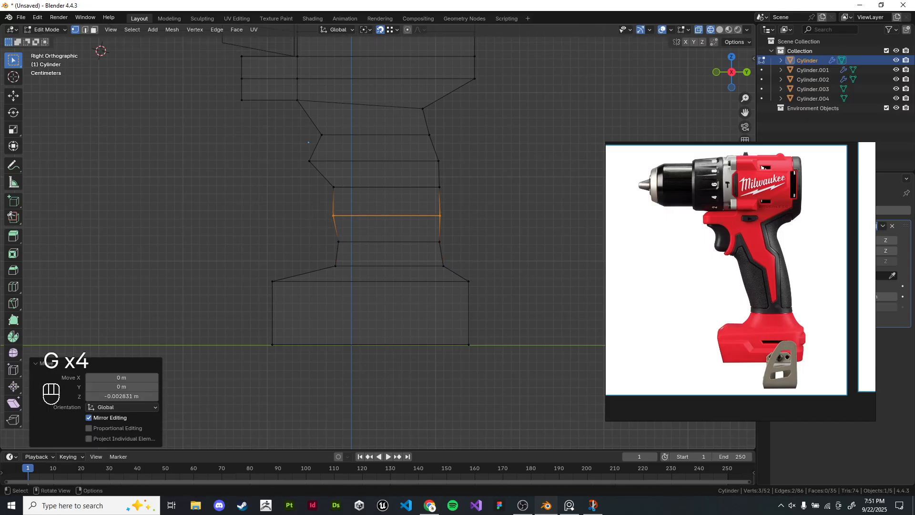
Step: Check the handle and battery base in solid shading from a perspective view
key(z)
scroll(469, 230, down, 2)
middle_drag(470, 230, 503, 224)
key(Tab)
click(520, 246)
scroll(520, 245, down, 2)
key(Tab)
Step: Extrude the open front edge path of the grip -0.077806 m along X to close the gap at the mirror plane
scroll(506, 231, up, 4)
scroll(515, 220, down, 2)
scroll(515, 219, up, 4)
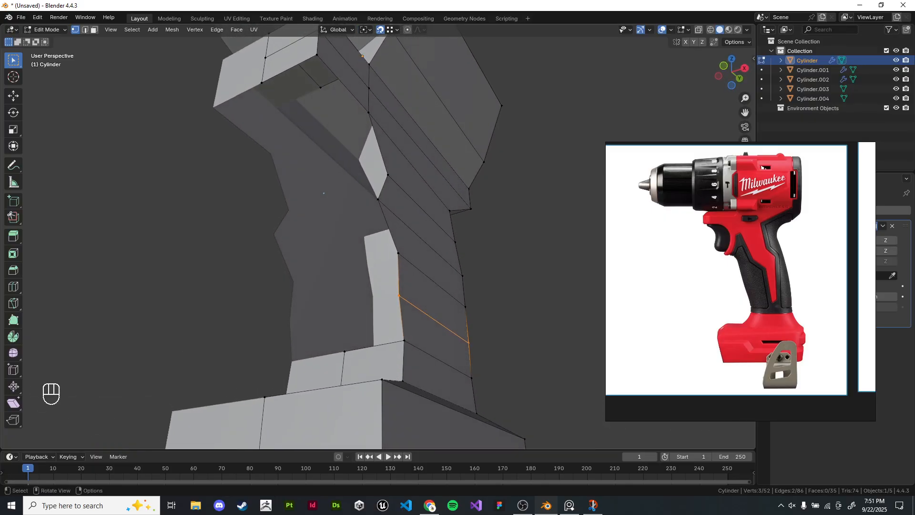
click(404, 341)
ctrl+click(399, 295)
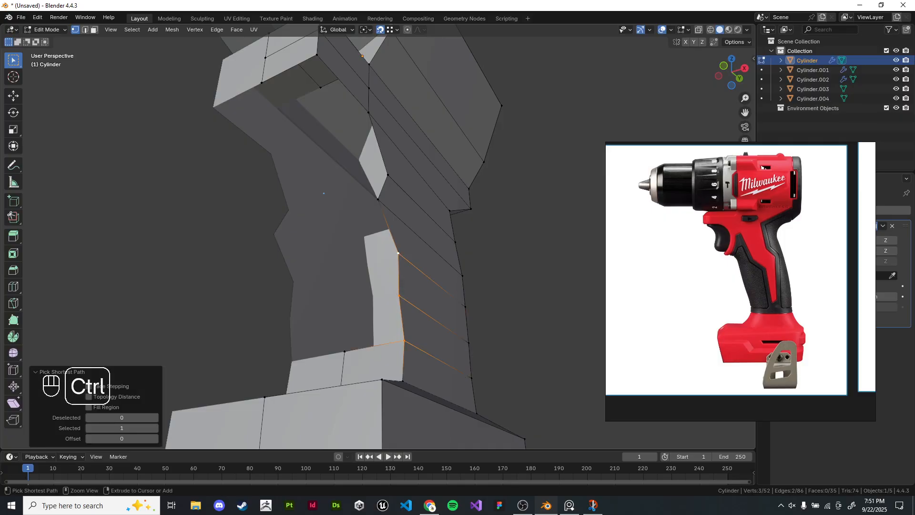
ctrl+click(369, 112)
middle_drag(324, 193, 353, 205)
key(e)
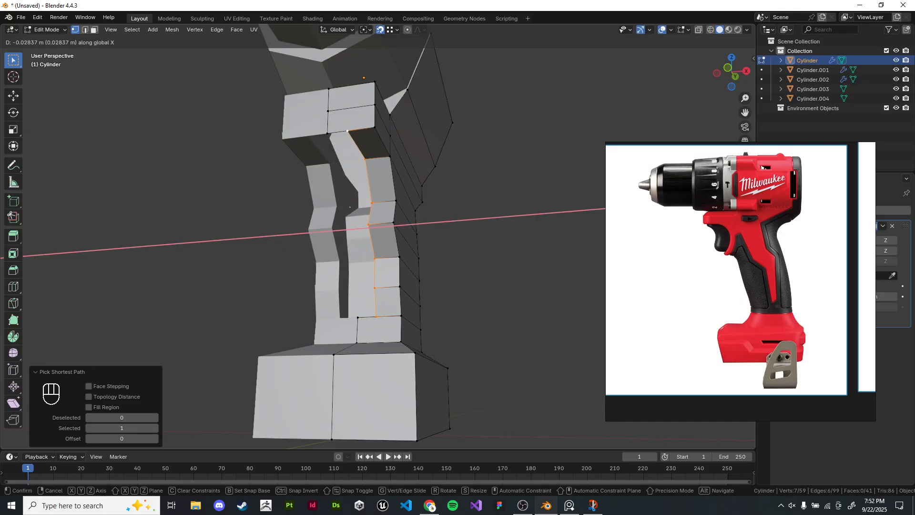
key(Return)
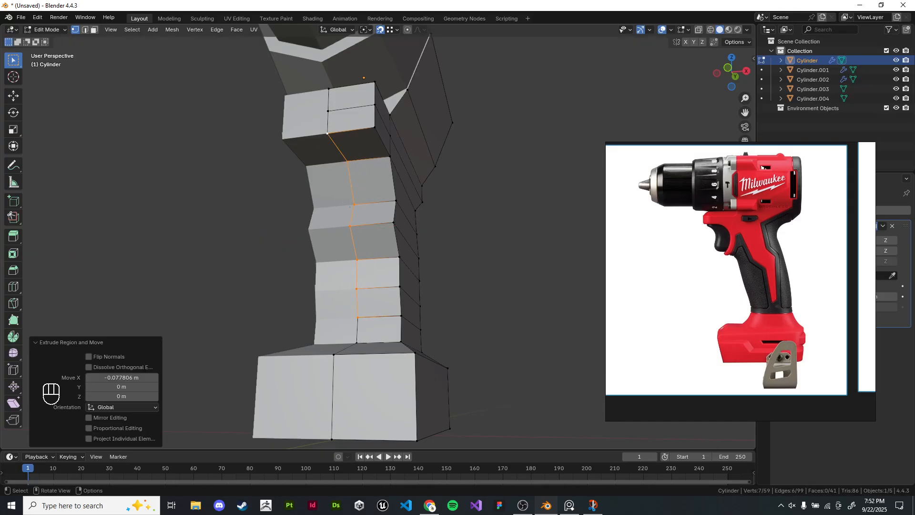
key(g)
Step: Merge all of the body's vertices by distance and return to Object Mode
middle_drag(381, 238, 362, 248)
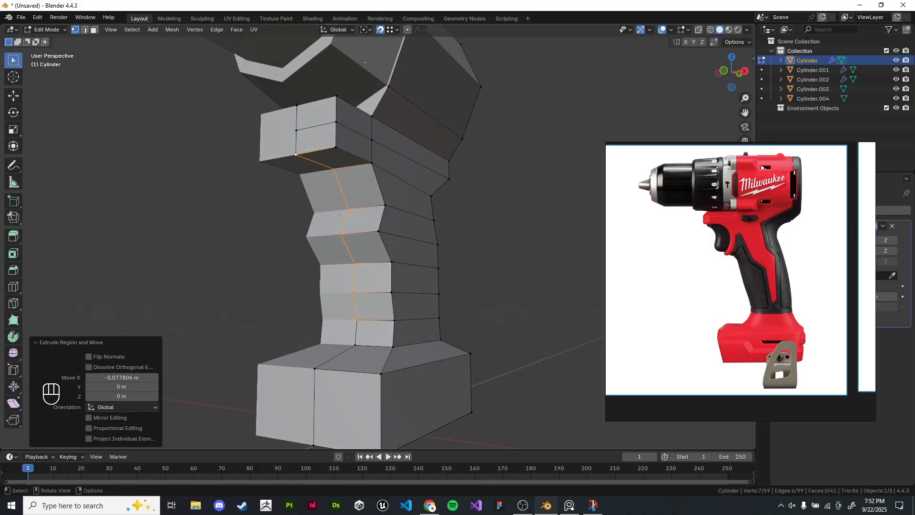
key(a)
key(m)
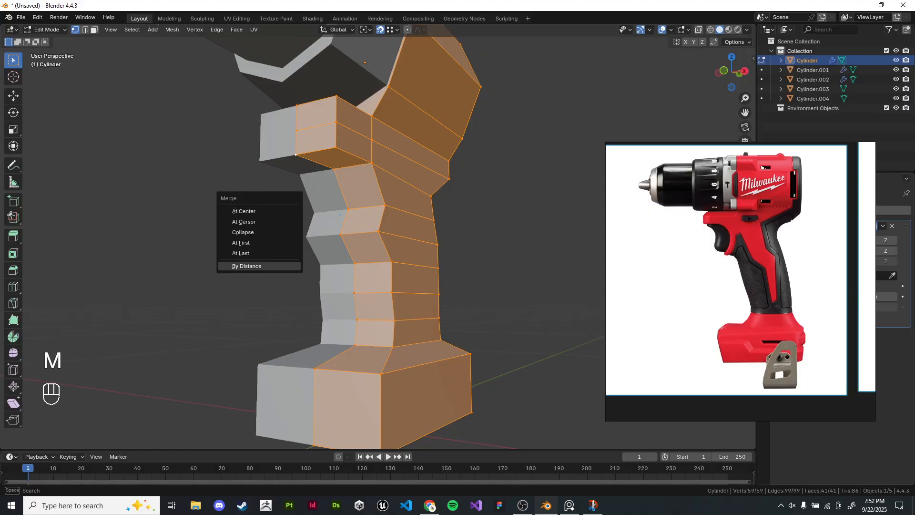
click(247, 266)
key(Tab)
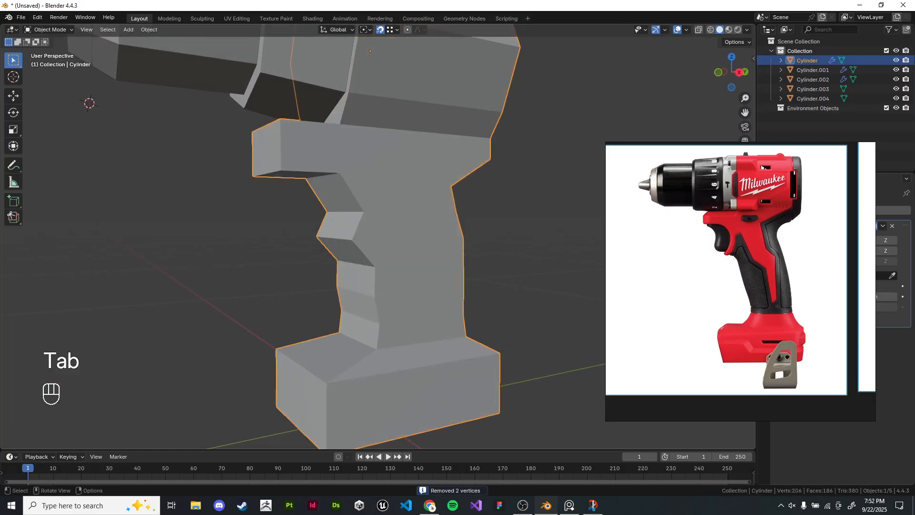
Step: Compare the body's side profile, handle and battery base with the drill reference image
key(KP_3)
middle_drag(277, 222, 343, 215)
click(338, 218)
key(Tab)
middle_drag(344, 211, 262, 182)
key(KP_1)
key(KP_3)
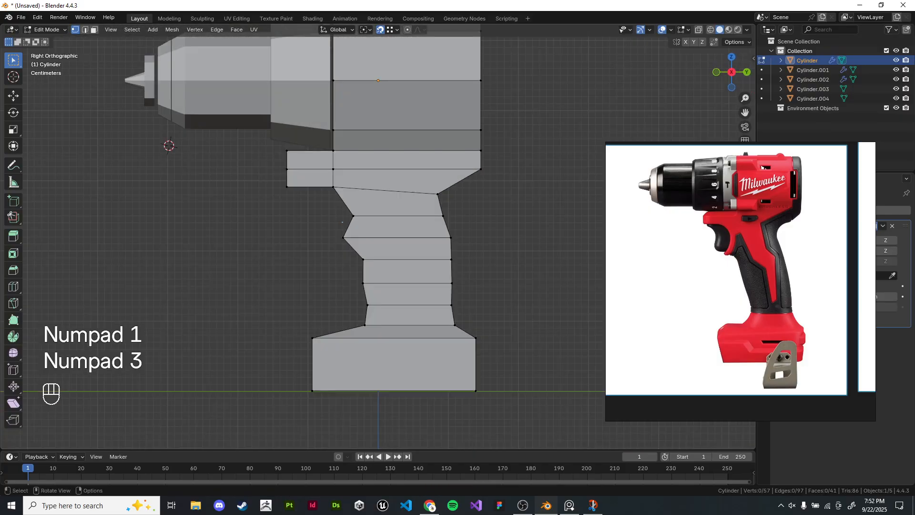
scroll(377, 236, down, 4)
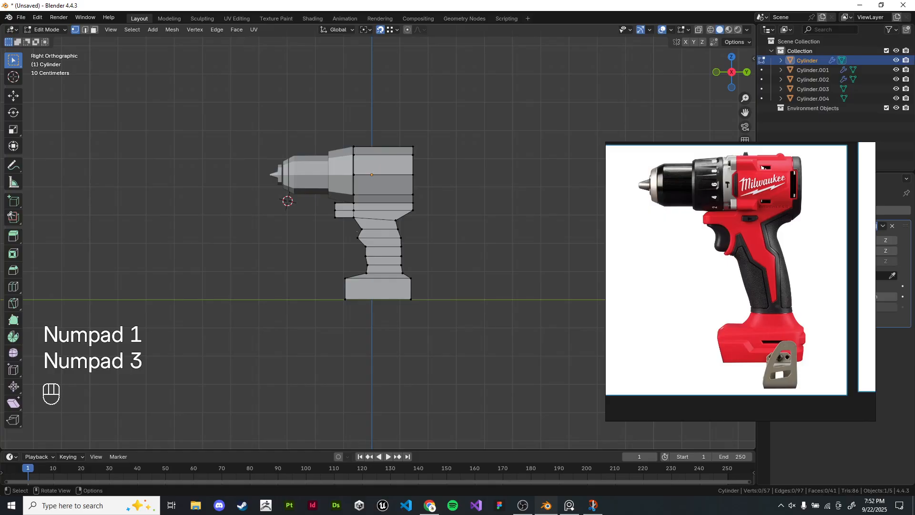
scroll(378, 236, up, 1)
right_drag(725, 278, 758, 285)
scroll(759, 285, up, 2)
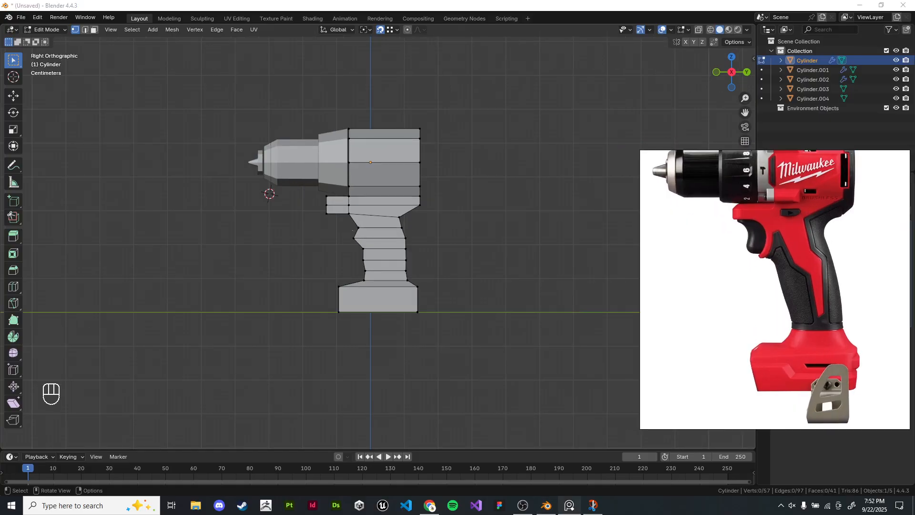
Step: Add two evenly spaced vertical loop cuts running through the side of the body, grip and battery base
scroll(378, 237, up, 2)
key(z)
middle_drag(378, 237, 362, 229)
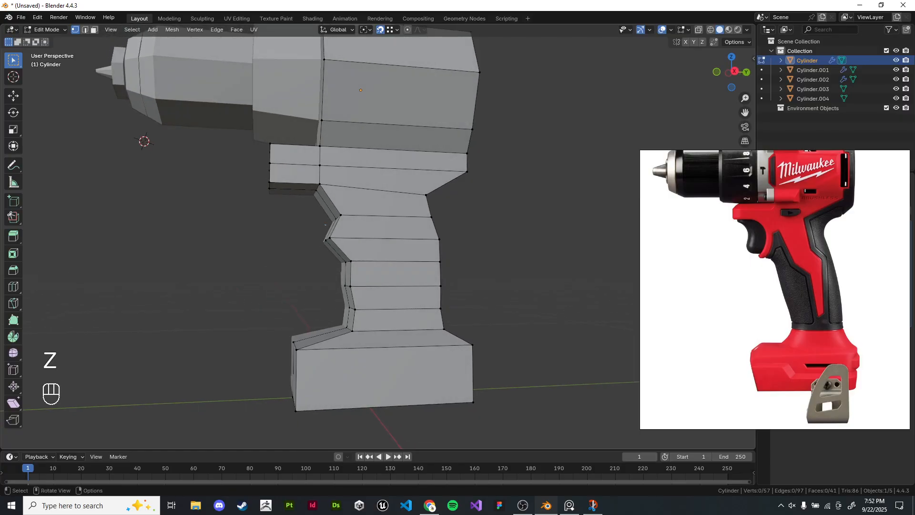
key(ctrl+r)
scroll(381, 239, up, 1)
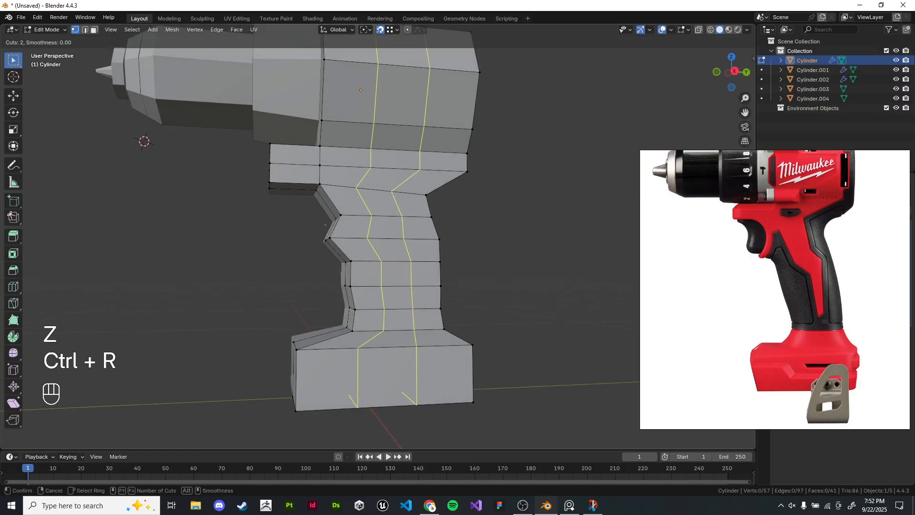
click(394, 196)
right_click(393, 196)
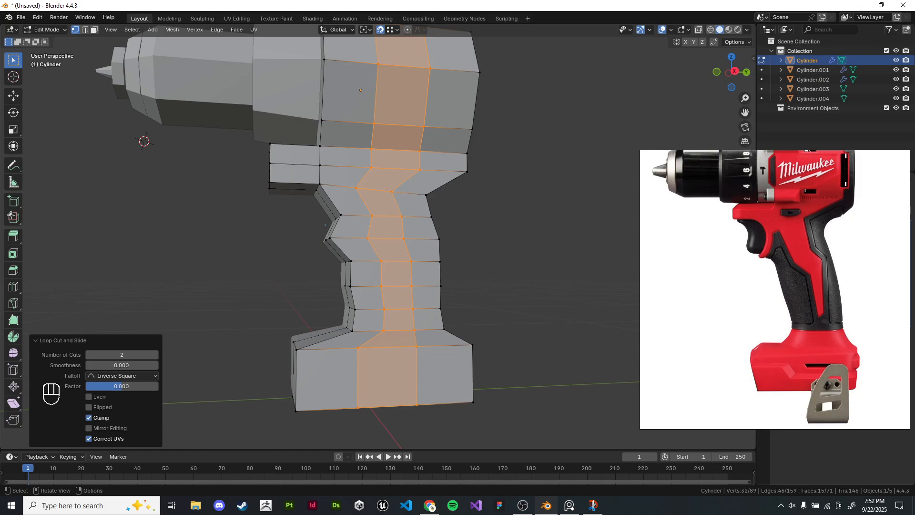
Step: Move the middle column of faces on the grip's side about 0.02 m outward along X and return to Object Mode
click(505, 229)
middle_drag(506, 228, 533, 251)
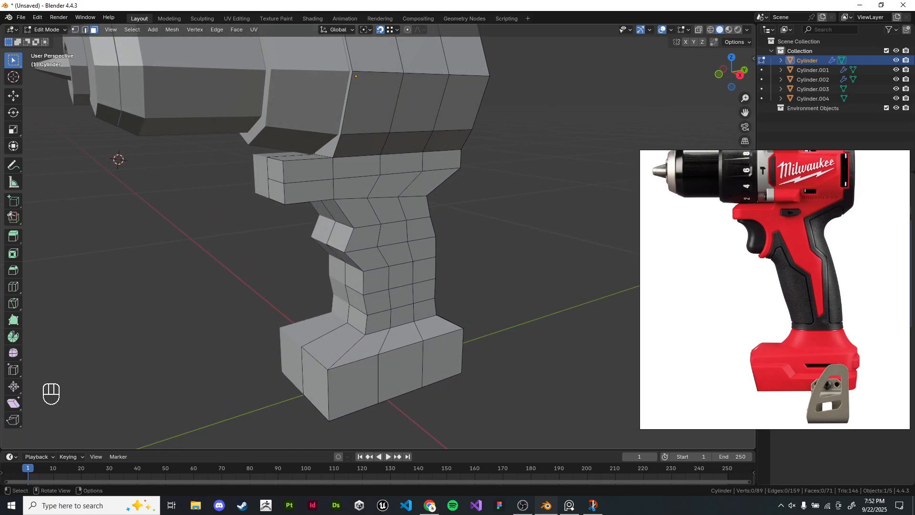
click(403, 316)
ctrl+click(402, 163)
middle_drag(402, 163, 419, 159)
key(g)
middle_click(422, 160)
right_click(424, 160)
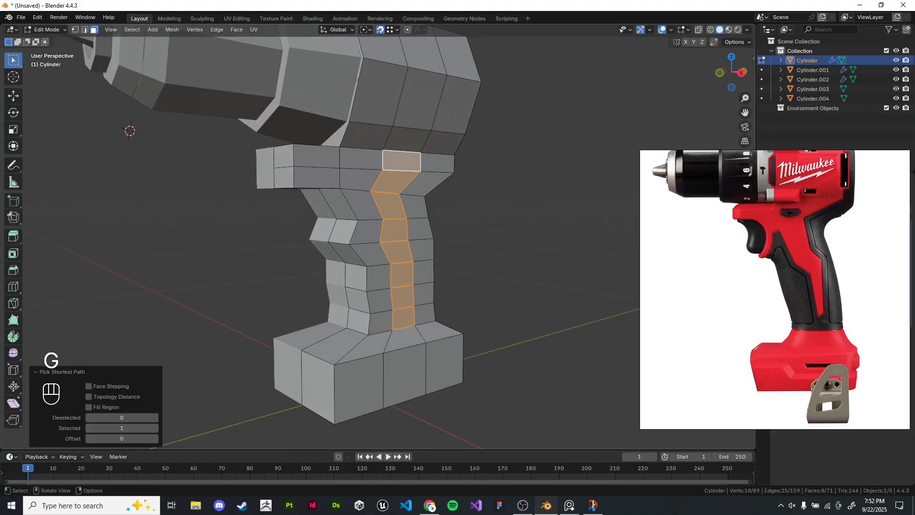
key(g)
middle_click(426, 161)
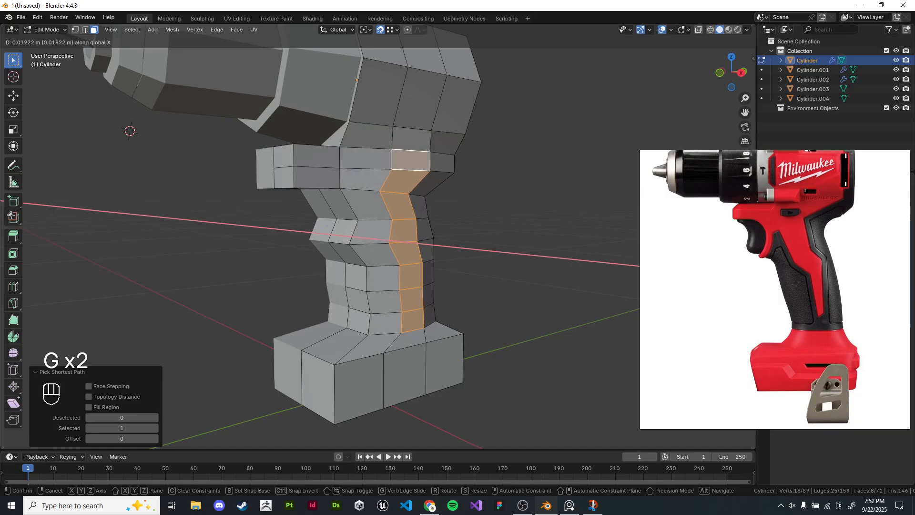
click(443, 164)
key(Tab)
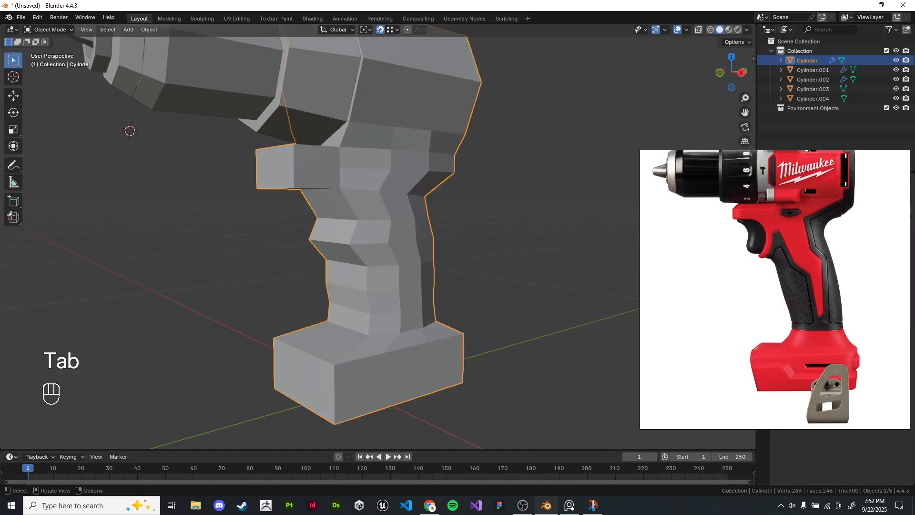
Step: In top view, move the rear corner edge path of the grip and battery base by -0.016512 m X and -0.01887 m Y
middle_drag(561, 231, 467, 212)
right_click(531, 207)
click(485, 217)
key(Tab)
scroll(429, 296, up, 2)
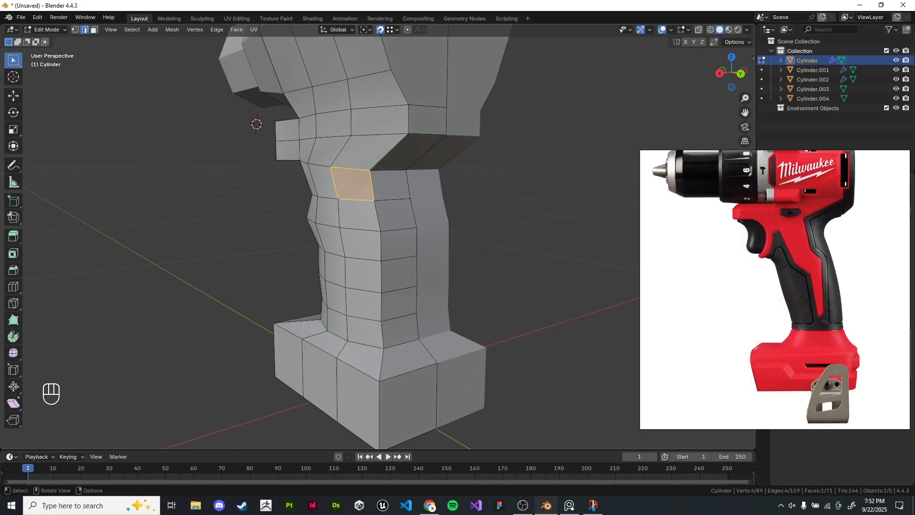
click(372, 185)
ctrl+click(381, 410)
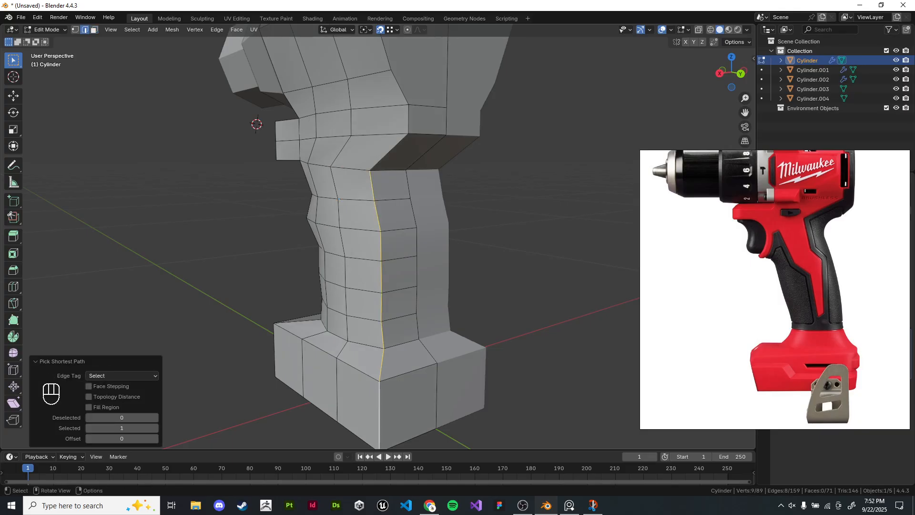
middle_drag(380, 410, 357, 404)
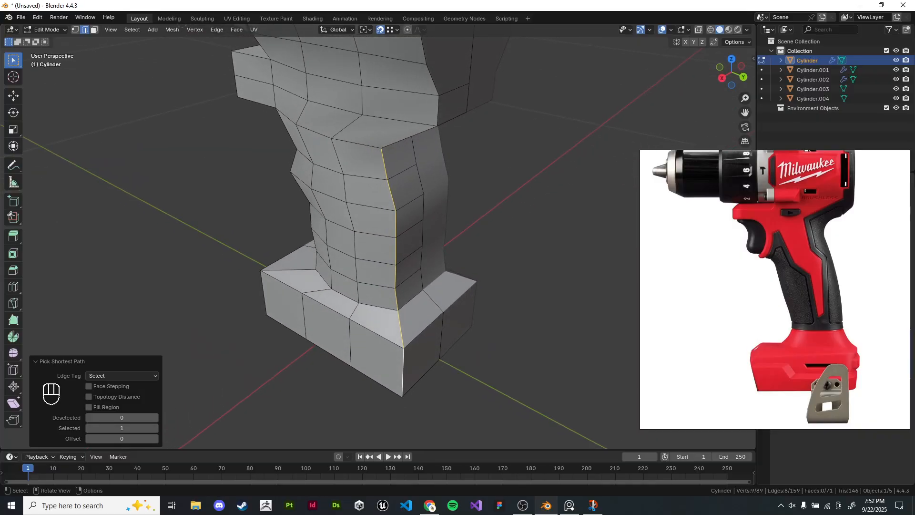
key(KP_7)
key(shift+z)
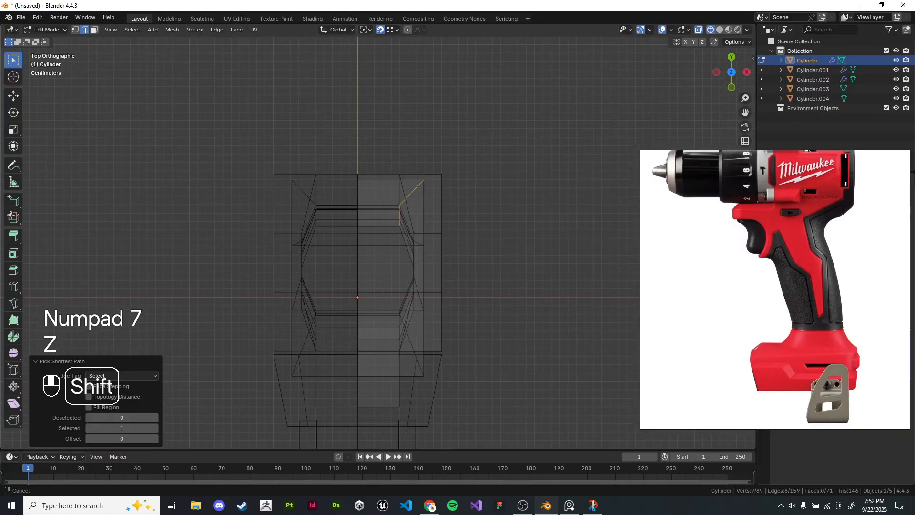
key(g)
click(389, 242)
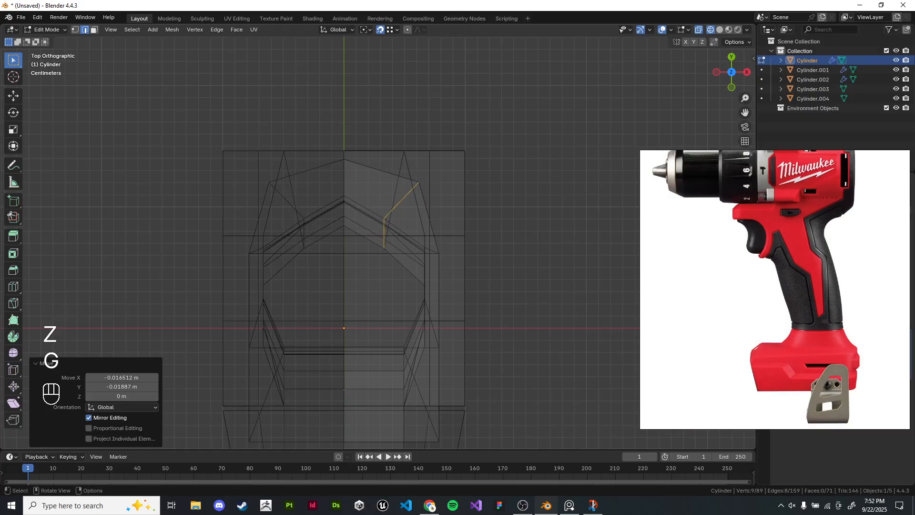
key(z)
Step: Adjust the rear corner edge path again with its Z position locked and return to Object Mode
mouse_move(396, 287)
middle_down()
mouse_move(334, 224)
mouse_move(291, 205)
mouse_move(274, 143)
middle_up()
key(g)
key(shift+z)
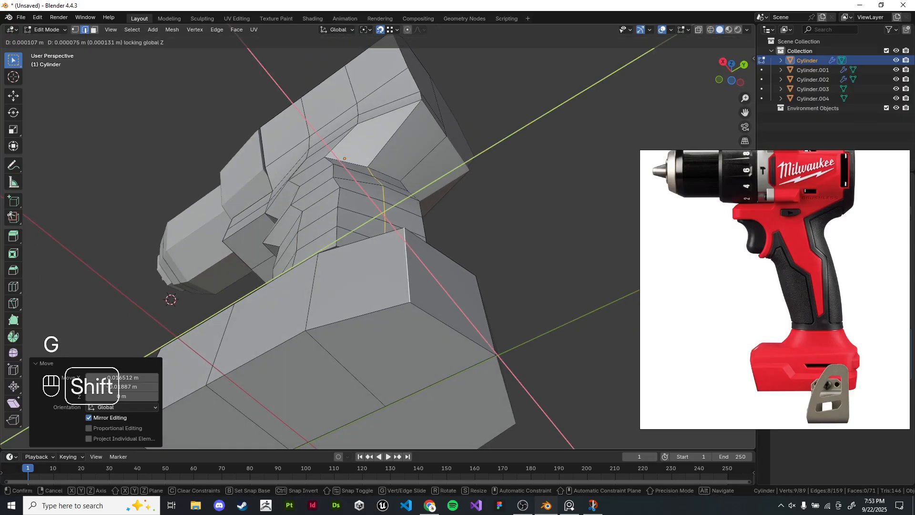
click(419, 267)
key(Tab)
Step: In top view, move the front corner edge path of the grip and base by about -0.011 m X and 0.007 m Y
click(544, 238)
middle_drag(544, 238, 629, 315)
scroll(477, 267, up, 1)
key(Tab)
mouse_move(476, 267)
middle_down()
mouse_move(483, 252)
mouse_move(501, 286)
mouse_move(495, 276)
middle_up()
click(340, 115)
ctrl+click(351, 314)
ctrl+click(345, 375)
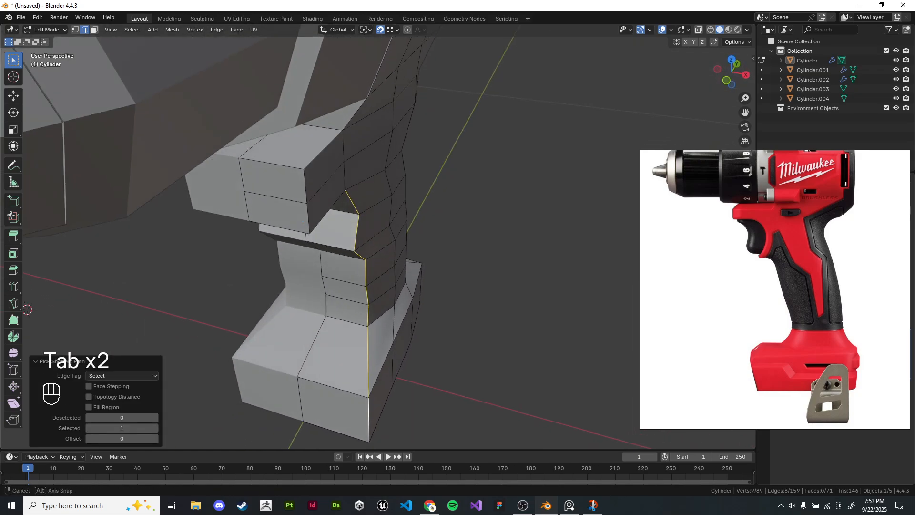
key(KP_7)
key(z)
key(g)
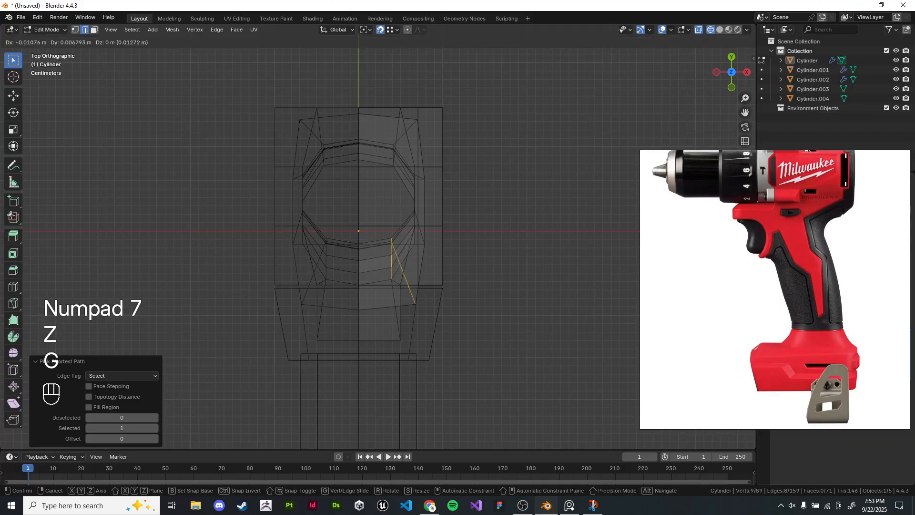
click(539, 238)
key(z)
middle_drag(567, 238, 501, 162)
key(Tab)
scroll(258, 169, down, 3)
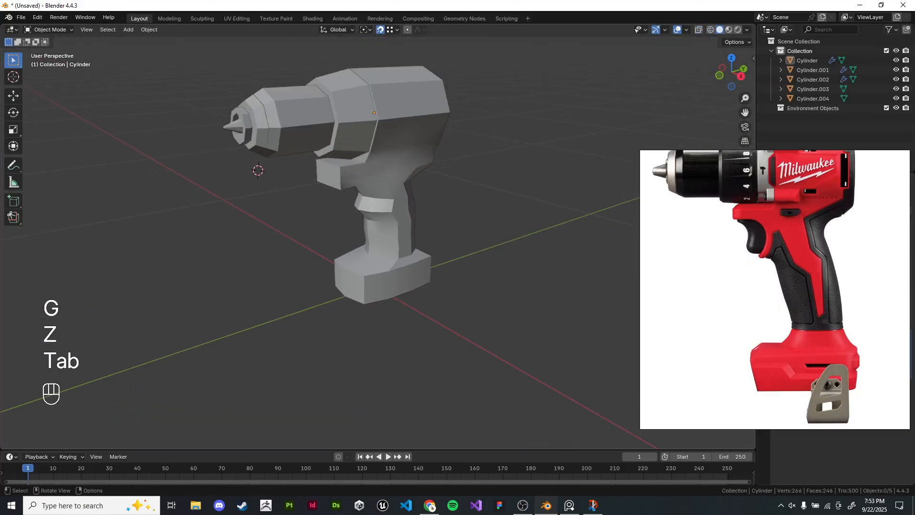
Step: Examine the grip's contour from the side in solid and wireframe shading against the drill reference image
scroll(245, 153, up, 3)
key(Tab)
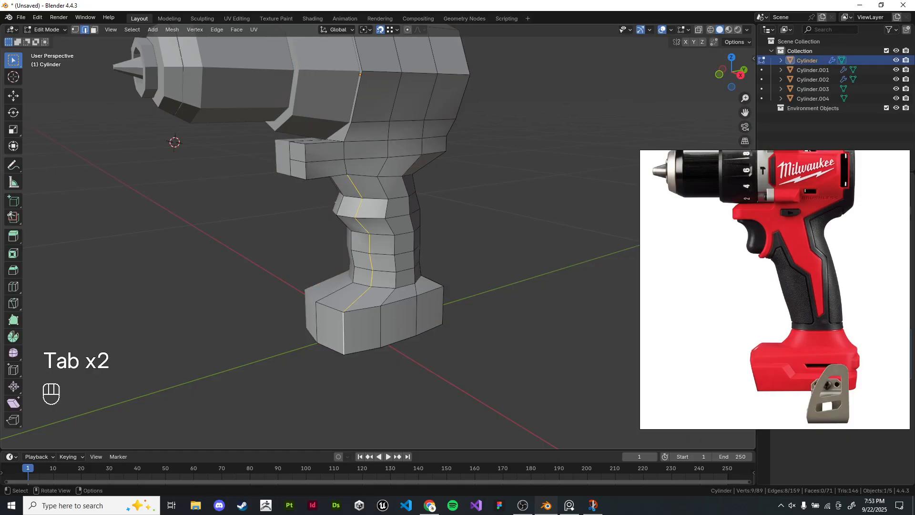
key(KP_1)
key(KP_3)
scroll(301, 183, up, 4)
middle_drag(300, 184, 310, 241)
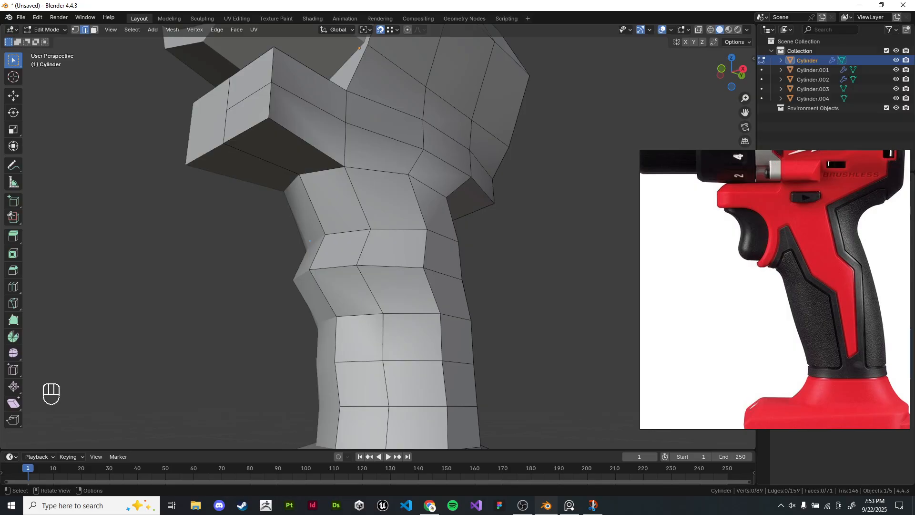
key(KP_3)
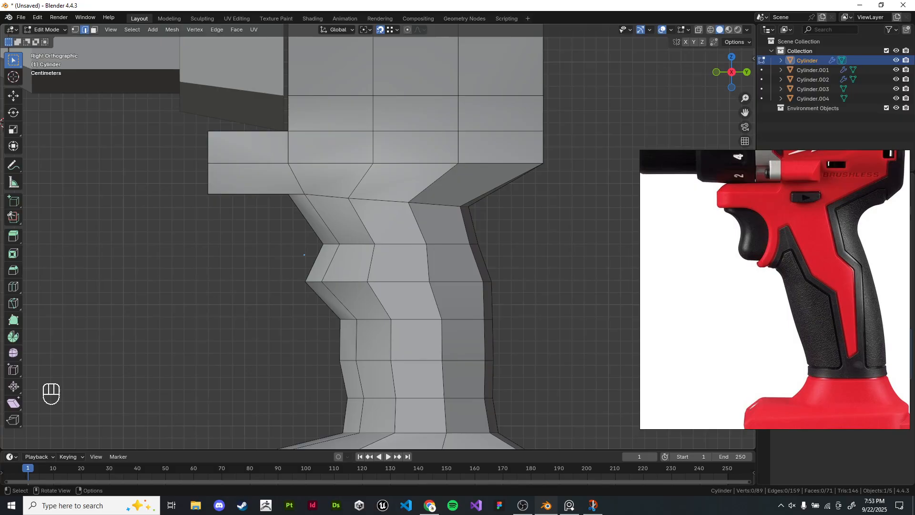
key(ctrl+r)
shift+middle_drag(305, 255, 351, 226)
key(z)
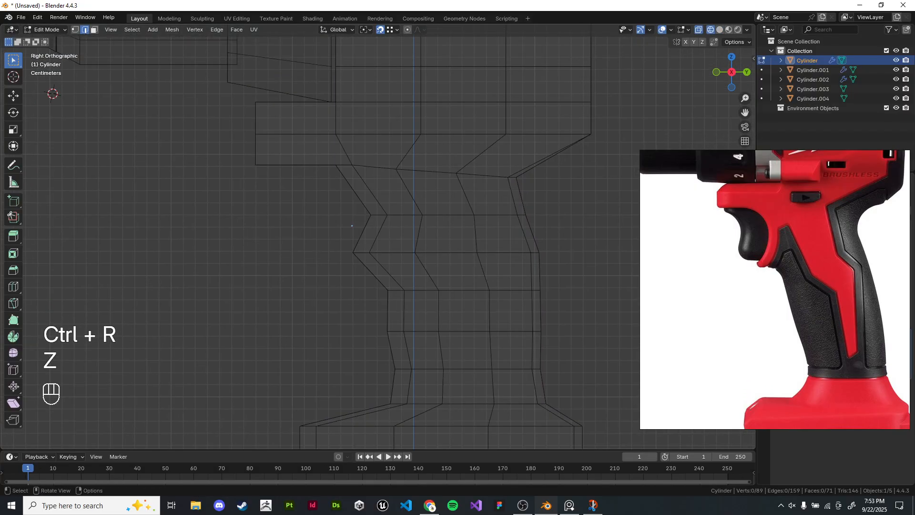
key(z)
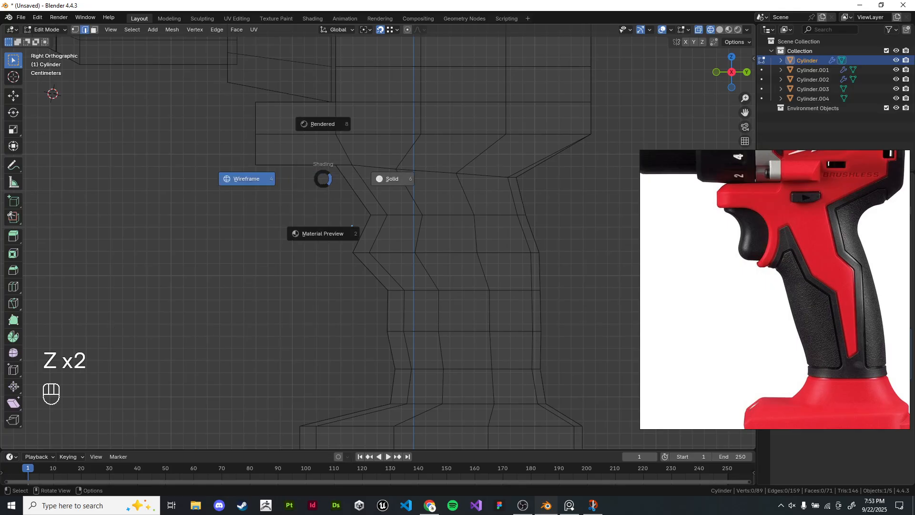
click(389, 177)
Step: Bevel the upper front edge of the block above the trigger with one segment
mouse_move(334, 183)
shift+middle_down()
mouse_move(369, 219)
mouse_move(417, 231)
shift+middle_up()
click(309, 140)
middle_drag(371, 255, 364, 267)
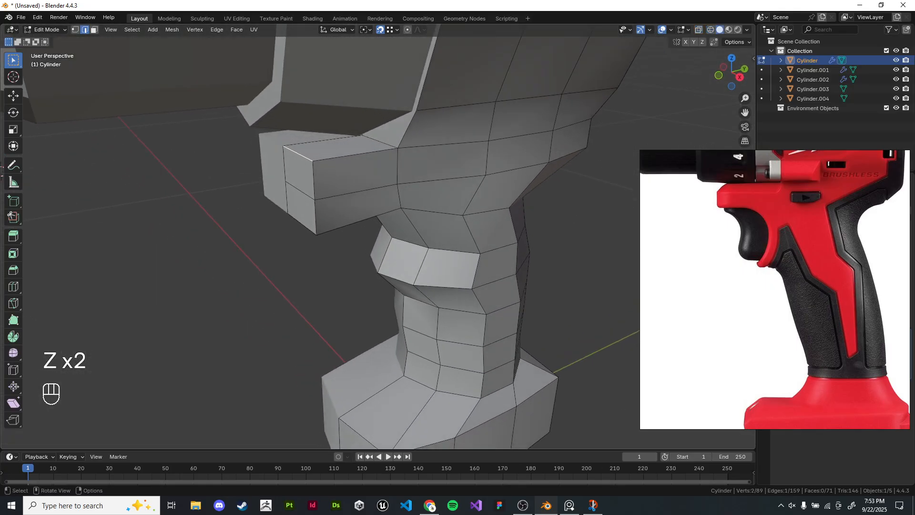
shift+click(354, 155)
key(ctrl+b)
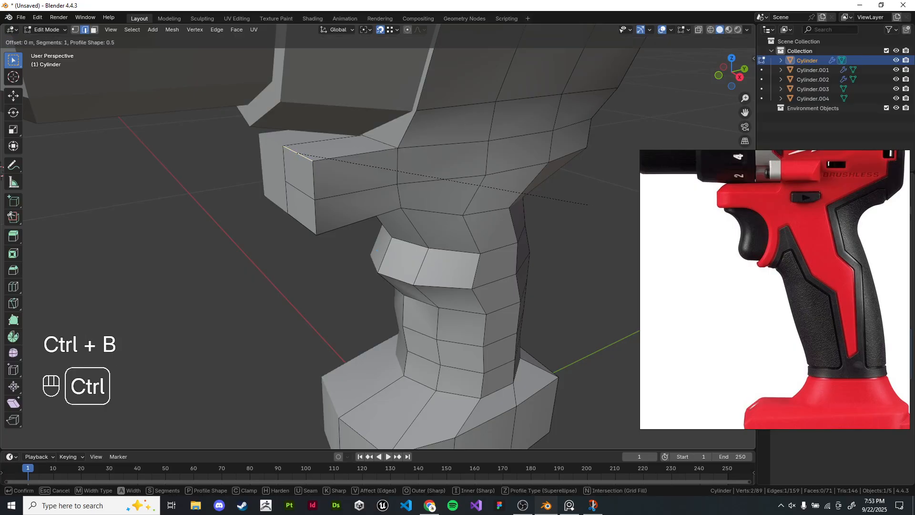
click(387, 260)
key(KP_3)
click(583, 270)
scroll(582, 270, down, 2)
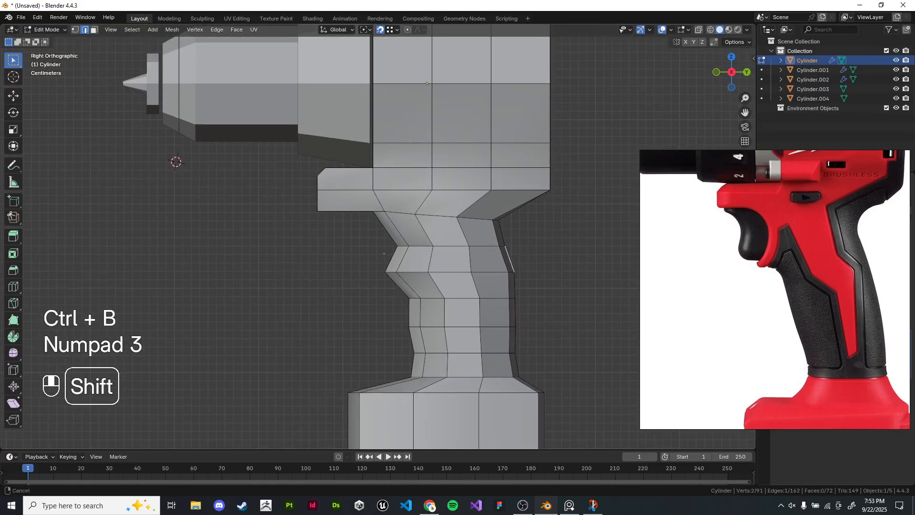
shift+middle_drag(583, 270, 535, 214)
click(535, 215)
scroll(338, 198, up, 1)
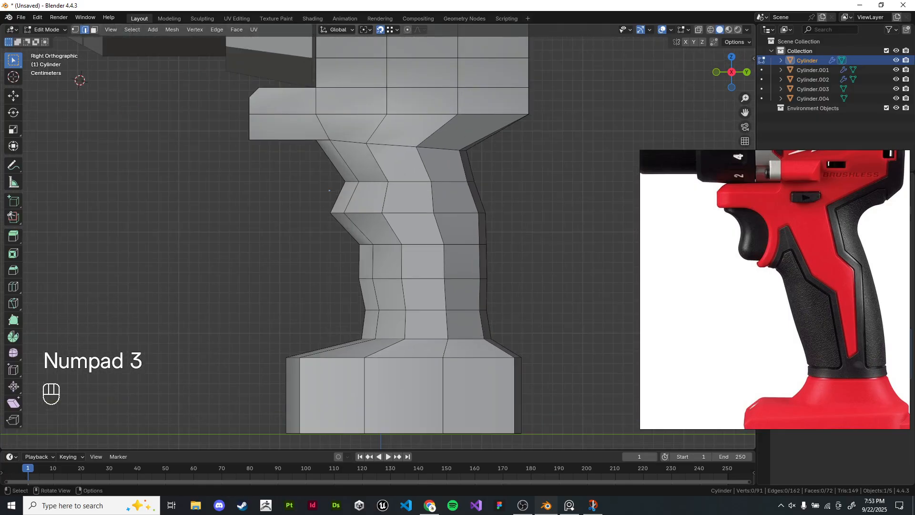
Step: Duplicate the block's underside face and the grip face below it in place, and separate the copy into its own object
key(Tab)
key(Tab)
middle_drag(329, 190, 376, 181)
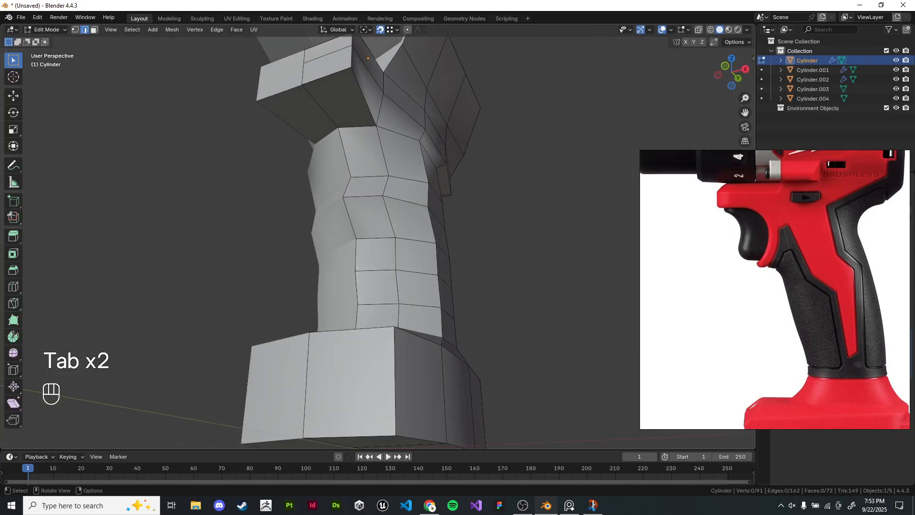
click(349, 105)
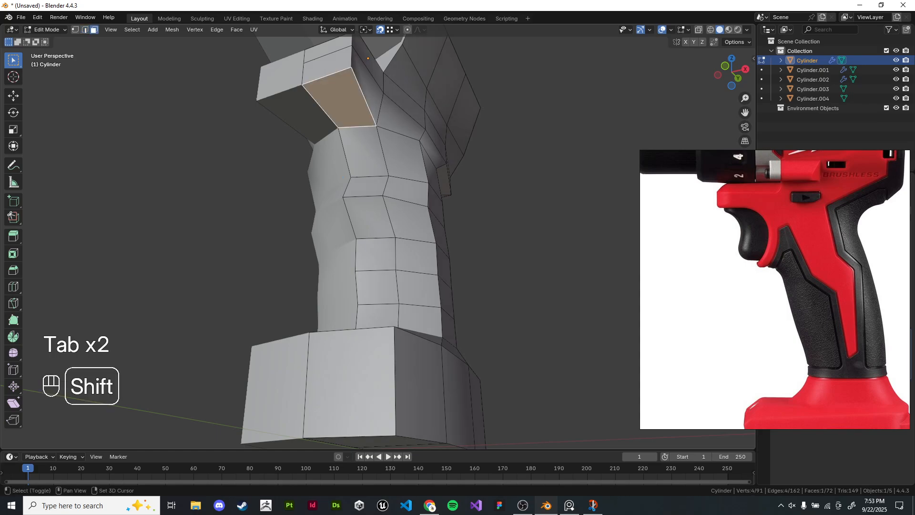
shift+click(363, 148)
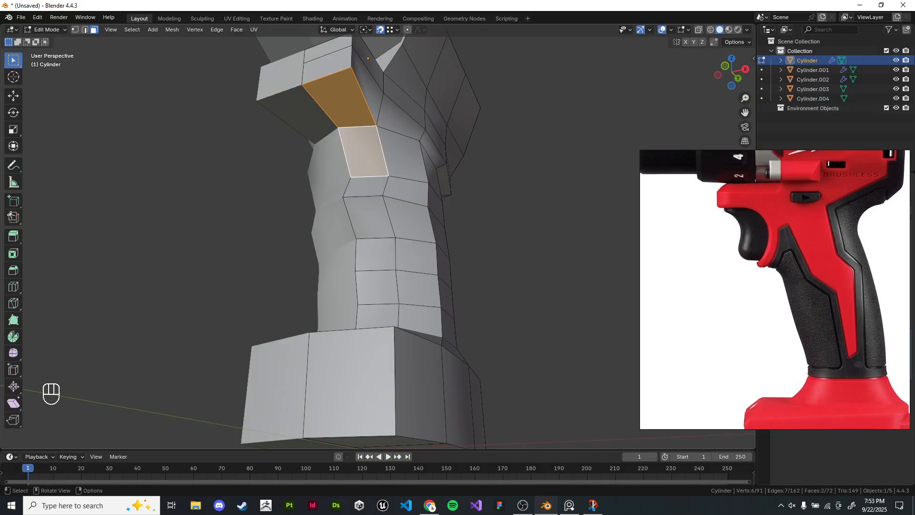
scroll(363, 157, down, 4)
scroll(363, 158, up, 4)
middle_drag(363, 158, 368, 165)
key(shift+d)
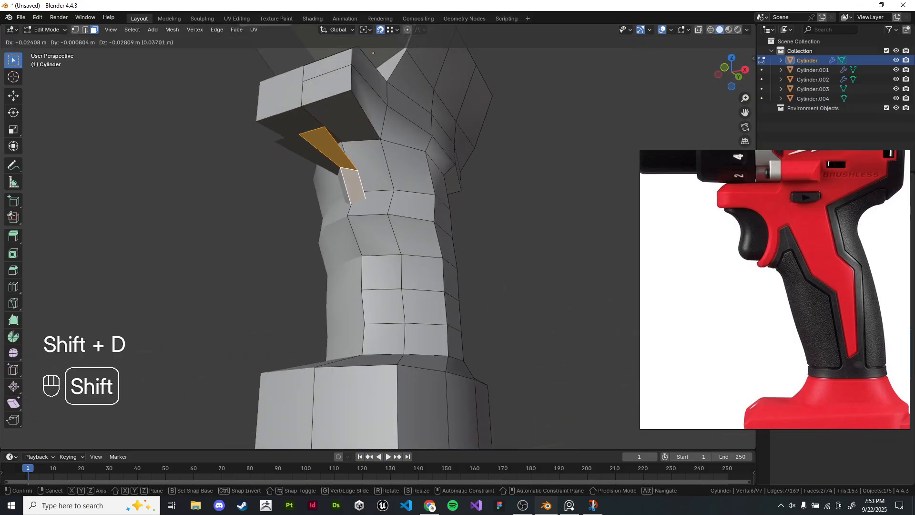
right_click(358, 167)
key(p)
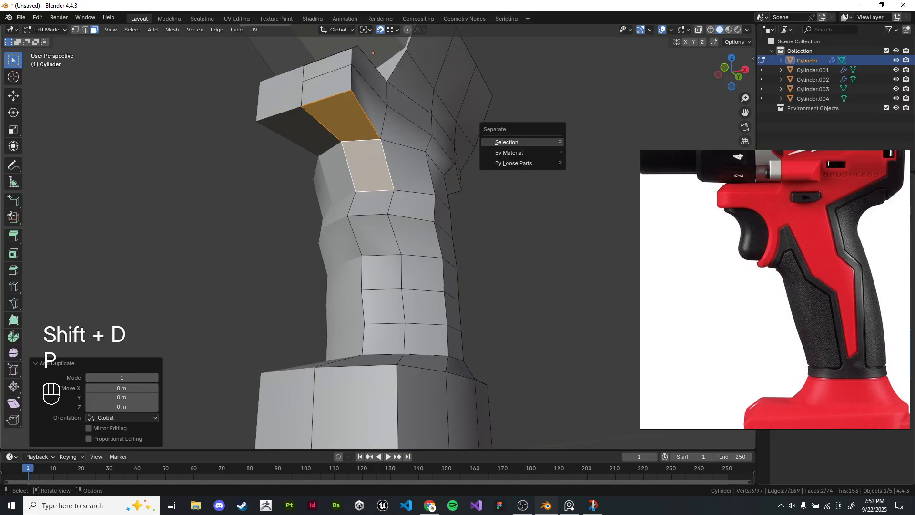
click(507, 142)
key(Tab)
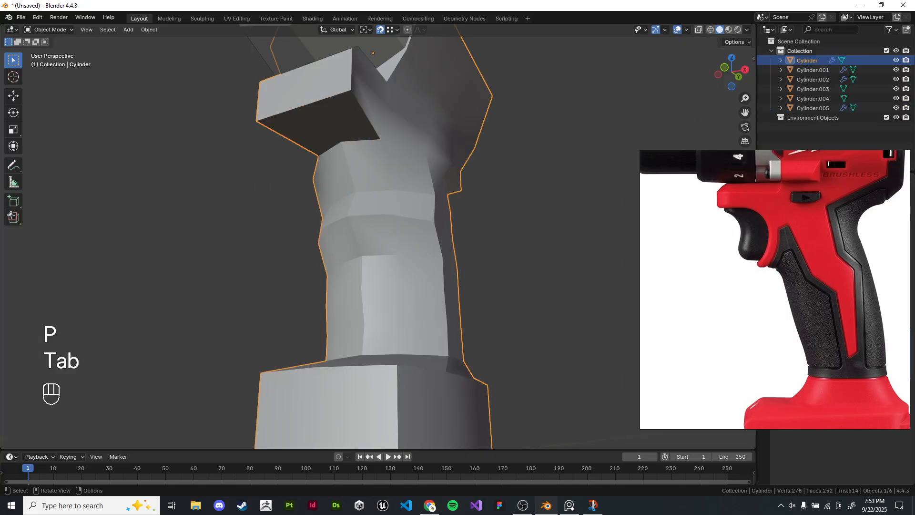
Step: Extrude all faces of the separated trigger piece 0.029372 m along their normal and scale the extruded faces down
click(358, 166)
middle_drag(374, 191, 335, 203)
key(Tab)
key(a)
key(e)
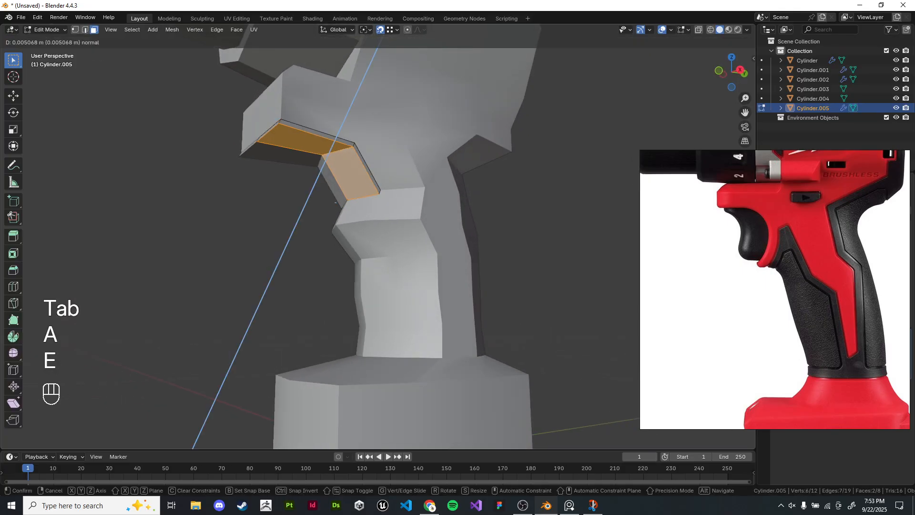
click(335, 202)
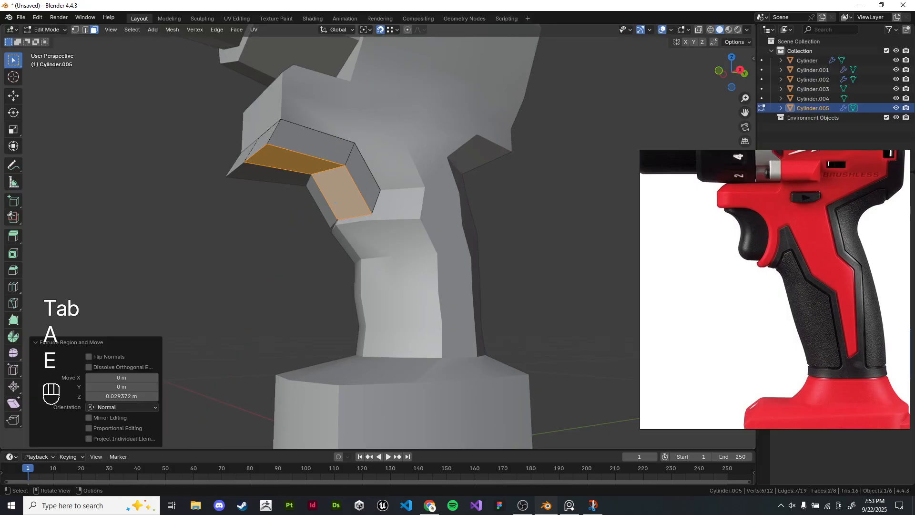
key(s)
click(511, 192)
Step: Scale the entire trigger piece uniformly to 0.817
key(a)
key(s)
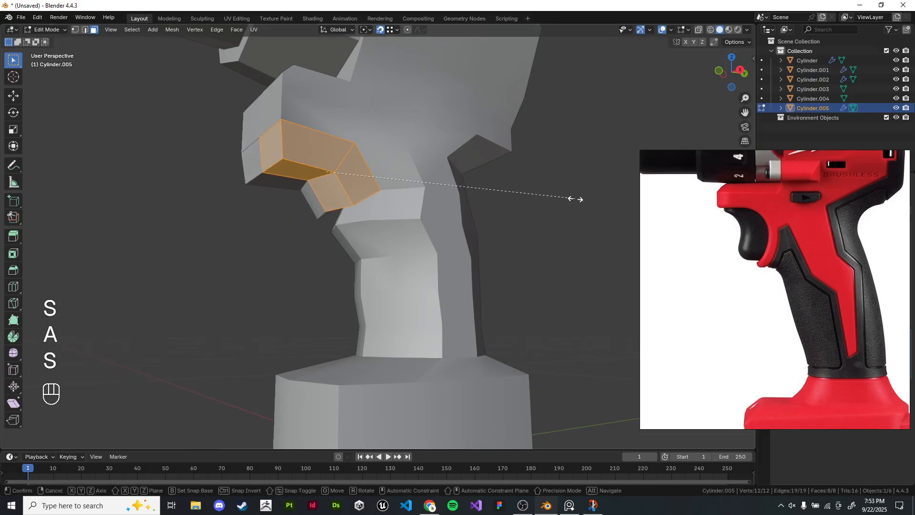
click(527, 191)
key(z)
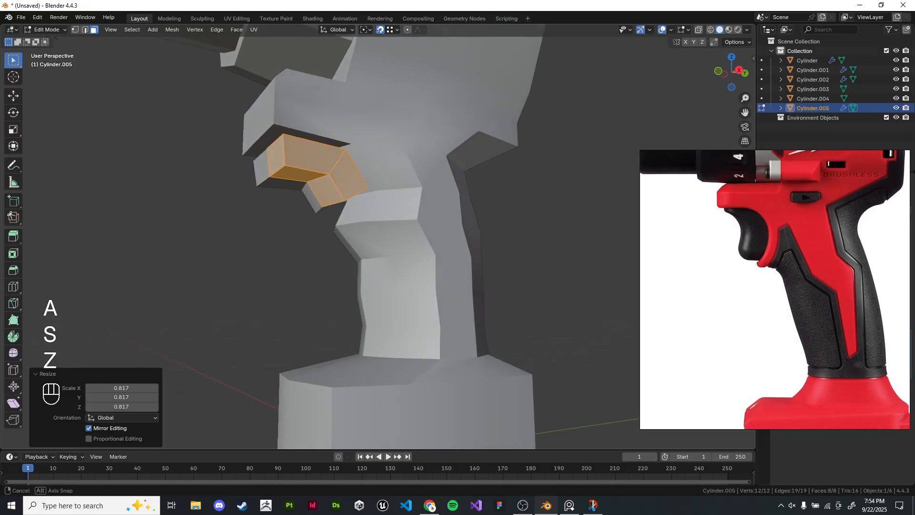
Step: In right side view with wireframe shading, move the trigger piece's lower end face -0.031669 m along Z
key(KP_3)
shift+middle_drag(527, 191, 559, 191)
click(559, 191)
scroll(378, 236, up, 3)
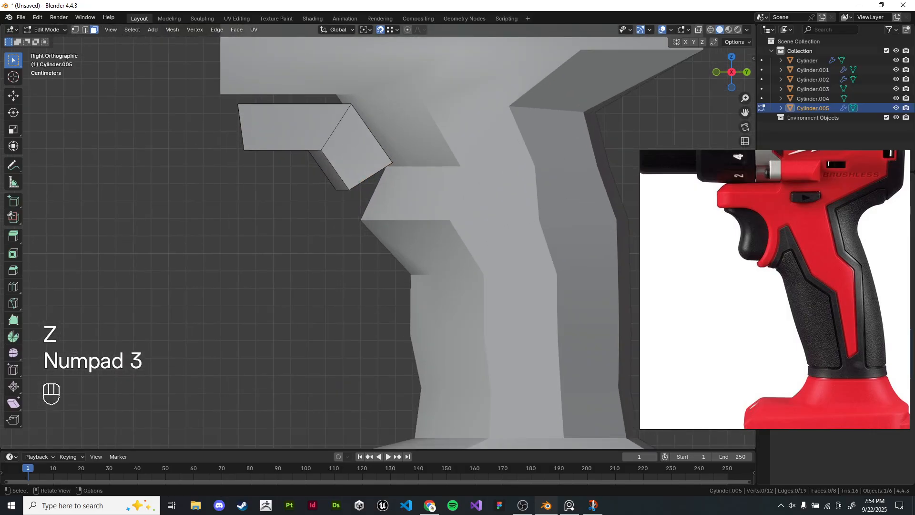
key(z)
drag(337, 160, 389, 208)
key(g)
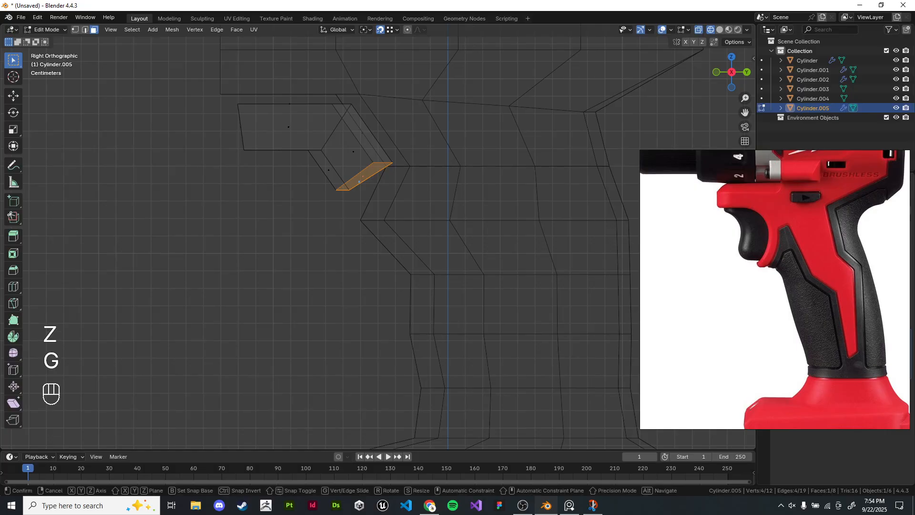
key(z)
click(389, 264)
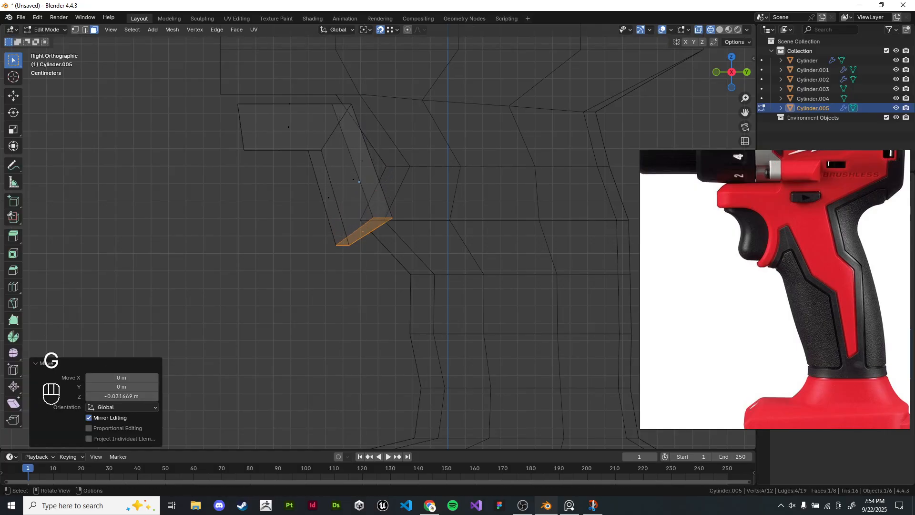
Step: Move the trigger piece's top face up along Z to meet the block's underside, and return to solid-shaded Object Mode
drag(200, 73, 380, 124)
key(g)
key(z)
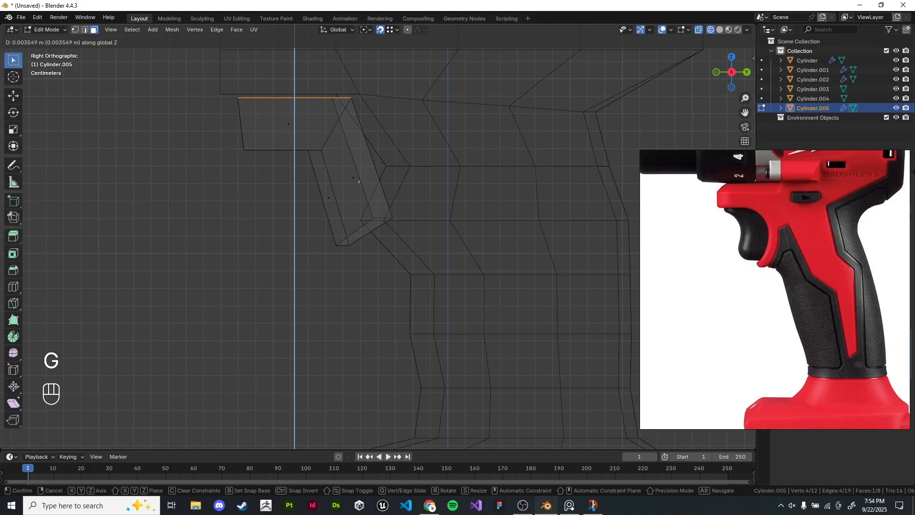
click(381, 115)
drag(223, 70, 256, 196)
key(z)
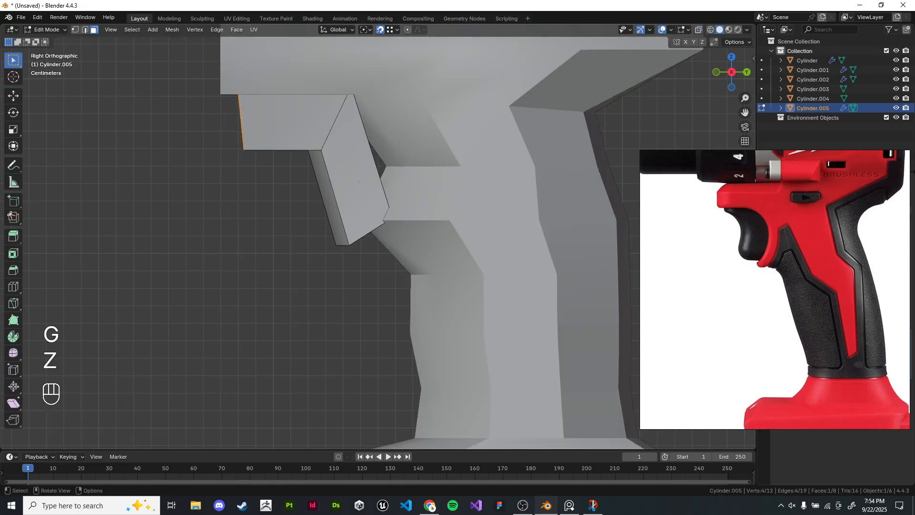
mouse_move(287, 191)
middle_down()
mouse_move(310, 171)
mouse_move(327, 194)
middle_up()
key(Tab)
scroll(327, 195, down, 4)
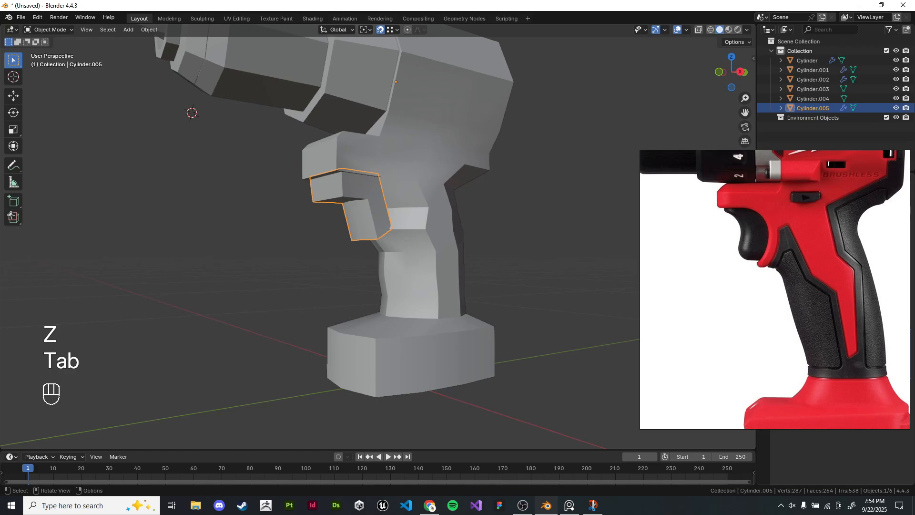
Step: Apply Shade Auto Smooth at 30° to the main drill body
click(276, 215)
scroll(277, 214, down, 3)
middle_drag(277, 214, 287, 238)
scroll(284, 225, down, 2)
scroll(284, 225, up, 3)
scroll(287, 239, down, 1)
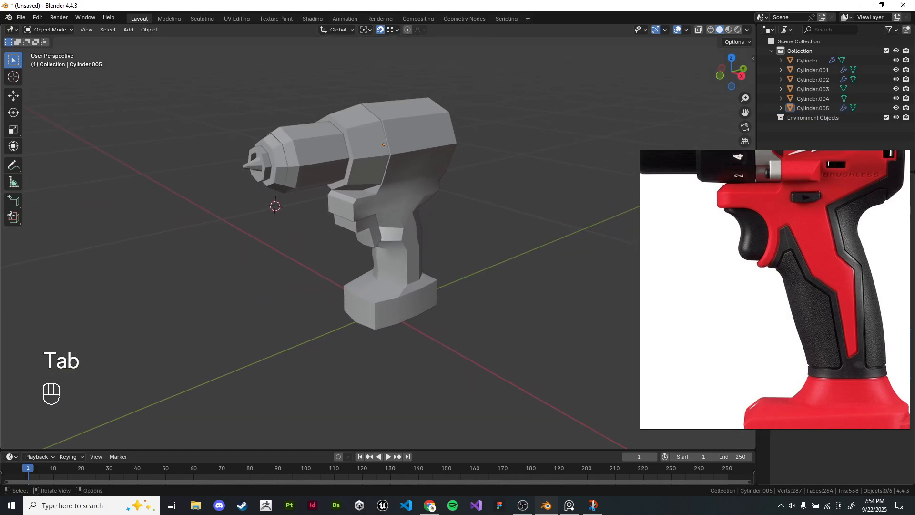
click(807, 60)
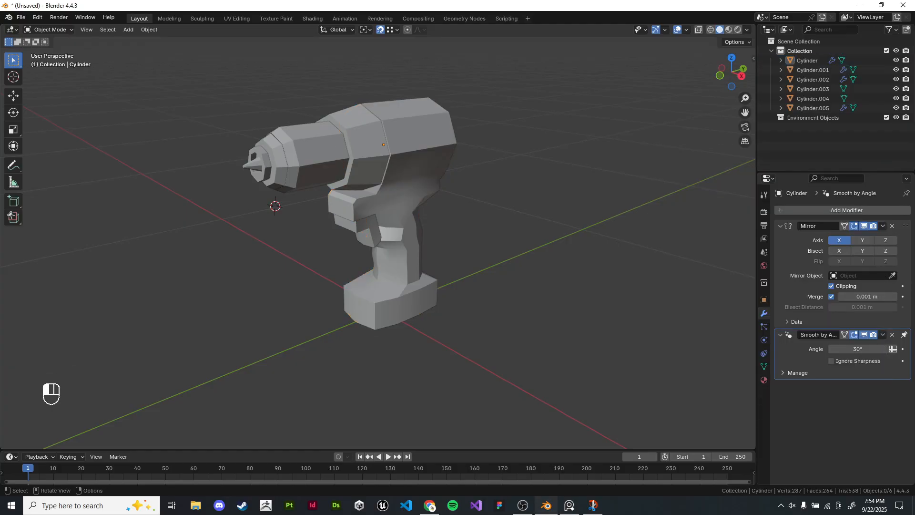
right_click(529, 203)
click(529, 203)
click(764, 300)
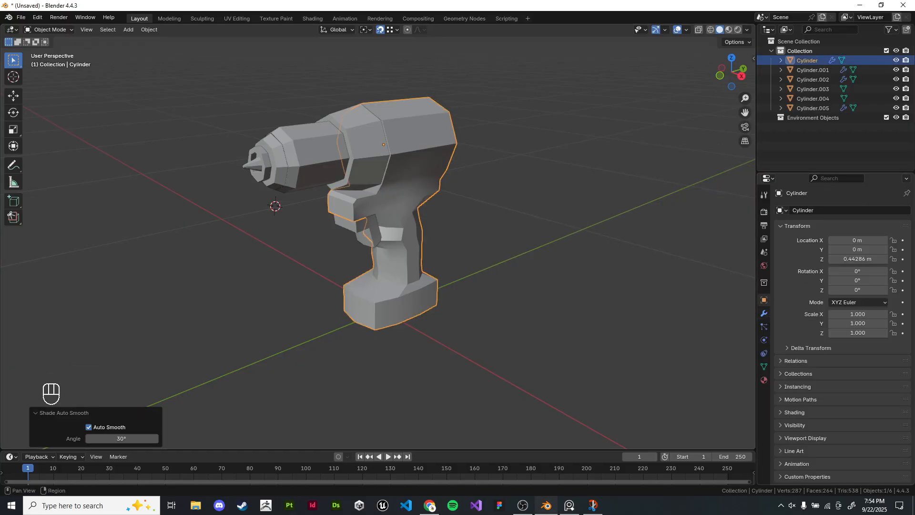
click(764, 313)
click(524, 382)
Step: Examine the drill body's mesh from several angles and compare it with the Milwaukee drill reference photo
mouse_move(525, 381)
middle_down()
mouse_move(477, 372)
mouse_move(515, 377)
middle_up()
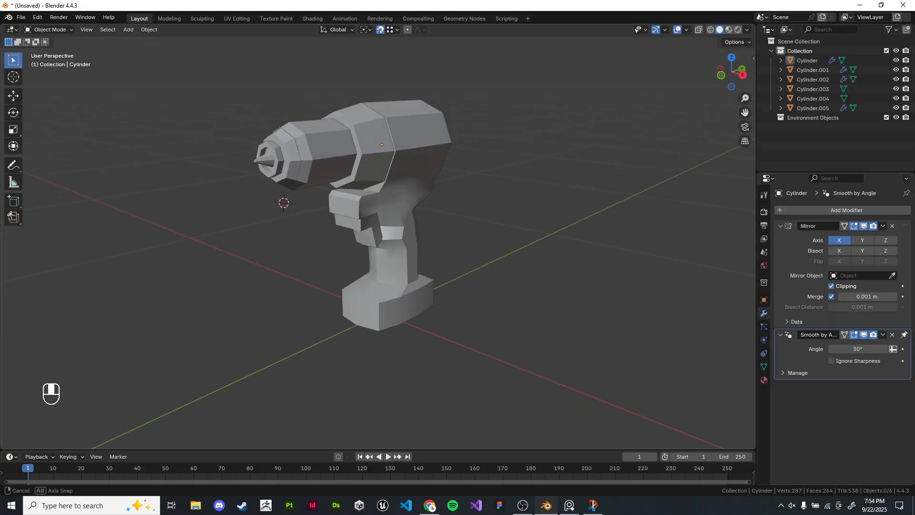
scroll(515, 377, up, 2)
scroll(382, 215, down, 2)
middle_drag(381, 214, 372, 162)
scroll(362, 210, up, 3)
key(Tab)
scroll(341, 205, up, 3)
key(alt+Tab)
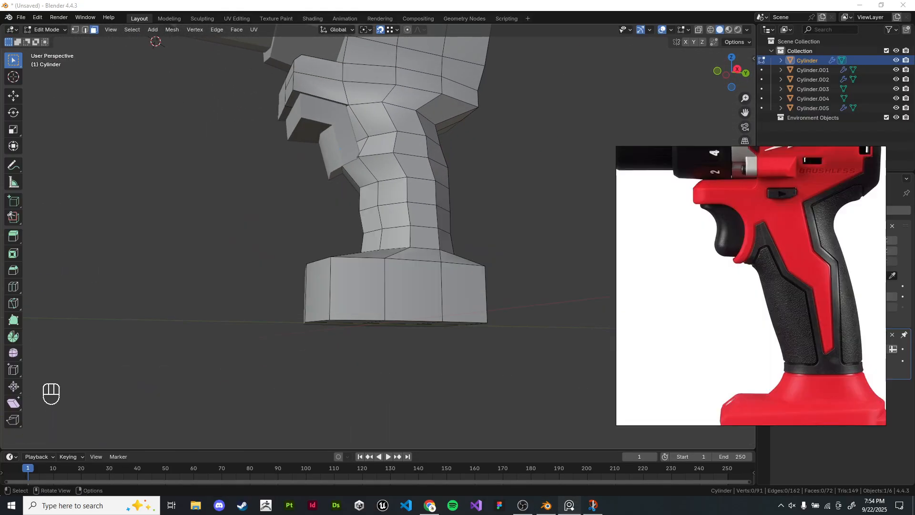
scroll(751, 287, down, 3)
scroll(751, 286, up, 5)
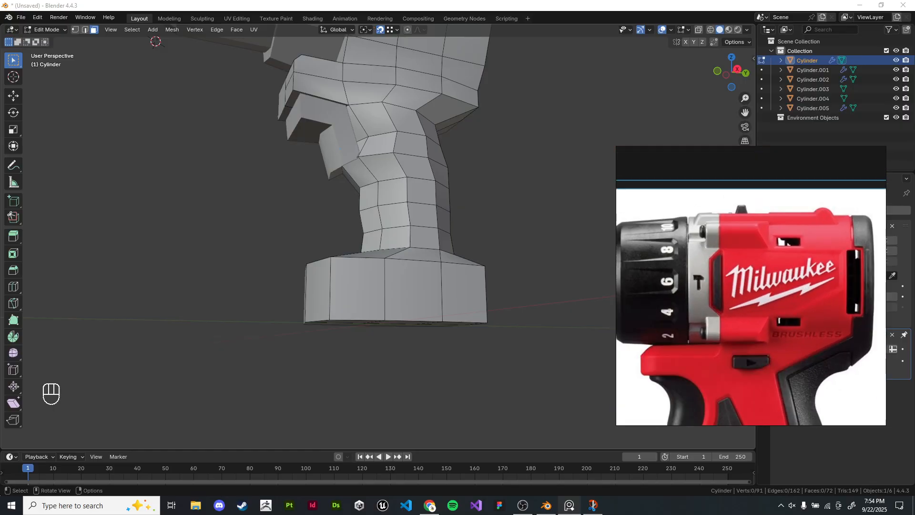
scroll(752, 305, down, 3)
drag(751, 286, 711, 178)
key(ctrl+m)
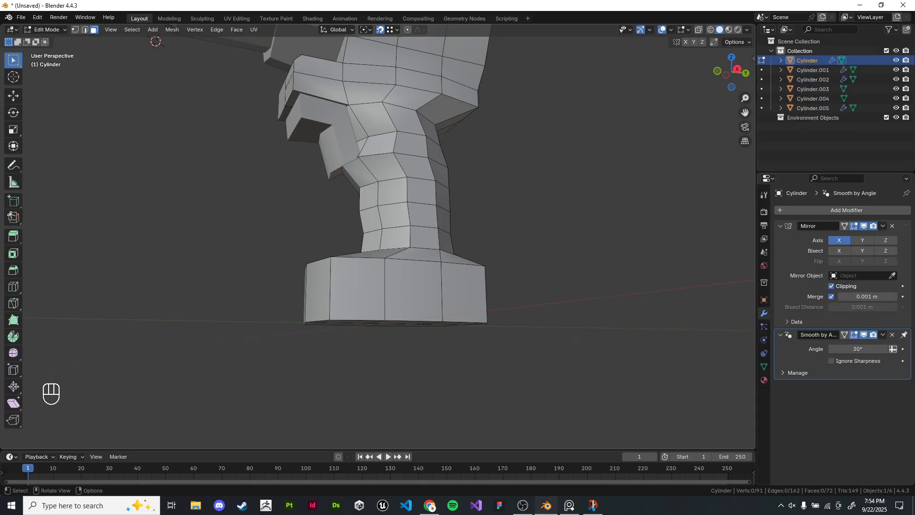
middle_drag(382, 205, 358, 267)
scroll(409, 282, down, 1)
scroll(351, 203, up, 3)
scroll(367, 245, down, 2)
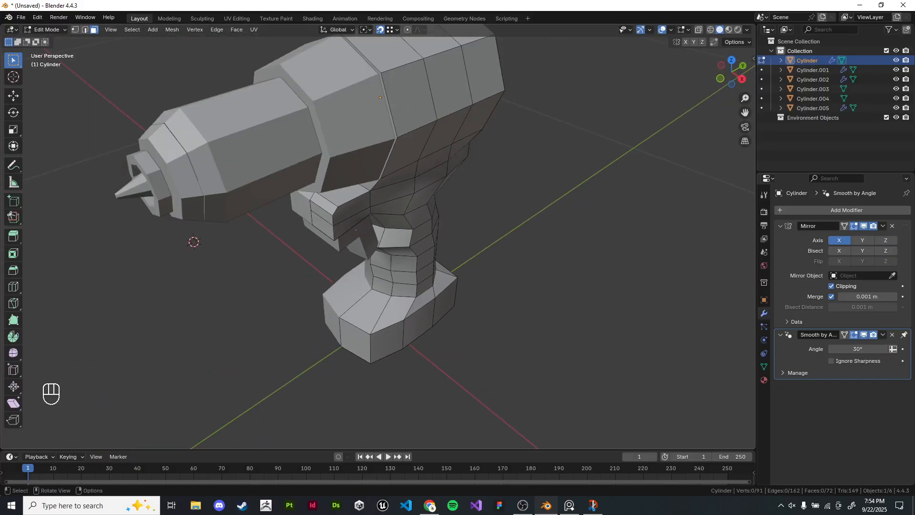
scroll(356, 230, down, 2)
middle_drag(356, 230, 365, 280)
scroll(357, 207, up, 1)
scroll(363, 240, up, 1)
key(Tab)
Step: Apply Shade Auto Smooth to the front barrel section and set its smoothing angle to 50°
click(362, 143)
click(267, 158)
right_click(514, 184)
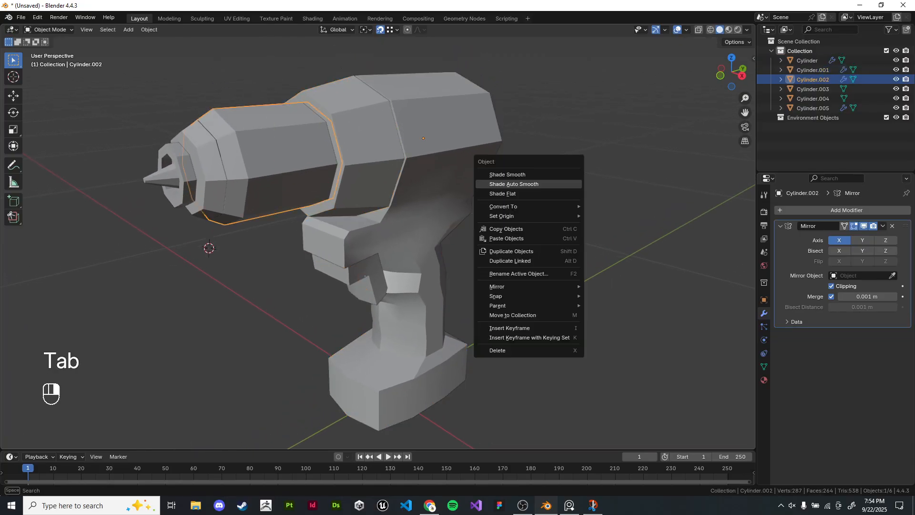
click(514, 185)
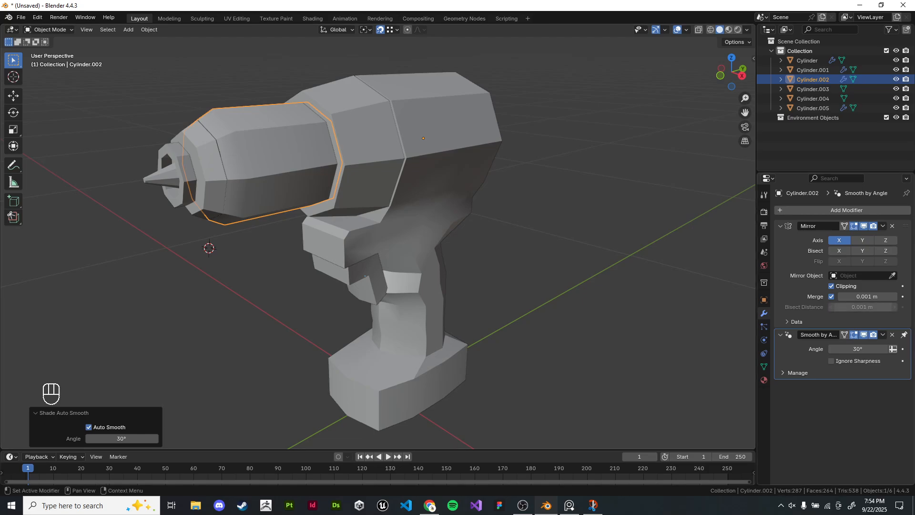
click(858, 349)
key(Return)
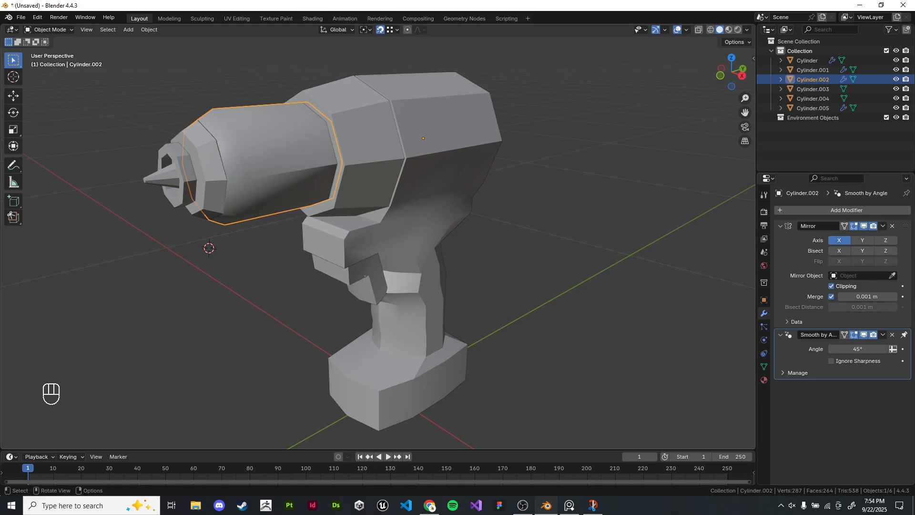
click(859, 349)
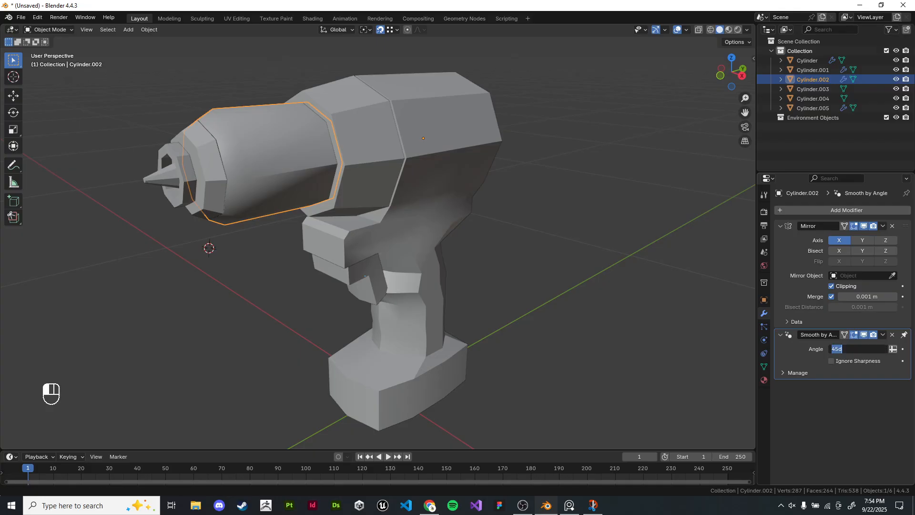
text(50)
key(Return)
click(567, 267)
Step: Select the middle housing section between the front barrel and the main body
click(366, 138)
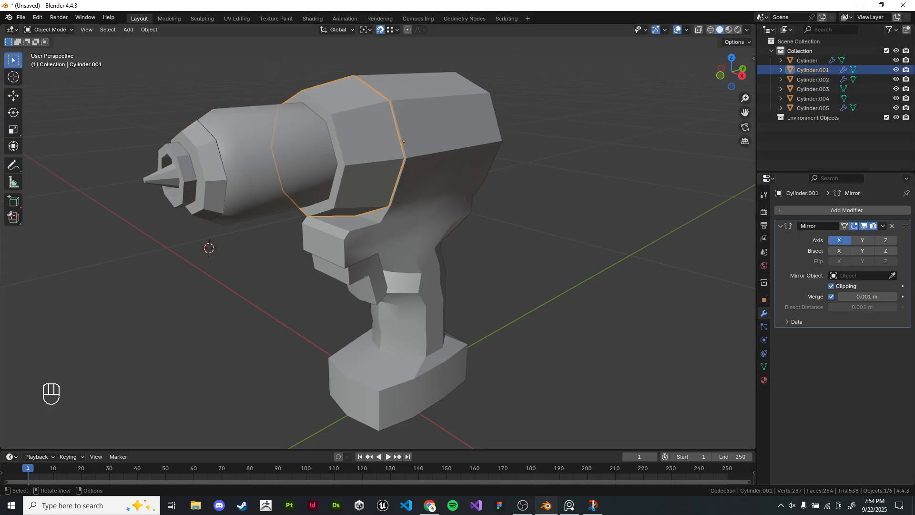
shift+middle_drag(366, 153, 358, 190)
key(Tab)
key(Tab)
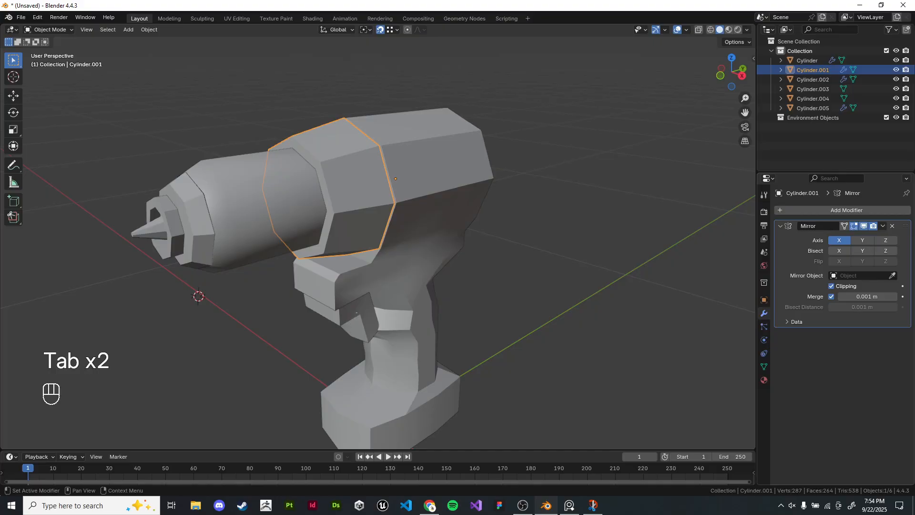
click(847, 210)
text(mirror)
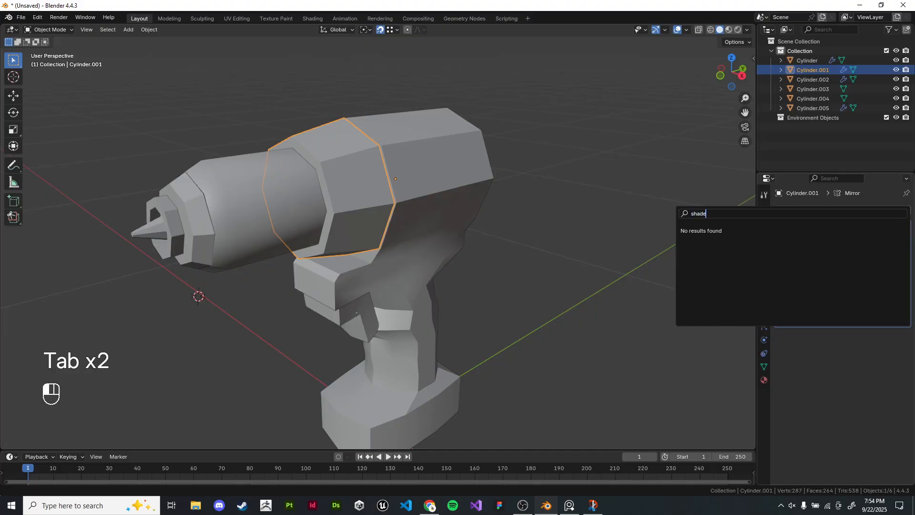
key(Return)
Step: Apply Shade Auto Smooth to the middle housing section and set its smoothing angle to 60°
right_click(457, 134)
click(443, 144)
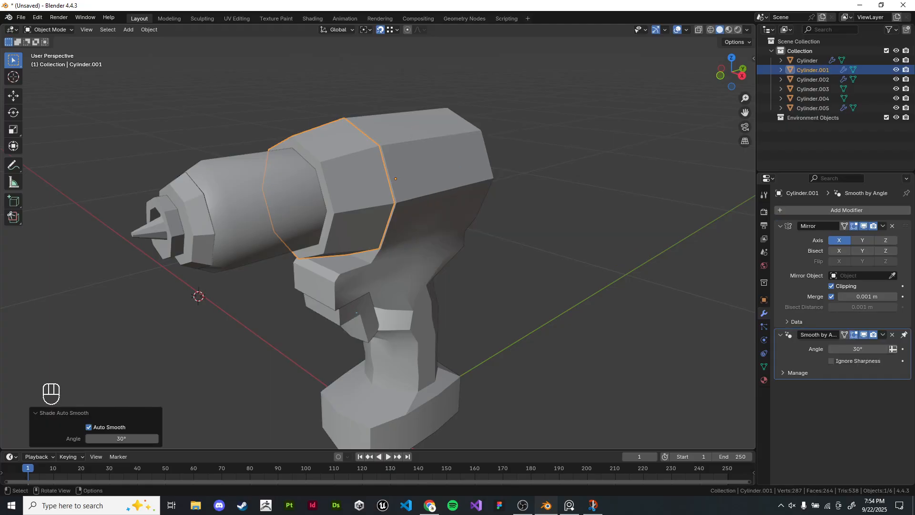
click(858, 349)
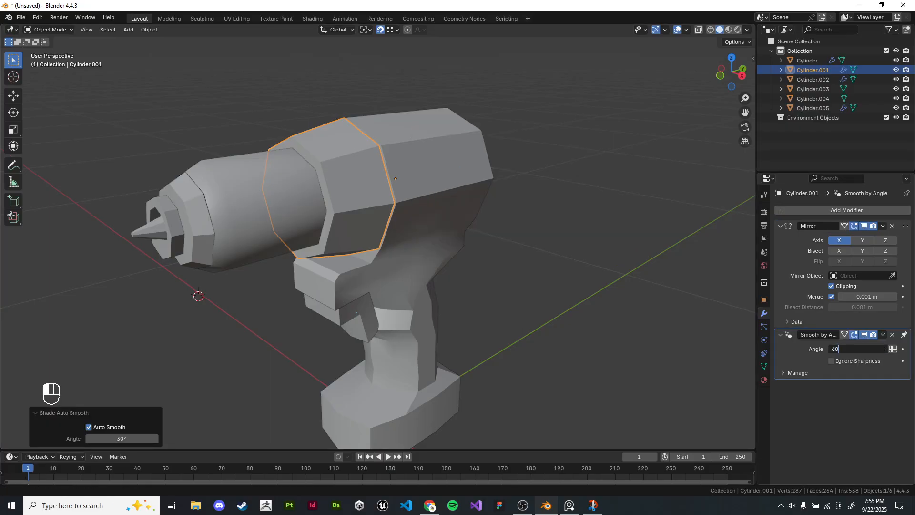
key(Return)
click(539, 200)
Step: Set the main drill body's smoothing angle to 45°, then raise it to 50°
click(444, 165)
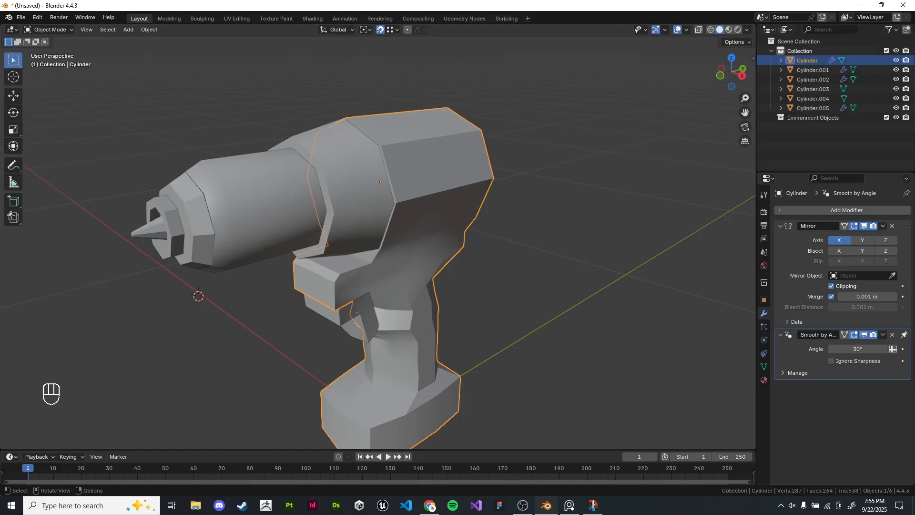
text(4)
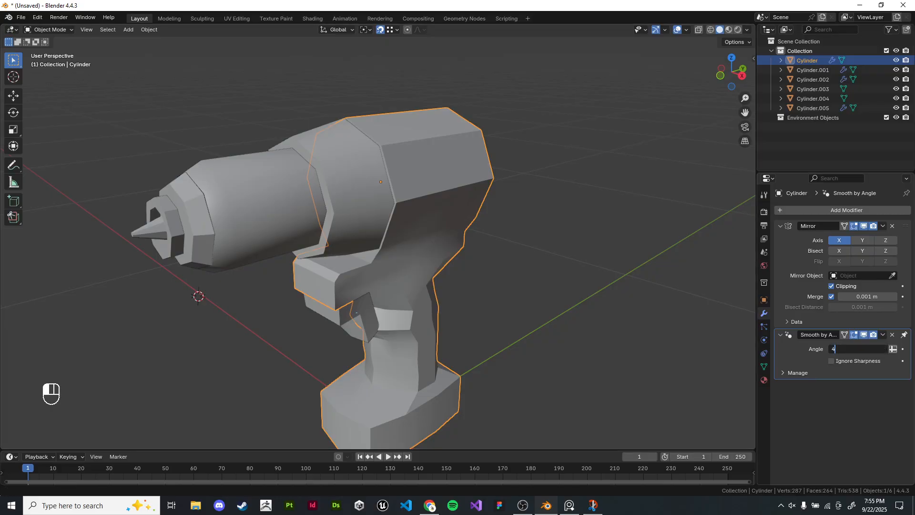
text(5)
key(Return)
click(858, 349)
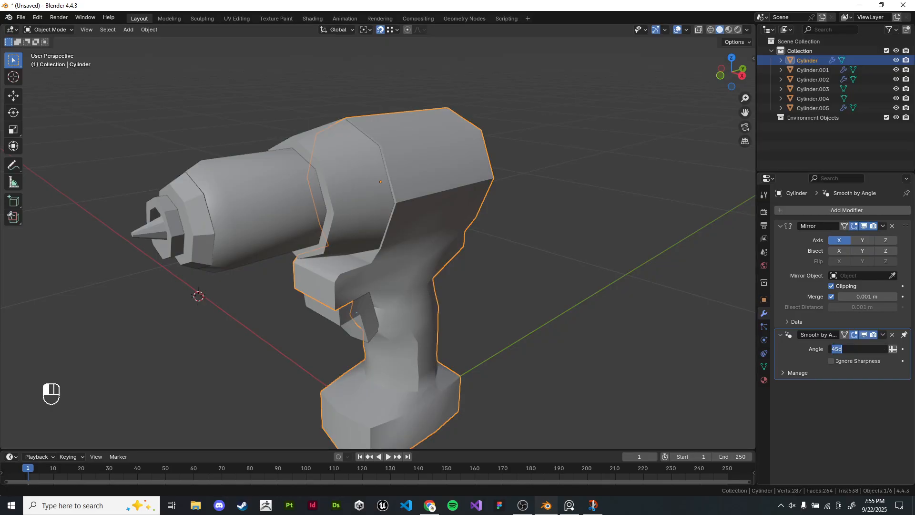
text(50)
key(Return)
click(572, 305)
scroll(572, 306, down, 2)
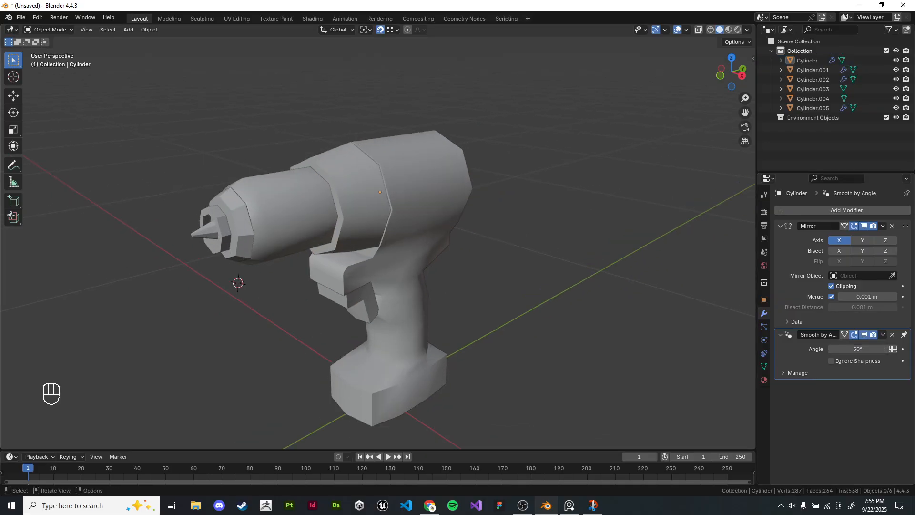
Step: Apply Shade Auto Smooth to the tapered chuck ring in front of the barrel and set its smoothing angle to 60°
click(408, 185)
right_click(524, 251)
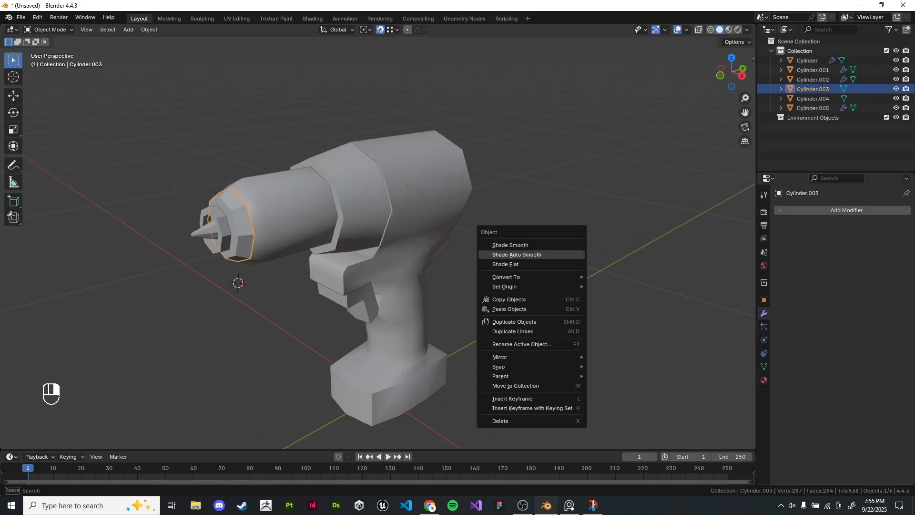
click(525, 251)
click(858, 240)
text(45)
key(Return)
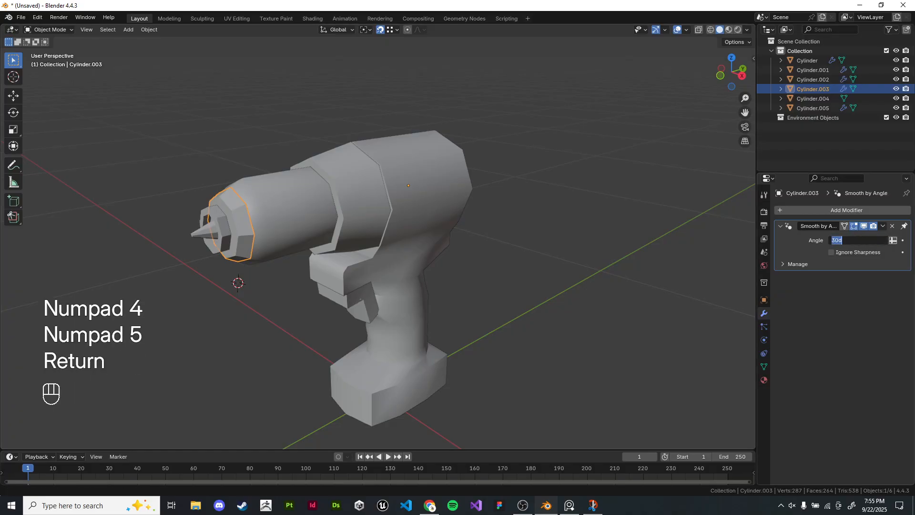
text(60)
key(Return)
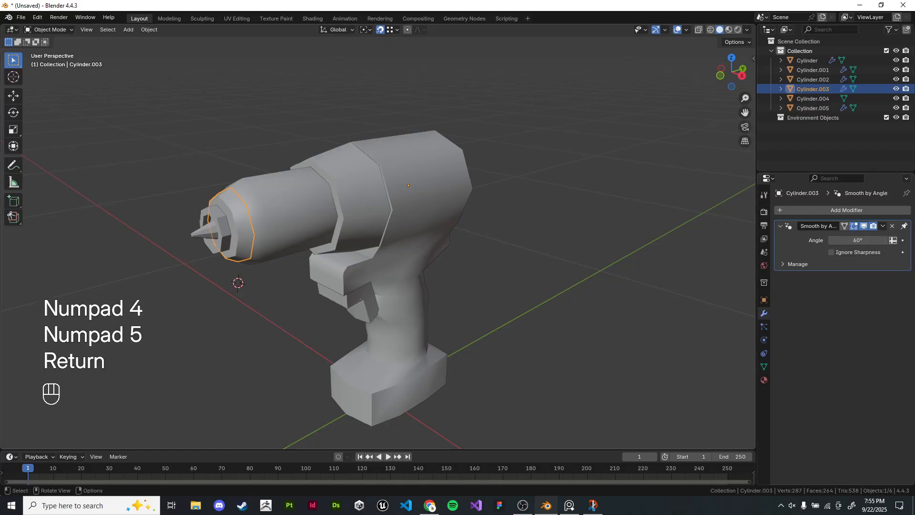
Step: Apply Shade Auto Smooth to the chuck tip piece and set its smoothing angle to 60°
click(218, 234)
right_click(597, 212)
click(597, 211)
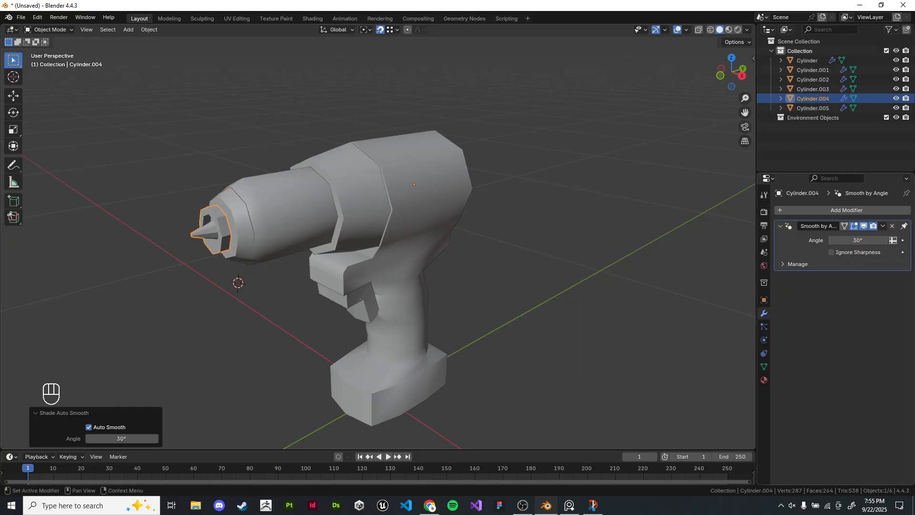
click(858, 241)
text(60)
key(Return)
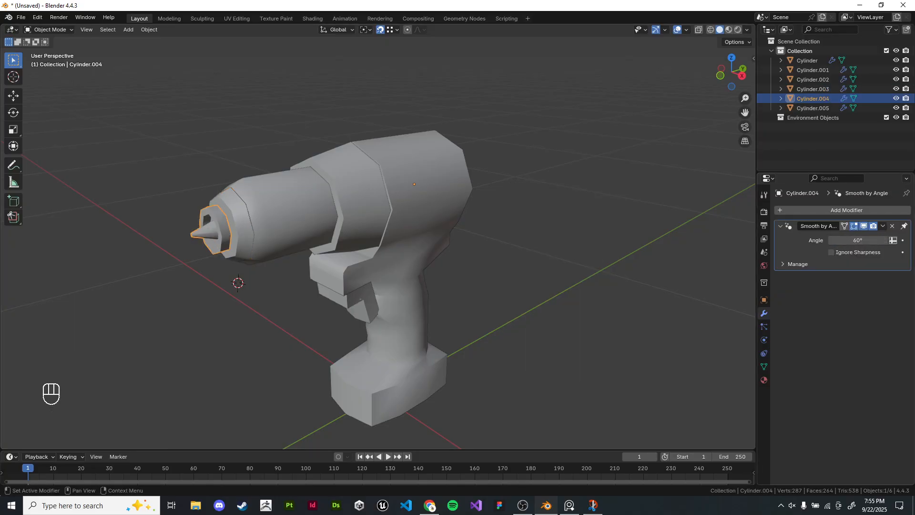
click(596, 220)
Step: Inspect the smoothed drill from different views and examine the main body's faces above the grip in Edit Mode
key(KP_1)
key(KP_3)
middle_drag(568, 224, 598, 205)
scroll(627, 241, down, 1)
scroll(627, 208, up, 2)
scroll(524, 191, down, 1)
click(406, 162)
key(Tab)
scroll(377, 243, up, 2)
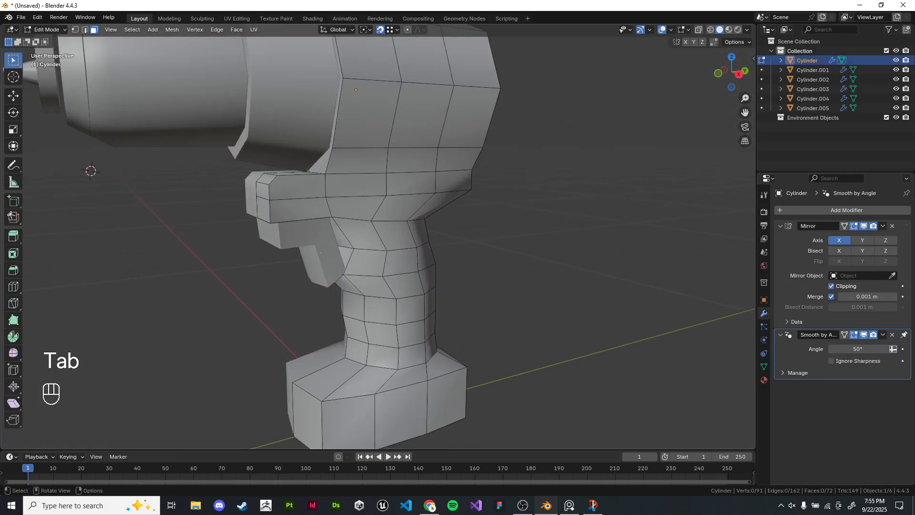
shift+click(355, 184)
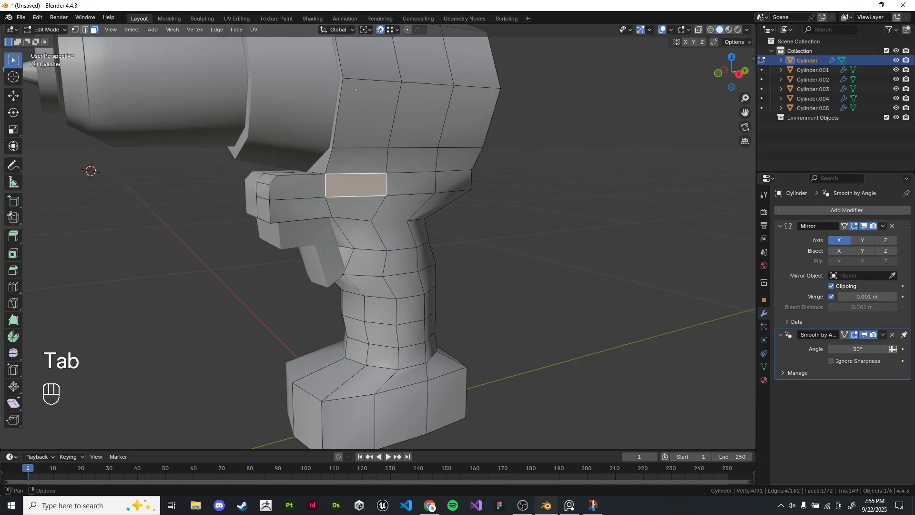
key(Tab)
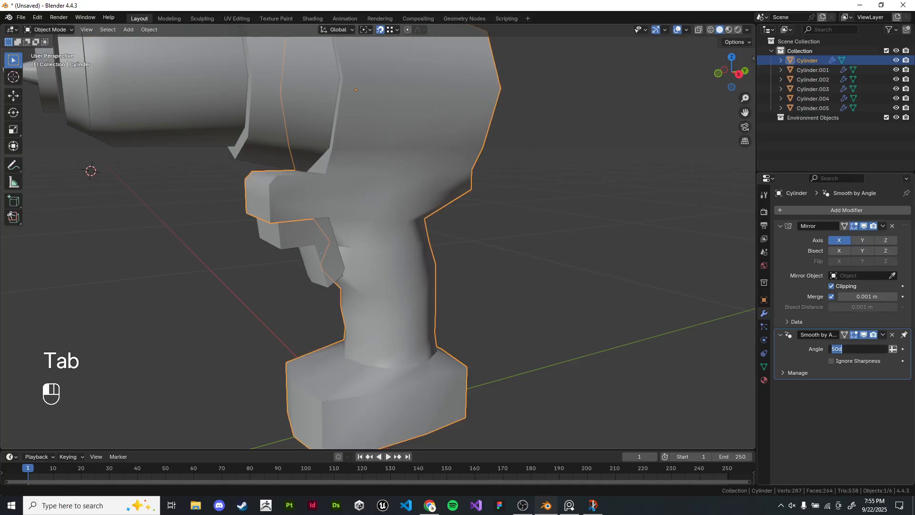
Step: Lower the main drill body's smoothing angle to 48°, then 45°, and finally 30°
key(Return)
click(858, 349)
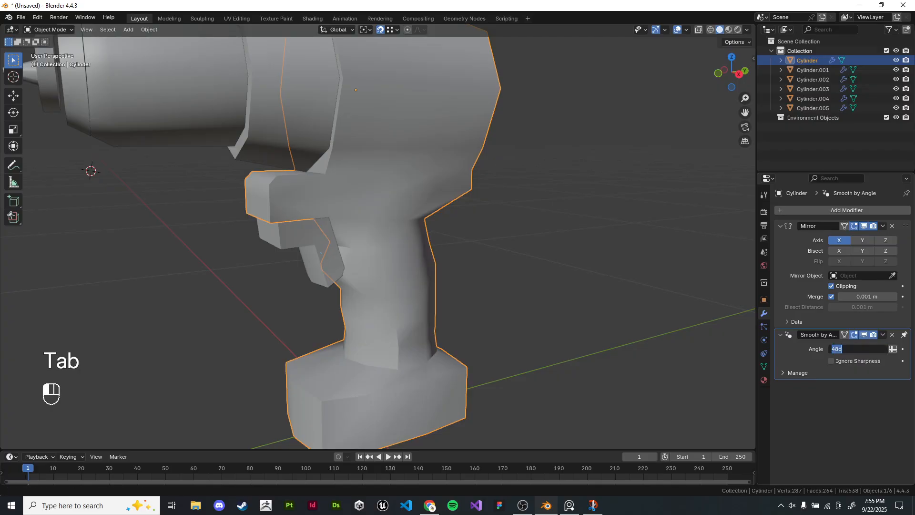
text(45)
key(Return)
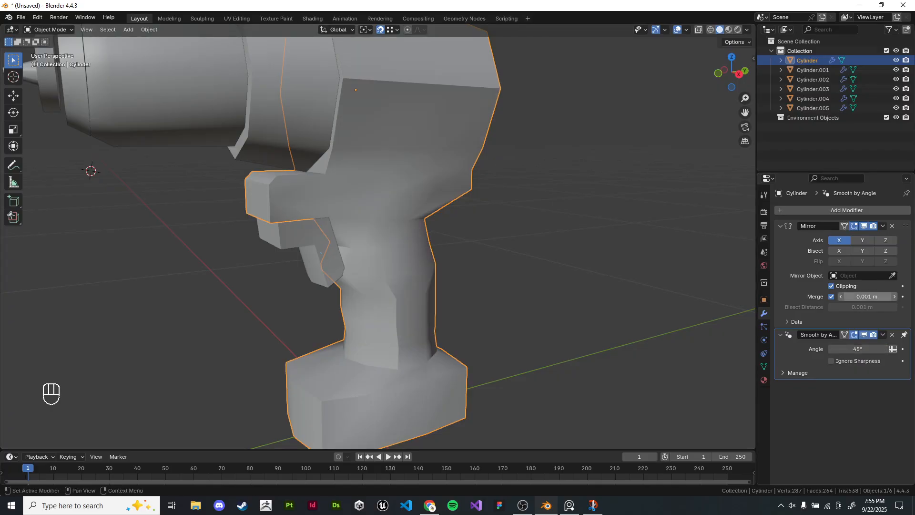
click(859, 349)
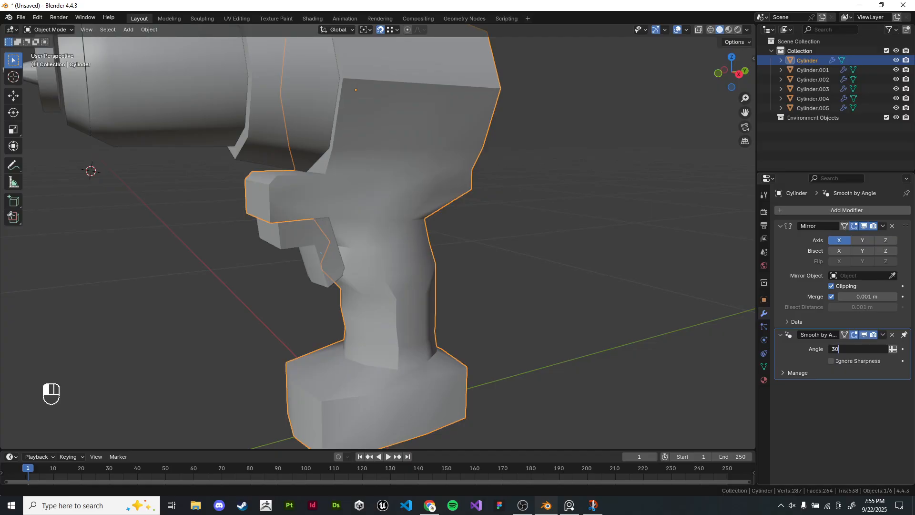
text(30)
key(Return)
Step: Deselect everything and set the solid viewport shading colour to Random to tell the drill's separate parts apart
key(alt+a)
scroll(377, 239, down, 5)
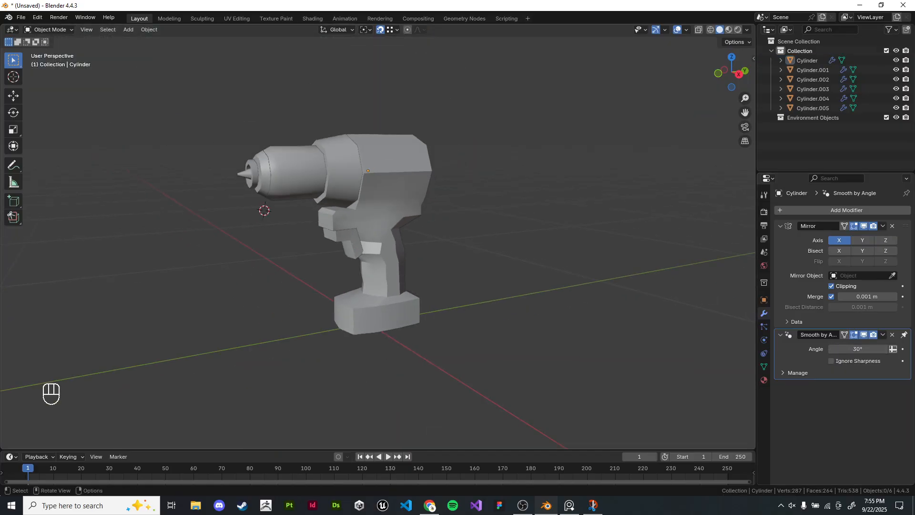
scroll(377, 238, up, 1)
mouse_move(376, 239)
shift+middle_down()
mouse_move(399, 247)
mouse_move(387, 237)
mouse_move(374, 243)
shift+middle_up()
scroll(394, 246, up, 1)
scroll(399, 247, down, 2)
key(n)
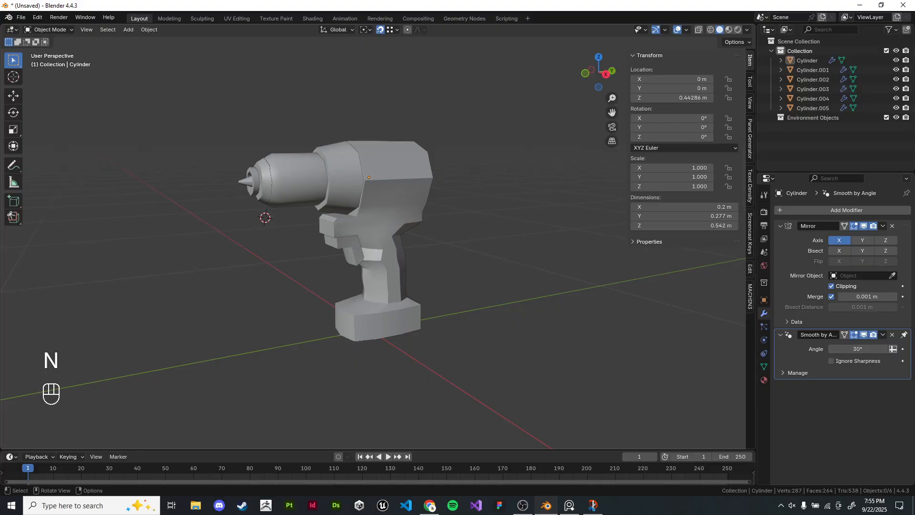
key(n)
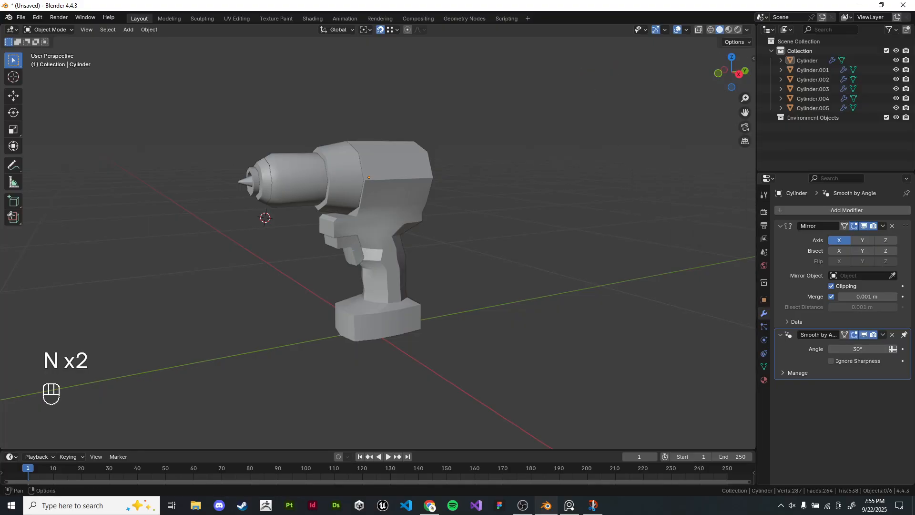
click(747, 29)
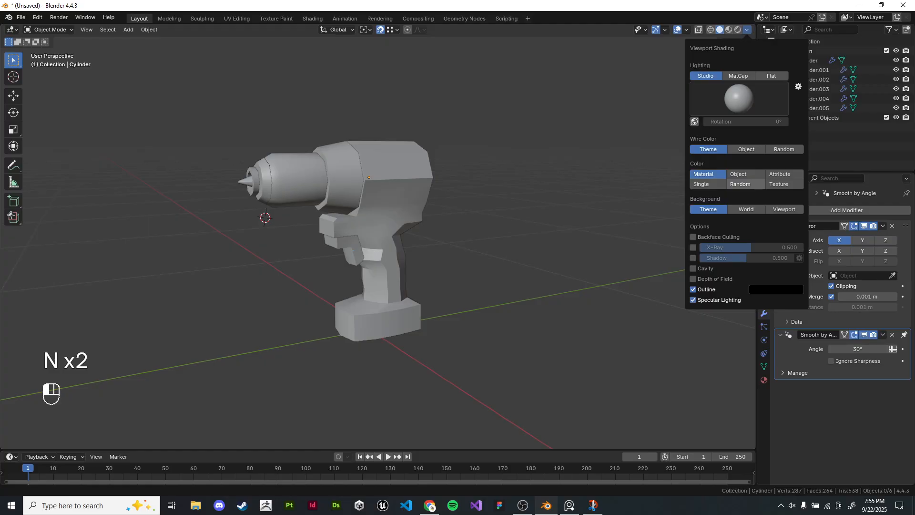
click(741, 184)
mouse_move(382, 238)
shift+middle_down()
mouse_move(395, 228)
mouse_move(378, 237)
mouse_move(437, 230)
mouse_move(370, 252)
mouse_move(351, 238)
mouse_move(380, 234)
shift+middle_up()
key(KP_1)
key(alt+v)
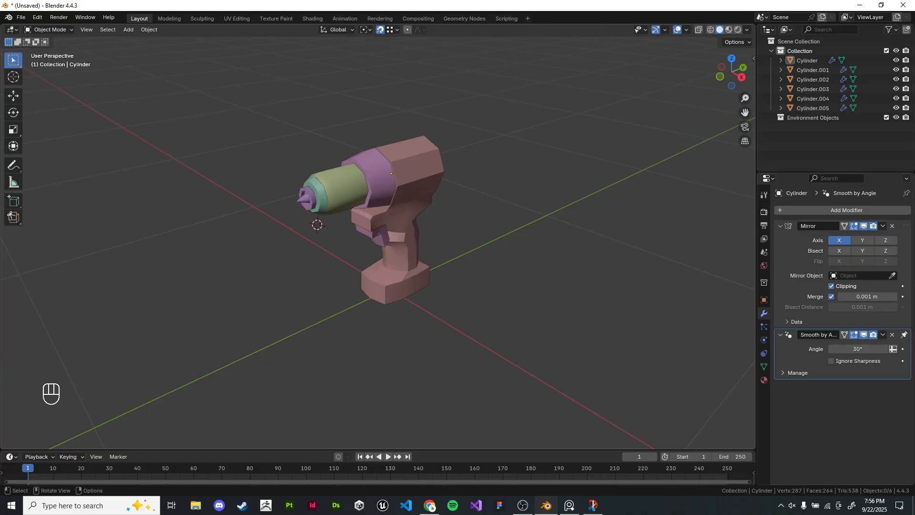
Step: Open the main drill body in Edit Mode around the grip and clear its face selection
key(KP_3)
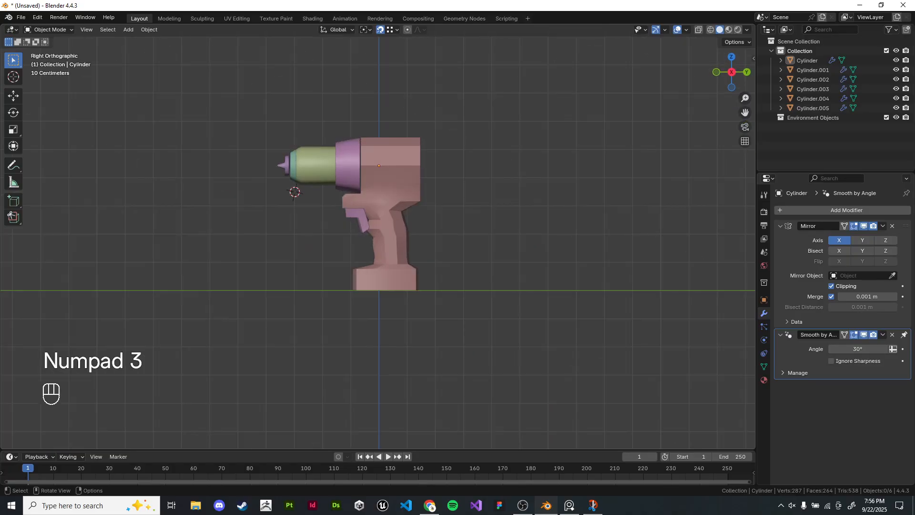
click(390, 200)
scroll(390, 200, up, 6)
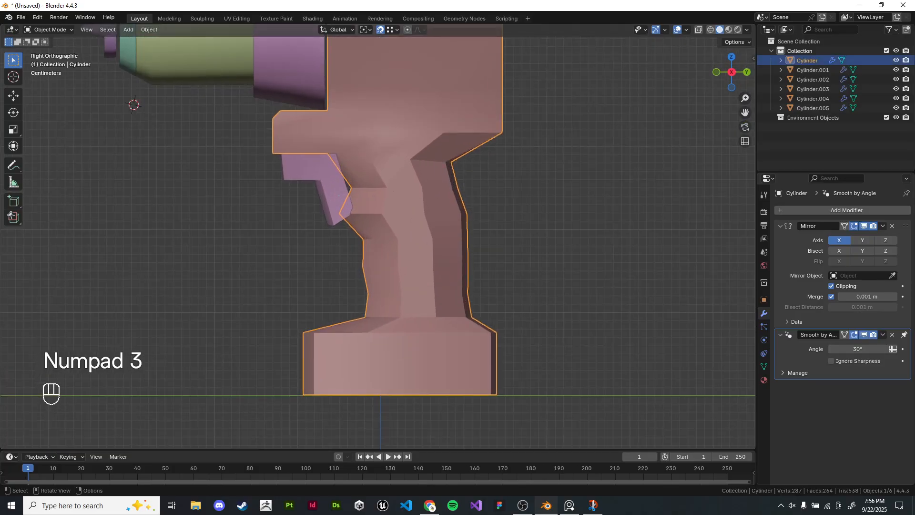
middle_drag(339, 195, 368, 198)
key(Tab)
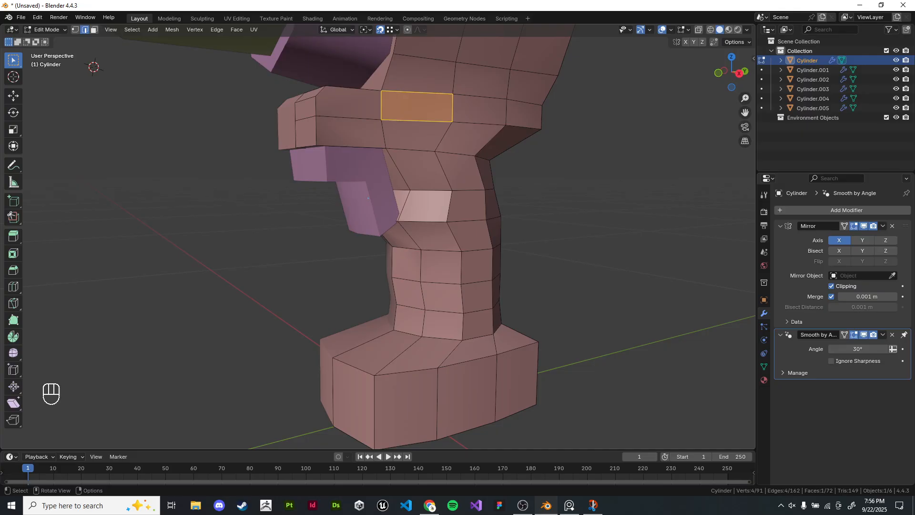
click(368, 198)
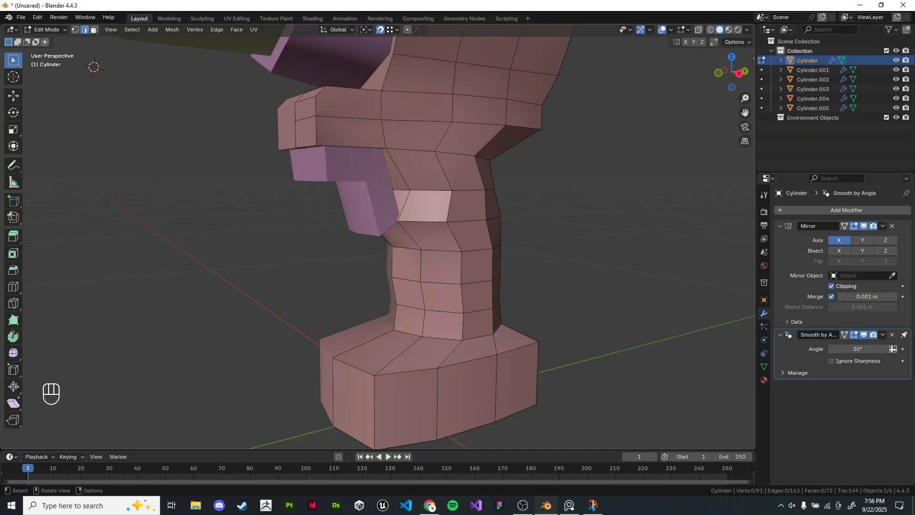
Step: Undo the smoothing, trigger and grip modelling back to the plain block beneath the drill body, and leave Edit Mode in right view
key(ctrl+z)
key(ctrl+z)
key(ctrl+z)
key(ctrl+z)
key(ctrl+z)
key(ctrl+z)
key(ctrl+z)
key(ctrl+z)
key(ctrl+z)
key(ctrl+z)
key(ctrl+z)
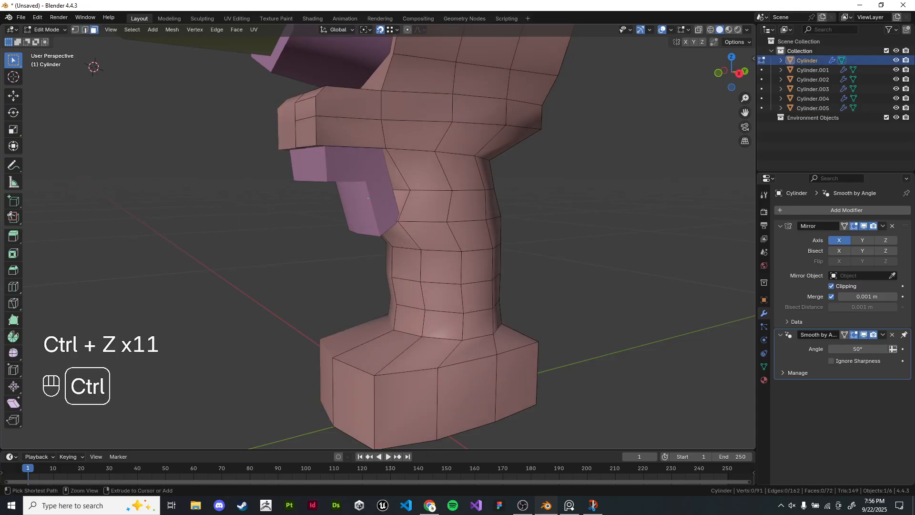
key(ctrl+z)
key(ctrl+z)
key(ctrl+z)
key(ctrl+z)
key(ctrl+z)
key(ctrl+z)
key(ctrl+z)
key(ctrl+z)
key(ctrl+z)
key(ctrl+z)
key(ctrl+z)
key(ctrl+z)
key(ctrl+z)
key(ctrl+z)
key(ctrl+z)
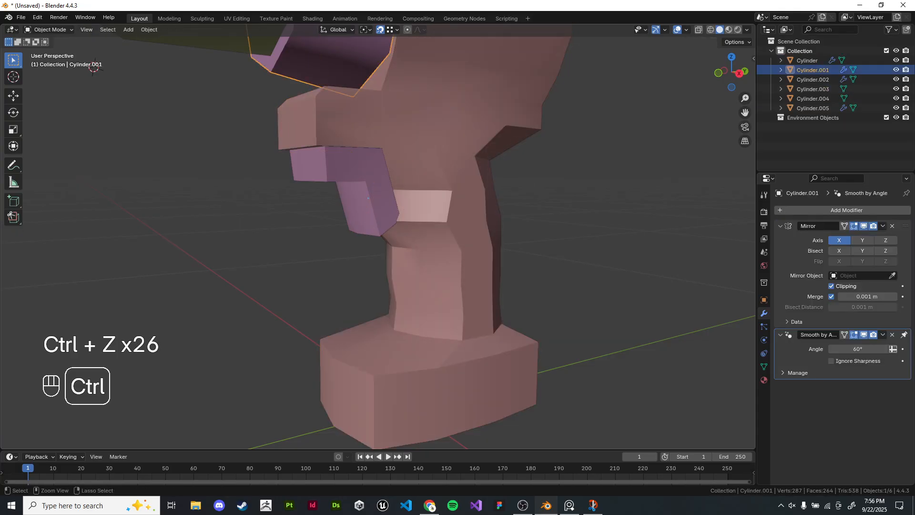
key(ctrl+z)
key(ctrl+z)
key(ctrl+z)
key(ctrl+z)
key(ctrl+z)
key(ctrl+z)
key(ctrl+z)
key(ctrl+z)
key(ctrl+z)
key(ctrl+z)
key(ctrl+z)
key(ctrl+z)
key(ctrl+z)
key(ctrl+z)
key(ctrl+z)
key(ctrl+z)
key(ctrl+z)
key(ctrl+z)
key(ctrl+z)
key(ctrl+z)
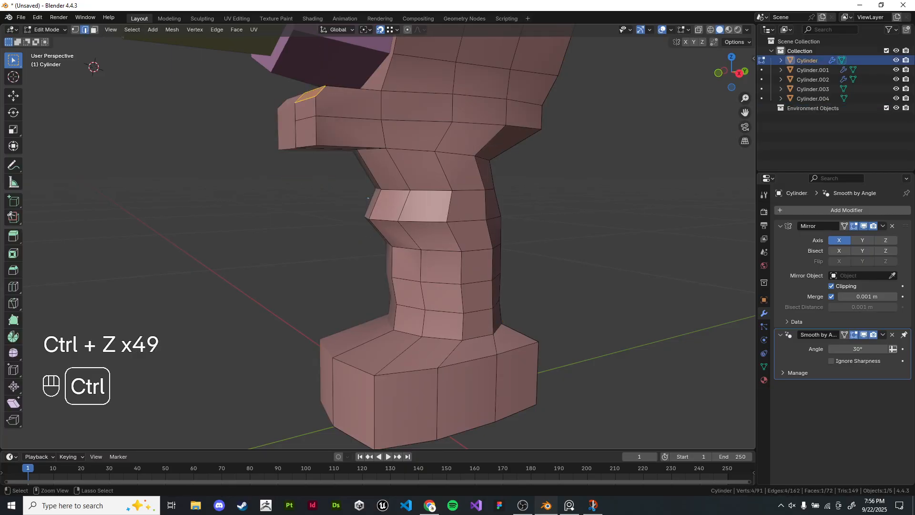
key(ctrl+z)
key(ctrl+z)
key(ctrl+z)
key(ctrl+z)
key(ctrl+z)
key(ctrl+z)
key(ctrl+z)
key(ctrl+z)
key(ctrl+z)
key(ctrl+z)
key(ctrl+z)
key(ctrl+z)
key(ctrl+z)
key(ctrl+z)
key(ctrl+z)
key(ctrl+z)
key(ctrl+z)
key(ctrl+z)
key(ctrl+z)
key(ctrl+z)
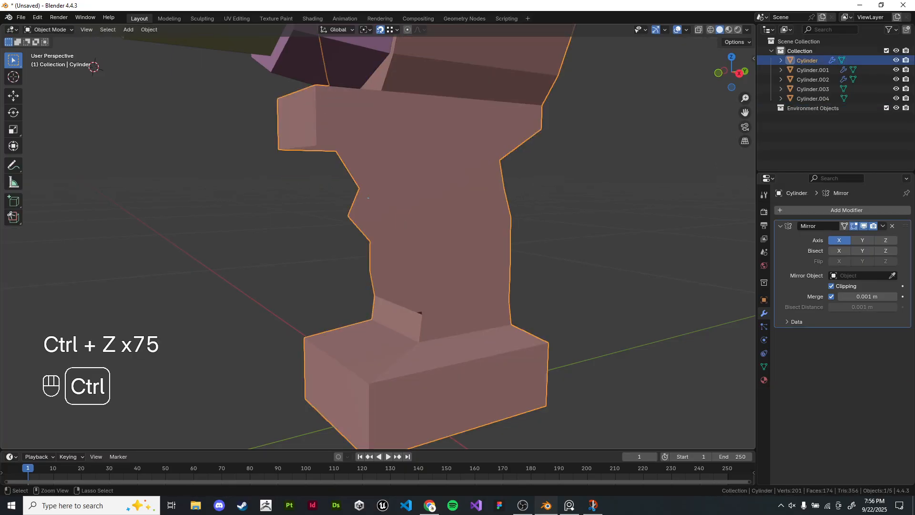
key(ctrl+z)
key(ctrl+z)
key(ctrl+z)
key(ctrl+z)
key(ctrl+z)
key(ctrl+z)
key(ctrl+z)
key(ctrl+z)
key(ctrl+z)
key(ctrl+z)
key(ctrl+z)
key(ctrl+z)
key(ctrl+z)
key(ctrl+z)
key(ctrl+z)
key(ctrl+z)
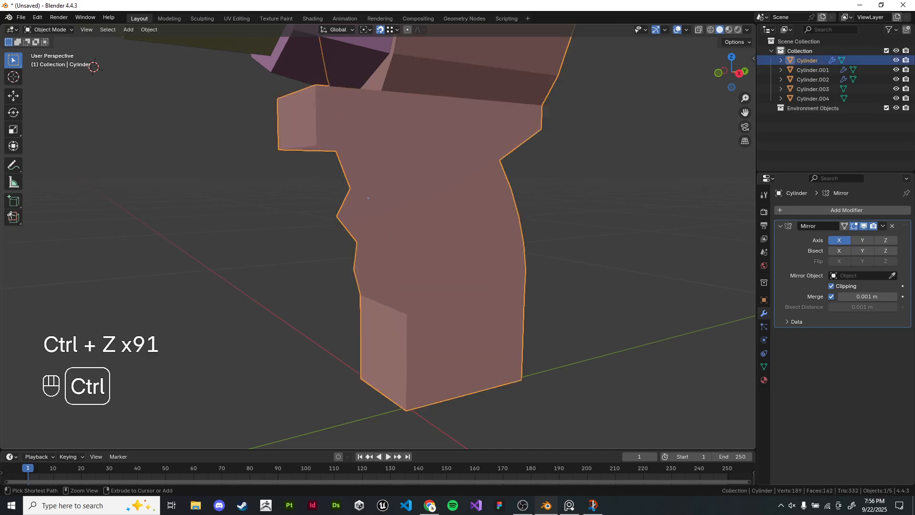
key(ctrl+z)
key(ctrl+z)
key(ctrl+z)
key(ctrl+z)
key(ctrl+z)
key(ctrl+z)
key(ctrl+z)
key(ctrl+z)
key(ctrl+z)
key(ctrl+z)
key(ctrl+z)
key(ctrl+z)
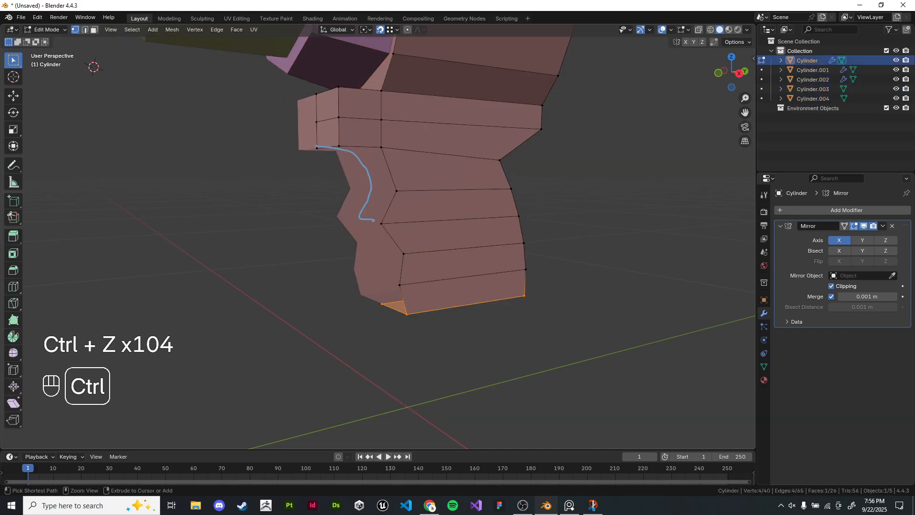
key(ctrl+z)
key(ctrl+z)
key(ctrl+z)
key(ctrl+z)
key(ctrl+z)
key(ctrl+z)
key(ctrl+z)
key(ctrl+z)
key(ctrl+z)
key(ctrl+z)
key(ctrl+z)
key(ctrl+z)
key(ctrl+z)
key(ctrl+z)
key(ctrl+z)
key(ctrl+z)
key(ctrl+z)
key(ctrl+z)
key(ctrl+z)
key(ctrl+z)
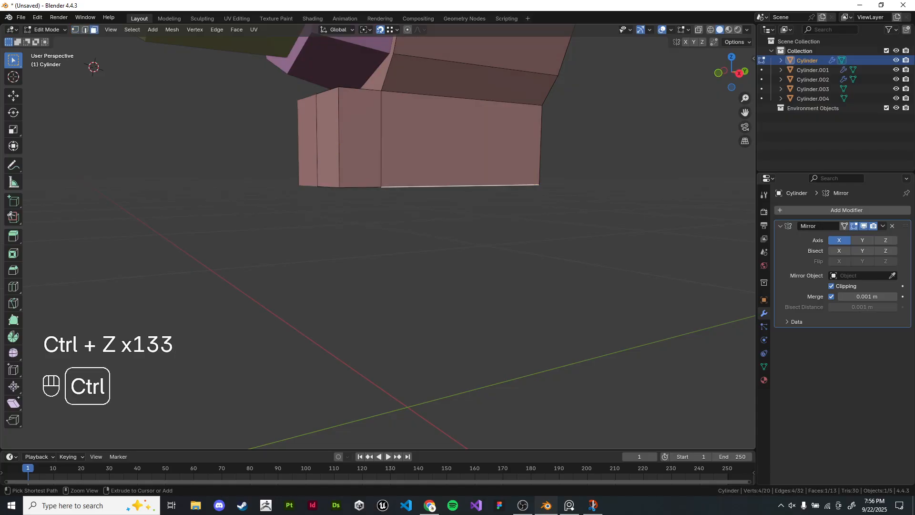
key(KP_3)
key(Tab)
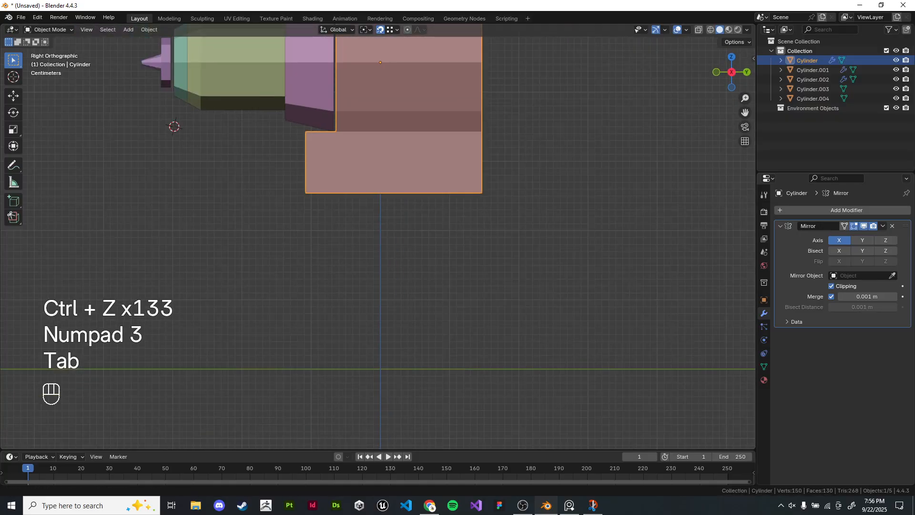
Step: Switch to PureRef, frame the whole Milwaukee drill reference beside the model, and deselect the main body in Blender
key(alt+Tab)
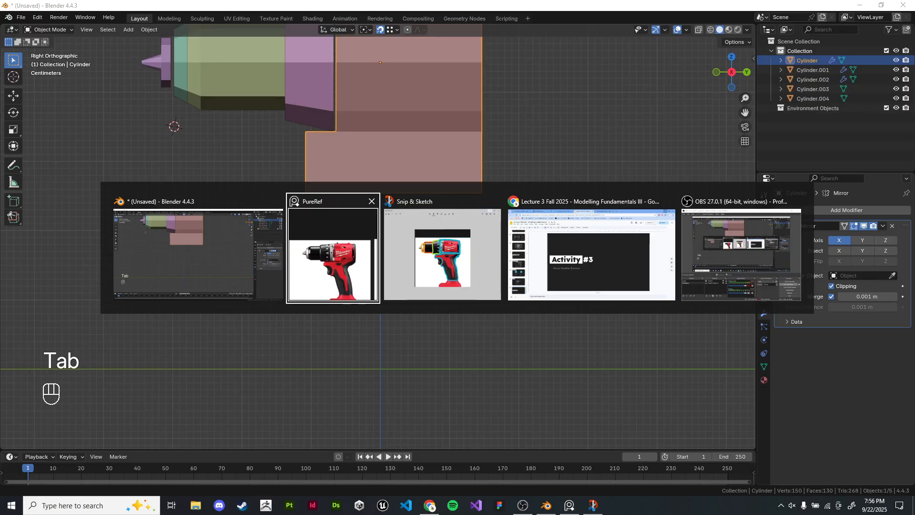
scroll(731, 232, down, 6)
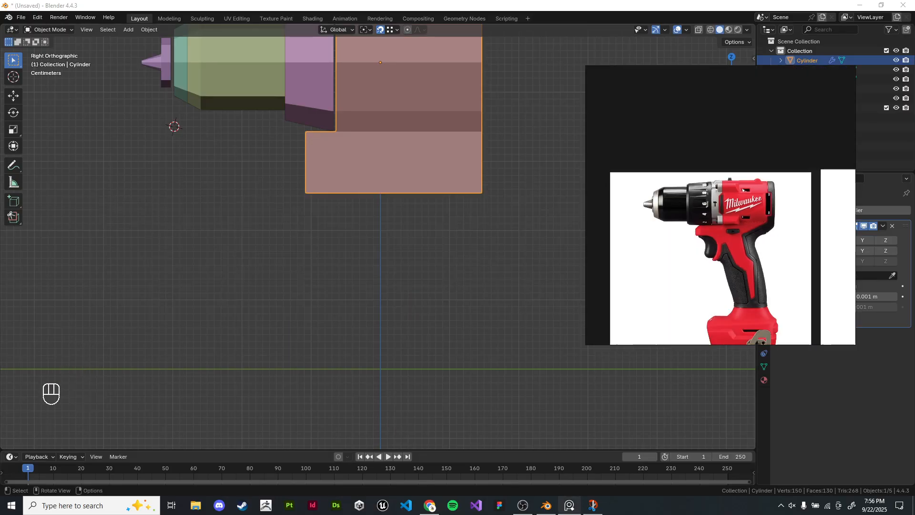
middle_drag(732, 231, 721, 185)
scroll(729, 161, up, 3)
key(alt+a)
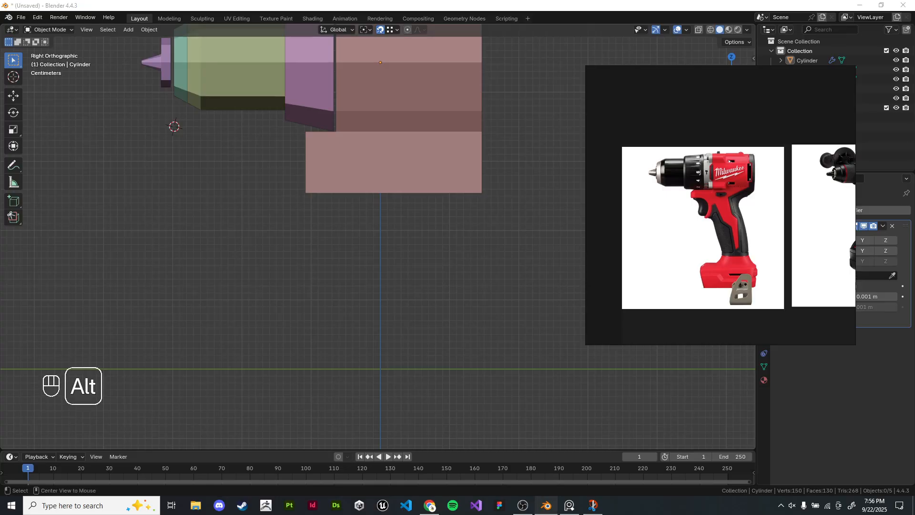
Step: Check the undo steps and undo memory limit in the System preferences, then close the preferences
click(38, 17)
click(62, 141)
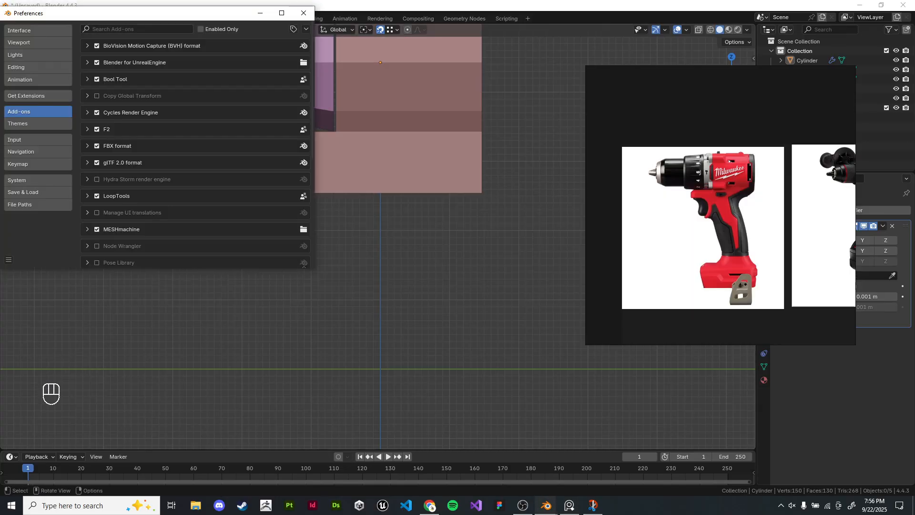
click(199, 209)
scroll(358, 172, down, 2)
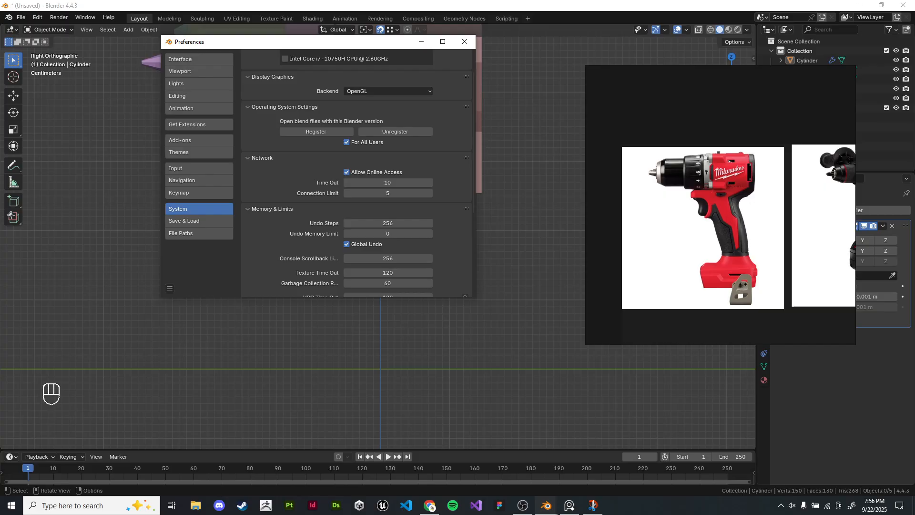
scroll(357, 171, up, 2)
scroll(358, 172, down, 5)
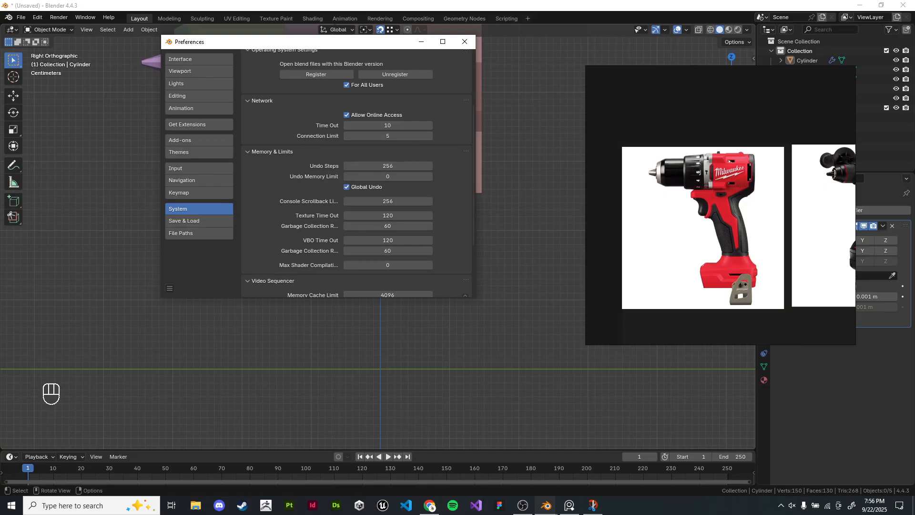
click(38, 18)
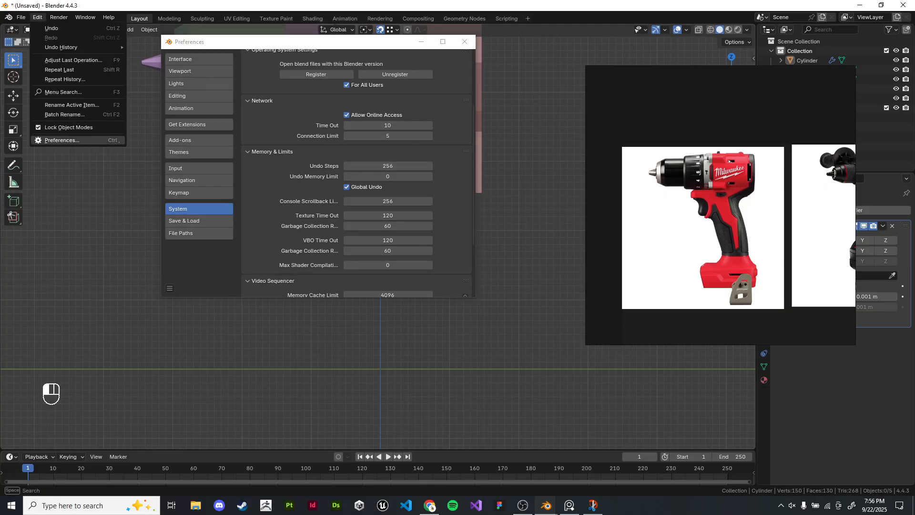
click(62, 140)
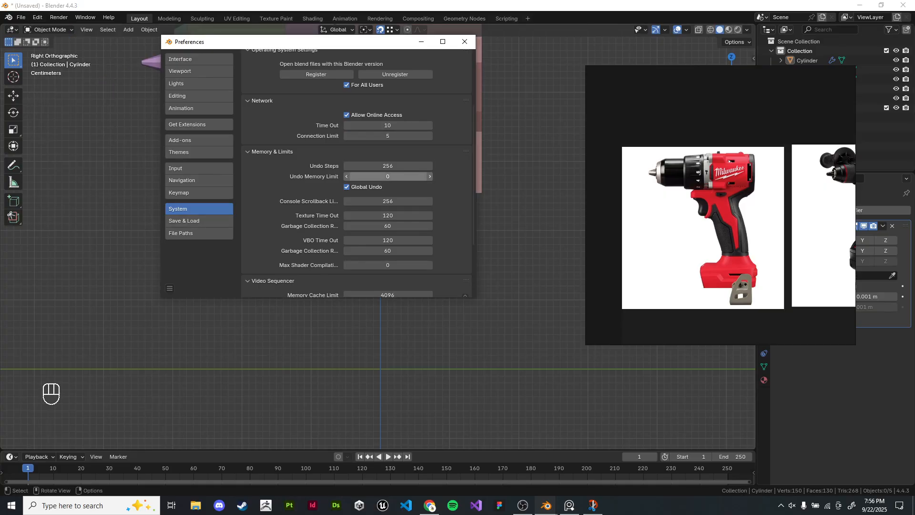
click(465, 42)
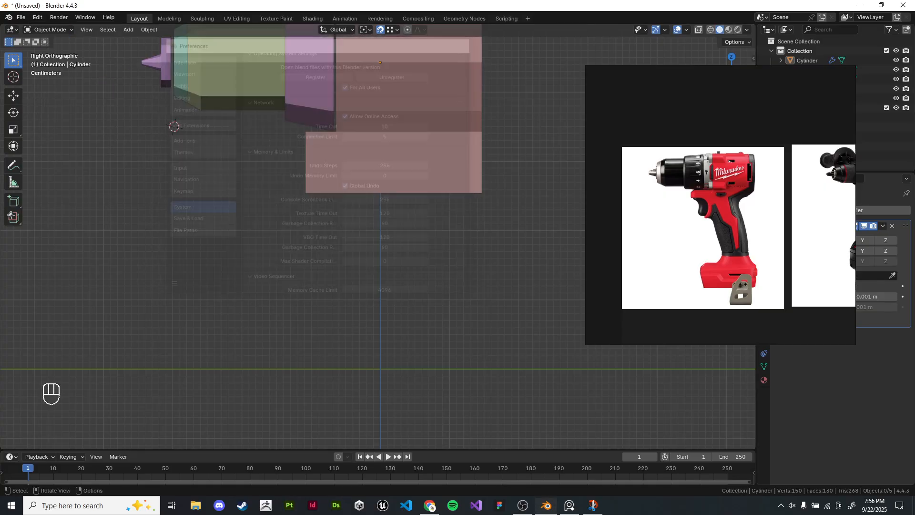
Step: Enlarge the drill reference image, minimise Blender and move the PureRef window clear of the OBS window
scroll(625, 157, up, 2)
middle_drag(625, 157, 654, 156)
click(860, 5)
drag(682, 82, 901, 70)
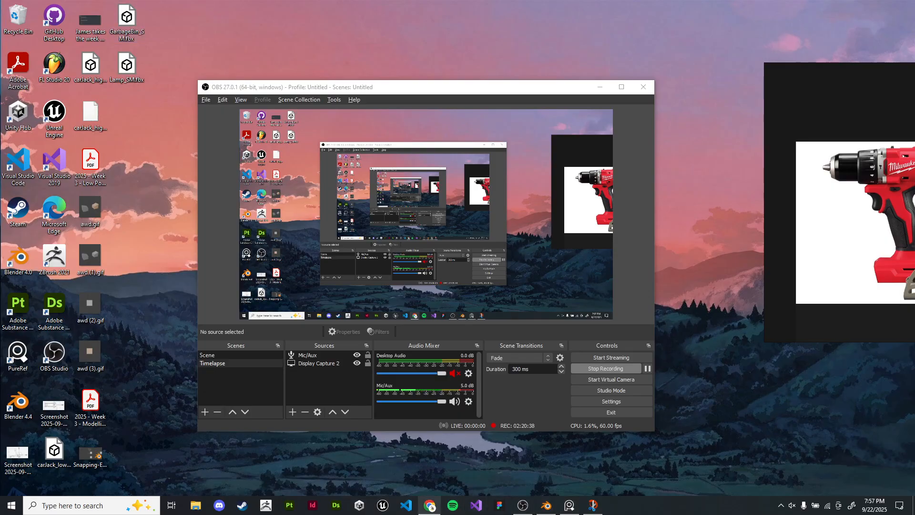
Step: Switch to Chrome and search Google Images for "drill" in a new tab to find the Milwaukee drill picture
click(430, 505)
key(ctrl+Tab)
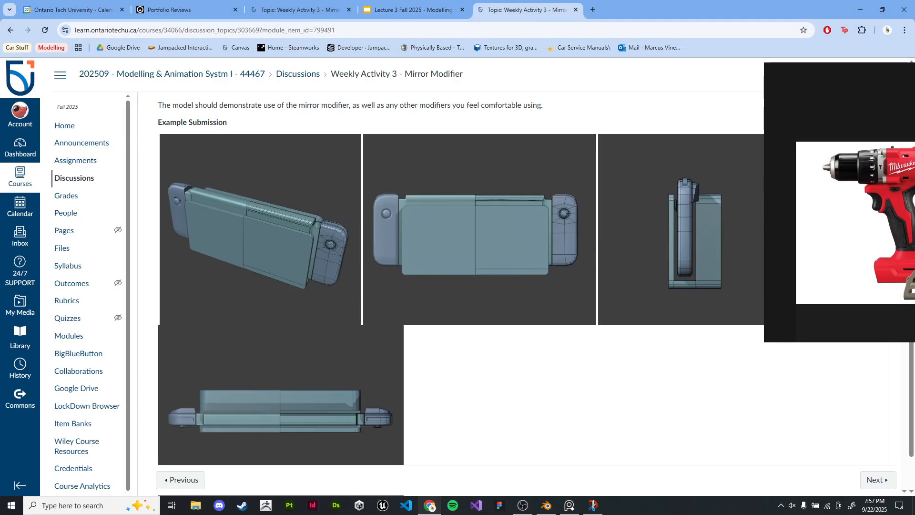
key(ctrl+shift+Tab)
key(ctrl+shift+Tab)
key(ctrl+t)
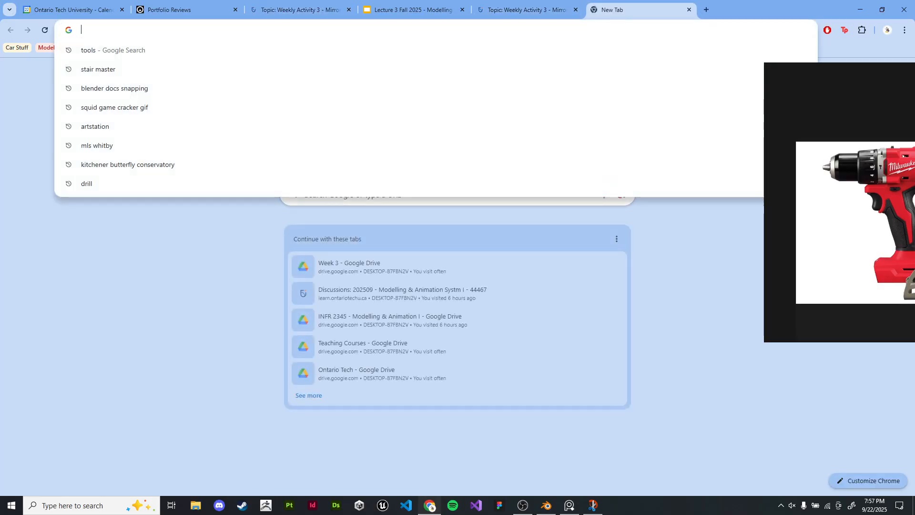
text(drill)
key(Return)
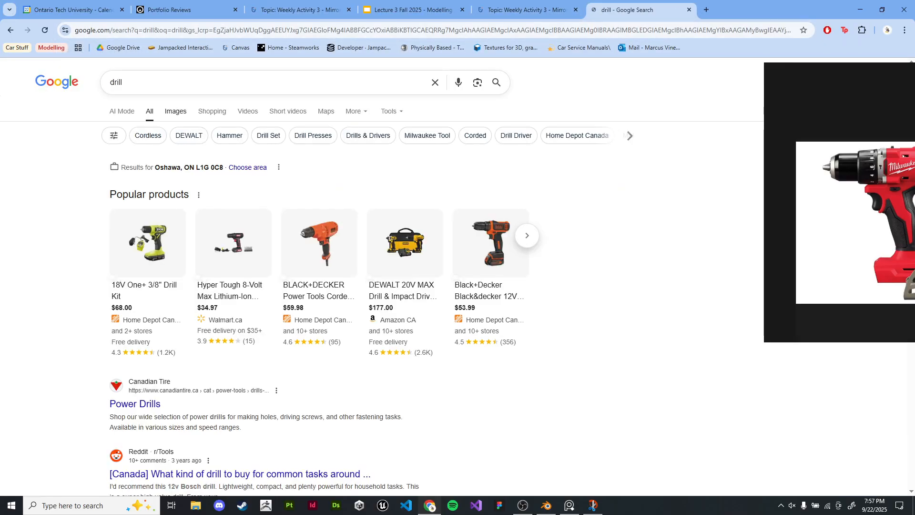
click(176, 111)
scroll(336, 292, down, 4)
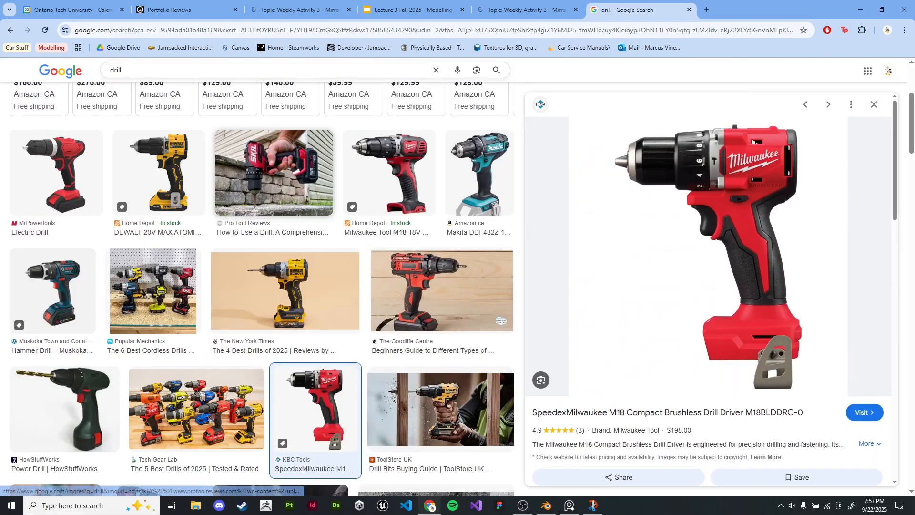
Step: Save the enlarged Milwaukee drill image to the desktop and minimise the browser and OBS
click(883, 10)
drag(477, 210, 779, 212)
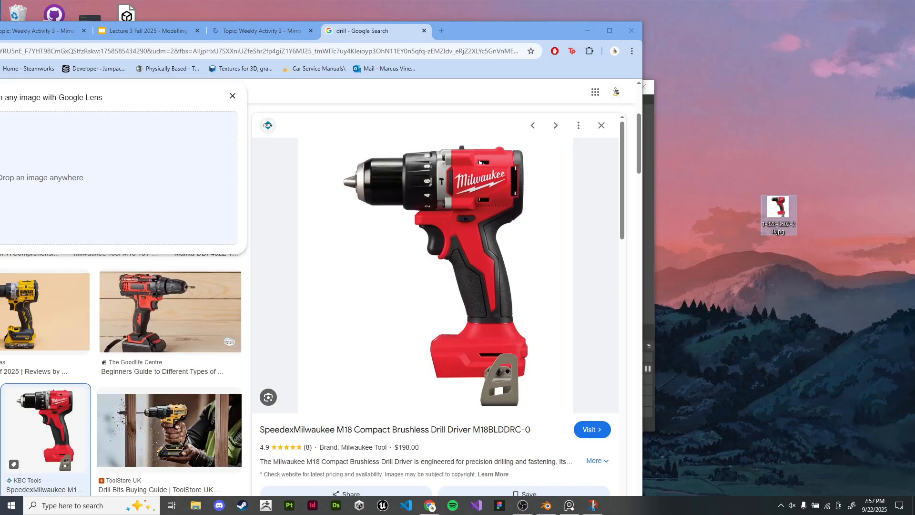
click(588, 31)
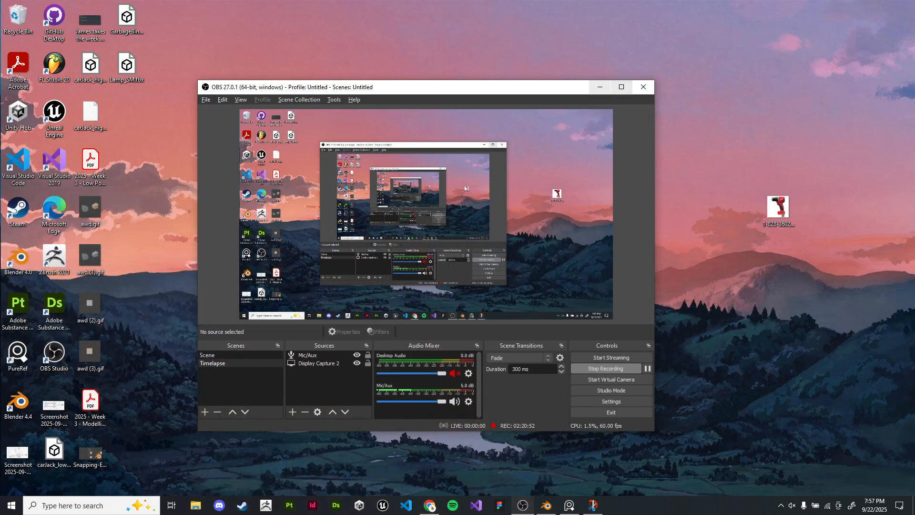
click(600, 87)
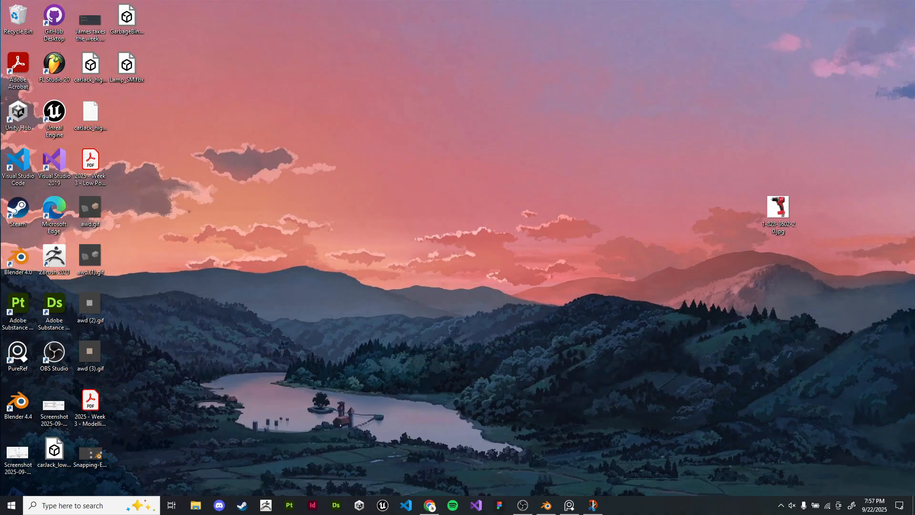
Step: Switch to Blender and bring the saved drill picture from the desktop into the right view as a reference image
click(546, 506)
scroll(378, 242, down, 2)
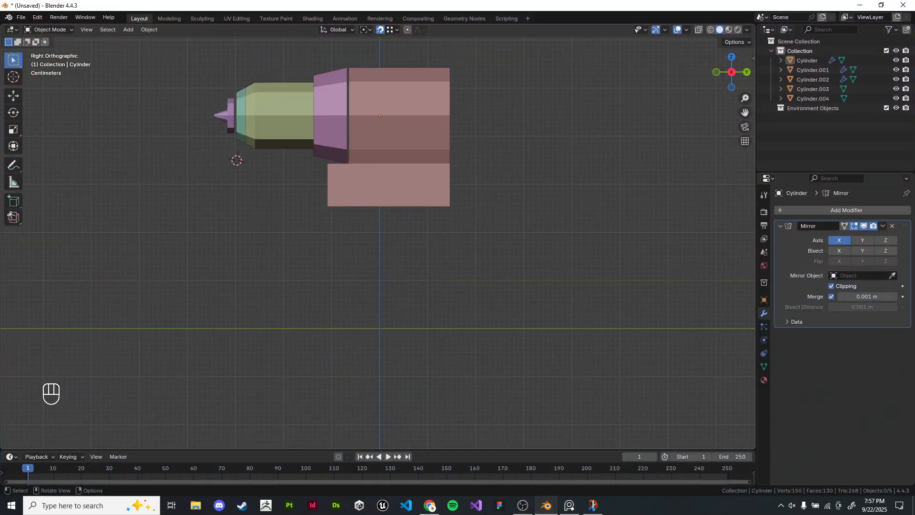
drag(458, 6, 196, 42)
drag(778, 207, 247, 280)
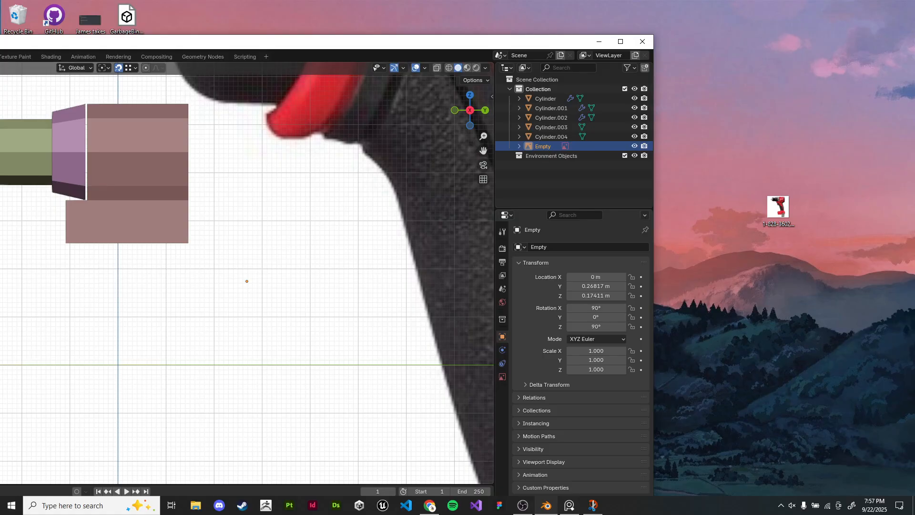
drag(267, 42, 458, 0)
Step: Scale the oversized reference image down to about 0.176, closer to the size of the drill model
scroll(378, 242, down, 11)
key(s)
click(413, 193)
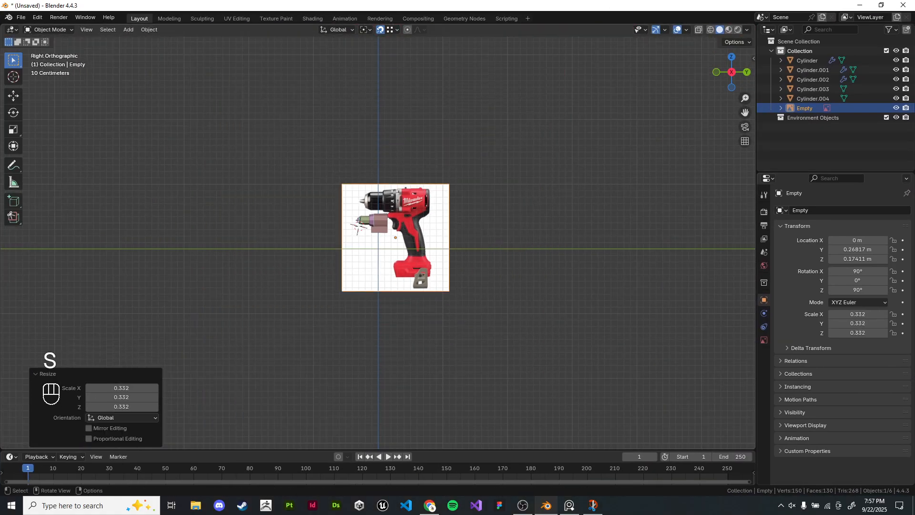
scroll(414, 193, up, 6)
key(s)
click(422, 214)
scroll(422, 214, up, 3)
Step: Move the reference image over the drill model and reduce its scale to 0.150 to match the body
key(g)
key(s)
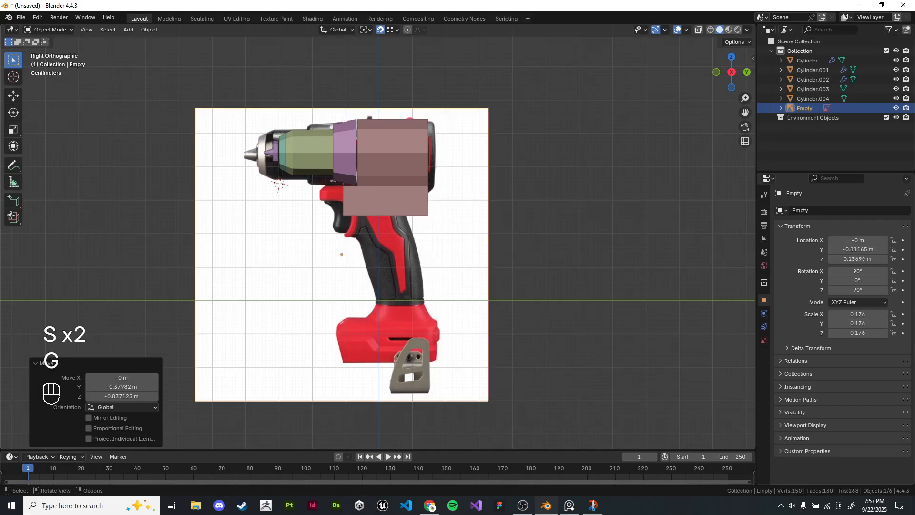
click(528, 204)
key(g)
click(530, 189)
Step: Show the model in wireframe, set the reference scale to about 0.148 and align the pictured drill with the model's outlines
scroll(377, 236, up, 4)
key(z)
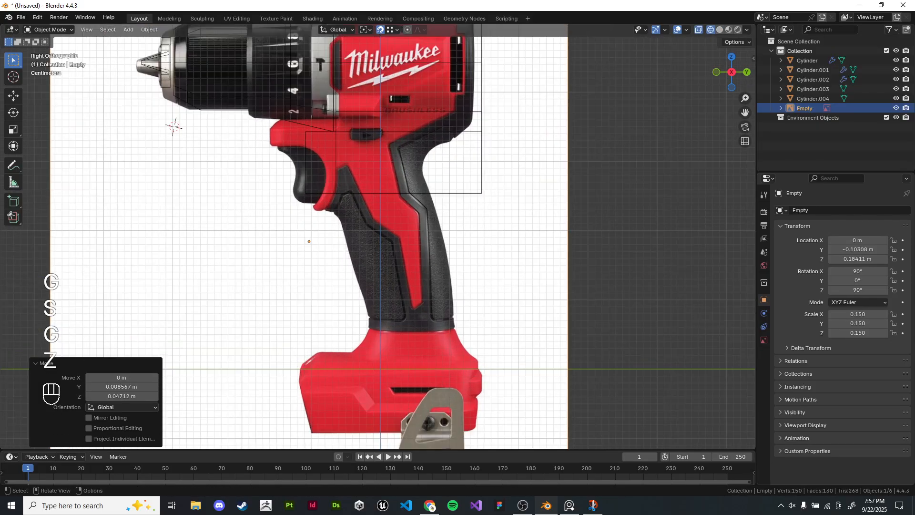
key(s)
key(Return)
key(g)
key(Return)
scroll(378, 236, up, 2)
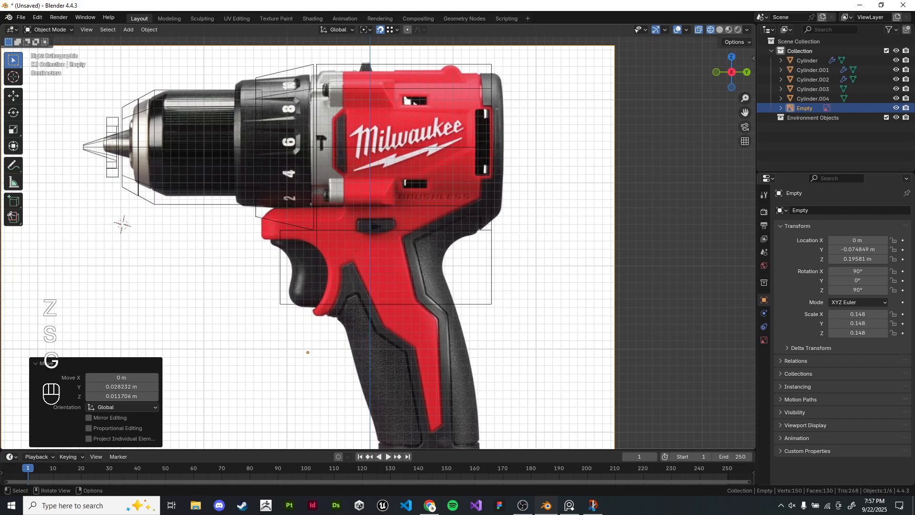
key(g)
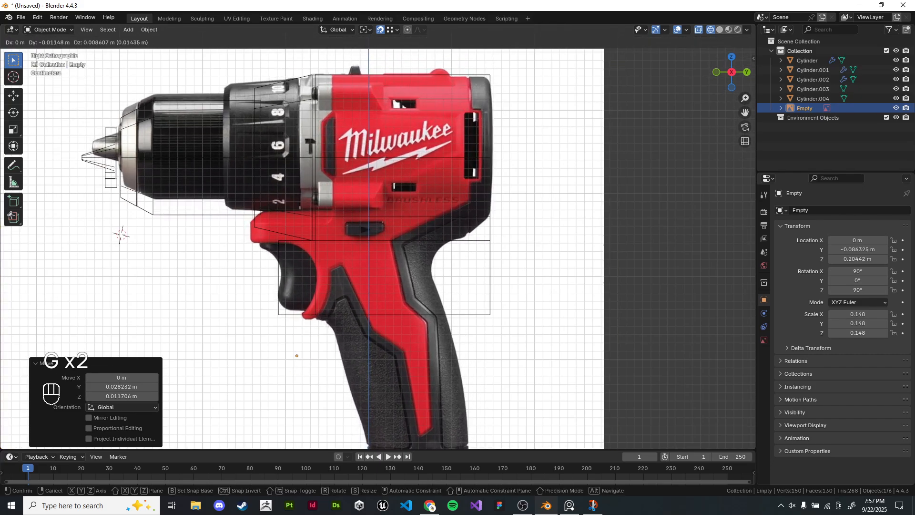
key(Return)
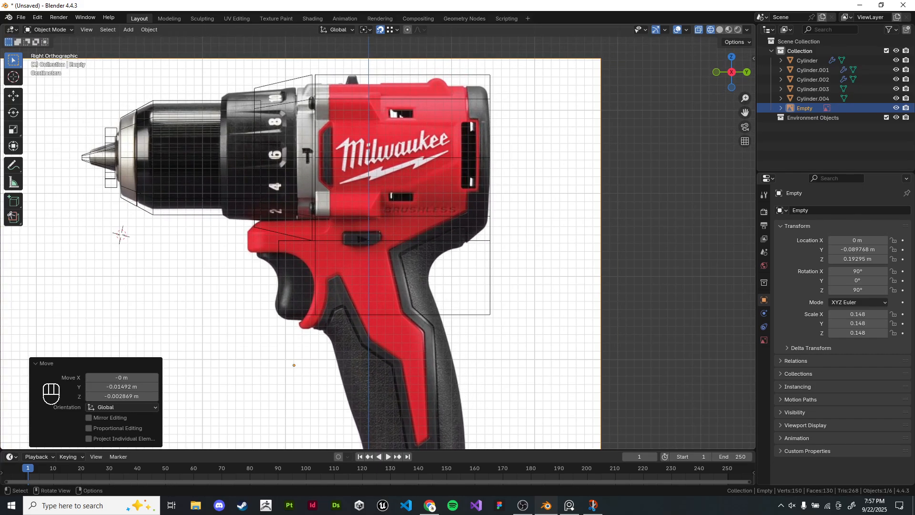
key(z)
key(z)
shift+middle_drag(586, 237, 605, 200)
key(z)
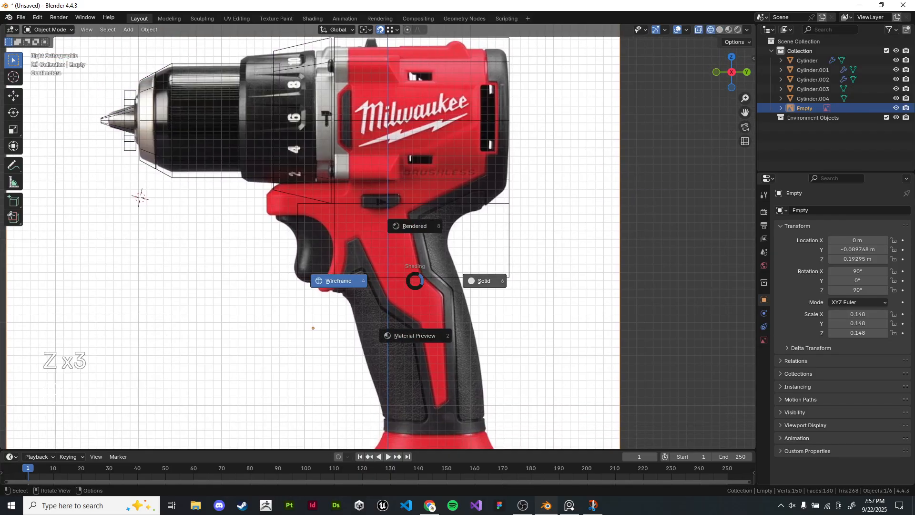
click(485, 281)
key(Tab)
shift+middle_drag(415, 280, 412, 251)
key(z)
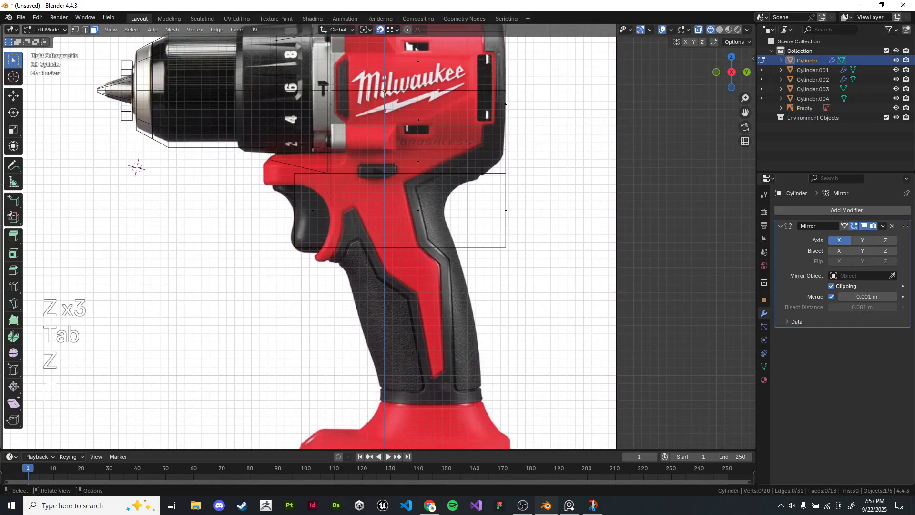
shift+middle_drag(313, 239, 313, 166)
scroll(313, 210, down, 3)
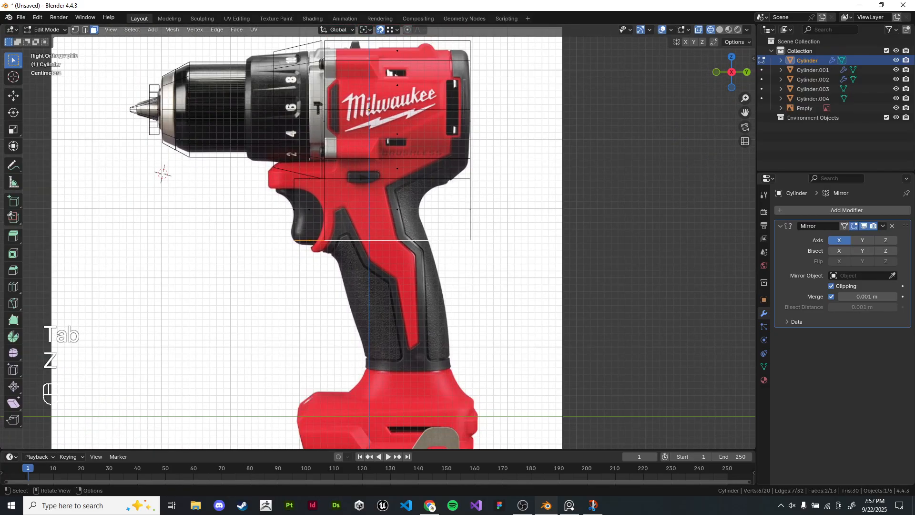
scroll(313, 210, up, 3)
shift+click(313, 210)
scroll(305, 248, down, 1)
Step: Return to Object Mode and move the reference image to about Y -0.059 m and Z 0.167 m
key(Tab)
key(g)
right_click(305, 272)
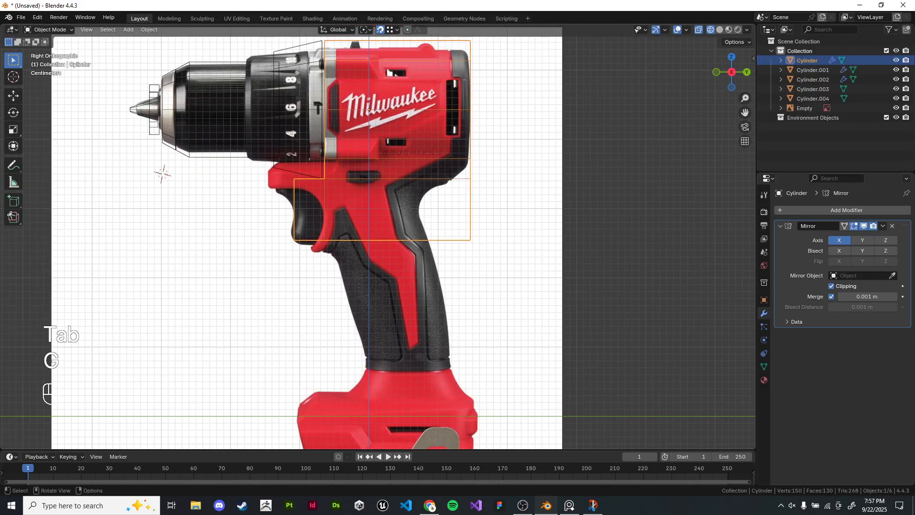
click(296, 286)
key(g)
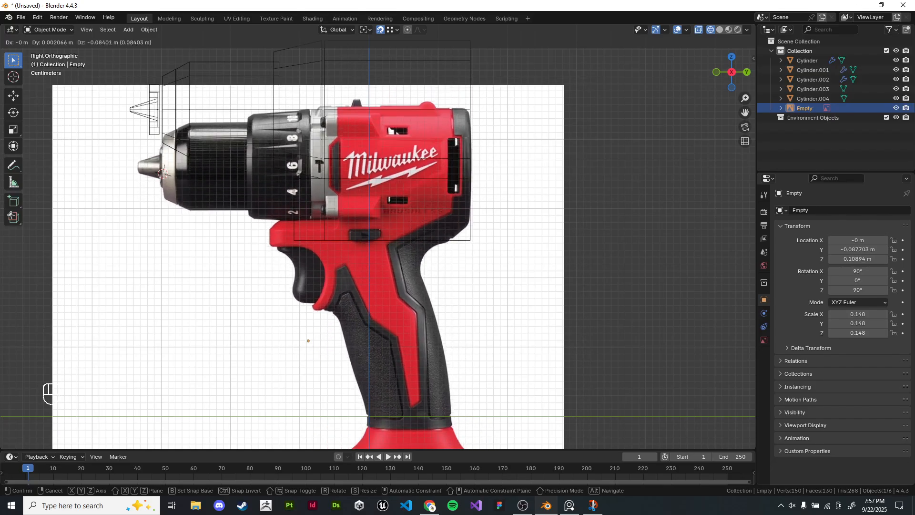
key(Return)
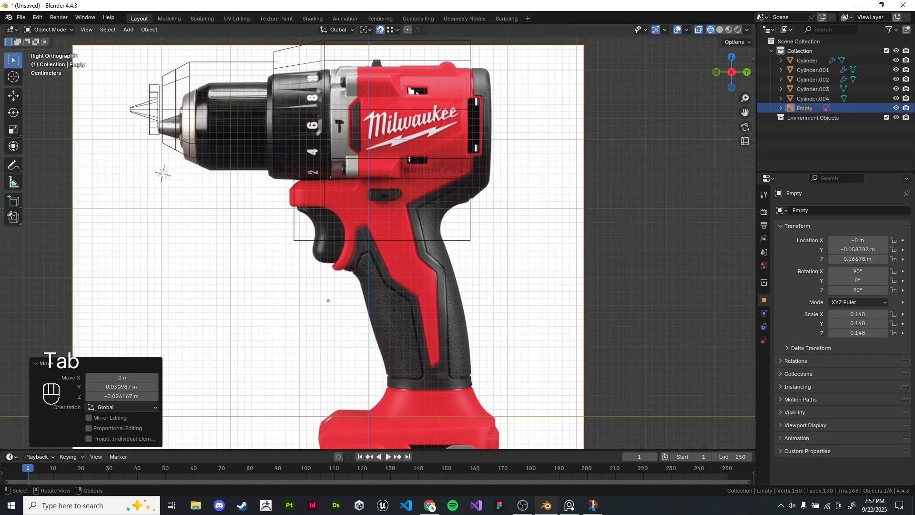
Step: Raise the lower block's bottom faces about 0.053 m along Z and extrude them downward about 0.033 m
click(295, 229)
key(Tab)
key(z)
drag(235, 208, 506, 273)
scroll(378, 236, up, 2)
key(g)
key(z)
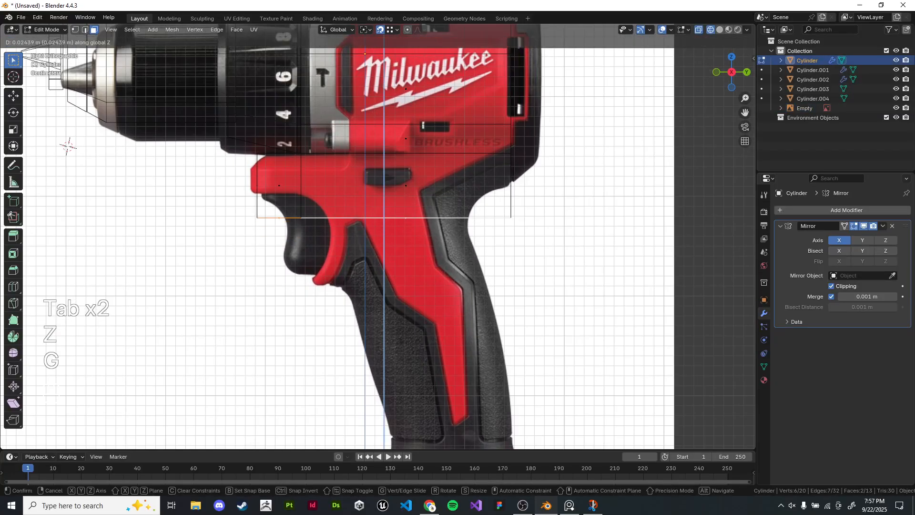
click(380, 185)
key(e)
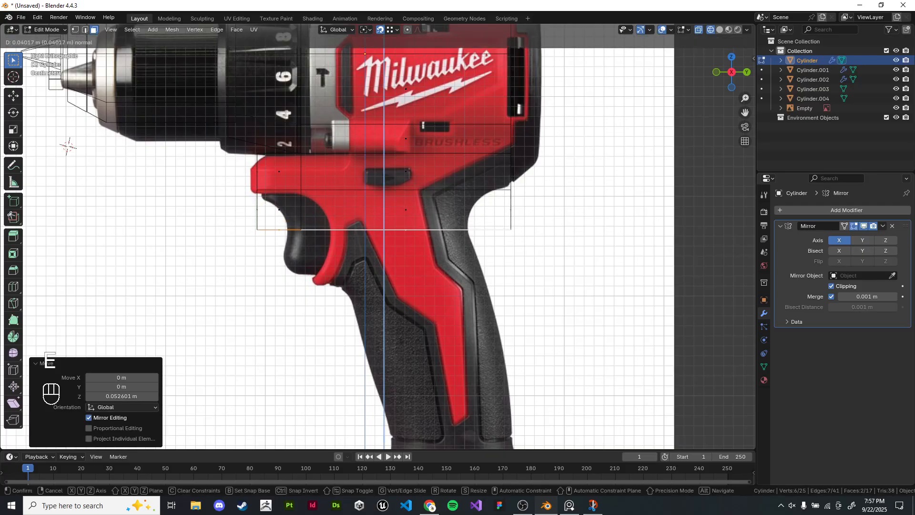
key(Return)
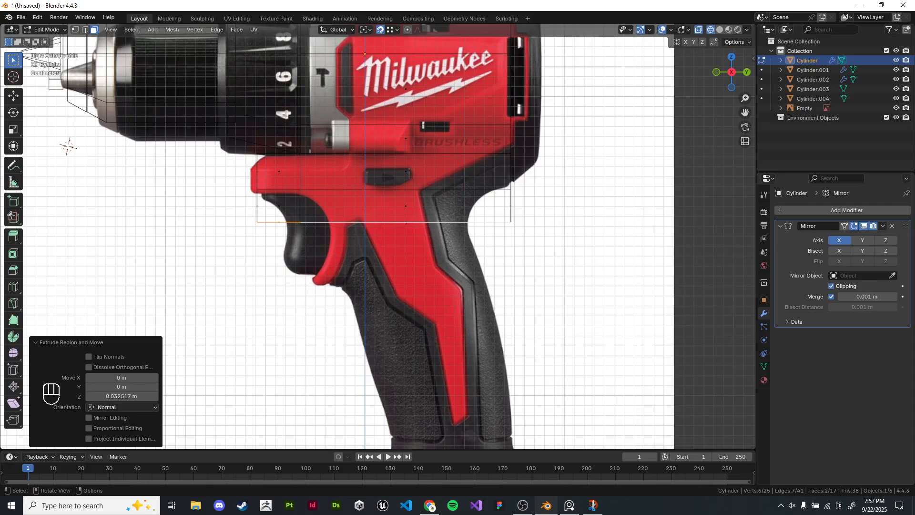
key(s)
key(y)
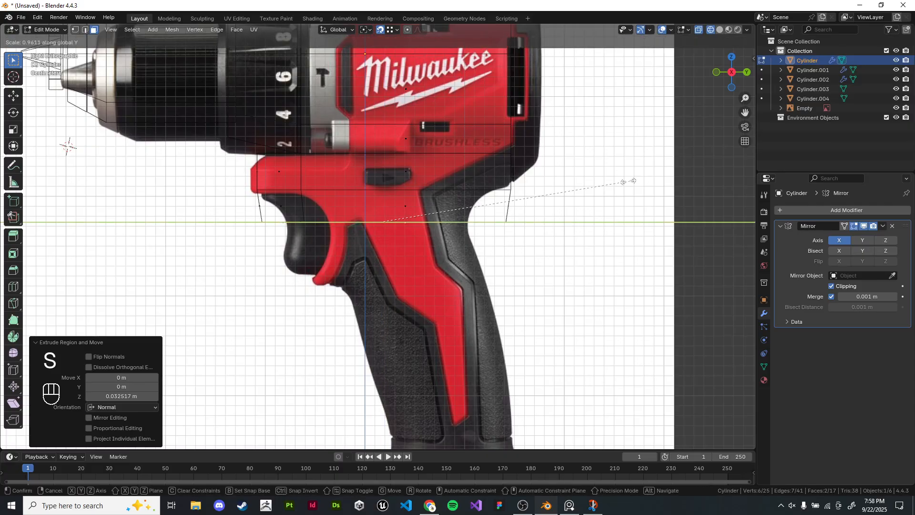
right_click(628, 181)
middle_drag(628, 181, 664, 196)
key(s)
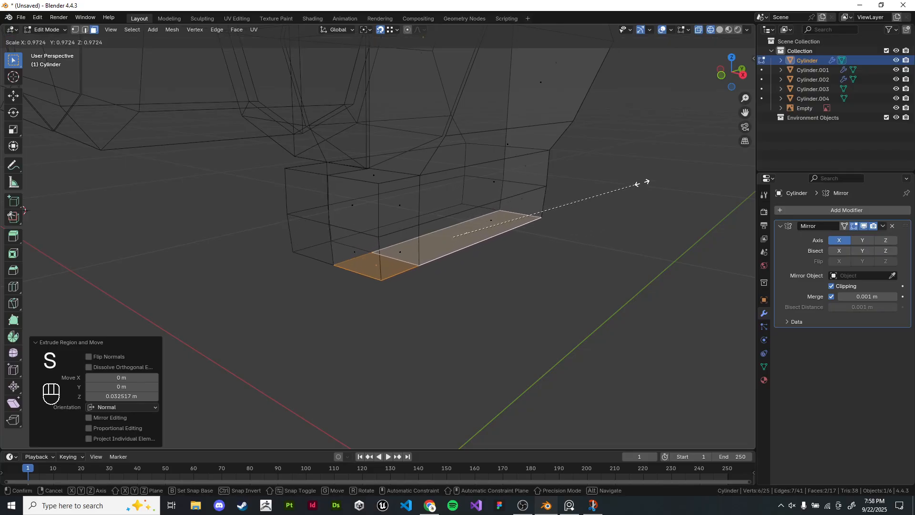
right_click(626, 188)
key(s)
click(543, 215)
middle_drag(542, 215, 562, 161)
key(z)
click(595, 162)
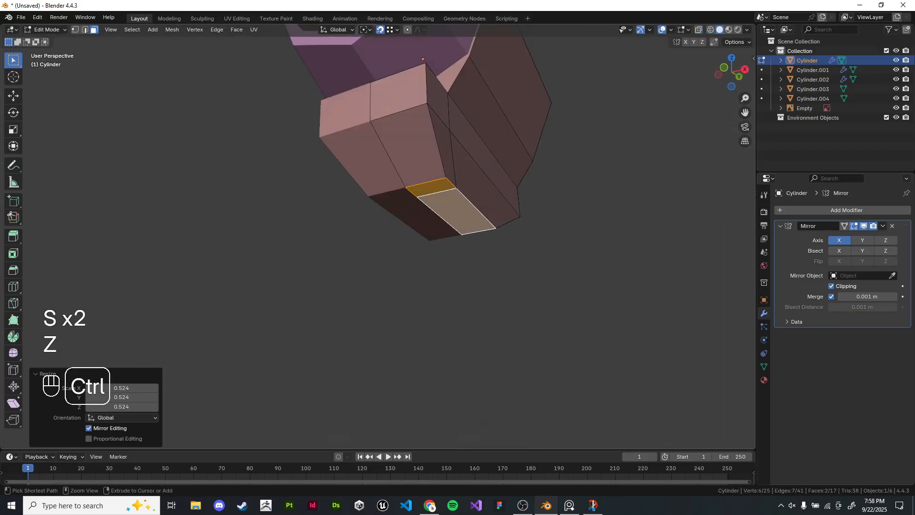
key(ctrl+z)
key(s)
right_click(629, 157)
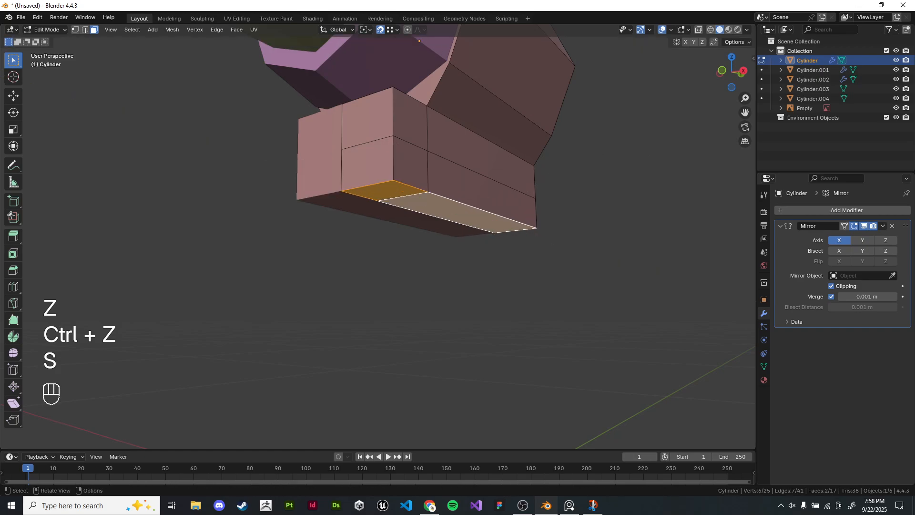
Step: In right view, scale the extruded bottom faces to 0.760 along Y to taper the block toward the grip
key(KP_3)
key(s)
key(y)
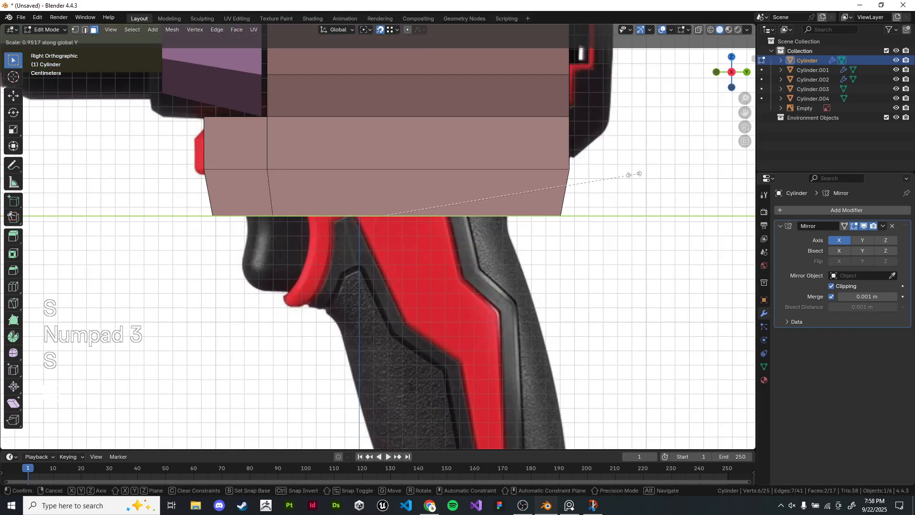
click(585, 189)
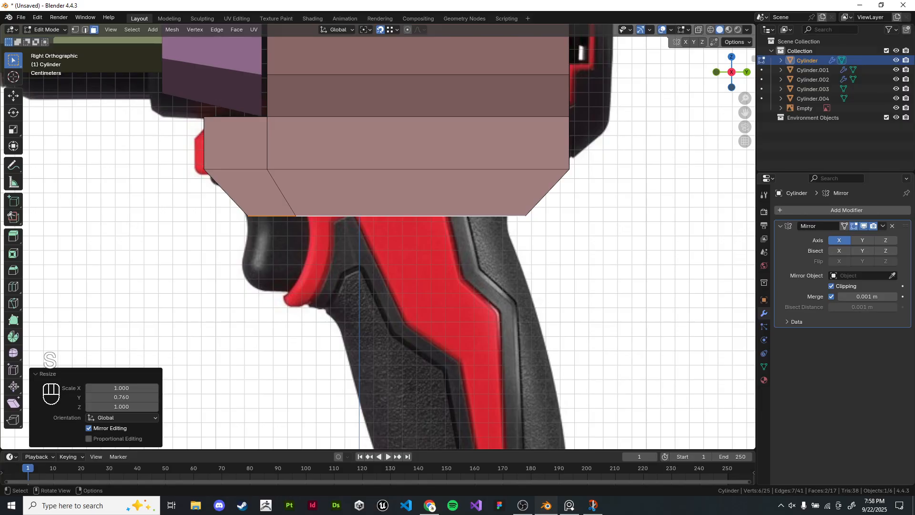
Step: Select the rear bottom vertices and move them along Y to meet the back edge of the pictured grip
click(75, 29)
key(z)
drag(555, 235, 506, 200)
key(z)
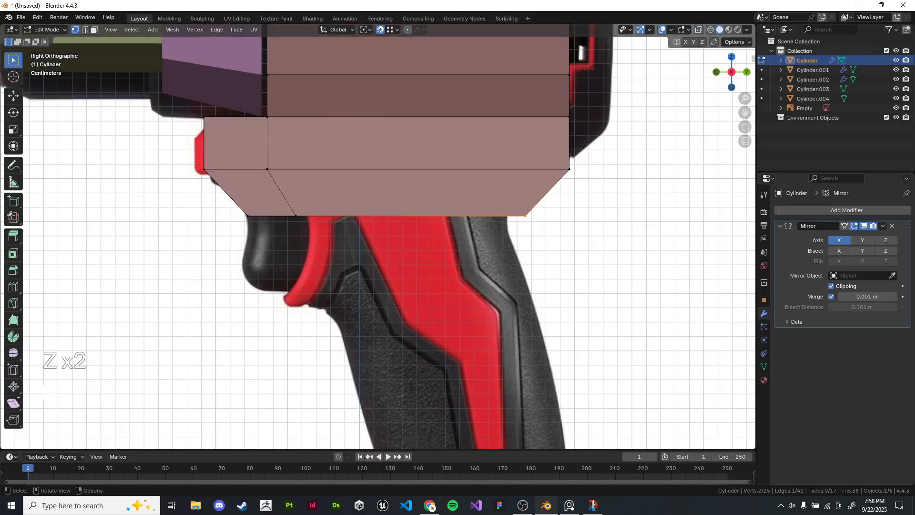
key(g)
key(y)
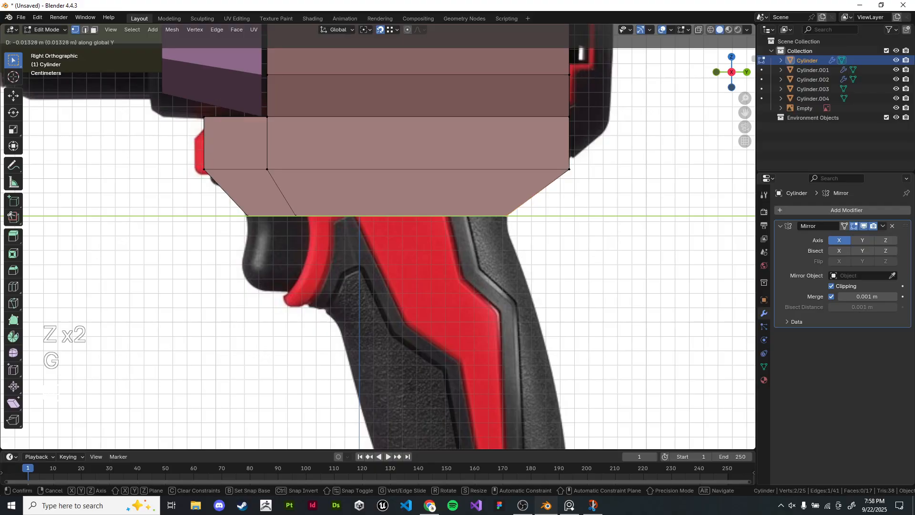
click(489, 205)
Step: Select all bottom vertices of the tapered section and extrude them downward about 0.034 m in solid shading
scroll(378, 237, down, 1)
key(z)
drag(248, 204, 602, 271)
key(z)
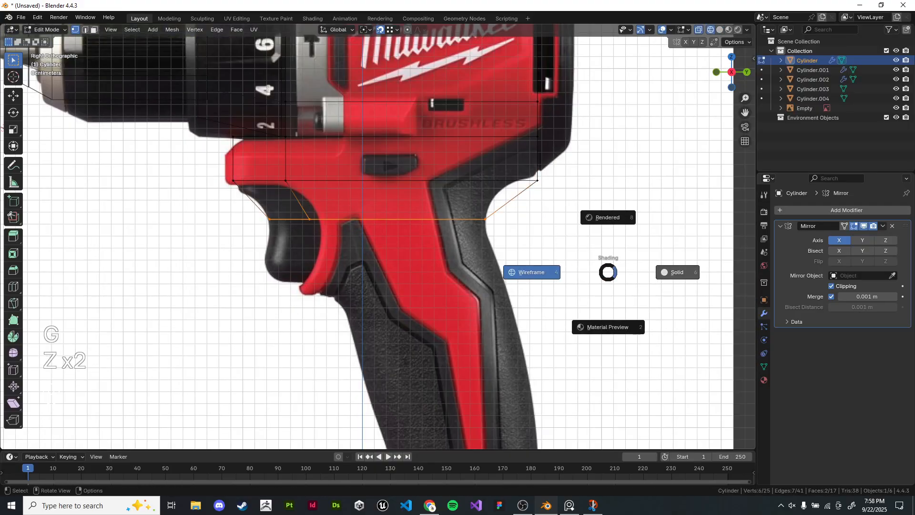
click(677, 272)
key(e)
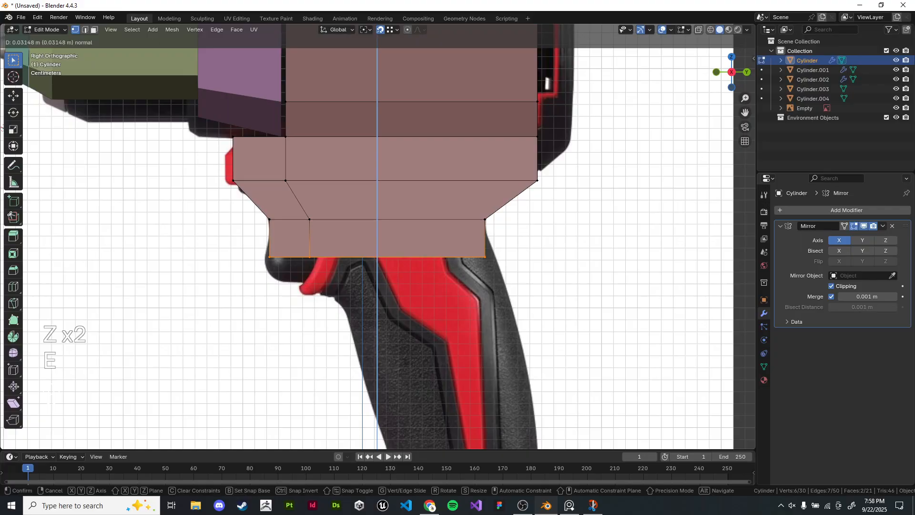
click(678, 313)
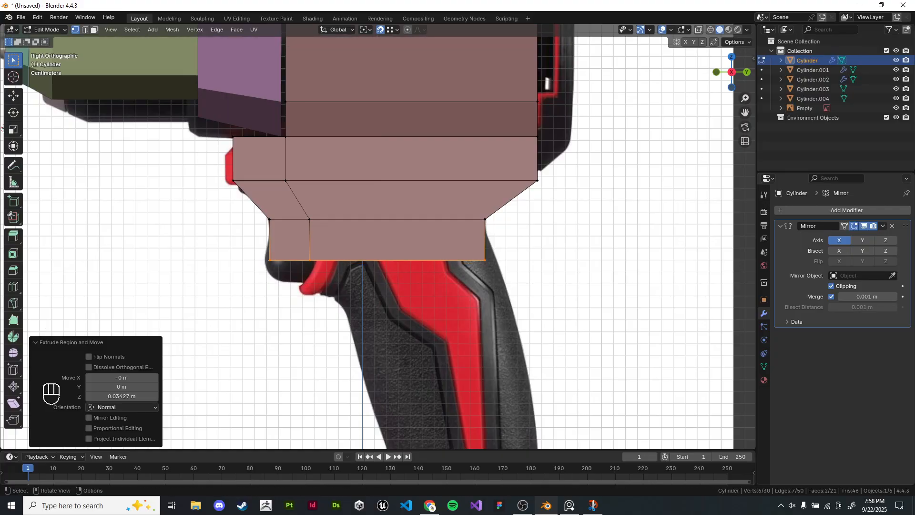
Step: Move the rear bottom vertices of the extruded section about 0.010 m along Y to meet the pictured grip's back edge
key(z)
key(z)
key(g)
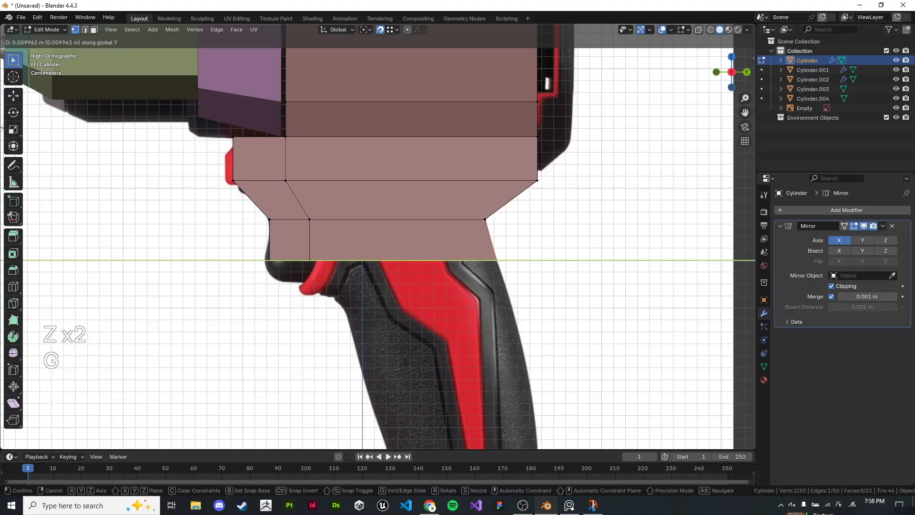
click(506, 265)
Step: Extrude the grip's bottom vertices downward about 0.044 m and compare with the reference in wireframe shading
shift+middle_drag(506, 265, 495, 217)
key(z)
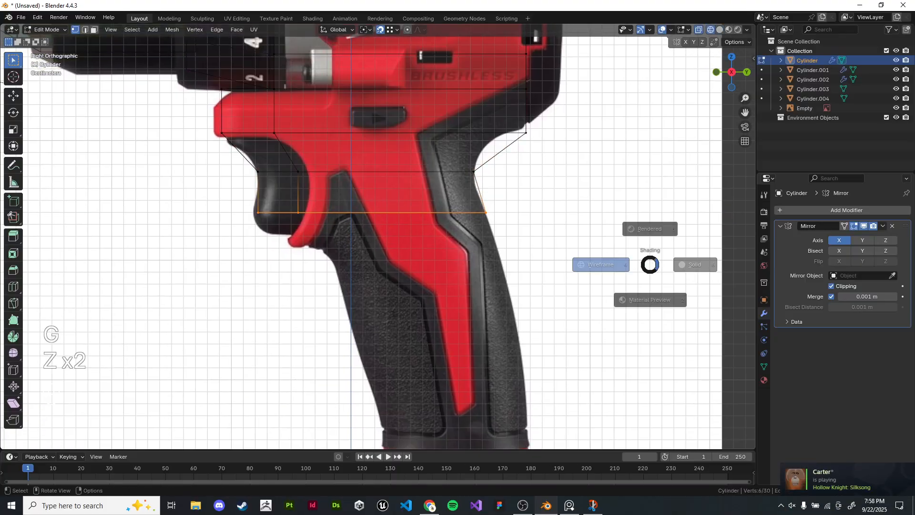
key(e)
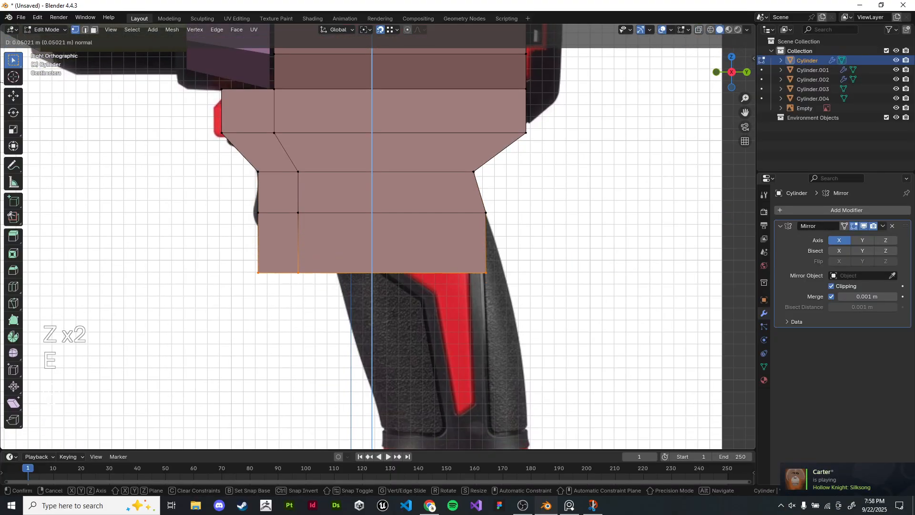
click(507, 267)
shift+middle_drag(506, 268, 489, 243)
key(z)
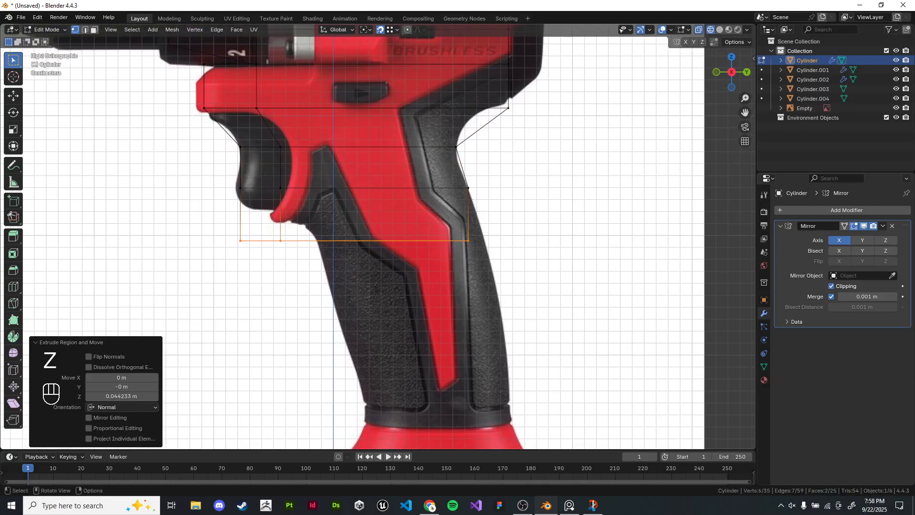
Step: Select the rear vertices of the new bottom section and move them about 0.013 m along Y onto the grip's back edge
drag(494, 215, 411, 271)
key(g)
key(g)
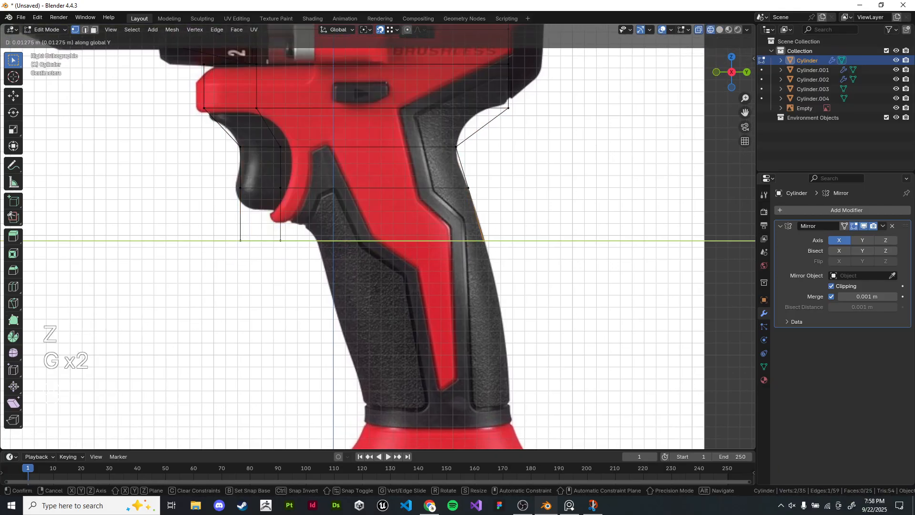
click(427, 270)
Step: Select all bottom vertices of the grip and extrude another section downward about 0.044 m
key(z)
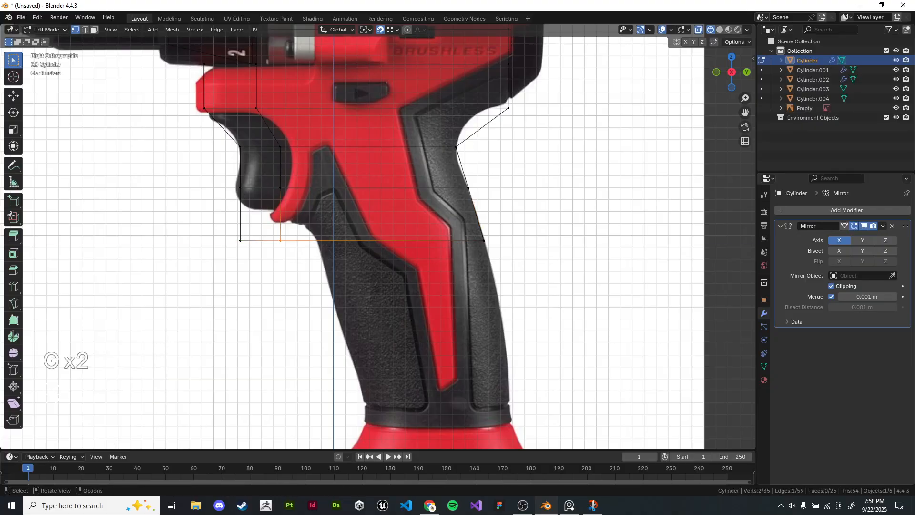
key(z)
key(e)
key(z)
click(449, 282)
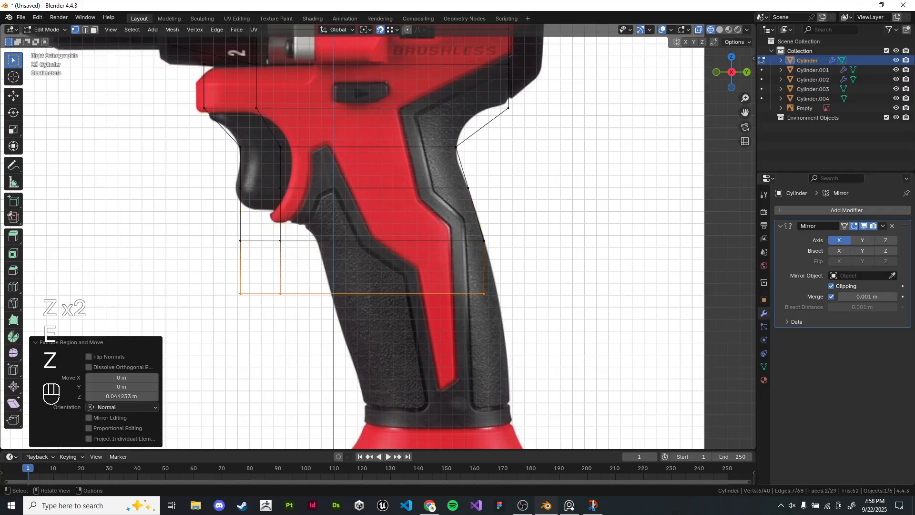
Step: Move the lowest section's rear vertices about 0.011 m along Y to follow the pictured grip's back edge
drag(447, 279, 490, 312)
key(g)
key(y)
click(504, 311)
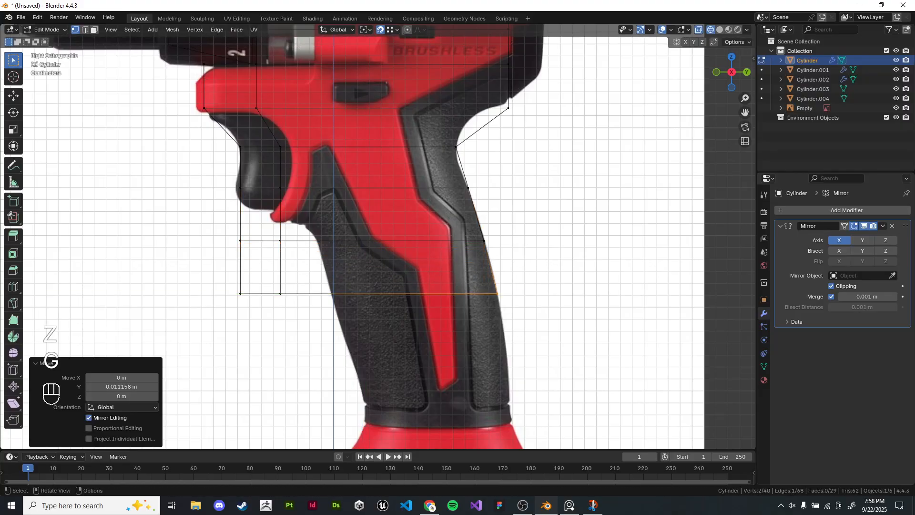
Step: Extrude all bottom vertices of the grip downward, stopping slightly above the lower tip of the pictured red stripe
shift+middle_drag(505, 311, 510, 235)
shift+drag(302, 225, 307, 230)
key(e)
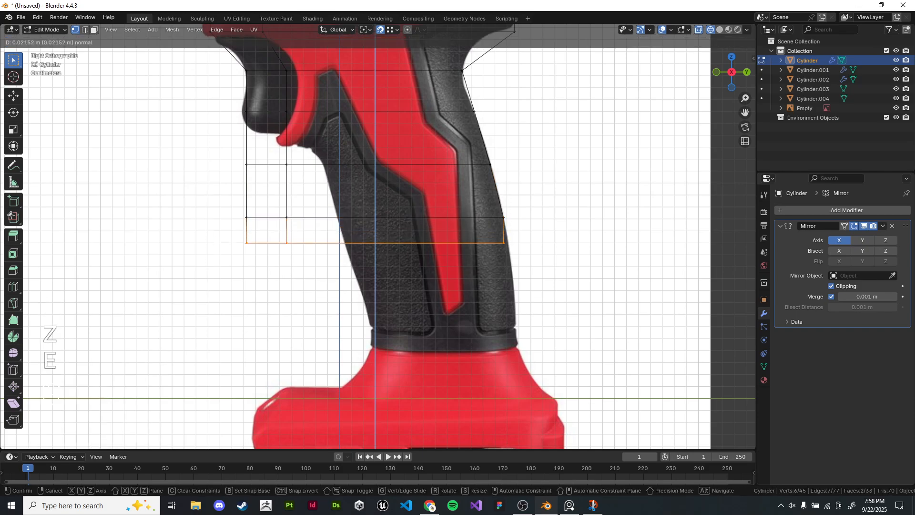
click(469, 262)
Step: Move the rear vertices of the lowest section about 0.0076 m along Y and return to solid shading
drag(469, 262, 524, 298)
key(g)
key(y)
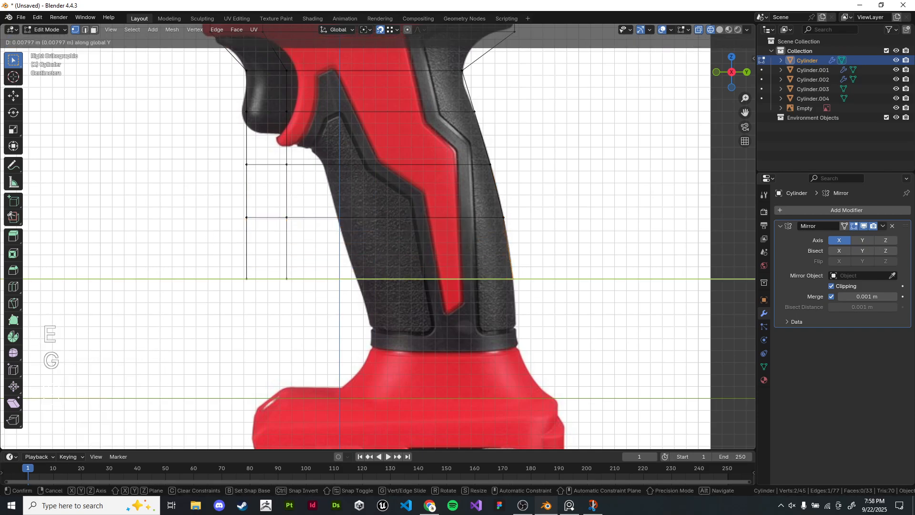
click(534, 298)
key(z)
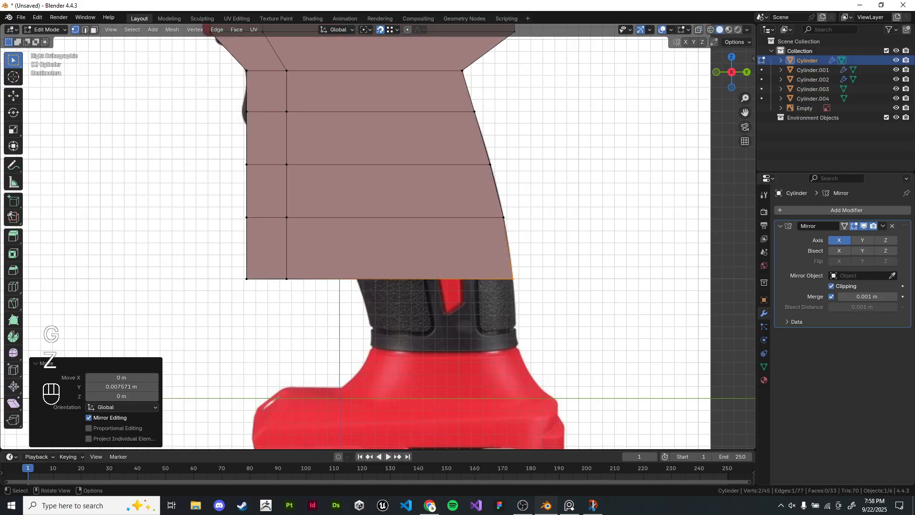
Step: Inspect the extruded grip in perspective and compare its outline with the reference image in right-view wireframe
scroll(245, 147, down, 5)
scroll(245, 147, up, 5)
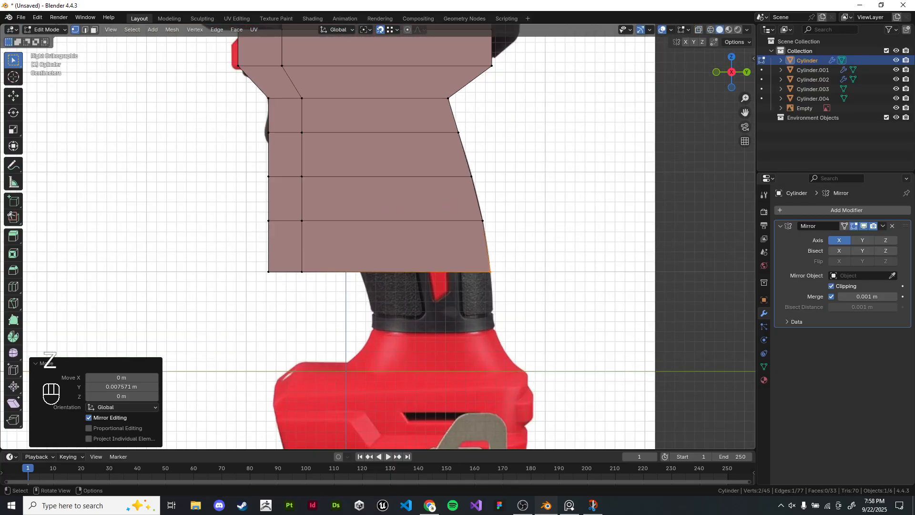
shift+middle_drag(381, 214, 300, 243)
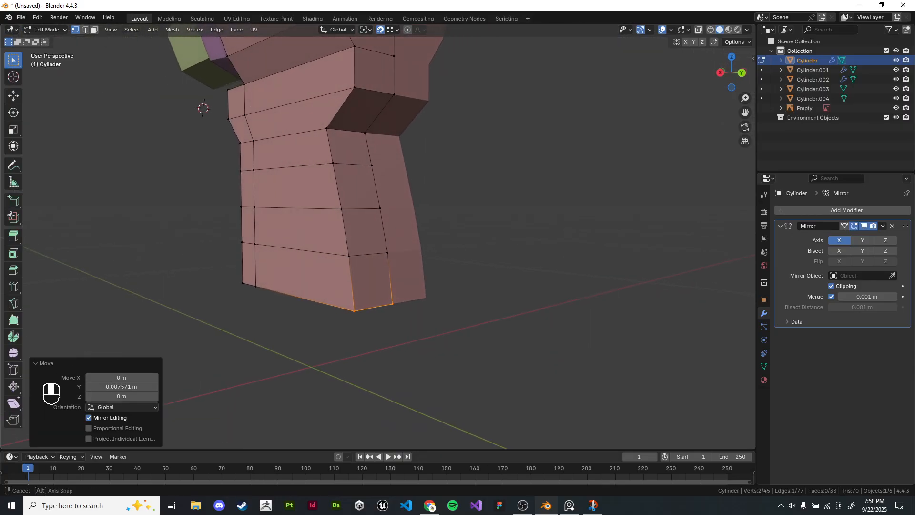
key(Tab)
key(Tab)
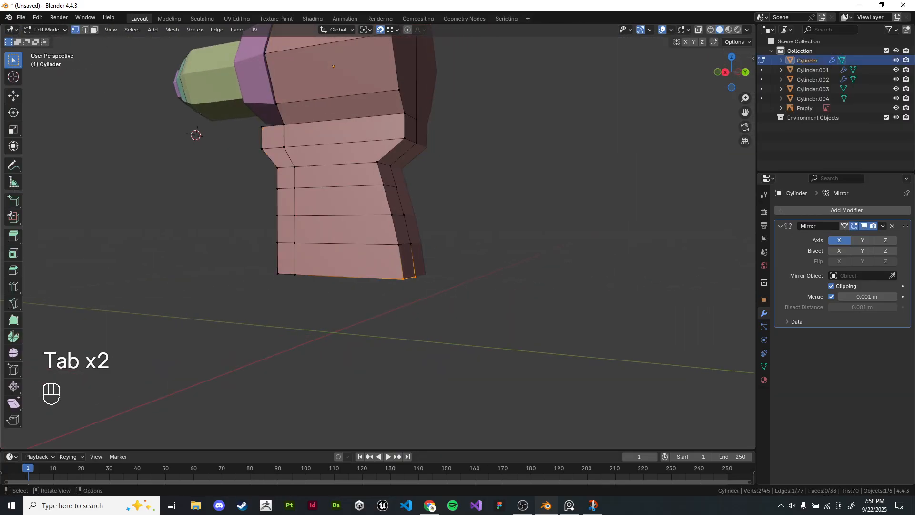
key(KP_1)
key(e)
key(KP_3)
key(ctrl+z)
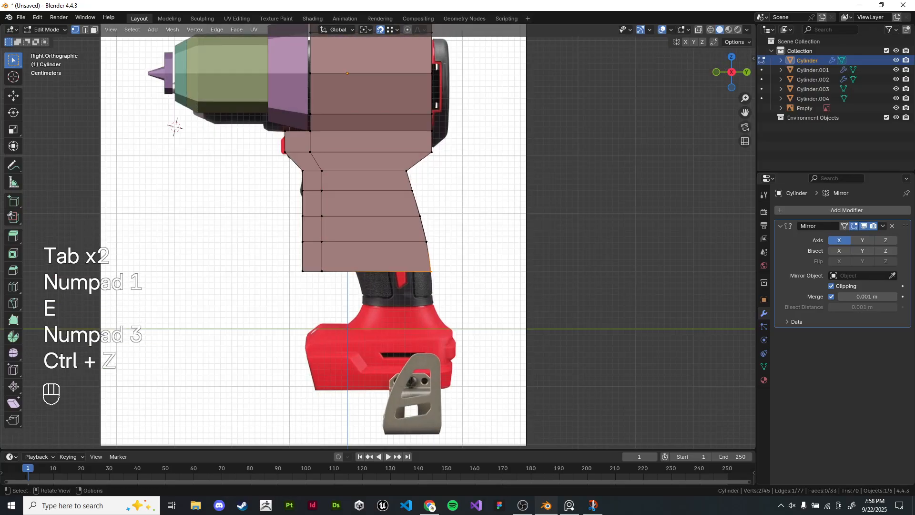
key(z)
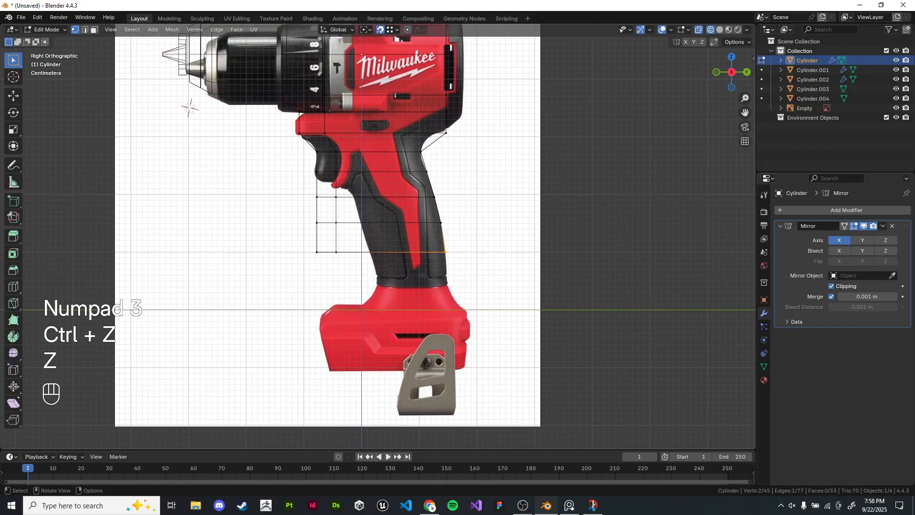
shift+middle_drag(381, 229, 381, 187)
scroll(401, 261, up, 2)
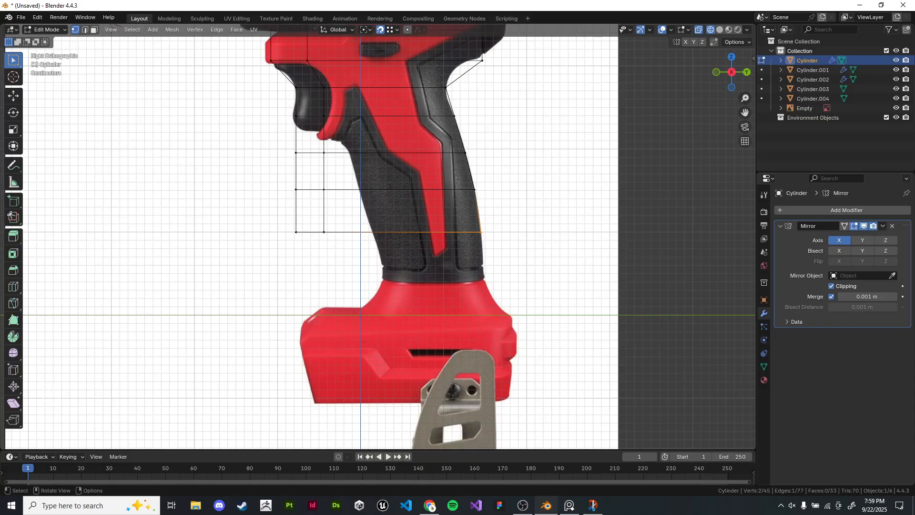
Step: Restore solid shading, leave Edit Mode and select the reference image
key(z)
click(470, 280)
key(Tab)
click(515, 281)
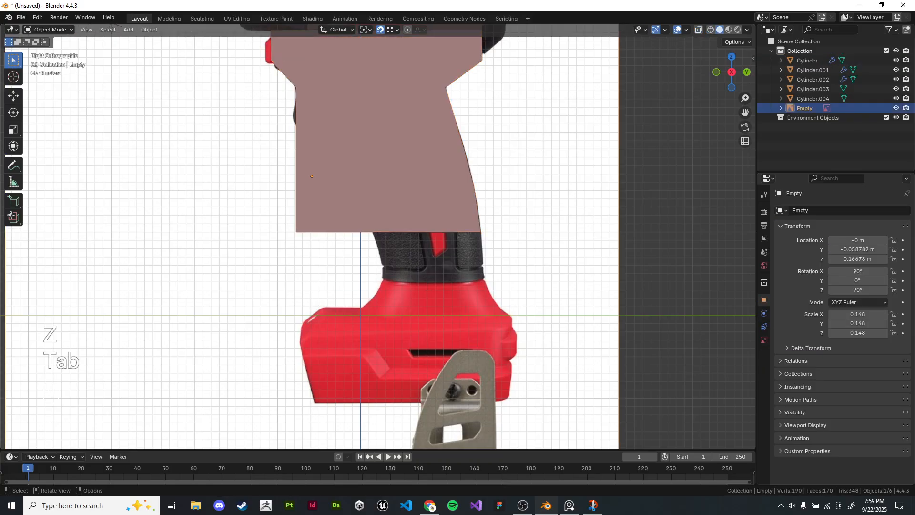
Step: Examine the blocked-out drill in perspective and right views, comparing the grip with the pictured lower handle and battery base
middle_drag(515, 281, 500, 286)
scroll(500, 286, down, 3)
key(KP_1)
key(KP_3)
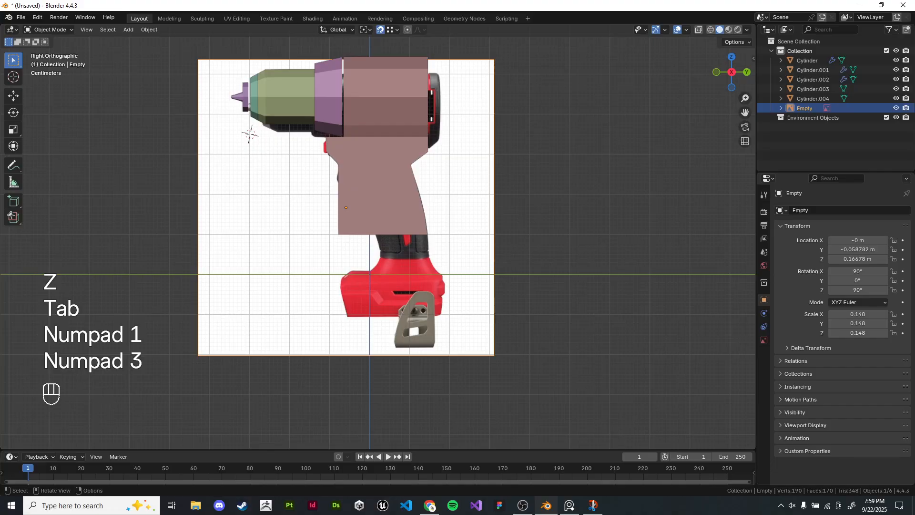
mouse_move(250, 134)
middle_down()
mouse_move(242, 127)
mouse_move(245, 139)
middle_up()
scroll(245, 139, down, 5)
scroll(377, 244, up, 3)
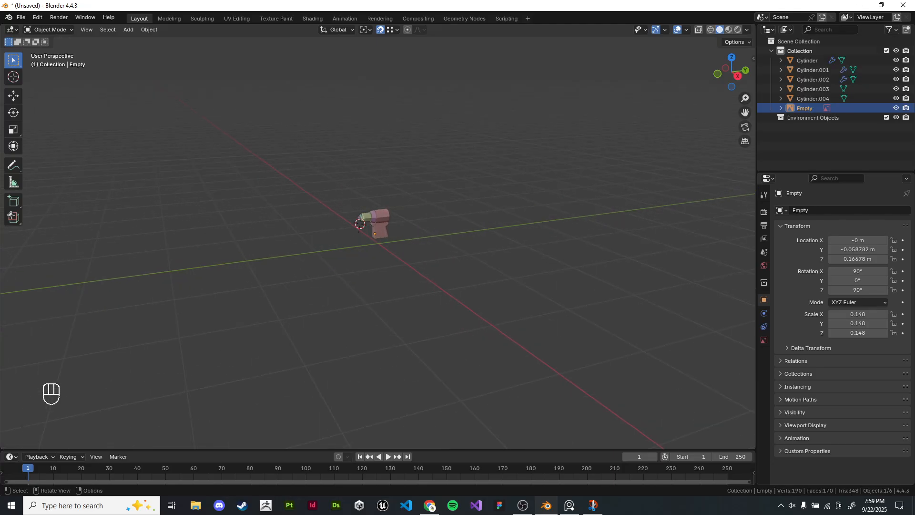
key(KP_1)
key(KP_3)
scroll(378, 243, up, 3)
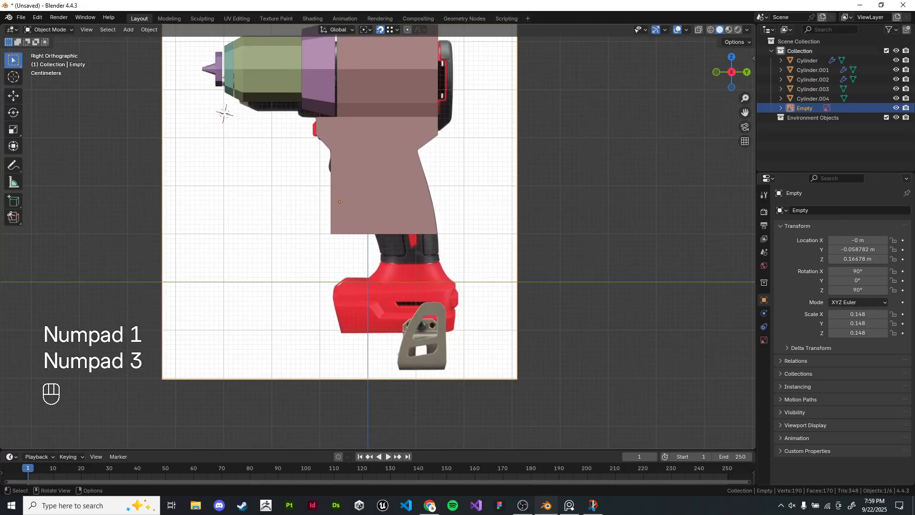
middle_drag(378, 243, 415, 272)
scroll(419, 263, down, 2)
key(KP_1)
key(KP_3)
key(KP_3)
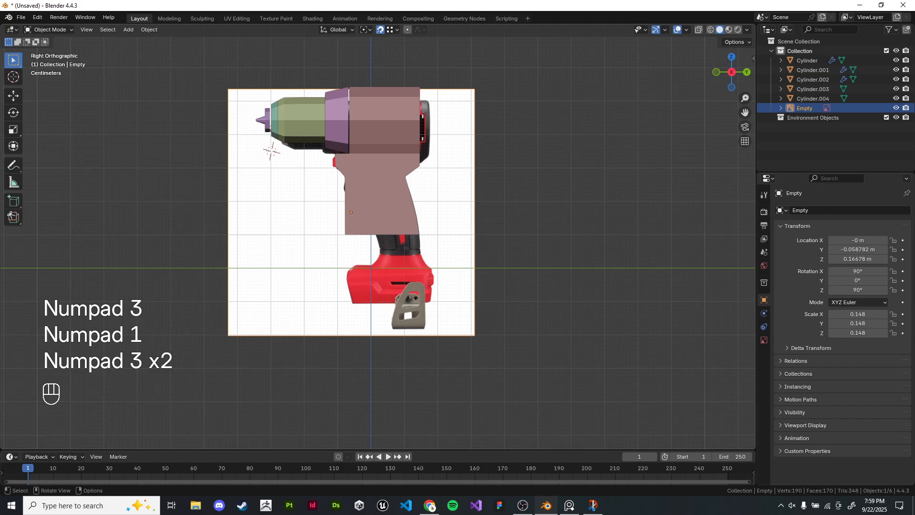
scroll(416, 272, up, 1)
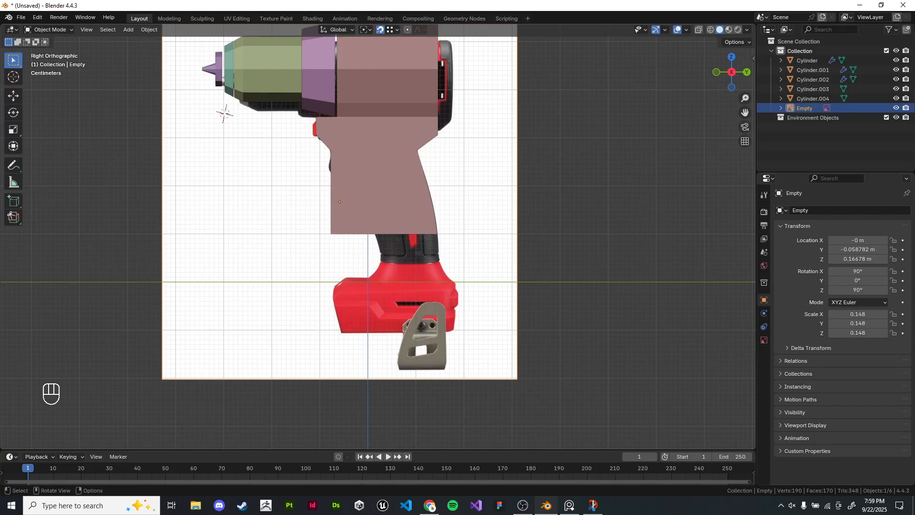
scroll(378, 236, up, 4)
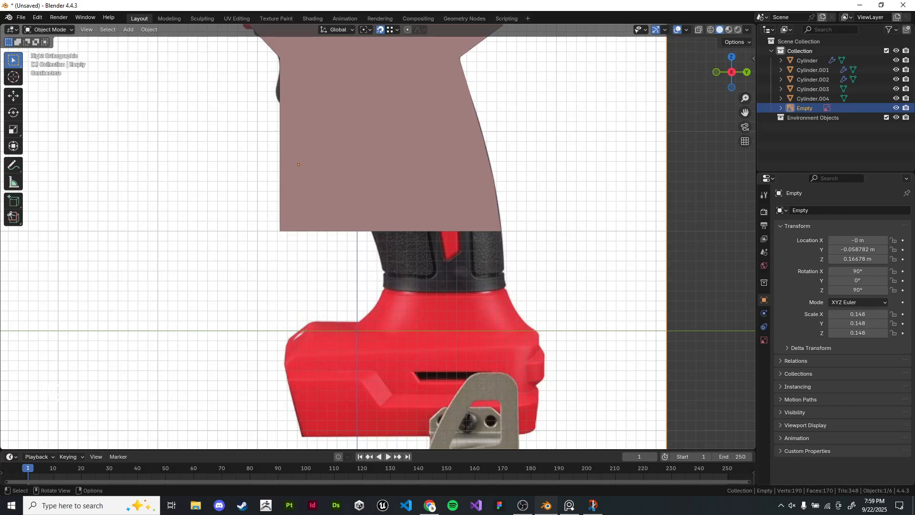
scroll(155, 57, down, 4)
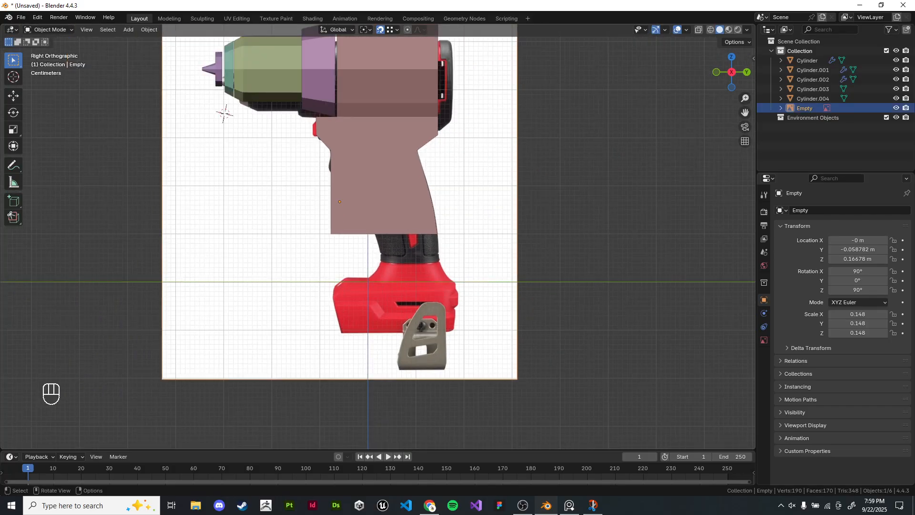
Step: Delete the drill reference image from the scene and check the remaining model in perspective
key(x)
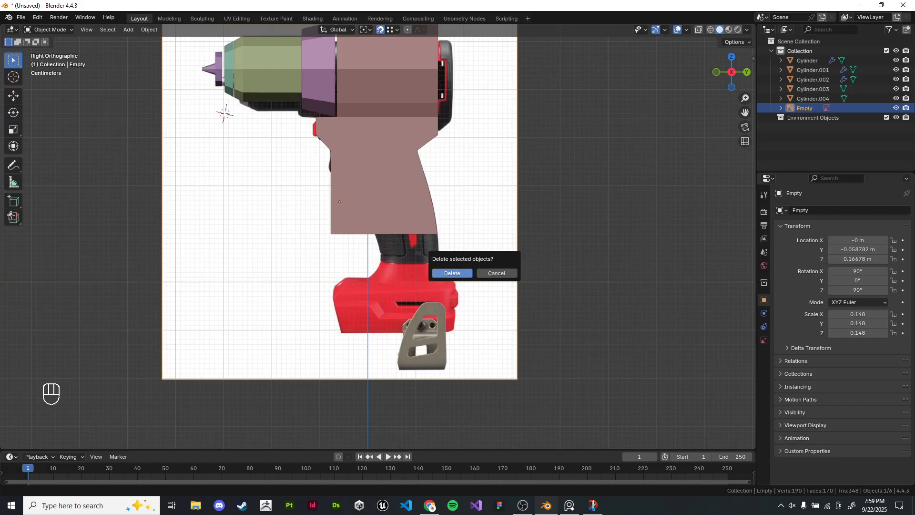
click(452, 273)
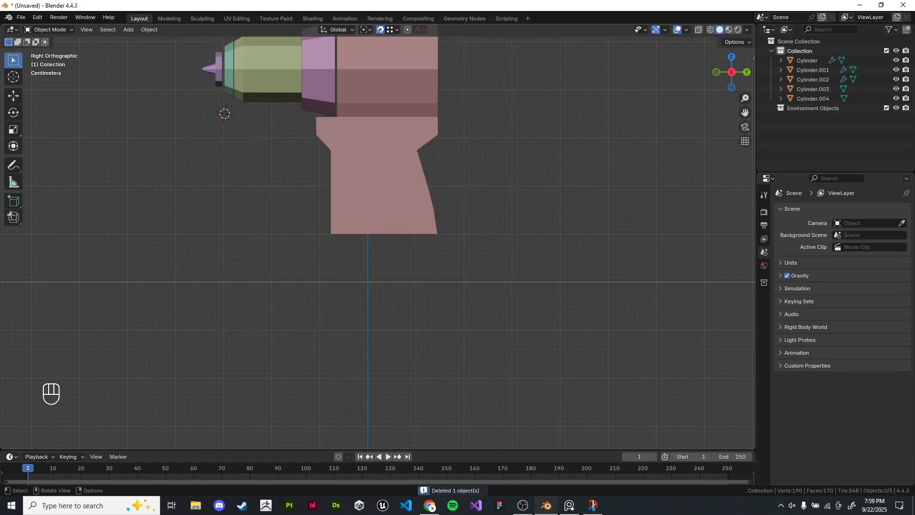
middle_drag(452, 273, 491, 296)
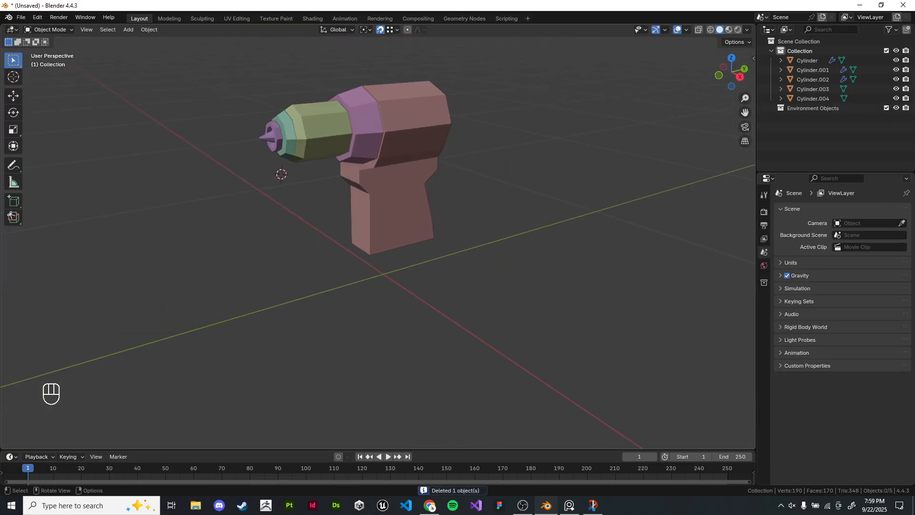